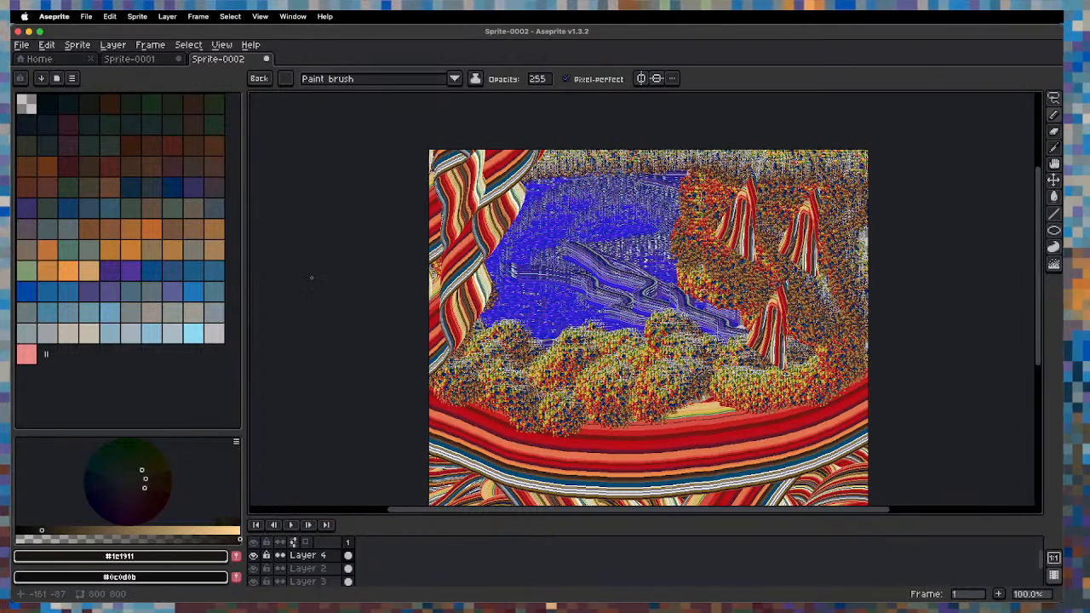
# Create a new RGBA sprite 500 px wide and 500 px high with a transparent background.
pyautogui.click(22, 44)
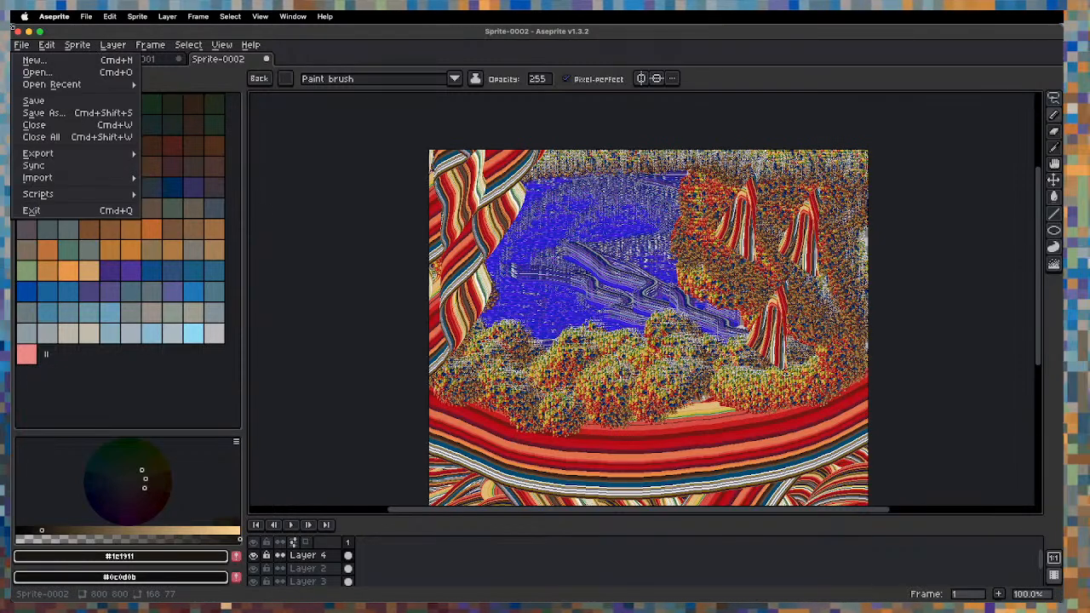
pyautogui.press('super+n')
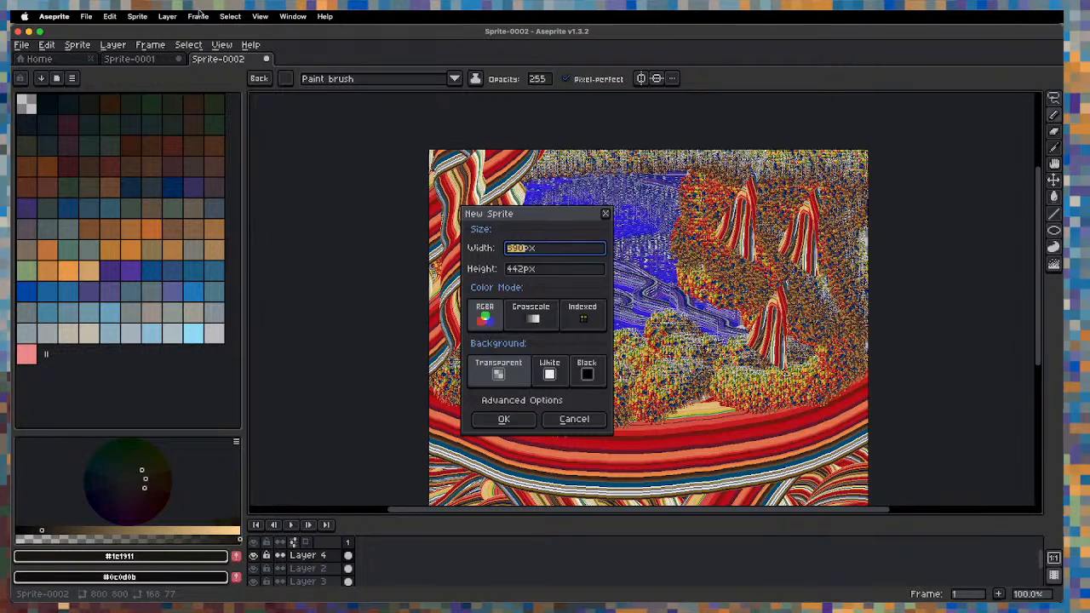
pyautogui.write('500')
pyautogui.press('Tab')
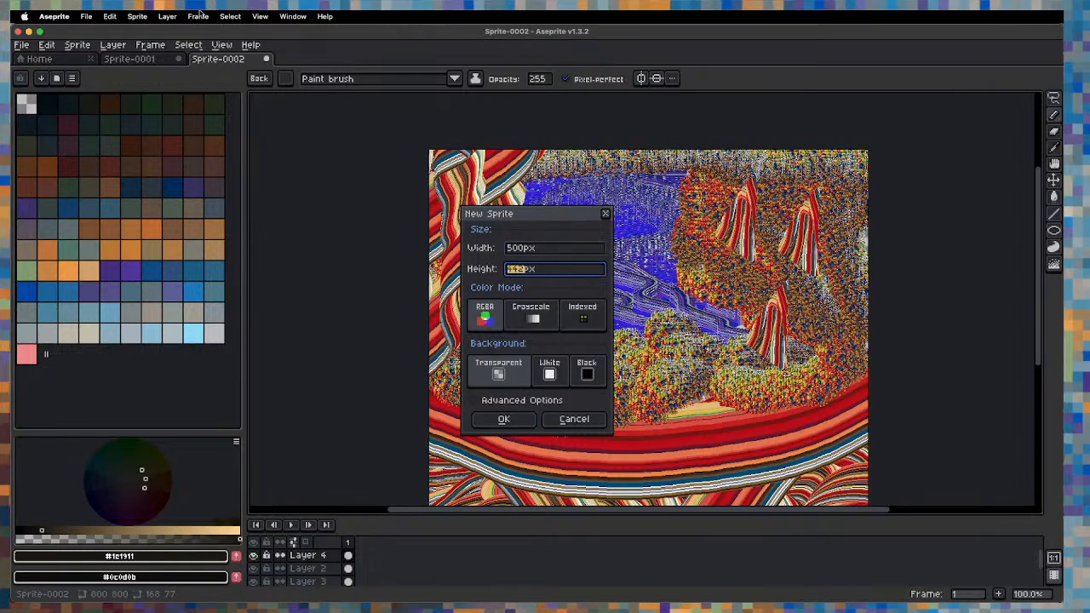
pyautogui.write('500')
pyautogui.press('Return')
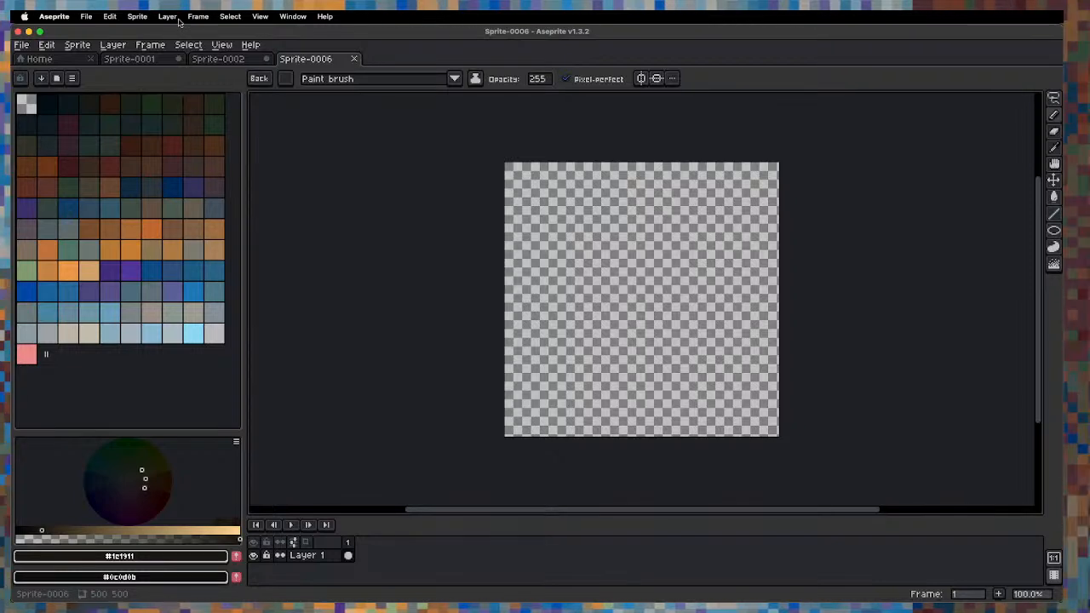
# Create a second transparent sprite of 64 × 64 px and enlarge its canvas to 800%.
pyautogui.press('super+n')
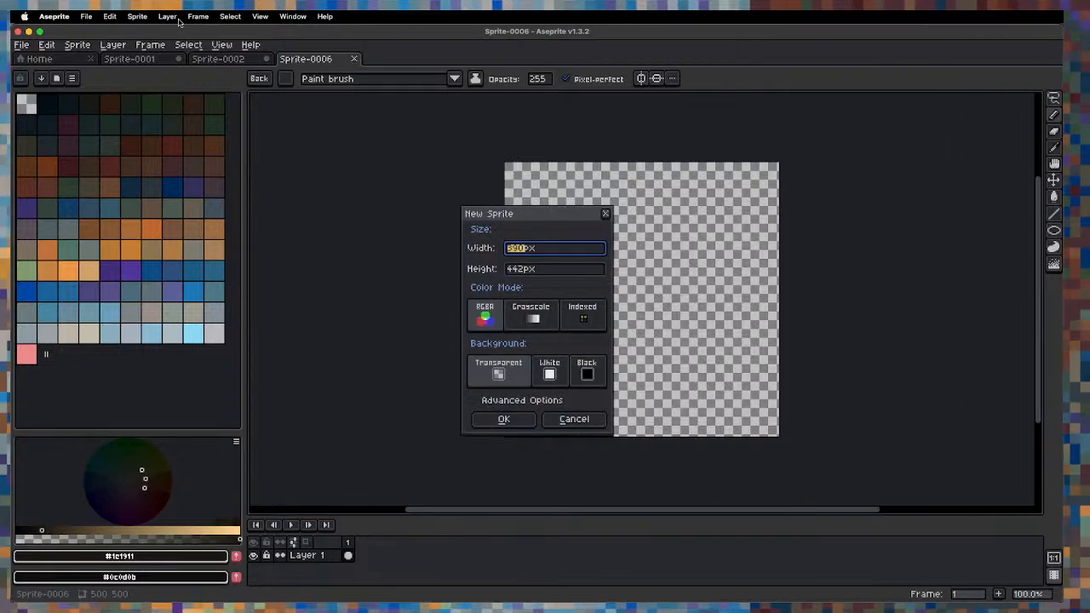
pyautogui.press('Tab')
pyautogui.write('64')
pyautogui.press('Return')
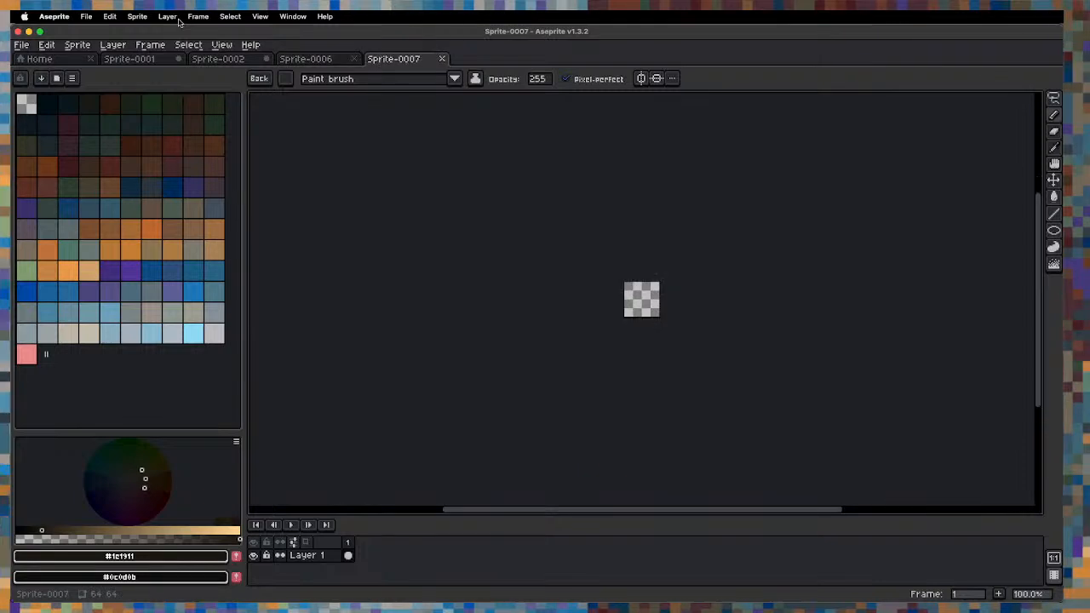
pyautogui.scroll(6, 682, 189)
pyautogui.press('space')
pyautogui.moveTo(613, 330); pyautogui.dragTo(374, 173)
pyautogui.moveTo(478, 225); pyautogui.dragTo(436, 272)
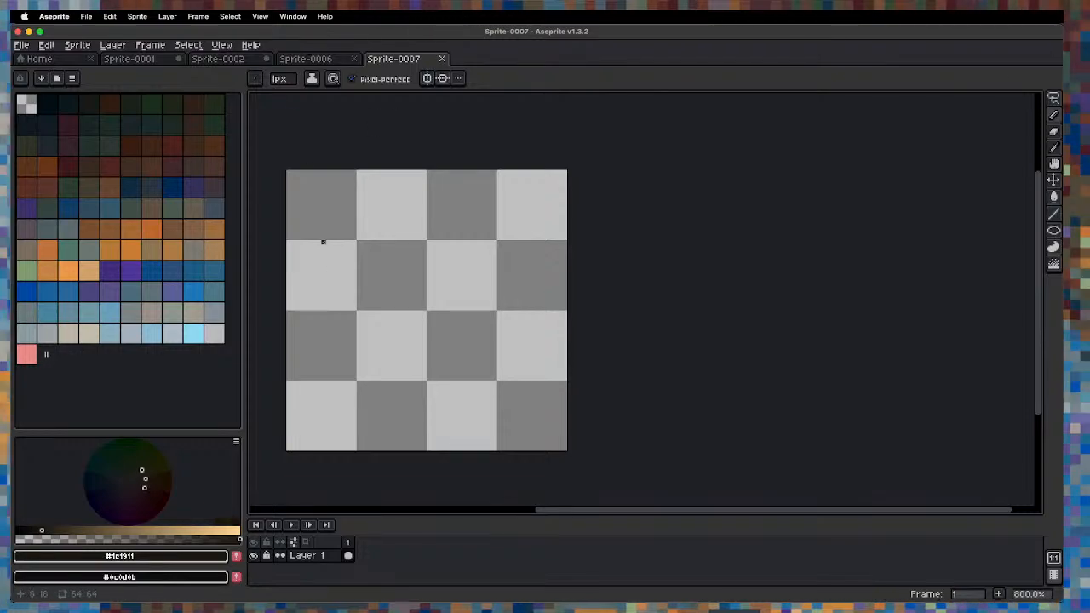
# Look through the two finished artworks, Sprite-0001 and Sprite-0002, and compare the blank 500 × 500 and 64 × 64 canvases.
pyautogui.click(218, 58)
pyautogui.click(308, 58)
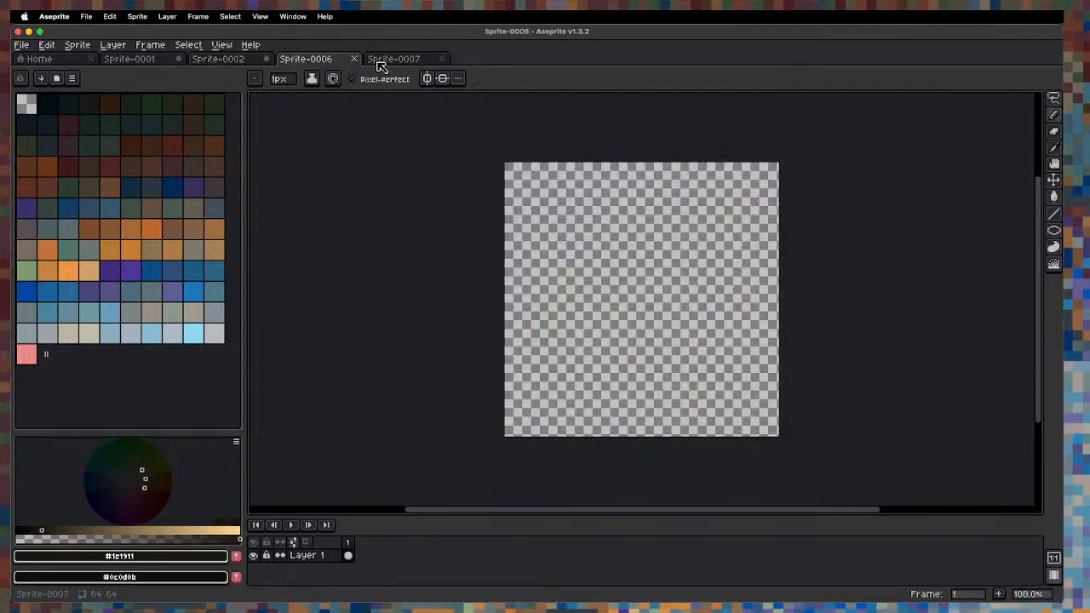
pyautogui.click(217, 61)
pyautogui.click(151, 63)
pyautogui.click(189, 45)
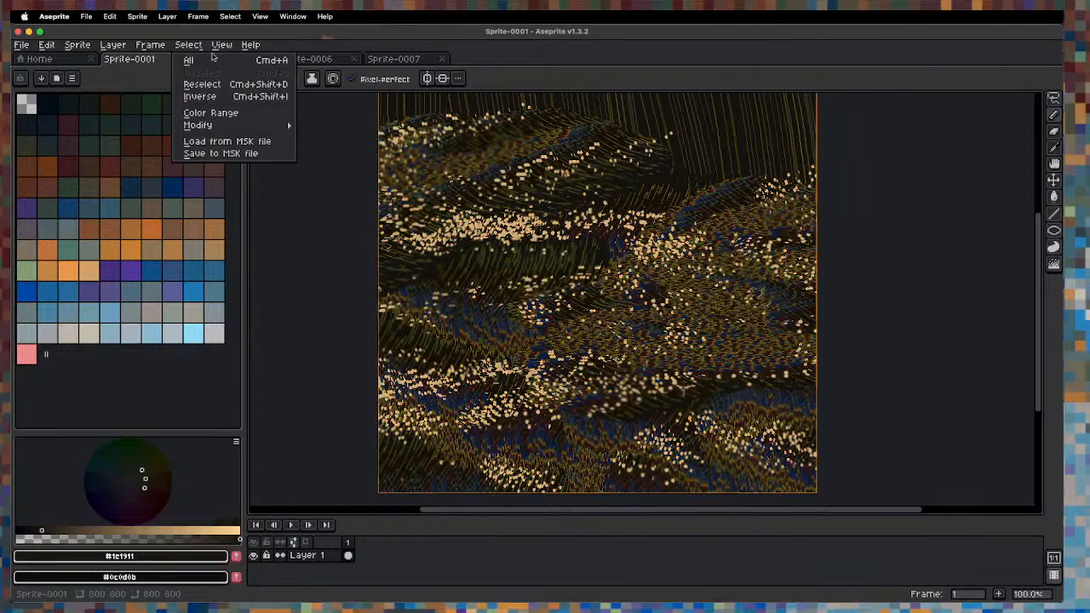
pyautogui.click(204, 59)
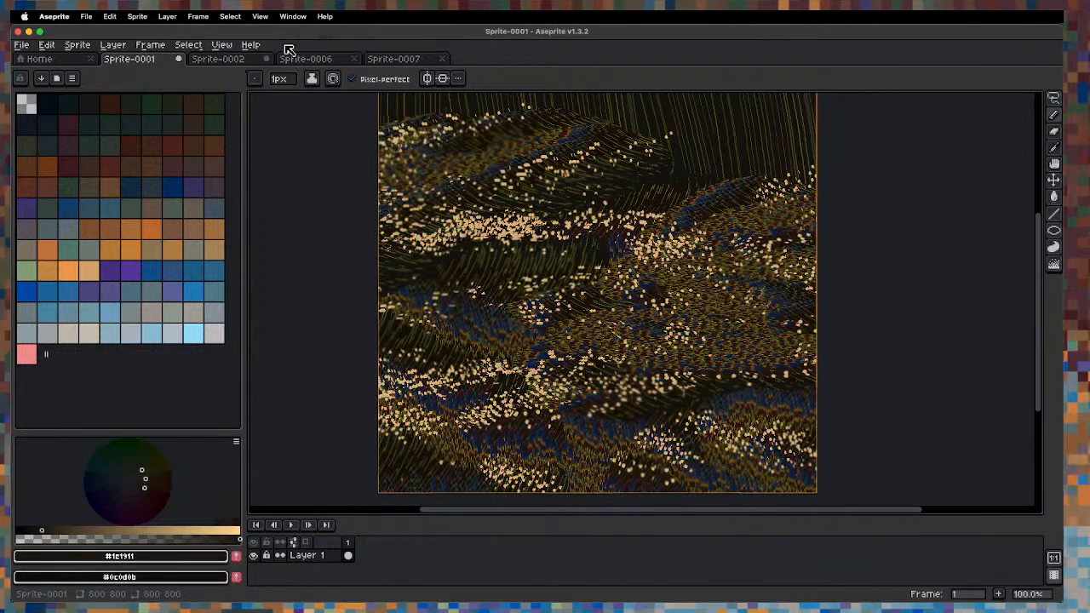
pyautogui.click(223, 60)
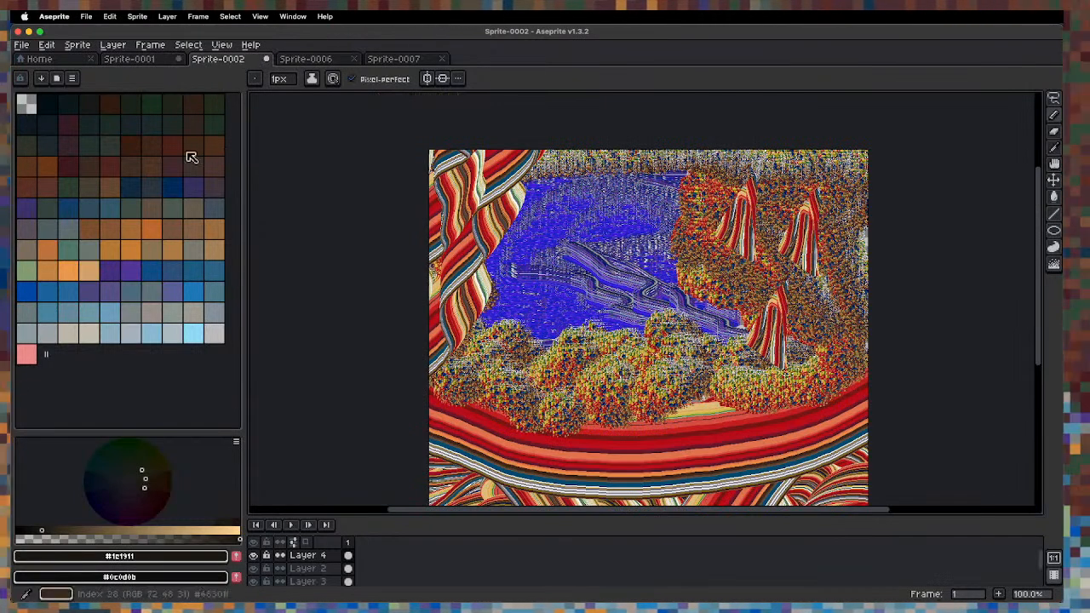
pyautogui.click(311, 61)
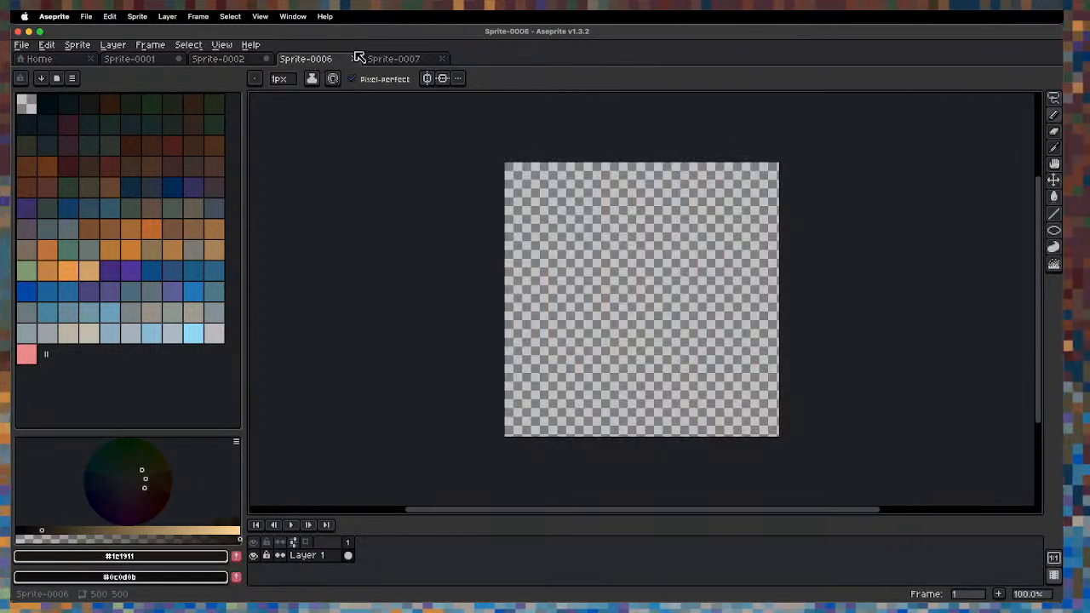
pyautogui.click(391, 62)
pyautogui.click(332, 61)
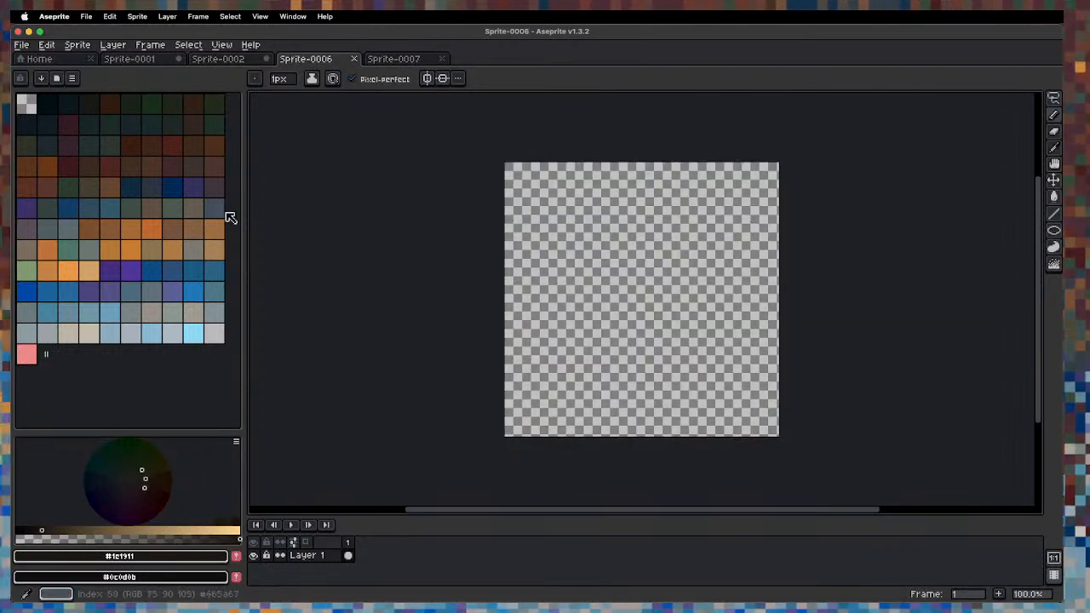
pyautogui.moveTo(509, 261); pyautogui.dragTo(332, 293)
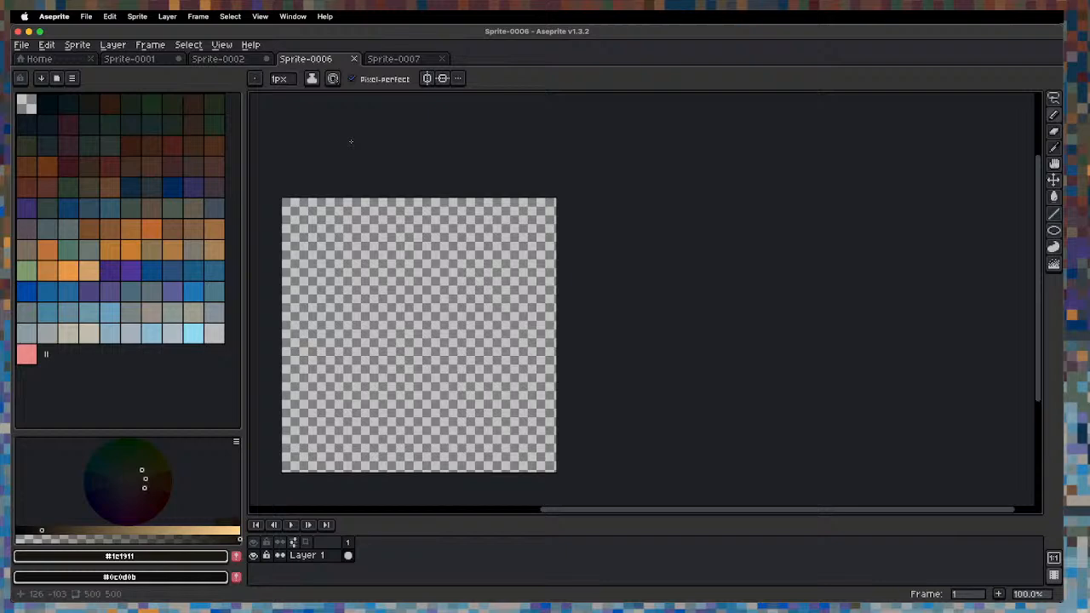
# Load the tropical palette preset into the 64 × 64 sprite.
pyautogui.click(388, 61)
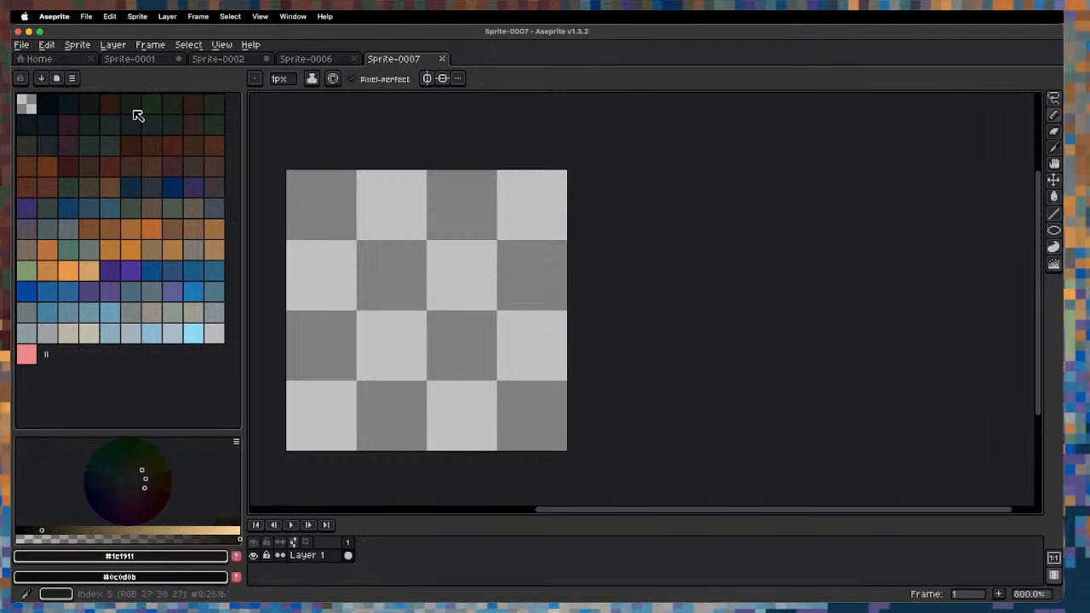
pyautogui.click(73, 78)
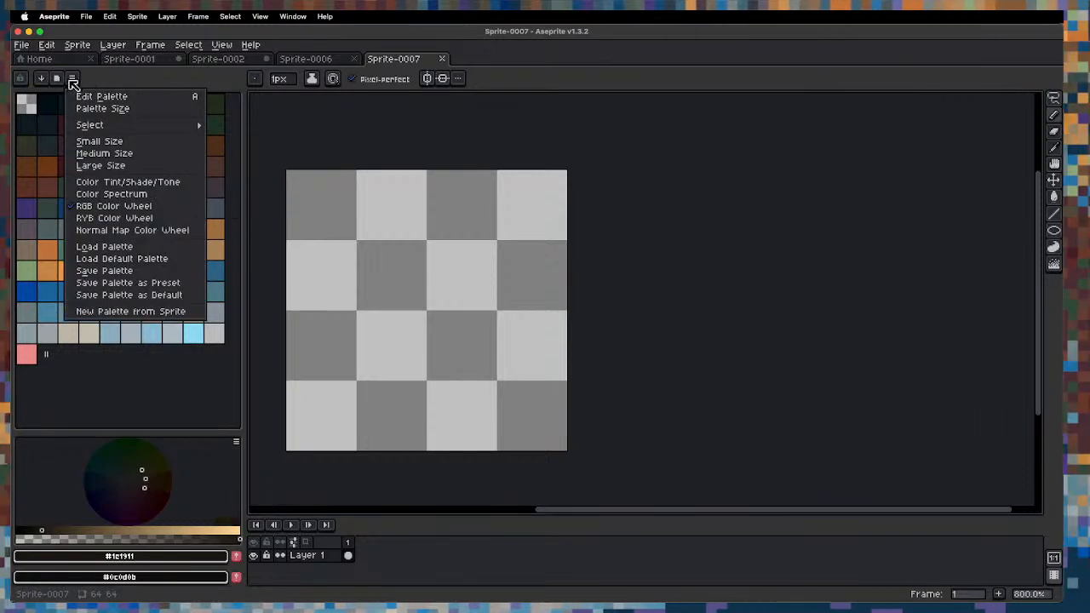
pyautogui.click(59, 79)
pyautogui.click(57, 79)
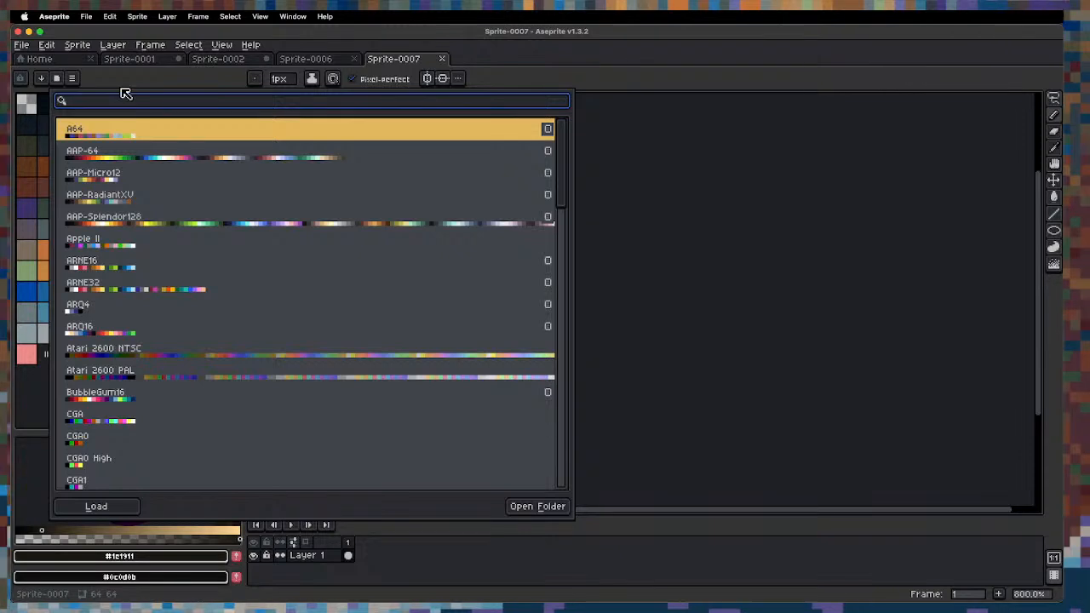
pyautogui.write('trop')
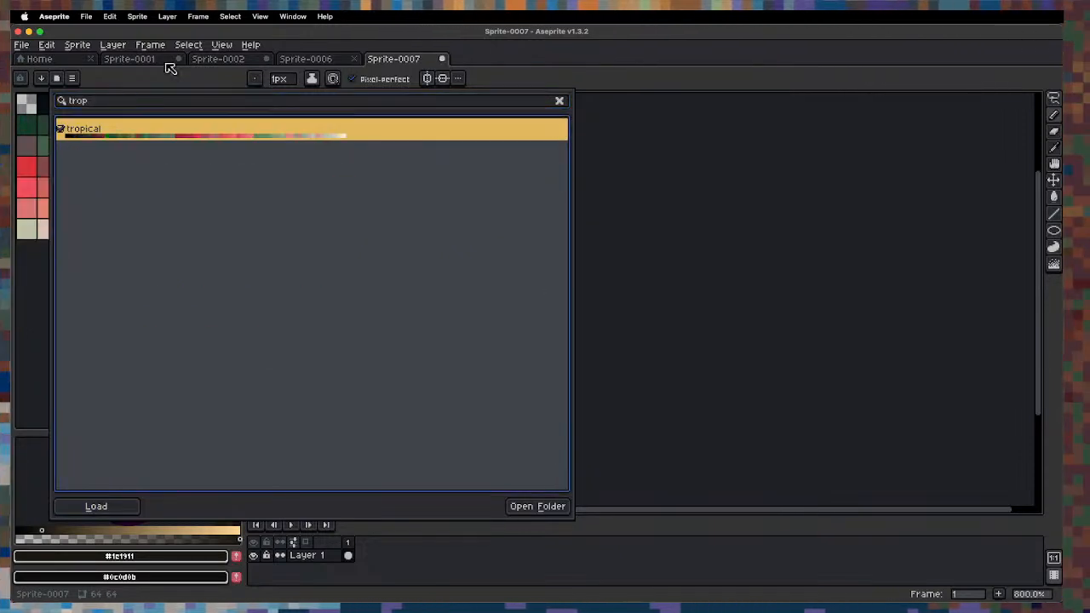
pyautogui.press('Return')
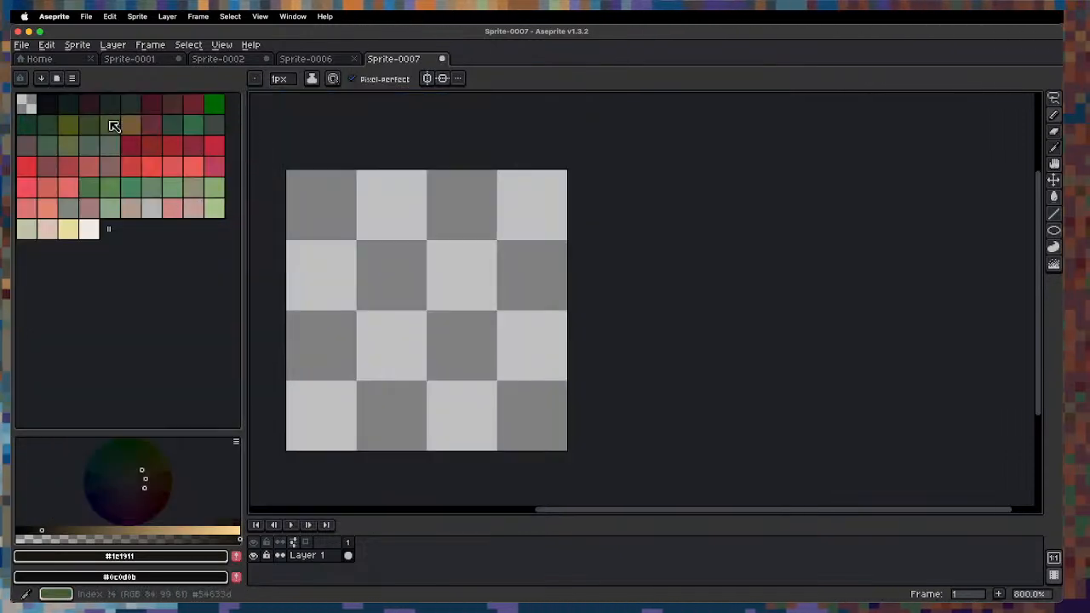
# Set the color option in Brush Properties to Random [Set], keeping the dialog beside the canvas.
pyautogui.click(48, 46)
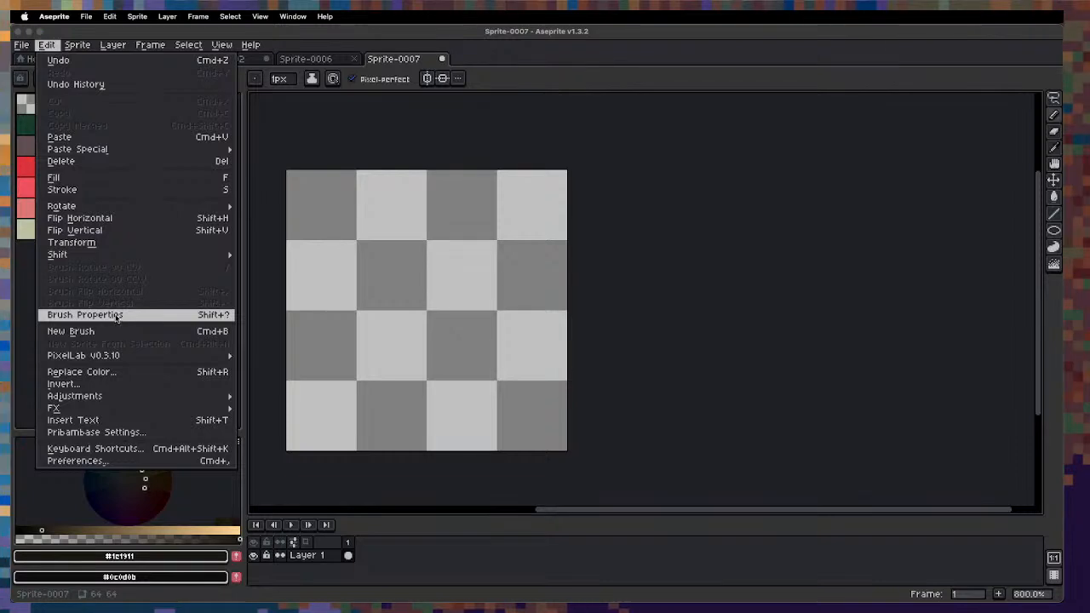
pyautogui.click(85, 315)
pyautogui.moveTo(550, 256)
pyautogui.mouseDown()
pyautogui.moveTo(176, 286)
pyautogui.moveTo(158, 272)
pyautogui.mouseUp()
pyautogui.click(205, 389)
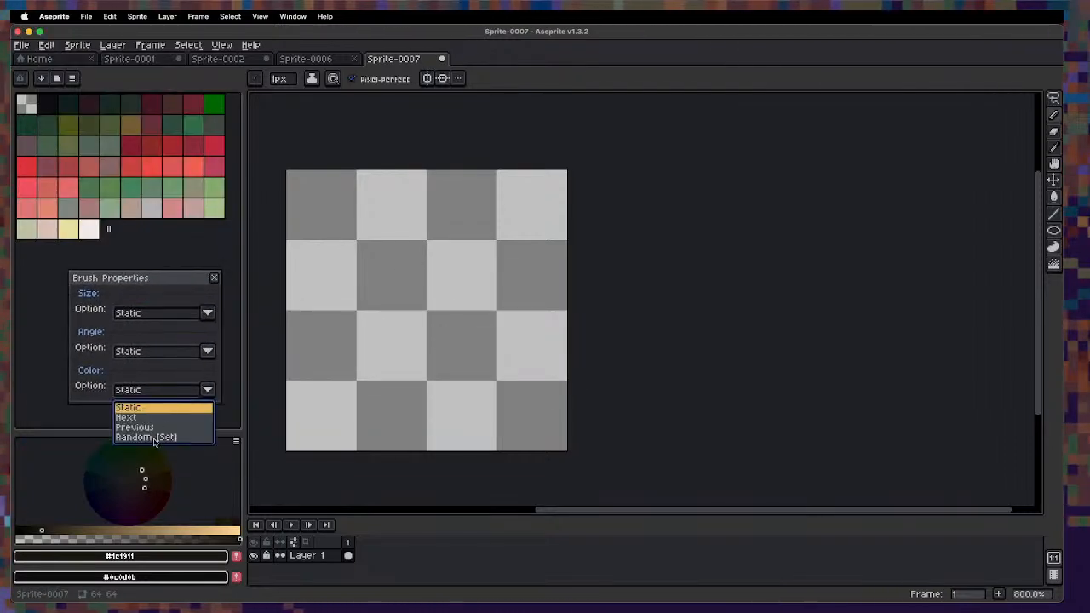
pyautogui.click(155, 439)
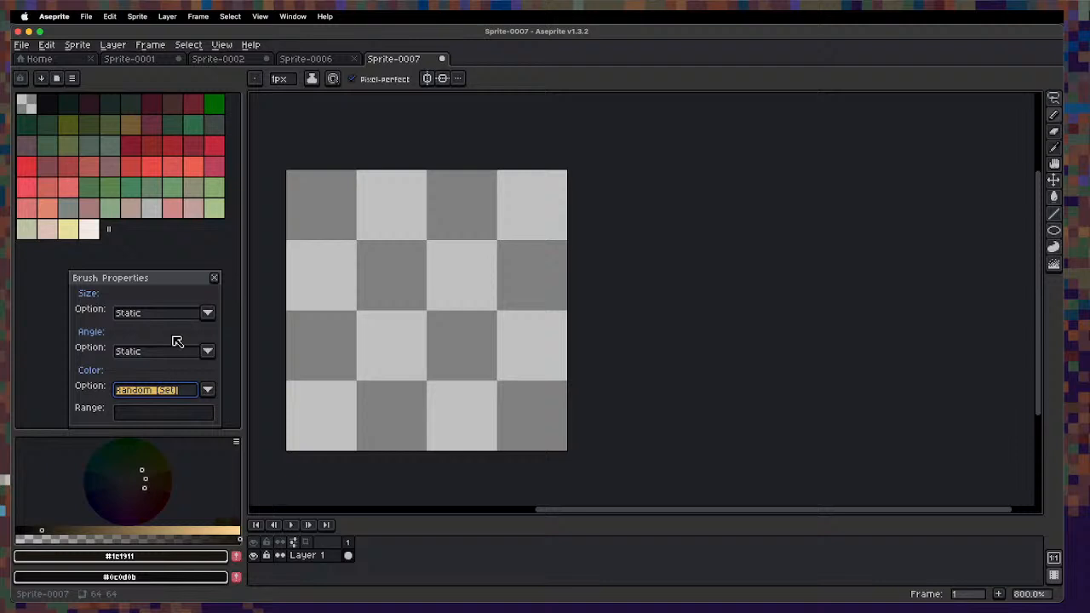
# Scatter single pixels in random palette colors over the middle of the 64 × 64 canvas.
pyautogui.click(424, 313)
pyautogui.click(381, 365)
pyautogui.click(378, 346)
pyautogui.click(373, 305)
pyautogui.click(389, 278)
pyautogui.click(442, 268)
pyautogui.click(458, 286)
pyautogui.click(459, 317)
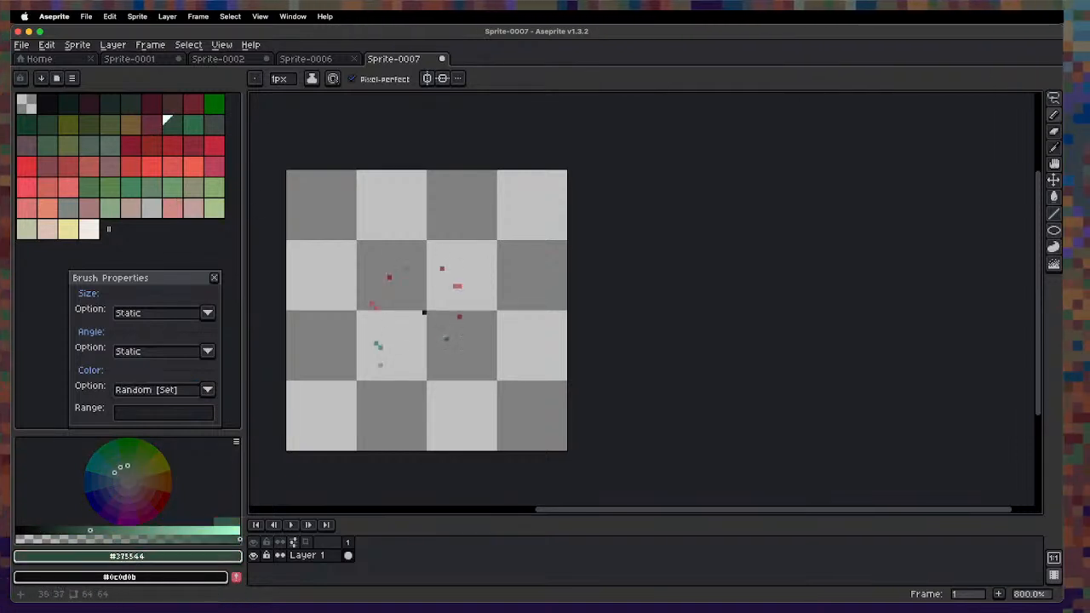
pyautogui.click(415, 374)
pyautogui.click(397, 366)
pyautogui.click(370, 352)
pyautogui.click(348, 313)
pyautogui.click(363, 296)
pyautogui.click(388, 287)
pyautogui.click(398, 321)
pyautogui.click(435, 336)
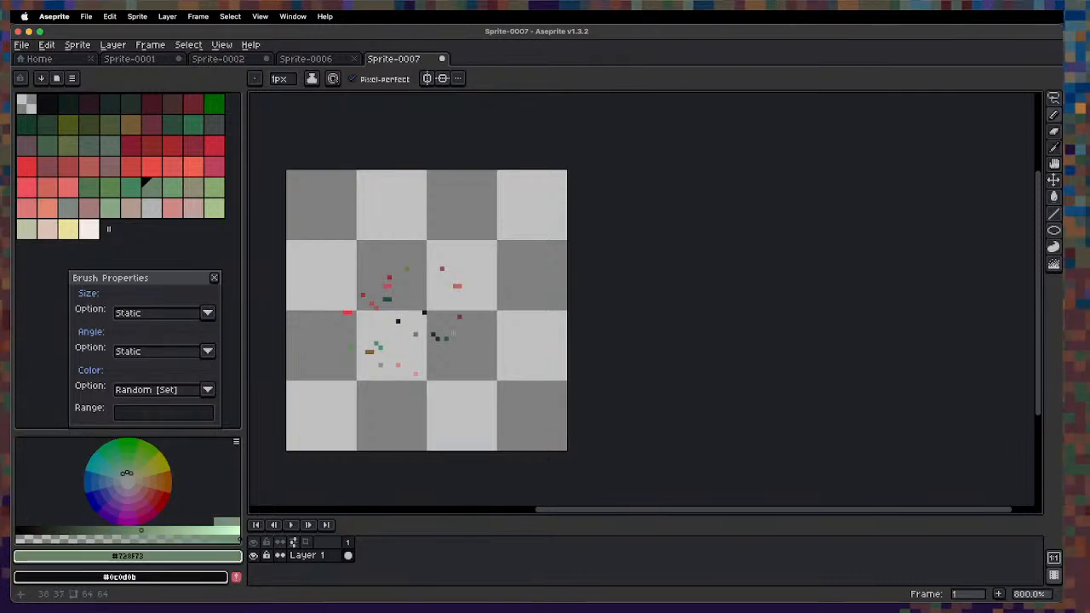
pyautogui.click(455, 282)
pyautogui.click(442, 275)
pyautogui.click(416, 251)
pyautogui.click(387, 229)
pyautogui.click(324, 251)
pyautogui.click(340, 291)
pyautogui.click(339, 321)
pyautogui.click(397, 356)
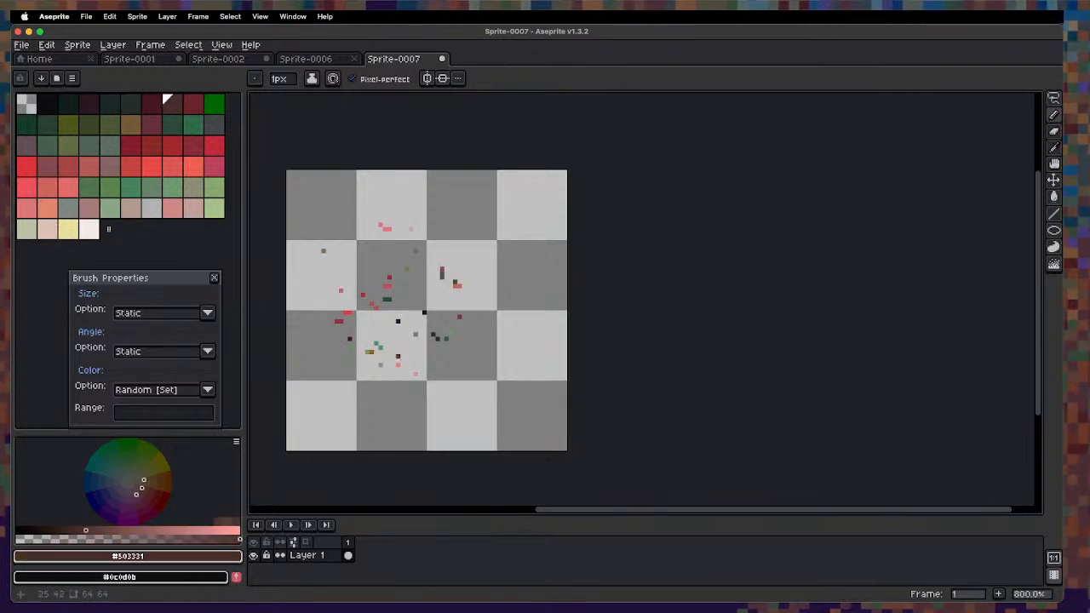
pyautogui.click(438, 378)
pyautogui.click(460, 365)
pyautogui.click(491, 316)
pyautogui.click(486, 295)
pyautogui.click(473, 251)
pyautogui.click(451, 243)
pyautogui.click(481, 277)
pyautogui.click(464, 300)
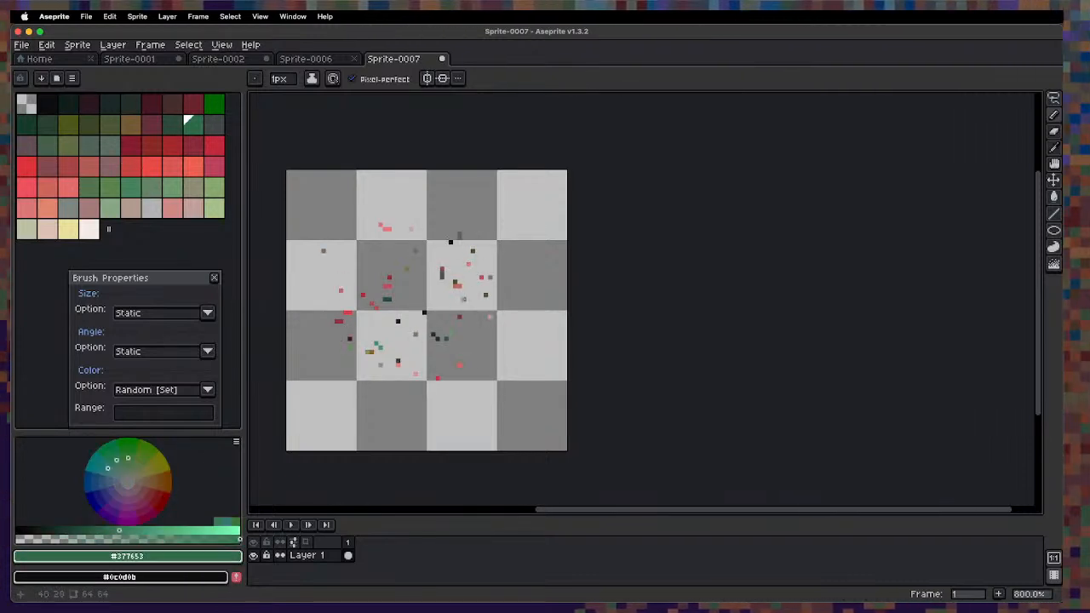
pyautogui.click(450, 307)
pyautogui.click(420, 300)
pyautogui.press('m')
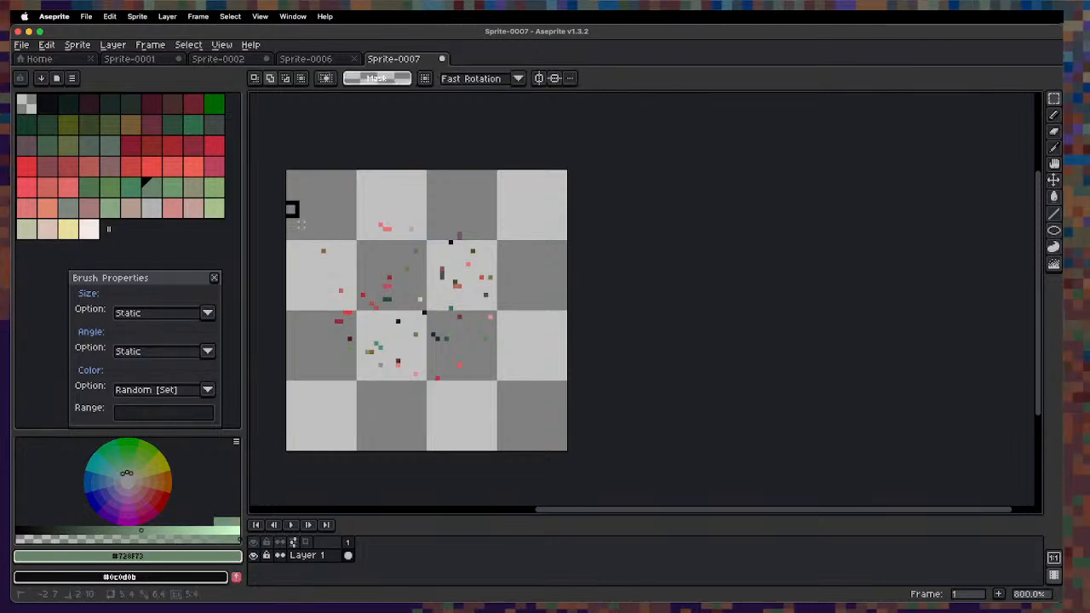
pyautogui.moveTo(301, 225); pyautogui.dragTo(533, 400)
pyautogui.hotkey('ctrl', 'b')
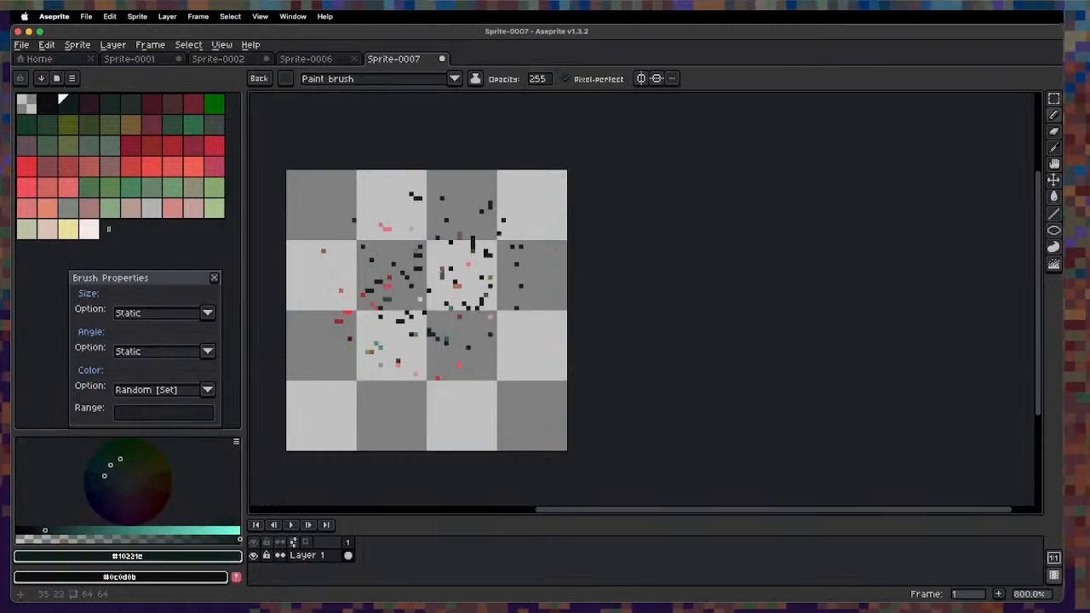
pyautogui.press('Escape')
# Set the brush color option to Static and capture the scattered pixels as a custom brush.
pyautogui.click(181, 394)
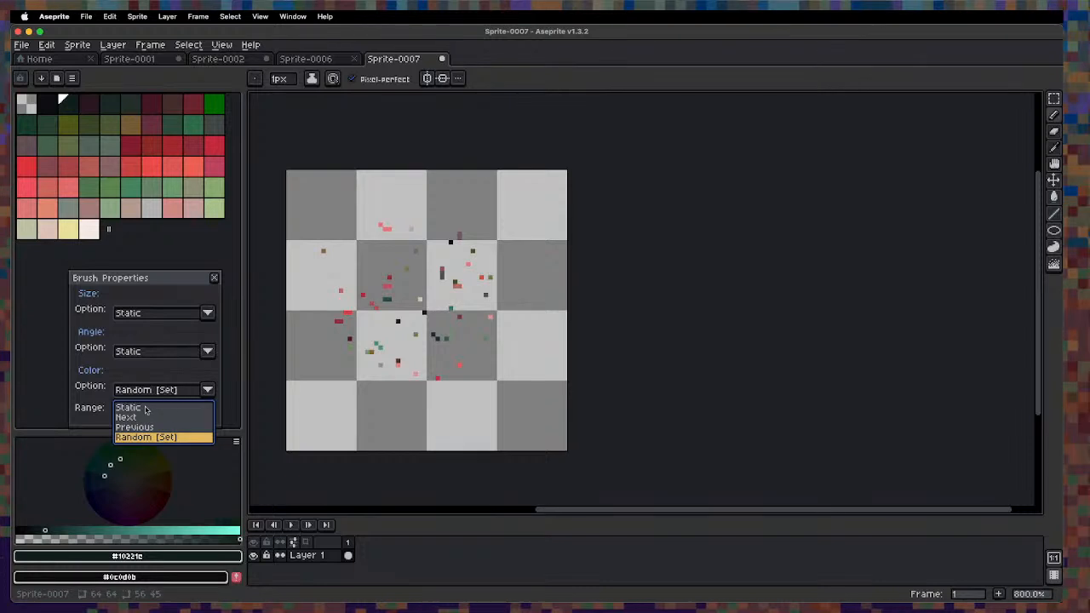
pyautogui.click(146, 409)
pyautogui.moveTo(305, 198); pyautogui.dragTo(505, 404)
pyautogui.hotkey('ctrl', 'b')
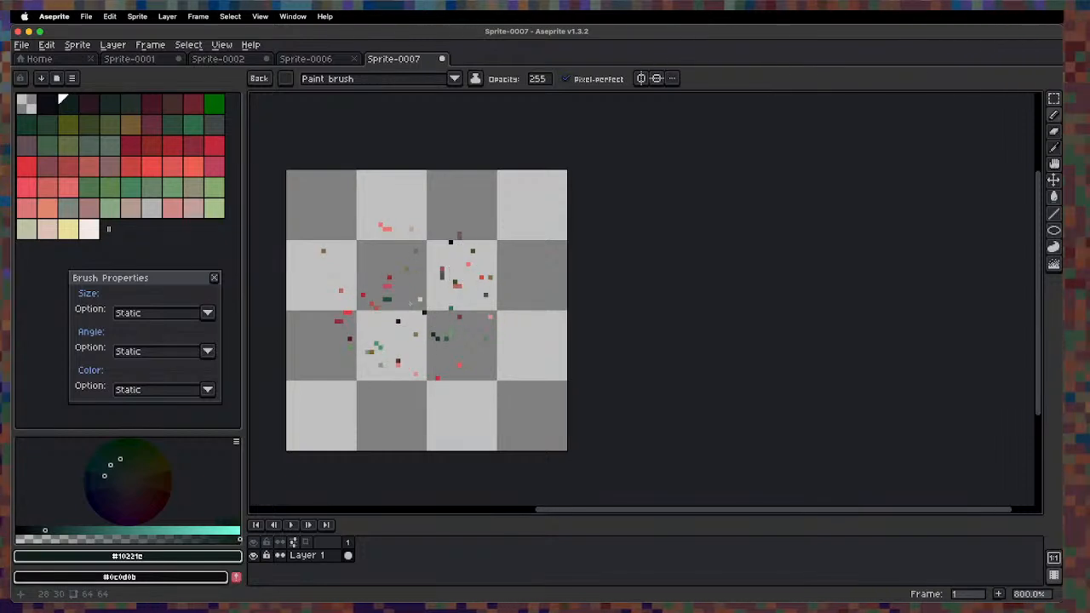
# Paint a hilly, speckled landscape along the lower part of the 500 × 500 sprite with the custom brush.
pyautogui.click(312, 60)
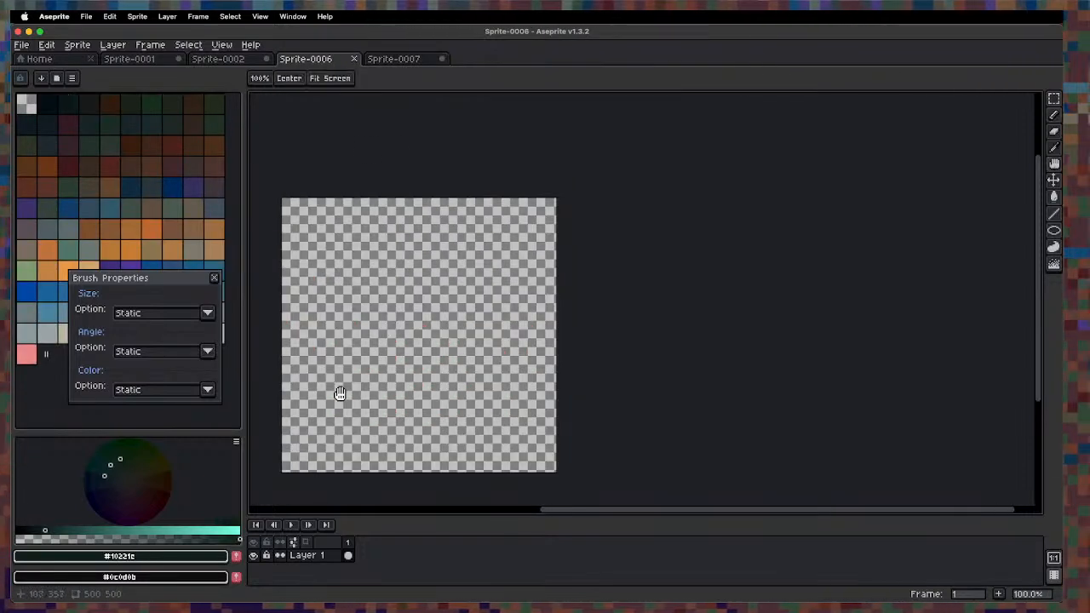
pyautogui.moveTo(317, 393)
pyautogui.mouseDown()
pyautogui.moveTo(325, 412)
pyautogui.moveTo(346, 391)
pyautogui.moveTo(329, 387)
pyautogui.moveTo(358, 405)
pyautogui.moveTo(341, 357)
pyautogui.moveTo(400, 375)
pyautogui.moveTo(269, 369)
pyautogui.moveTo(392, 401)
pyautogui.moveTo(522, 412)
pyautogui.moveTo(417, 408)
pyautogui.moveTo(290, 375)
pyautogui.moveTo(366, 400)
pyautogui.moveTo(351, 382)
pyautogui.moveTo(366, 374)
pyautogui.moveTo(332, 400)
pyautogui.moveTo(358, 399)
pyautogui.moveTo(408, 251)
pyautogui.mouseUp()
pyautogui.hotkey('shift', 'b')
pyautogui.press('w')
pyautogui.scroll(3, 356, 400)
pyautogui.press('b')
pyautogui.scroll(-3, 391, 247)
pyautogui.press('space')
pyautogui.moveTo(391, 370); pyautogui.dragTo(389, 395)
pyautogui.scroll(1, 381, 343)
pyautogui.scroll(-1, 374, 345)
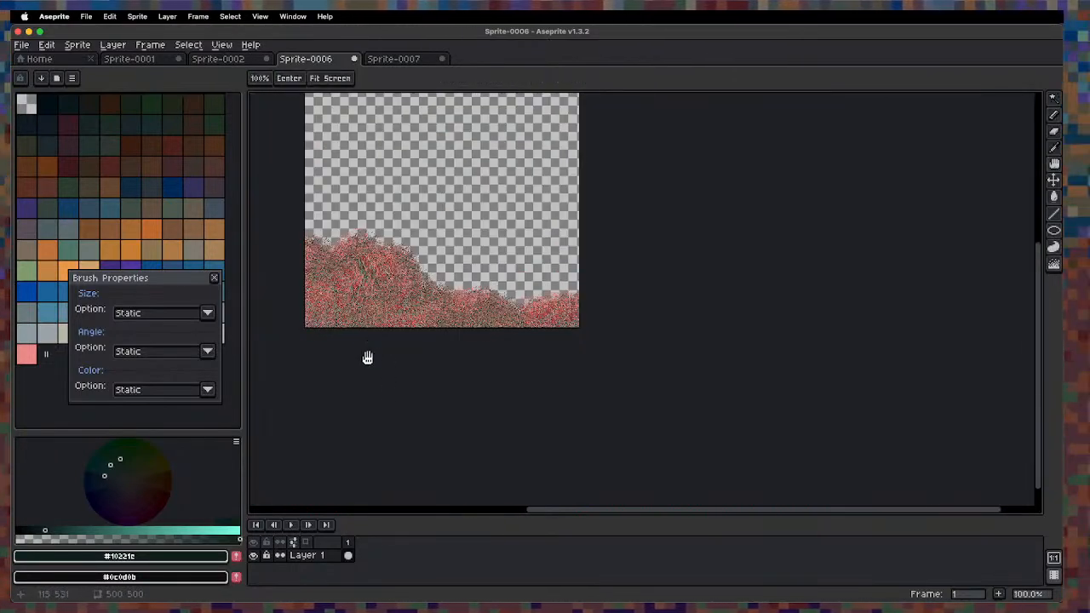
# Paint short flowing strokes over the speckled hills with the custom brush to give them directional texture.
pyautogui.scroll(1, 367, 360)
pyautogui.moveTo(297, 247)
pyautogui.mouseDown()
pyautogui.moveTo(300, 337)
pyautogui.moveTo(271, 264)
pyautogui.moveTo(348, 294)
pyautogui.moveTo(286, 365)
pyautogui.moveTo(285, 294)
pyautogui.mouseUp()
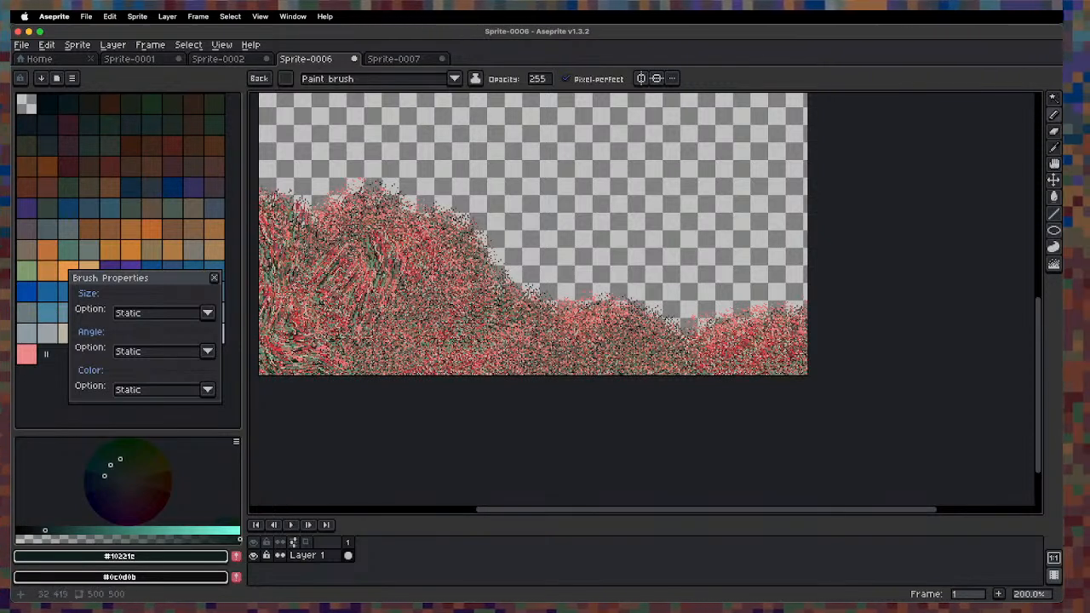
pyautogui.moveTo(386, 373); pyautogui.dragTo(512, 364)
pyautogui.moveTo(797, 327); pyautogui.dragTo(751, 353)
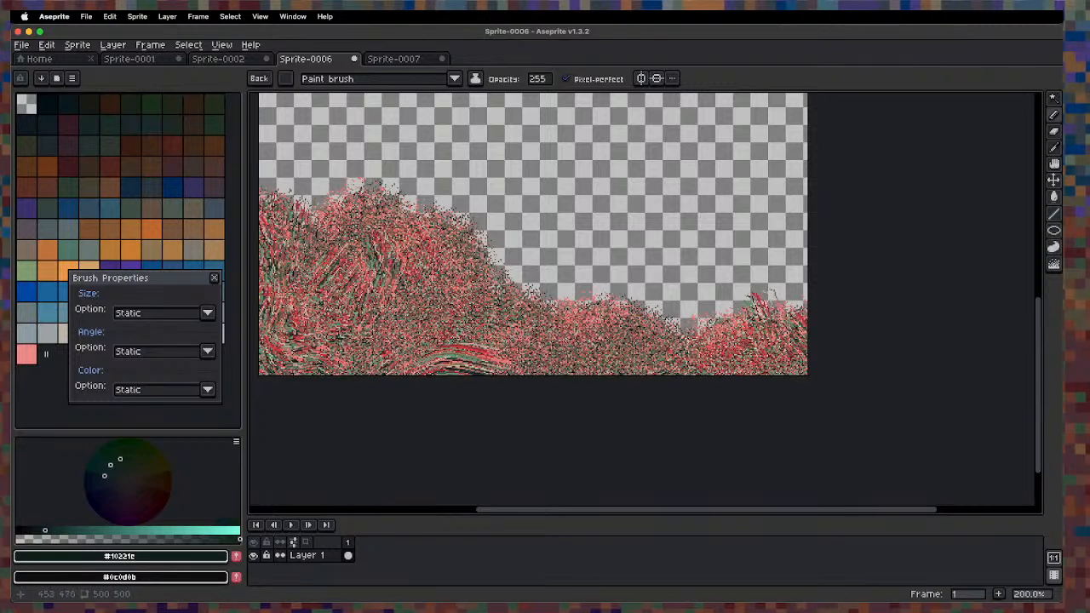
pyautogui.moveTo(569, 394)
pyautogui.mouseDown()
pyautogui.moveTo(390, 340)
pyautogui.moveTo(426, 319)
pyautogui.moveTo(402, 285)
pyautogui.mouseUp()
pyautogui.moveTo(477, 313)
pyautogui.mouseDown()
pyautogui.moveTo(489, 353)
pyautogui.moveTo(443, 348)
pyautogui.moveTo(538, 362)
pyautogui.moveTo(417, 328)
pyautogui.mouseUp()
# Clear the scattered pixels from the 64 × 64 sprite Sprite-0007 and drop the selection.
pyautogui.click(404, 58)
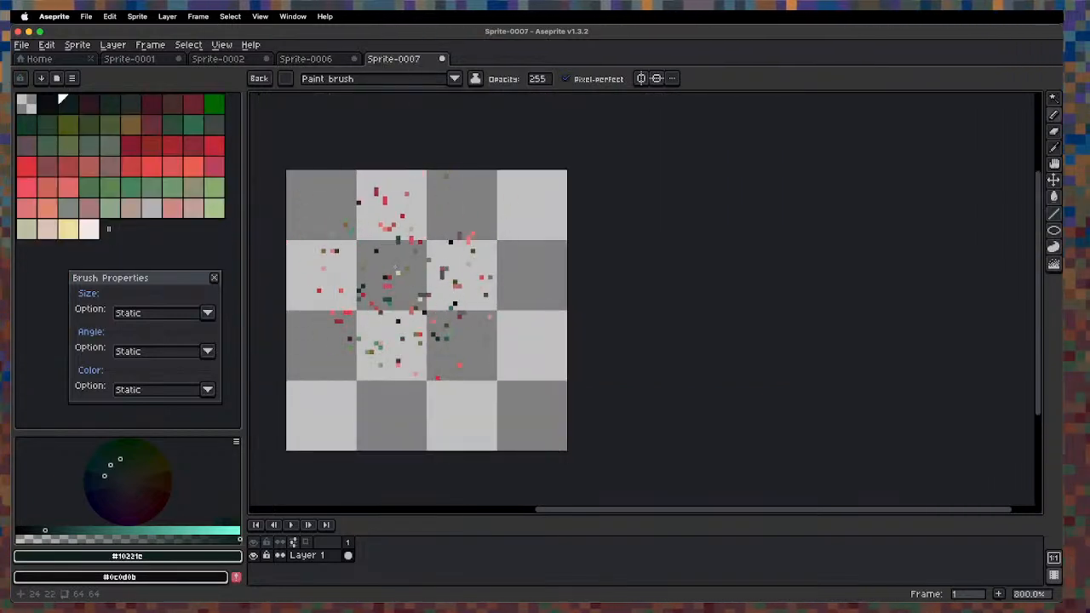
pyautogui.press('m')
pyautogui.moveTo(276, 196); pyautogui.dragTo(536, 415)
pyautogui.press('Delete')
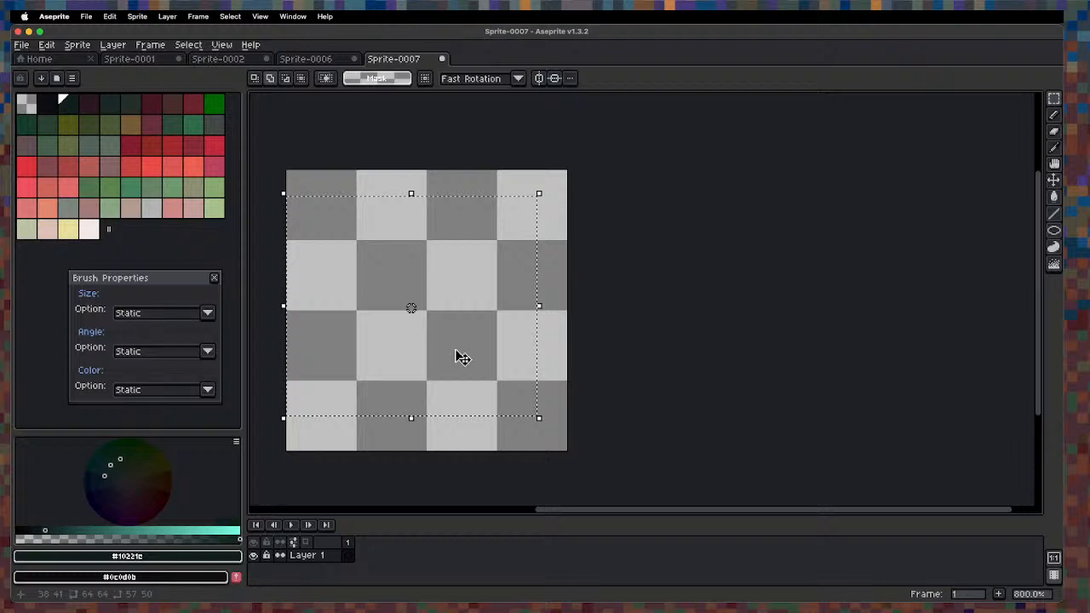
pyautogui.press('super+d')
# Draw several small filled green blobs (palette index 45) around the middle of the canvas with the Contour tool.
pyautogui.click(131, 186)
pyautogui.press('d')
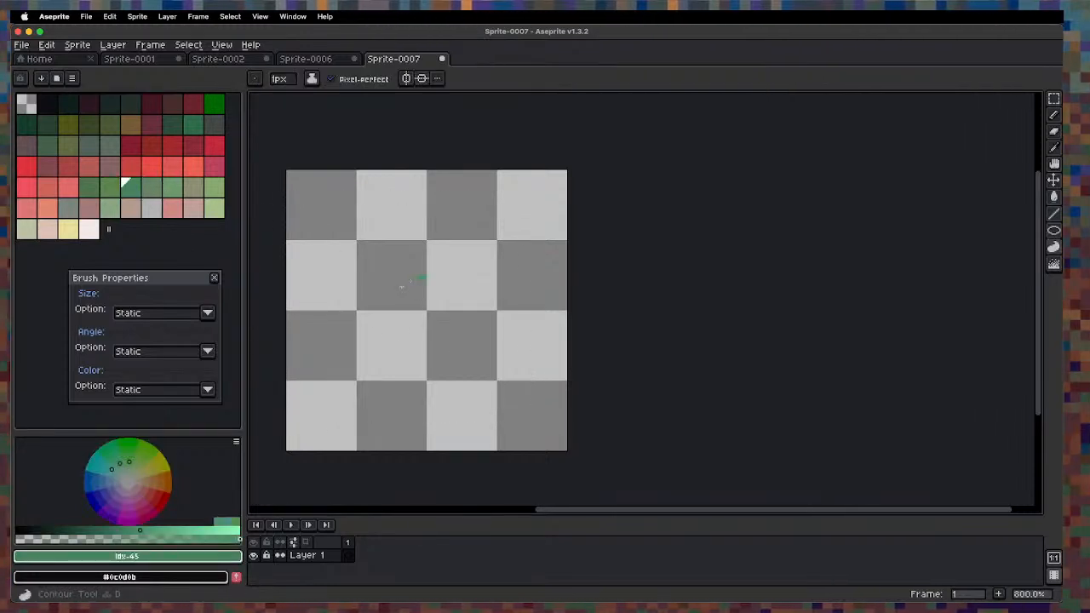
pyautogui.scroll(-3, 455, 278)
pyautogui.scroll(3, 425, 315)
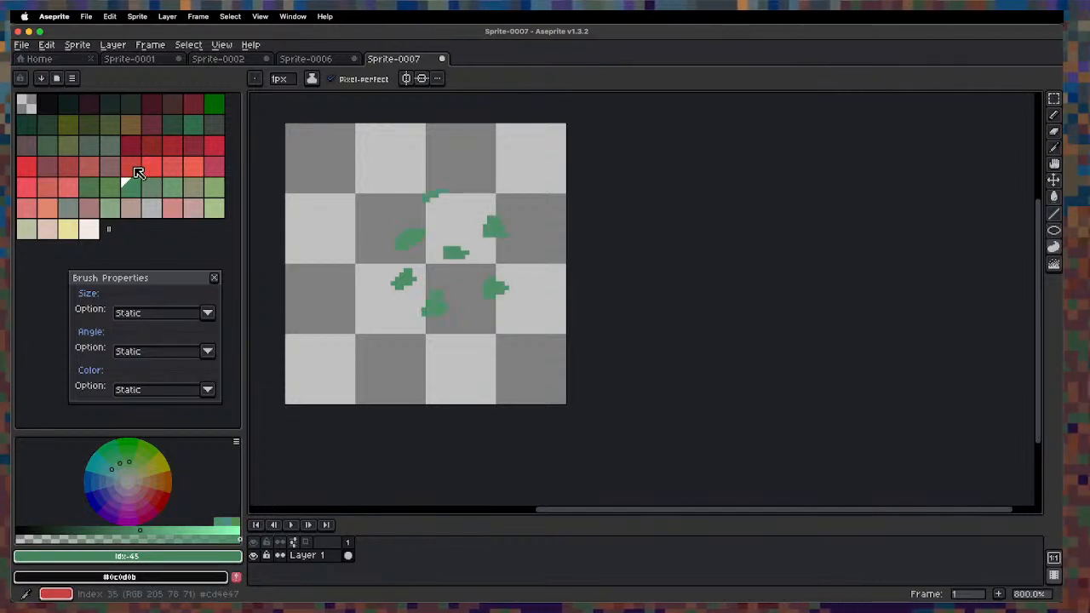
# Add short diagonal dark olive strokes (palette index 13) around the green blobs with the 1 px Pencil.
pyautogui.click(90, 124)
pyautogui.press('b')
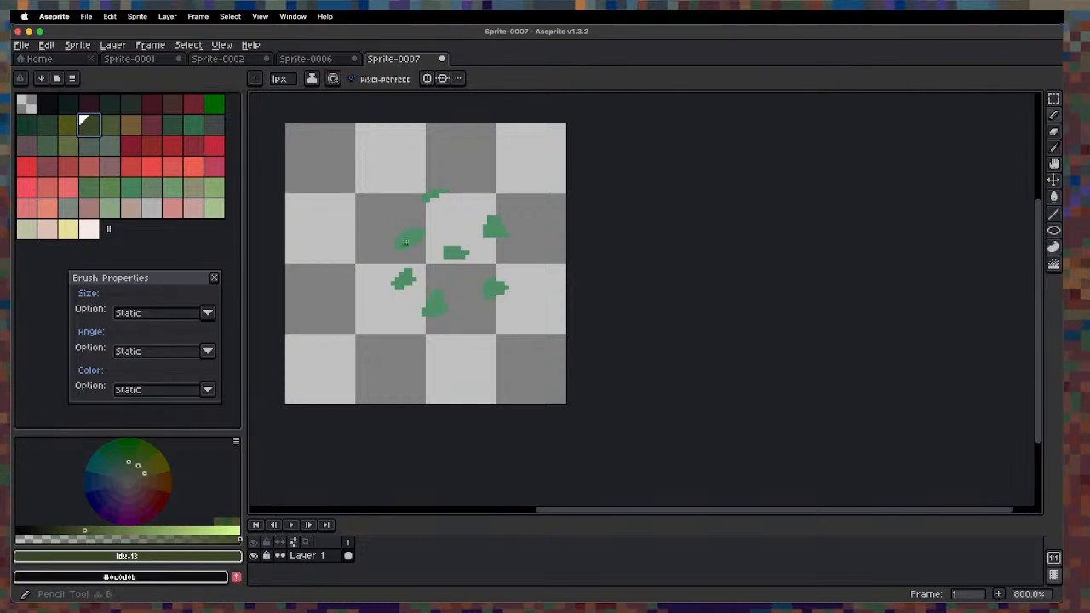
pyautogui.moveTo(397, 240); pyautogui.dragTo(388, 252)
pyautogui.moveTo(407, 262); pyautogui.dragTo(410, 257)
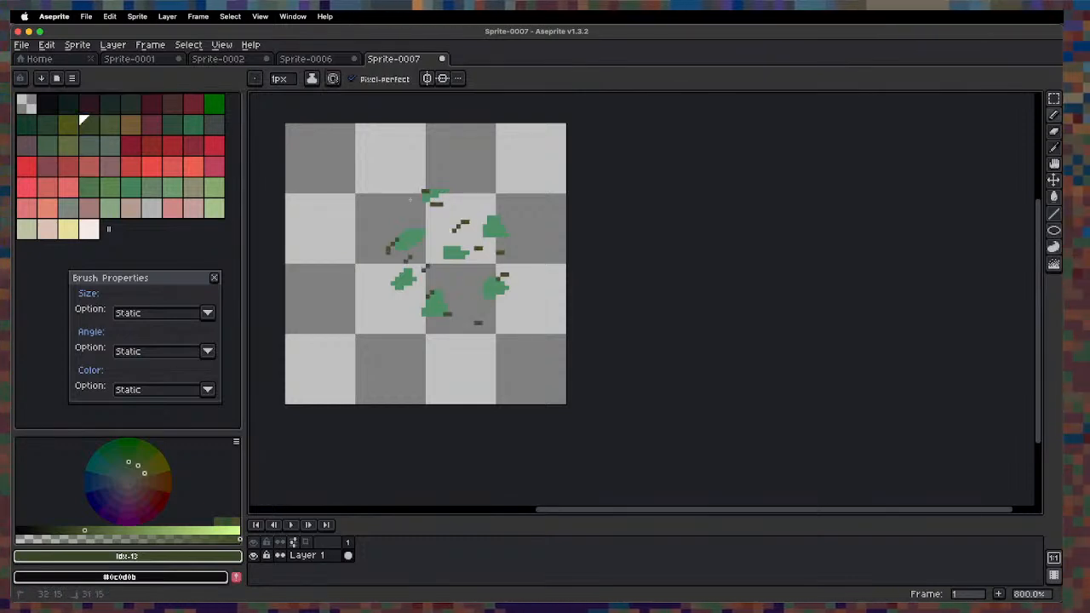
pyautogui.moveTo(366, 267); pyautogui.dragTo(322, 300)
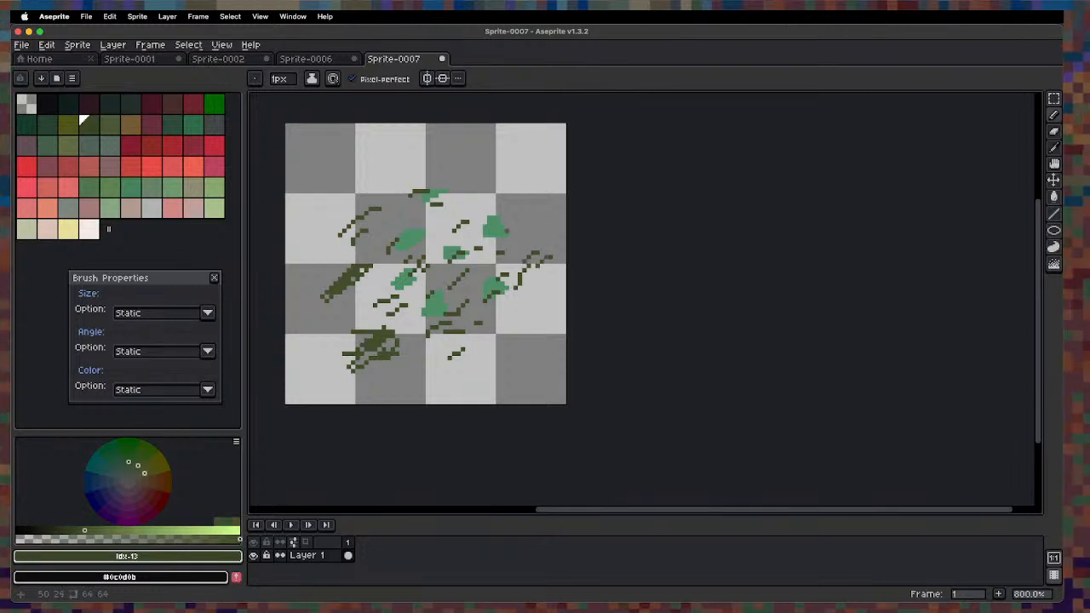
# Add more diagonal pencil strokes among the blobs in bright green, dark green and yellowish olive (palette indices 9, 10 and 12).
pyautogui.click(214, 103)
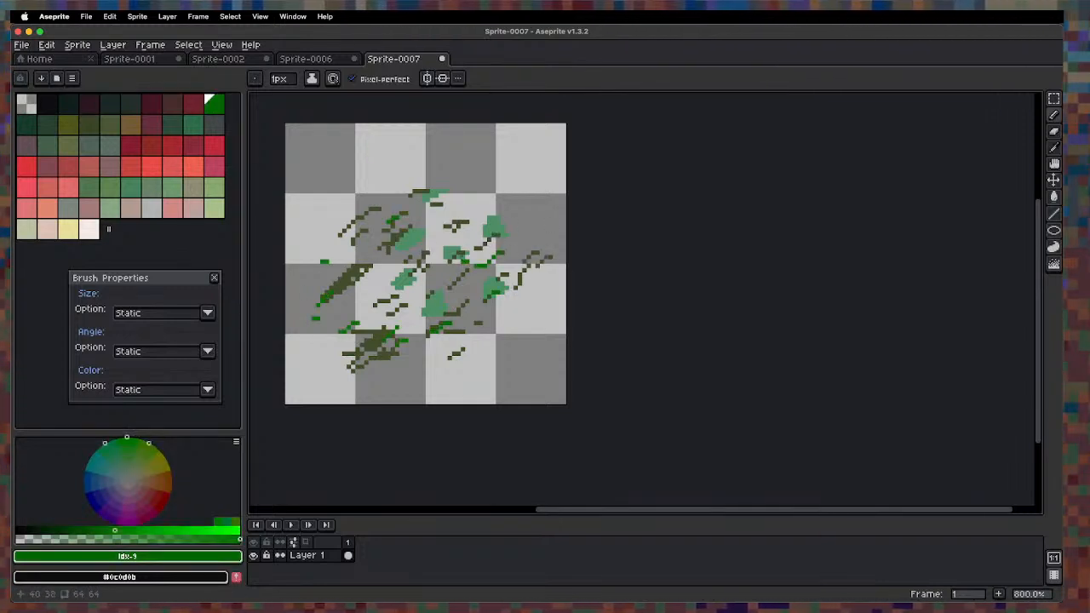
pyautogui.press(']')
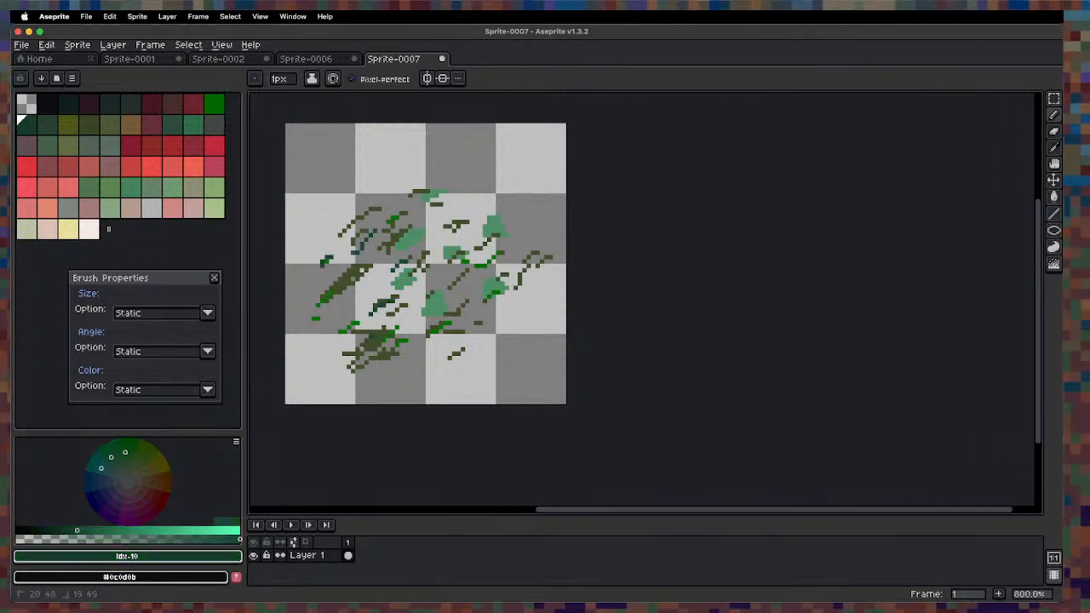
pyautogui.press(']')
pyautogui.moveTo(457, 245); pyautogui.dragTo(440, 252)
pyautogui.moveTo(421, 230)
pyautogui.mouseDown()
pyautogui.moveTo(394, 249)
pyautogui.moveTo(363, 301)
pyautogui.mouseUp()
pyautogui.press(']')
pyautogui.moveTo(372, 267); pyautogui.dragTo(339, 280)
pyautogui.press(']')
pyautogui.press('[')
pyautogui.moveTo(515, 213)
pyautogui.mouseDown()
pyautogui.moveTo(479, 223)
pyautogui.moveTo(506, 241)
pyautogui.mouseUp()
pyautogui.moveTo(508, 247); pyautogui.dragTo(479, 262)
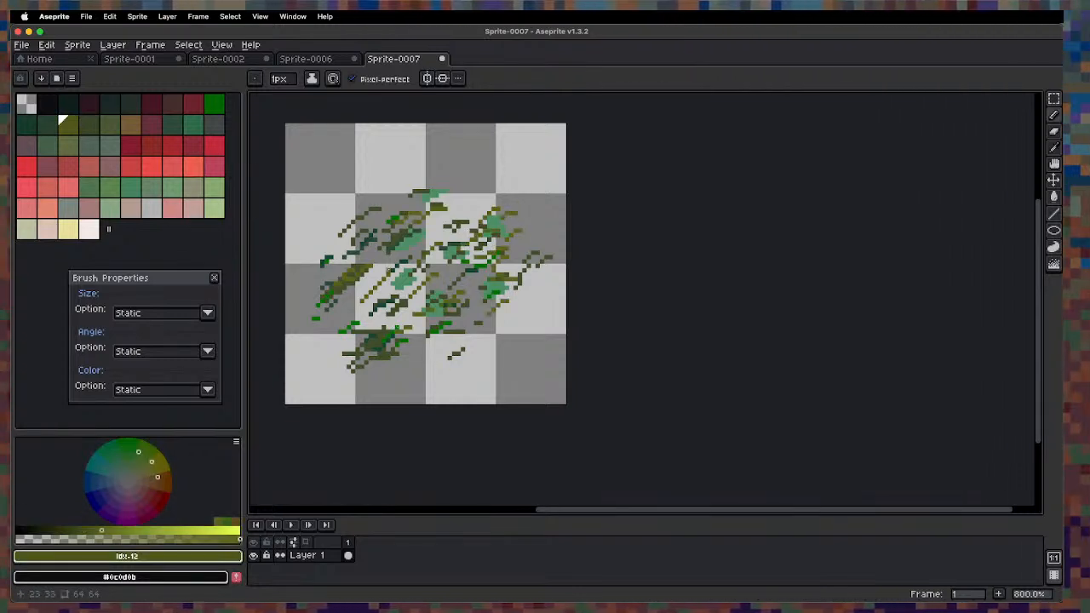
# Select the whole cluster of green strokes and capture it as a custom brush.
pyautogui.press('m')
pyautogui.moveTo(284, 184); pyautogui.dragTo(569, 397)
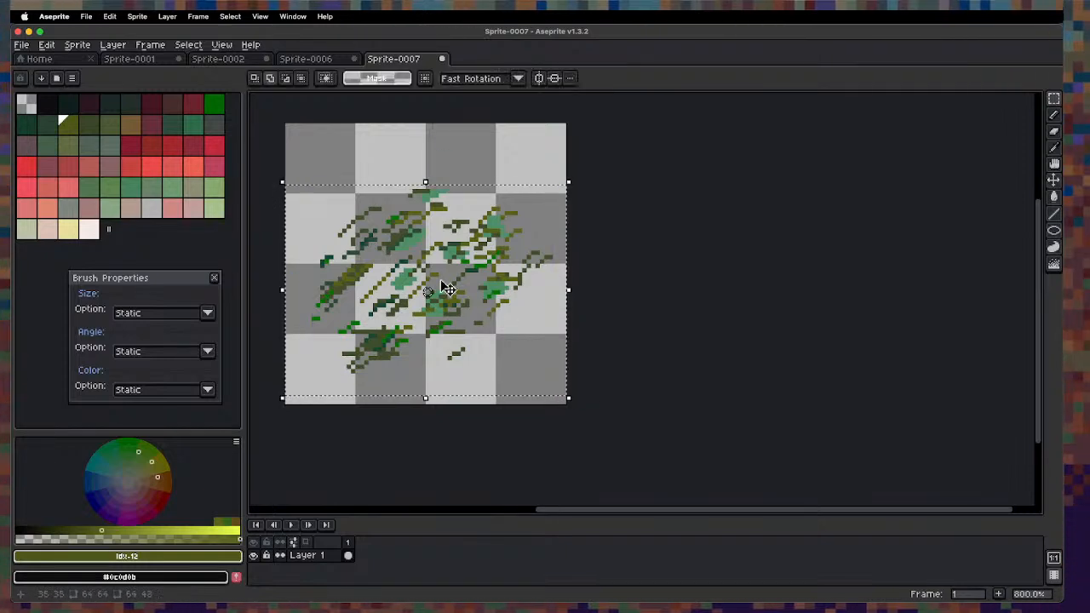
pyautogui.press('super+b')
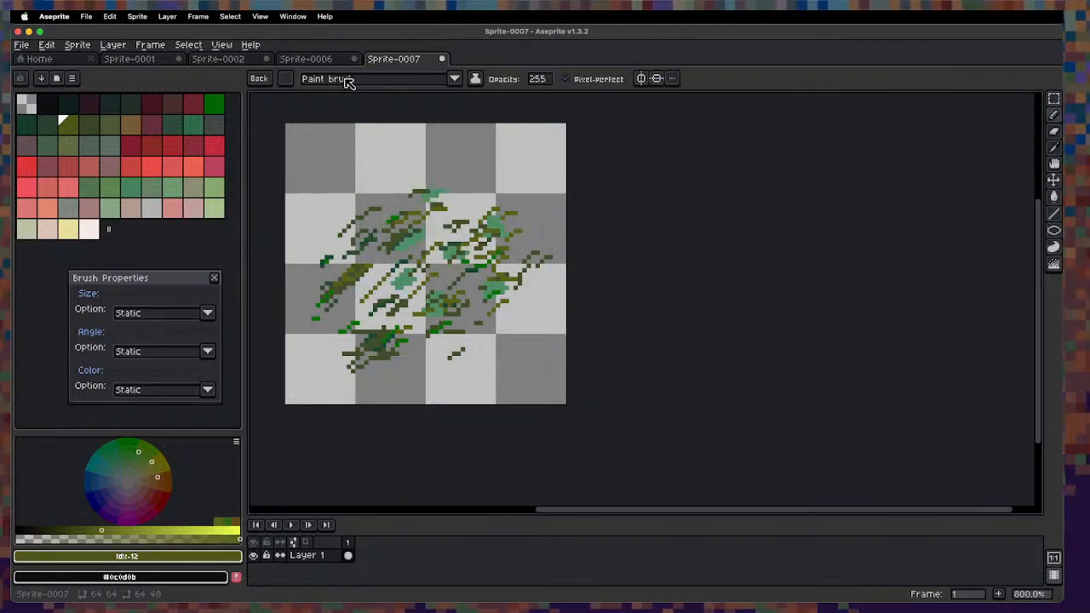
# Add three new layers to Sprite-0006 and move Layer 1 to the top of the layer stack.
pyautogui.click(309, 57)
pyautogui.press('space')
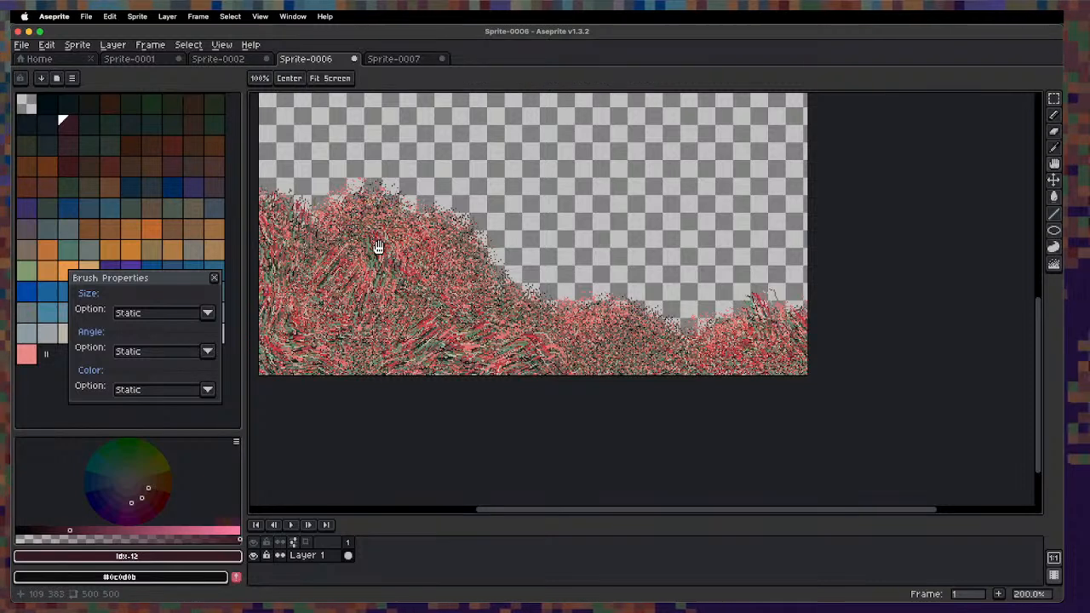
pyautogui.moveTo(377, 249); pyautogui.dragTo(426, 325)
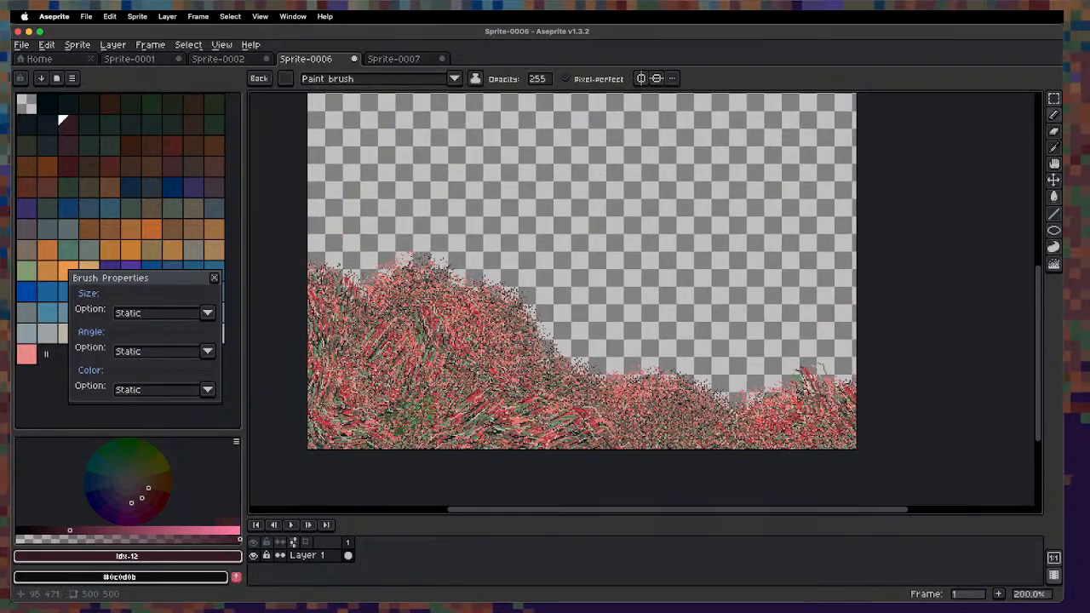
pyautogui.hotkey('shift', 'n')
pyautogui.hotkey('shift', 'n')
pyautogui.hotkey('shift', 'n')
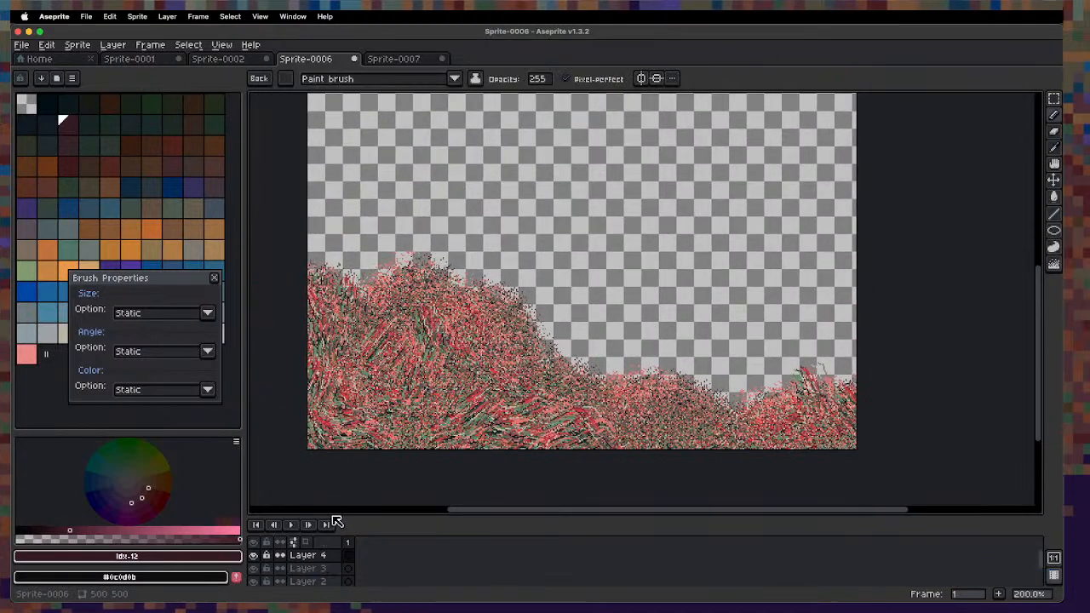
pyautogui.moveTo(351, 516); pyautogui.dragTo(348, 481)
pyautogui.click(321, 561)
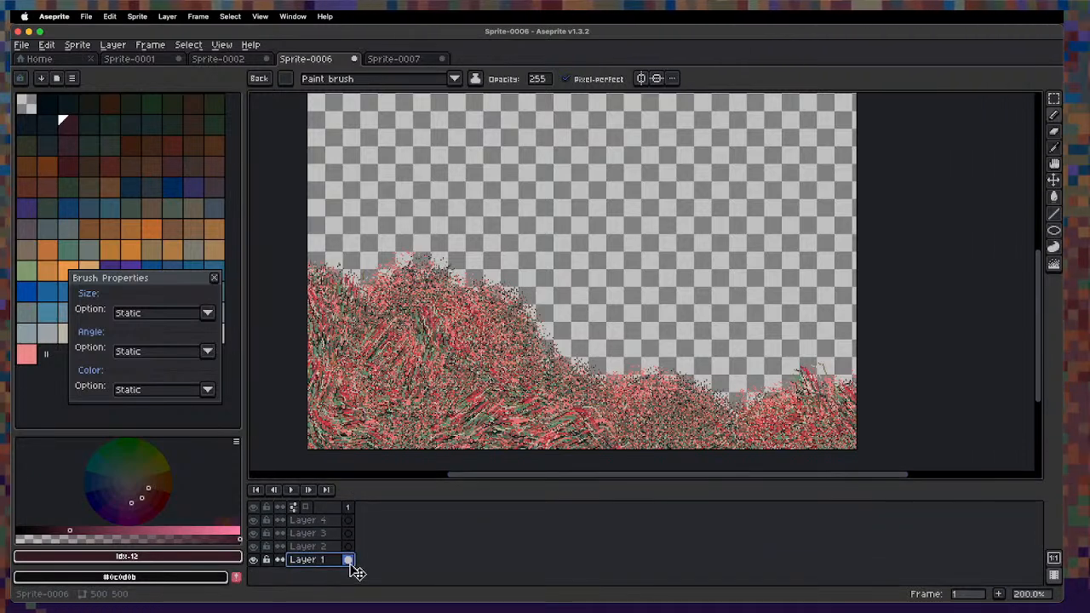
pyautogui.moveTo(350, 565); pyautogui.dragTo(351, 520)
# Paint grassy green hills behind the red ones on Layer 4 with the custom brush, using freehand strokes and the Spray tool.
pyautogui.click(341, 533)
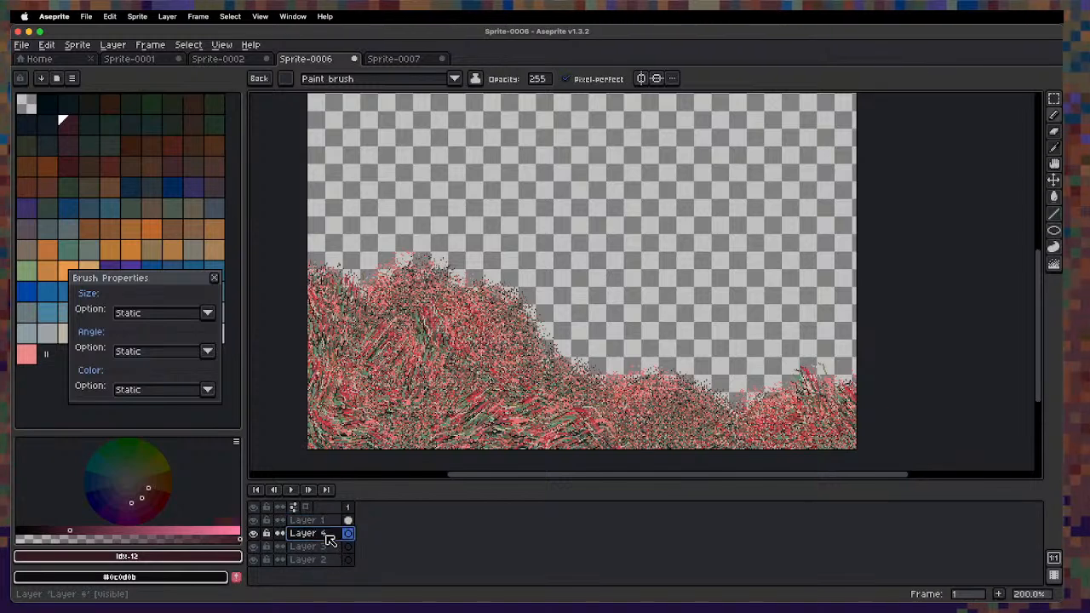
pyautogui.click(400, 224)
pyautogui.moveTo(393, 242); pyautogui.dragTo(332, 260)
pyautogui.moveTo(341, 223)
pyautogui.mouseDown()
pyautogui.moveTo(322, 168)
pyautogui.moveTo(384, 217)
pyautogui.moveTo(436, 217)
pyautogui.moveTo(383, 226)
pyautogui.moveTo(455, 226)
pyautogui.moveTo(375, 226)
pyautogui.moveTo(328, 166)
pyautogui.moveTo(341, 204)
pyautogui.moveTo(524, 272)
pyautogui.moveTo(550, 294)
pyautogui.moveTo(519, 239)
pyautogui.moveTo(579, 242)
pyautogui.moveTo(623, 329)
pyautogui.mouseUp()
pyautogui.hotkey('shift', 'b')
pyautogui.press('space')
pyautogui.moveTo(650, 236); pyautogui.dragTo(591, 255)
pyautogui.moveTo(610, 274)
pyautogui.mouseDown()
pyautogui.moveTo(652, 316)
pyautogui.moveTo(703, 349)
pyautogui.moveTo(754, 317)
pyautogui.moveTo(716, 244)
pyautogui.moveTo(610, 260)
pyautogui.moveTo(619, 227)
pyautogui.moveTo(531, 199)
pyautogui.moveTo(419, 209)
pyautogui.moveTo(317, 182)
pyautogui.moveTo(624, 223)
pyautogui.moveTo(689, 205)
pyautogui.moveTo(726, 176)
pyautogui.moveTo(807, 217)
pyautogui.moveTo(776, 394)
pyautogui.moveTo(781, 385)
pyautogui.moveTo(477, 220)
pyautogui.mouseUp()
pyautogui.scroll(-2, 477, 220)
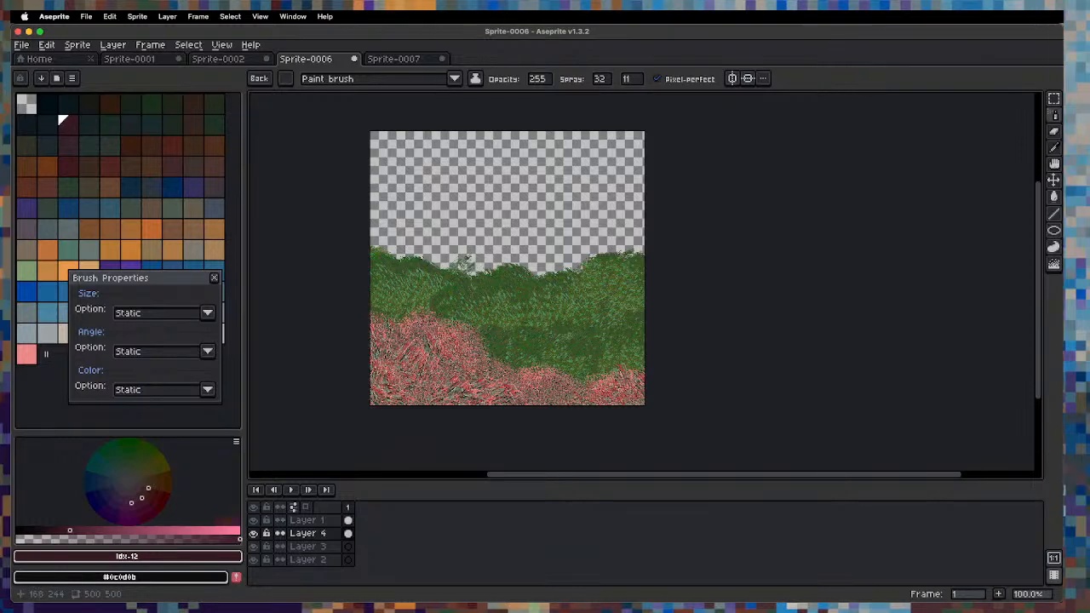
# Move the Brush Properties window off the palette colors and close it.
pyautogui.click(394, 60)
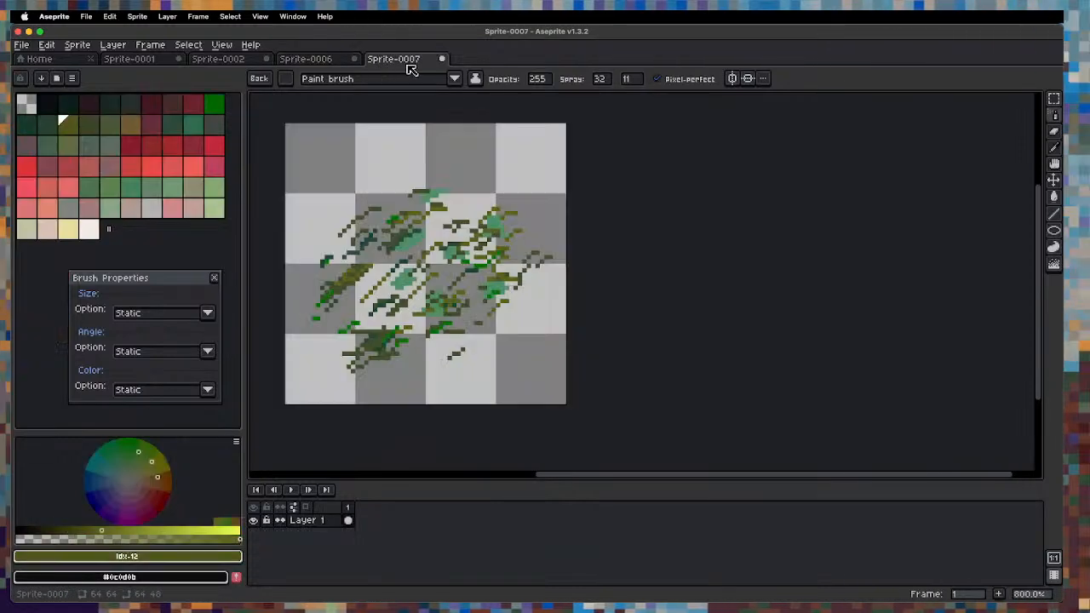
pyautogui.click(309, 59)
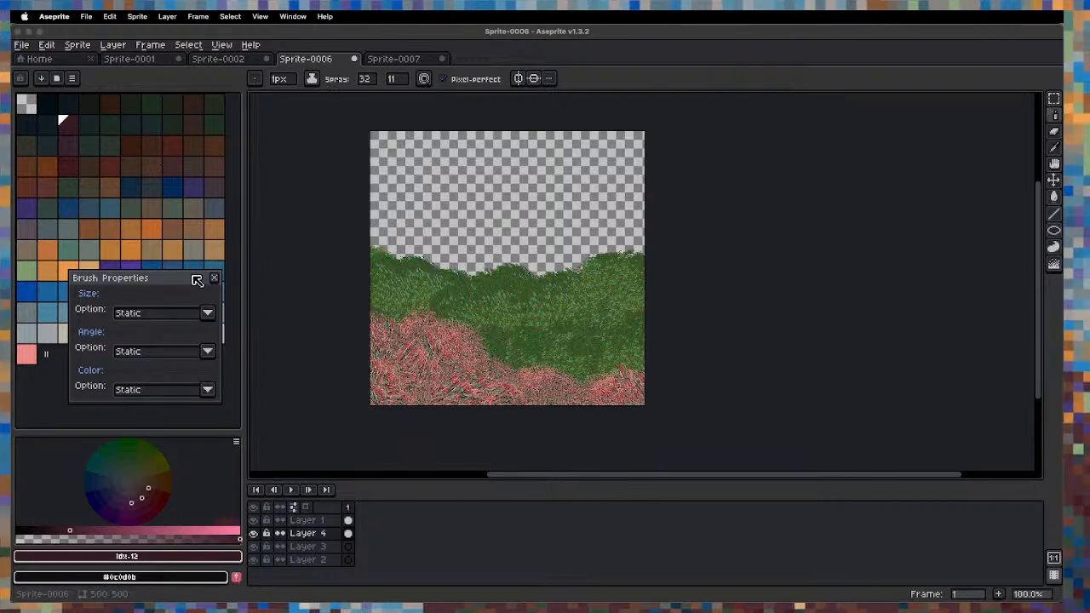
pyautogui.moveTo(179, 279); pyautogui.dragTo(139, 370)
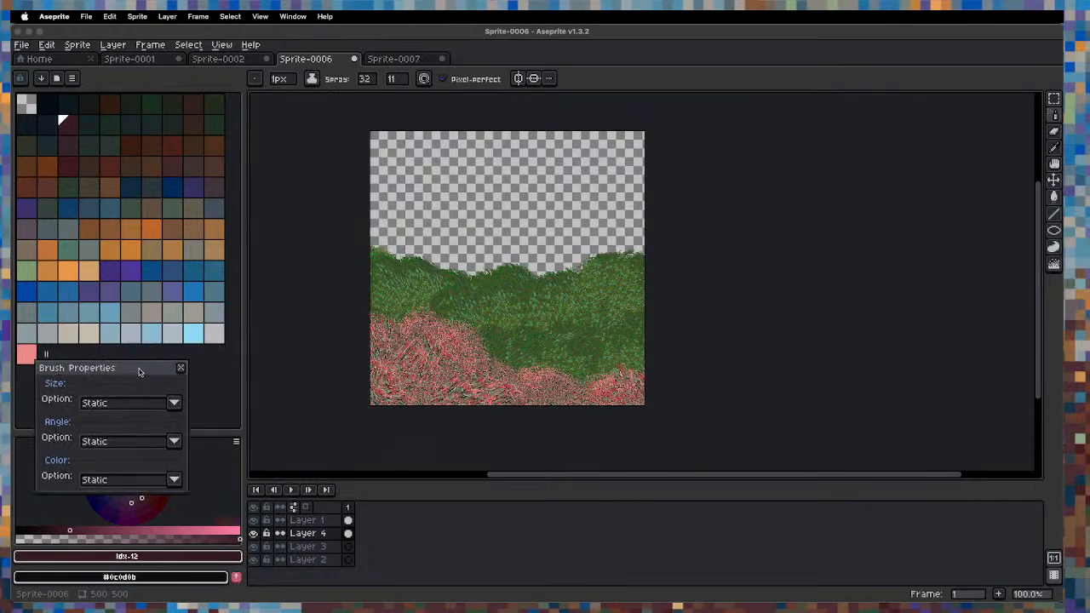
pyautogui.click(194, 368)
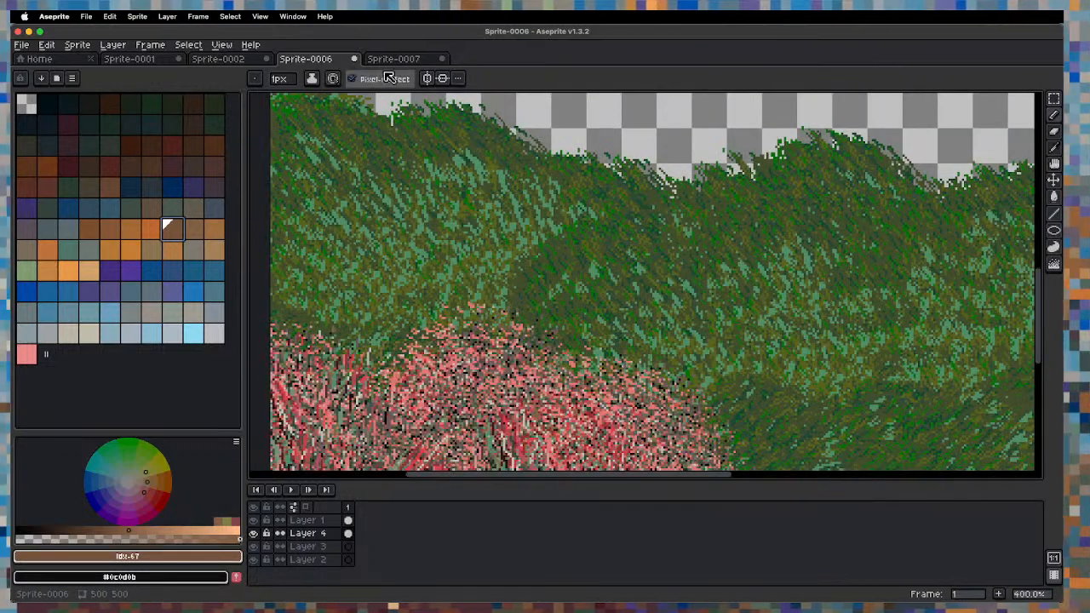
# Delete all the green strokes from Sprite-0007 to leave an empty canvas.
pyautogui.click(394, 59)
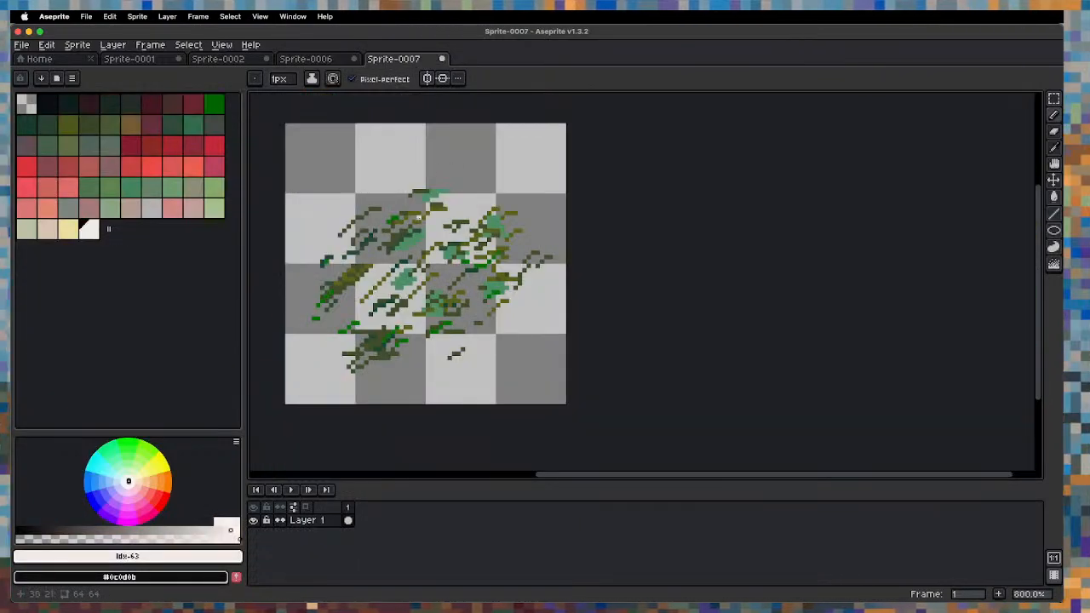
pyautogui.press('super+a')
pyautogui.press('Delete')
pyautogui.press('super+d')
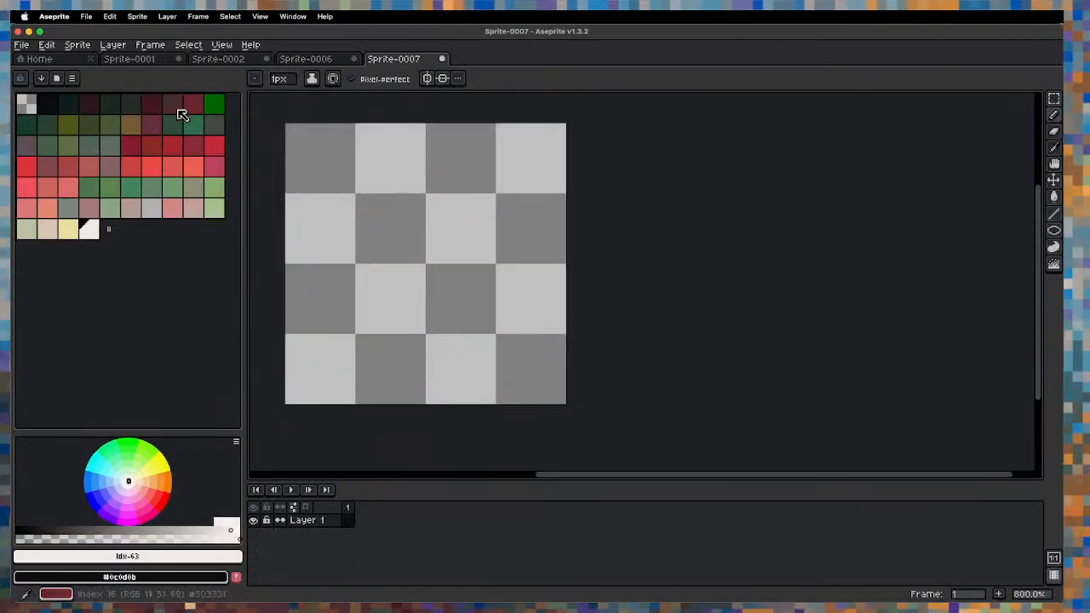
# Draw a forked branch along the canvas's left side in dark red, then shade it with lighter red and pink pixels.
pyautogui.click(322, 59)
pyautogui.click(405, 60)
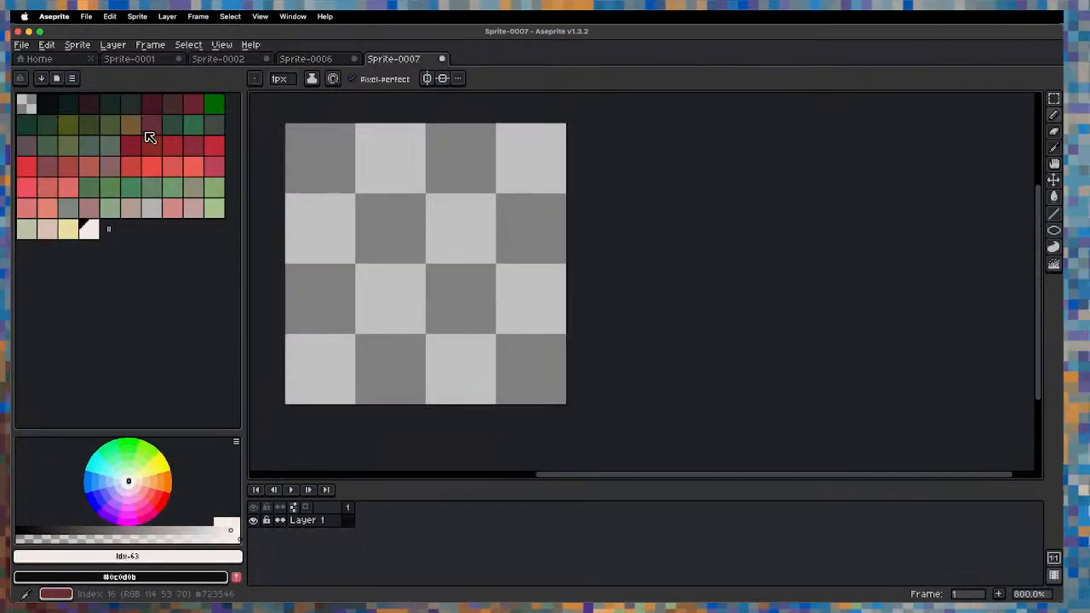
pyautogui.click(192, 109)
pyautogui.moveTo(309, 255)
pyautogui.mouseDown()
pyautogui.moveTo(339, 327)
pyautogui.moveTo(341, 381)
pyautogui.mouseUp()
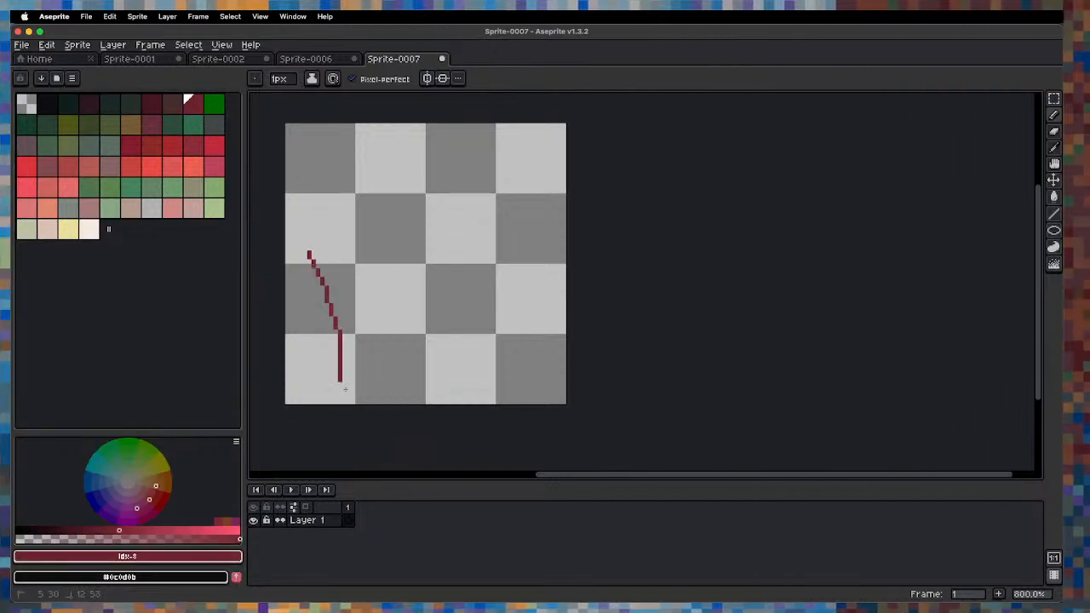
pyautogui.moveTo(337, 334); pyautogui.dragTo(340, 235)
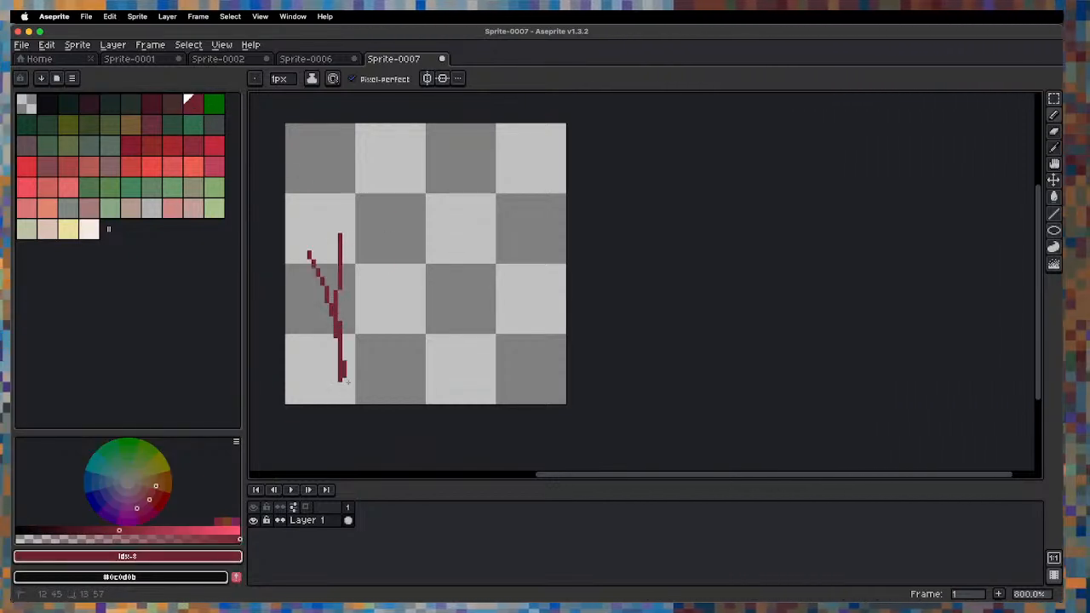
pyautogui.click(72, 169)
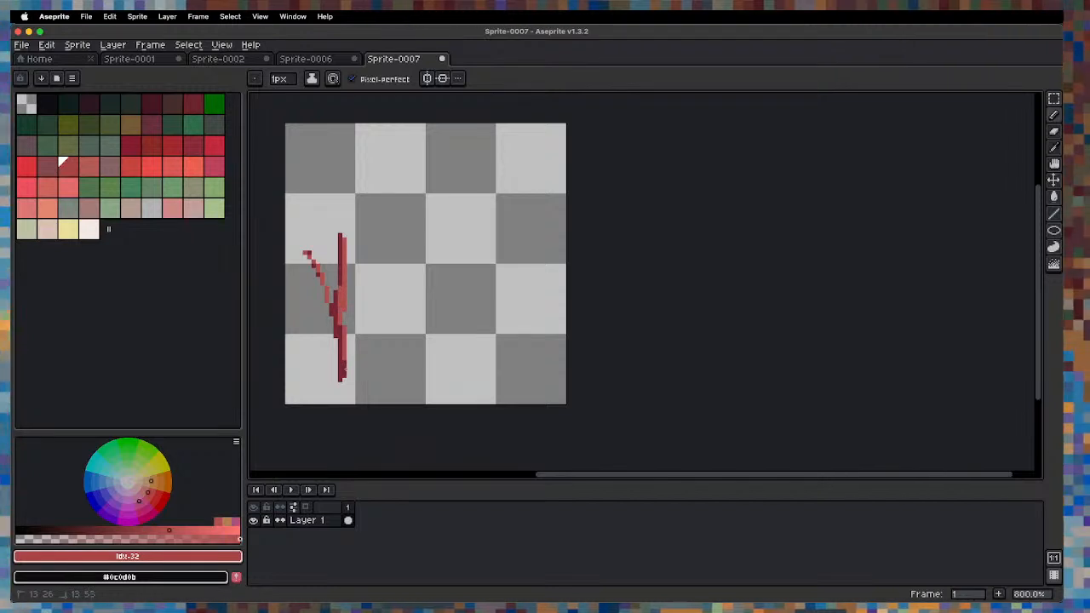
pyautogui.click(172, 208)
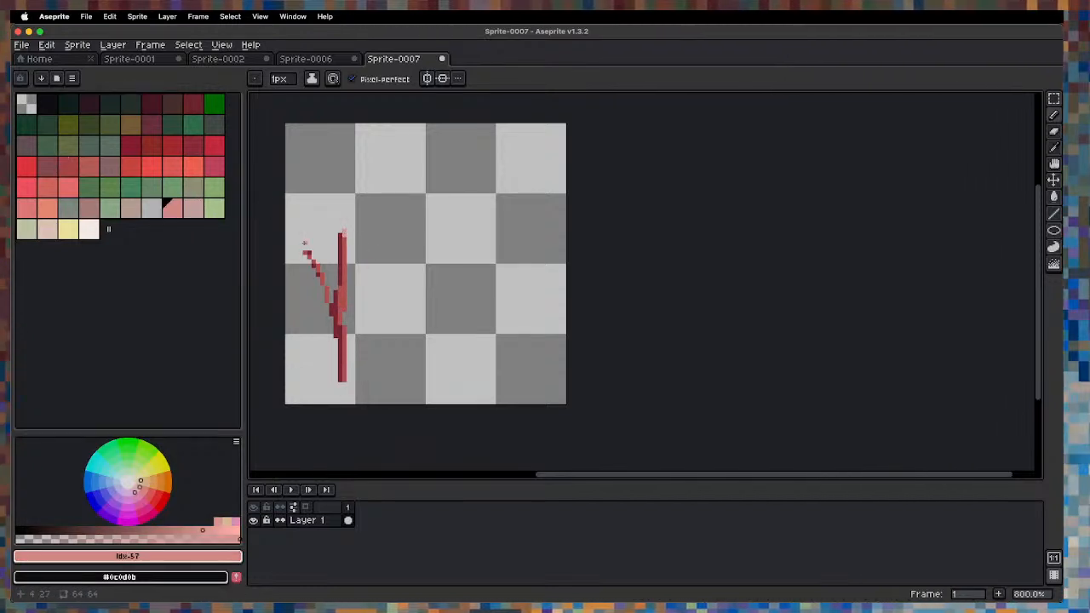
# Capture a 2 × 2 pixel patch near the top of the red branch as a custom brush.
pyautogui.press('m')
pyautogui.moveTo(272, 210); pyautogui.dragTo(396, 404)
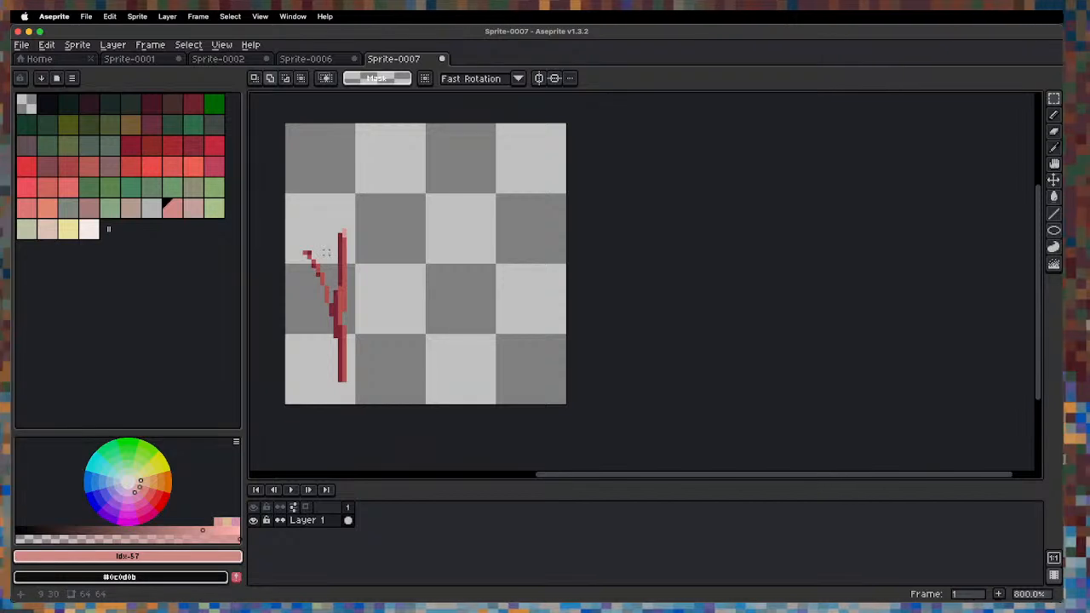
pyautogui.moveTo(343, 242); pyautogui.dragTo(344, 243)
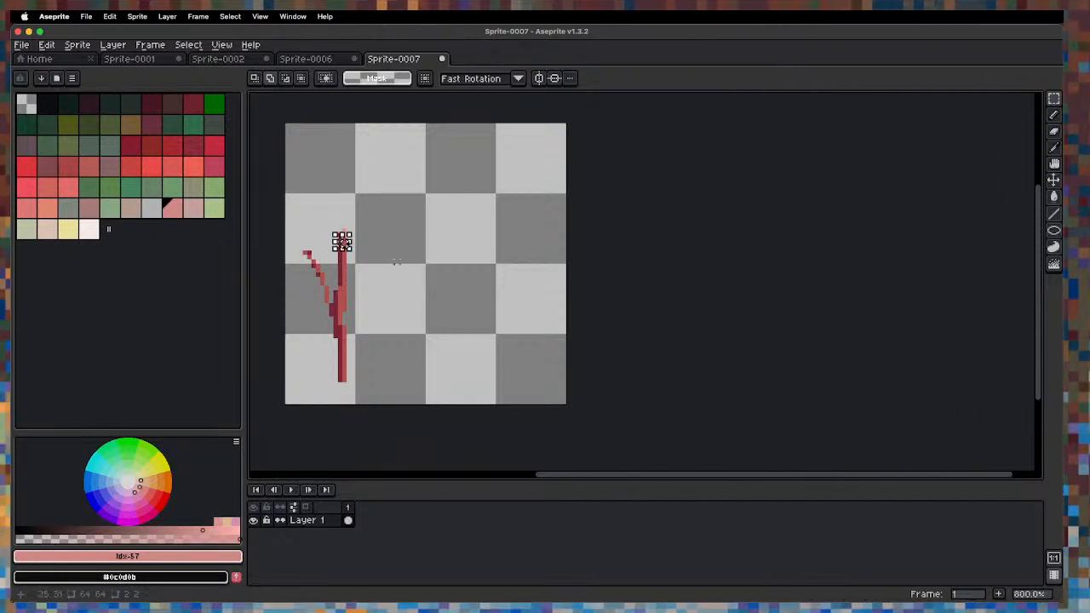
pyautogui.press('super+b')
# Paint a larger branching twig with a leaning trunk and three side branches in the middle of the canvas.
pyautogui.moveTo(454, 380); pyautogui.dragTo(421, 237)
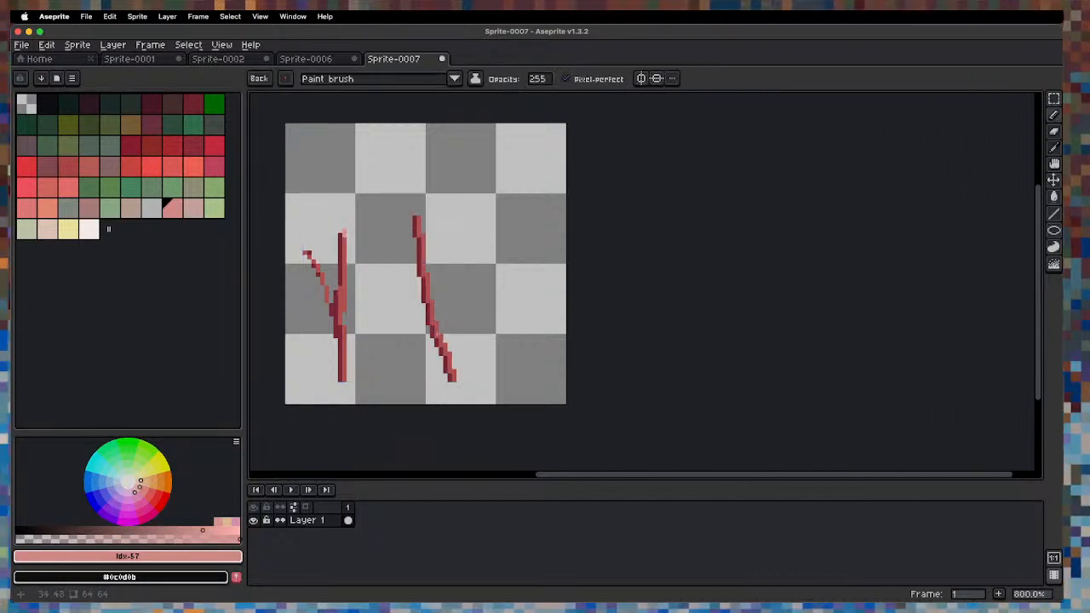
pyautogui.moveTo(434, 326); pyautogui.dragTo(517, 250)
pyautogui.moveTo(466, 291); pyautogui.dragTo(526, 289)
pyautogui.moveTo(422, 273); pyautogui.dragTo(370, 246)
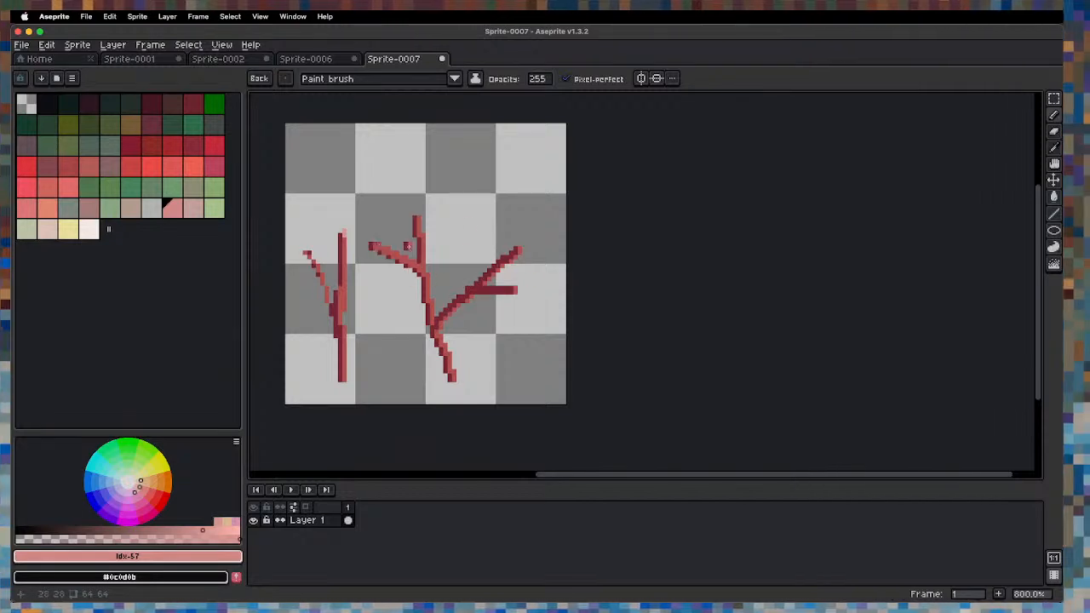
# Paint two smaller forked twigs in the canvas's upper right and upper left with the 2 × 2 brush.
pyautogui.moveTo(469, 167); pyautogui.dragTo(469, 256)
pyautogui.moveTo(471, 218); pyautogui.dragTo(515, 167)
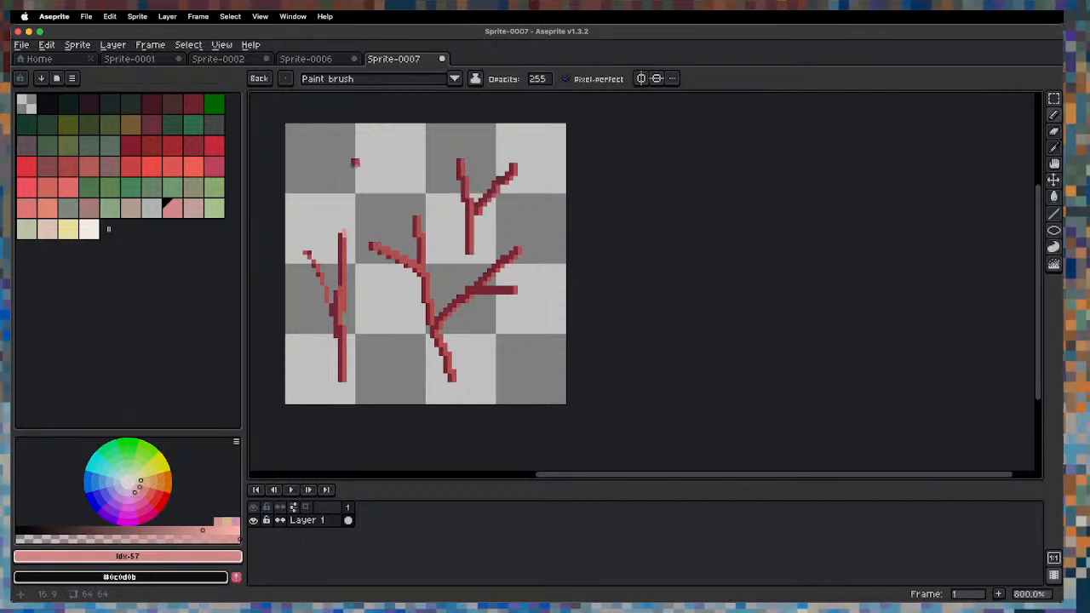
pyautogui.moveTo(308, 154); pyautogui.dragTo(376, 186)
pyautogui.moveTo(340, 129); pyautogui.dragTo(364, 170)
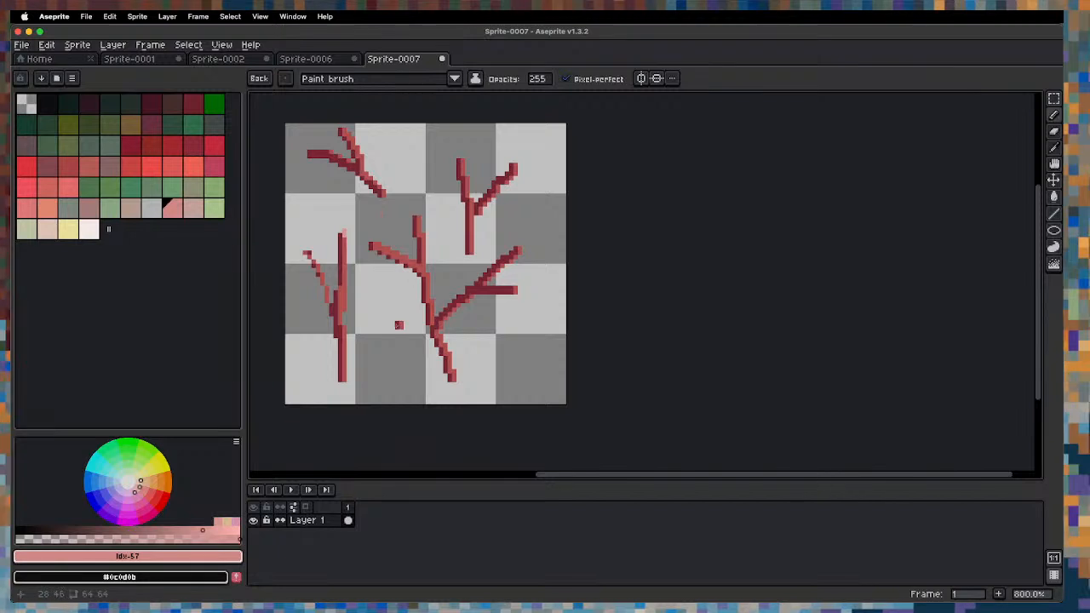
# Paint a slanted twig in the canvas's lower middle and a small forked twig in its lower right.
pyautogui.moveTo(380, 305); pyautogui.dragTo(399, 385)
pyautogui.moveTo(522, 382)
pyautogui.mouseDown()
pyautogui.moveTo(554, 315)
pyautogui.moveTo(509, 324)
pyautogui.moveTo(525, 347)
pyautogui.mouseUp()
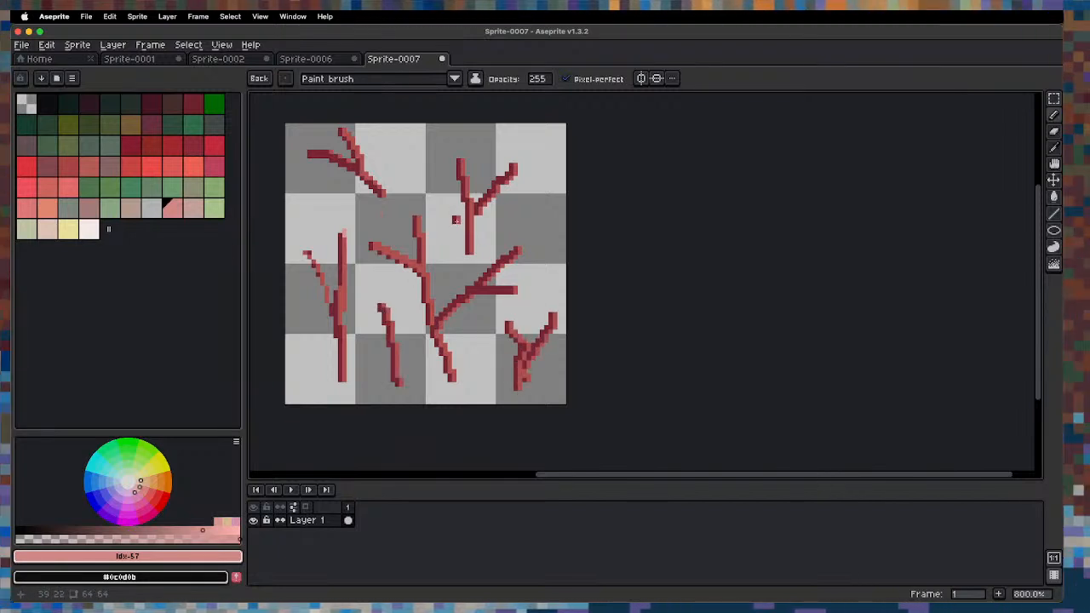
# Capture a lassoed patch of green grass in Sprite-0006 as a custom brush and extend the green hill down over the red grass.
pyautogui.click(317, 63)
pyautogui.scroll(-3, 391, 301)
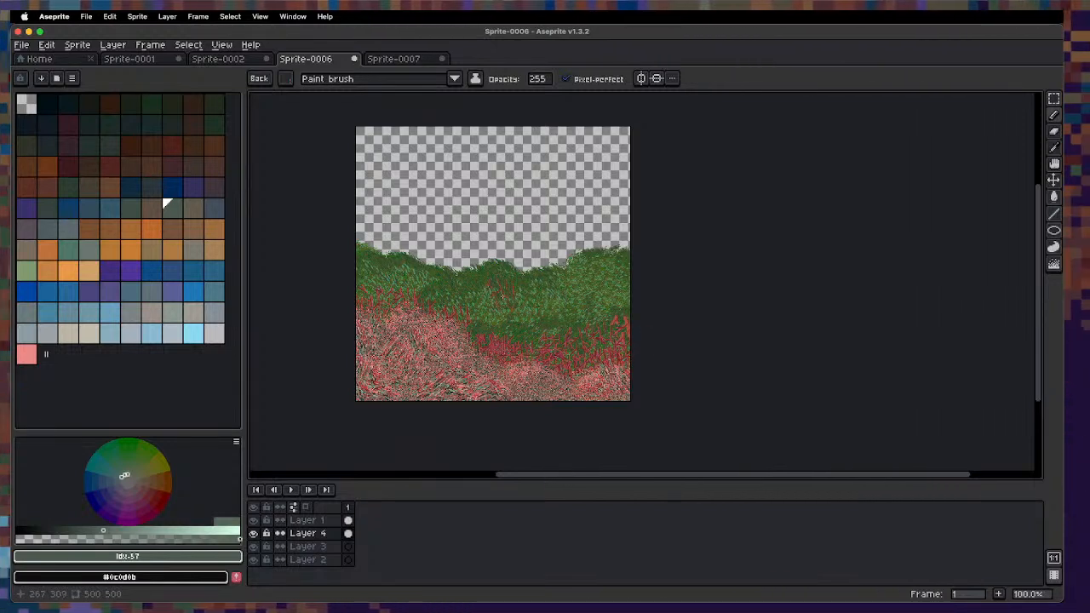
pyautogui.press('q')
pyautogui.hotkey('ctrl', 'd')
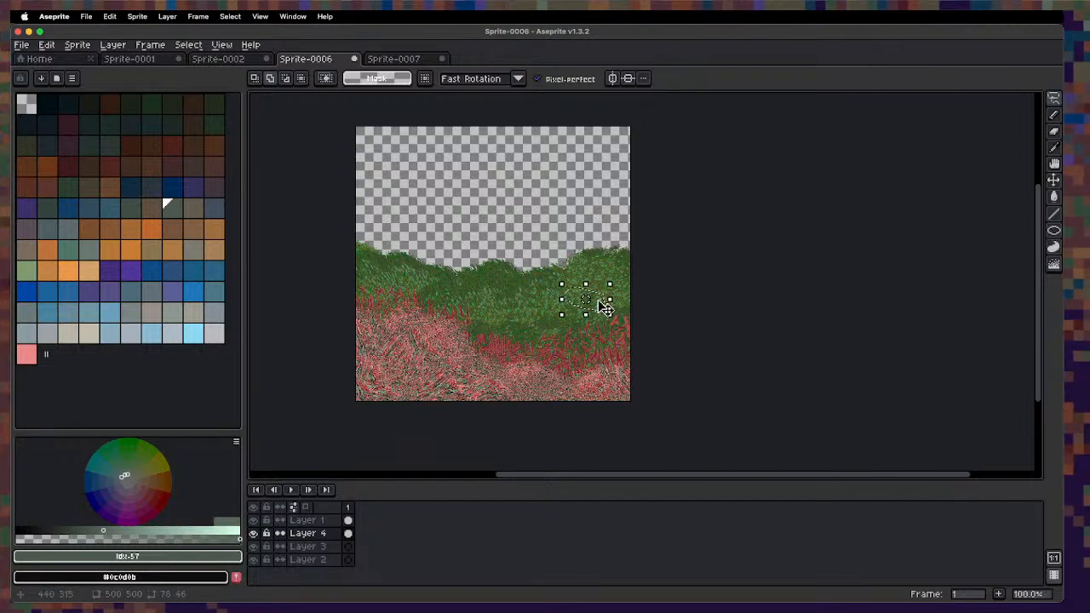
pyautogui.press('b')
pyautogui.moveTo(586, 340)
pyautogui.mouseDown()
pyautogui.moveTo(481, 333)
pyautogui.moveTo(445, 298)
pyautogui.moveTo(386, 308)
pyautogui.mouseUp()
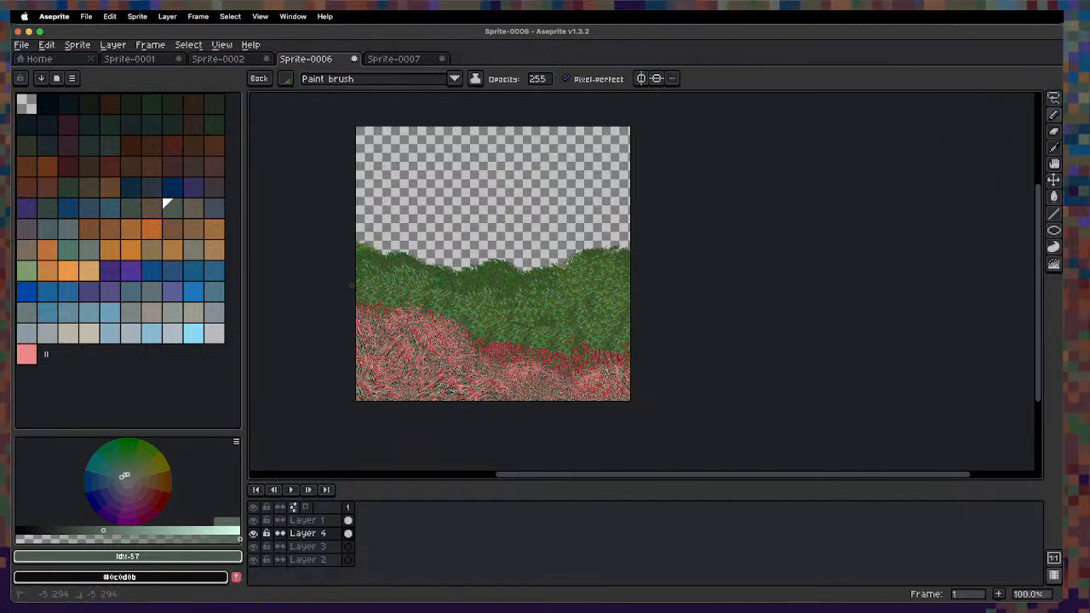
pyautogui.press('space')
pyautogui.moveTo(486, 210)
pyautogui.mouseDown()
pyautogui.moveTo(496, 263)
pyautogui.moveTo(511, 200)
pyautogui.mouseUp()
pyautogui.scroll(1, 530, 280)
pyautogui.scroll(-1, 561, 291)
pyautogui.scroll(1, 534, 243)
pyautogui.press('space')
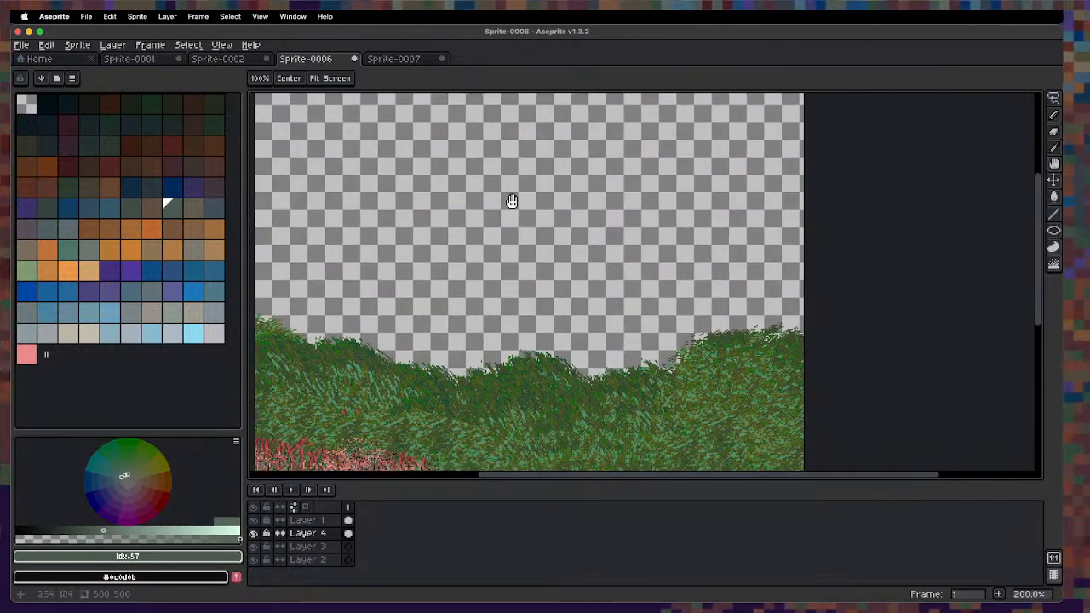
# Erase all the twigs from Sprite-0007 to leave an empty canvas.
pyautogui.click(410, 60)
pyautogui.press('Escape')
pyautogui.hotkey('ctrl', 'a')
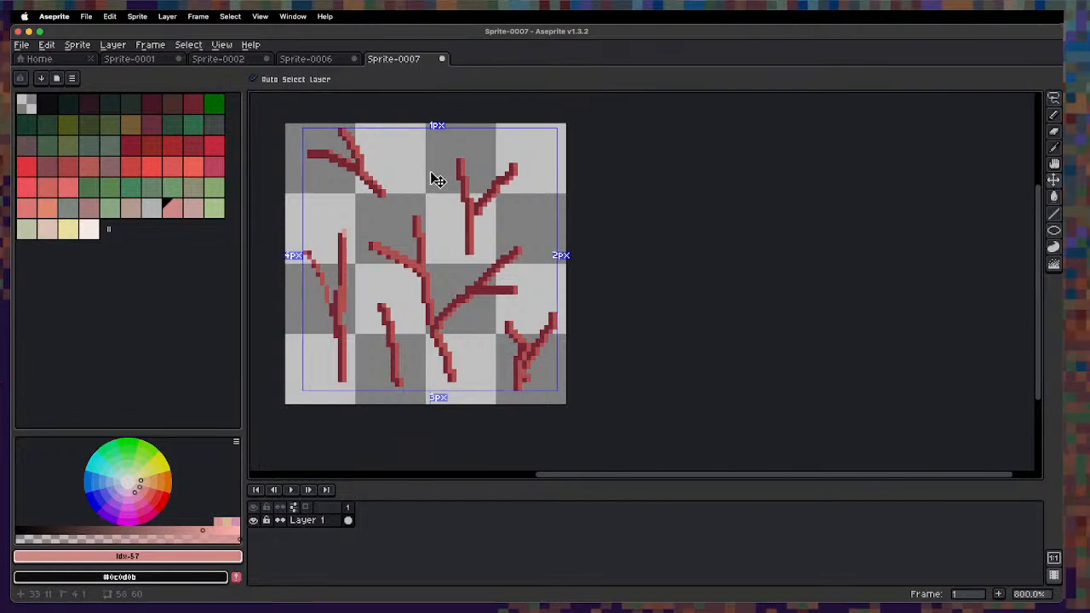
pyautogui.hotkey('ctrl', 'd')
pyautogui.press('Delete')
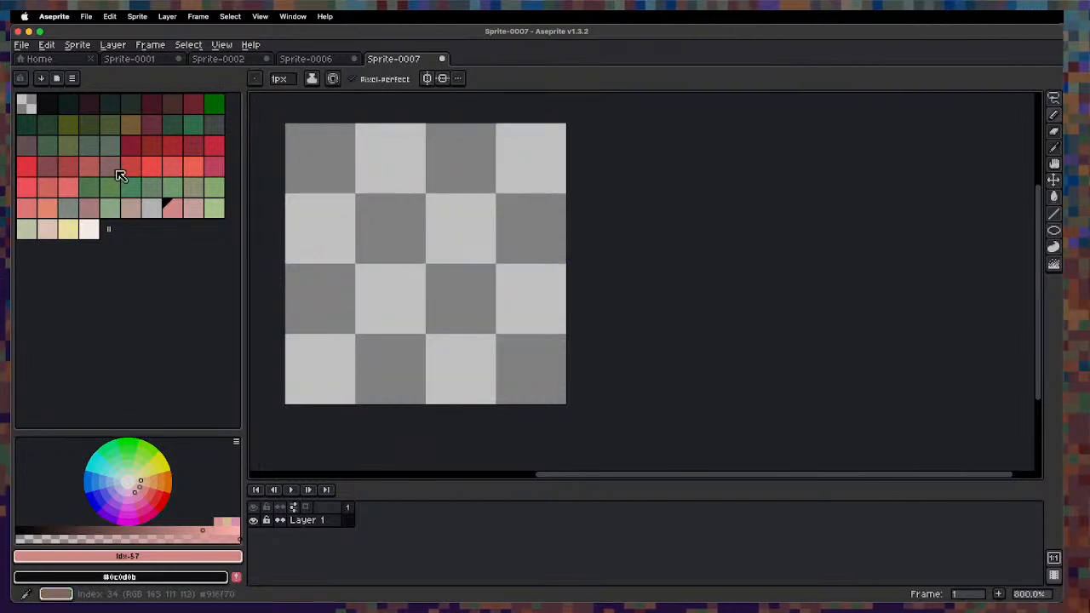
# Draw a filled, slanted cloud-like blob about 50 × 30 px in light gray (Idx-56) with the Contour tool.
pyautogui.click(153, 210)
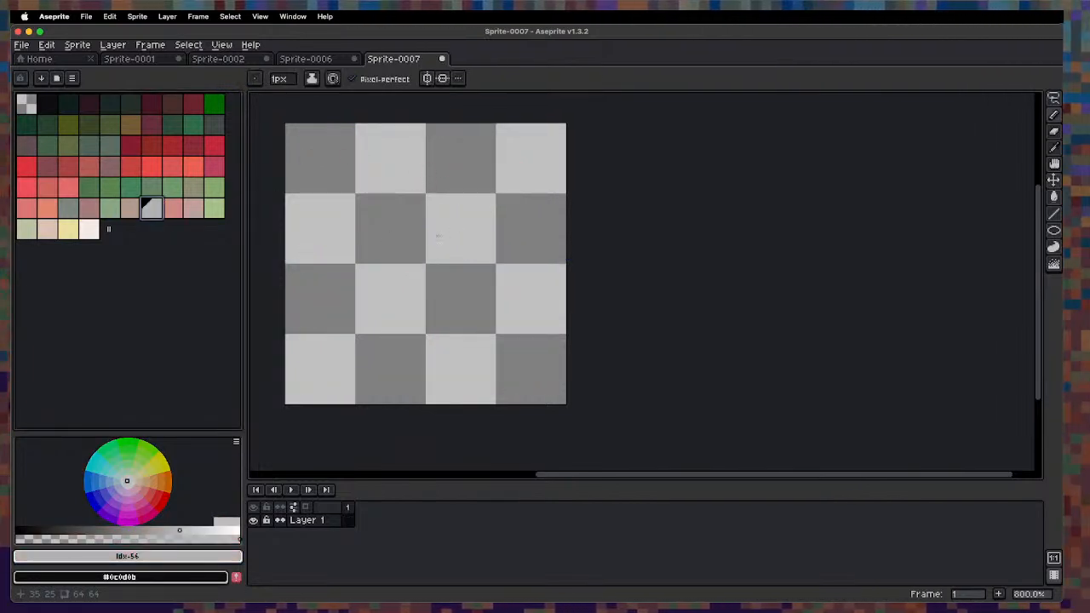
pyautogui.press('d')
pyautogui.moveTo(362, 249)
pyautogui.mouseDown()
pyautogui.moveTo(424, 223)
pyautogui.moveTo(397, 344)
pyautogui.moveTo(345, 271)
pyautogui.mouseUp()
# Spray gray-green (Idx-52) speckles along the blob's lower-right edge and capture the shaded blob as a custom brush.
pyautogui.press('w')
pyautogui.click(413, 308)
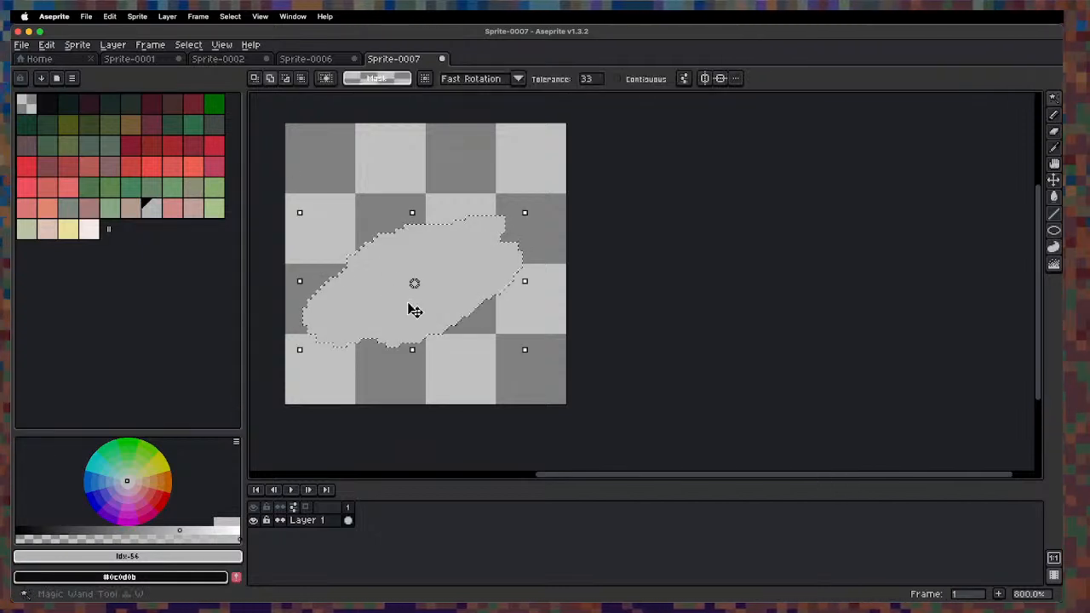
pyautogui.click(73, 213)
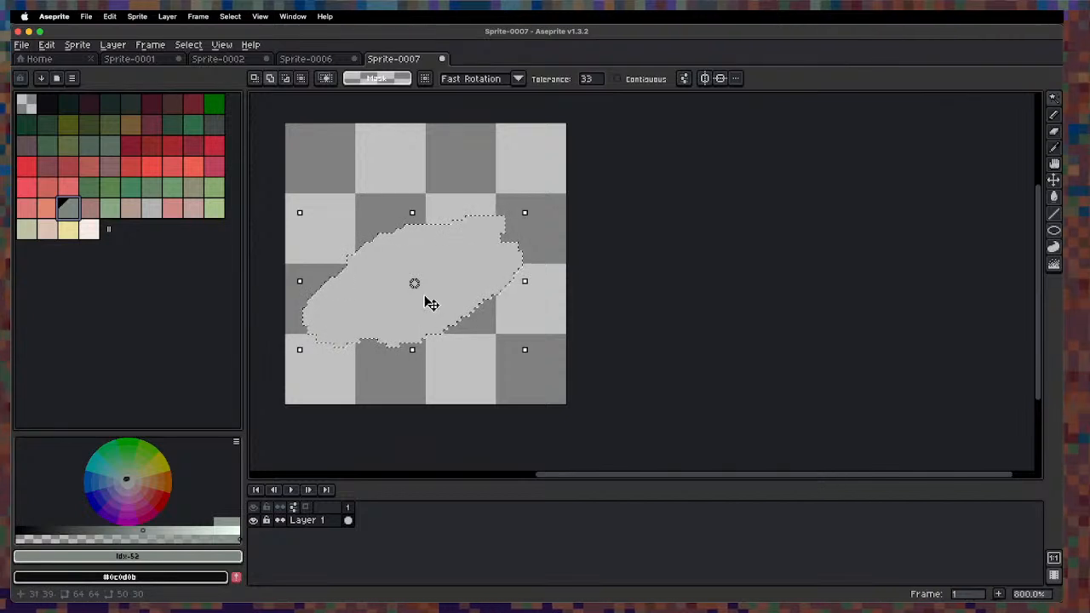
pyautogui.press('b')
pyautogui.hotkey('shift', 'b')
pyautogui.moveTo(332, 354)
pyautogui.mouseDown()
pyautogui.moveTo(380, 329)
pyautogui.moveTo(443, 326)
pyautogui.moveTo(547, 276)
pyautogui.moveTo(601, 312)
pyautogui.moveTo(426, 448)
pyautogui.moveTo(348, 446)
pyautogui.mouseUp()
pyautogui.press('super+z')
pyautogui.press('super+z')
pyautogui.press('super+z')
pyautogui.press('super+z')
pyautogui.press('super+d')
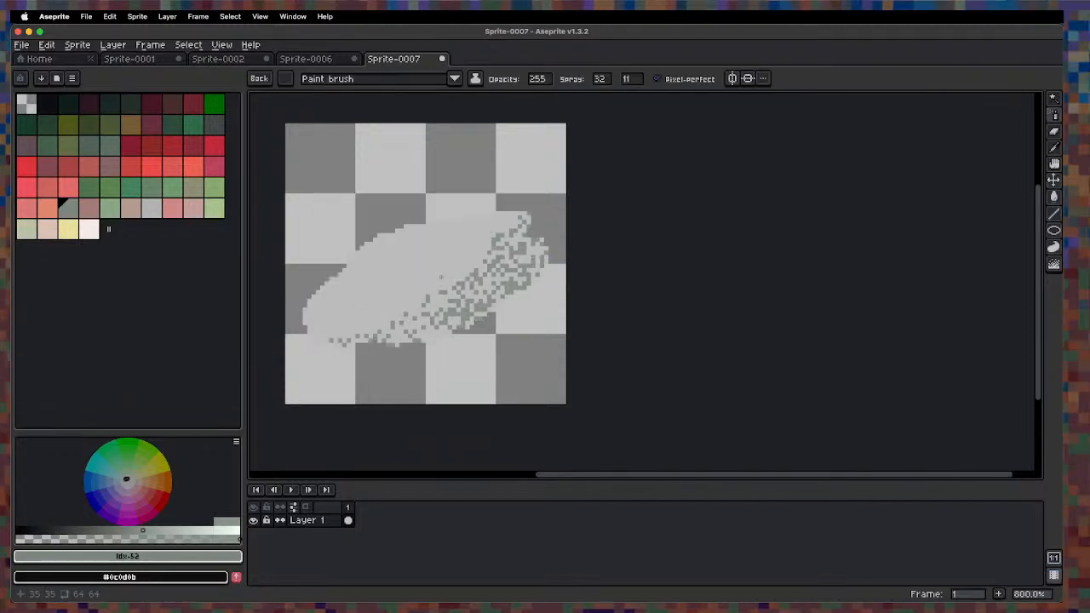
# Spray a mottled light gray cloudy sky behind the green hill on Layer 3 of Sprite-0006 with the blob brush.
pyautogui.click(334, 64)
pyautogui.scroll(-1, 422, 302)
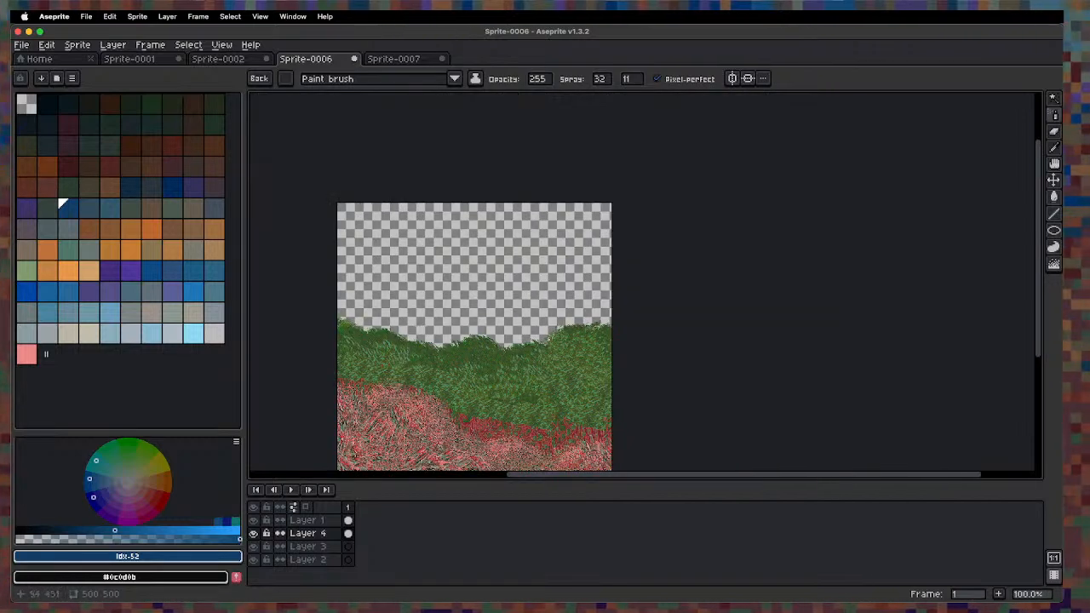
pyautogui.click(330, 549)
pyautogui.moveTo(386, 323)
pyautogui.mouseDown()
pyautogui.moveTo(368, 281)
pyautogui.moveTo(312, 267)
pyautogui.moveTo(412, 149)
pyautogui.moveTo(334, 294)
pyautogui.moveTo(615, 329)
pyautogui.moveTo(558, 315)
pyautogui.moveTo(502, 323)
pyautogui.moveTo(511, 300)
pyautogui.moveTo(579, 265)
pyautogui.moveTo(458, 273)
pyautogui.moveTo(434, 192)
pyautogui.moveTo(475, 218)
pyautogui.mouseUp()
pyautogui.moveTo(550, 227)
pyautogui.mouseDown()
pyautogui.moveTo(574, 247)
pyautogui.moveTo(477, 290)
pyautogui.moveTo(562, 221)
pyautogui.moveTo(616, 239)
pyautogui.moveTo(562, 294)
pyautogui.moveTo(418, 302)
pyautogui.moveTo(392, 290)
pyautogui.moveTo(614, 230)
pyautogui.moveTo(562, 324)
pyautogui.moveTo(408, 235)
pyautogui.mouseUp()
pyautogui.press('v')
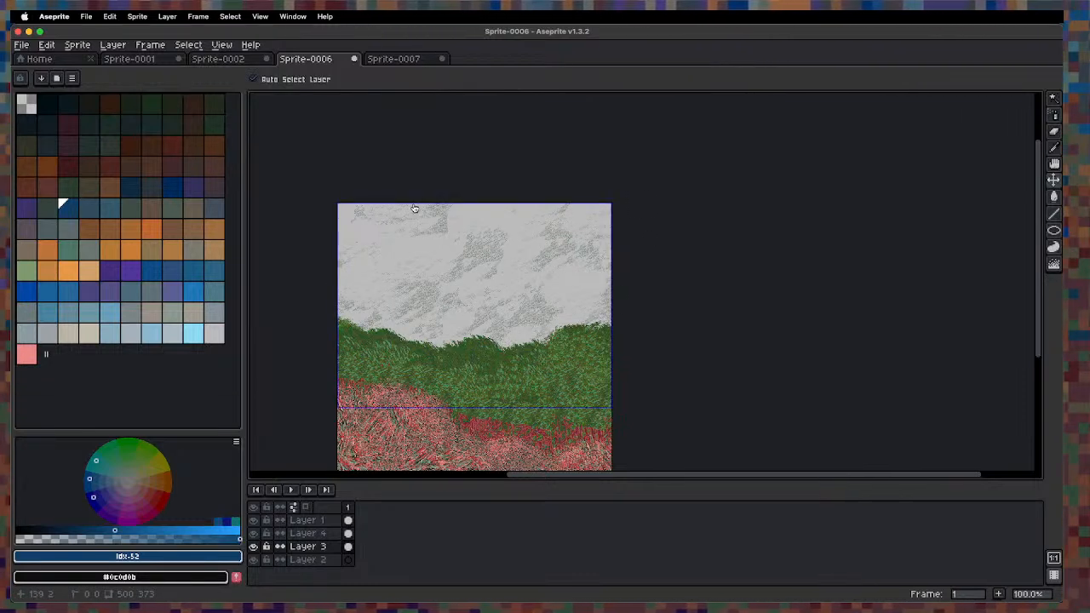
pyautogui.hotkey('shift', 'b')
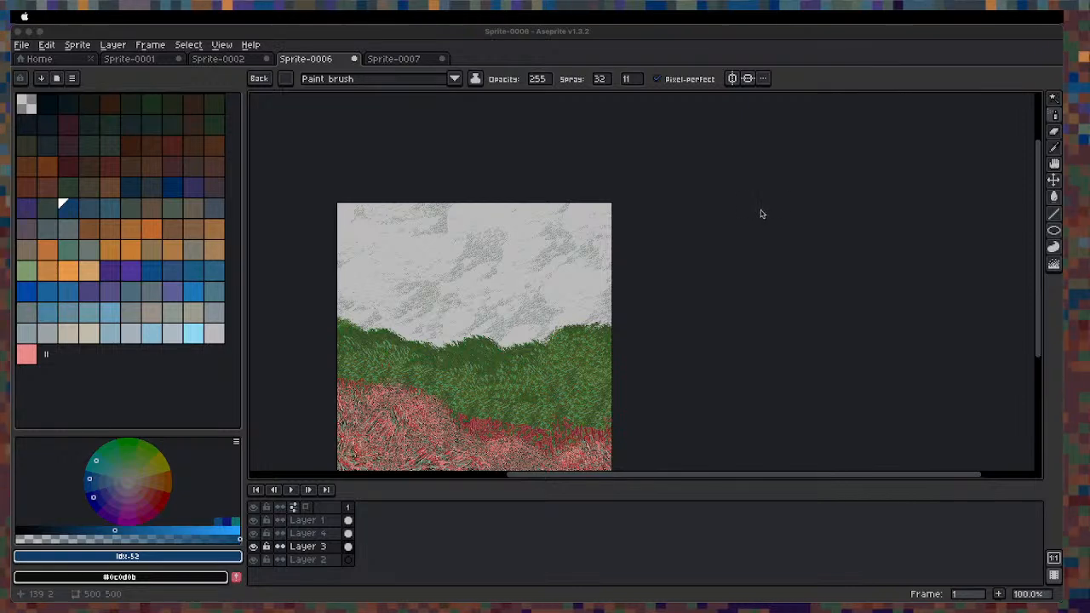
# Drop the custom brush and examine the painted texture of Rainbow.jpg up close.
pyautogui.scroll(3, 531, 260)
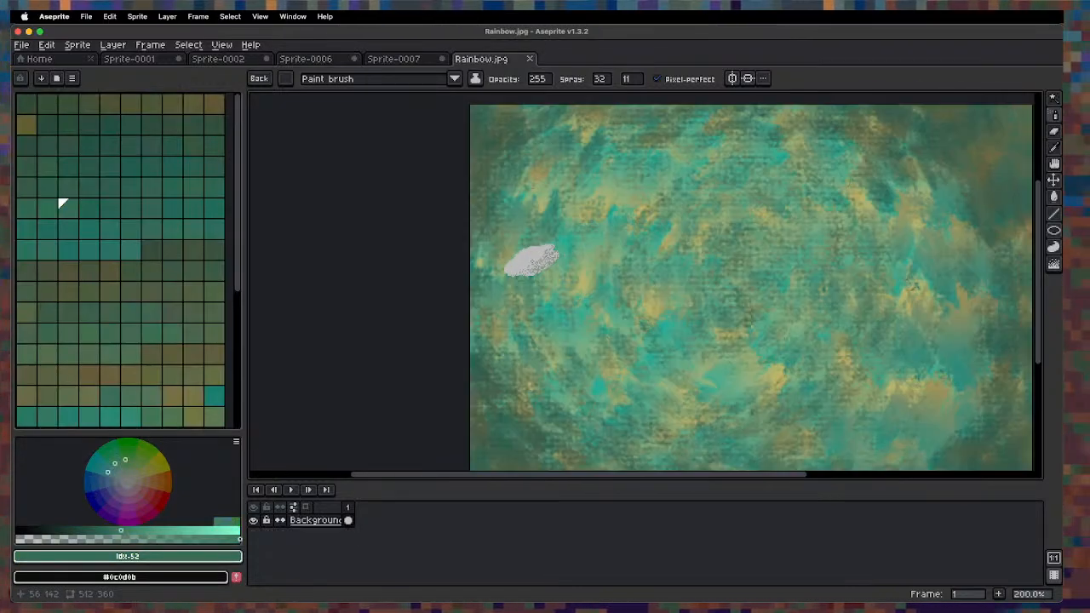
pyautogui.press('Escape')
pyautogui.scroll(-3, 531, 260)
pyautogui.scroll(1, 522, 204)
pyautogui.press('space')
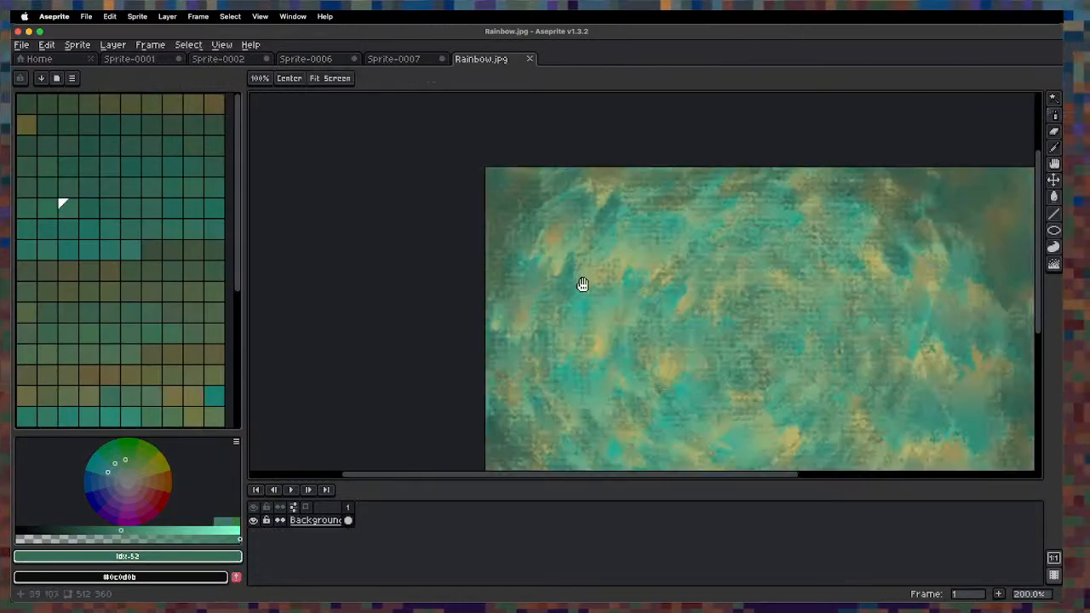
pyautogui.moveTo(563, 282)
pyautogui.mouseDown()
pyautogui.moveTo(355, 222)
pyautogui.moveTo(332, 182)
pyautogui.mouseUp()
pyautogui.scroll(-1, 384, 209)
pyautogui.scroll(1, 418, 212)
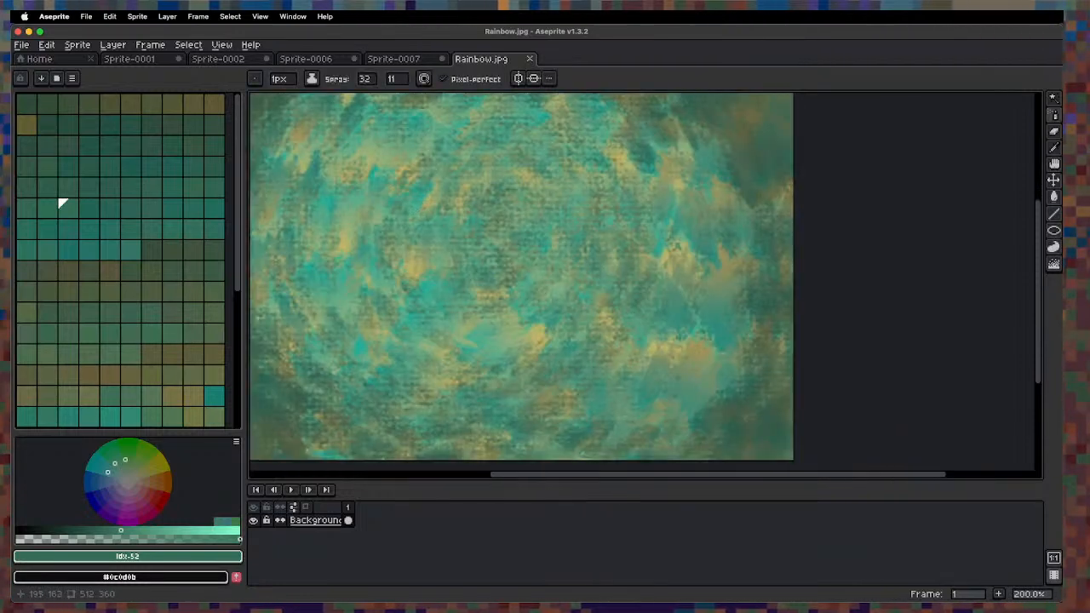
# Sharpen the Rainbow.jpg texture three times with the sharpen-3x3 convolution matrix.
pyautogui.press('F9')
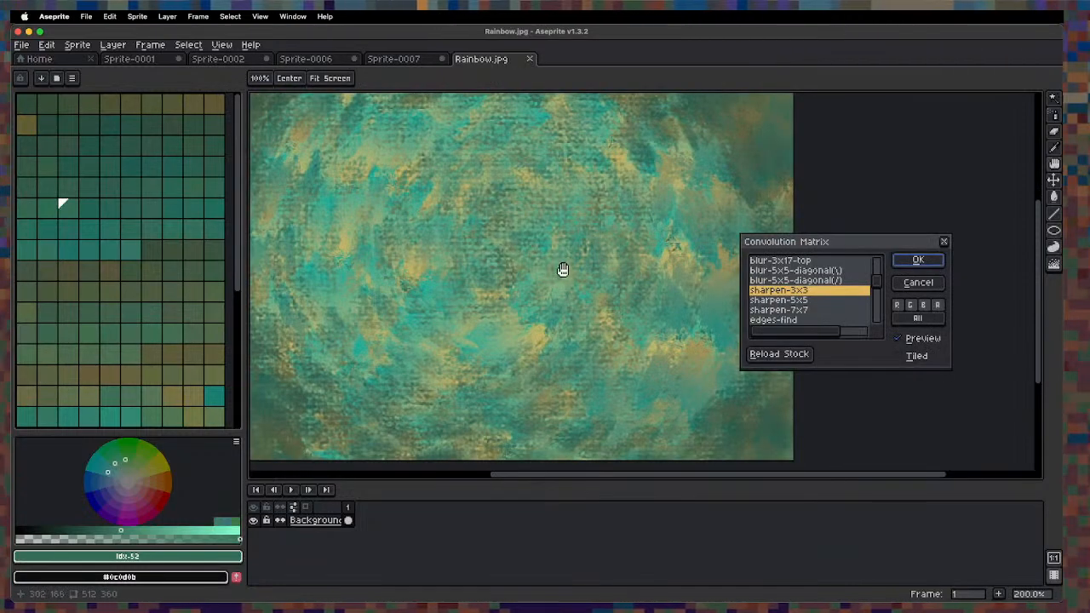
pyautogui.click(925, 262)
pyautogui.press('F9')
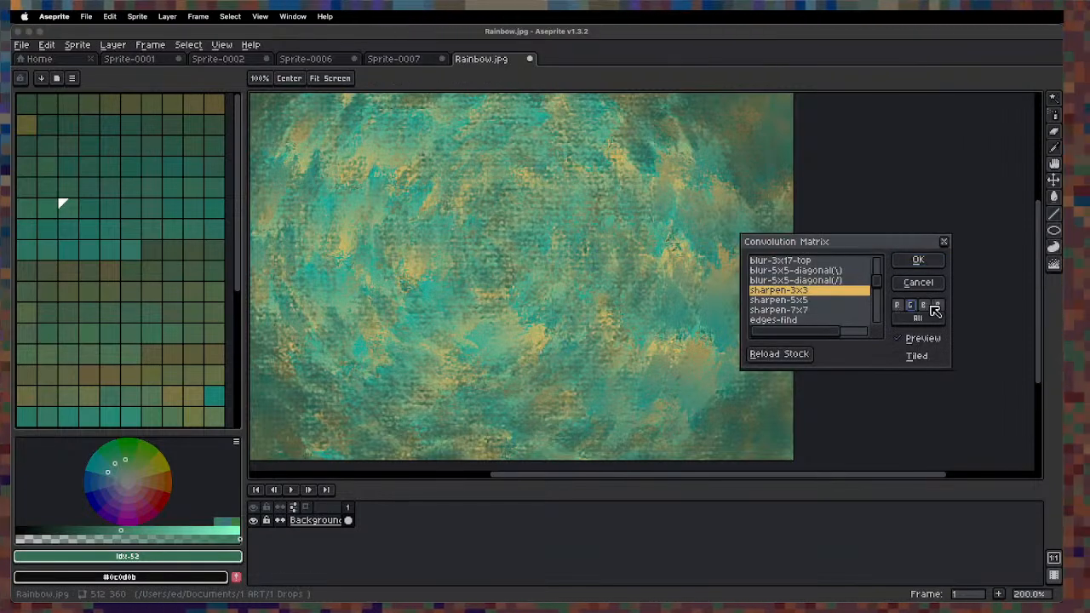
pyautogui.click(920, 262)
pyautogui.press('F9')
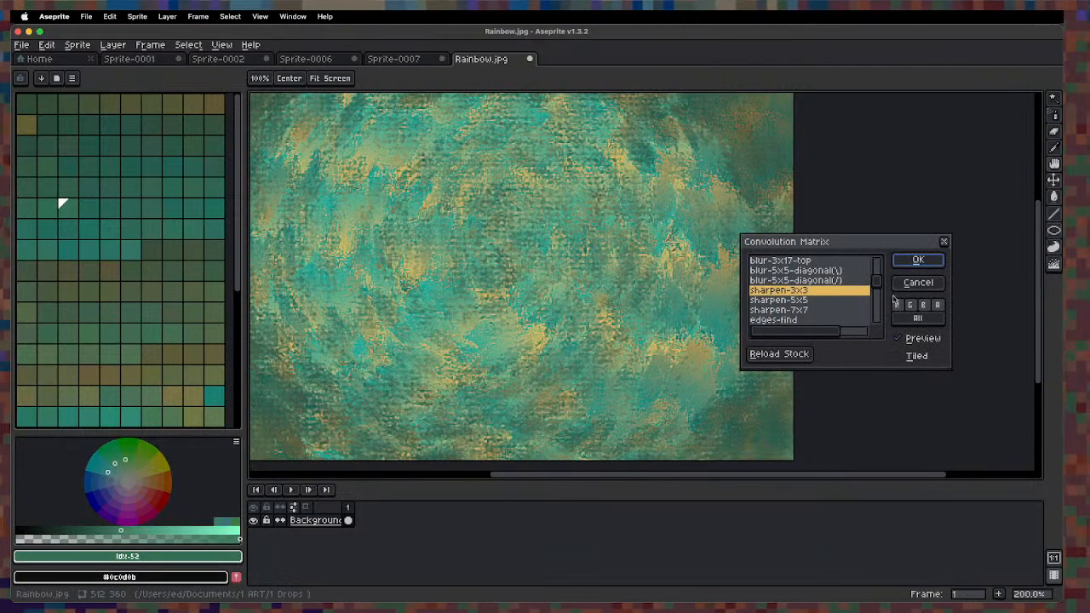
pyautogui.click(918, 261)
# Preview sharpen-3x3 on the separate color channels and apply it to the blue channel only.
pyautogui.press('F9')
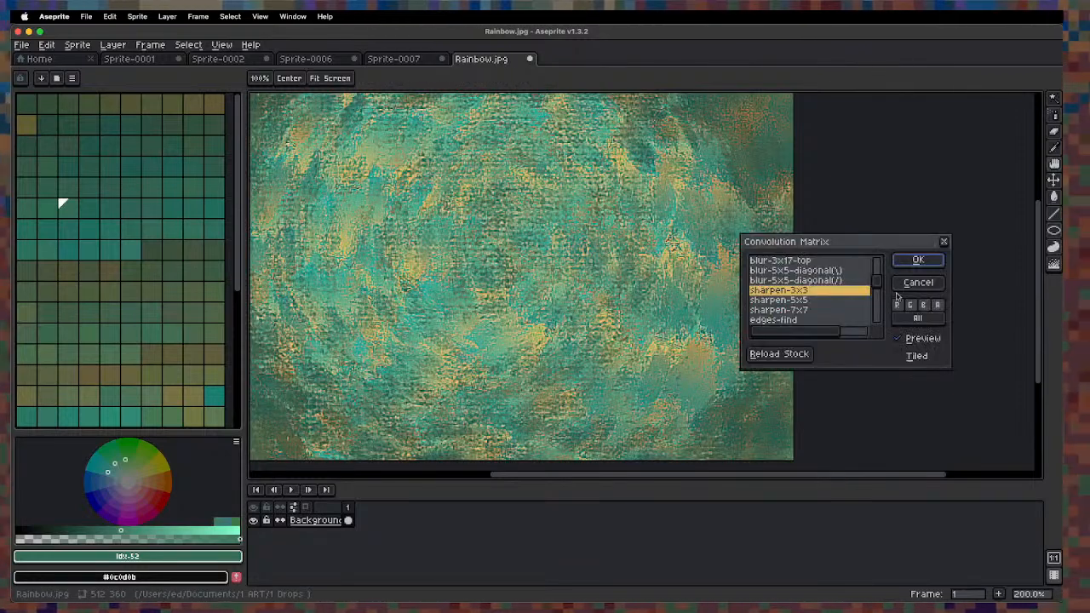
pyautogui.click(925, 307)
pyautogui.click(911, 306)
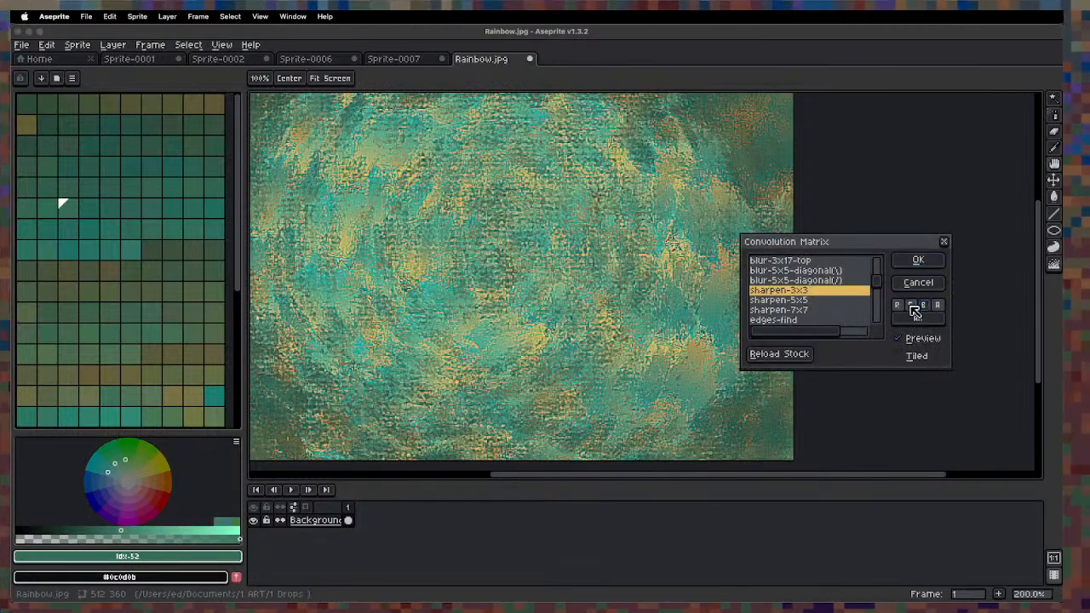
pyautogui.click(908, 308)
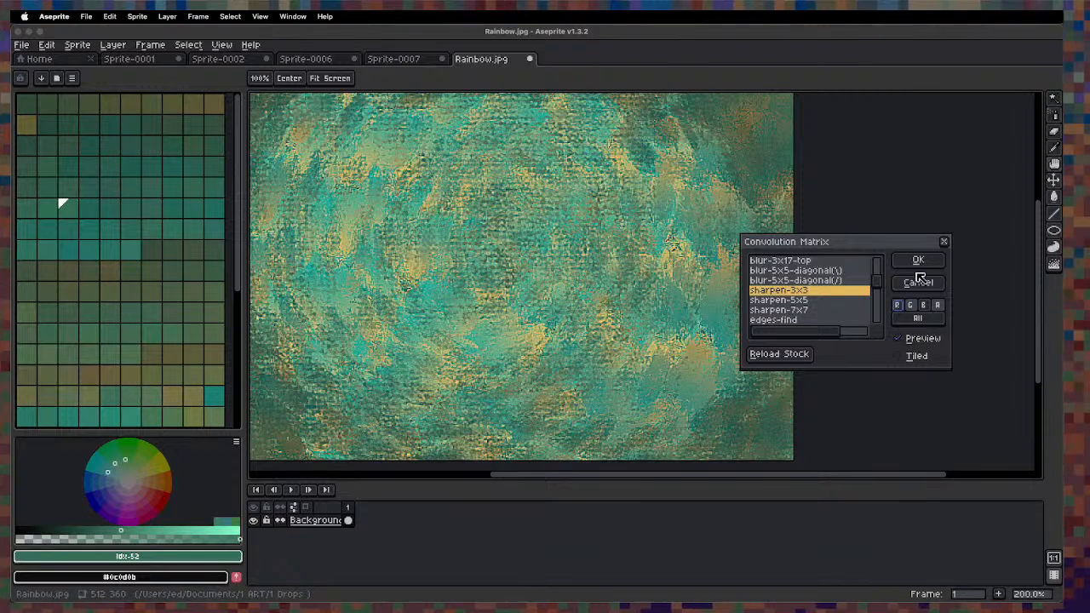
pyautogui.click(911, 309)
pyautogui.click(925, 308)
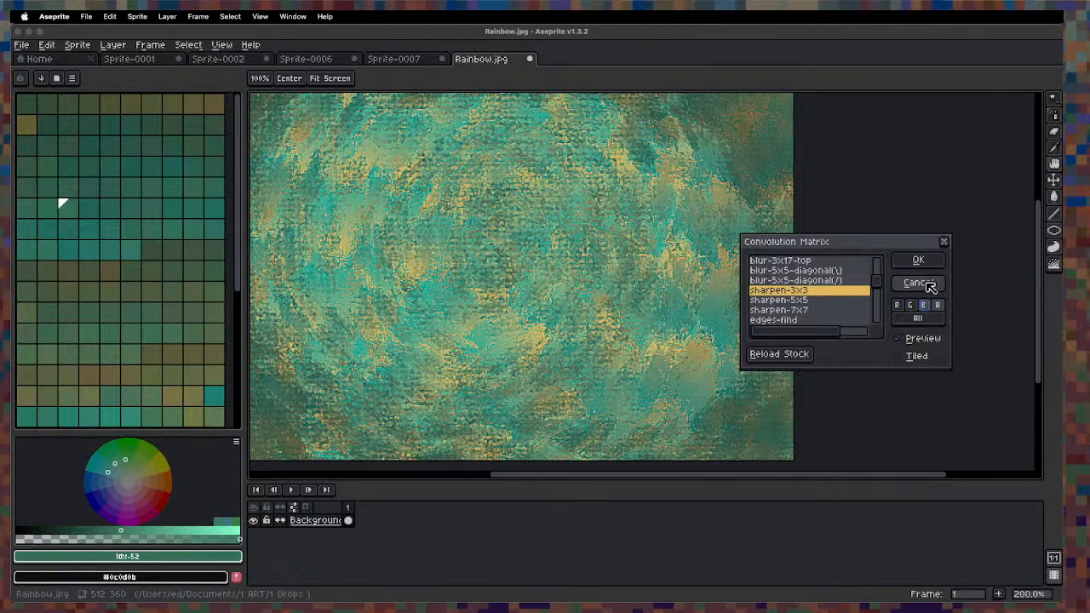
pyautogui.click(919, 265)
# Apply the sharpen-3x3 convolution matrix to the texture once more.
pyautogui.press('F9')
pyautogui.click(899, 308)
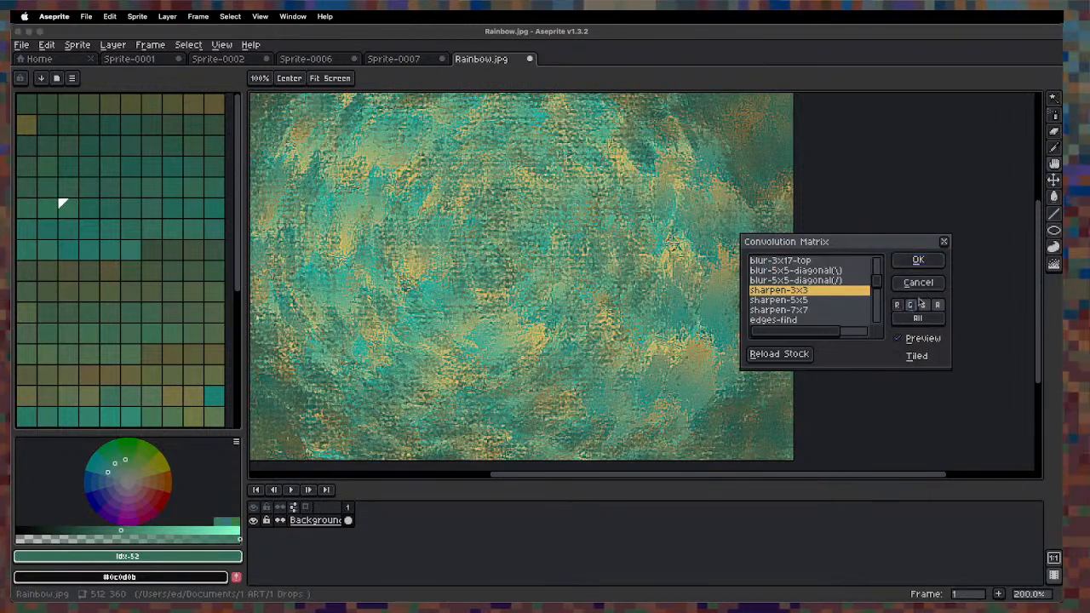
pyautogui.click(918, 262)
# Scatter the pixels along the texture's lower left and lower middle with a 38 px Jumble brush.
pyautogui.scroll(-1, 623, 254)
pyautogui.scroll(1, 615, 259)
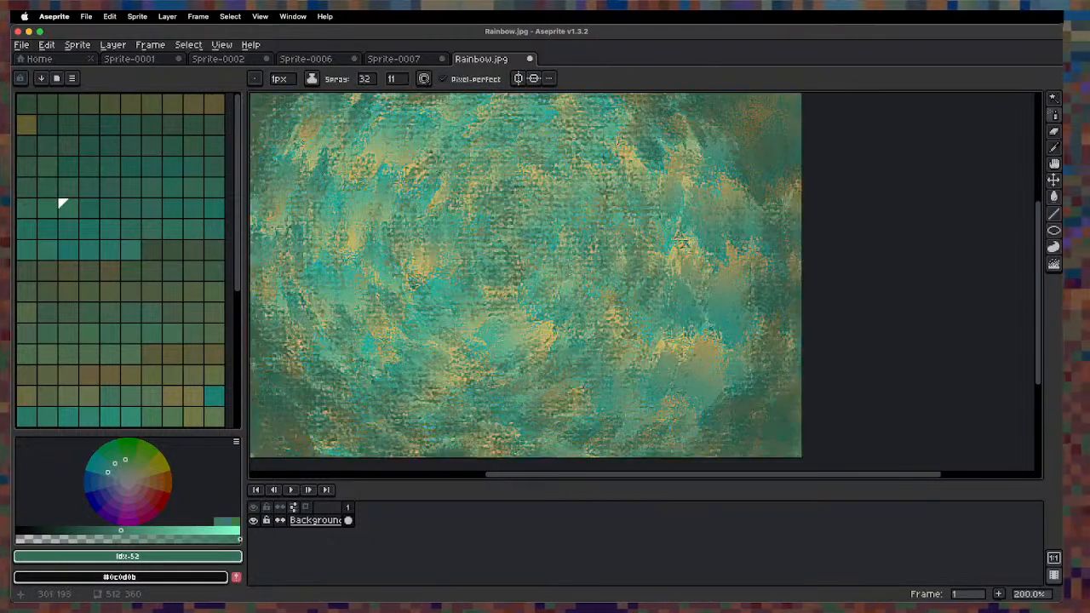
pyautogui.press('q')
pyautogui.press('space')
pyautogui.moveTo(540, 329); pyautogui.dragTo(640, 221)
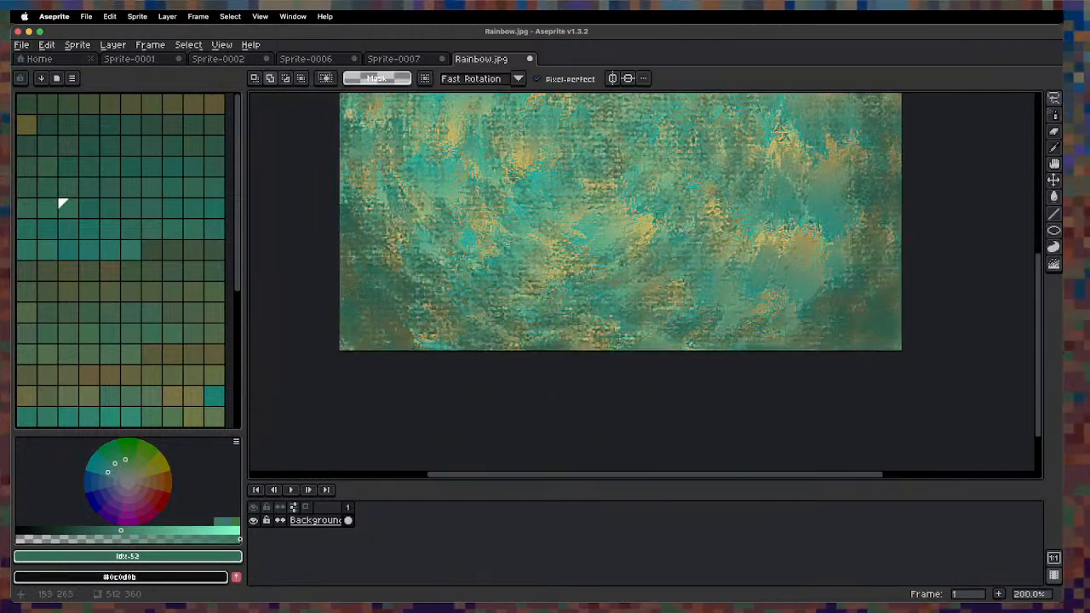
pyautogui.hotkey('shift', 'b')
pyautogui.moveTo(358, 294)
pyautogui.mouseDown()
pyautogui.moveTo(502, 264)
pyautogui.moveTo(579, 325)
pyautogui.moveTo(568, 342)
pyautogui.moveTo(625, 370)
pyautogui.mouseUp()
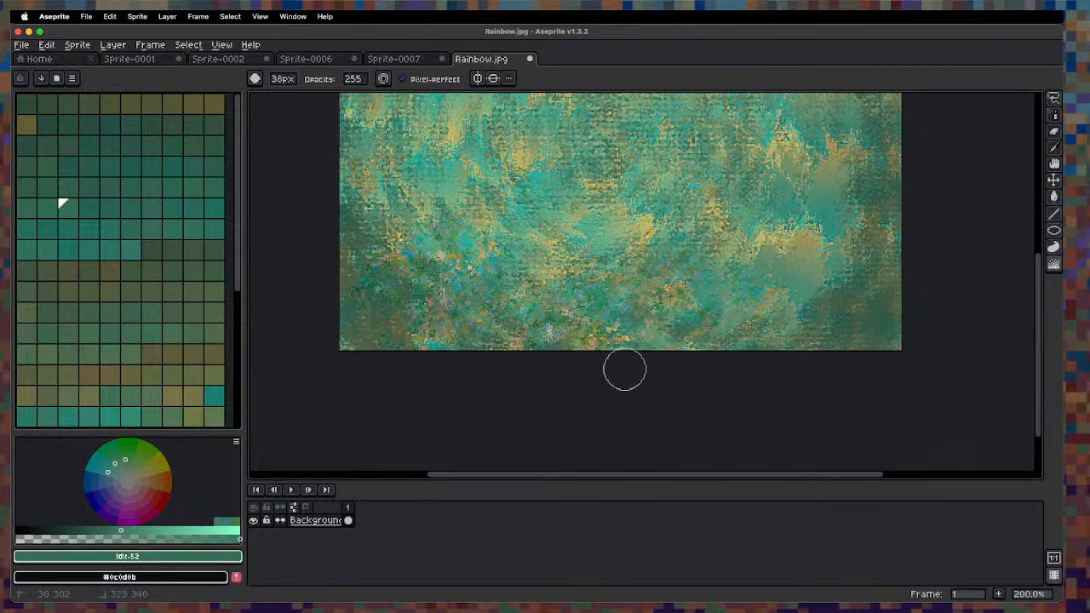
# Extend the jumbled pixels into the texture's lower right and higher across its left part.
pyautogui.press('space')
pyautogui.moveTo(861, 295); pyautogui.dragTo(825, 377)
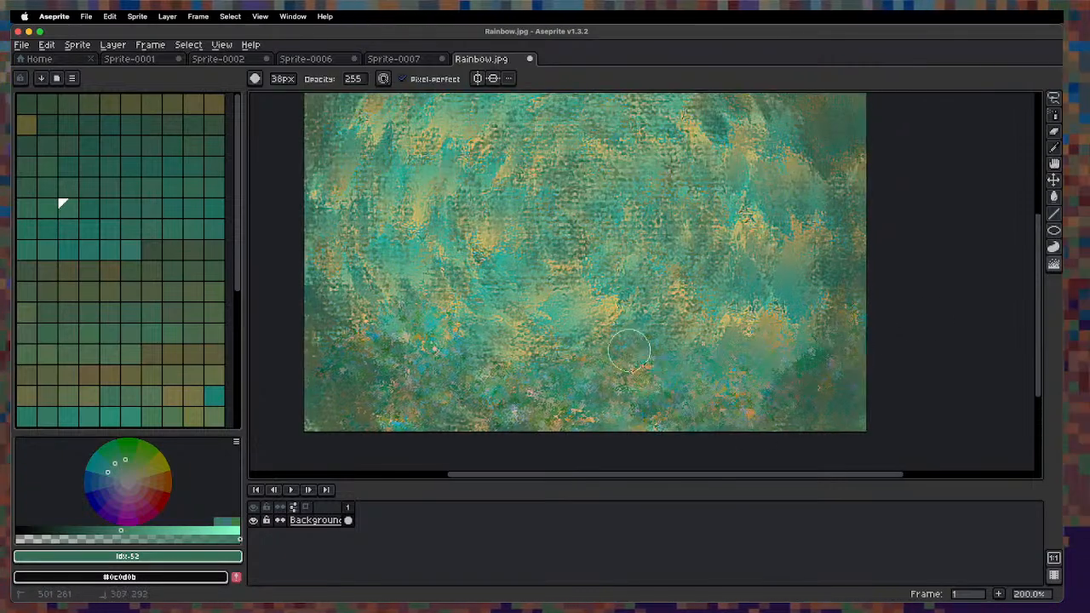
pyautogui.moveTo(629, 351)
pyautogui.mouseDown()
pyautogui.moveTo(586, 434)
pyautogui.moveTo(448, 328)
pyautogui.moveTo(363, 395)
pyautogui.moveTo(297, 350)
pyautogui.mouseUp()
pyautogui.press('space')
pyautogui.moveTo(498, 294); pyautogui.dragTo(473, 231)
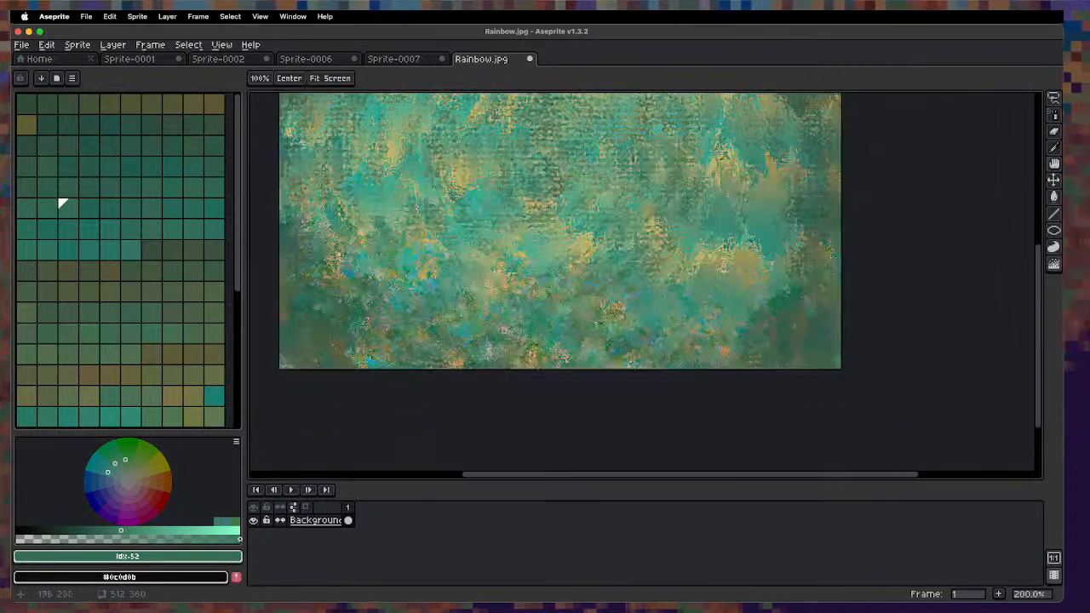
# Soften the upper part of the texture with a 56 px Blur brush.
pyautogui.scroll(-1, 492, 241)
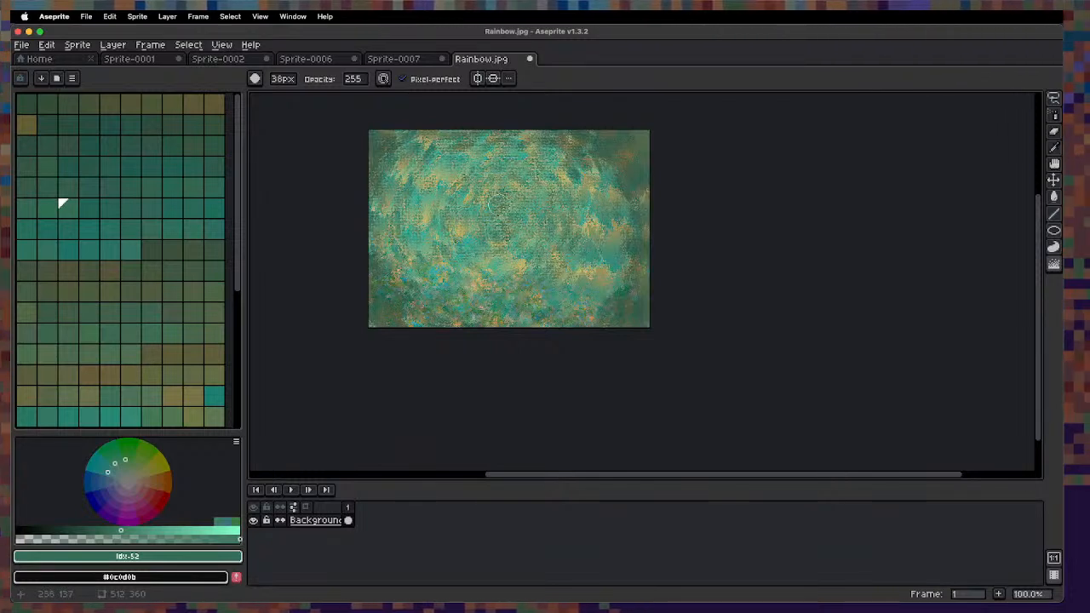
pyautogui.press('r')
pyautogui.scroll(1, 325, 195)
pyautogui.moveTo(312, 180)
pyautogui.mouseDown()
pyautogui.moveTo(435, 100)
pyautogui.moveTo(341, 223)
pyautogui.moveTo(432, 194)
pyautogui.moveTo(601, 189)
pyautogui.mouseUp()
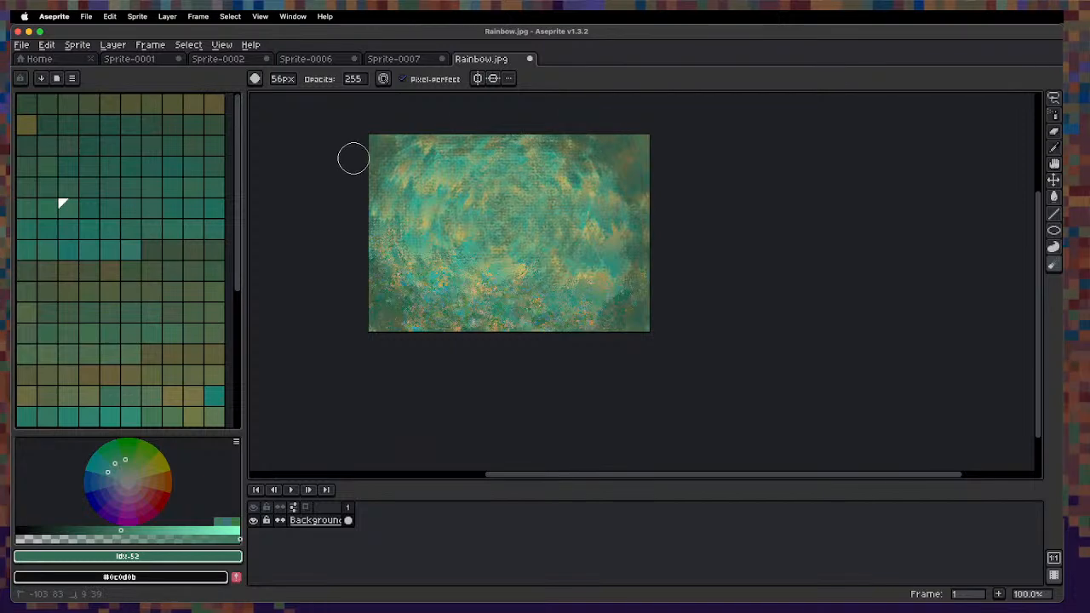
pyautogui.scroll(1, 353, 158)
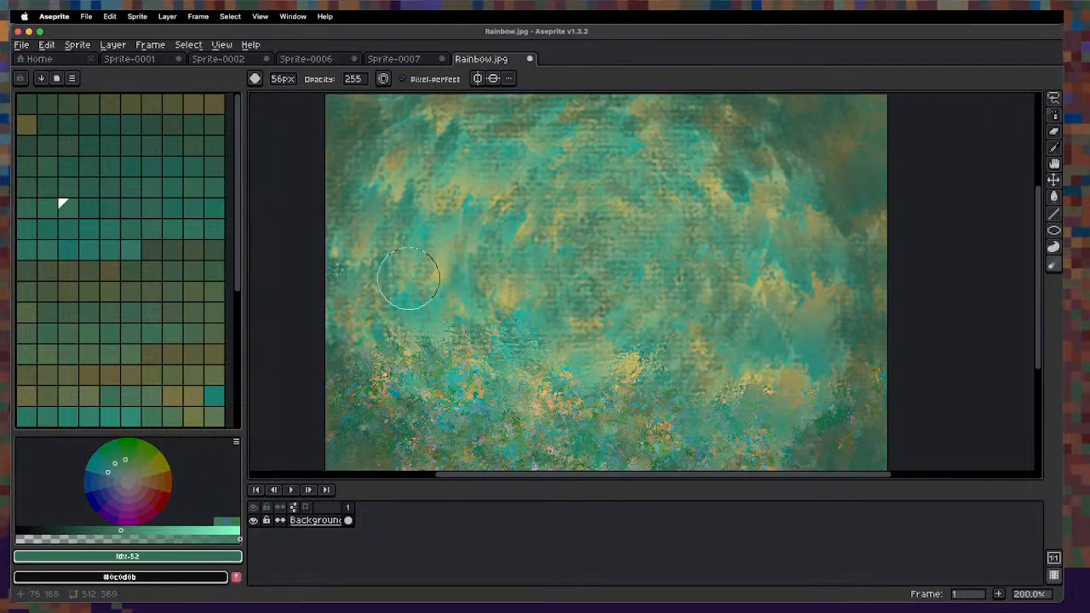
pyautogui.scroll(-1, 630, 264)
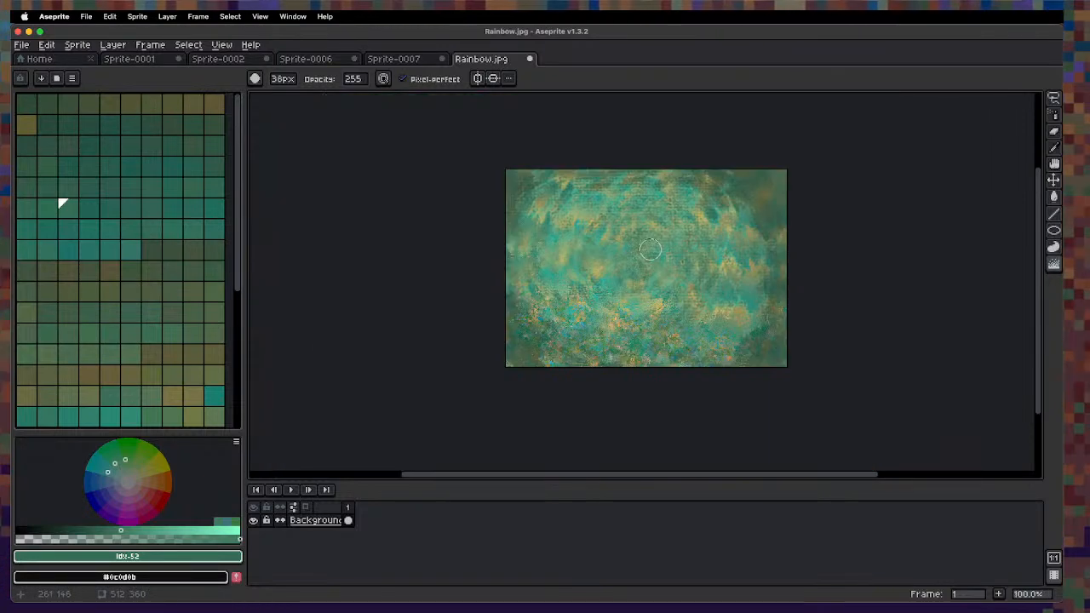
# Try to cover the upper part of the texture with a solid teal Contour fill, and undo it.
pyautogui.click(214, 395)
pyautogui.press('d')
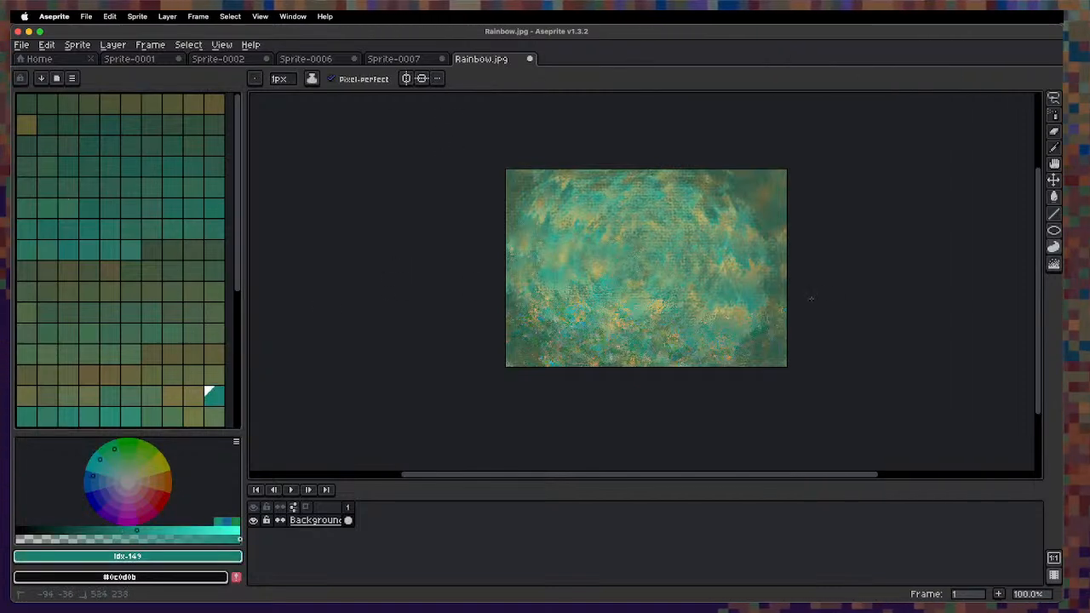
pyautogui.moveTo(703, 117)
pyautogui.mouseDown()
pyautogui.moveTo(664, 154)
pyautogui.moveTo(675, 184)
pyautogui.mouseUp()
pyautogui.moveTo(676, 288); pyautogui.dragTo(538, 254)
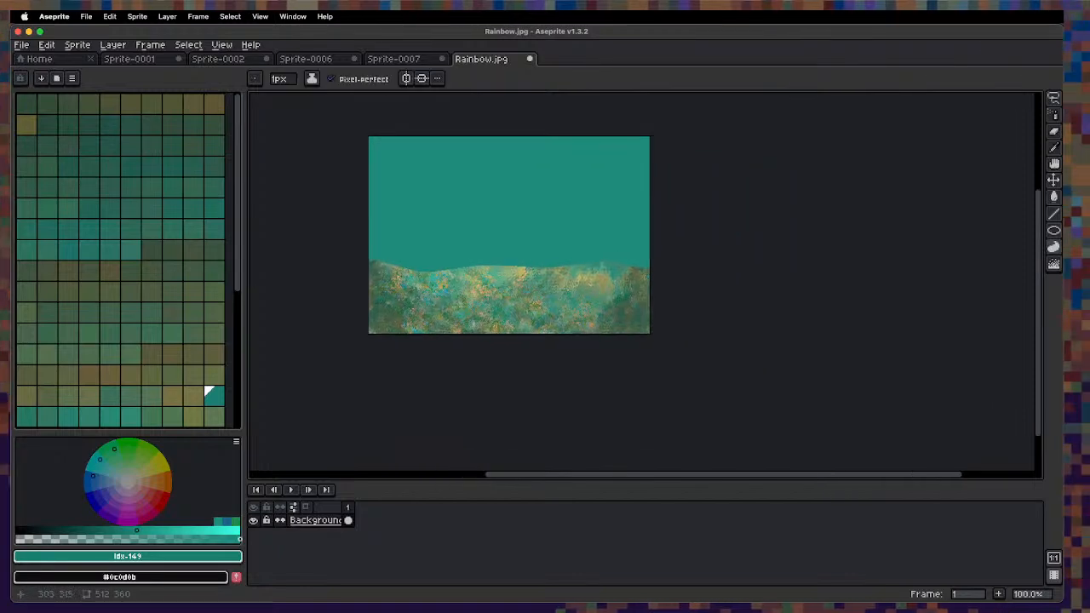
pyautogui.scroll(1, 523, 305)
pyautogui.scroll(-1, 506, 282)
pyautogui.press('super+z')
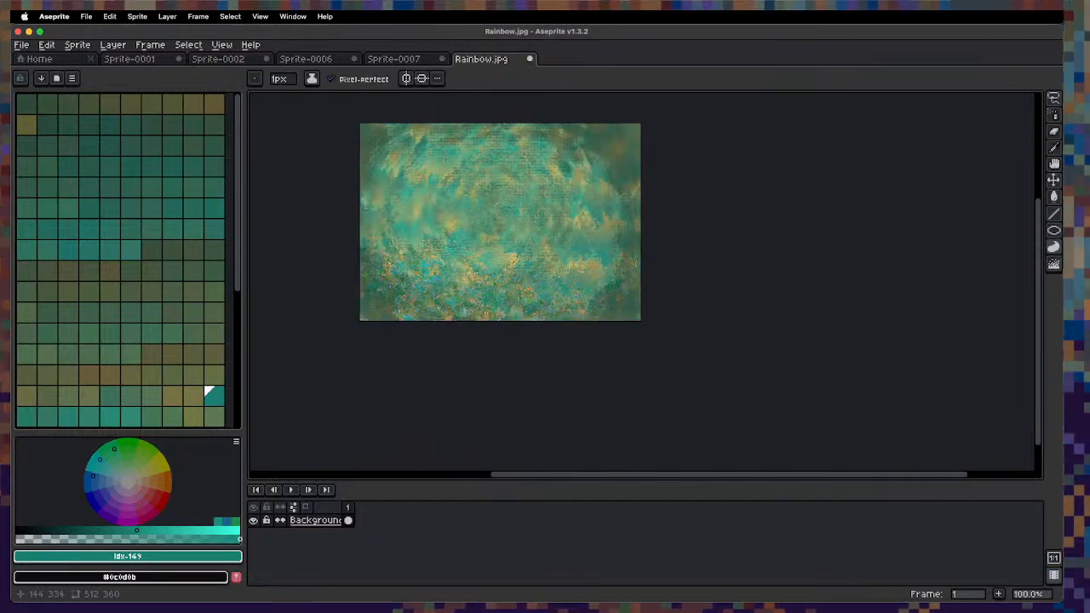
# Try to make a custom brush from three lassoed grass blades on the background texture, check it over Sprite-0006, and discard it.
pyautogui.press('m')
pyautogui.scroll(3, 439, 306)
pyautogui.moveTo(535, 314); pyautogui.dragTo(483, 223)
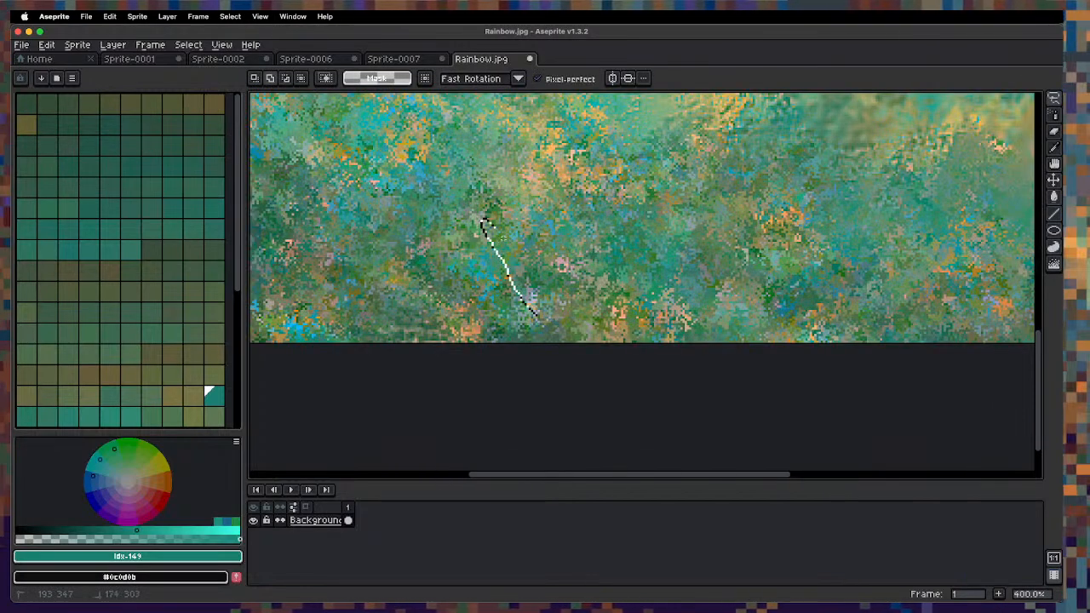
pyautogui.moveTo(530, 291)
pyautogui.mouseDown()
pyautogui.moveTo(617, 218)
pyautogui.moveTo(541, 314)
pyautogui.mouseUp()
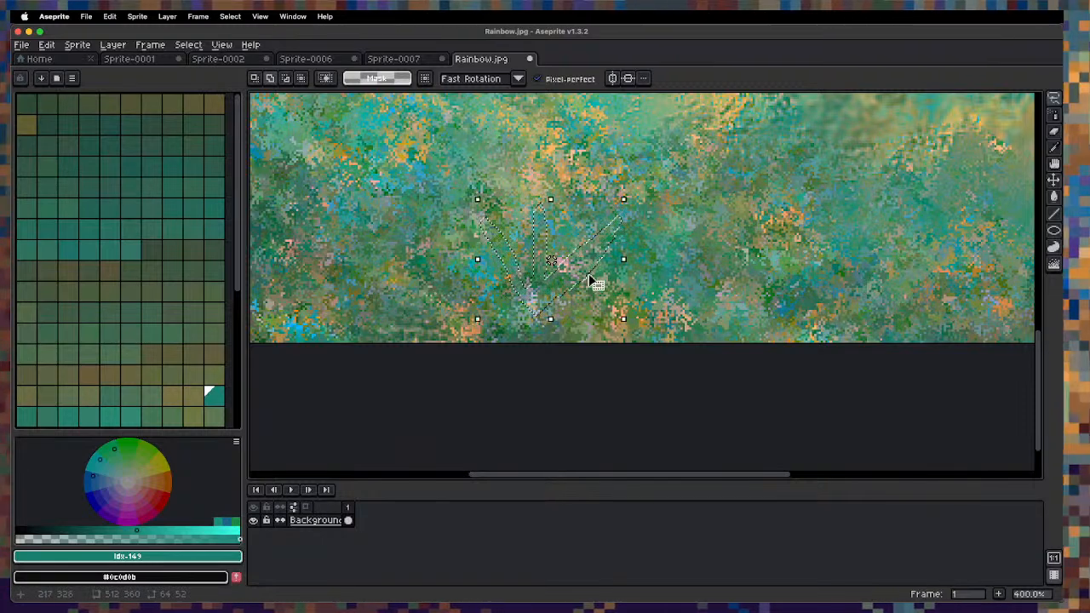
pyautogui.press('cmd+d')
pyautogui.press('b')
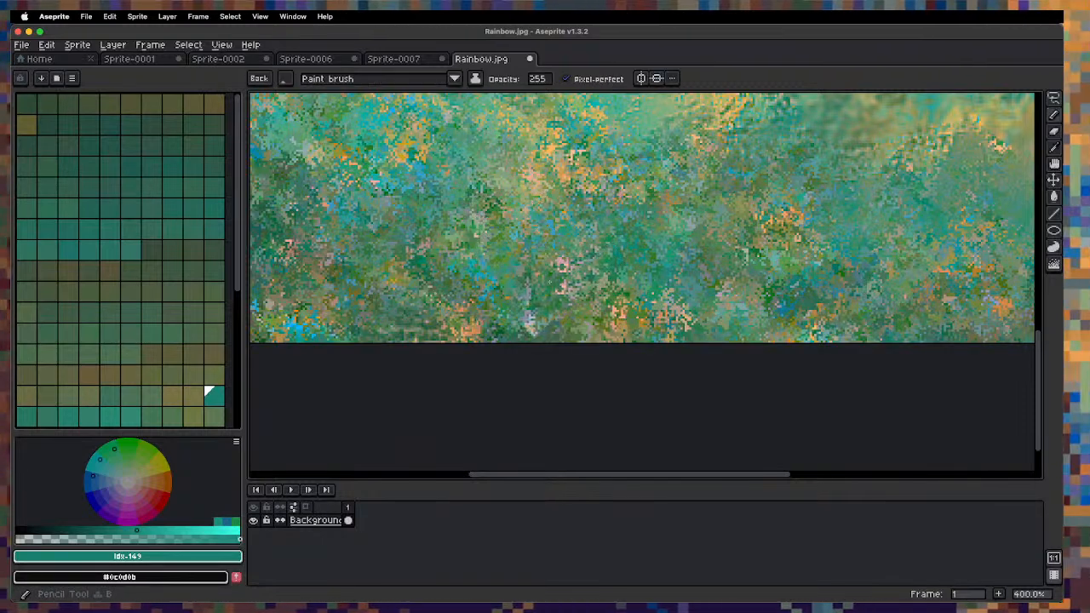
pyautogui.click(394, 60)
pyautogui.click(328, 62)
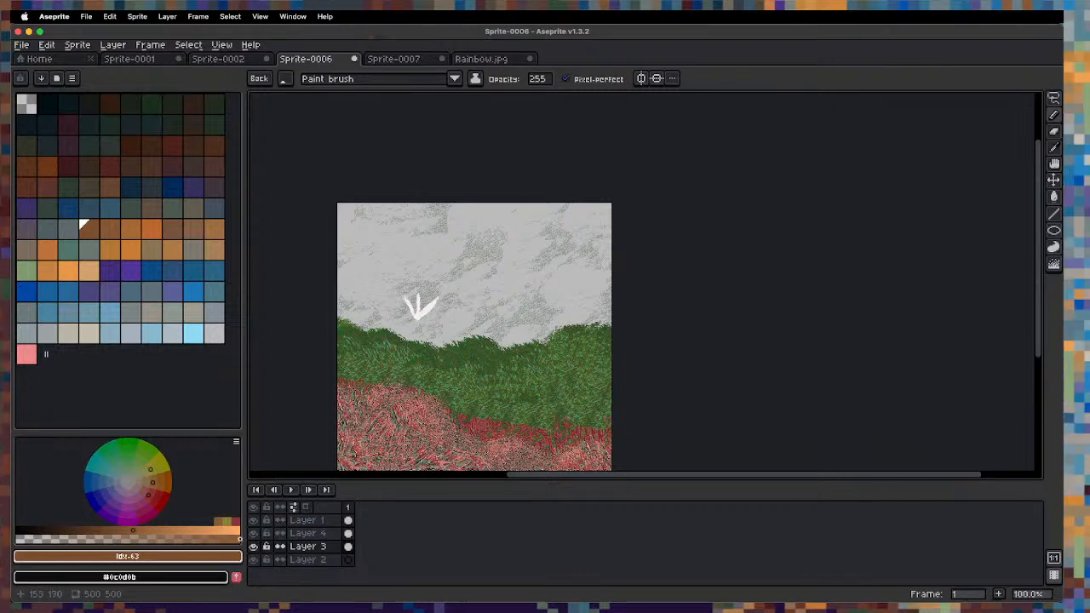
pyautogui.click(259, 78)
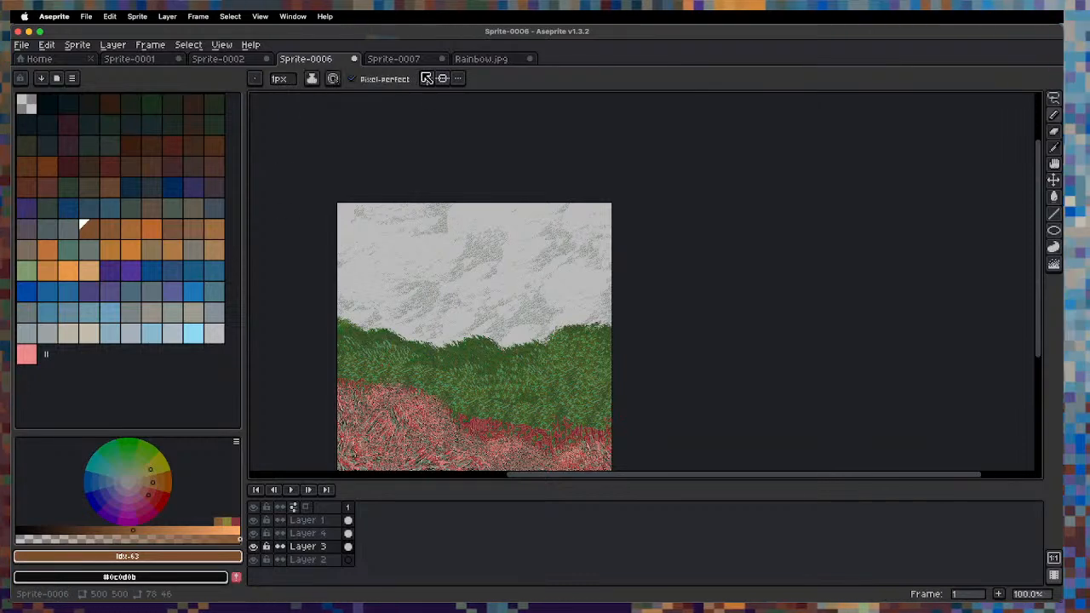
# Convert the Background of Rainbow.jpg into a normal layer.
pyautogui.click(497, 60)
pyautogui.press('m')
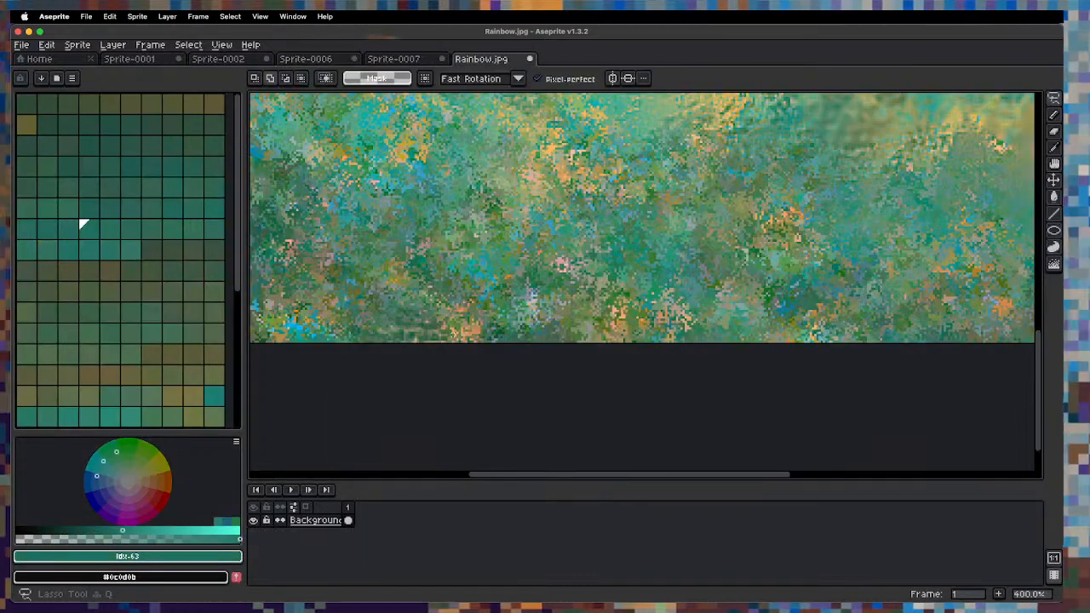
pyautogui.rightClick(325, 524)
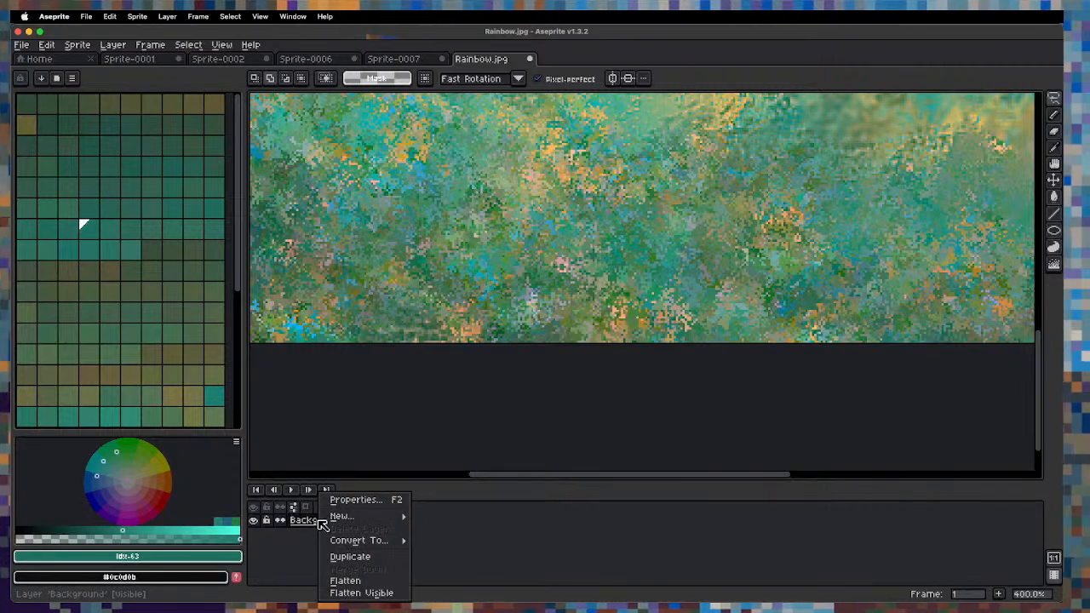
pyautogui.moveTo(365, 542)
pyautogui.click(437, 554)
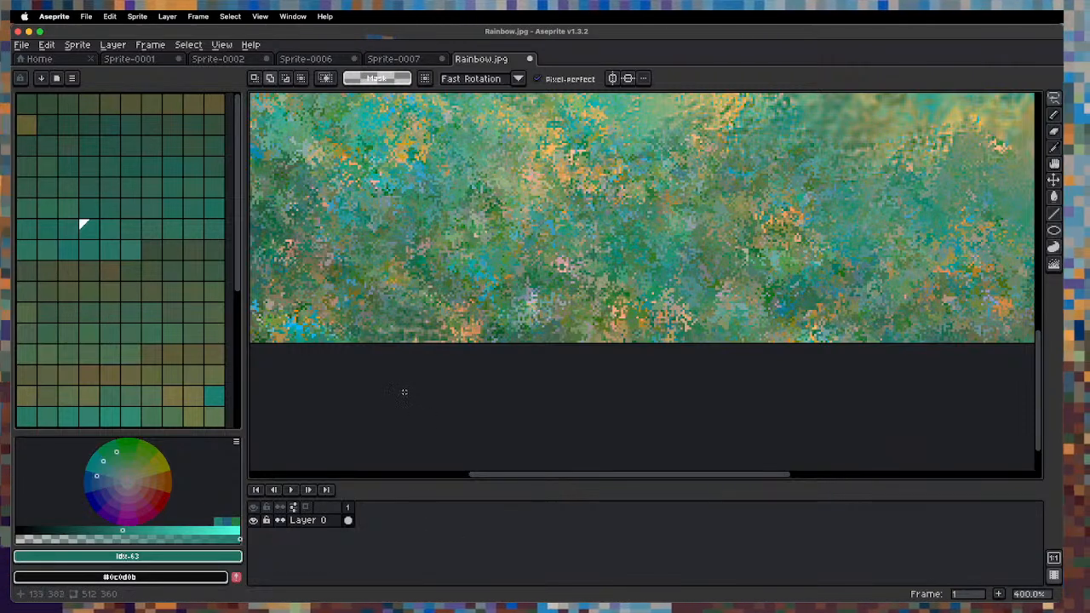
# Lasso a small three-blade tuft of about 36 × 33 px from the texture, make it a custom brush, and switch to Sprite-0006.
pyautogui.moveTo(438, 238); pyautogui.dragTo(440, 274)
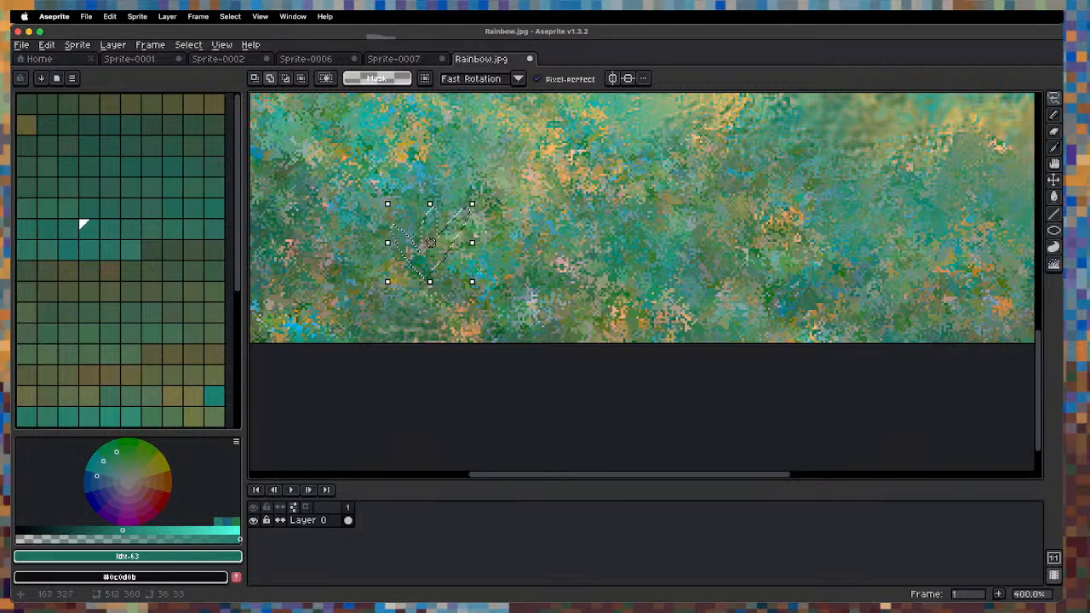
pyautogui.press('super+b')
pyautogui.click(303, 60)
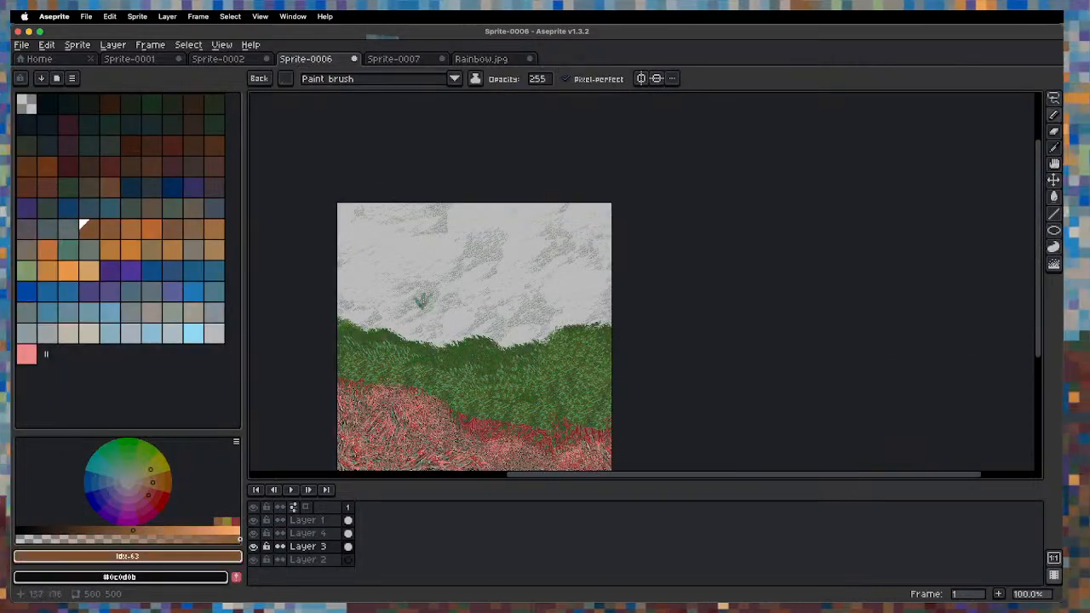
# Add a new layer above Layer 1.
pyautogui.click(324, 521)
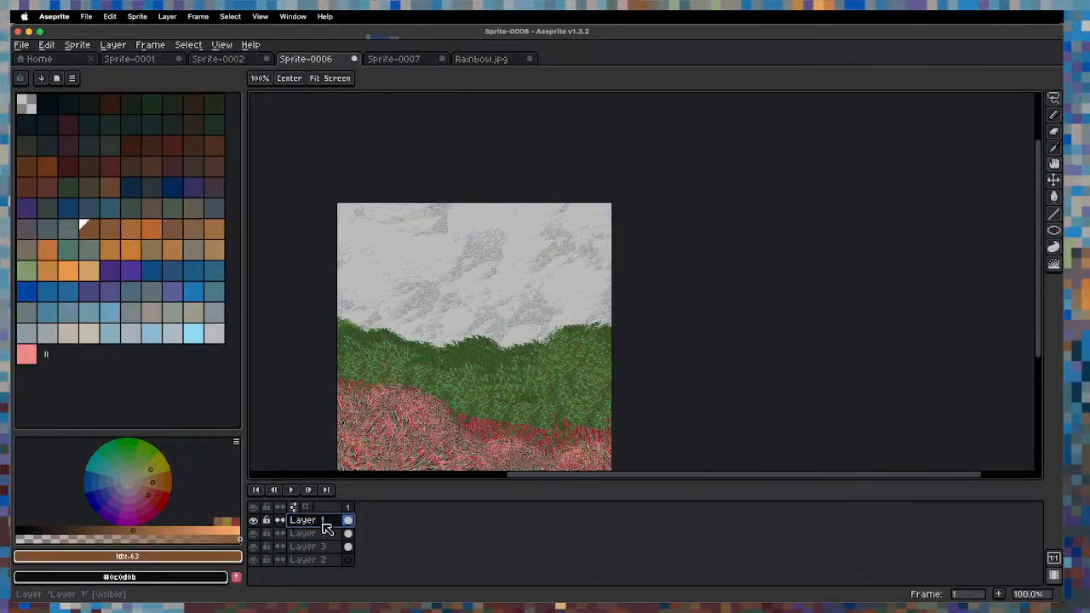
pyautogui.hotkey('shift', 'n')
pyautogui.scroll(1, 381, 418)
pyautogui.scroll(-1, 380, 415)
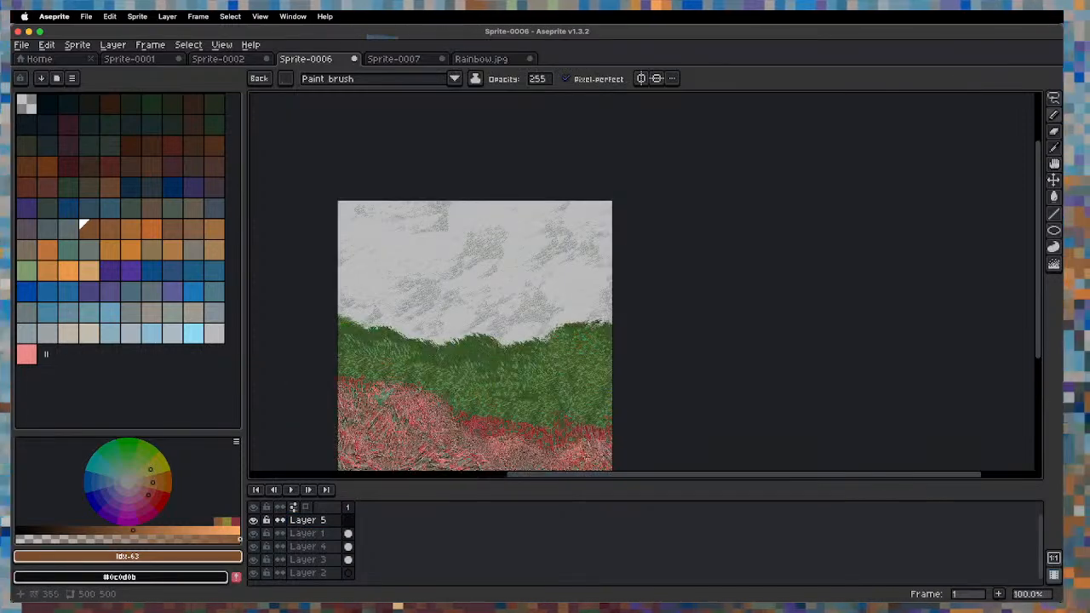
# Paint teal foliage with the tuft brush along the landscape's left edge and spray more across its lower right.
pyautogui.moveTo(350, 392)
pyautogui.mouseDown()
pyautogui.moveTo(334, 361)
pyautogui.moveTo(358, 390)
pyautogui.moveTo(323, 393)
pyautogui.moveTo(335, 373)
pyautogui.moveTo(394, 385)
pyautogui.mouseUp()
pyautogui.hotkey('shift', 'b')
pyautogui.moveTo(561, 435); pyautogui.dragTo(600, 426)
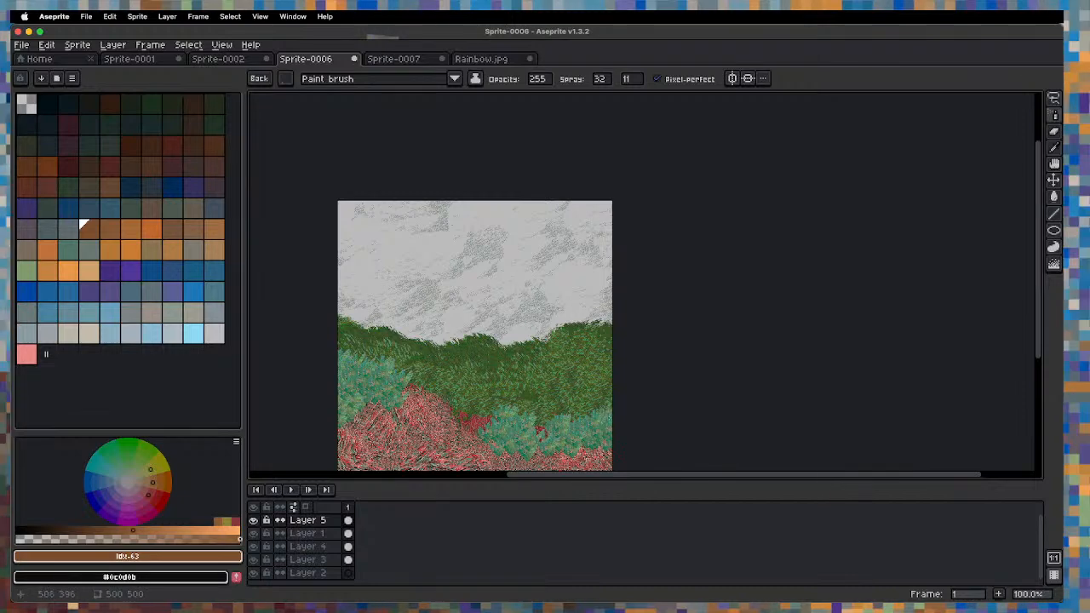
# Undo the extra foliage strokes on the landscape's right side and spray foliage over its lower-left corner instead.
pyautogui.press('super+z')
pyautogui.moveTo(606, 385); pyautogui.dragTo(585, 392)
pyautogui.moveTo(523, 378); pyautogui.dragTo(550, 216)
pyautogui.press('super+z')
pyautogui.press('super+z')
pyautogui.press('super+z')
pyautogui.moveTo(435, 268)
pyautogui.mouseDown()
pyautogui.moveTo(379, 303)
pyautogui.moveTo(465, 322)
pyautogui.mouseUp()
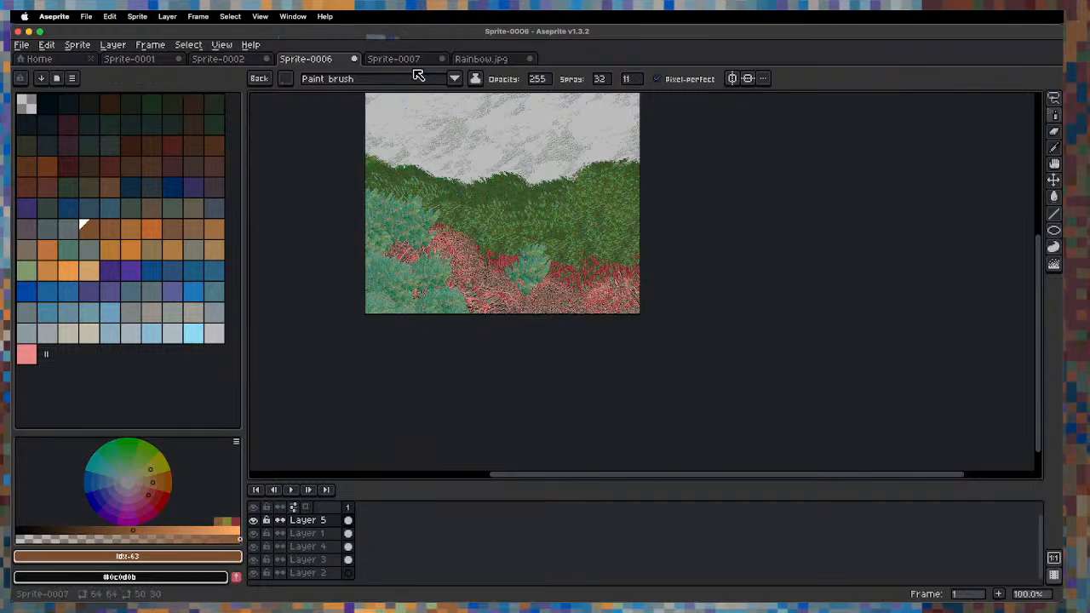
# In Rainbow.jpg, lasso a long pointed leaf shape of about 146 × 49 px and turn it into a custom brush.
pyautogui.click(481, 59)
pyautogui.press('q')
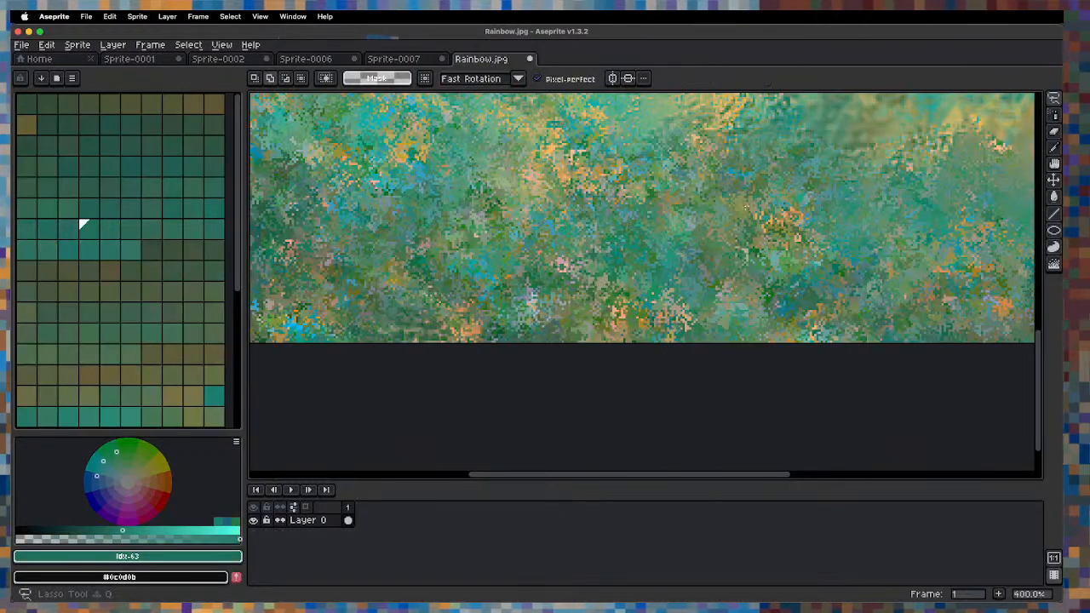
pyautogui.moveTo(569, 273)
pyautogui.mouseDown()
pyautogui.moveTo(758, 187)
pyautogui.moveTo(852, 225)
pyautogui.moveTo(703, 239)
pyautogui.moveTo(885, 175)
pyautogui.mouseUp()
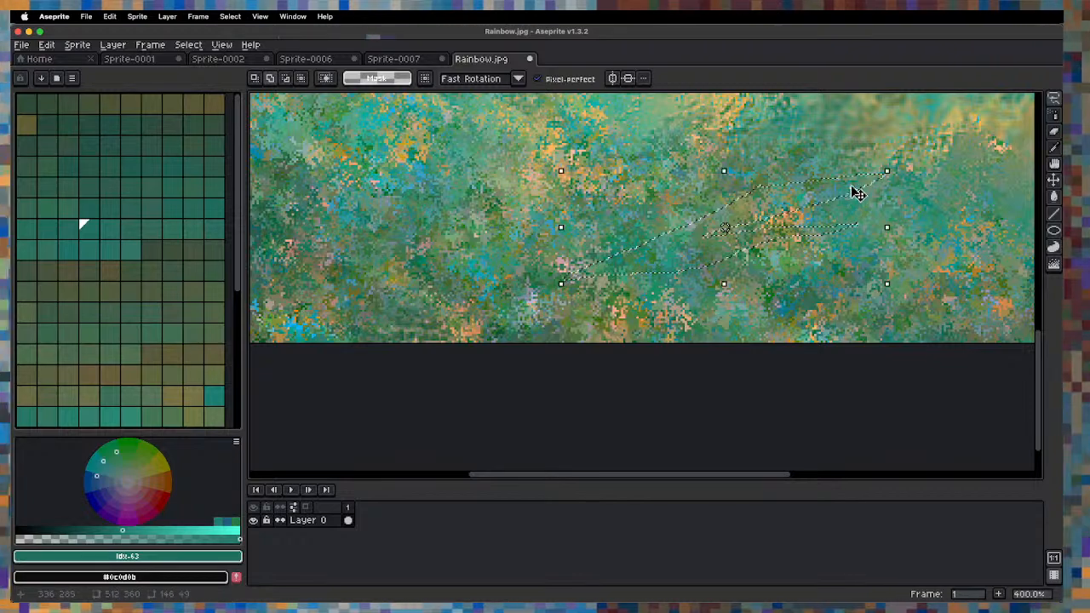
pyautogui.hotkey('ctrl', 'd')
pyautogui.press('b')
# Sweep the leaf brush in long freehand curves across the upper half of the texture to form flowing bands.
pyautogui.scroll(-4, 783, 207)
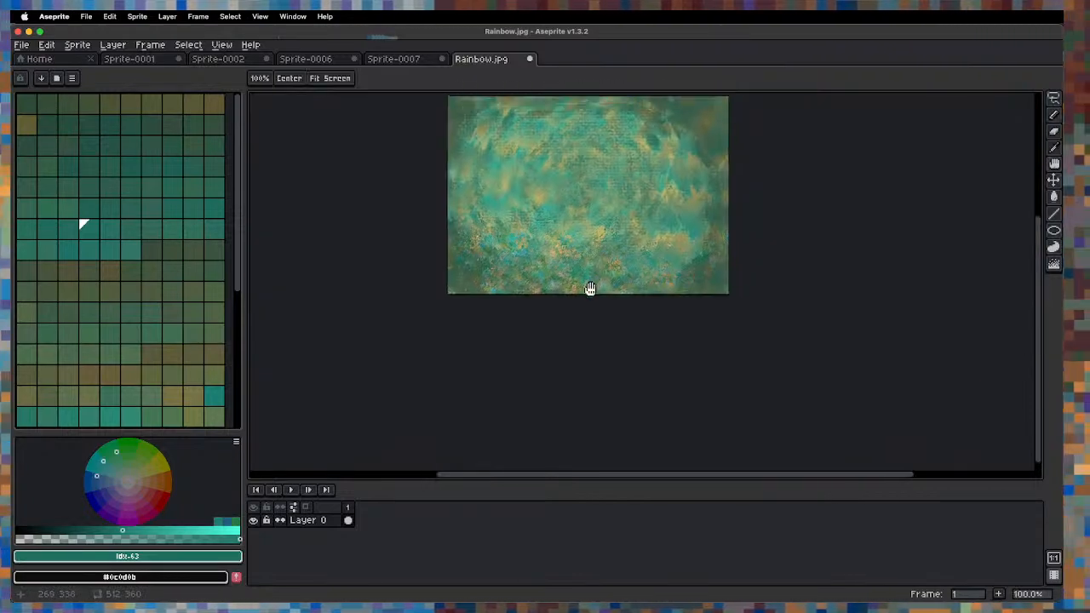
pyautogui.scroll(2, 589, 292)
pyautogui.scroll(2, 588, 289)
pyautogui.scroll(-3, 553, 273)
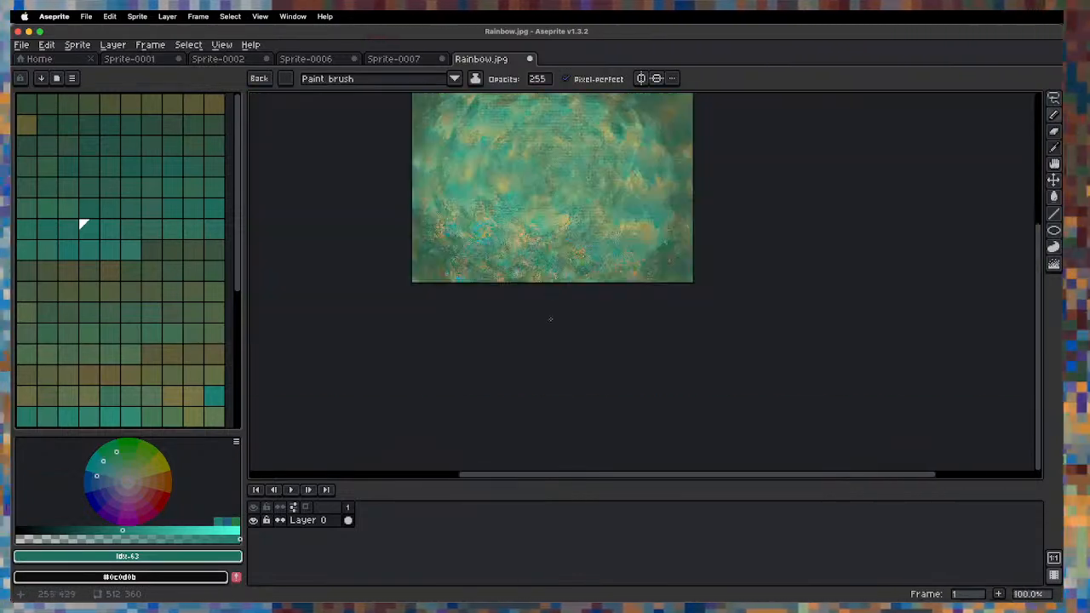
pyautogui.scroll(1, 553, 248)
pyautogui.press('h')
pyautogui.moveTo(553, 248)
pyautogui.mouseDown()
pyautogui.moveTo(554, 301)
pyautogui.moveTo(521, 316)
pyautogui.mouseUp()
pyautogui.press('b')
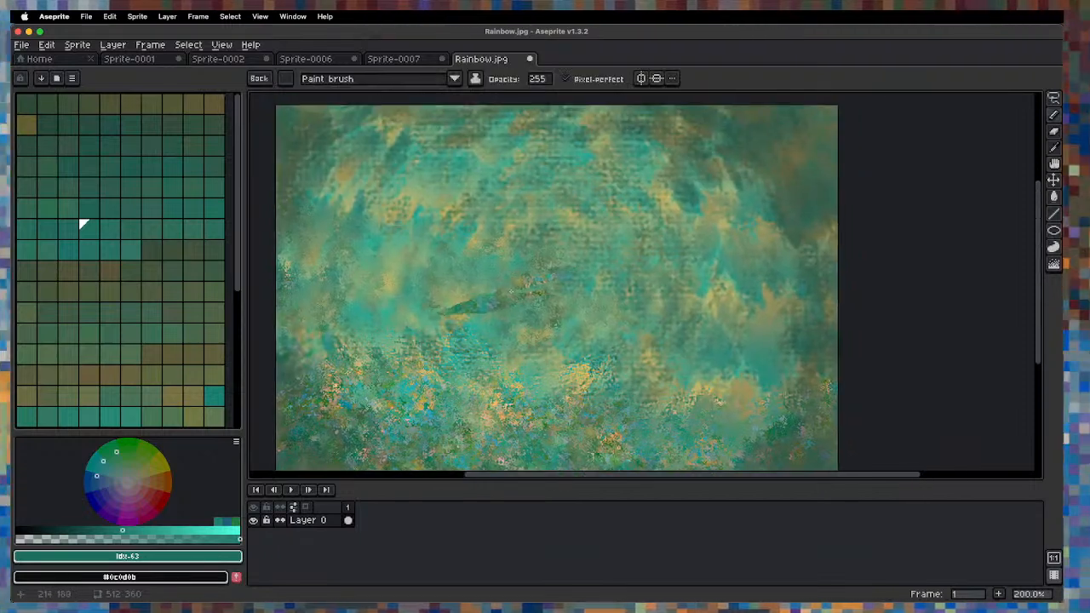
pyautogui.scroll(-1, 524, 290)
pyautogui.moveTo(440, 284)
pyautogui.mouseDown()
pyautogui.moveTo(433, 156)
pyautogui.moveTo(532, 233)
pyautogui.moveTo(683, 317)
pyautogui.moveTo(686, 255)
pyautogui.moveTo(549, 181)
pyautogui.moveTo(705, 284)
pyautogui.mouseUp()
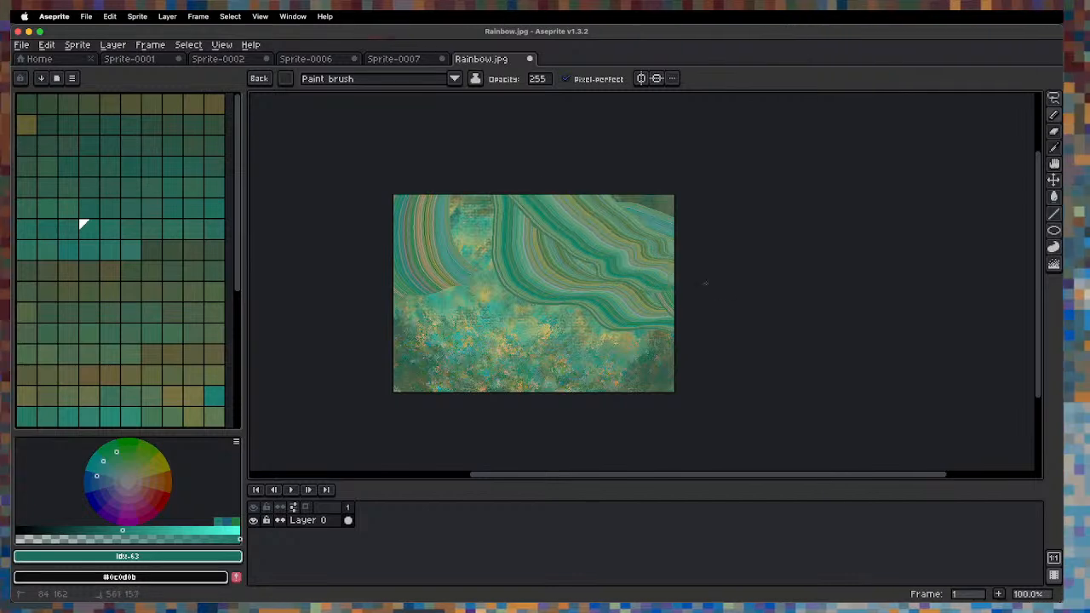
pyautogui.moveTo(656, 170)
pyautogui.mouseDown()
pyautogui.moveTo(628, 168)
pyautogui.moveTo(707, 227)
pyautogui.moveTo(545, 213)
pyautogui.moveTo(331, 312)
pyautogui.mouseUp()
pyautogui.moveTo(509, 207)
pyautogui.mouseDown()
pyautogui.moveTo(332, 310)
pyautogui.moveTo(465, 264)
pyautogui.moveTo(494, 201)
pyautogui.moveTo(439, 193)
pyautogui.moveTo(377, 308)
pyautogui.mouseUp()
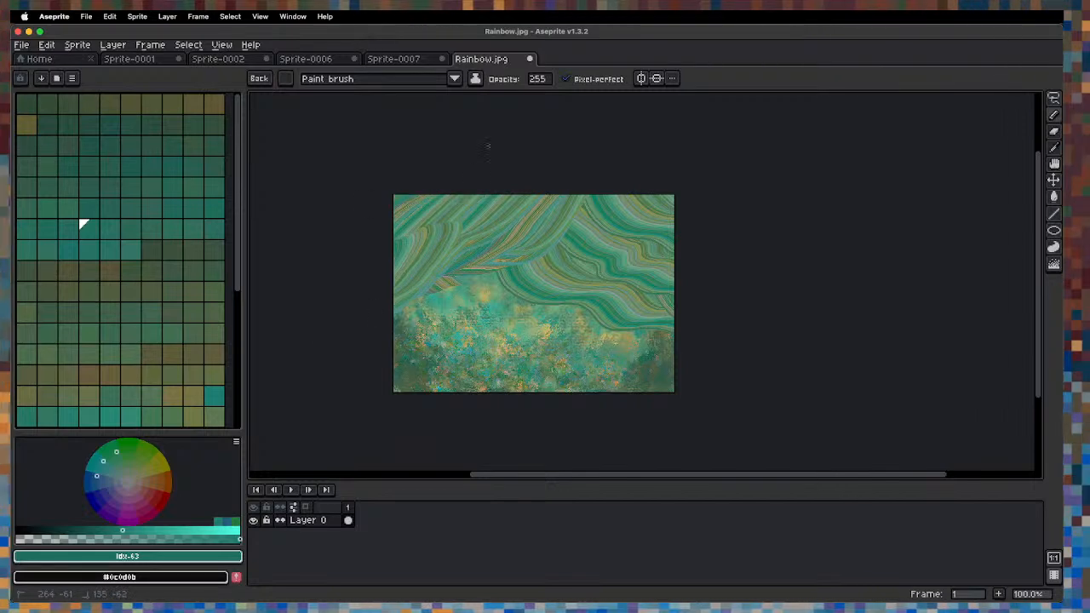
# Switch to Sprite-0006 and preview the leaf brush over the landscape.
pyautogui.click(400, 59)
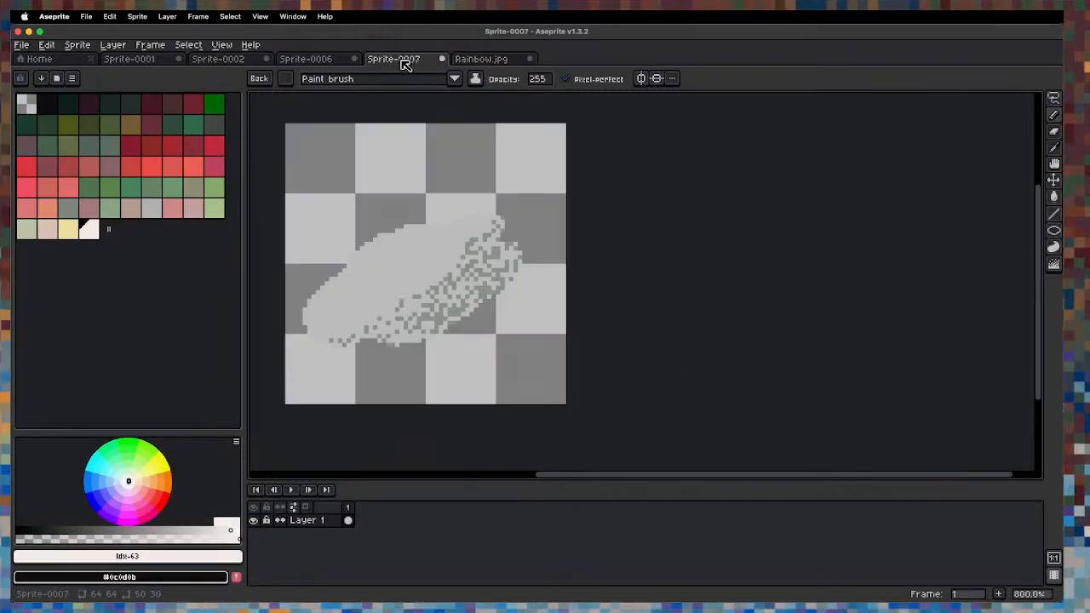
pyautogui.click(317, 59)
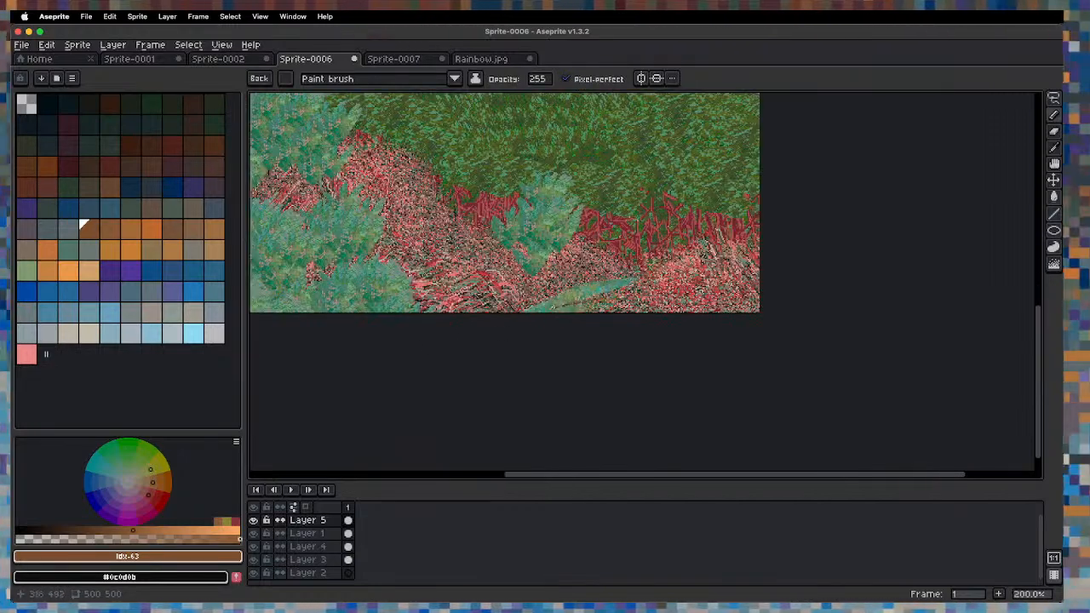
pyautogui.press('1')
pyautogui.press('2')
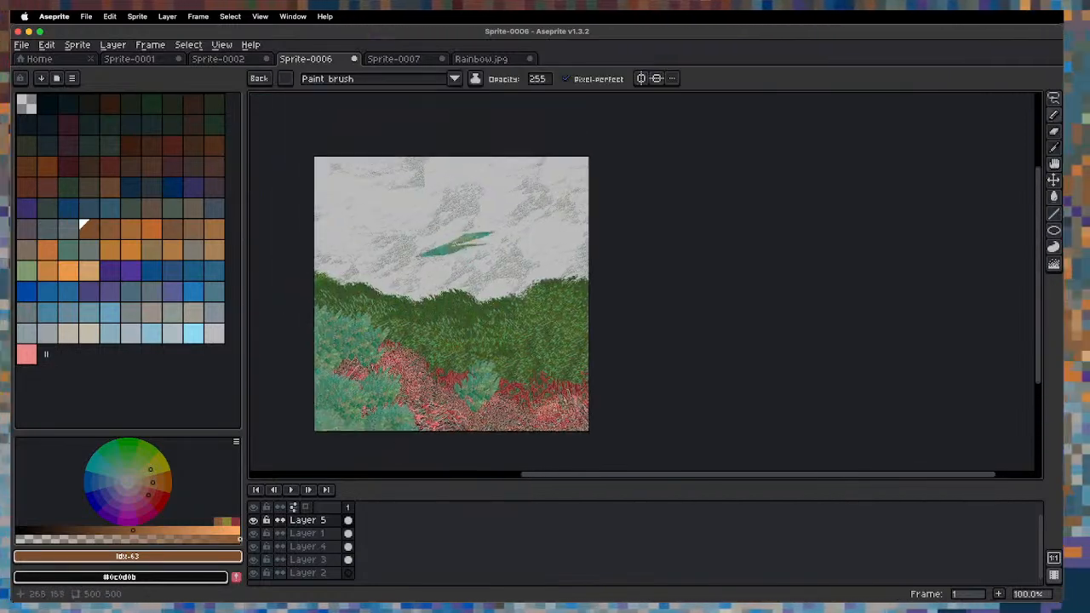
# Select the white sky areas of Layer 3 with the Magic Wand at tolerance 33, delete them, and deselect.
pyautogui.press('w')
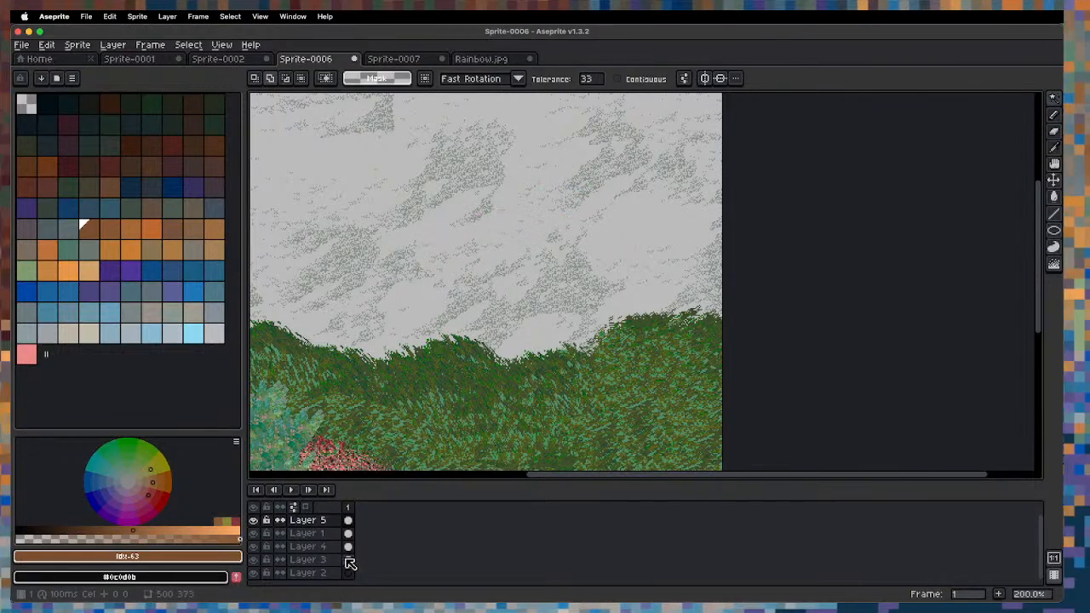
pyautogui.click(315, 560)
pyautogui.click(421, 259)
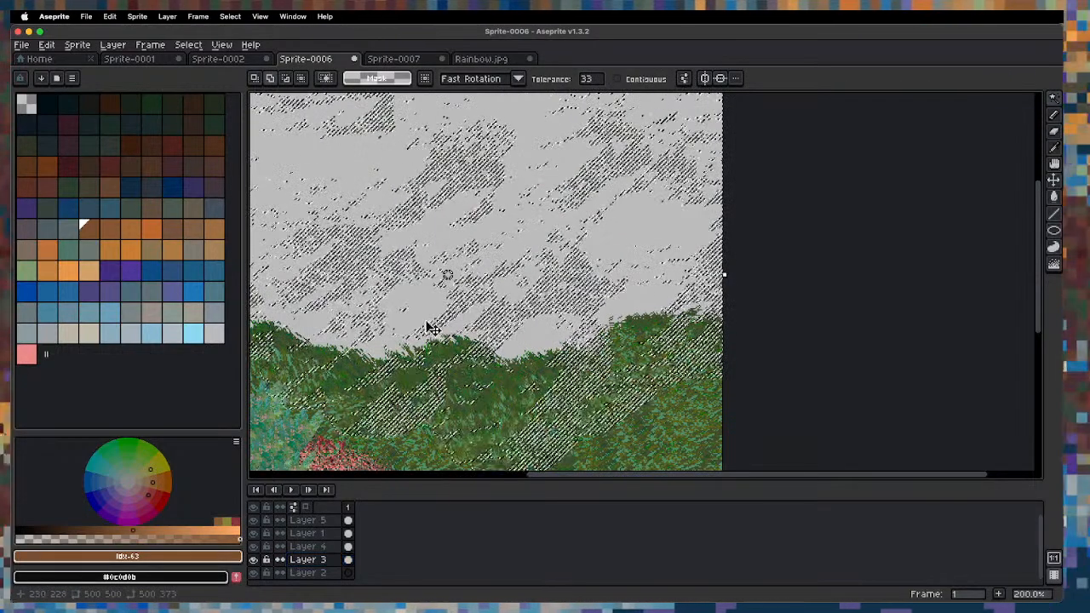
pyautogui.press('Delete')
pyautogui.press('super+d')
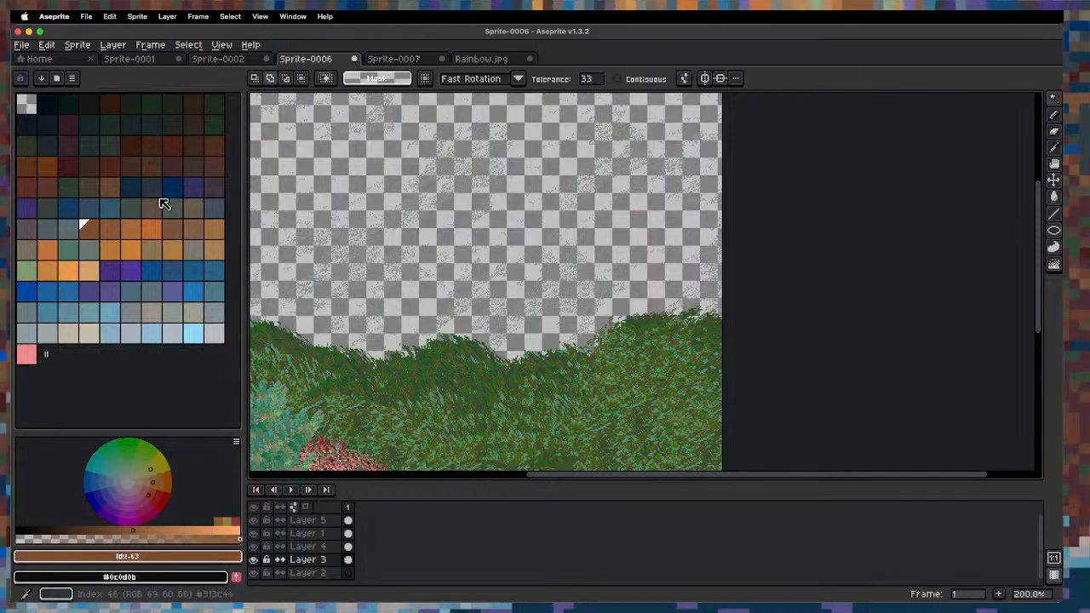
# Fill the emptied sky on Layer 3 with light blue palette color 116 and inspect the textured result.
pyautogui.click(156, 337)
pyautogui.press('g')
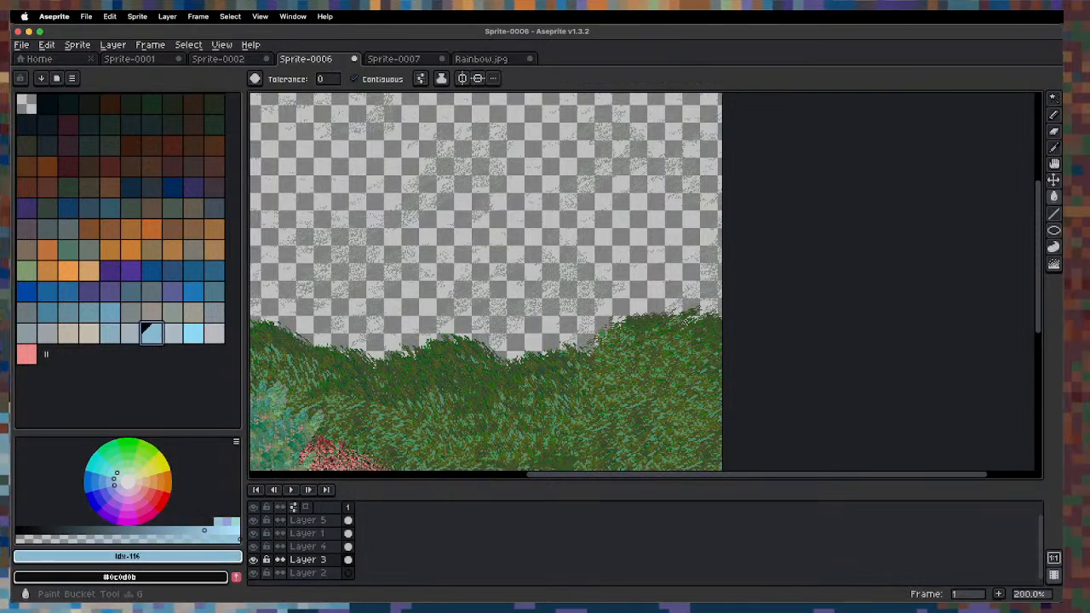
pyautogui.click(397, 290)
pyautogui.scroll(-1, 397, 291)
pyautogui.scroll(2, 394, 285)
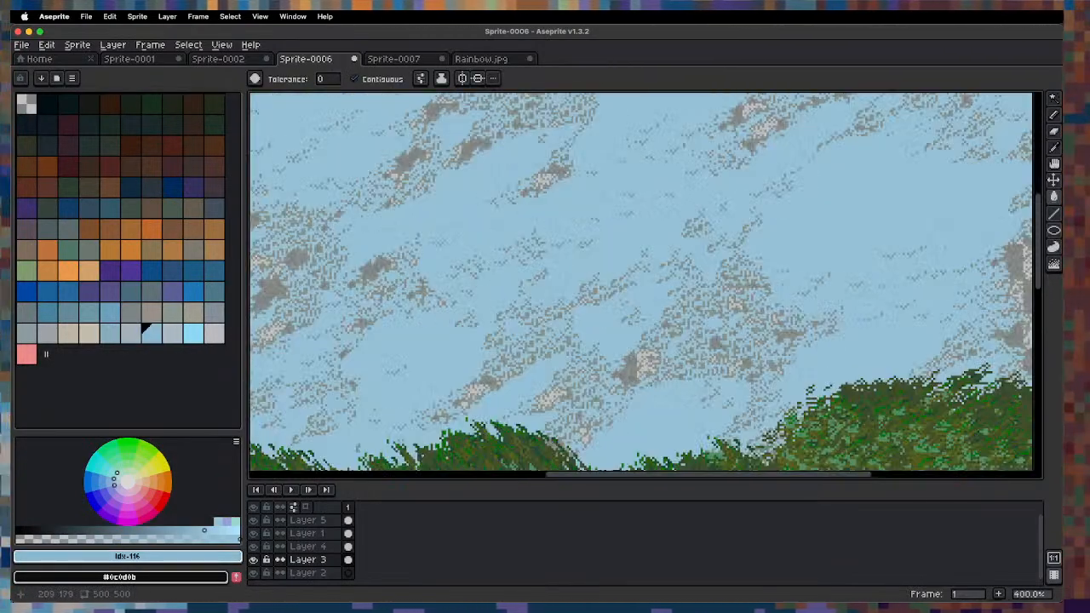
pyautogui.scroll(-1, 344, 183)
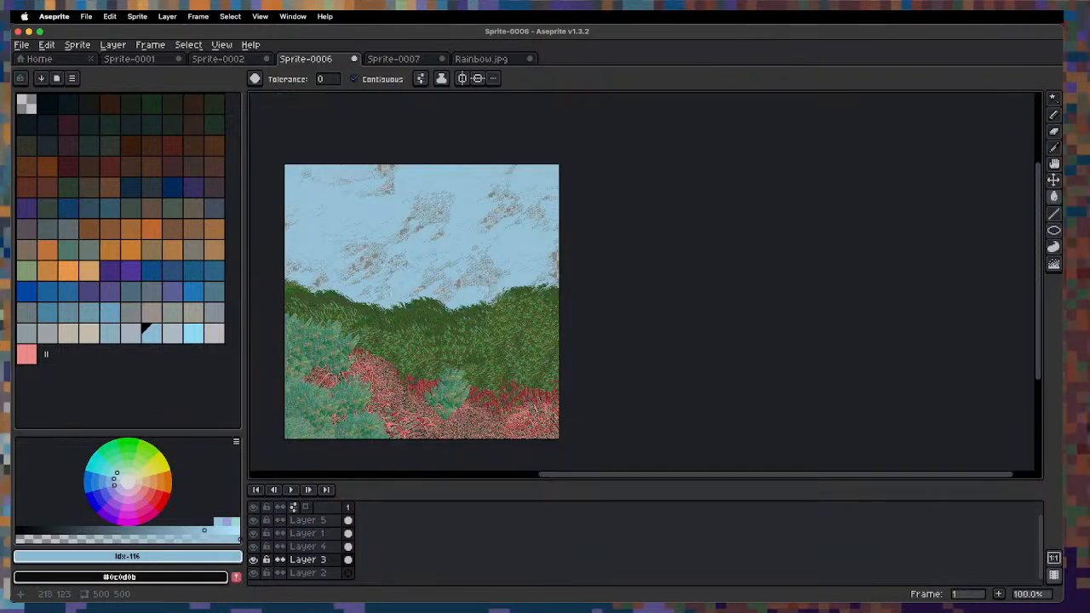
# Delete the sky content of Layer 3 and switch to Rainbow.jpg.
pyautogui.press('Delete')
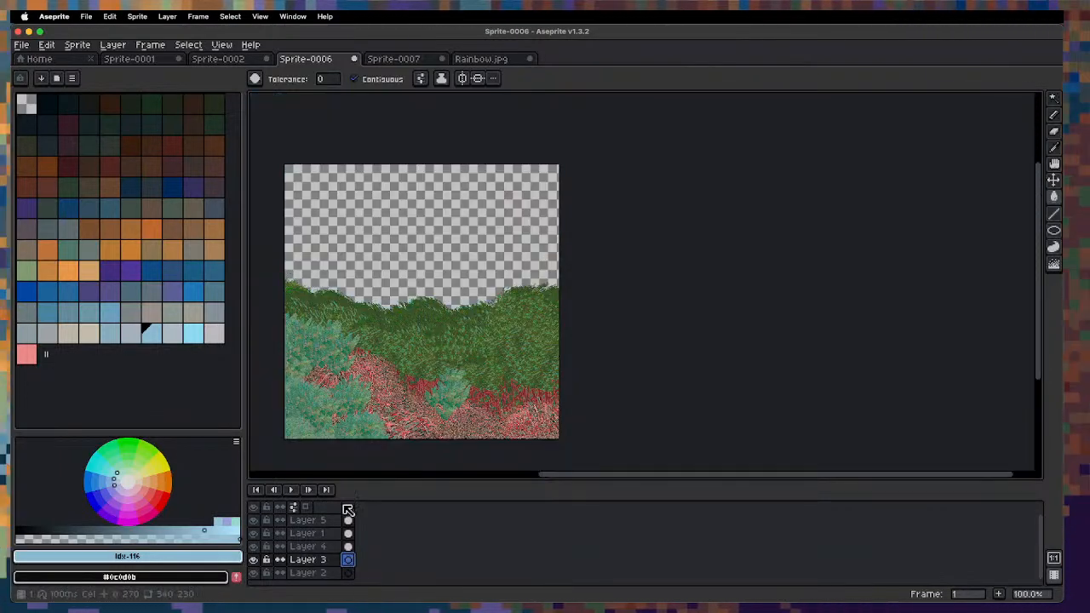
pyautogui.click(481, 59)
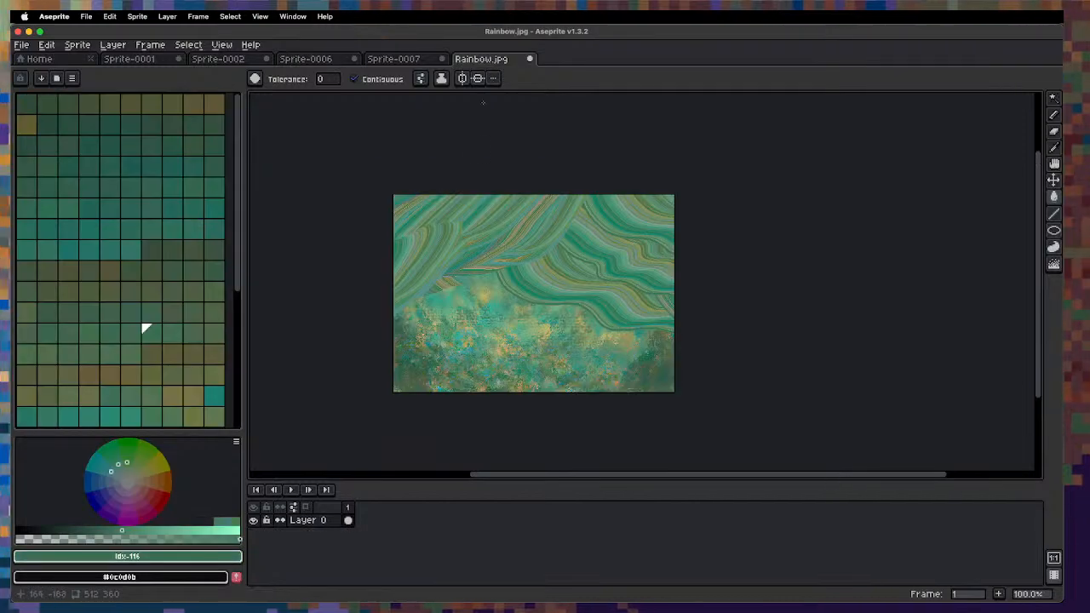
pyautogui.scroll(1, 521, 324)
pyautogui.press('1')
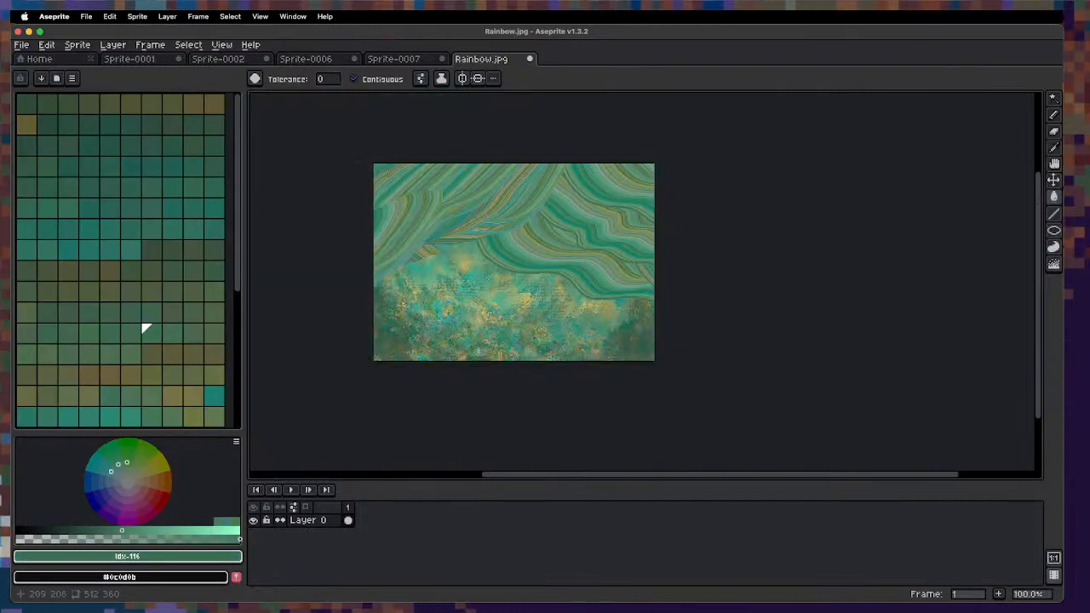
pyautogui.click(413, 61)
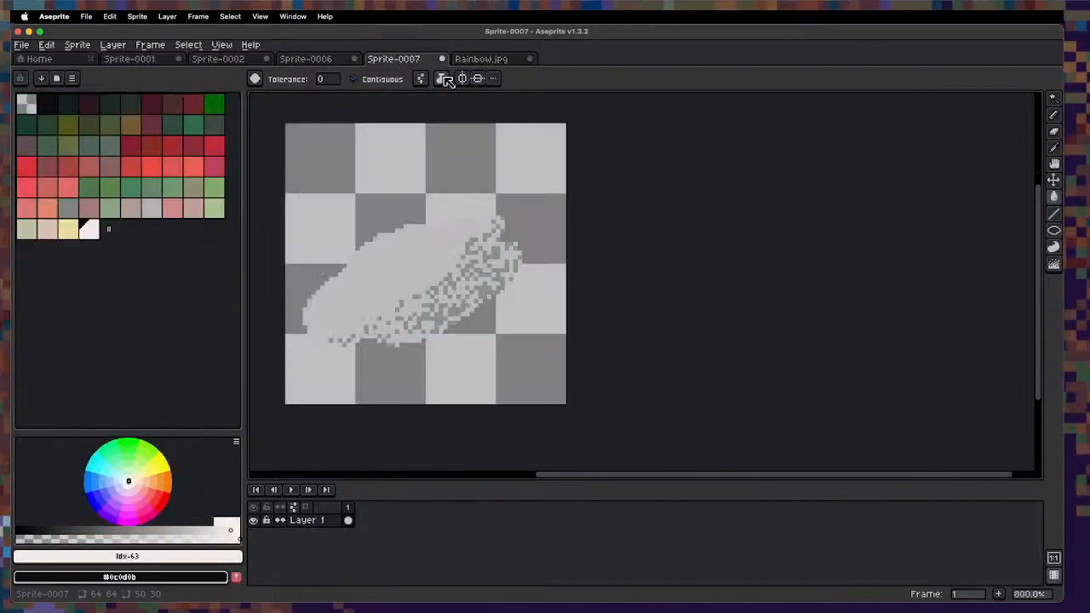
pyautogui.click(329, 61)
pyautogui.click(484, 61)
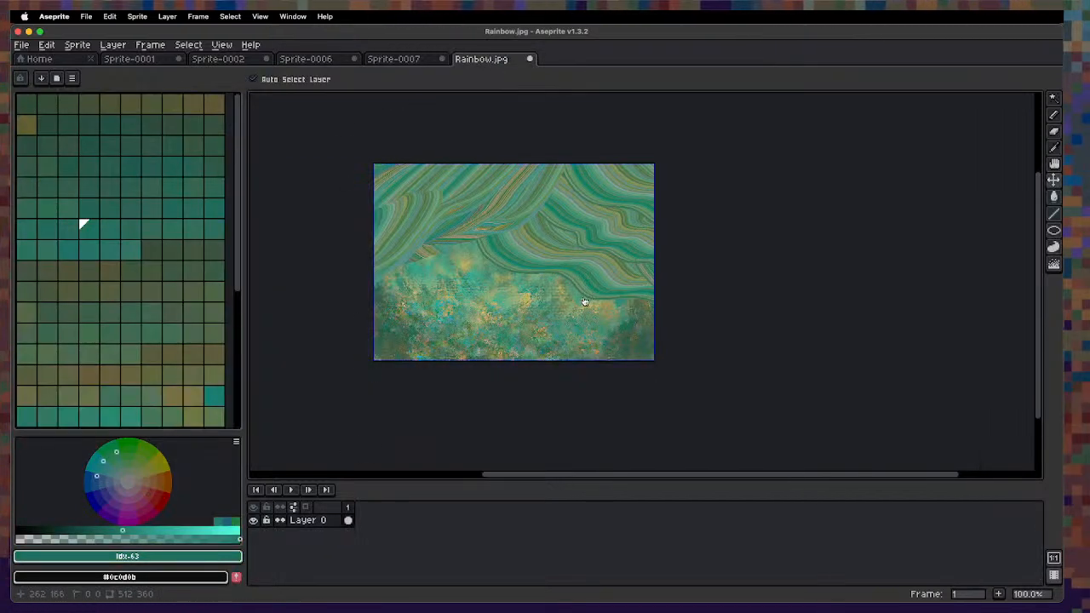
# Open the texture image Campestre 1.jpg from the file manager.
pyautogui.press('super+Tab')
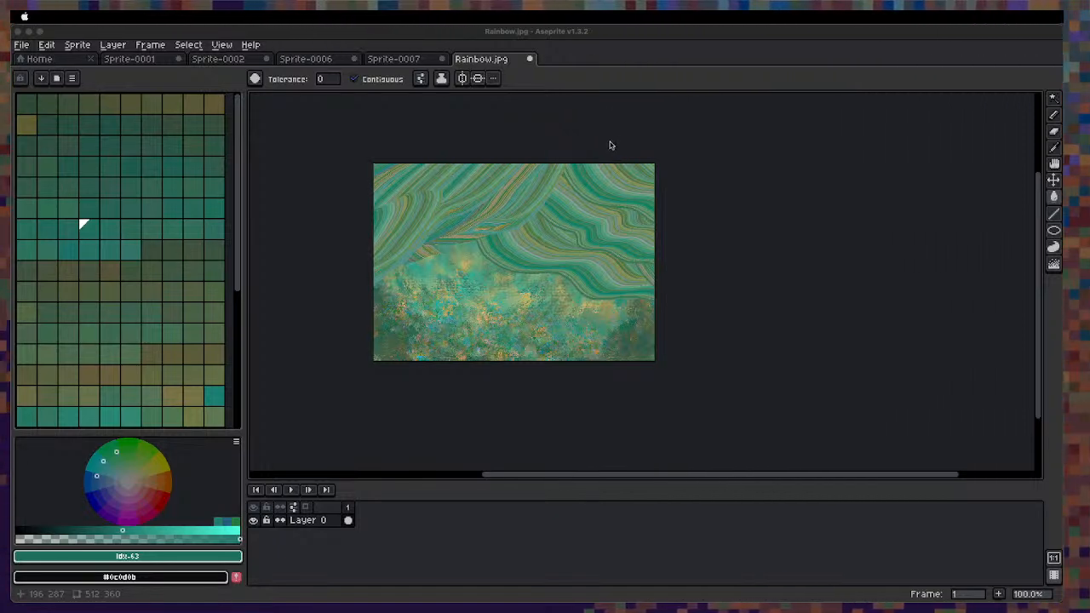
pyautogui.doubleClick(764, 219)
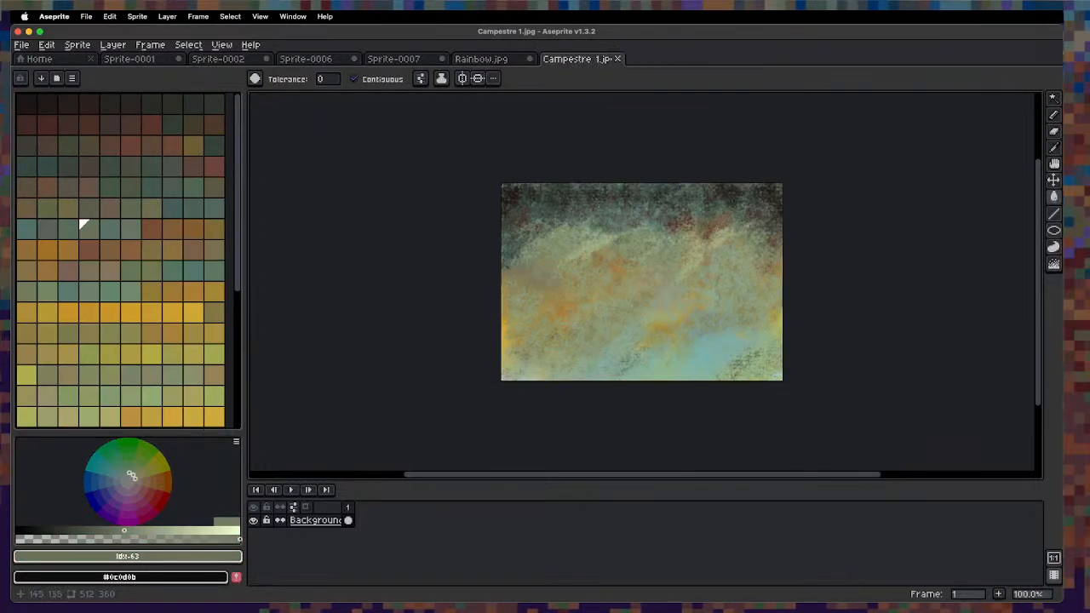
pyautogui.scroll(1, 594, 252)
pyautogui.scroll(-1, 593, 252)
# Make a custom brush from the whole Campestre 1.jpg image and clear the selection.
pyautogui.press('super+a')
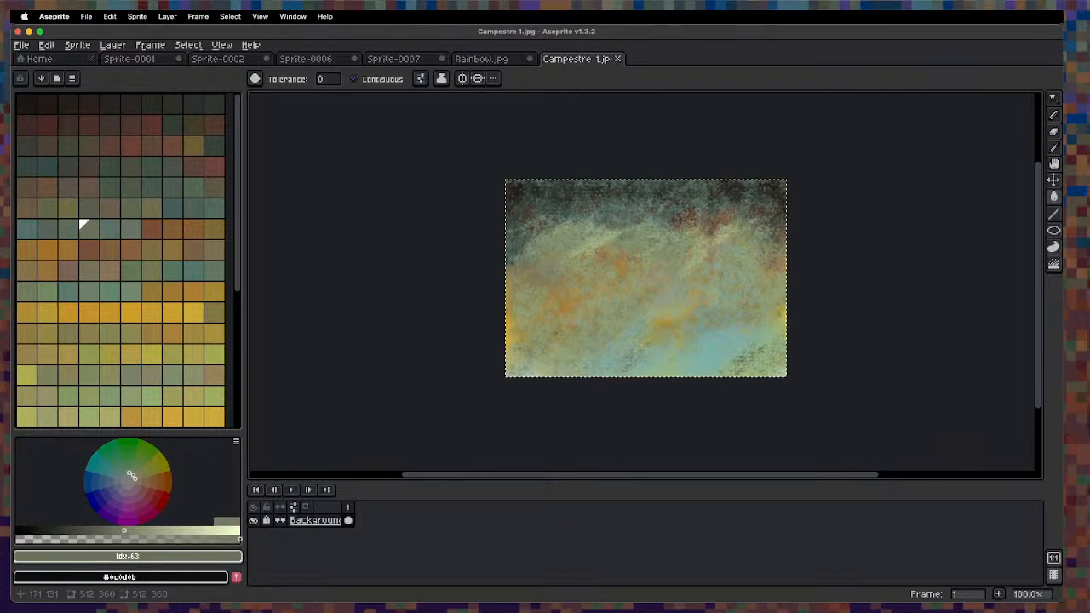
pyautogui.press('space')
pyautogui.moveTo(648, 257); pyautogui.dragTo(485, 266)
pyautogui.scroll(1, 504, 259)
pyautogui.scroll(-1, 503, 259)
pyautogui.press('space')
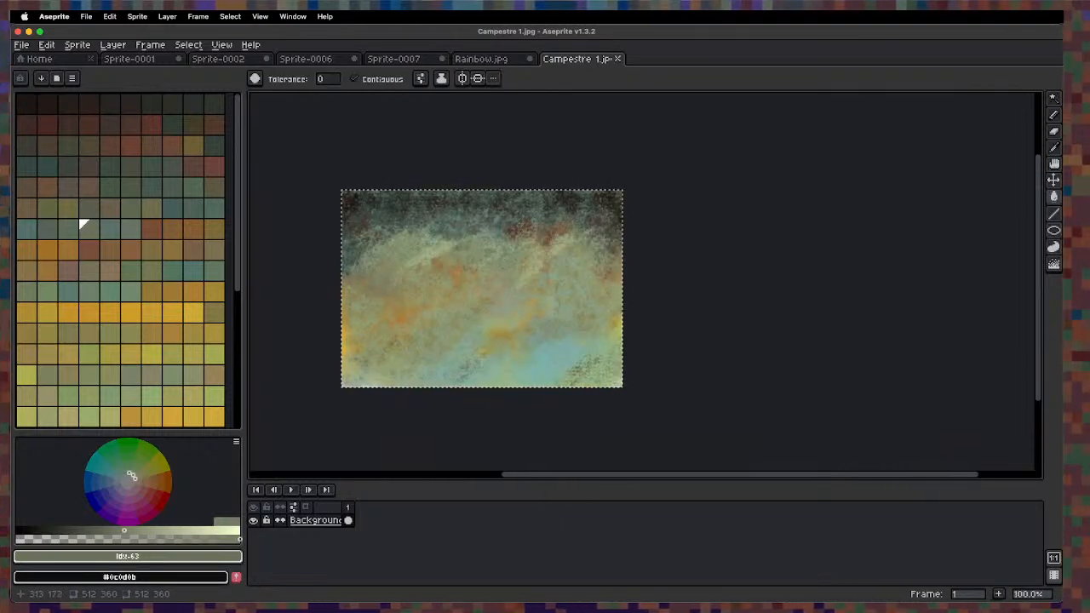
pyautogui.press('super+d')
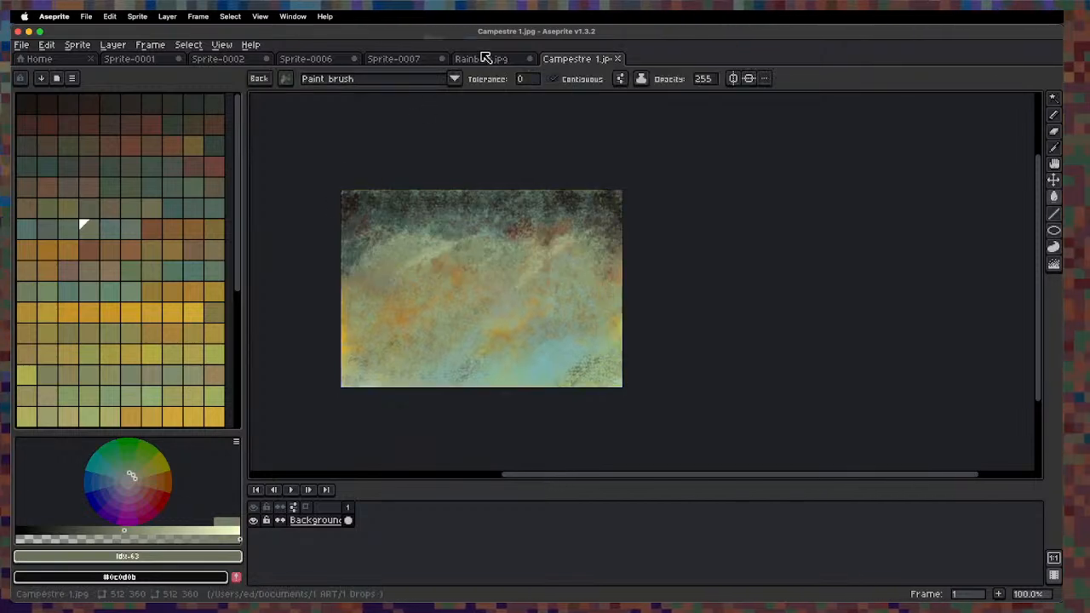
# Switch to Rainbow.jpg and close that document.
pyautogui.click(484, 59)
pyautogui.press('super+v')
pyautogui.press('super+z')
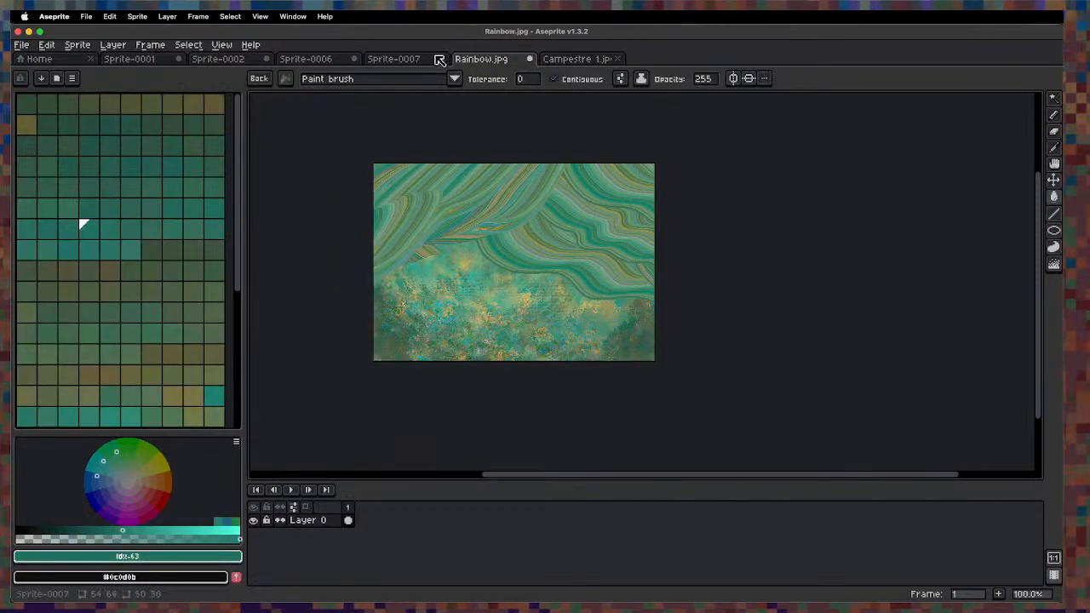
pyautogui.click(527, 60)
pyautogui.click(537, 346)
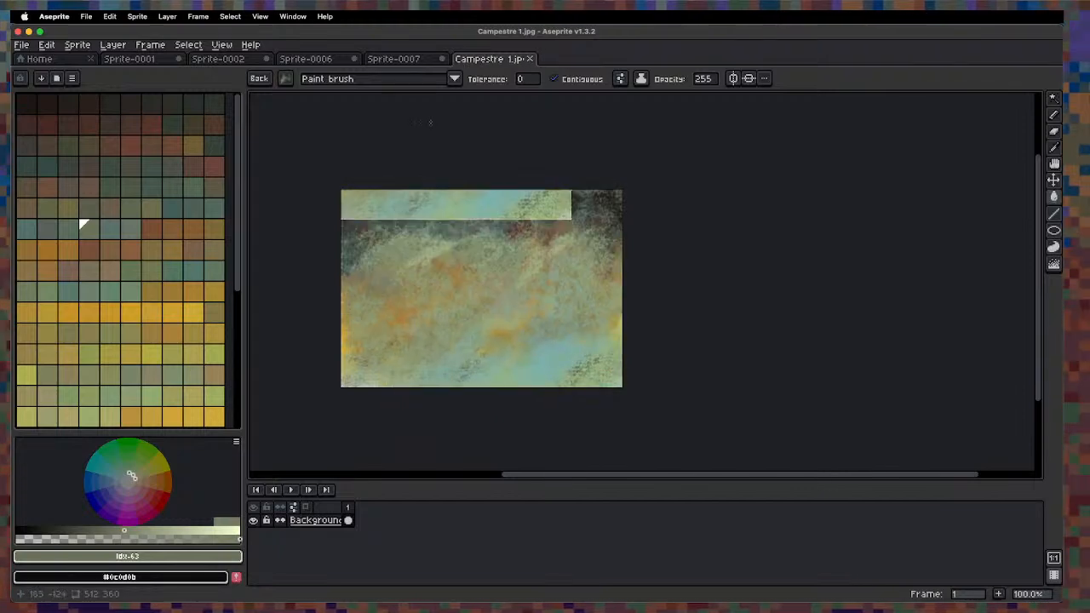
# Fill the empty sky on Layer 3 of Sprite-0006 with the Campestre texture brush.
pyautogui.click(401, 59)
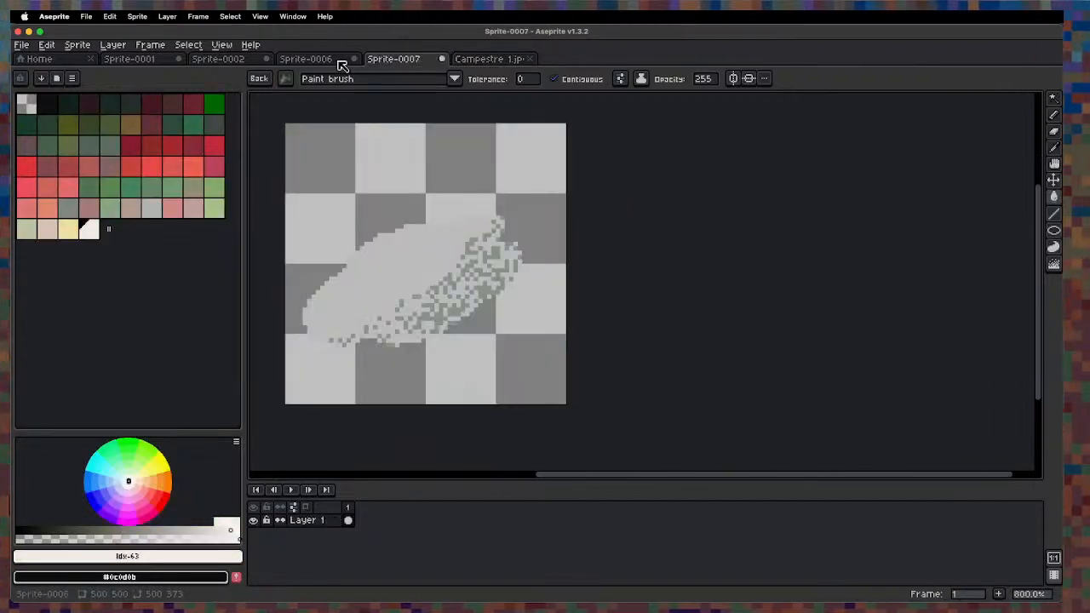
pyautogui.click(338, 62)
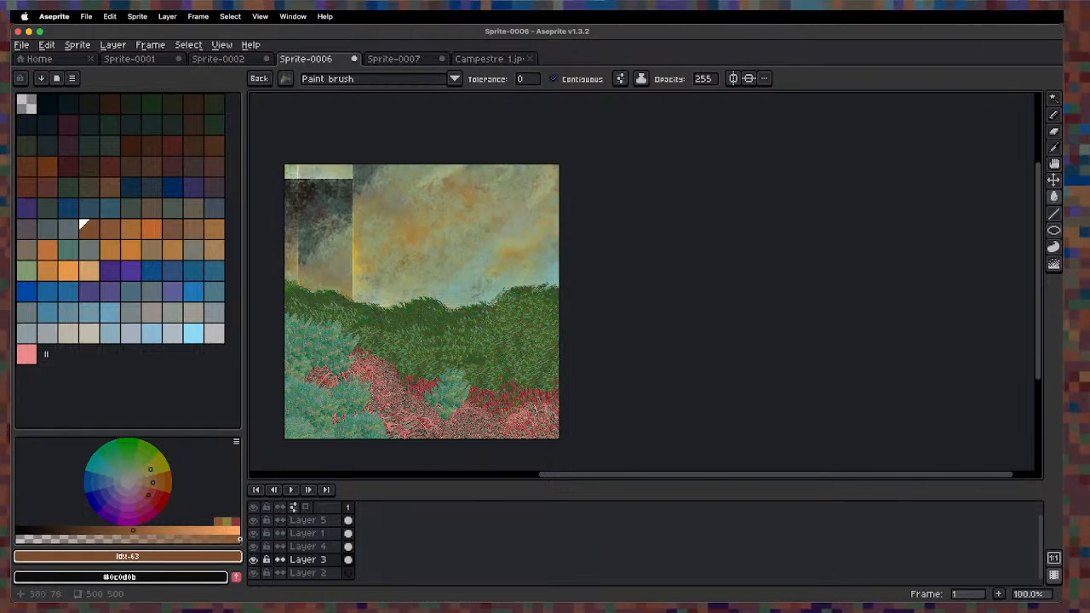
pyautogui.press('b')
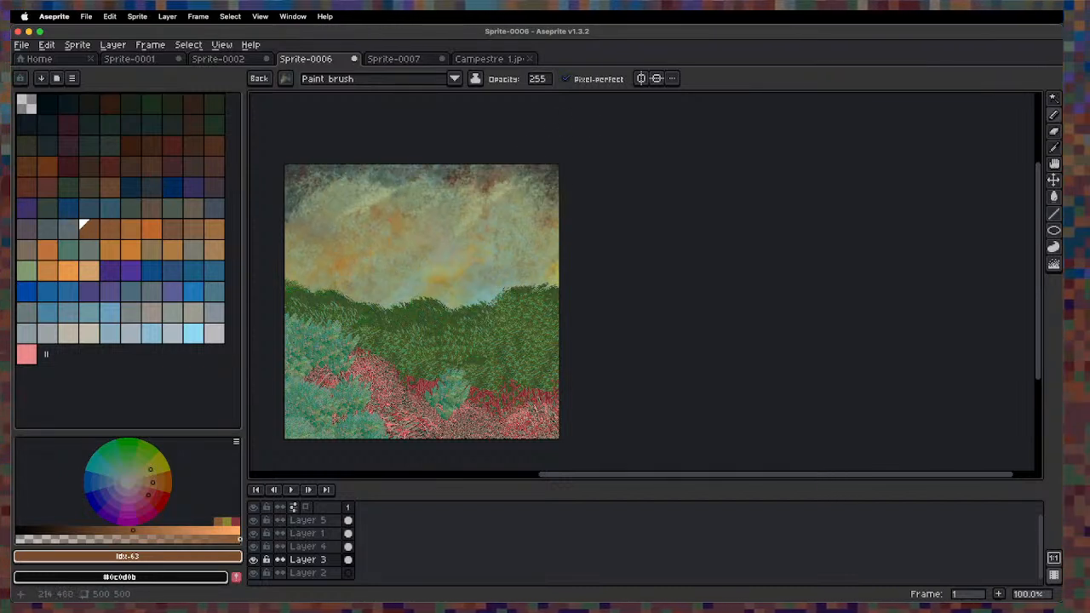
# Try flattening all the layers of the landscape into a single layer.
pyautogui.moveTo(328, 526); pyautogui.dragTo(317, 569)
pyautogui.rightClick(324, 552)
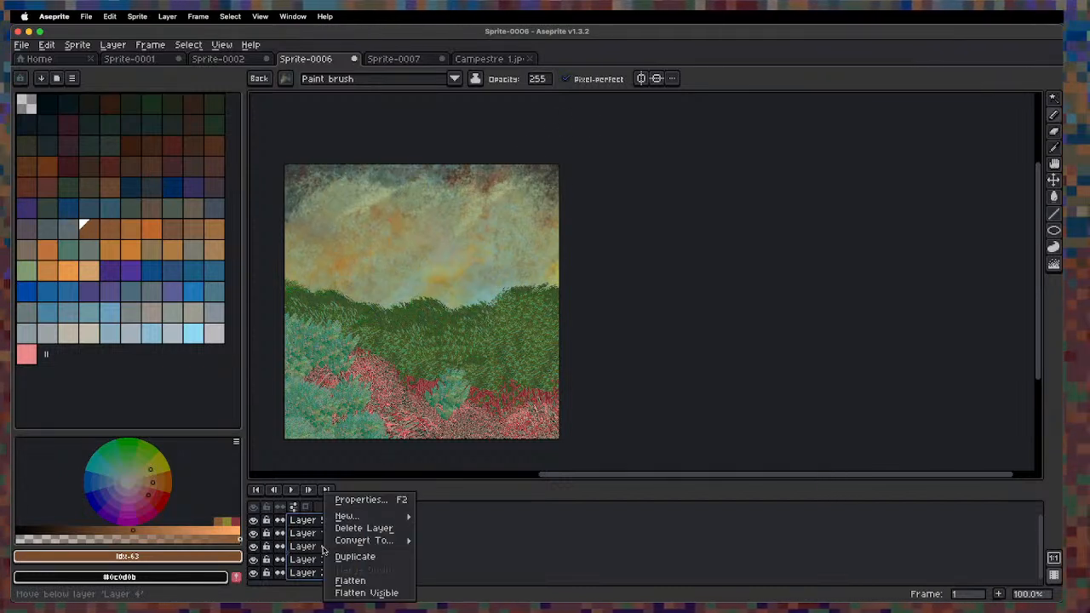
pyautogui.click(360, 582)
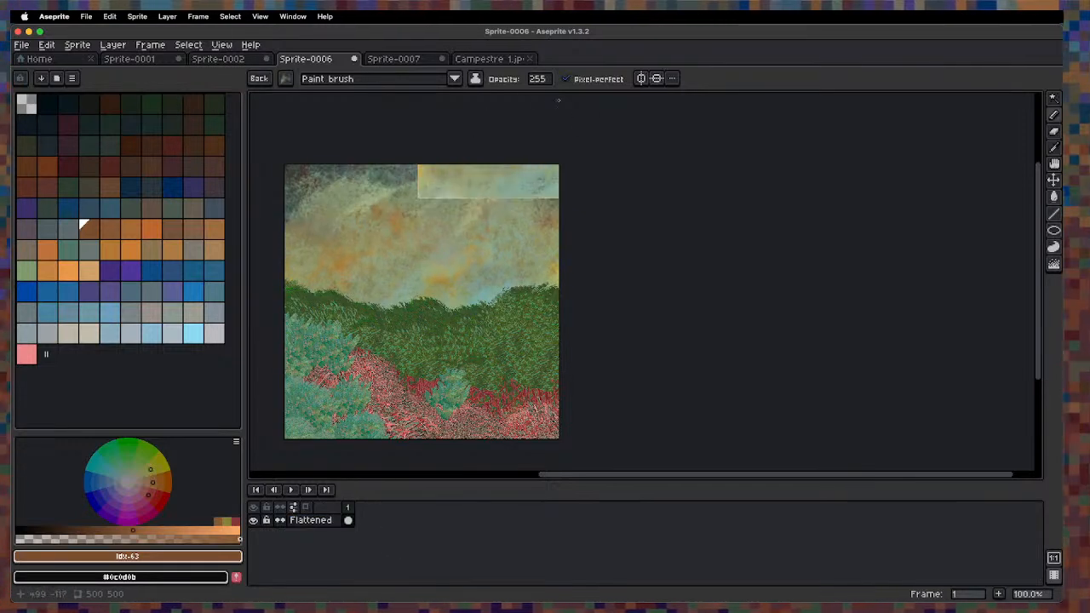
pyautogui.press('Escape')
pyautogui.scroll(1, 451, 316)
pyautogui.scroll(-1, 461, 305)
pyautogui.scroll(1, 460, 304)
pyautogui.scroll(-1, 460, 301)
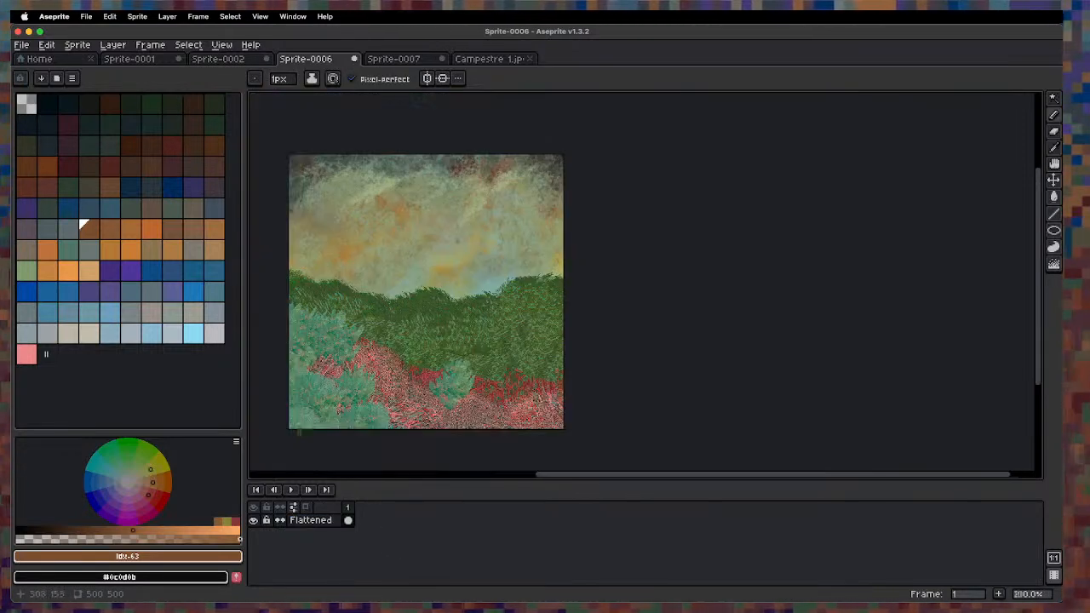
pyautogui.hotkey('ctrl', 'z')
# Select Layer 3 and hide and reshow it to check that it holds the sky.
pyautogui.click(341, 559)
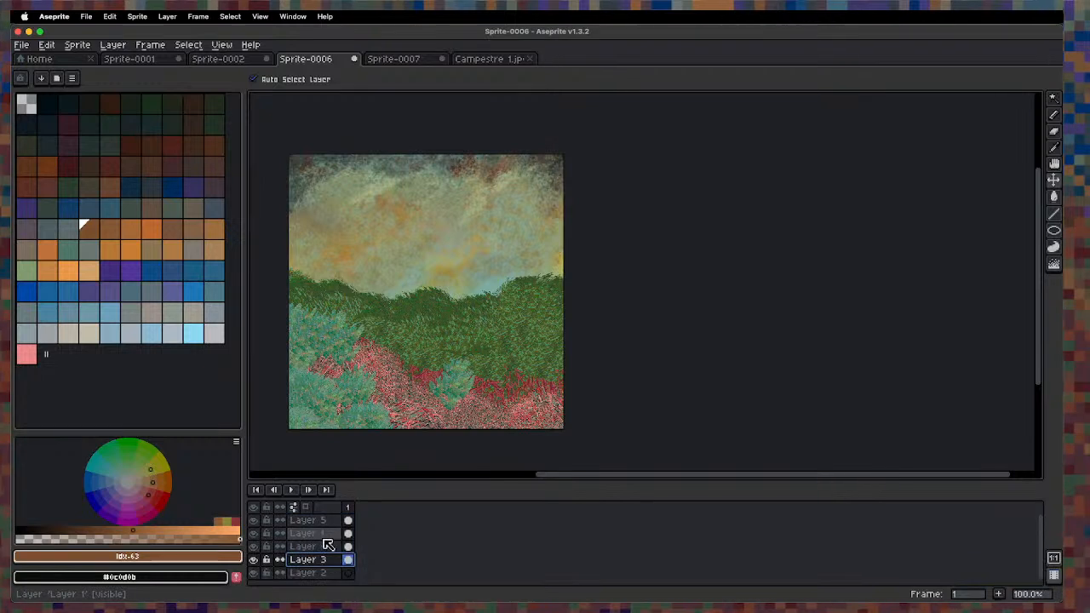
pyautogui.click(258, 560)
pyautogui.press('b')
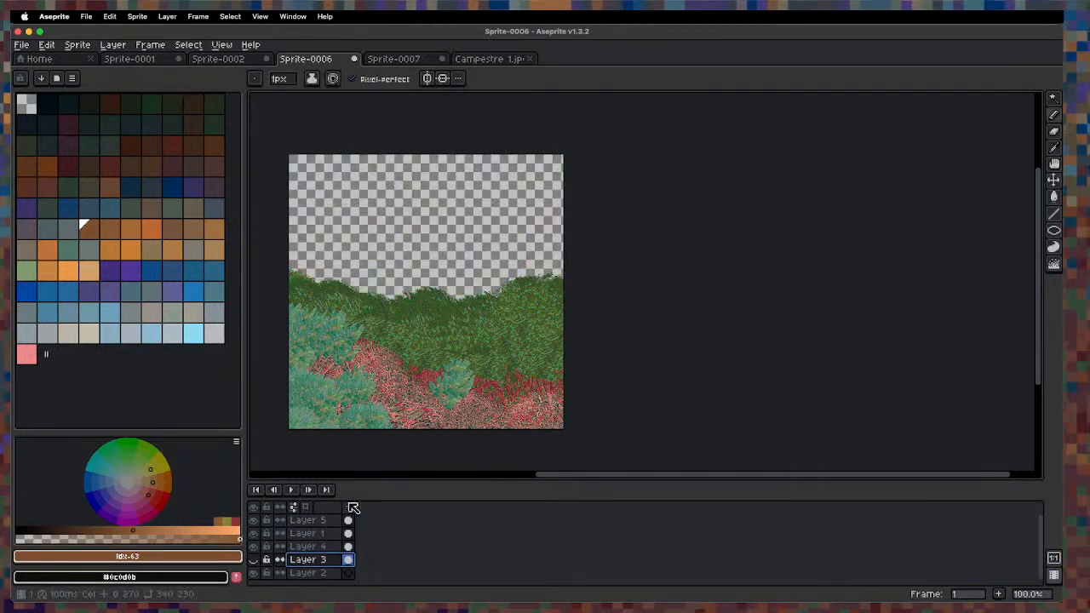
pyautogui.click(258, 560)
# Try the sharpen-3x3 convolution matrix on the landscape.
pyautogui.press('F9')
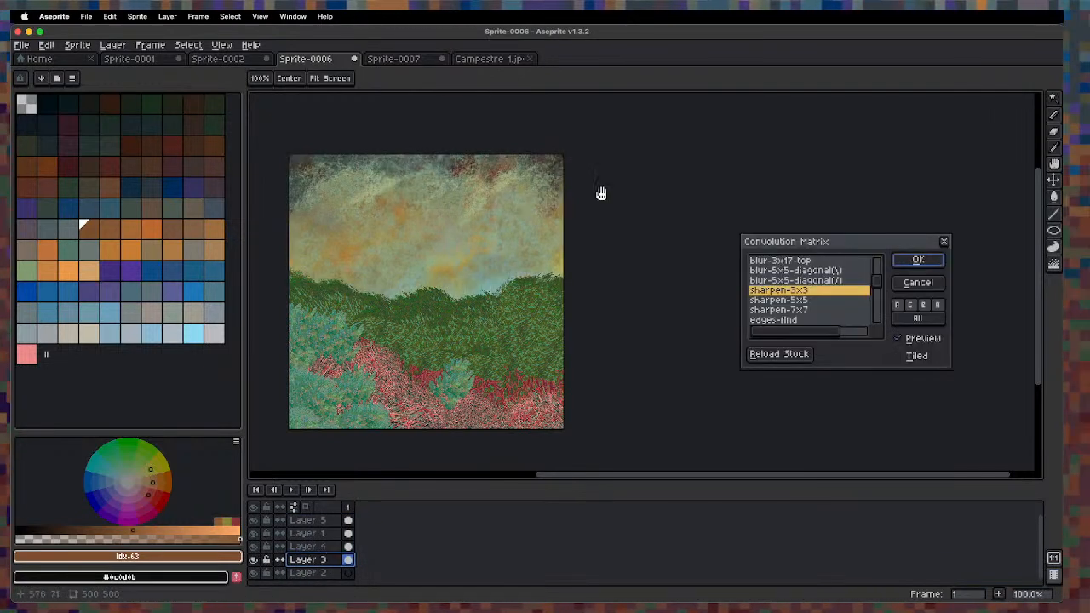
pyautogui.click(918, 263)
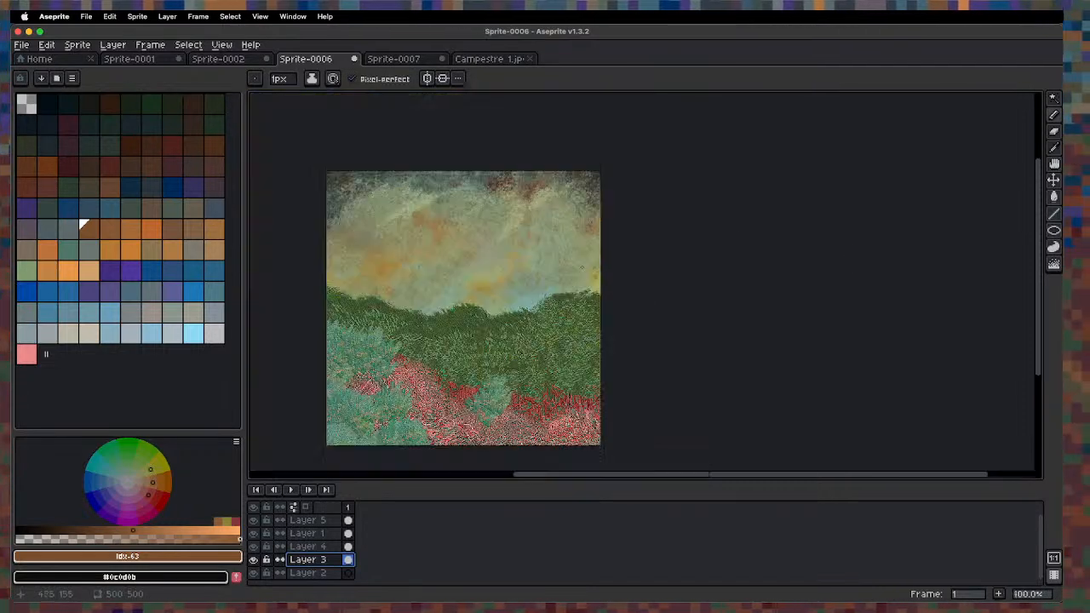
pyautogui.scroll(1, 502, 324)
pyautogui.press('super+z')
# Apply the sharpen-3x3 convolution matrix to the landscape and inspect the foliage and sky textures up close.
pyautogui.press('F9')
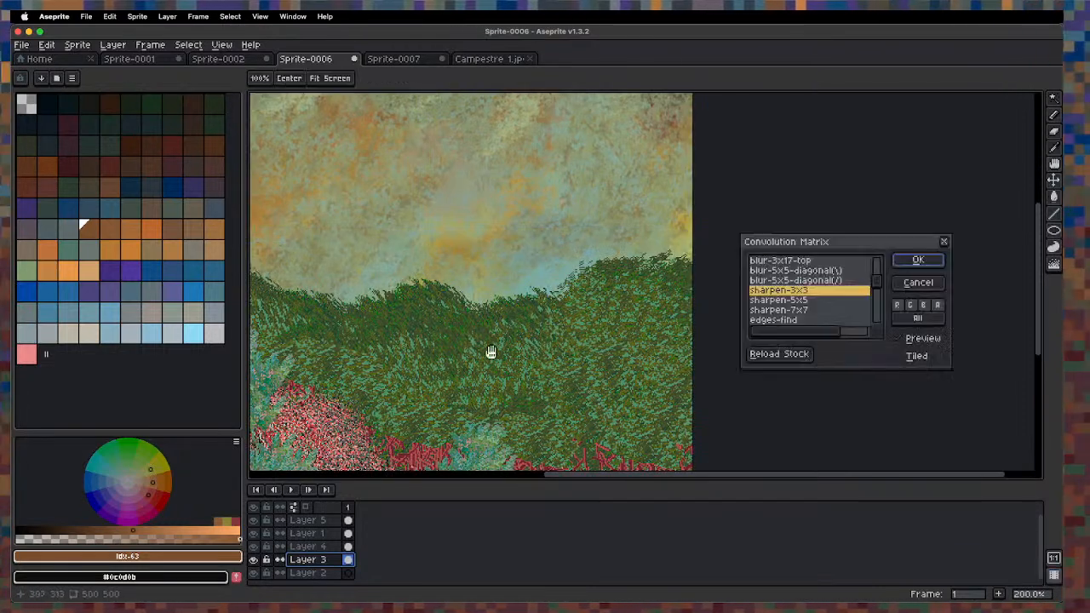
pyautogui.click(918, 261)
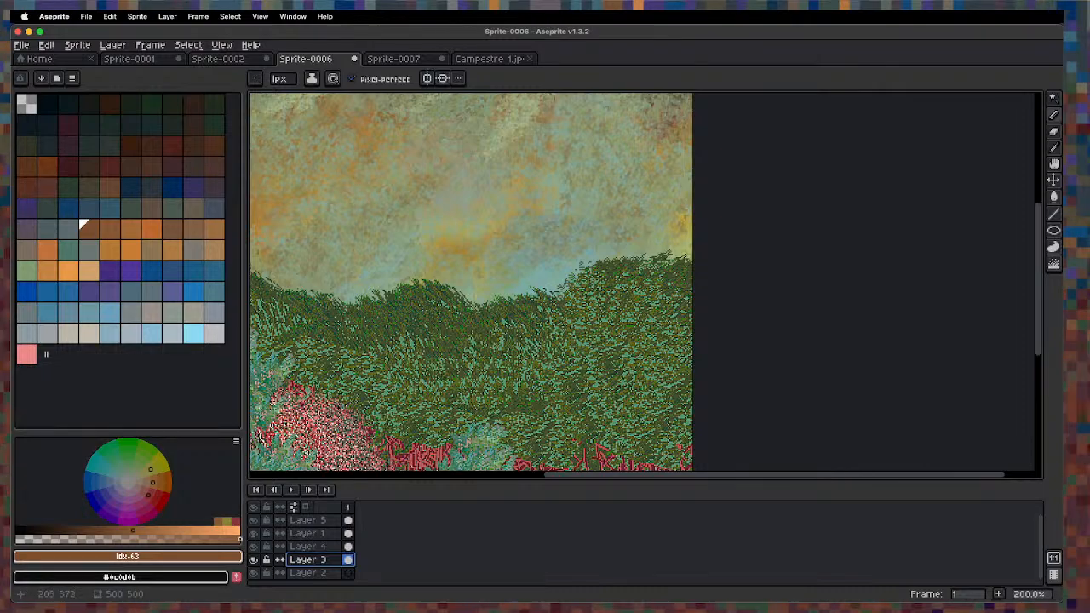
pyautogui.scroll(-1, 259, 435)
pyautogui.scroll(1, 259, 434)
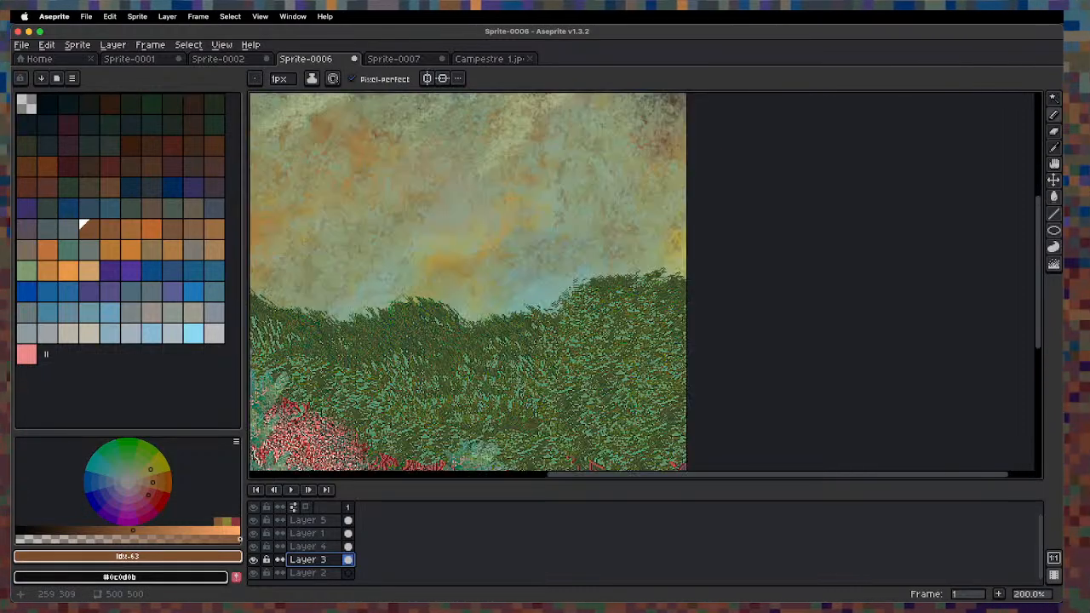
pyautogui.moveTo(414, 407)
pyautogui.mouseDown()
pyautogui.moveTo(590, 179)
pyautogui.moveTo(511, 287)
pyautogui.moveTo(475, 380)
pyautogui.mouseUp()
pyautogui.scroll(-1, 590, 180)
# Show only Layer 3 and sharpen it with the sharpen-3x3 convolution matrix after previewing sharpen-5x5.
pyautogui.click(253, 507)
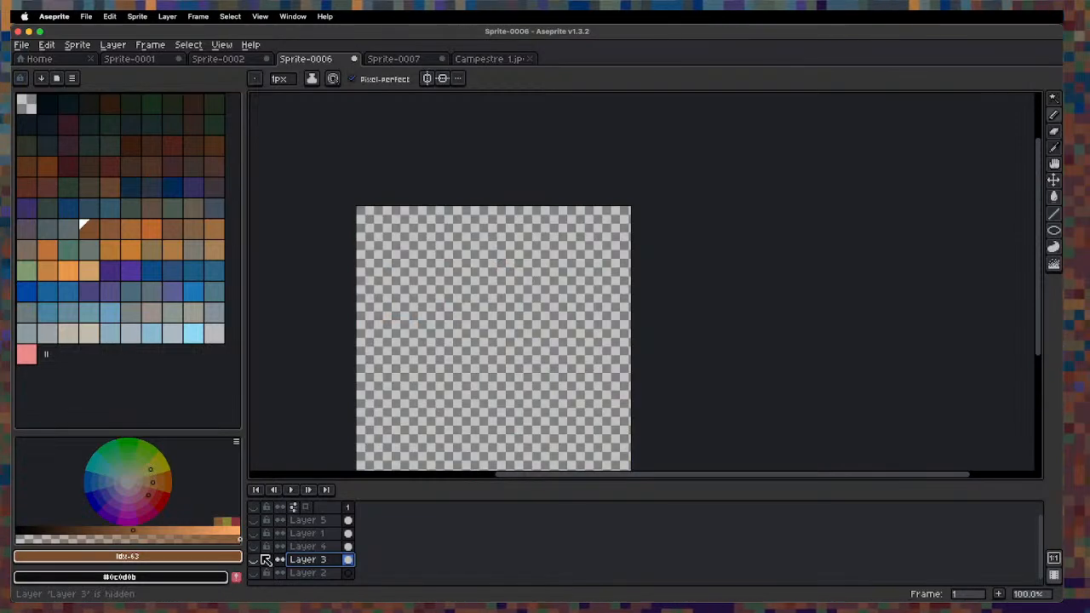
pyautogui.click(253, 560)
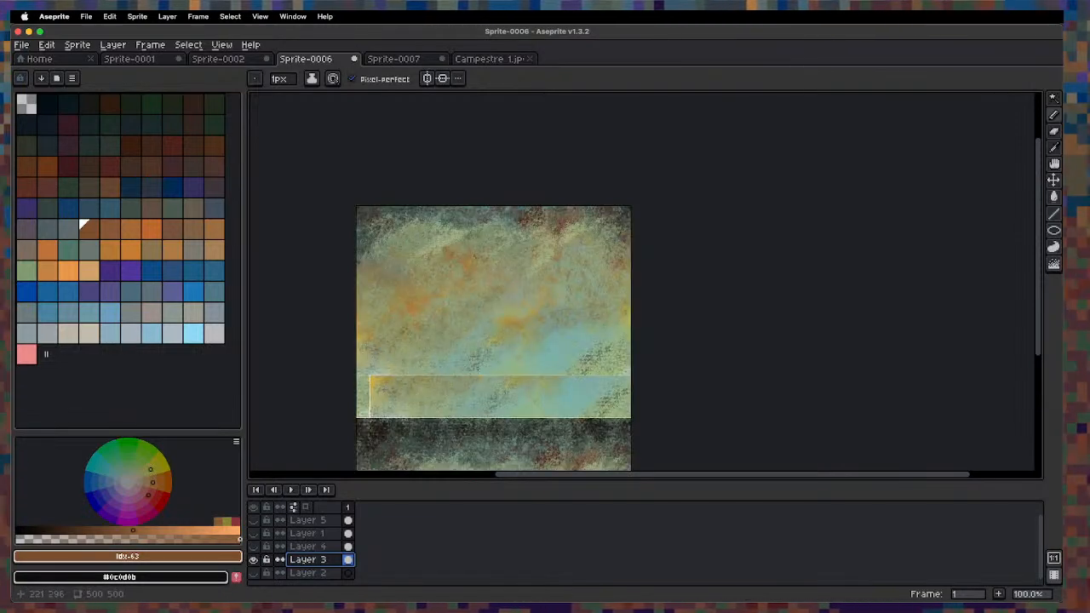
pyautogui.press('super+f')
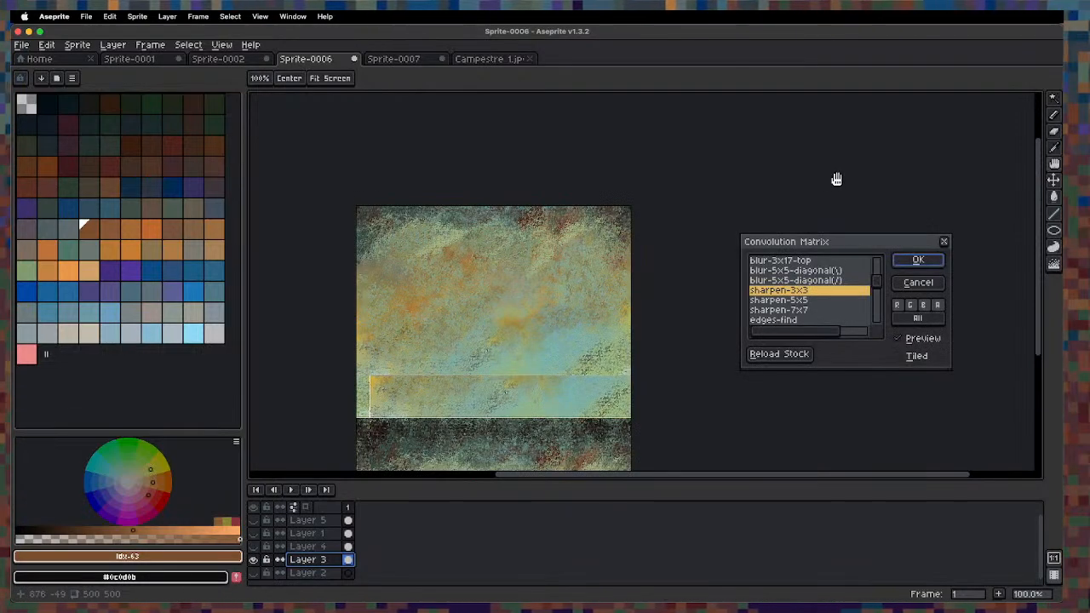
pyautogui.click(810, 301)
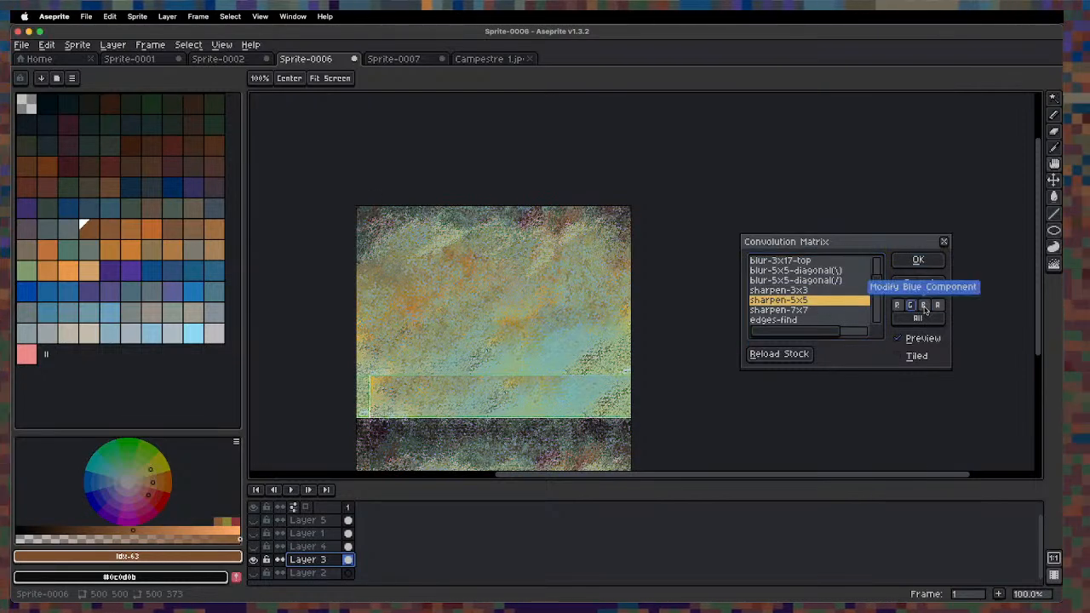
pyautogui.click(922, 305)
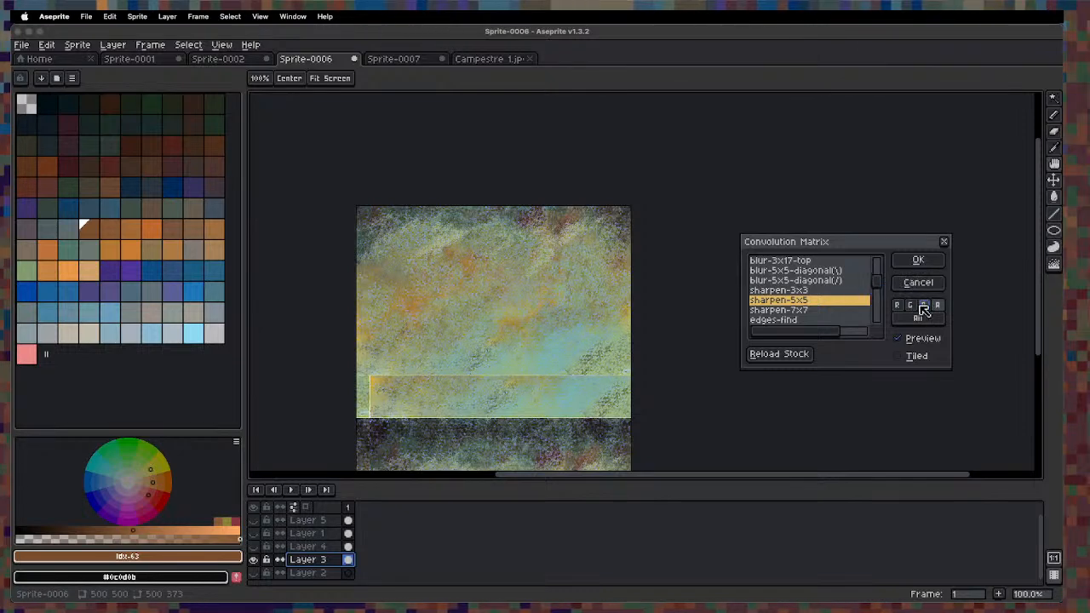
pyautogui.click(840, 292)
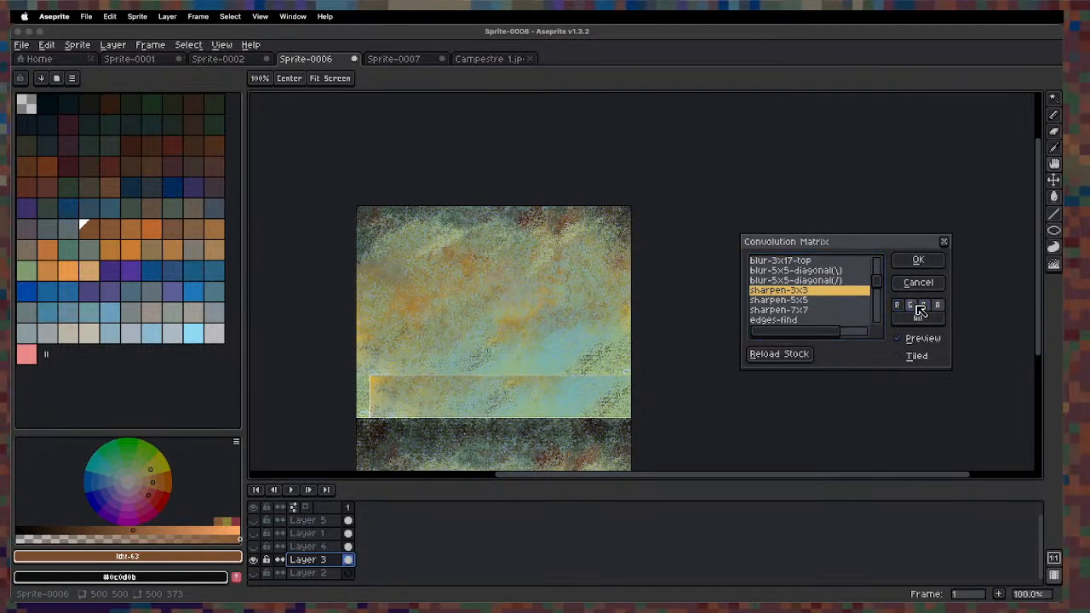
pyautogui.click(918, 260)
# Apply the sharpen-3x3 convolution matrix to the Layer 3 sky two more times.
pyautogui.scroll(3, 686, 311)
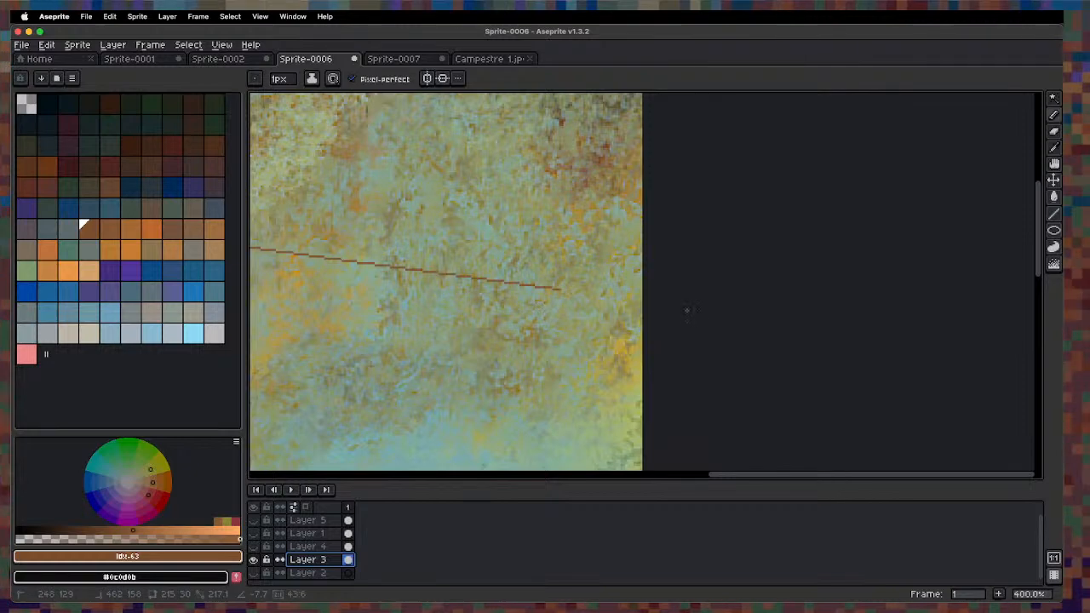
pyautogui.press('F9')
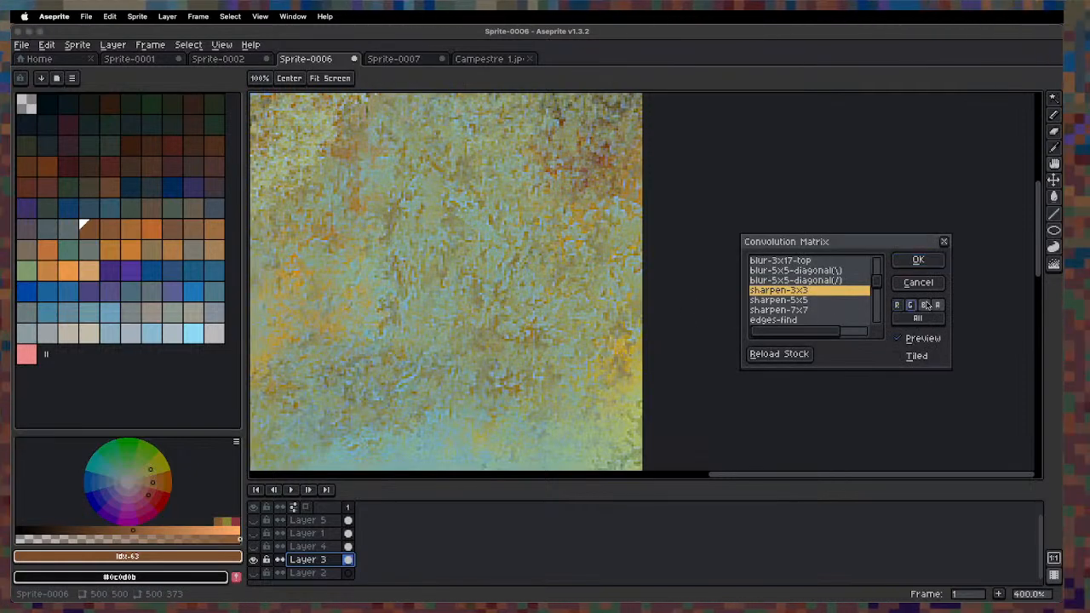
pyautogui.click(926, 264)
pyautogui.press('F9')
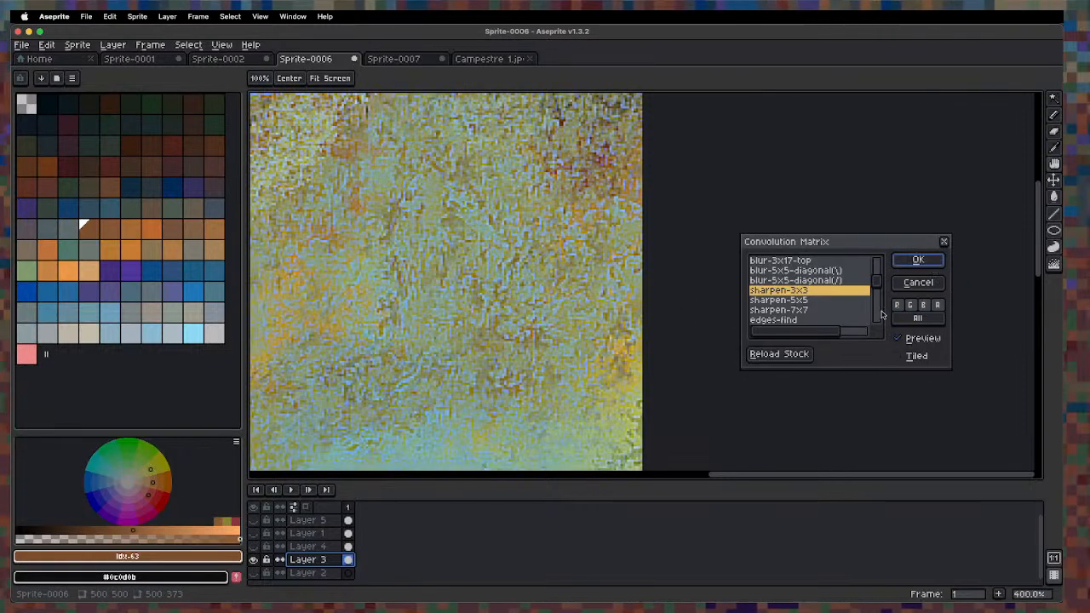
pyautogui.click(919, 261)
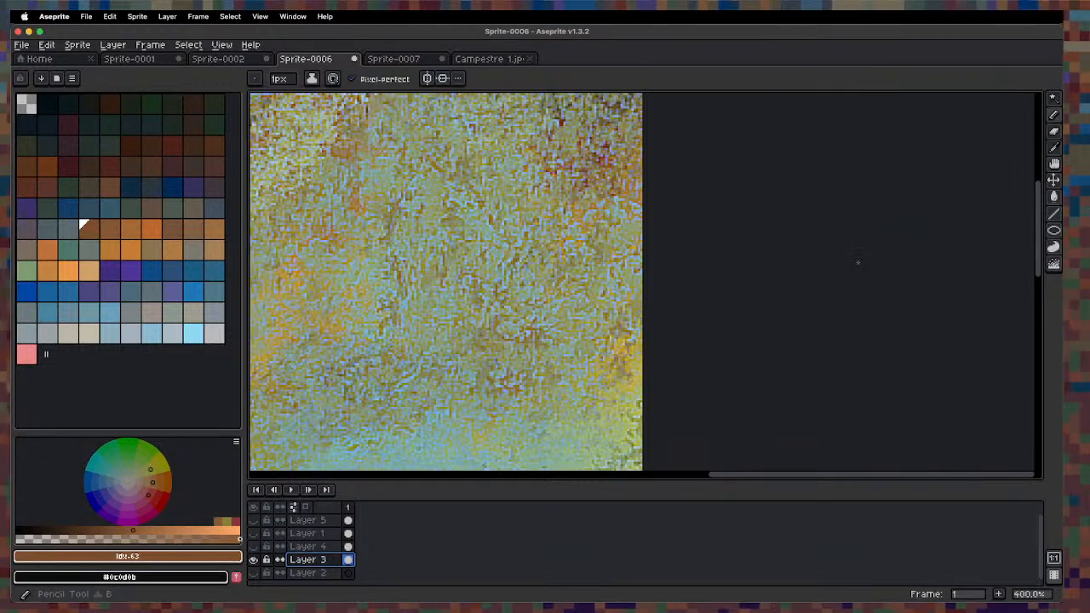
# Shift the Layer 3 sky's hue to 180 in the Hue/Saturation adjustment, comparing the color modes and keeping HSL+.
pyautogui.scroll(-3, 536, 262)
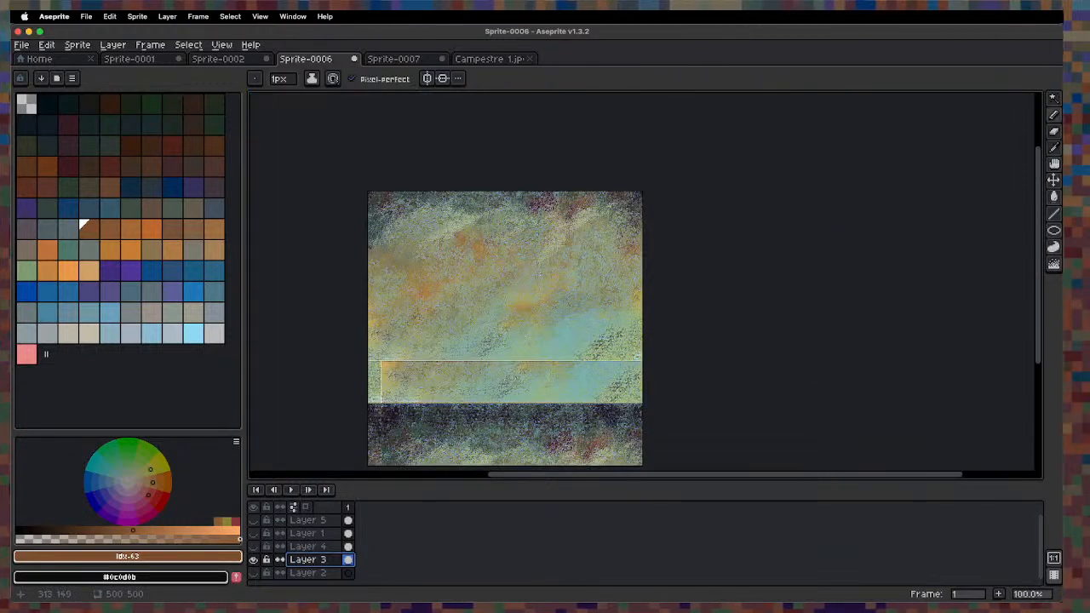
pyautogui.press('super+u')
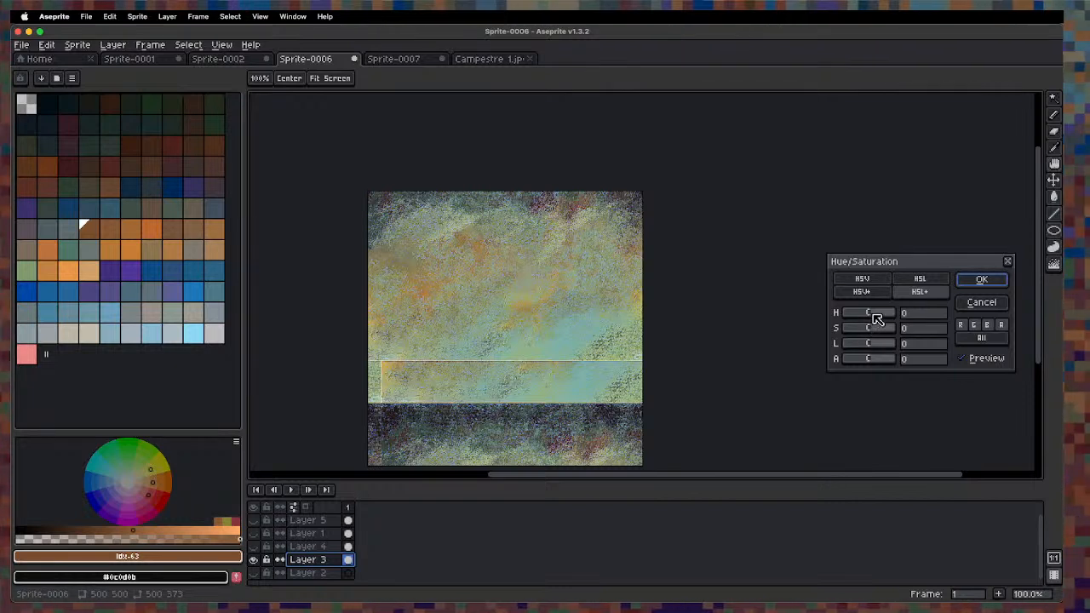
pyautogui.click(926, 316)
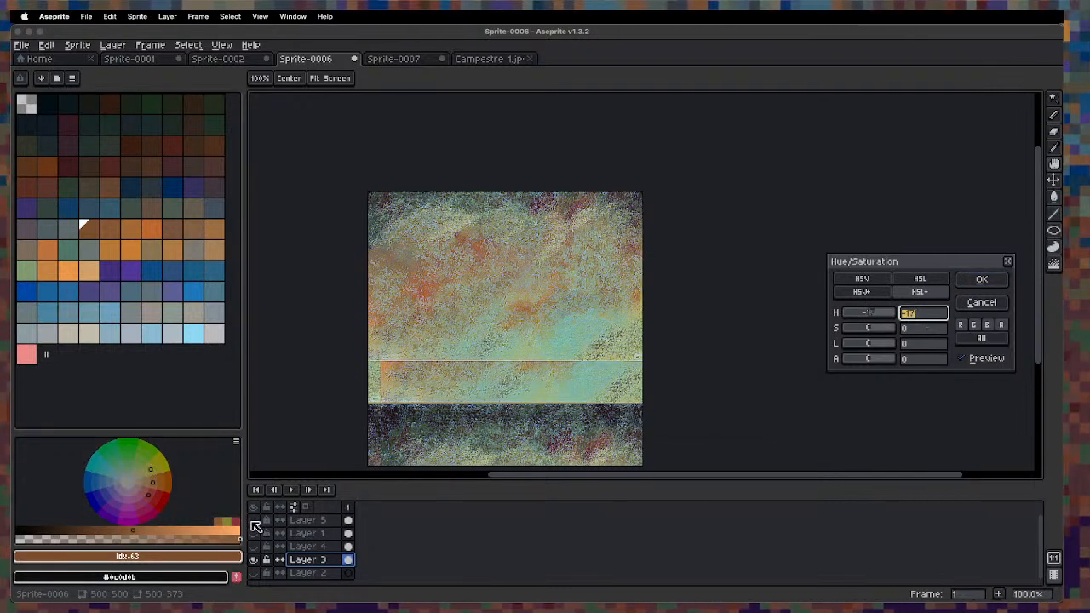
pyautogui.press('Down')
pyautogui.press('Down')
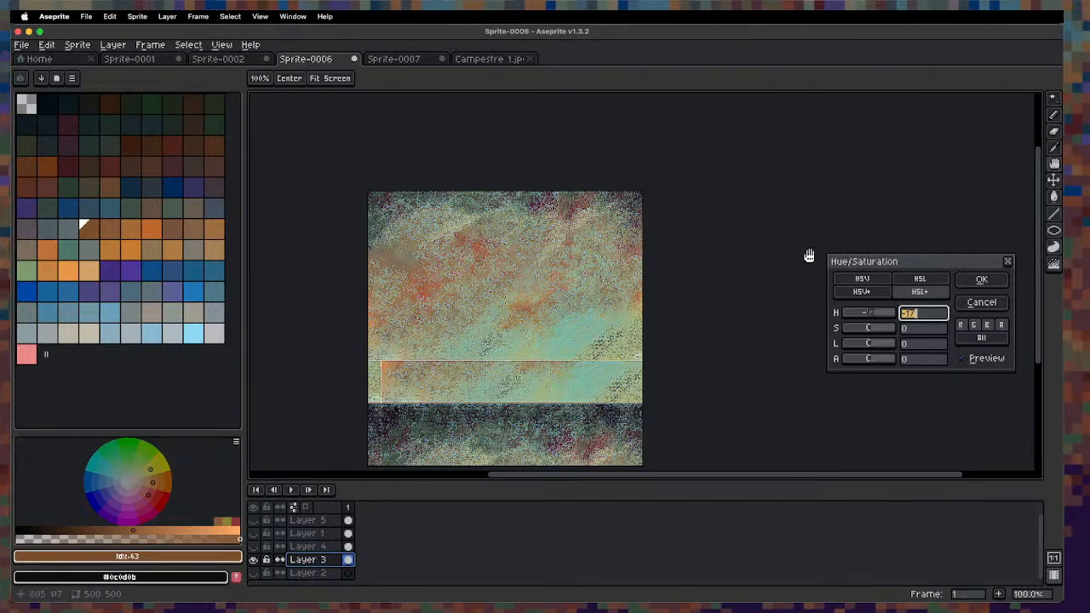
pyautogui.moveTo(869, 314); pyautogui.dragTo(903, 328)
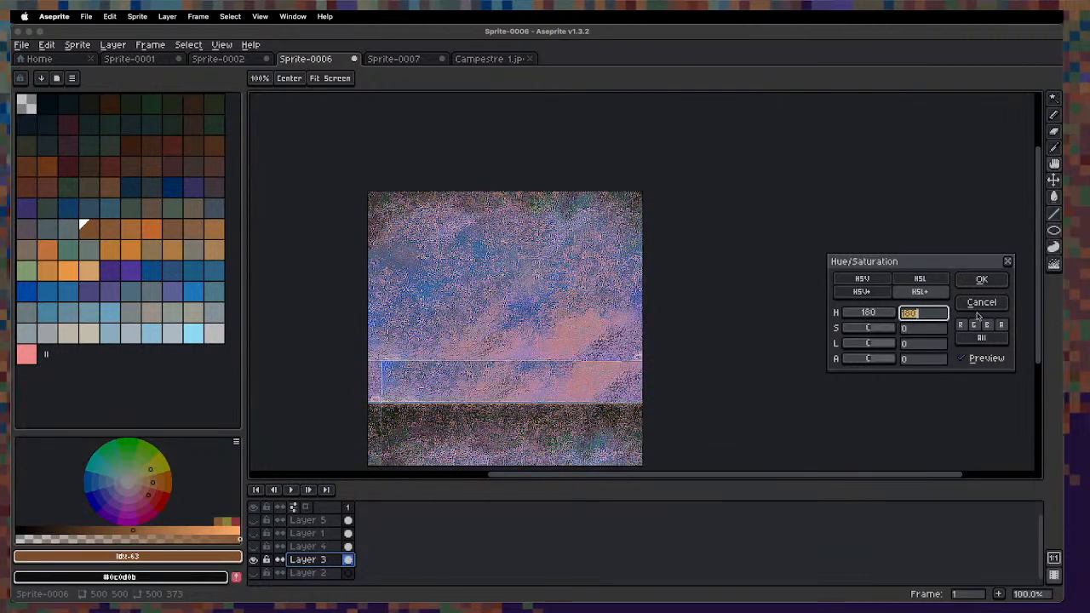
pyautogui.click(886, 292)
pyautogui.click(925, 285)
pyautogui.click(926, 293)
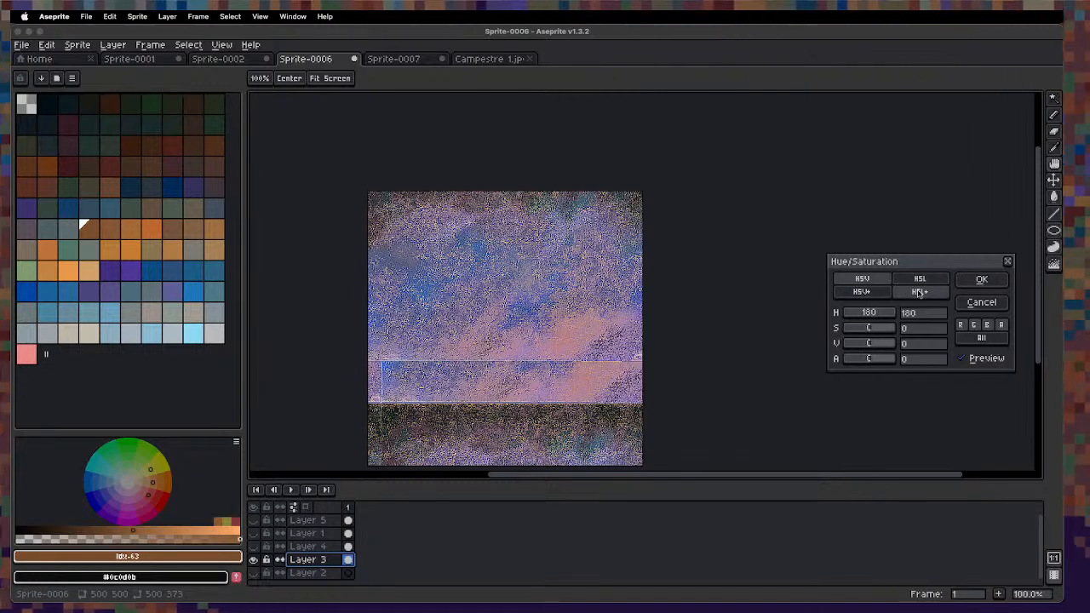
# Set the sky's saturation to 10 and lightness to -26, preview individual color channels, and apply the adjustment.
pyautogui.moveTo(861, 332)
pyautogui.mouseDown()
pyautogui.moveTo(864, 345)
pyautogui.moveTo(871, 334)
pyautogui.mouseUp()
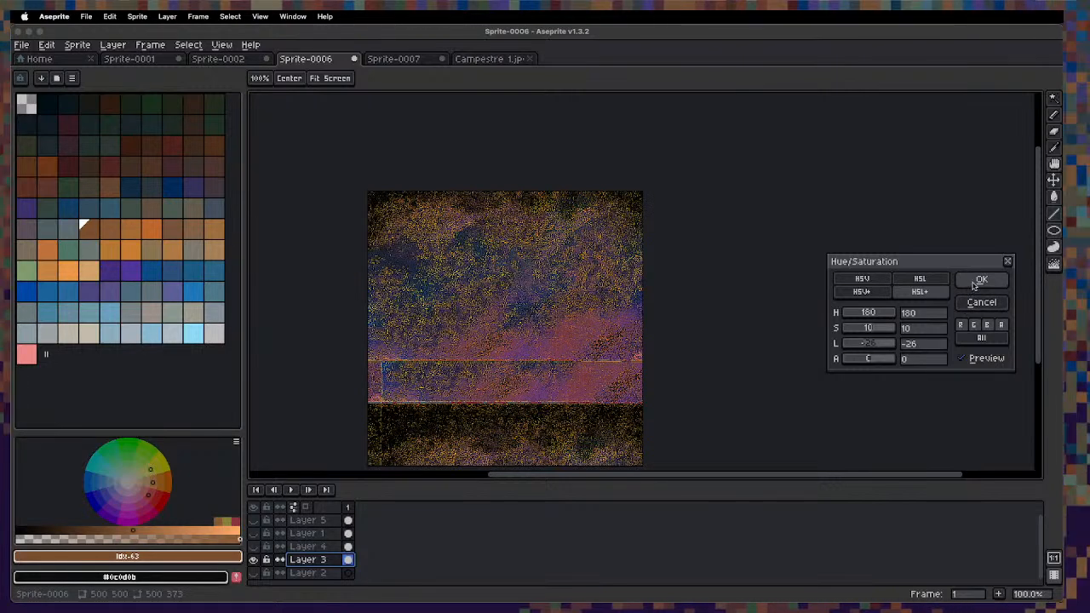
pyautogui.click(975, 326)
pyautogui.click(974, 326)
pyautogui.click(962, 327)
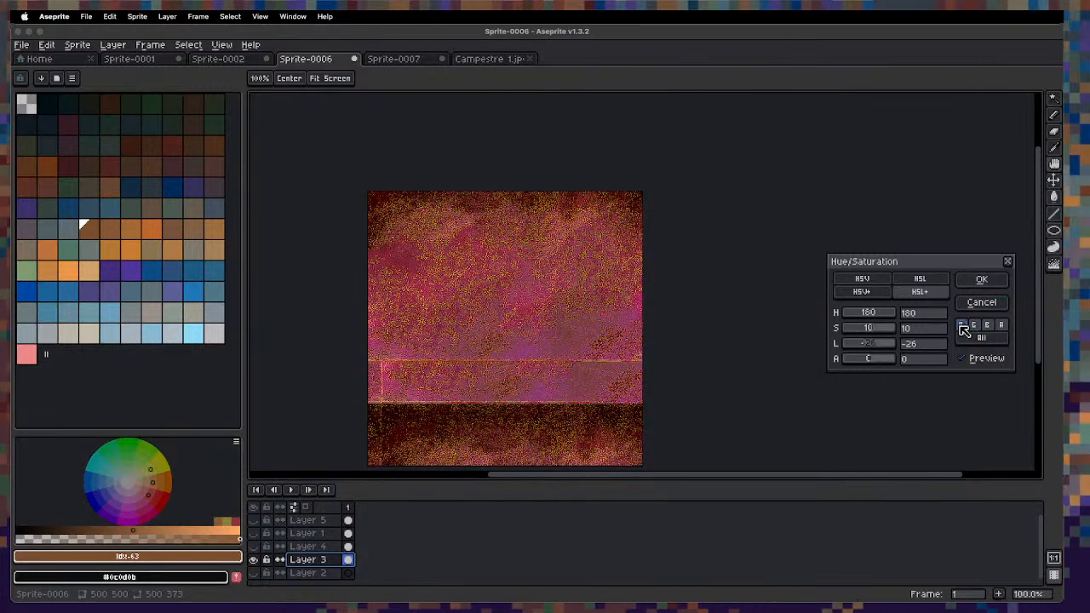
pyautogui.click(961, 327)
pyautogui.click(988, 326)
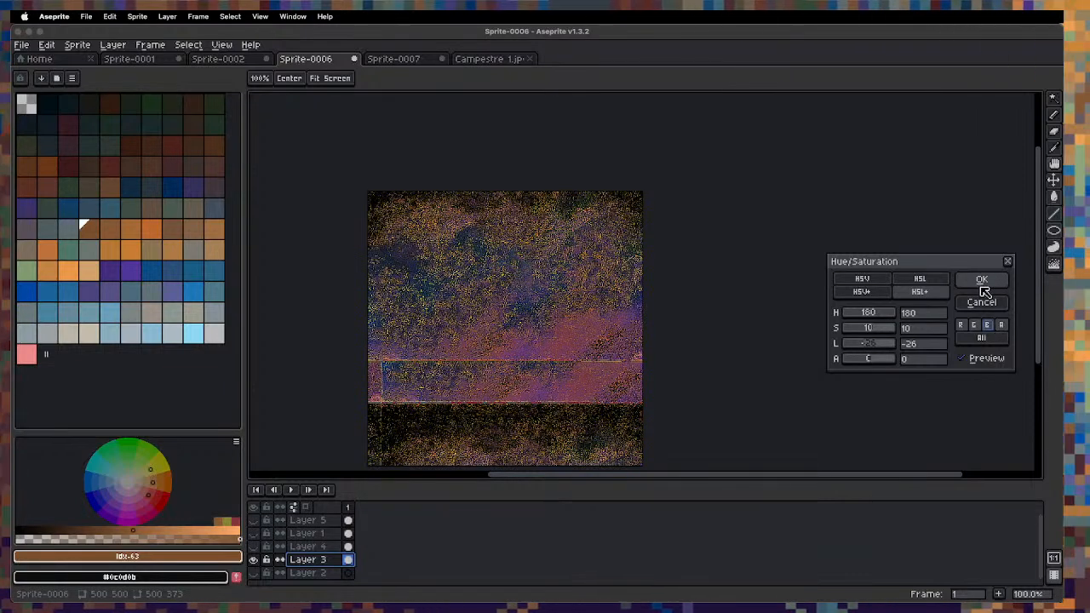
pyautogui.click(983, 282)
# Show all layers and flatten Layers 1 to 5 into a single layer, keeping their stacking order.
pyautogui.click(254, 508)
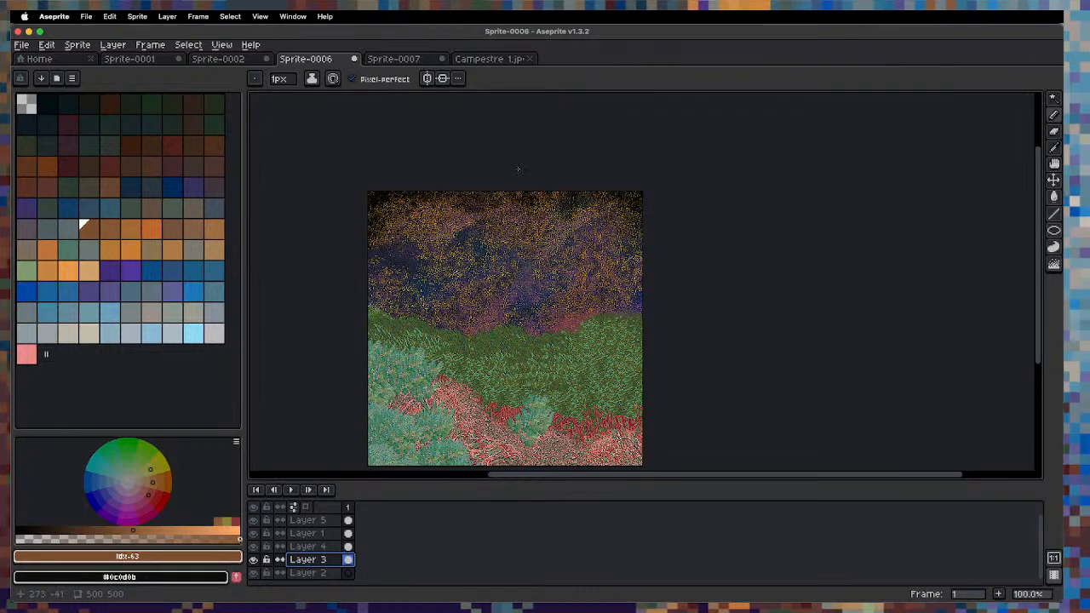
pyautogui.moveTo(333, 559); pyautogui.dragTo(329, 514)
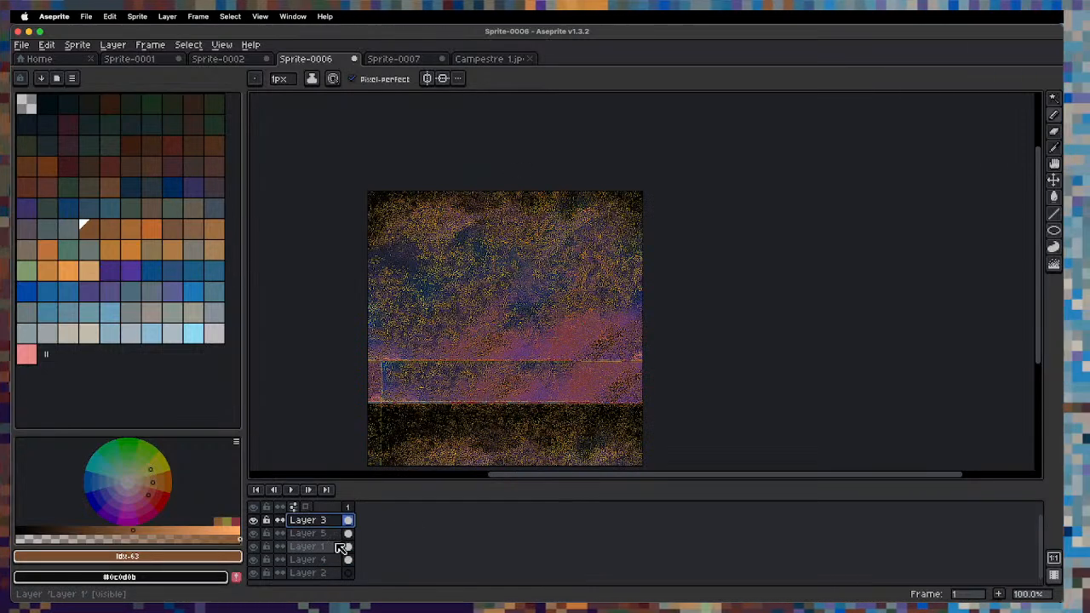
pyautogui.press('super+z')
pyautogui.moveTo(332, 573); pyautogui.dragTo(336, 514)
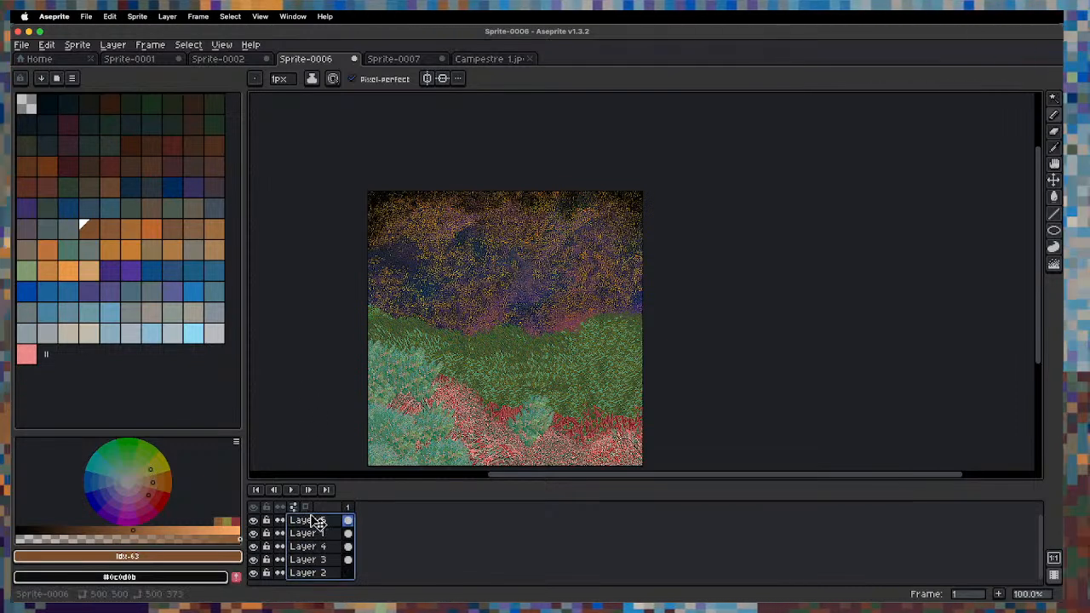
pyautogui.rightClick(324, 535)
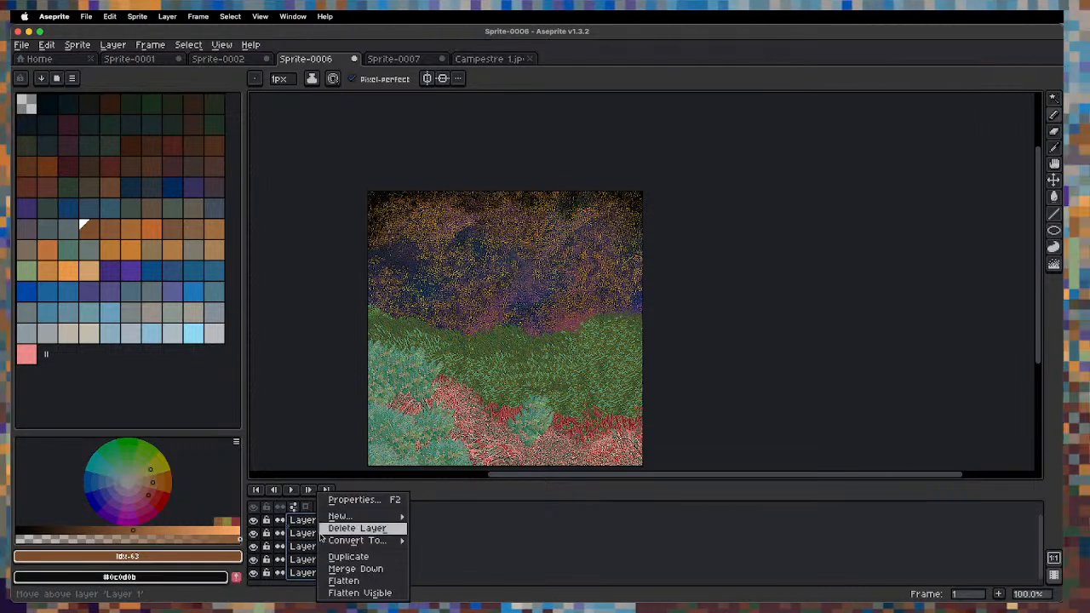
pyautogui.click(358, 579)
# Examine the flattened landscape's sky, grass and foliage textures up close and at full size.
pyautogui.scroll(1, 427, 291)
pyautogui.scroll(-1, 445, 327)
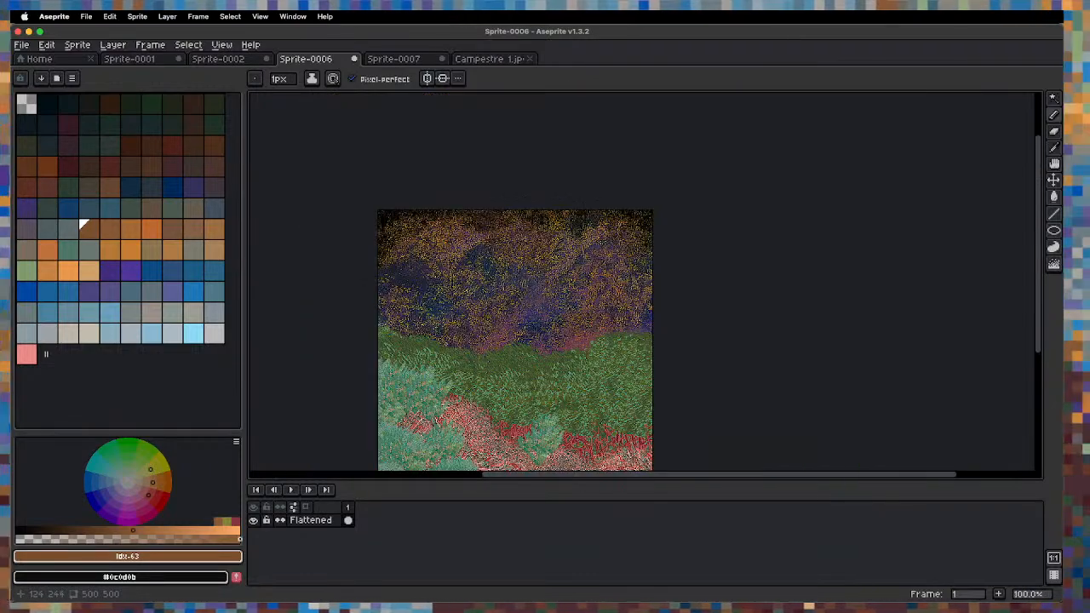
pyautogui.moveTo(485, 365); pyautogui.dragTo(451, 291)
pyautogui.scroll(1, 434, 288)
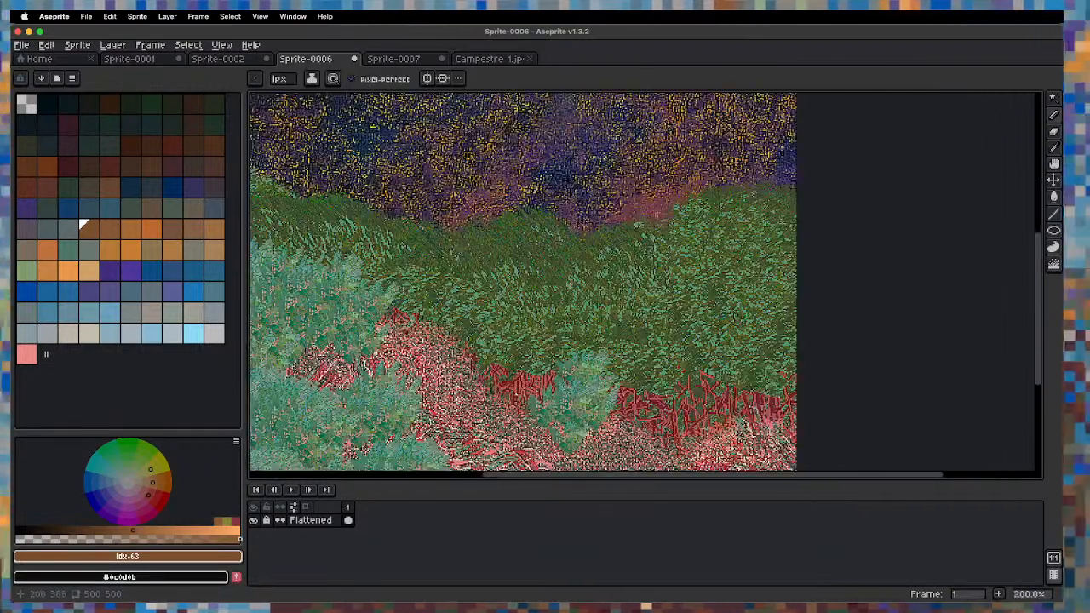
pyautogui.scroll(-1, 451, 334)
pyautogui.moveTo(452, 334); pyautogui.dragTo(449, 321)
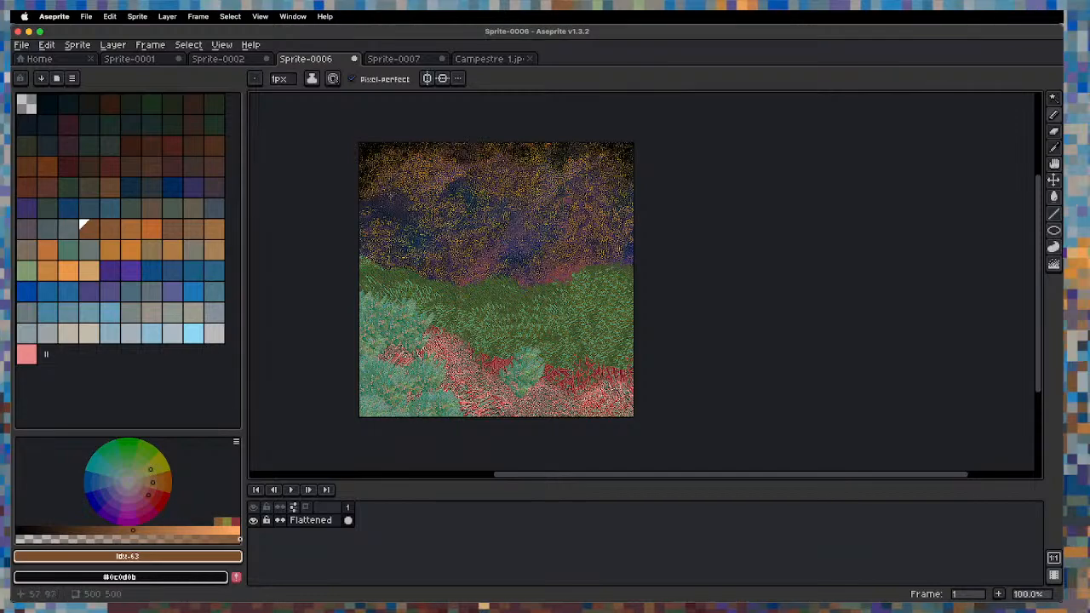
pyautogui.scroll(1, 398, 187)
pyautogui.scroll(-1, 477, 332)
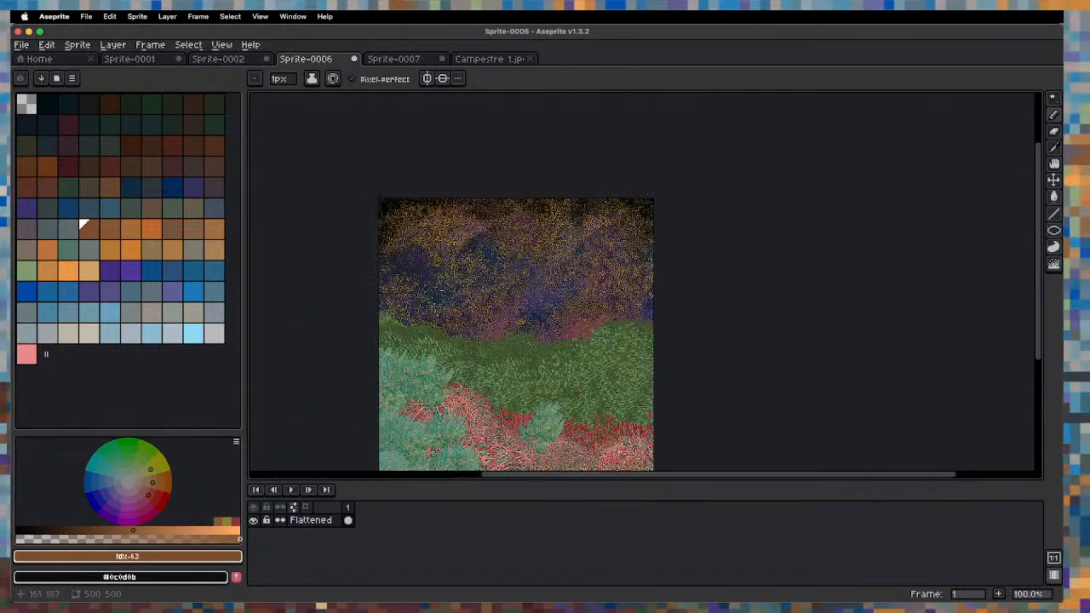
pyautogui.moveTo(477, 332); pyautogui.dragTo(440, 303)
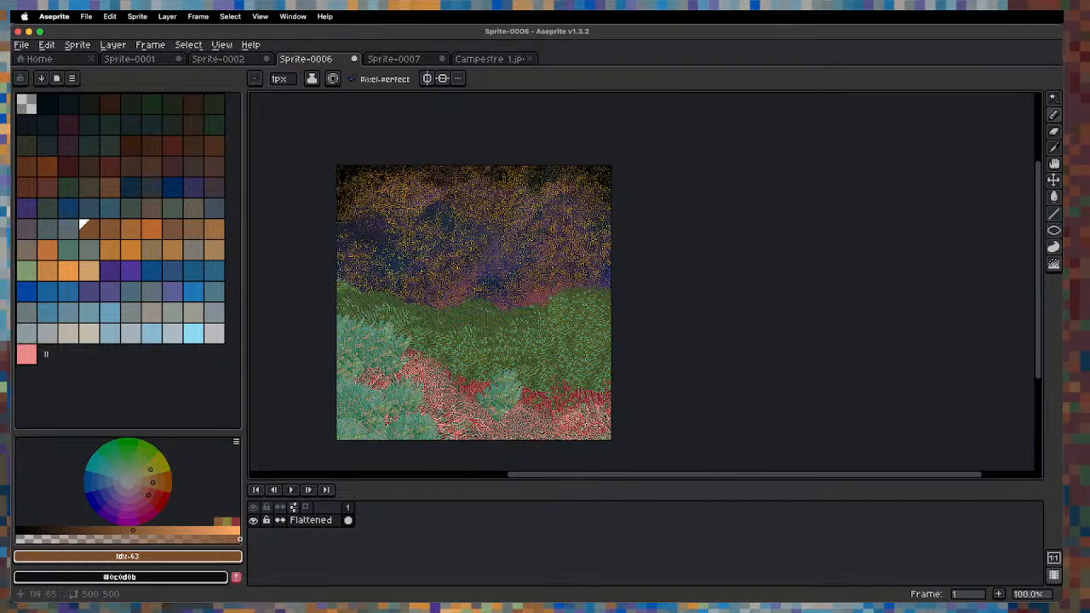
pyautogui.scroll(1, 419, 273)
pyautogui.scroll(2, 423, 343)
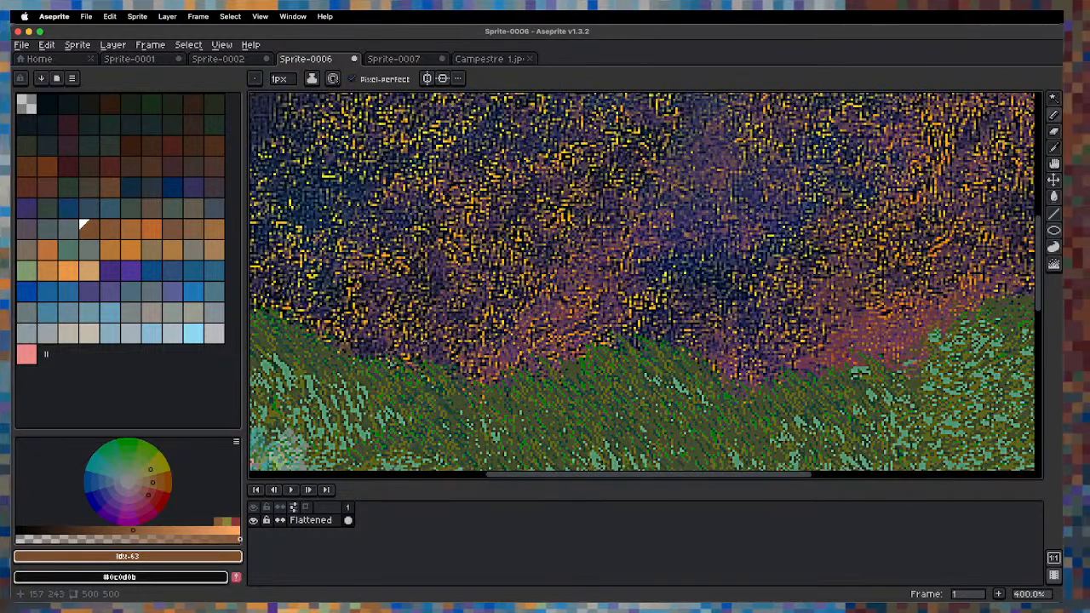
pyautogui.scroll(-3, 426, 343)
pyautogui.scroll(1, 432, 372)
pyautogui.scroll(-1, 433, 378)
pyautogui.scroll(-2, 434, 374)
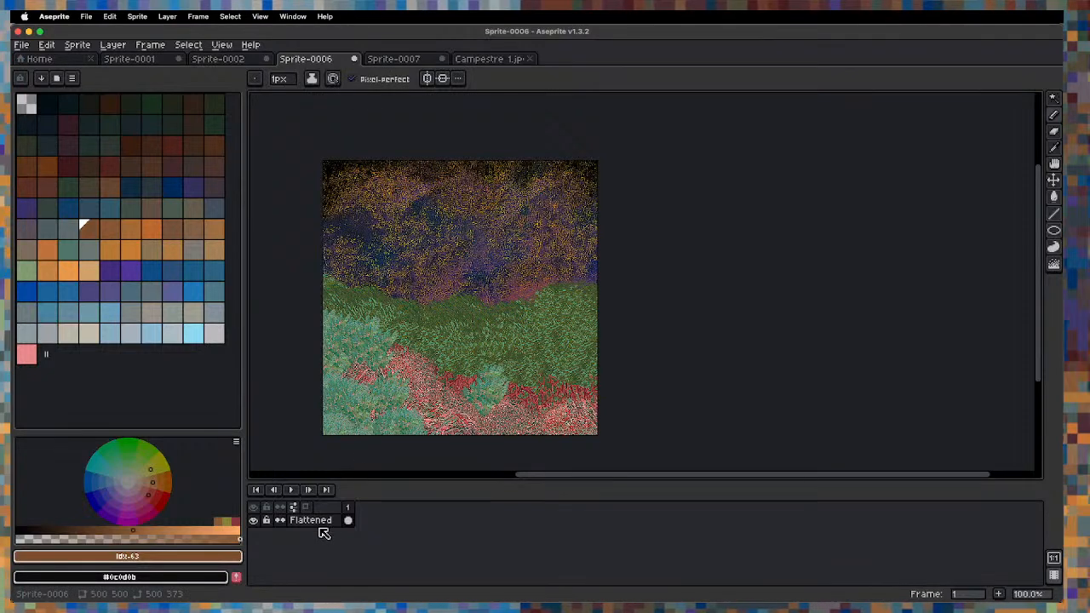
# Add a new layer and prepare the Gradient tool with dark Idx-1 as foreground and transparent Idx-0 as background.
pyautogui.hotkey('shift', 'n')
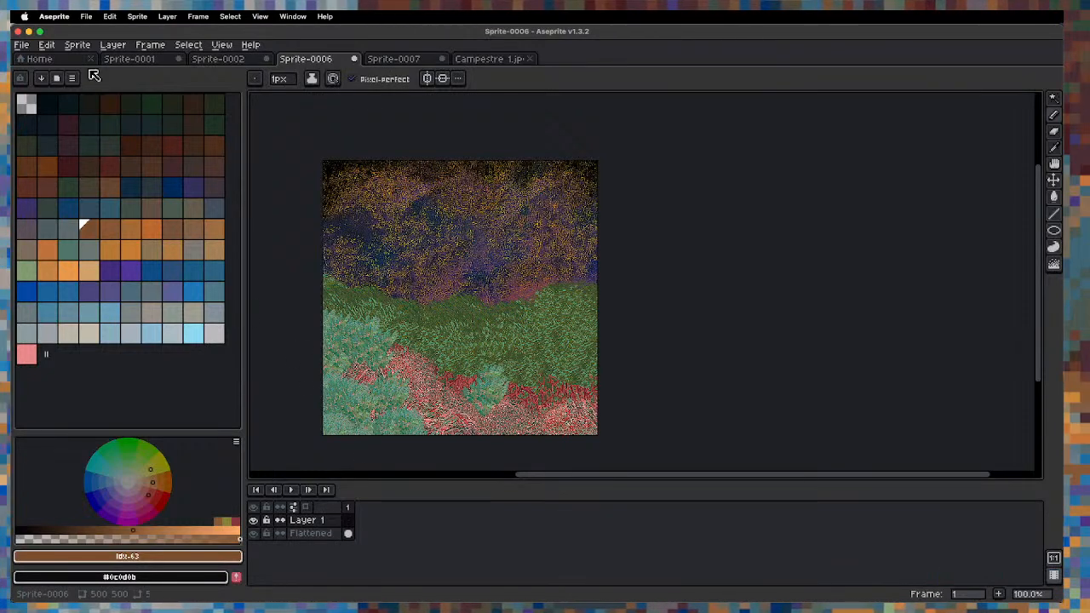
pyautogui.press('x')
pyautogui.click(26, 107)
pyautogui.press('x')
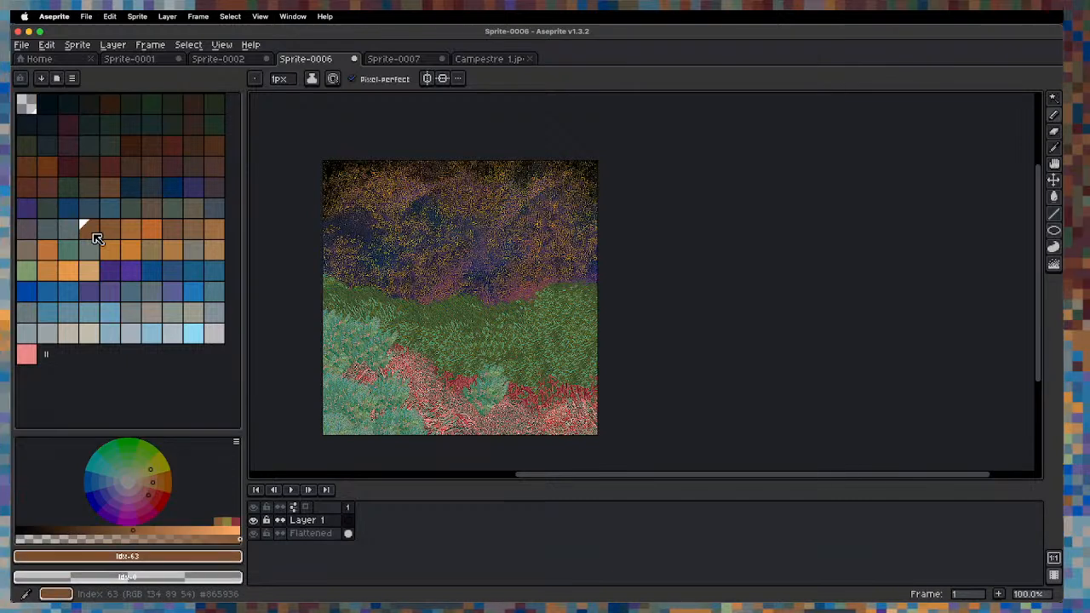
pyautogui.click(51, 109)
pyautogui.hotkey('shift', 'g')
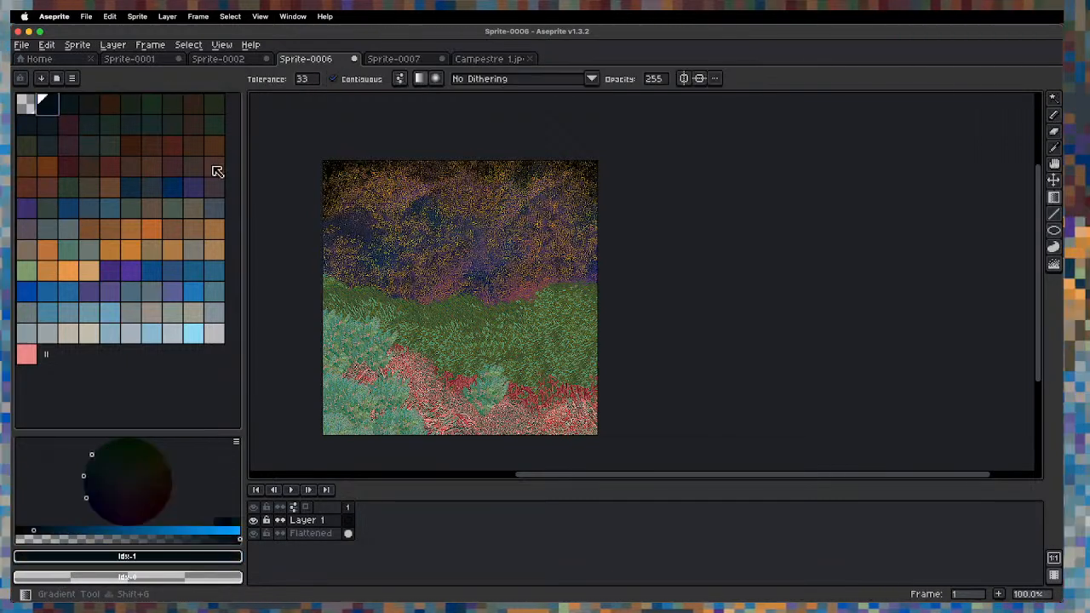
# Lasso a freehand shadow area over the right-hand hillside, from the ridge down to the lower edge.
pyautogui.press('q')
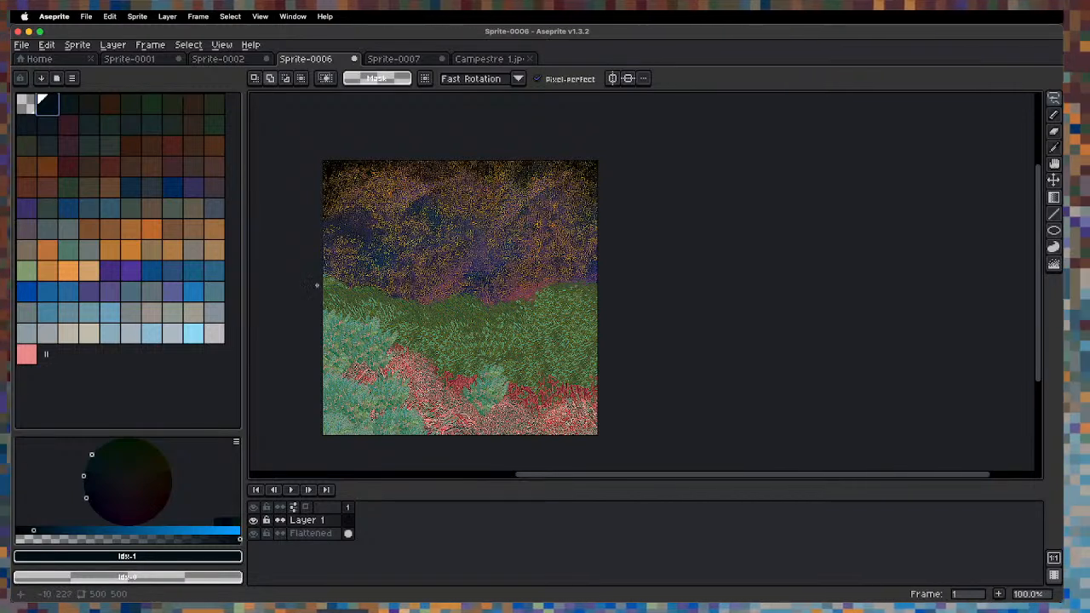
pyautogui.moveTo(378, 343); pyautogui.dragTo(387, 338)
pyautogui.press('super+d')
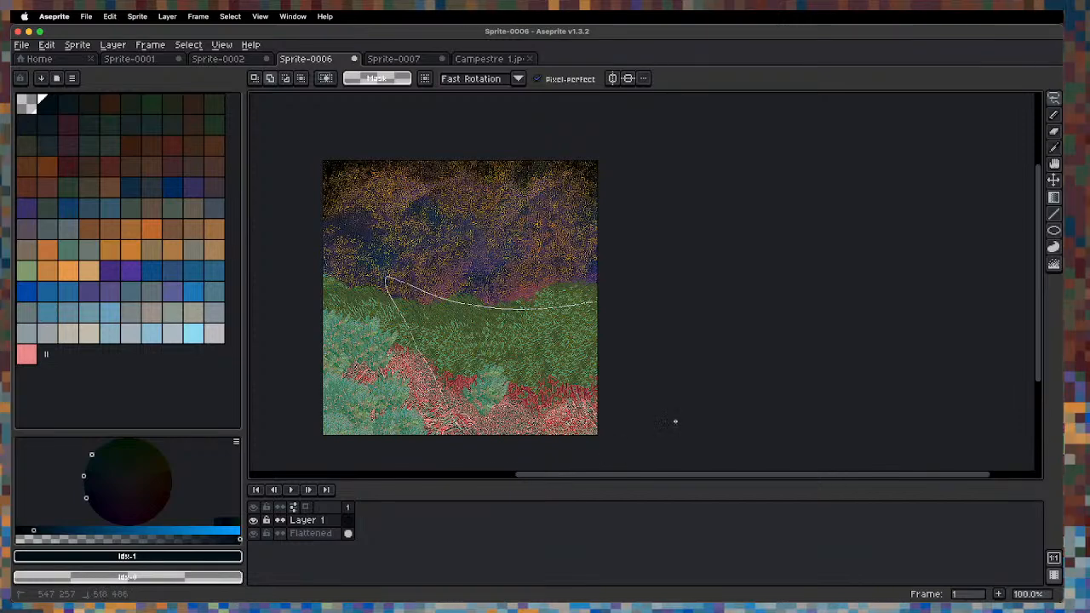
pyautogui.moveTo(676, 421); pyautogui.dragTo(620, 373)
# Try an undithered dark-to-transparent gradient inside the hillside selection and undo it.
pyautogui.hotkey('shift', 'g')
pyautogui.moveTo(413, 303); pyautogui.dragTo(519, 379)
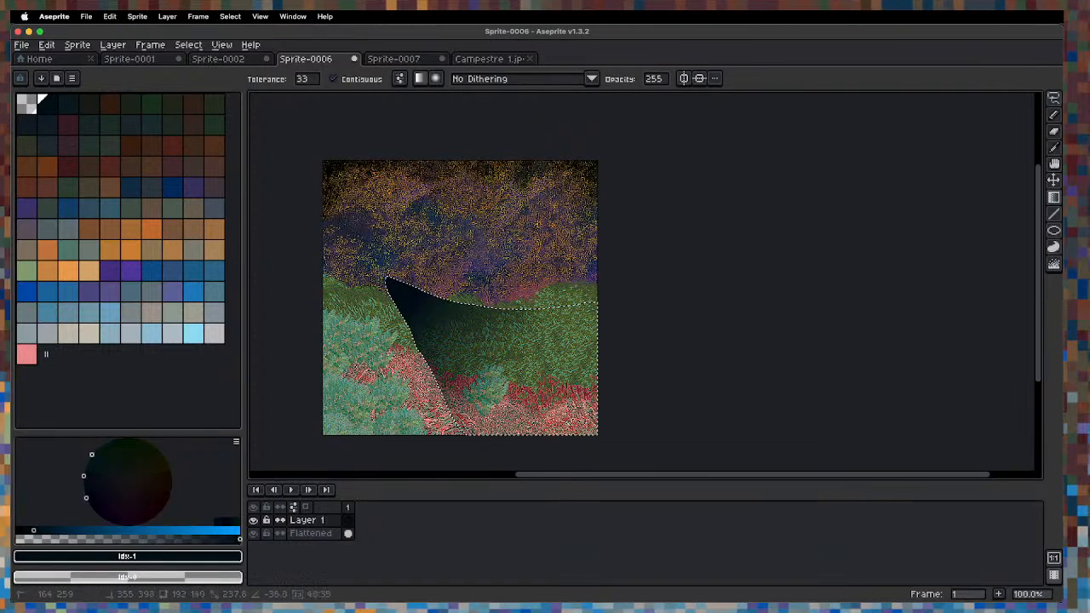
pyautogui.press('super+z')
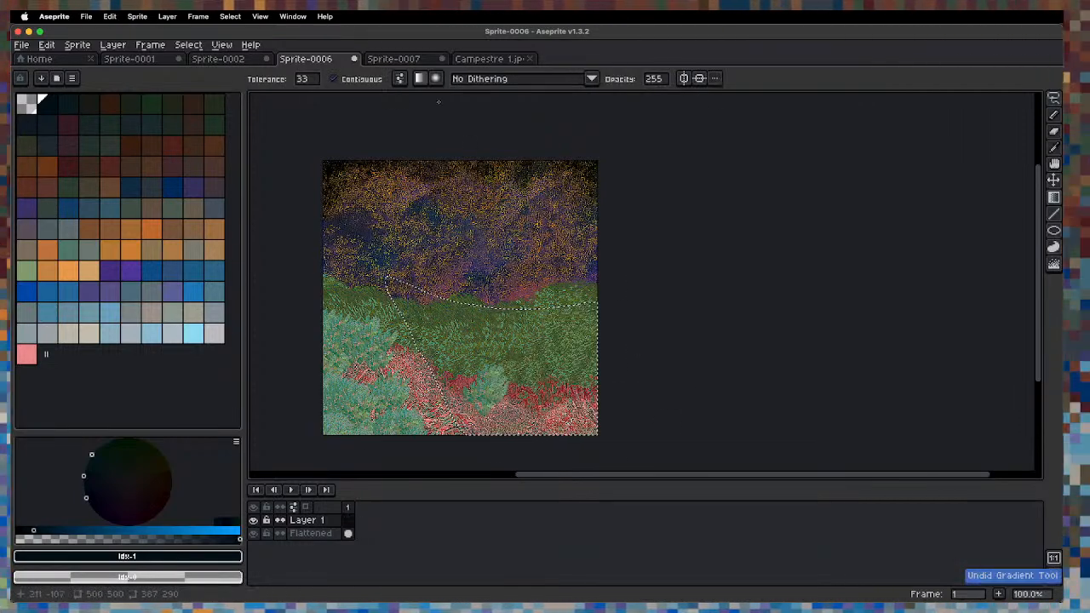
# Shade the hillside selection with a dark-to-transparent gradient using Bayer Matrix 8x8 dithering and an opacity of 81.
pyautogui.click(511, 78)
pyautogui.click(495, 129)
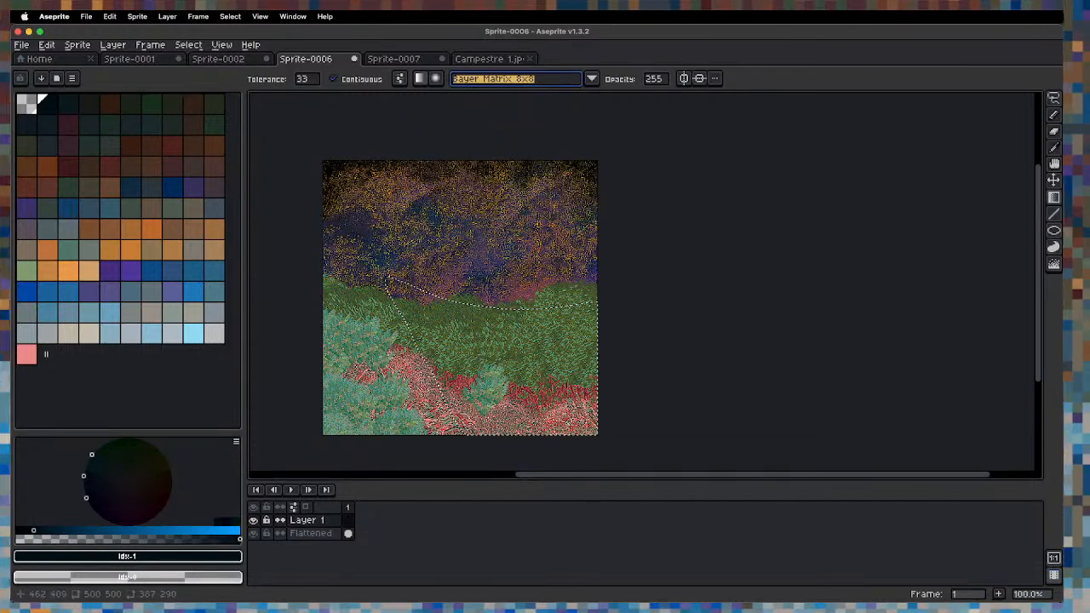
pyautogui.moveTo(414, 304); pyautogui.dragTo(536, 202)
pyautogui.press('super+z')
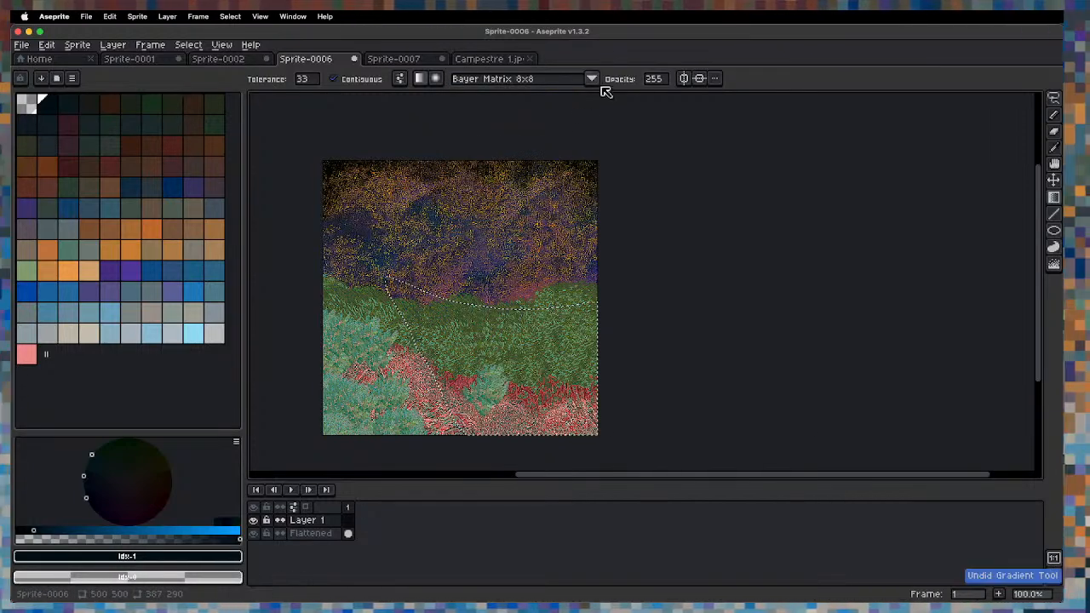
pyautogui.click(653, 78)
pyautogui.moveTo(684, 97); pyautogui.dragTo(660, 96)
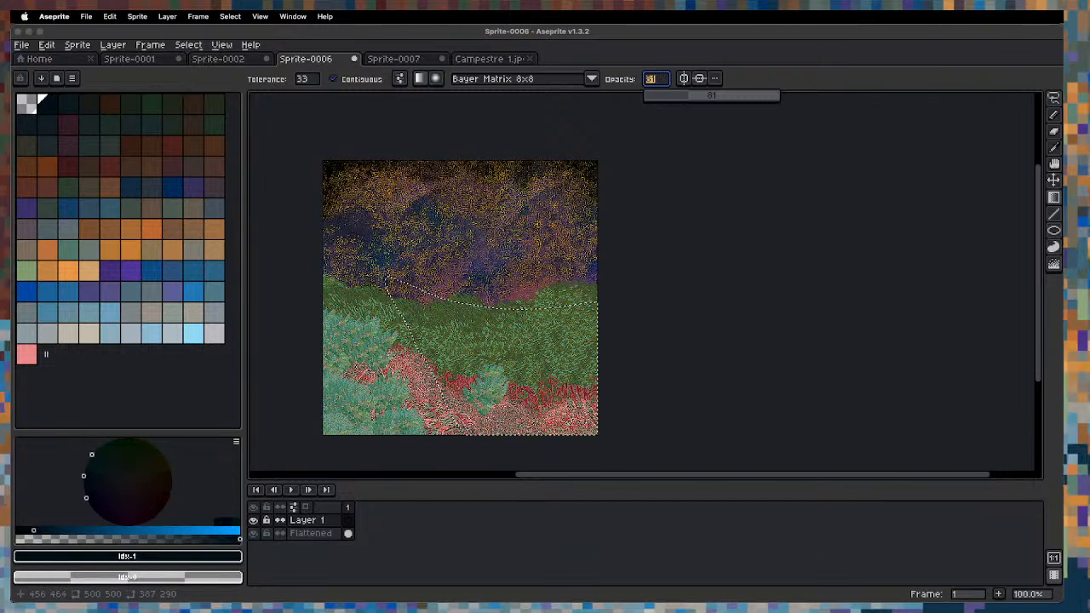
pyautogui.press('Return')
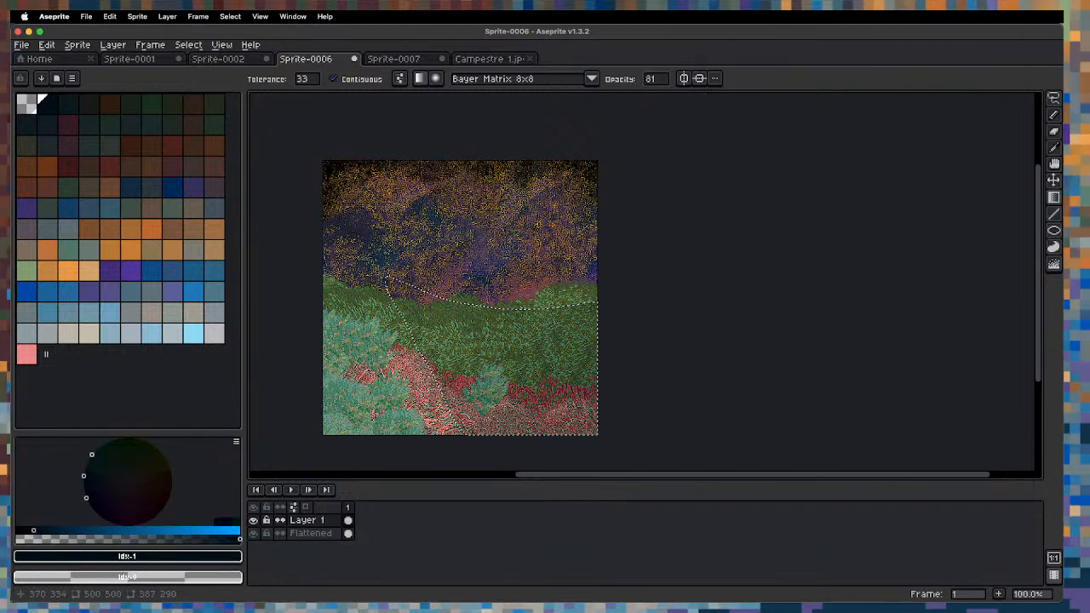
# Lasso a freehand strip across the lower foreground, shade it with a dithered gradient from transparent Idx-0 to dark Idx-1, and deselect.
pyautogui.press('q')
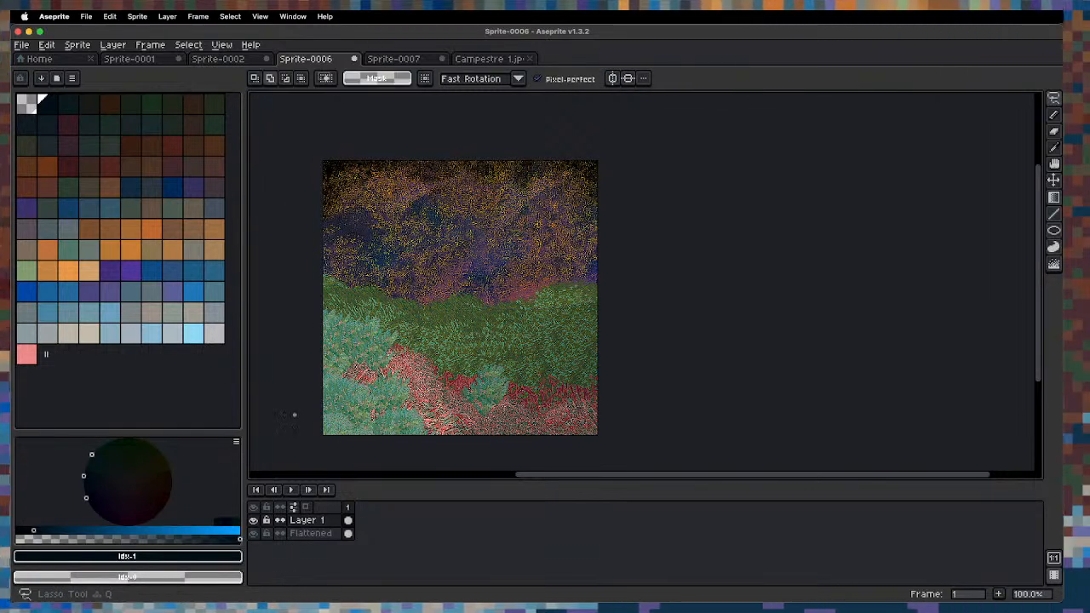
pyautogui.scroll(-3, 571, 406)
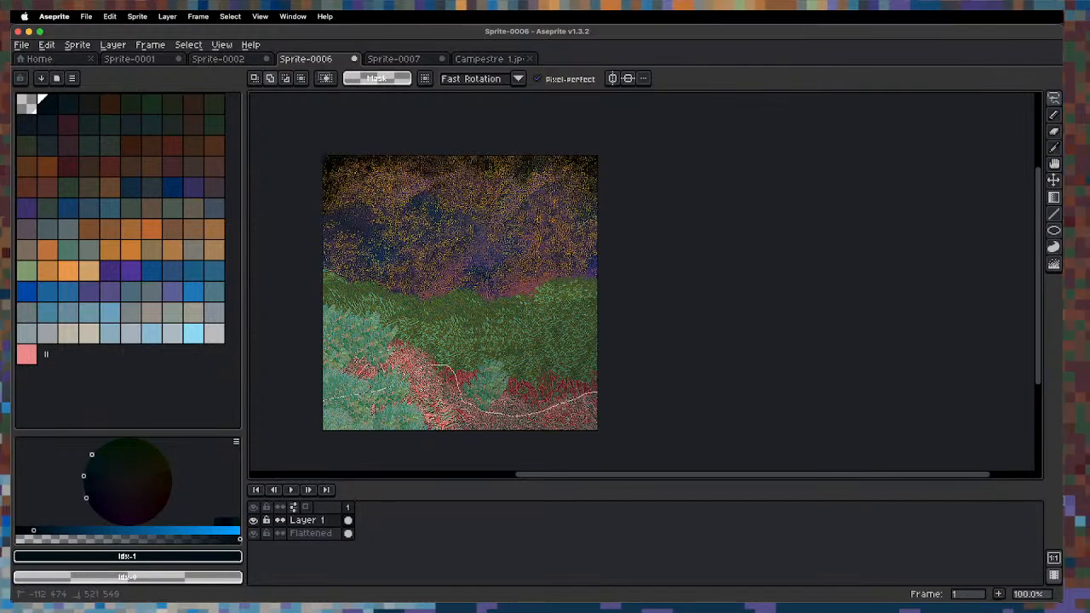
pyautogui.press('g')
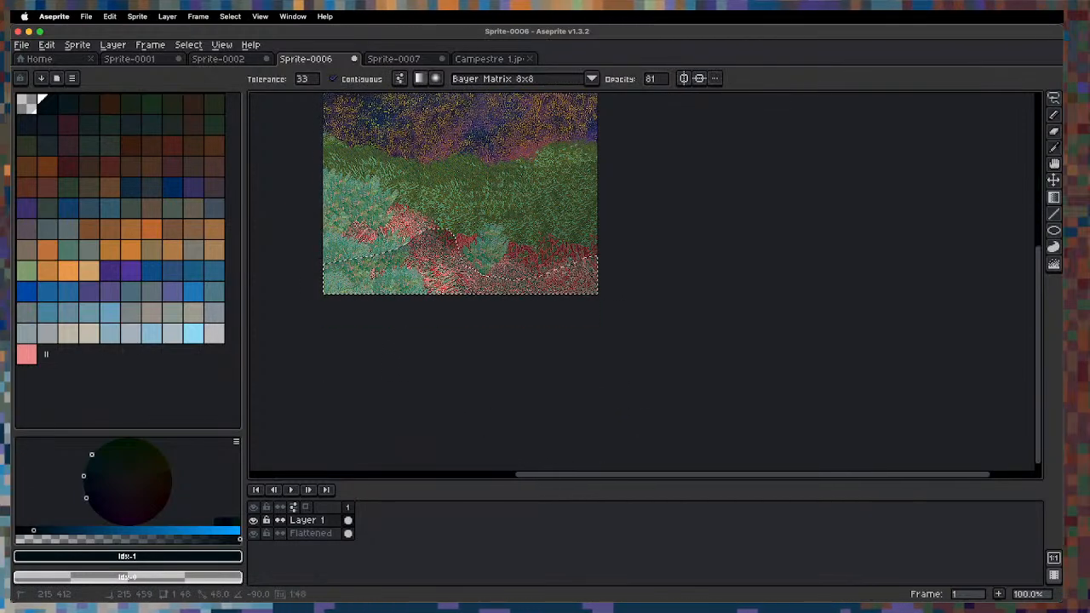
pyautogui.press('x')
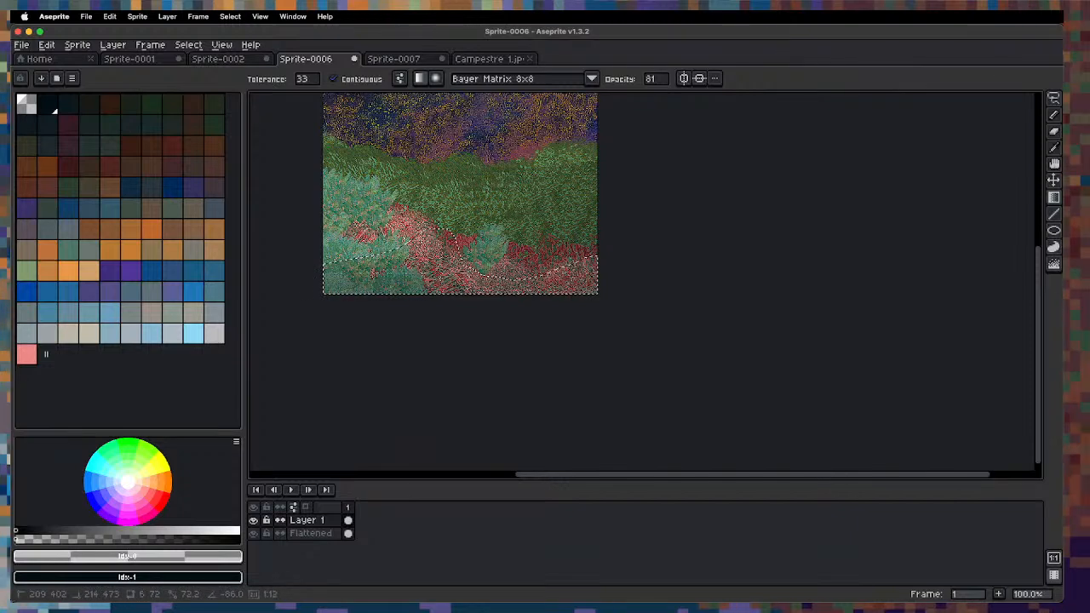
pyautogui.press('super+d')
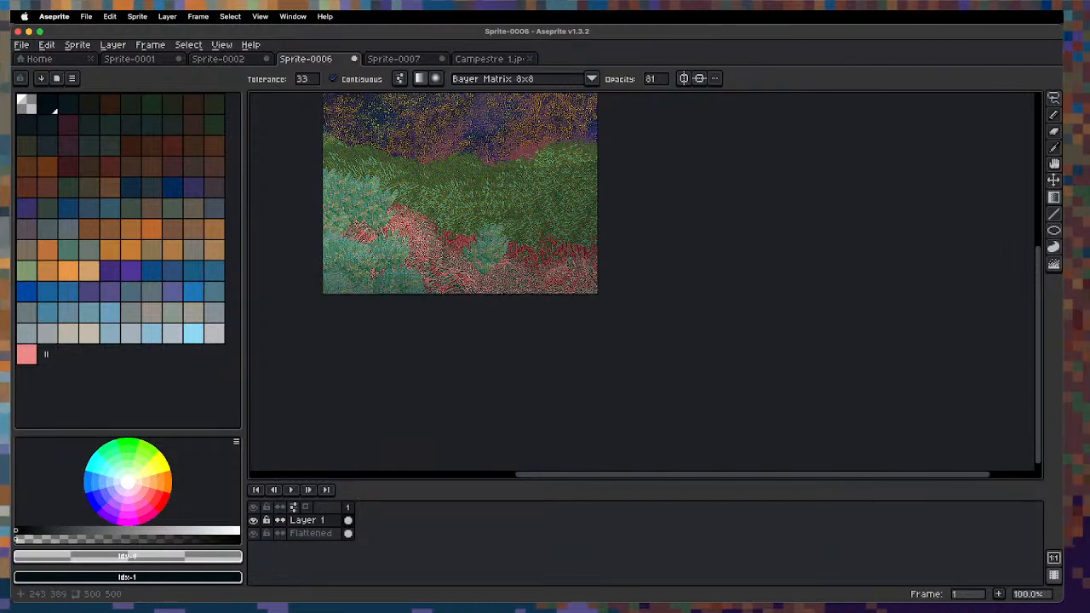
# Darken parts of the foreground and sky with several unselected transparent-to-dark Bayer Matrix 8x8 gradients in different directions.
pyautogui.moveTo(451, 208); pyautogui.dragTo(453, 270)
pyautogui.moveTo(431, 209); pyautogui.dragTo(395, 304)
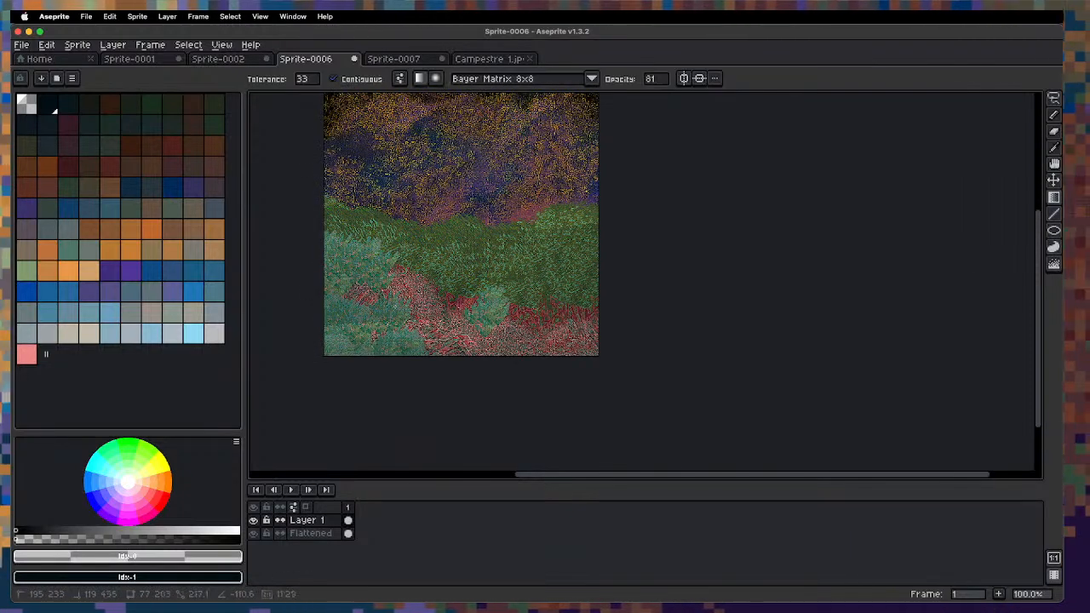
pyautogui.moveTo(485, 163); pyautogui.dragTo(479, 272)
pyautogui.moveTo(440, 309); pyautogui.dragTo(422, 255)
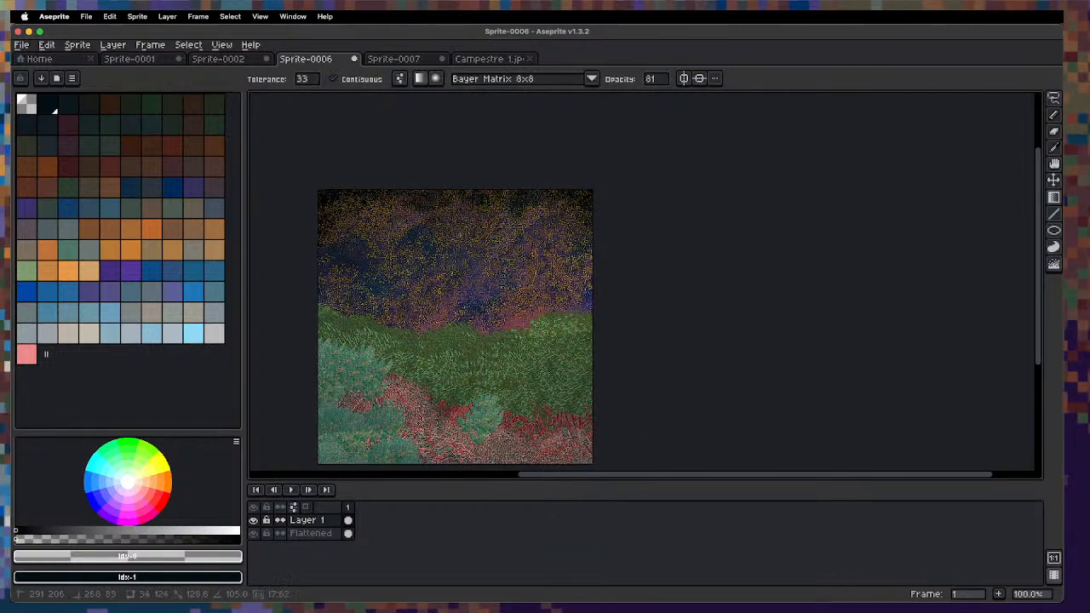
pyautogui.moveTo(483, 307); pyautogui.dragTo(534, 256)
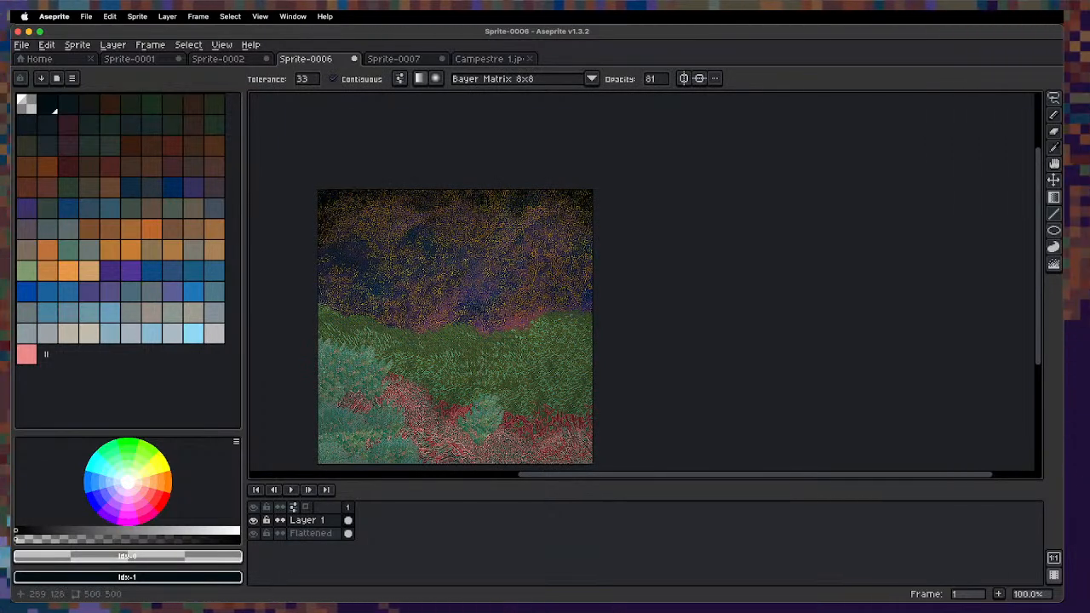
pyautogui.scroll(1, 472, 307)
pyautogui.scroll(-1, 454, 371)
pyautogui.moveTo(438, 392); pyautogui.dragTo(450, 288)
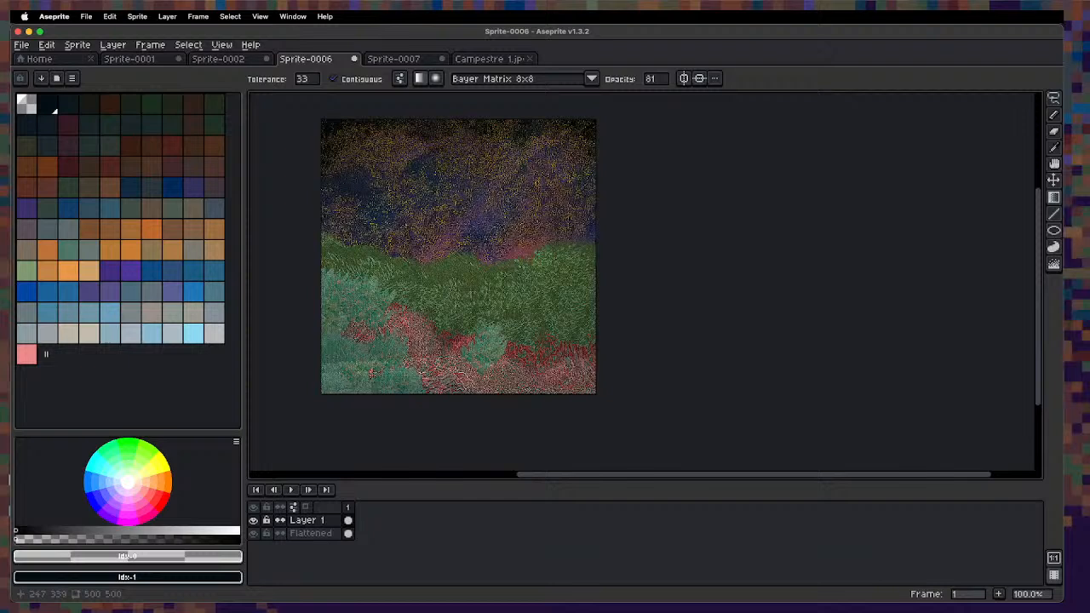
# Merge the shadow layer Layer 1 and the Flattened layer into a single layer.
pyautogui.click(296, 536)
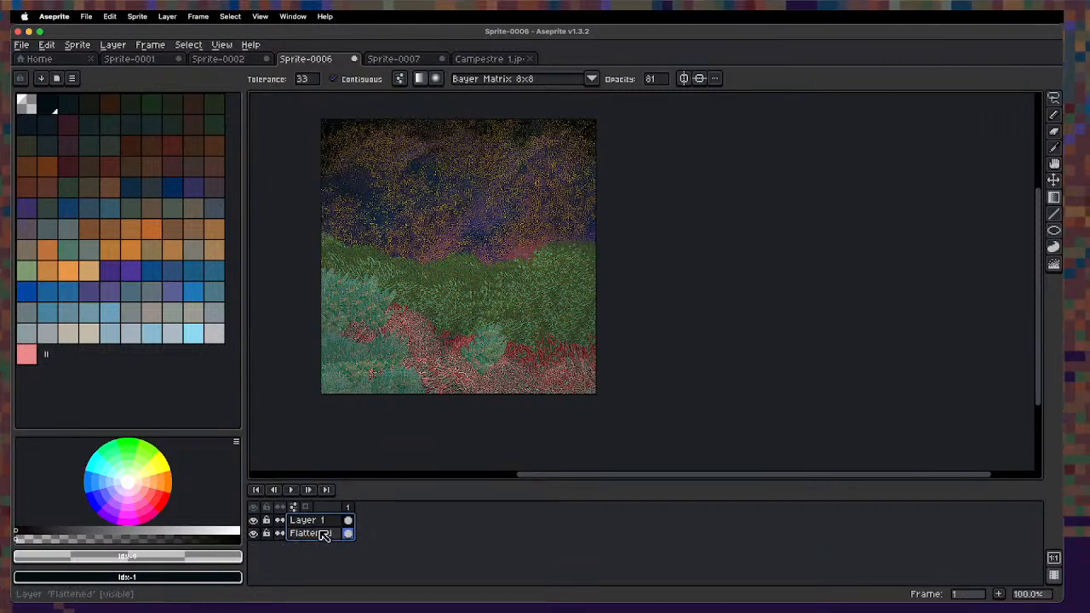
pyautogui.rightClick(316, 542)
pyautogui.click(340, 581)
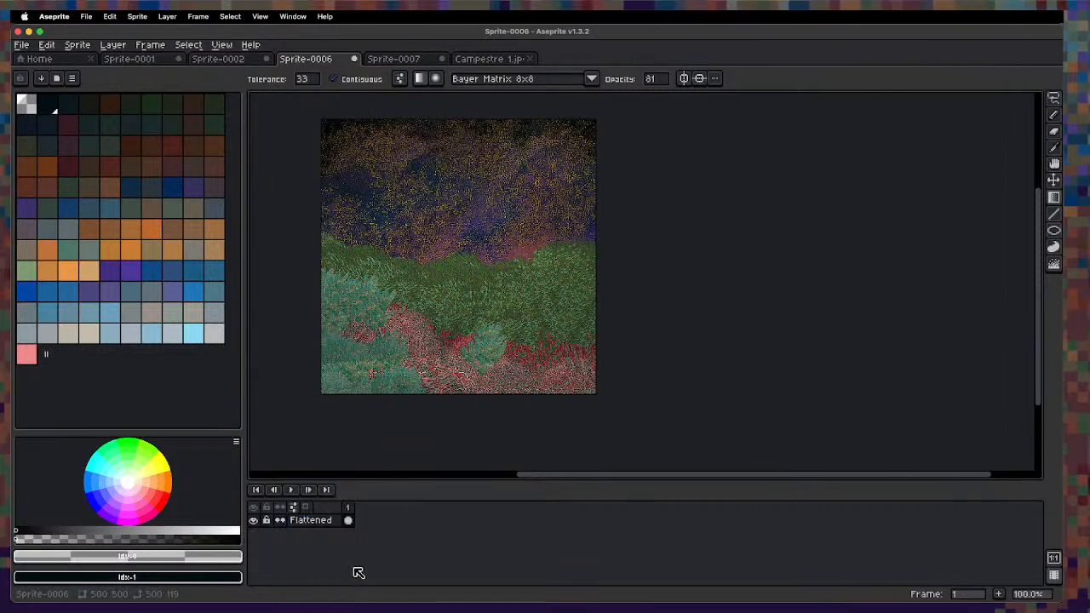
pyautogui.press('F9')
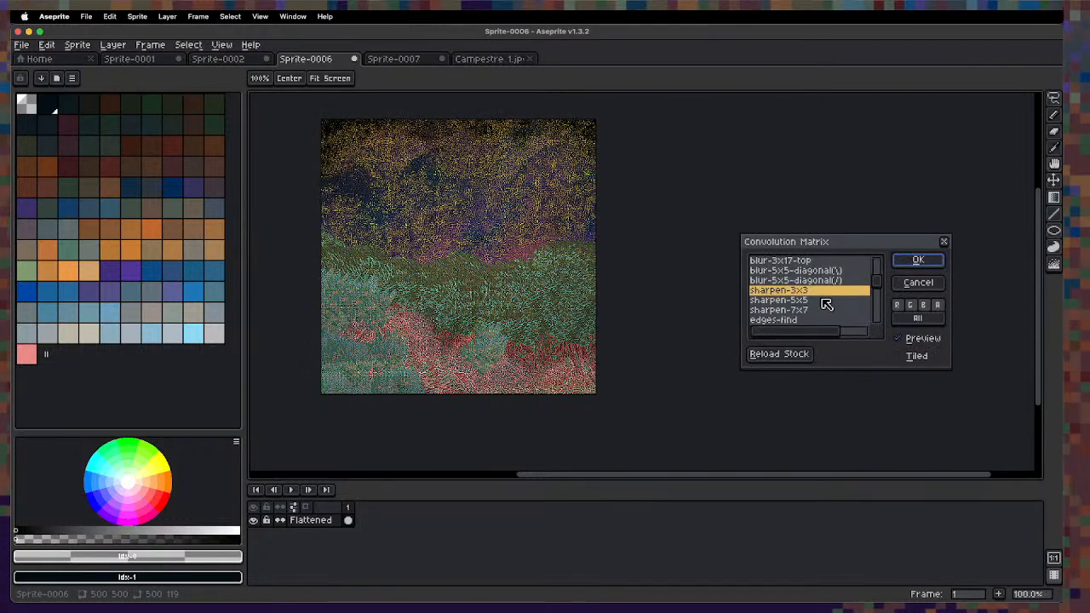
pyautogui.click(912, 283)
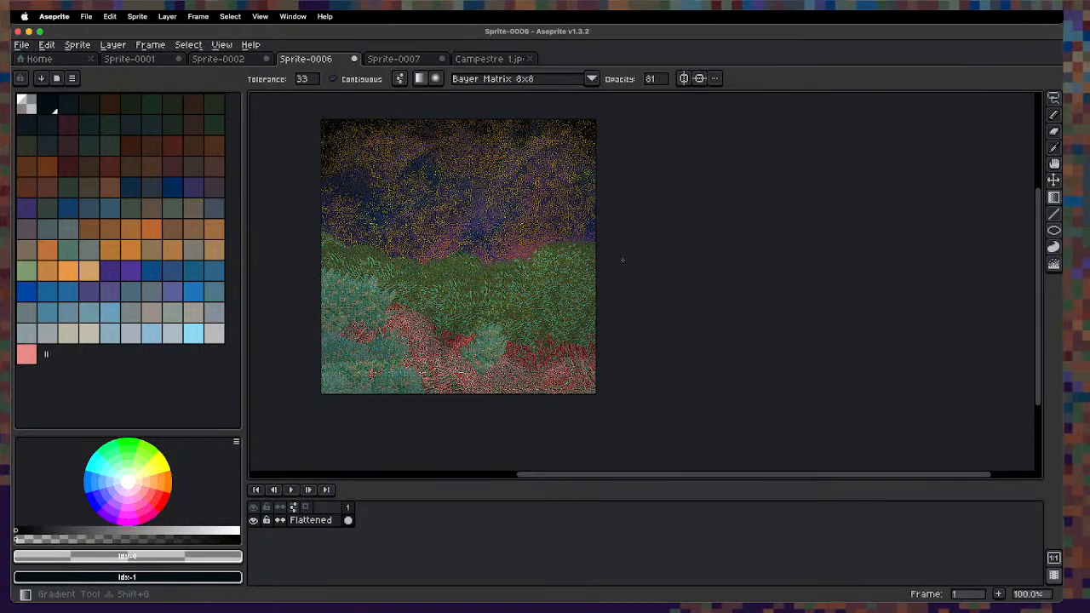
pyautogui.press('super+u')
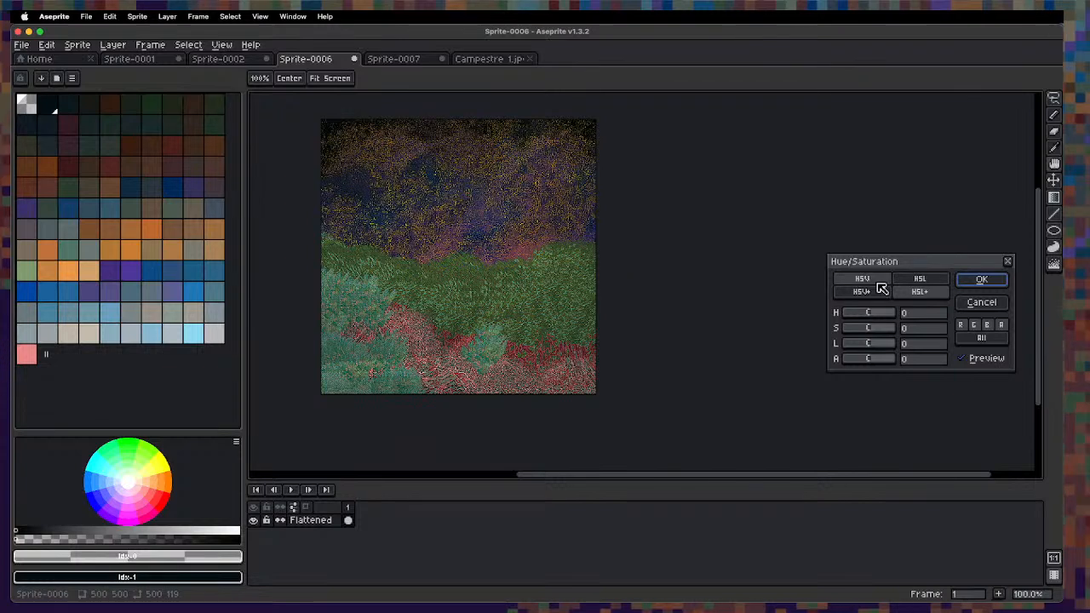
pyautogui.click(967, 304)
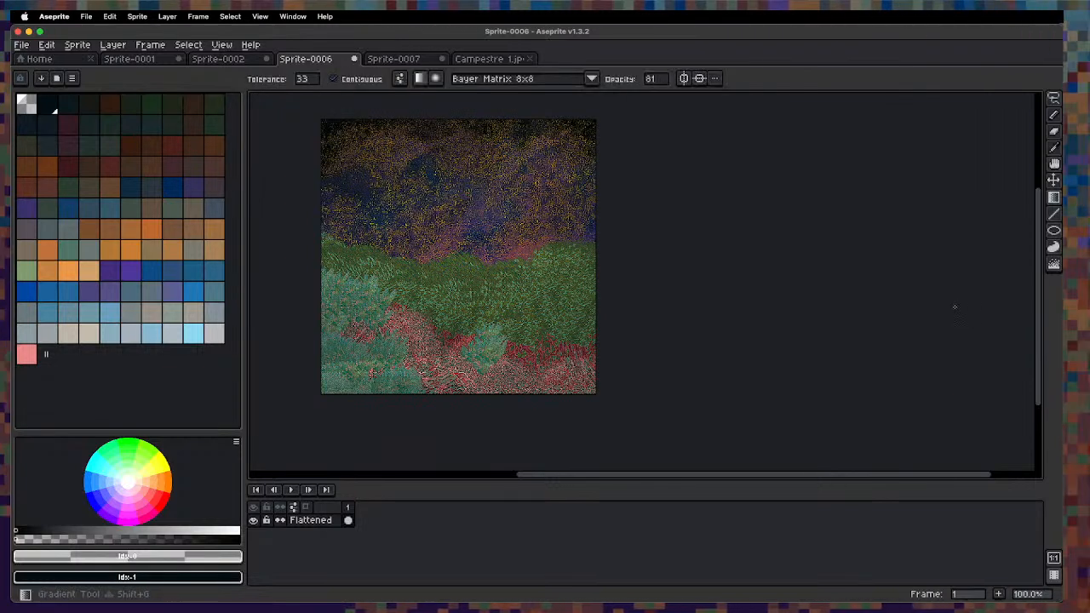
pyautogui.press('super+u')
pyautogui.click(974, 304)
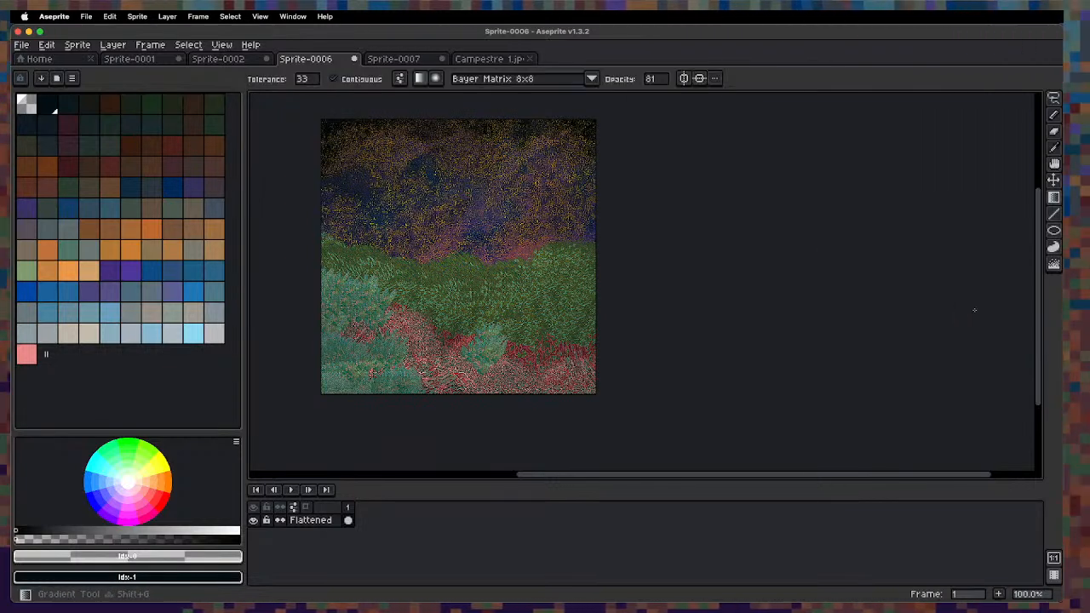
pyautogui.press('super+b')
pyautogui.moveTo(887, 269); pyautogui.dragTo(866, 306)
pyautogui.click(952, 279)
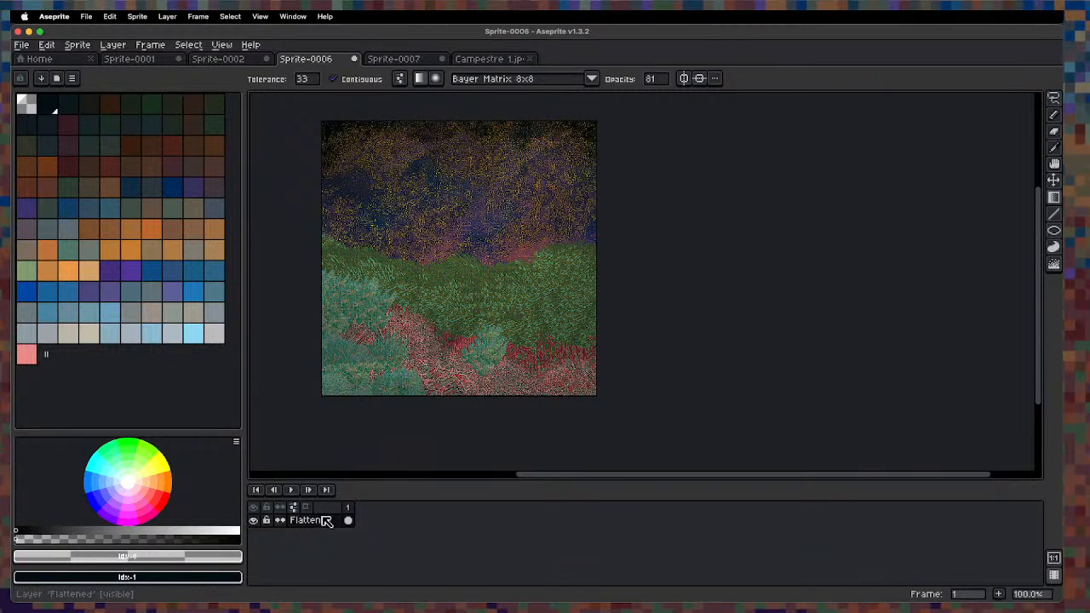
# Duplicate the Flattened layer and set the copy's blend mode to Color Dodge.
pyautogui.rightClick(327, 520)
pyautogui.click(362, 557)
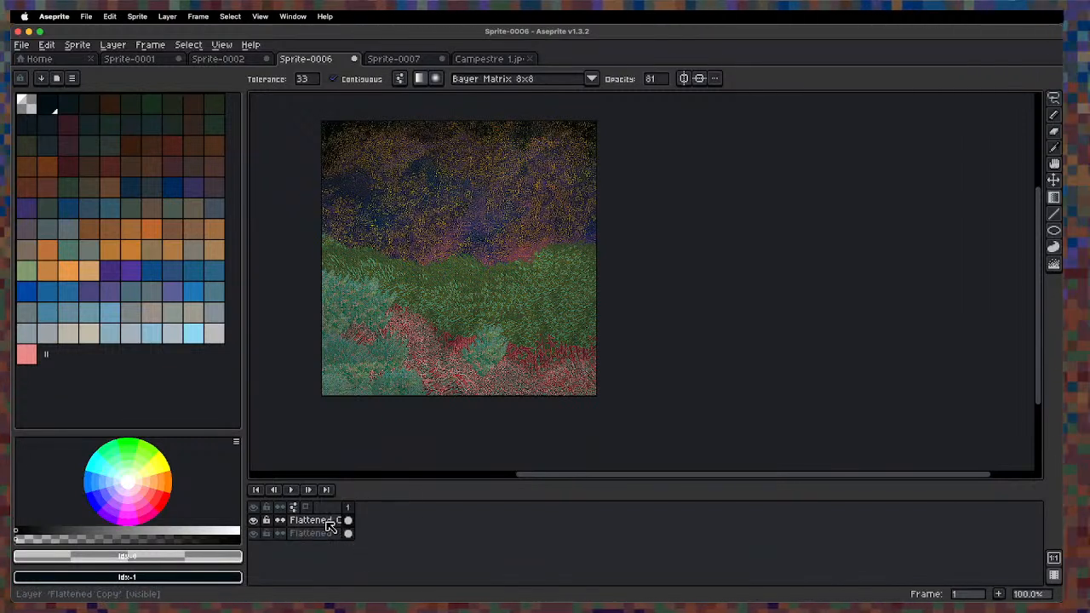
pyautogui.doubleClick(329, 521)
pyautogui.click(848, 192)
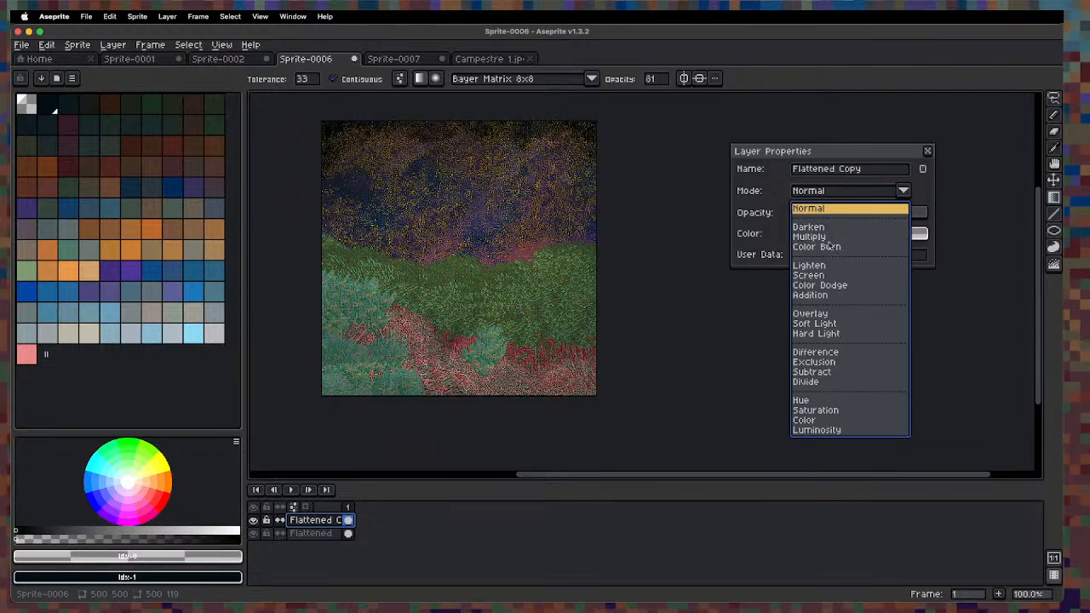
pyautogui.click(816, 286)
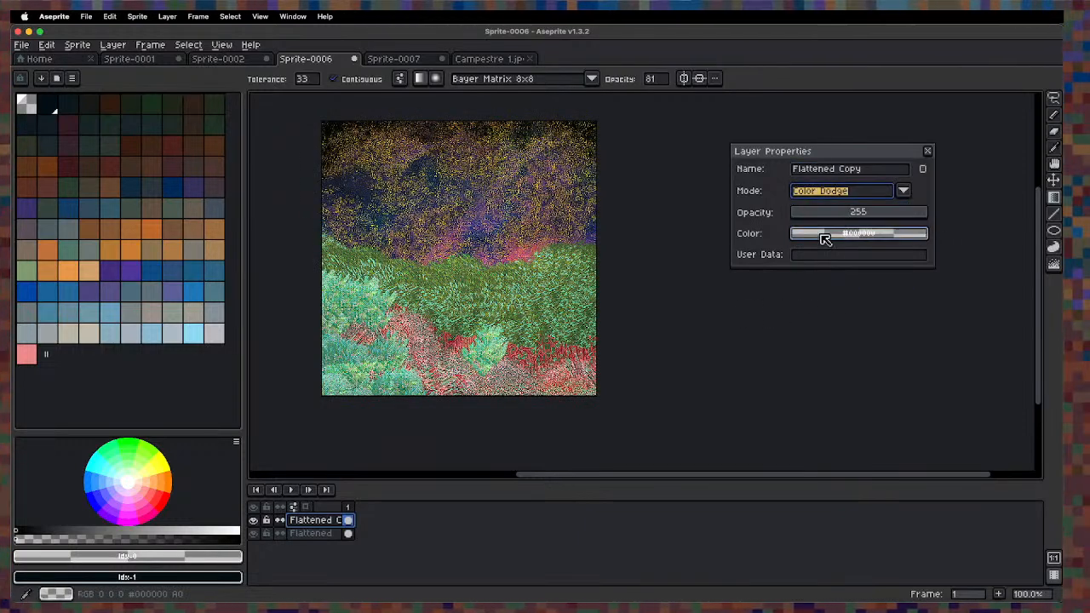
# Lower the Flattened Copy layer's opacity to 101, toggling its visibility to judge the effect.
pyautogui.moveTo(890, 222); pyautogui.dragTo(846, 222)
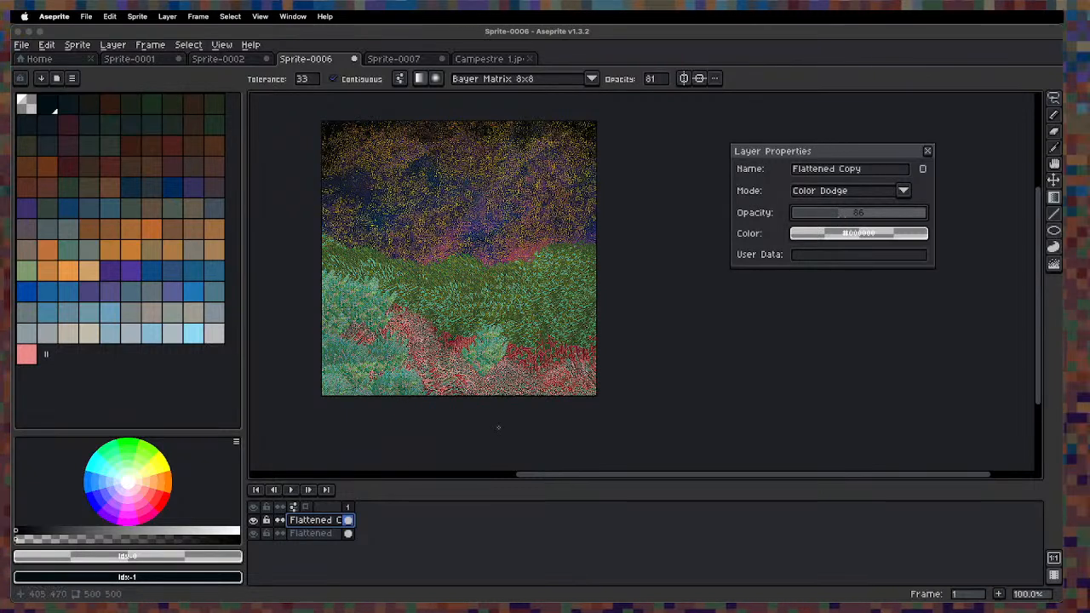
pyautogui.click(254, 521)
pyautogui.click(254, 521)
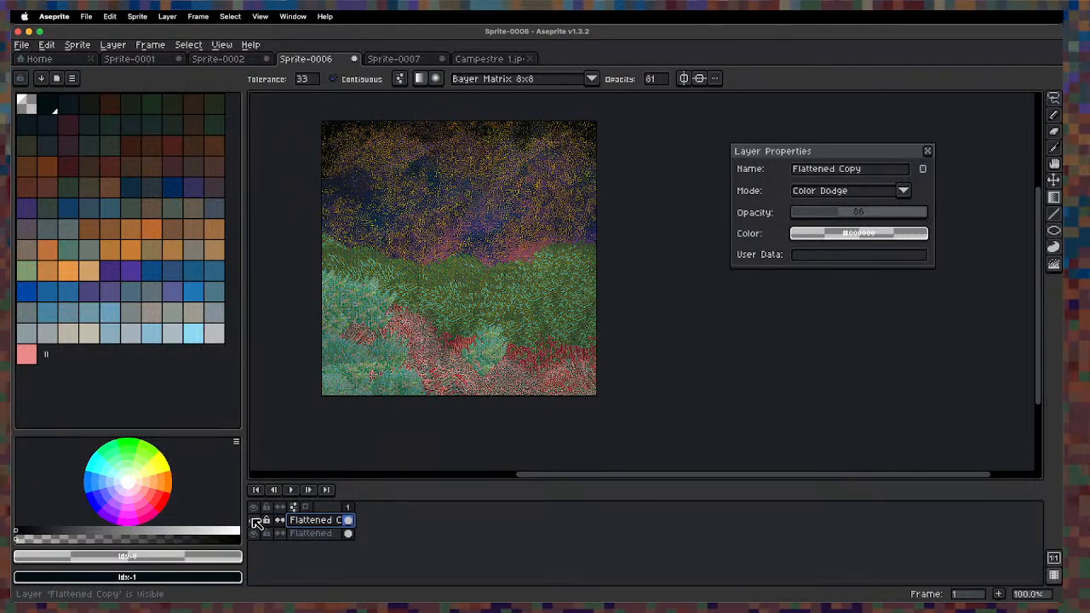
pyautogui.click(854, 215)
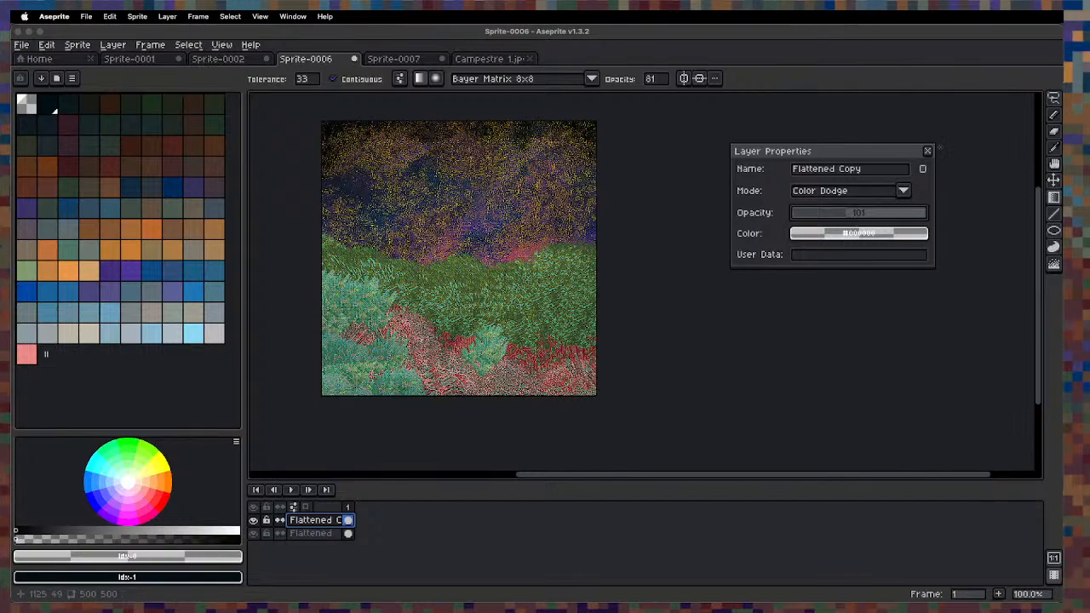
pyautogui.click(928, 151)
# Compare the painting with the Flattened Copy layer shown and hidden, both close up and at full view.
pyautogui.scroll(2, 406, 460)
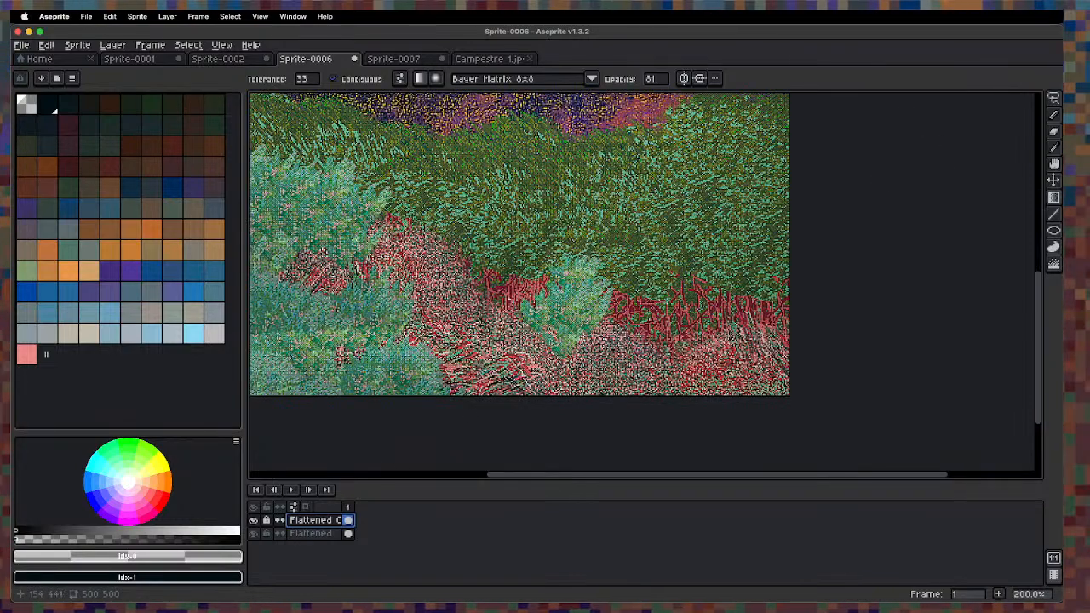
pyautogui.scroll(-3, 645, 281)
pyautogui.click(254, 521)
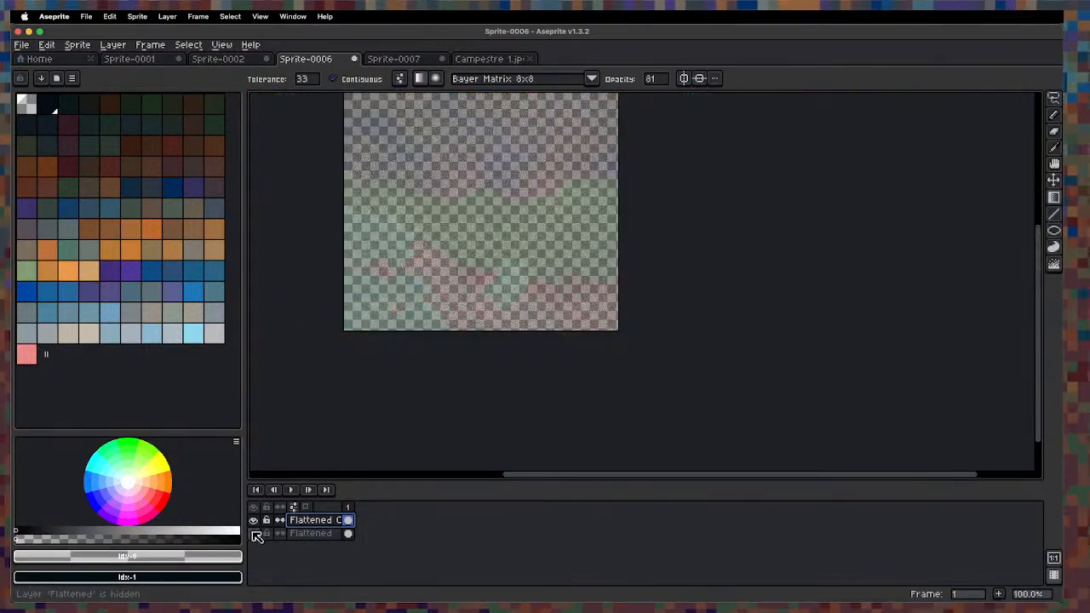
pyautogui.click(254, 521)
pyautogui.click(254, 520)
pyautogui.click(255, 521)
pyautogui.click(254, 521)
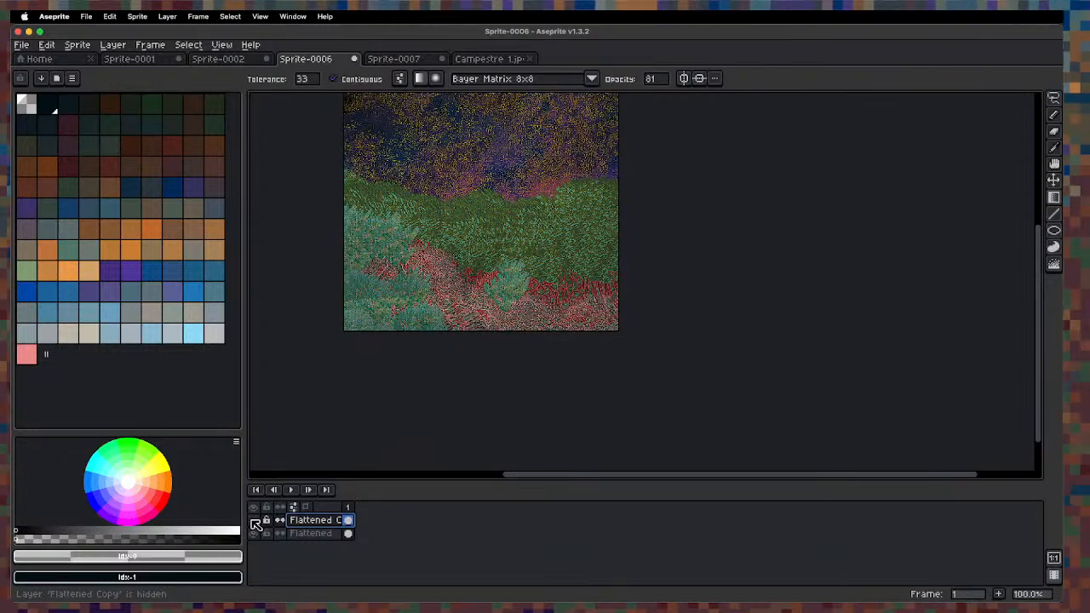
pyautogui.click(255, 521)
pyautogui.click(255, 520)
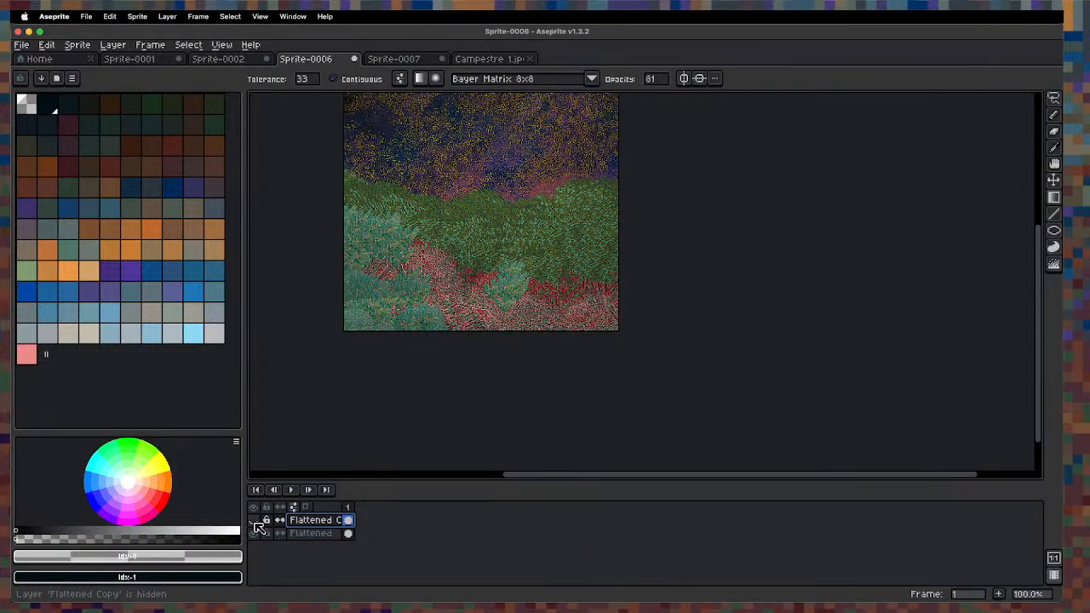
pyautogui.click(254, 521)
pyautogui.scroll(2, 554, 247)
pyautogui.scroll(-2, 554, 247)
pyautogui.moveTo(518, 207); pyautogui.dragTo(525, 287)
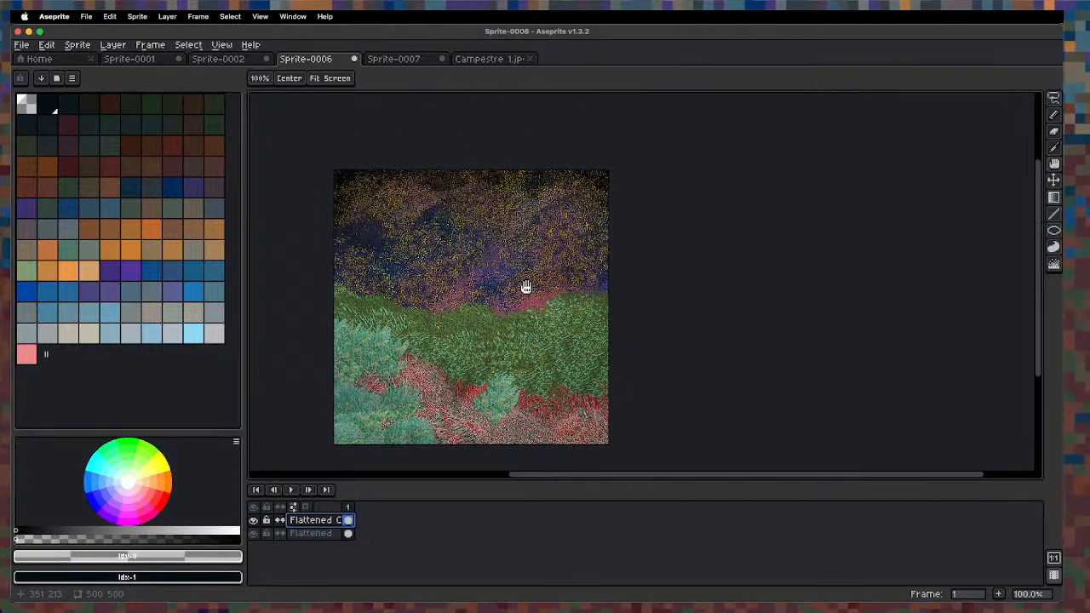
# Add a new layer and stroke the outline of the entire canvas with orange Idx-82 as foreground color, leaving nothing selected.
pyautogui.press('super+a')
pyautogui.press('g')
pyautogui.click(68, 270)
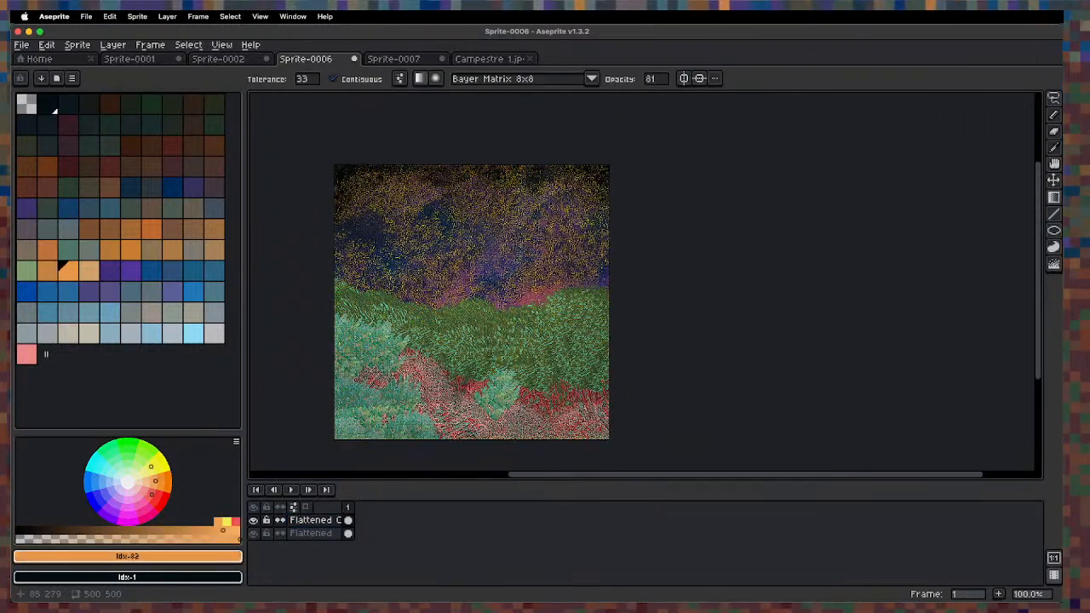
pyautogui.scroll(2, 339, 299)
pyautogui.scroll(-2, 336, 302)
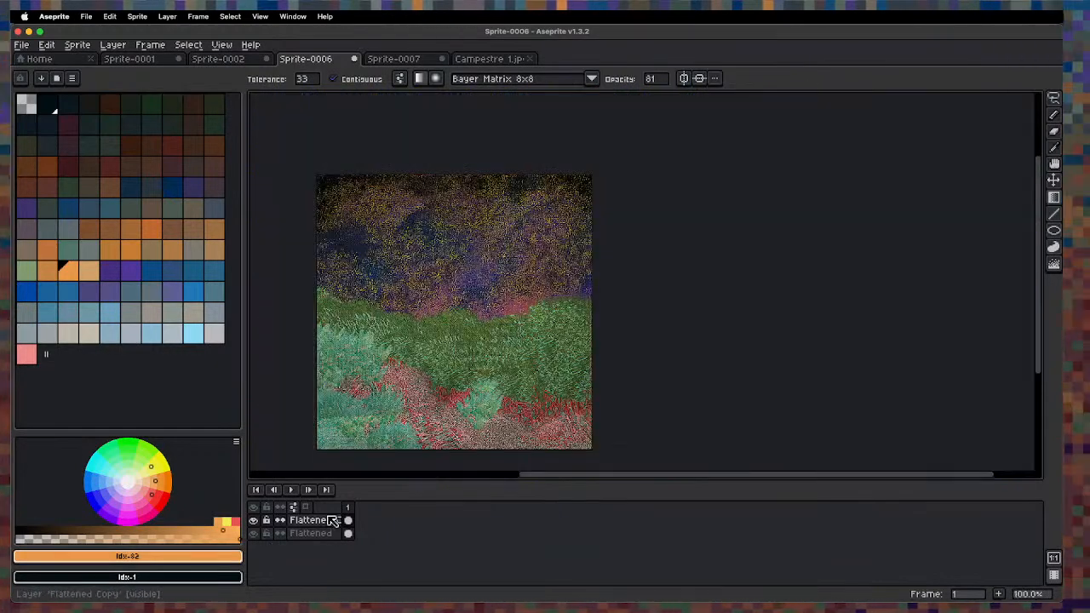
pyautogui.hotkey('shift', 'n')
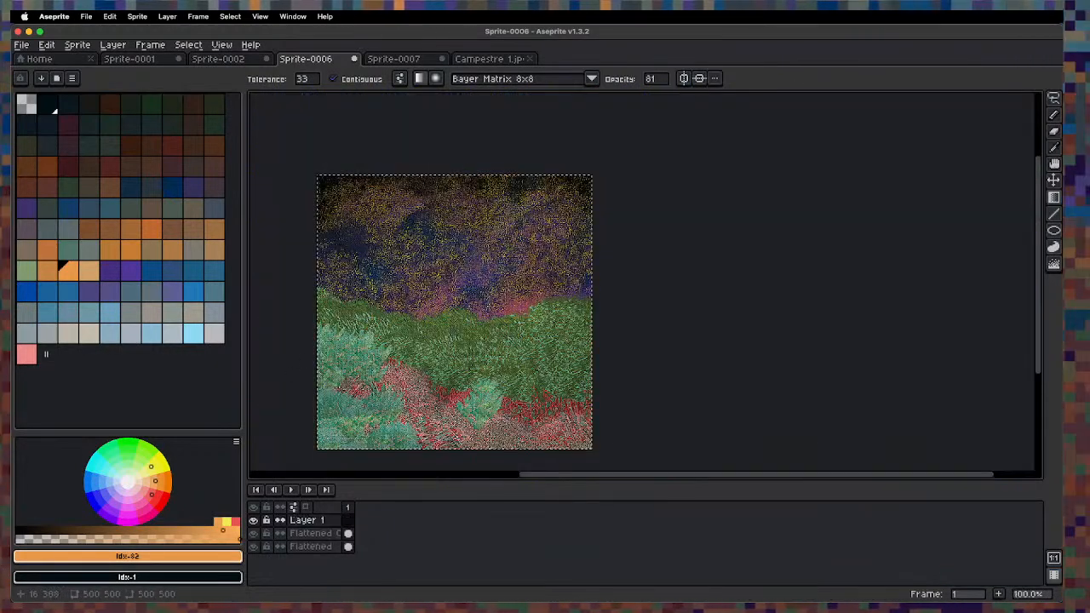
pyautogui.click(69, 270)
pyautogui.press('s')
pyautogui.press('Escape')
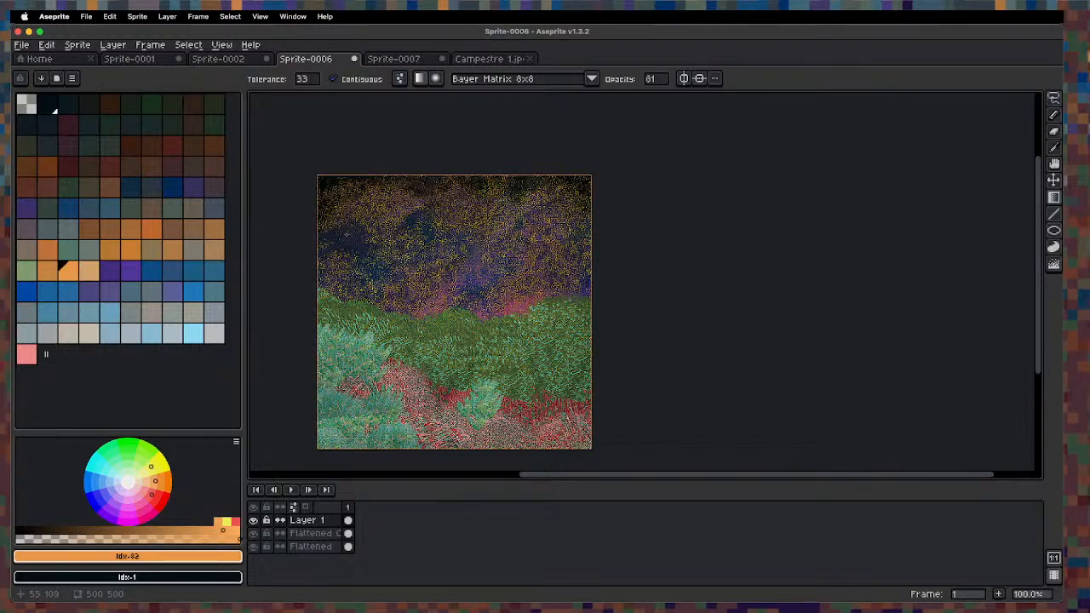
# Examine the pixel texture of the sky near the canvas's left edge at up to 800% zoom.
pyautogui.scroll(1, 343, 246)
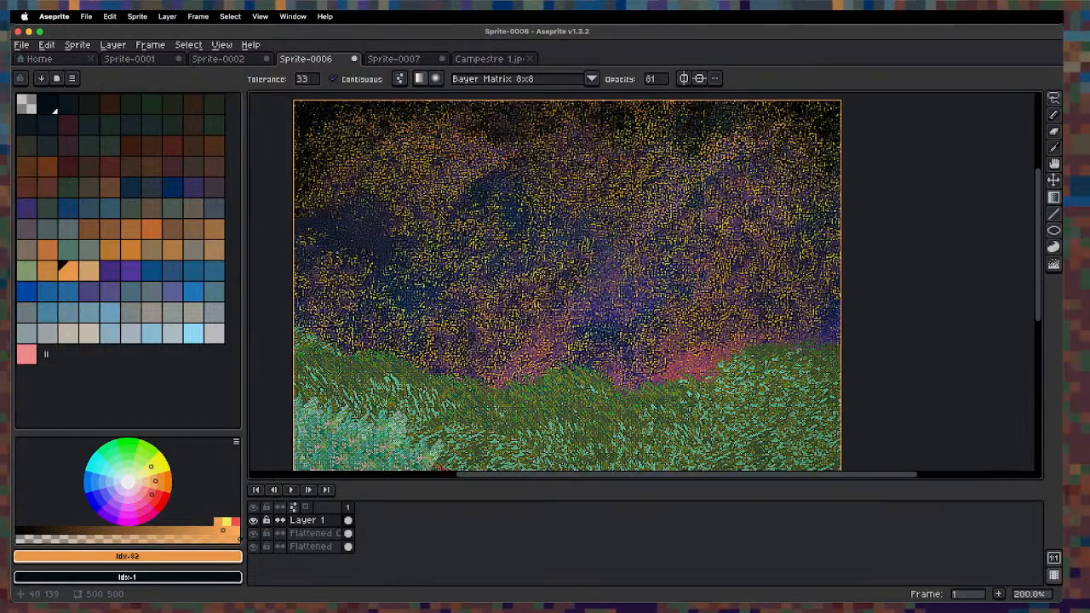
pyautogui.scroll(1, 313, 256)
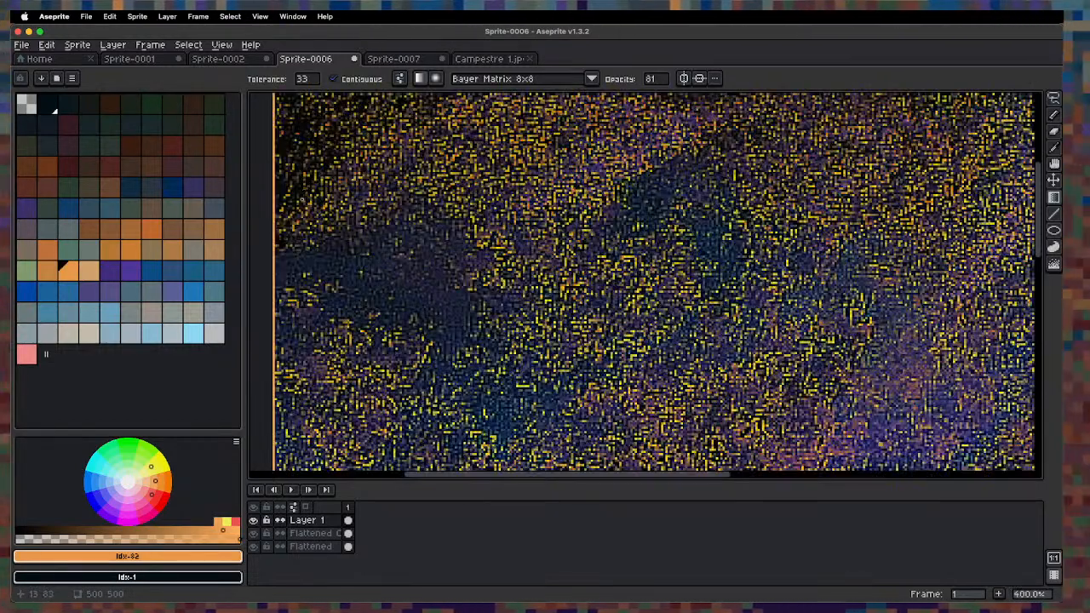
pyautogui.press('4')
pyautogui.press('1')
pyautogui.press('2')
pyautogui.press('3')
pyautogui.press('4')
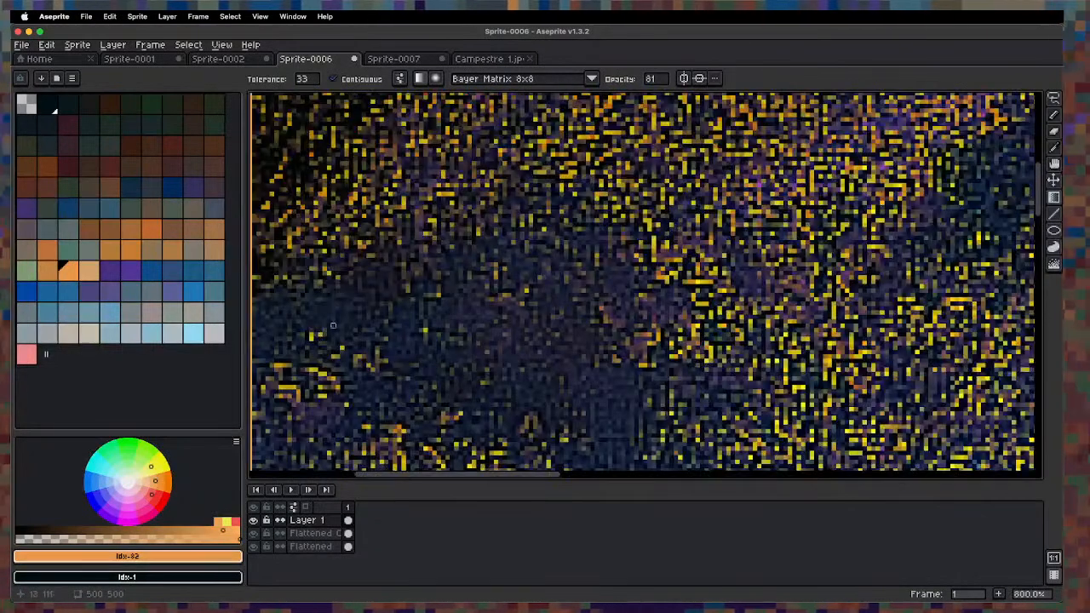
# Sample a golden yellow from the sky texture and recolor the orange canvas frame with it using the Paint Bucket.
pyautogui.press('i')
pyautogui.click(326, 269)
pyautogui.click(329, 266)
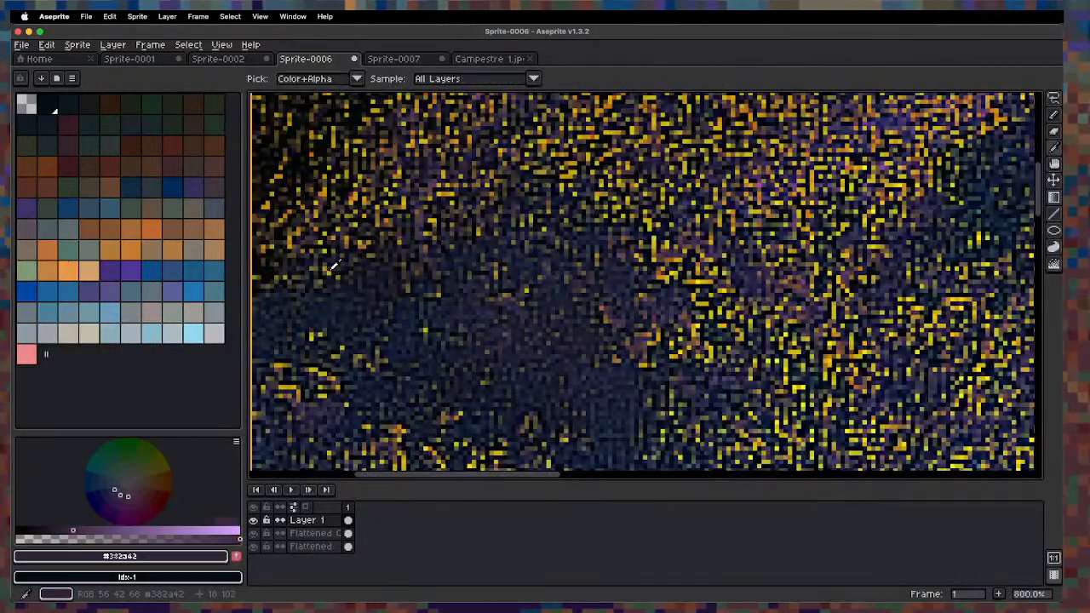
pyautogui.click(329, 267)
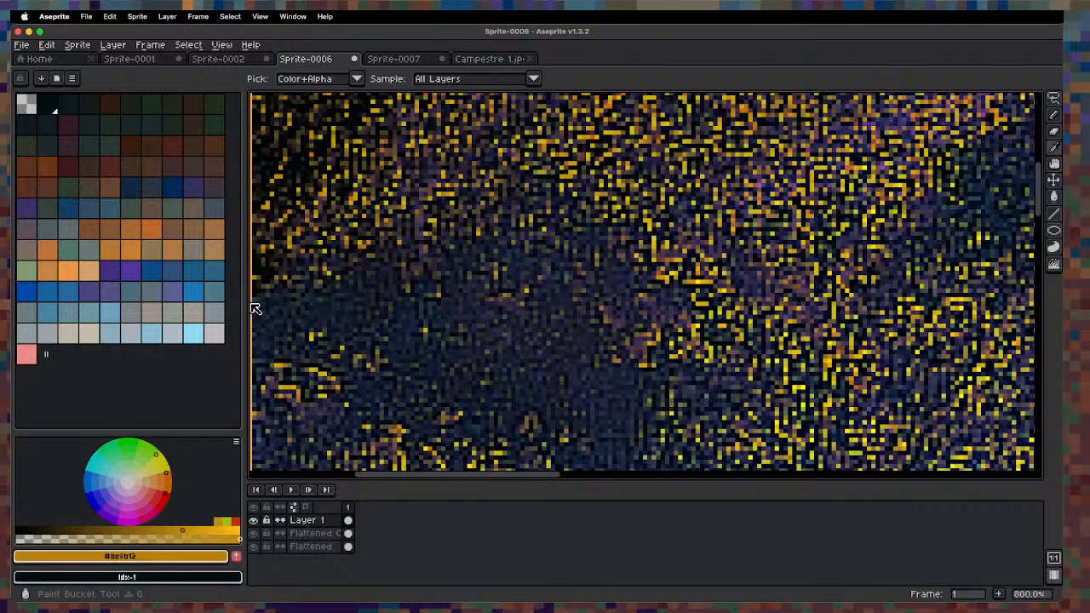
pyautogui.press('g')
pyautogui.press('1')
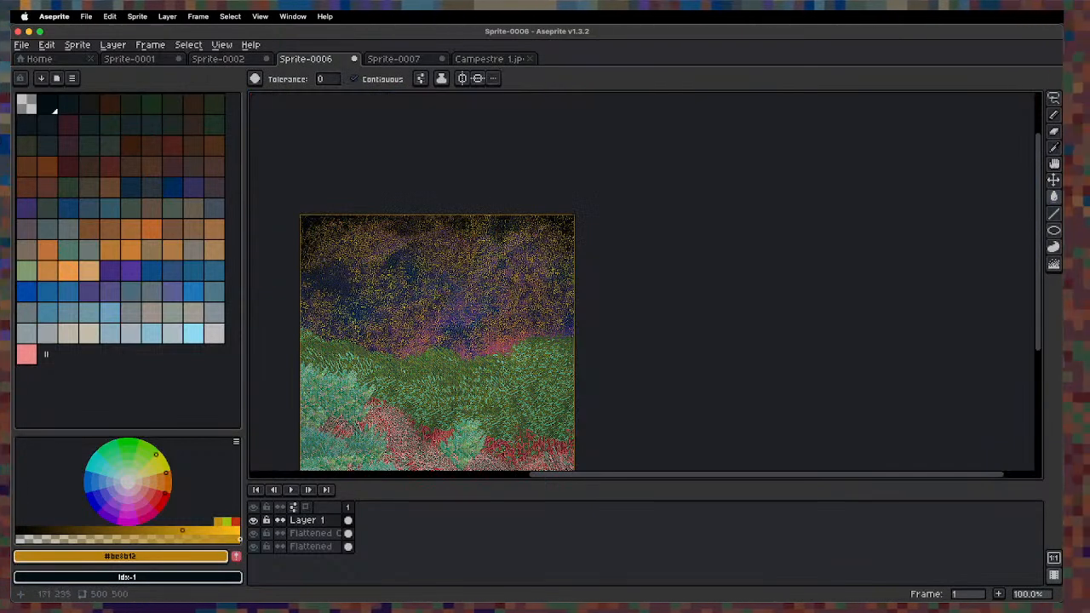
# Examine the recolored frame and the painting at 100%, 200% and 400% zoom, covering sky, hills and foreground.
pyautogui.moveTo(398, 365); pyautogui.dragTo(377, 289)
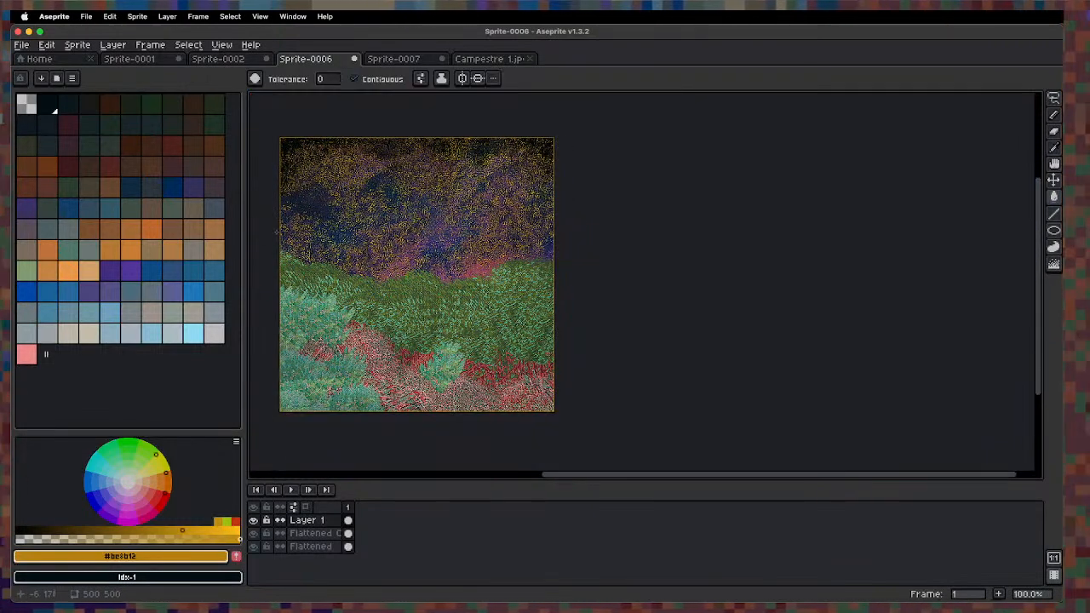
pyautogui.press('3')
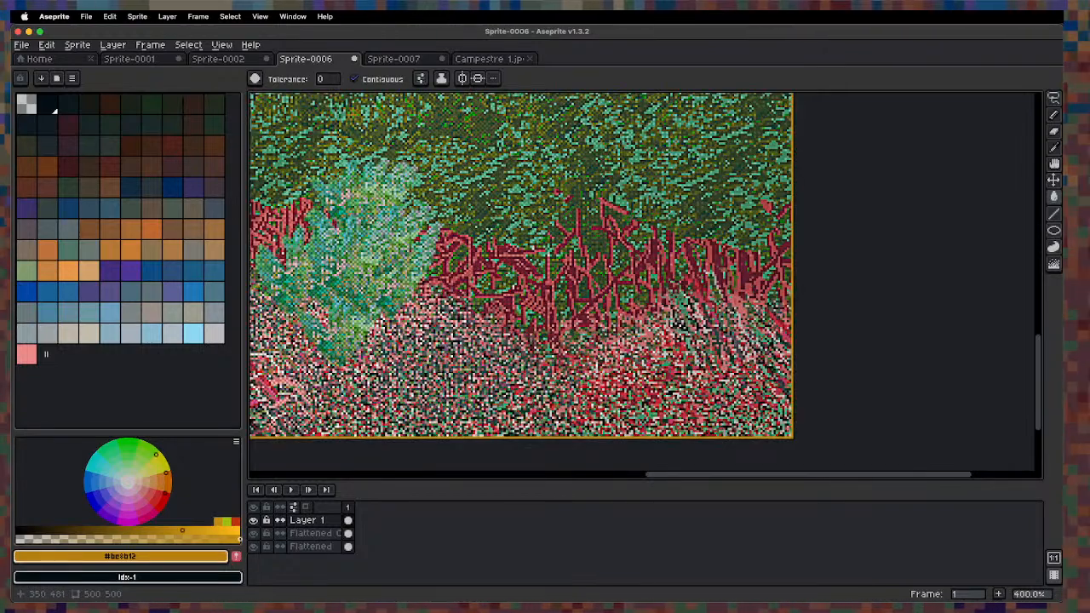
pyautogui.press('1')
pyautogui.moveTo(391, 312); pyautogui.dragTo(421, 348)
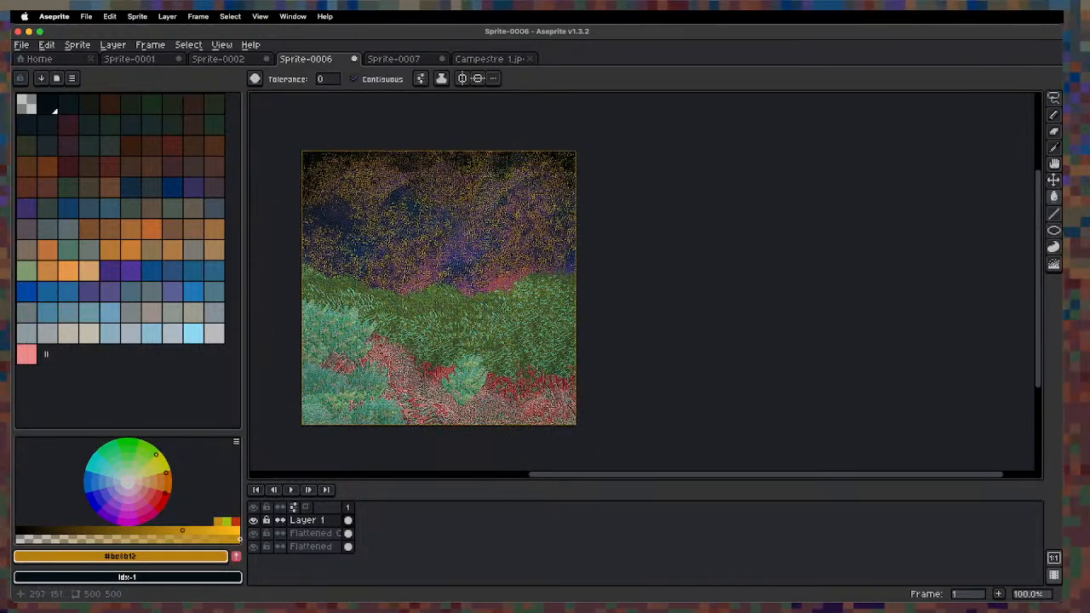
pyautogui.press('3')
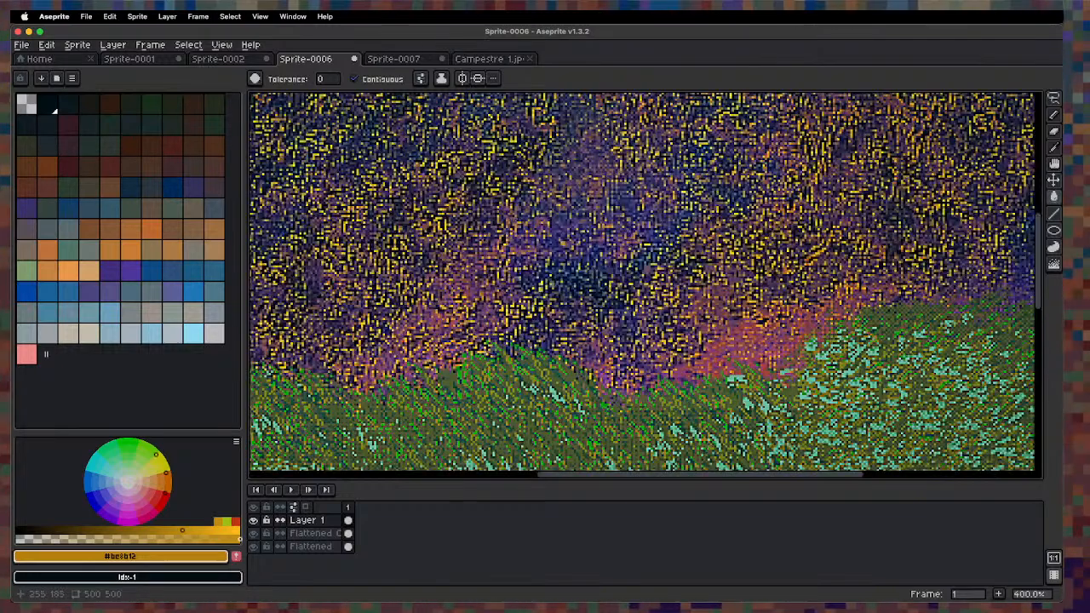
pyautogui.press('1')
pyautogui.press('2')
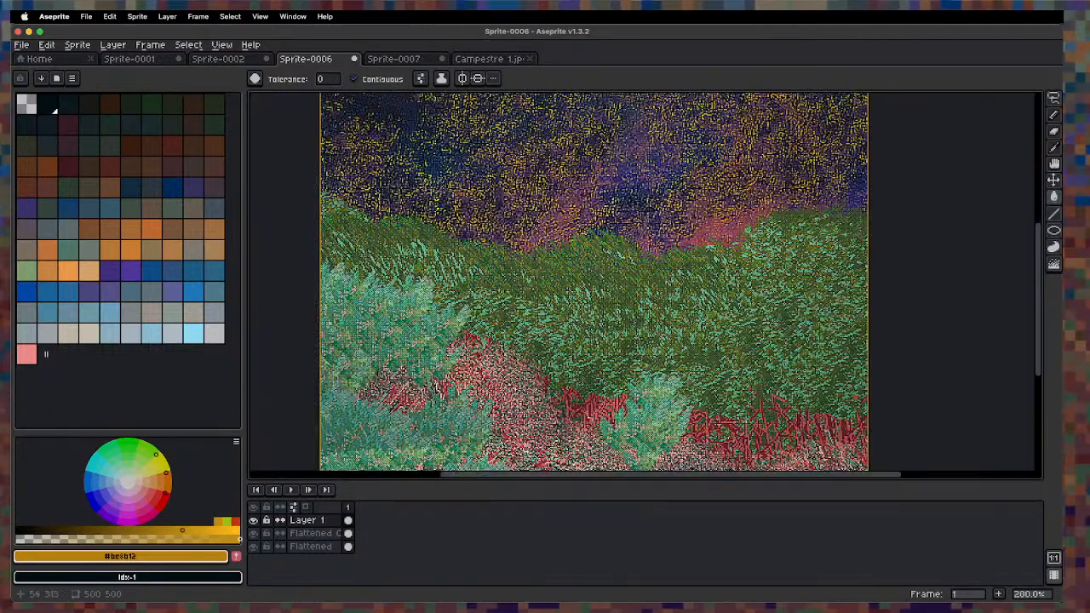
pyautogui.moveTo(400, 249); pyautogui.dragTo(339, 295)
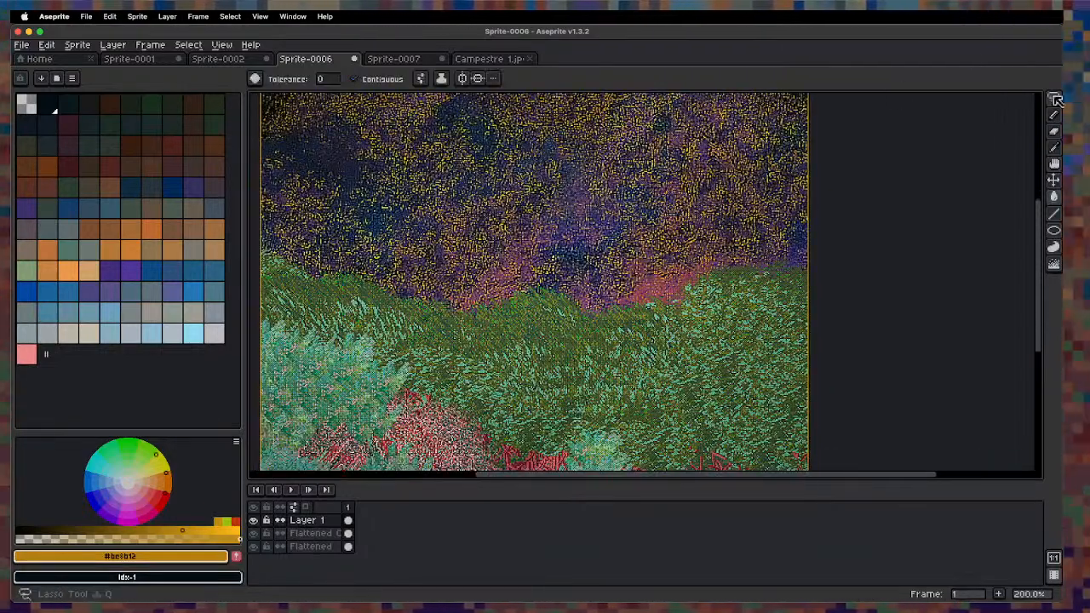
pyautogui.click(1053, 118)
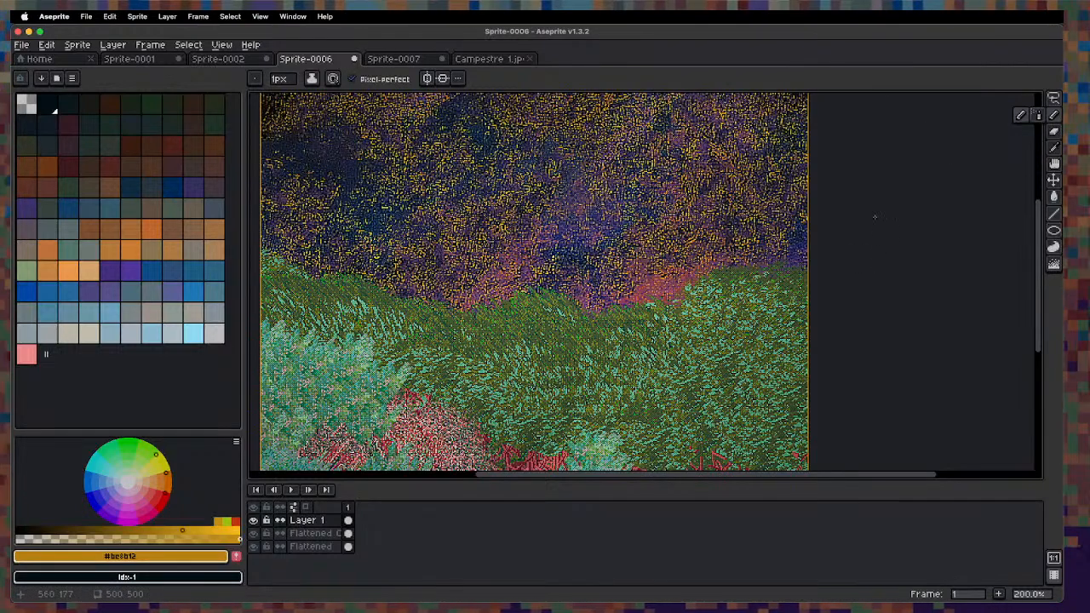
pyautogui.moveTo(475, 362); pyautogui.dragTo(567, 314)
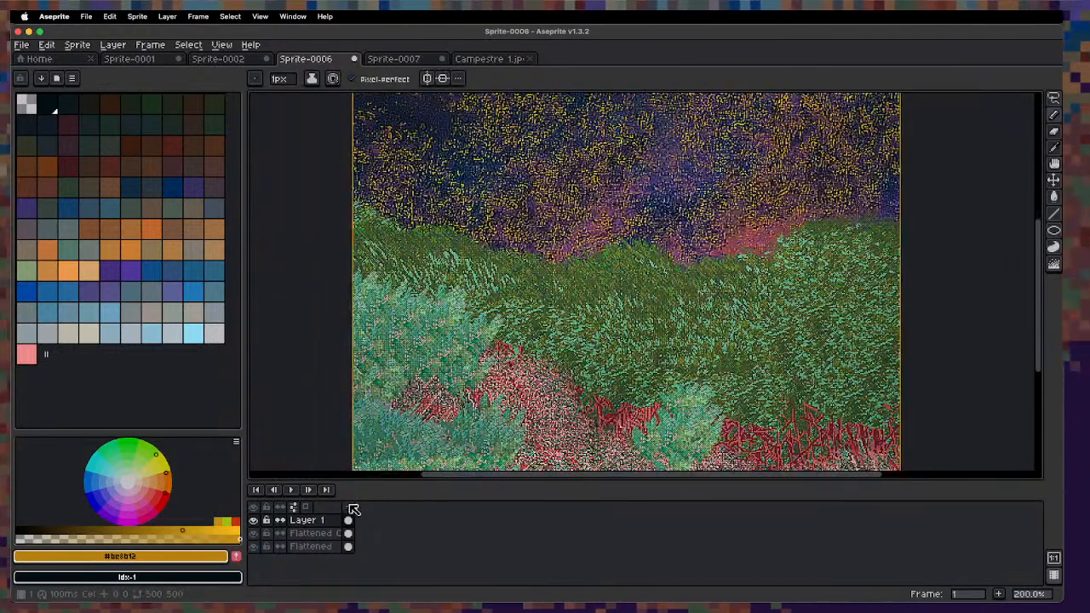
# Flatten Layer 1, Flattened Copy and Flattened into a single layer.
pyautogui.moveTo(314, 522); pyautogui.dragTo(312, 544)
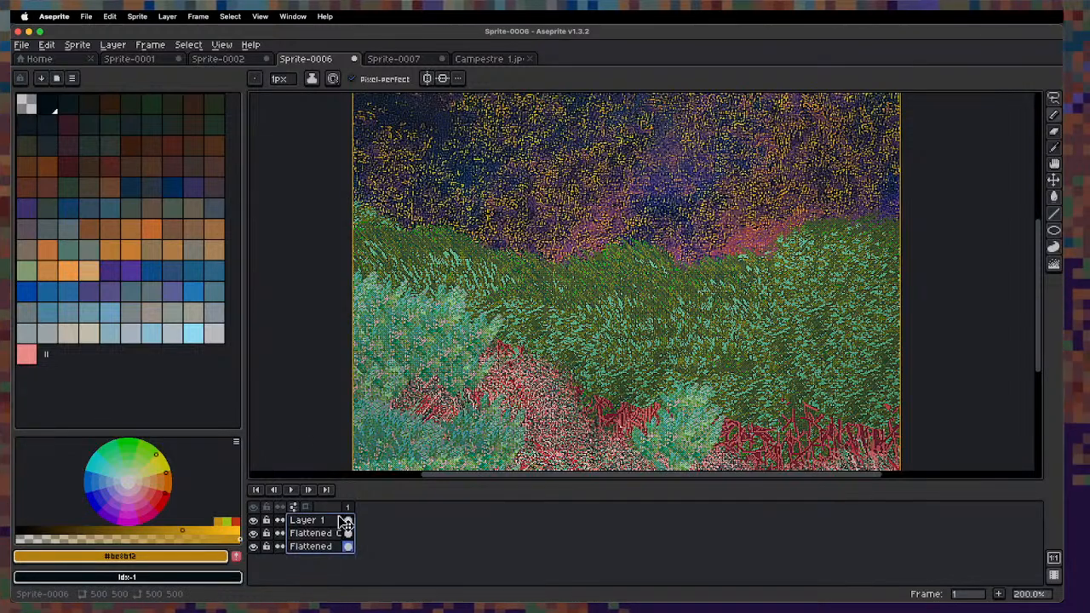
pyautogui.rightClick(331, 534)
pyautogui.click(357, 581)
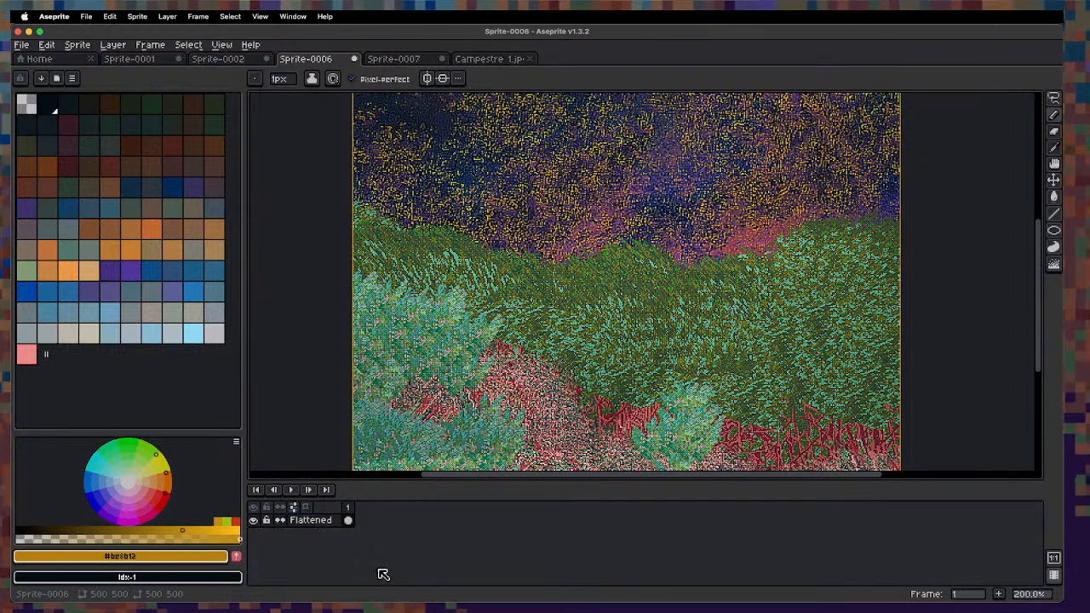
# Lasso a patch of grass beside the path, make a custom brush from it, and undo a trial stroke.
pyautogui.press('q')
pyautogui.moveTo(526, 326); pyautogui.dragTo(556, 301)
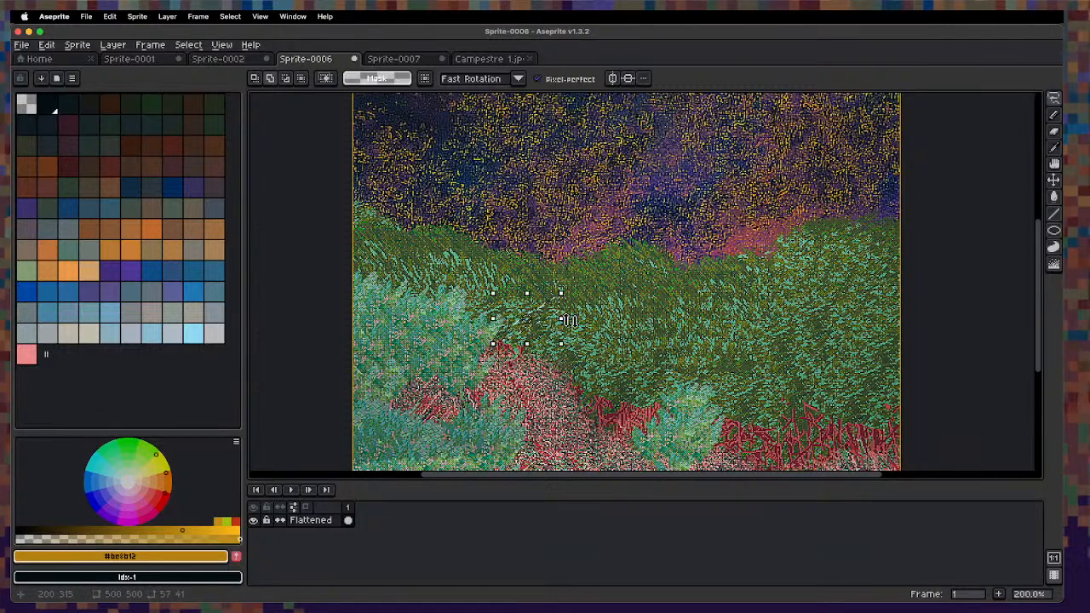
pyautogui.press('super+b')
pyautogui.moveTo(518, 357)
pyautogui.mouseDown()
pyautogui.moveTo(512, 321)
pyautogui.moveTo(524, 250)
pyautogui.mouseUp()
pyautogui.press('super+z')
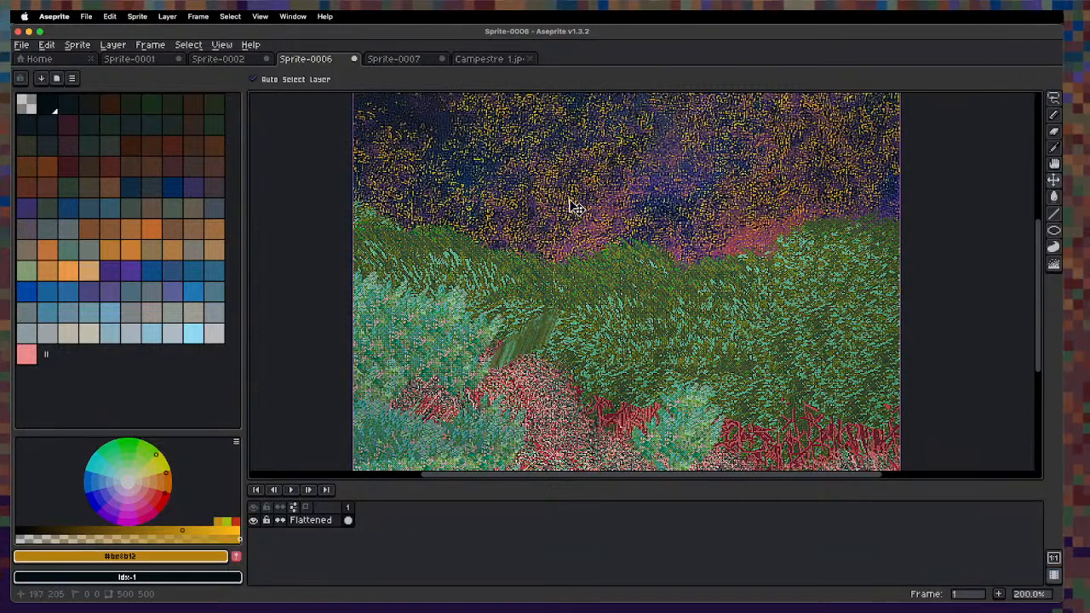
pyautogui.press('super+z')
# Try a large arch-shaped stroke with the grass brush at opacity 255, and undo it.
pyautogui.click(544, 82)
pyautogui.moveTo(600, 97); pyautogui.dragTo(668, 97)
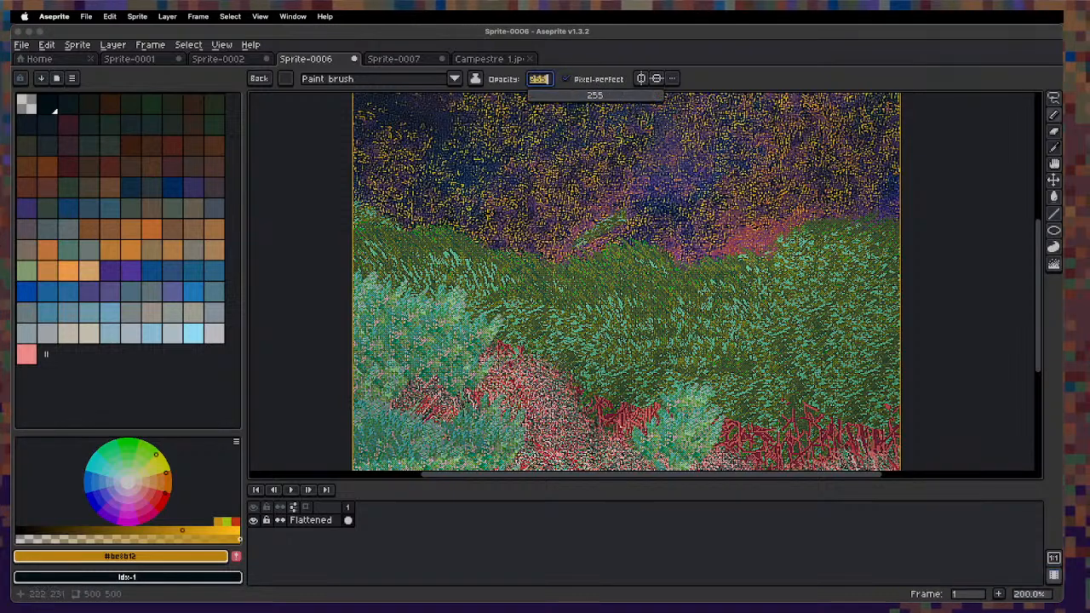
pyautogui.moveTo(492, 349)
pyautogui.mouseDown()
pyautogui.moveTo(507, 293)
pyautogui.moveTo(588, 204)
pyautogui.moveTo(669, 198)
pyautogui.moveTo(681, 316)
pyautogui.moveTo(673, 471)
pyautogui.mouseUp()
pyautogui.scroll(-1, 663, 170)
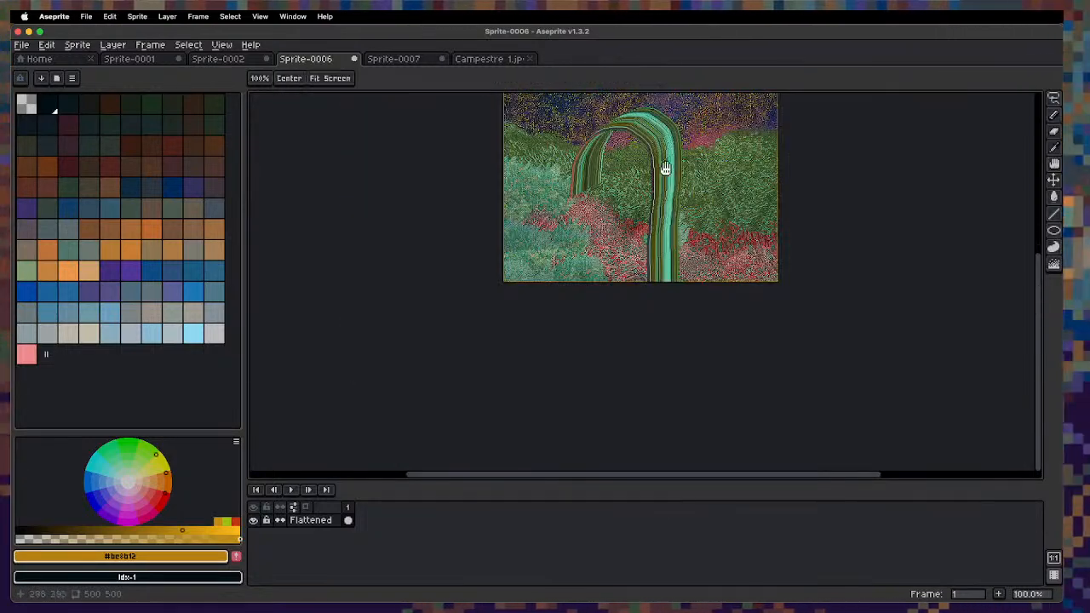
pyautogui.moveTo(664, 170); pyautogui.dragTo(615, 265)
pyautogui.press('super+z')
pyautogui.moveTo(599, 309); pyautogui.dragTo(570, 301)
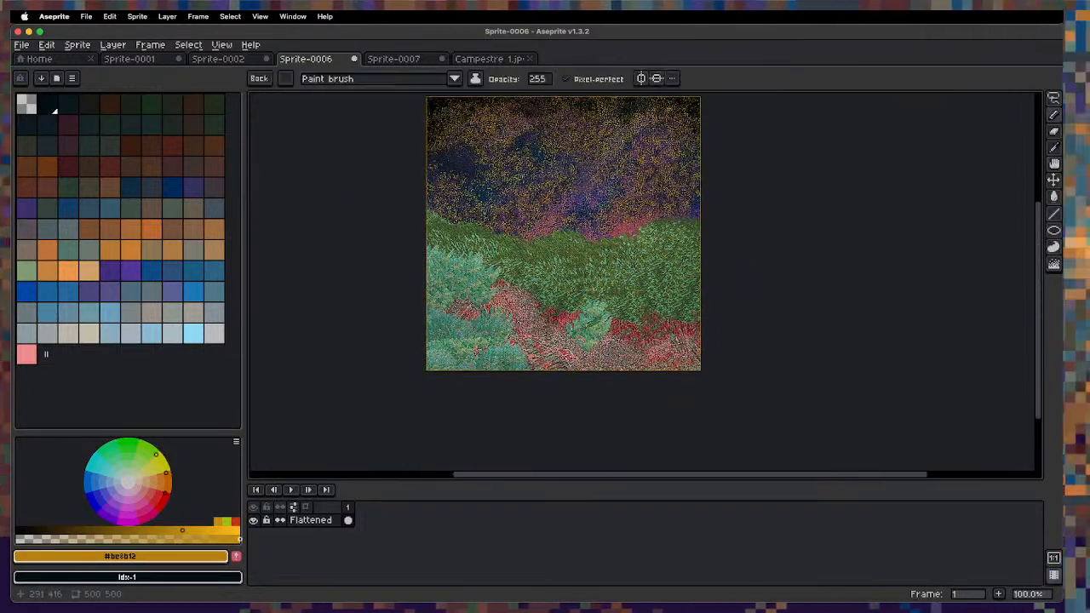
# Discard the grass brush and create a new, thinner custom brush from a small patch of the painting.
pyautogui.scroll(1, 584, 333)
pyautogui.press('Escape')
pyautogui.press('q')
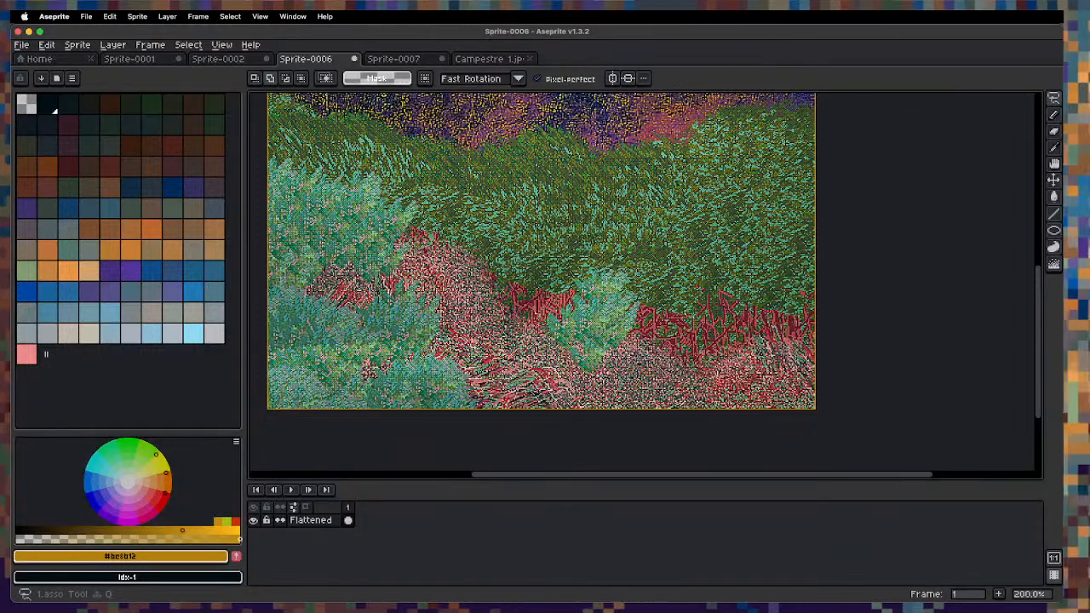
pyautogui.press('super+b')
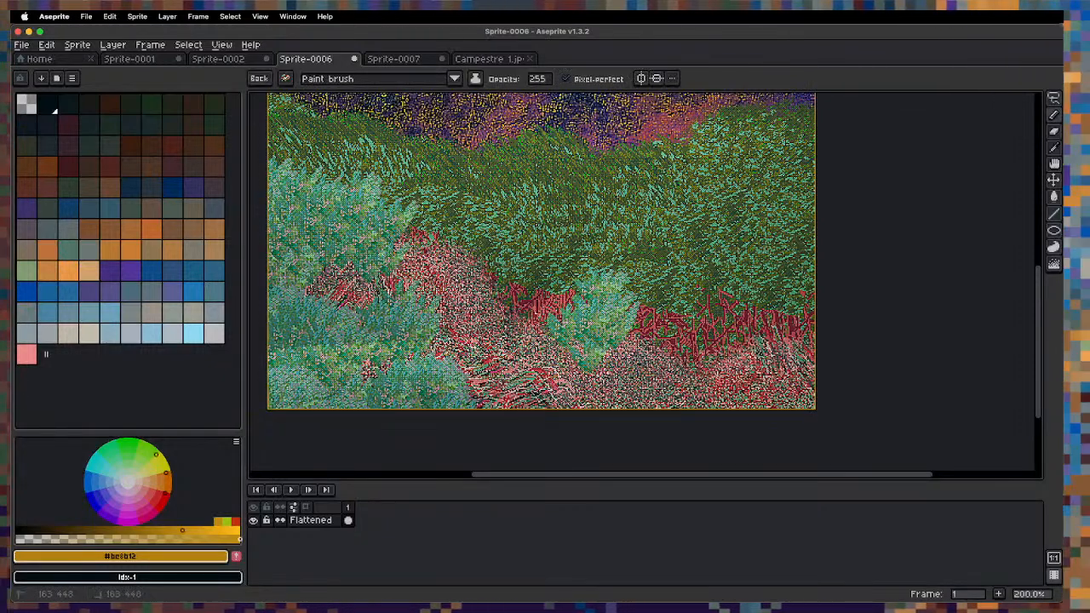
# Try two freehand strokes with the thin custom brush over the path, and undo both.
pyautogui.moveTo(442, 358); pyautogui.dragTo(441, 259)
pyautogui.moveTo(486, 204)
pyautogui.mouseDown()
pyautogui.moveTo(535, 251)
pyautogui.moveTo(553, 331)
pyautogui.moveTo(528, 242)
pyautogui.moveTo(473, 226)
pyautogui.moveTo(454, 356)
pyautogui.mouseUp()
pyautogui.press('super+z')
pyautogui.press('super+z')
# Try a narrow curve over the path using the Curve tool with the custom brush, and undo it.
pyautogui.hotkey('shift', 'l')
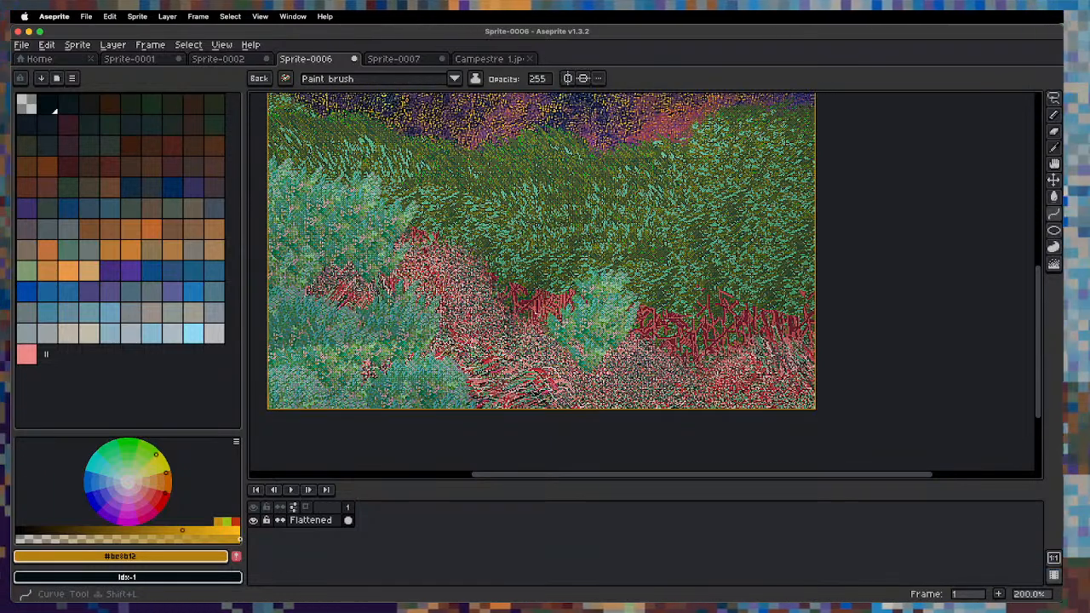
pyautogui.click(546, 316)
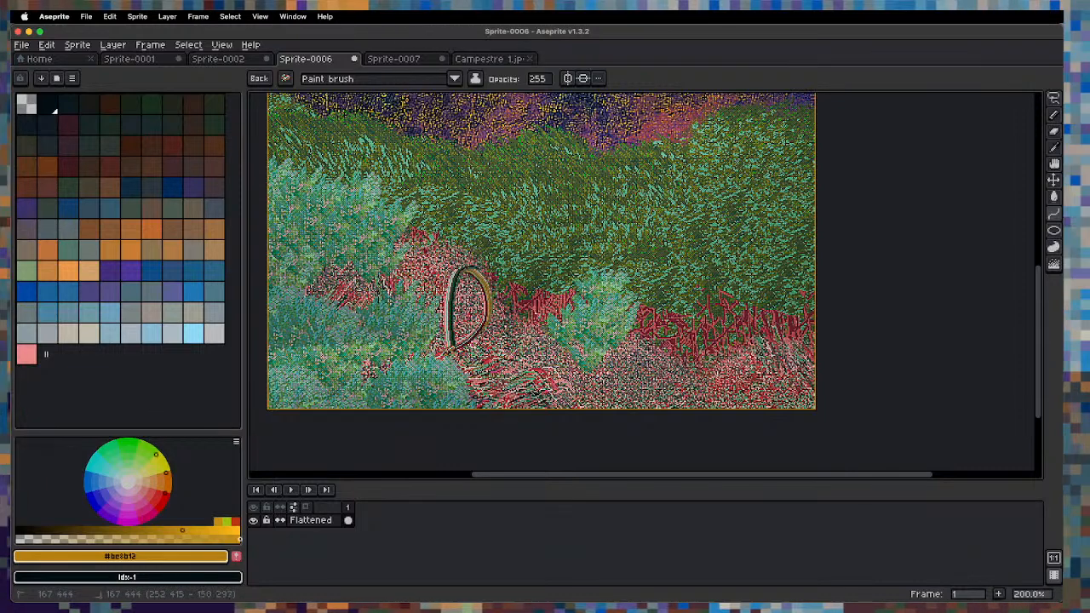
pyautogui.press('super+z')
# Try a rounded arch across the path with the Curve tool, check it at 100% zoom, and undo it.
pyautogui.moveTo(456, 350)
pyautogui.mouseDown()
pyautogui.moveTo(524, 315)
pyautogui.moveTo(531, 322)
pyautogui.mouseUp()
pyautogui.click(449, 146)
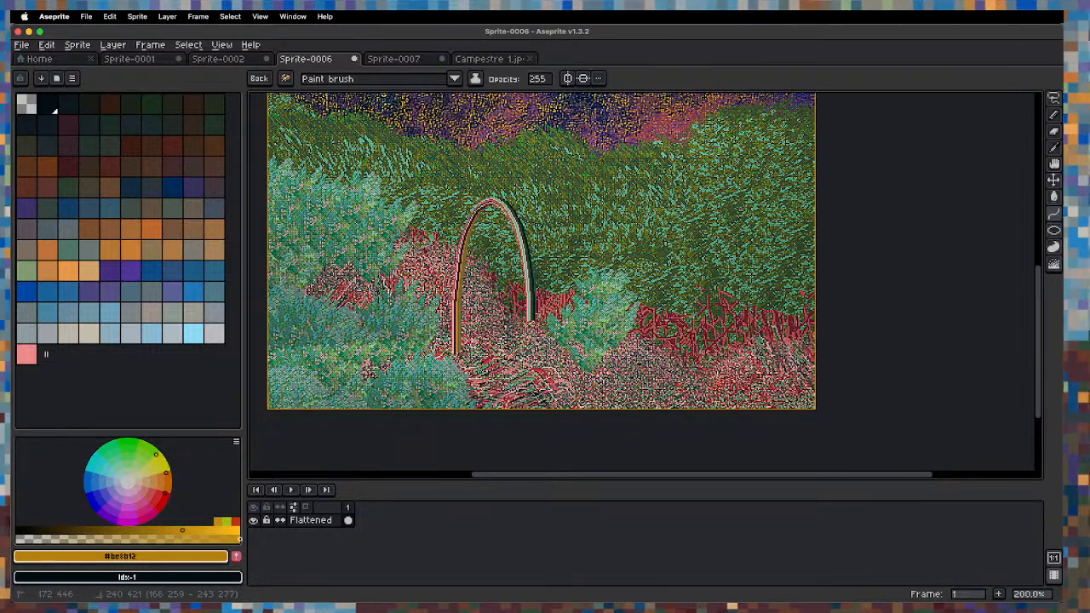
pyautogui.click(526, 202)
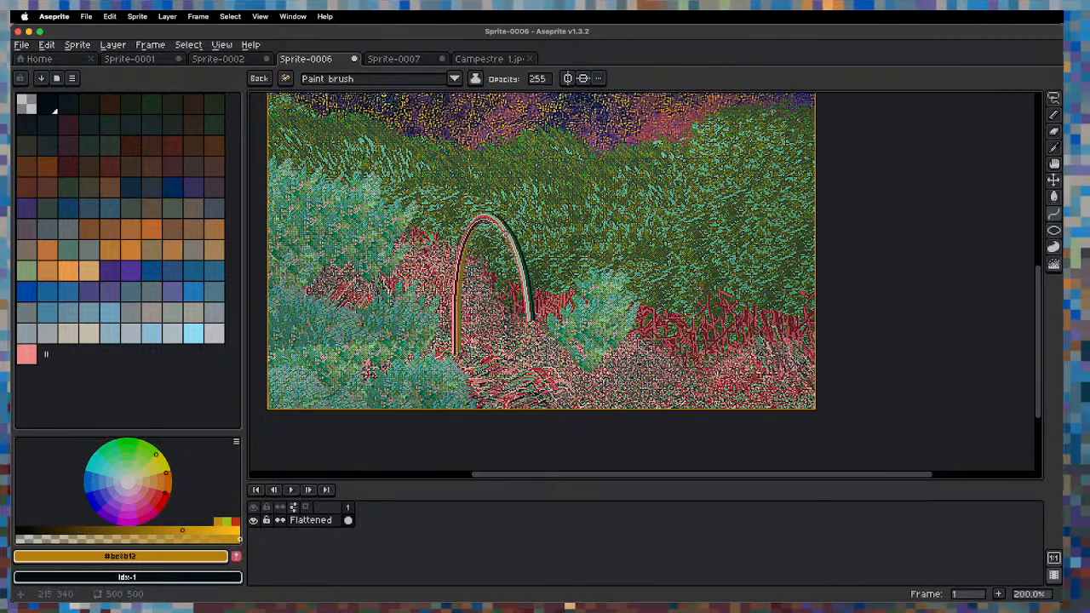
pyautogui.scroll(-1, 480, 206)
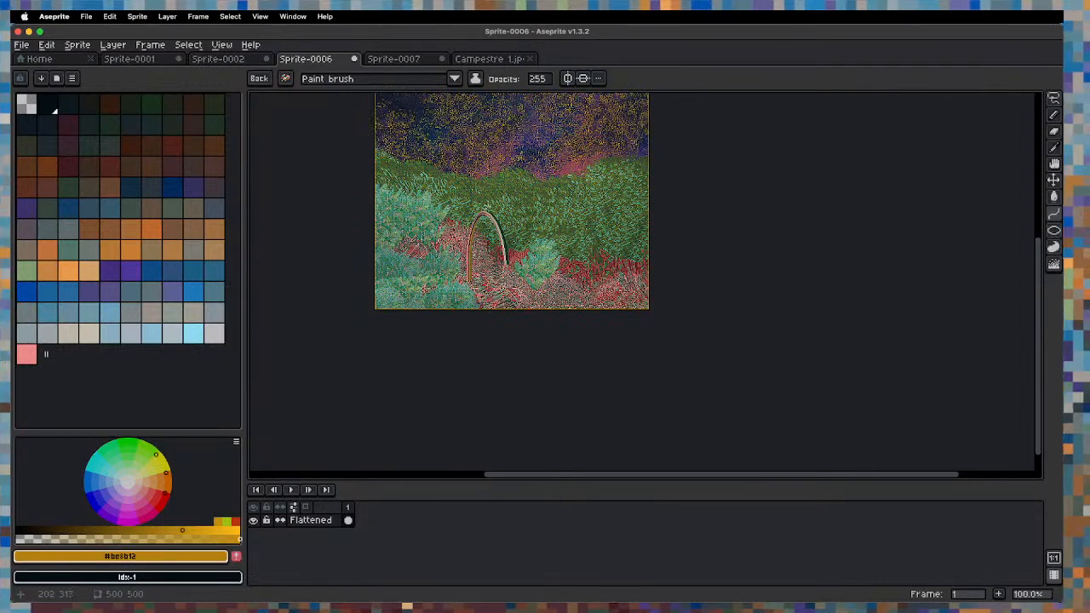
pyautogui.scroll(1, 499, 204)
pyautogui.press('super+z')
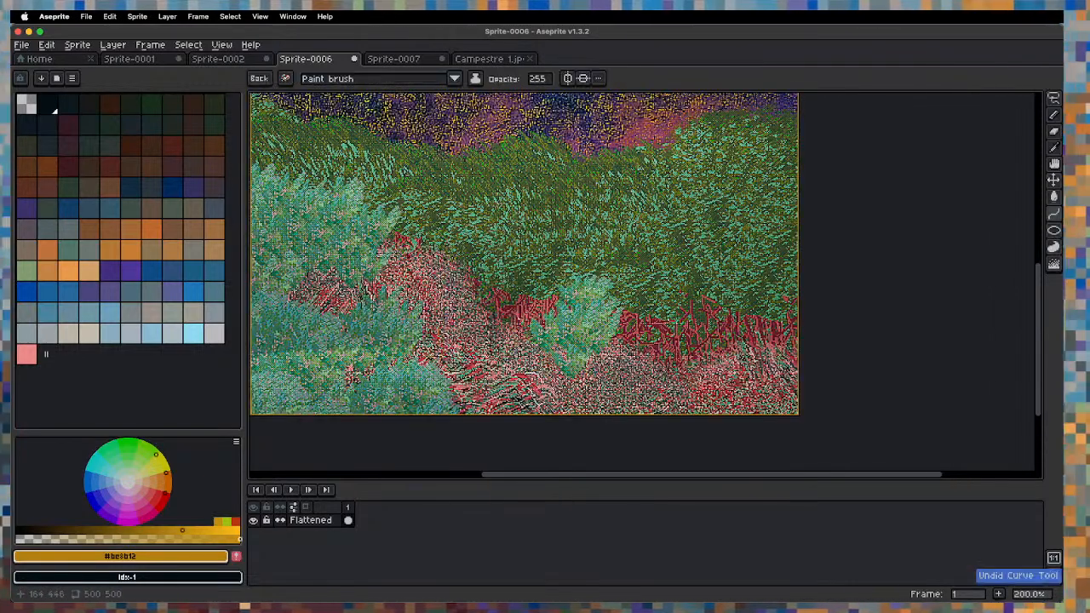
# Try a taller curved arch spanning the path between the bushes, and cancel it.
pyautogui.moveTo(430, 352); pyautogui.dragTo(522, 331)
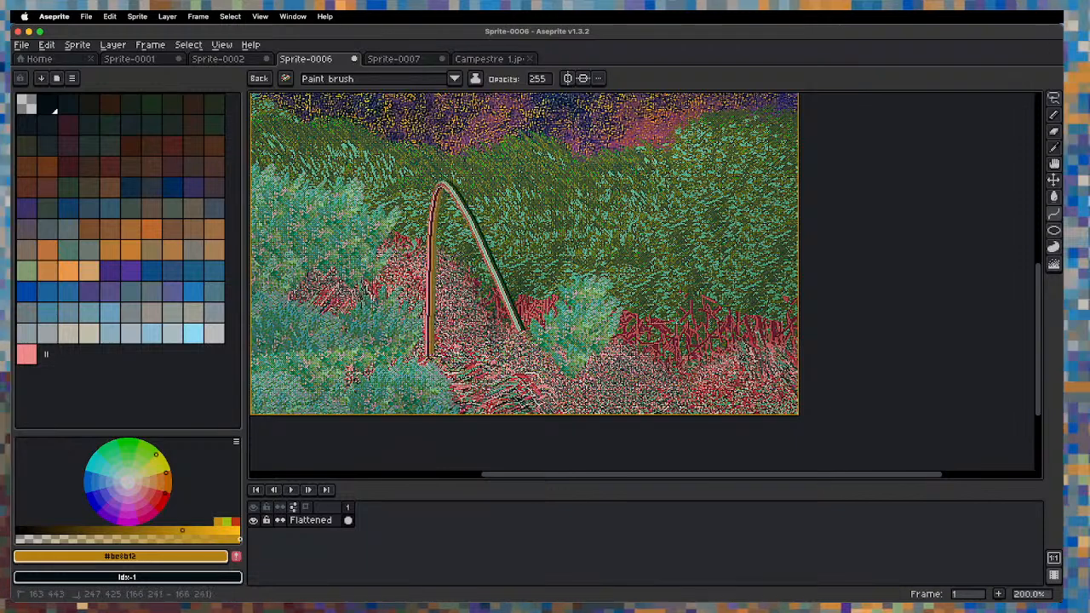
pyautogui.click(428, 131)
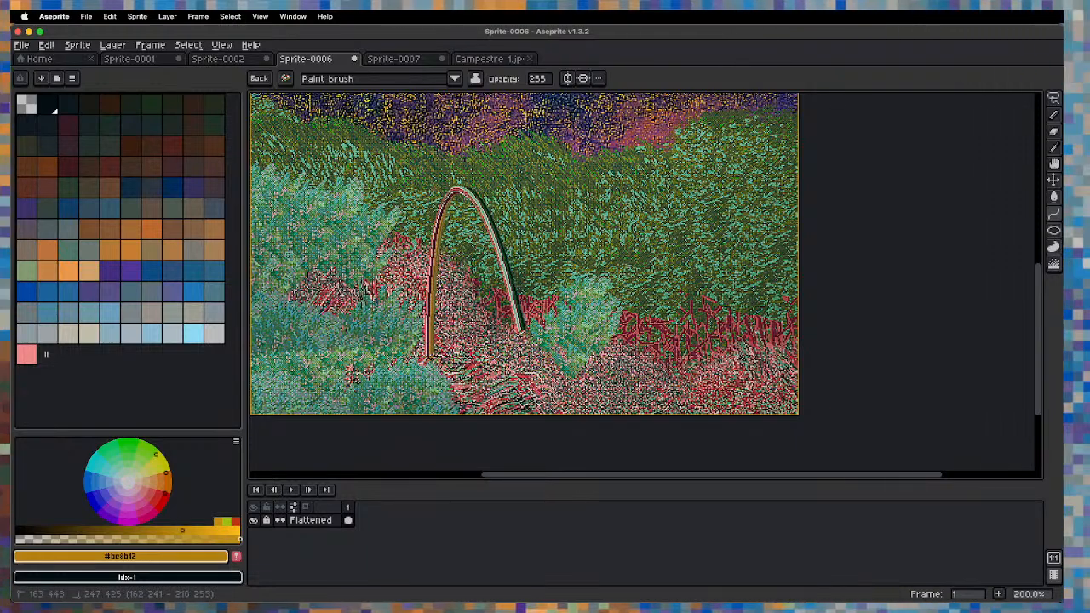
pyautogui.press('Escape')
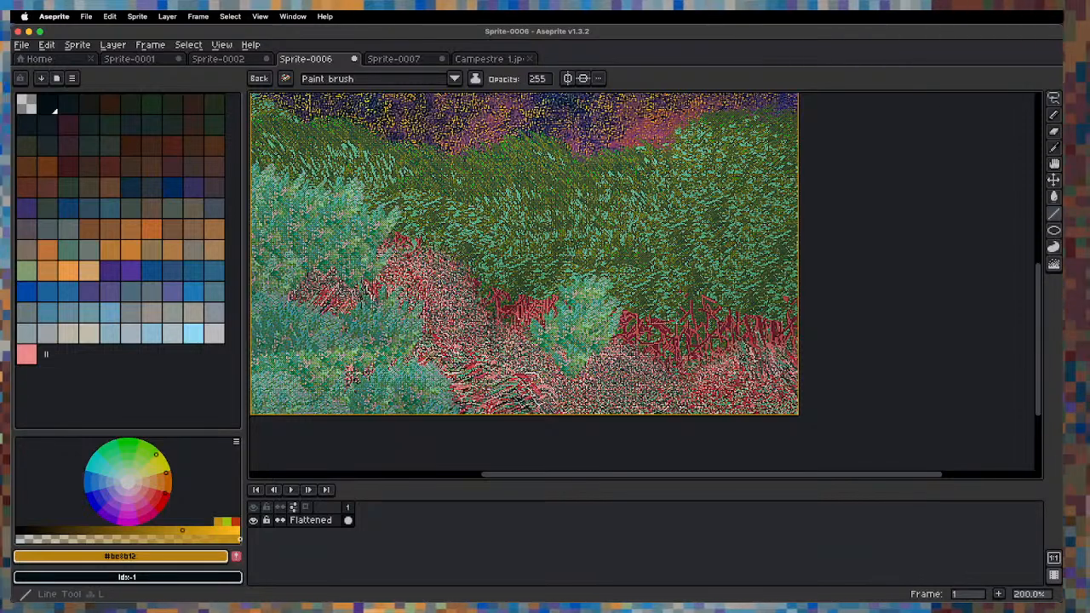
# Draw two vertical posts flanking the path with the custom brush and join their tops with a curved arch.
pyautogui.moveTo(430, 356); pyautogui.dragTo(430, 248)
pyautogui.moveTo(515, 331); pyautogui.dragTo(515, 267)
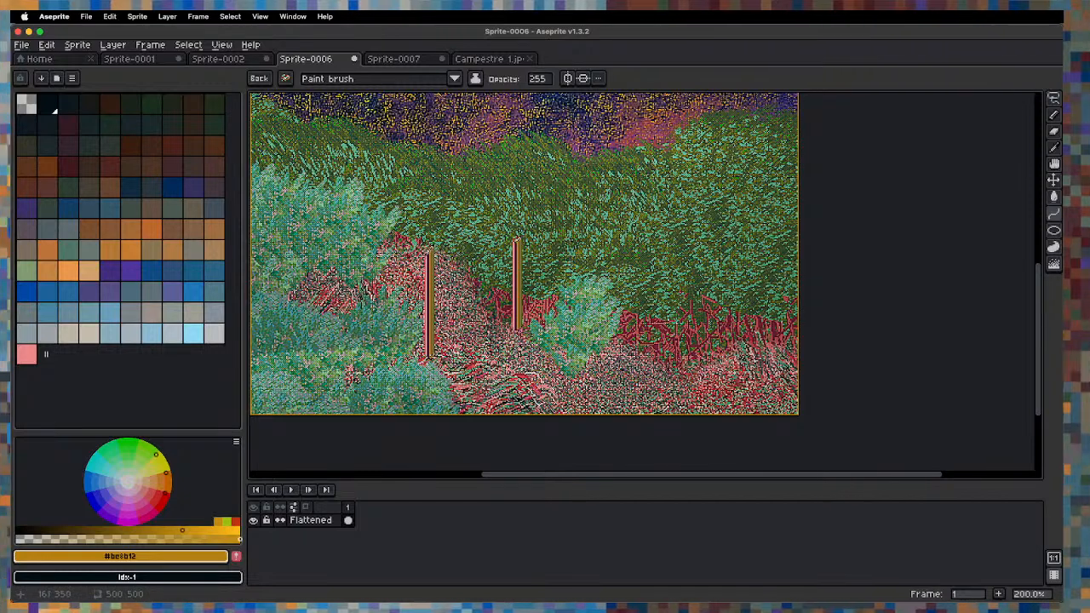
pyautogui.moveTo(430, 249)
pyautogui.mouseDown()
pyautogui.moveTo(516, 244)
pyautogui.moveTo(451, 204)
pyautogui.moveTo(430, 141)
pyautogui.mouseUp()
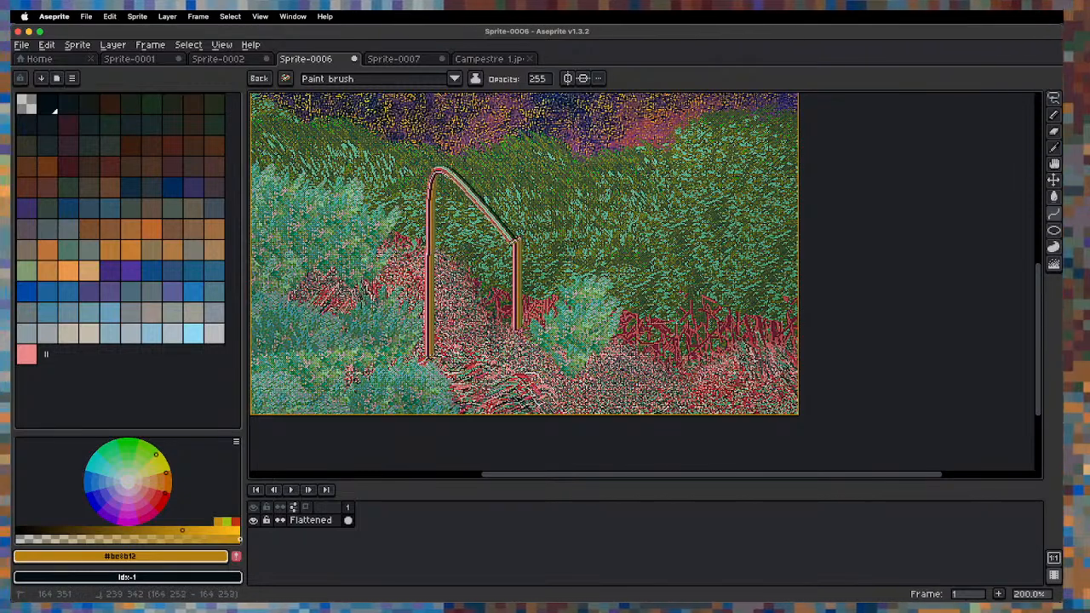
pyautogui.click(433, 145)
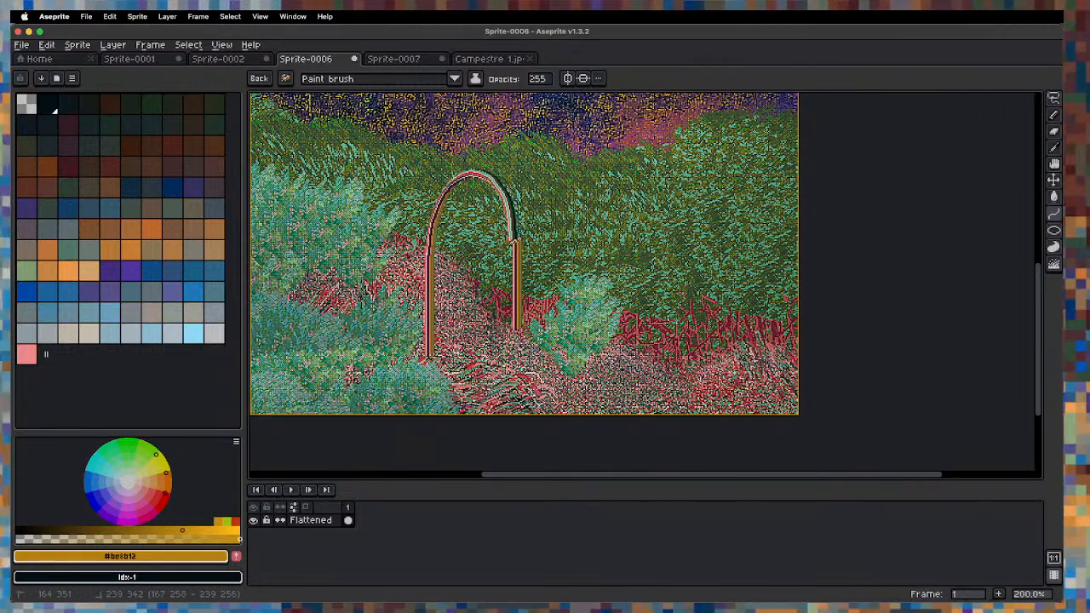
# Try to shift the arch's right post left and up with a rectangular selection so it meets the curve.
pyautogui.press('m')
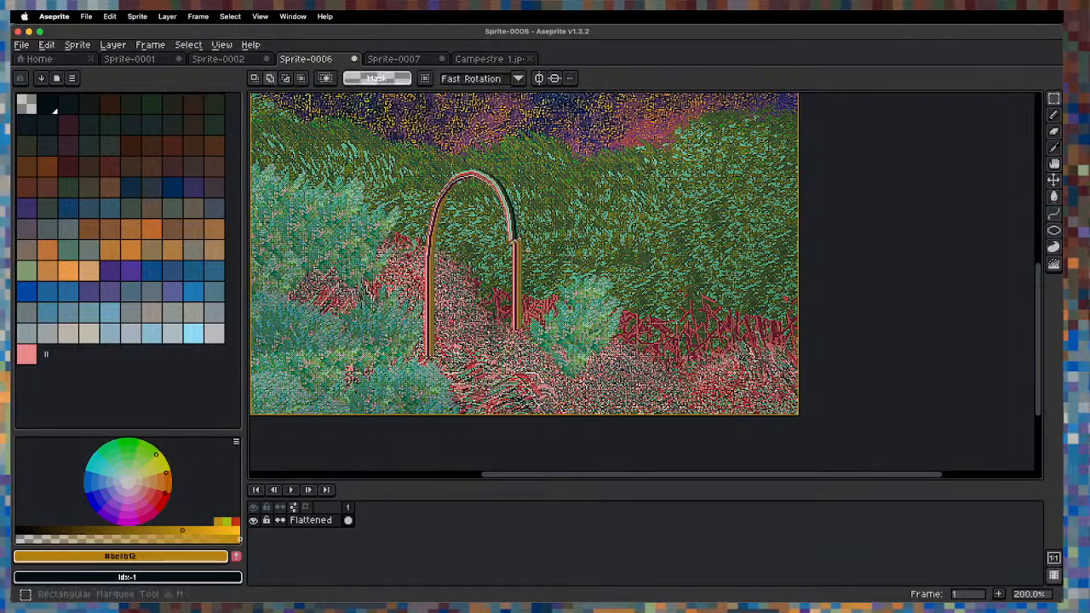
pyautogui.scroll(2, 530, 251)
pyautogui.moveTo(505, 229); pyautogui.dragTo(504, 328)
pyautogui.press('Left')
pyautogui.press('Left')
pyautogui.press('Left')
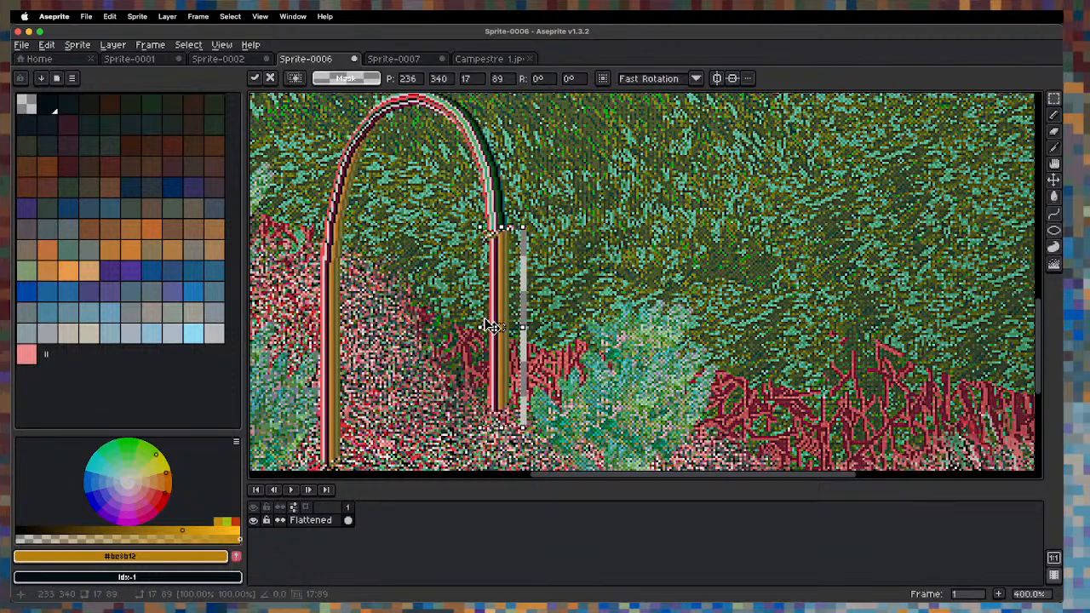
pyautogui.press('Up')
pyautogui.press('Up')
pyautogui.press('Up')
pyautogui.press('Left')
pyautogui.hotkey('shift', 'Up')
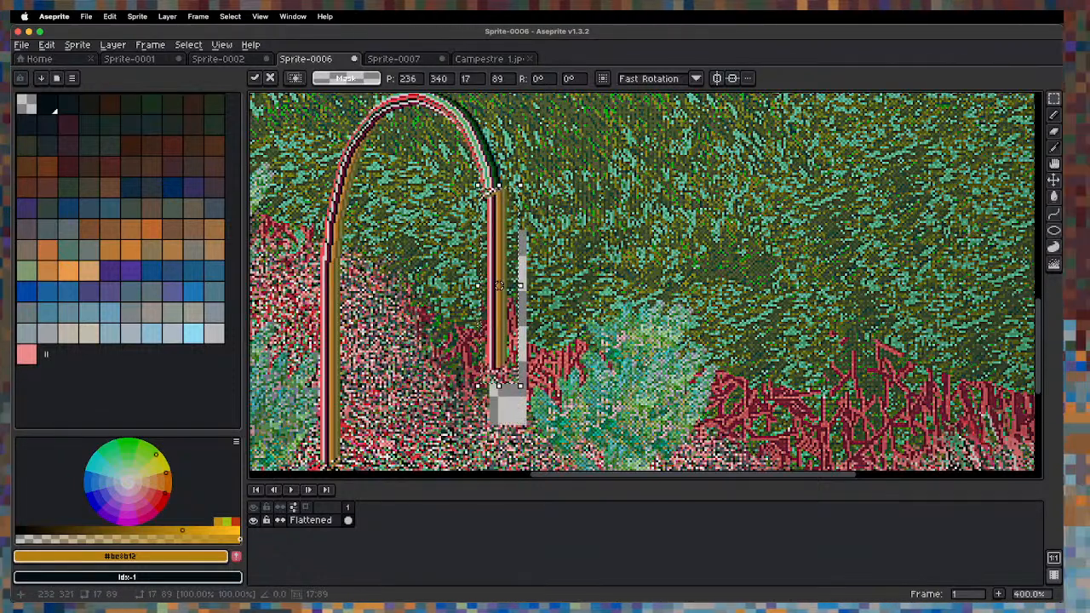
# Undo the post shift and the curved arch, leaving the two separate vertical posts.
pyautogui.press('super+d')
pyautogui.scroll(-3, 480, 329)
pyautogui.press('super+z')
pyautogui.press('super+z')
pyautogui.press('super+z')
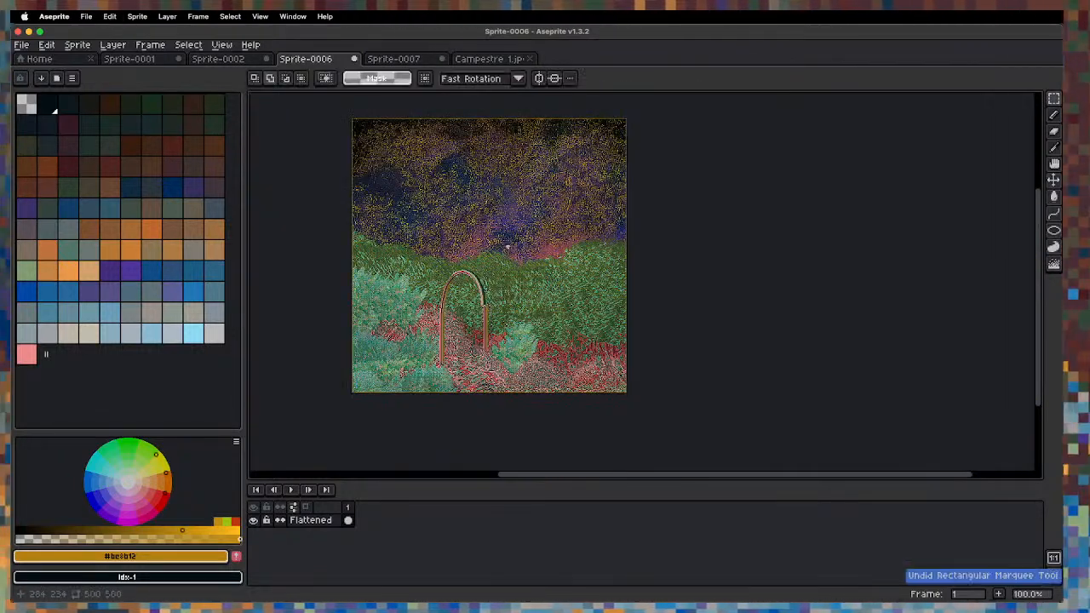
pyautogui.press('super+z')
# Draw a lower, rounder arch between the tops of the two posts with the Curve tool and custom brush.
pyautogui.scroll(3, 471, 315)
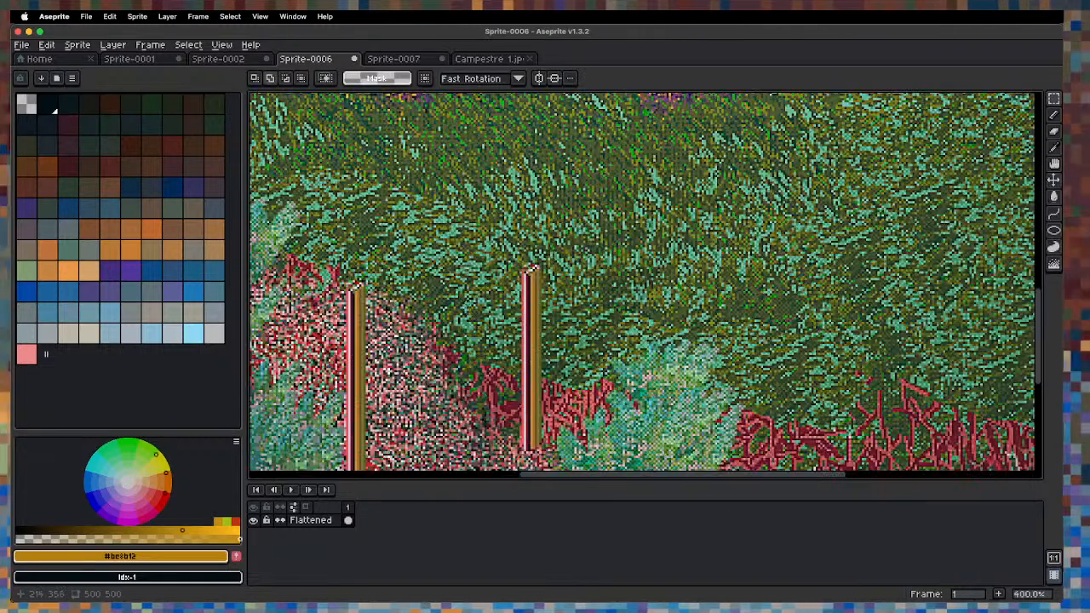
pyautogui.press('b')
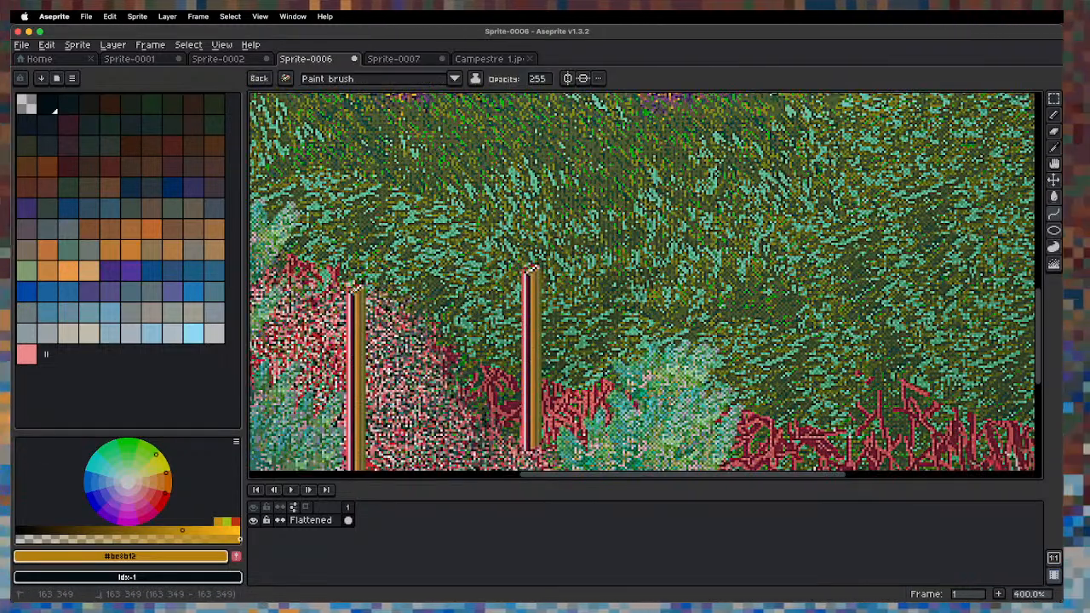
pyautogui.moveTo(350, 291)
pyautogui.mouseDown()
pyautogui.moveTo(530, 260)
pyautogui.moveTo(528, 271)
pyautogui.mouseUp()
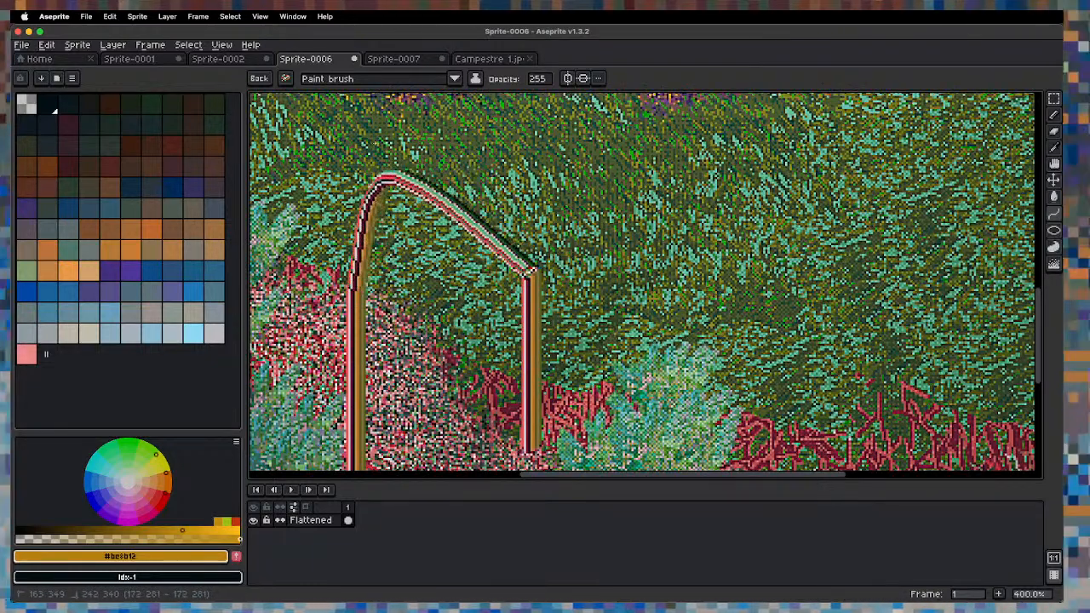
pyautogui.click(412, 172)
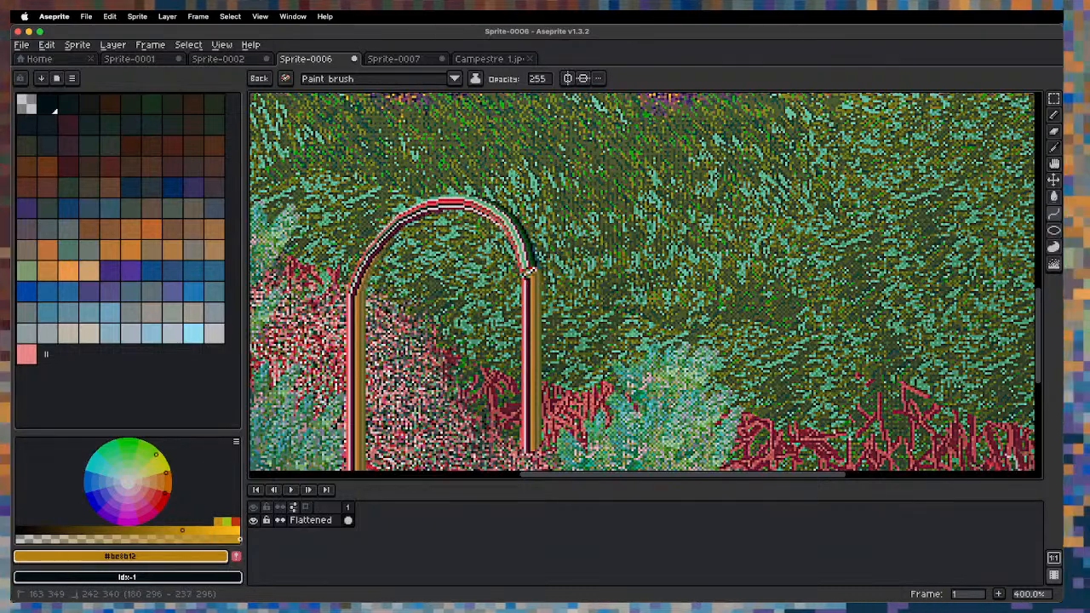
pyautogui.click(506, 178)
pyautogui.scroll(-3, 530, 170)
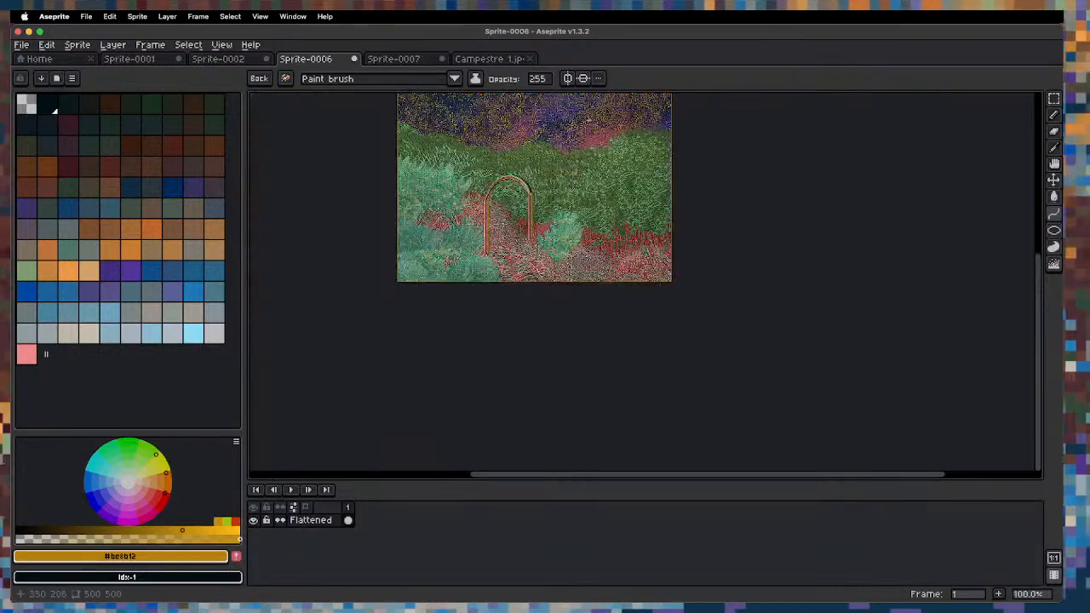
pyautogui.scroll(1, 588, 247)
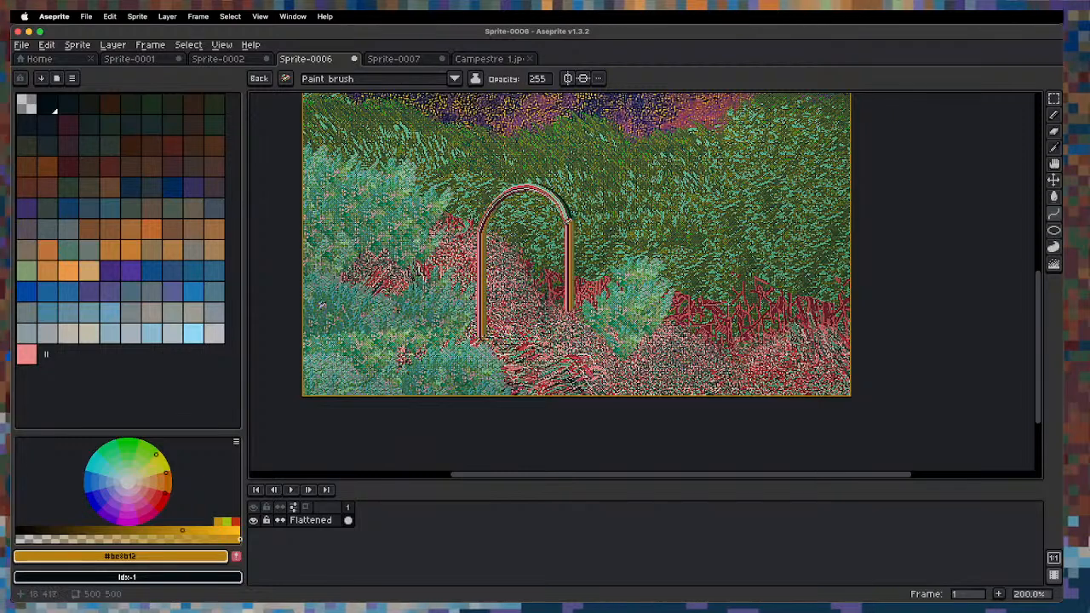
# Add a new layer and paint a rounded light grey blob (Idx-117) under the arch with the paint brush.
pyautogui.hotkey('shift', 'n')
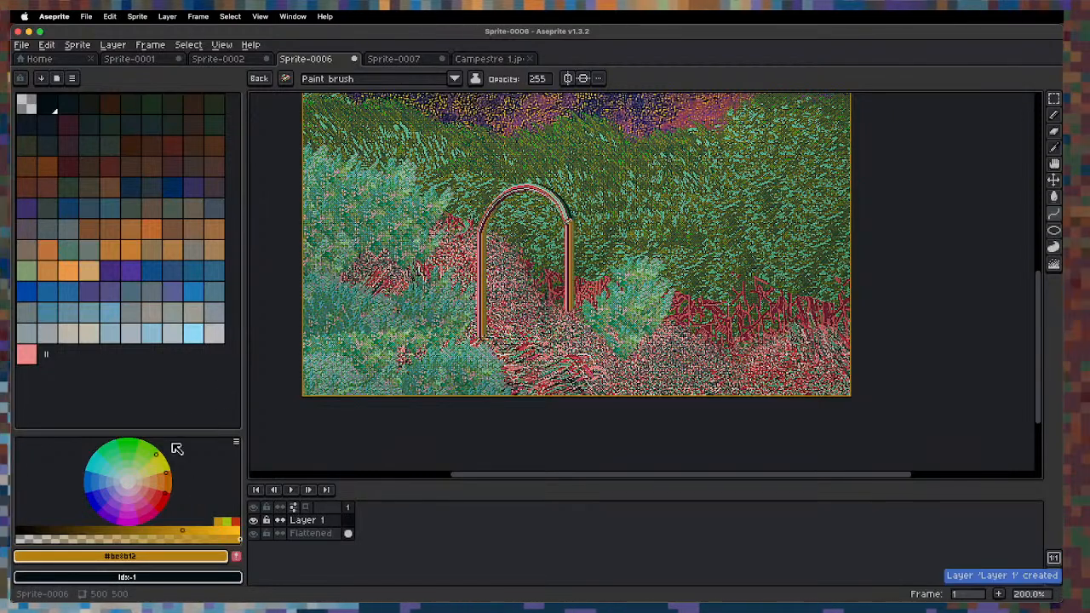
pyautogui.click(176, 337)
pyautogui.scroll(1, 554, 277)
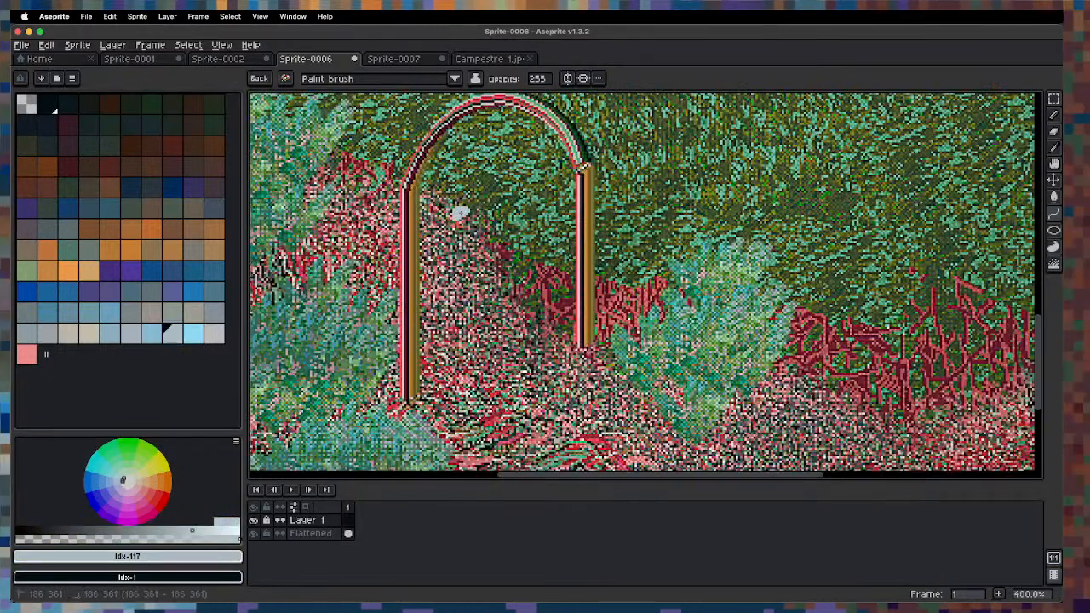
pyautogui.moveTo(486, 234)
pyautogui.mouseDown()
pyautogui.moveTo(475, 240)
pyautogui.moveTo(494, 237)
pyautogui.moveTo(487, 217)
pyautogui.mouseUp()
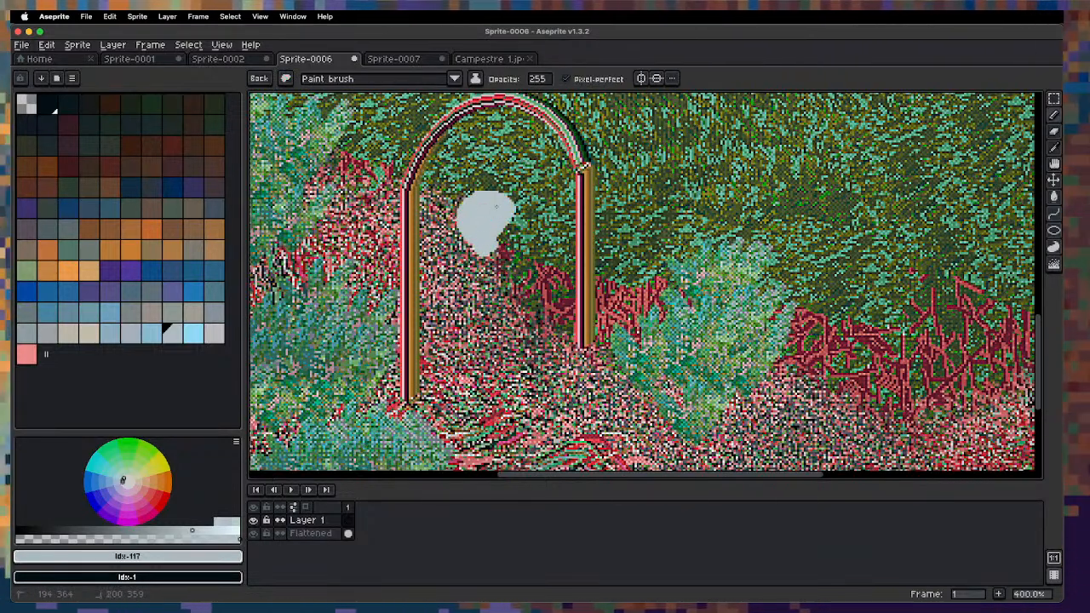
# Paint a curved trail of small light grey dabs from the blob down along the path.
pyautogui.click(460, 255)
pyautogui.moveTo(450, 278); pyautogui.dragTo(444, 322)
pyautogui.click(447, 339)
pyautogui.click(450, 353)
pyautogui.click(460, 374)
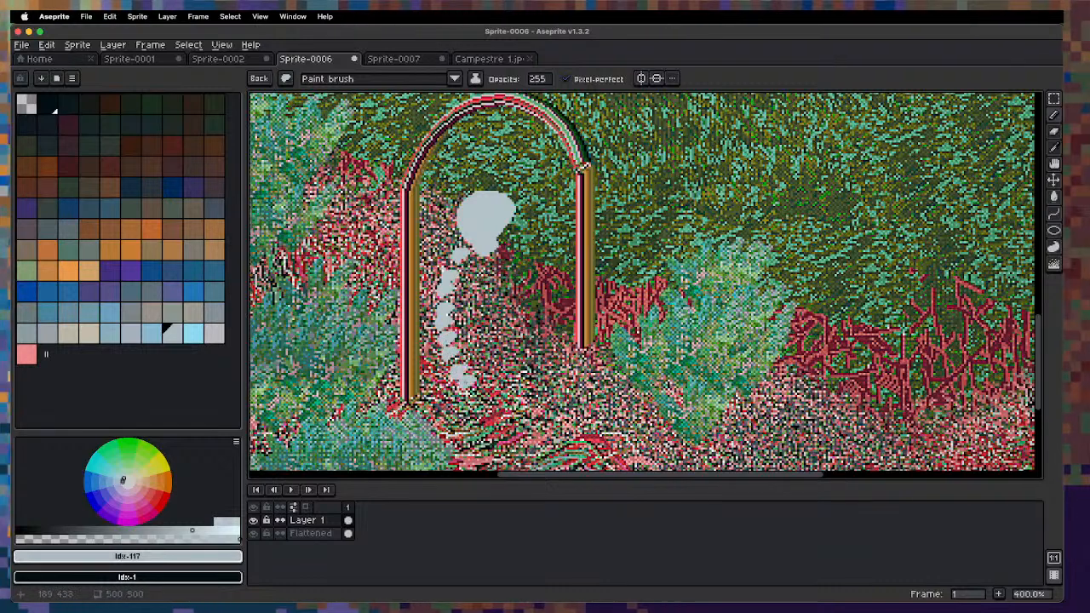
pyautogui.moveTo(462, 379)
pyautogui.mouseDown()
pyautogui.moveTo(511, 424)
pyautogui.moveTo(557, 431)
pyautogui.mouseUp()
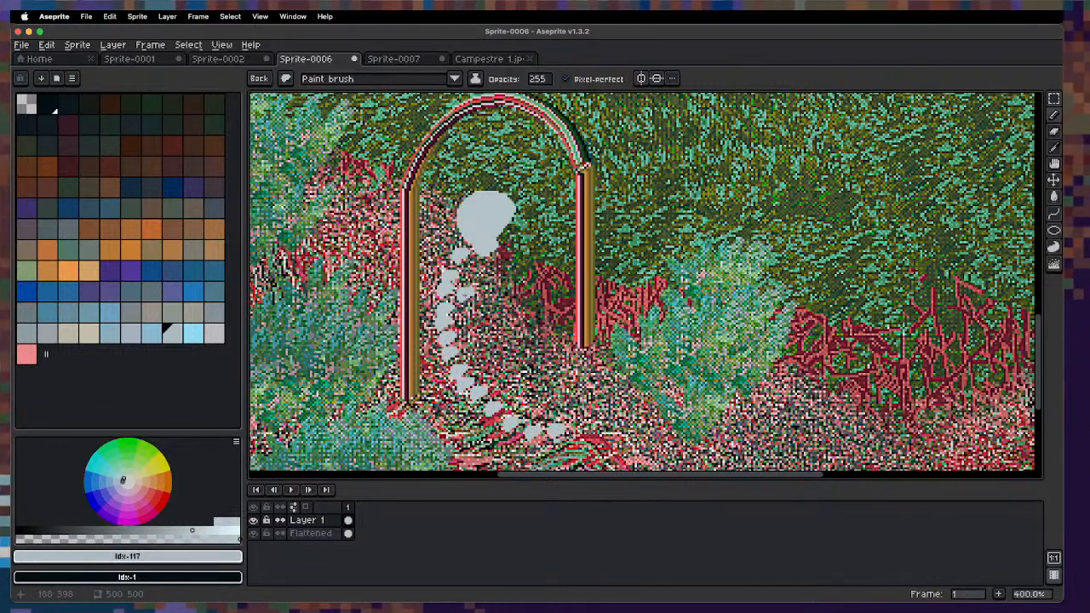
# Switch to a plain 1px brush and sketch thin curved strokes beside the trail of dabs.
pyautogui.press('Escape')
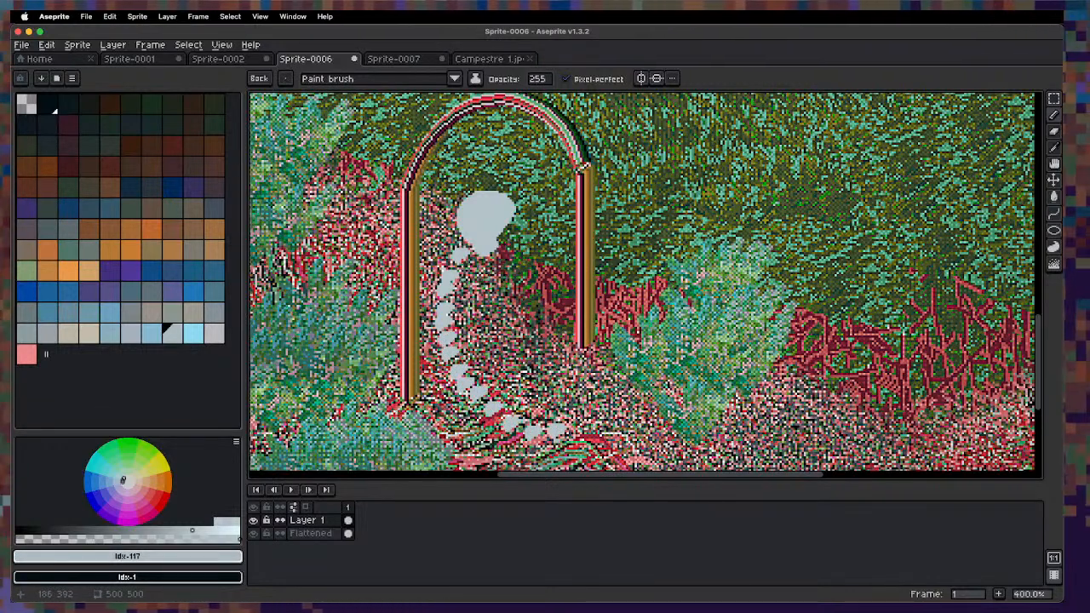
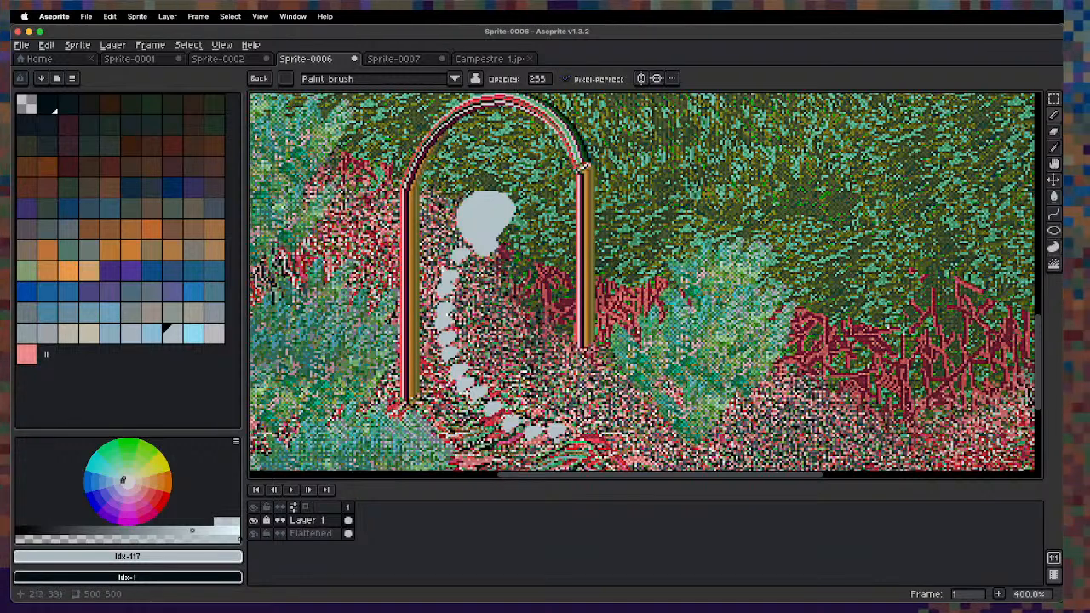
pyautogui.press('Escape')
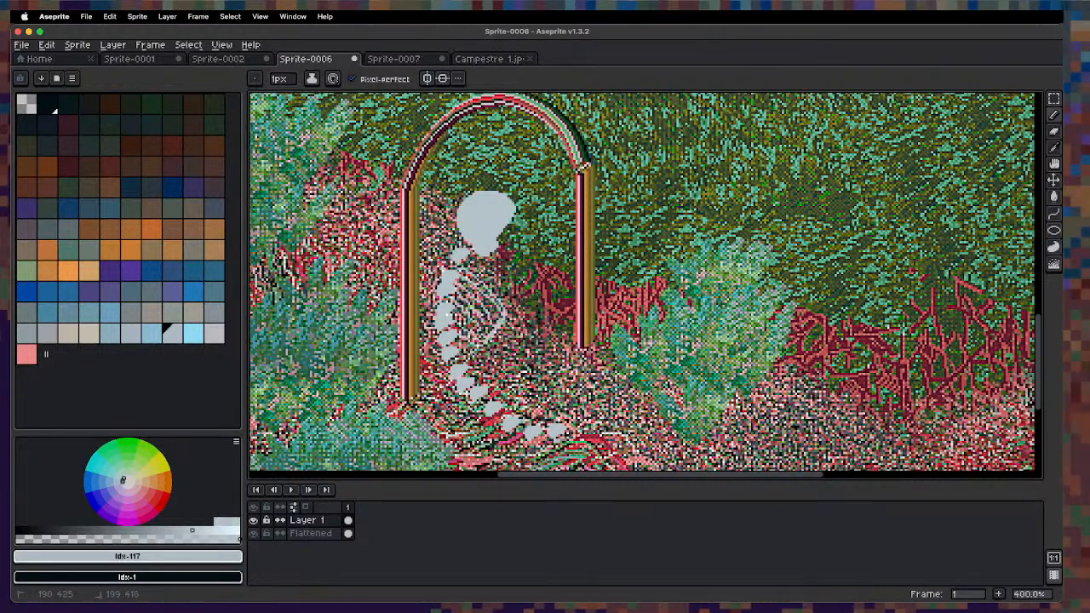
pyautogui.moveTo(520, 369); pyautogui.dragTo(509, 279)
pyautogui.scroll(-3, 504, 234)
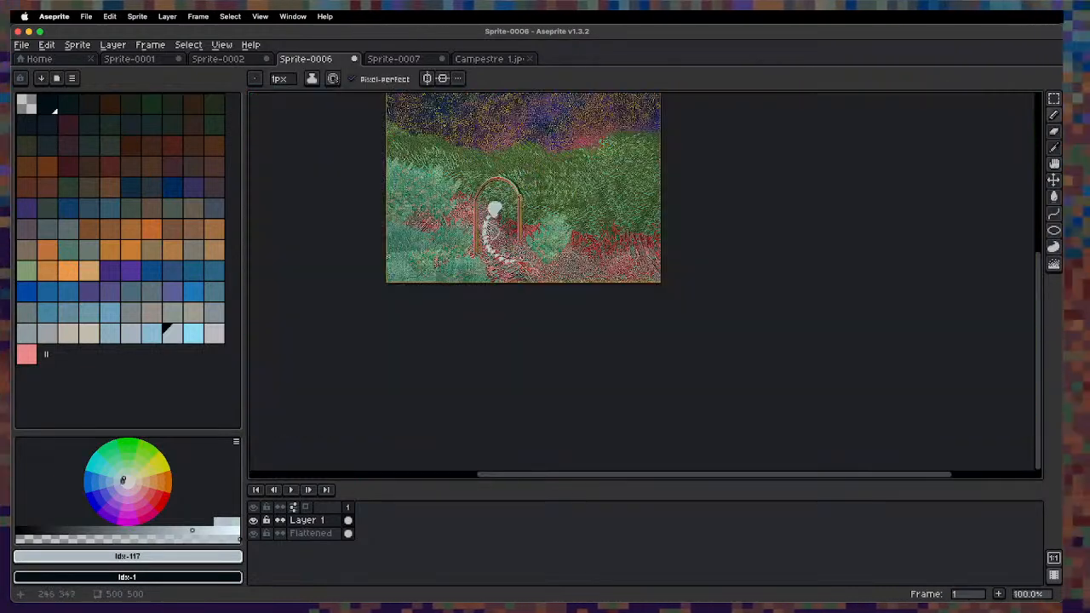
# Clear all the light grey drawing from Layer 1.
pyautogui.click(349, 521)
pyautogui.press('Delete')
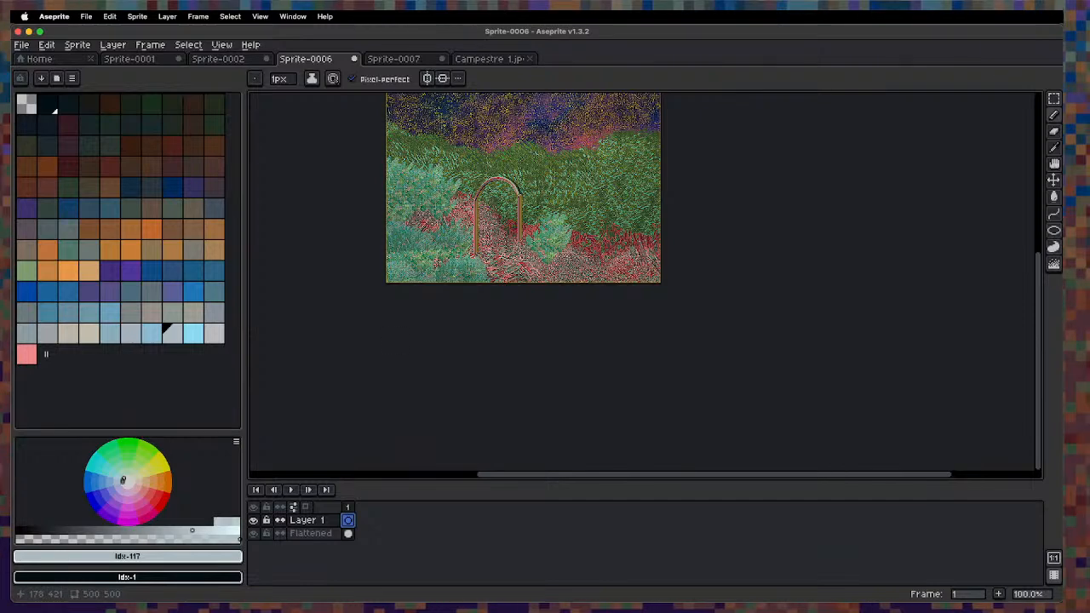
pyautogui.scroll(3, 490, 200)
pyautogui.scroll(-3, 491, 189)
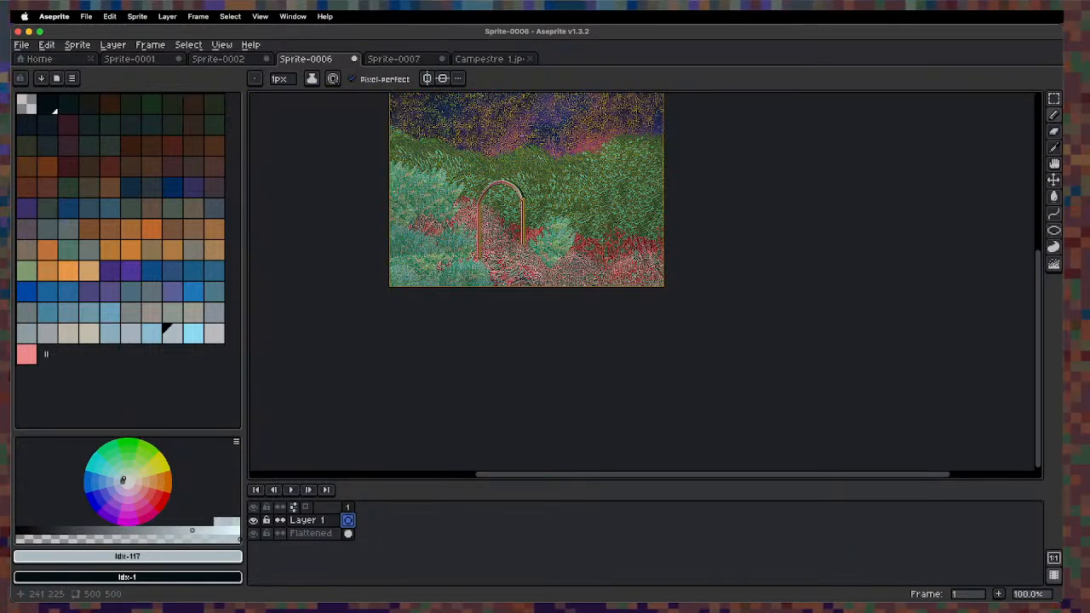
# Add another layer and try a Bayer Matrix 8x8 gradient from dark Idx-1 to light grey Idx-117, undoing it.
pyautogui.moveTo(438, 182); pyautogui.dragTo(404, 297)
pyautogui.hotkey('shift', 'n')
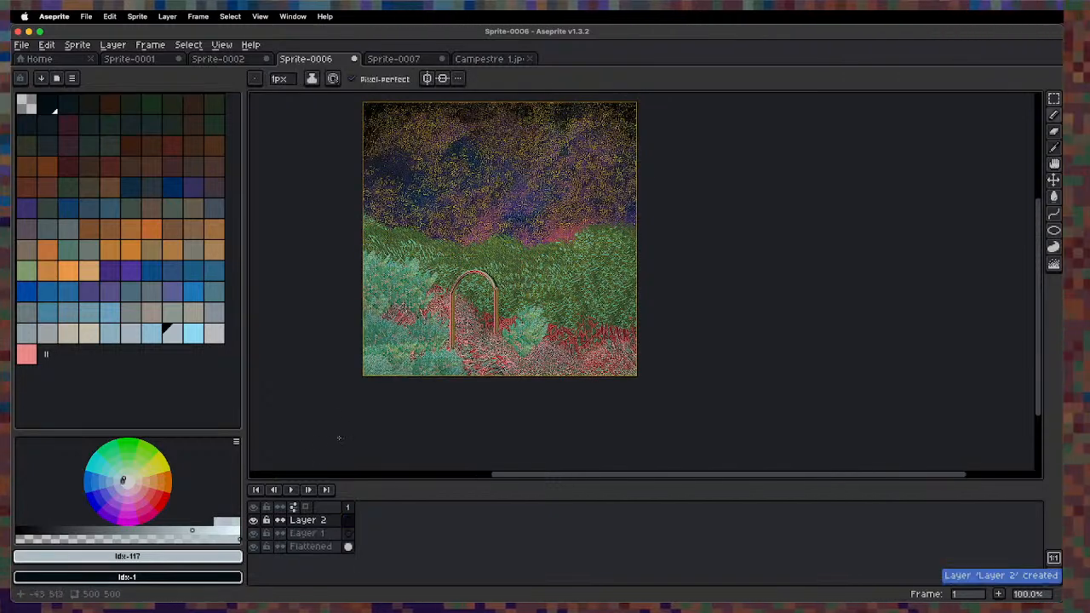
pyautogui.press('x')
pyautogui.hotkey('shift', 'g')
pyautogui.moveTo(460, 335); pyautogui.dragTo(510, 388)
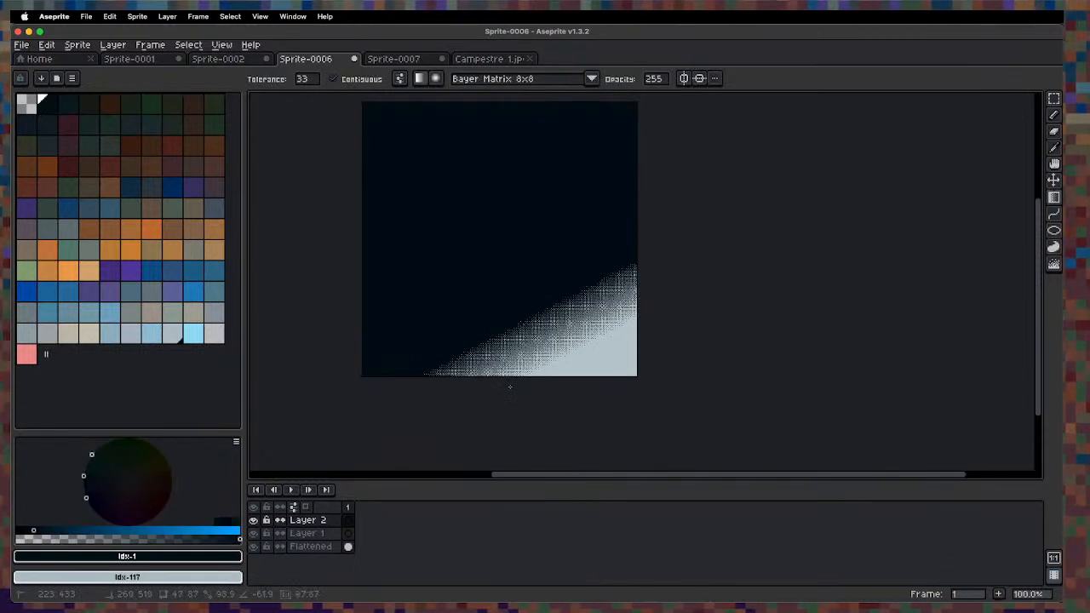
pyautogui.press('super+z')
# Set the gradient opacity to 55, try a gradient across the landscape, and undo it.
pyautogui.moveTo(663, 79); pyautogui.dragTo(675, 97)
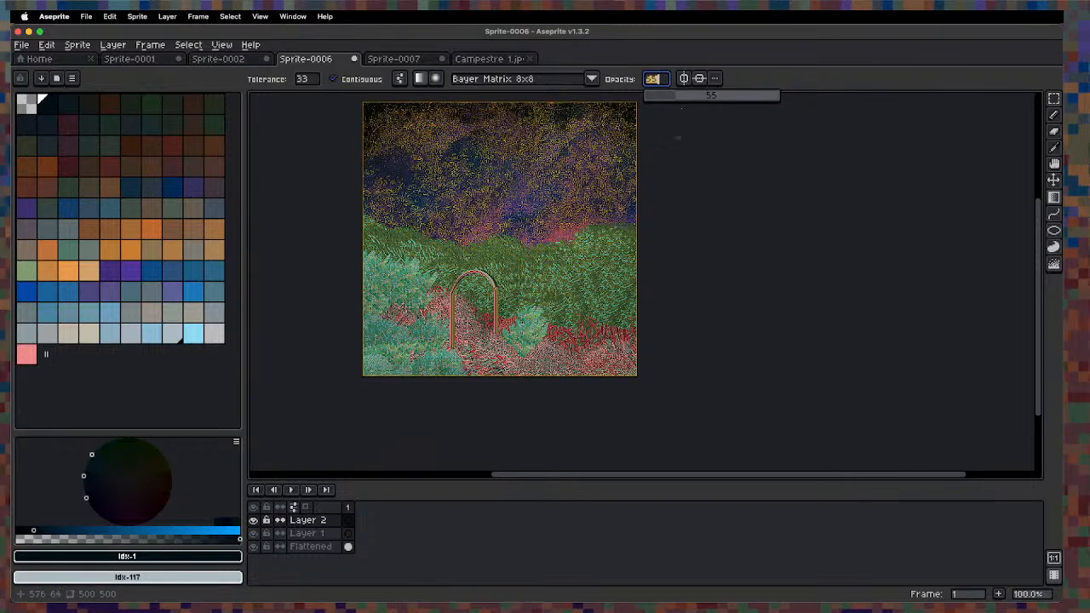
pyautogui.moveTo(567, 226); pyautogui.dragTo(395, 264)
pyautogui.press('super+z')
pyautogui.press('super+z')
# Set the gradient's second colour to transparent and try dark-to-transparent shading over the lower right foreground.
pyautogui.press('x')
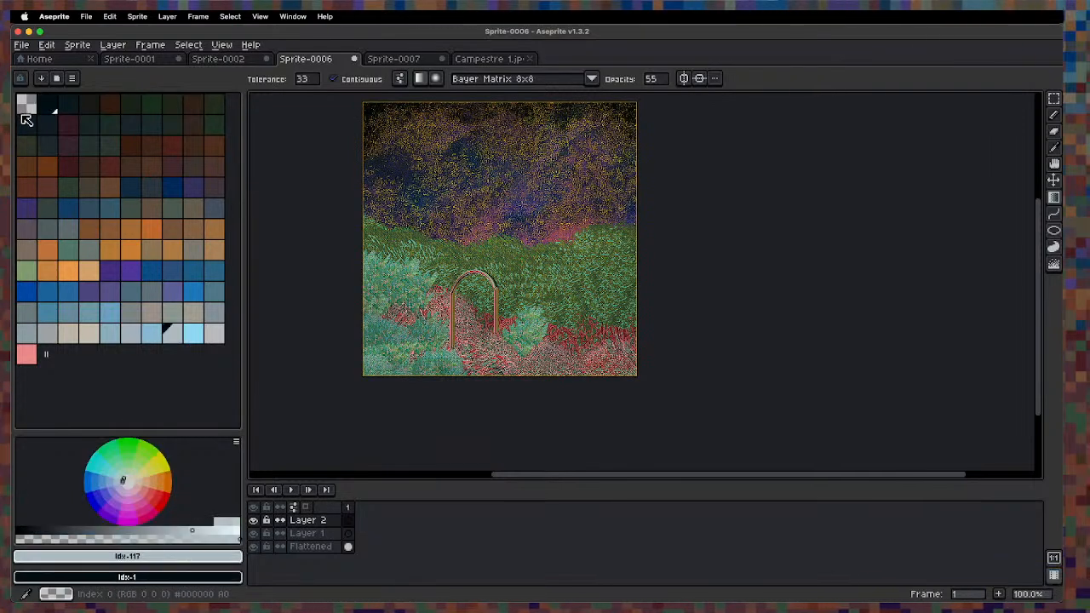
pyautogui.click(26, 104)
pyautogui.moveTo(599, 316); pyautogui.dragTo(541, 359)
pyautogui.press('super+z')
pyautogui.press('super+z')
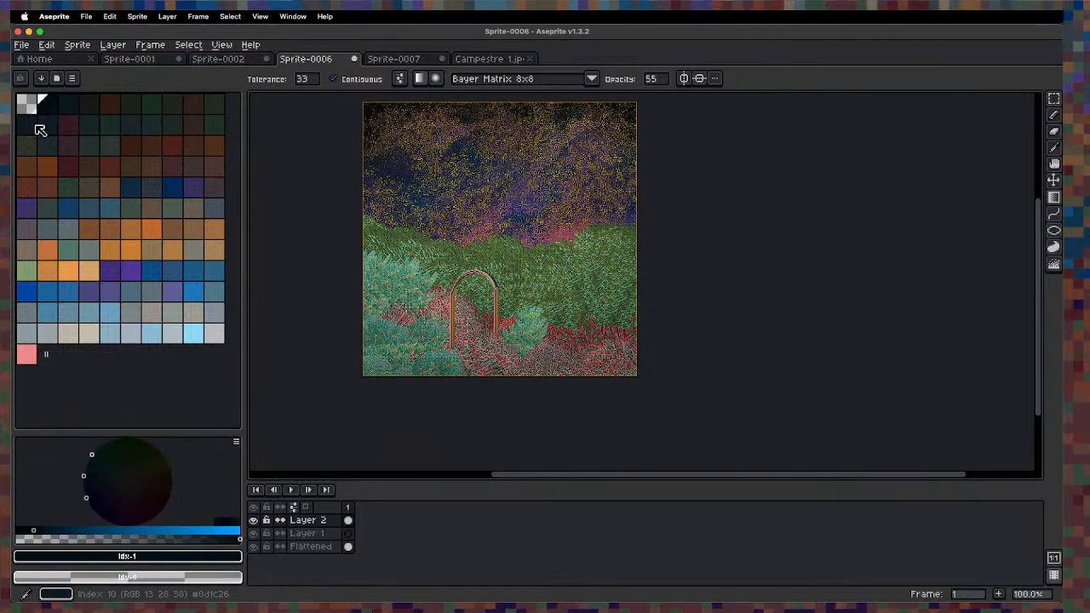
# Choose the muted purple Idx-94 and tint the sky and hills with purple-to-transparent gradients.
pyautogui.click(110, 291)
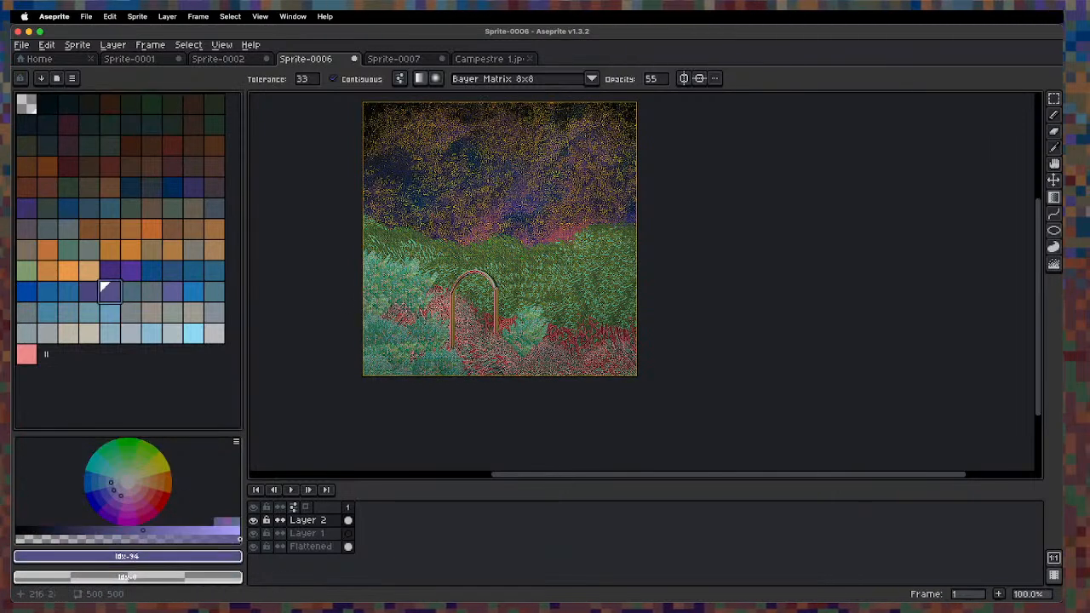
pyautogui.moveTo(492, 223); pyautogui.dragTo(442, 172)
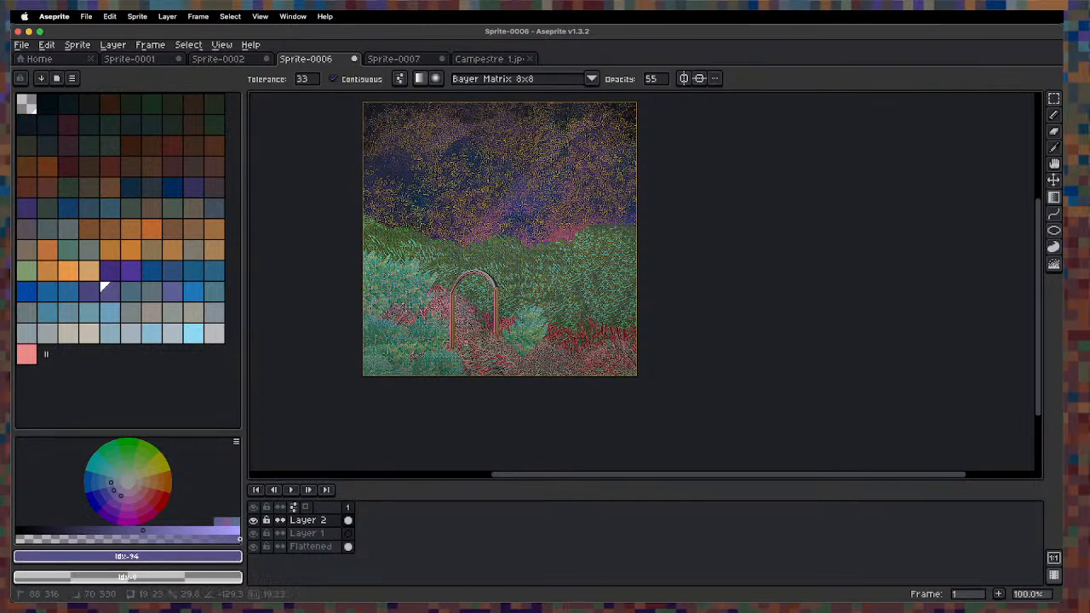
pyautogui.moveTo(402, 287); pyautogui.dragTo(397, 291)
# Try a purple gradient over the hills and sky on the right side of the landscape, and undo it.
pyautogui.moveTo(581, 236); pyautogui.dragTo(615, 193)
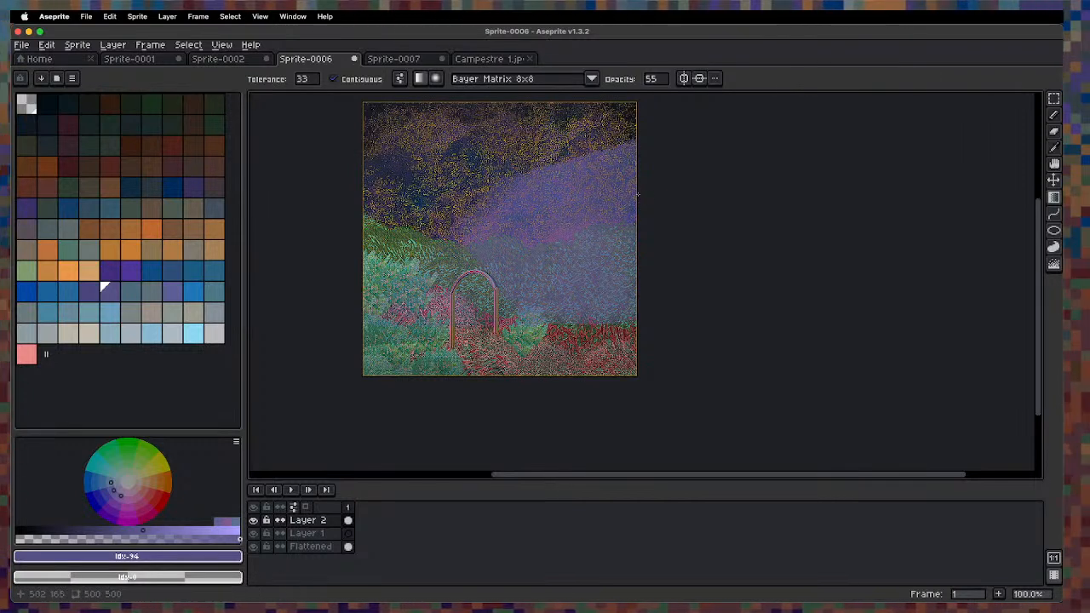
pyautogui.press('super+z')
pyautogui.press('super+z')
pyautogui.press('super+z')
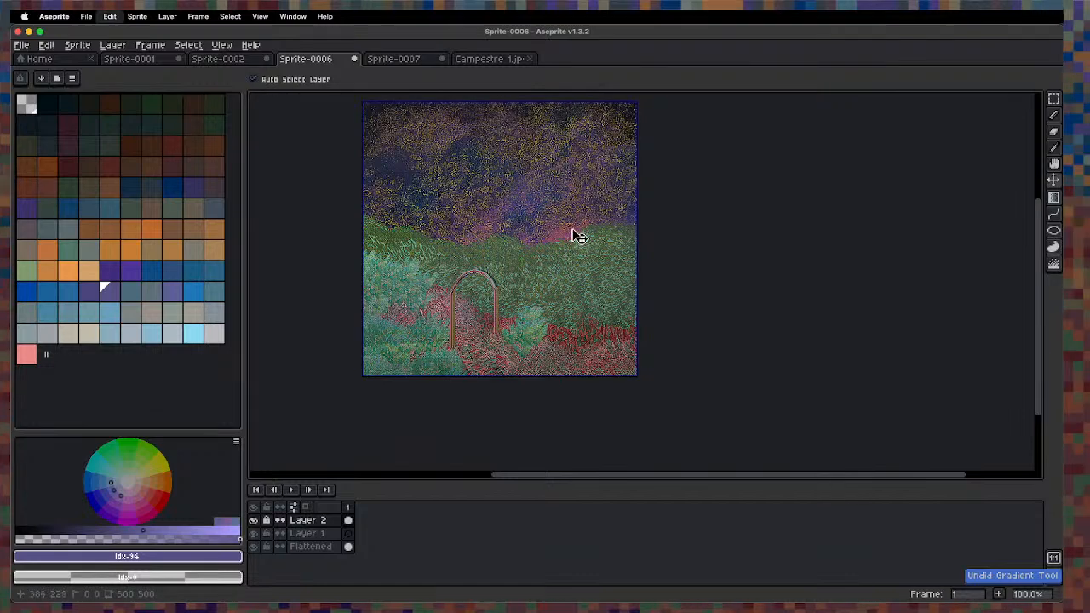
pyautogui.scroll(1, 540, 267)
pyautogui.scroll(-1, 525, 270)
pyautogui.press('super+n')
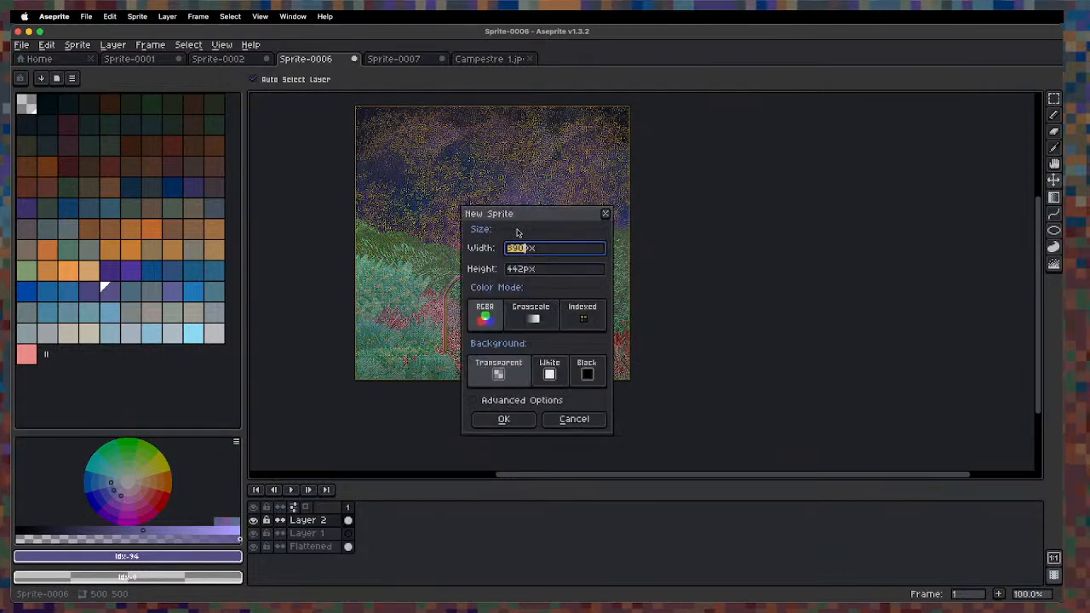
pyautogui.press('Escape')
pyautogui.press('alt+shift+super+s')
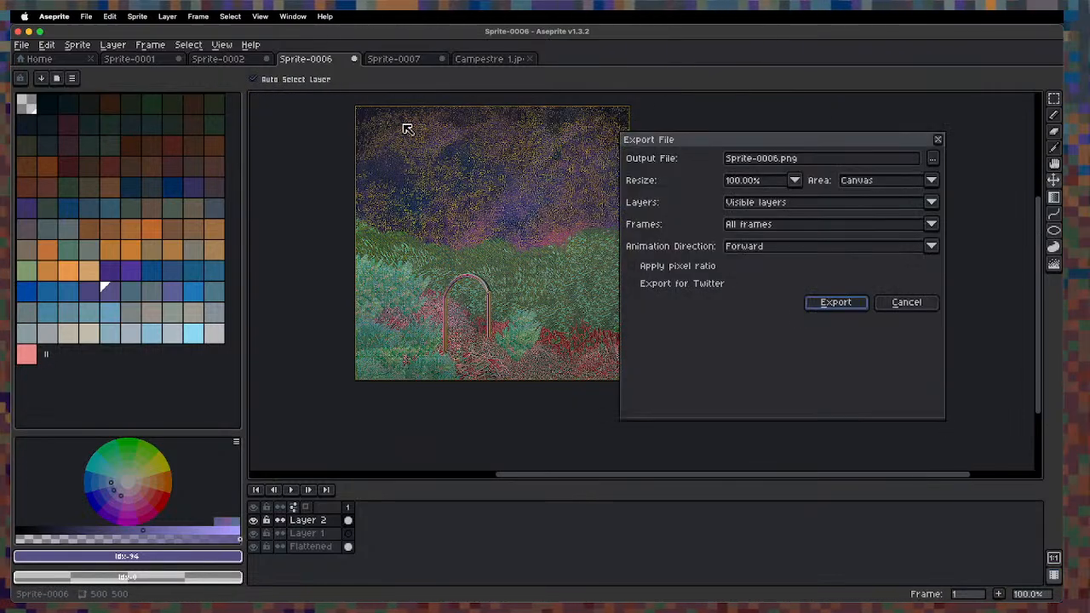
pyautogui.press('Escape')
# Create a new 800 × 800 px RGBA sprite with a transparent background.
pyautogui.press('super+n')
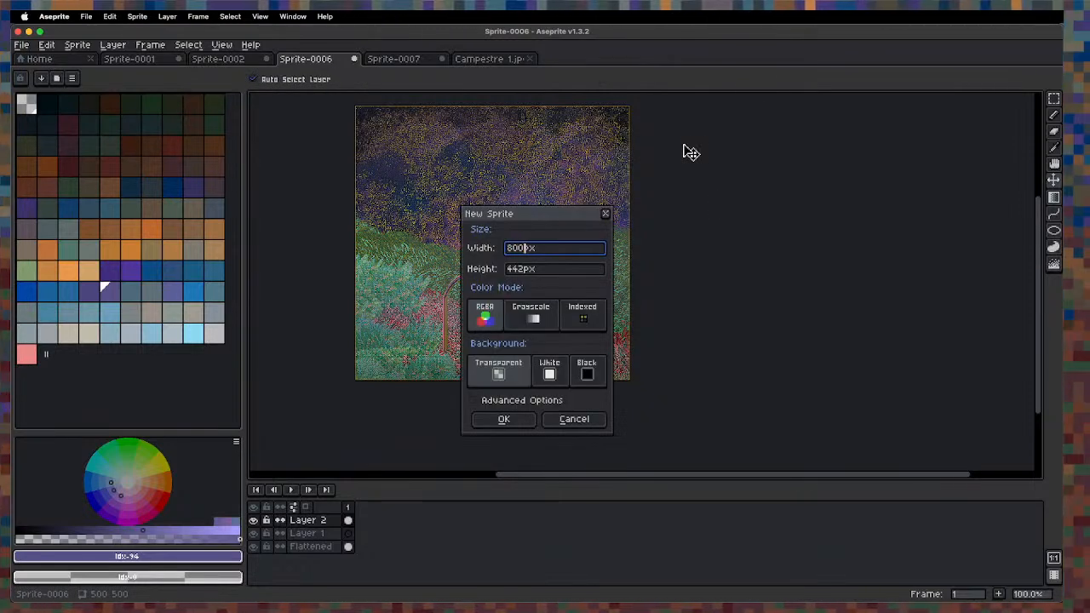
pyautogui.press('Tab')
pyautogui.write('800')
pyautogui.press('Return')
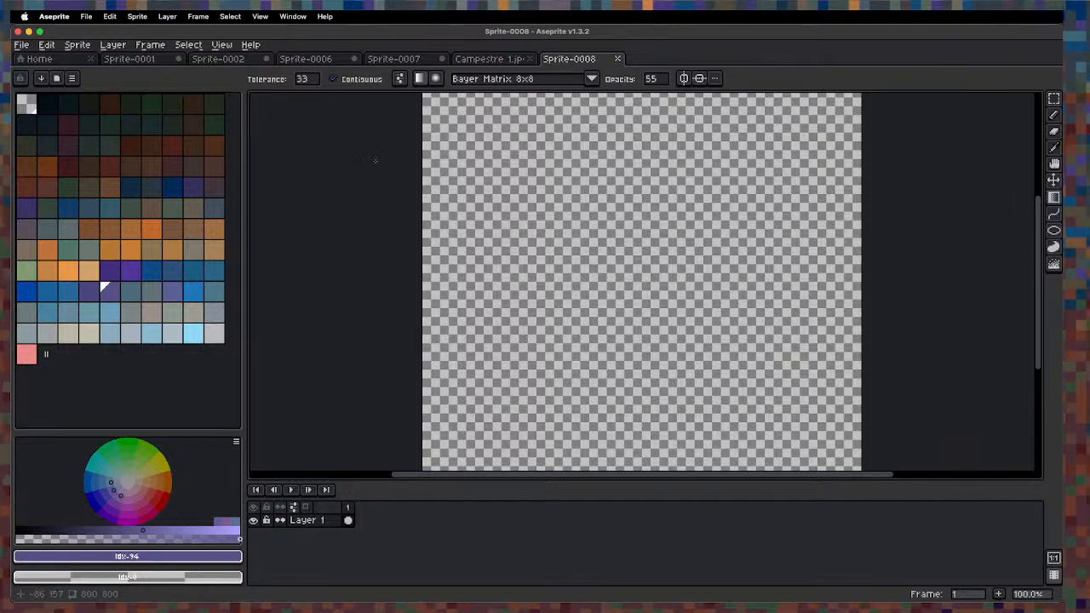
# Sharpen the Campestre 1.jpg image by applying the sharpen-3x3 convolution matrix twice.
pyautogui.click(491, 62)
pyautogui.scroll(4, 513, 262)
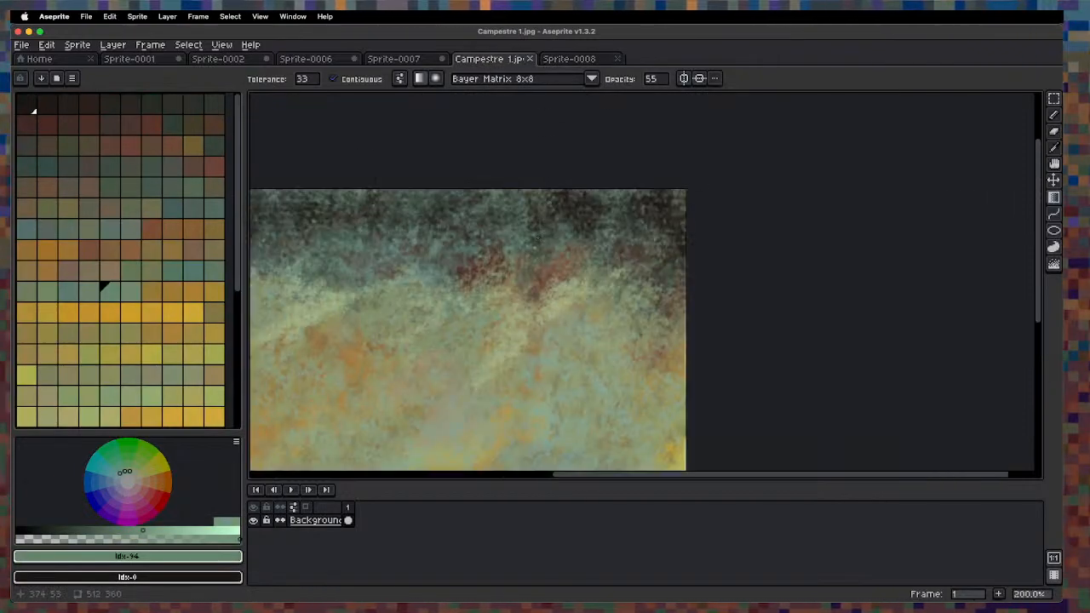
pyautogui.press('F9')
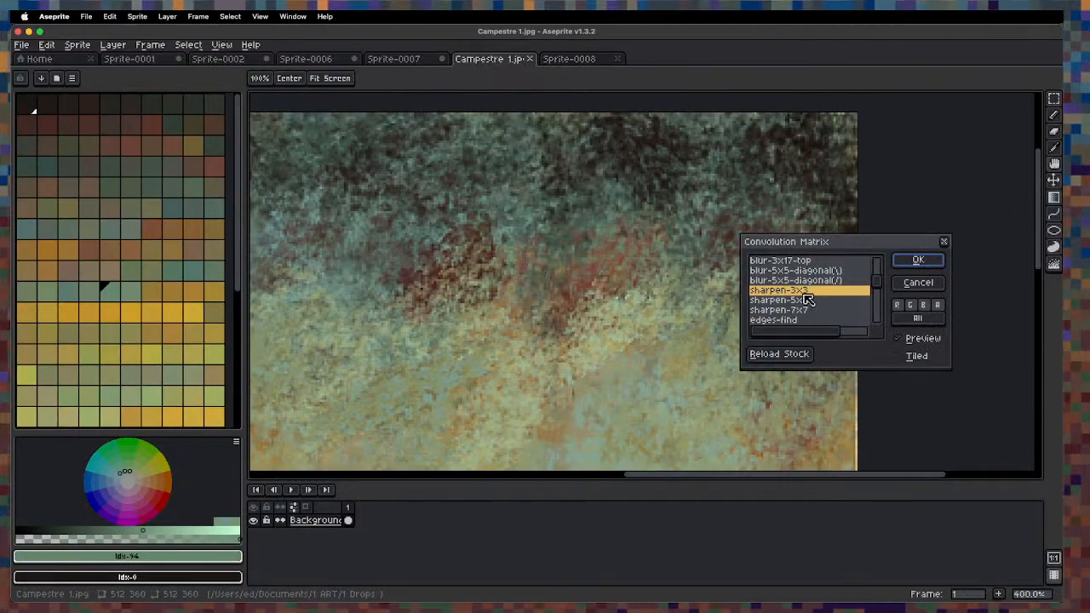
pyautogui.click(916, 262)
pyautogui.scroll(-4, 789, 292)
pyautogui.press('space')
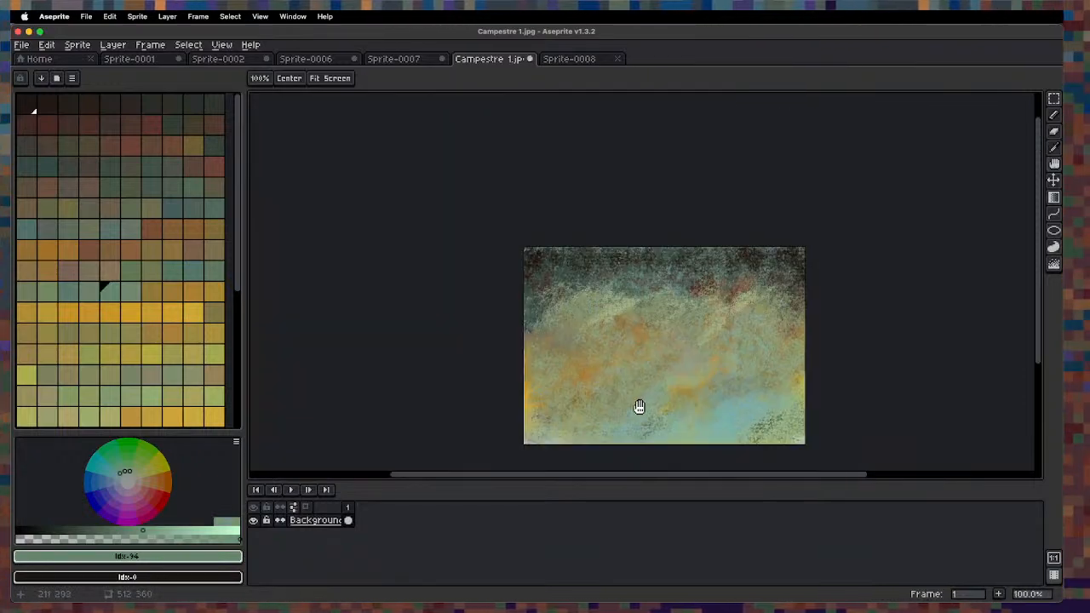
pyautogui.moveTo(638, 409); pyautogui.dragTo(530, 379)
pyautogui.press('F9')
pyautogui.click(914, 262)
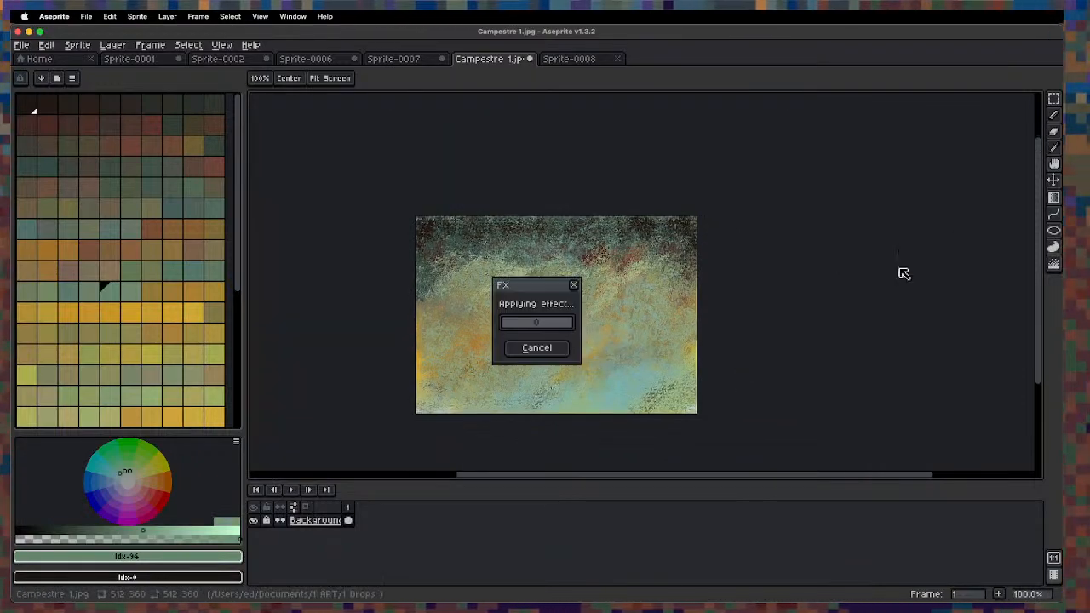
# Lasso a narrow vertical sliver from the dark and pale upper part of Campestre 1.jpg and make it a custom brush.
pyautogui.scroll(3, 591, 248)
pyautogui.press('q')
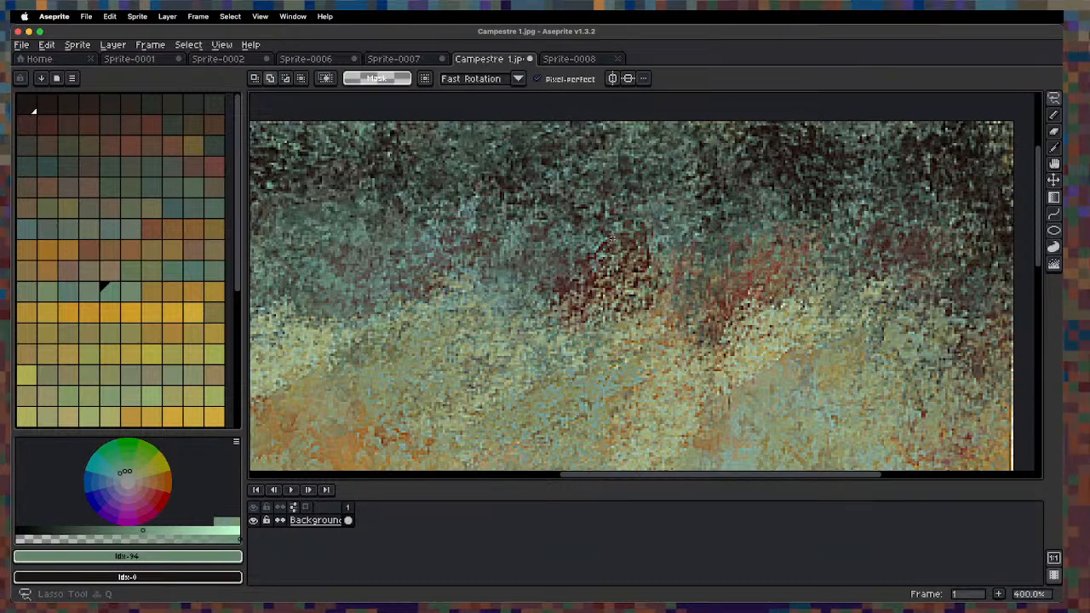
pyautogui.moveTo(614, 198); pyautogui.dragTo(621, 401)
pyautogui.moveTo(628, 452)
pyautogui.mouseDown()
pyautogui.moveTo(627, 287)
pyautogui.moveTo(632, 300)
pyautogui.mouseUp()
pyautogui.press('b')
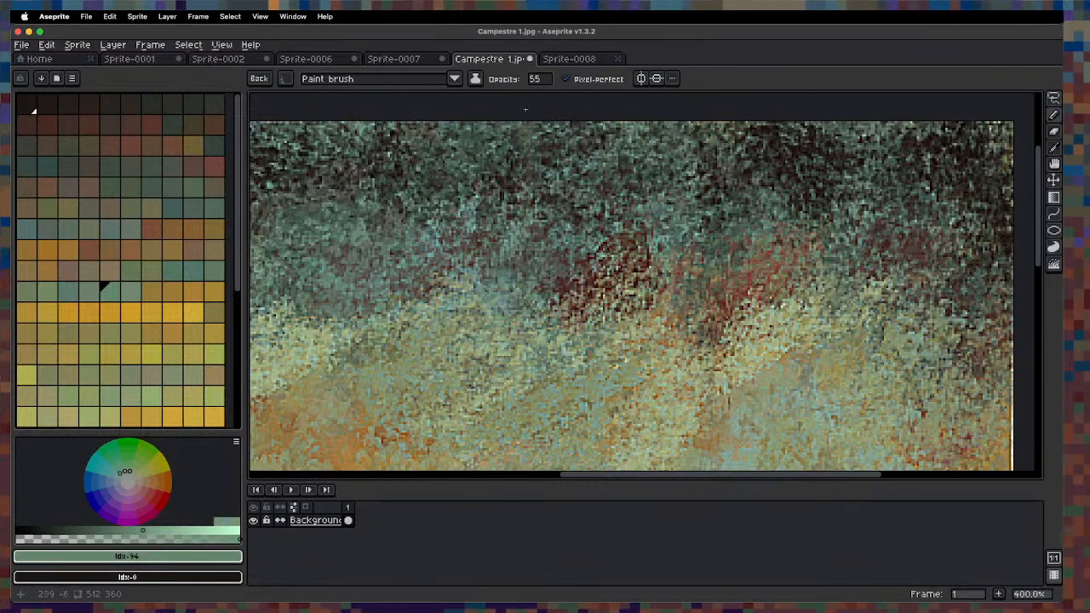
# Set the brush opacity to 255, try a stroke over the Campestre image and undo it.
pyautogui.moveTo(539, 78); pyautogui.dragTo(755, 105)
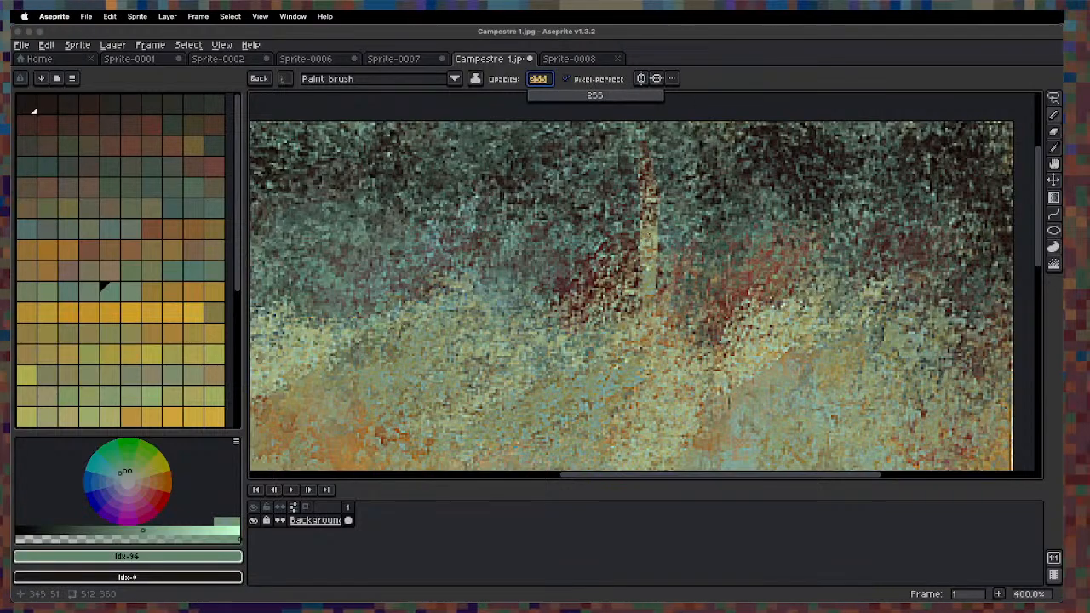
pyautogui.moveTo(657, 327)
pyautogui.mouseDown()
pyautogui.moveTo(717, 300)
pyautogui.moveTo(767, 318)
pyautogui.mouseUp()
pyautogui.press('1')
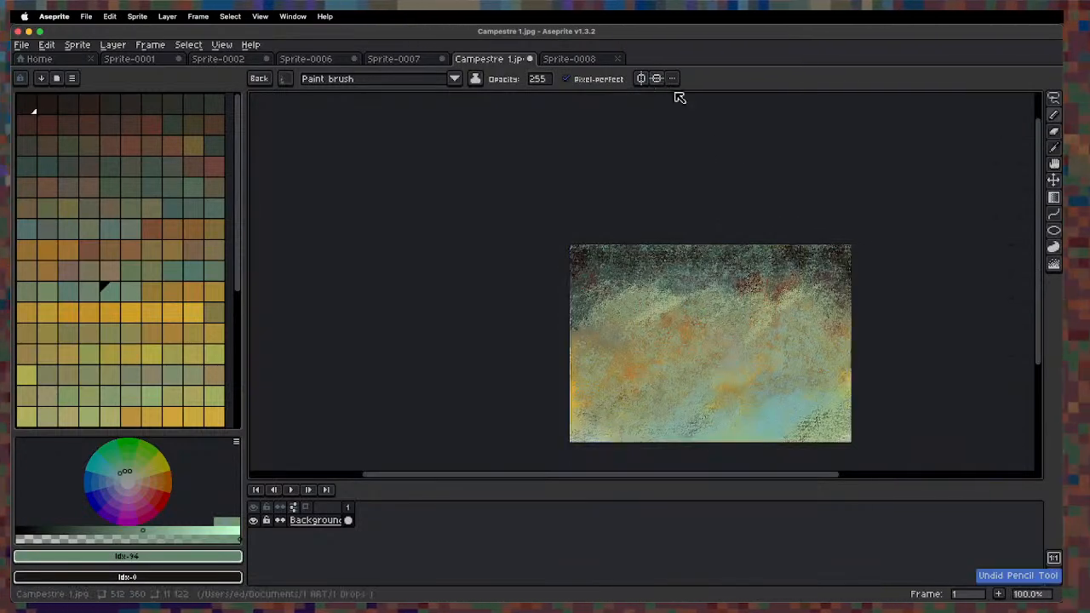
# Paint overlapping striped hills along the lower edge of Sprite-0008 with the captured texture brush, descending from both sides towards the middle.
pyautogui.click(571, 61)
pyautogui.moveTo(452, 413); pyautogui.dragTo(432, 243)
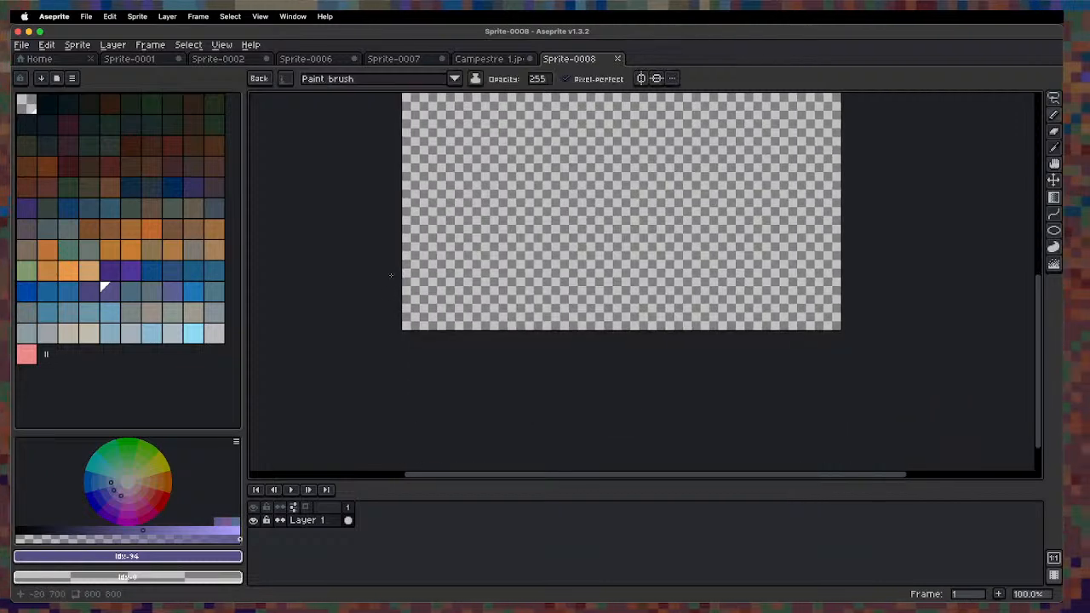
pyautogui.moveTo(385, 293)
pyautogui.mouseDown()
pyautogui.moveTo(530, 317)
pyautogui.moveTo(689, 366)
pyautogui.mouseUp()
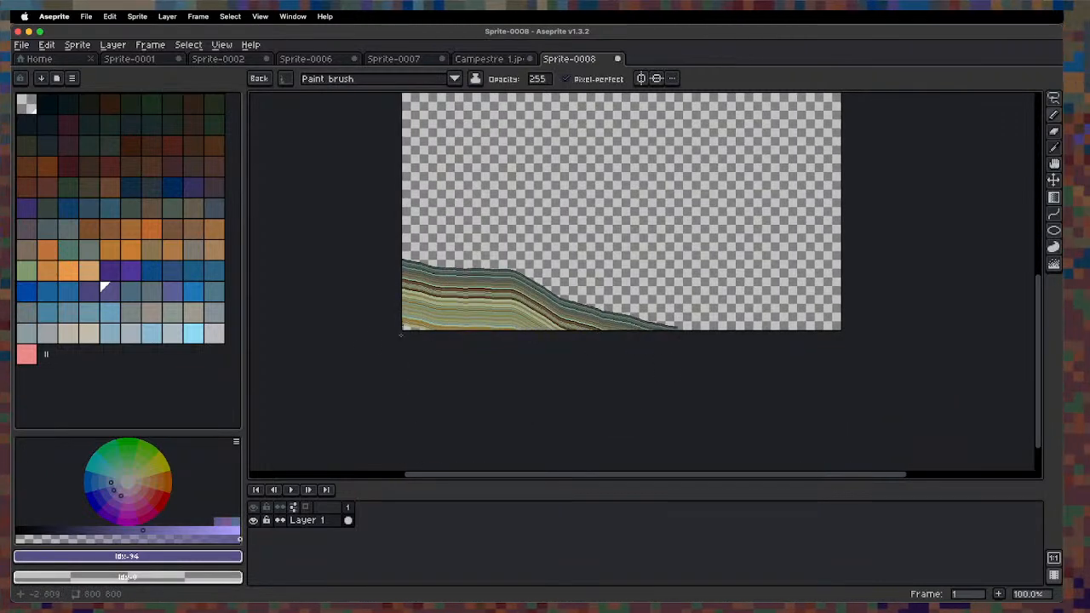
pyautogui.moveTo(387, 342); pyautogui.dragTo(538, 368)
pyautogui.moveTo(684, 209); pyautogui.dragTo(607, 271)
pyautogui.moveTo(832, 280)
pyautogui.mouseDown()
pyautogui.moveTo(627, 390)
pyautogui.moveTo(779, 347)
pyautogui.moveTo(746, 364)
pyautogui.mouseUp()
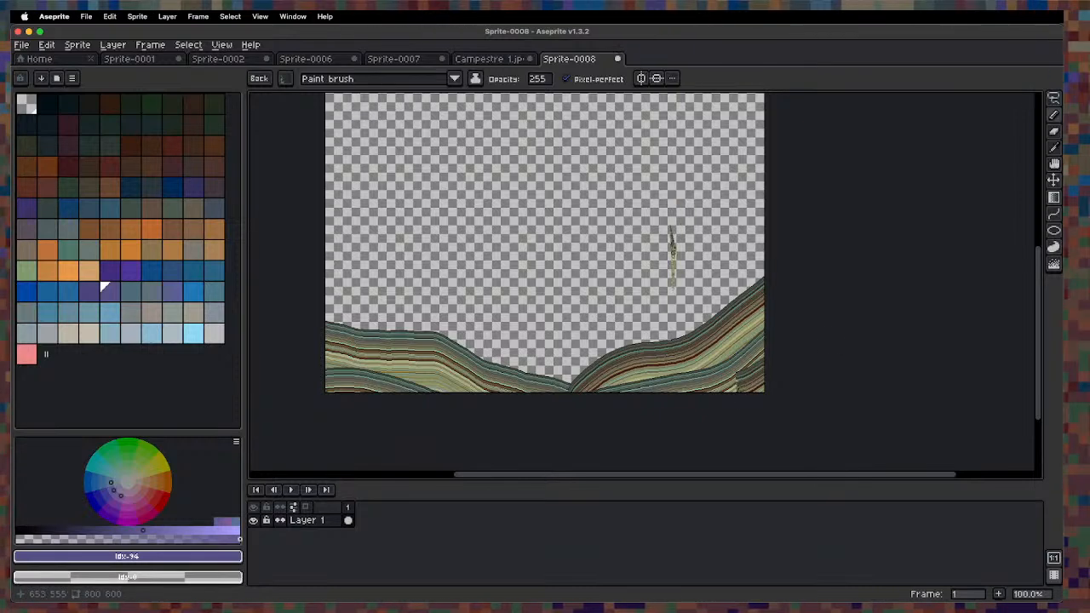
# Open realisticPantsBrushset.aseprite and look through its three frames, ending on the plant sheet in frame 1.
pyautogui.press('v')
pyautogui.press('super+Tab')
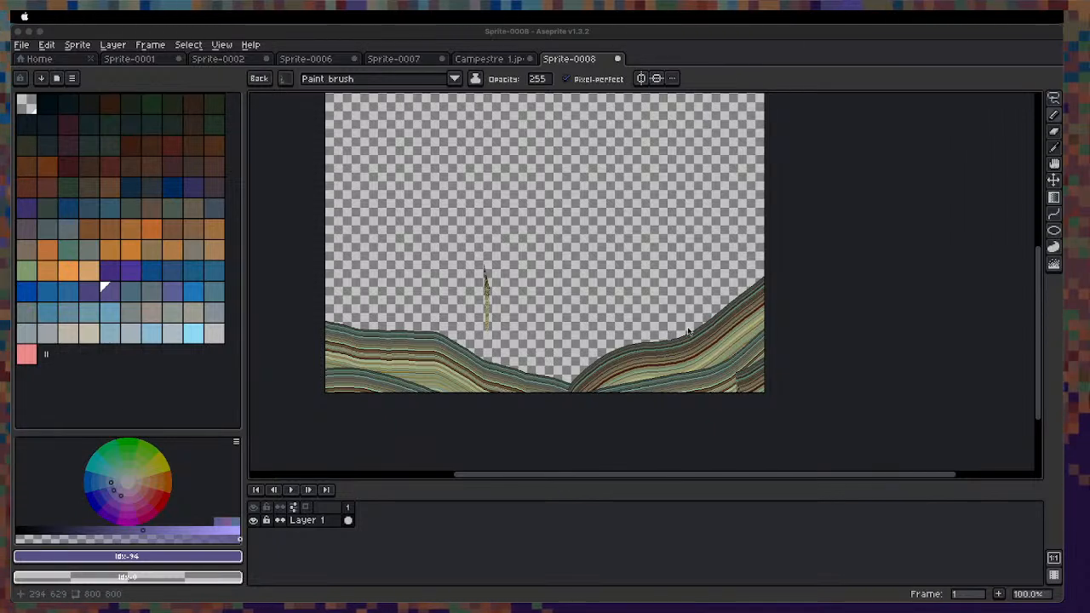
pyautogui.doubleClick(639, 362)
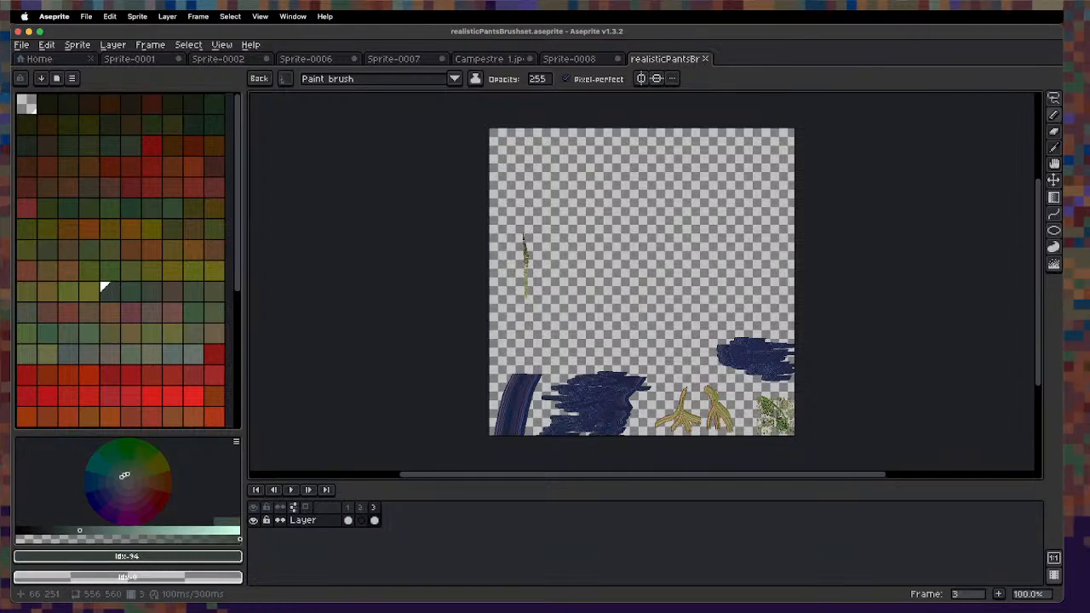
pyautogui.press('Left')
pyautogui.press('Left')
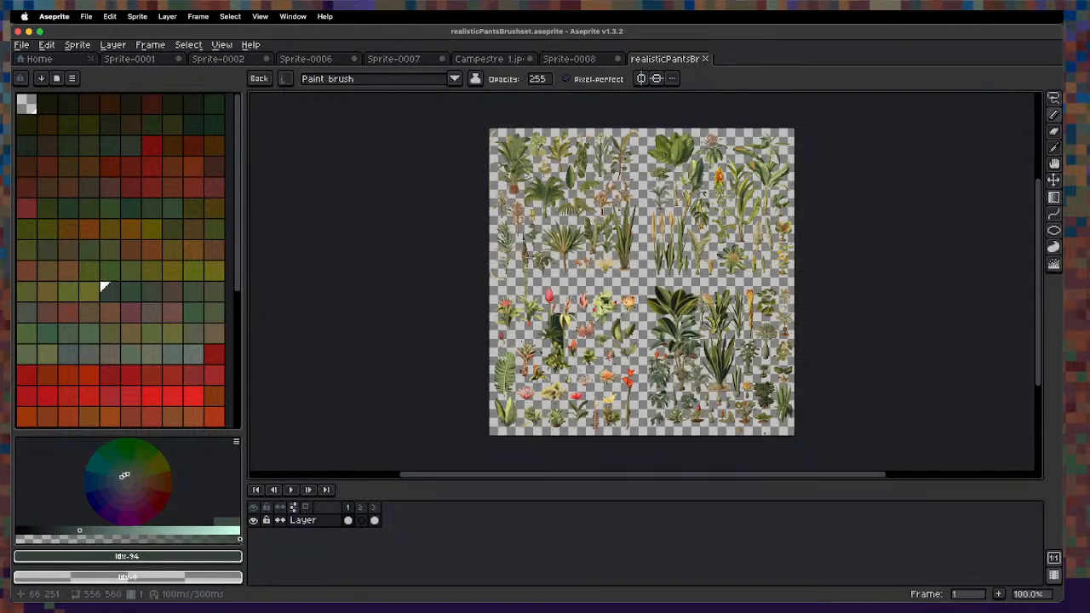
pyautogui.press('Right')
pyautogui.press('Right')
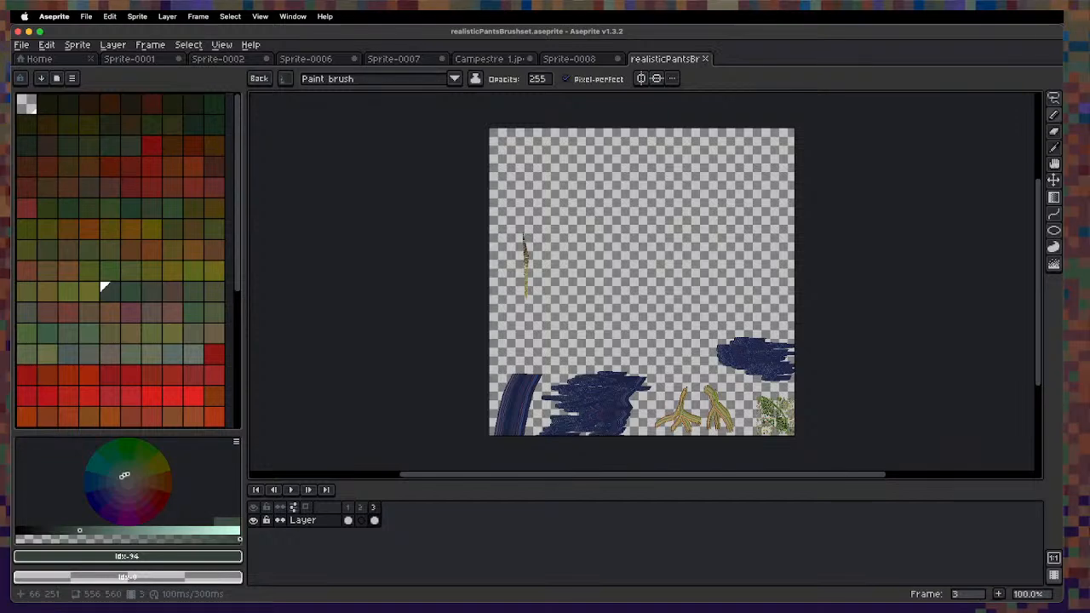
pyautogui.press('Left')
pyautogui.press('Left')
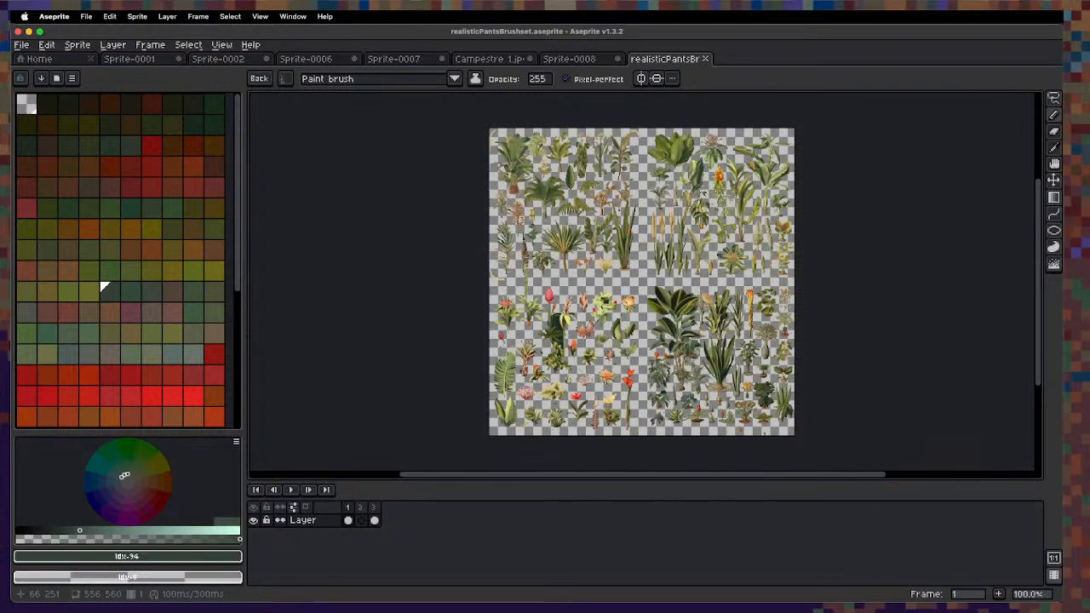
# Discard the custom texture brush and return to the default 1px brush in the plant brushset.
pyautogui.press('Escape')
pyautogui.press('space')
pyautogui.moveTo(719, 380)
pyautogui.mouseDown()
pyautogui.moveTo(661, 372)
pyautogui.moveTo(598, 384)
pyautogui.mouseUp()
pyautogui.press('super+a')
pyautogui.press('super+d')
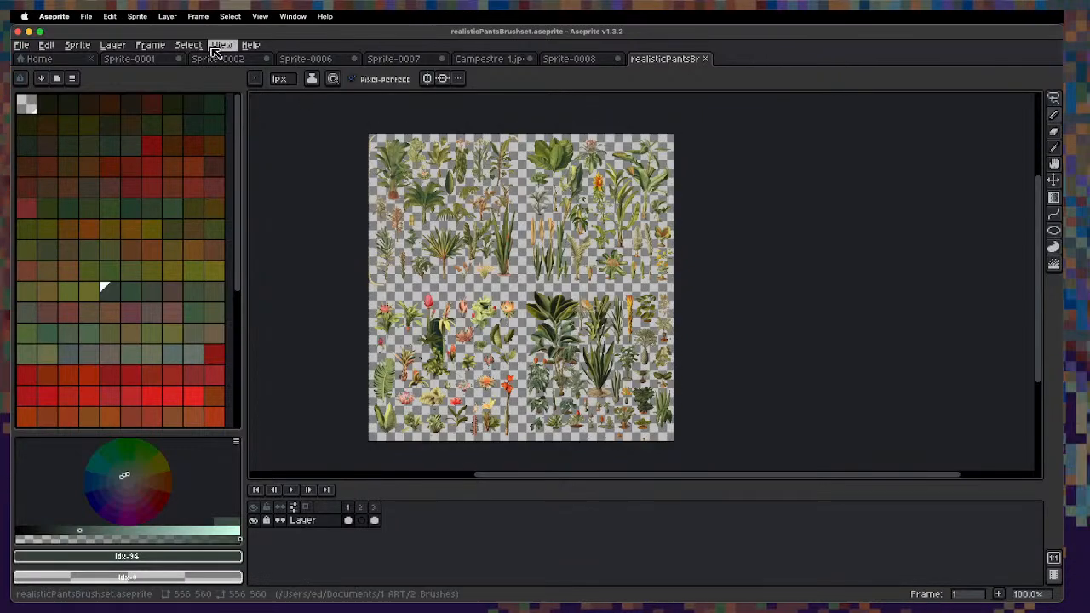
# Try to resize the plant brushset sprite to 10% of its size, and undo the resize.
pyautogui.click(119, 48)
pyautogui.moveTo(77, 48)
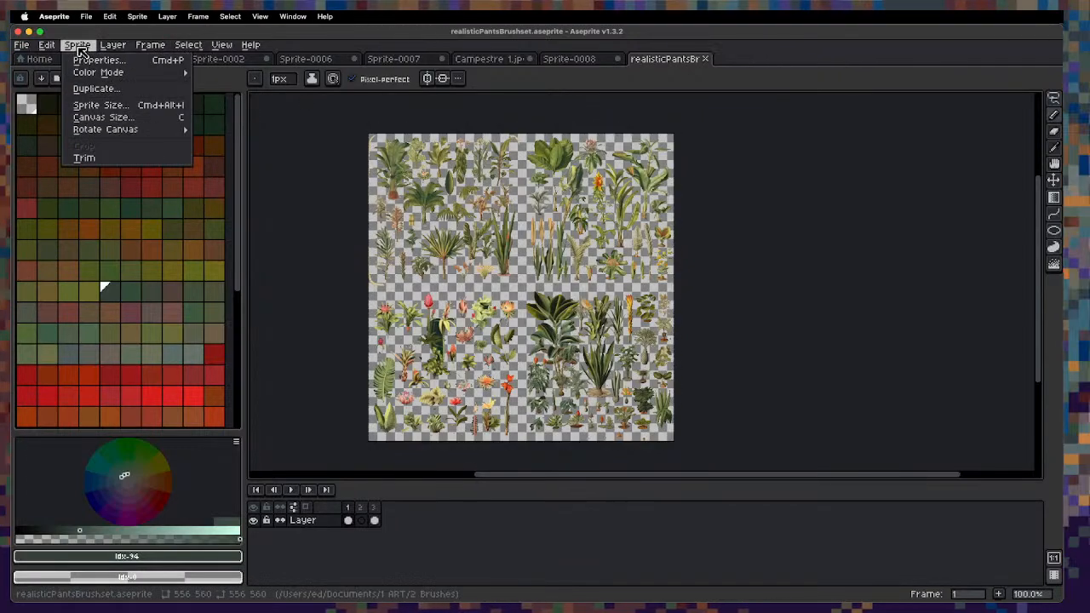
pyautogui.click(104, 105)
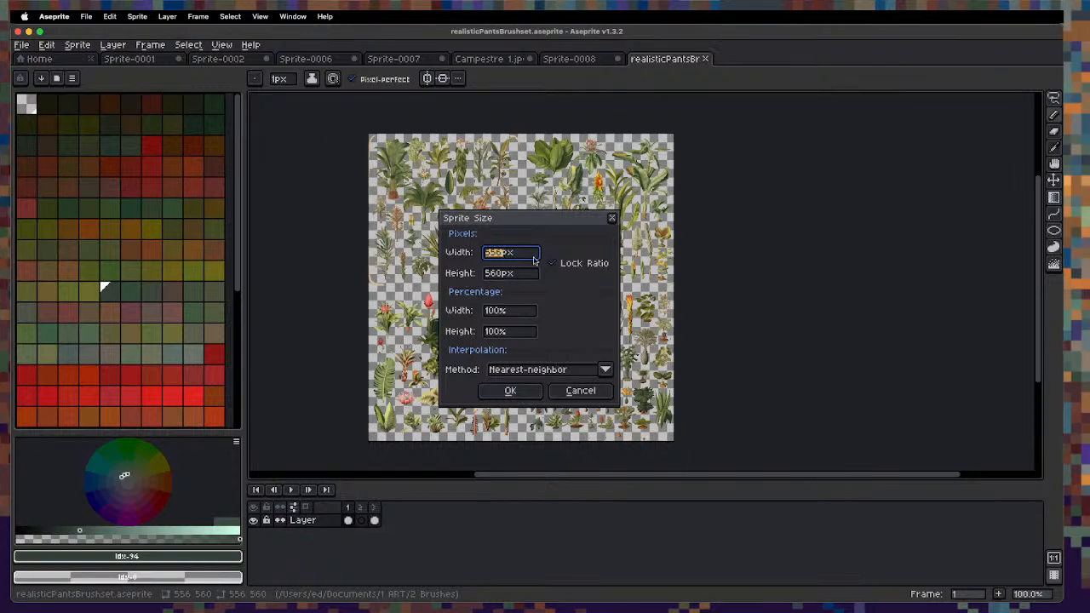
pyautogui.click(498, 316)
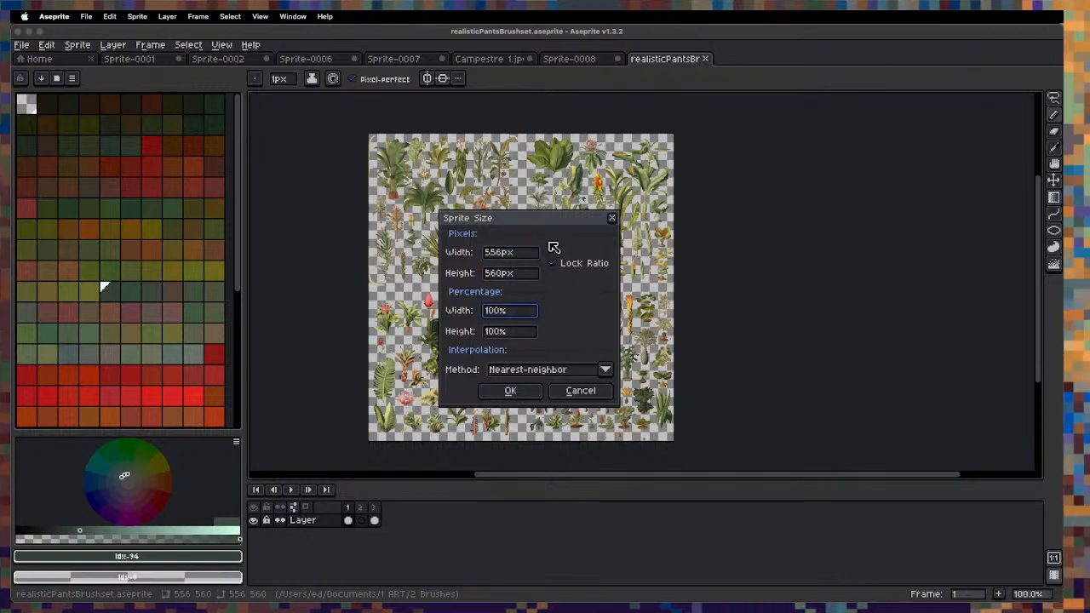
pyautogui.press('BackSpace')
pyautogui.press('Return')
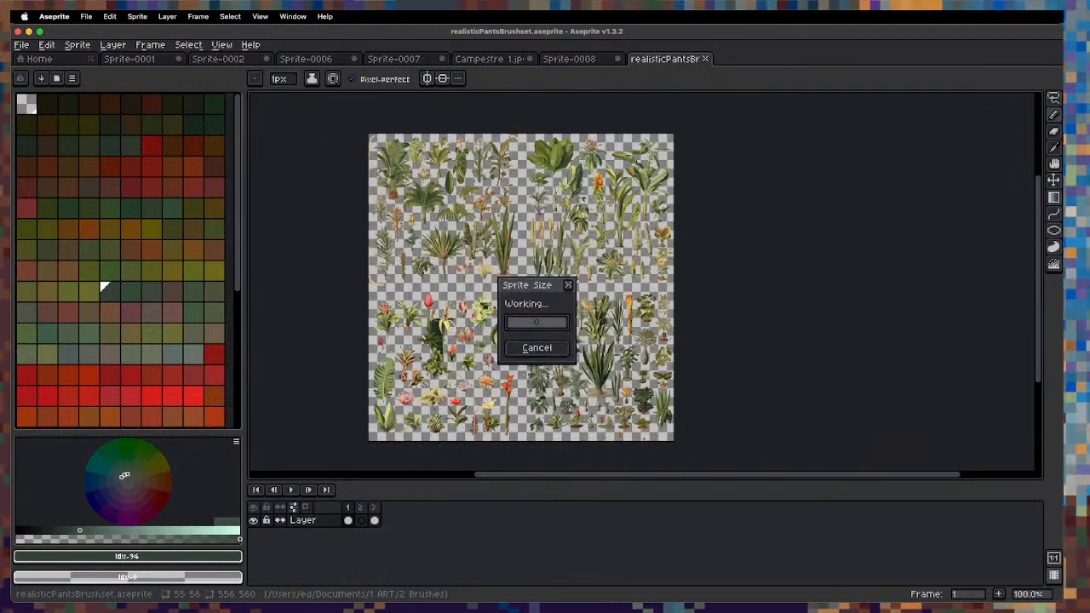
pyautogui.scroll(5, 623, 332)
pyautogui.scroll(-5, 641, 331)
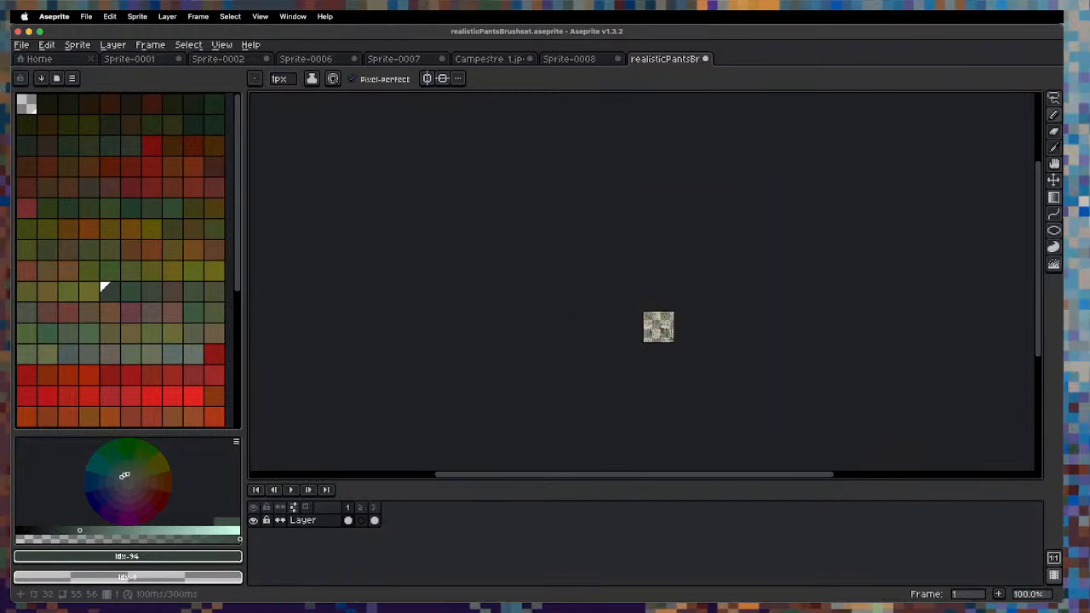
pyautogui.scroll(3, 653, 333)
pyautogui.moveTo(683, 321); pyautogui.dragTo(414, 175)
pyautogui.press('super+z')
pyautogui.scroll(-3, 486, 331)
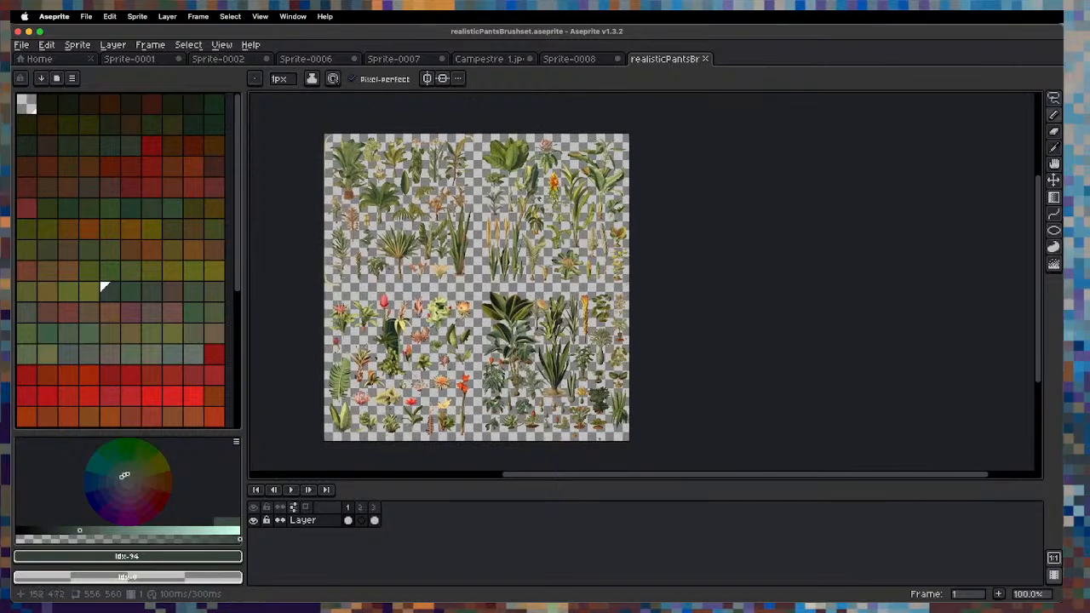
# Copy the plant sheet from frame 1 into frame 2 and scale it to about half size in the lower right corner.
pyautogui.click(349, 519)
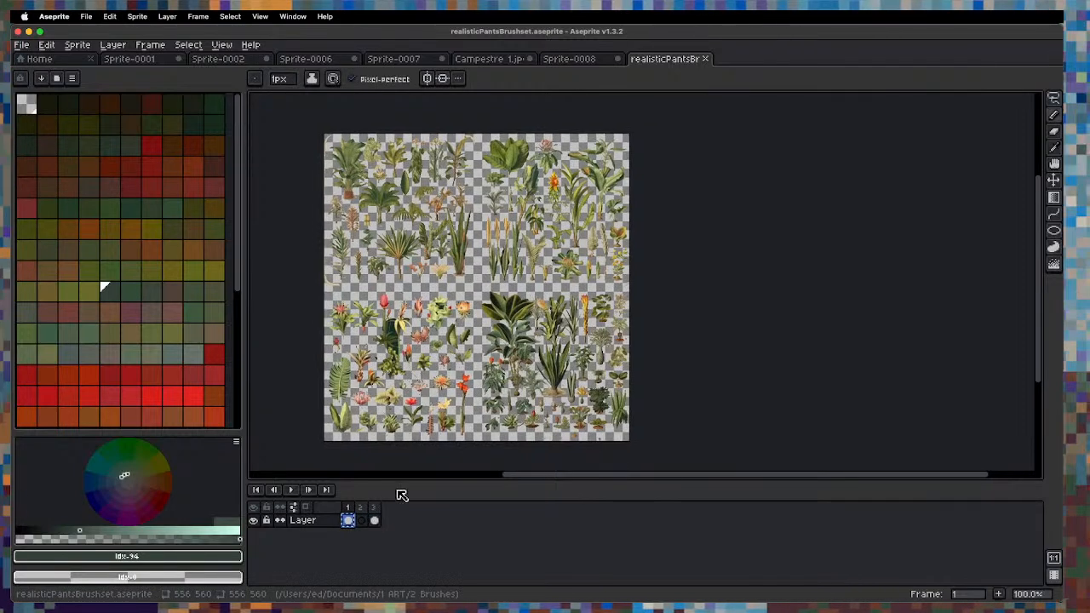
pyautogui.click(363, 521)
pyautogui.press('super+v')
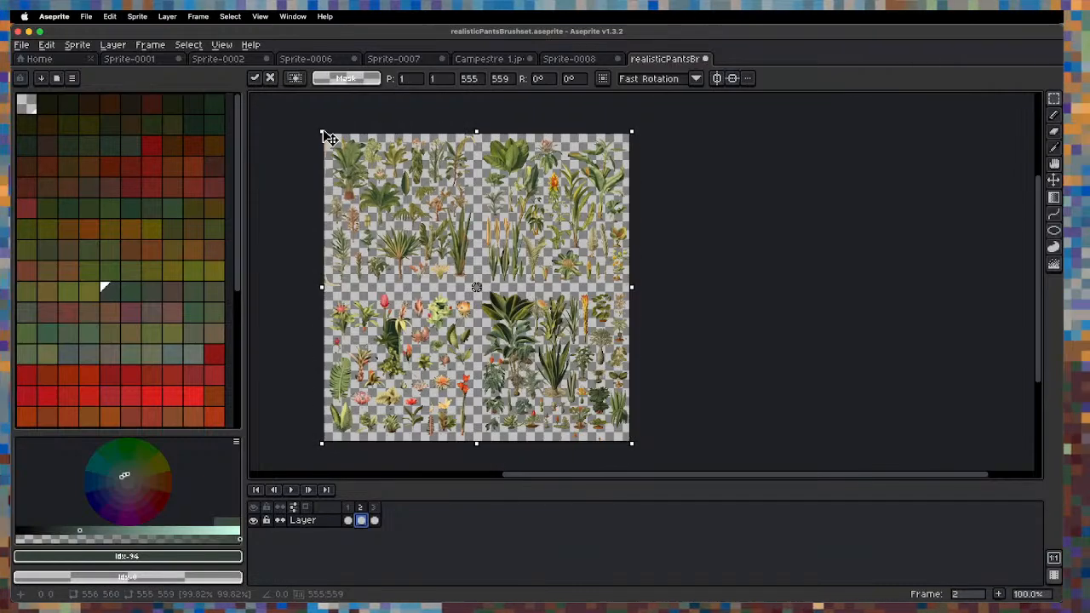
pyautogui.moveTo(323, 134); pyautogui.dragTo(479, 309)
pyautogui.click(655, 383)
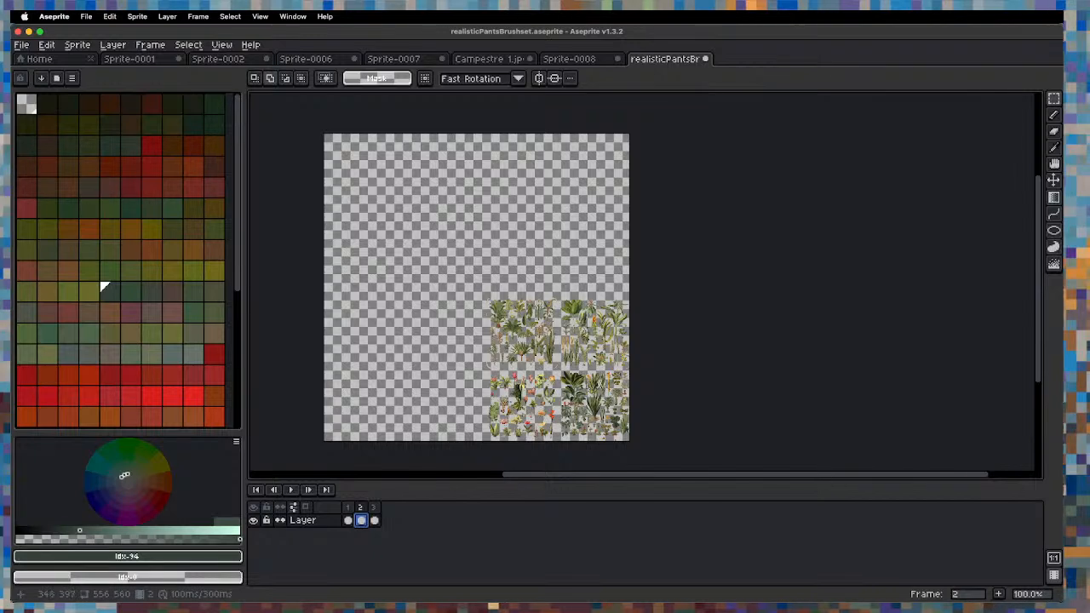
# Lasso a freehand shape through the reduced plants on frame 2 and turn the selection into a custom brush.
pyautogui.press('q')
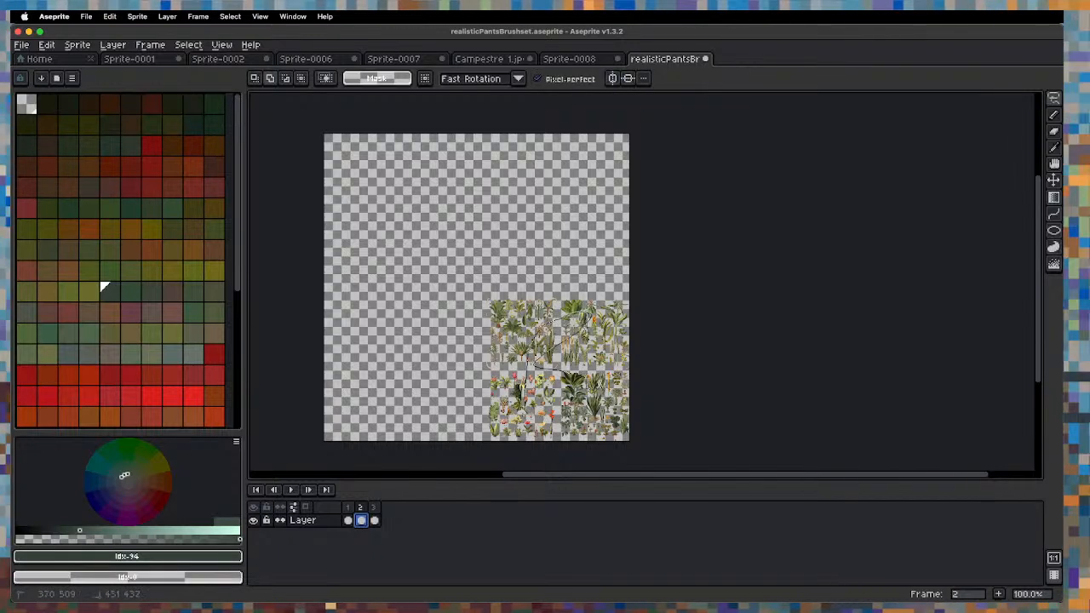
pyautogui.moveTo(524, 386); pyautogui.dragTo(552, 336)
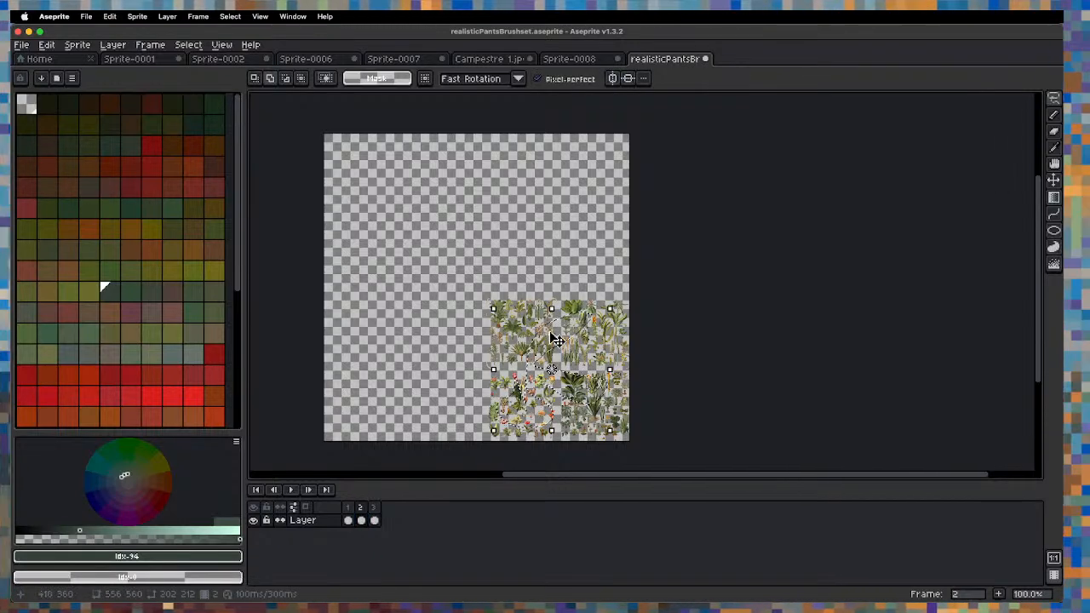
pyautogui.press('super+b')
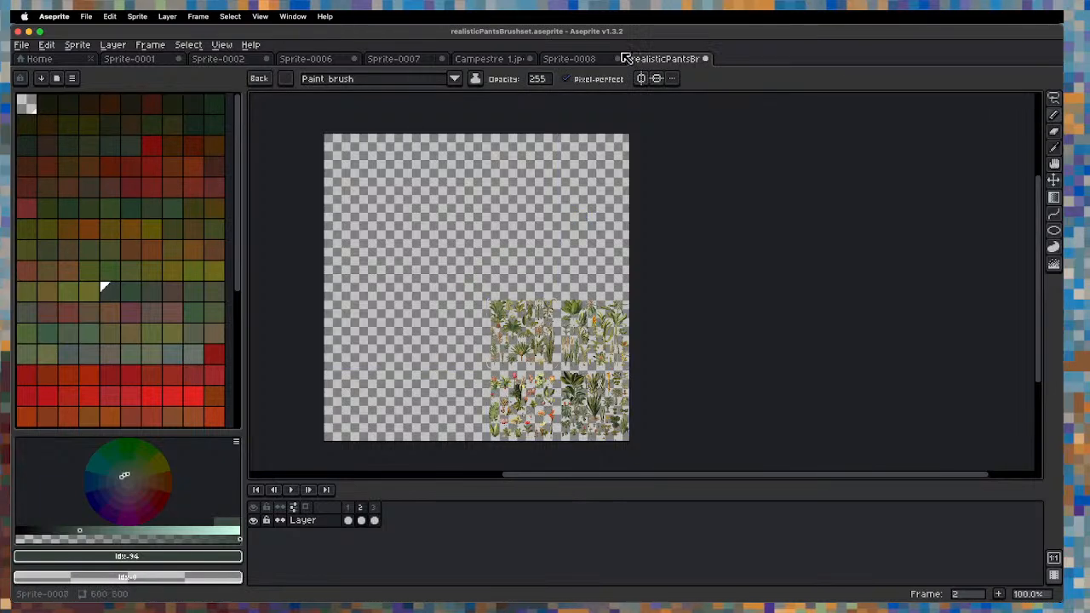
# Paint foliage over the striped hills in Sprite-0008 with the small-plant brush.
pyautogui.click(587, 59)
pyautogui.moveTo(452, 317)
pyautogui.mouseDown()
pyautogui.moveTo(390, 304)
pyautogui.moveTo(367, 256)
pyautogui.moveTo(375, 281)
pyautogui.moveTo(465, 320)
pyautogui.moveTo(366, 324)
pyautogui.moveTo(362, 256)
pyautogui.moveTo(503, 328)
pyautogui.moveTo(708, 302)
pyautogui.moveTo(724, 349)
pyautogui.moveTo(720, 256)
pyautogui.moveTo(503, 366)
pyautogui.moveTo(546, 333)
pyautogui.moveTo(724, 306)
pyautogui.moveTo(665, 324)
pyautogui.mouseUp()
pyautogui.moveTo(596, 319)
pyautogui.mouseDown()
pyautogui.moveTo(430, 273)
pyautogui.moveTo(511, 298)
pyautogui.moveTo(460, 307)
pyautogui.moveTo(494, 350)
pyautogui.moveTo(635, 341)
pyautogui.moveTo(563, 305)
pyautogui.mouseUp()
pyautogui.moveTo(517, 392)
pyautogui.mouseDown()
pyautogui.moveTo(716, 340)
pyautogui.moveTo(750, 247)
pyautogui.moveTo(699, 315)
pyautogui.moveTo(639, 349)
pyautogui.moveTo(716, 307)
pyautogui.moveTo(656, 324)
pyautogui.moveTo(724, 299)
pyautogui.moveTo(622, 315)
pyautogui.moveTo(362, 277)
pyautogui.moveTo(477, 231)
pyautogui.mouseUp()
# Return to the full-size plants on frame 1 of the brushset and discard the small-plant brush.
pyautogui.click(663, 60)
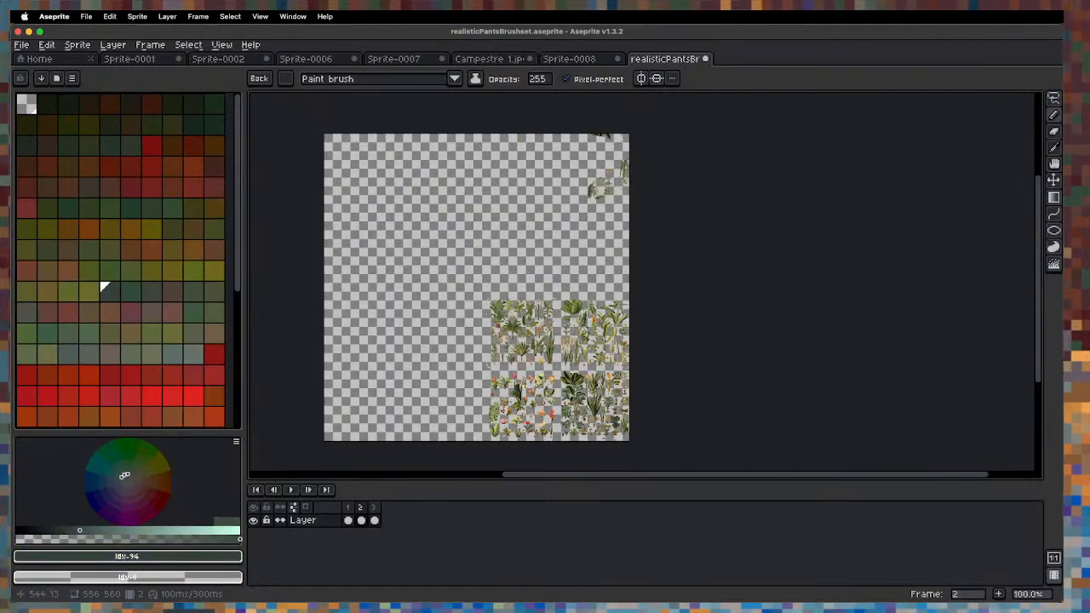
pyautogui.click(347, 521)
pyautogui.scroll(1, 439, 256)
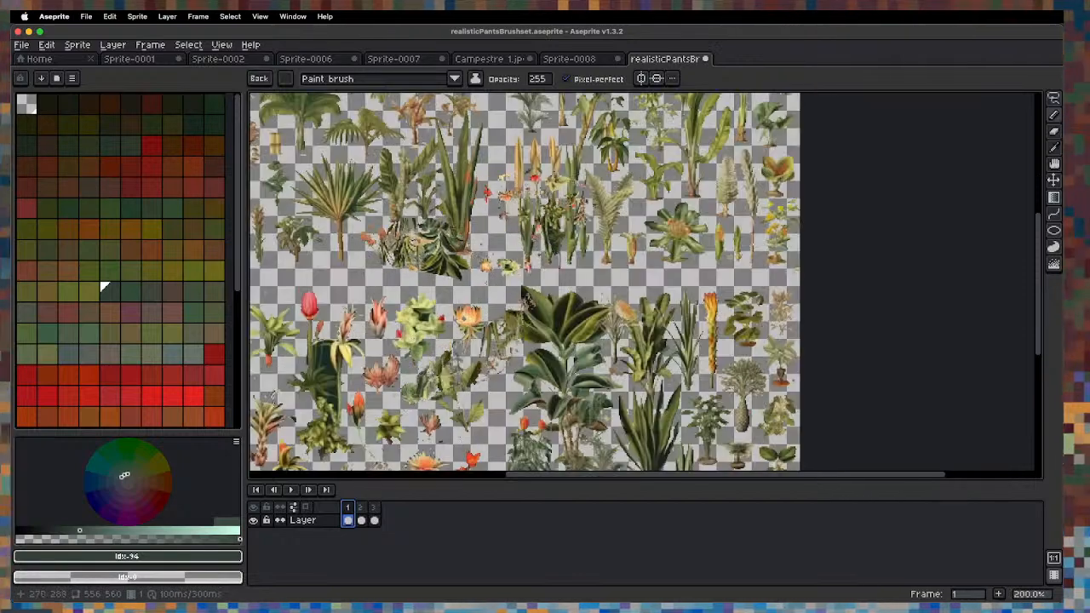
pyautogui.scroll(-1, 505, 299)
pyautogui.scroll(3, 503, 306)
pyautogui.scroll(-3, 548, 344)
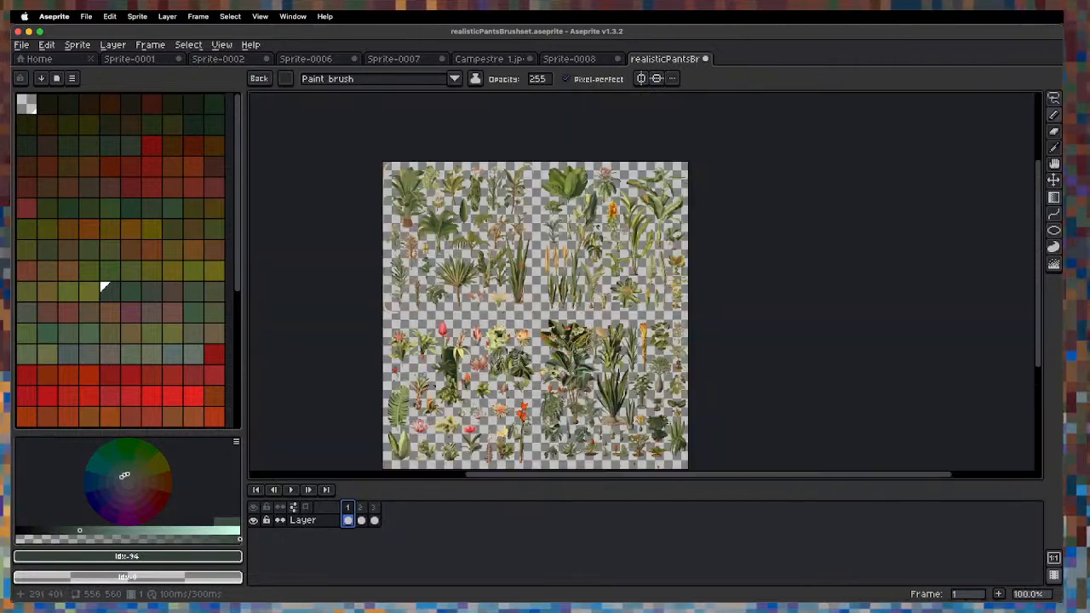
pyautogui.press('Escape')
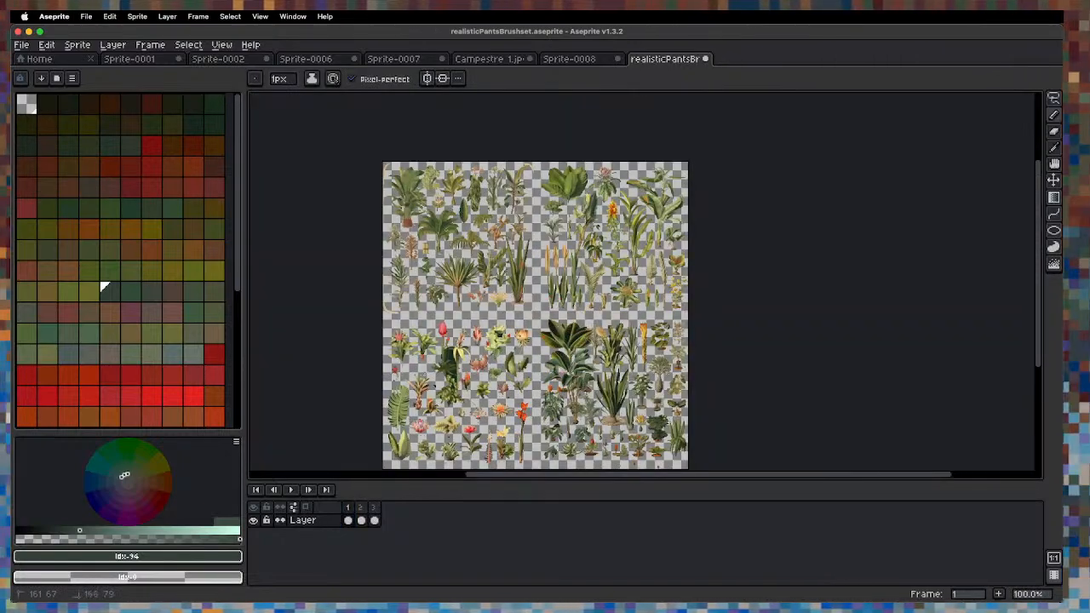
# Undo the stray pencil stroke, then lasso a freehand shape across the full-size plants on frame 1 and turn it into a custom brush.
pyautogui.moveTo(594, 344); pyautogui.dragTo(598, 253)
pyautogui.press('super+z')
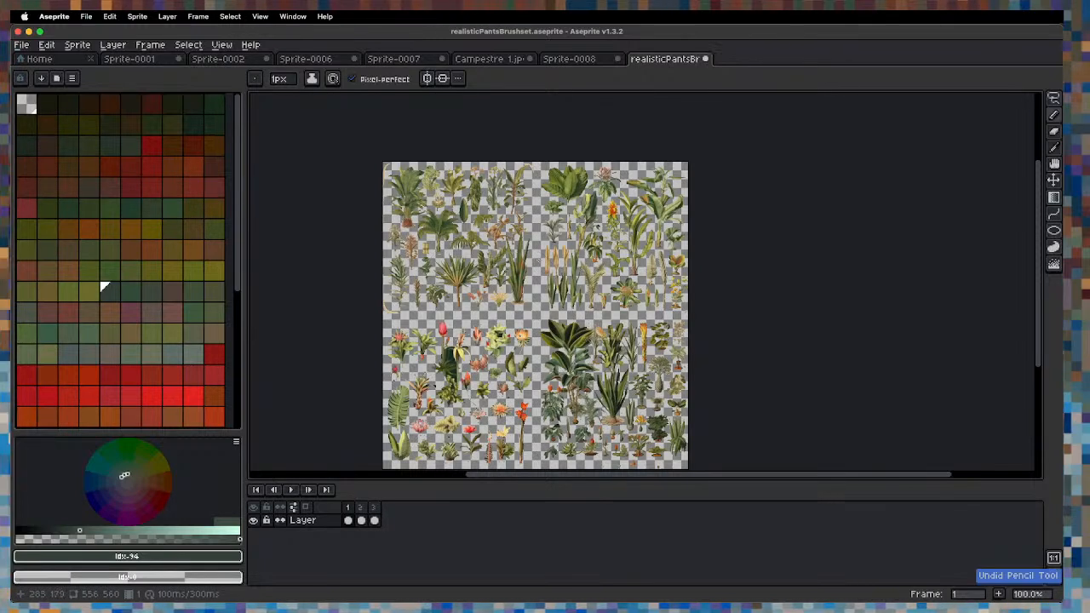
pyautogui.press('q')
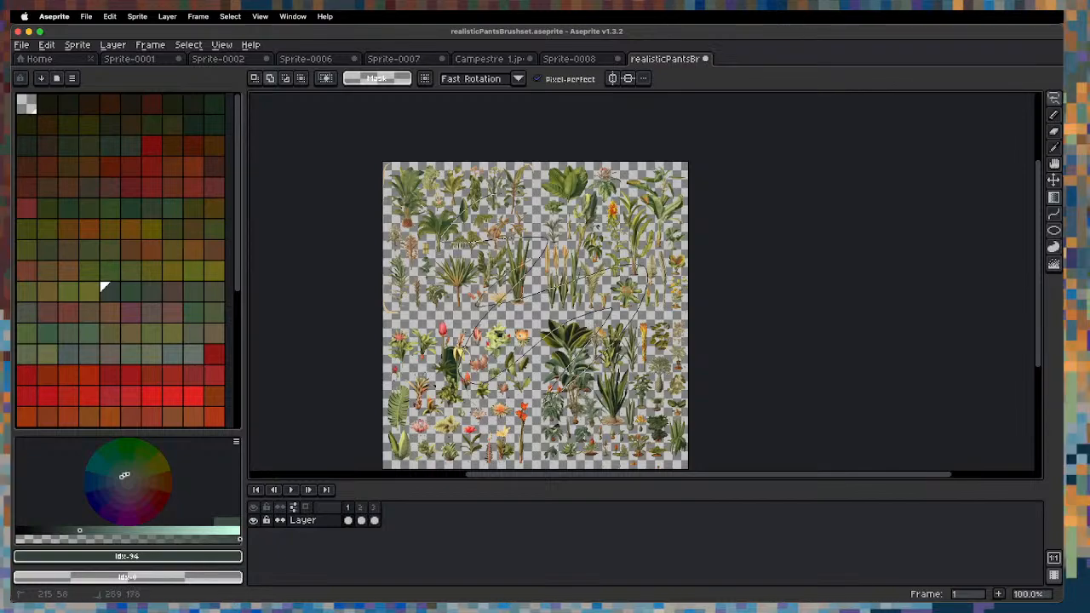
pyautogui.press('super+b')
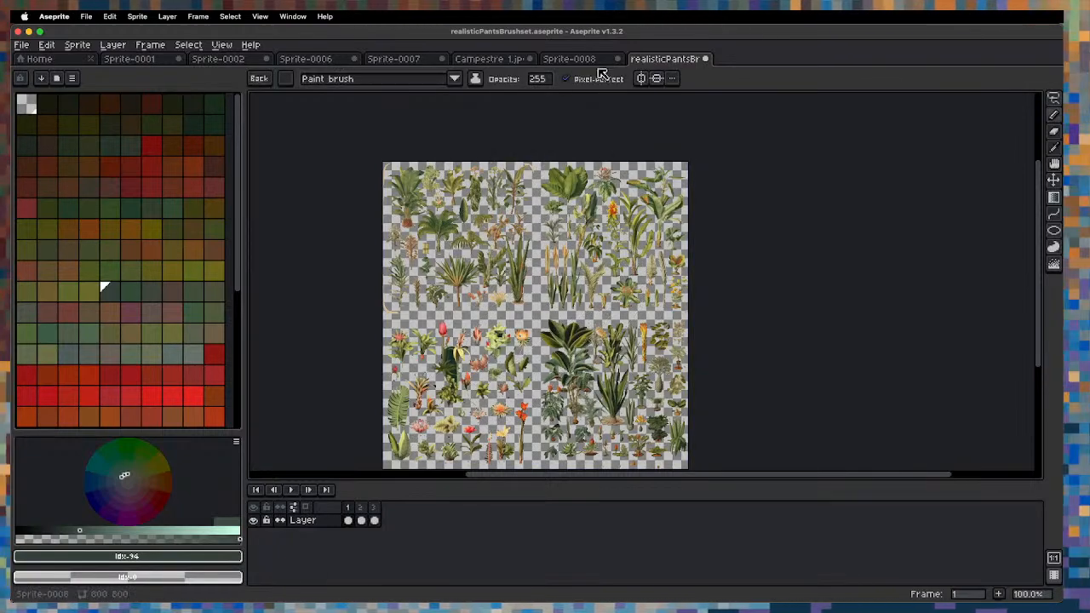
# Paint plant strokes over the transparent areas of Sprite-0008 with the new brush, flipping the brush horizontally partway through.
pyautogui.click(584, 61)
pyautogui.moveTo(575, 299)
pyautogui.mouseDown()
pyautogui.moveTo(396, 243)
pyautogui.moveTo(506, 162)
pyautogui.mouseUp()
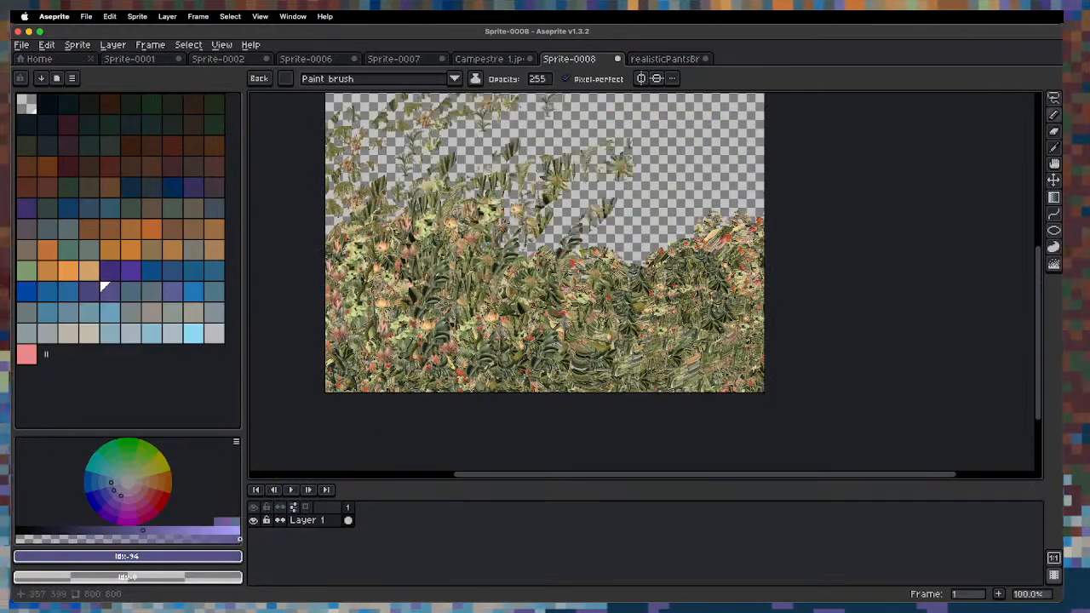
pyautogui.press('space')
pyautogui.moveTo(546, 197)
pyautogui.mouseDown()
pyautogui.moveTo(531, 316)
pyautogui.moveTo(358, 136)
pyautogui.moveTo(647, 332)
pyautogui.moveTo(724, 195)
pyautogui.moveTo(604, 286)
pyautogui.moveTo(654, 273)
pyautogui.moveTo(652, 294)
pyautogui.moveTo(477, 264)
pyautogui.moveTo(373, 322)
pyautogui.moveTo(520, 341)
pyautogui.moveTo(673, 298)
pyautogui.moveTo(417, 311)
pyautogui.moveTo(363, 254)
pyautogui.moveTo(371, 341)
pyautogui.moveTo(677, 205)
pyautogui.moveTo(620, 336)
pyautogui.moveTo(517, 370)
pyautogui.mouseUp()
pyautogui.hotkey('shift', 'h')
pyautogui.press('space')
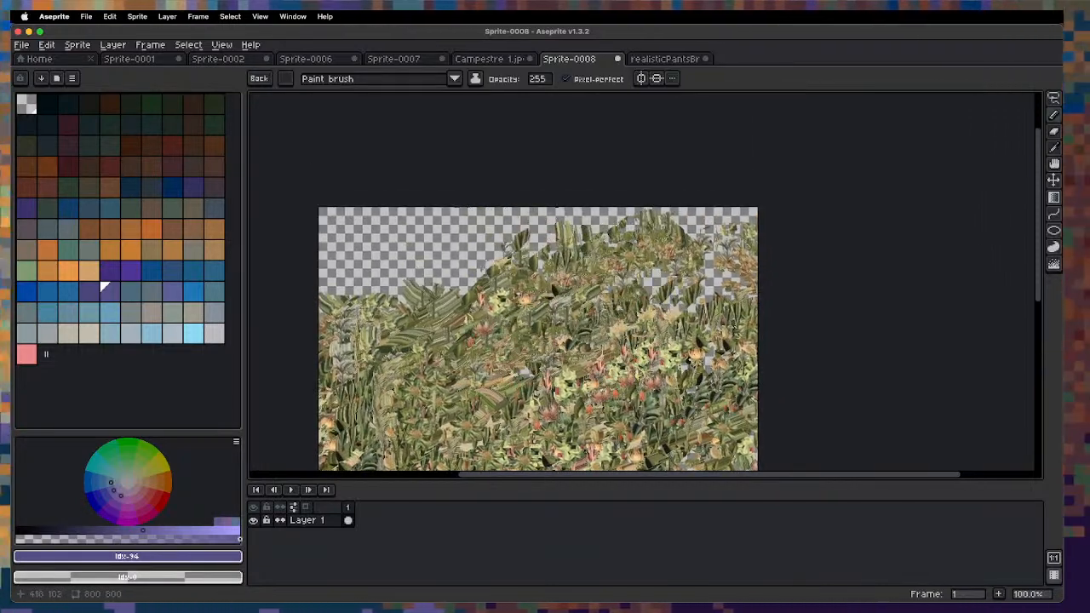
pyautogui.moveTo(549, 263)
pyautogui.mouseDown()
pyautogui.moveTo(418, 231)
pyautogui.moveTo(358, 251)
pyautogui.moveTo(472, 186)
pyautogui.mouseUp()
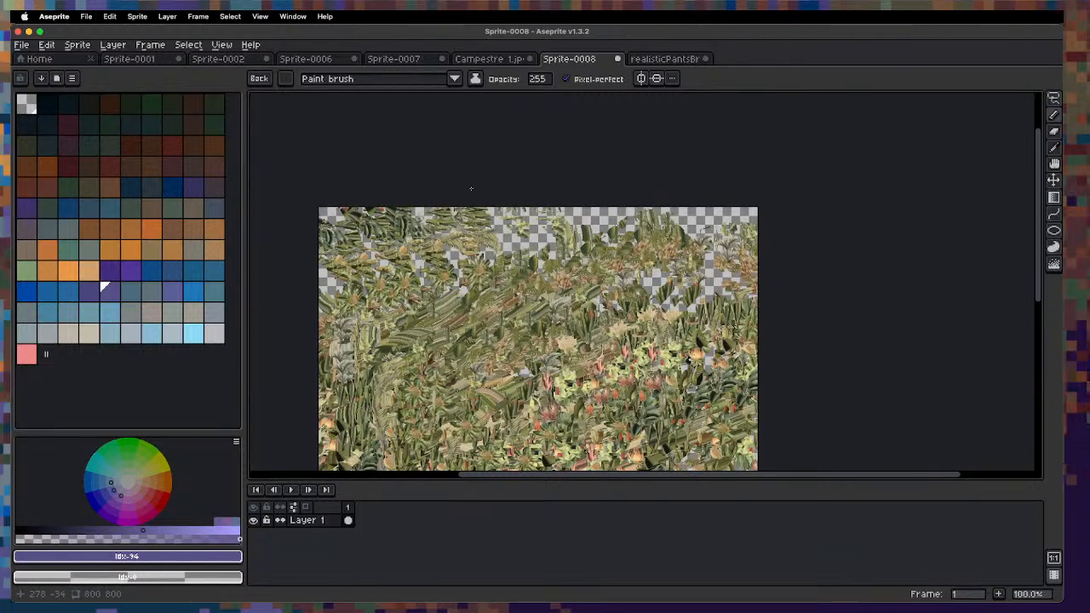
# Fill the remaining gaps in the upper half of the painting with plants using the Spray tool.
pyautogui.hotkey('shift', 'b')
pyautogui.moveTo(503, 223)
pyautogui.mouseDown()
pyautogui.moveTo(405, 226)
pyautogui.moveTo(375, 294)
pyautogui.moveTo(519, 239)
pyautogui.moveTo(759, 255)
pyautogui.moveTo(720, 230)
pyautogui.moveTo(602, 245)
pyautogui.moveTo(626, 375)
pyautogui.moveTo(711, 375)
pyautogui.moveTo(634, 392)
pyautogui.moveTo(789, 231)
pyautogui.mouseUp()
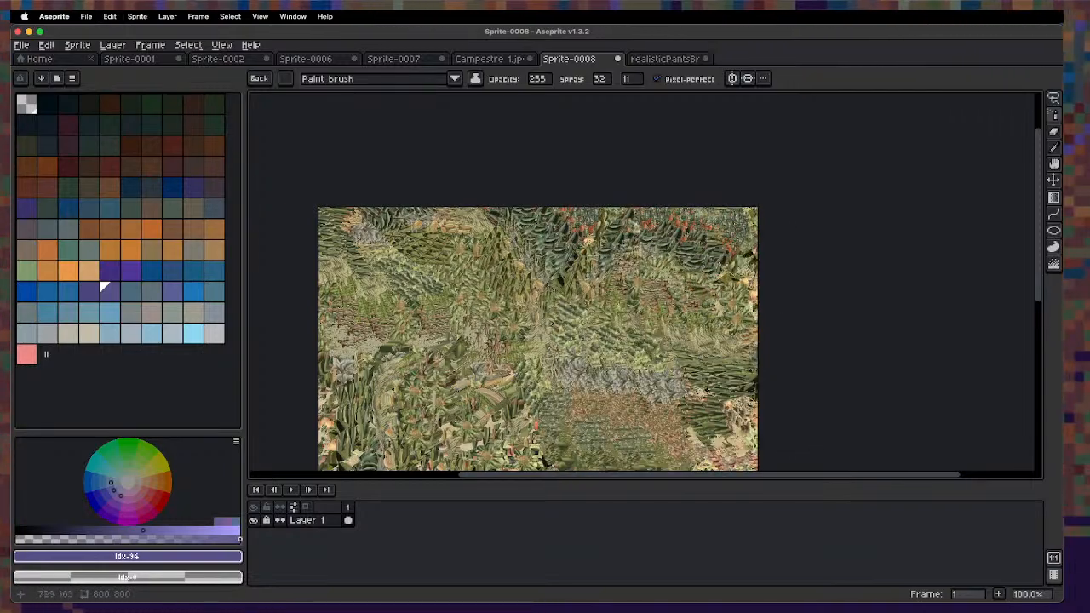
pyautogui.press('space')
pyautogui.moveTo(509, 373)
pyautogui.mouseDown()
pyautogui.moveTo(475, 307)
pyautogui.moveTo(503, 103)
pyautogui.moveTo(495, 213)
pyautogui.mouseUp()
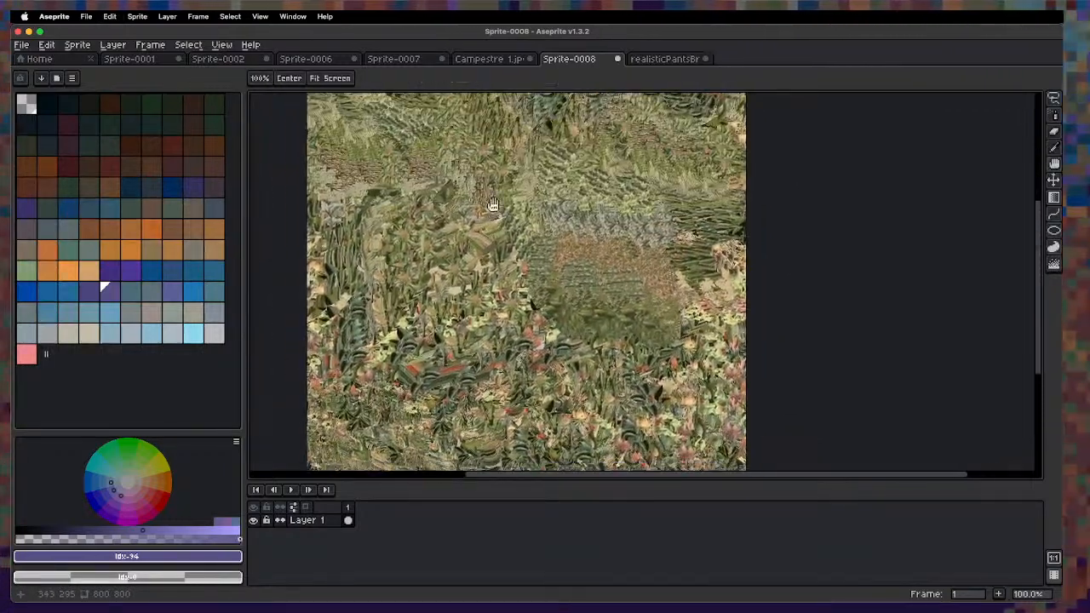
# Apply the sharpen-3x3 convolution matrix to the painting with the blue channel toggled.
pyautogui.scroll(3, 465, 262)
pyautogui.scroll(-3, 448, 313)
pyautogui.scroll(3, 554, 317)
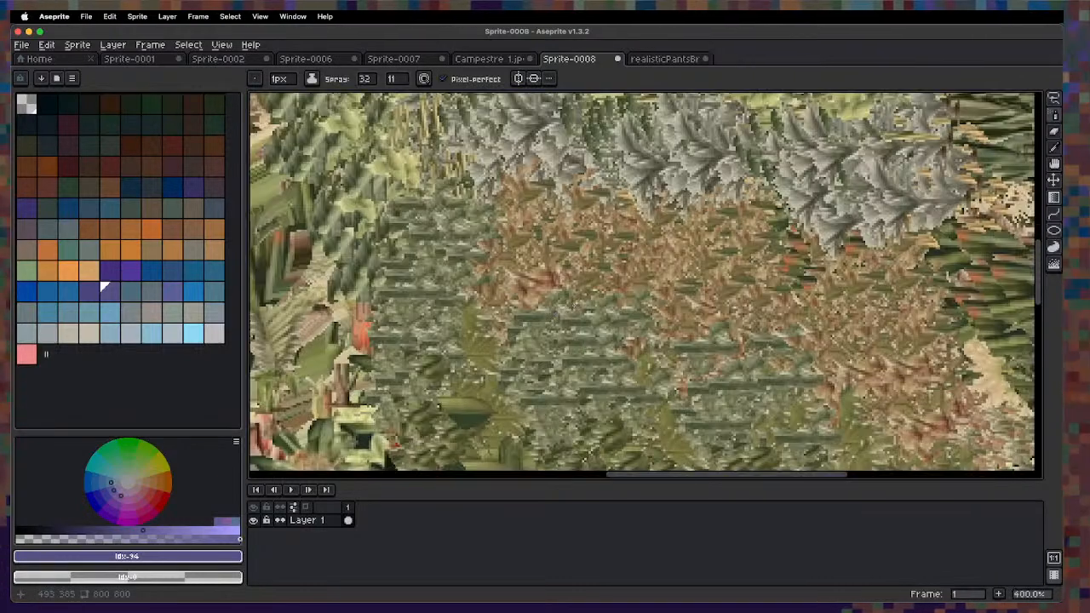
pyautogui.scroll(-3, 568, 313)
pyautogui.press('space')
pyautogui.moveTo(533, 351)
pyautogui.mouseDown()
pyautogui.moveTo(523, 182)
pyautogui.moveTo(522, 195)
pyautogui.mouseUp()
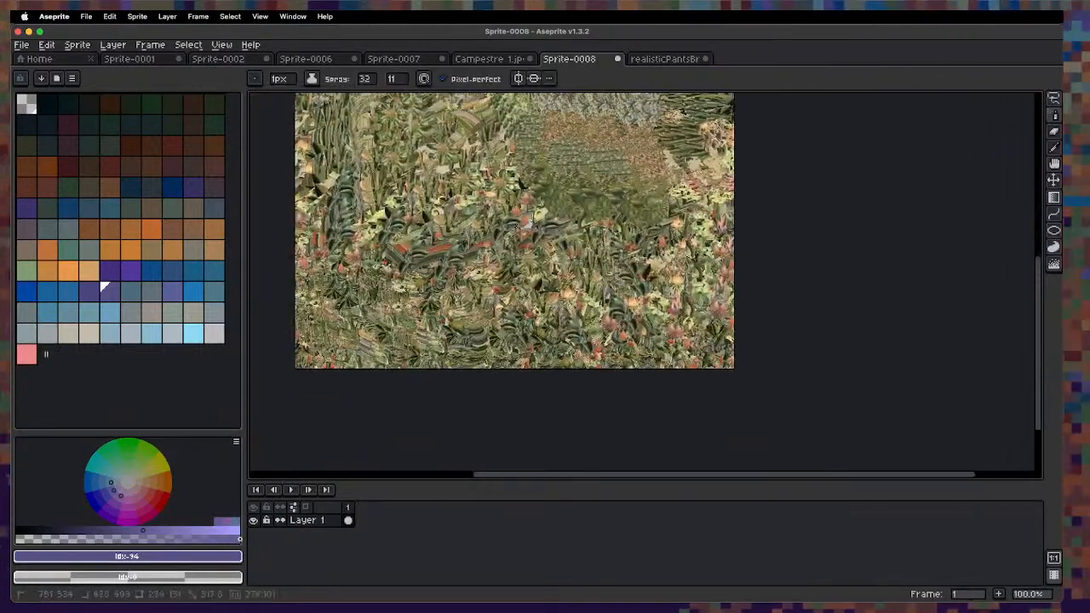
pyautogui.press('F9')
pyautogui.click(921, 307)
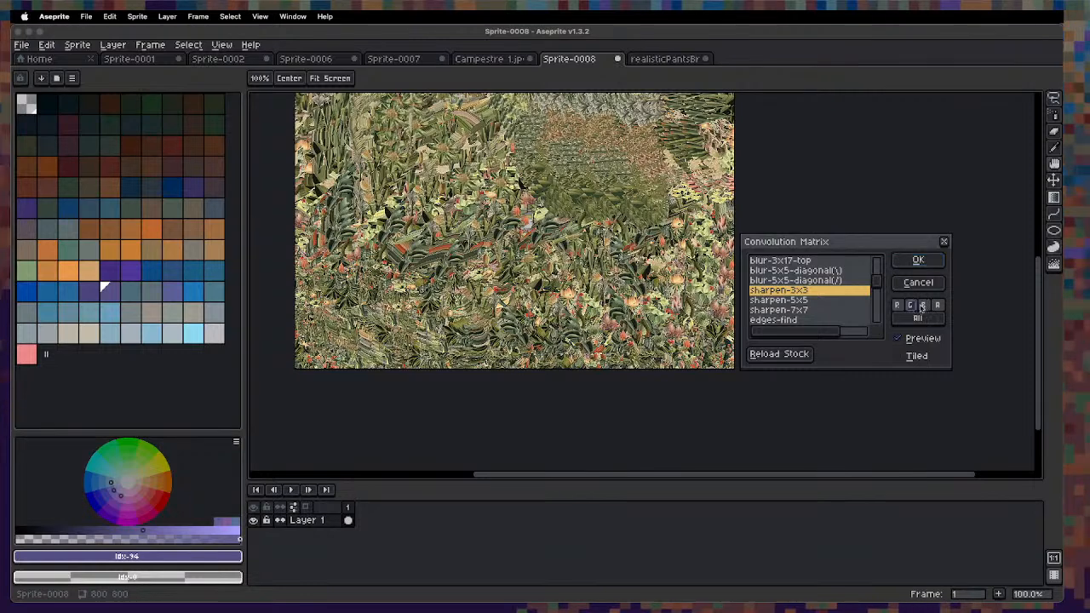
pyautogui.click(922, 261)
pyautogui.scroll(3, 734, 255)
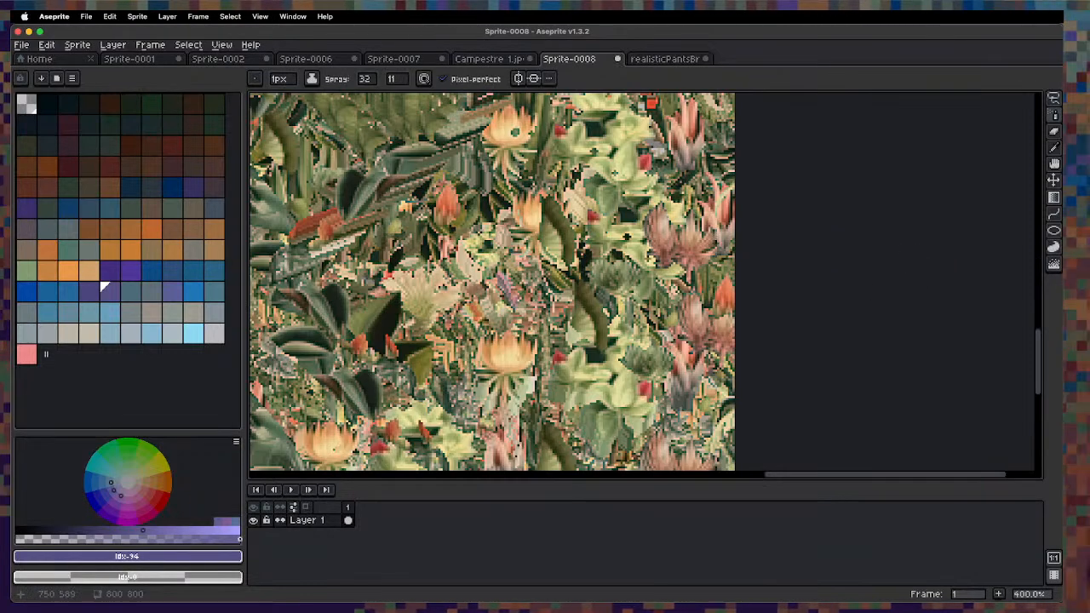
pyautogui.press('F9')
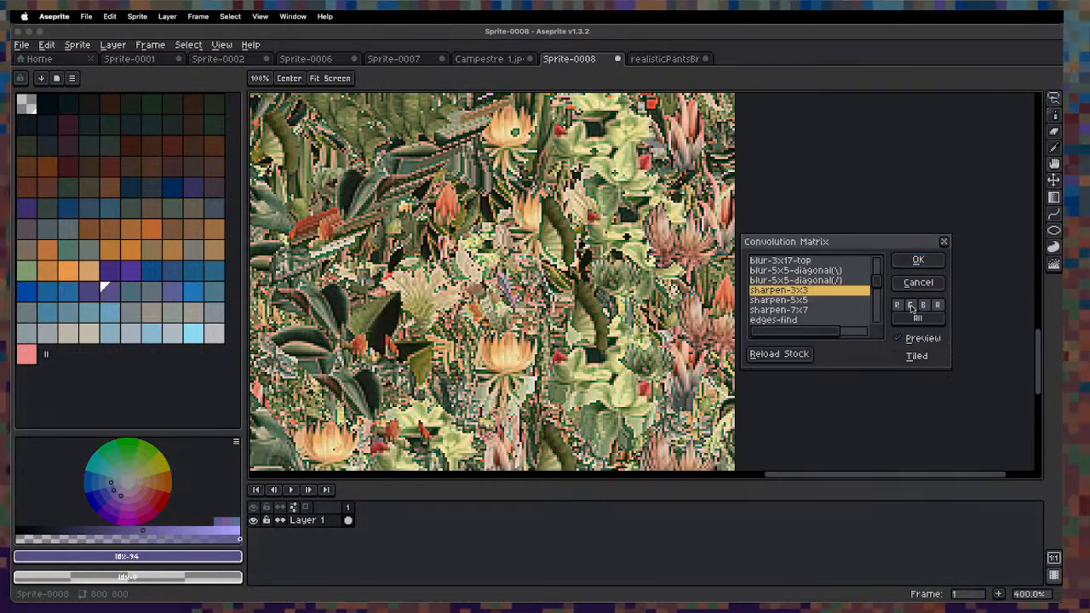
pyautogui.click(919, 283)
pyautogui.scroll(-3, 449, 181)
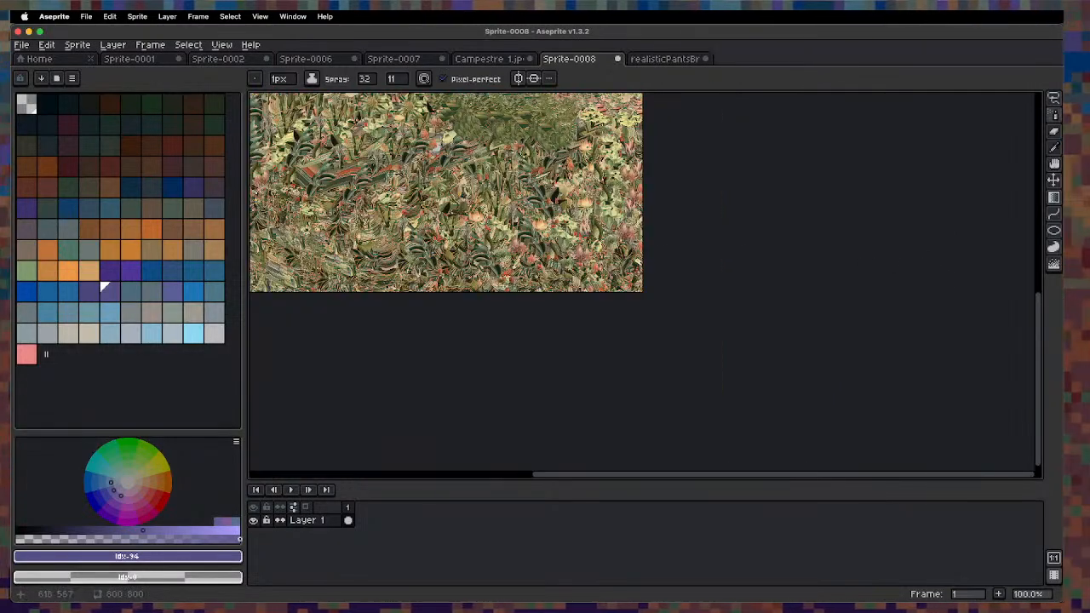
pyautogui.moveTo(449, 181); pyautogui.dragTo(549, 332)
pyautogui.scroll(3, 521, 274)
pyautogui.scroll(-3, 580, 151)
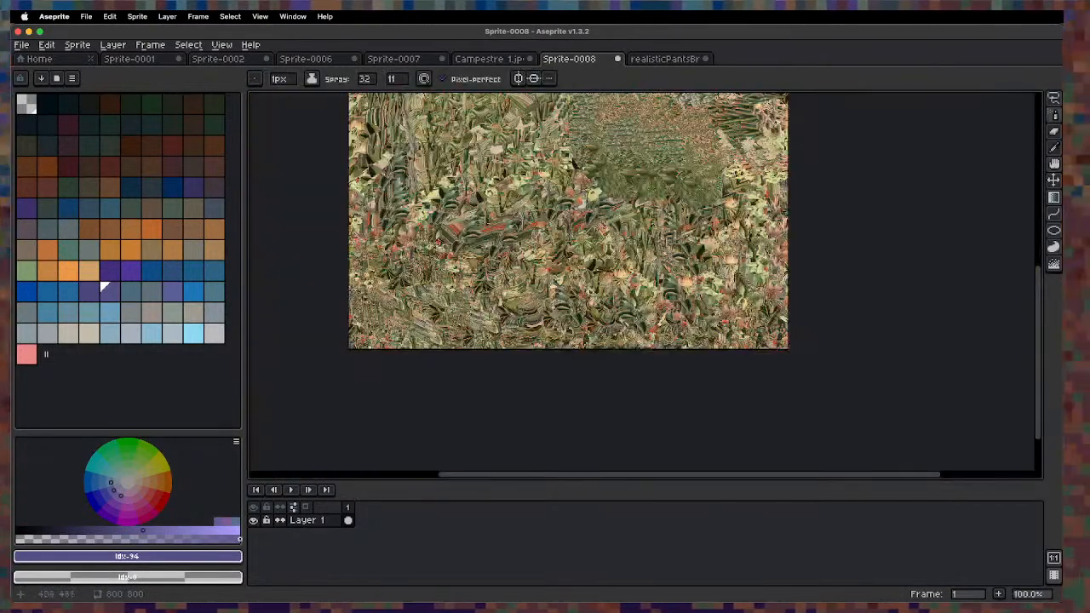
pyautogui.moveTo(628, 165); pyautogui.dragTo(549, 372)
pyautogui.press('F9')
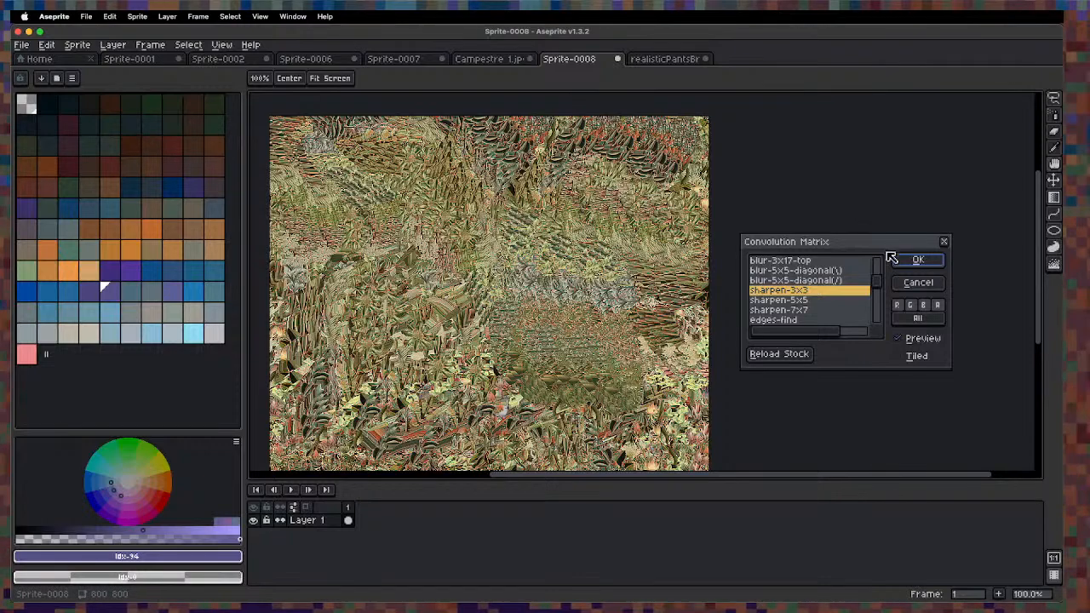
pyautogui.press('Escape')
# Examine the sharpened foliage up close in several areas of the painting.
pyautogui.scroll(3, 629, 265)
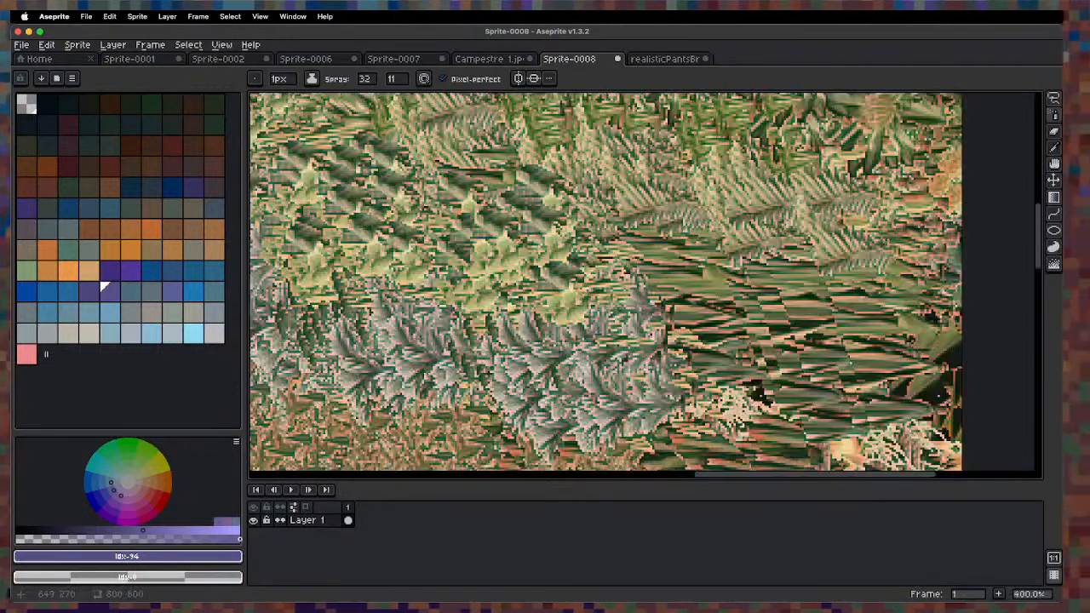
pyautogui.scroll(-3, 635, 228)
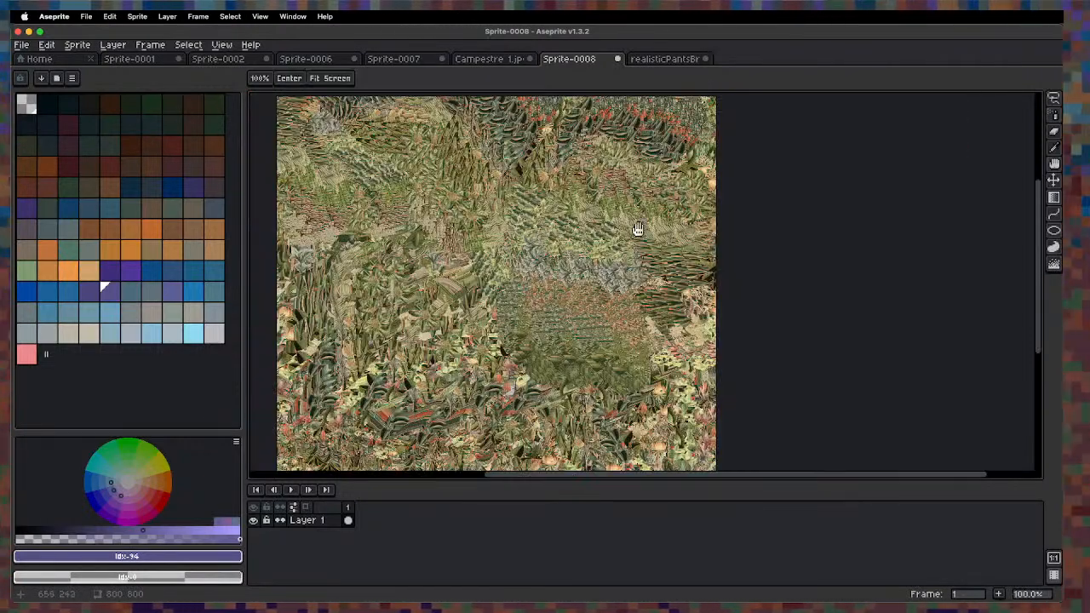
pyautogui.moveTo(623, 250); pyautogui.dragTo(731, 296)
pyautogui.scroll(4, 736, 292)
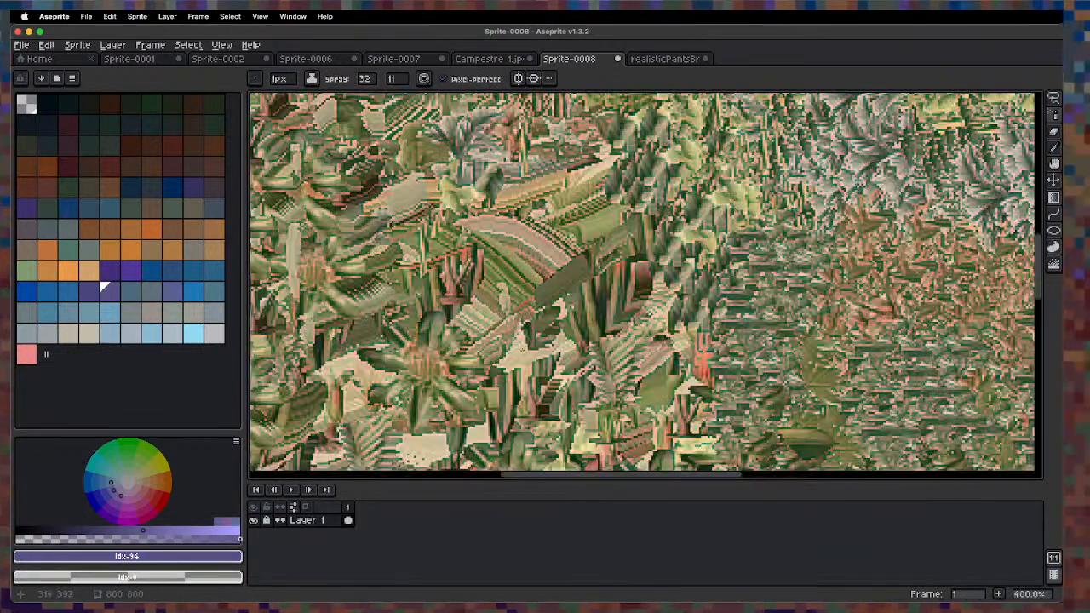
pyautogui.scroll(-3, 517, 281)
pyautogui.moveTo(575, 319); pyautogui.dragTo(593, 419)
# Switch to realisticPantsBrushset.aseprite and display the brush samples at the bottom of frame 3.
pyautogui.click(681, 59)
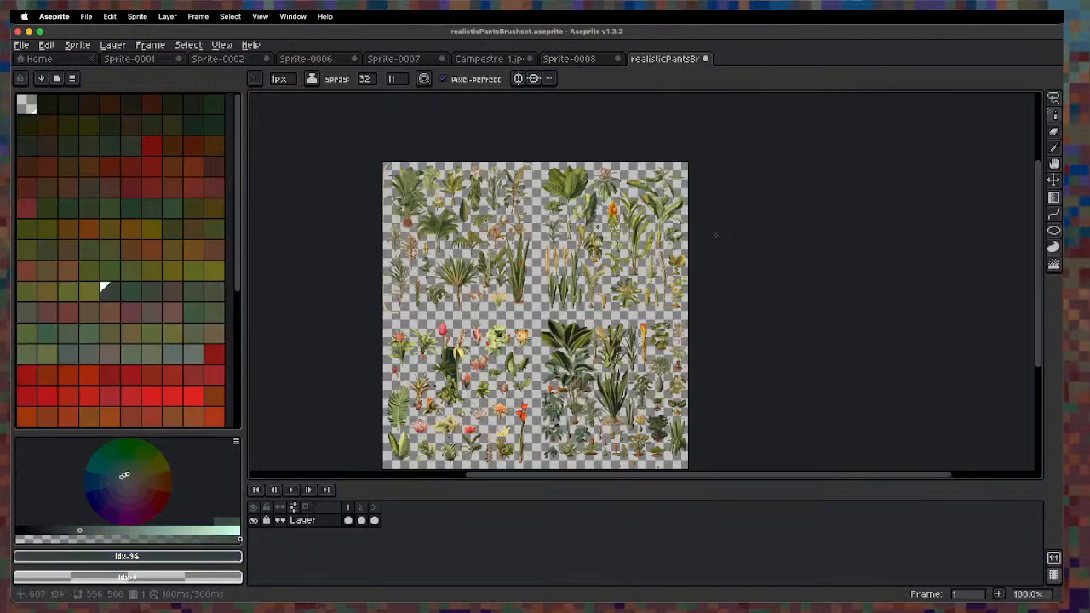
pyautogui.scroll(-3, 637, 414)
pyautogui.moveTo(638, 414); pyautogui.dragTo(599, 329)
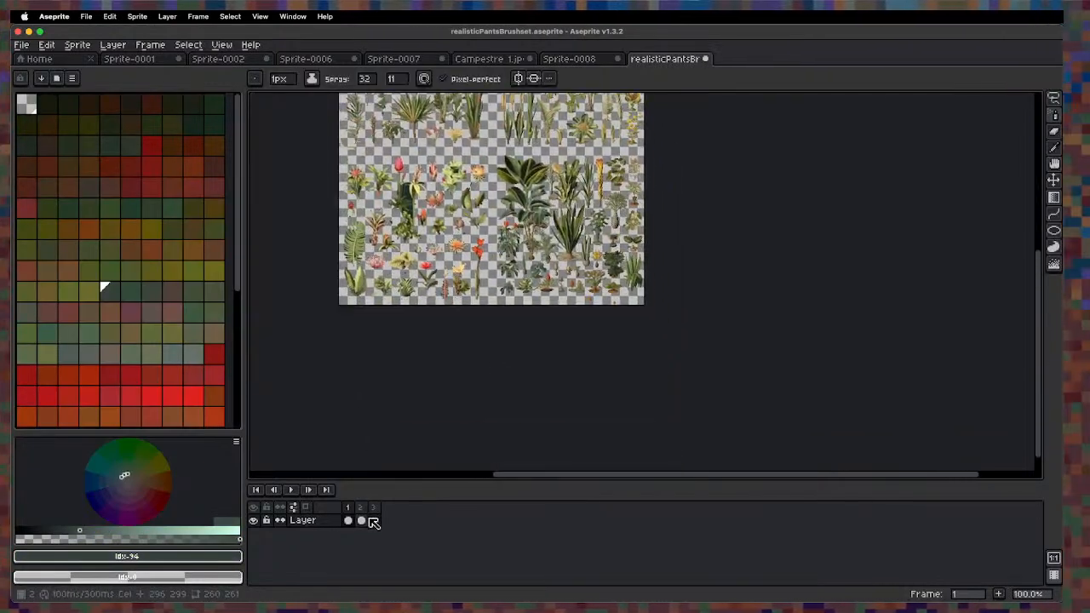
pyautogui.click(375, 520)
pyautogui.scroll(3, 461, 247)
pyautogui.scroll(-3, 463, 271)
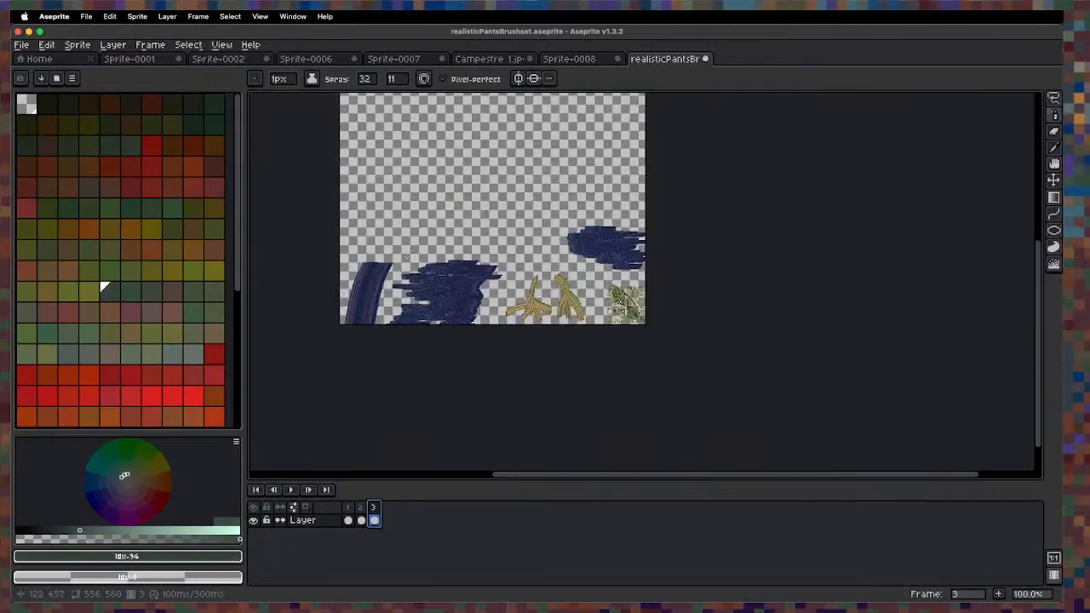
pyautogui.scroll(1, 509, 231)
pyautogui.moveTo(509, 232)
pyautogui.mouseDown()
pyautogui.moveTo(544, 204)
pyautogui.moveTo(402, 216)
pyautogui.mouseUp()
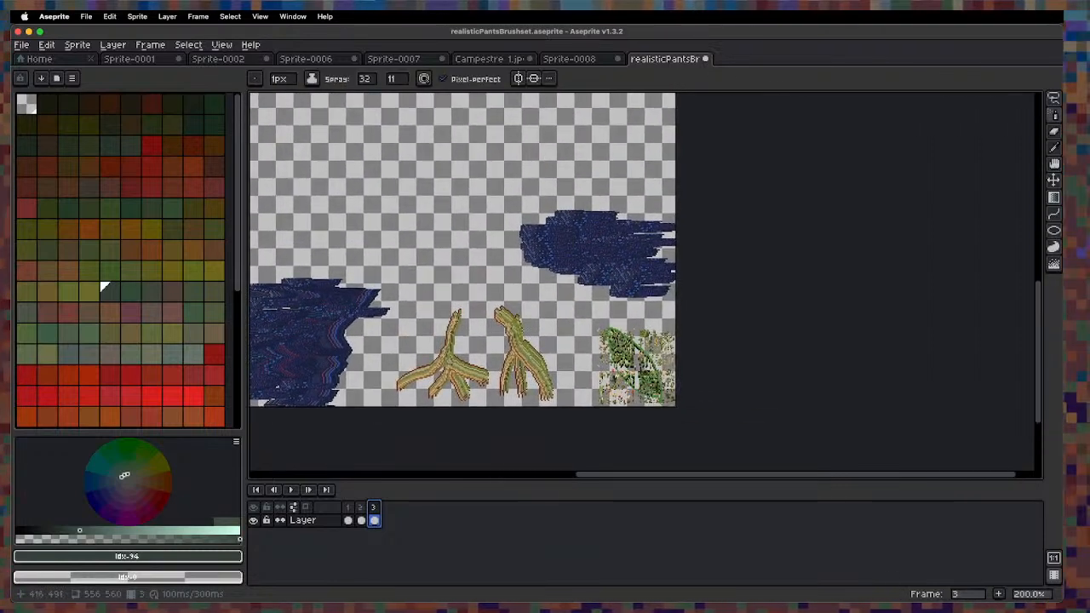
# Try to capture the green speckled patch in the lower right corner of frame 3 as a custom brush using a rectangular selection.
pyautogui.press('m')
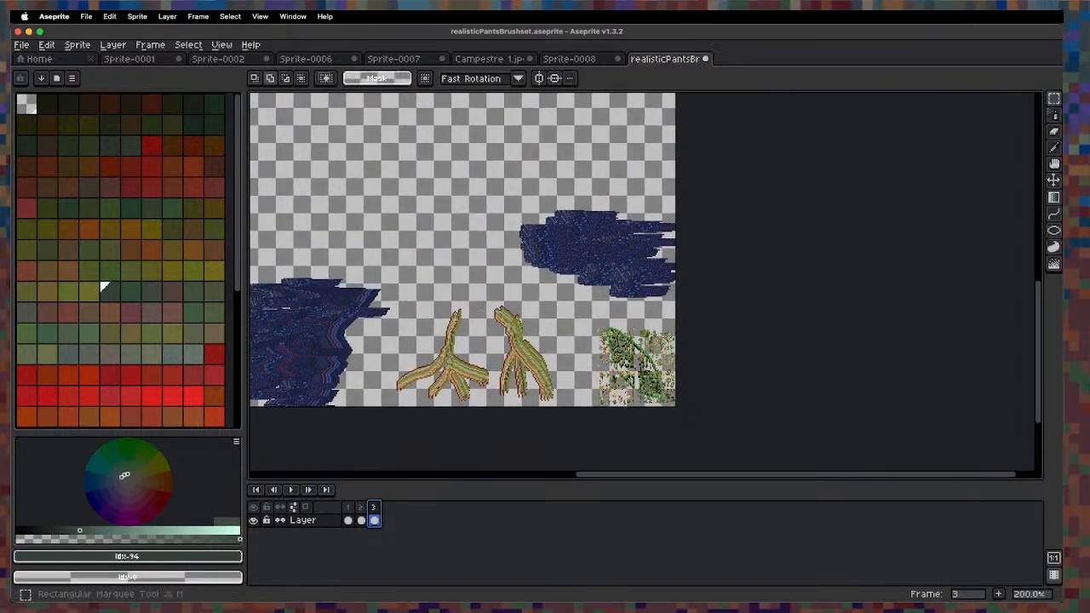
pyautogui.moveTo(688, 423); pyautogui.dragTo(689, 423)
pyautogui.press('super+b')
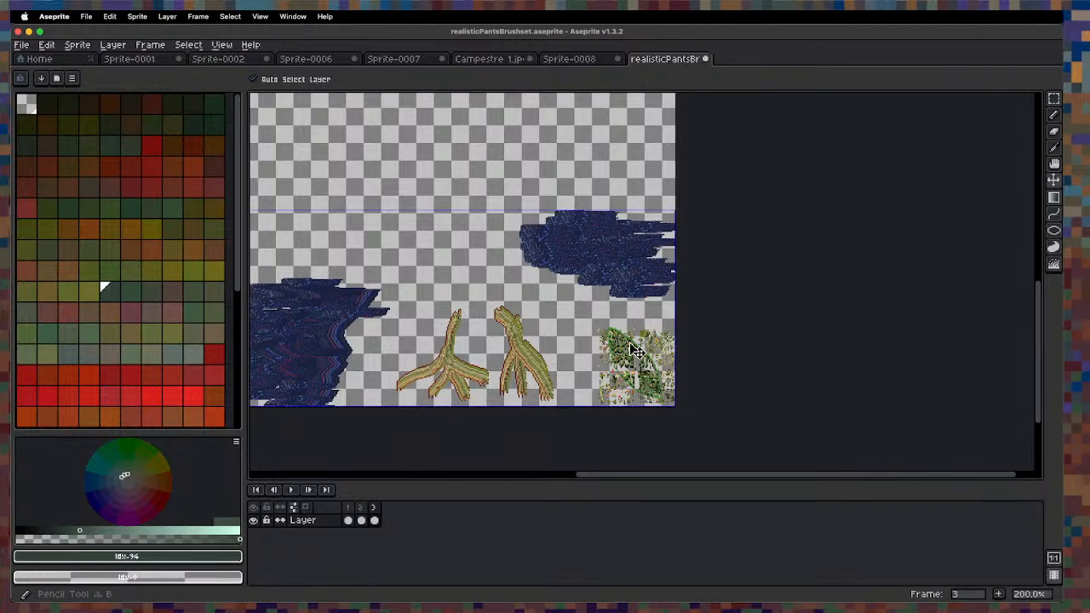
pyautogui.press('Escape')
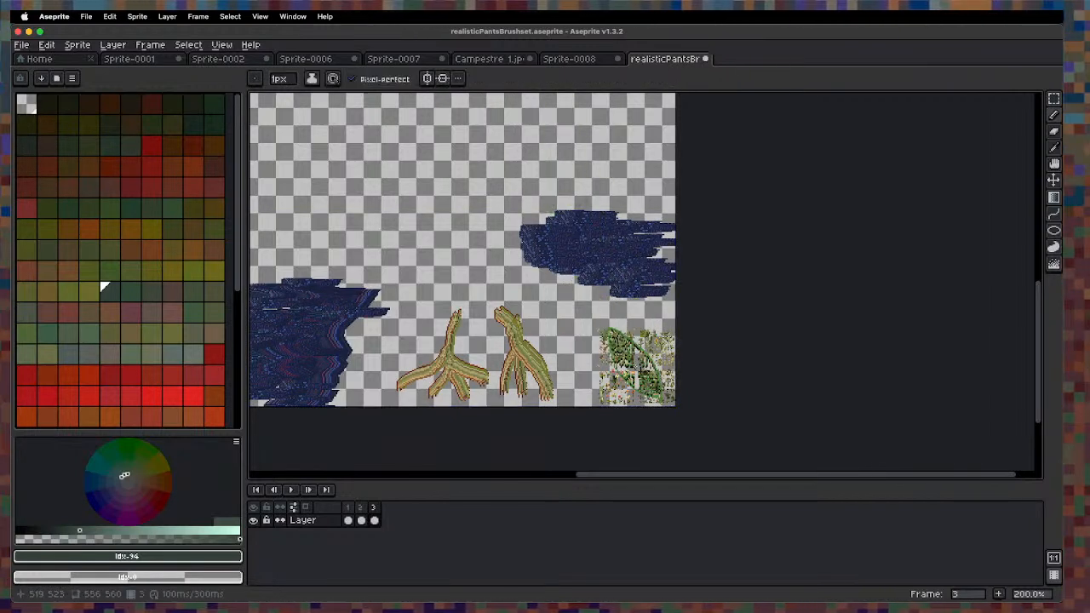
# Lasso part of the green leafy texture in realisticPantsBrushset, capture it as a custom brush, and switch to Sprite-0008.
pyautogui.press('q')
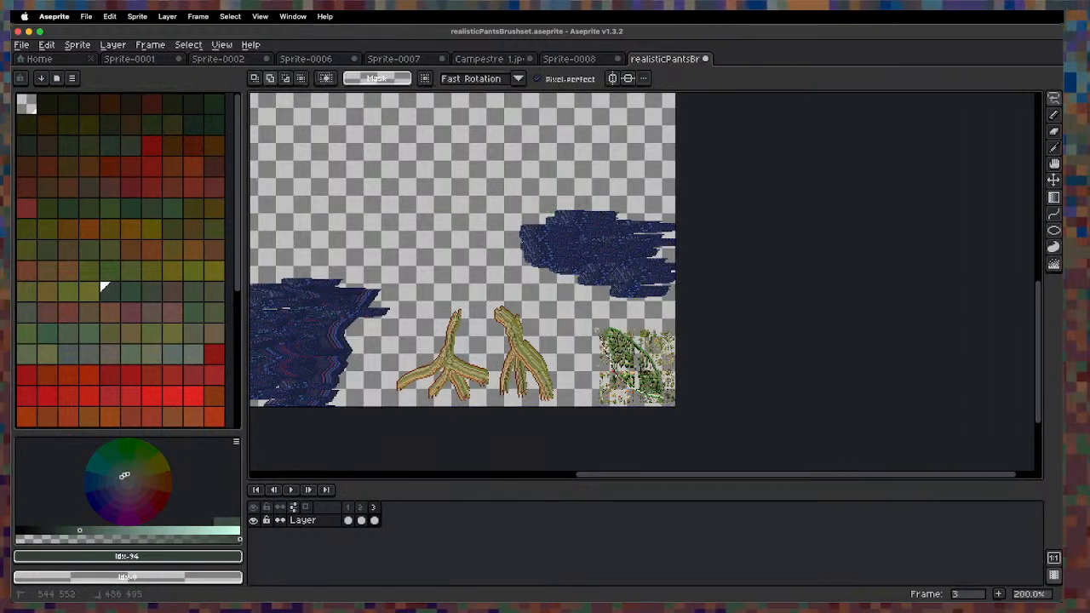
pyautogui.moveTo(645, 358); pyautogui.dragTo(663, 398)
pyautogui.press('super+b')
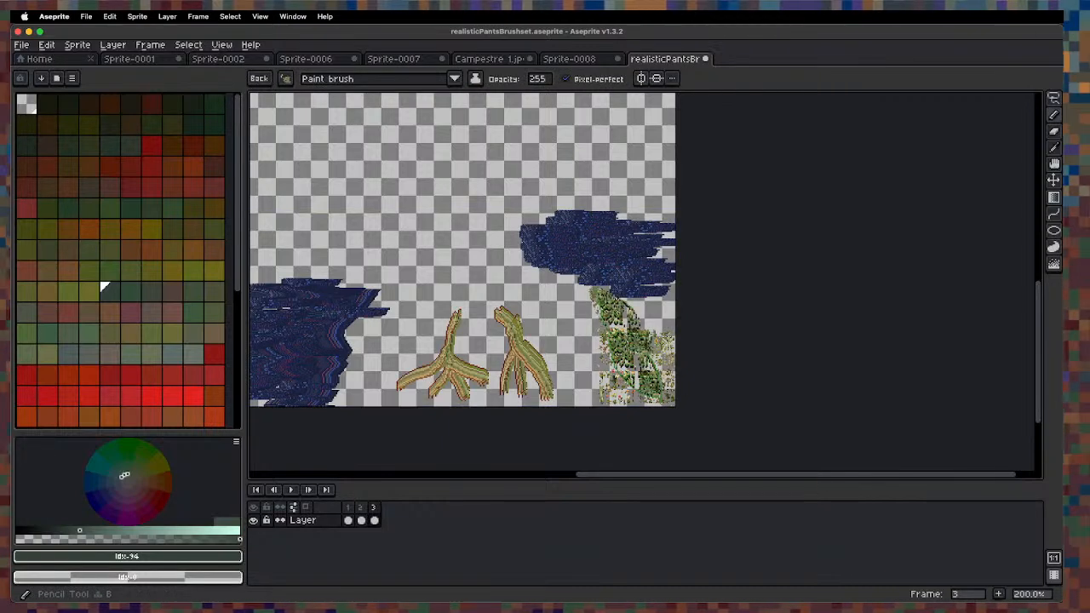
pyautogui.click(584, 63)
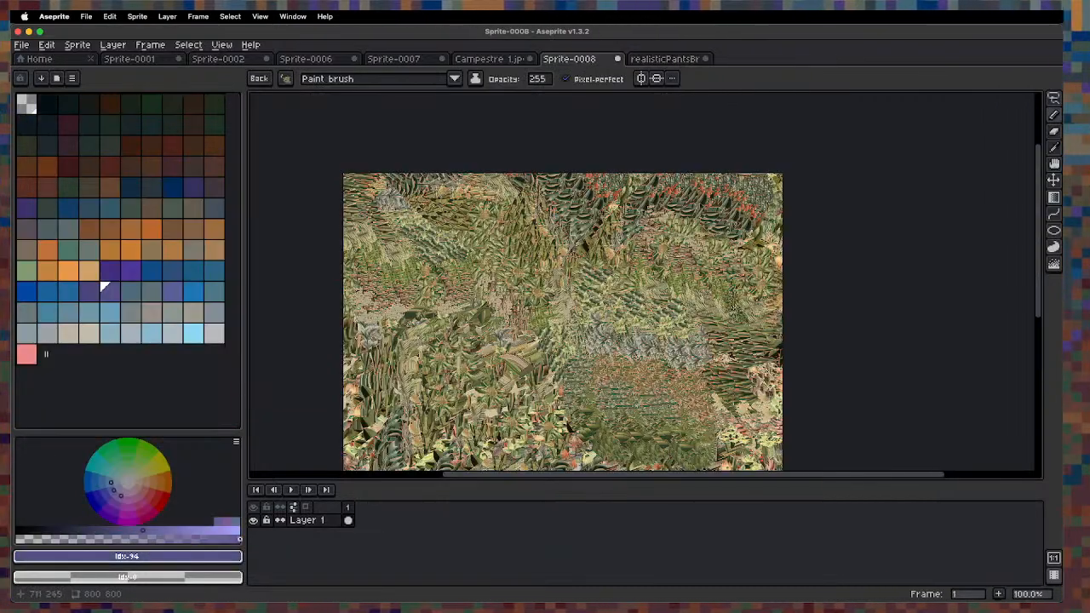
# Spray the leafy brush over the landscape near its right edge and across the field at its left side.
pyautogui.moveTo(765, 320)
pyautogui.mouseDown()
pyautogui.moveTo(716, 341)
pyautogui.moveTo(770, 275)
pyautogui.moveTo(707, 314)
pyautogui.moveTo(780, 288)
pyautogui.moveTo(667, 301)
pyautogui.moveTo(829, 323)
pyautogui.moveTo(860, 358)
pyautogui.mouseUp()
pyautogui.hotkey('shift', 'b')
pyautogui.press('space')
pyautogui.moveTo(577, 412)
pyautogui.mouseDown()
pyautogui.moveTo(608, 314)
pyautogui.moveTo(388, 322)
pyautogui.moveTo(318, 412)
pyautogui.moveTo(351, 282)
pyautogui.mouseUp()
pyautogui.moveTo(352, 344); pyautogui.dragTo(377, 289)
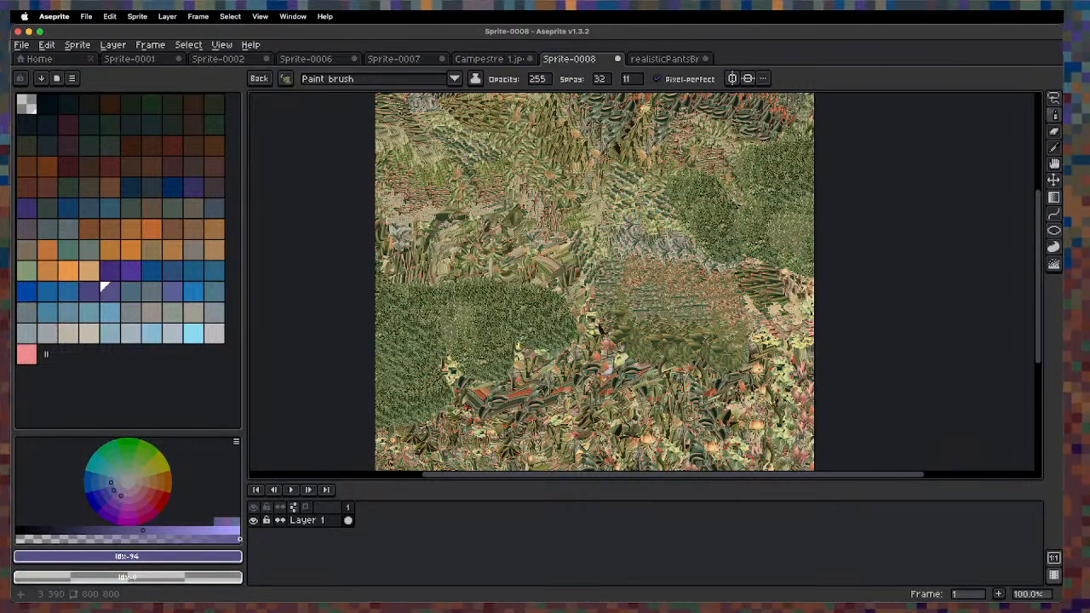
pyautogui.moveTo(435, 318)
pyautogui.mouseDown()
pyautogui.moveTo(469, 316)
pyautogui.moveTo(479, 275)
pyautogui.mouseUp()
# Spray leafy foliage patches in the landscape's upper-left corner and across its lower middle.
pyautogui.press('space')
pyautogui.moveTo(485, 191); pyautogui.dragTo(494, 357)
pyautogui.moveTo(425, 298)
pyautogui.mouseDown()
pyautogui.moveTo(367, 269)
pyautogui.moveTo(458, 219)
pyautogui.mouseUp()
pyautogui.press('space')
pyautogui.moveTo(483, 383); pyautogui.dragTo(456, 131)
pyautogui.moveTo(538, 260); pyautogui.dragTo(521, 258)
pyautogui.moveTo(611, 337)
pyautogui.mouseDown()
pyautogui.moveTo(681, 316)
pyautogui.moveTo(583, 372)
pyautogui.moveTo(698, 376)
pyautogui.mouseUp()
pyautogui.press('space')
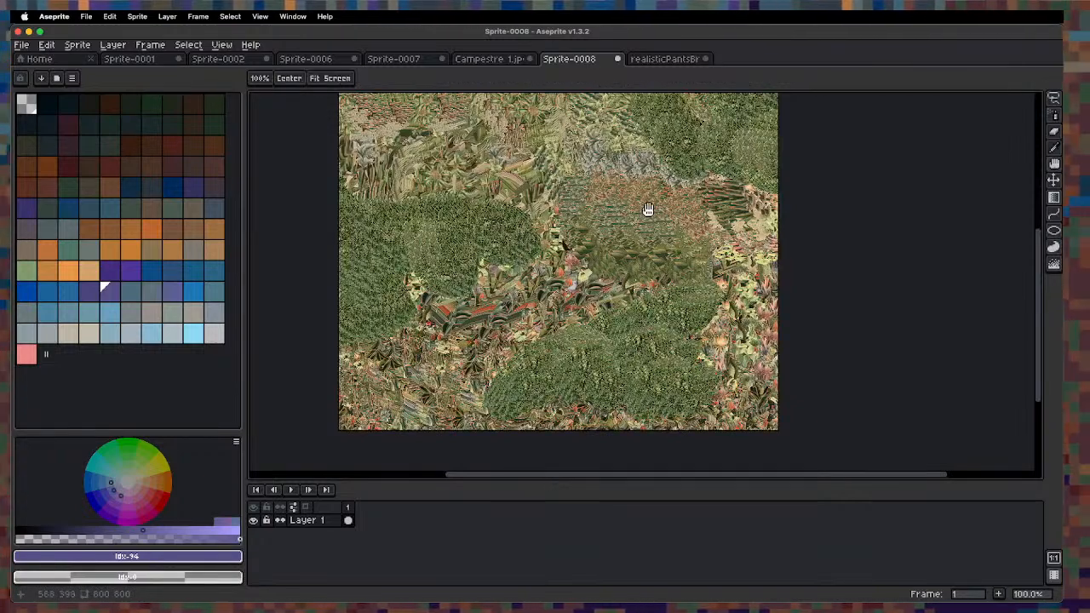
pyautogui.moveTo(648, 211)
pyautogui.mouseDown()
pyautogui.moveTo(644, 354)
pyautogui.moveTo(633, 293)
pyautogui.mouseUp()
# Capture a thin horizontal strip of the dark blue texture in realisticPantsBrushset as a custom brush and return to Sprite-0008.
pyautogui.click(664, 59)
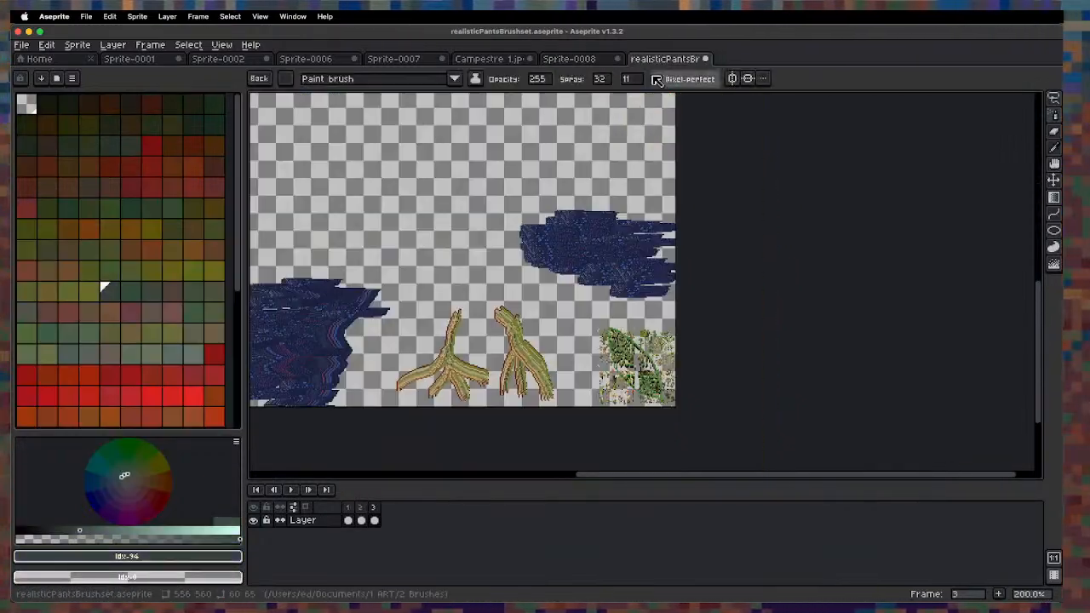
pyautogui.press('q')
pyautogui.press('space')
pyautogui.moveTo(420, 309); pyautogui.dragTo(654, 269)
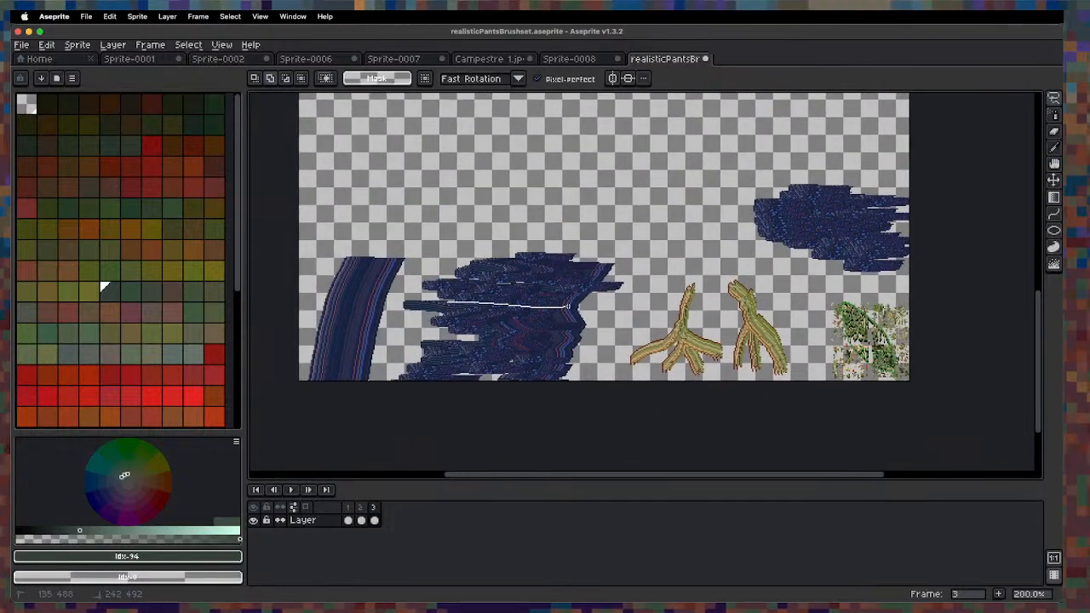
pyautogui.moveTo(568, 307); pyautogui.dragTo(569, 307)
pyautogui.press('super+b')
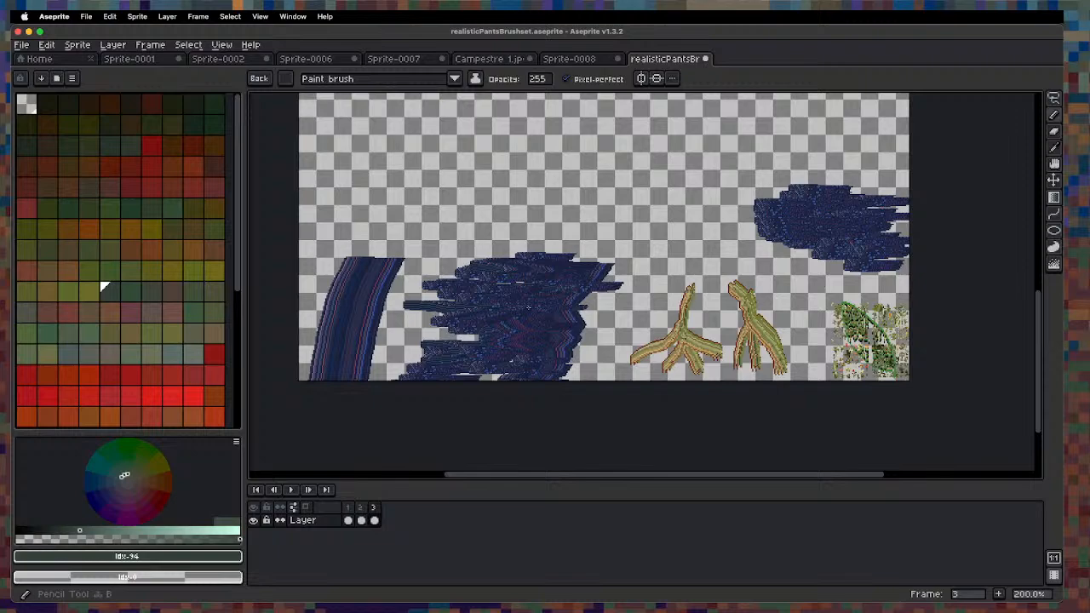
pyautogui.click(586, 60)
# Paint a dark blue river from the landscape's right edge through the middle down to its left edge.
pyautogui.press('space')
pyautogui.moveTo(499, 272); pyautogui.dragTo(575, 252)
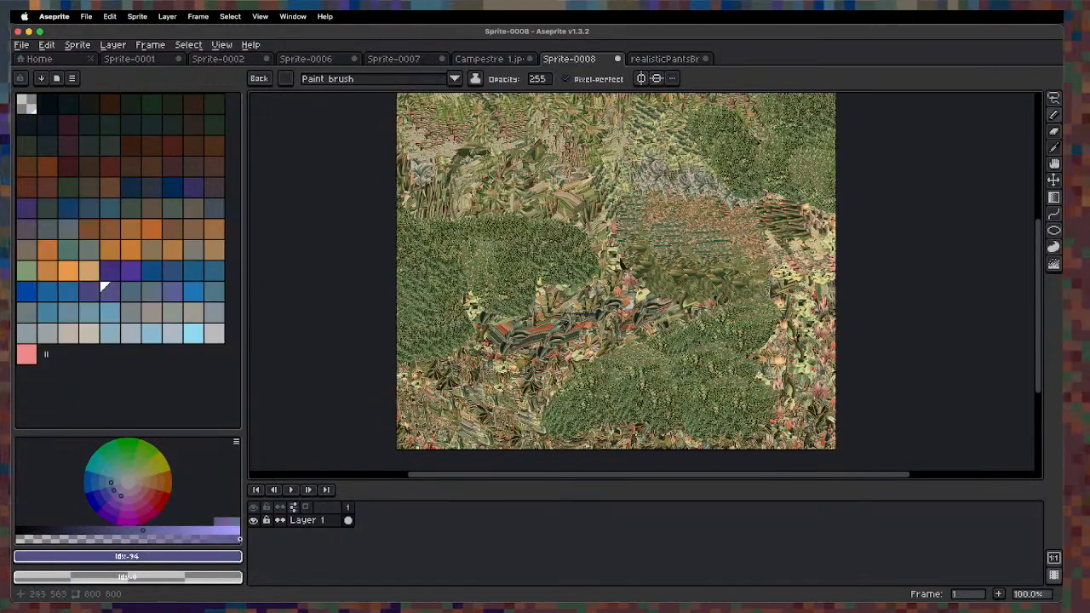
pyautogui.moveTo(588, 312)
pyautogui.mouseDown()
pyautogui.moveTo(448, 375)
pyautogui.moveTo(422, 399)
pyautogui.mouseUp()
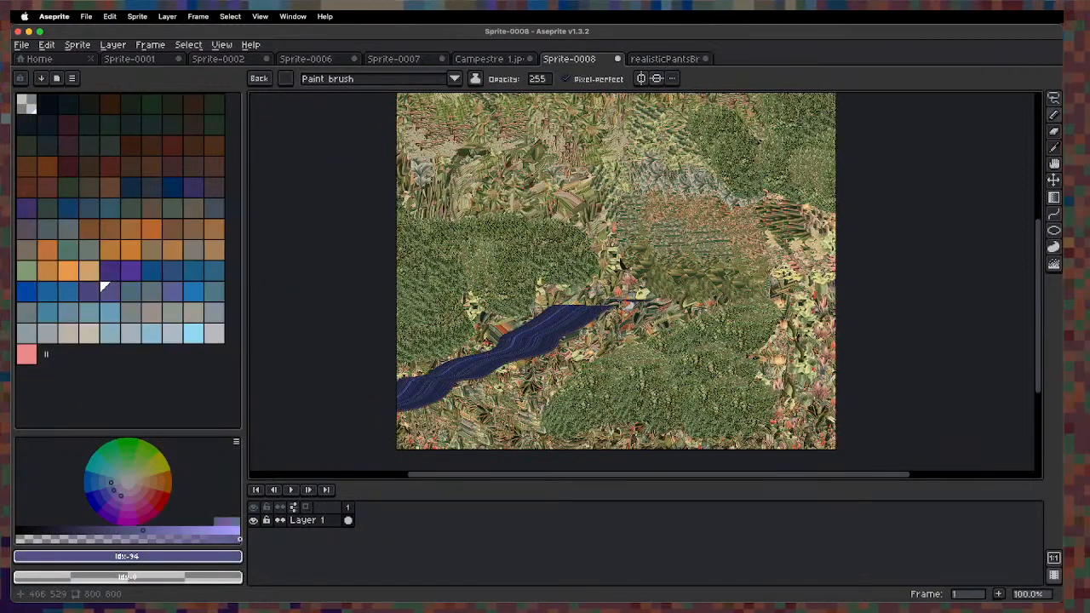
pyautogui.moveTo(835, 175); pyautogui.dragTo(720, 180)
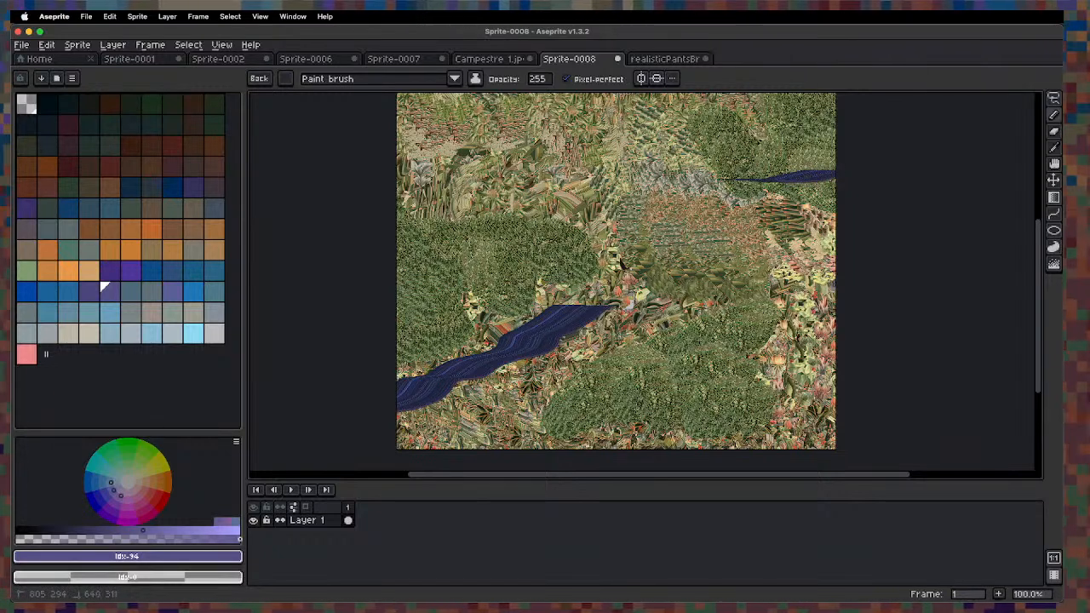
pyautogui.moveTo(626, 184)
pyautogui.mouseDown()
pyautogui.moveTo(584, 194)
pyautogui.moveTo(638, 220)
pyautogui.moveTo(592, 234)
pyautogui.moveTo(652, 252)
pyautogui.moveTo(651, 268)
pyautogui.moveTo(602, 305)
pyautogui.mouseUp()
# Widen the lower river with more blue strokes so it fills the landscape's bottom-left corner and reaches the bottom edge.
pyautogui.moveTo(540, 338)
pyautogui.mouseDown()
pyautogui.moveTo(402, 426)
pyautogui.moveTo(399, 448)
pyautogui.mouseUp()
pyautogui.moveTo(629, 308)
pyautogui.mouseDown()
pyautogui.moveTo(566, 341)
pyautogui.moveTo(462, 436)
pyautogui.mouseUp()
pyautogui.scroll(-3, 462, 436)
pyautogui.moveTo(603, 244)
pyautogui.mouseDown()
pyautogui.moveTo(537, 292)
pyautogui.moveTo(490, 375)
pyautogui.mouseUp()
pyautogui.moveTo(519, 341); pyautogui.dragTo(577, 381)
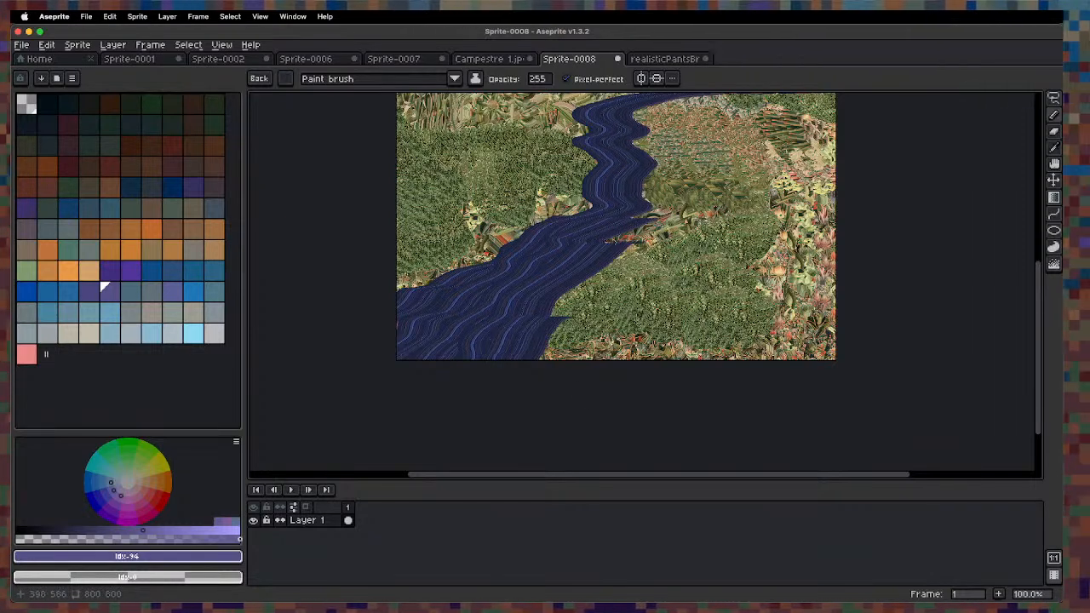
pyautogui.moveTo(630, 239)
pyautogui.mouseDown()
pyautogui.moveTo(564, 272)
pyautogui.moveTo(538, 317)
pyautogui.moveTo(577, 349)
pyautogui.moveTo(575, 292)
pyautogui.mouseUp()
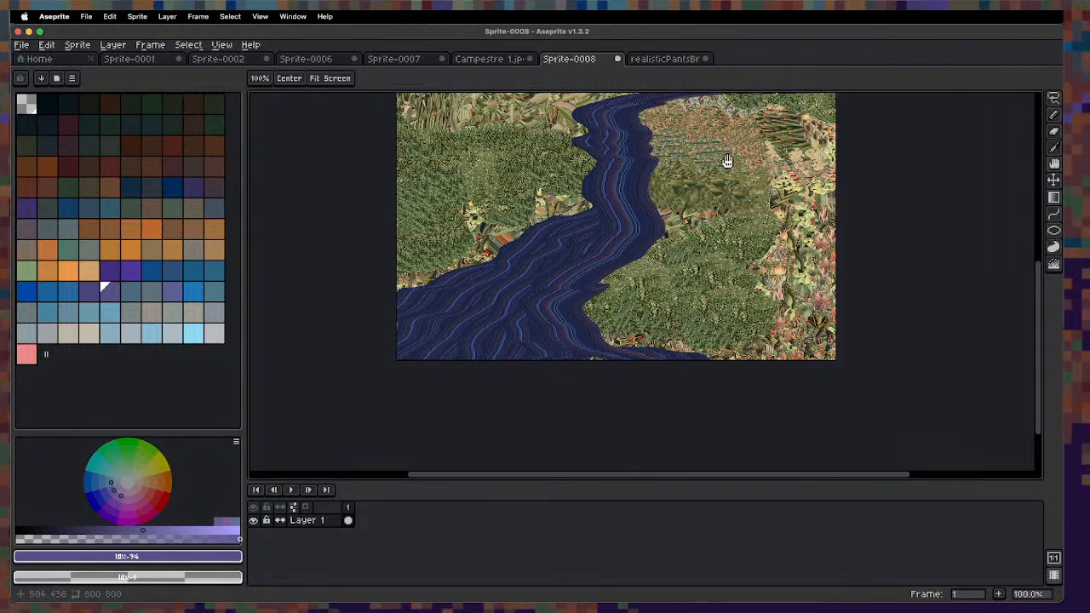
# Broaden the river's branch at the right edge and thicken its central bend with further blue strokes.
pyautogui.moveTo(707, 132); pyautogui.dragTo(639, 286)
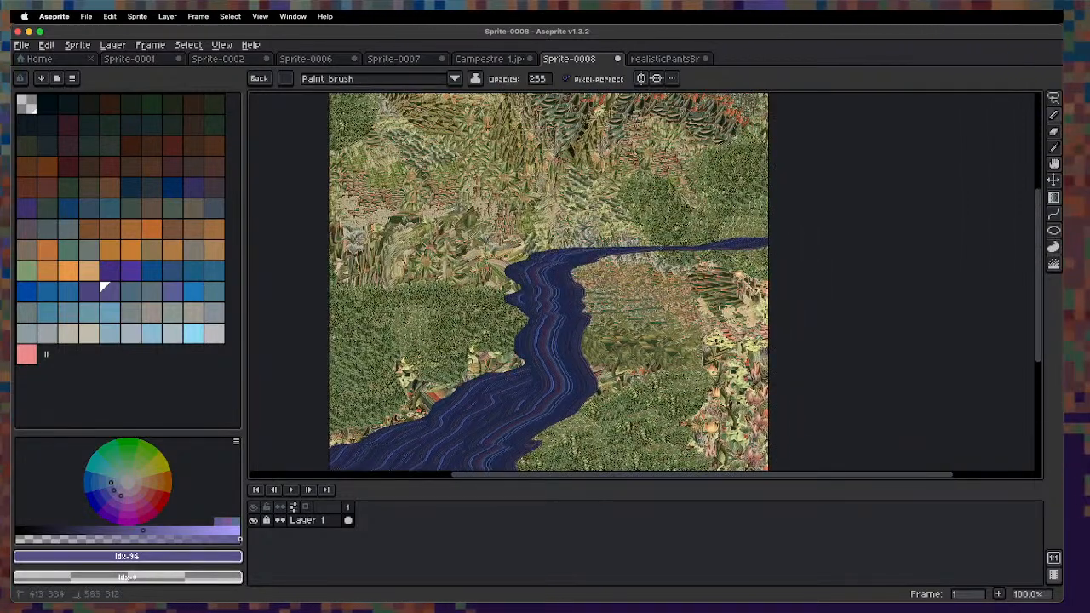
pyautogui.moveTo(647, 247); pyautogui.dragTo(762, 232)
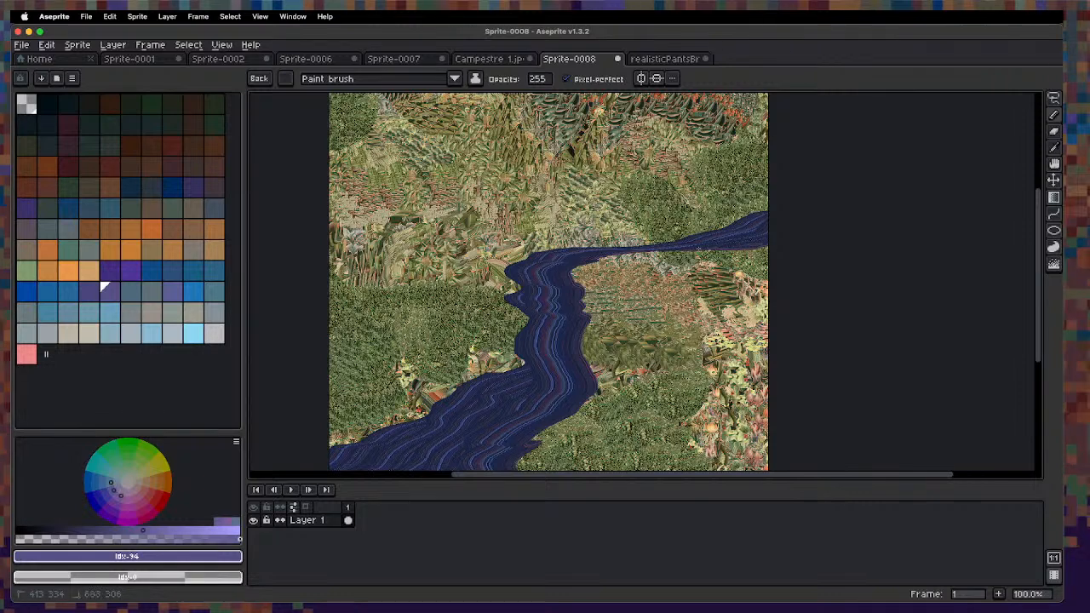
pyautogui.moveTo(579, 349); pyautogui.dragTo(624, 203)
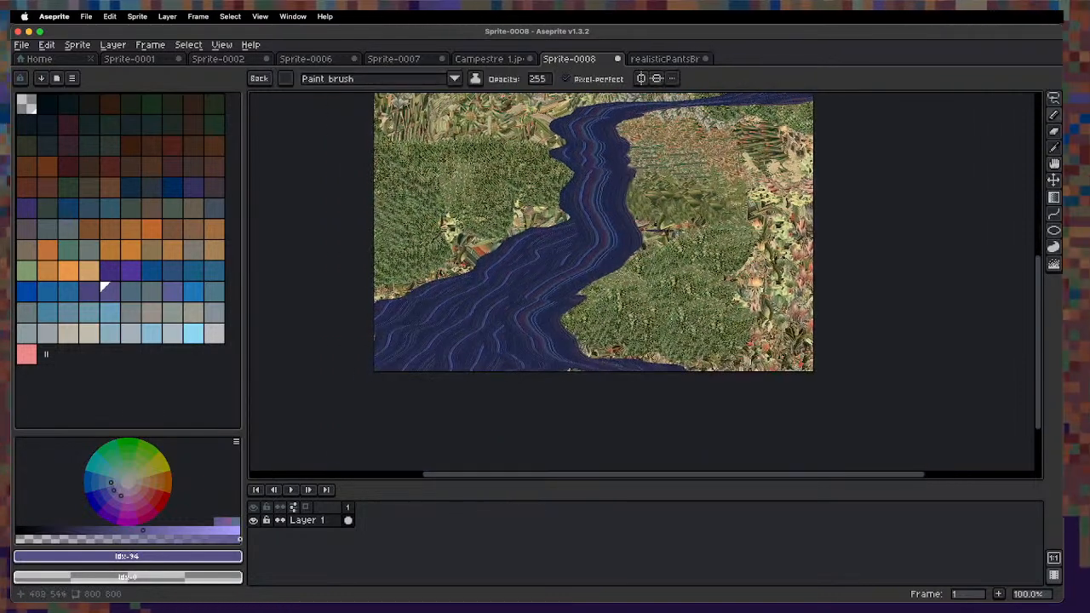
pyautogui.moveTo(600, 271); pyautogui.dragTo(582, 293)
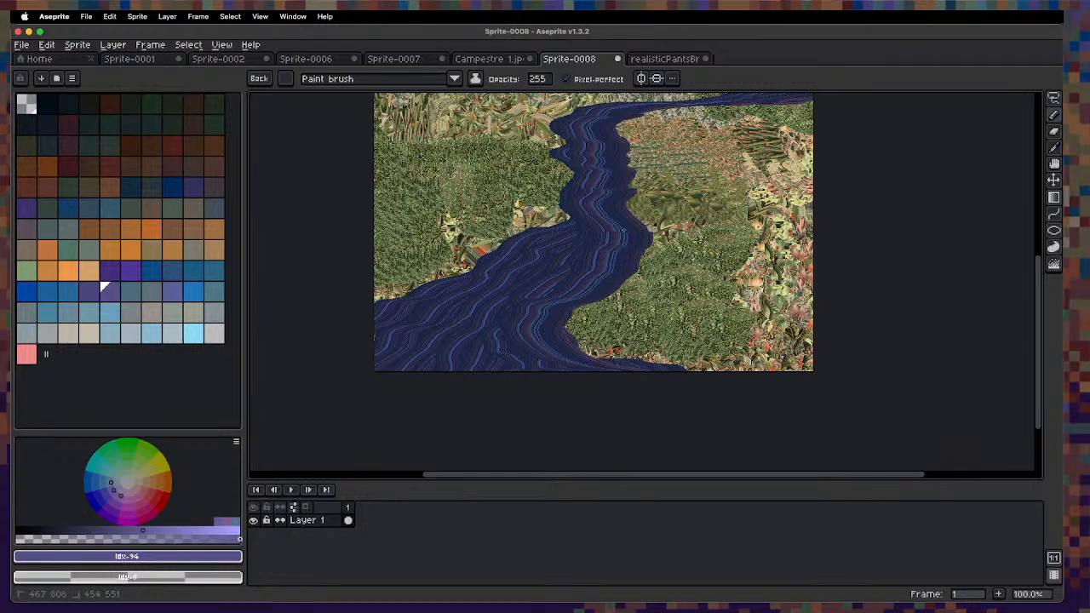
pyautogui.moveTo(629, 224); pyautogui.dragTo(632, 192)
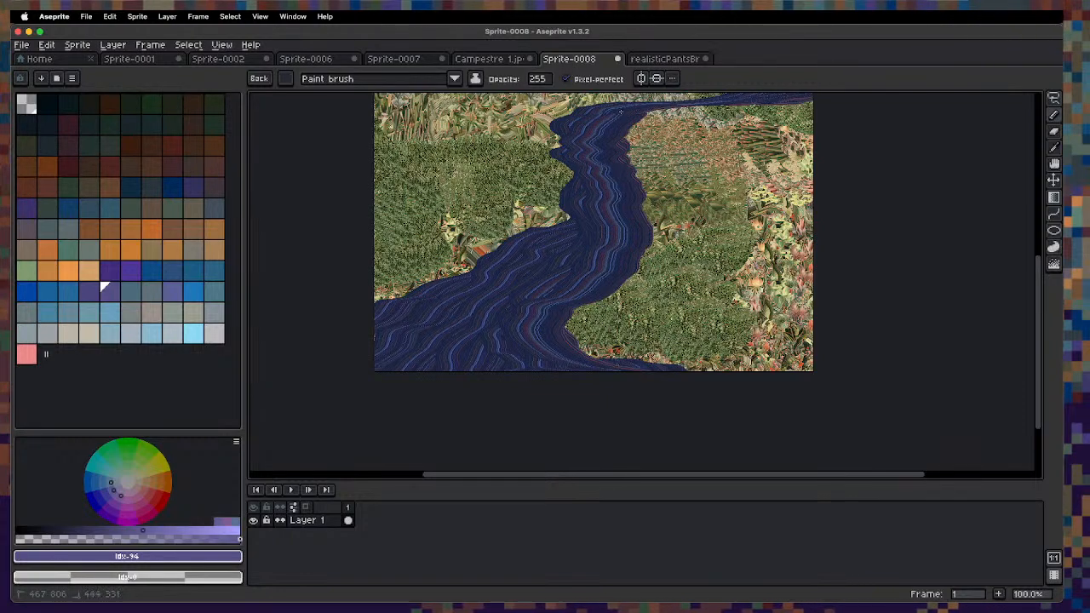
pyautogui.moveTo(698, 103); pyautogui.dragTo(805, 103)
# Lasso and delete the landscape above a hilly horizon line, leaving the sky area transparent, and clear the selection.
pyautogui.scroll(5, 839, 213)
pyautogui.press('space')
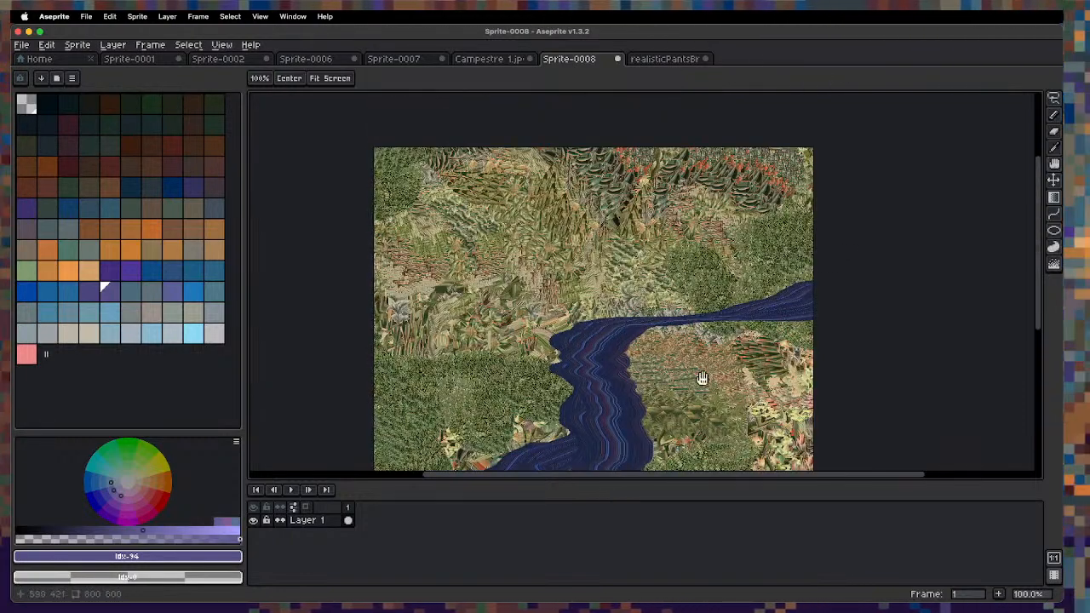
pyautogui.moveTo(696, 354)
pyautogui.mouseDown()
pyautogui.moveTo(726, 193)
pyautogui.moveTo(720, 302)
pyautogui.moveTo(699, 309)
pyautogui.moveTo(696, 265)
pyautogui.moveTo(681, 348)
pyautogui.mouseUp()
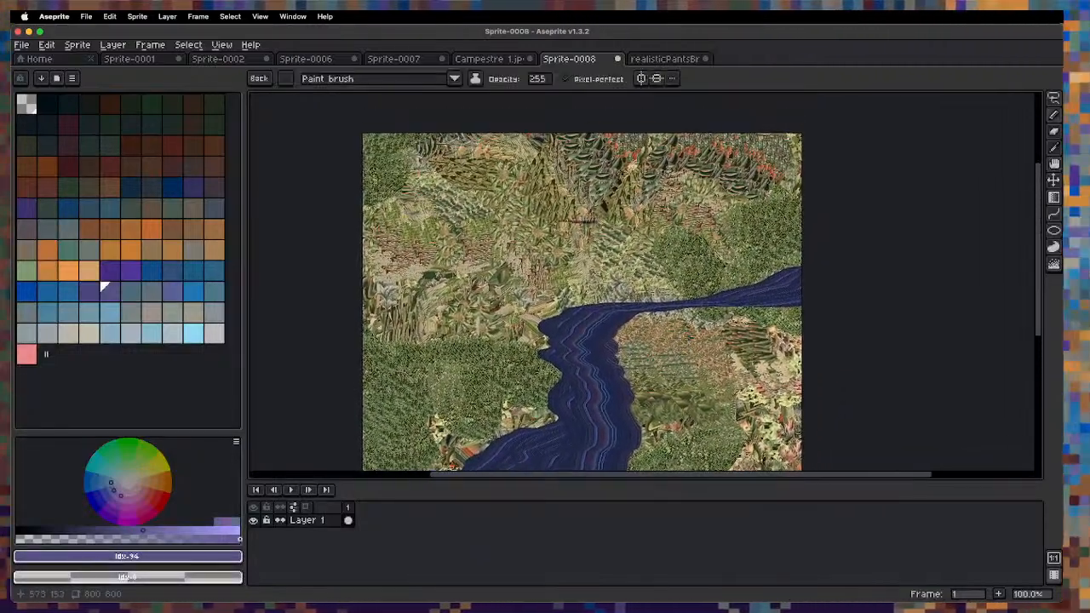
pyautogui.press('q')
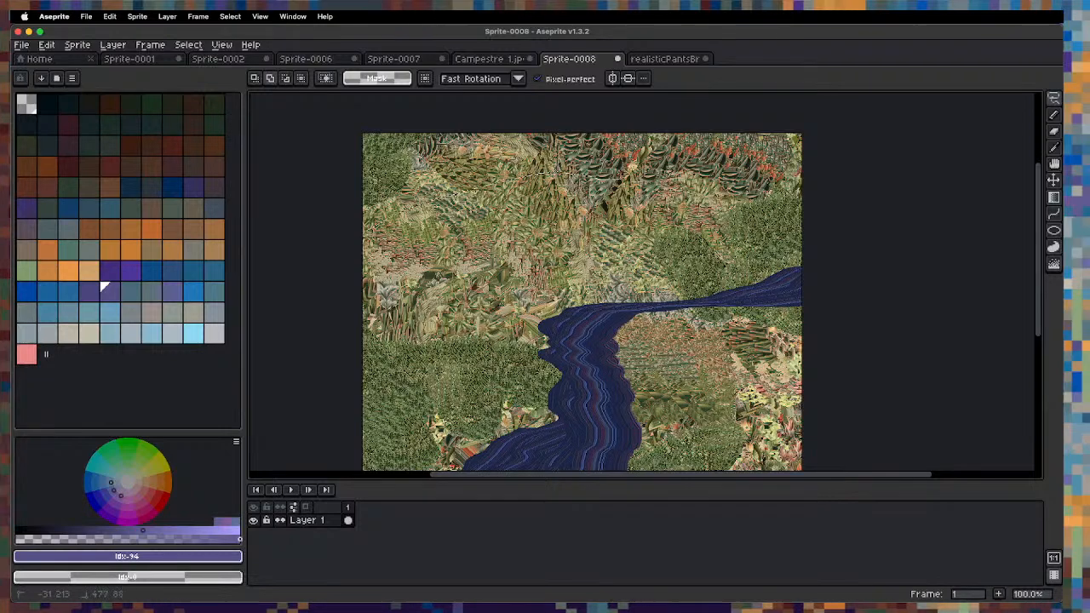
pyautogui.moveTo(704, 101); pyautogui.dragTo(704, 104)
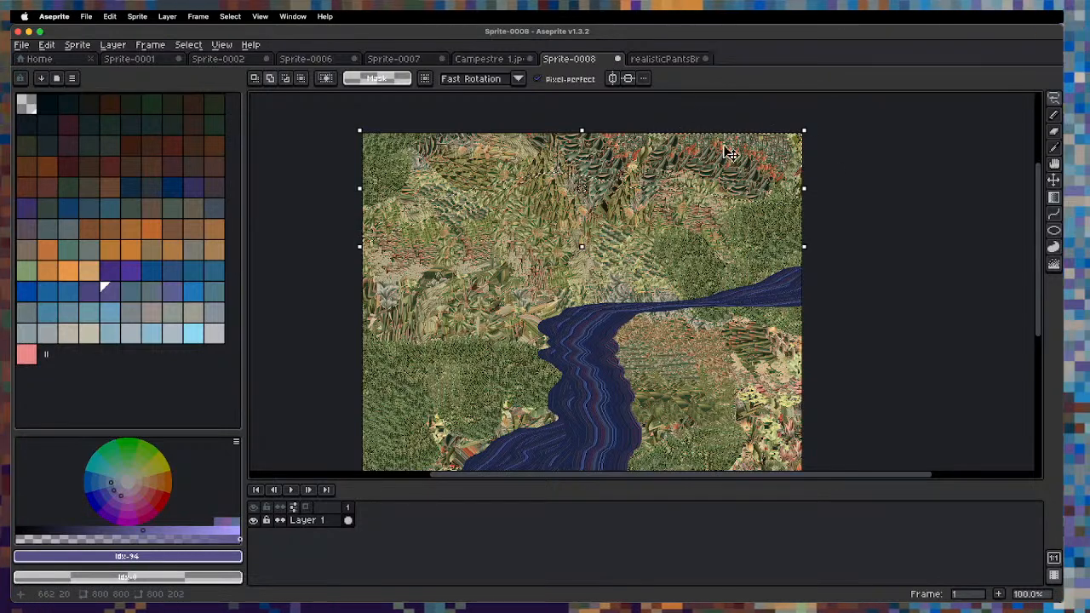
pyautogui.press('Delete')
pyautogui.press('super+d')
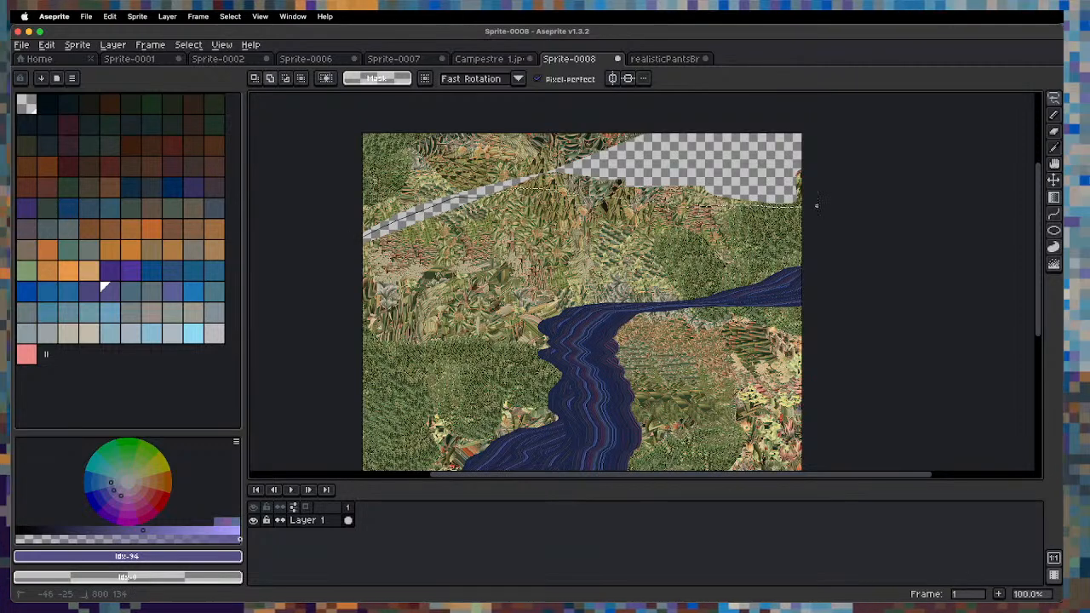
pyautogui.moveTo(655, 103); pyautogui.dragTo(689, 171)
pyautogui.press('Delete')
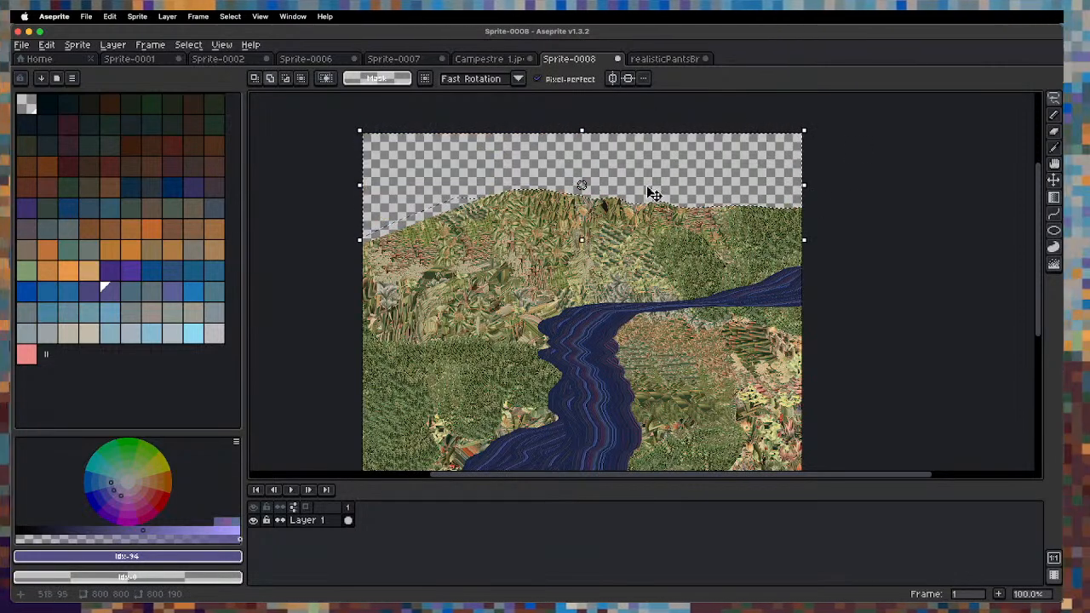
pyautogui.press('super+d')
# Try filling the empty sky with blue palette index 98 and light blue index 118.
pyautogui.click(195, 292)
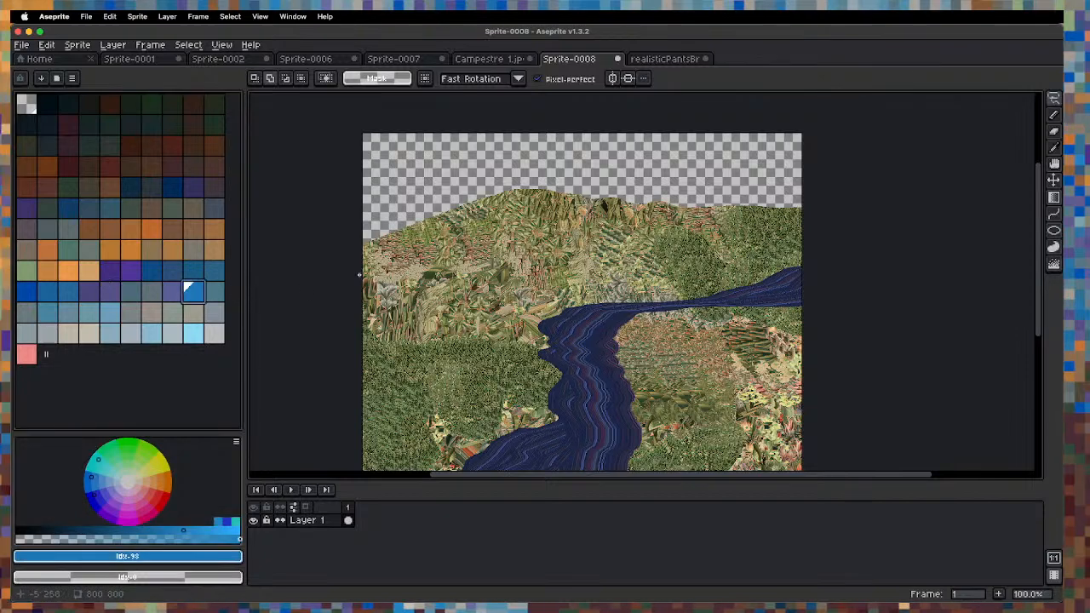
pyautogui.press('g')
pyautogui.click(497, 171)
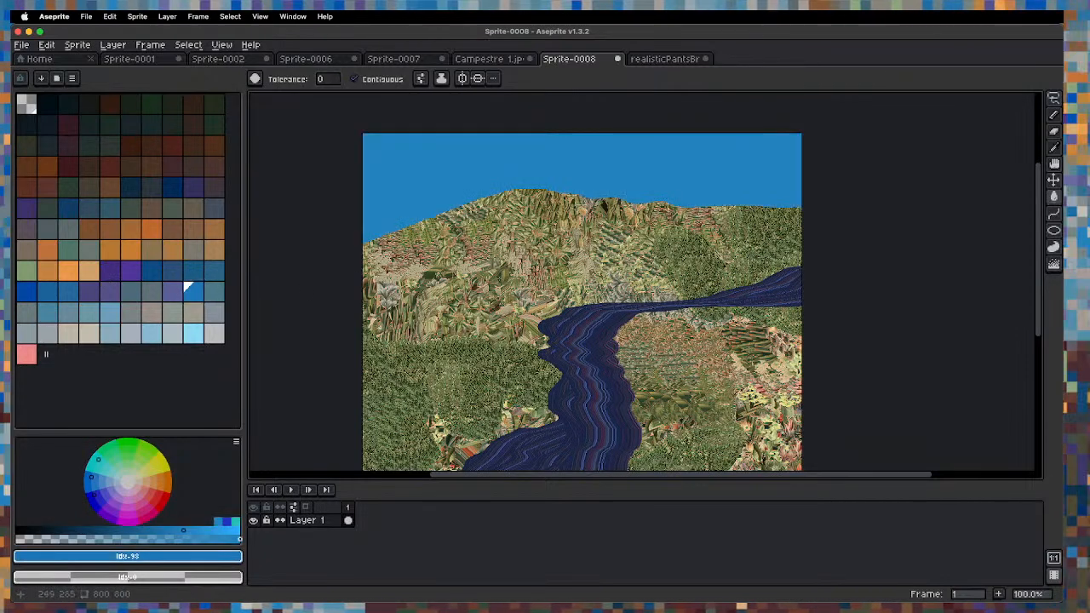
pyautogui.click(194, 333)
pyautogui.click(452, 186)
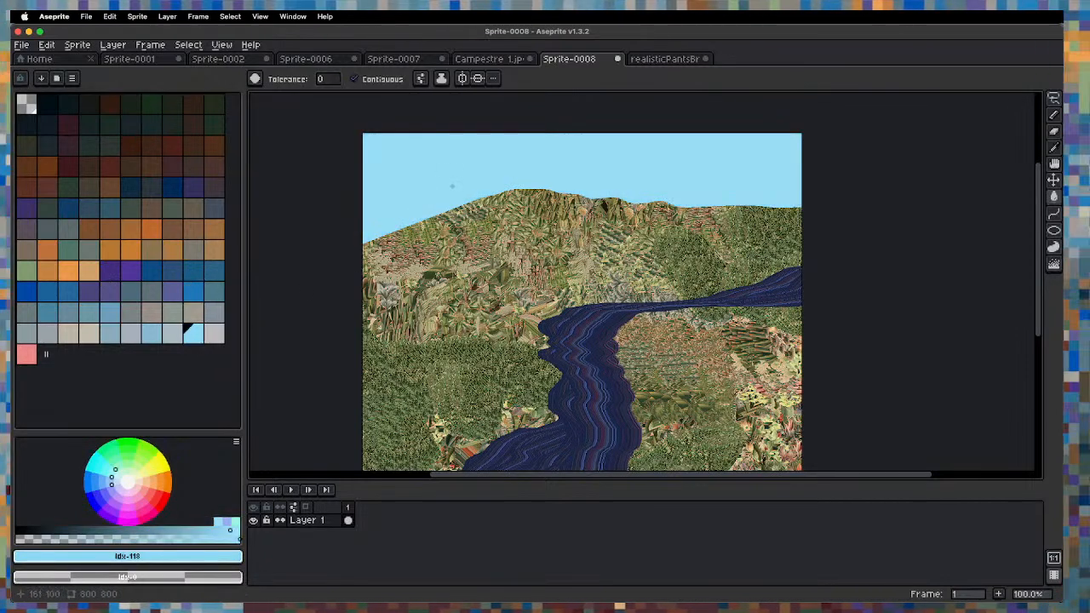
# Try muted teal index 99, light grey index 119 and beige index 113 as sky fills.
pyautogui.click(214, 295)
pyautogui.click(460, 154)
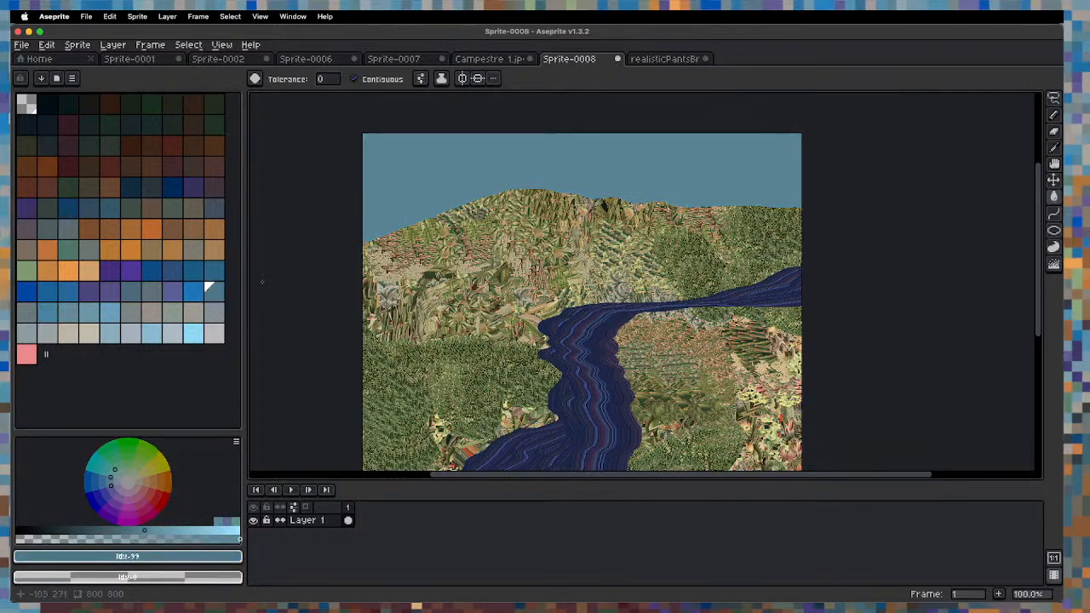
pyautogui.click(215, 334)
pyautogui.click(426, 166)
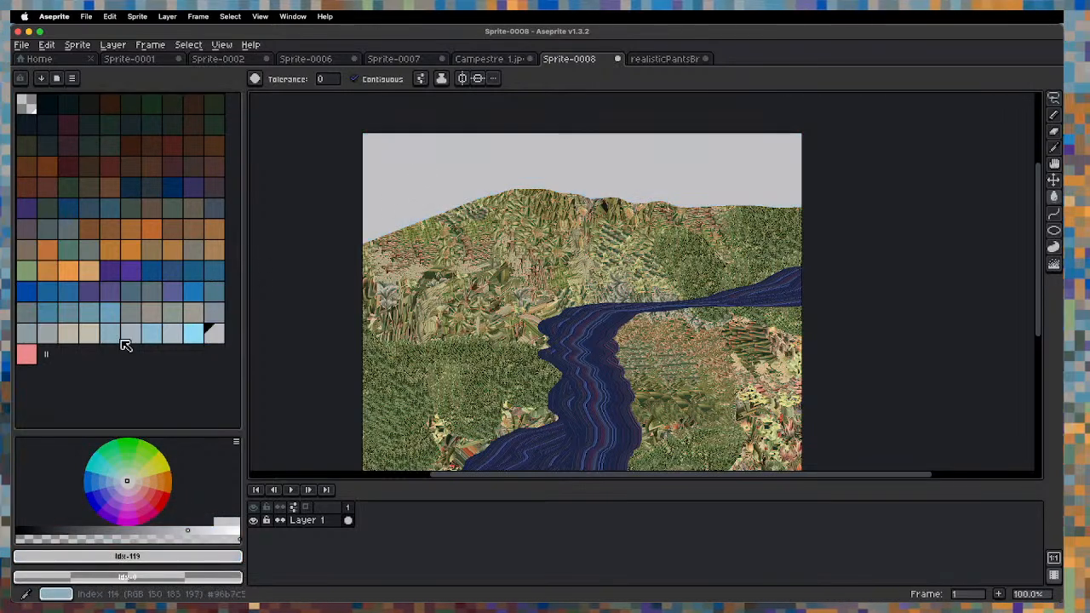
pyautogui.click(88, 333)
pyautogui.click(471, 187)
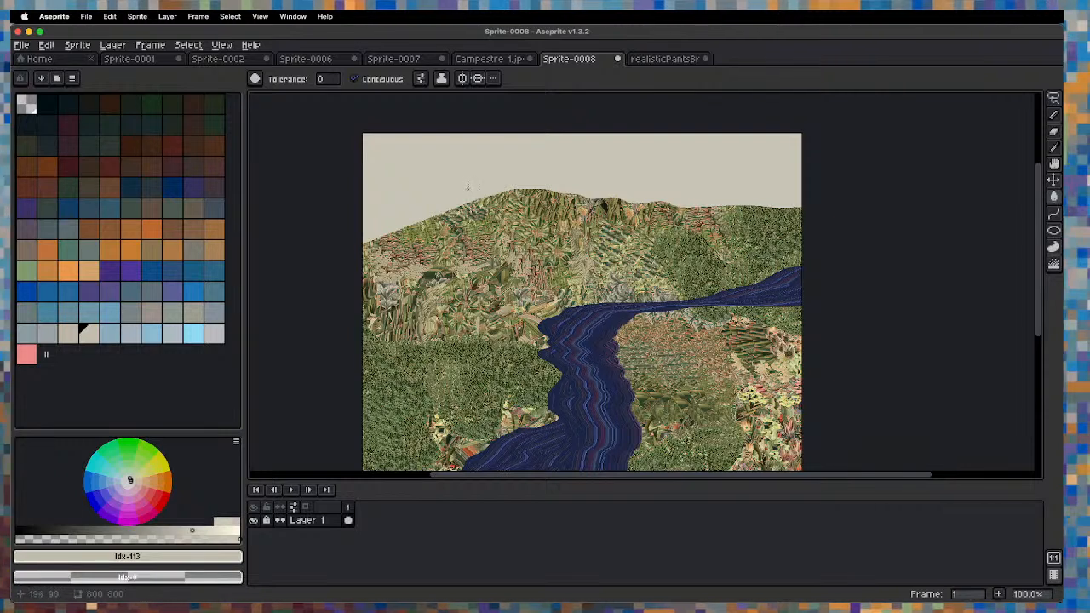
# Try progressively lower palette entries as the sky fill, from index 113 down to grey-green index 107.
pyautogui.press('[')
pyautogui.click(445, 169)
pyautogui.press('[')
pyautogui.press('[')
pyautogui.click(425, 178)
pyautogui.press('[')
pyautogui.press('[')
pyautogui.click(419, 177)
pyautogui.click(412, 186)
pyautogui.press('[')
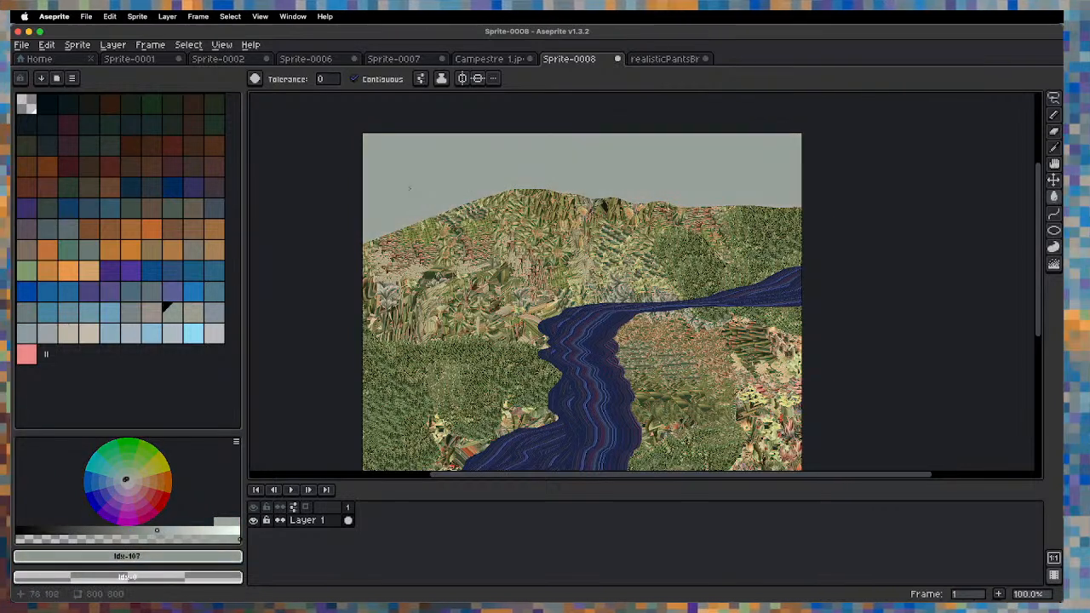
# Continue testing sky fills down the palette to the blue-grey of index 100.
pyautogui.press('[')
pyautogui.press('[')
pyautogui.click(399, 183)
pyautogui.press('[')
pyautogui.press('[')
pyautogui.click(393, 187)
pyautogui.press('[')
pyautogui.press('[')
pyautogui.click(389, 194)
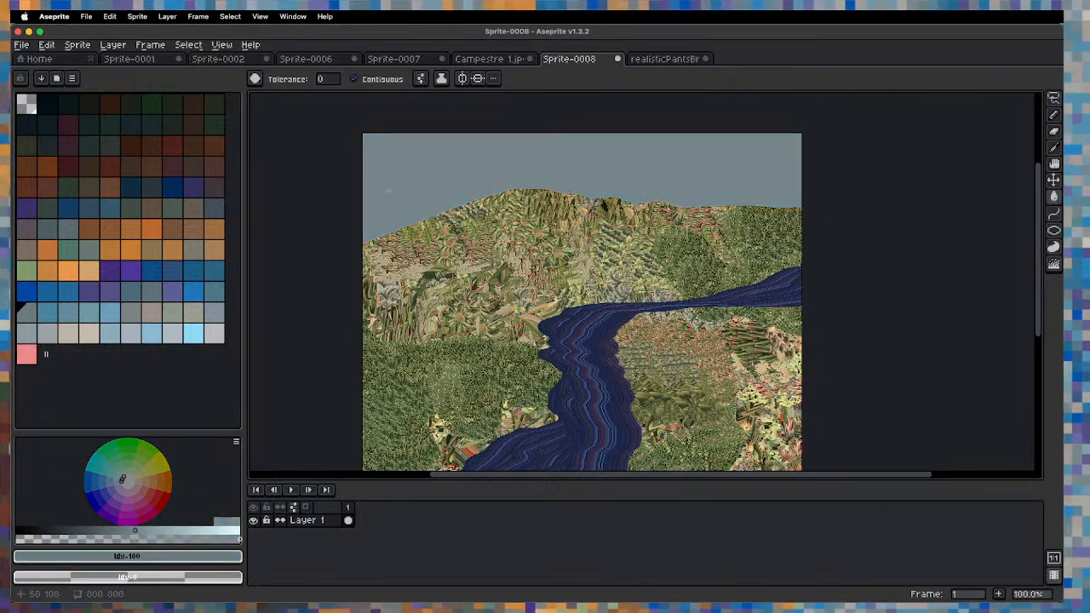
# Test the next lower palette colours on the sky one by one, down to slate blue index 95.
pyautogui.press('[')
pyautogui.click(386, 200)
pyautogui.press('[')
pyautogui.click(385, 198)
pyautogui.press('[')
pyautogui.click(384, 197)
pyautogui.press('[')
pyautogui.click(384, 195)
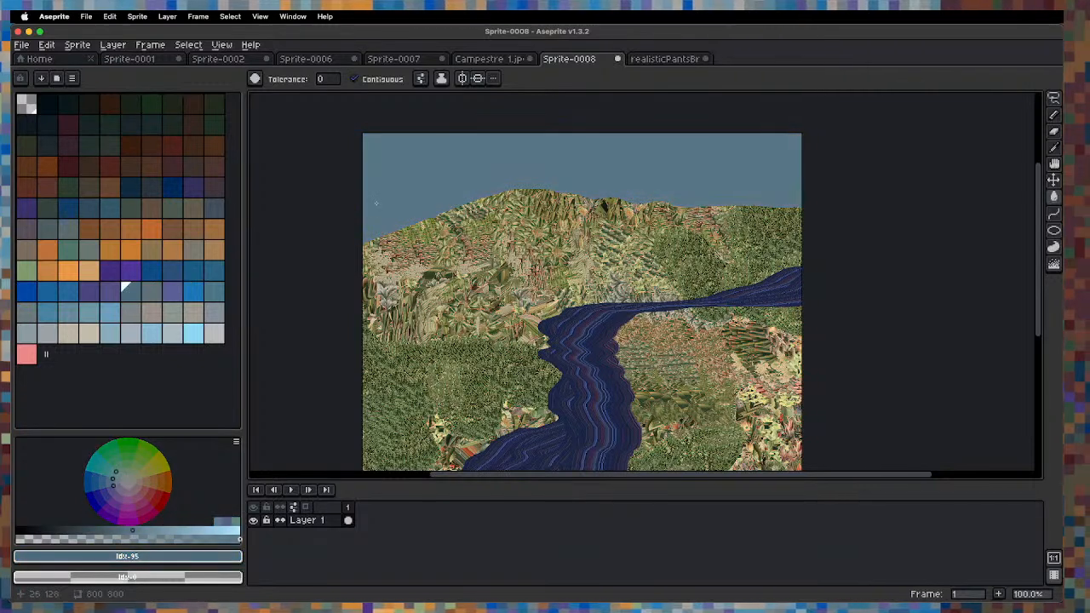
# Try purple index 93 and blue index 92 as sky fills, ending with the sky in index 93.
pyautogui.press('[')
pyautogui.press('[')
pyautogui.click(383, 194)
pyautogui.press('[')
pyautogui.click(385, 195)
pyautogui.press(']')
pyautogui.click(397, 197)
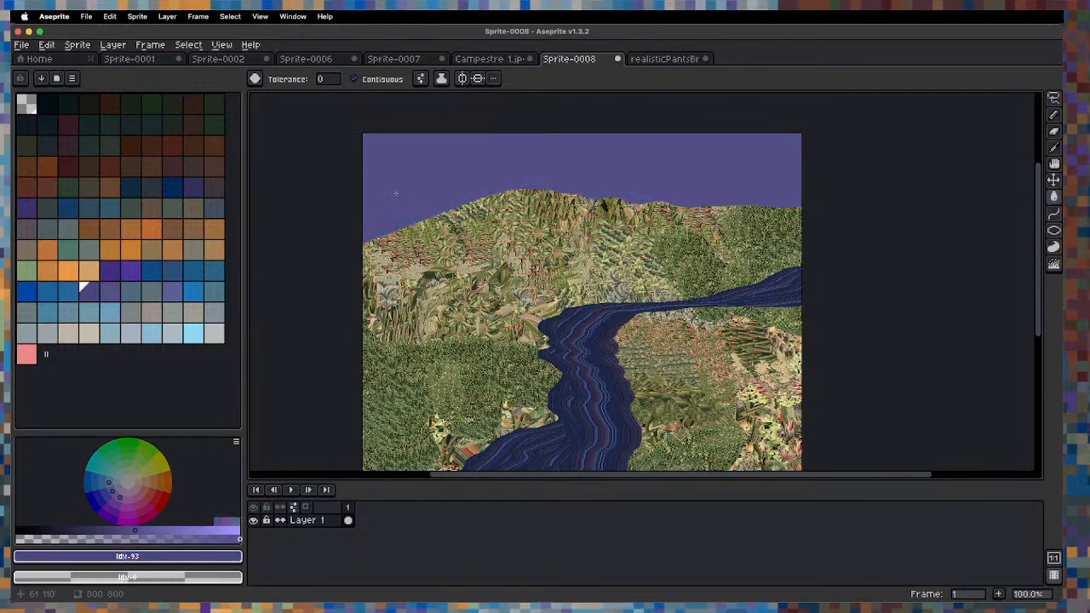
pyautogui.press('[')
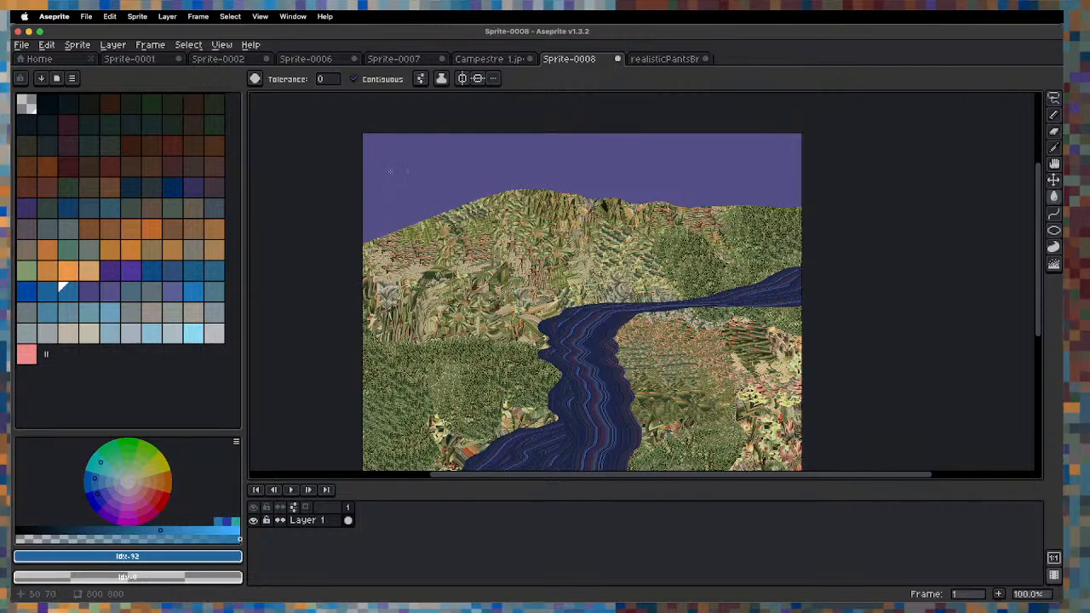
# Look through frames 2 and 3 of realisticPantsBrushset for a usable brush texture.
pyautogui.click(651, 64)
pyautogui.press('space')
pyautogui.moveTo(616, 275); pyautogui.dragTo(439, 310)
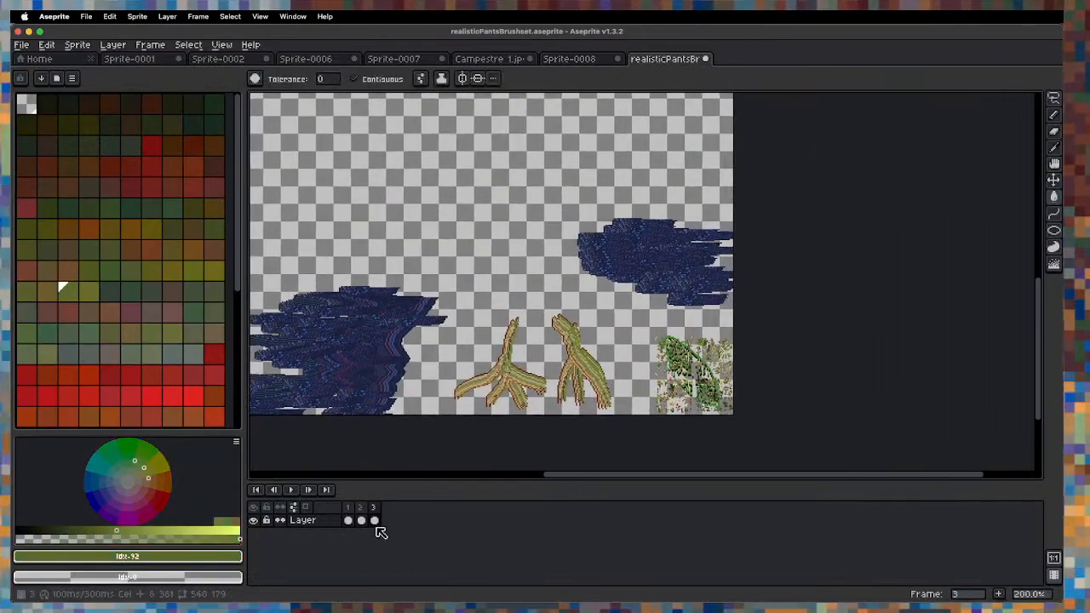
pyautogui.click(361, 521)
pyautogui.press('-')
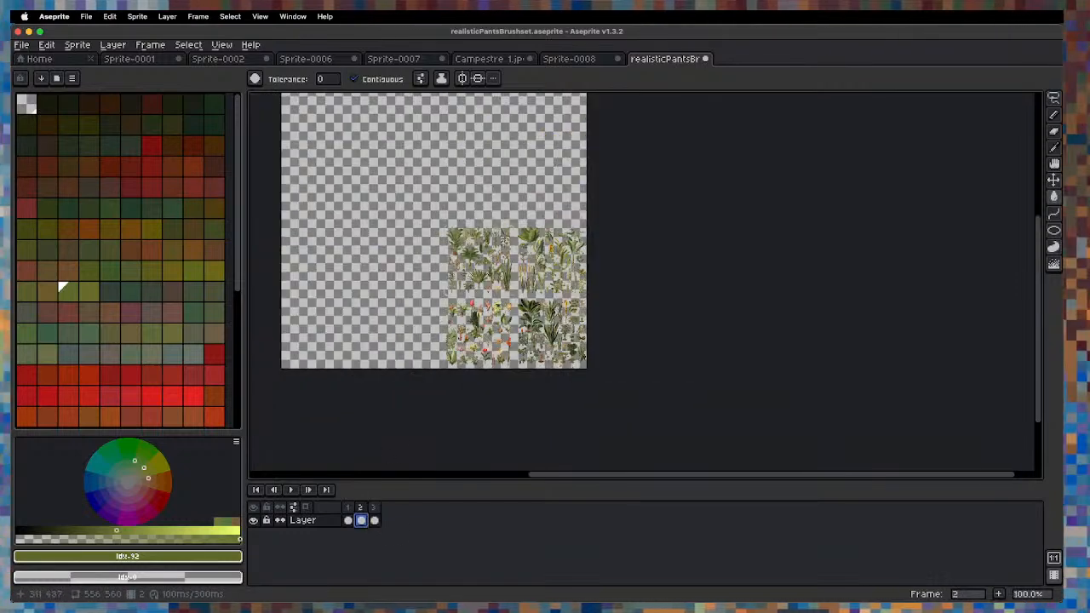
pyautogui.click(374, 521)
pyautogui.press('space')
pyautogui.moveTo(464, 263); pyautogui.dragTo(510, 301)
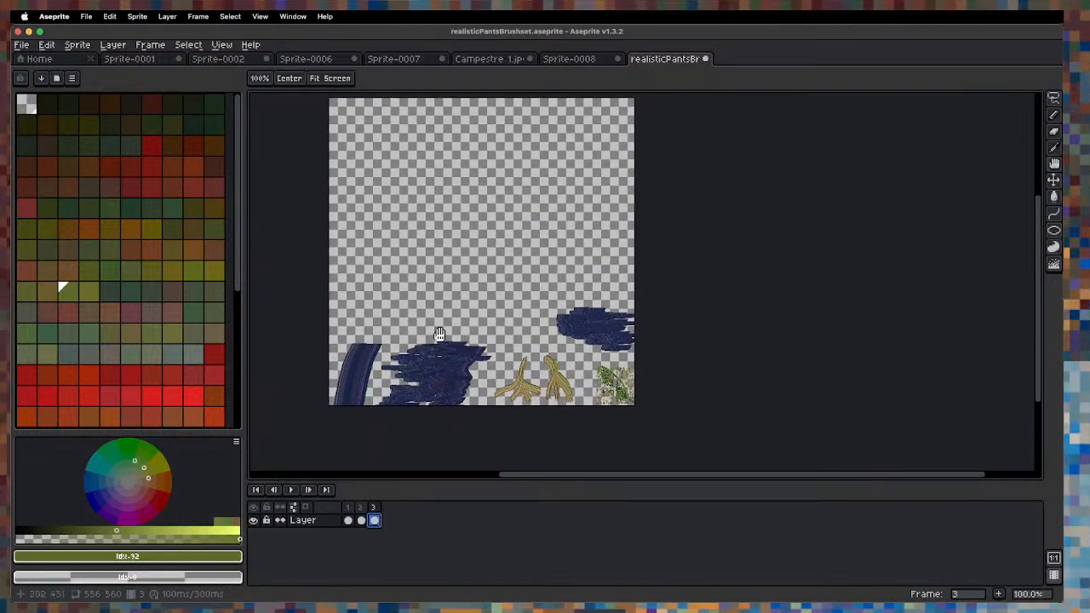
# Open the image 5.A_Edmarola.png in Aseprite and check its canvas size without changing it.
pyautogui.press('super')
pyautogui.press('super+Tab')
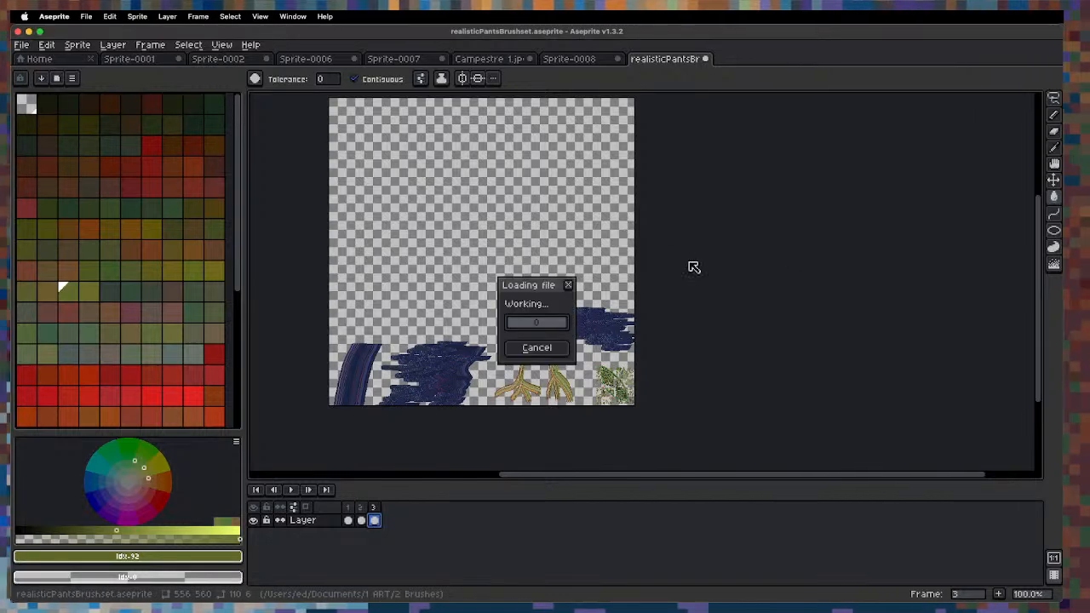
pyautogui.press('super+alt+c')
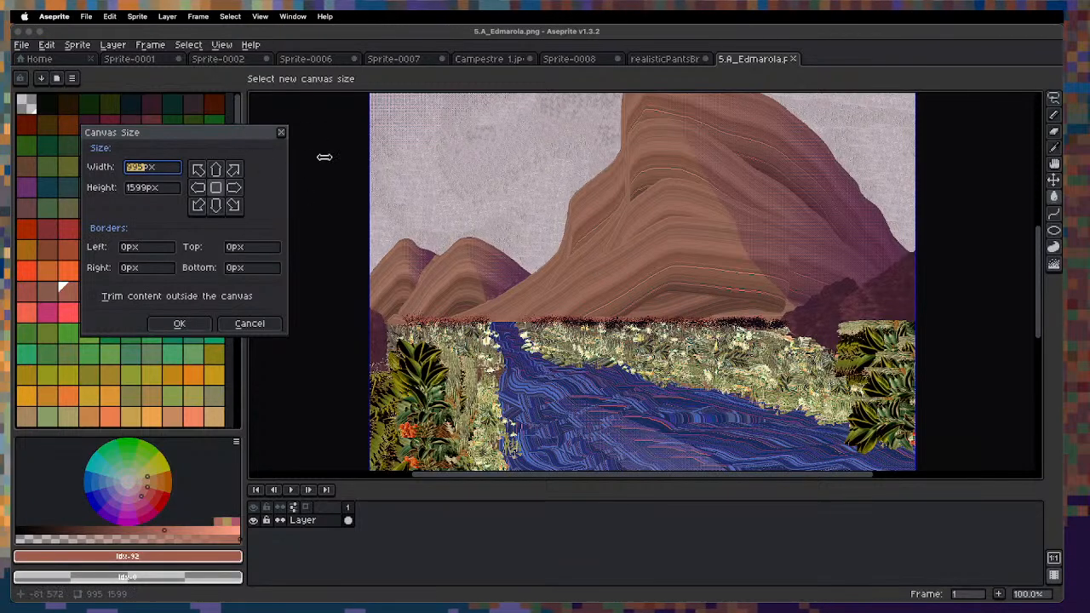
pyautogui.moveTo(213, 135); pyautogui.dragTo(333, 161)
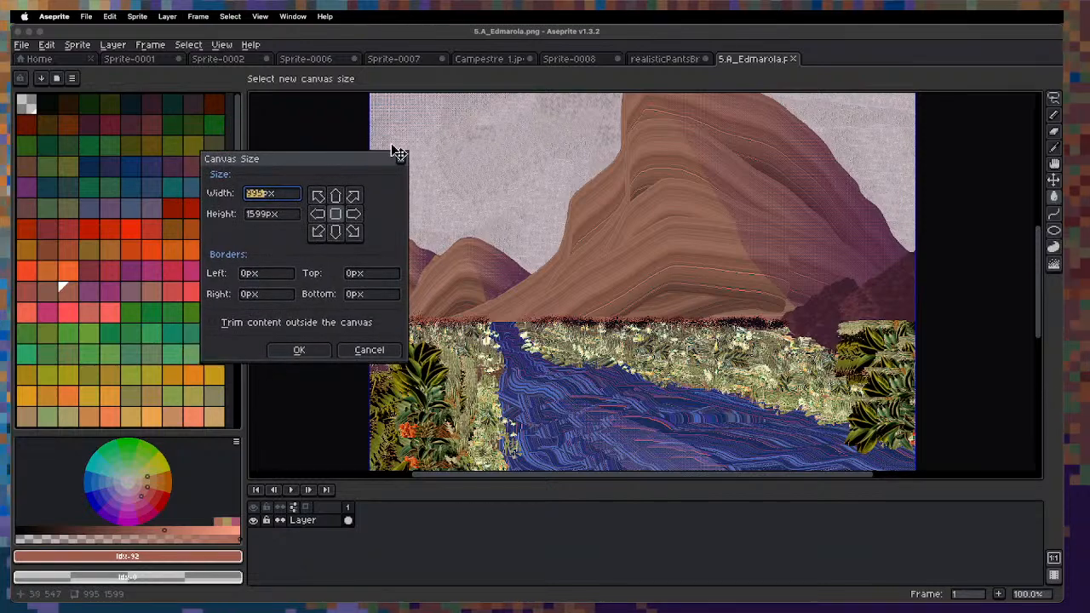
pyautogui.click(400, 158)
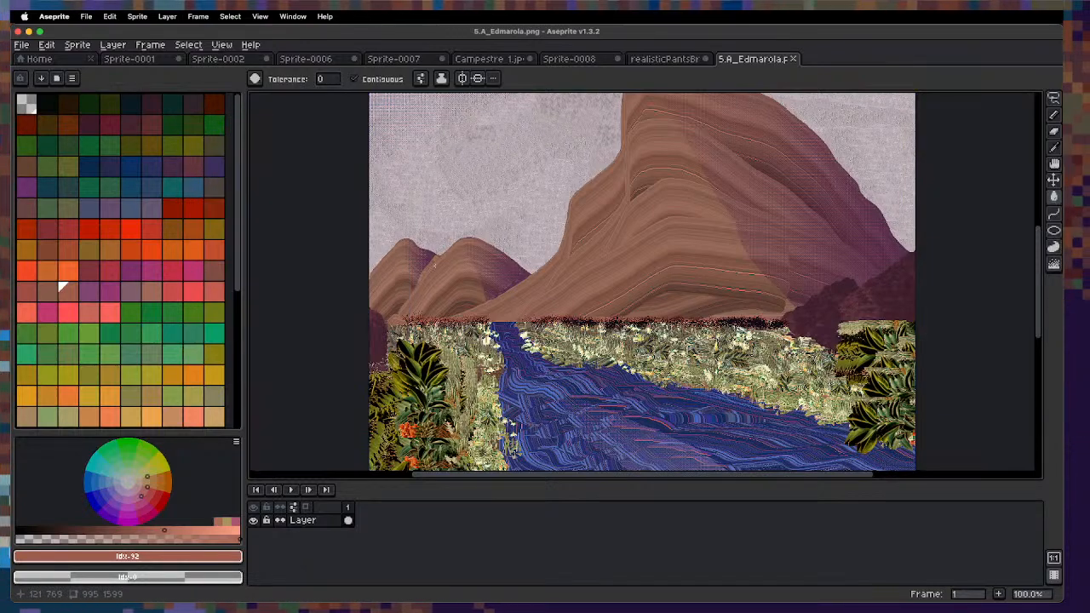
# Examine the foliage and the river of 5.A_Edmarola.png, both up close and at full size.
pyautogui.press('2')
pyautogui.press('3')
pyautogui.press('1')
pyautogui.press('space')
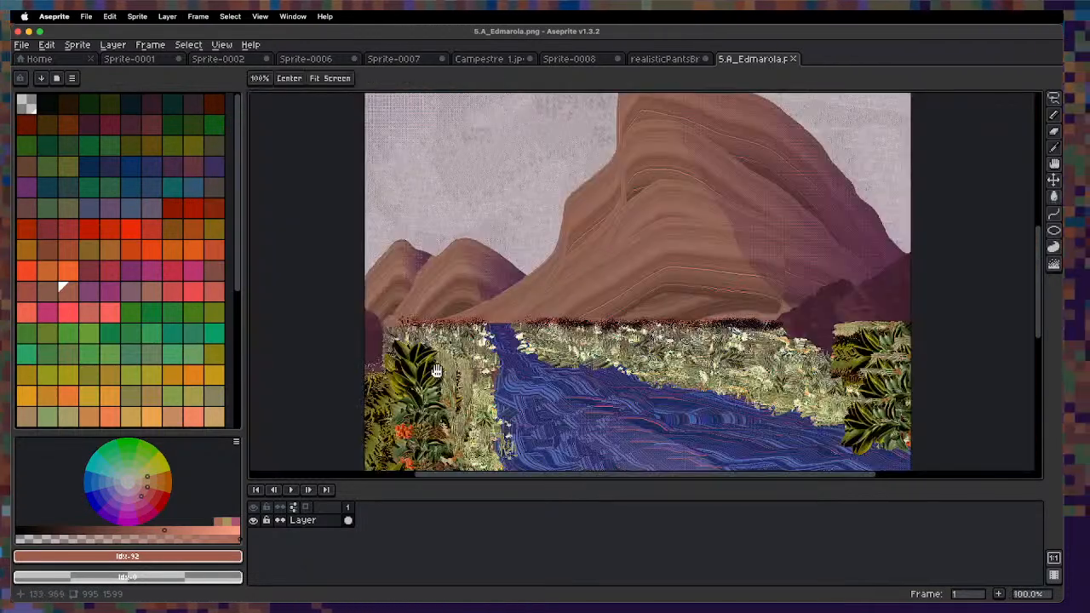
pyautogui.moveTo(437, 371); pyautogui.dragTo(400, 178)
pyautogui.moveTo(411, 342); pyautogui.dragTo(432, 274)
pyautogui.press('3')
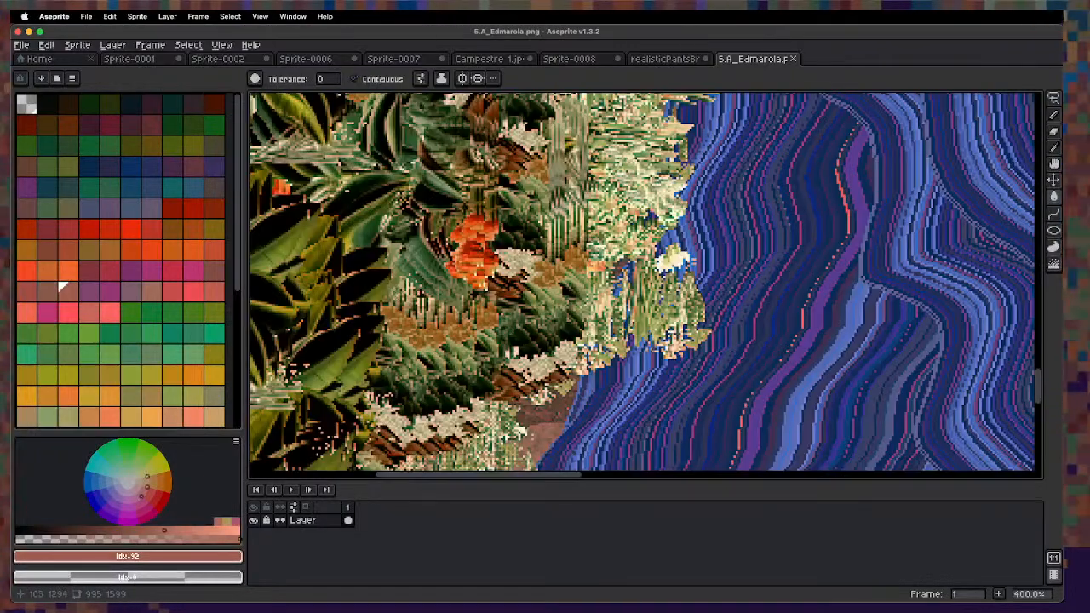
pyautogui.press('1')
pyautogui.press('space')
pyautogui.moveTo(516, 297); pyautogui.dragTo(383, 323)
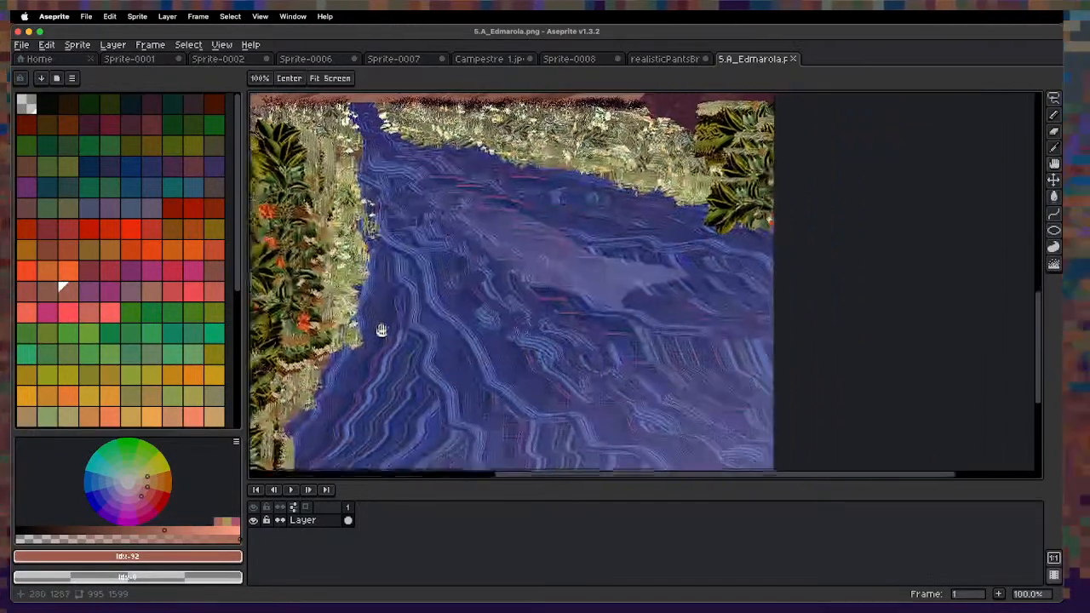
pyautogui.moveTo(553, 275); pyautogui.dragTo(431, 212)
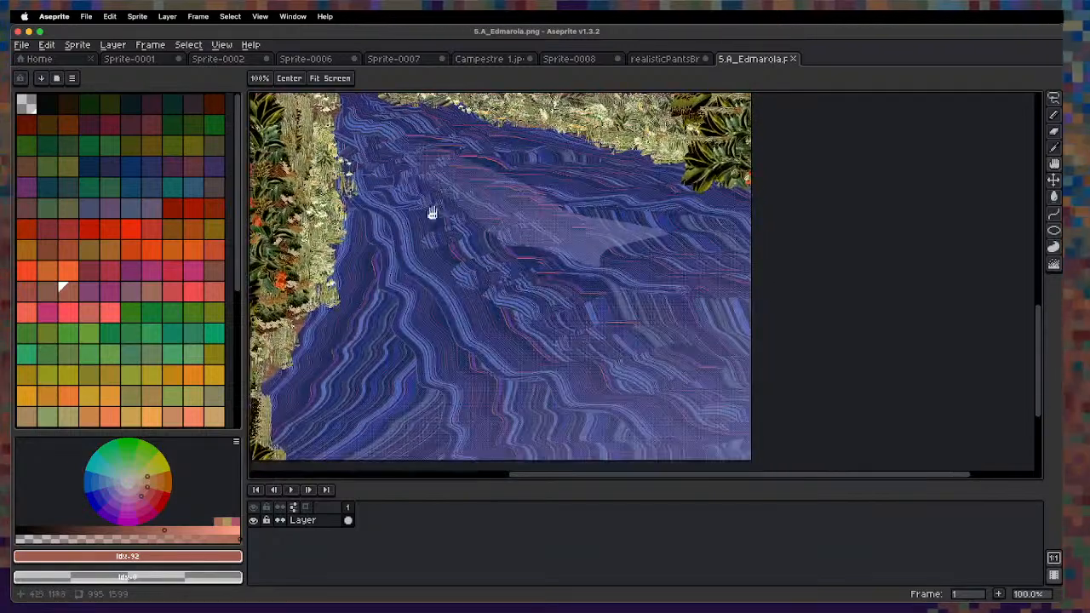
# Examine the brown mountains and the textured sky of 5.A_Edmarola.png at several magnifications.
pyautogui.scroll(10, 554, 224)
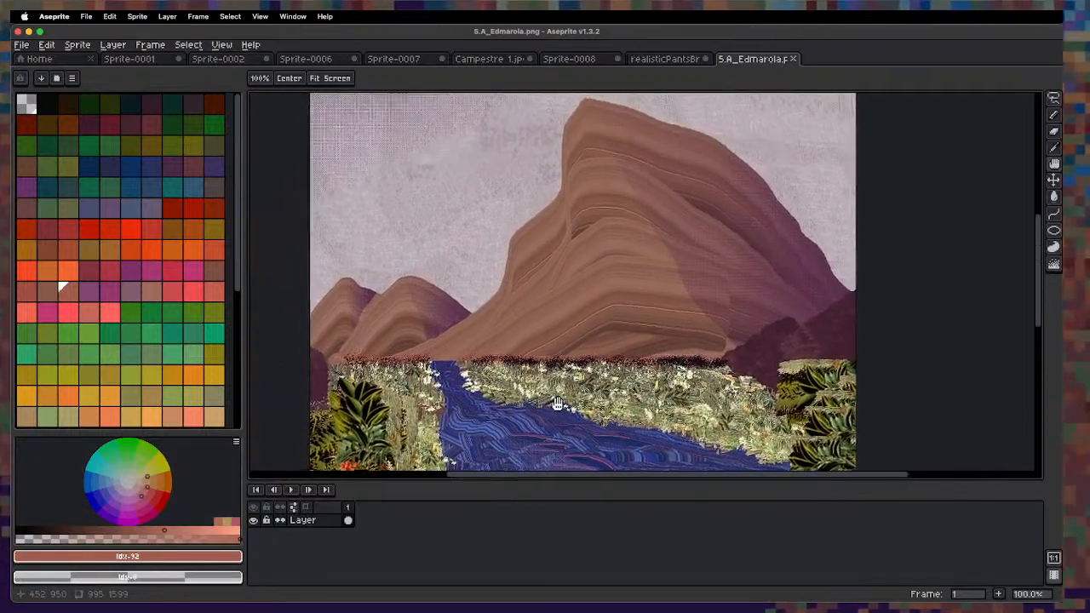
pyautogui.moveTo(463, 298); pyautogui.dragTo(425, 404)
pyautogui.scroll(3, 425, 308)
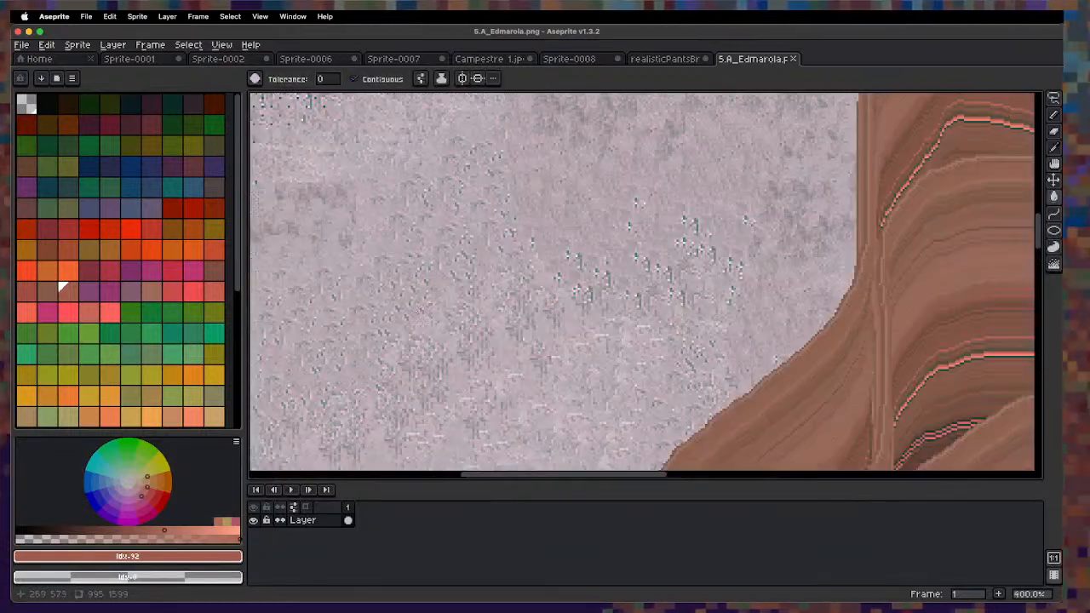
pyautogui.scroll(-3, 426, 306)
pyautogui.moveTo(461, 191); pyautogui.dragTo(324, 302)
pyautogui.moveTo(571, 307); pyautogui.dragTo(554, 112)
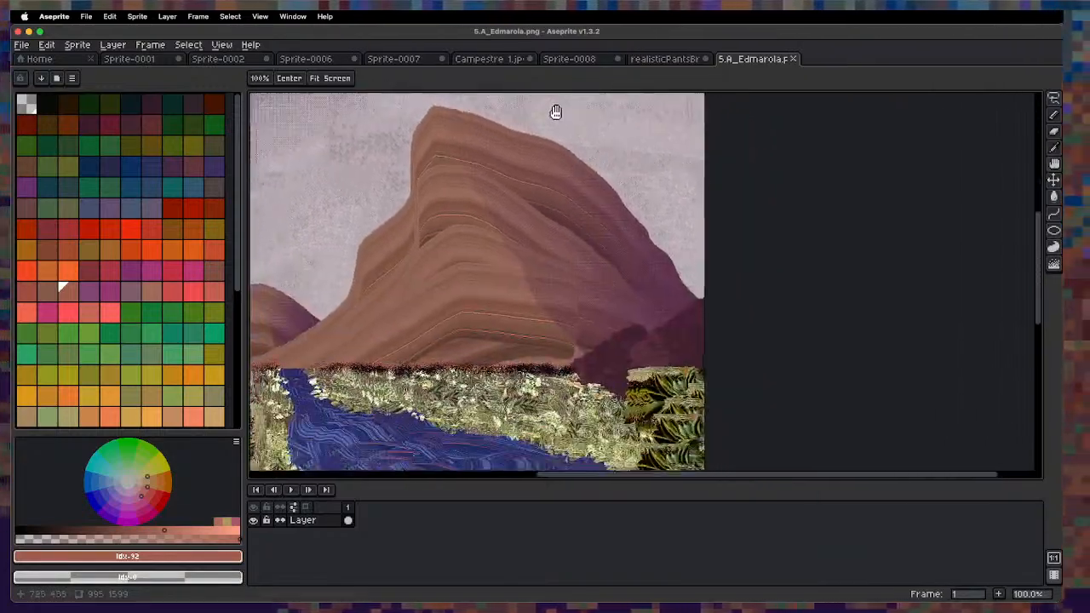
pyautogui.scroll(3, 508, 183)
pyautogui.scroll(-3, 507, 183)
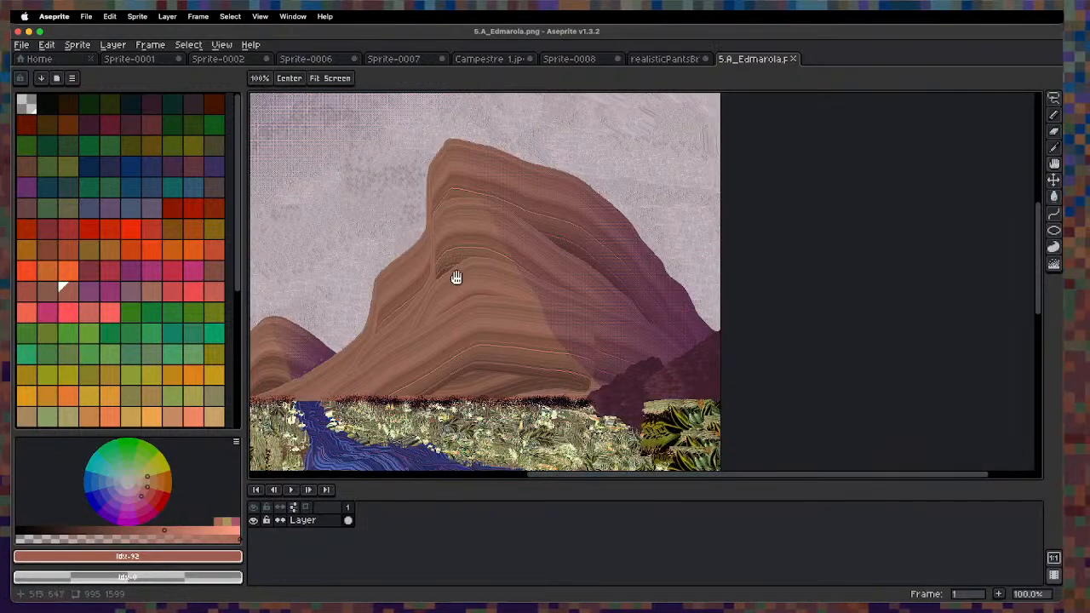
pyautogui.moveTo(460, 194); pyautogui.dragTo(521, 209)
pyautogui.moveTo(397, 322); pyautogui.dragTo(473, 313)
pyautogui.press('g')
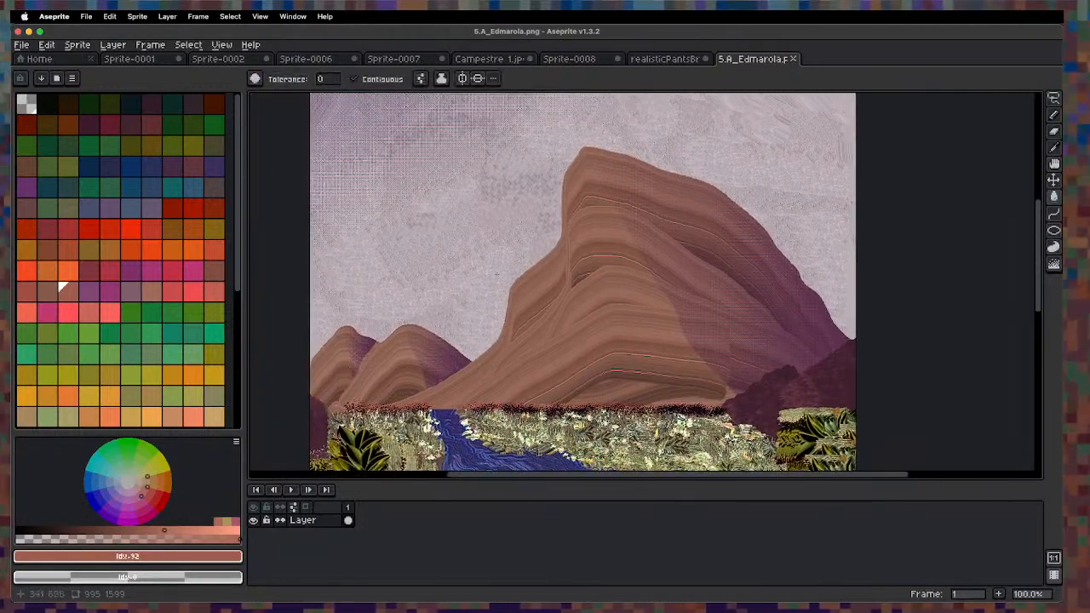
# Capture a narrow vertical strip of the brown mountain texture in 5.A_Edmarola.png as a custom brush.
pyautogui.click(677, 61)
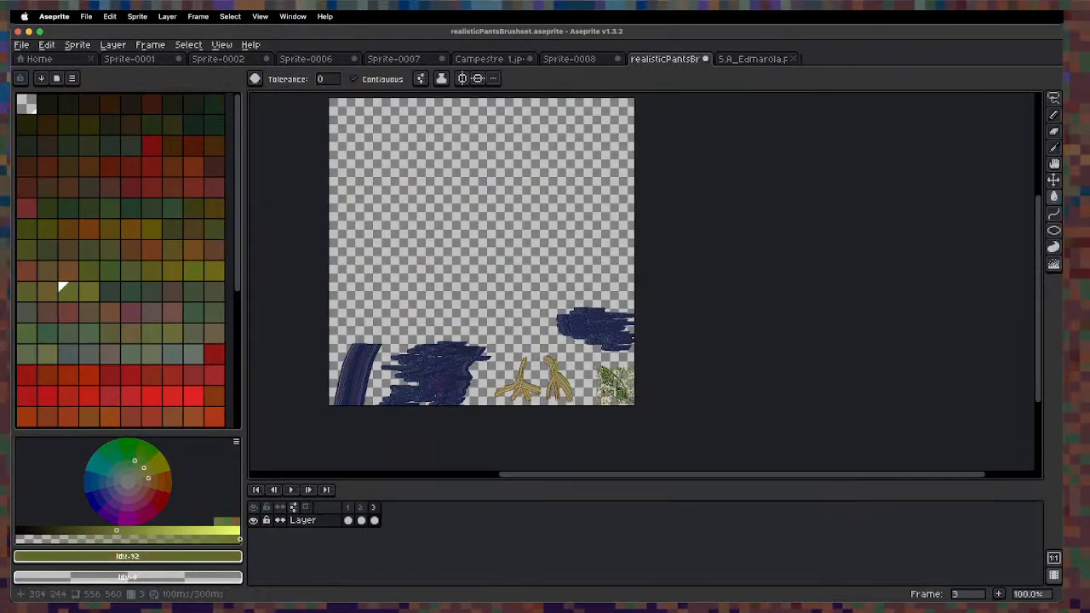
pyautogui.click(569, 61)
pyautogui.moveTo(449, 319); pyautogui.dragTo(442, 254)
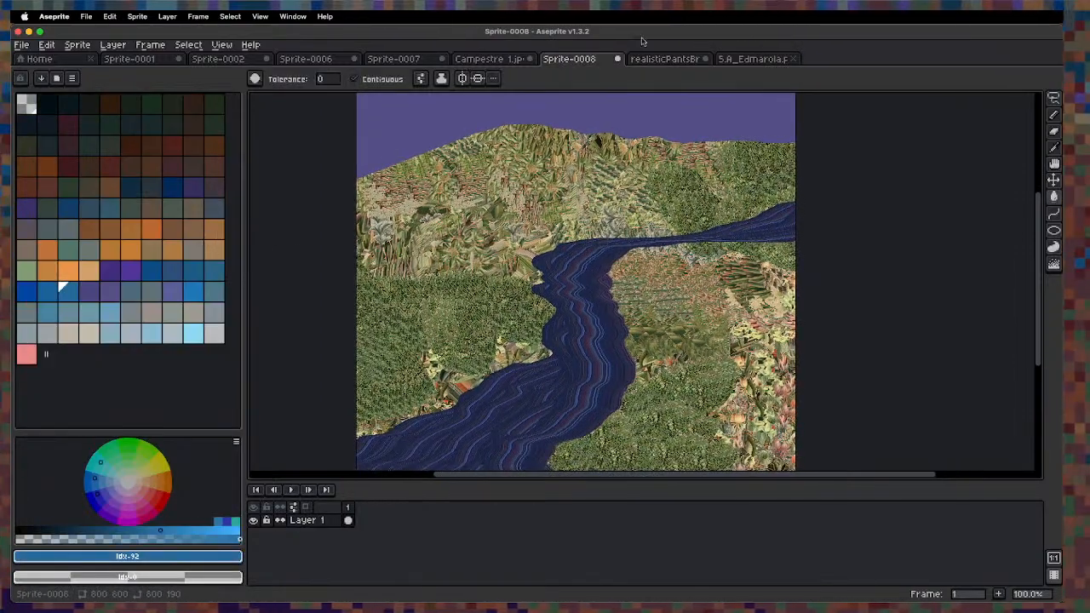
pyautogui.click(753, 60)
pyautogui.scroll(4, 476, 217)
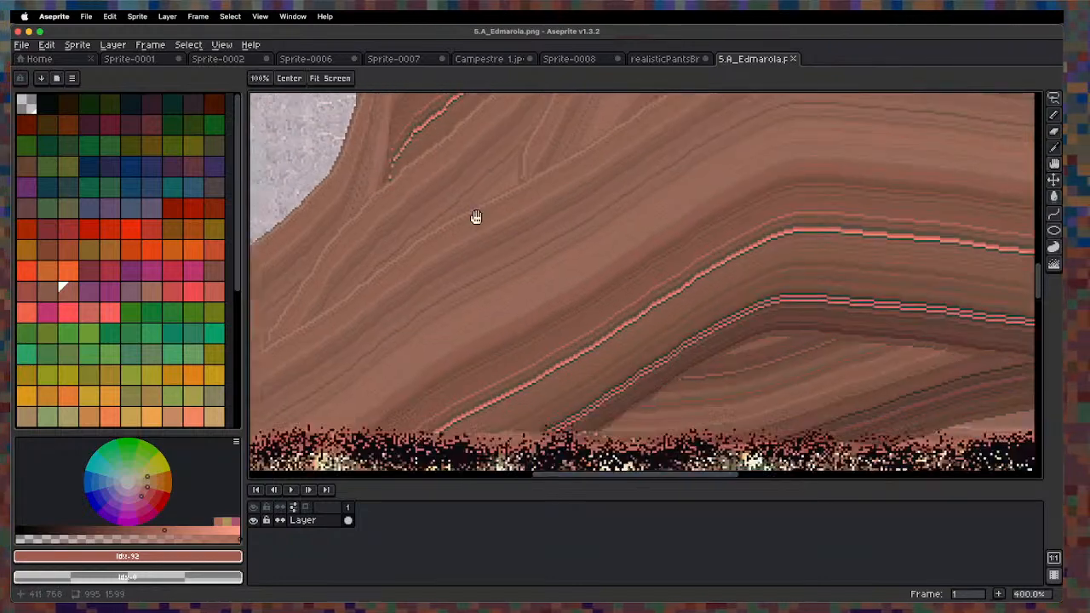
pyautogui.moveTo(476, 217); pyautogui.dragTo(433, 358)
pyautogui.press('m')
pyautogui.press('v')
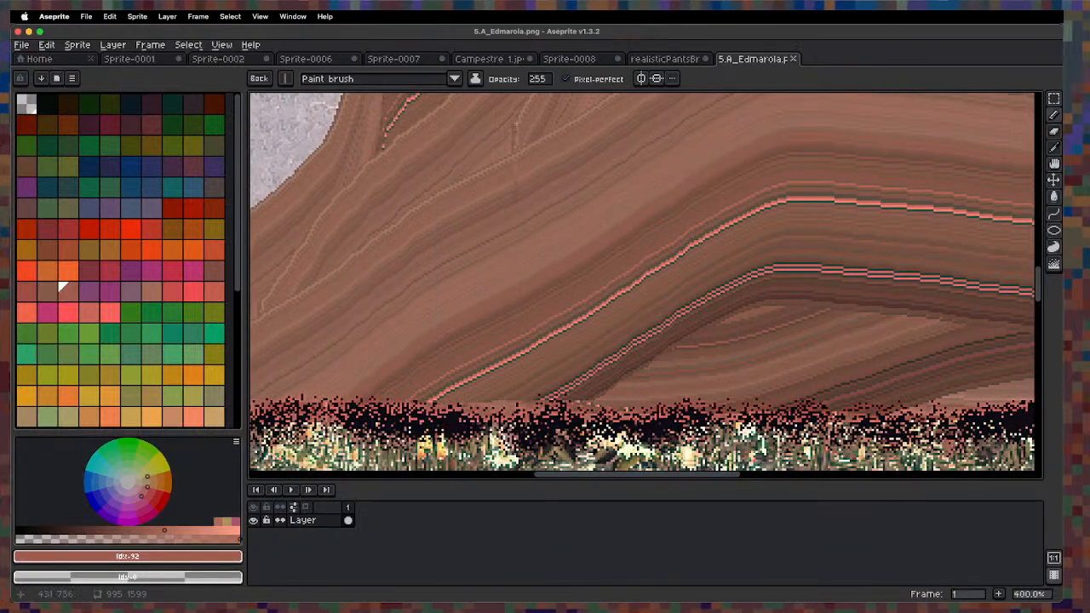
# Try a wavy brown ridge stroke across the hills of Sprite-0008 with the captured brush, and undo it.
pyautogui.click(662, 59)
pyautogui.click(572, 62)
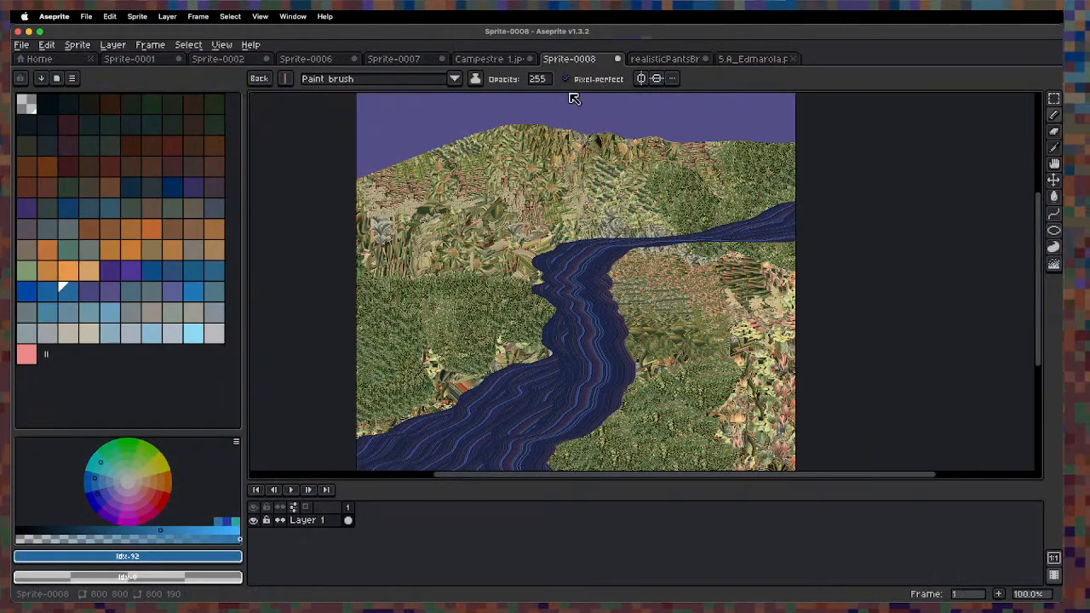
pyautogui.moveTo(444, 221); pyautogui.dragTo(436, 298)
pyautogui.moveTo(313, 295)
pyautogui.mouseDown()
pyautogui.moveTo(403, 218)
pyautogui.moveTo(436, 211)
pyautogui.moveTo(472, 276)
pyautogui.moveTo(399, 235)
pyautogui.moveTo(424, 209)
pyautogui.moveTo(461, 208)
pyautogui.moveTo(518, 269)
pyautogui.moveTo(611, 216)
pyautogui.moveTo(729, 210)
pyautogui.moveTo(809, 223)
pyautogui.mouseUp()
pyautogui.press('super+z')
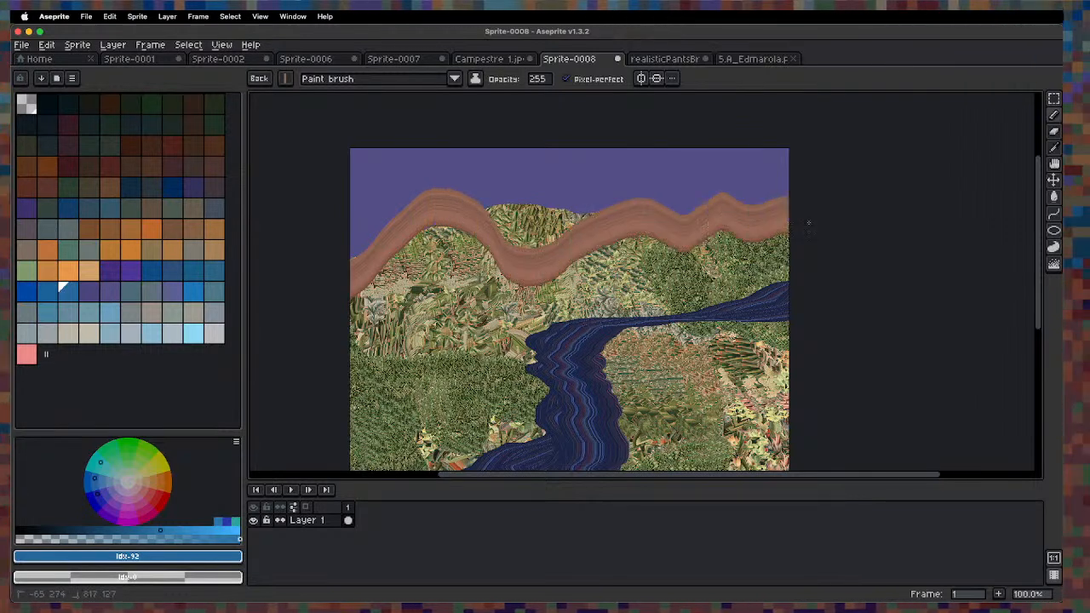
pyautogui.press('super+z')
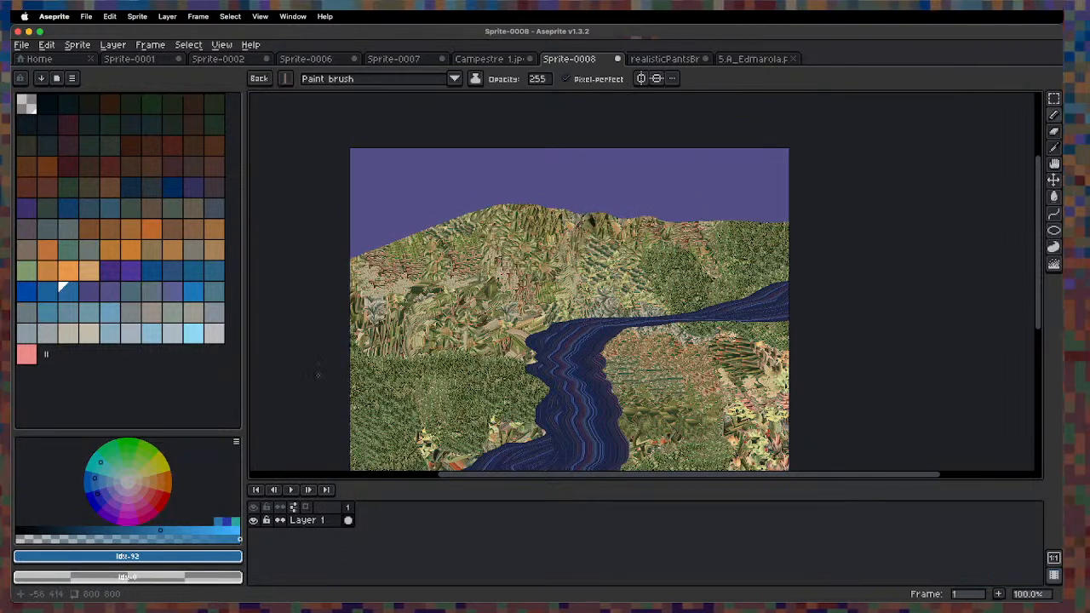
# Try selecting the sky with the Magic Wand at tolerance 33, and clear the selection.
pyautogui.press('w')
pyautogui.click(389, 226)
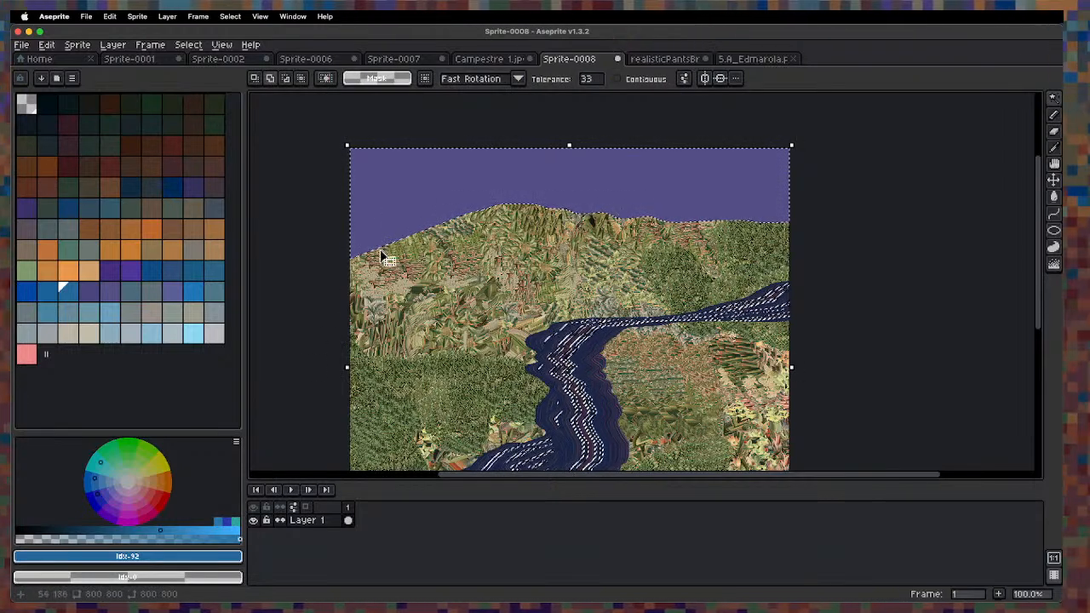
pyautogui.press('super+d')
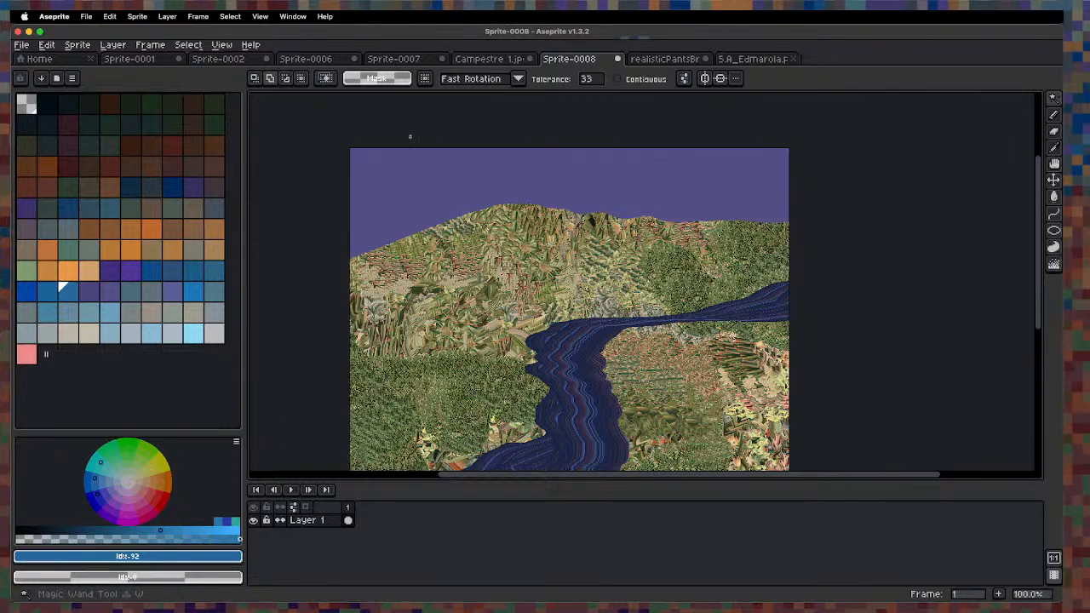
pyautogui.click(455, 165)
pyautogui.press('super+d')
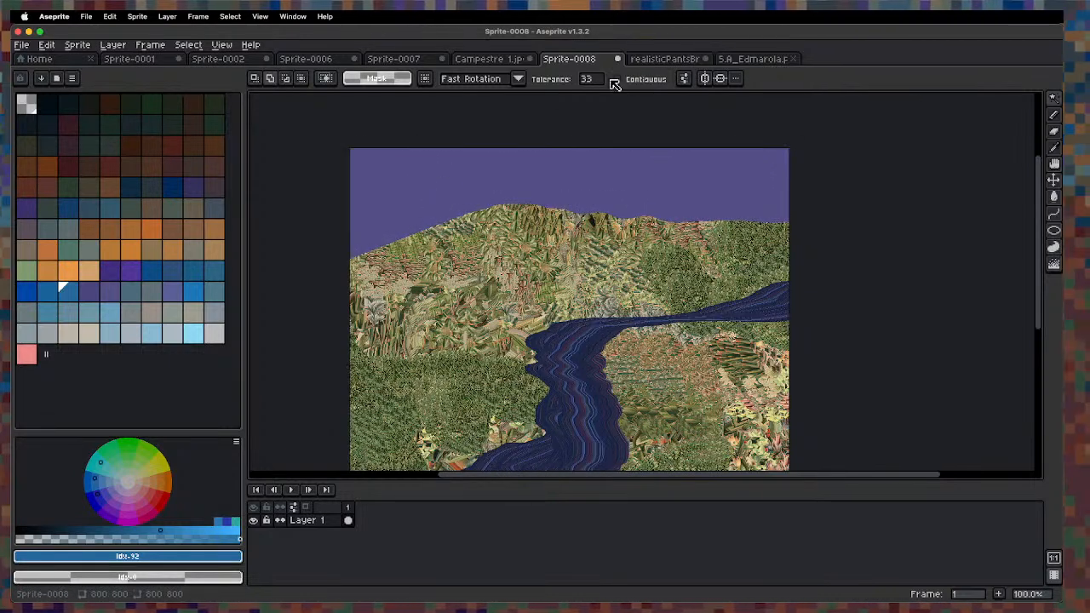
# Select the purple sky with the Magic Wand at tolerance 0, delete it and clear the selection.
pyautogui.click(592, 79)
pyautogui.moveTo(613, 94); pyautogui.dragTo(504, 146)
pyautogui.click(451, 203)
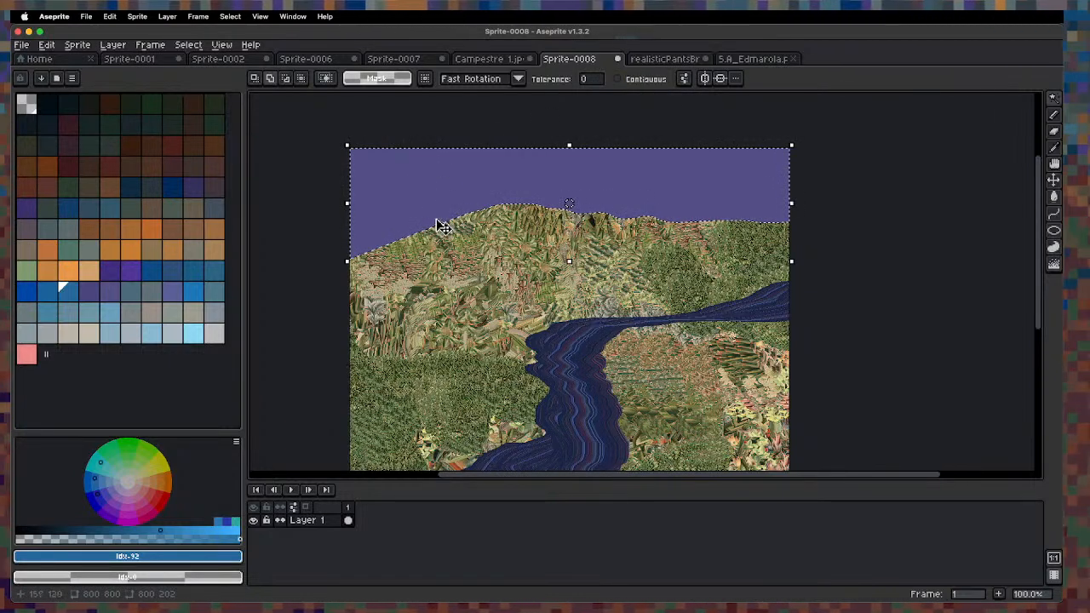
pyautogui.press('Delete')
pyautogui.press('super+d')
# Add three new layers above Layer 1.
pyautogui.hotkey('shift', 'n')
pyautogui.hotkey('shift', 'n')
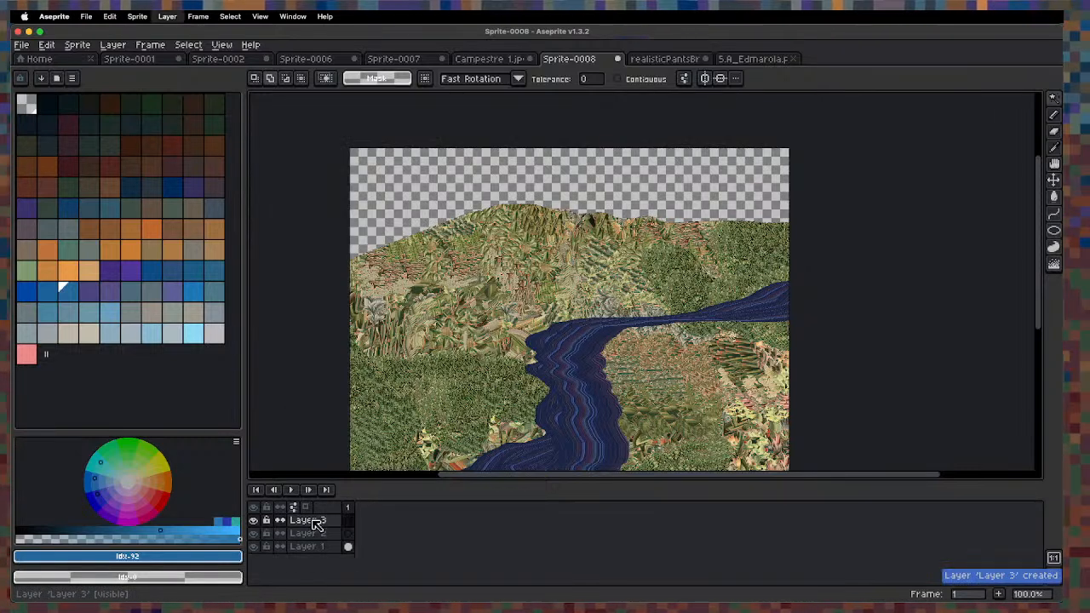
pyautogui.hotkey('shift', 'n')
# Move the landscape cel from Layer 1 to Layer 3 and make Layer 2 active.
pyautogui.click(348, 560)
pyautogui.keyDown('shift'); pyautogui.click(334, 549); pyautogui.keyUp('shift')
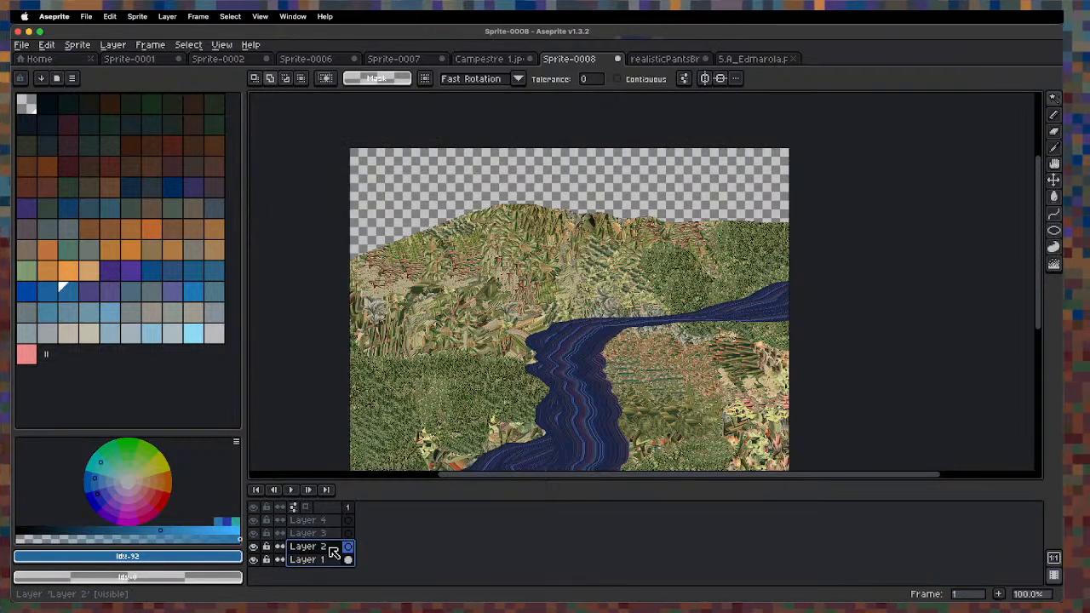
pyautogui.click(348, 559)
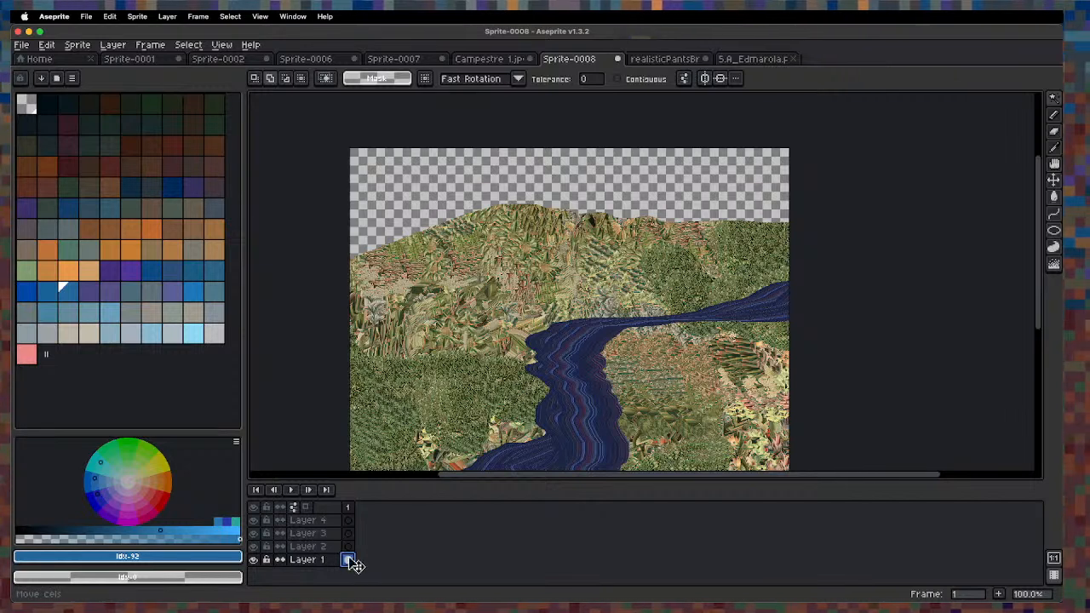
pyautogui.moveTo(350, 559); pyautogui.dragTo(349, 534)
pyautogui.click(338, 548)
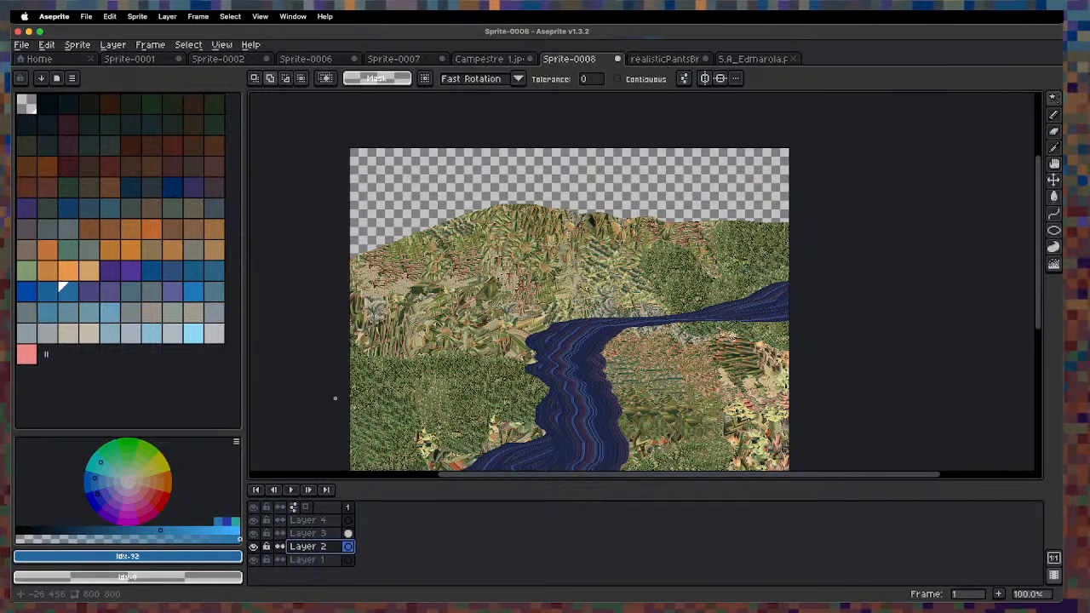
# Try filling the empty Layer 1 with blue index 92 using the Paint Bucket, and undo the fill.
pyautogui.click(307, 560)
pyautogui.press('g')
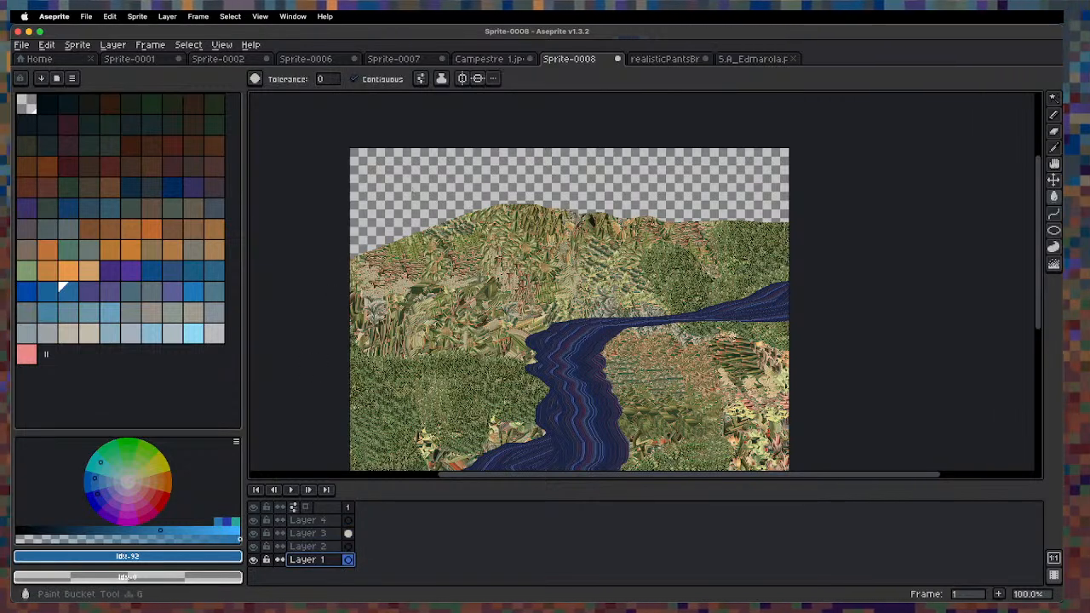
pyautogui.click(435, 206)
pyautogui.press('super+z')
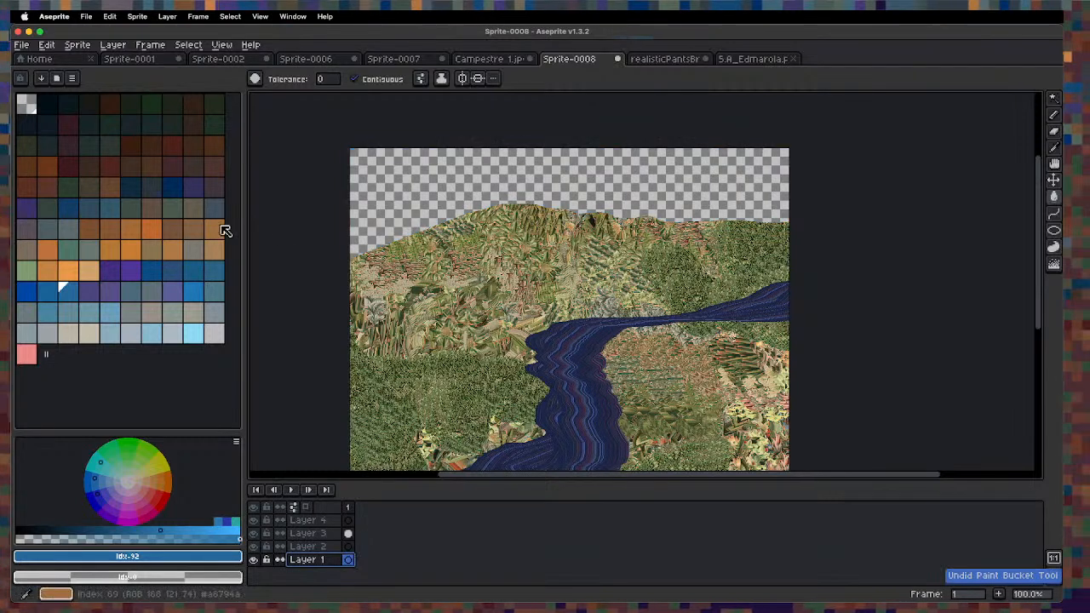
# Fill the empty sky area on Layer 1 with dark blue index 47 using the Paint Bucket.
pyautogui.click(172, 310)
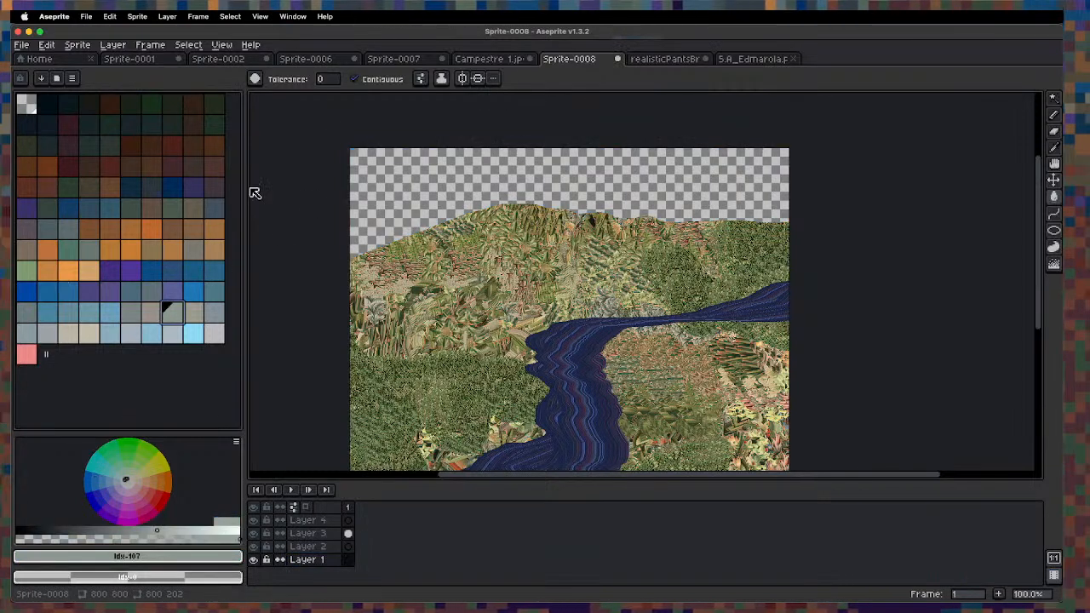
pyautogui.click(175, 188)
pyautogui.click(416, 225)
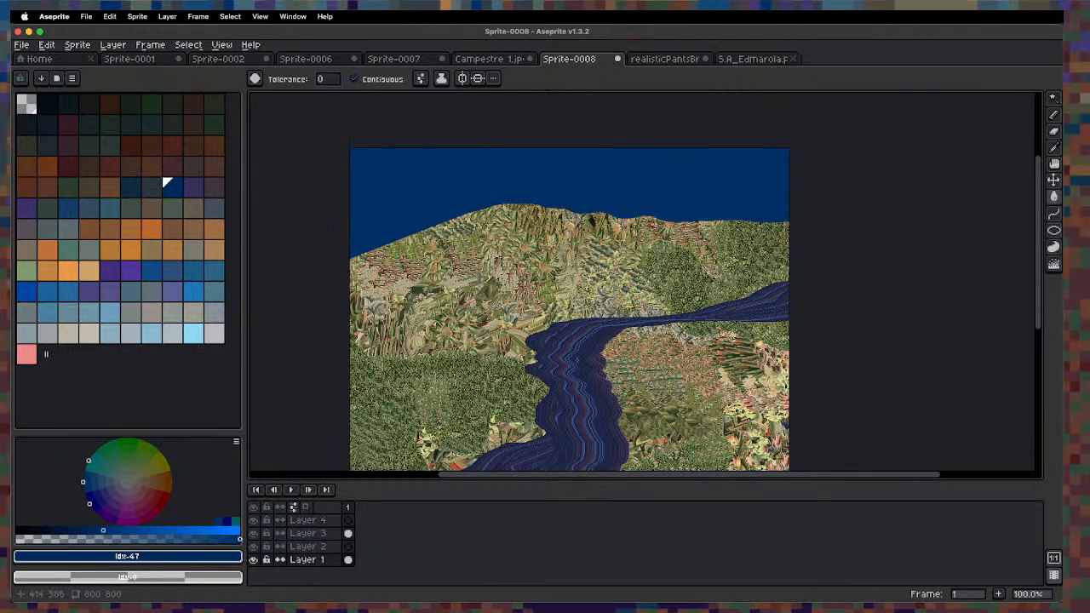
# Sample the lighter blue #4762b0 from the river and fill the sky on Layer 1 with it.
pyautogui.scroll(6, 562, 351)
pyautogui.keyDown('alt'); pyautogui.click(709, 354); pyautogui.keyUp('alt')
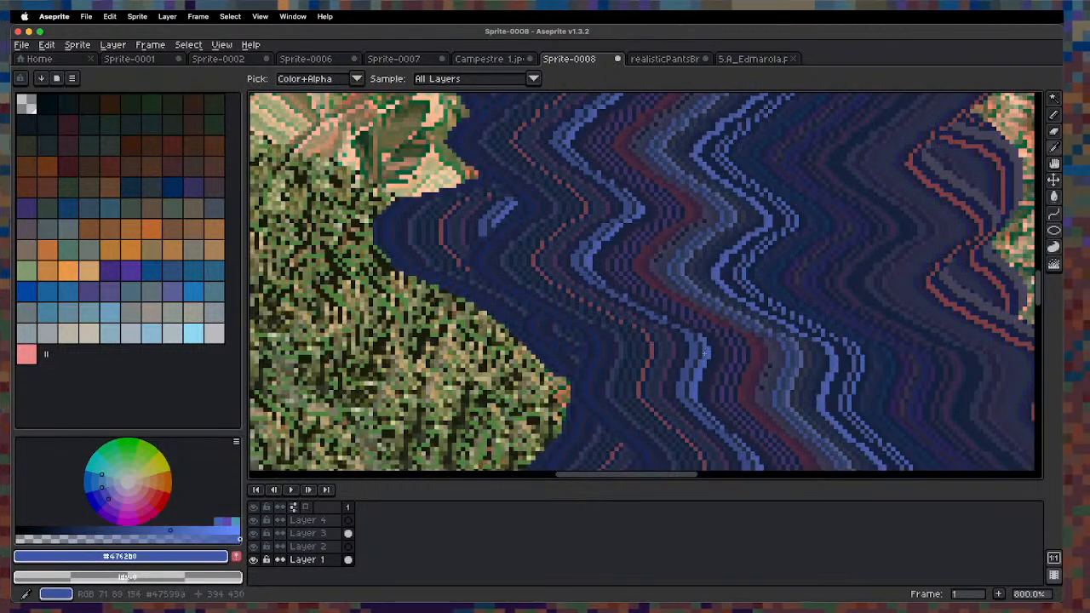
pyautogui.scroll(-6, 550, 165)
pyautogui.moveTo(534, 97); pyautogui.dragTo(533, 336)
pyautogui.click(538, 232)
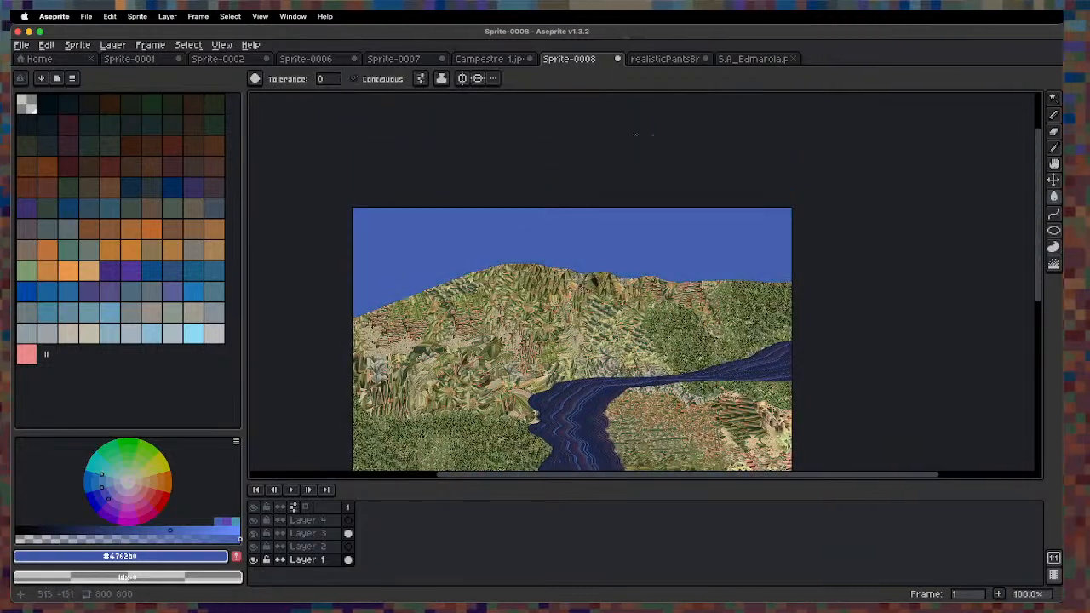
pyautogui.scroll(1, 674, 374)
pyautogui.scroll(-1, 620, 214)
pyautogui.moveTo(587, 216); pyautogui.dragTo(586, 356)
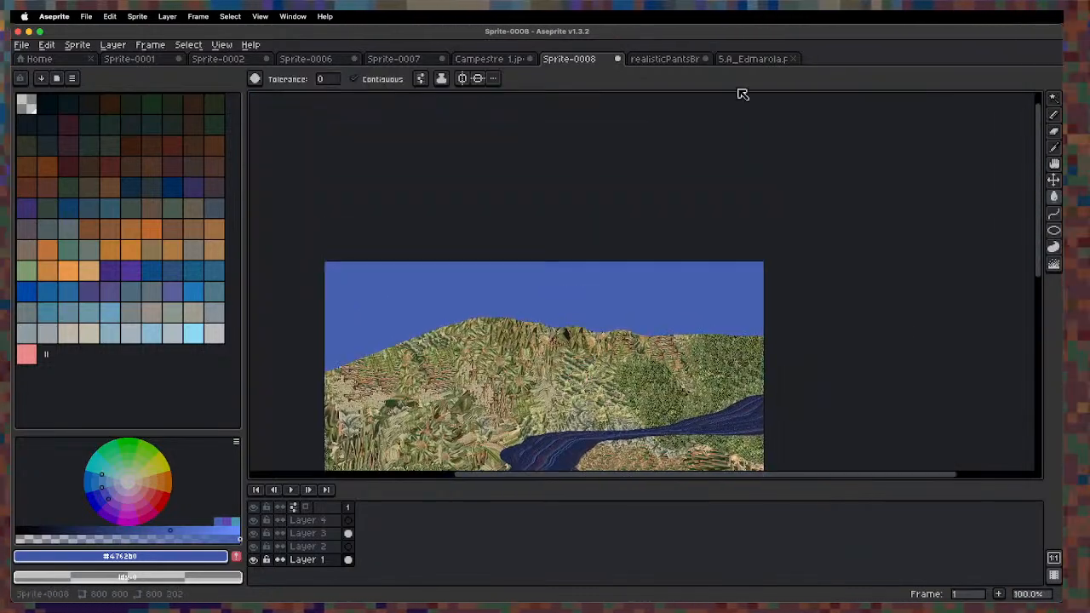
# Capture a 2 × 75 px vertical strip of the brown mountain in 5.A_Edmarola.png as a custom brush and return to Sprite-0008.
pyautogui.click(759, 64)
pyautogui.scroll(-3, 644, 141)
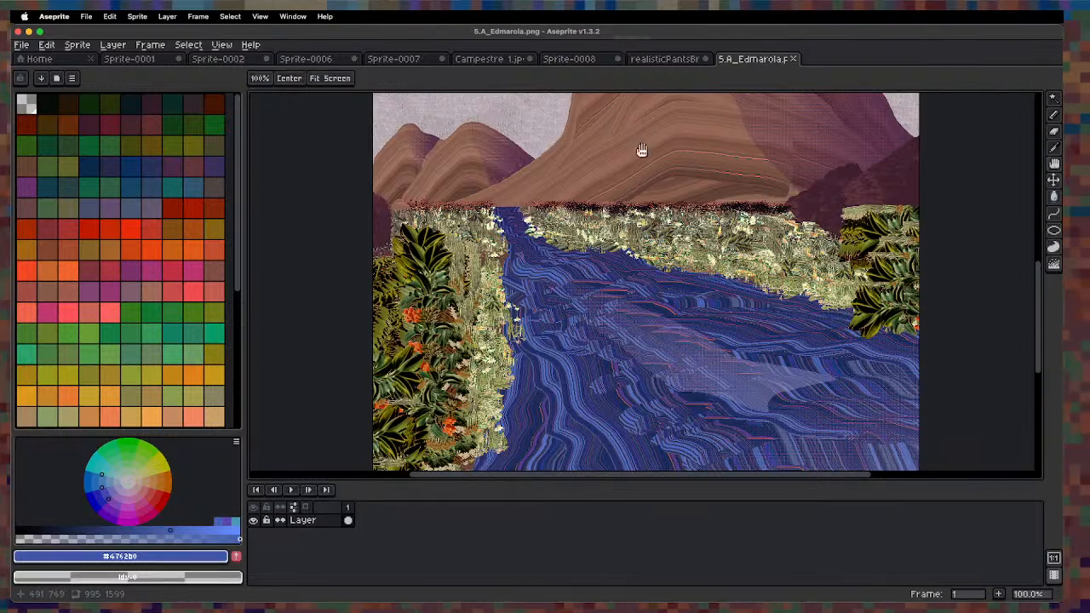
pyautogui.moveTo(643, 151); pyautogui.dragTo(591, 324)
pyautogui.press('m')
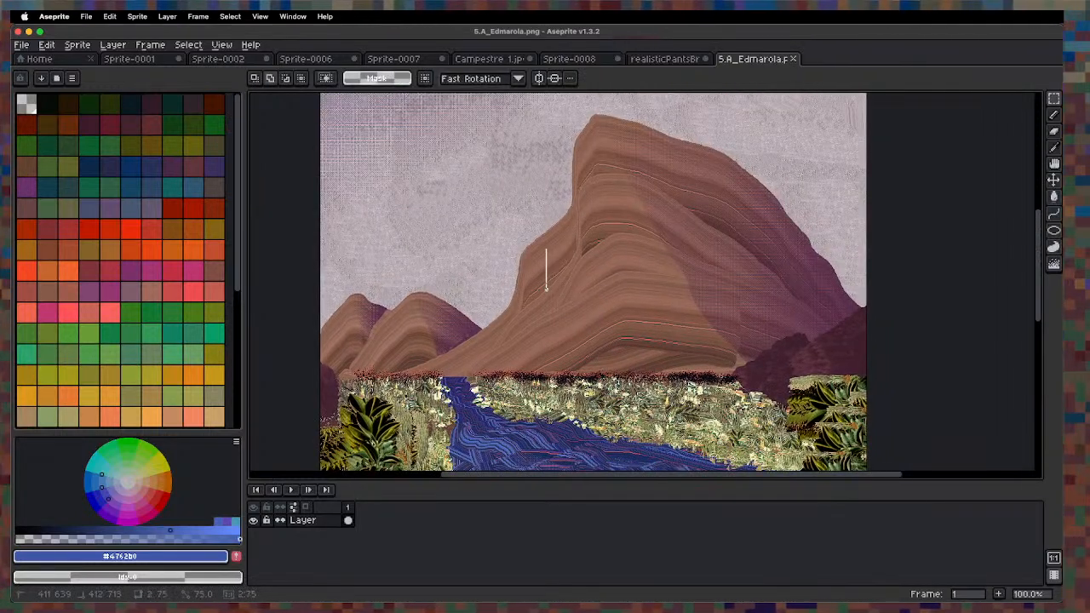
pyautogui.press('b')
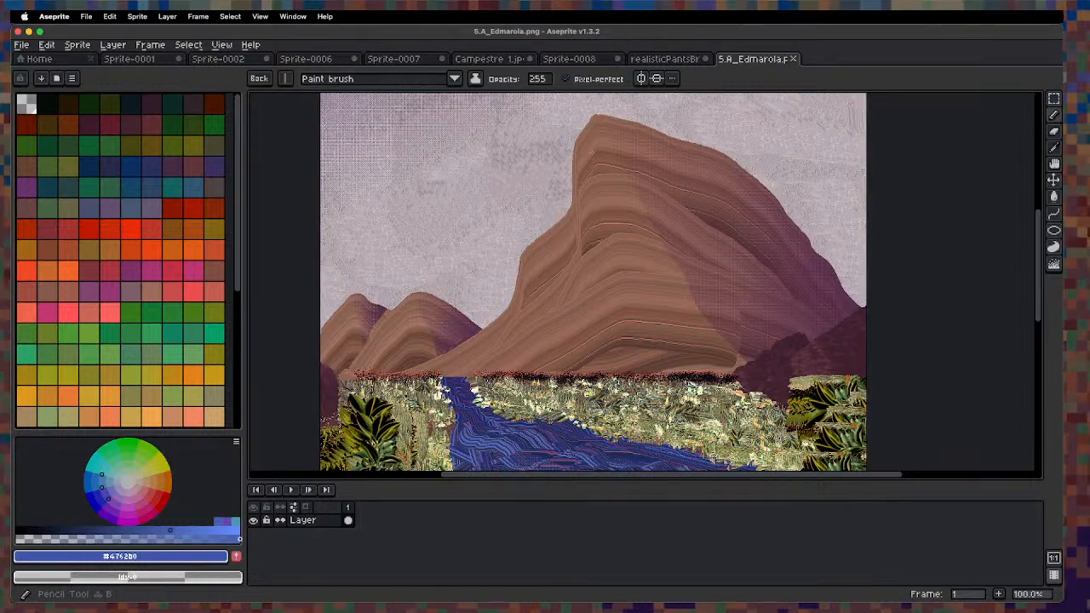
pyautogui.click(661, 59)
pyautogui.click(587, 60)
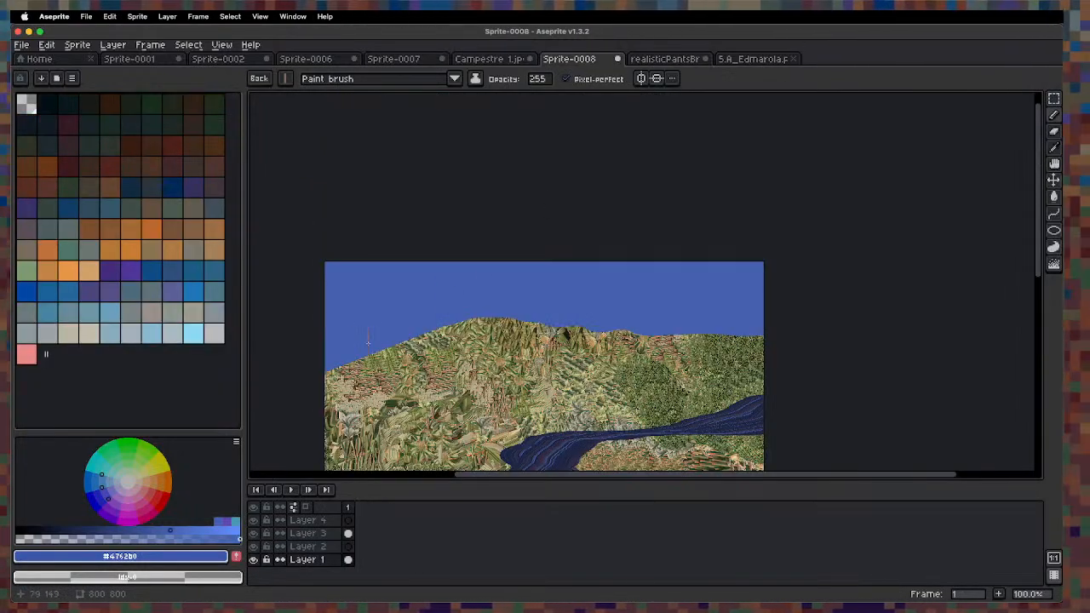
# Try a curved stroke with the brown mountain brush above the hill's left slope, and undo it.
pyautogui.hscroll(-2, 368, 342)
pyautogui.moveTo(356, 349)
pyautogui.mouseDown()
pyautogui.moveTo(393, 300)
pyautogui.moveTo(454, 311)
pyautogui.mouseUp()
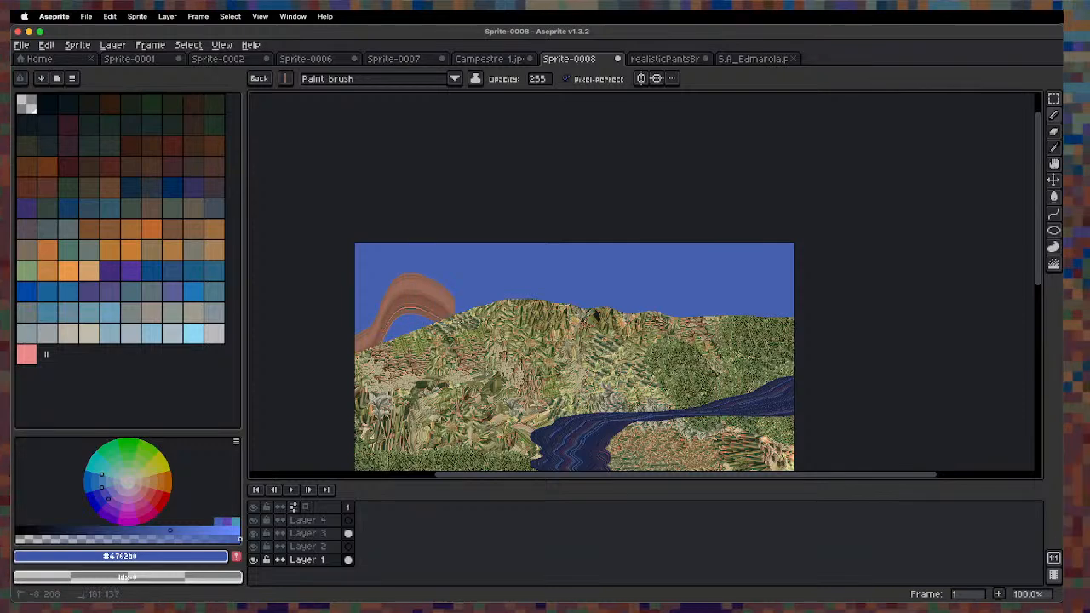
pyautogui.hotkey('ctrl', 'z')
# Reorder the open documents so that Sprite-0008 sits beside 5.A_Edmarola.png.
pyautogui.click(754, 59)
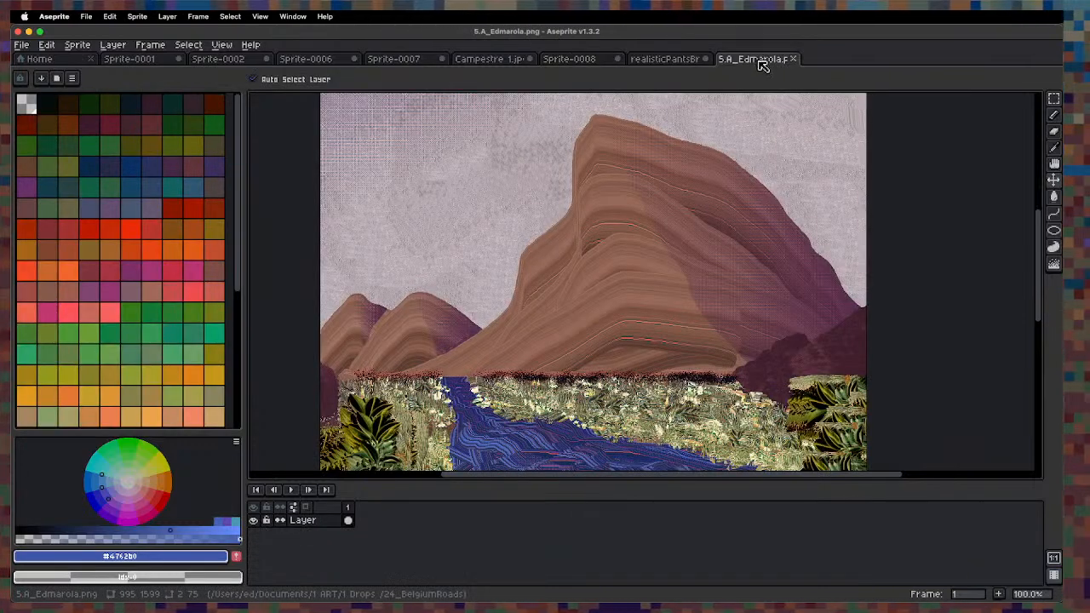
pyautogui.click(671, 60)
pyautogui.moveTo(586, 63); pyautogui.dragTo(670, 64)
# Paint a range of overlapping brown mountains along the horizon on Layer 1 with the captured vertical and horizontal strip brushes.
pyautogui.moveTo(362, 340)
pyautogui.mouseDown()
pyautogui.moveTo(419, 331)
pyautogui.moveTo(519, 288)
pyautogui.moveTo(564, 300)
pyautogui.moveTo(514, 293)
pyautogui.moveTo(525, 279)
pyautogui.moveTo(619, 304)
pyautogui.moveTo(716, 300)
pyautogui.moveTo(733, 310)
pyautogui.moveTo(746, 296)
pyautogui.moveTo(806, 317)
pyautogui.moveTo(779, 302)
pyautogui.moveTo(739, 309)
pyautogui.moveTo(695, 291)
pyautogui.moveTo(668, 308)
pyautogui.moveTo(592, 321)
pyautogui.mouseUp()
pyautogui.moveTo(547, 291)
pyautogui.mouseDown()
pyautogui.moveTo(473, 303)
pyautogui.moveTo(494, 276)
pyautogui.moveTo(569, 281)
pyautogui.mouseUp()
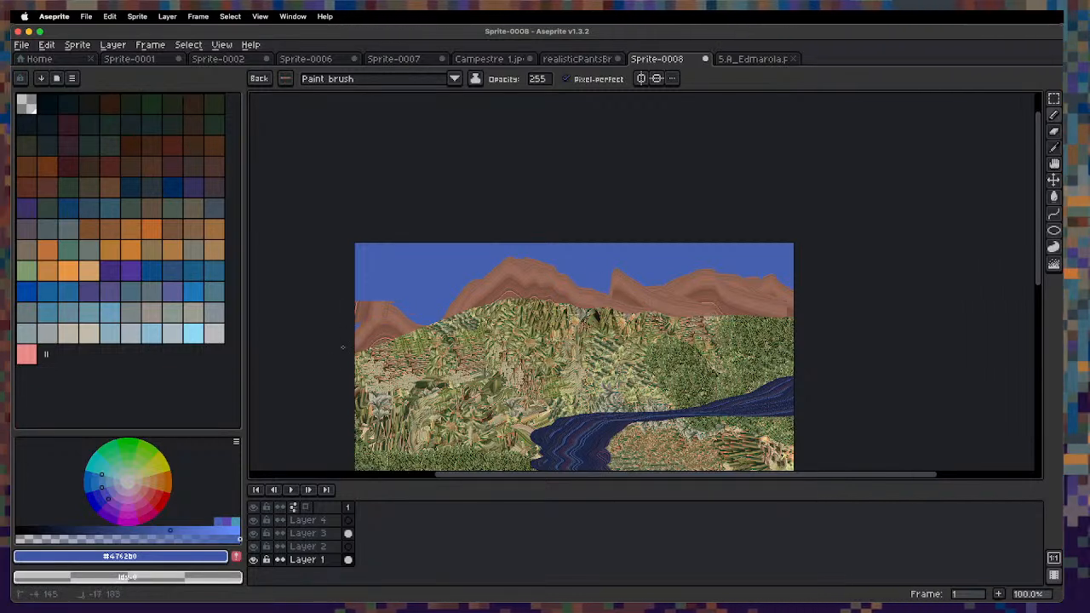
pyautogui.moveTo(343, 346)
pyautogui.mouseDown()
pyautogui.moveTo(361, 347)
pyautogui.moveTo(388, 290)
pyautogui.moveTo(434, 315)
pyautogui.moveTo(411, 315)
pyautogui.moveTo(383, 337)
pyautogui.moveTo(389, 303)
pyautogui.moveTo(332, 362)
pyautogui.mouseUp()
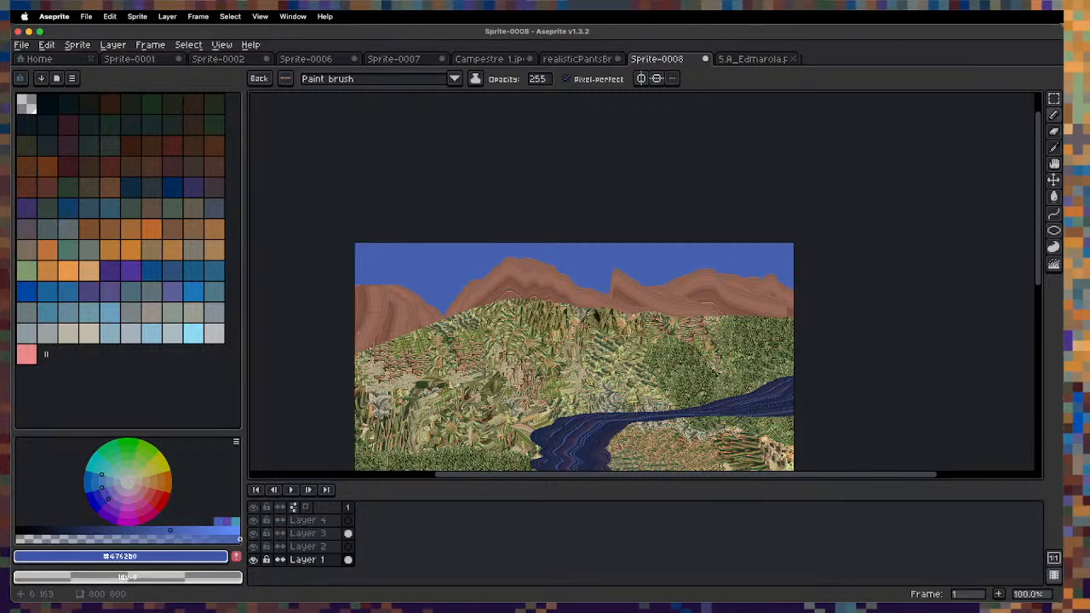
pyautogui.moveTo(350, 295)
pyautogui.mouseDown()
pyautogui.moveTo(421, 327)
pyautogui.moveTo(352, 312)
pyautogui.moveTo(321, 395)
pyautogui.moveTo(482, 299)
pyautogui.moveTo(511, 313)
pyautogui.moveTo(537, 285)
pyautogui.moveTo(529, 317)
pyautogui.mouseUp()
pyautogui.moveTo(447, 344)
pyautogui.mouseDown()
pyautogui.moveTo(458, 333)
pyautogui.moveTo(433, 350)
pyautogui.moveTo(488, 313)
pyautogui.moveTo(451, 298)
pyautogui.mouseUp()
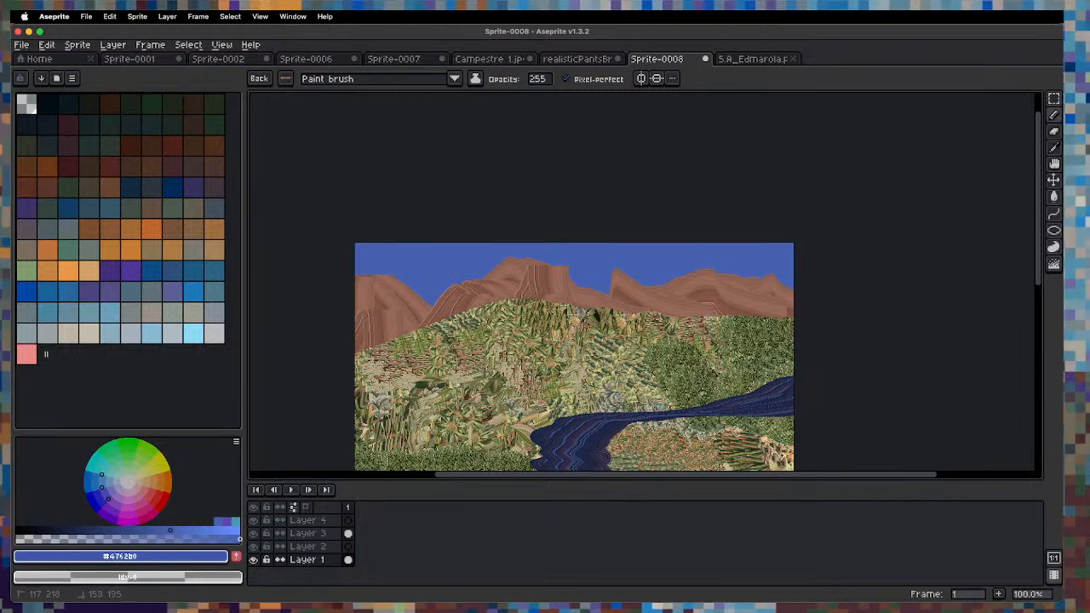
pyautogui.moveTo(707, 312); pyautogui.dragTo(767, 294)
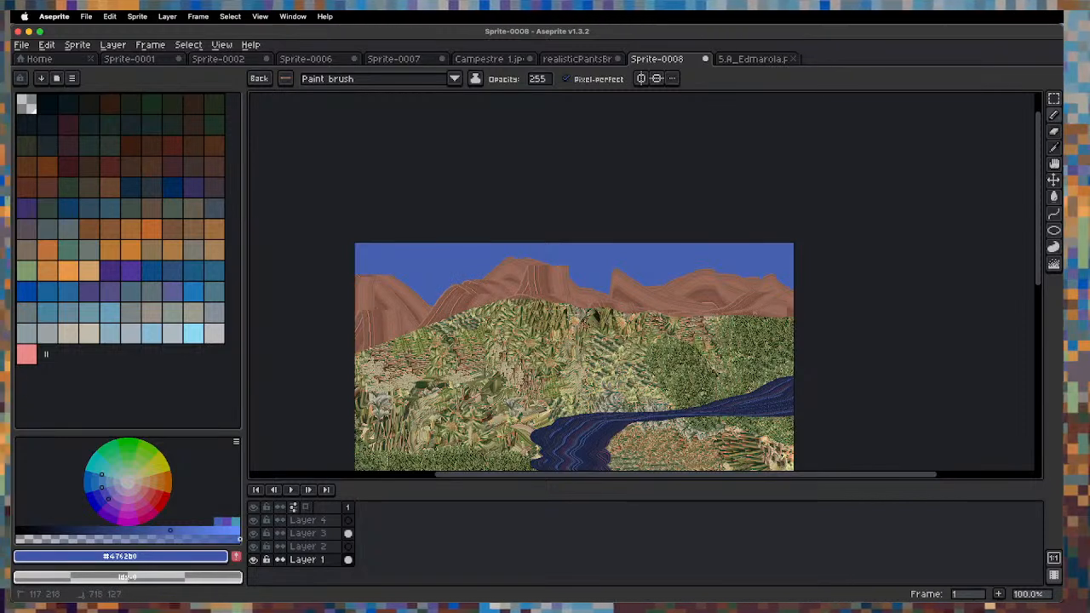
pyautogui.moveTo(816, 348)
pyautogui.mouseDown()
pyautogui.moveTo(772, 291)
pyautogui.moveTo(780, 300)
pyautogui.moveTo(770, 293)
pyautogui.moveTo(755, 310)
pyautogui.moveTo(806, 354)
pyautogui.mouseUp()
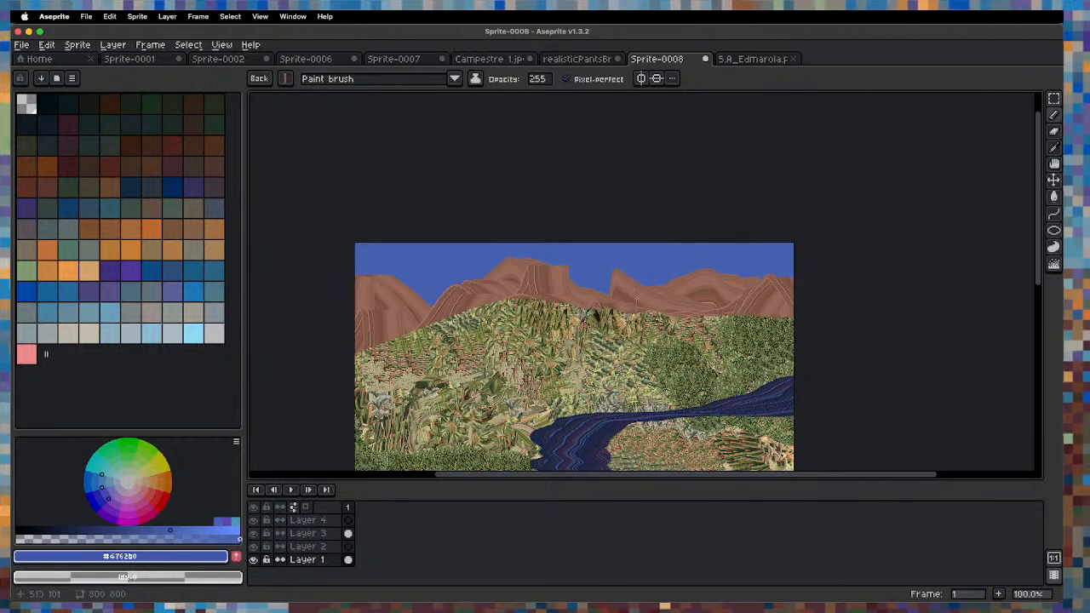
pyautogui.moveTo(587, 297); pyautogui.dragTo(654, 300)
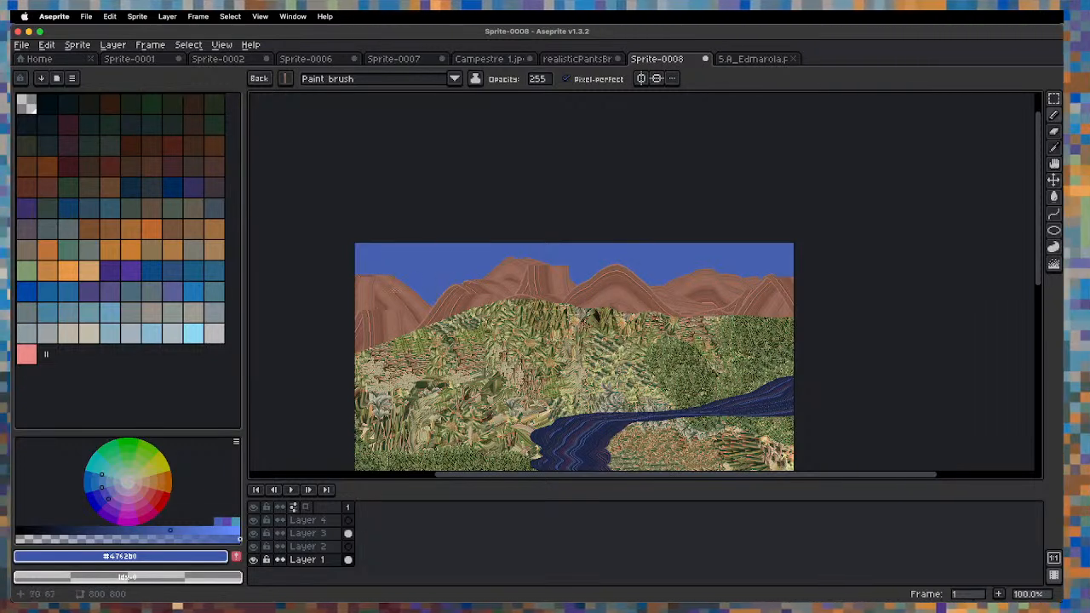
# Set the background color to dark index 1 and the foreground color to transparent index 0.
pyautogui.click(49, 107)
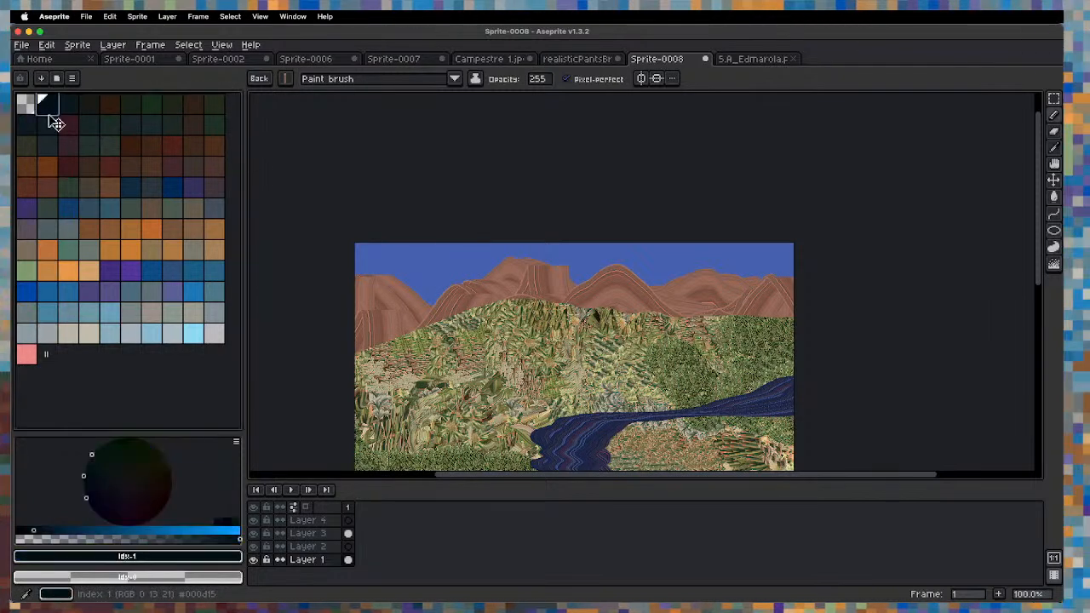
pyautogui.rightClick(49, 111)
pyautogui.click(28, 106)
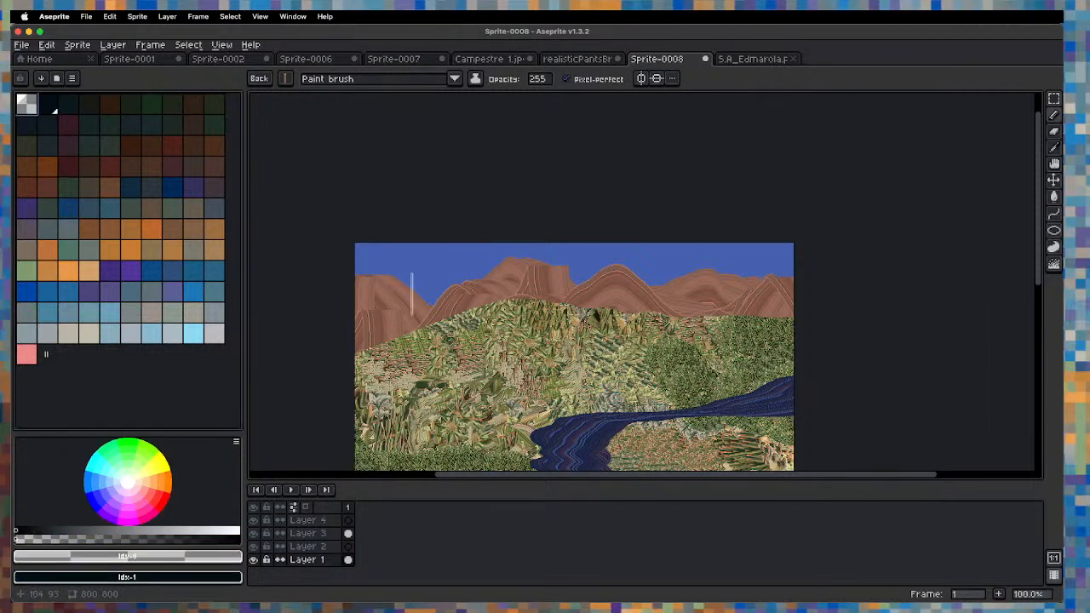
pyautogui.press('w')
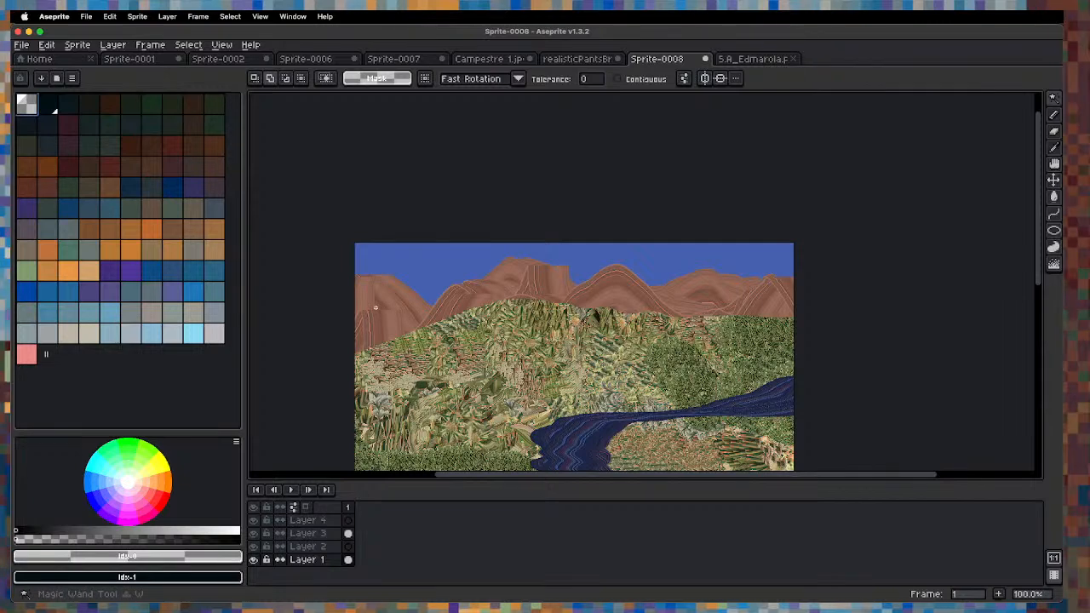
pyautogui.press('b')
pyautogui.press('t')
pyautogui.scroll(3, 555, 278)
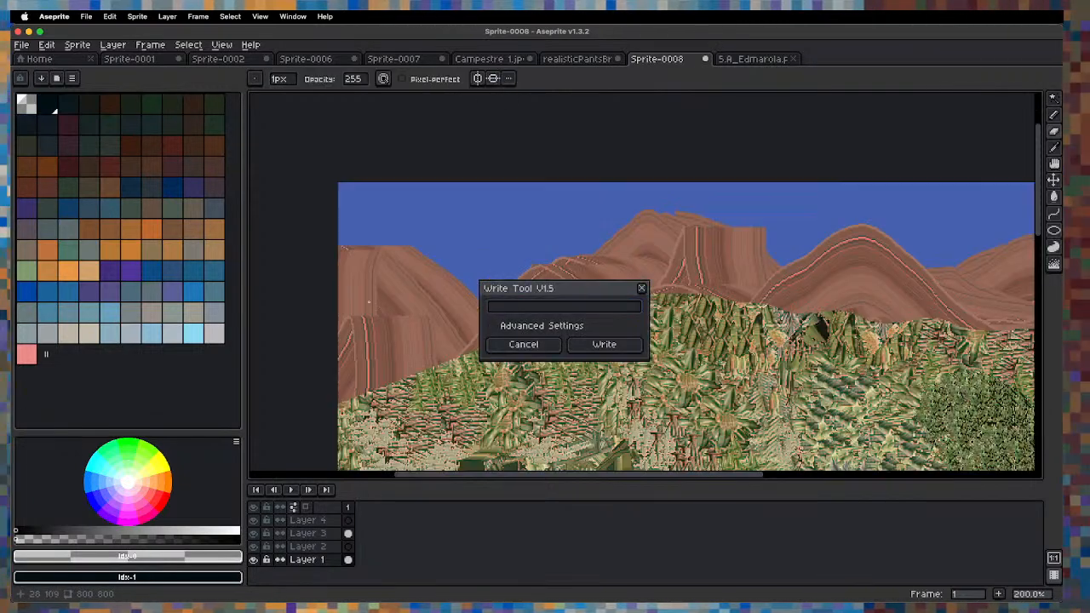
pyautogui.click(642, 288)
pyautogui.scroll(-3, 642, 288)
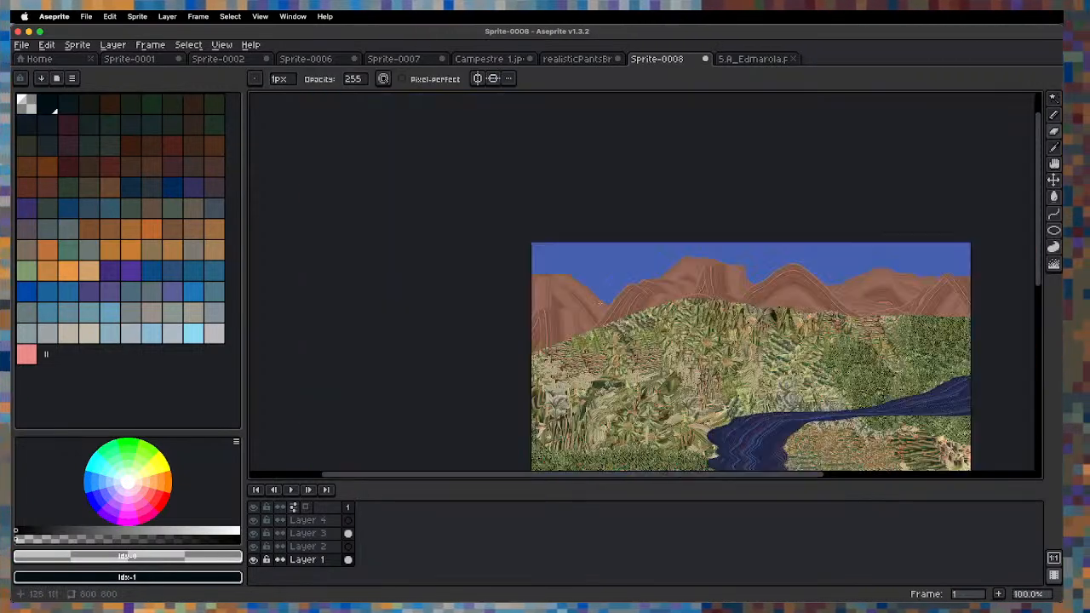
# Lasso the right-hand slope of the leftmost brown mountain, down into the green hill.
pyautogui.scroll(1, 552, 345)
pyautogui.moveTo(552, 345); pyautogui.dragTo(486, 342)
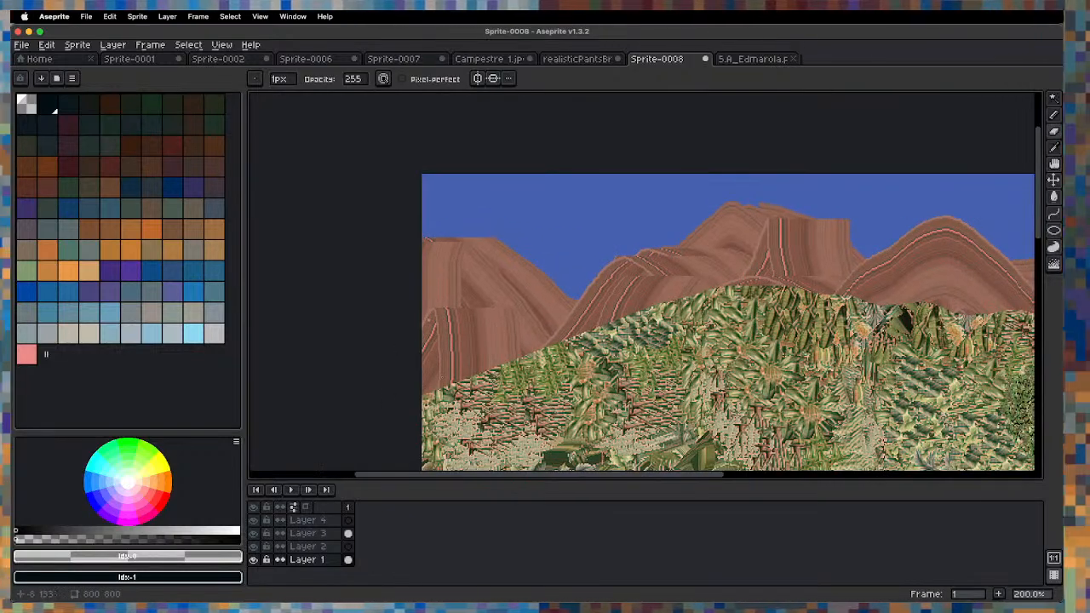
pyautogui.press('q')
pyautogui.moveTo(464, 242)
pyautogui.mouseDown()
pyautogui.moveTo(471, 397)
pyautogui.moveTo(615, 336)
pyautogui.mouseUp()
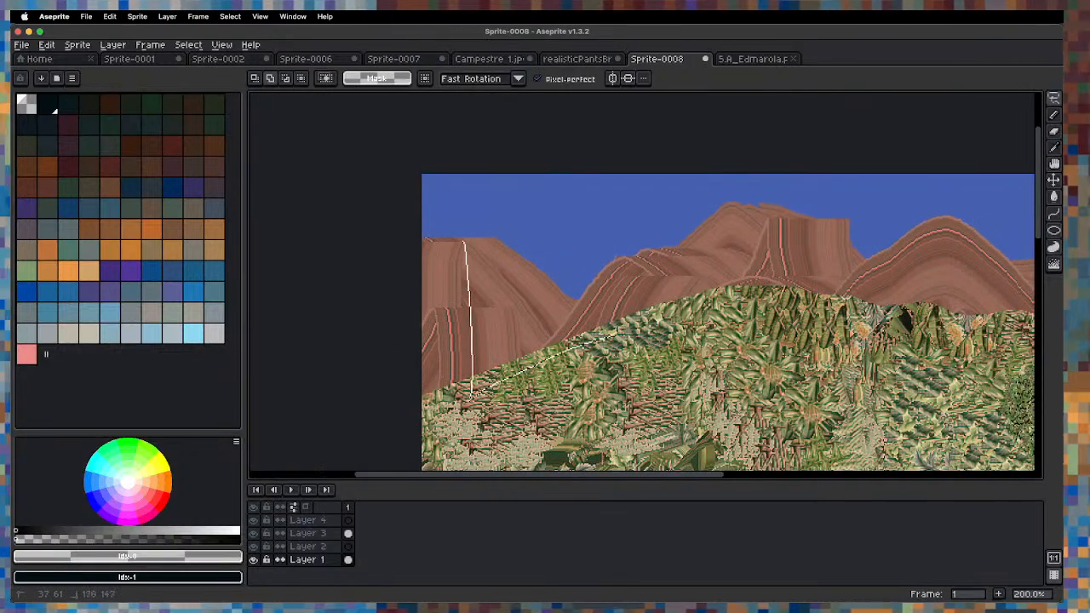
pyautogui.moveTo(524, 254); pyautogui.dragTo(523, 253)
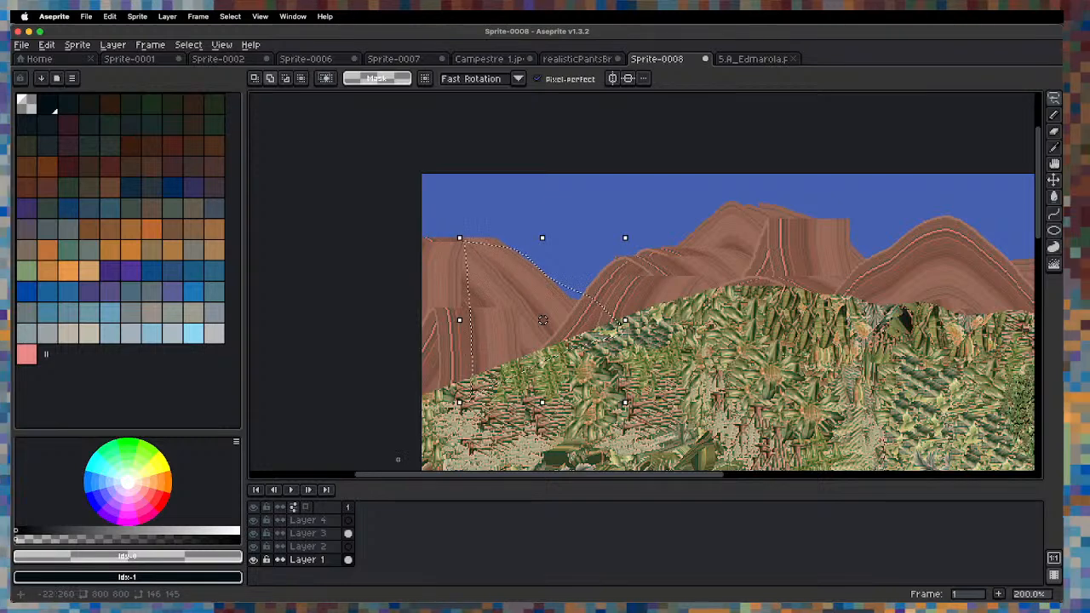
# Try shading the lassoed slope on Layer 2 with Bayer Matrix 8x8 gradients, then undo them and drop the selection.
pyautogui.click(338, 549)
pyautogui.hotkey('shift', 'g')
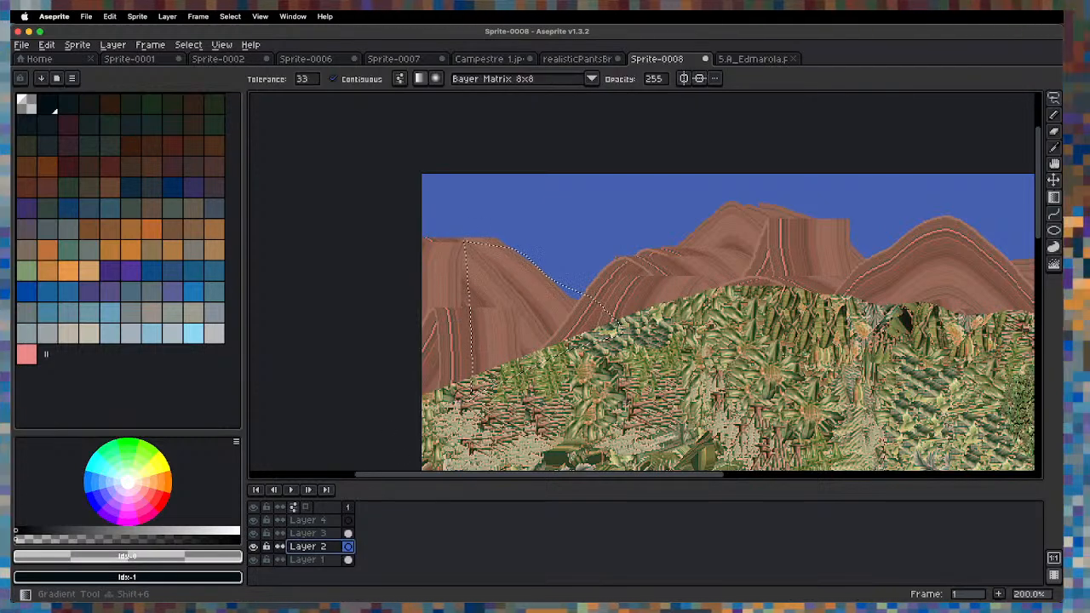
pyautogui.moveTo(572, 348)
pyautogui.mouseDown()
pyautogui.moveTo(504, 342)
pyautogui.moveTo(457, 362)
pyautogui.mouseUp()
pyautogui.press('super+z')
pyautogui.moveTo(490, 261); pyautogui.dragTo(497, 276)
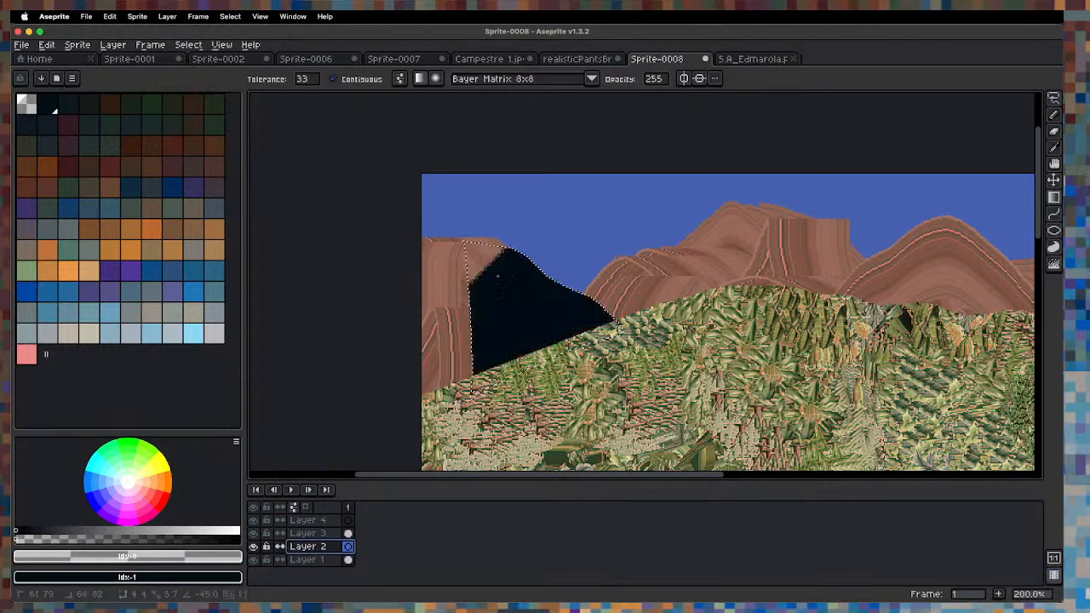
pyautogui.moveTo(547, 362); pyautogui.dragTo(547, 362)
pyautogui.press('Escape')
pyautogui.press('super+z')
pyautogui.press('super+z')
pyautogui.press('Escape')
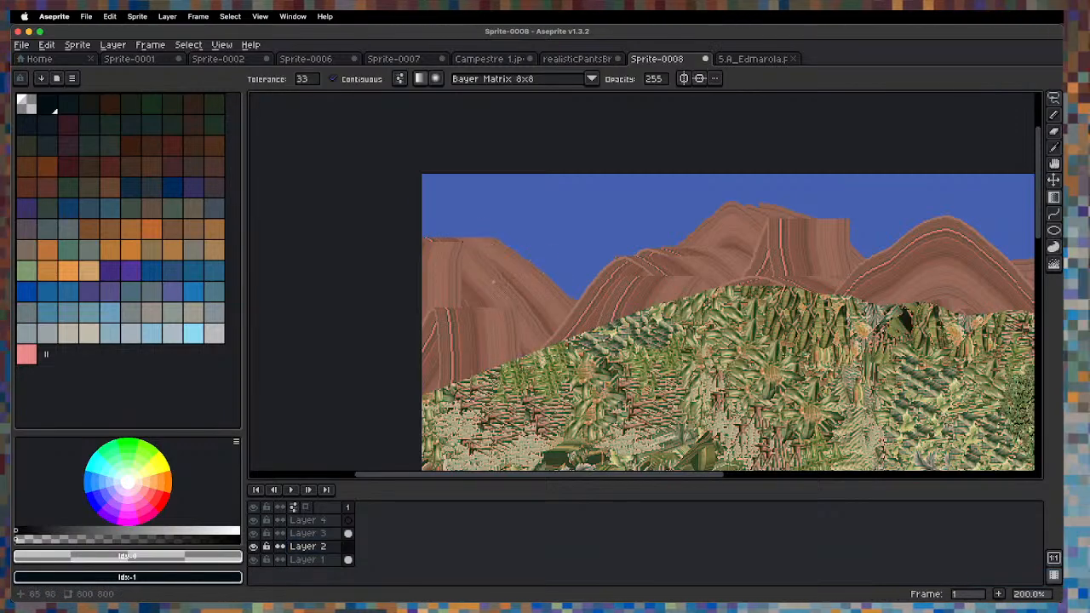
# Try dithered dark gradients on Layer 2 with no selection active, and undo them.
pyautogui.moveTo(483, 258); pyautogui.dragTo(493, 394)
pyautogui.scroll(-1, 548, 344)
pyautogui.press('space')
pyautogui.press('super+z')
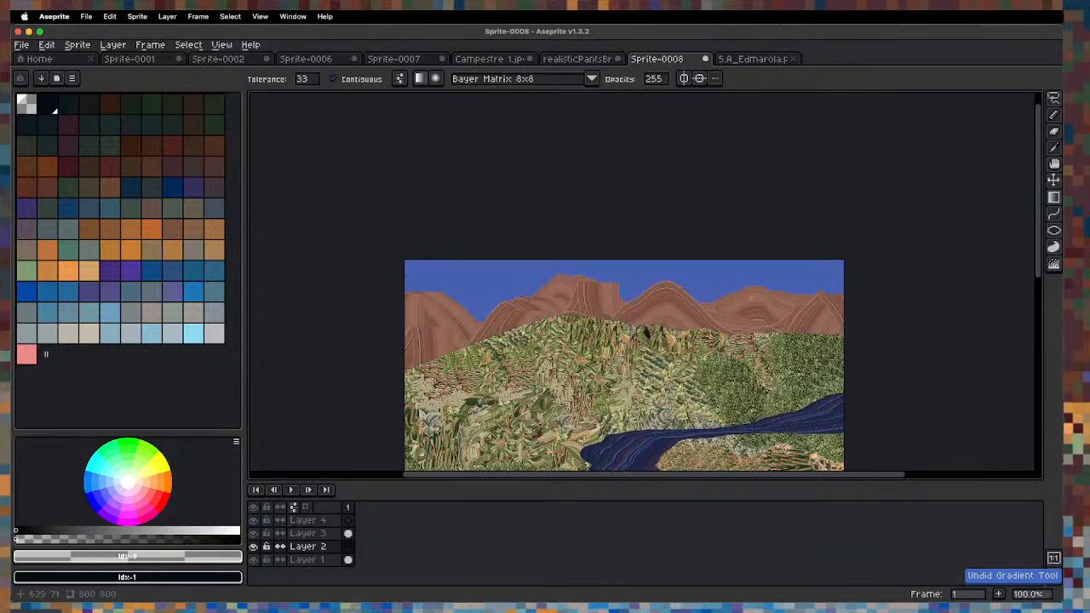
pyautogui.moveTo(750, 300); pyautogui.dragTo(756, 362)
pyautogui.press('super+z')
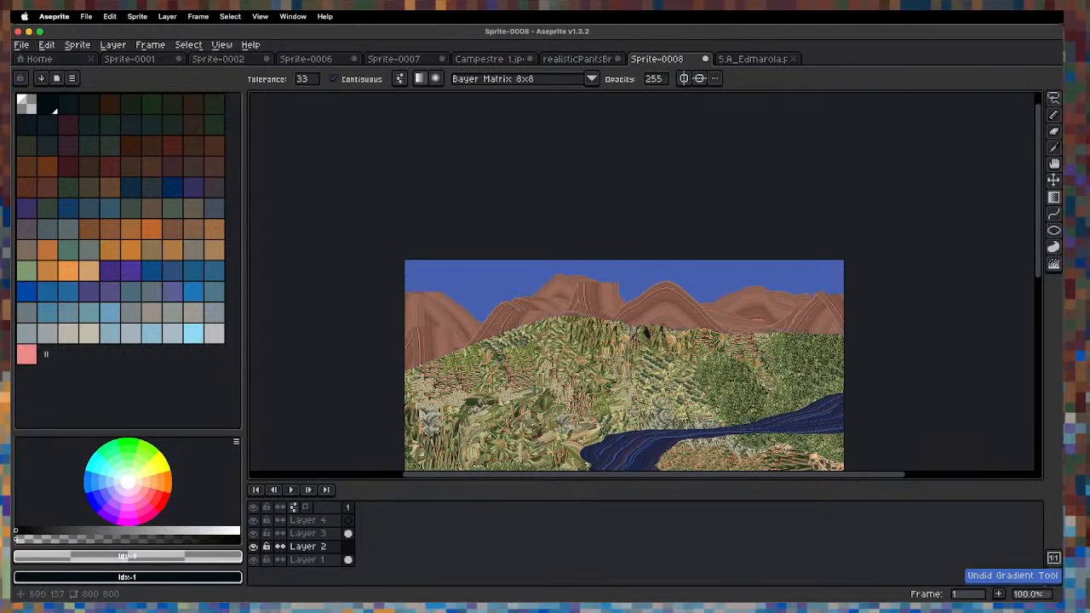
# Try lassoing the leftmost mountain again and applying a dark dithered gradient on Layer 2, and undo it.
pyautogui.press('q')
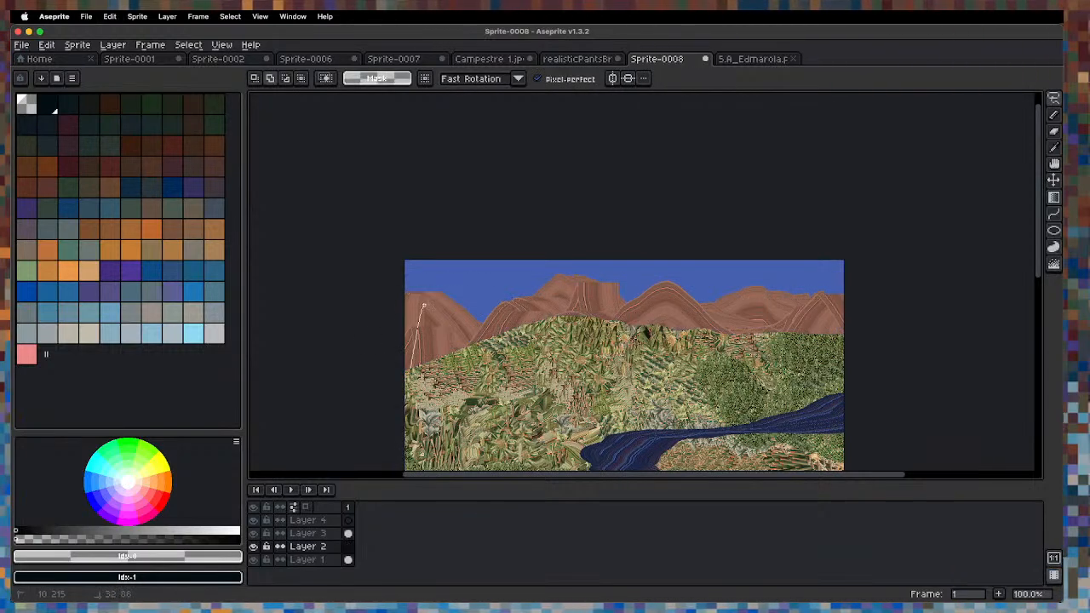
pyautogui.moveTo(481, 340); pyautogui.dragTo(482, 340)
pyautogui.click(469, 282)
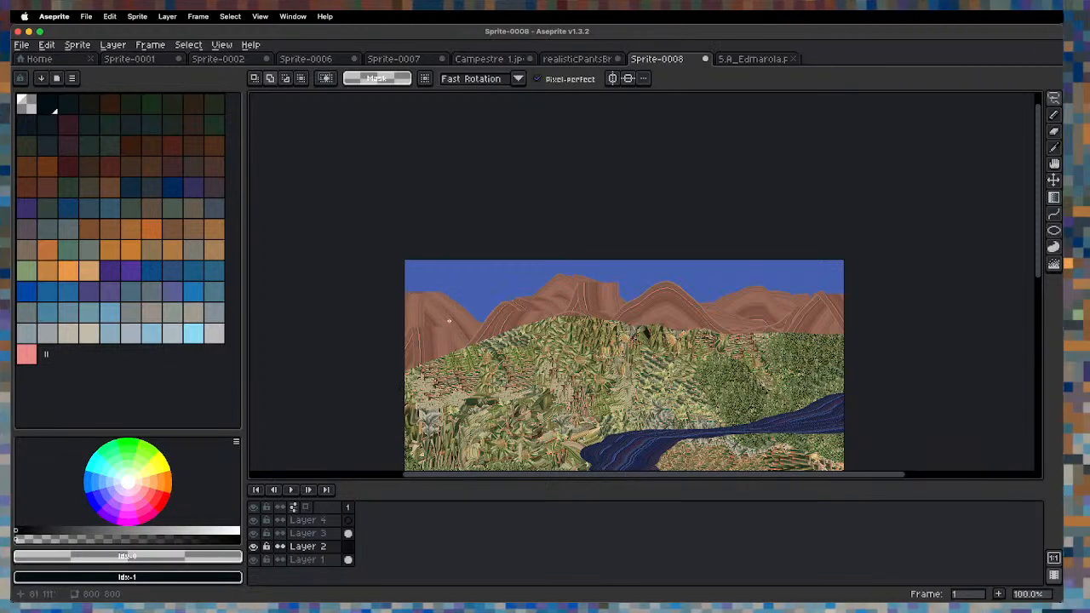
pyautogui.hotkey('shift', 'g')
pyautogui.moveTo(437, 310); pyautogui.dragTo(452, 341)
pyautogui.press('super+z')
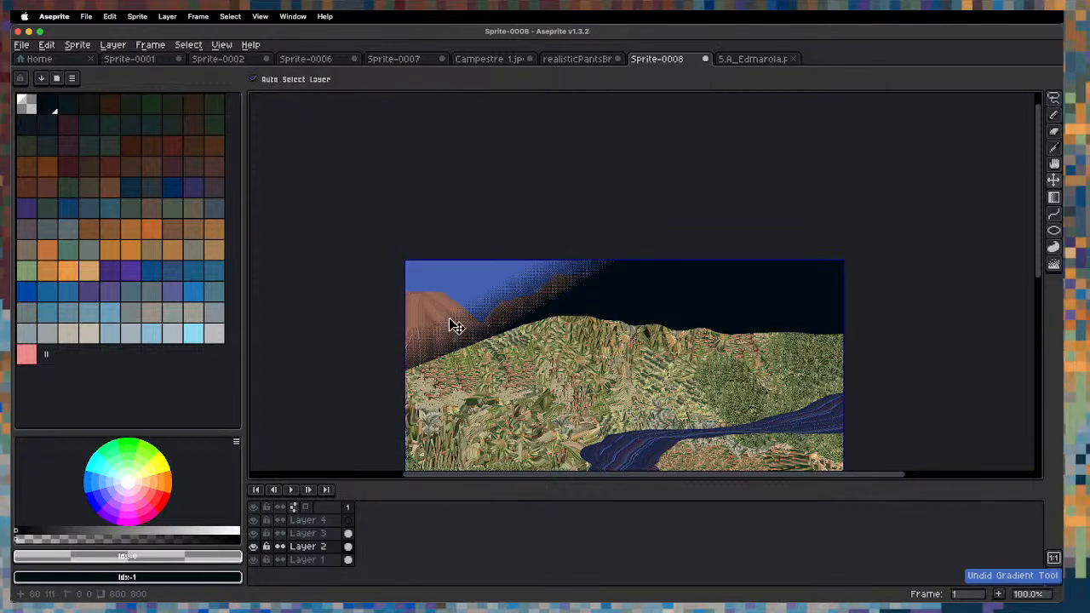
pyautogui.press('super+z')
# Set the Gradient tool's opacity to 177 and make Layer 3 active.
pyautogui.click(659, 79)
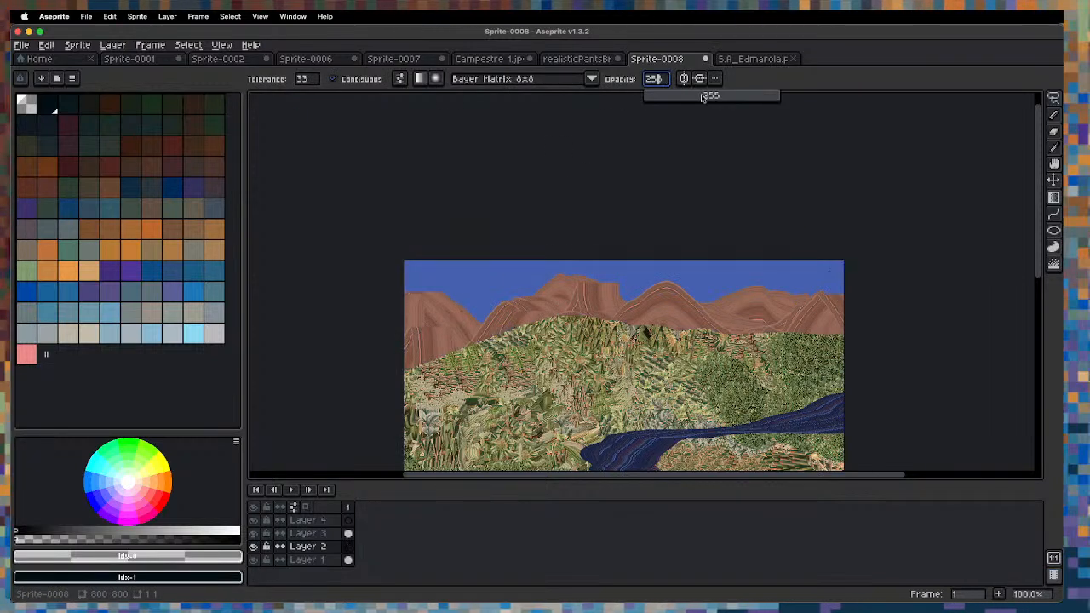
pyautogui.click(738, 96)
pyautogui.click(315, 533)
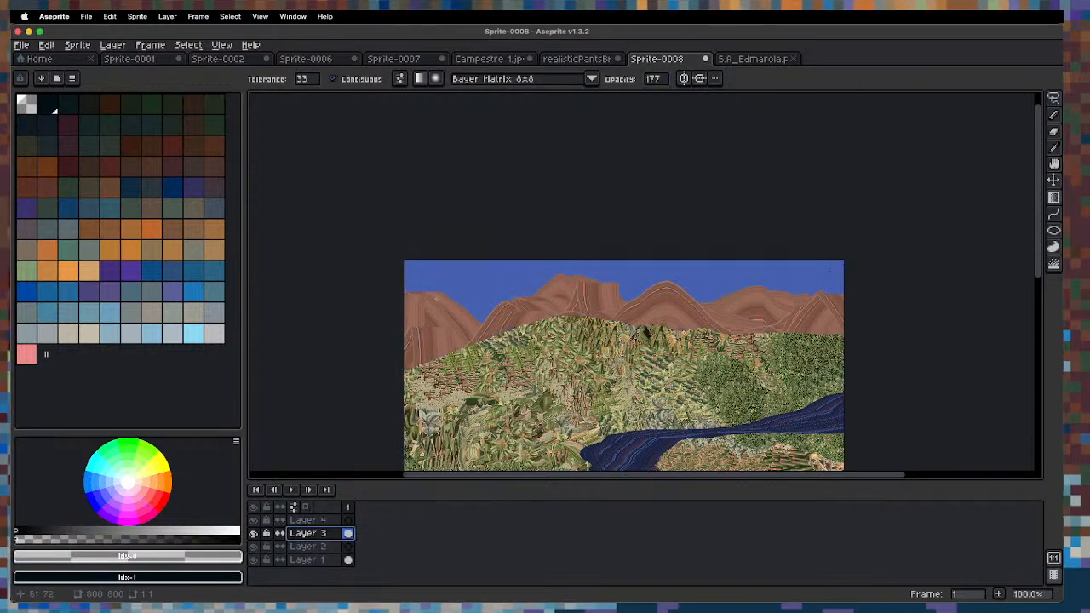
# Try dithered dark gradients over the mountains on Layer 3, and undo them.
pyautogui.scroll(2, 452, 338)
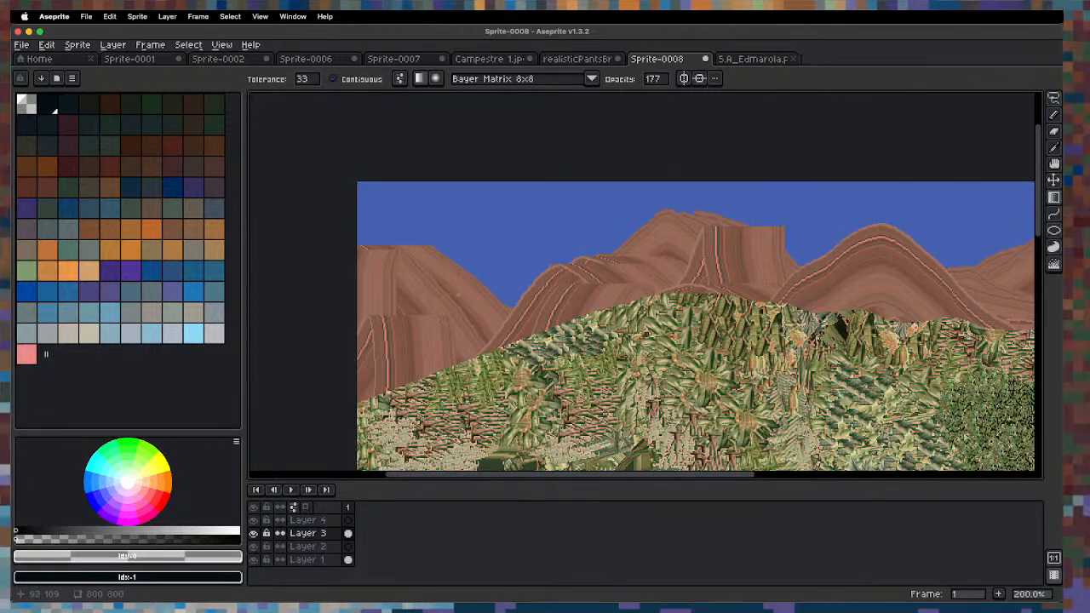
pyautogui.moveTo(427, 307); pyautogui.dragTo(452, 367)
pyautogui.press('super+z')
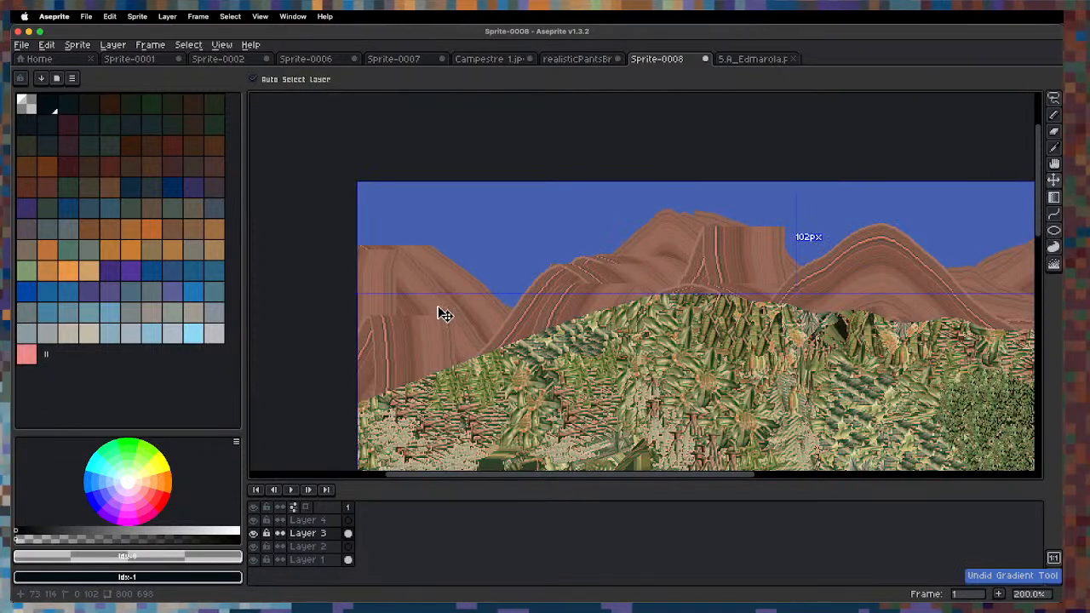
pyautogui.moveTo(445, 281)
pyautogui.mouseDown()
pyautogui.moveTo(462, 402)
pyautogui.moveTo(433, 436)
pyautogui.mouseUp()
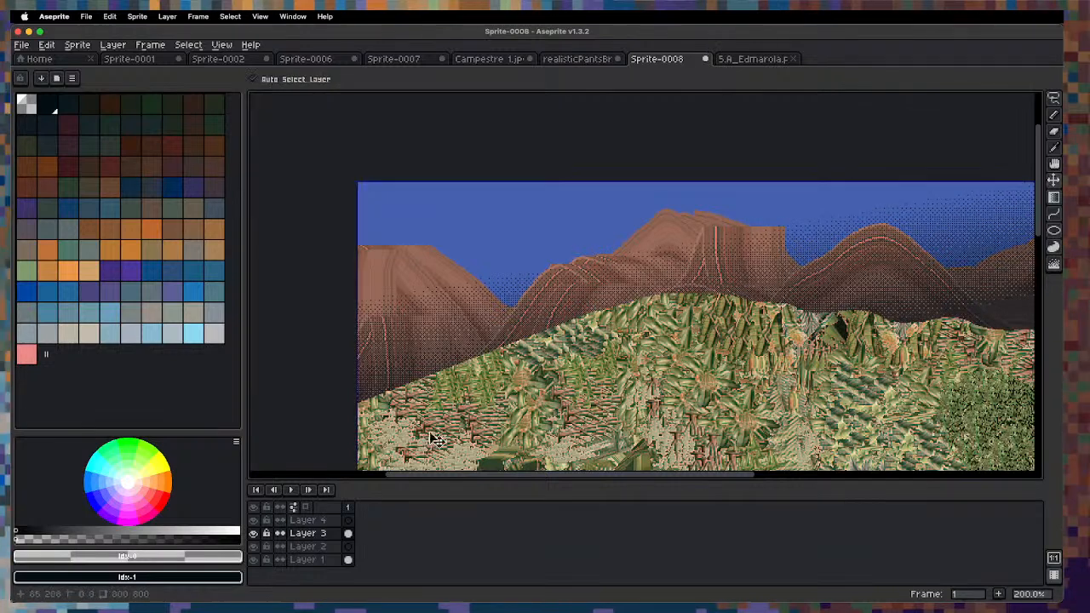
pyautogui.press('super+z')
# Shade the lower part of the mountains on Layer 1 with a downward Bayer Matrix 8x8 gradient to dark.
pyautogui.click(315, 561)
pyautogui.moveTo(423, 284)
pyautogui.mouseDown()
pyautogui.moveTo(451, 374)
pyautogui.moveTo(426, 393)
pyautogui.mouseUp()
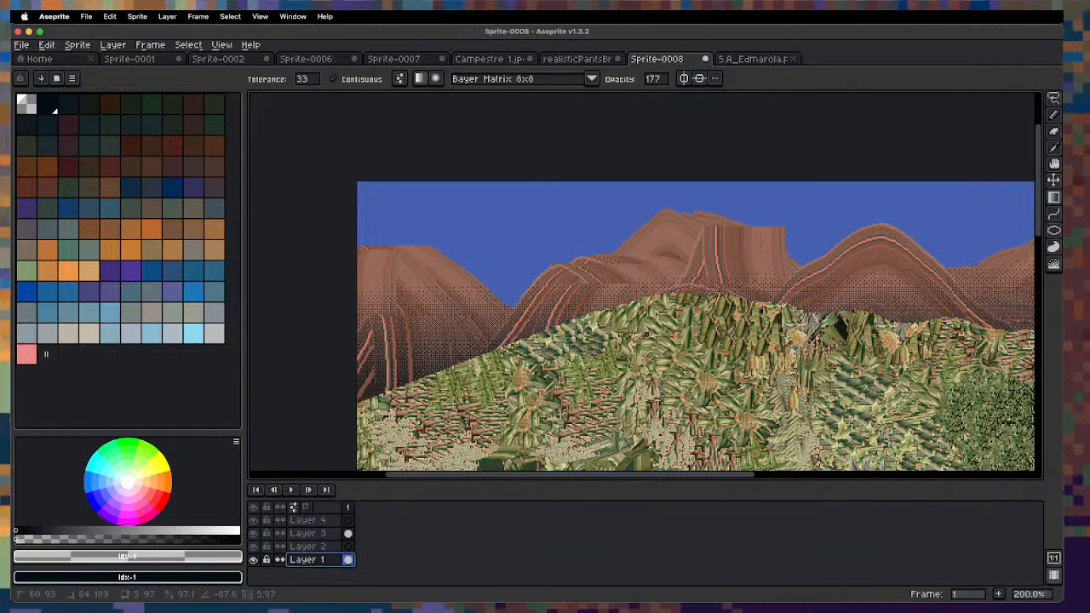
pyautogui.press('-')
pyautogui.moveTo(574, 345); pyautogui.dragTo(453, 146)
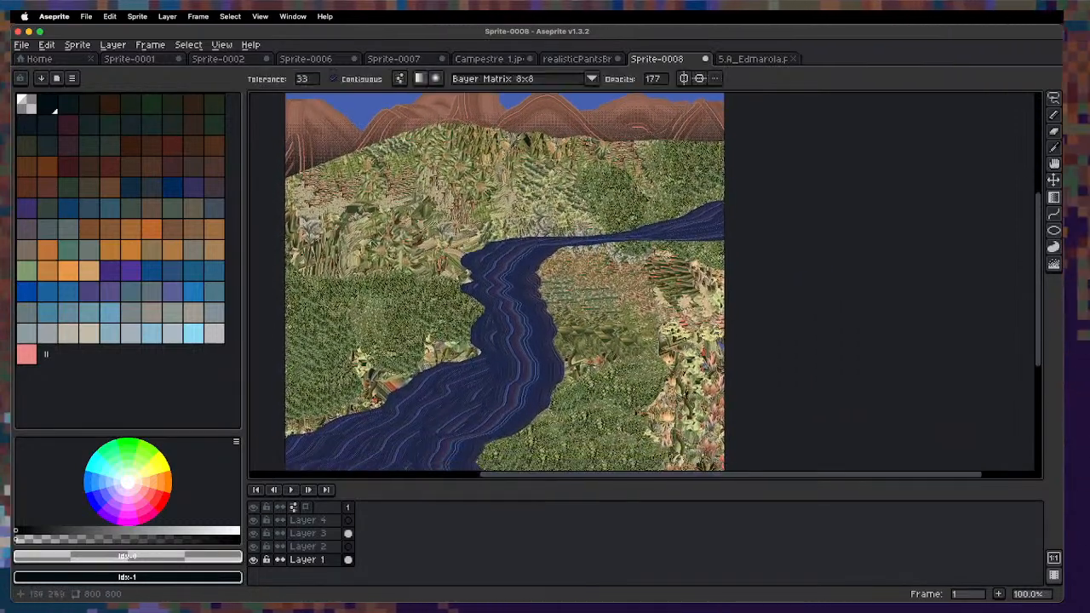
pyautogui.click(214, 337)
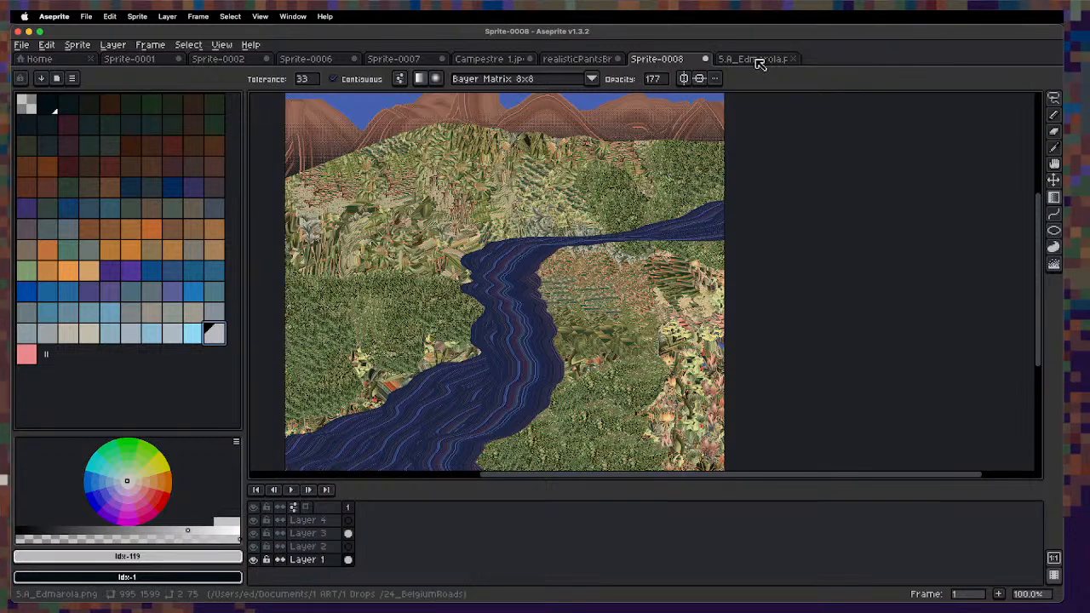
pyautogui.click(758, 61)
pyautogui.click(596, 60)
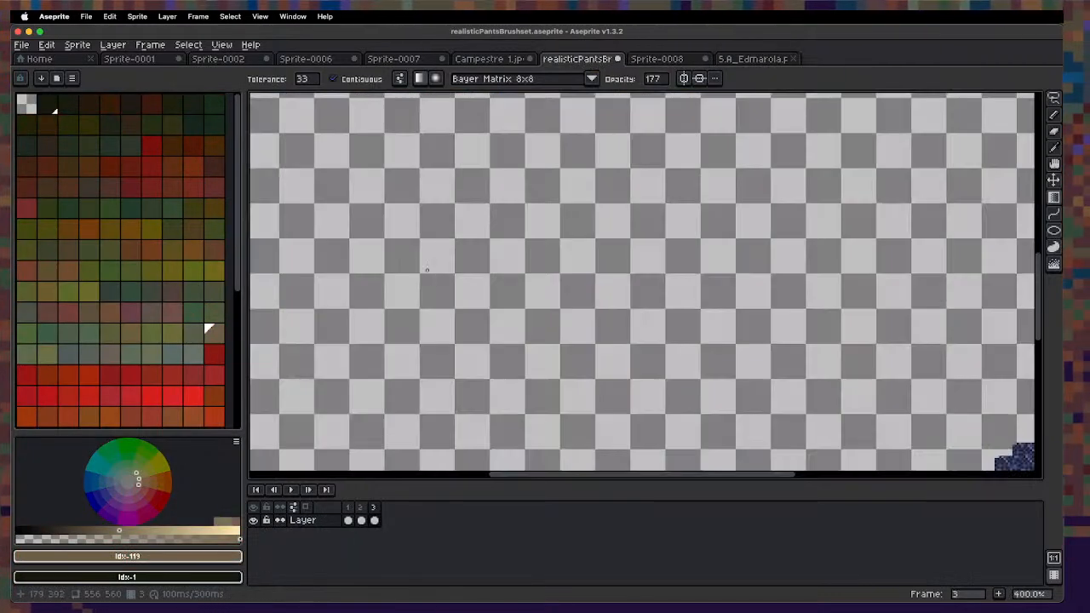
pyautogui.scroll(3, 405, 312)
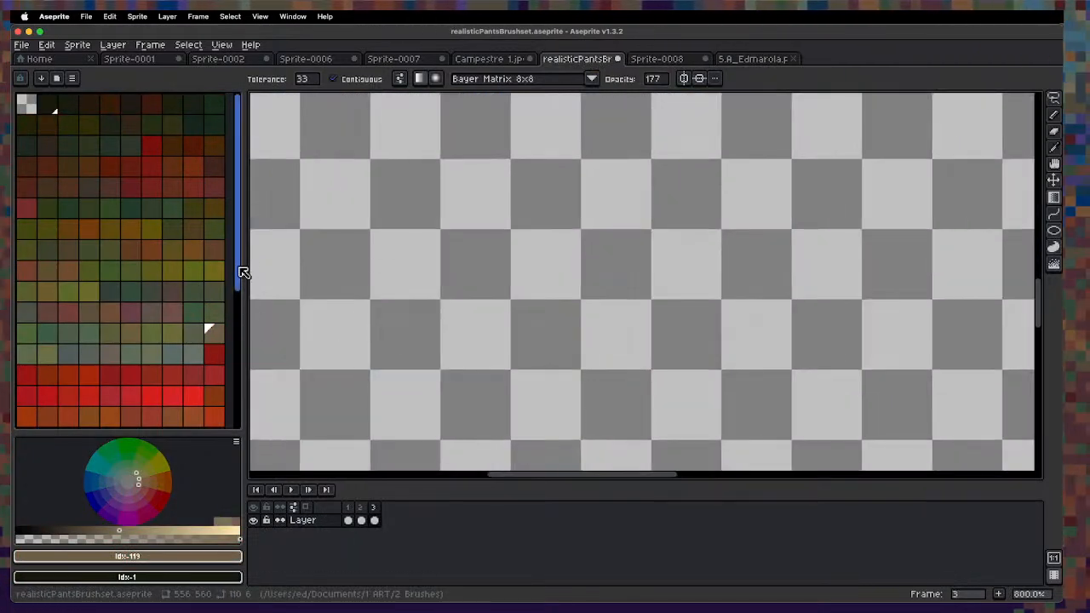
pyautogui.moveTo(238, 267); pyautogui.dragTo(236, 428)
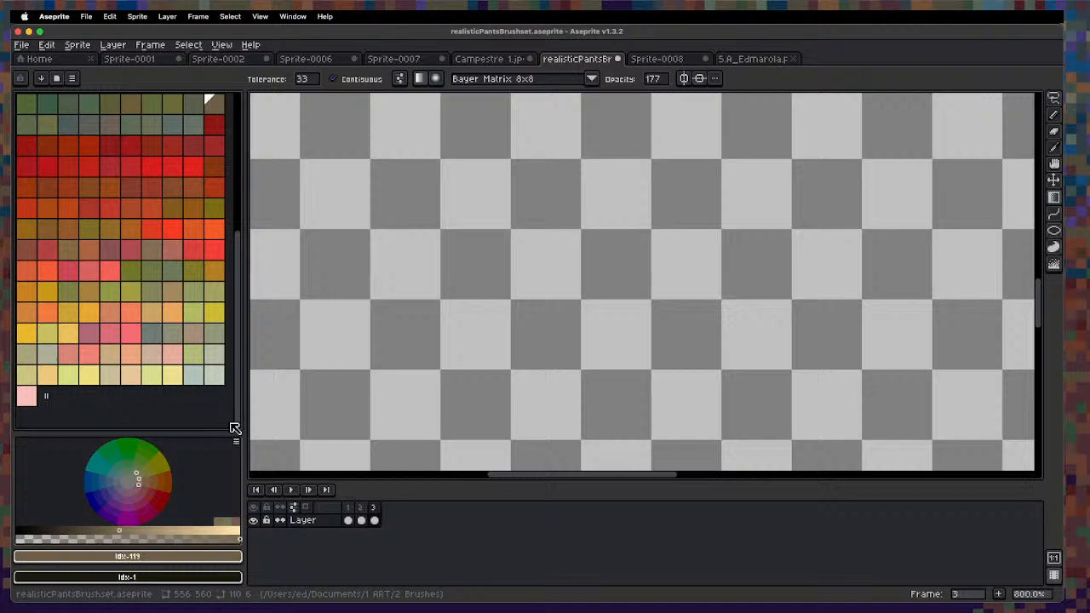
pyautogui.click(195, 375)
pyautogui.press('d')
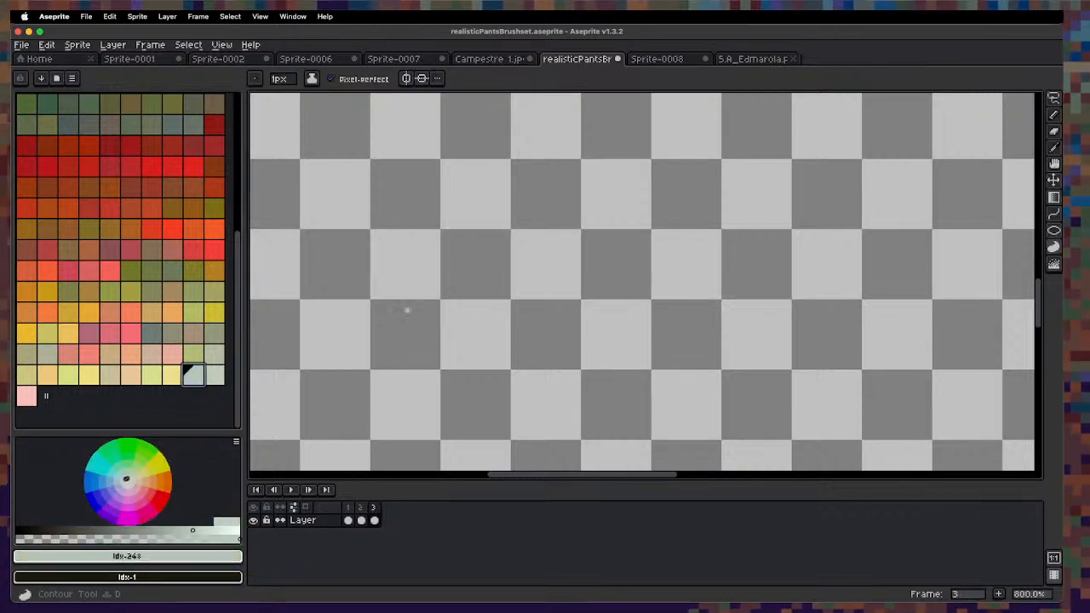
pyautogui.scroll(3, 385, 332)
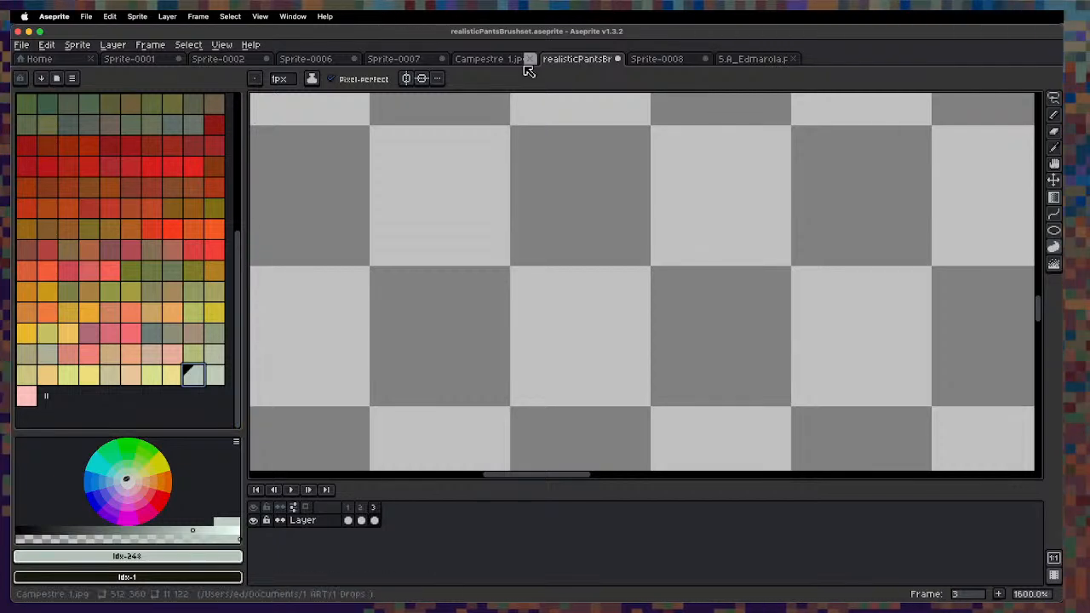
pyautogui.click(661, 60)
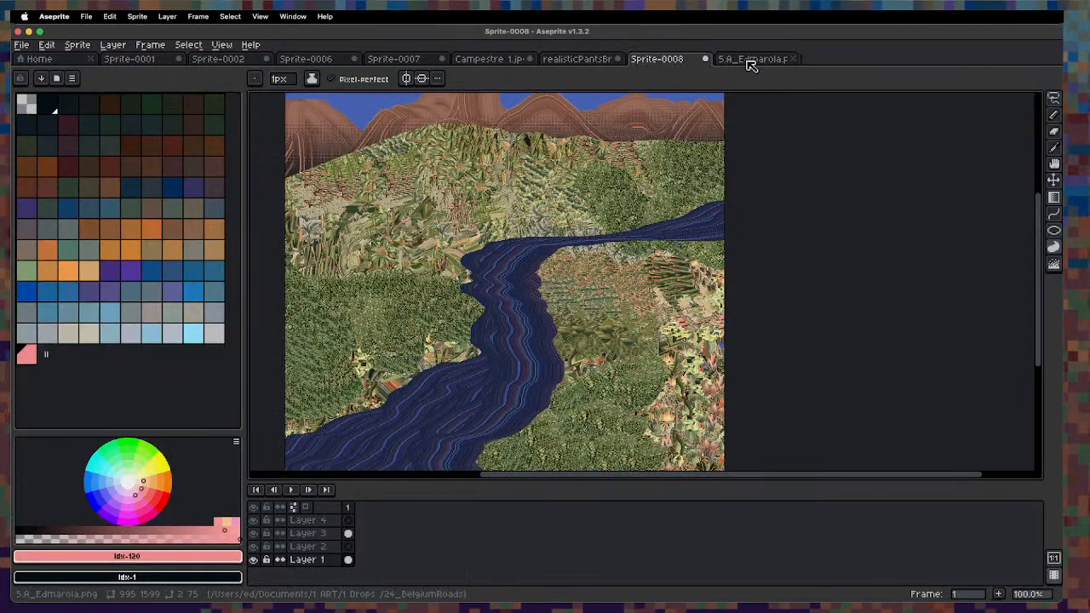
# Close the 5.A_Edmarola.png reference image.
pyautogui.click(750, 59)
pyautogui.press('super+n')
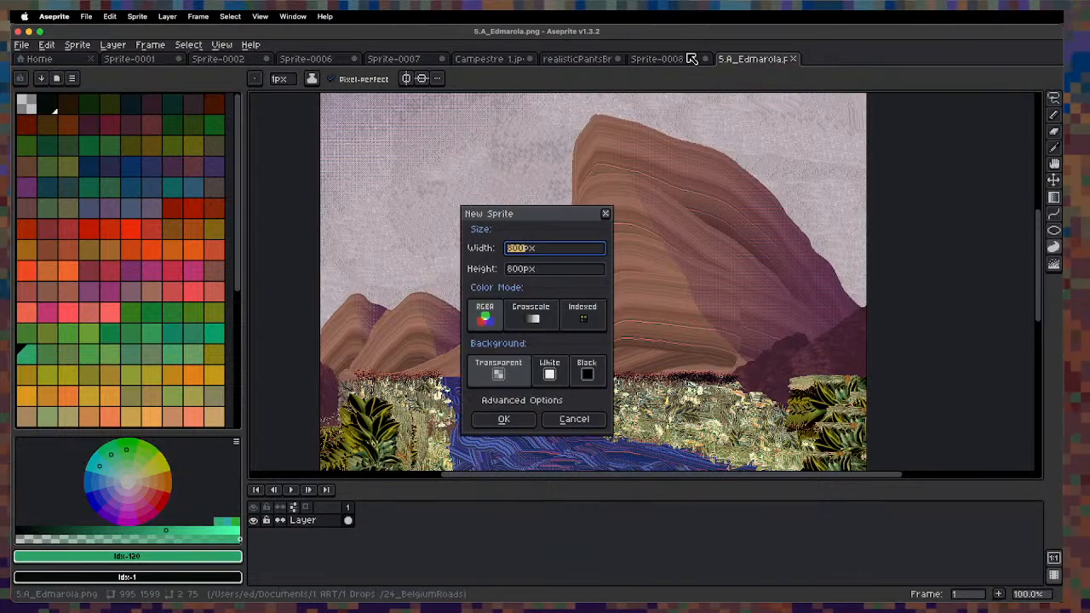
pyautogui.press('Escape')
pyautogui.press('super+w')
# Create a new 64 × 64 px RGBA sprite with a transparent background.
pyautogui.press('super+n')
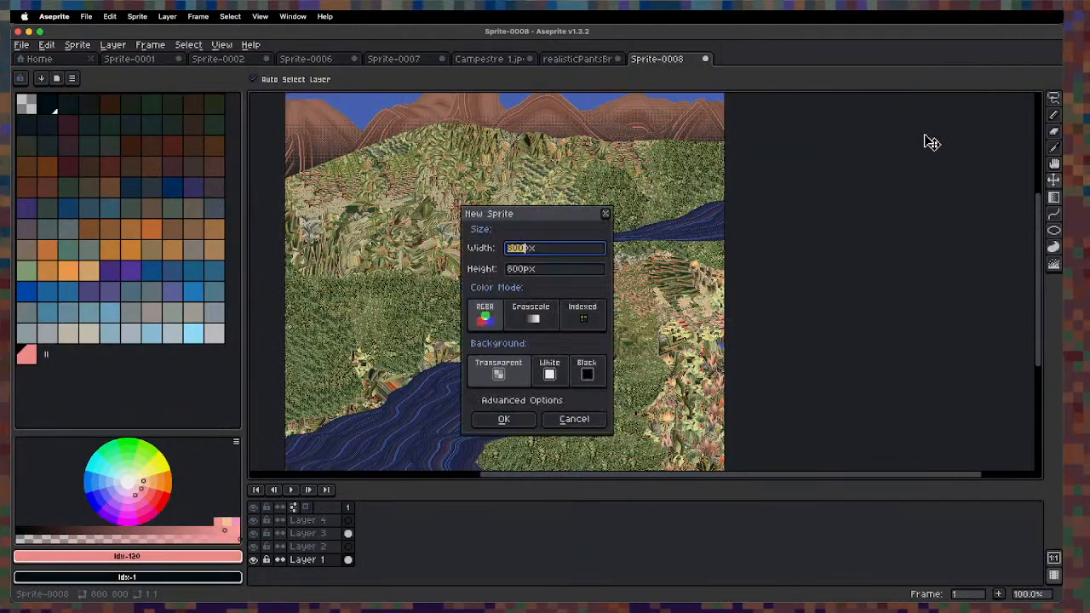
pyautogui.write('64')
pyautogui.press('Tab')
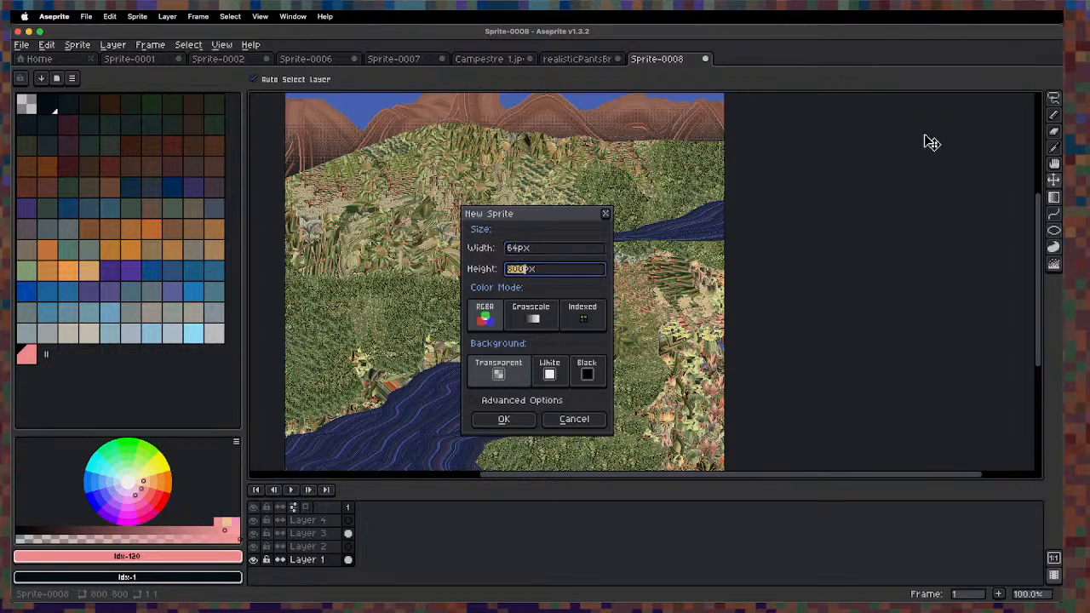
pyautogui.write('64')
pyautogui.press('Return')
pyautogui.scroll(5, 647, 356)
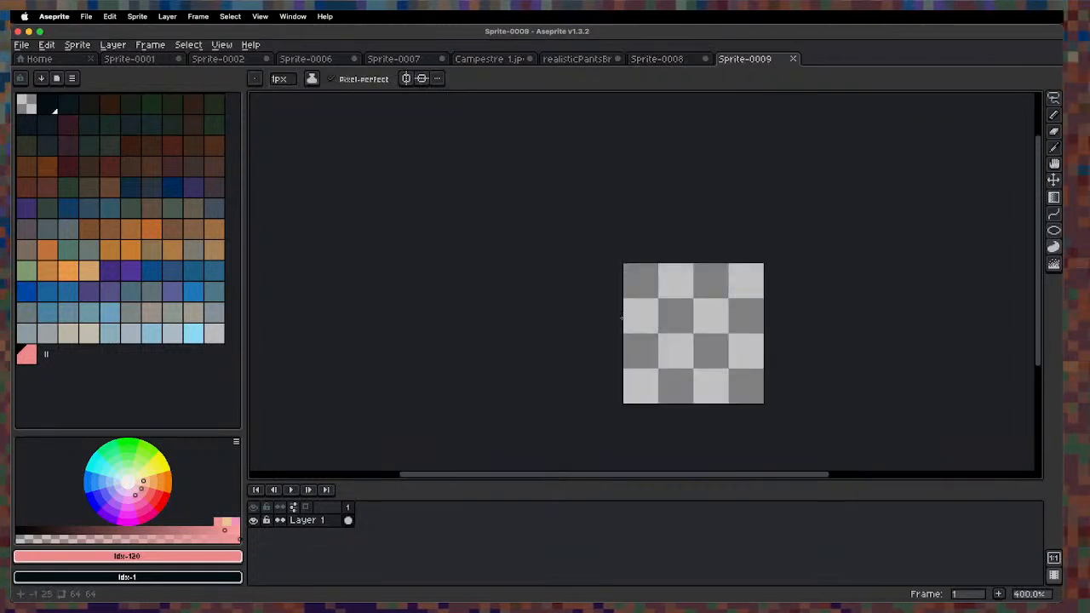
# Outline the left face of an isometric box with 1px straight lines in palette colour Idx-99.
pyautogui.moveTo(647, 356); pyautogui.dragTo(285, 338)
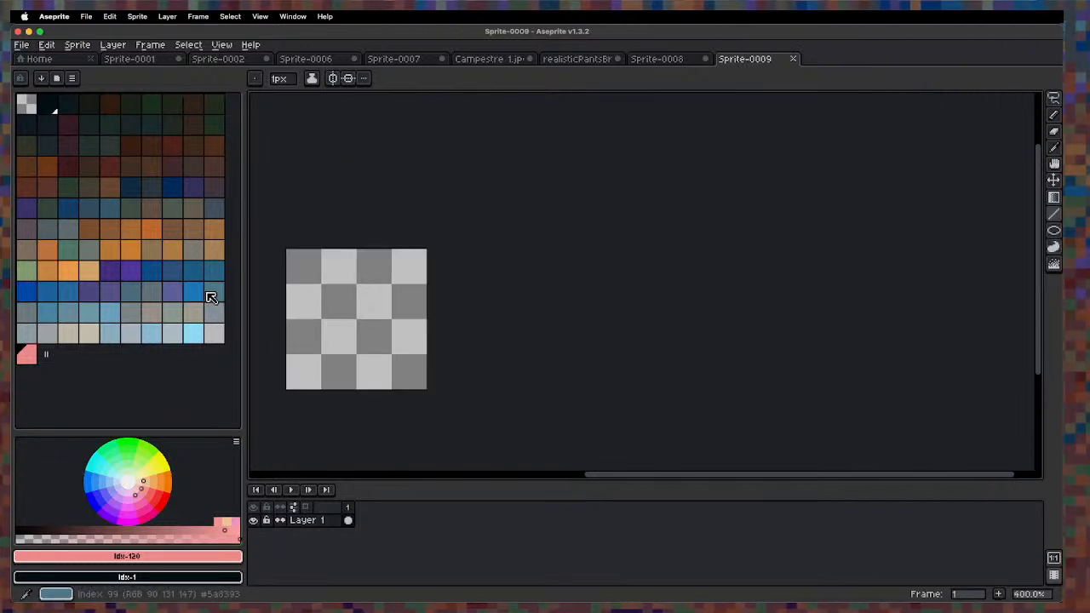
pyautogui.click(215, 294)
pyautogui.scroll(2, 321, 389)
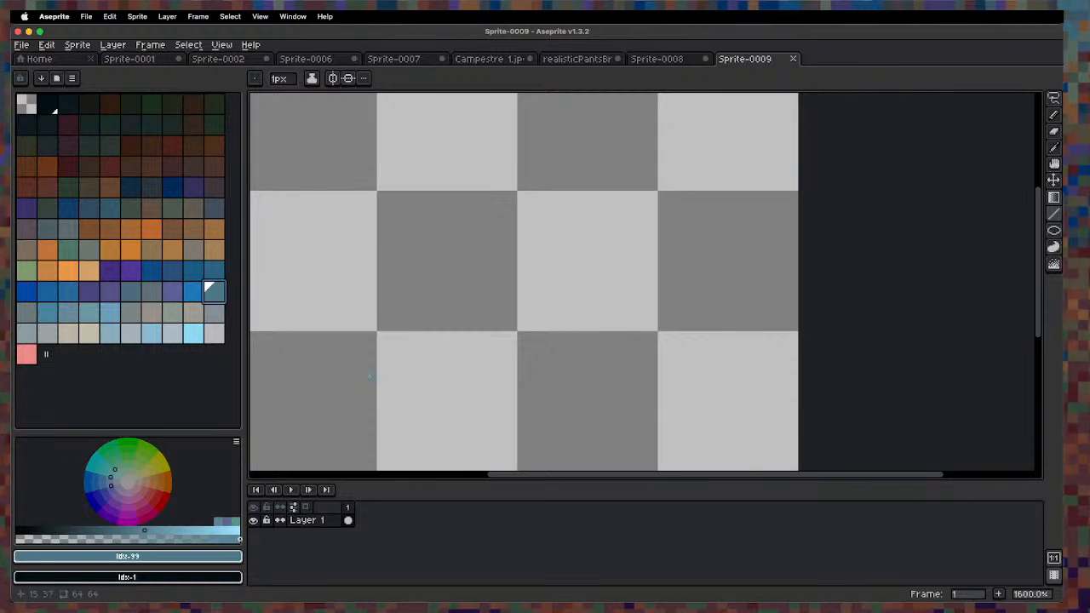
pyautogui.moveTo(320, 273)
pyautogui.mouseDown()
pyautogui.moveTo(324, 364)
pyautogui.moveTo(478, 431)
pyautogui.moveTo(467, 302)
pyautogui.mouseUp()
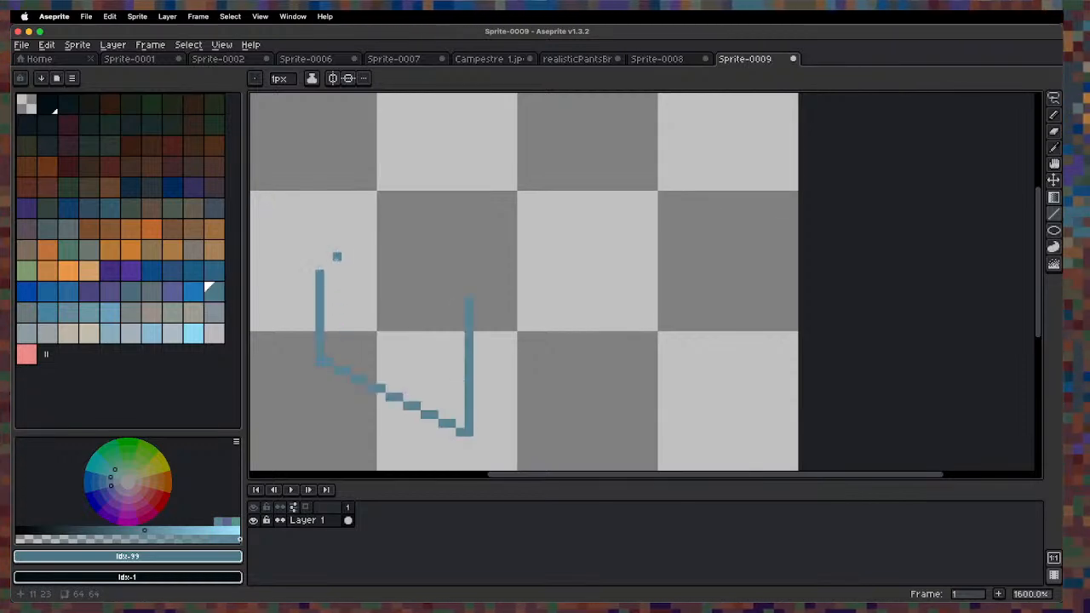
pyautogui.moveTo(321, 267); pyautogui.dragTo(467, 356)
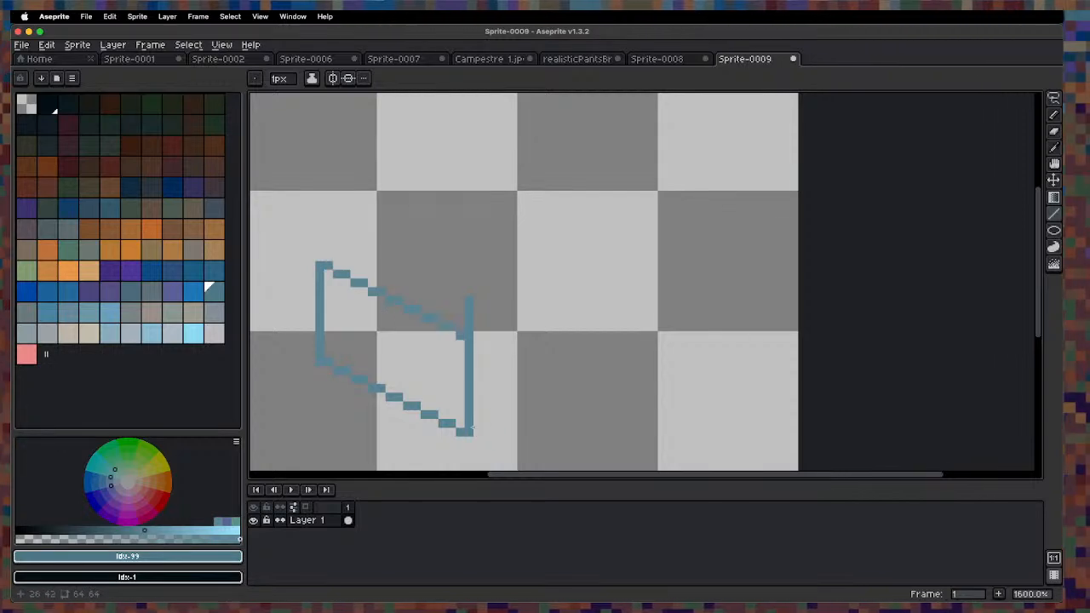
# Outline the box's right face with 1px lines in the darker blue Idx-89 and fill it with the same colour.
pyautogui.moveTo(507, 405); pyautogui.dragTo(560, 378)
pyautogui.press('super+z')
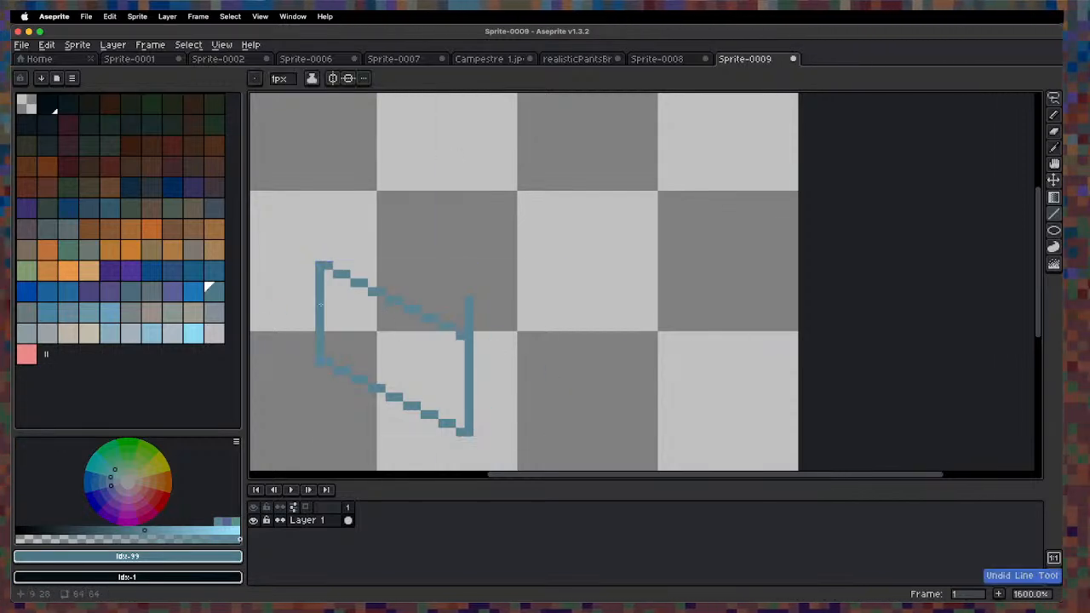
pyautogui.click(213, 270)
pyautogui.moveTo(478, 424); pyautogui.dragTo(544, 385)
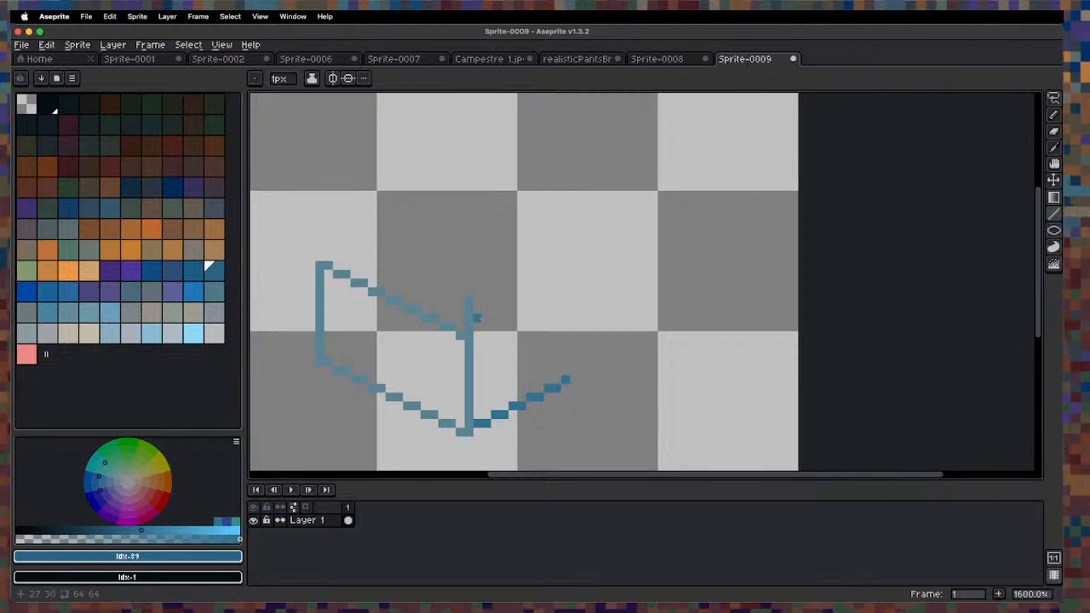
pyautogui.moveTo(478, 326); pyautogui.dragTo(548, 293)
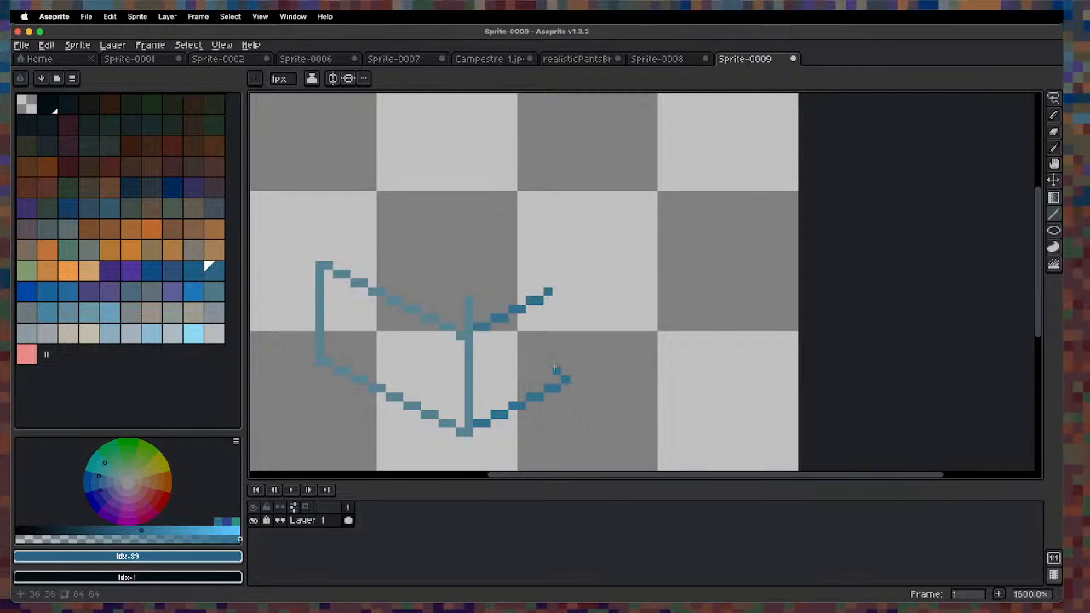
pyautogui.moveTo(564, 368); pyautogui.dragTo(564, 290)
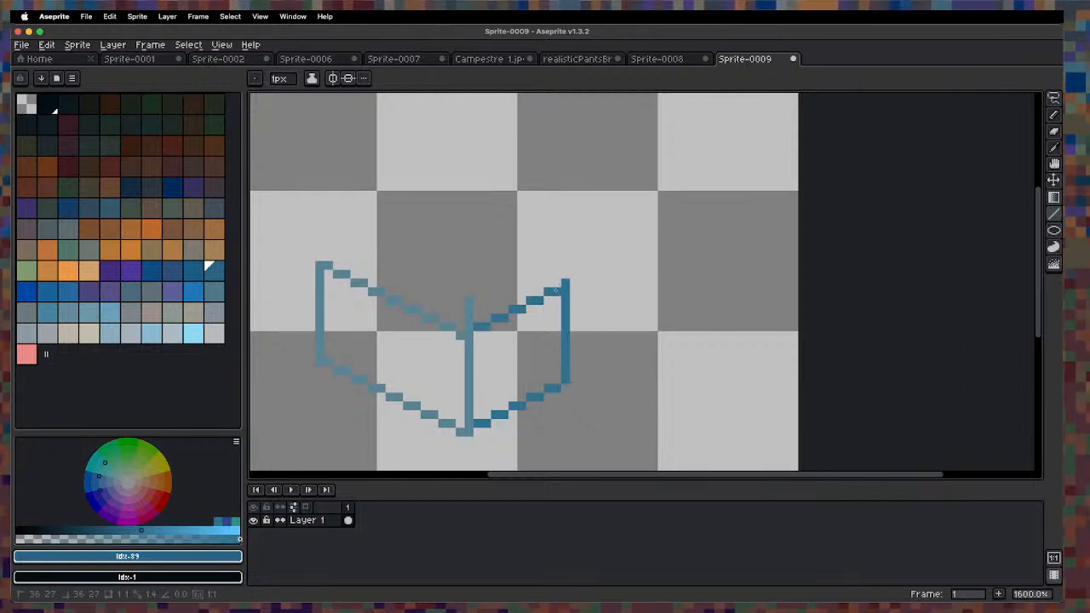
pyautogui.press('g')
pyautogui.click(527, 352)
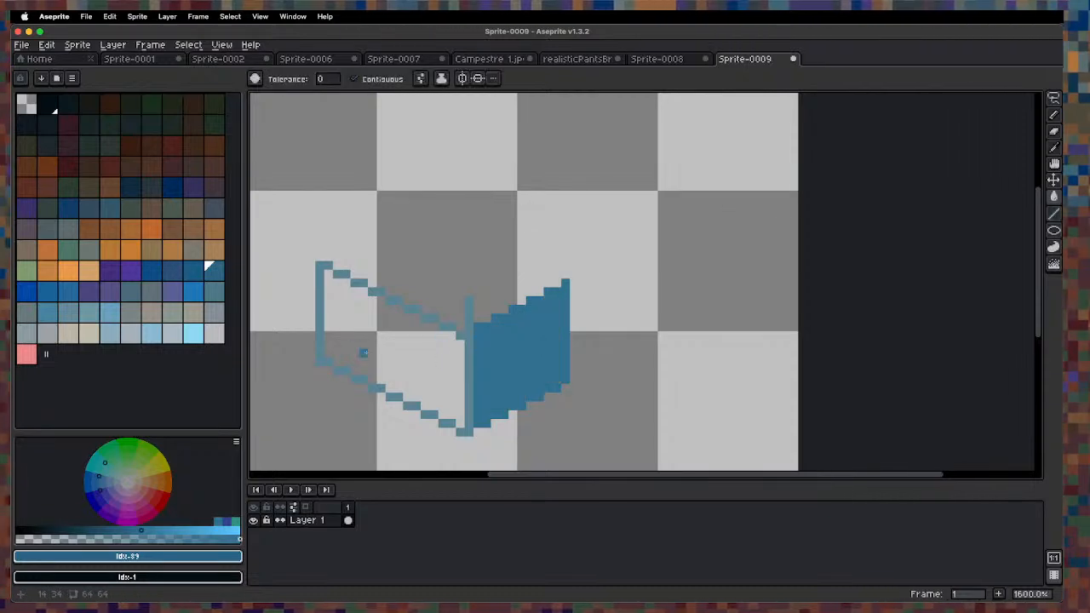
# Pick the left face's outline colour #5a8393 from the canvas and fill that face with it.
pyautogui.keyDown('alt'); pyautogui.click(360, 370); pyautogui.keyUp('alt')
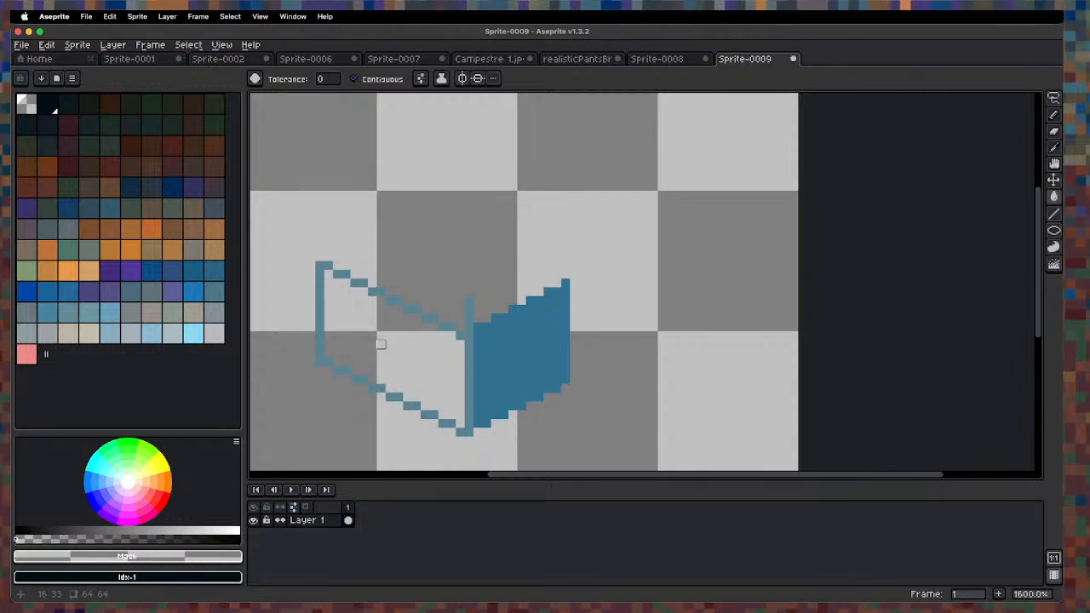
pyautogui.keyDown('alt'); pyautogui.click(319, 348); pyautogui.keyUp('alt')
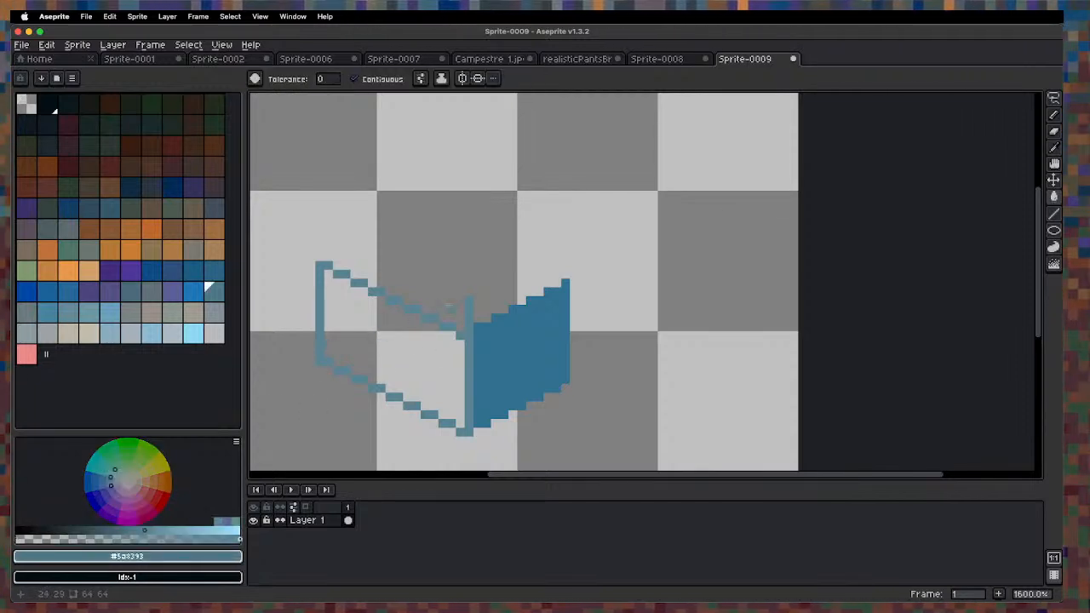
pyautogui.click(311, 350)
pyautogui.hotkey('ctrl', 'z')
pyautogui.click(430, 347)
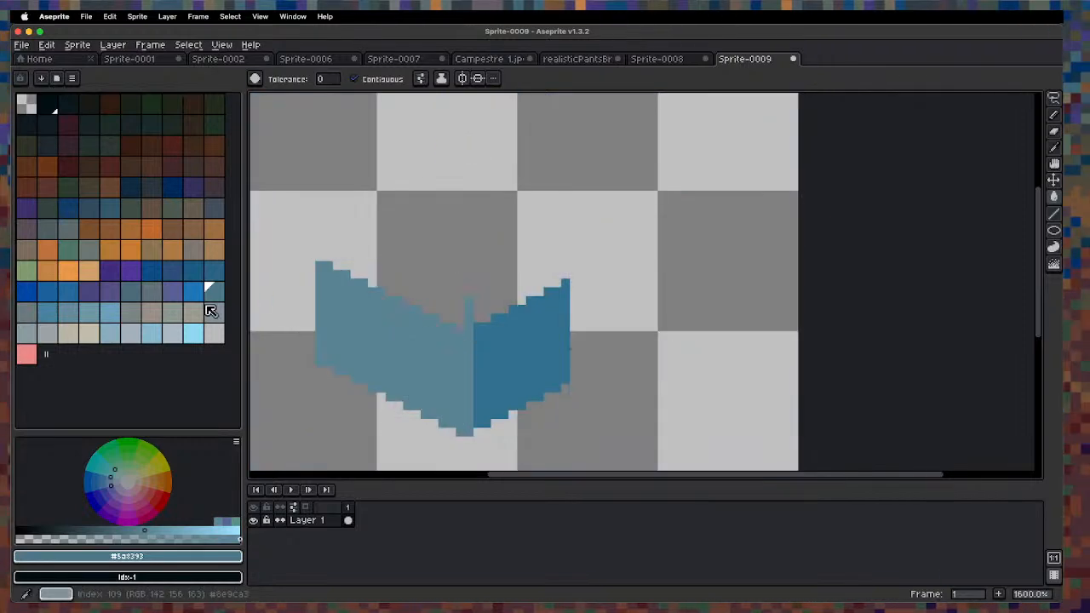
# Outline the box's top face with two lines in light grey-blue Idx-109 and fill it with that colour.
pyautogui.click(214, 314)
pyautogui.press('l')
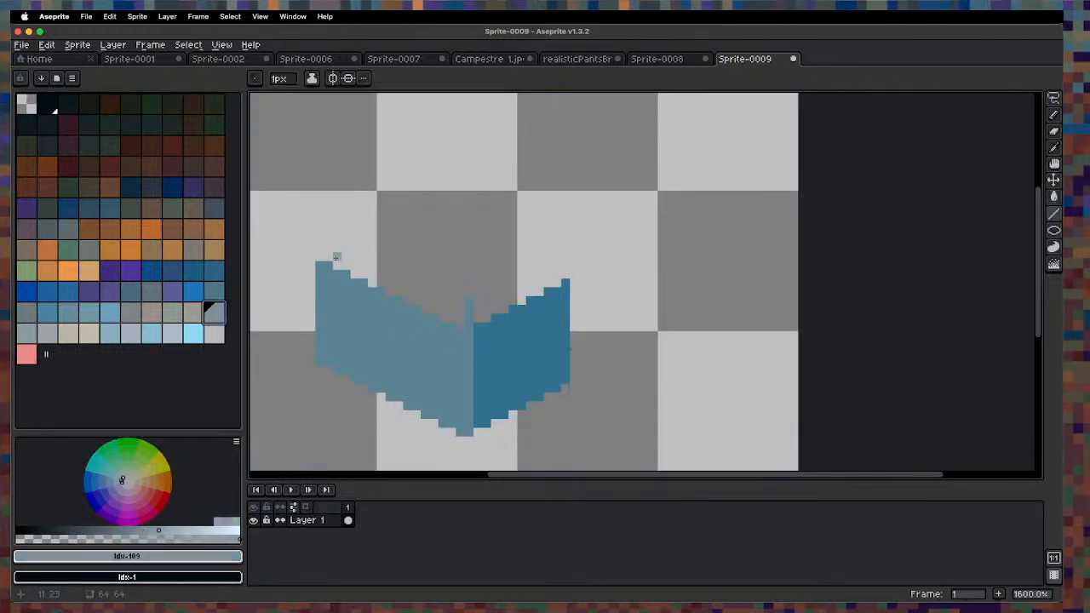
pyautogui.moveTo(337, 256); pyautogui.dragTo(433, 224)
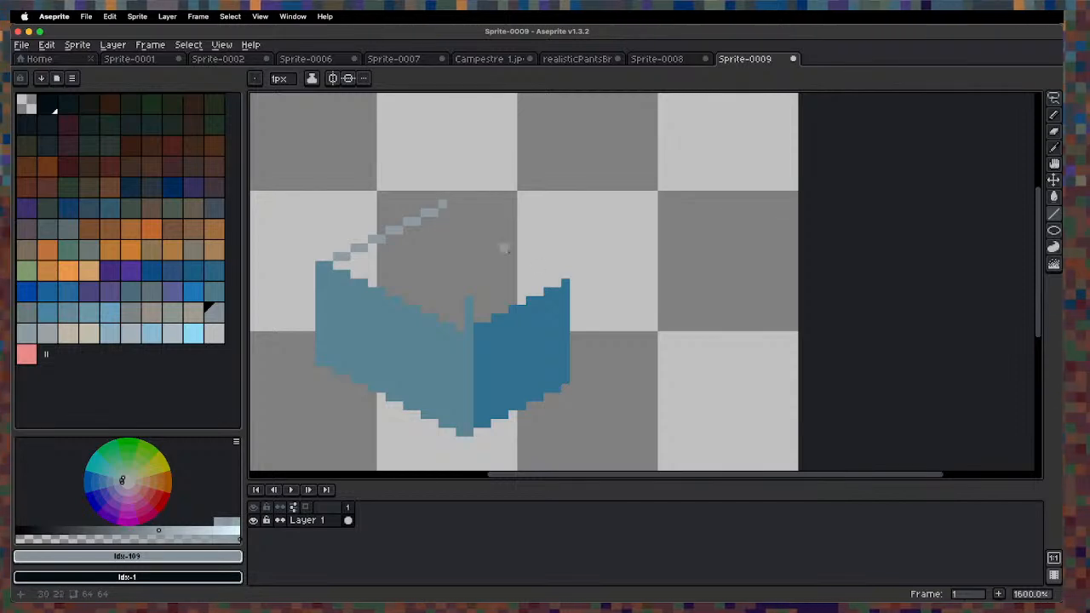
pyautogui.moveTo(556, 274); pyautogui.dragTo(483, 247)
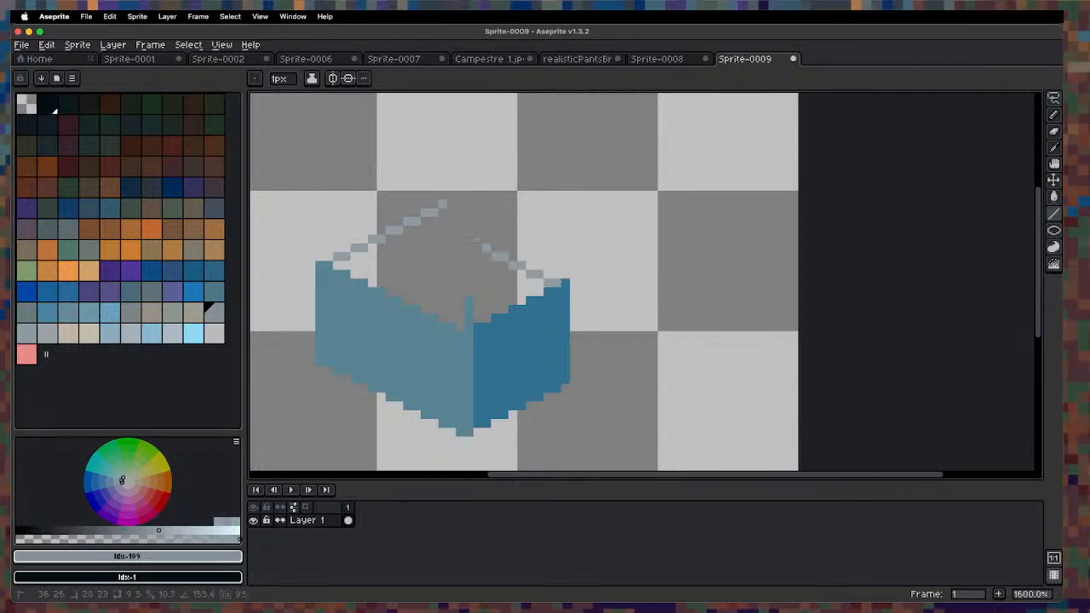
pyautogui.press('g')
pyautogui.click(442, 274)
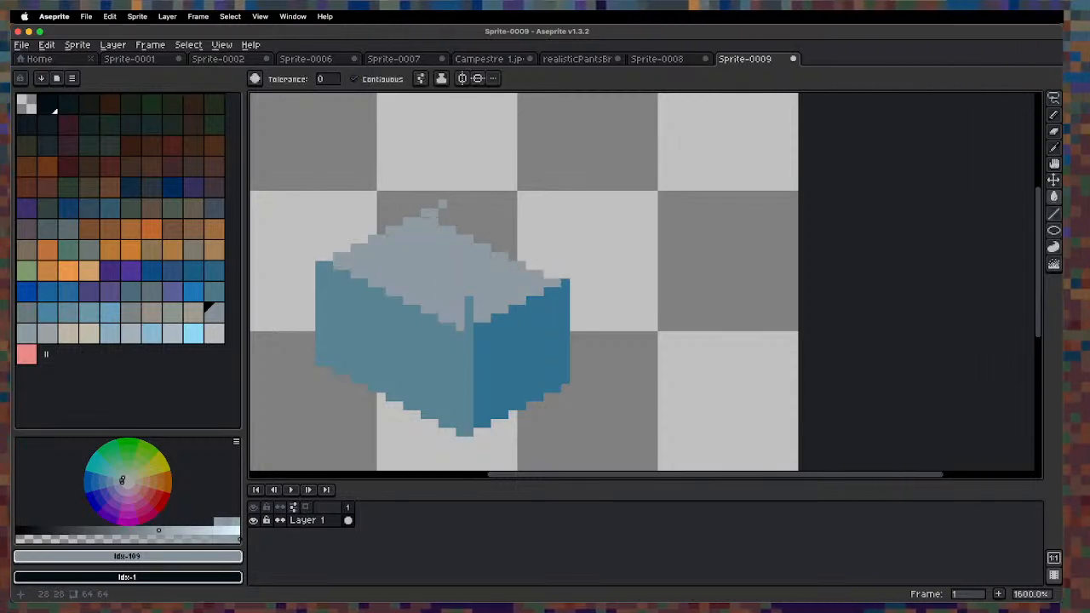
# Paint over the vertical edge protruding into the top face and erase the stray pixels at its back corner.
pyautogui.press('b')
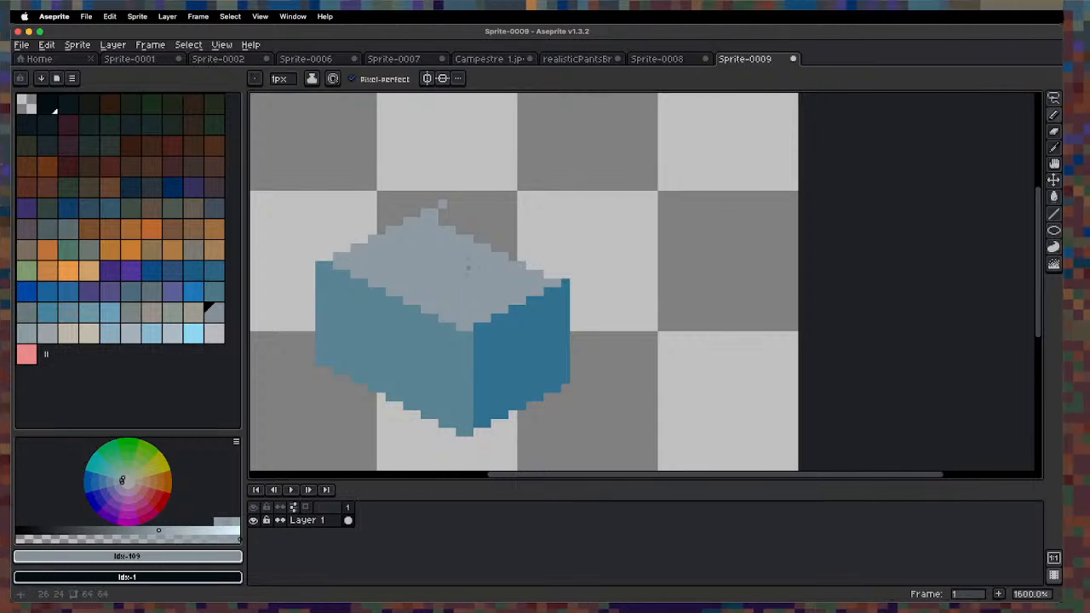
pyautogui.press('e')
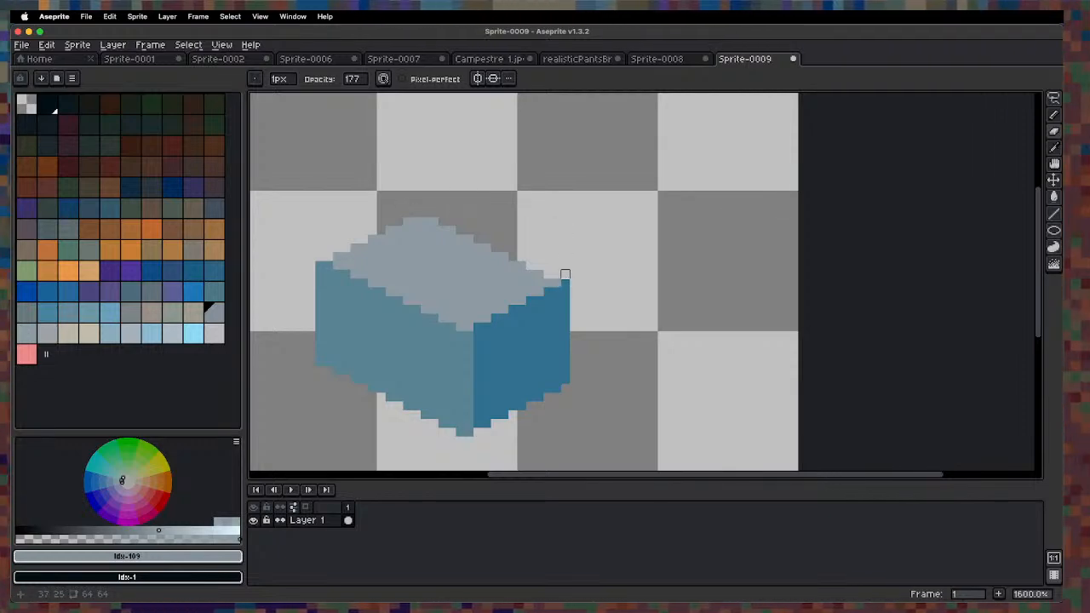
pyautogui.scroll(-5, 619, 230)
pyautogui.scroll(4, 588, 206)
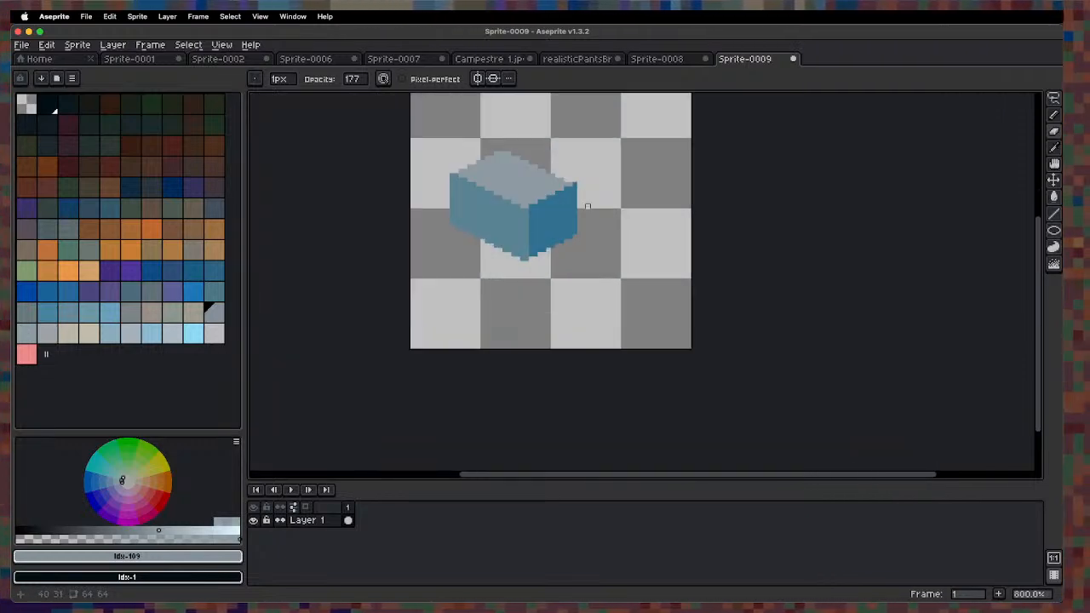
# Capture the finished isometric box as a custom brush and set the brush opacity to 255 in Sprite-0008.
pyautogui.press('m')
pyautogui.moveTo(437, 137); pyautogui.dragTo(605, 294)
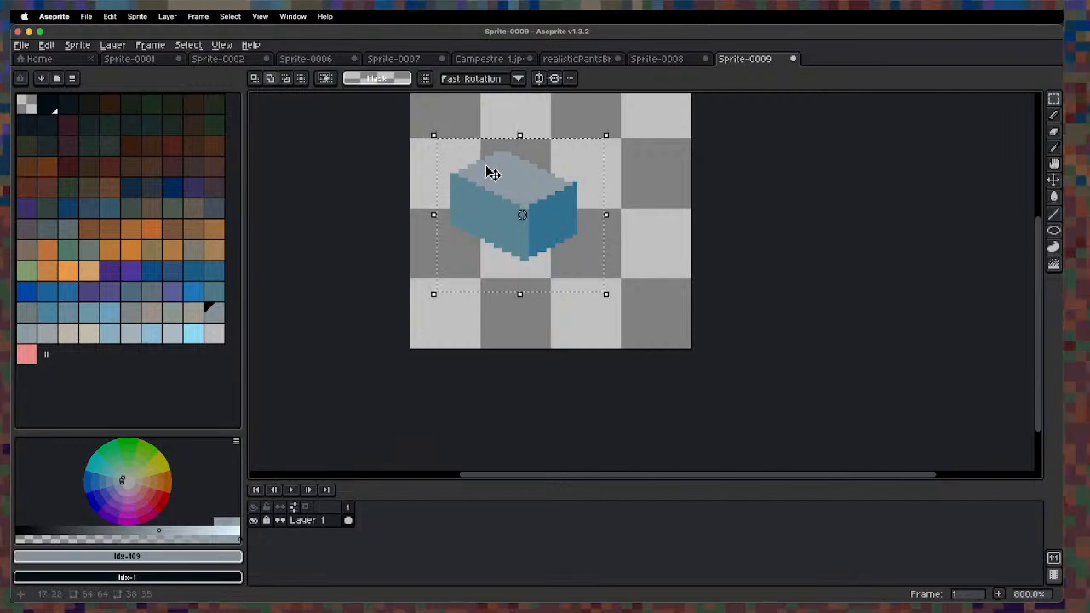
pyautogui.press('b')
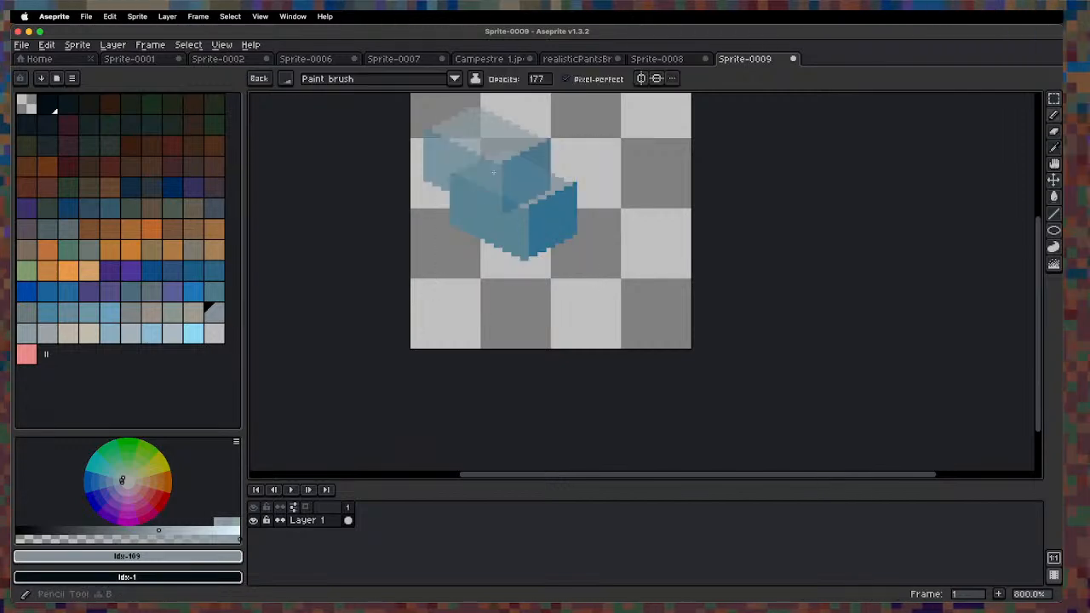
pyautogui.click(666, 63)
pyautogui.moveTo(538, 79); pyautogui.dragTo(699, 111)
pyautogui.click(447, 299)
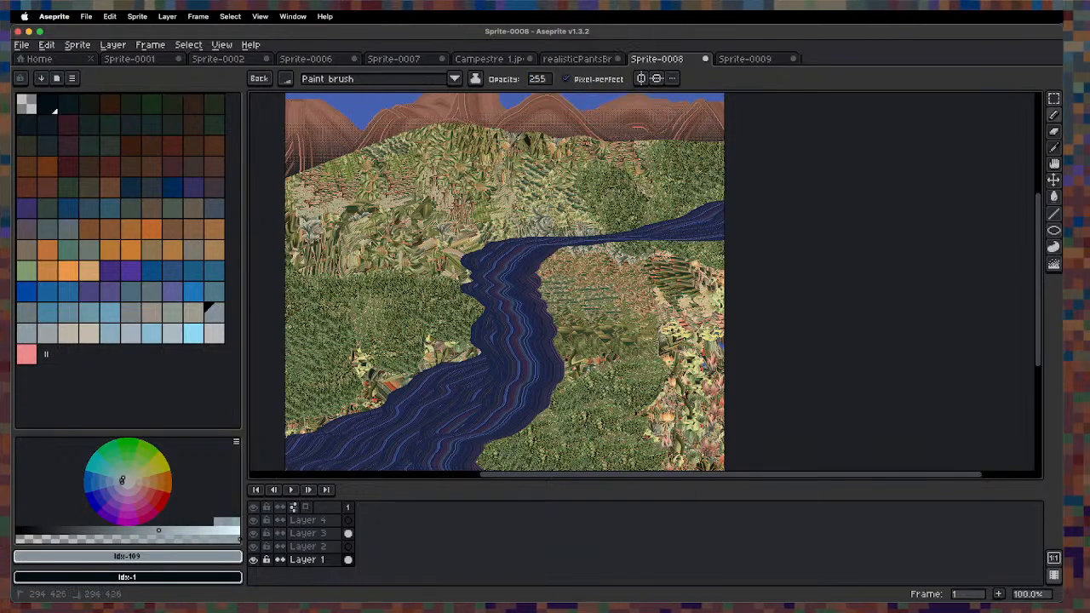
# Select Layer 4 and stamp the box brush repeatedly upward to build a vertical pillar on the river's left bank.
pyautogui.scroll(3, 503, 293)
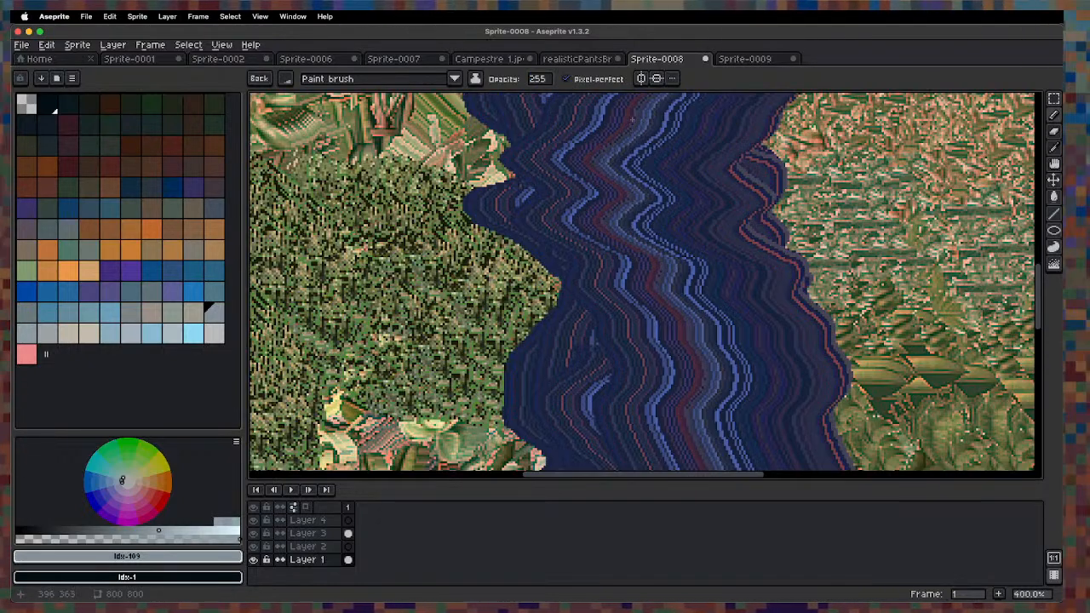
pyautogui.click(308, 520)
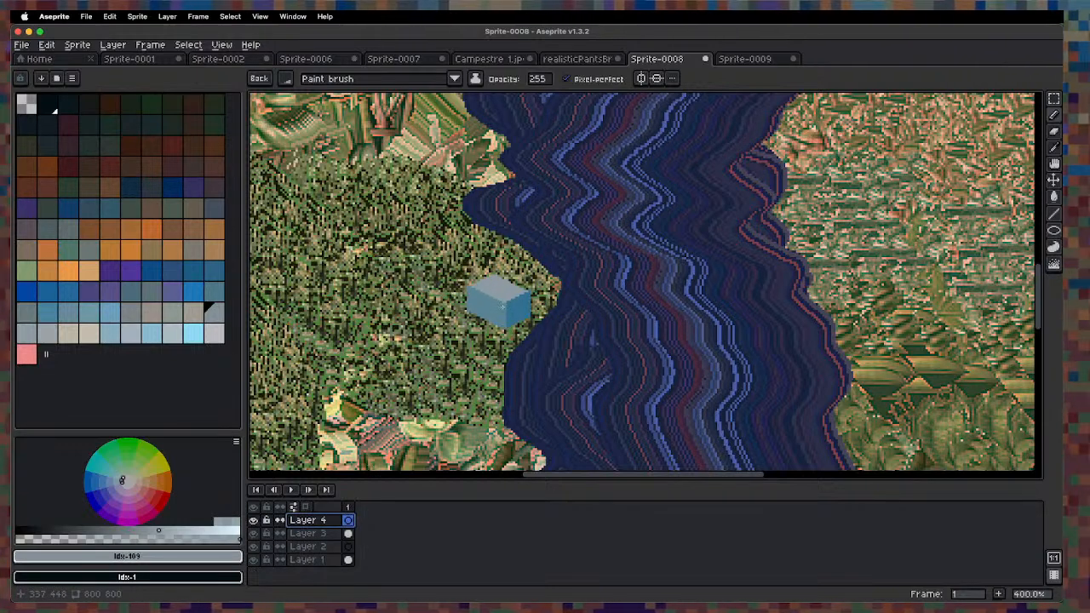
pyautogui.click(503, 304)
pyautogui.click(507, 274)
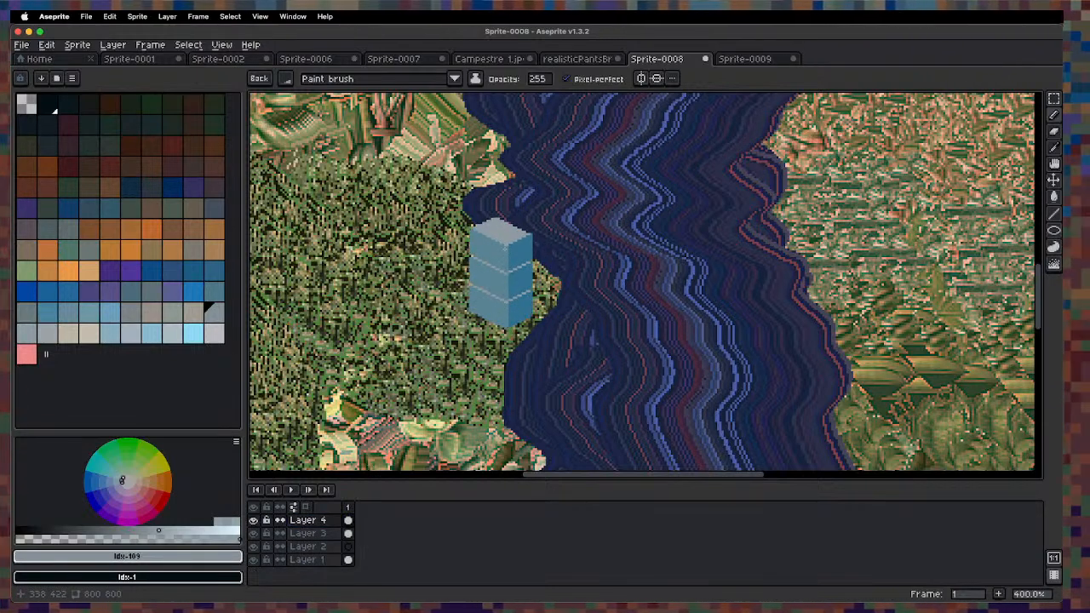
pyautogui.click(507, 246)
pyautogui.click(503, 216)
pyautogui.click(504, 187)
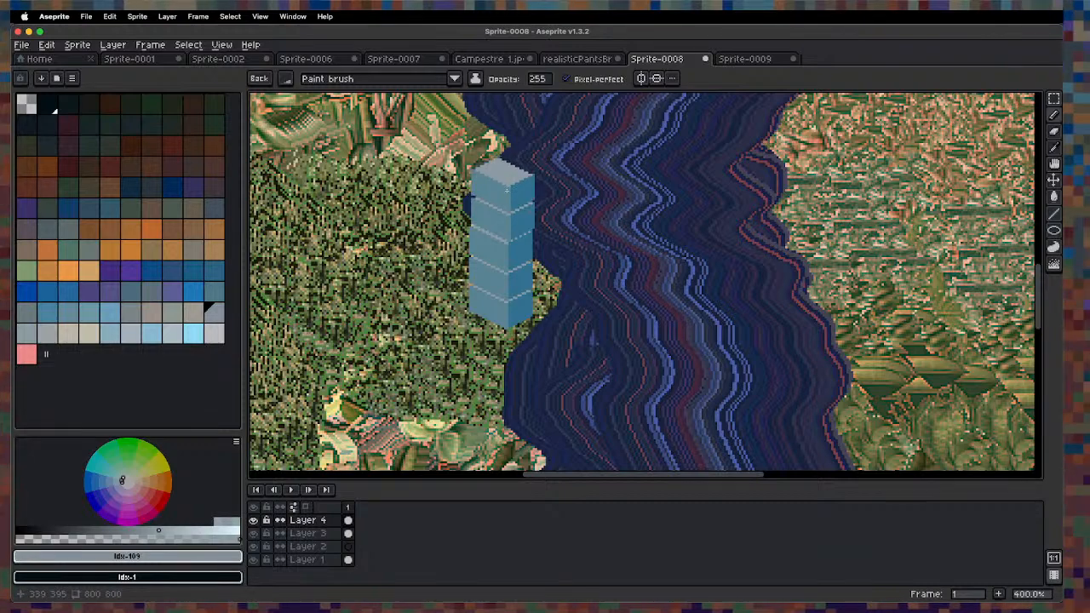
# Extend the left pillar upward with more box stamps, curving its top in steps toward the river.
pyautogui.scroll(-3, 547, 129)
pyautogui.scroll(1, 567, 142)
pyautogui.scroll(2, 537, 165)
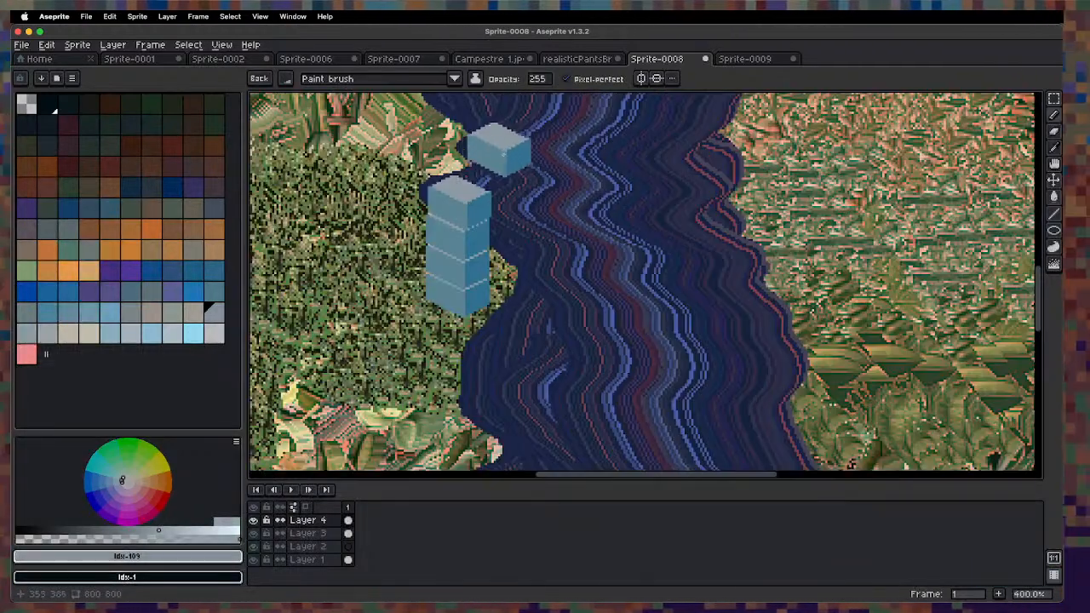
pyautogui.moveTo(538, 166); pyautogui.dragTo(505, 263)
pyautogui.click(431, 267)
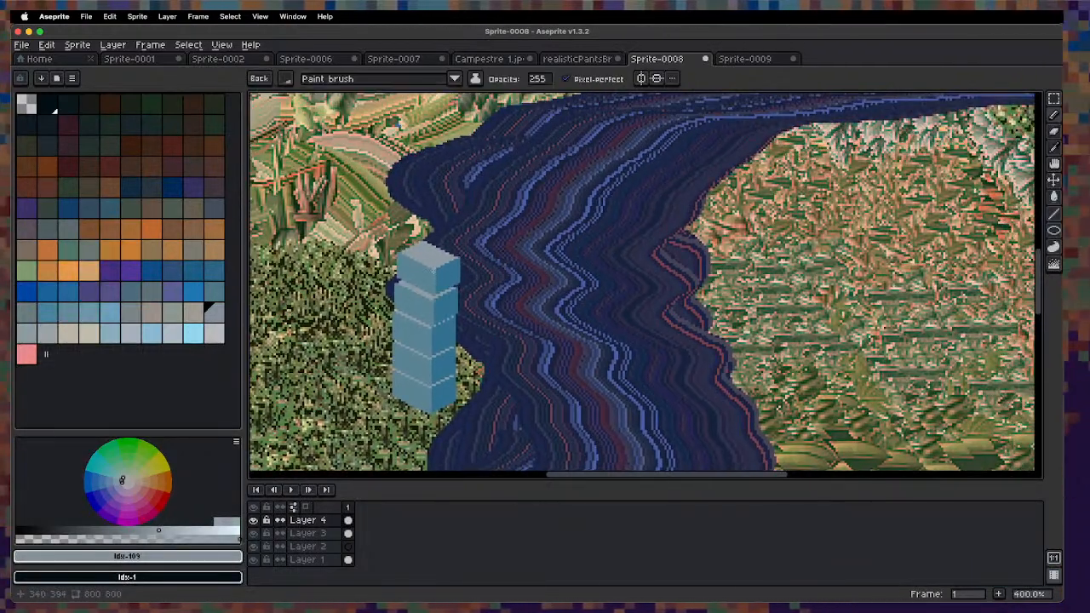
pyautogui.click(433, 239)
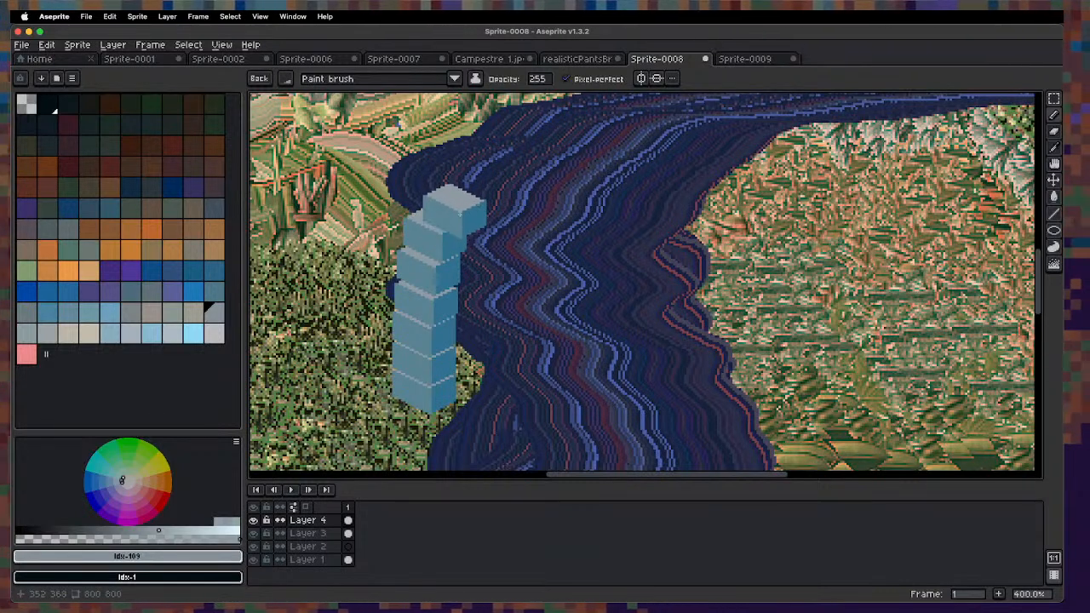
pyautogui.click(456, 212)
pyautogui.click(479, 192)
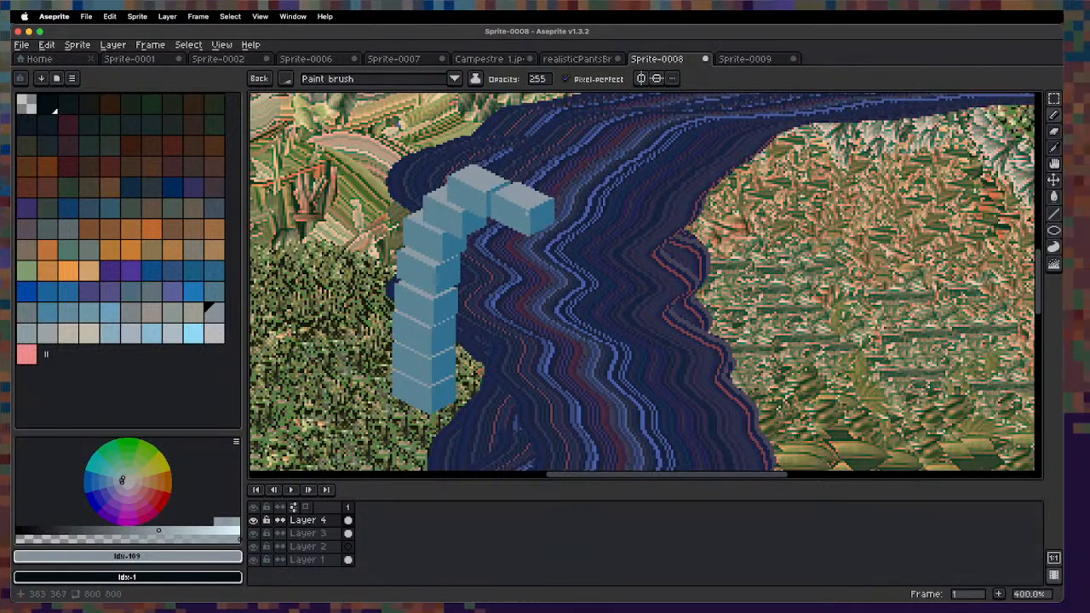
# Stamp a diagonal row of boxes from the left pillar's top down across the river to the right bank.
pyautogui.click(526, 213)
pyautogui.click(567, 230)
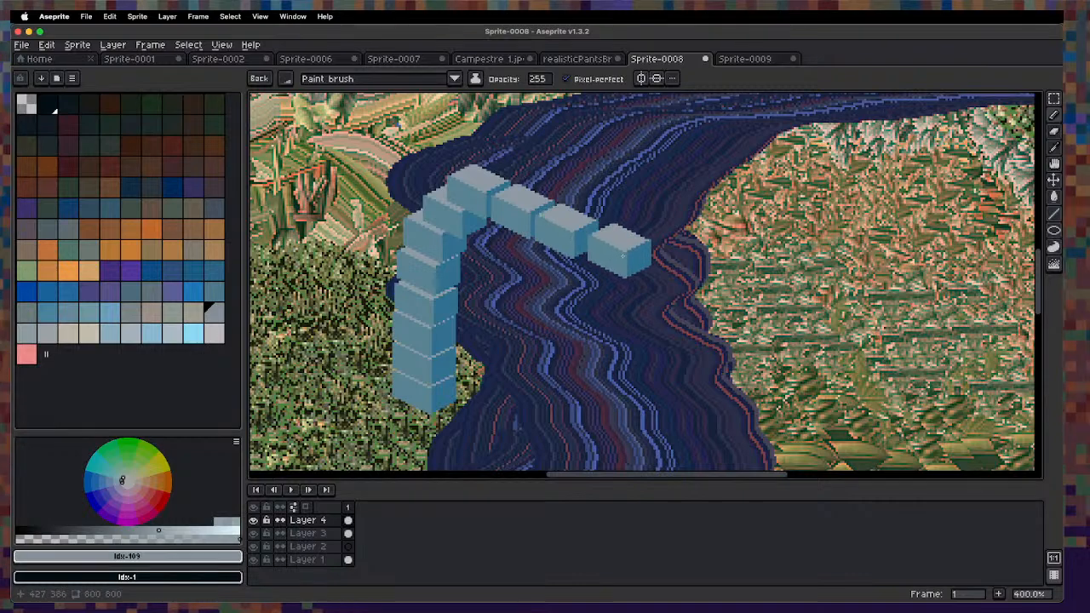
pyautogui.click(618, 257)
pyautogui.moveTo(674, 283); pyautogui.dragTo(567, 199)
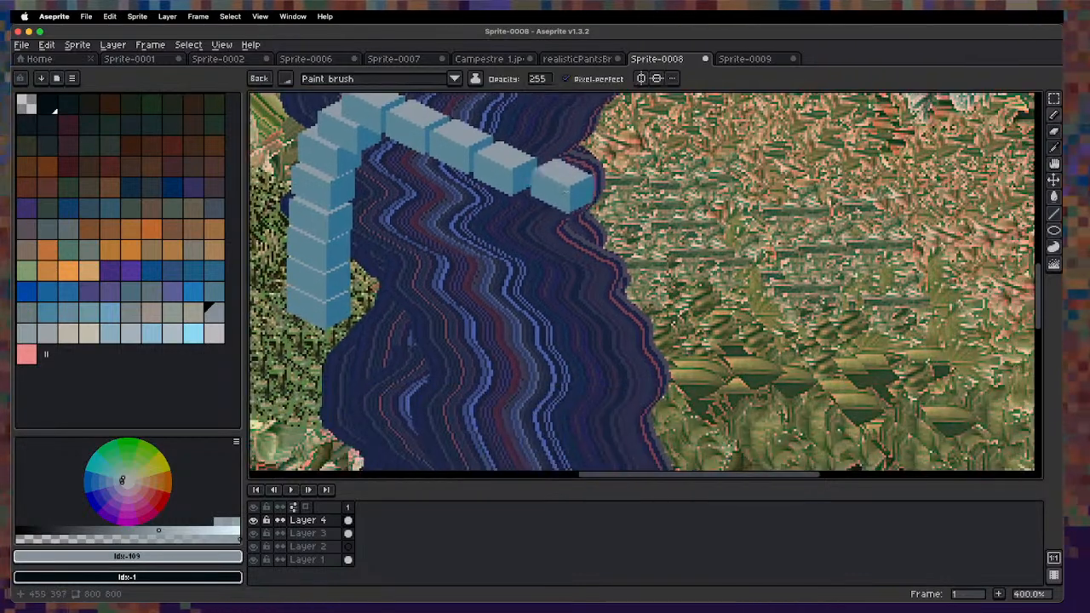
pyautogui.click(556, 193)
pyautogui.click(602, 218)
pyautogui.click(648, 235)
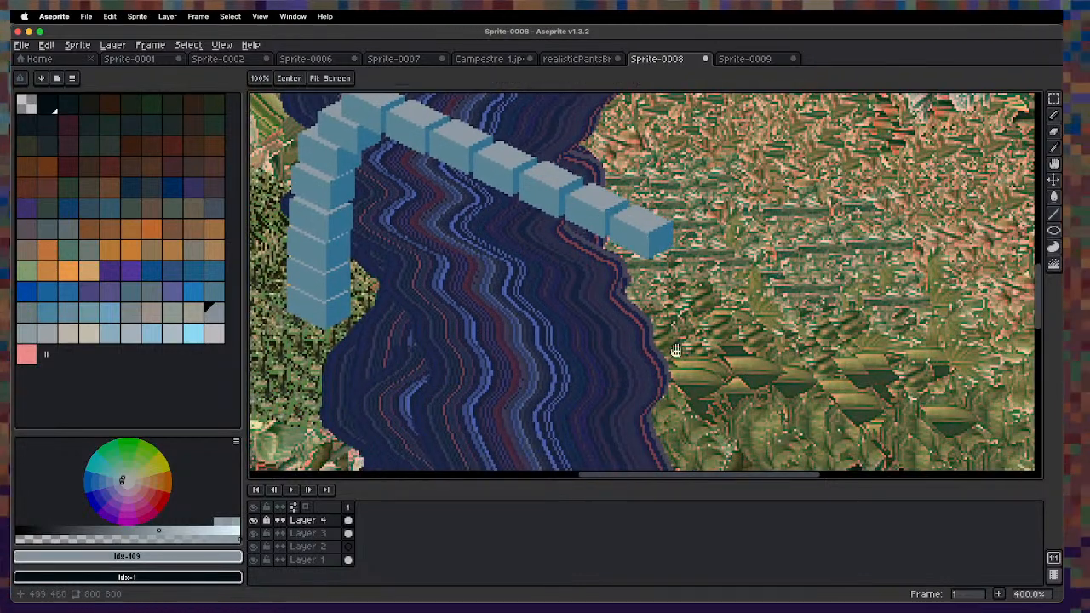
# Stack box stamps upward into a second pillar on the river's right bank, below the end of the row.
pyautogui.moveTo(699, 375); pyautogui.dragTo(599, 270)
pyautogui.click(620, 315)
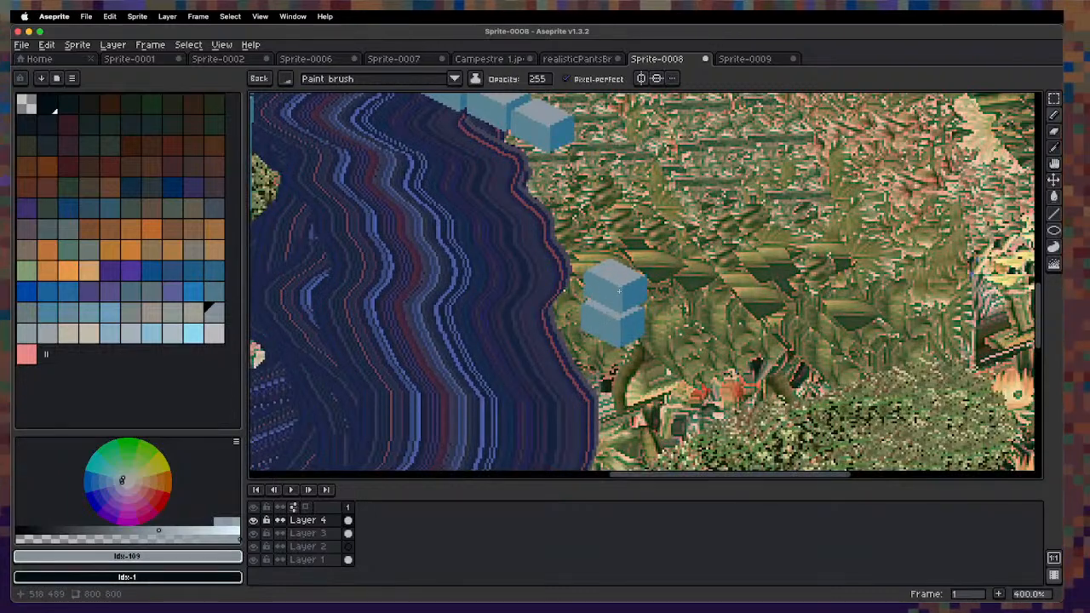
pyautogui.click(617, 287)
pyautogui.click(621, 264)
pyautogui.click(621, 227)
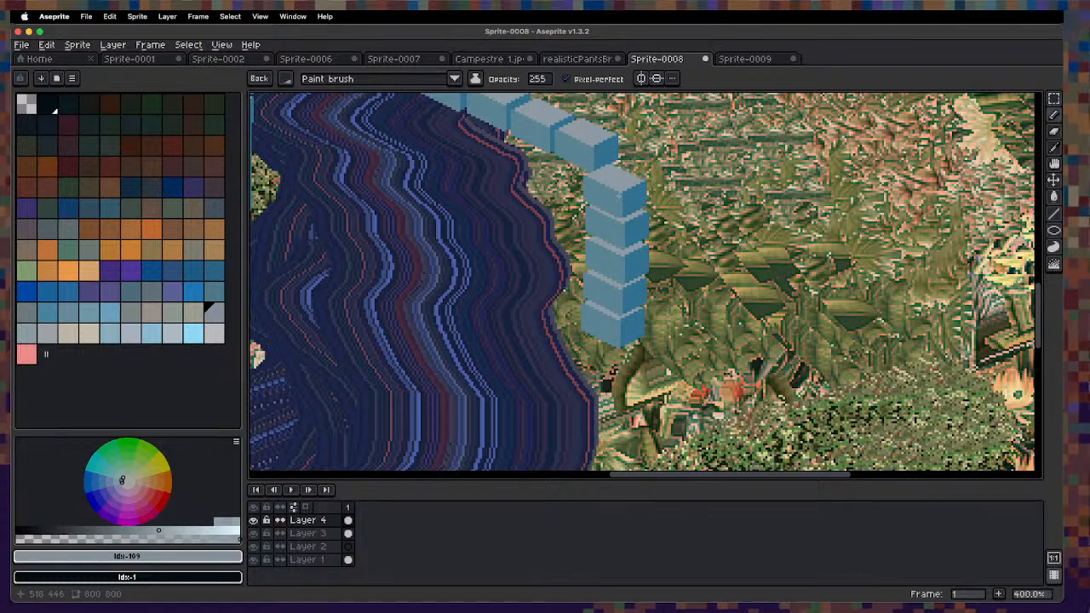
# Undo the last boxes at the right pillar's top and restamp them to curve toward the diagonal row.
pyautogui.press('v')
pyautogui.press('super+z')
pyautogui.press('super+z')
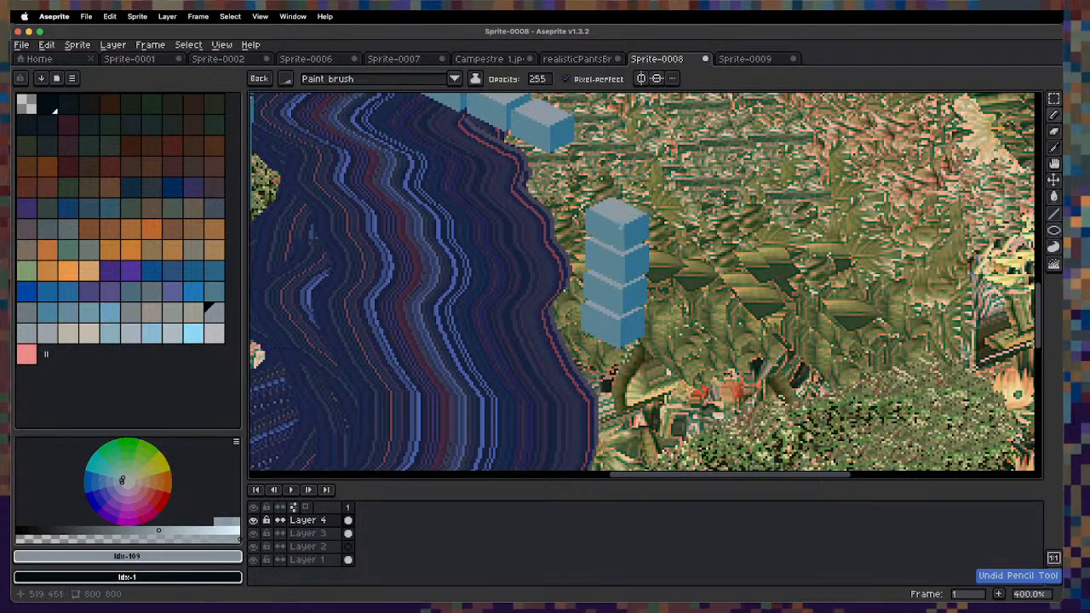
pyautogui.click(620, 231)
pyautogui.click(617, 198)
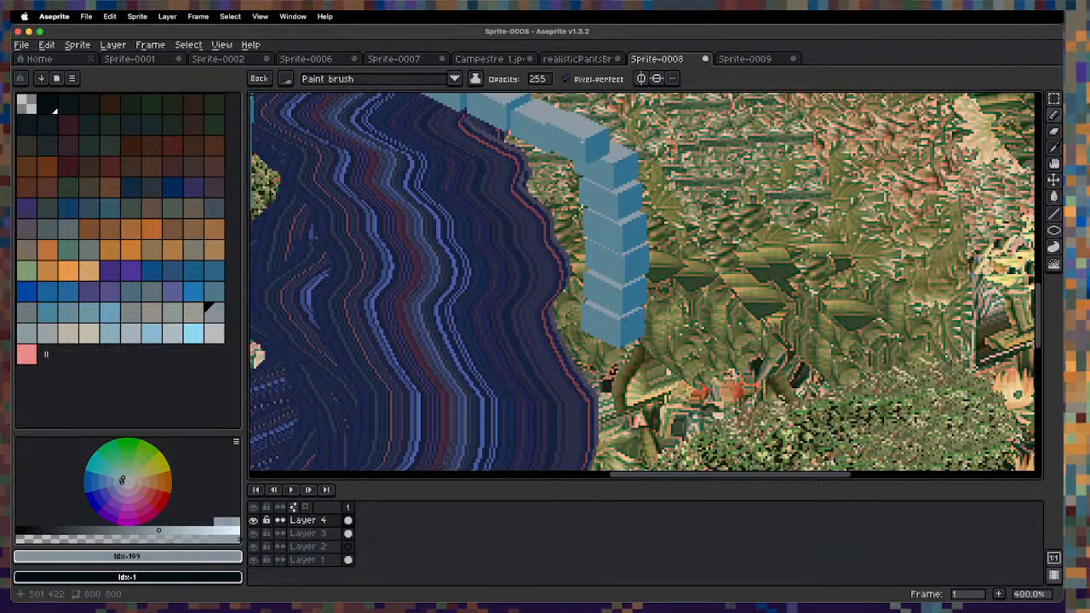
pyautogui.press('super+z')
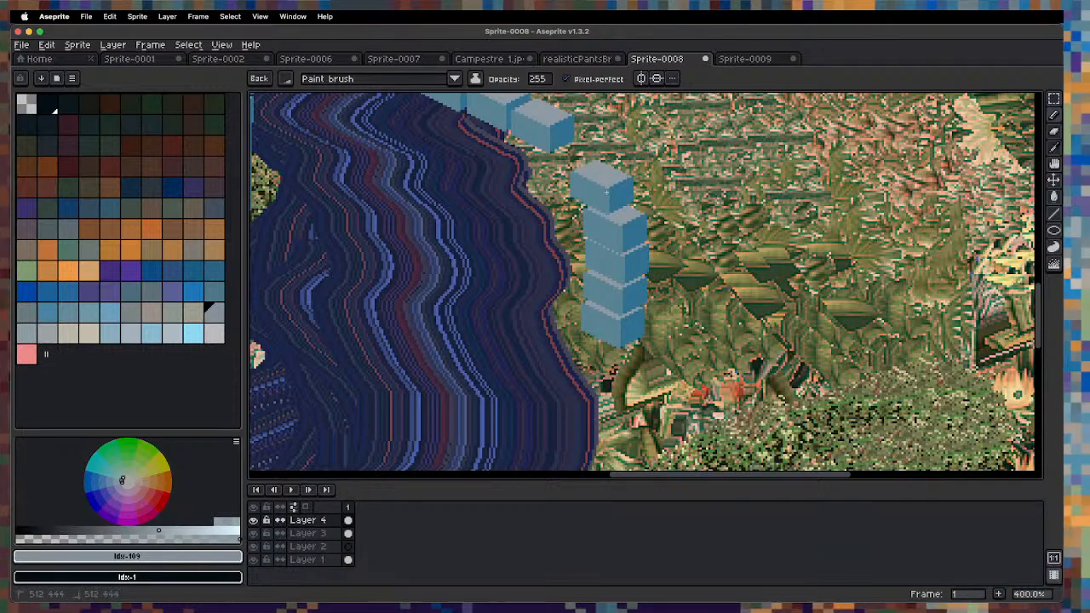
# Undo the trial boxes stamped above the arch's top row.
pyautogui.scroll(-3, 596, 137)
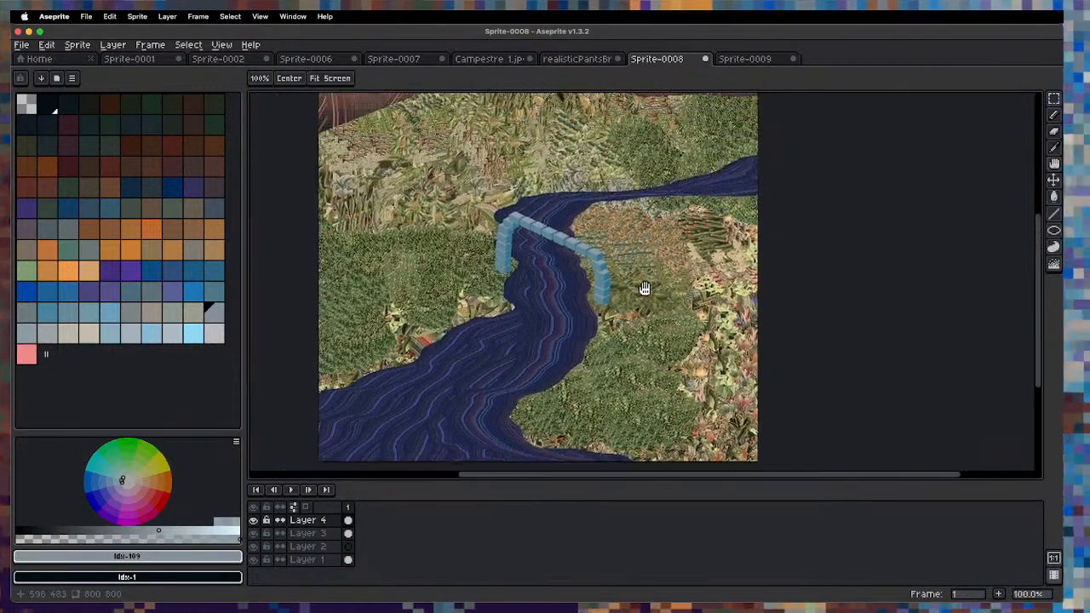
pyautogui.scroll(1, 649, 225)
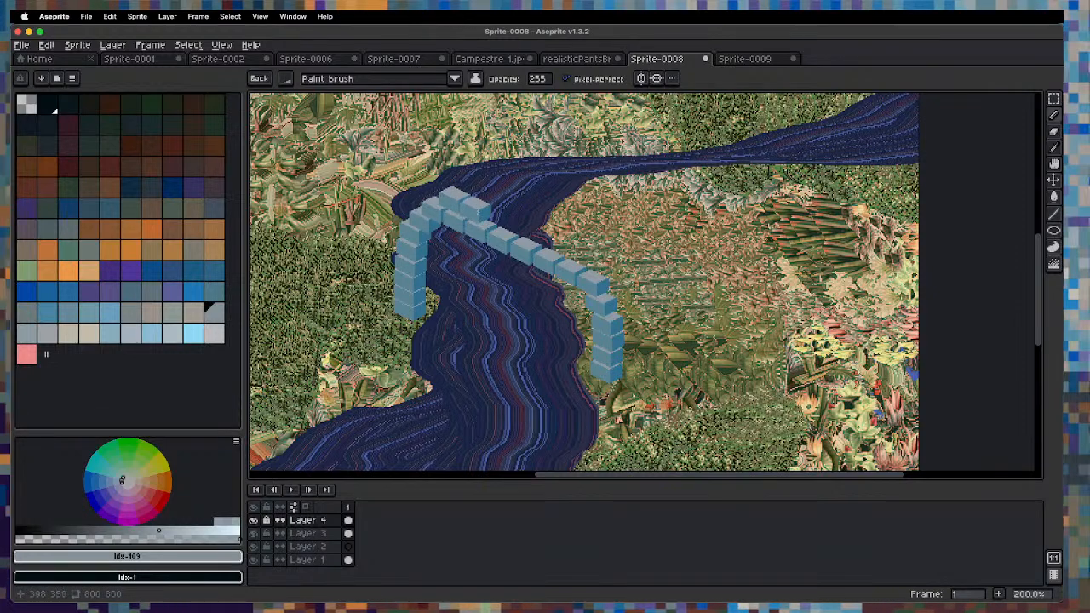
pyautogui.press('super+z')
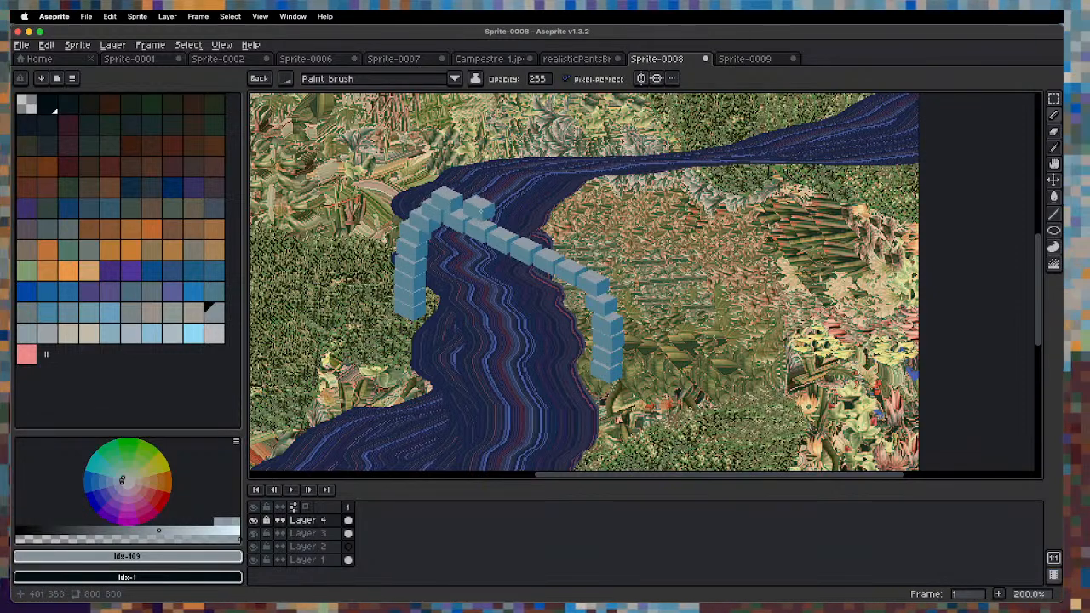
pyautogui.press('super+z')
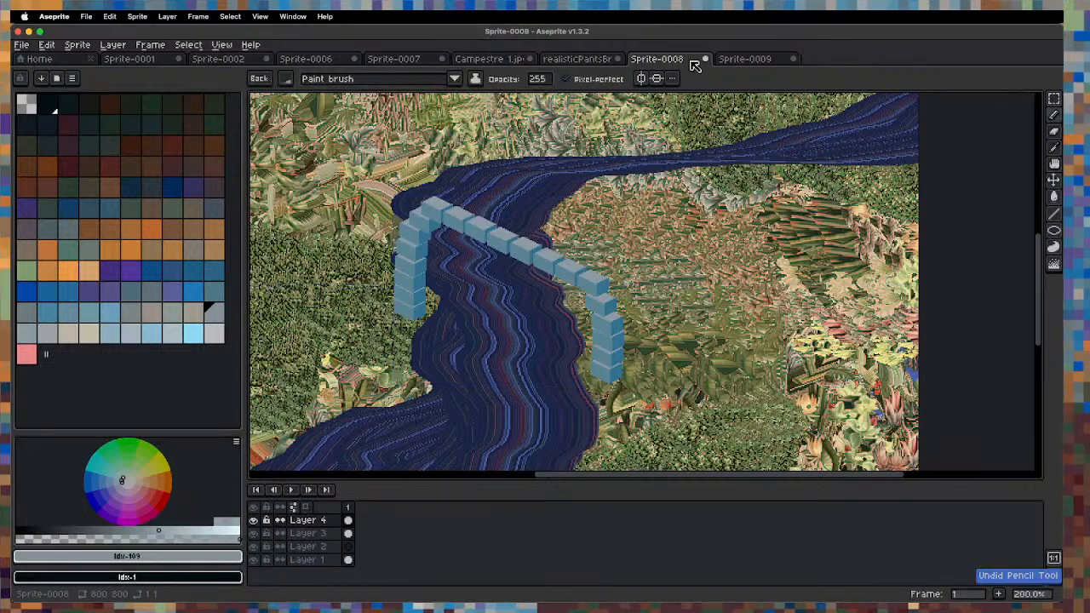
# In Sprite-0009, swap the foreground and background colours and lower the opacity of the dark colour Idx-1.
pyautogui.click(748, 60)
pyautogui.press('x')
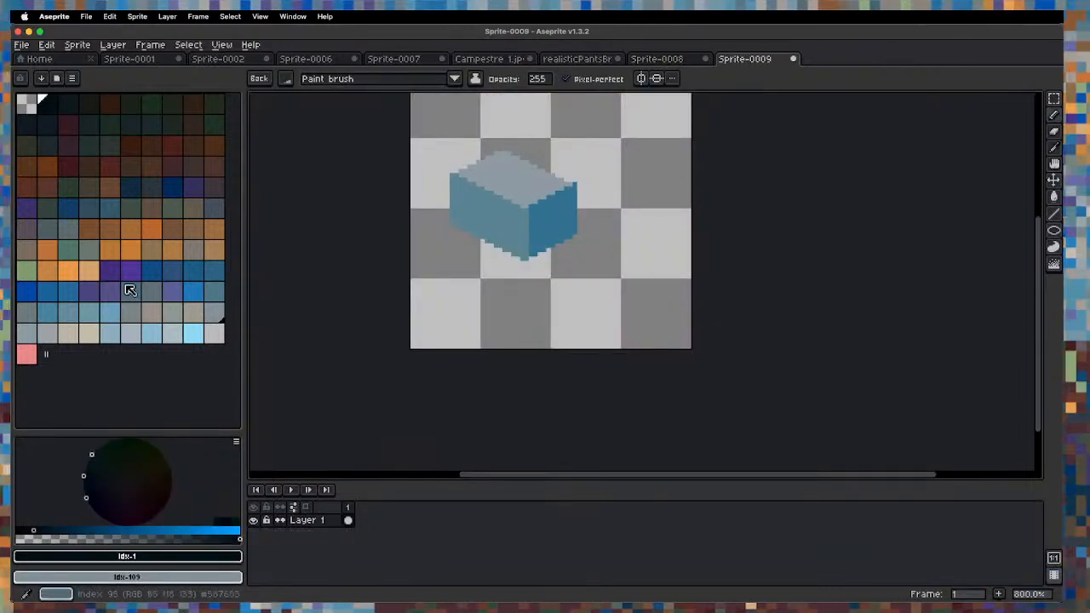
pyautogui.click(56, 533)
# Apply an outside outline in the translucent dark colour to the box, along its bottom direction only.
pyautogui.hotkey('shift', 'o')
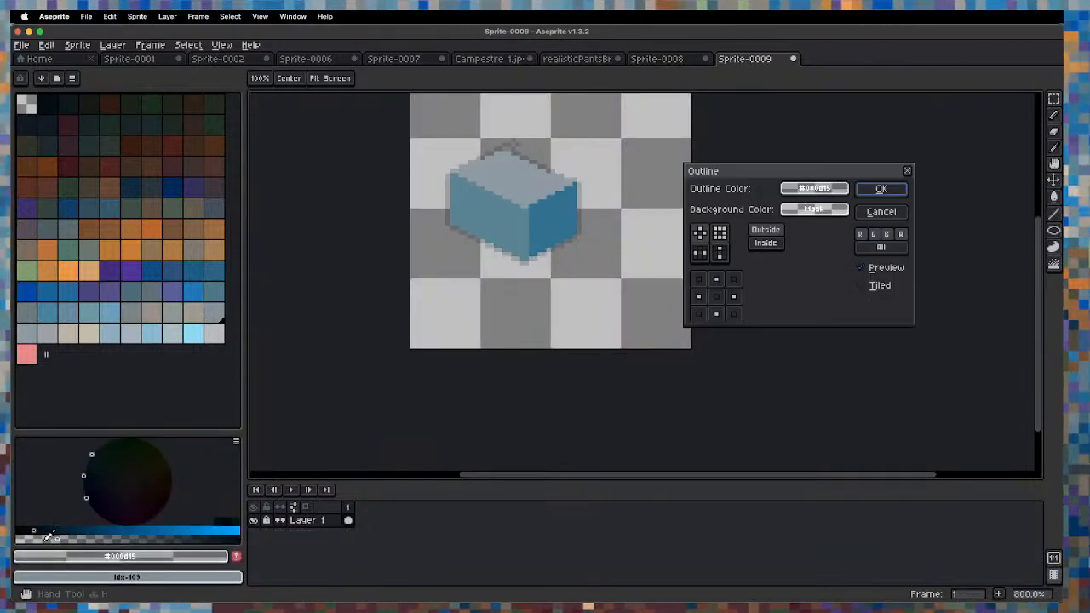
pyautogui.click(698, 296)
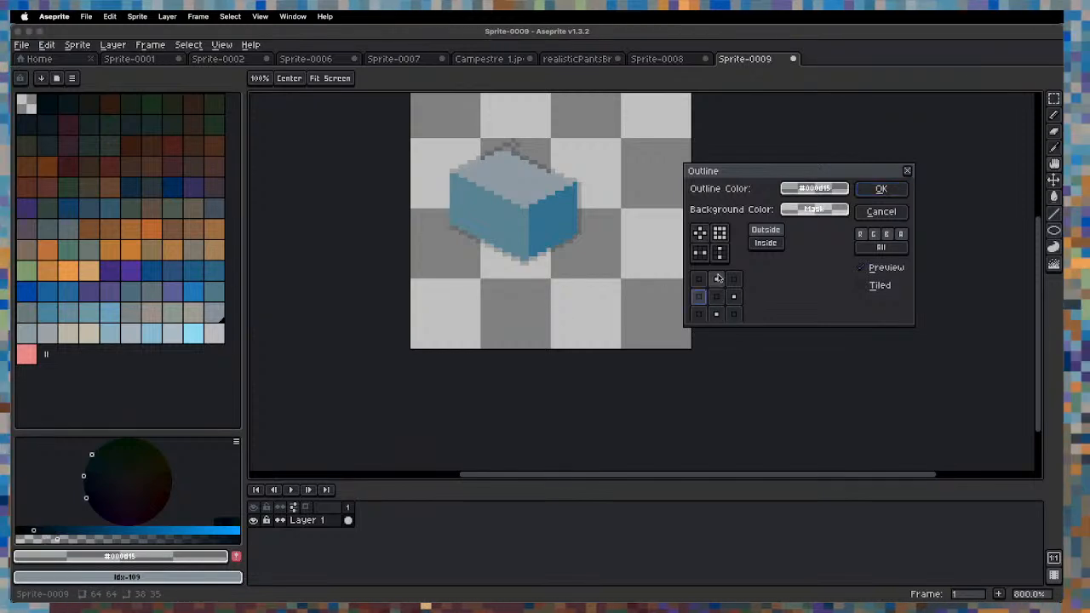
pyautogui.click(716, 278)
pyautogui.click(735, 297)
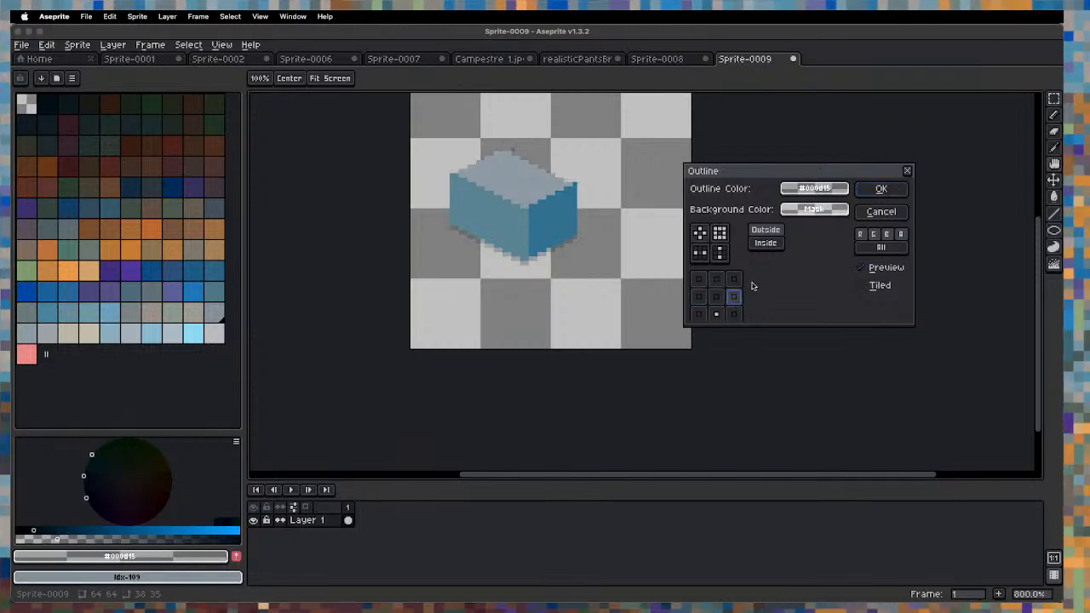
pyautogui.click(881, 189)
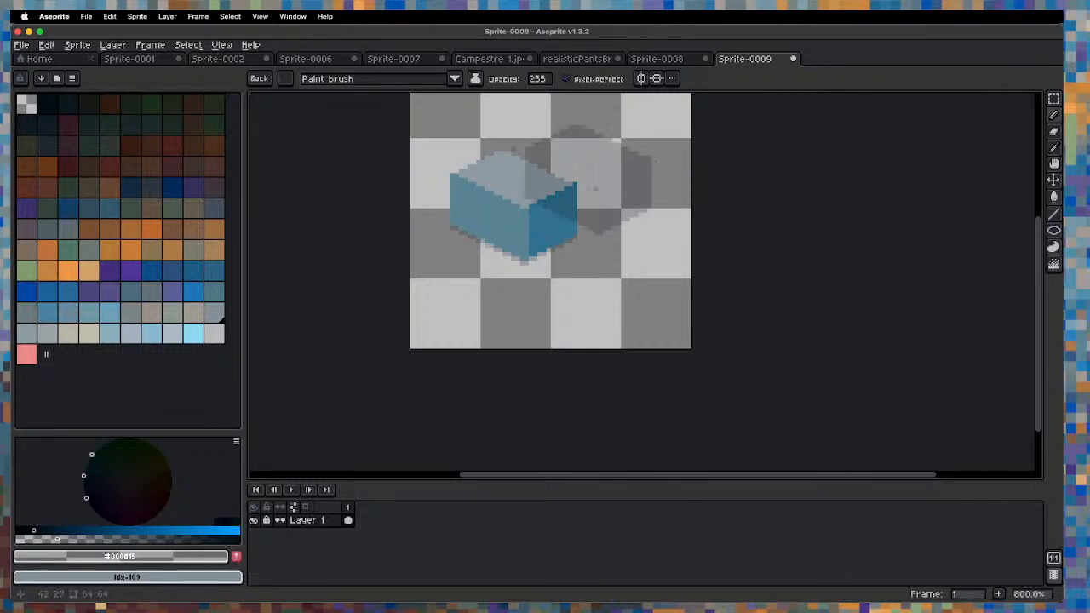
# Capture the outlined box as a new custom brush, clear the selection and return to Sprite-0008.
pyautogui.press('m')
pyautogui.moveTo(420, 148); pyautogui.dragTo(610, 290)
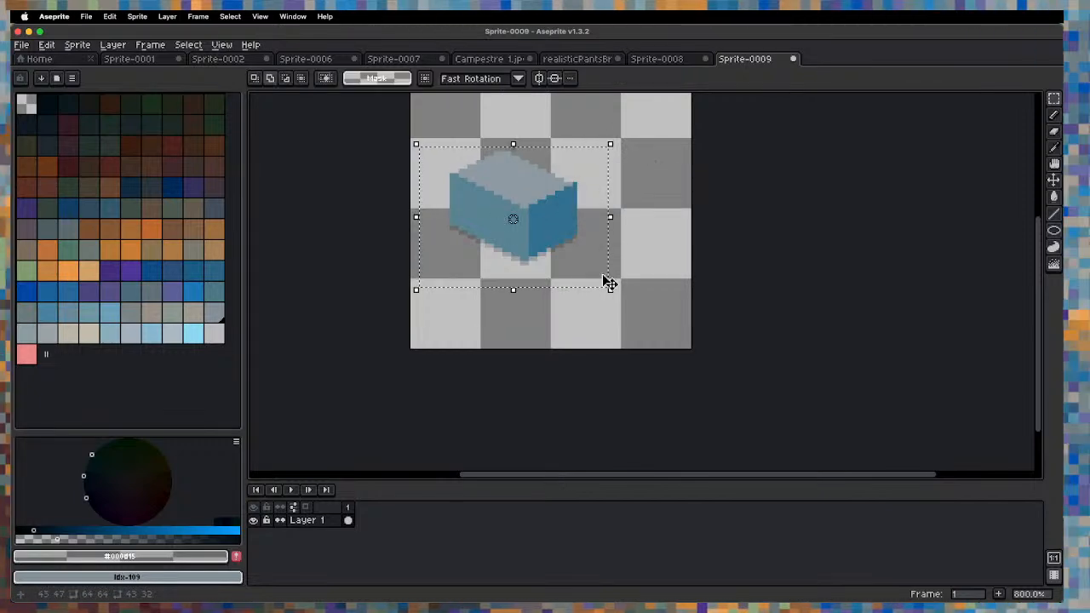
pyautogui.press('super+b')
pyautogui.press('super+d')
pyautogui.click(675, 61)
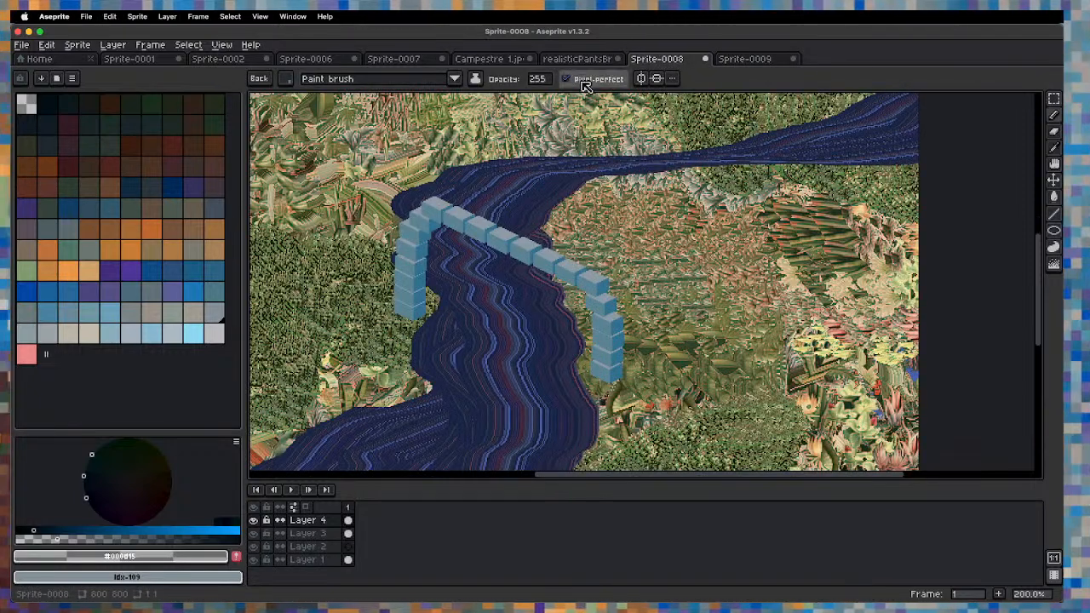
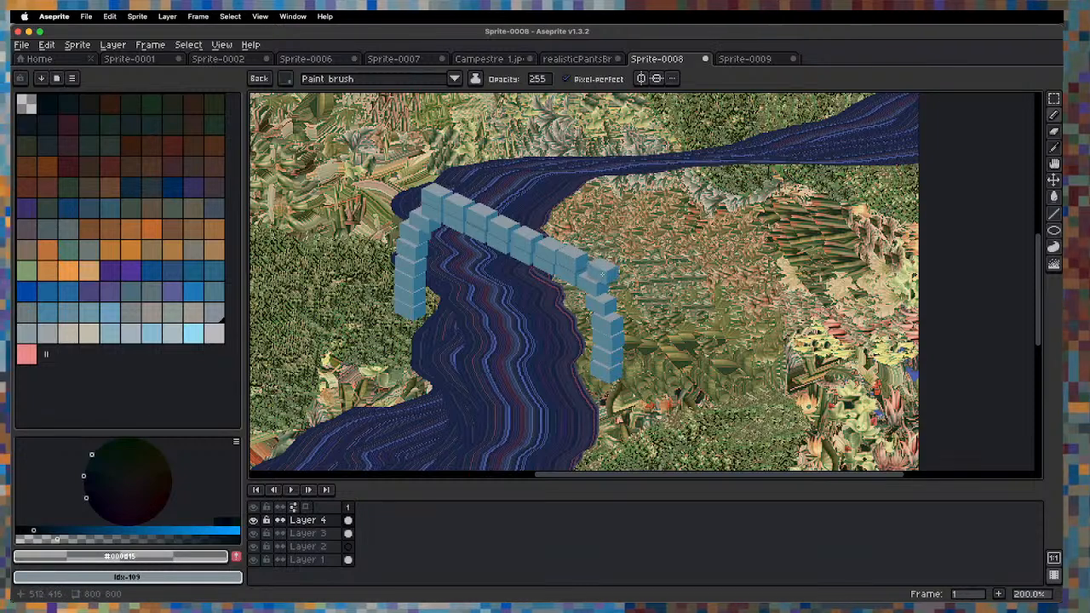
# Stamp a staggered row of outlined boxes along the top of the bridge, from the left pillar to the right.
pyautogui.moveTo(477, 197); pyautogui.dragTo(548, 225)
pyautogui.click(541, 234)
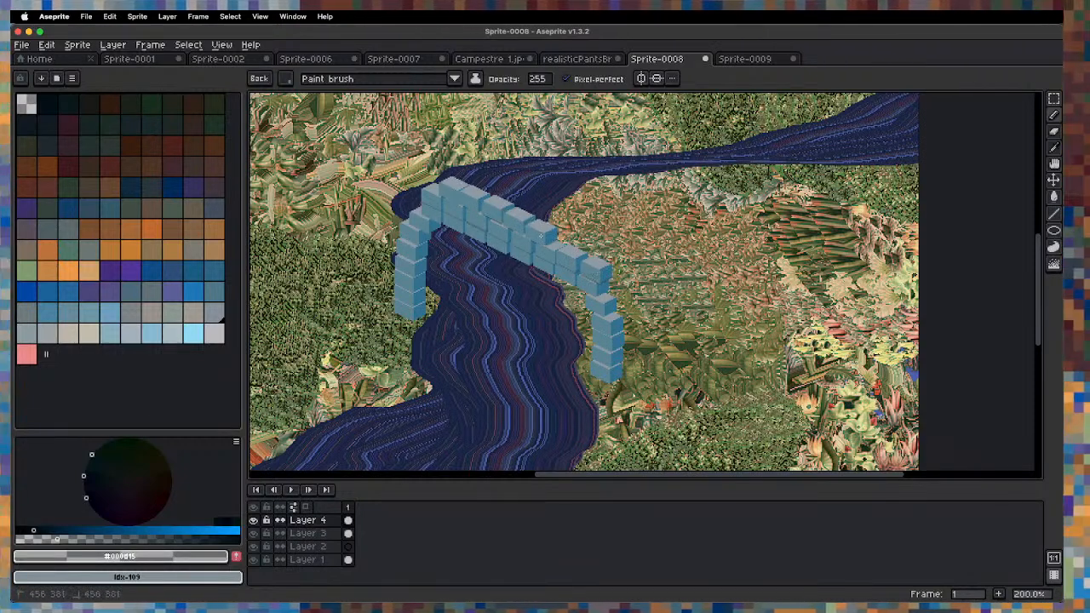
pyautogui.click(566, 245)
pyautogui.click(589, 255)
# Stamp two more staggered rows of outlined boxes above the bridge's existing rows, working from left to right.
pyautogui.click(466, 181)
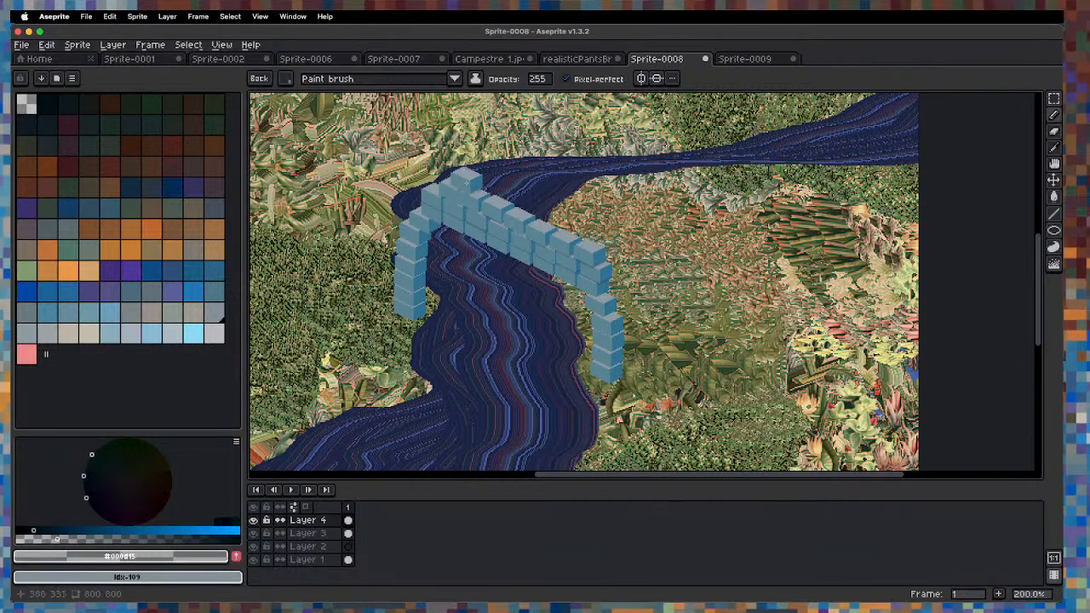
pyautogui.click(490, 196)
pyautogui.click(514, 206)
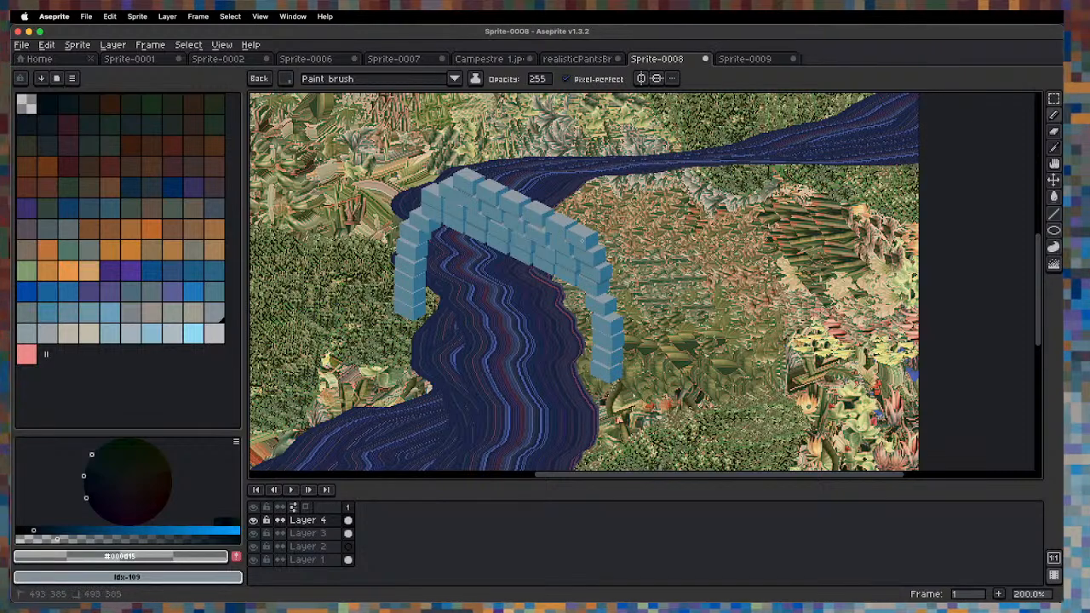
pyautogui.moveTo(479, 162)
pyautogui.mouseDown()
pyautogui.moveTo(545, 190)
pyautogui.moveTo(537, 194)
pyautogui.mouseUp()
pyautogui.click(528, 197)
pyautogui.click(552, 207)
pyautogui.click(576, 217)
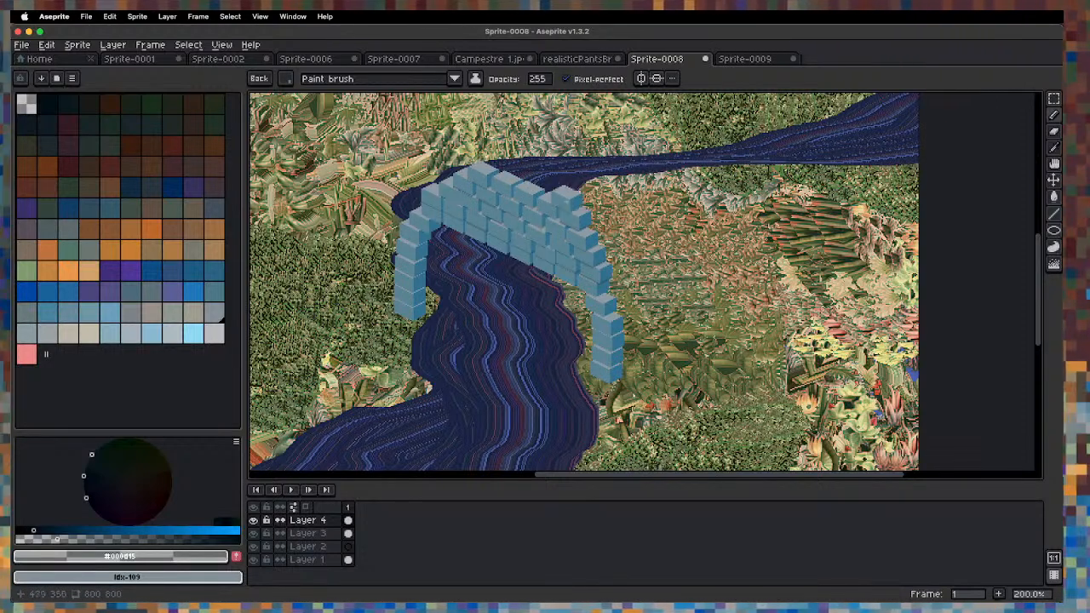
# Stamp more outlined boxes stepping up to a peak on top of the bridge, undoing the misplaced ones.
pyautogui.click(503, 168)
pyautogui.click(528, 178)
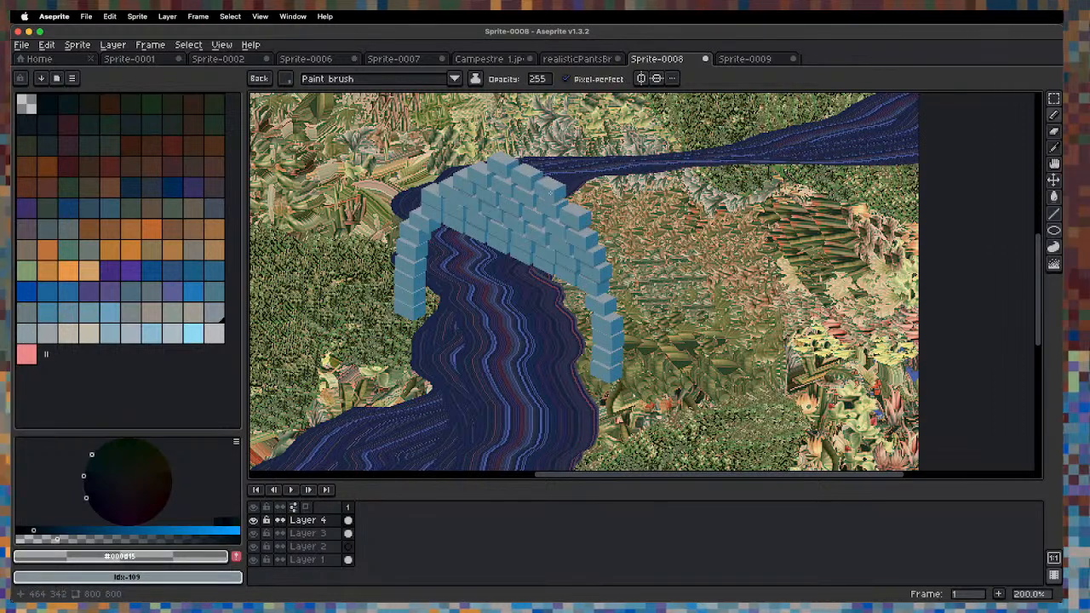
pyautogui.click(552, 189)
pyautogui.click(518, 161)
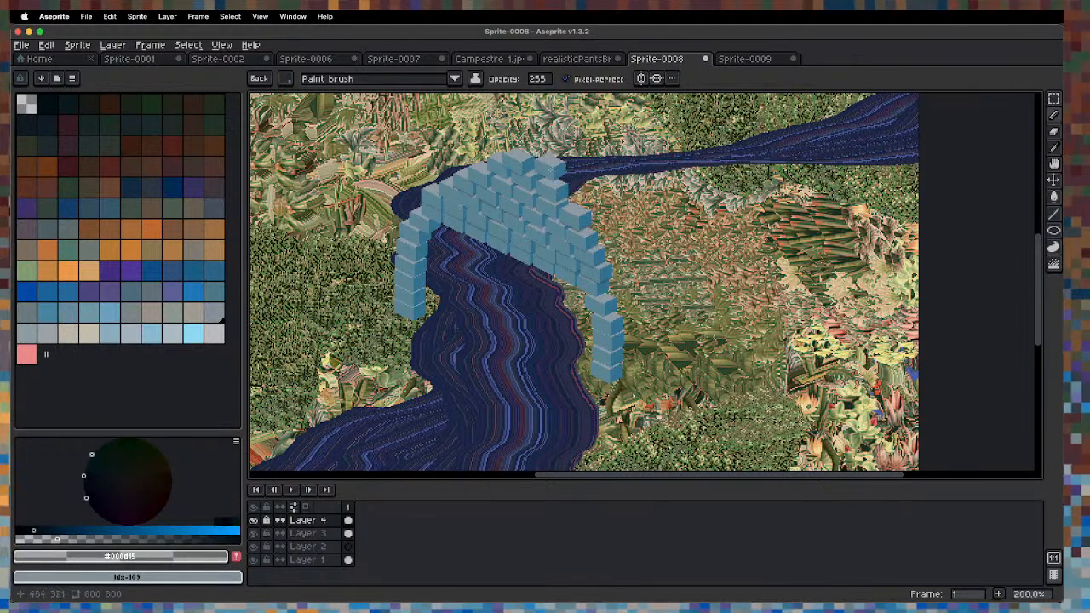
pyautogui.press('super+z')
pyautogui.press('super+z')
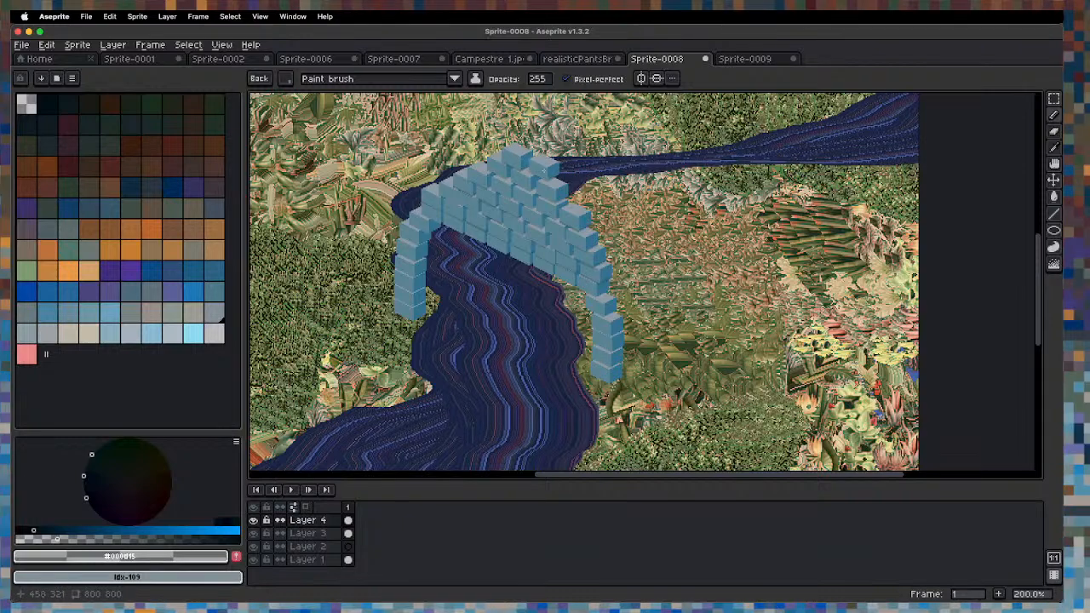
# Stamp a diagonal row of adjoining outlined boxes on the grass west of the river, descending from upper right to lower left.
pyautogui.scroll(-1, 531, 146)
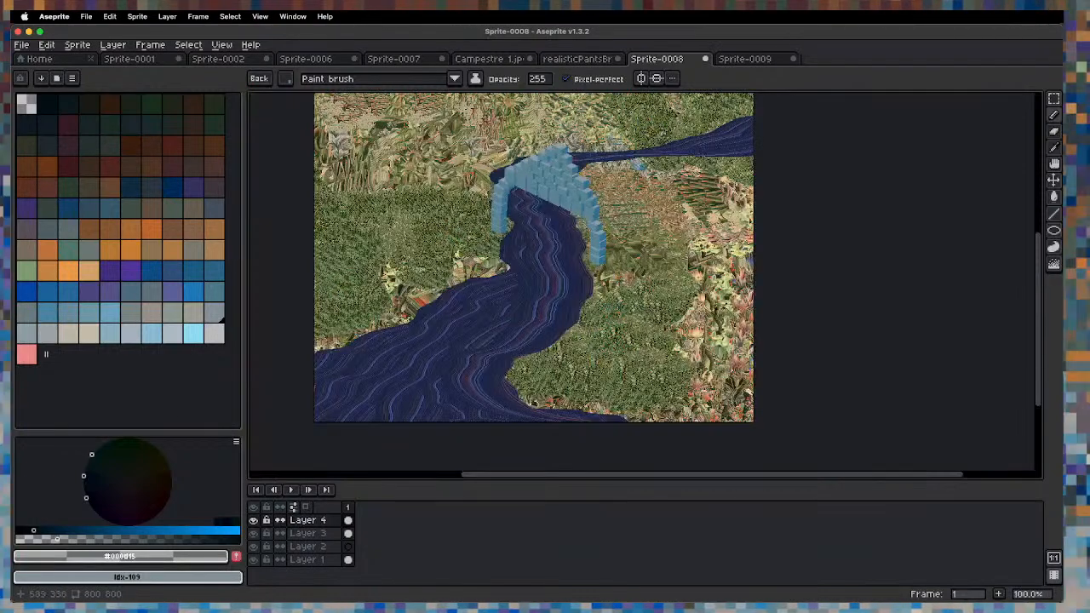
pyautogui.scroll(1, 603, 270)
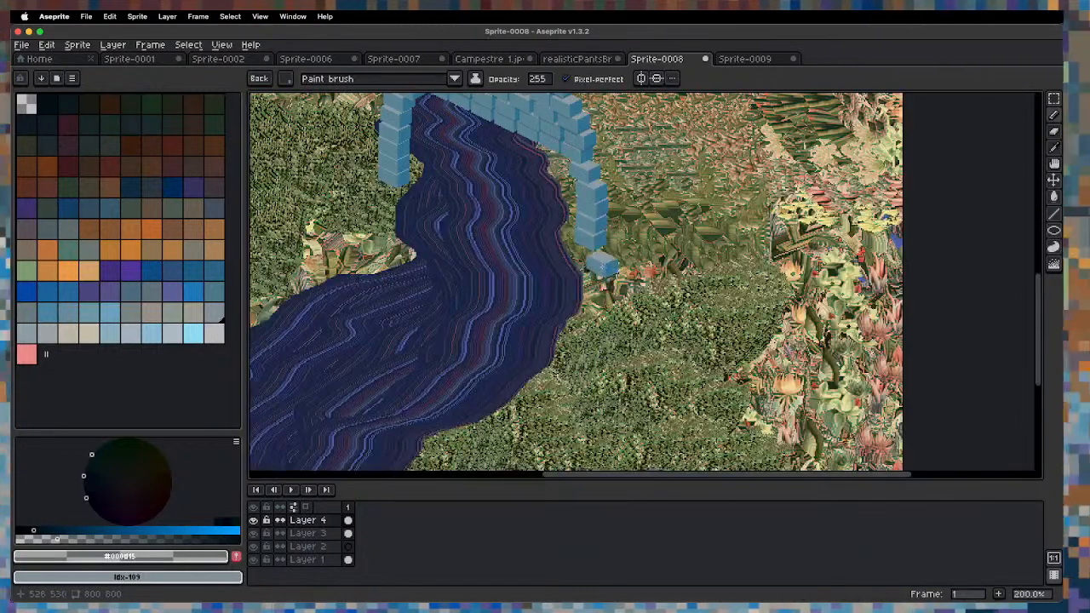
pyautogui.scroll(-1, 603, 270)
pyautogui.press('space')
pyautogui.moveTo(604, 210)
pyautogui.mouseDown()
pyautogui.moveTo(587, 336)
pyautogui.moveTo(635, 323)
pyautogui.mouseUp()
pyautogui.scroll(3, 423, 360)
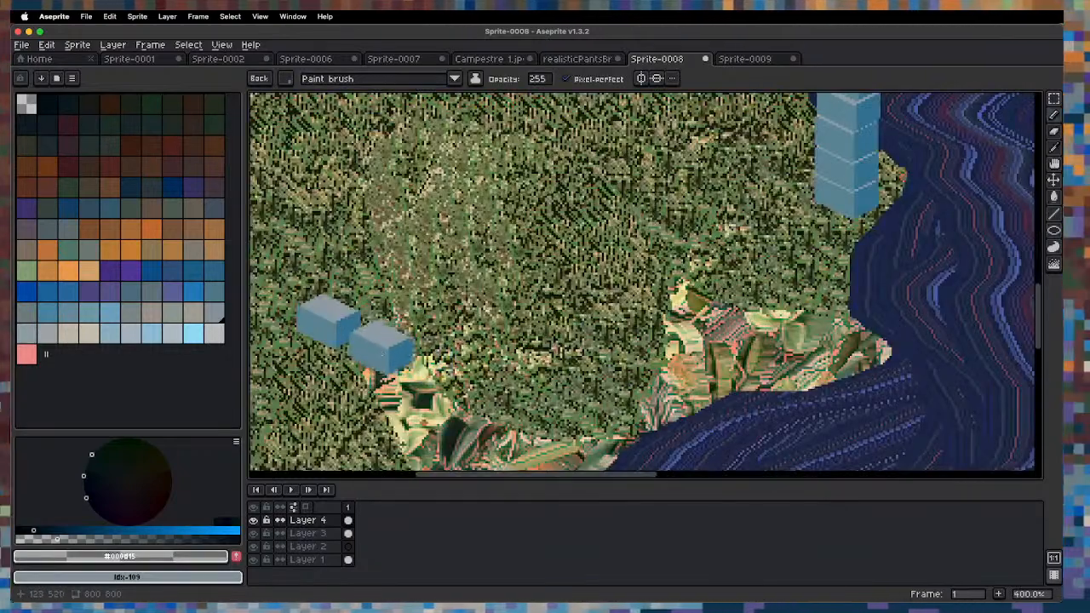
pyautogui.click(480, 215)
pyautogui.click(452, 231)
pyautogui.click(425, 246)
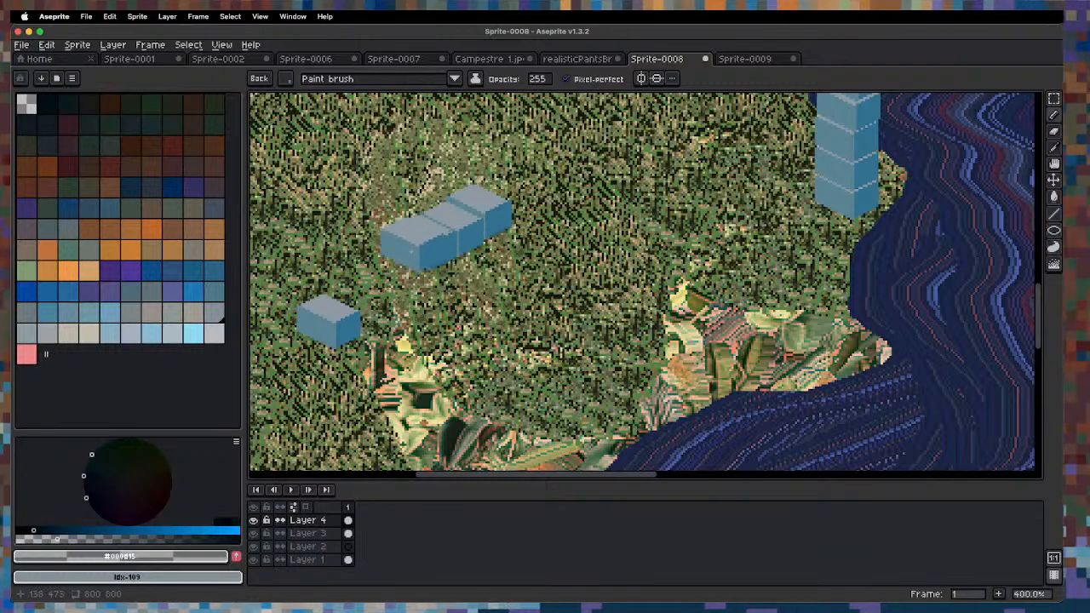
pyautogui.click(395, 261)
pyautogui.click(366, 275)
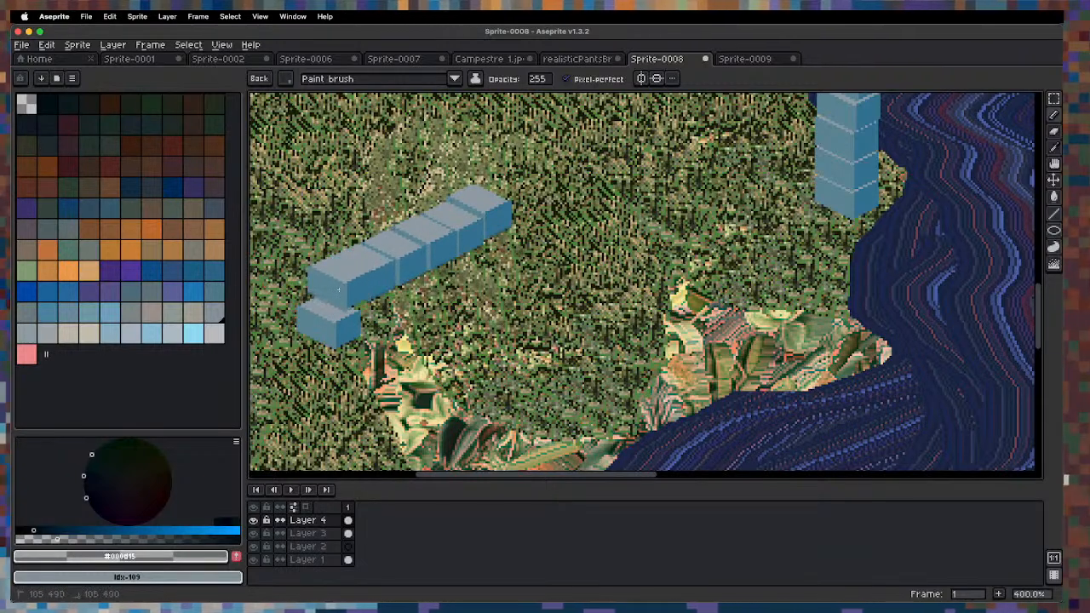
pyautogui.click(337, 288)
pyautogui.click(303, 304)
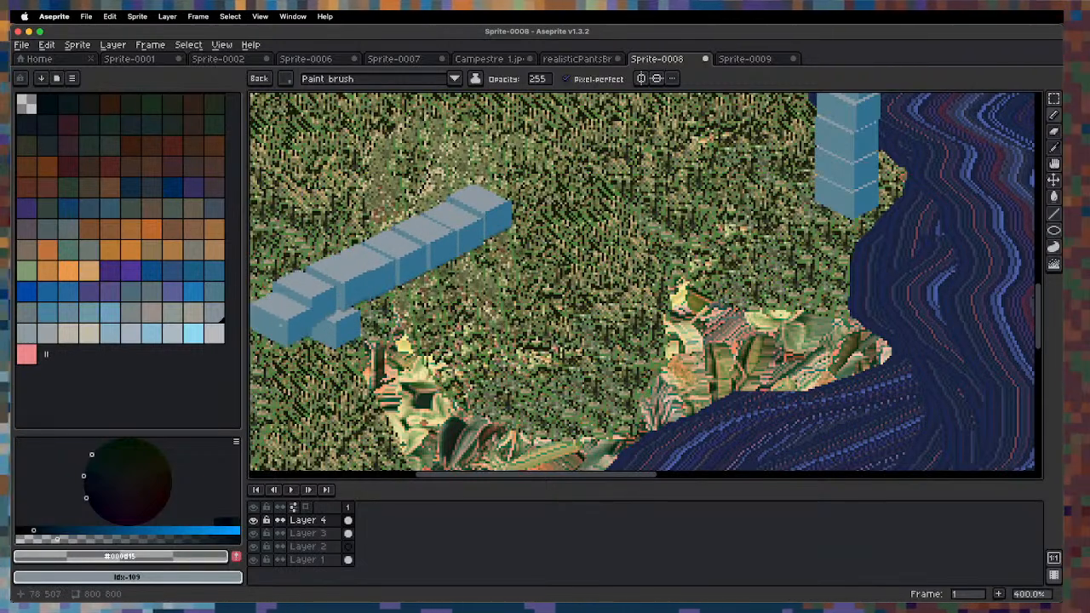
pyautogui.press('space')
pyautogui.moveTo(350, 362); pyautogui.dragTo(463, 396)
pyautogui.click(385, 353)
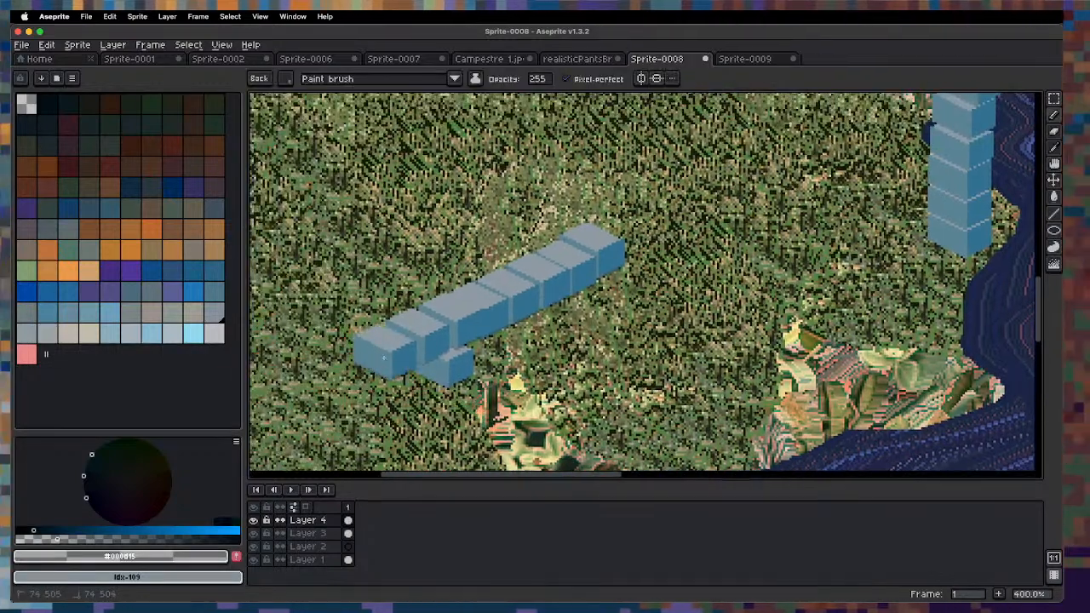
# Stamp a second diagonal row of boxes parallel to and directly in front of the first, working from upper right to lower left.
pyautogui.click(639, 280)
pyautogui.click(615, 294)
pyautogui.click(584, 311)
pyautogui.click(564, 319)
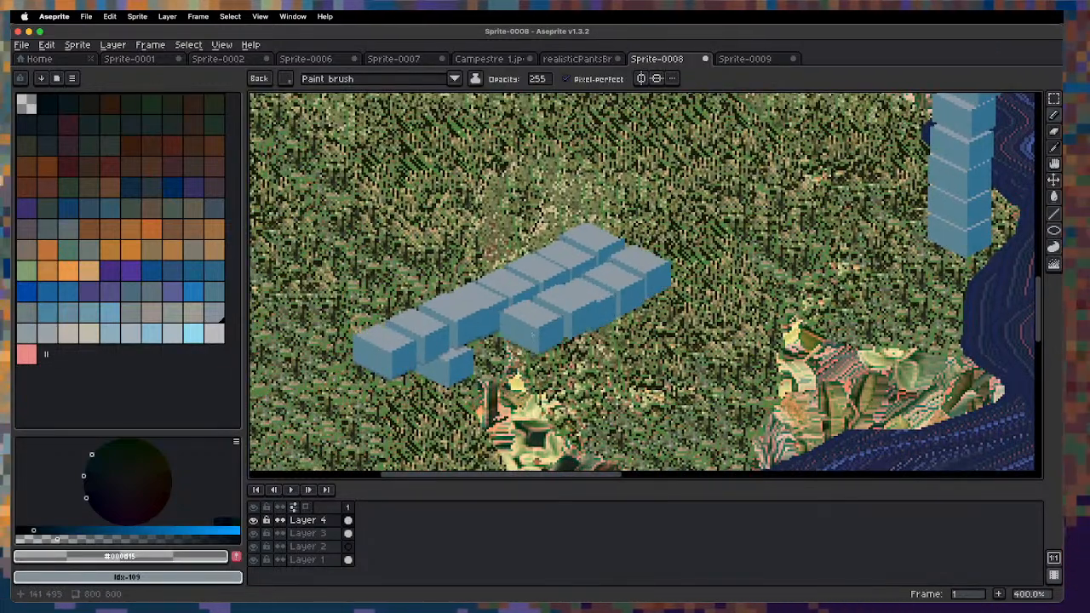
pyautogui.click(531, 334)
pyautogui.click(498, 358)
pyautogui.click(453, 376)
pyautogui.click(426, 382)
# Stamp a third diagonal row of boxes along the front edge to complete a three-row isometric platform.
pyautogui.click(684, 312)
pyautogui.click(652, 331)
pyautogui.click(616, 350)
pyautogui.click(588, 366)
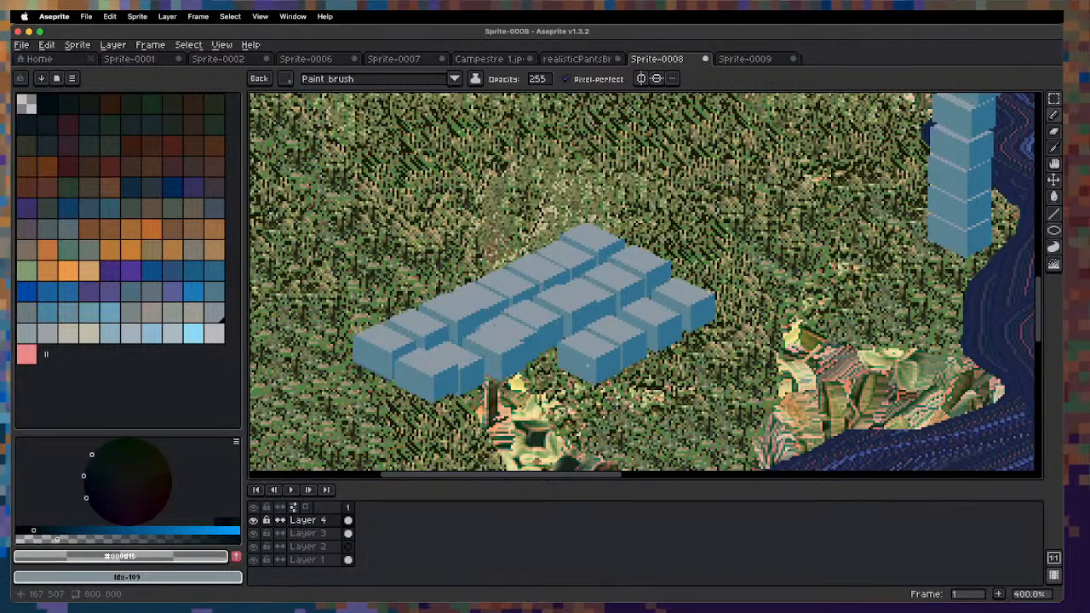
pyautogui.click(557, 382)
pyautogui.click(529, 399)
pyautogui.click(491, 415)
pyautogui.click(457, 429)
# Paint a continuous vertical column with the box brush rising from the platform, undoing an earlier stroke.
pyautogui.moveTo(492, 334); pyautogui.dragTo(491, 143)
pyautogui.scroll(-3, 577, 121)
pyautogui.moveTo(671, 188); pyautogui.dragTo(612, 357)
pyautogui.press('super+z')
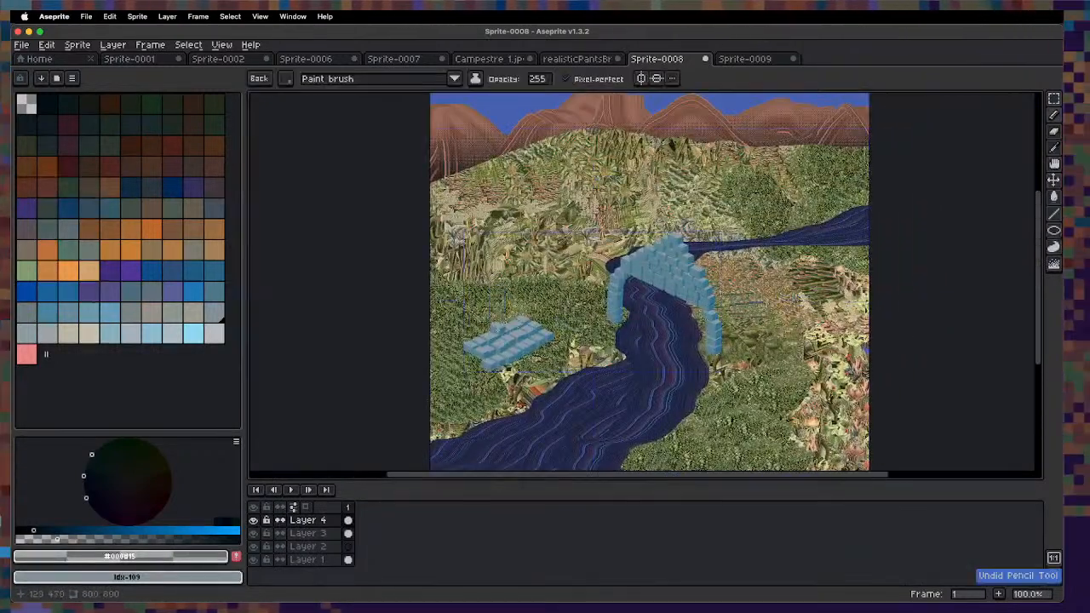
pyautogui.moveTo(501, 338); pyautogui.dragTo(504, 247)
pyautogui.click(502, 247)
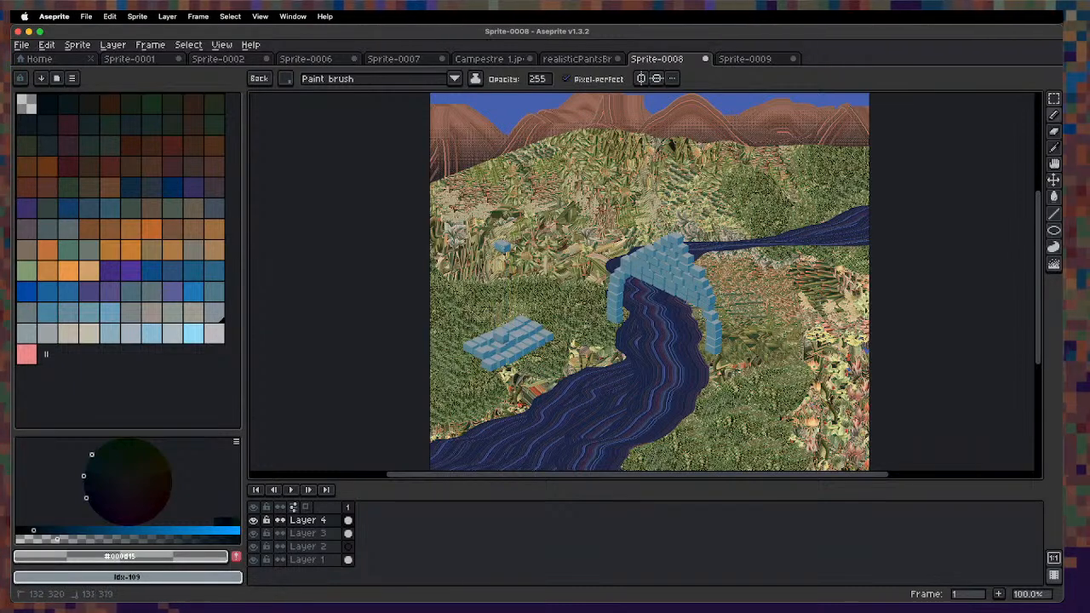
pyautogui.moveTo(498, 337); pyautogui.dragTo(505, 247)
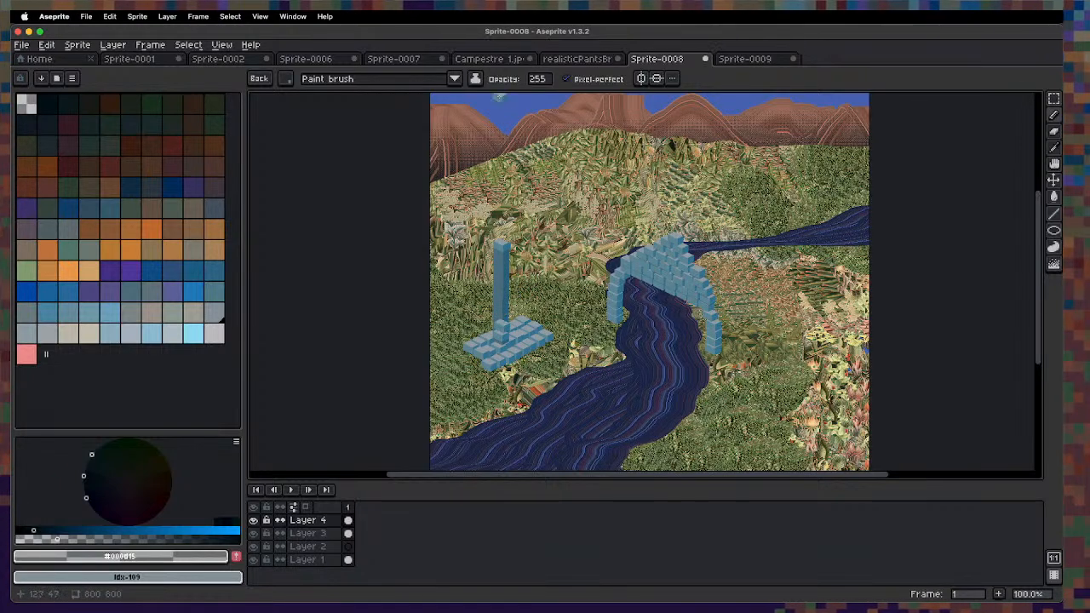
# Set the brush pattern to Pattern aligned to destination and paint over the column so its boxes stack at regular intervals.
pyautogui.click(413, 81)
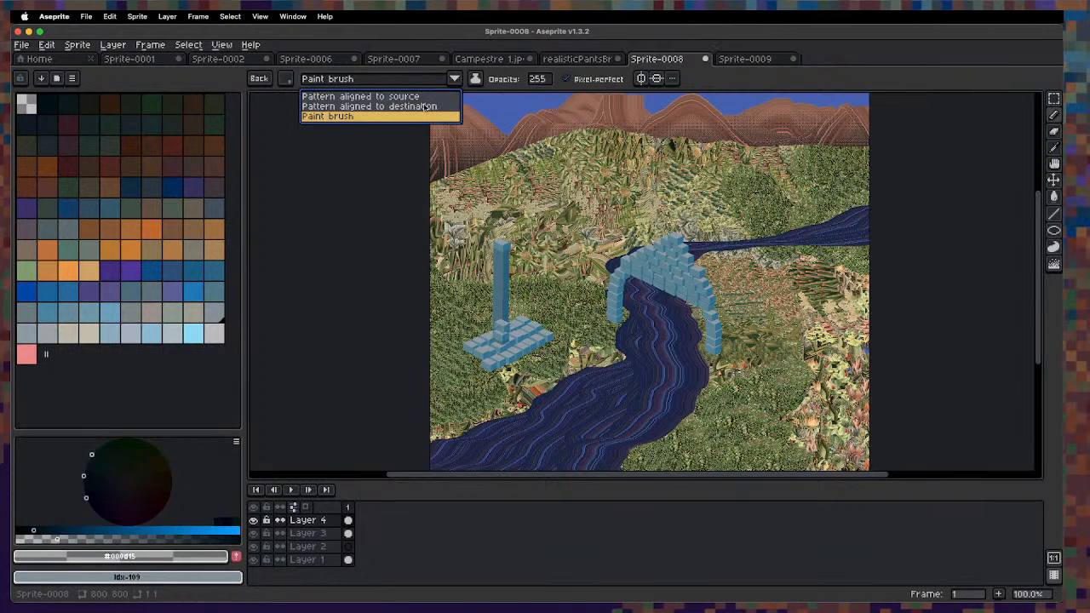
pyautogui.click(422, 107)
pyautogui.moveTo(502, 342); pyautogui.dragTo(505, 252)
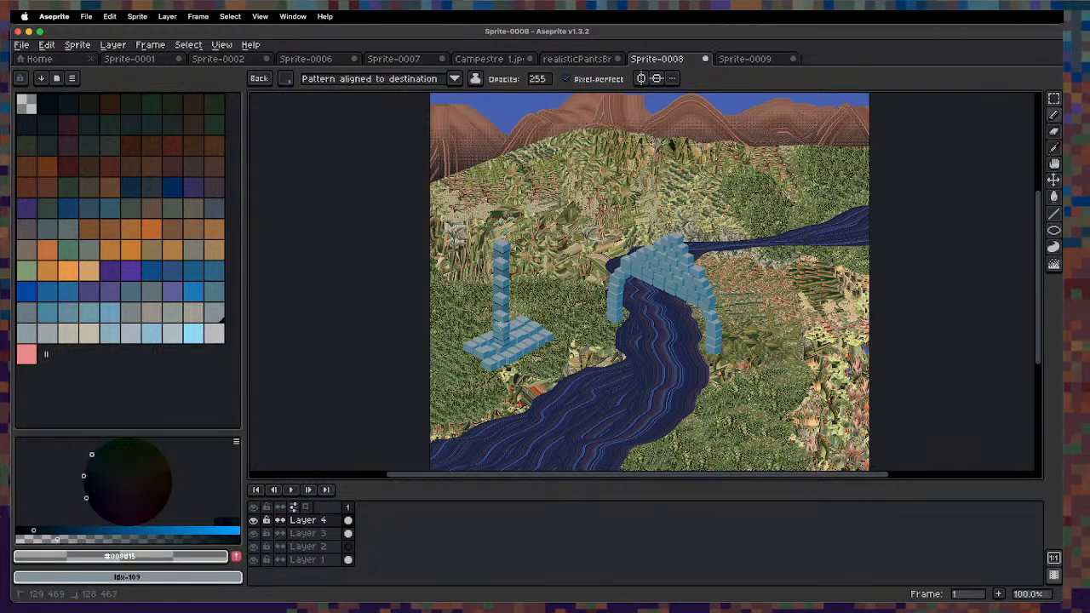
pyautogui.moveTo(502, 304); pyautogui.dragTo(504, 259)
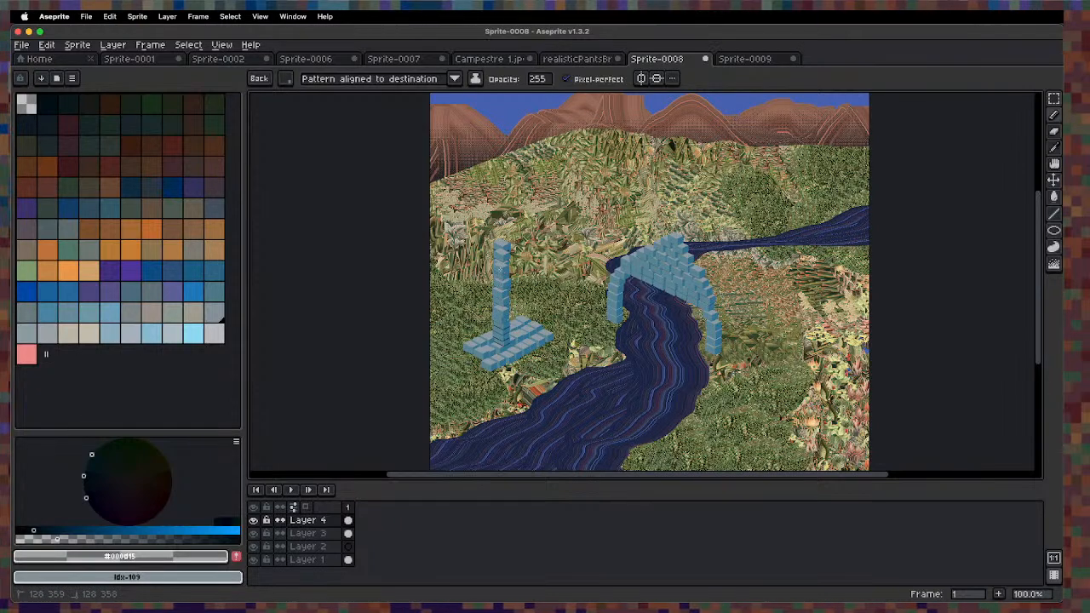
# Extend the column above the platform and paint a freehand loop of scattered boxes over the hillside.
pyautogui.press('space')
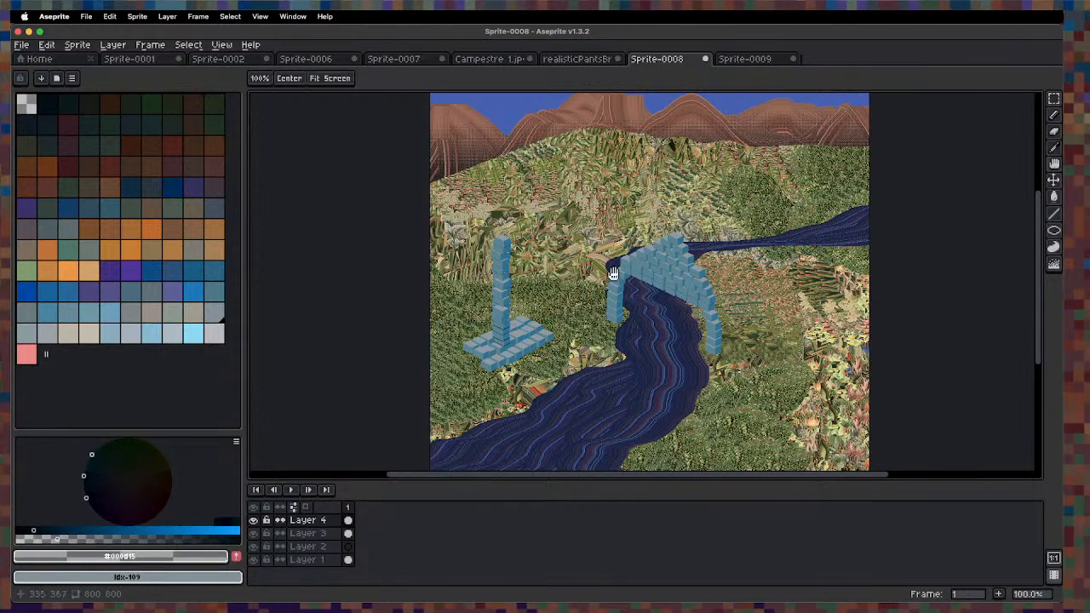
pyautogui.moveTo(611, 309); pyautogui.dragTo(493, 294)
pyautogui.moveTo(531, 241); pyautogui.dragTo(519, 316)
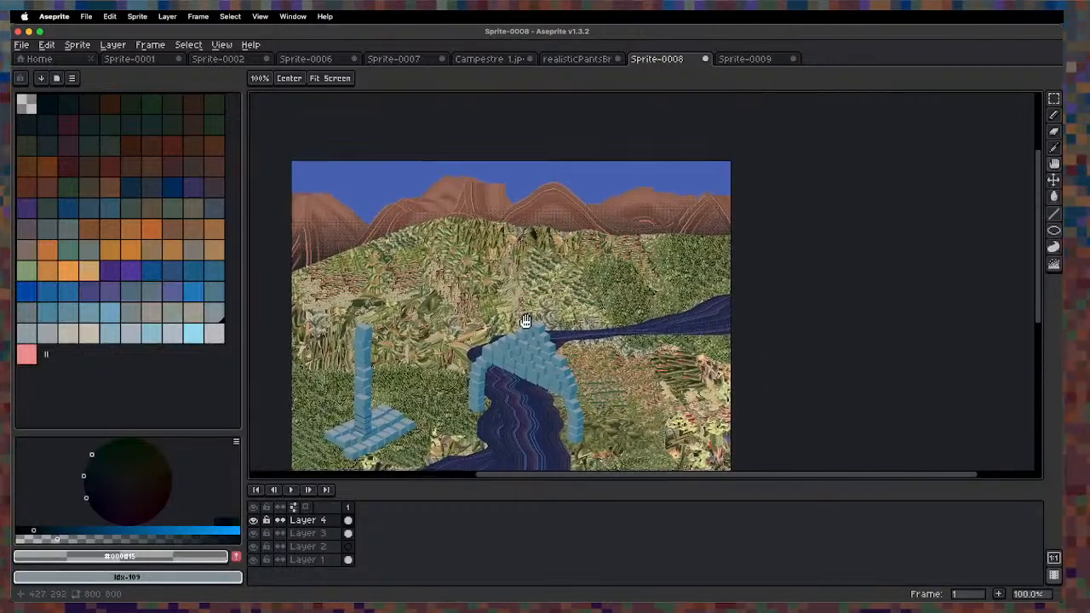
pyautogui.press('super+z')
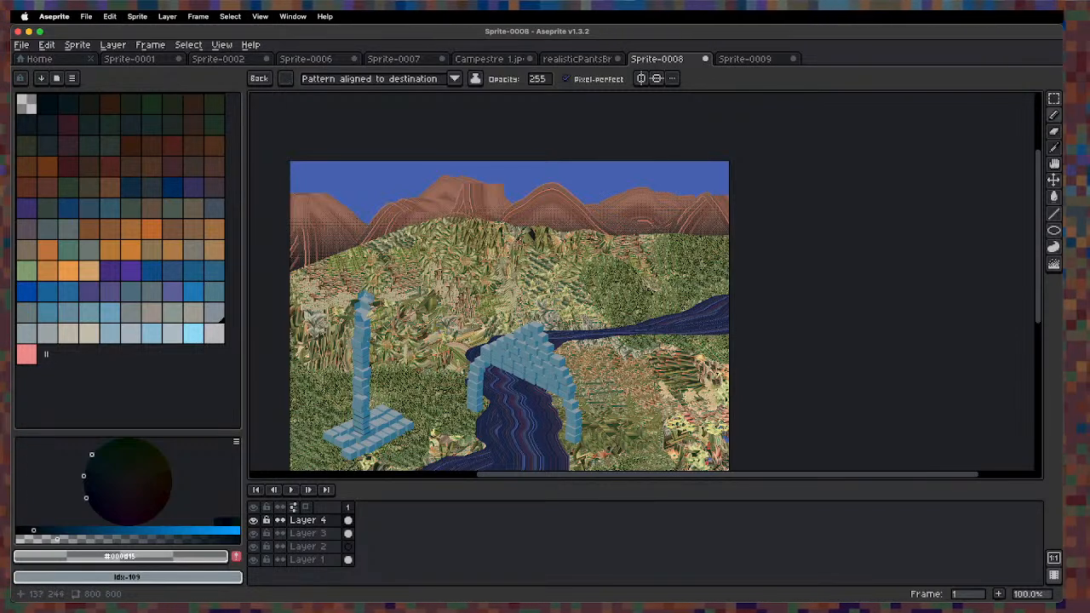
pyautogui.moveTo(361, 264)
pyautogui.mouseDown()
pyautogui.moveTo(365, 233)
pyautogui.moveTo(395, 207)
pyautogui.moveTo(424, 207)
pyautogui.moveTo(450, 230)
pyautogui.moveTo(466, 281)
pyautogui.moveTo(394, 388)
pyautogui.mouseUp()
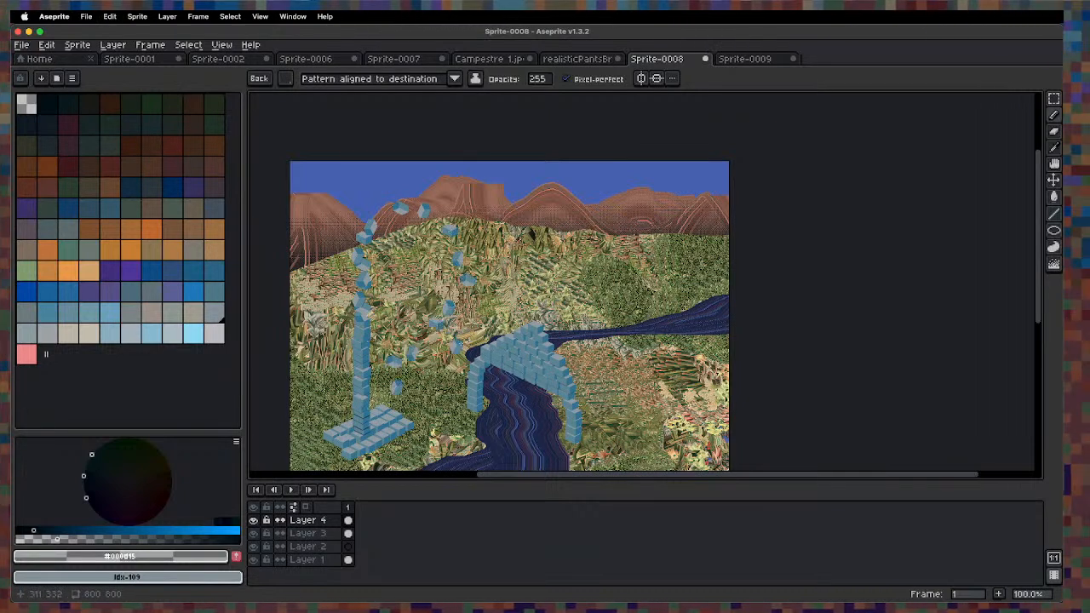
# Delete Layer 4 with the bridge, platform and column, and discard the custom box brush.
pyautogui.click(331, 522)
pyautogui.press('Delete')
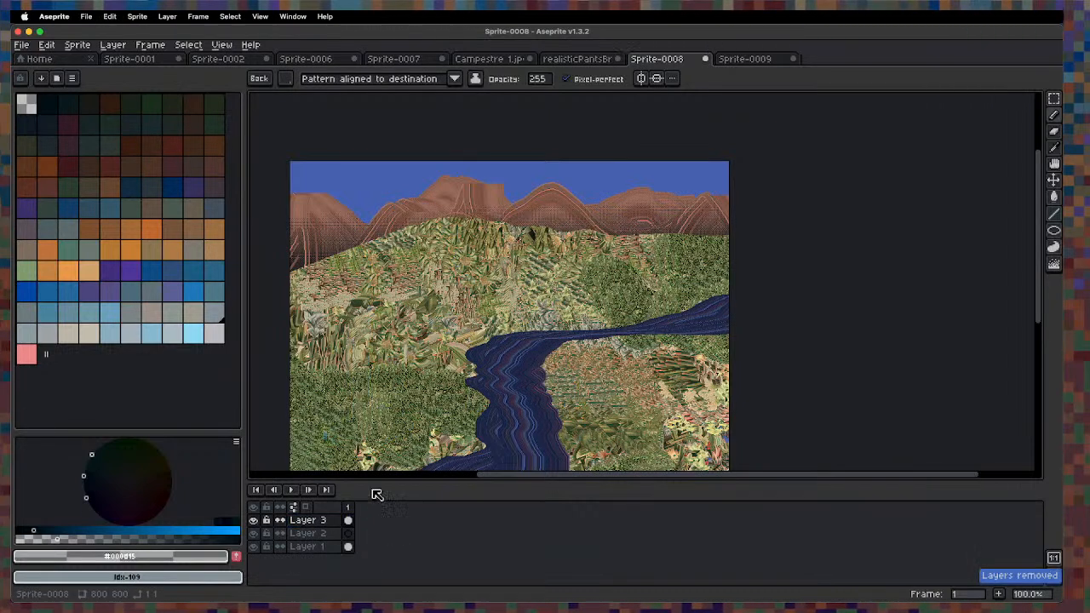
pyautogui.press('Escape')
pyautogui.press('space')
pyautogui.moveTo(479, 324); pyautogui.dragTo(486, 267)
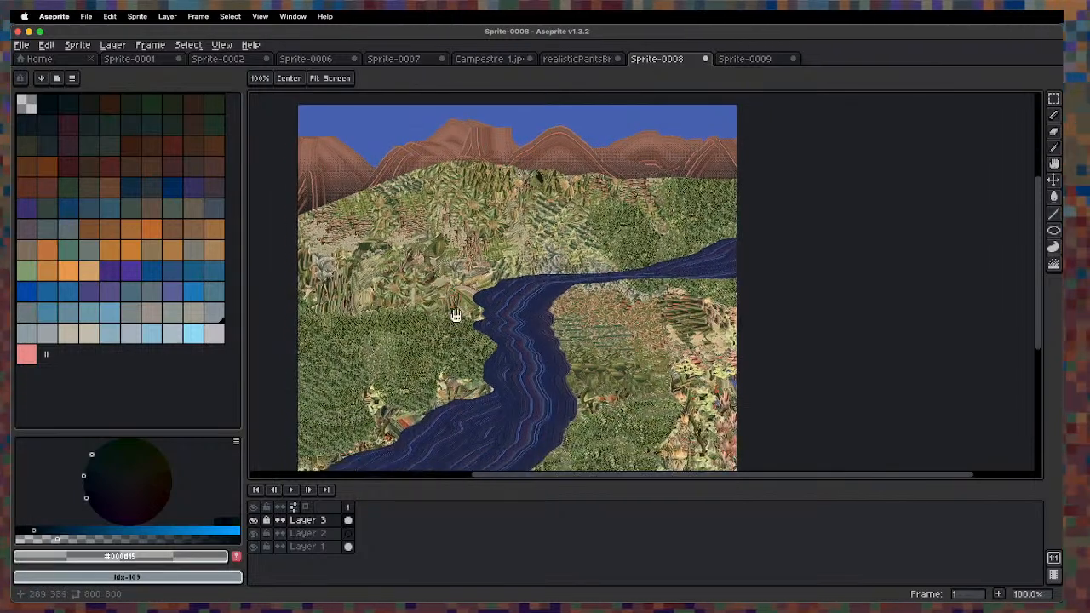
pyautogui.click(172, 229)
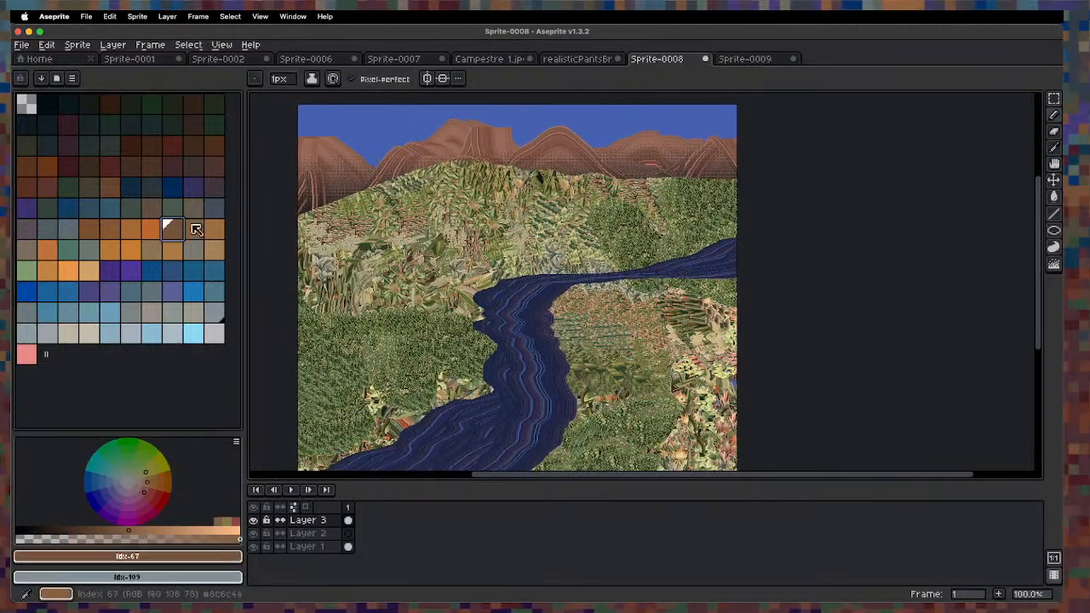
pyautogui.press('space')
pyautogui.moveTo(467, 369); pyautogui.dragTo(454, 348)
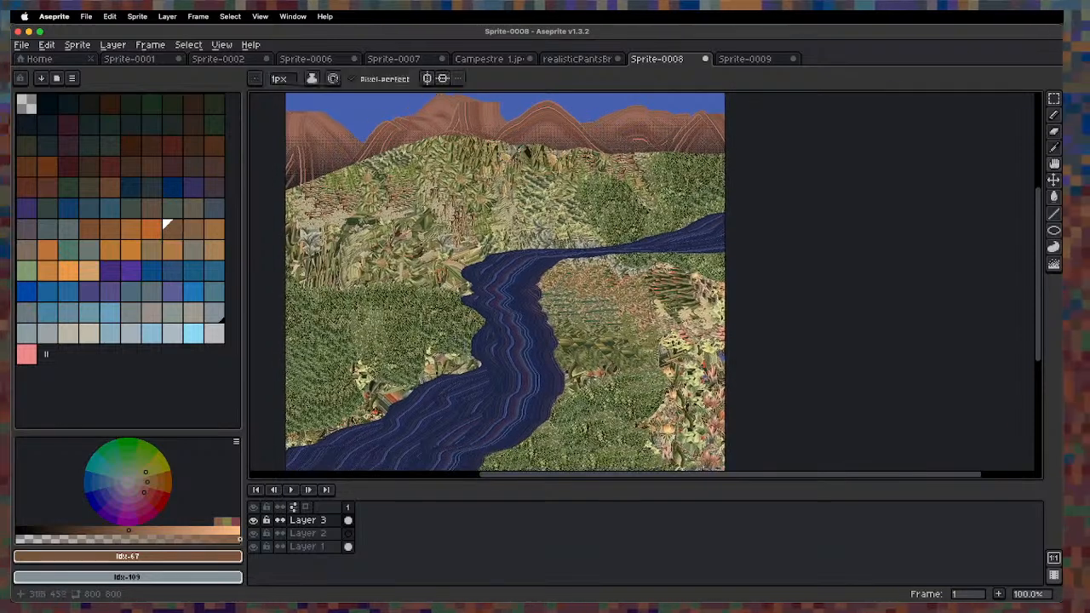
pyautogui.scroll(1, 447, 334)
pyautogui.press('u')
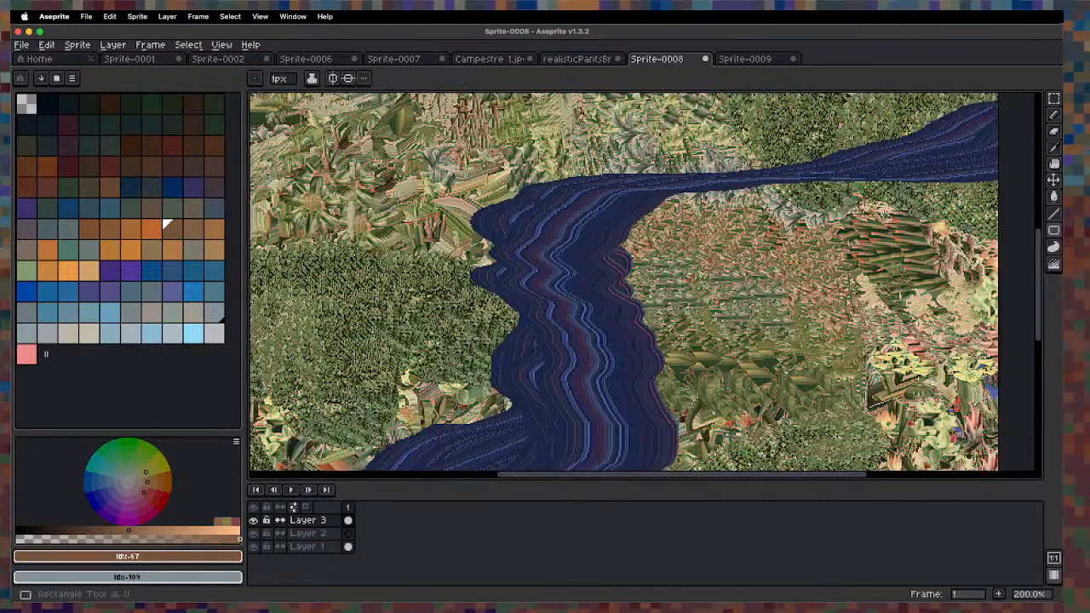
pyautogui.press('u')
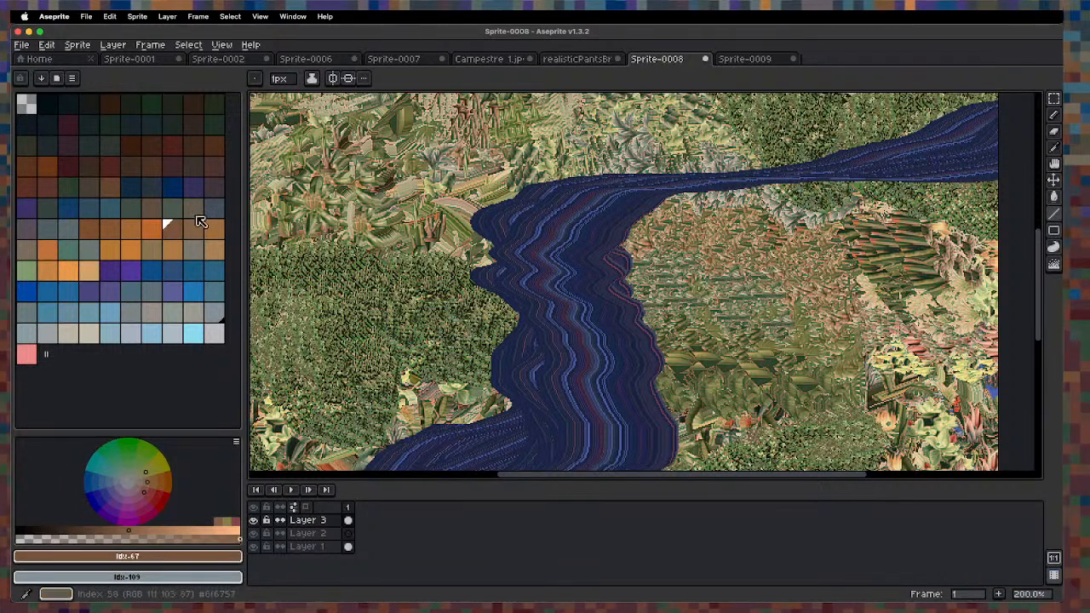
# On a new layer, draw a 1 px light grey (Idx-119) line about 100 px long, sloping down across the grass west of the river.
pyautogui.click(213, 336)
pyautogui.hotkey('shift', 'n')
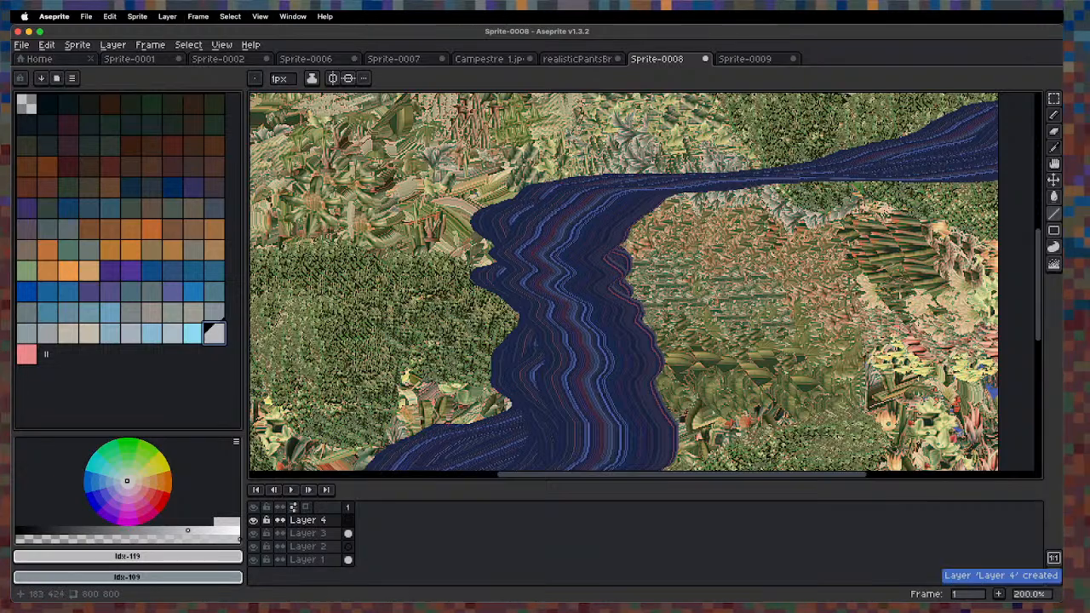
pyautogui.press('1')
pyautogui.press('space')
pyautogui.moveTo(382, 273); pyautogui.dragTo(446, 328)
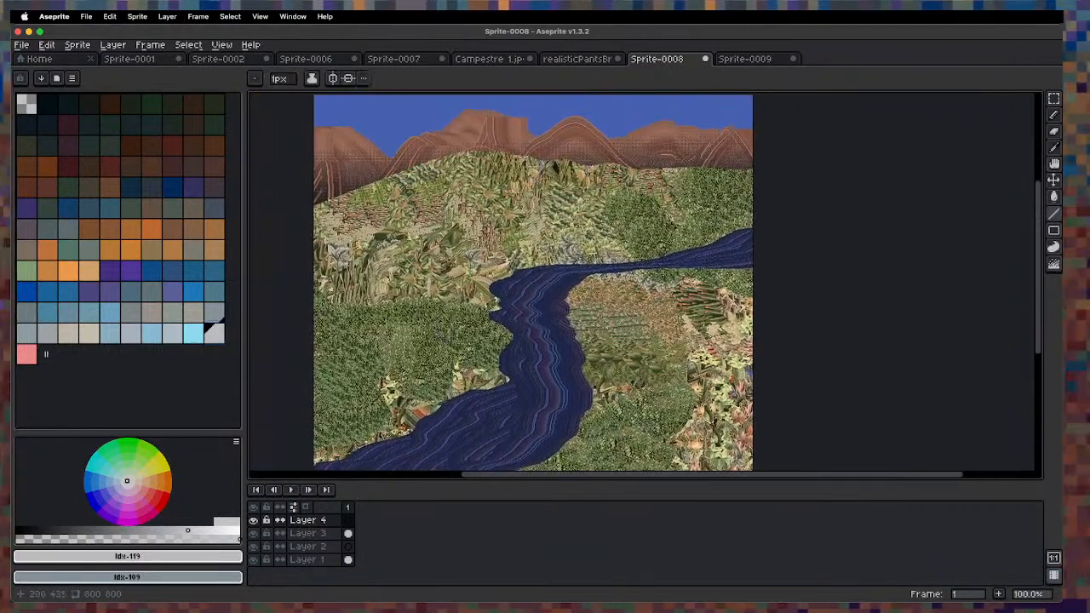
pyautogui.scroll(1, 411, 338)
pyautogui.scroll(-1, 411, 338)
pyautogui.press('space')
pyautogui.moveTo(378, 258); pyautogui.dragTo(400, 319)
pyautogui.scroll(1, 401, 324)
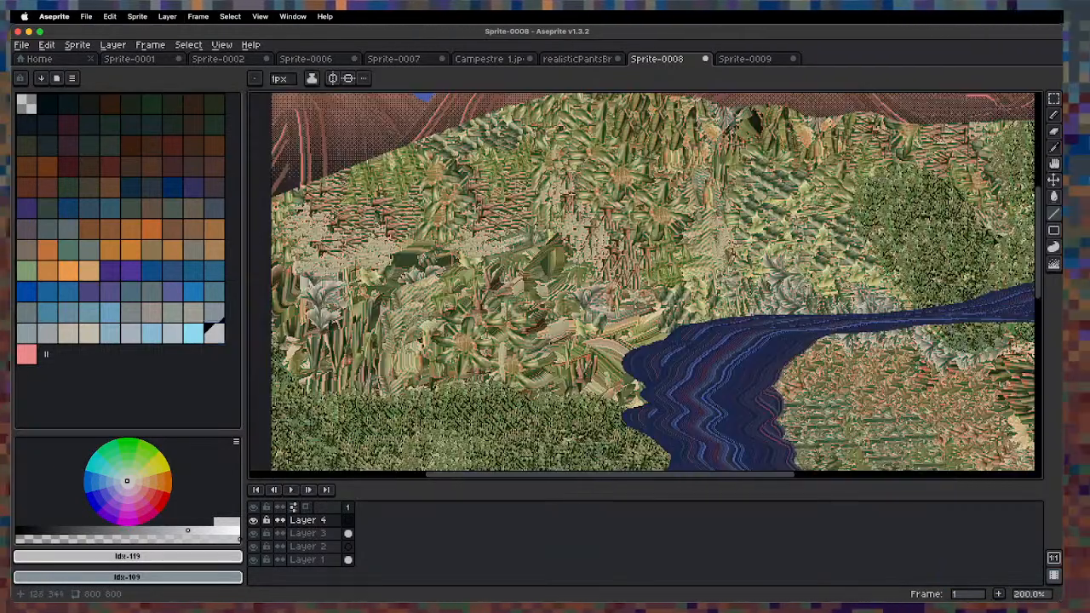
pyautogui.moveTo(450, 384); pyautogui.dragTo(312, 316)
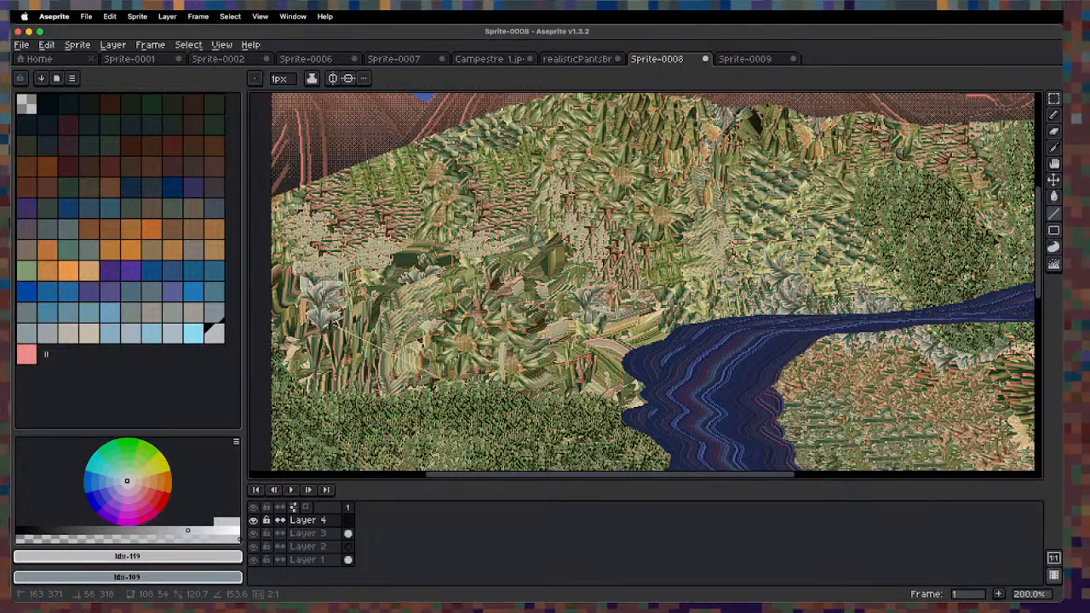
pyautogui.press('super+z')
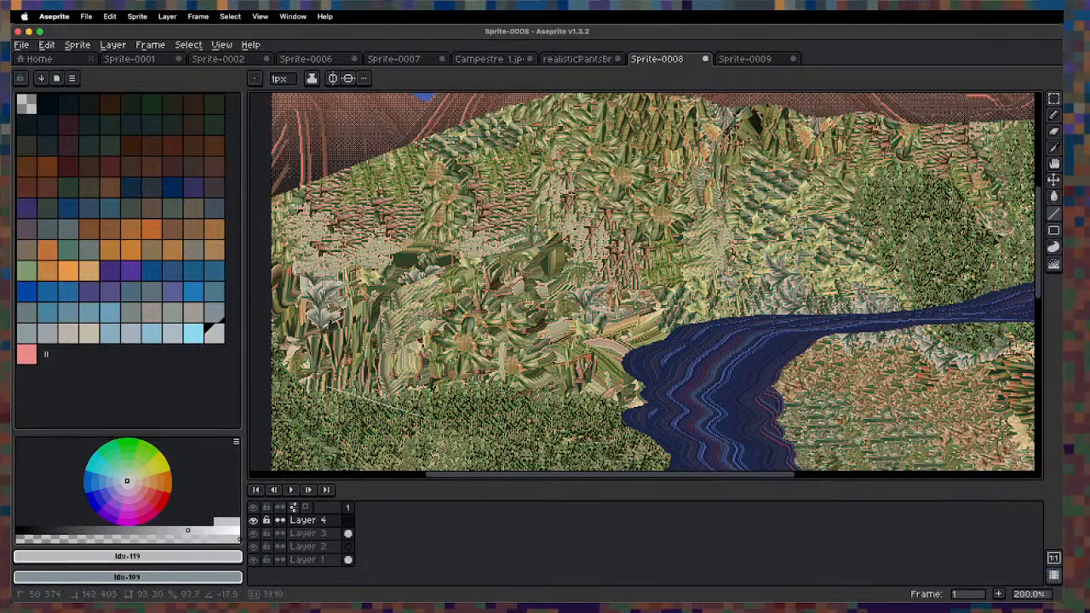
pyautogui.moveTo(426, 419); pyautogui.dragTo(439, 423)
# Try to extend the light grey line into a closed box outline of connected 1 px lines on the hillside west of the river.
pyautogui.press('b')
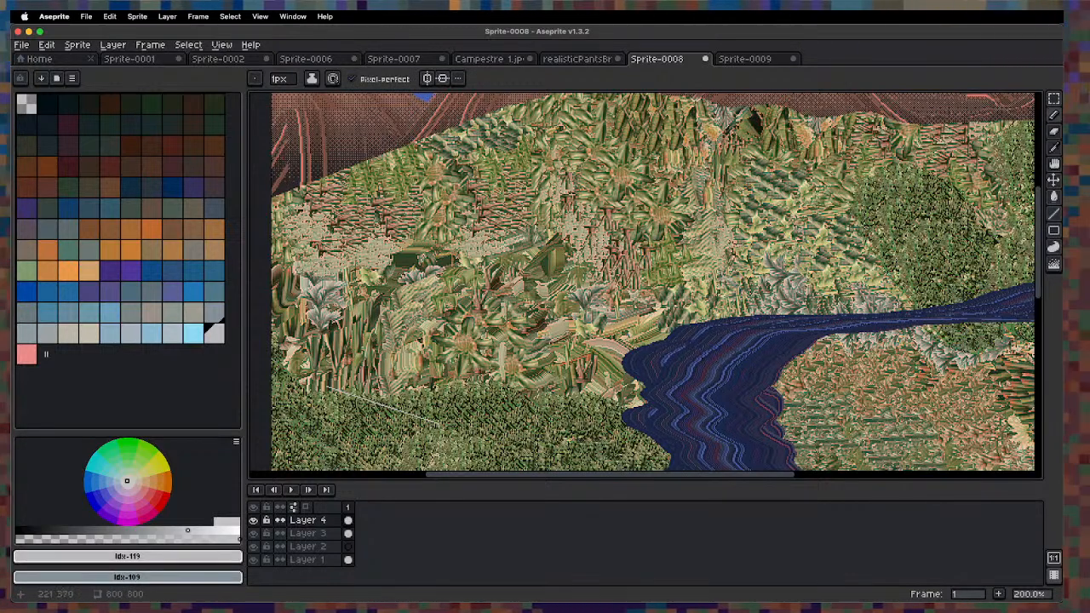
pyautogui.scroll(1, 439, 423)
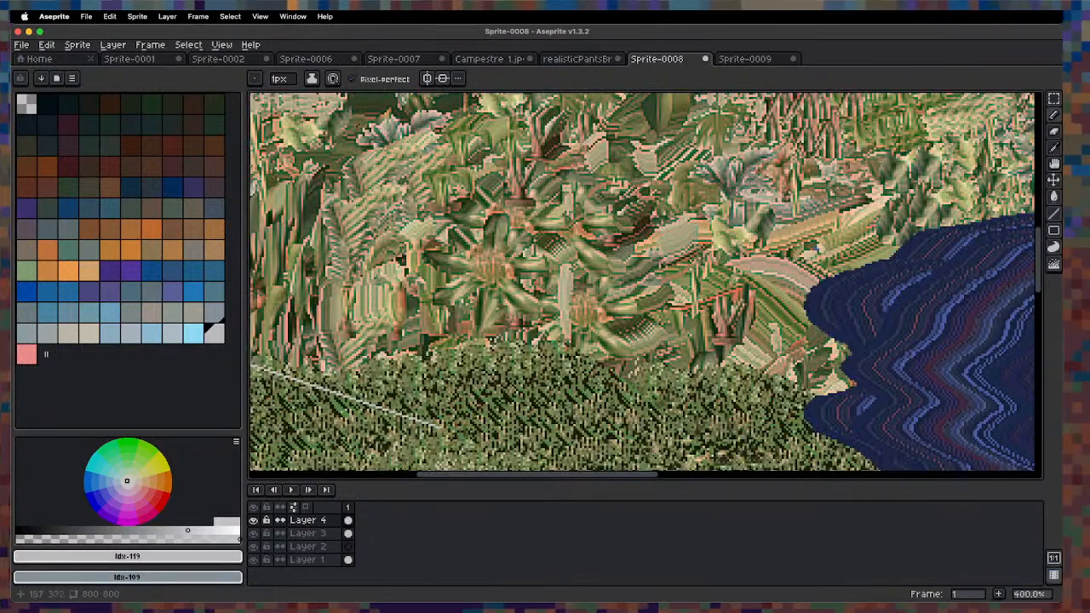
pyautogui.keyDown('shift'); pyautogui.click(658, 361); pyautogui.keyUp('shift')
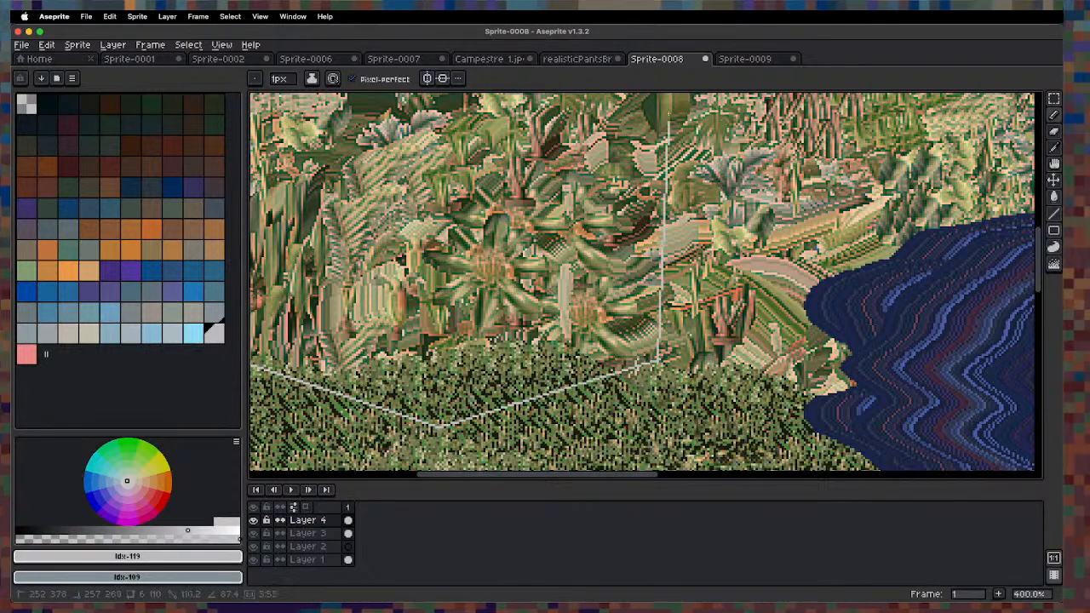
pyautogui.keyDown('shift'); pyautogui.click(659, 117); pyautogui.keyUp('shift')
pyautogui.scroll(-3, 660, 120)
pyautogui.moveTo(653, 136); pyautogui.dragTo(605, 317)
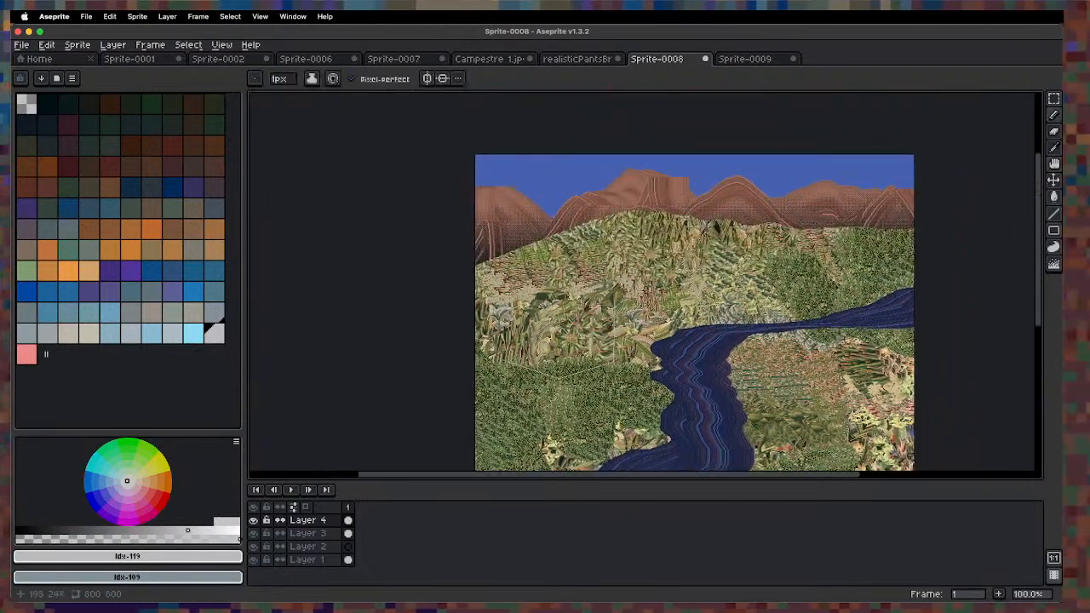
pyautogui.scroll(2, 613, 239)
pyautogui.scroll(-2, 613, 238)
pyautogui.scroll(1, 613, 238)
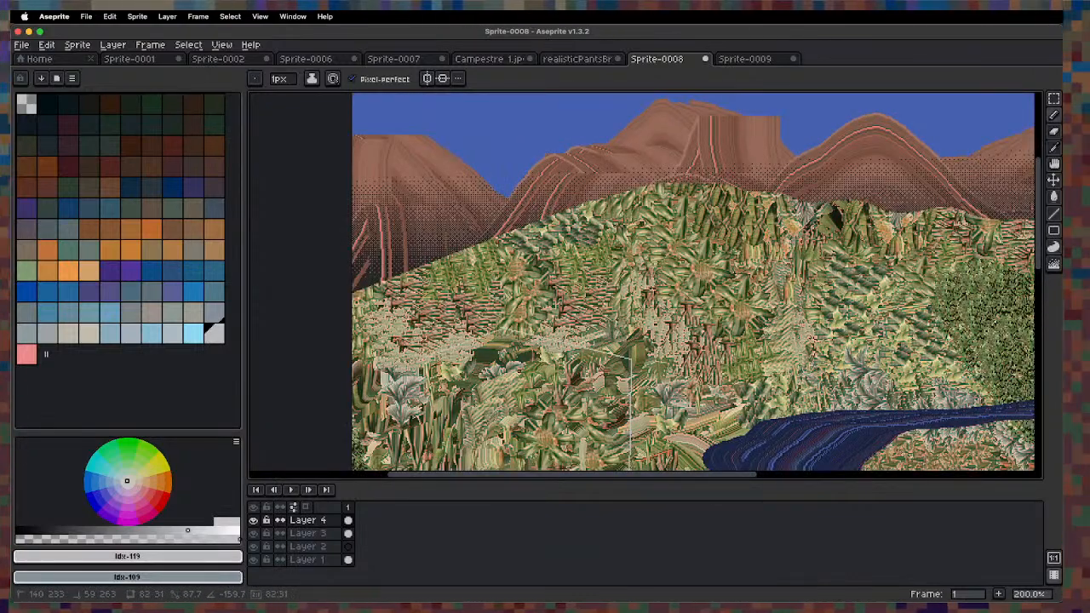
pyautogui.moveTo(442, 421); pyautogui.dragTo(439, 318)
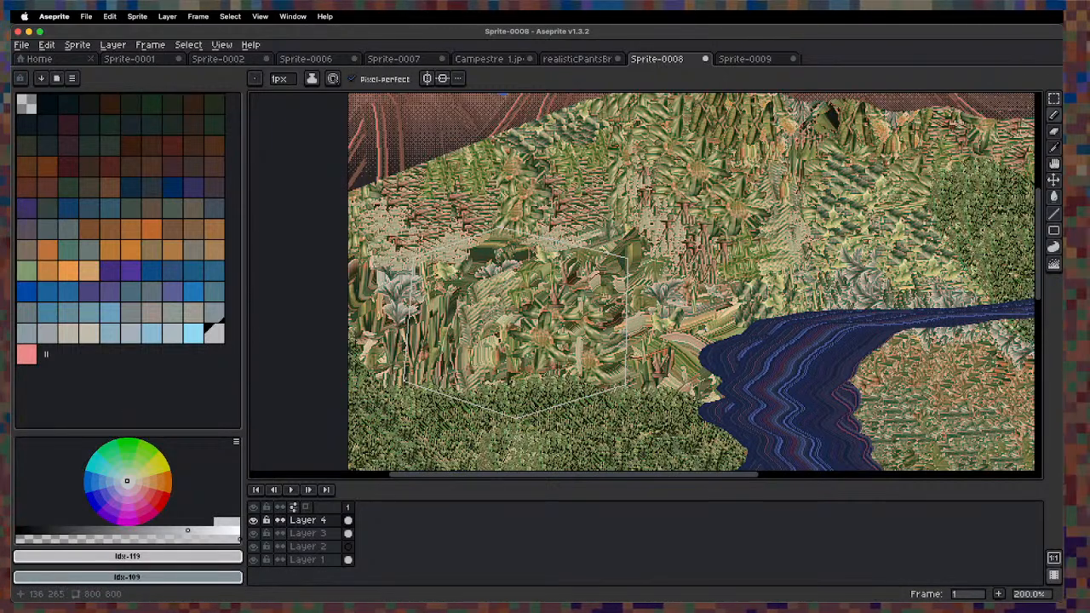
pyautogui.hotkey('ctrl', 'z')
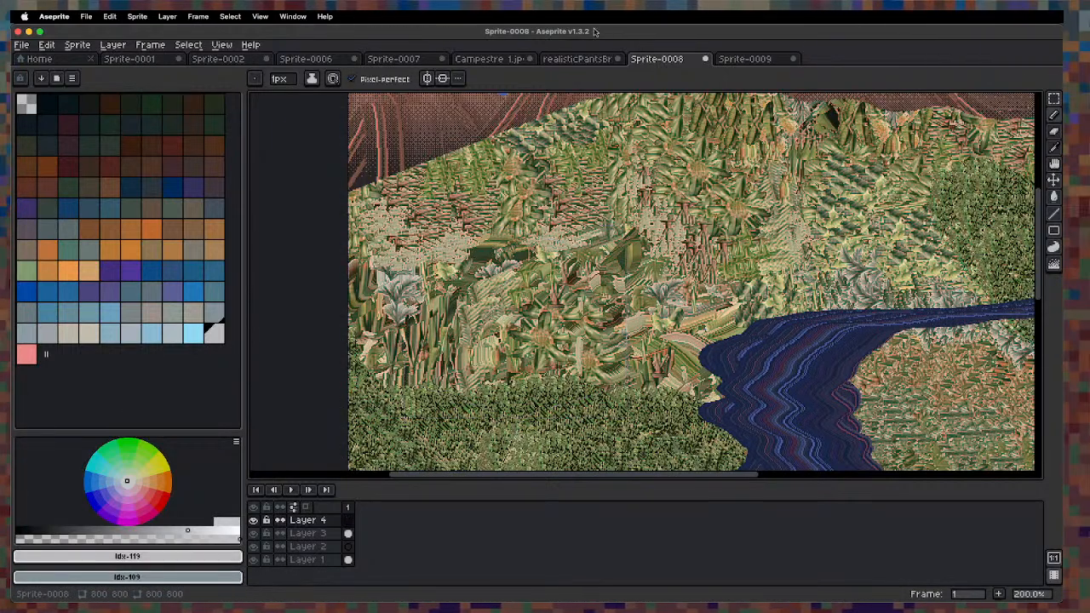
# Switch to Sprite-0009, erase the blue box by clearing the whole canvas, and deselect.
pyautogui.click(753, 60)
pyautogui.press('super+a')
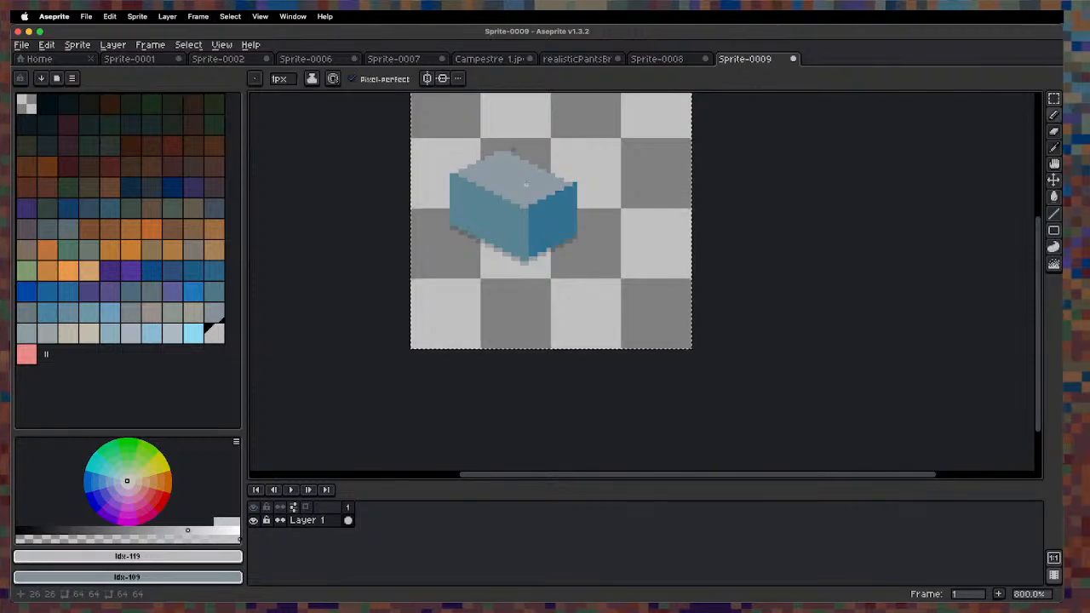
pyautogui.press('Delete')
pyautogui.press('super+d')
pyautogui.moveTo(508, 176); pyautogui.dragTo(484, 270)
pyautogui.scroll(-3, 484, 270)
pyautogui.scroll(3, 451, 347)
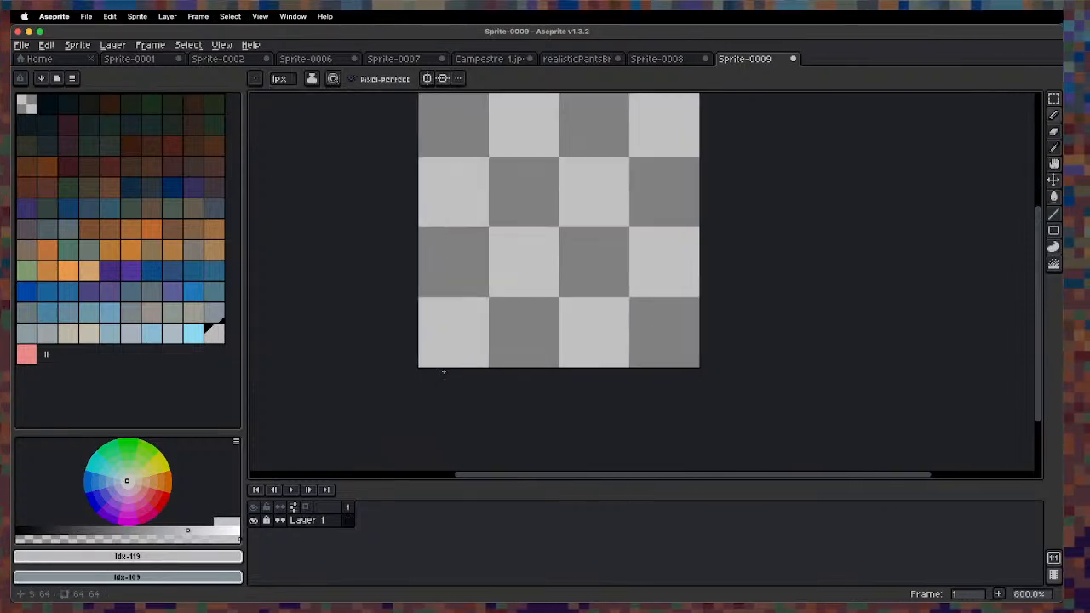
pyautogui.scroll(2, 441, 363)
pyautogui.scroll(-2, 453, 309)
pyautogui.scroll(2, 452, 310)
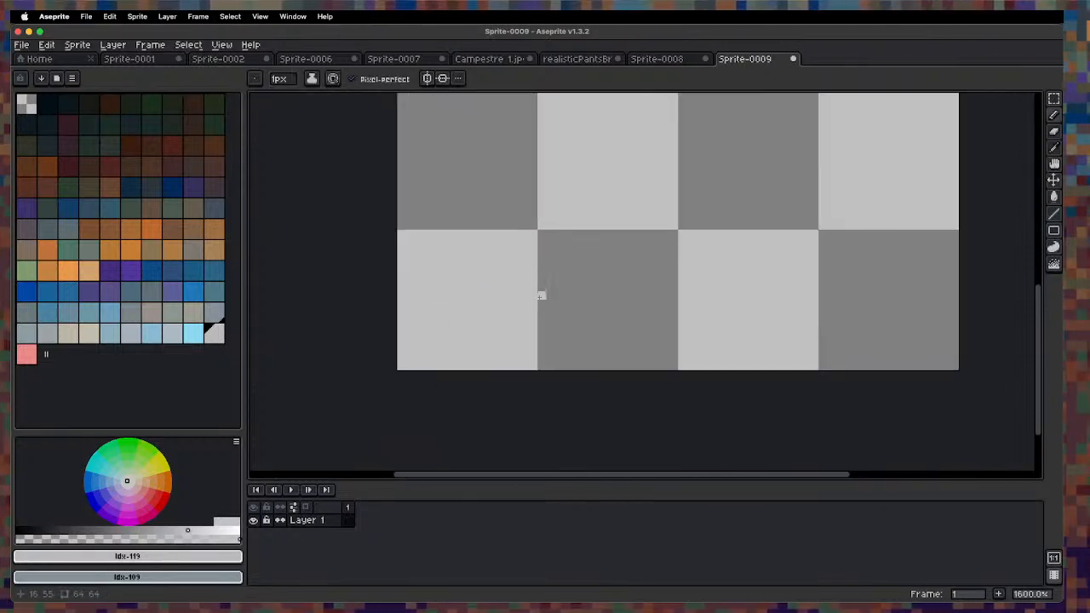
# Paint a horizontal strip of four single pixels low on the canvas, from light grey Idx-119 through darker greys to Idx-110.
pyautogui.moveTo(538, 331); pyautogui.dragTo(404, 313)
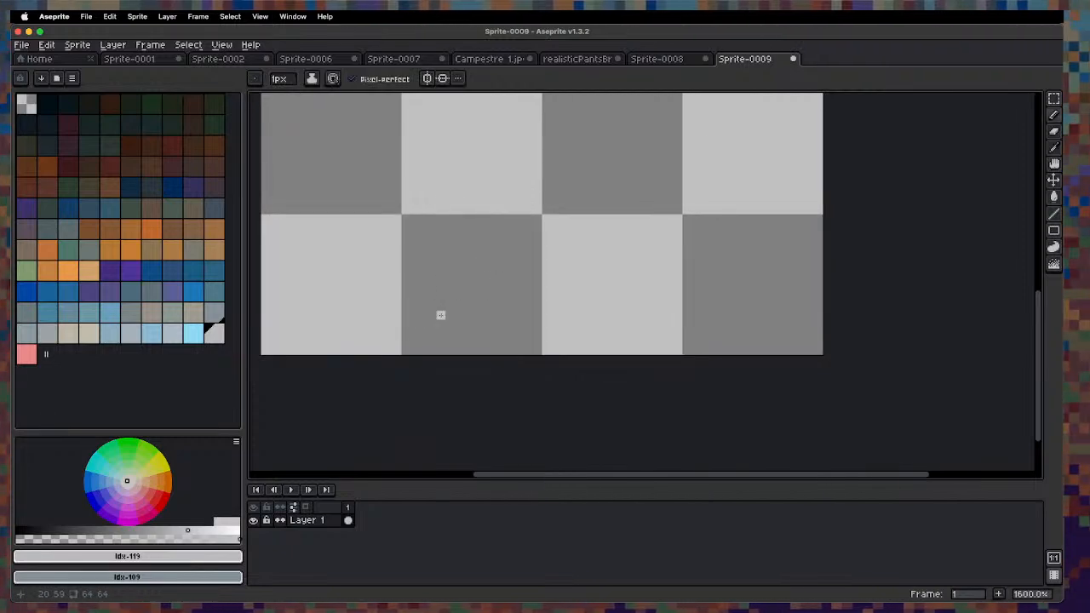
pyautogui.press('[')
pyautogui.press('[')
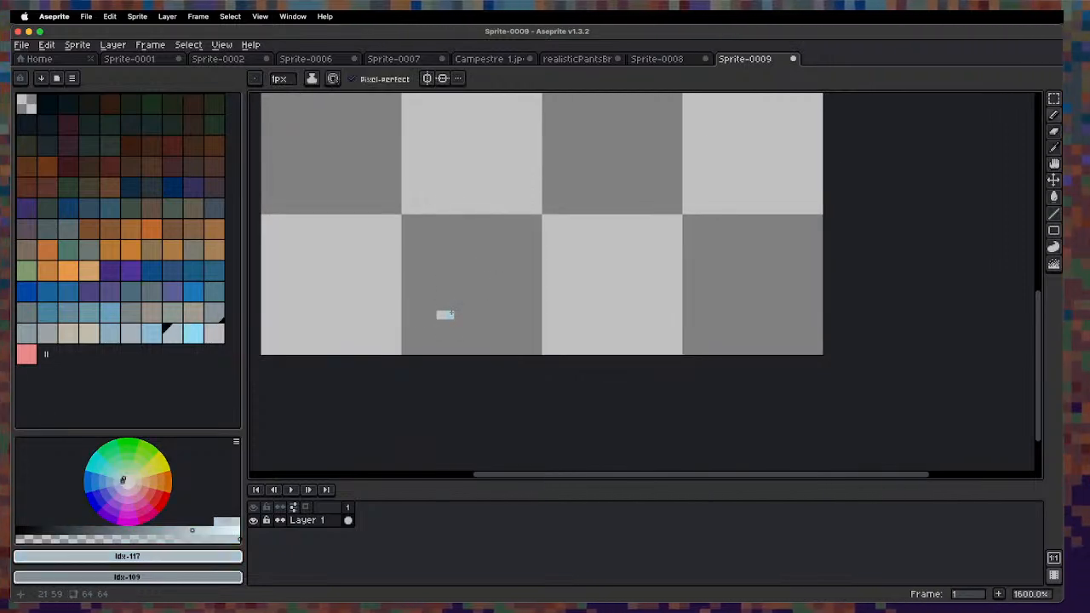
pyautogui.press('[')
pyautogui.press('[')
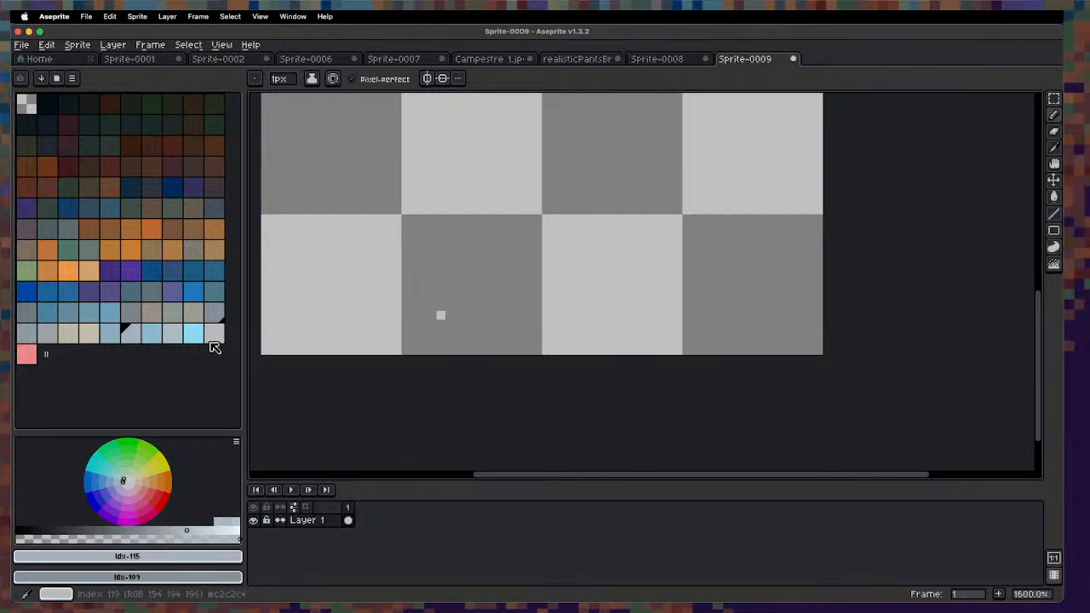
pyautogui.click(130, 312)
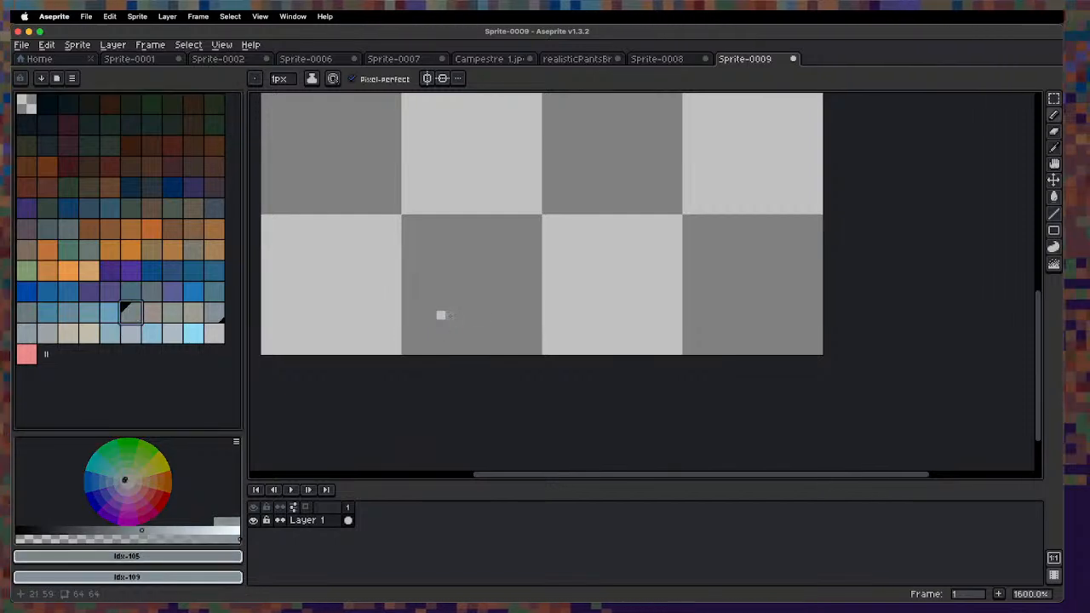
pyautogui.click(213, 290)
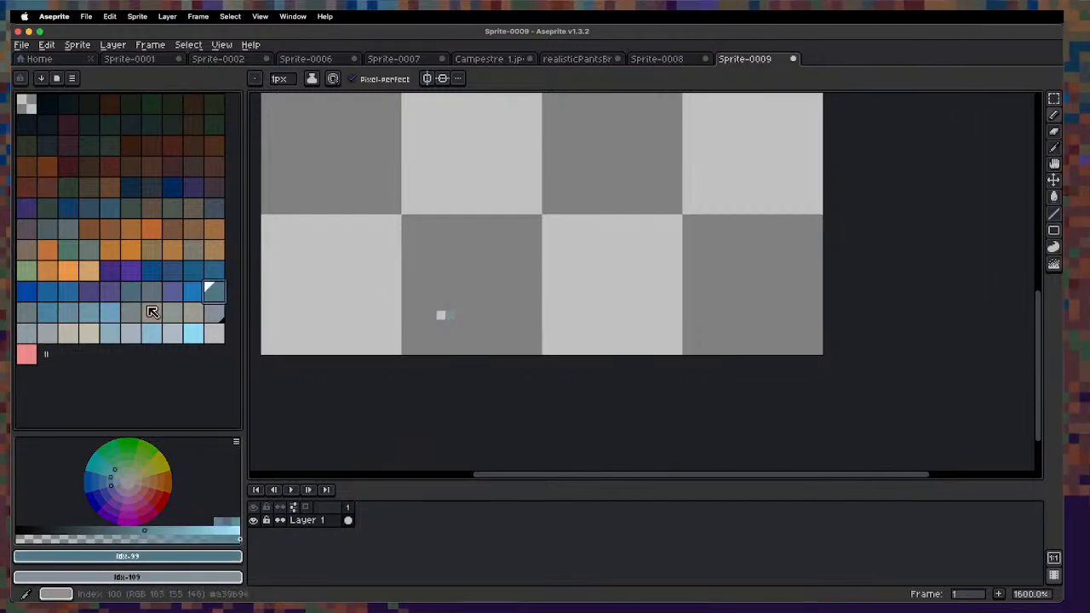
pyautogui.click(27, 311)
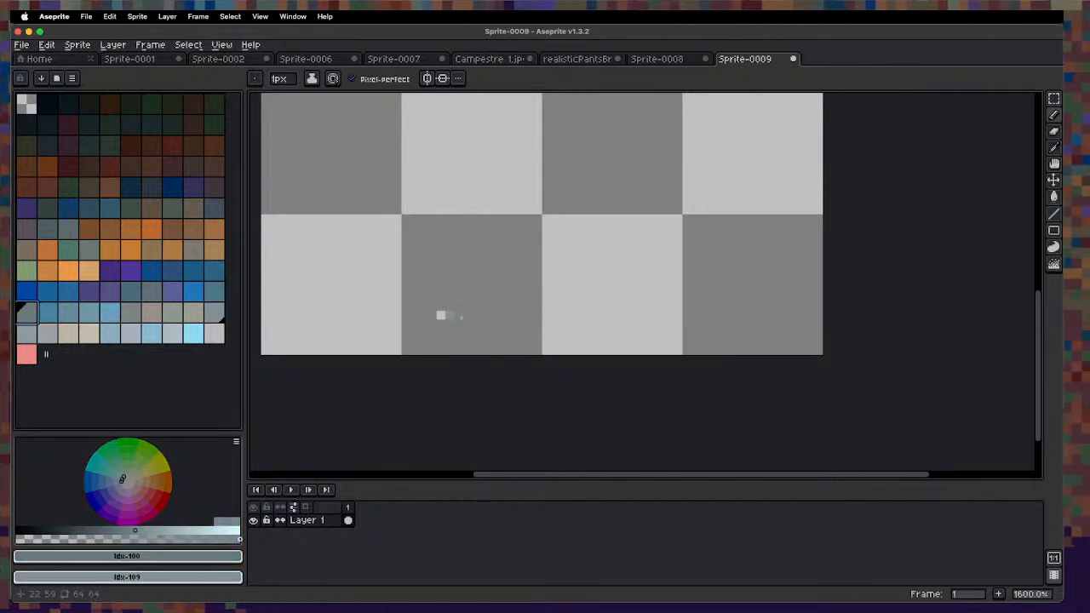
pyautogui.click(31, 339)
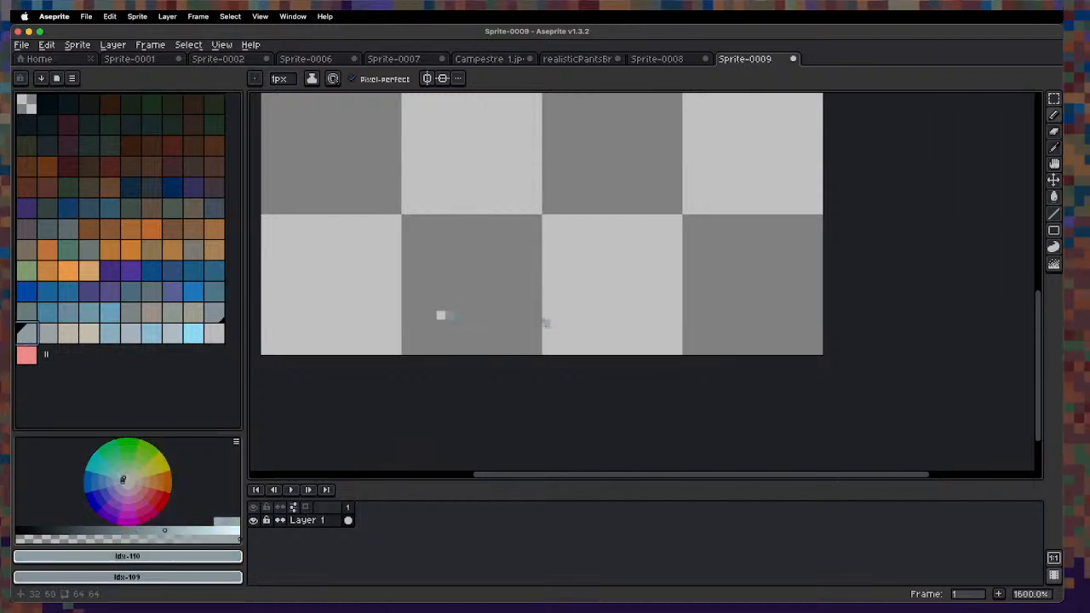
pyautogui.click(468, 316)
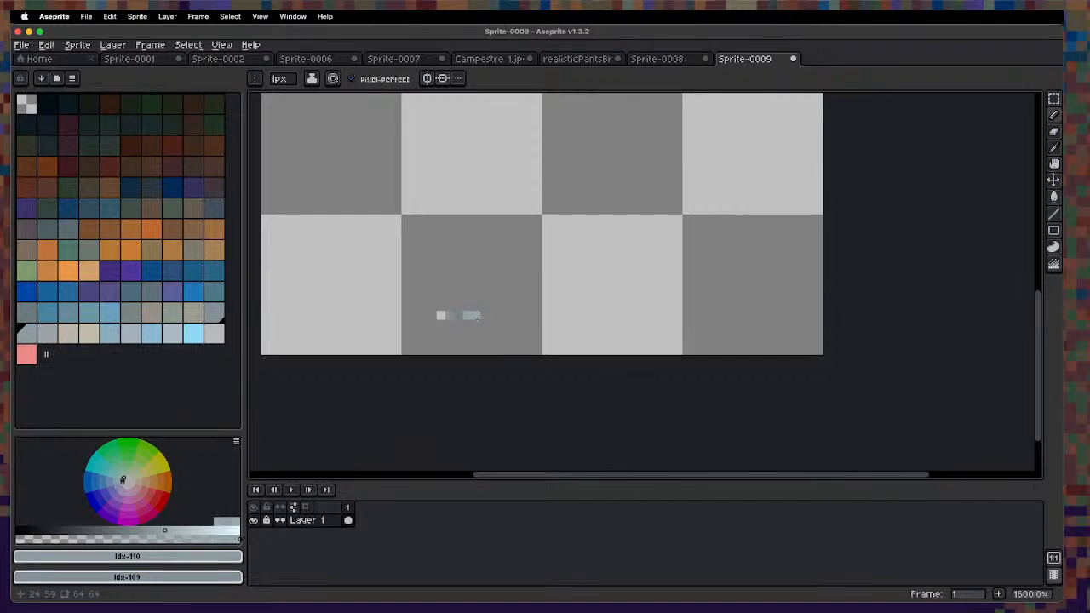
# Capture the 4 × 1 px strip as a custom brush and return to Sprite-0008.
pyautogui.press('m')
pyautogui.moveTo(467, 316); pyautogui.dragTo(471, 316)
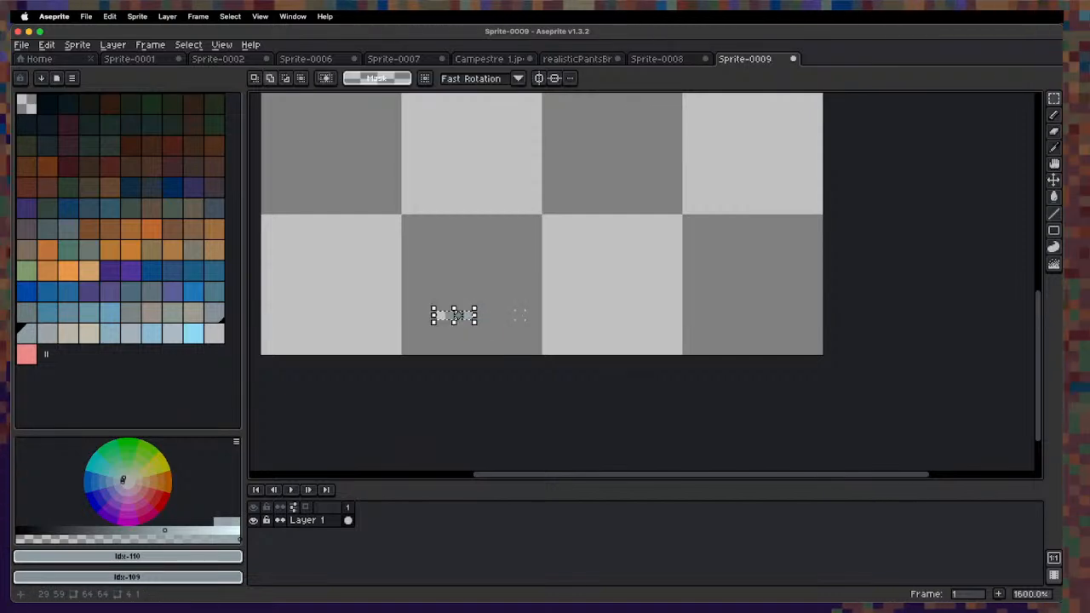
pyautogui.press('super+b')
pyautogui.click(673, 61)
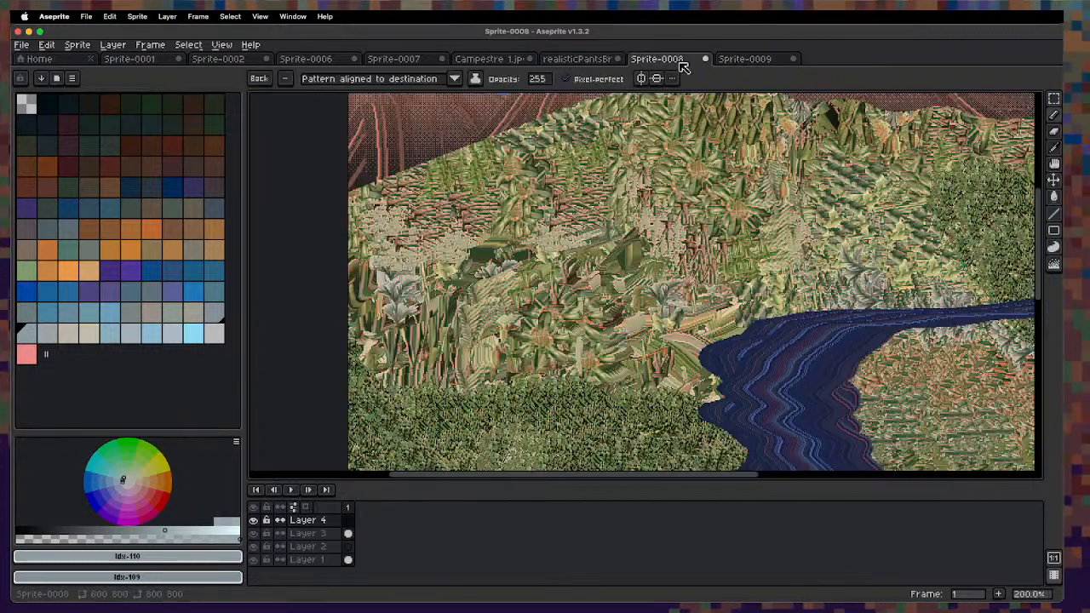
# Try the strip brush on the hillside west of the river, first as an upright stroke and again with the Spray tool.
pyautogui.moveTo(487, 371); pyautogui.dragTo(490, 235)
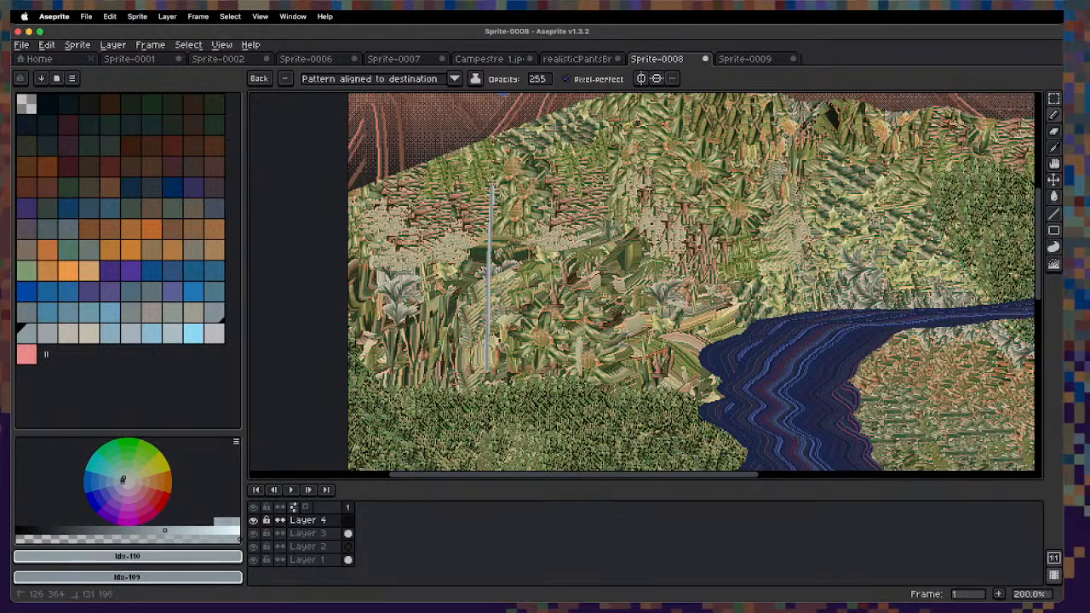
pyautogui.press('super+z')
pyautogui.hotkey('shift', 's')
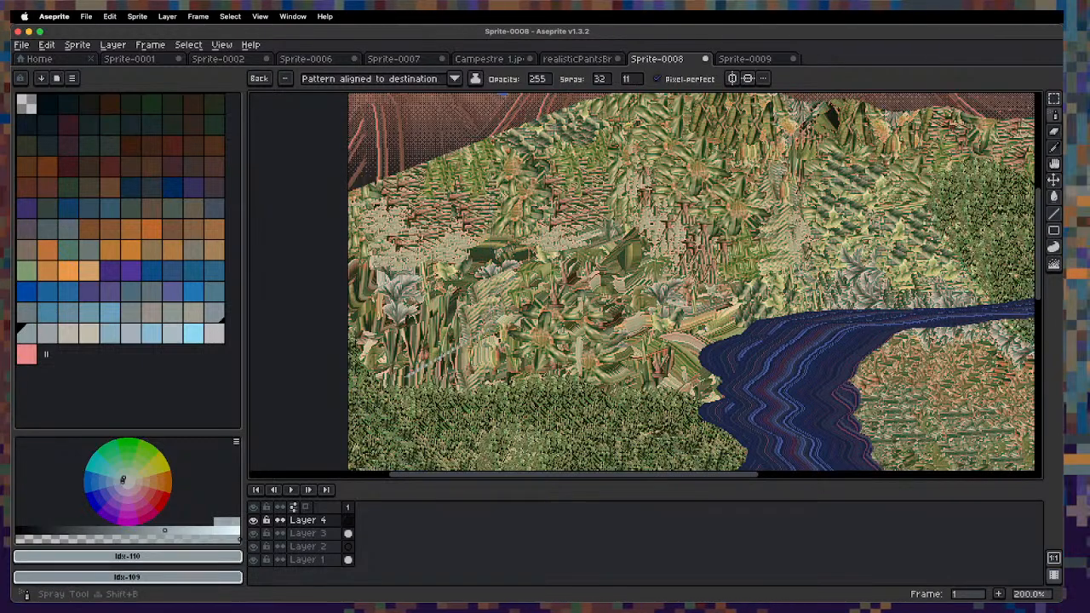
pyautogui.moveTo(485, 375); pyautogui.dragTo(496, 293)
pyautogui.press('super+z')
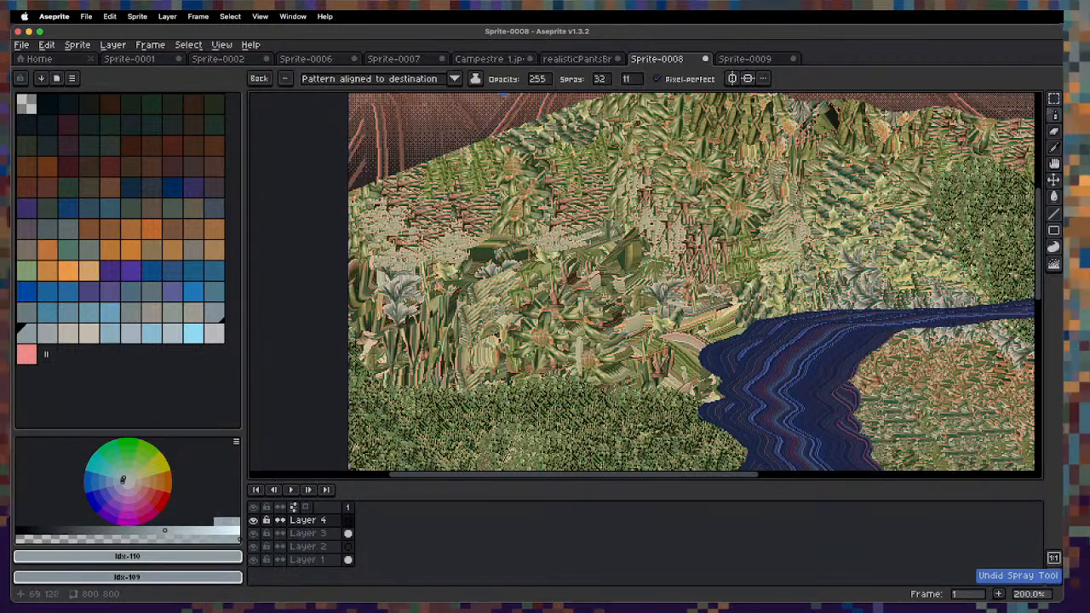
# Try to outline a large wall-shaped area of the hillside west of the river with the Polygonal Lasso.
pyautogui.press('q')
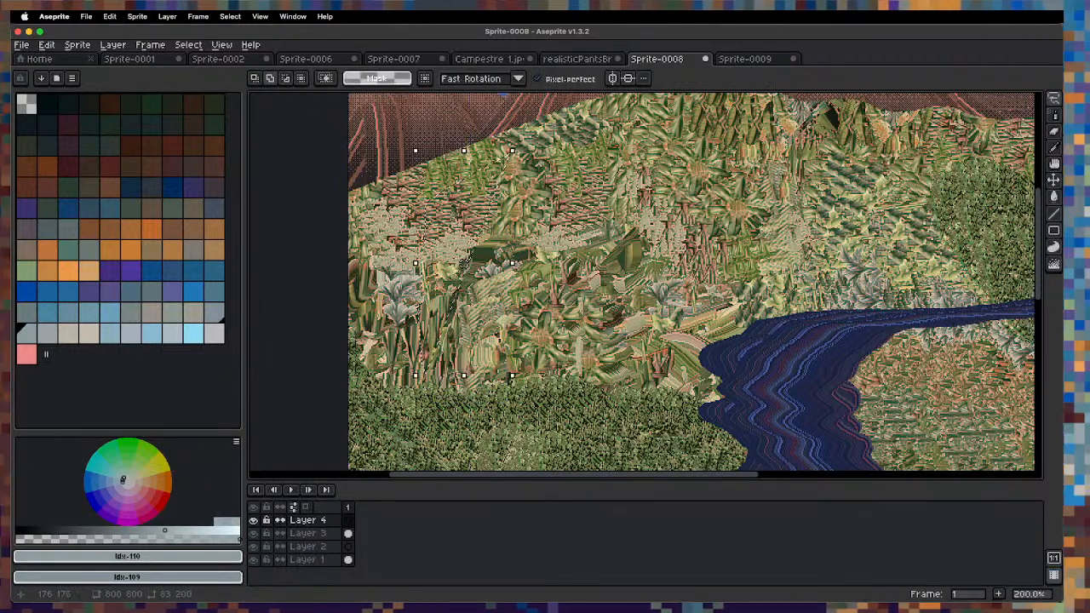
pyautogui.hotkey('shift', 'q')
pyautogui.click(443, 388)
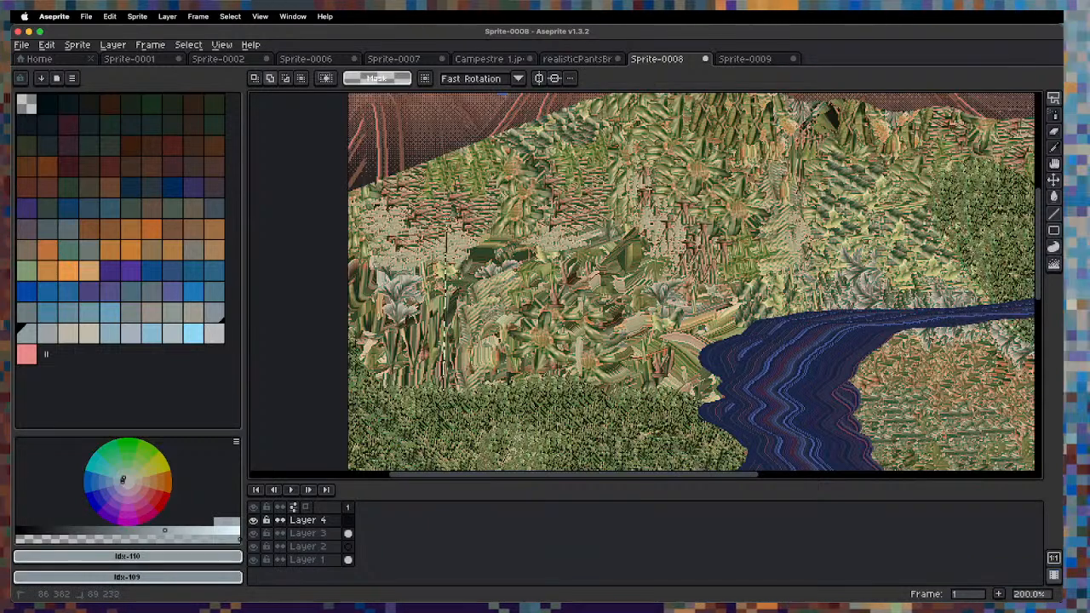
pyautogui.click(442, 185)
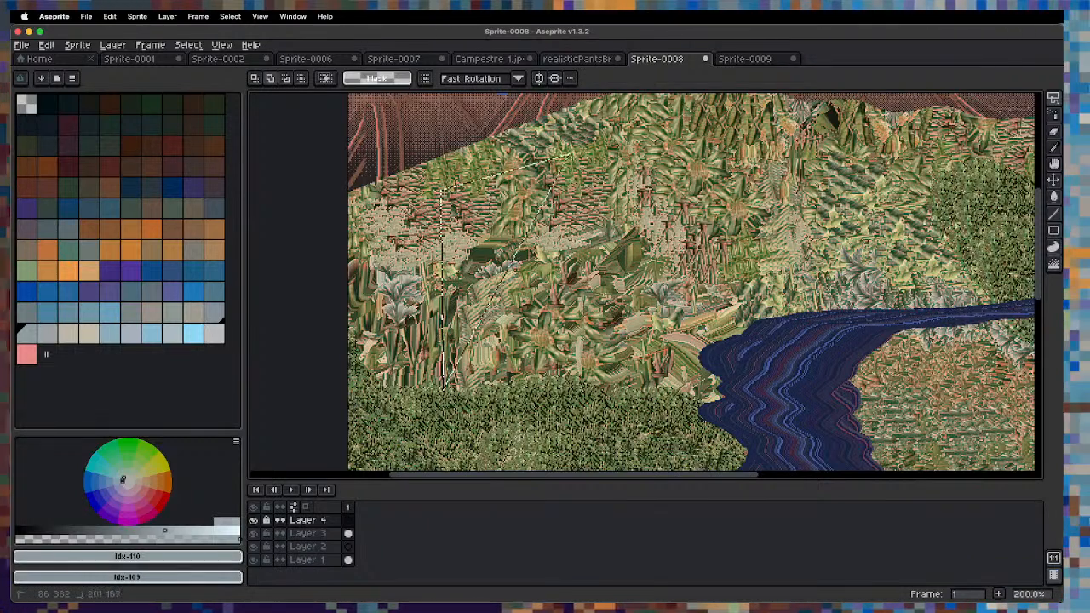
pyautogui.click(596, 230)
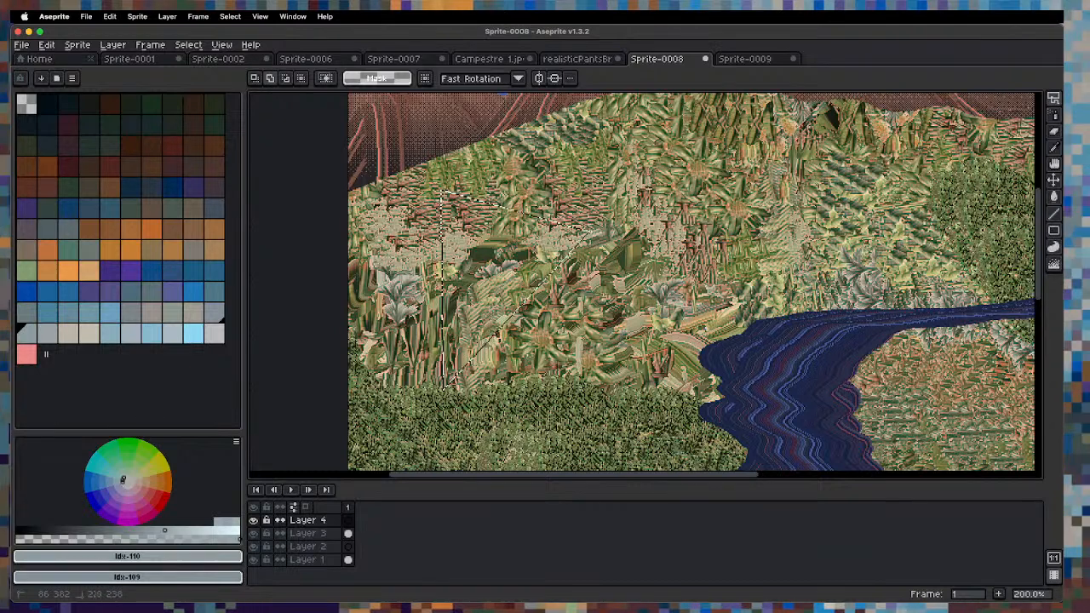
pyautogui.click(733, 187)
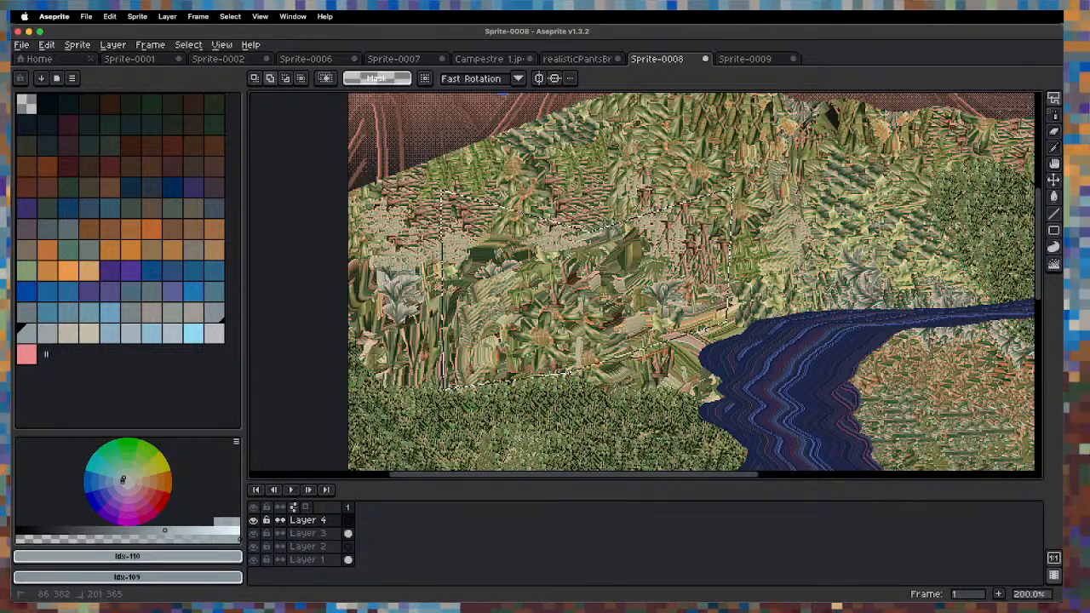
pyautogui.press('super+z')
pyautogui.click(407, 356)
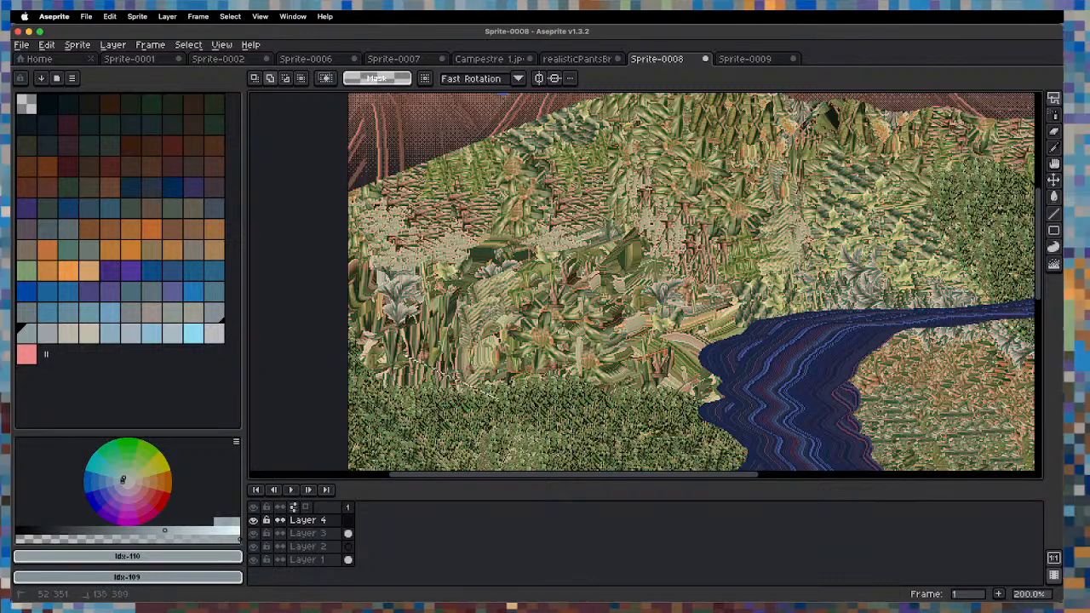
pyautogui.press('super+z')
# Select a four-sided area about 196 × 140 px on the hillside just above the river bend with the Polygonal Lasso.
pyautogui.scroll(-2, 572, 387)
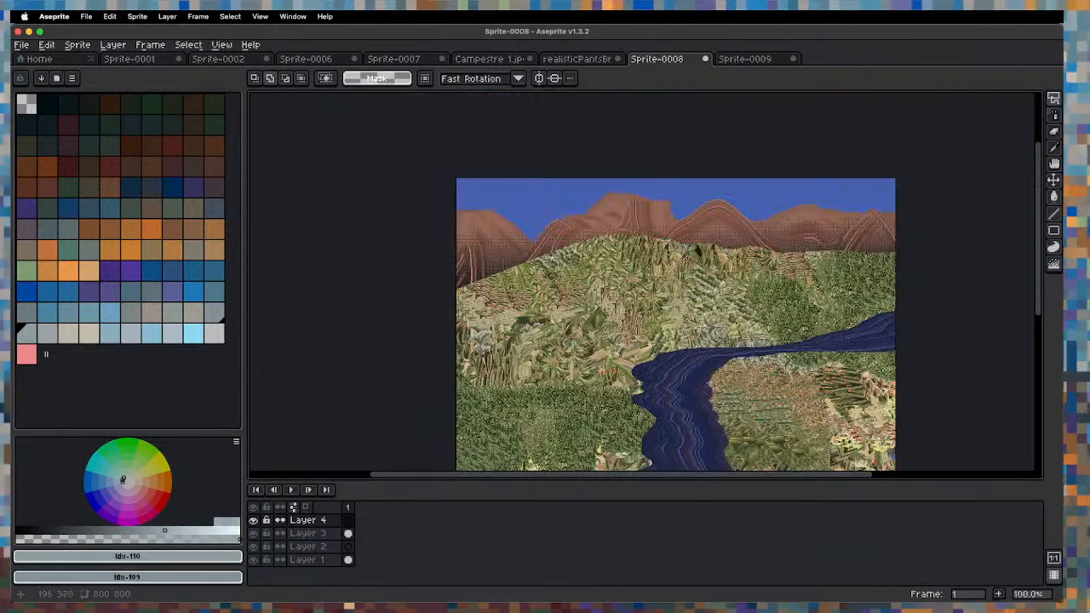
pyautogui.moveTo(569, 386); pyautogui.dragTo(451, 316)
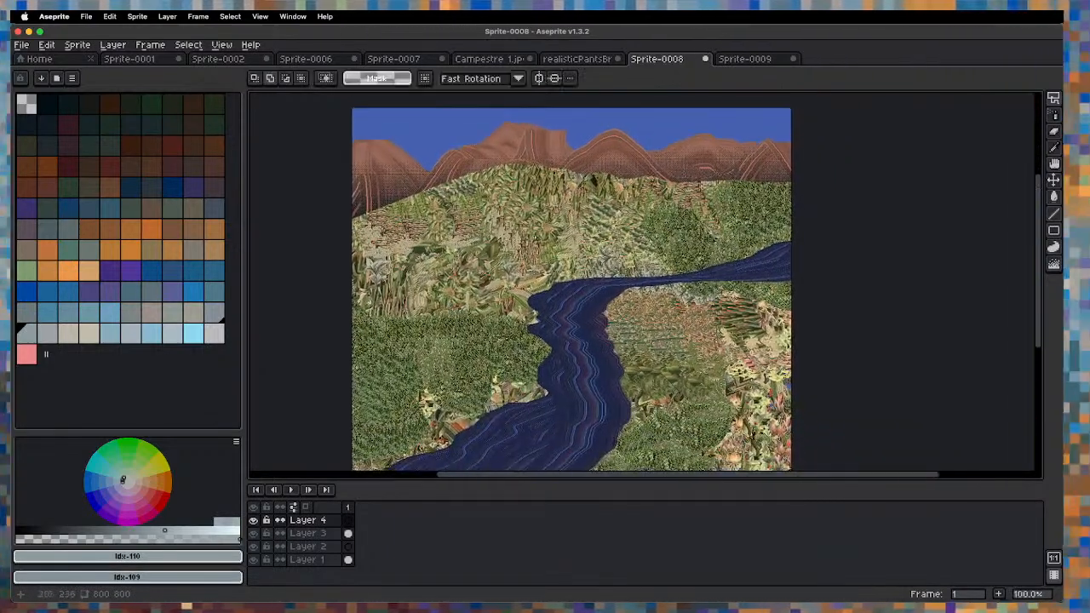
pyautogui.scroll(1, 537, 240)
pyautogui.click(467, 295)
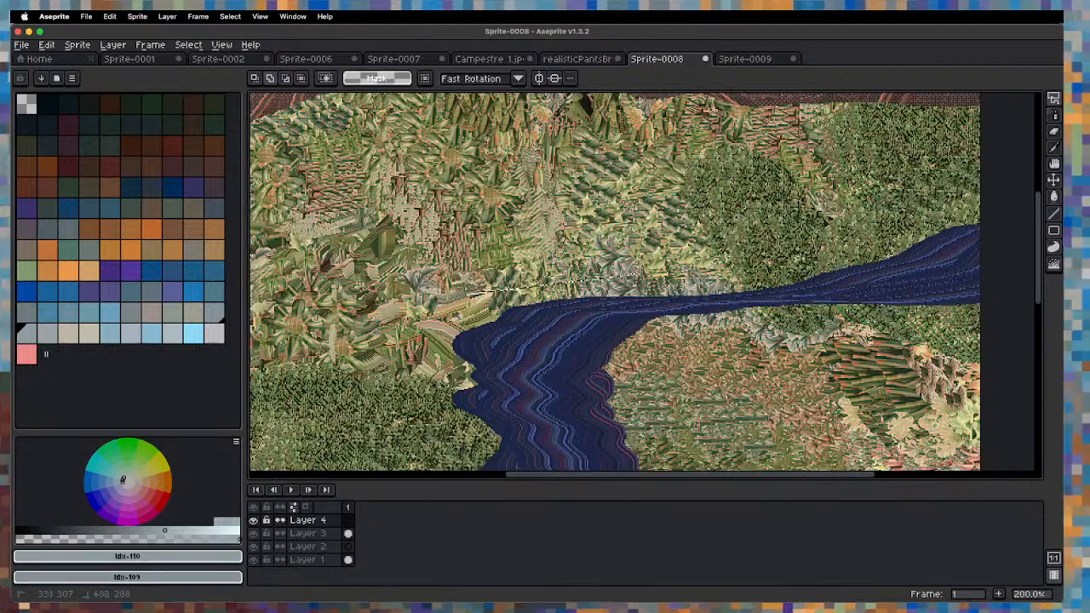
pyautogui.click(671, 284)
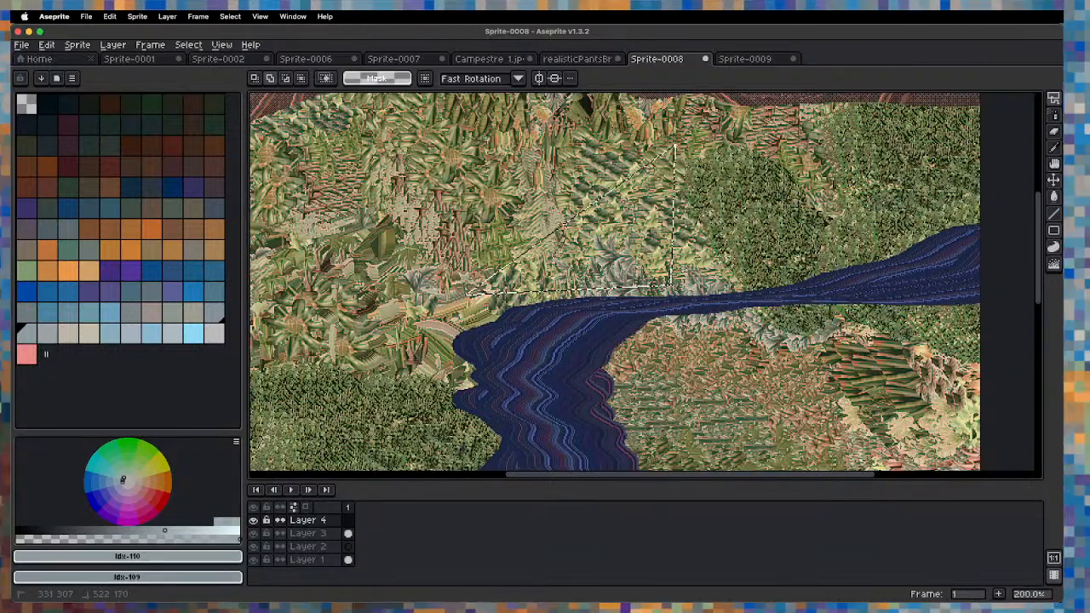
pyautogui.click(673, 145)
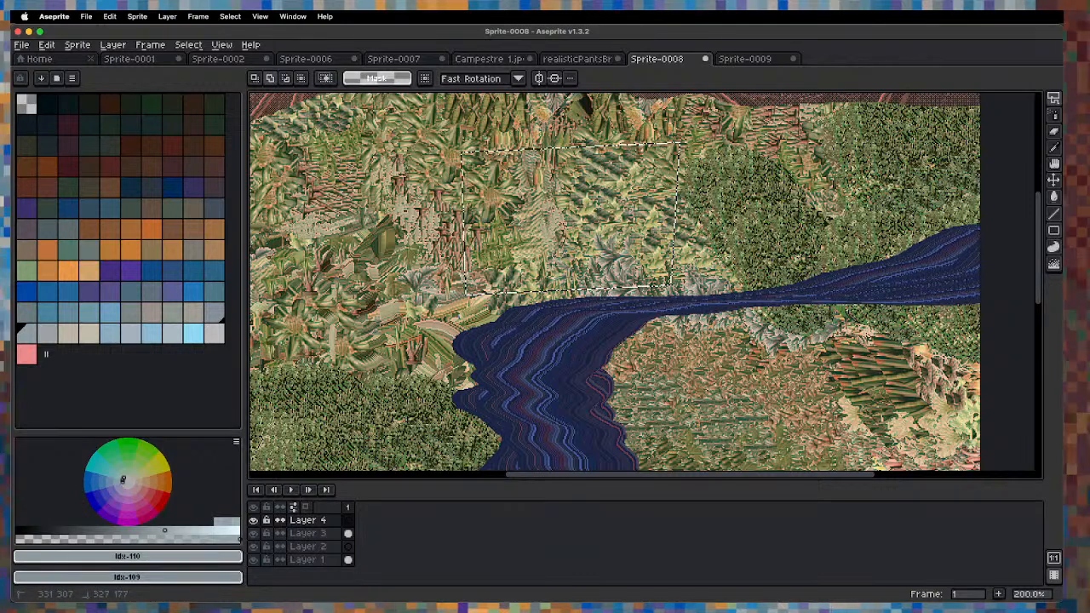
pyautogui.doubleClick(469, 154)
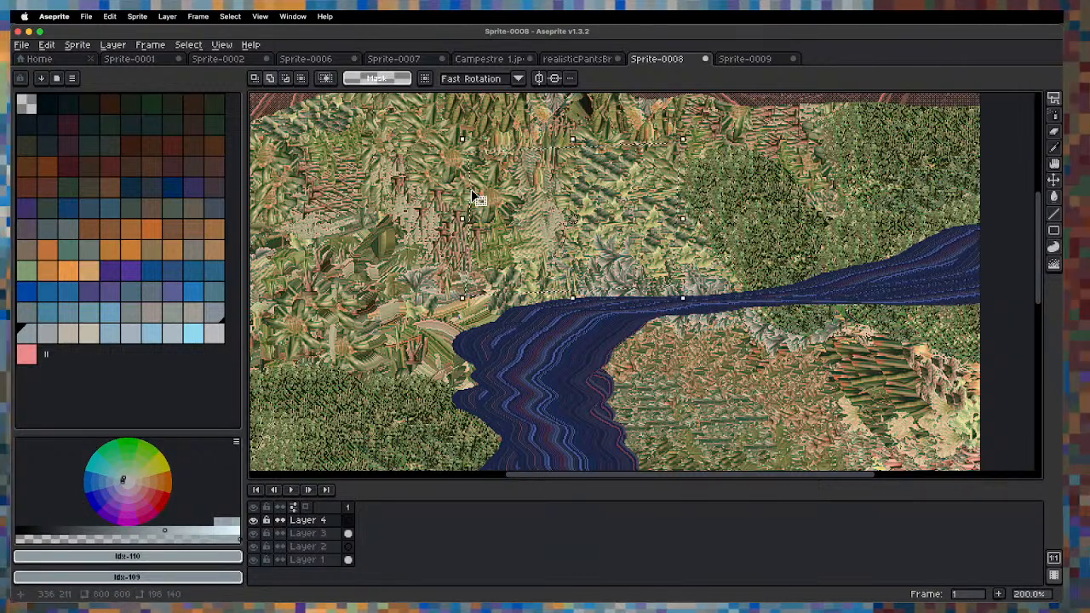
# Try filling the four-sided selection on the hillside with flat grey, and undo both fills.
pyautogui.press('g')
pyautogui.click(586, 202)
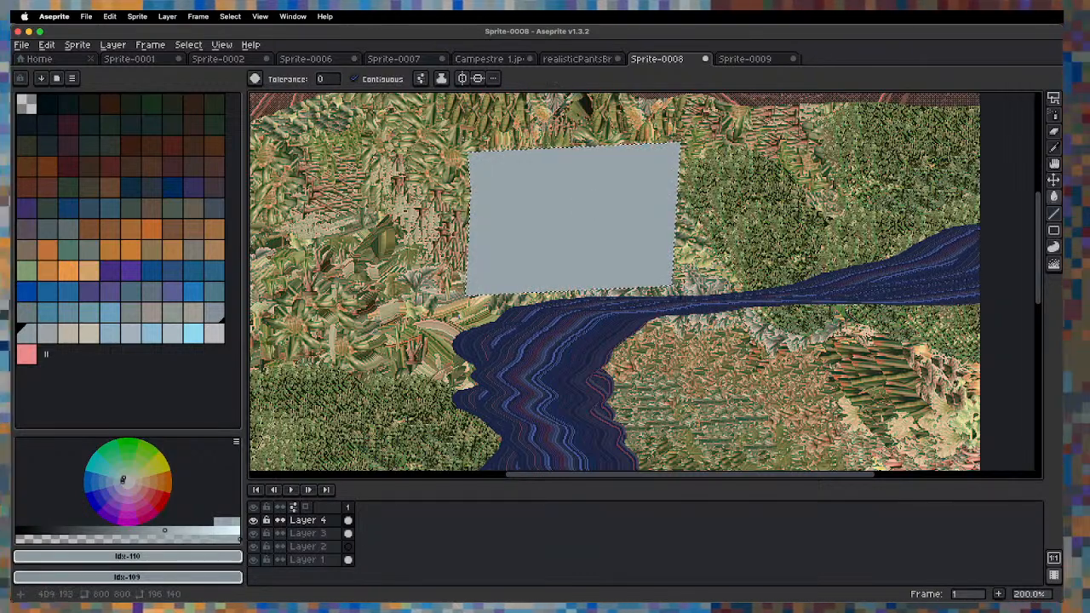
pyautogui.press('super+z')
pyautogui.press('b')
pyautogui.press('g')
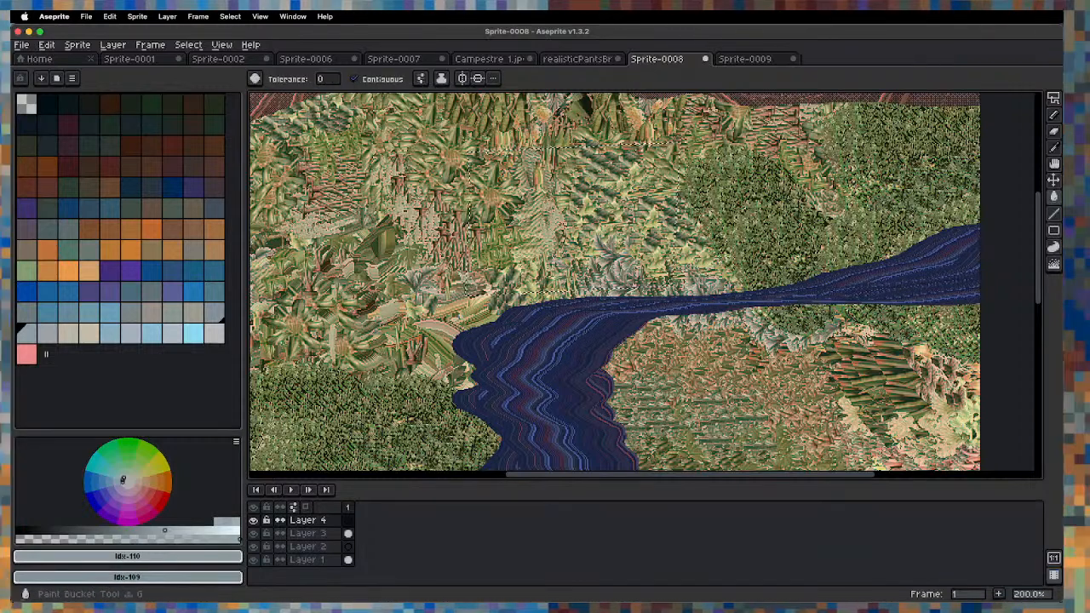
pyautogui.click(586, 204)
pyautogui.press('super+z')
# Capture the 4 × 1 px strip in Sprite-0009 again as a custom brush and return to Sprite-0008.
pyautogui.click(746, 60)
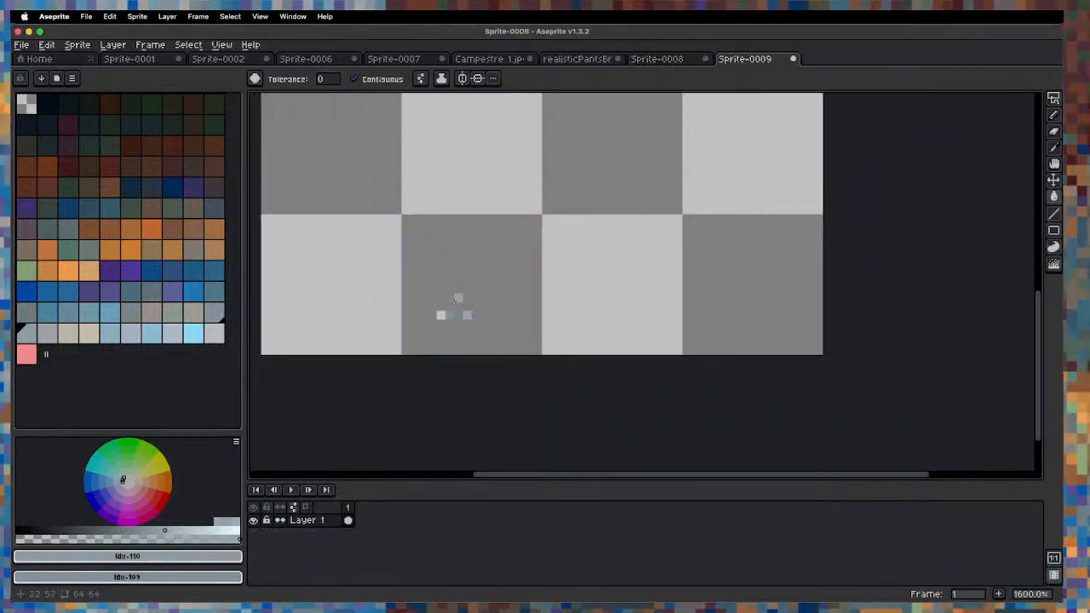
pyautogui.press('m')
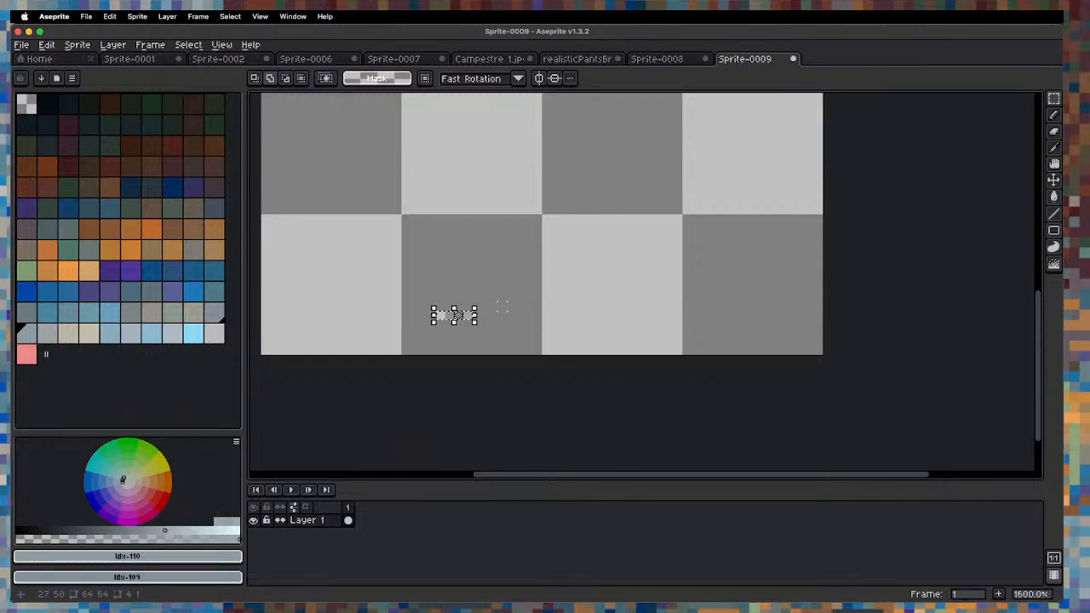
pyautogui.press('v')
pyautogui.press('b')
pyautogui.click(665, 60)
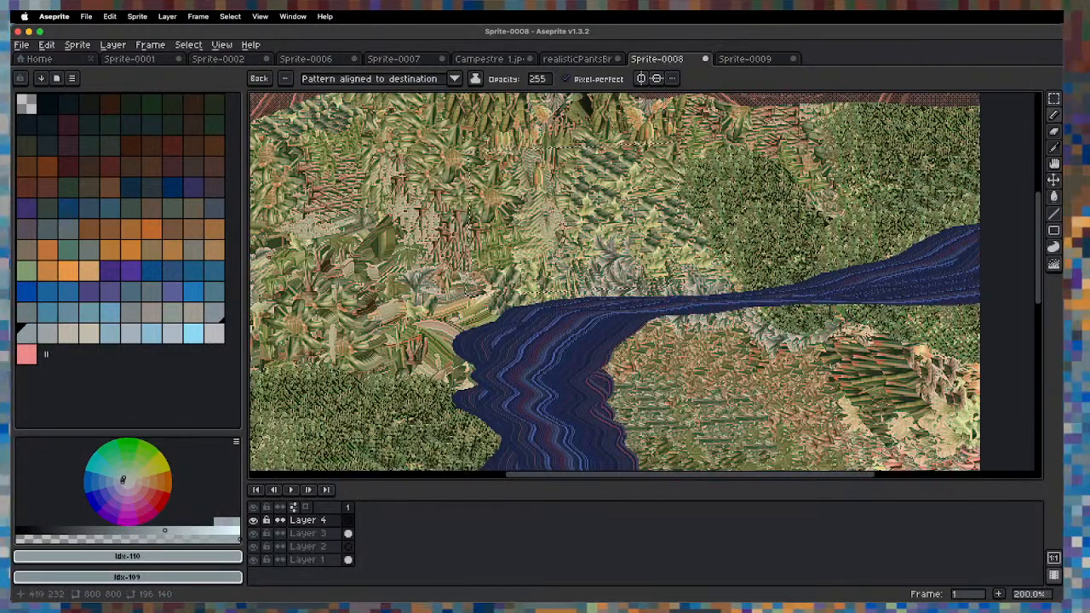
# Fill the four-sided selection above the river bend with the strip brush pattern as vertical grey stripes using the Paint Bucket.
pyautogui.press('g')
pyautogui.click(529, 190)
pyautogui.press('space')
pyautogui.moveTo(474, 165); pyautogui.dragTo(493, 254)
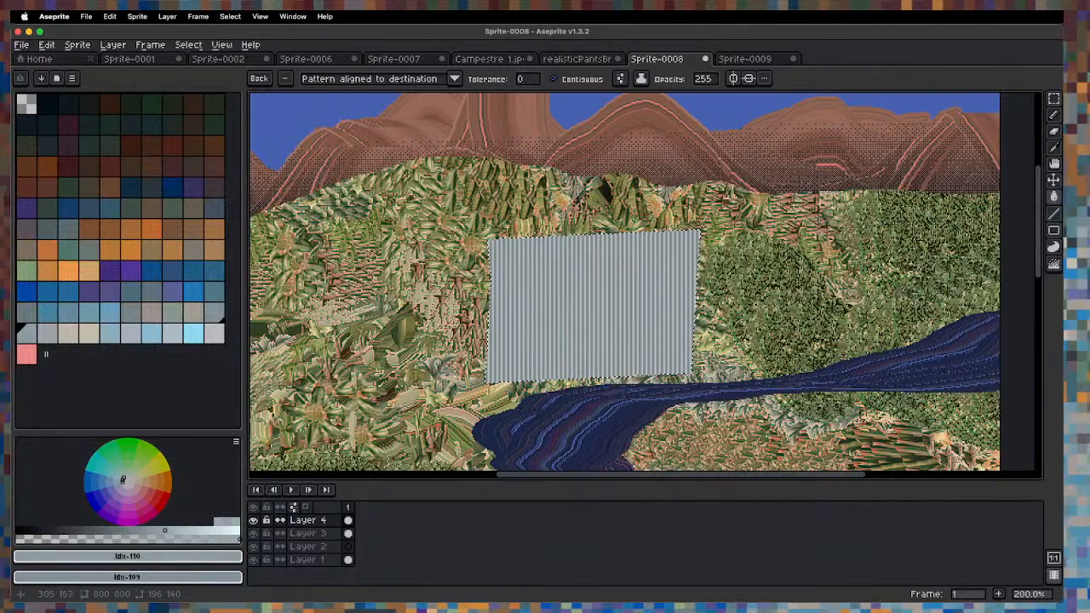
# Deselect the striped wall and draw a flat light-grey side wall receding from its west edge with the Polygon tool.
pyautogui.press('b')
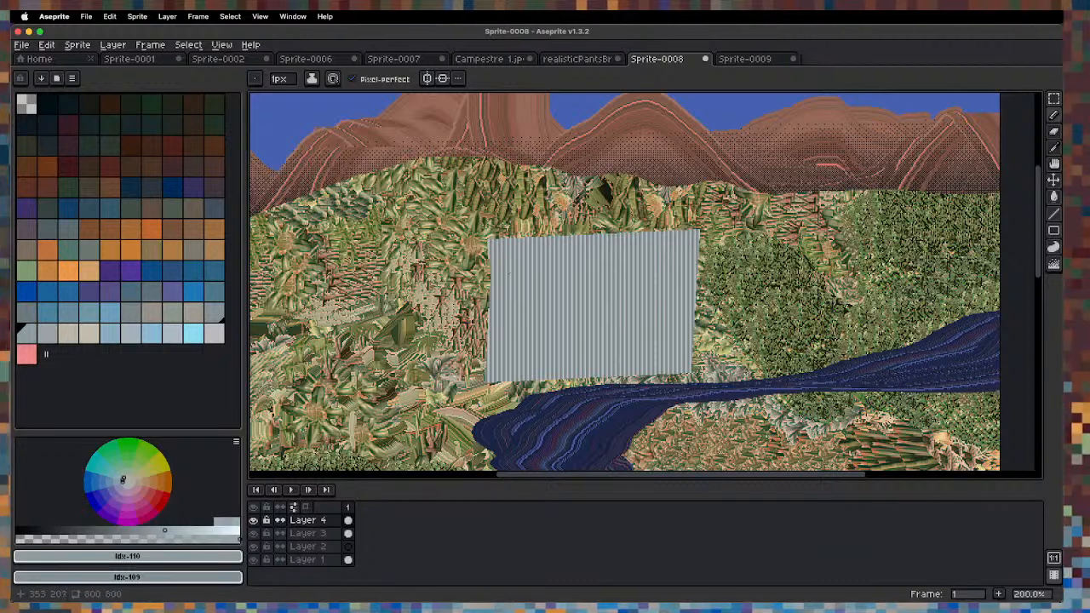
pyautogui.hotkey('shift', 'd')
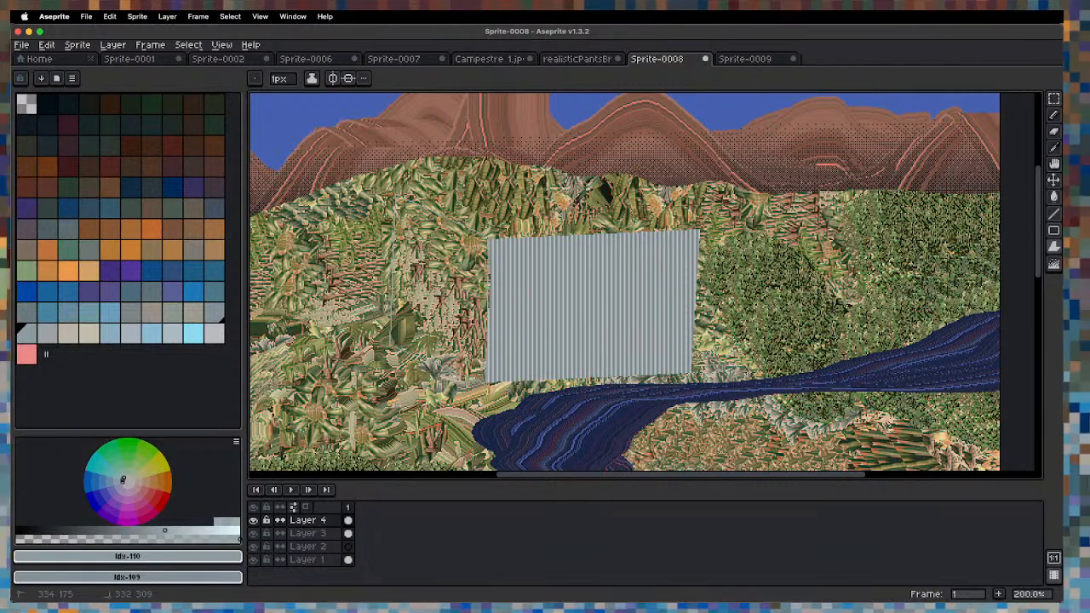
pyautogui.doubleClick(486, 381)
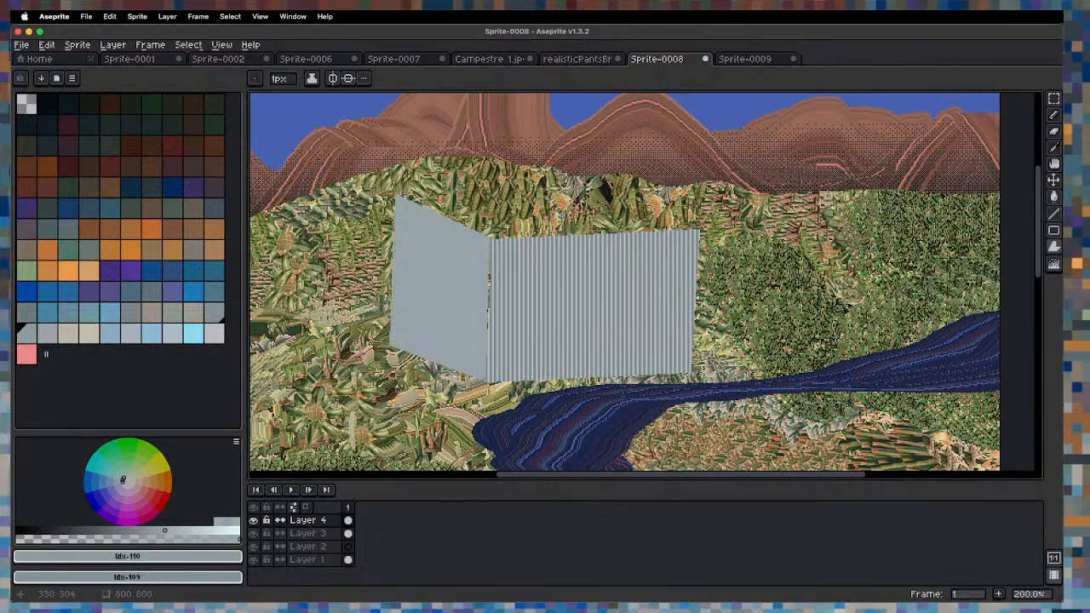
# Choose the darker grey Idx-100 and draw a four-sided roof across the tops of both walls with the Polygon tool.
pyautogui.press('x')
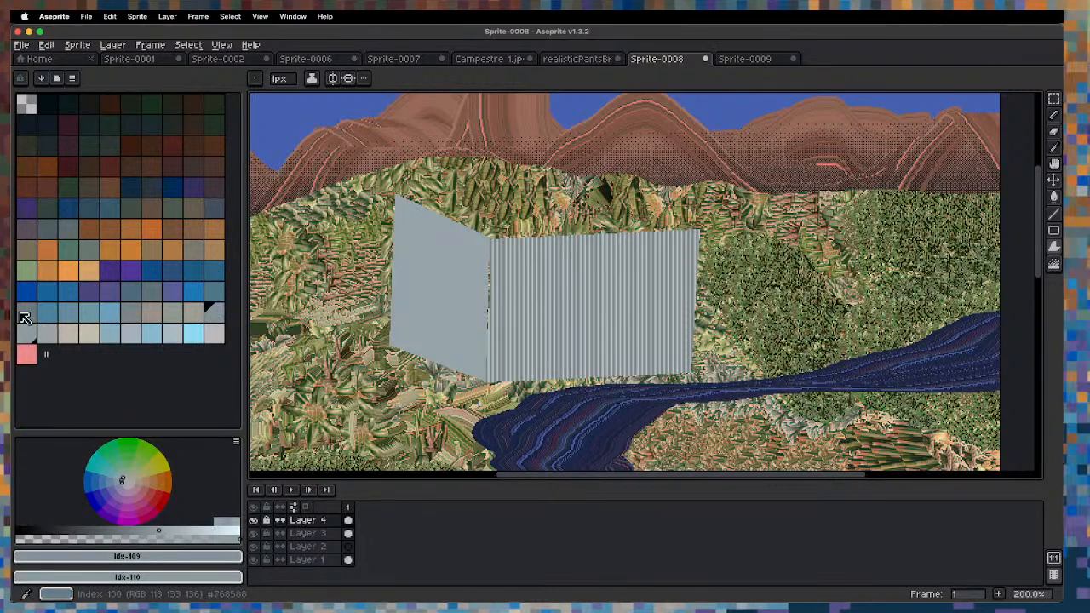
pyautogui.moveTo(647, 255); pyautogui.dragTo(560, 284)
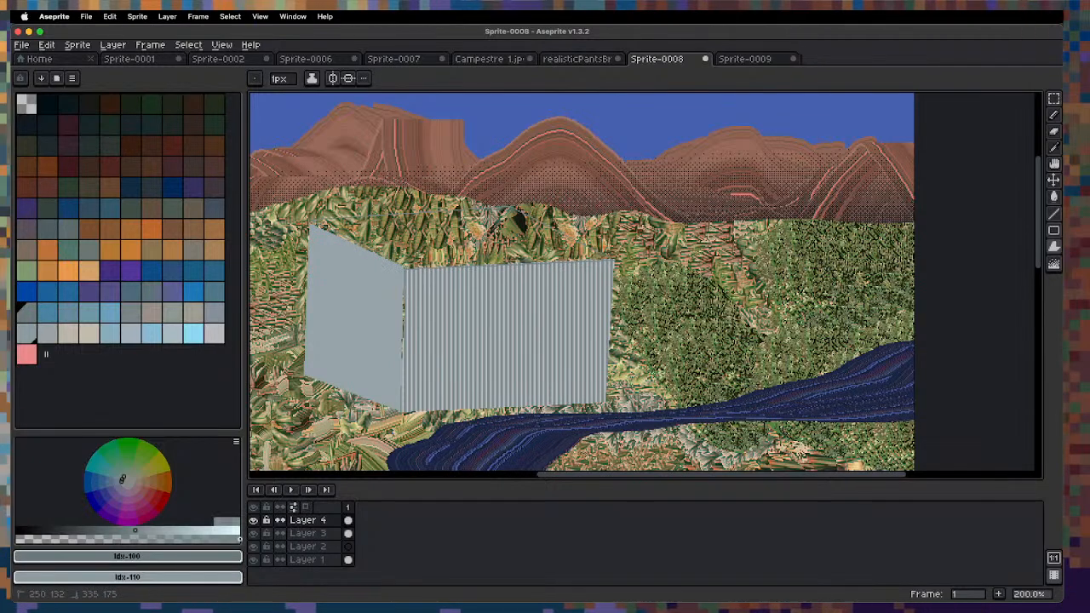
pyautogui.doubleClick(409, 267)
pyautogui.scroll(-1, 486, 260)
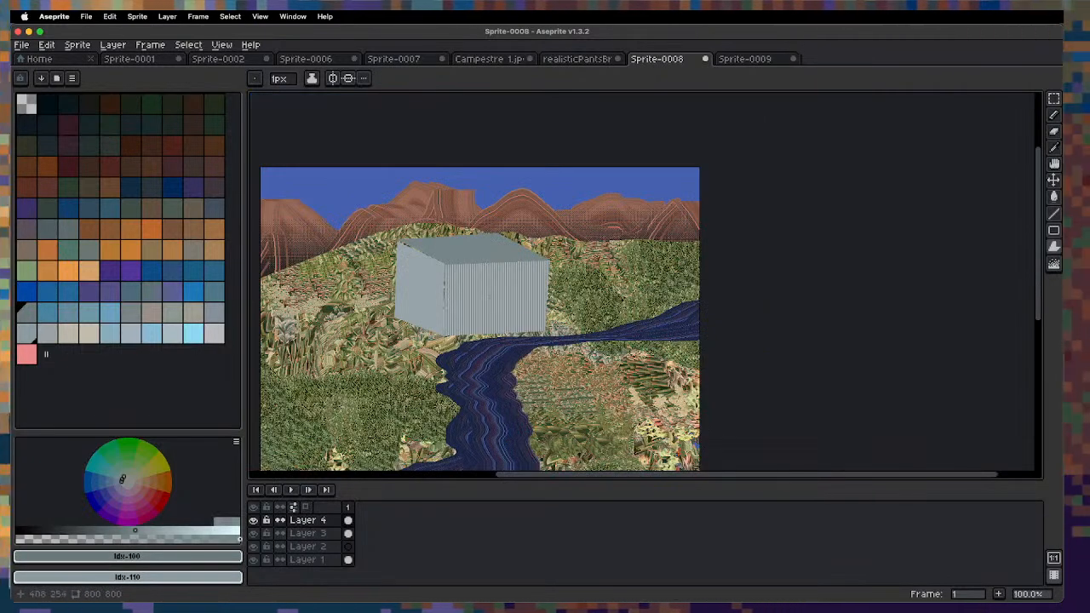
pyautogui.press('space')
pyautogui.moveTo(448, 356); pyautogui.dragTo(445, 308)
pyautogui.scroll(3, 446, 309)
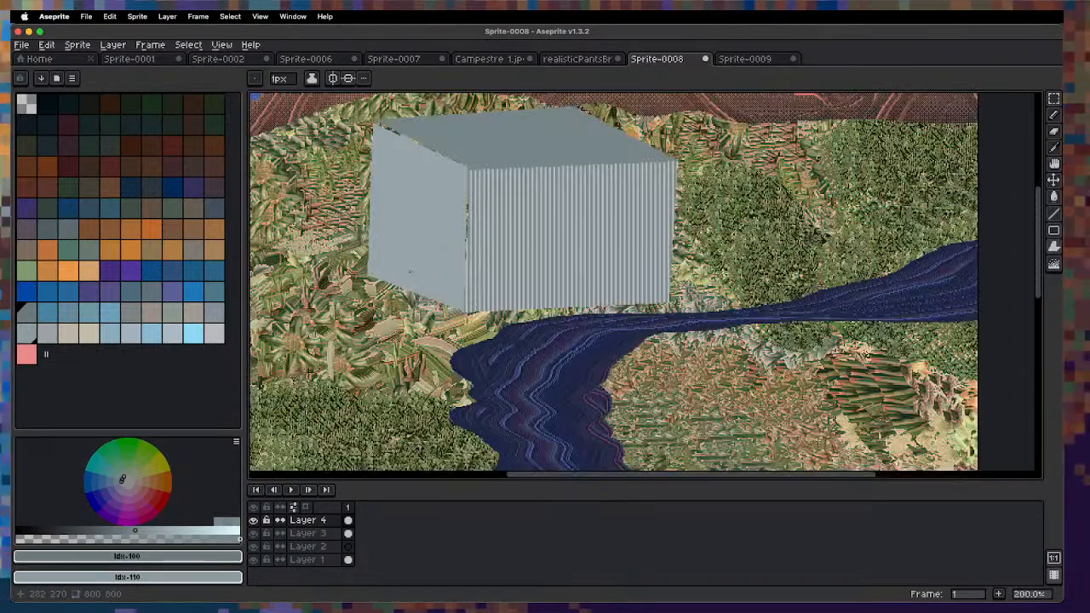
pyautogui.press('q')
pyautogui.moveTo(374, 296)
pyautogui.mouseDown()
pyautogui.moveTo(368, 189)
pyautogui.moveTo(399, 127)
pyautogui.mouseUp()
pyautogui.press('super+z')
# Select a pointed arch about 61 × 113 px in the flat side wall with the Lasso, delete its contents and deselect.
pyautogui.press('space')
pyautogui.moveTo(417, 179); pyautogui.dragTo(407, 282)
pyautogui.moveTo(331, 401)
pyautogui.mouseDown()
pyautogui.moveTo(362, 245)
pyautogui.moveTo(396, 194)
pyautogui.moveTo(432, 238)
pyautogui.moveTo(453, 338)
pyautogui.moveTo(460, 445)
pyautogui.mouseUp()
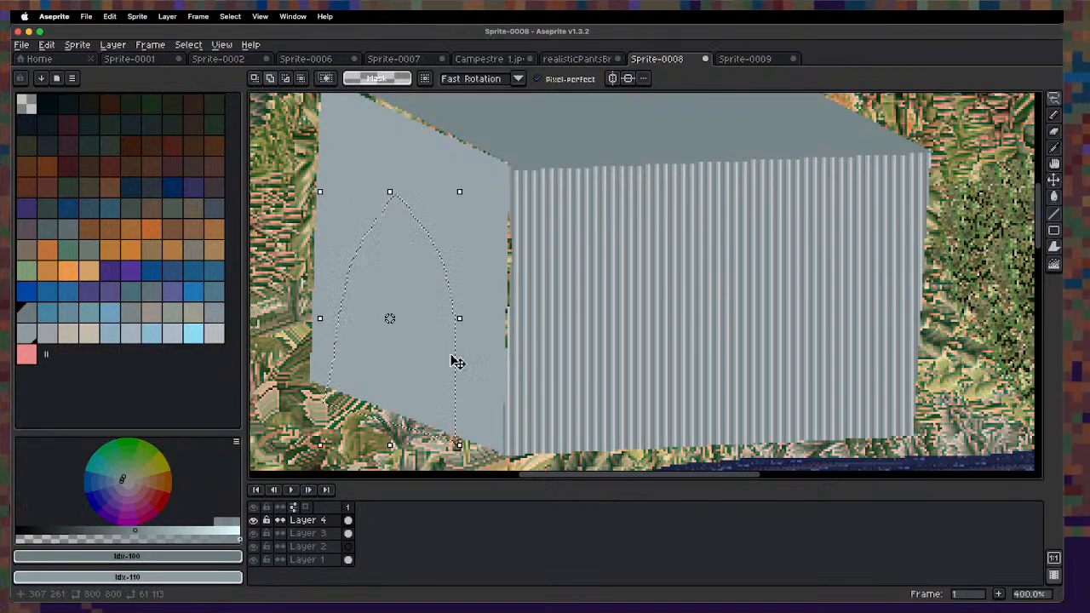
pyautogui.press('Delete')
pyautogui.press('super+d')
pyautogui.scroll(-2, 431, 325)
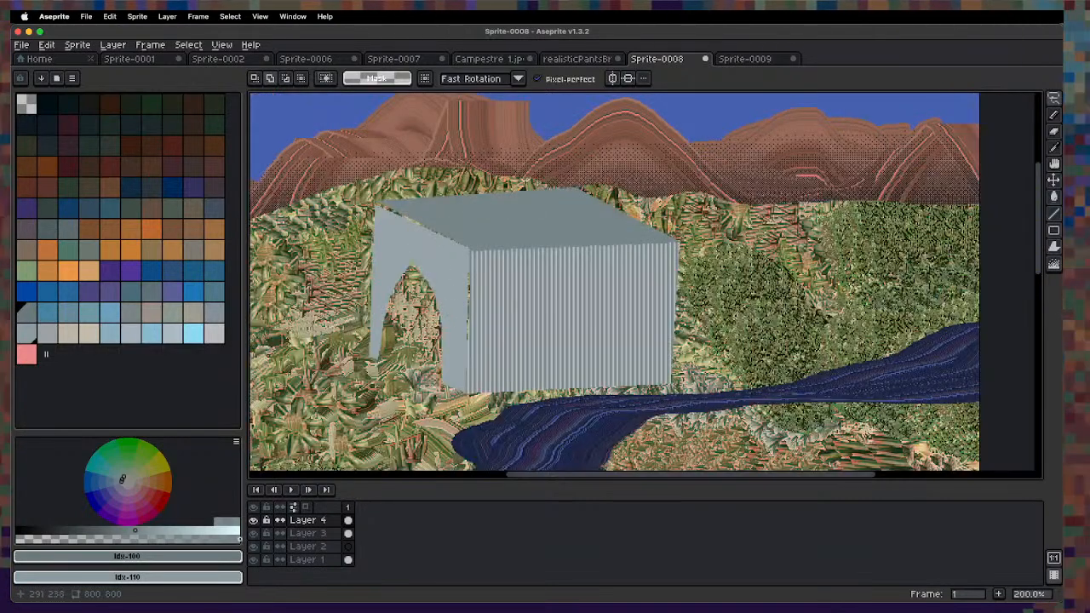
# Draw a slanted line across the foot of the arch opening and fill the arch with the darker grey Idx-100.
pyautogui.scroll(2, 419, 311)
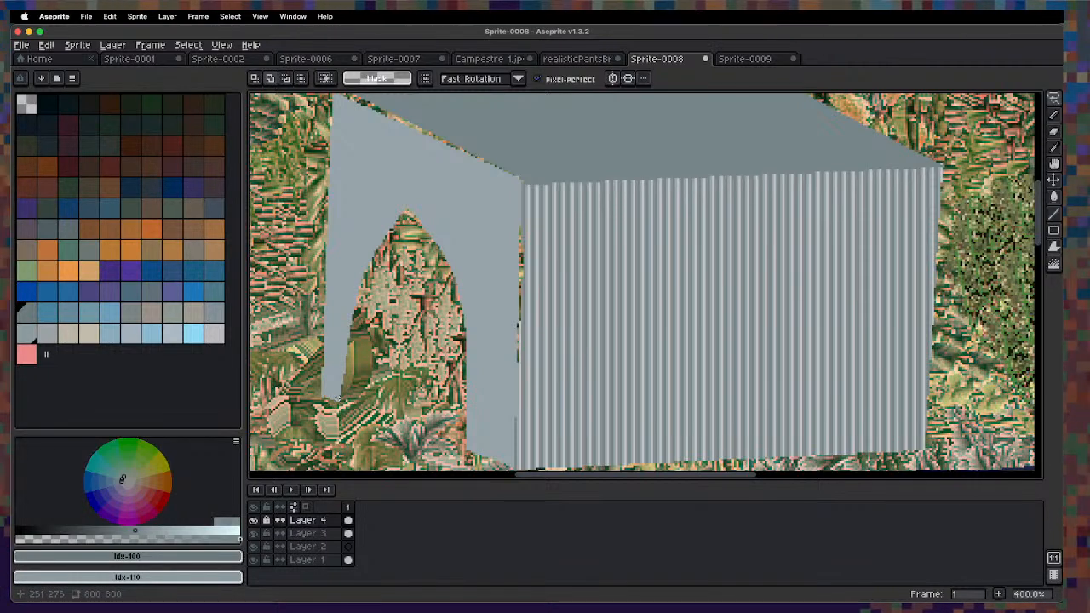
pyautogui.press('l')
pyautogui.moveTo(351, 400); pyautogui.dragTo(467, 386)
pyautogui.press('g')
pyautogui.click(434, 355)
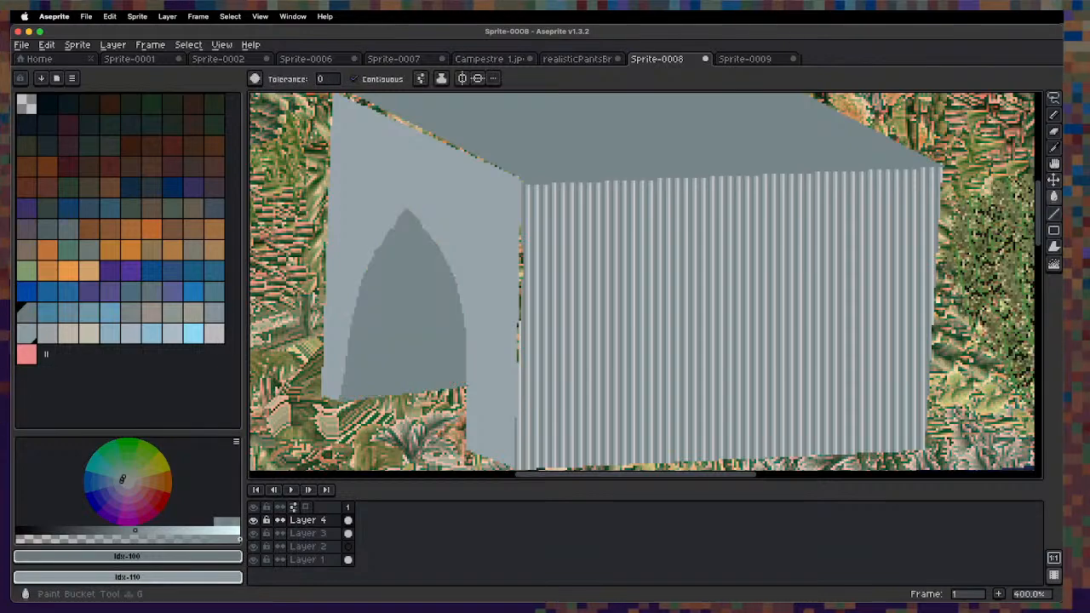
pyautogui.scroll(-3, 436, 323)
pyautogui.scroll(5, 417, 273)
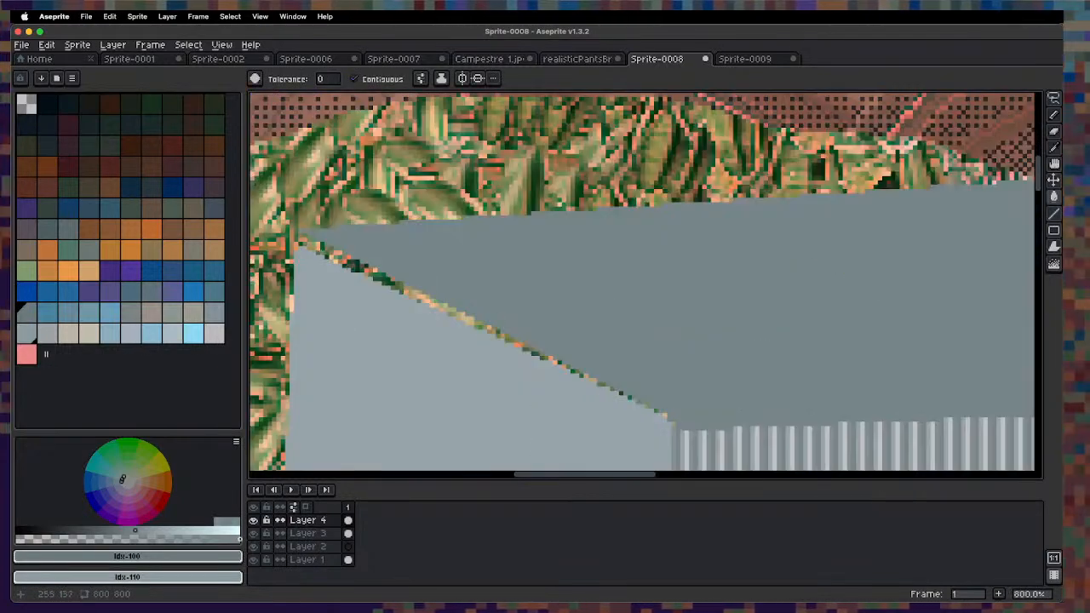
pyautogui.press('Delete')
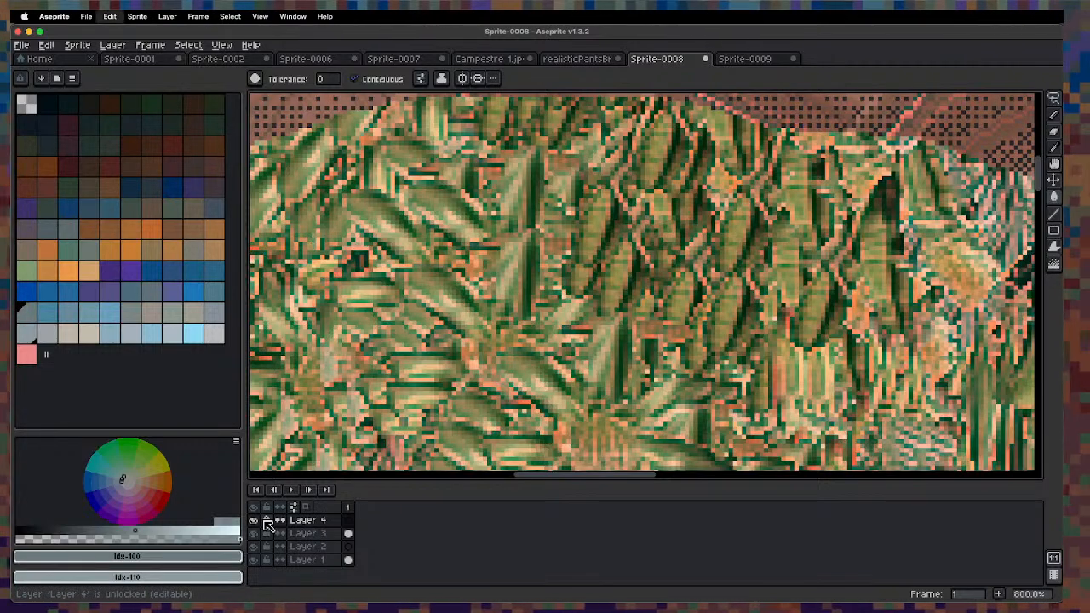
pyautogui.press('super+z')
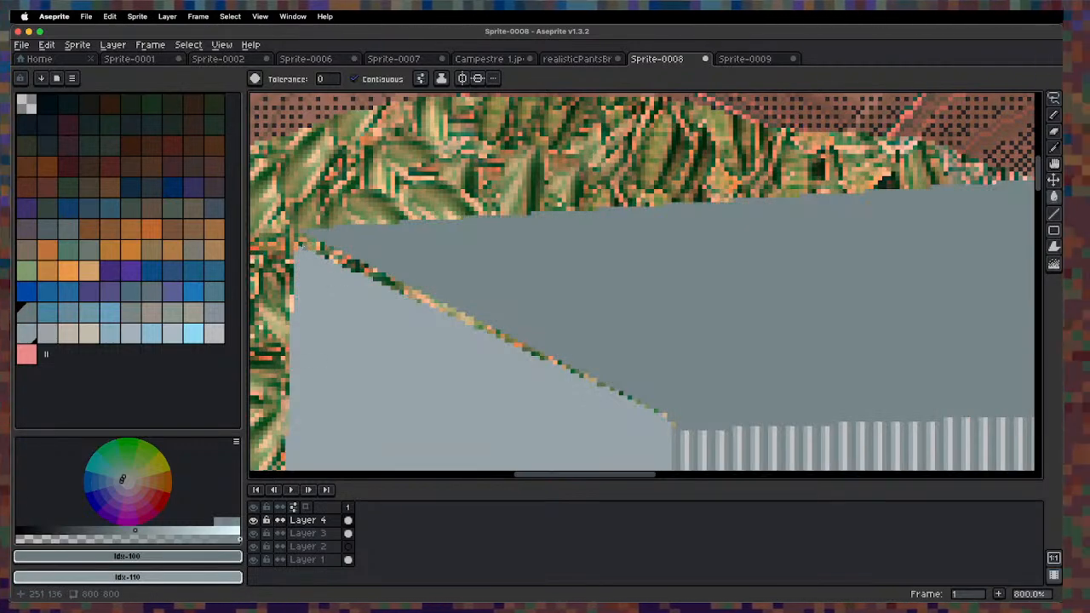
# Cover the gap between the roof and the side wall with a straight darker-grey Pencil line at 4 px.
pyautogui.press('b')
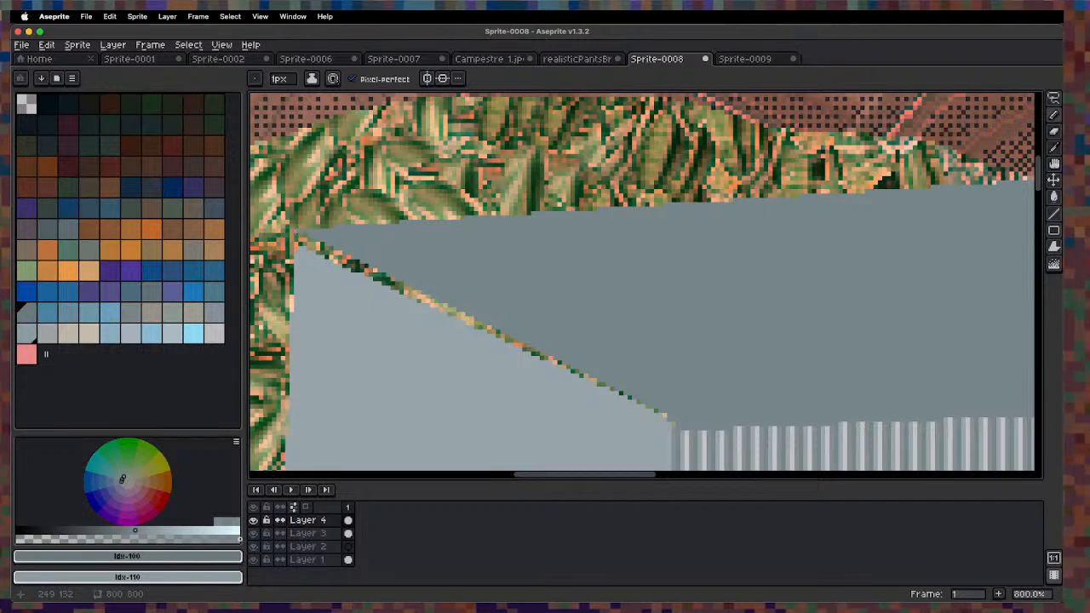
pyautogui.press('+')
pyautogui.press('+')
pyautogui.press('+')
pyautogui.moveTo(301, 240); pyautogui.dragTo(572, 367)
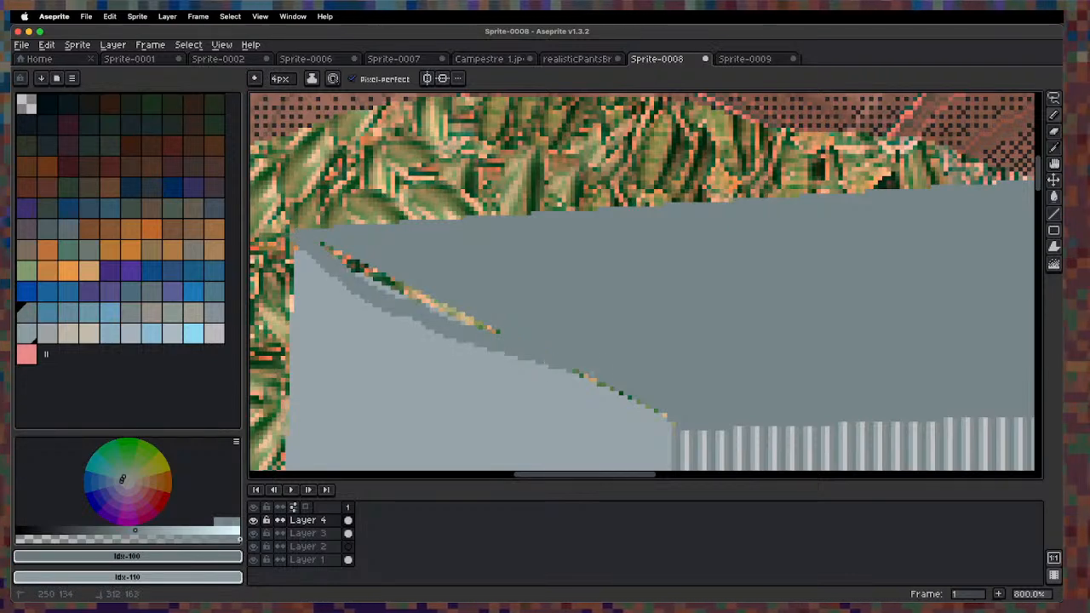
pyautogui.press('super+z')
pyautogui.click(305, 241)
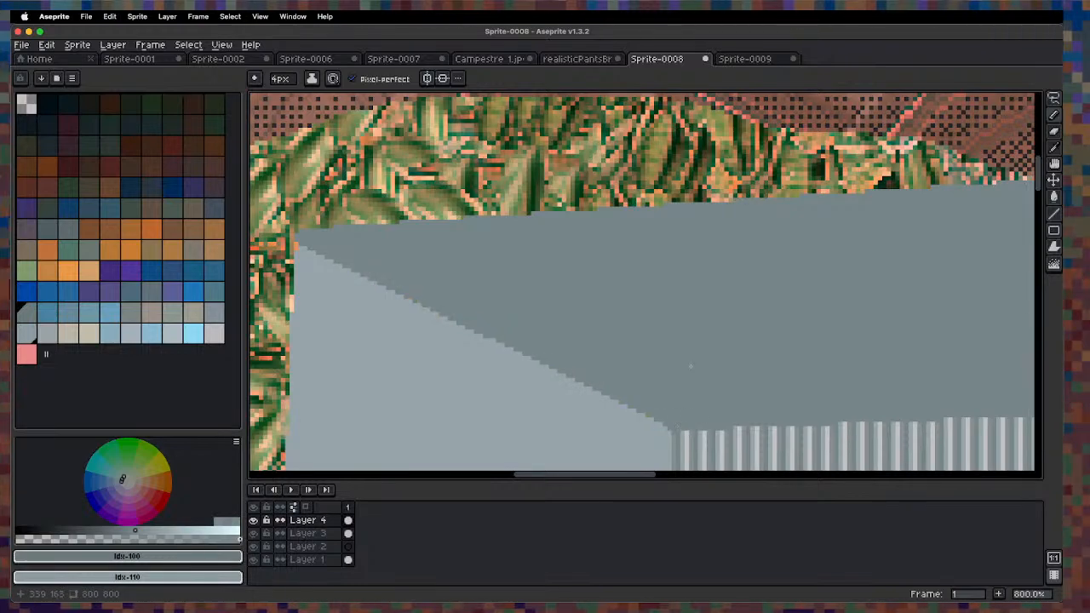
# Pick the side wall's light grey #97a5aa and paint over the vertical gap between the side wall and the striped wall.
pyautogui.scroll(-5, 691, 367)
pyautogui.scroll(4, 570, 357)
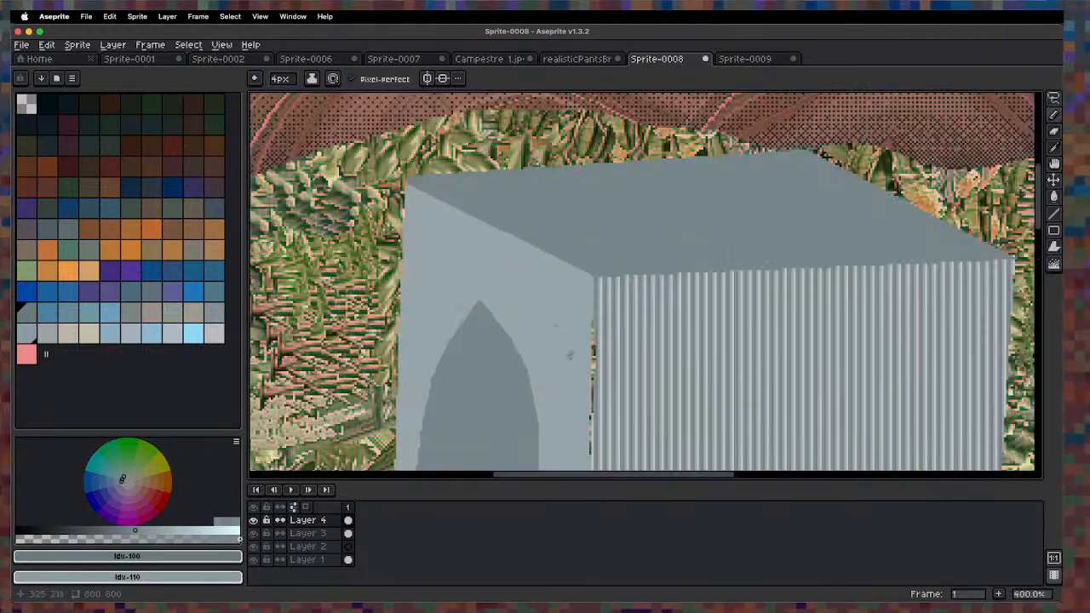
pyautogui.keyDown('alt'); pyautogui.click(575, 325); pyautogui.keyUp('alt')
pyautogui.moveTo(588, 311); pyautogui.dragTo(591, 412)
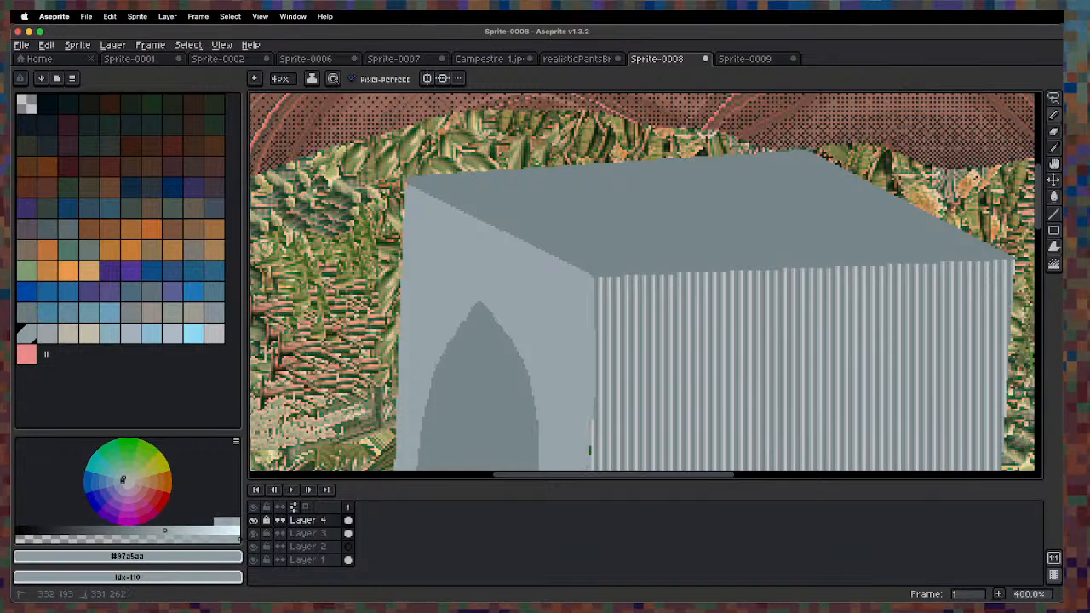
# Straighten the lower sides of the arch with light-grey #97a5aa Pencil strokes along both edges.
pyautogui.scroll(-4, 592, 426)
pyautogui.scroll(3, 549, 341)
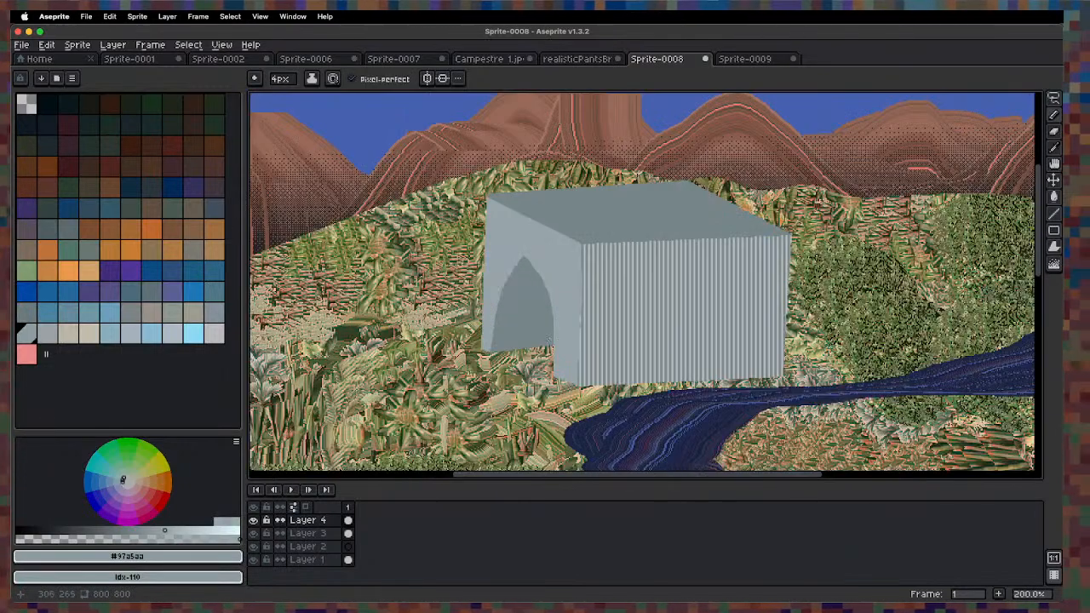
pyautogui.scroll(2, 549, 340)
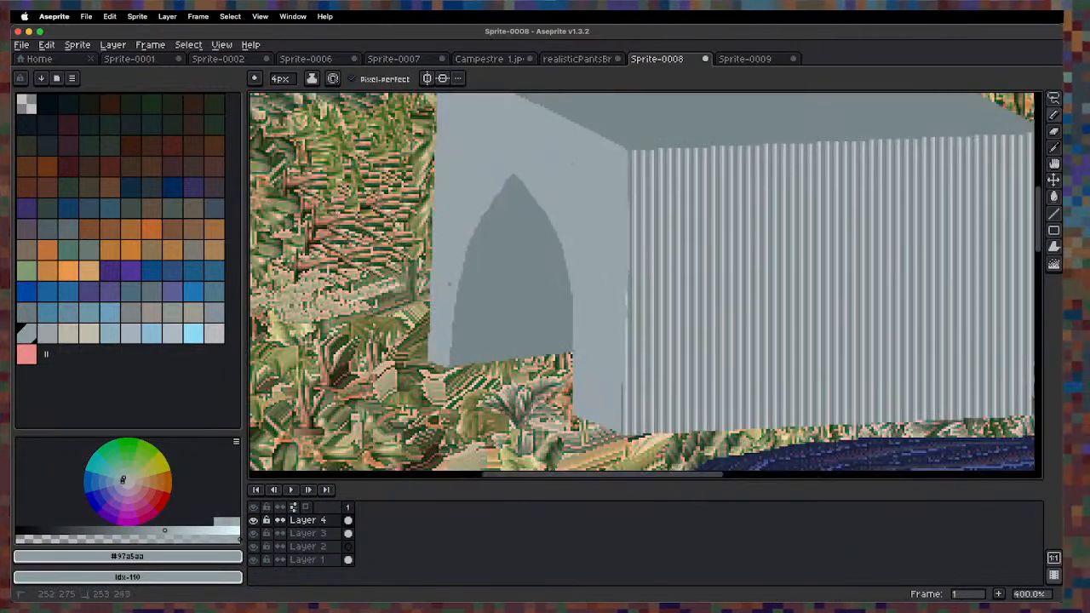
pyautogui.moveTo(453, 366); pyautogui.dragTo(453, 252)
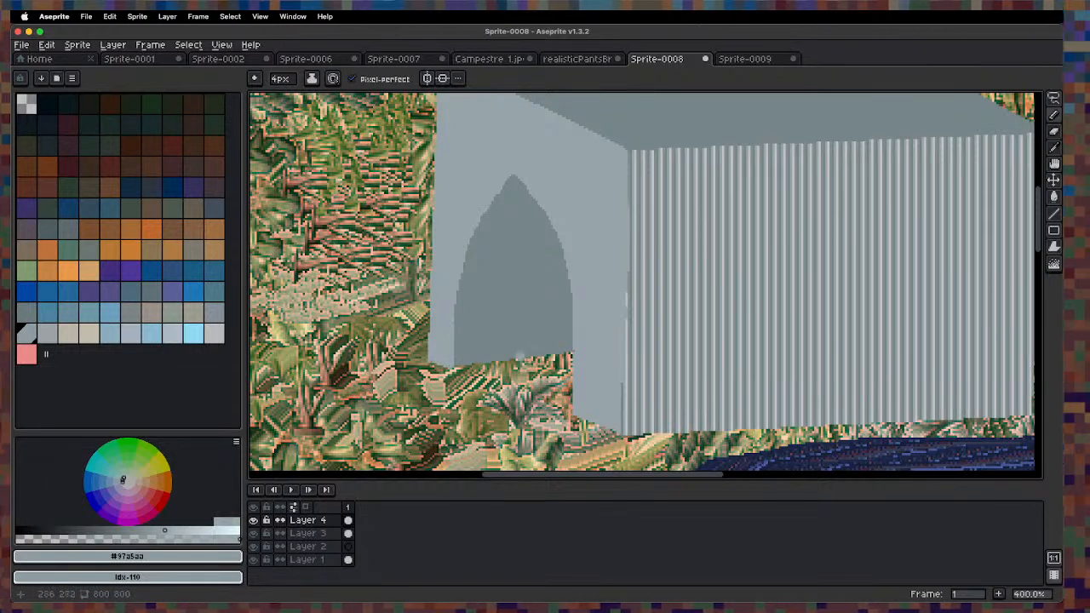
pyautogui.moveTo(569, 411); pyautogui.dragTo(571, 314)
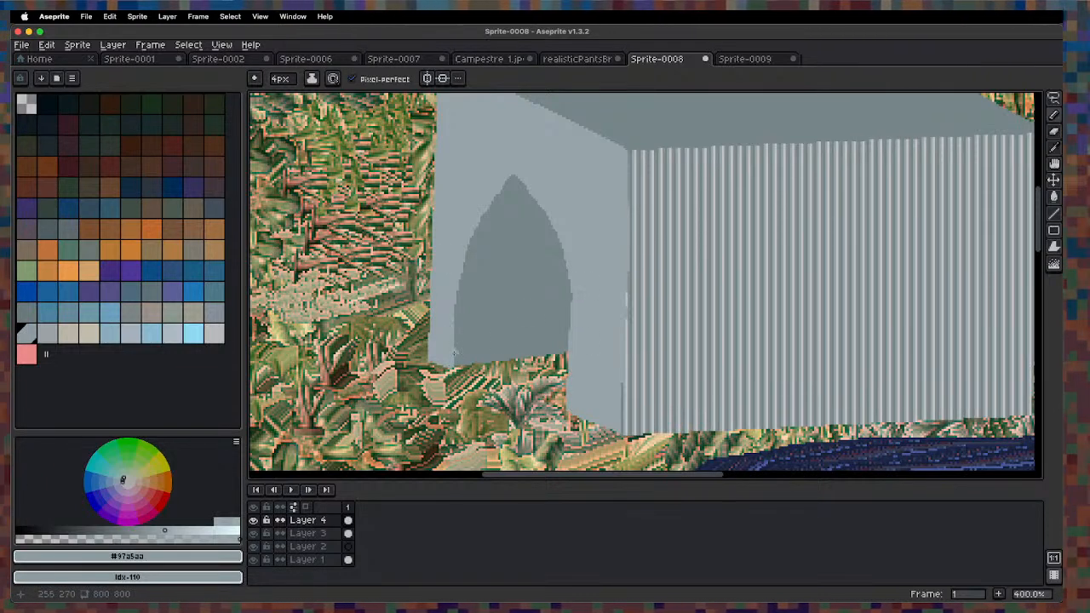
pyautogui.moveTo(456, 364); pyautogui.dragTo(461, 271)
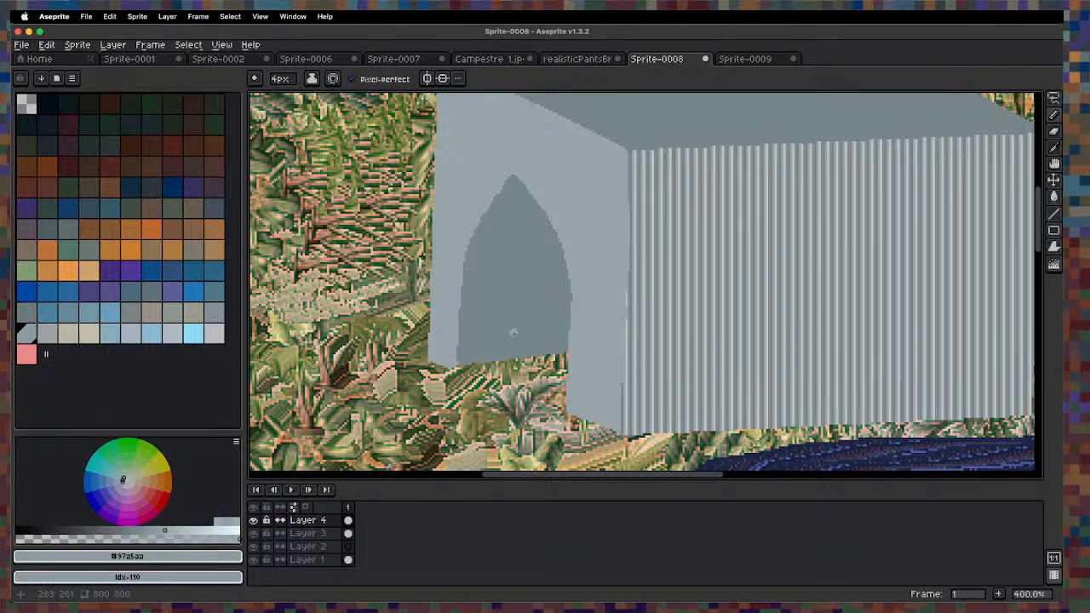
# Select a narrower pointed arch about 34 × 85 px inside the dark arch with the Lasso, delete its contents and deselect.
pyautogui.press('q')
pyautogui.moveTo(474, 366)
pyautogui.mouseDown()
pyautogui.moveTo(475, 322)
pyautogui.moveTo(508, 224)
pyautogui.moveTo(545, 285)
pyautogui.moveTo(498, 379)
pyautogui.mouseUp()
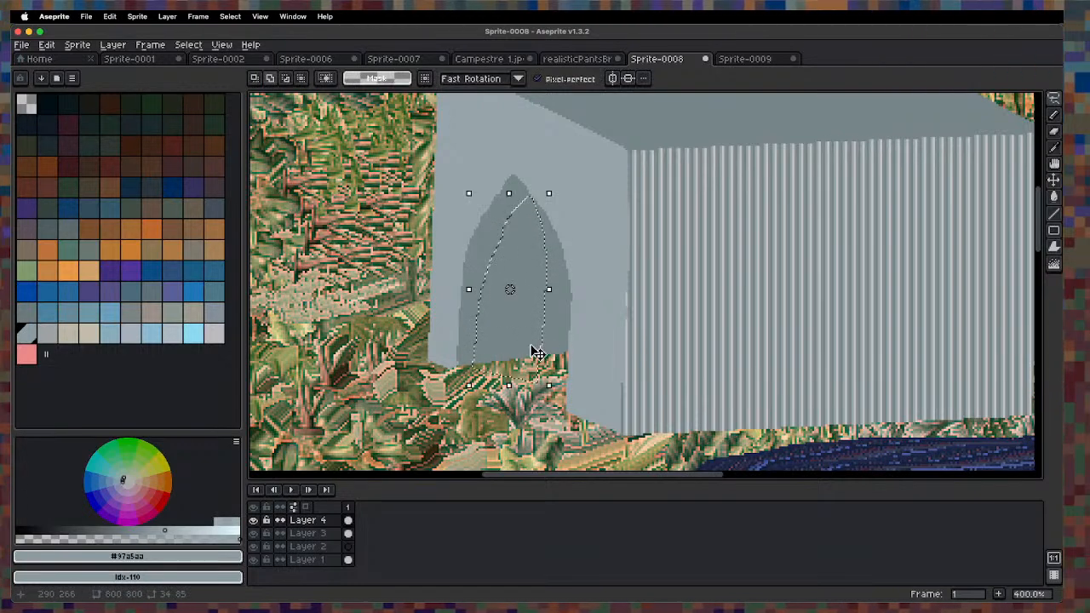
pyautogui.press('Delete')
pyautogui.hotkey('ctrl', 'd')
pyautogui.scroll(-3, 533, 351)
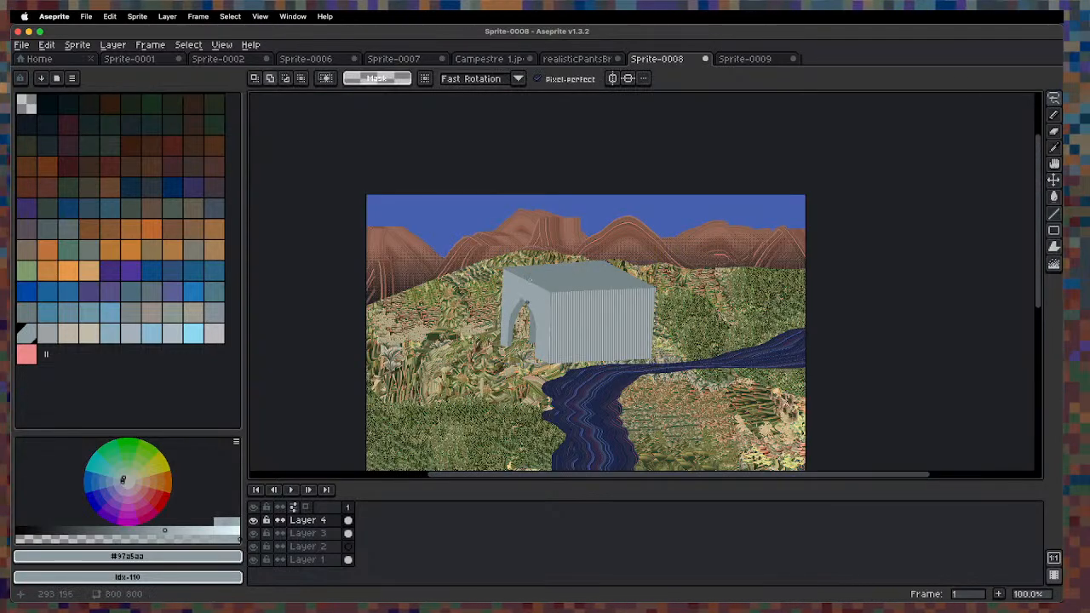
# Turn on Continuous for the Magic Wand and select the east inner side of the arch, about 18 × 72 px.
pyautogui.scroll(3, 531, 323)
pyautogui.press('w')
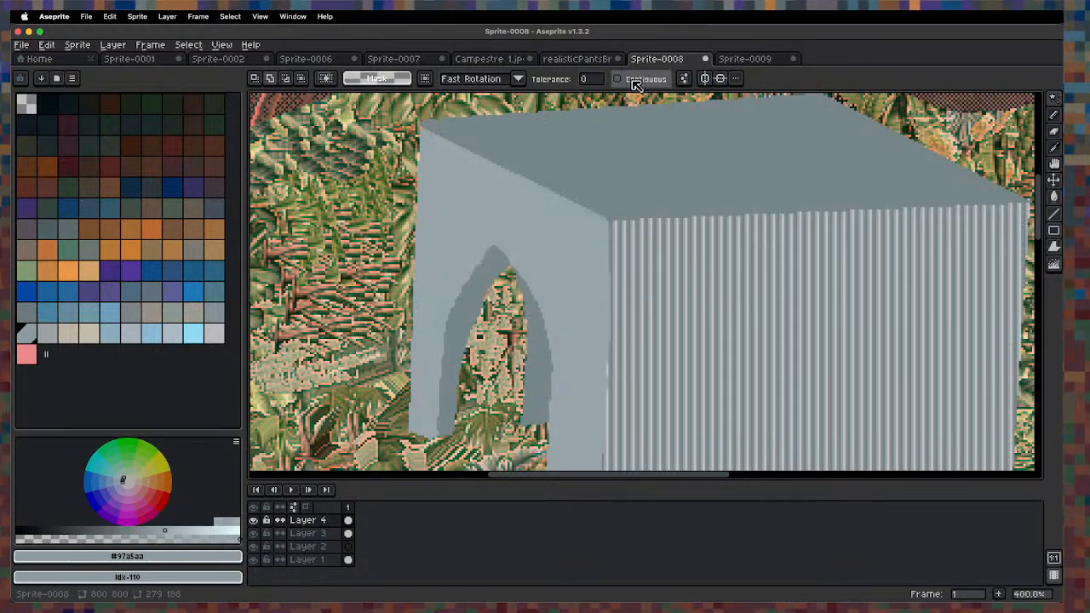
pyautogui.click(556, 375)
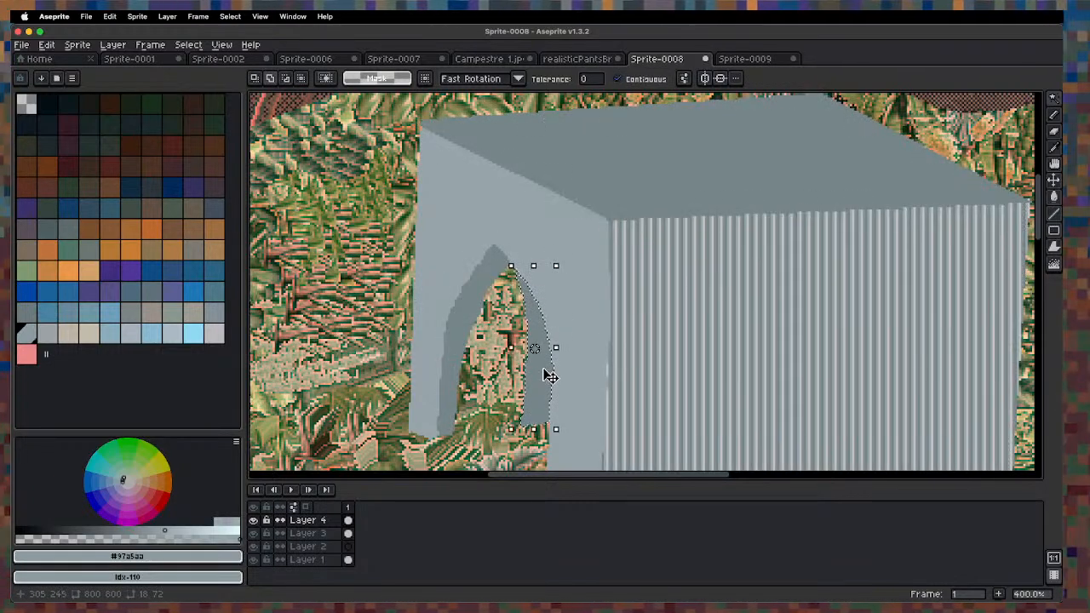
pyautogui.scroll(-3, 550, 366)
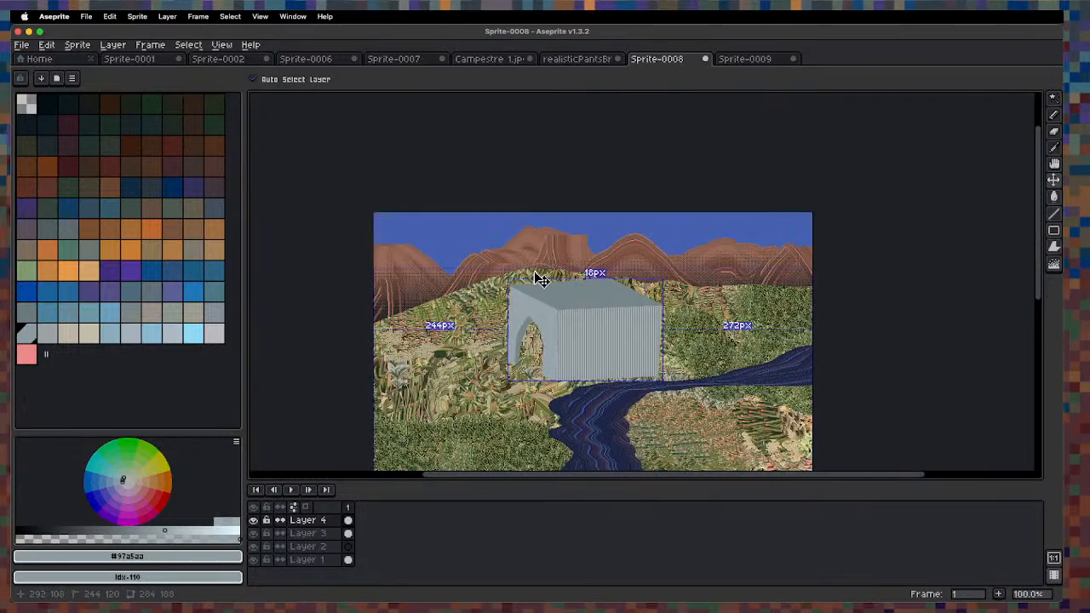
# Draw a small standing human figure on the ground just west of the arch with a 2 px Pencil in near-black Idx-2.
pyautogui.press('super+Tab')
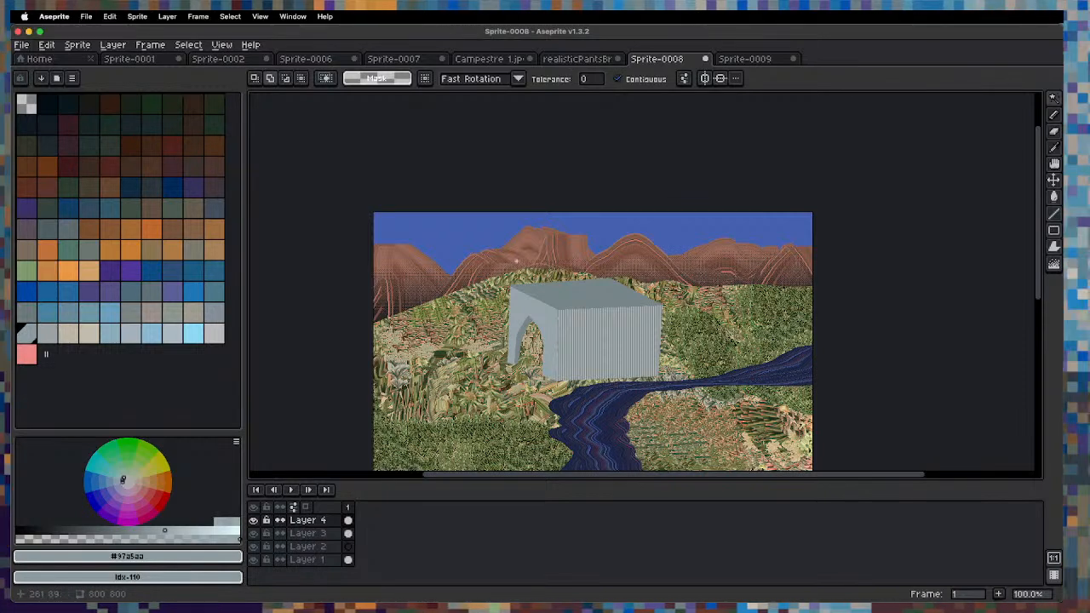
pyautogui.press('space')
pyautogui.moveTo(397, 344); pyautogui.dragTo(310, 283)
pyautogui.press('d')
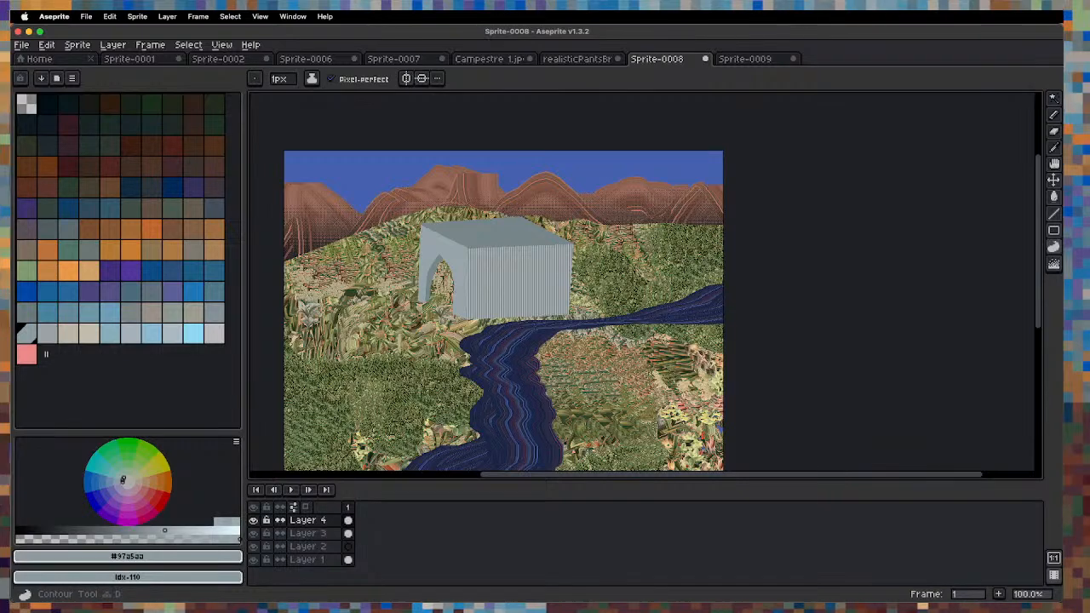
pyautogui.scroll(6, 417, 299)
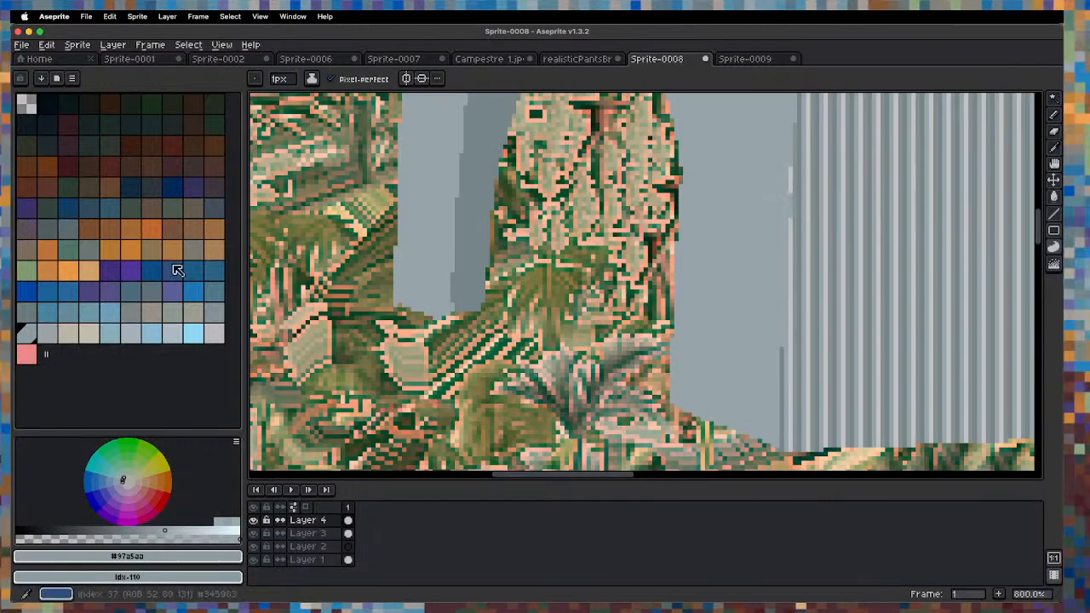
pyautogui.click(51, 108)
pyautogui.press('b')
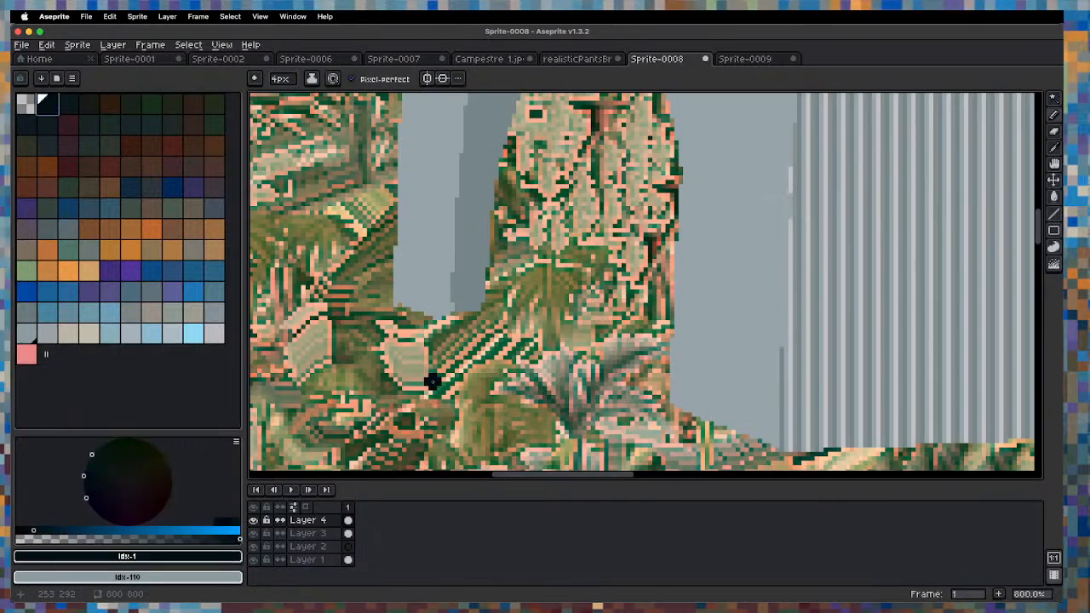
pyautogui.press('-')
pyautogui.press('-')
pyautogui.click(63, 102)
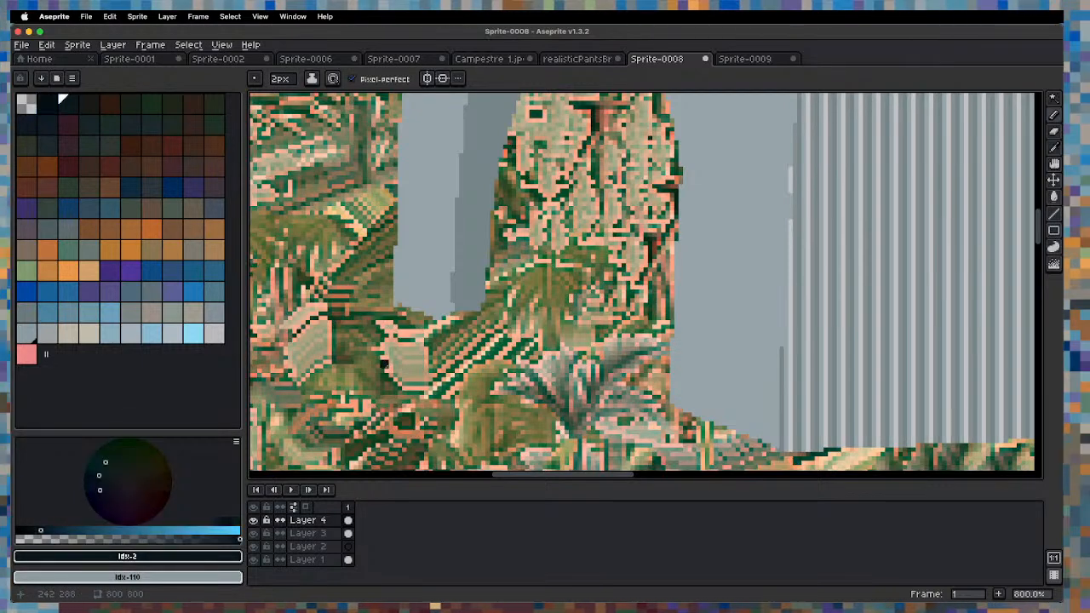
pyautogui.moveTo(354, 332); pyautogui.dragTo(334, 357)
pyautogui.press('space')
pyautogui.moveTo(362, 395); pyautogui.dragTo(353, 300)
pyautogui.moveTo(324, 262); pyautogui.dragTo(320, 358)
pyautogui.moveTo(326, 291); pyautogui.dragTo(338, 364)
pyautogui.moveTo(329, 269); pyautogui.dragTo(347, 329)
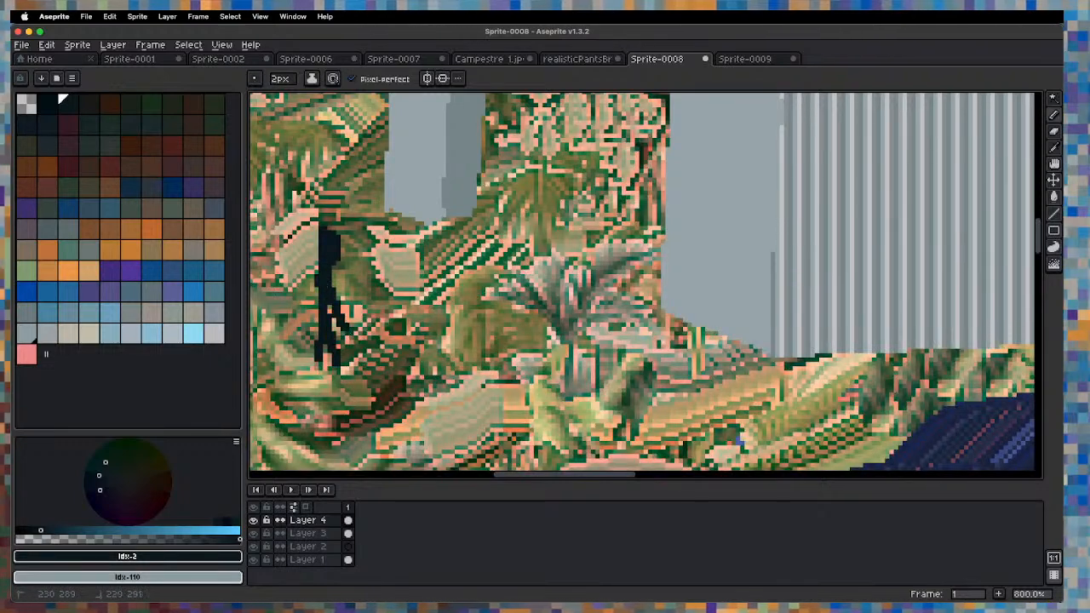
pyautogui.moveTo(322, 283); pyautogui.dragTo(309, 305)
# Set the Pencil to 1 px and dot two eye pixels on the figure's head in blue-violet Idx-97.
pyautogui.press('-')
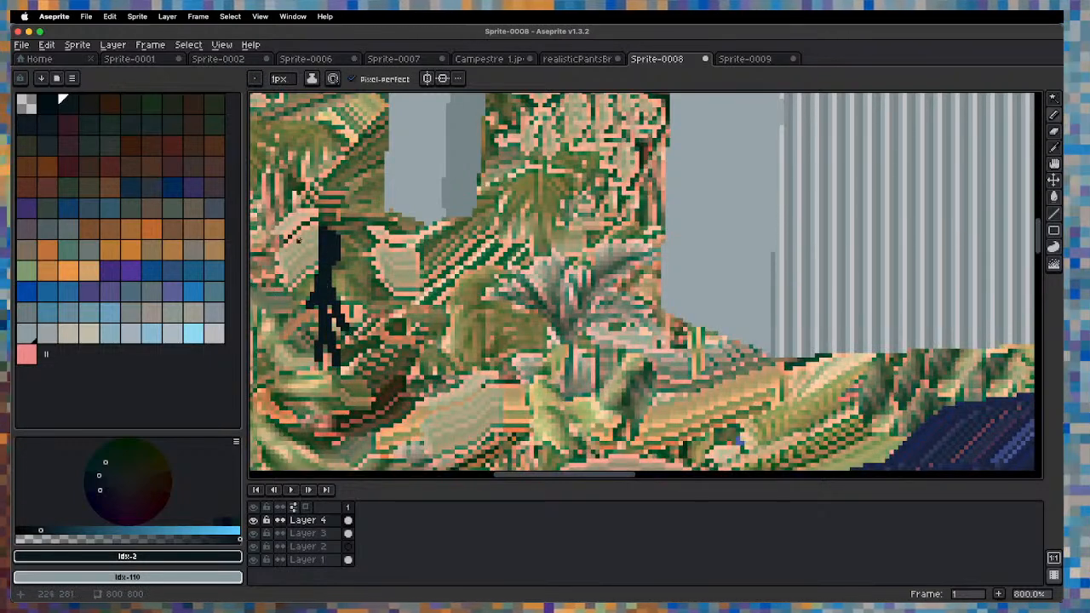
pyautogui.click(173, 291)
pyautogui.scroll(3, 328, 245)
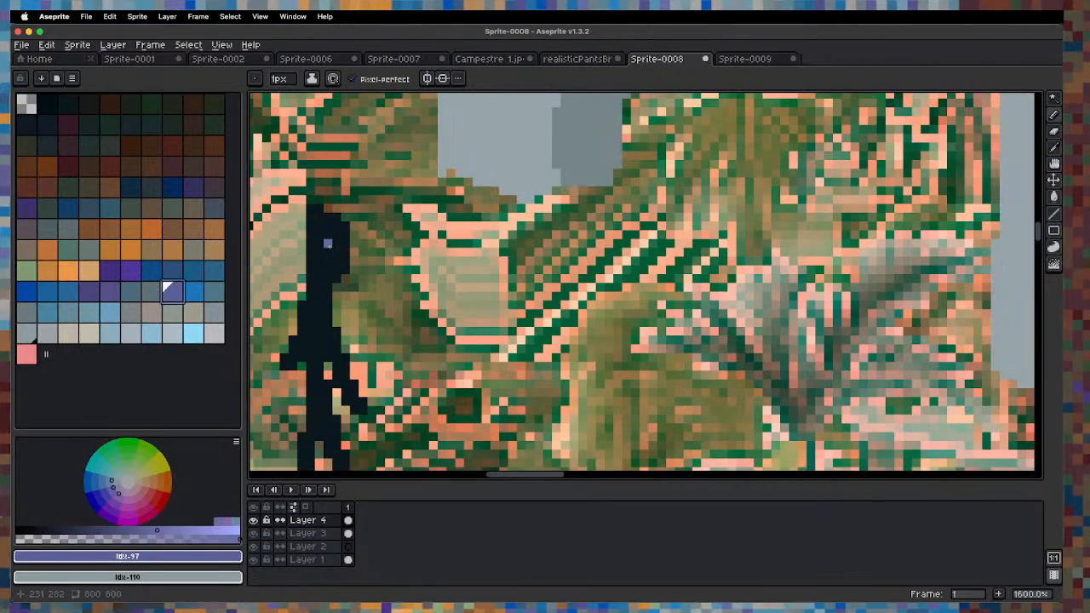
pyautogui.scroll(3, 328, 244)
pyautogui.click(325, 257)
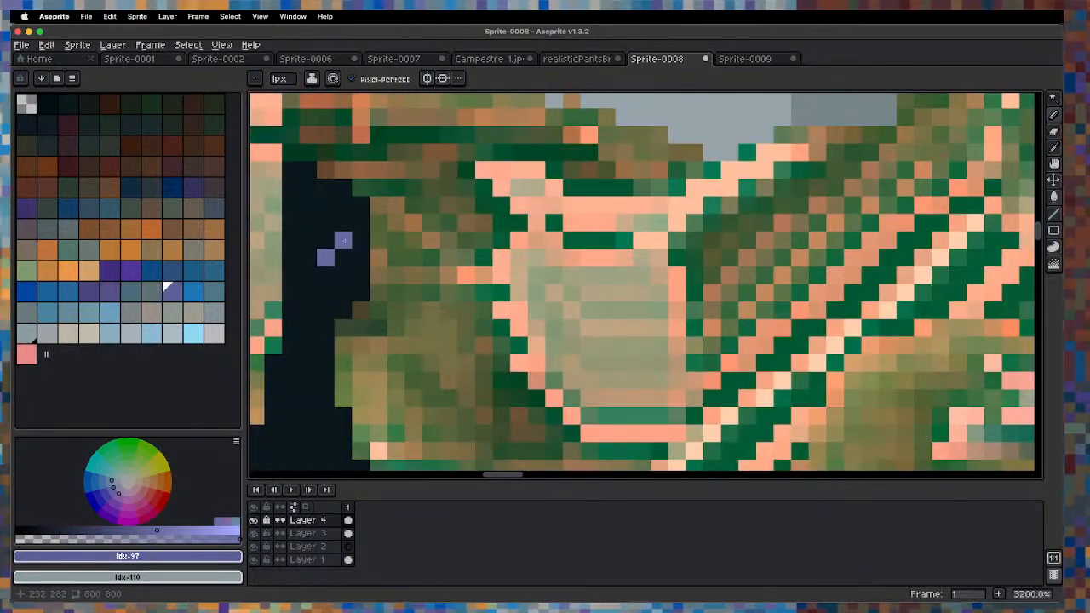
pyautogui.click(360, 257)
# Select the figure with a rectangular marquee about 28 × 47 px and make a custom brush from it.
pyautogui.press('1')
pyautogui.press('2')
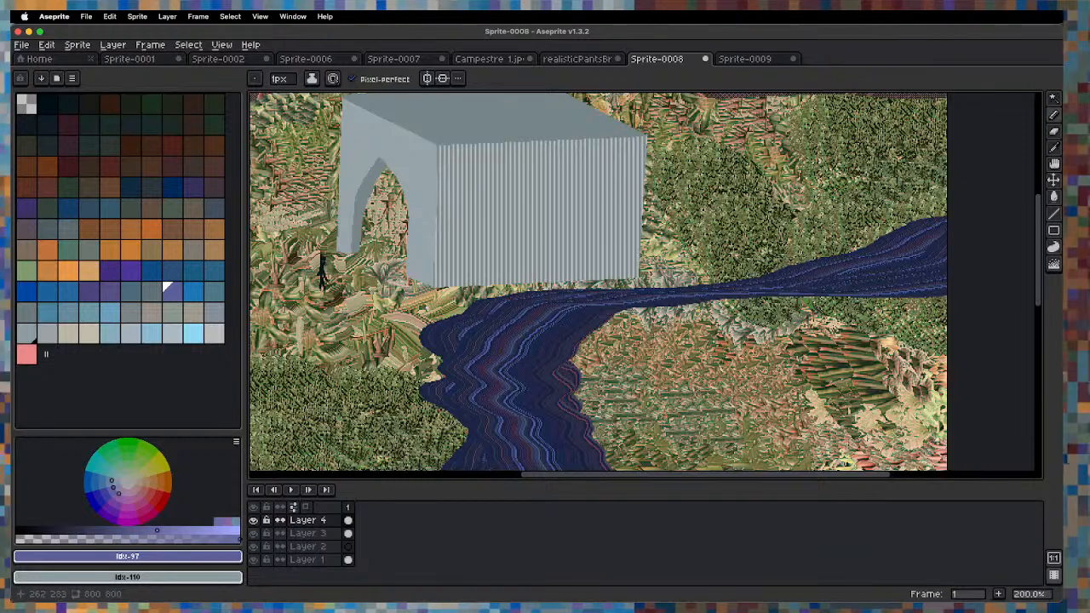
pyautogui.press('space')
pyautogui.moveTo(357, 262)
pyautogui.mouseDown()
pyautogui.moveTo(369, 258)
pyautogui.moveTo(349, 293)
pyautogui.mouseUp()
pyautogui.press('m')
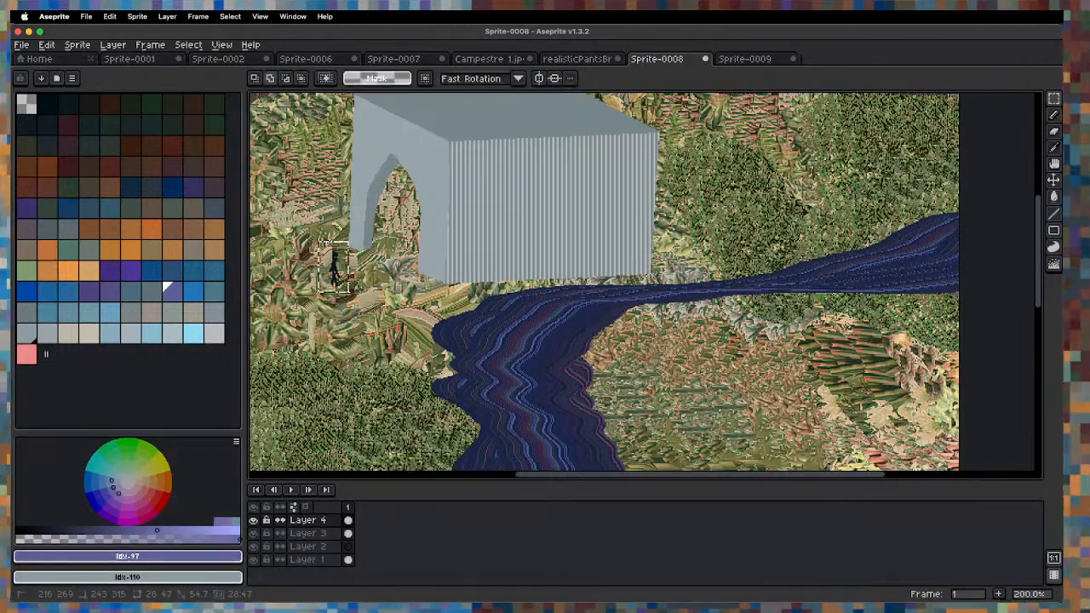
pyautogui.press('v')
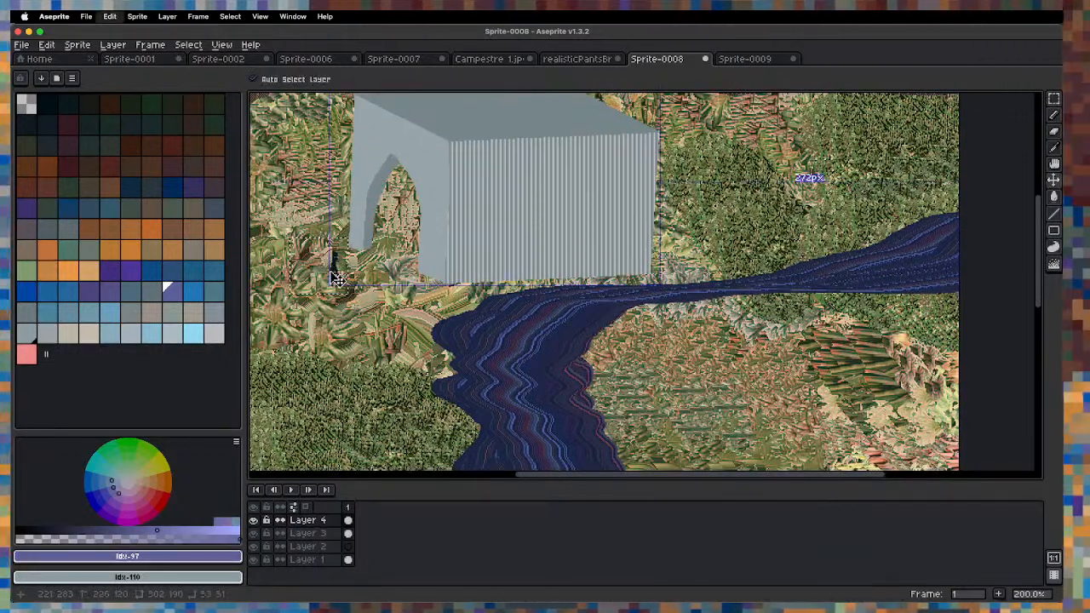
pyautogui.press('super+b')
# Stamp the figure brush in two diagonal rows running from the arch down to the field's edge.
pyautogui.click(316, 346)
pyautogui.click(282, 371)
pyautogui.click(259, 397)
pyautogui.moveTo(321, 372); pyautogui.dragTo(396, 345)
pyautogui.click(350, 282)
pyautogui.click(313, 314)
pyautogui.click(292, 343)
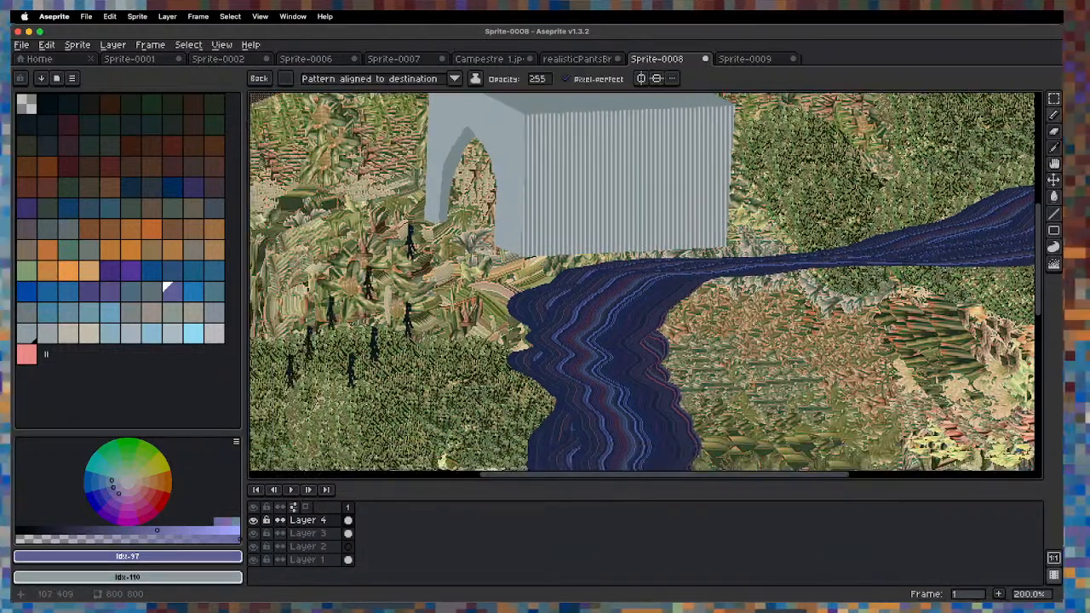
# Scatter more figure stamps across the dark green field west of the river.
pyautogui.press('space')
pyautogui.moveTo(290, 369); pyautogui.dragTo(373, 360)
pyautogui.click(340, 367)
pyautogui.click(327, 404)
pyautogui.click(360, 425)
pyautogui.click(403, 442)
pyautogui.click(452, 432)
pyautogui.click(497, 397)
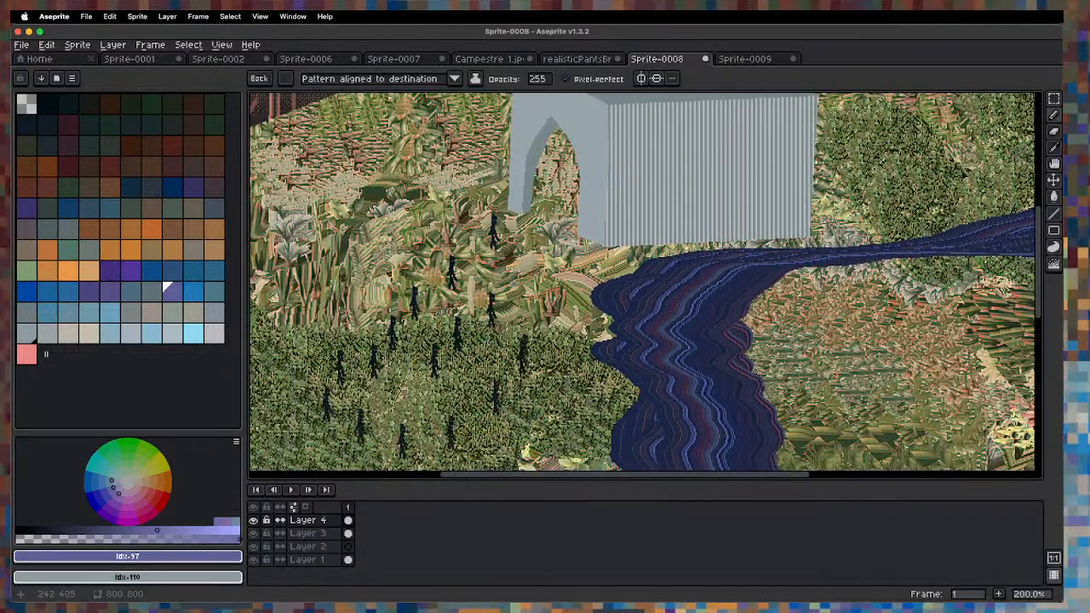
pyautogui.click(414, 387)
pyautogui.scroll(-1, 424, 303)
pyautogui.press('space')
pyautogui.moveTo(413, 358); pyautogui.dragTo(435, 323)
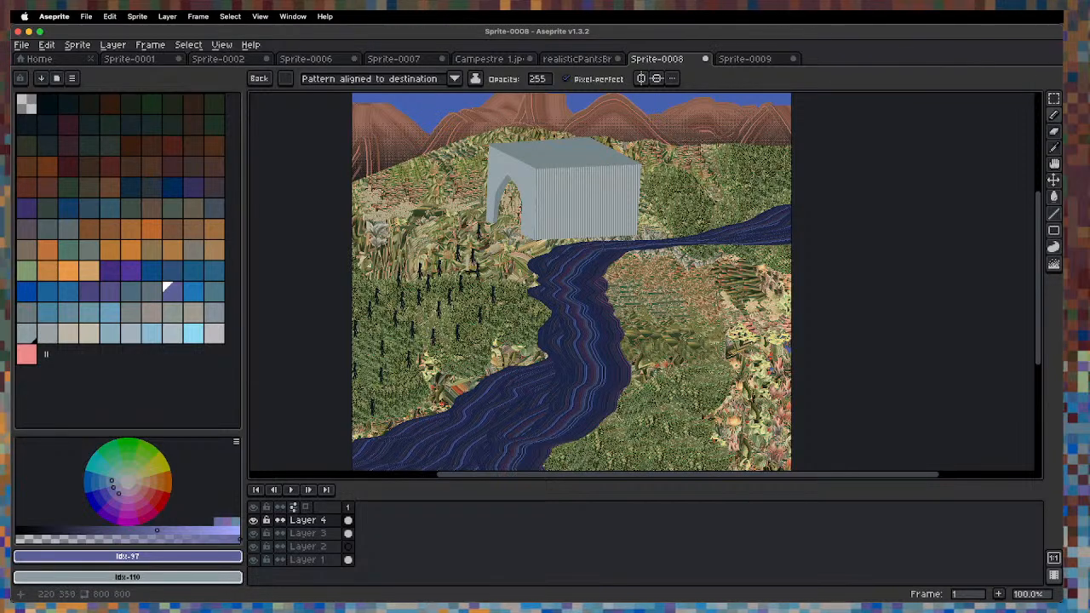
# Lasso the group of figures in the field's southwest part, flip it horizontally and deselect.
pyautogui.press('b')
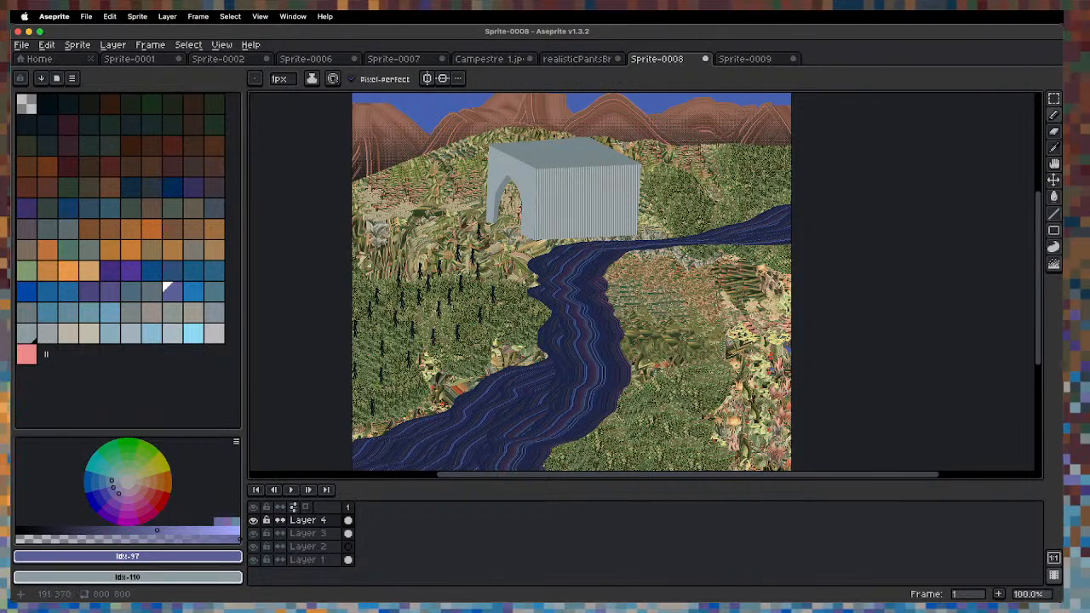
pyautogui.press('q')
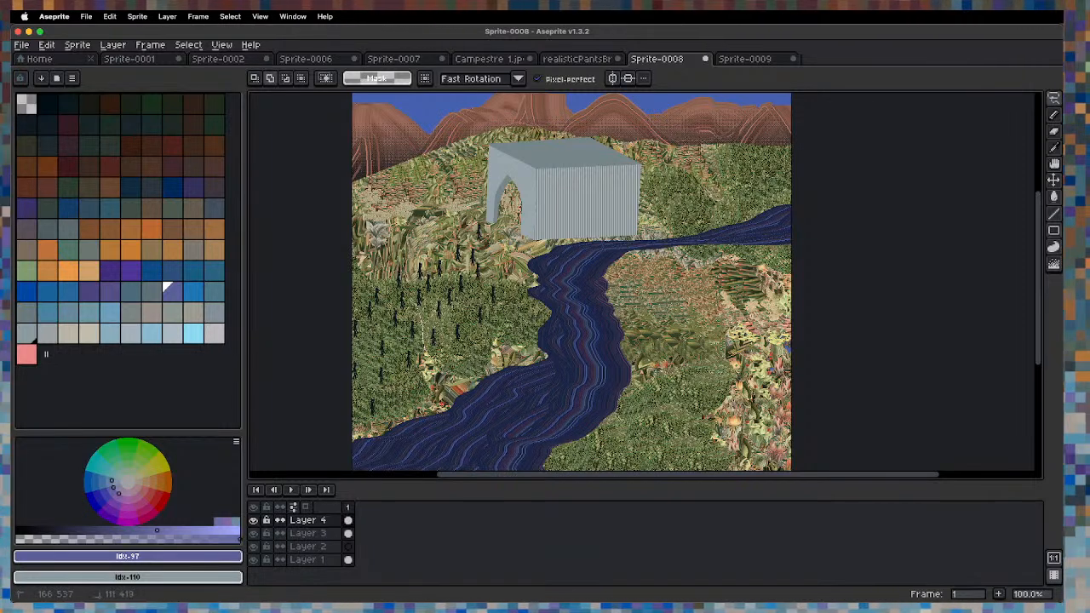
pyautogui.moveTo(379, 420)
pyautogui.mouseDown()
pyautogui.moveTo(443, 372)
pyautogui.moveTo(393, 370)
pyautogui.moveTo(401, 359)
pyautogui.mouseUp()
pyautogui.hotkey('shift', 'h')
pyautogui.press('super+d')
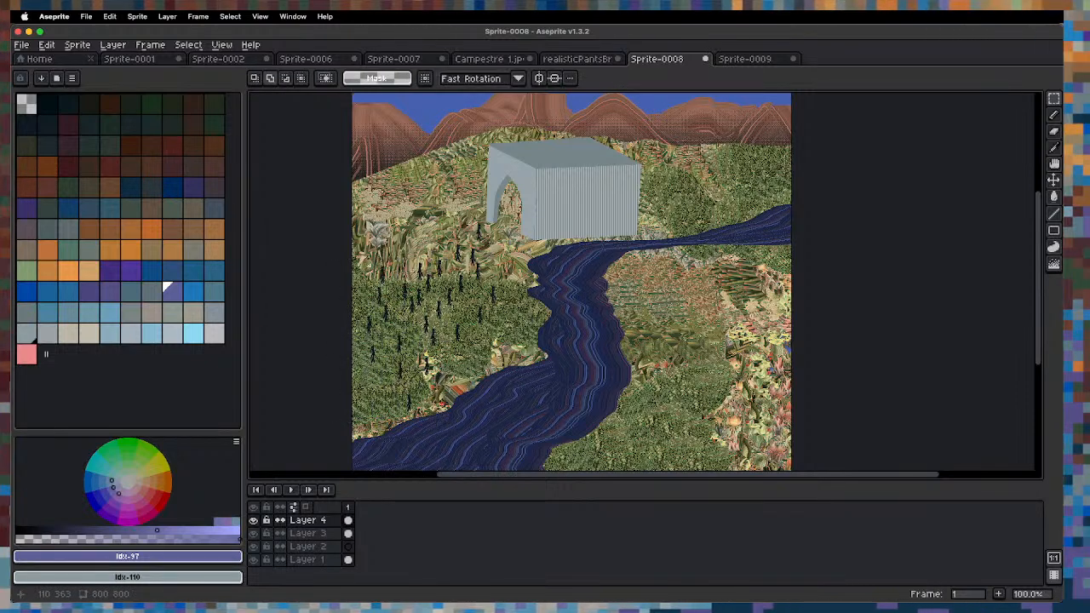
# Lasso a group of figures about 84 × 138 px and place it along the river's west bank.
pyautogui.press('q')
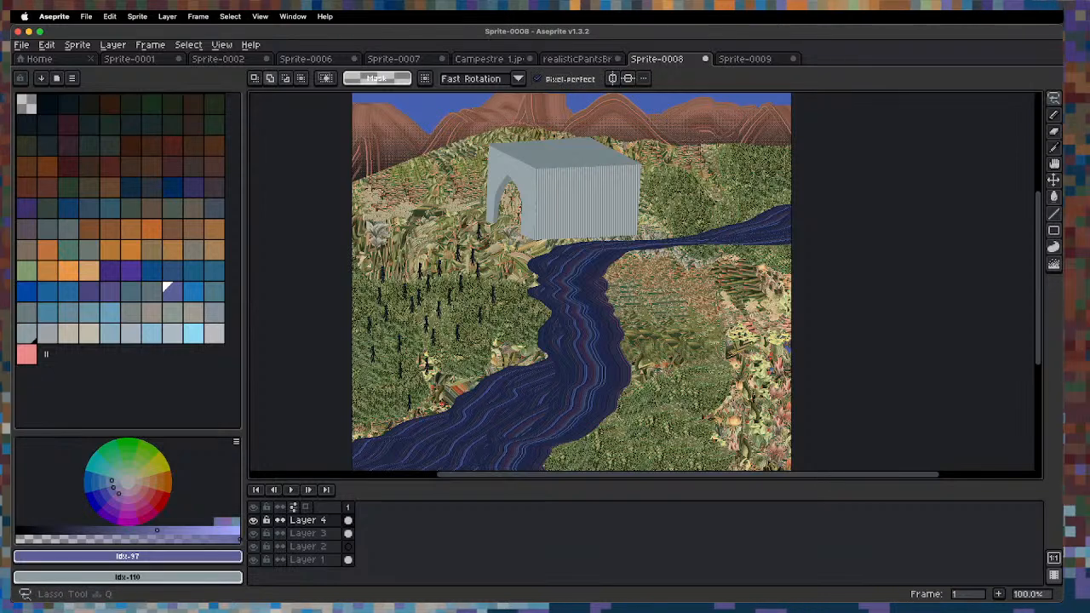
pyautogui.moveTo(411, 245)
pyautogui.mouseDown()
pyautogui.moveTo(414, 271)
pyautogui.moveTo(436, 296)
pyautogui.moveTo(419, 312)
pyautogui.moveTo(523, 343)
pyautogui.mouseUp()
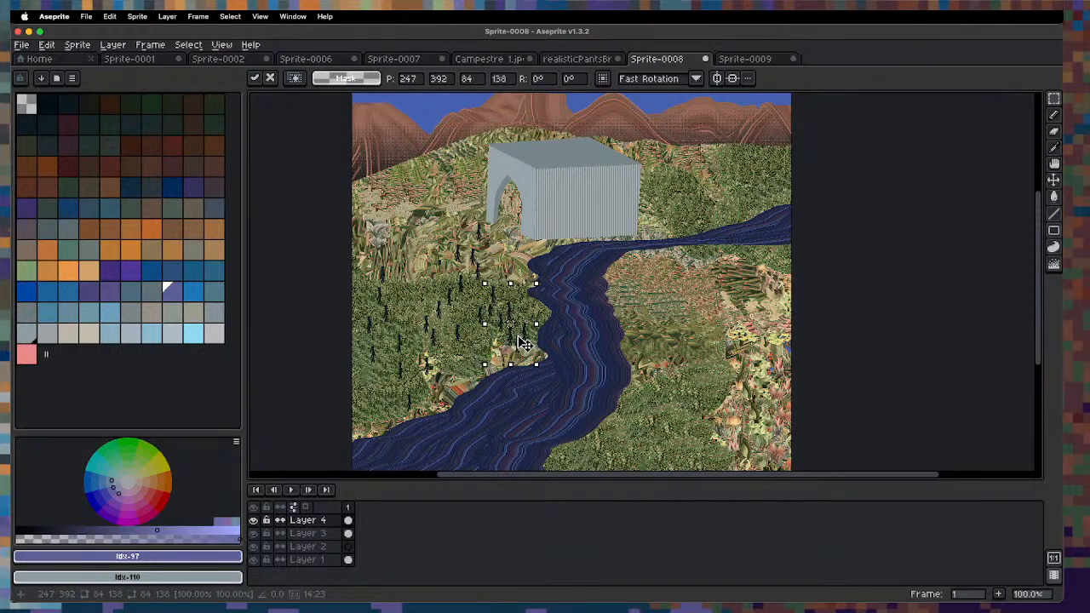
pyautogui.press('Return')
# Select the structure's side wall around the arch with the Magic Wand and pick grey Idx-109 as foreground colour.
pyautogui.moveTo(522, 298)
pyautogui.mouseDown()
pyautogui.moveTo(464, 301)
pyautogui.moveTo(475, 340)
pyautogui.mouseUp()
pyautogui.scroll(1, 461, 243)
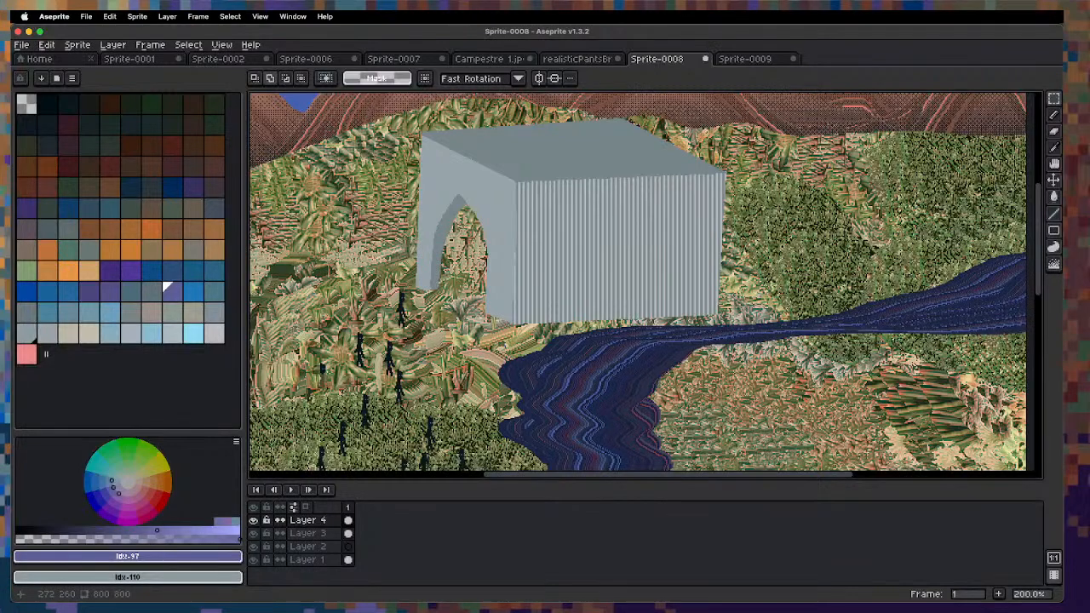
pyautogui.scroll(5, 446, 265)
pyautogui.press('w')
pyautogui.click(389, 207)
pyautogui.scroll(-6, 395, 215)
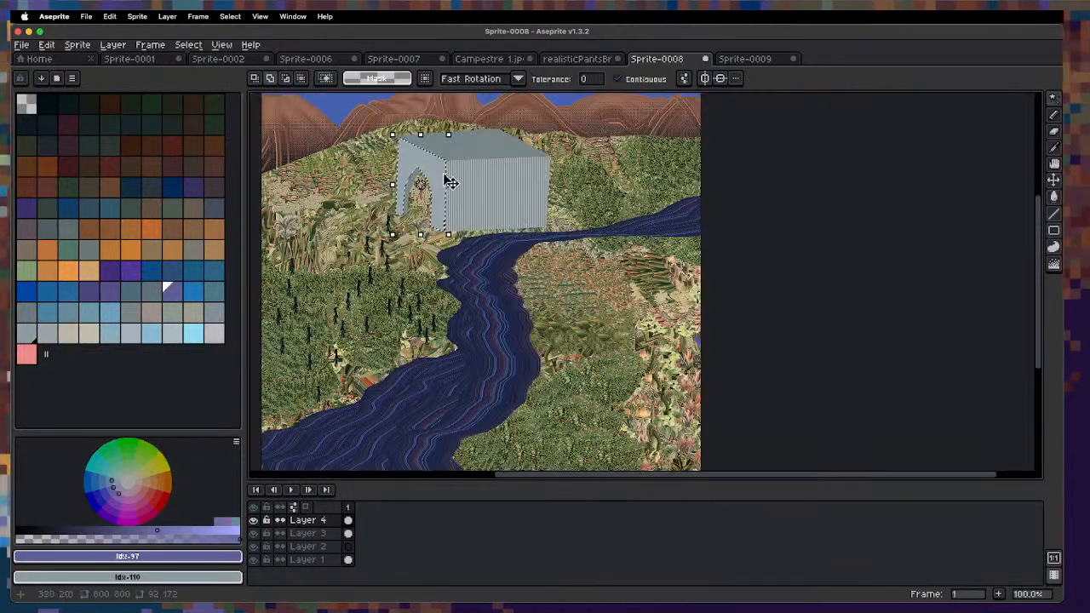
pyautogui.scroll(3, 440, 280)
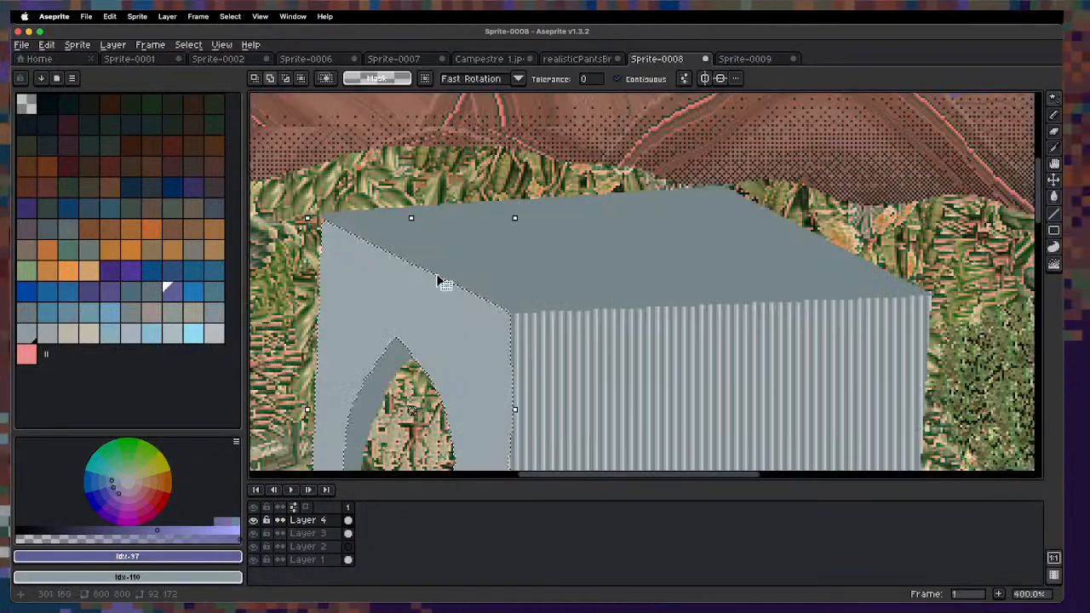
pyautogui.click(218, 314)
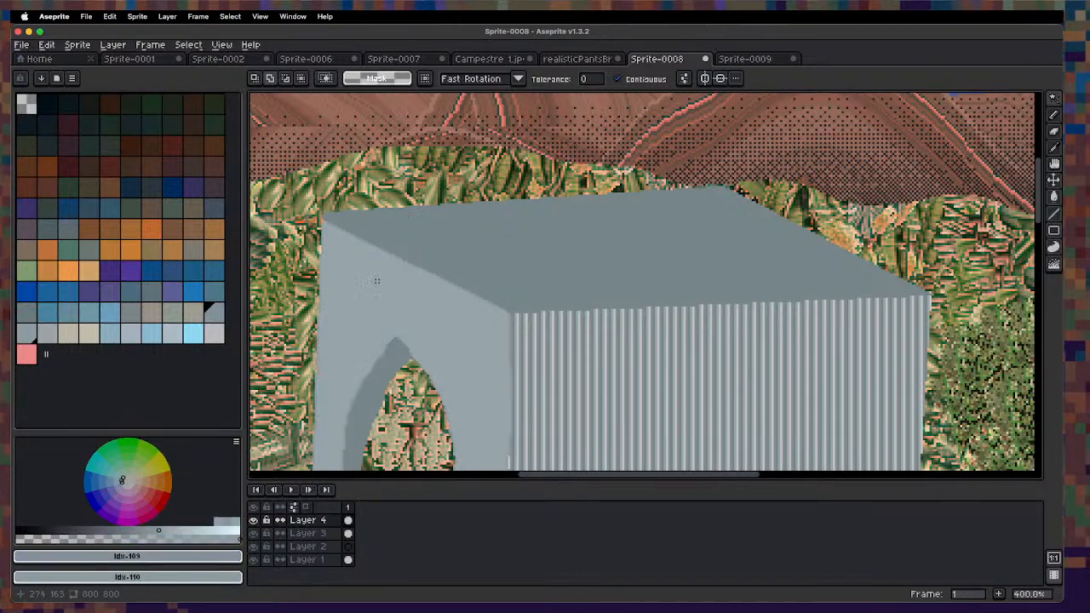
pyautogui.moveTo(329, 391); pyautogui.dragTo(321, 333)
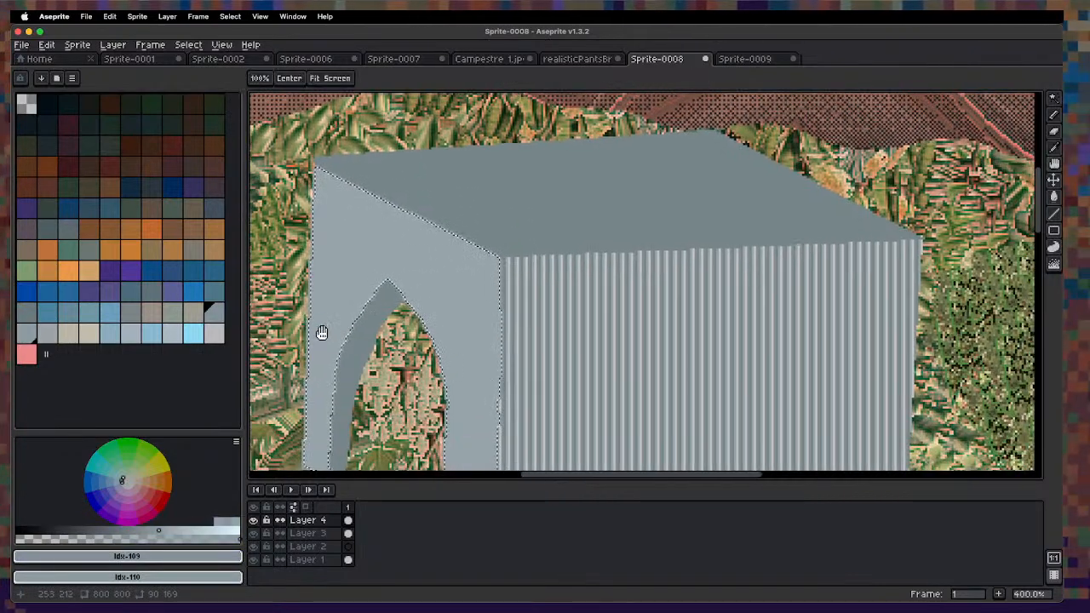
# Clear the selected side wall and undo the clear.
pyautogui.press('Delete')
pyautogui.scroll(-2, 341, 338)
pyautogui.scroll(2, 393, 347)
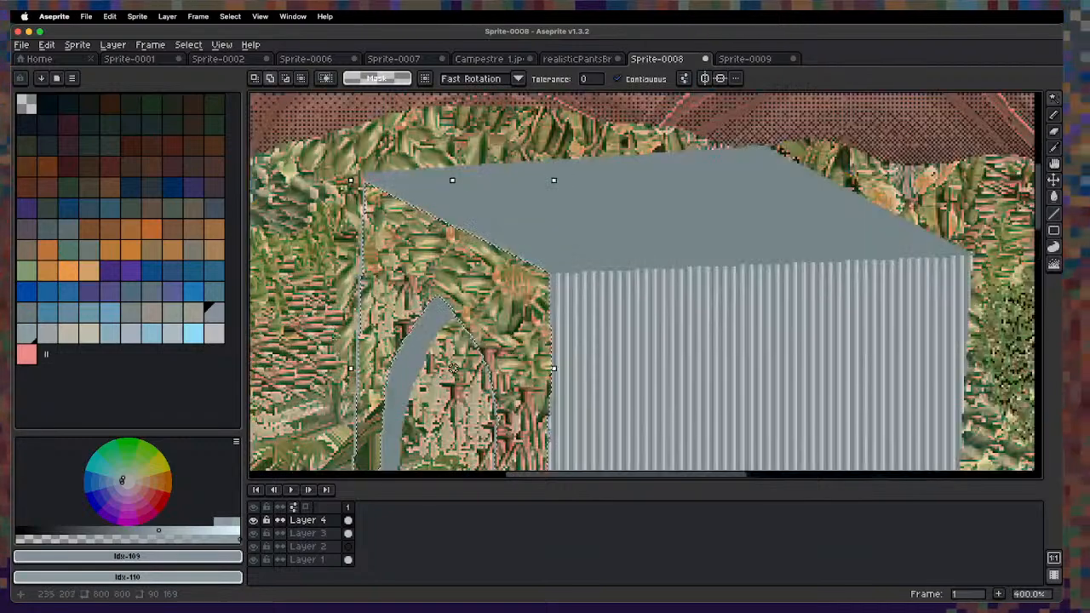
pyautogui.hotkey('ctrl', 'z')
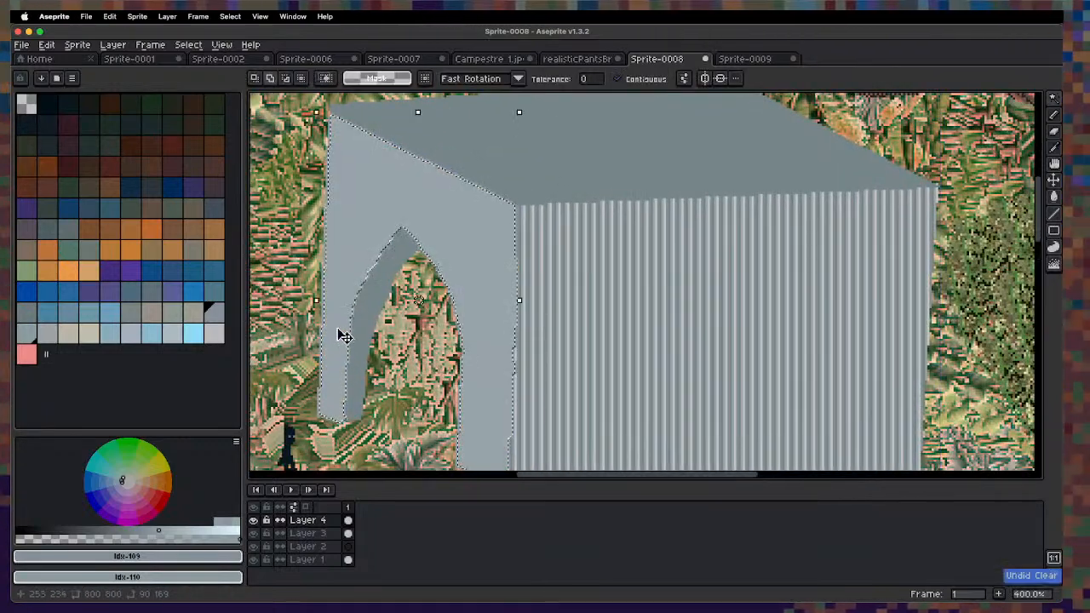
pyautogui.press('l')
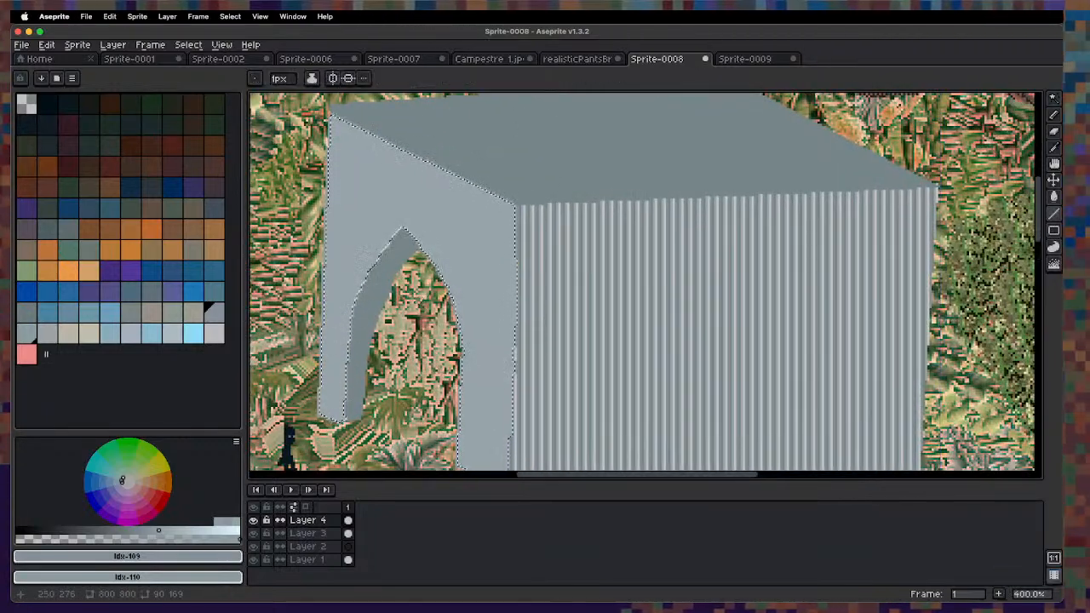
pyautogui.press('v')
pyautogui.press('b')
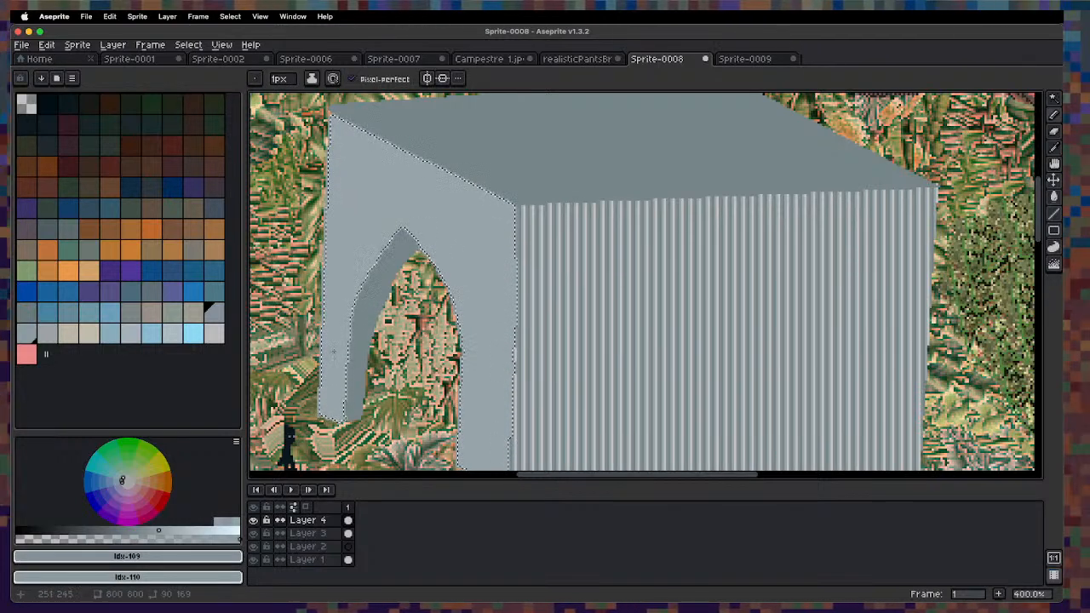
pyautogui.press('v')
pyautogui.press('b')
pyautogui.scroll(3, 383, 358)
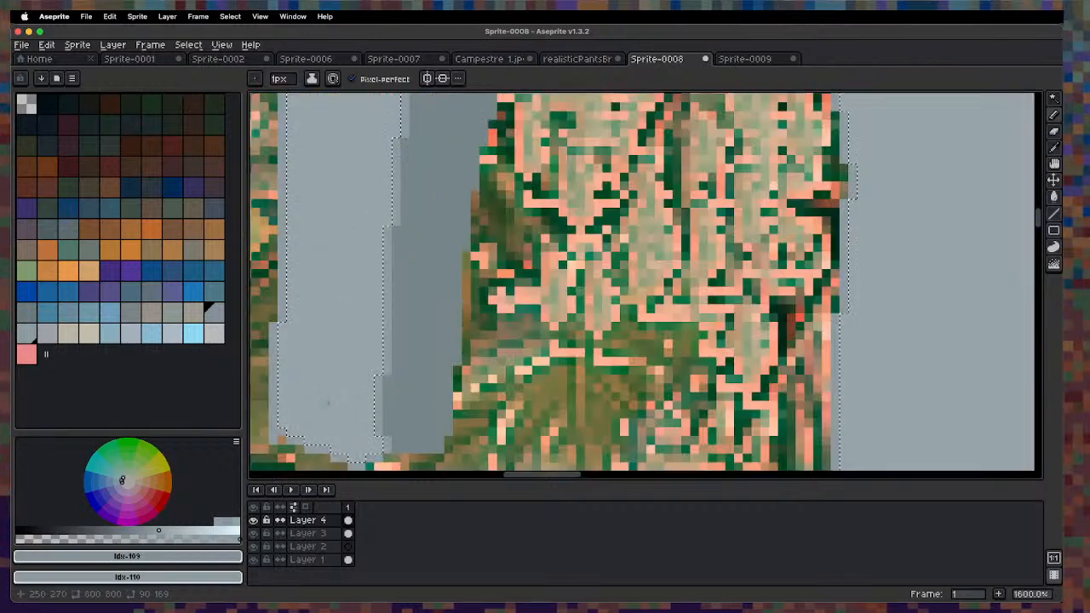
# Switch to Sprite-0009 and draw a plus-shaped motif in Idx-109 around an empty centre pixel near the canvas's southwest area.
pyautogui.click(743, 59)
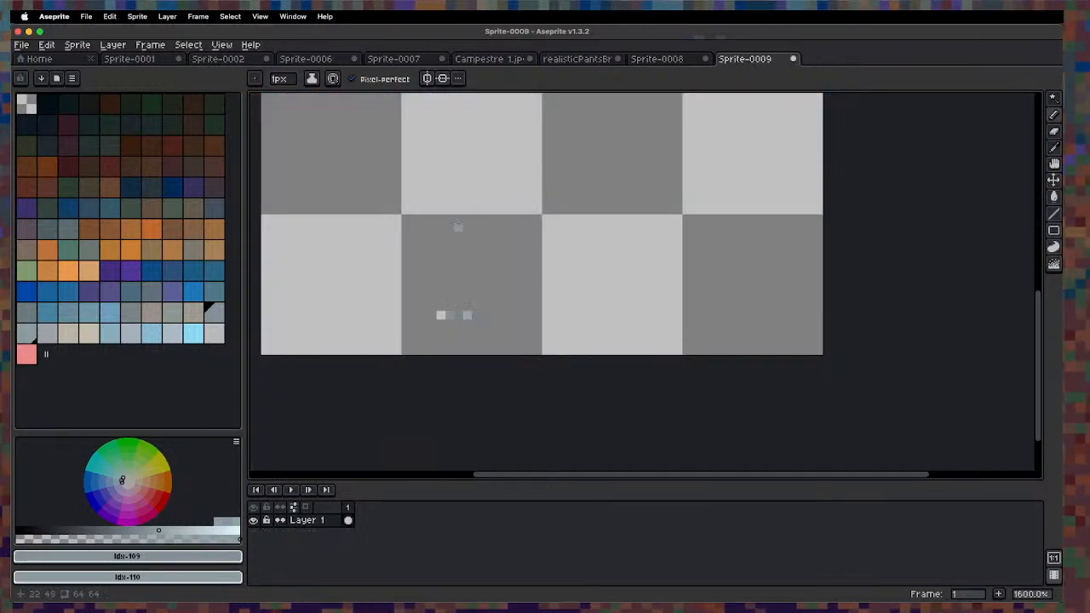
pyautogui.scroll(-2, 450, 262)
pyautogui.scroll(2, 370, 271)
pyautogui.scroll(2, 389, 281)
pyautogui.press('space')
pyautogui.moveTo(390, 176); pyautogui.dragTo(399, 273)
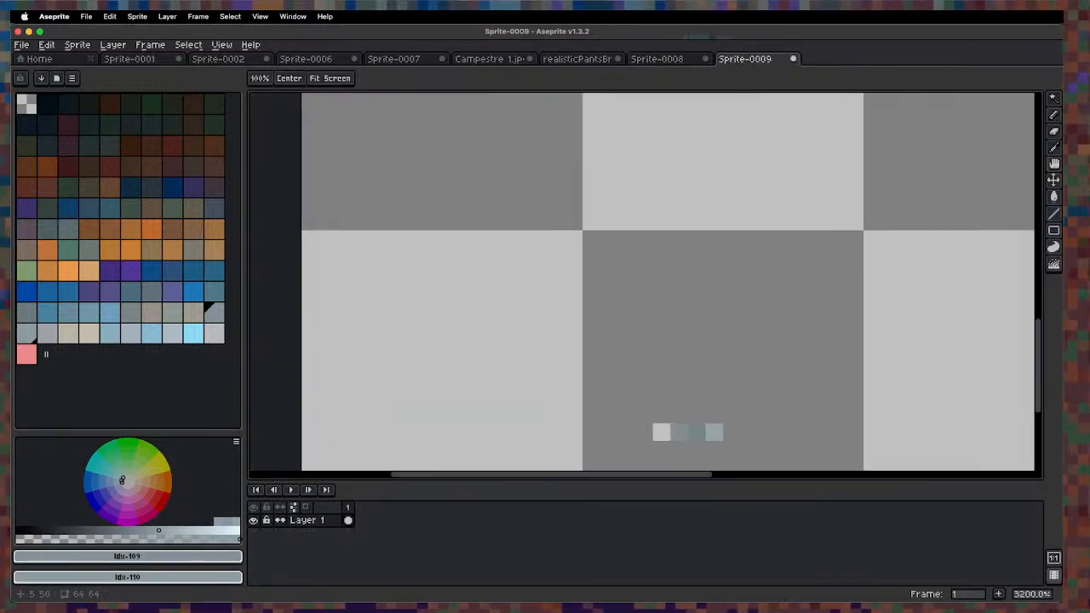
pyautogui.click(388, 378)
pyautogui.click(397, 362)
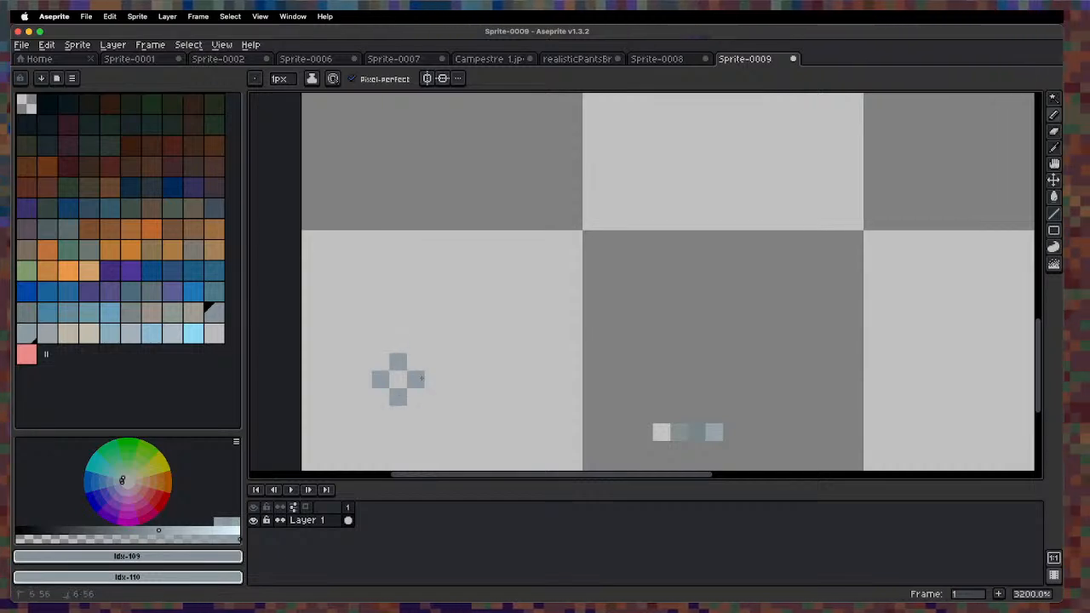
pyautogui.click(432, 380)
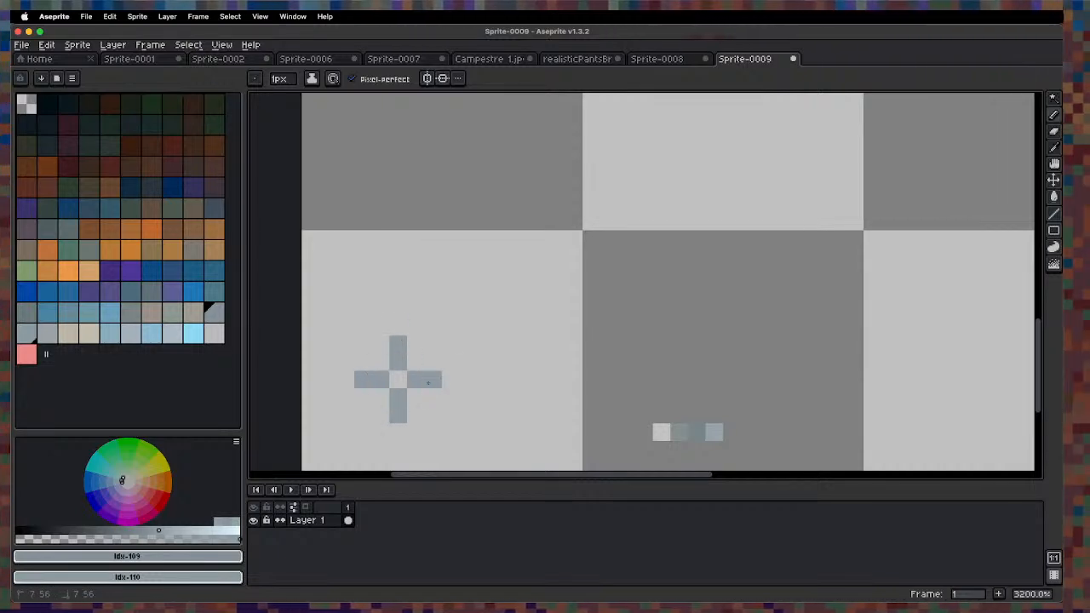
# Add L-shaped corners around the plus motif and lengthen its arms to three pixels each.
pyautogui.click(362, 345)
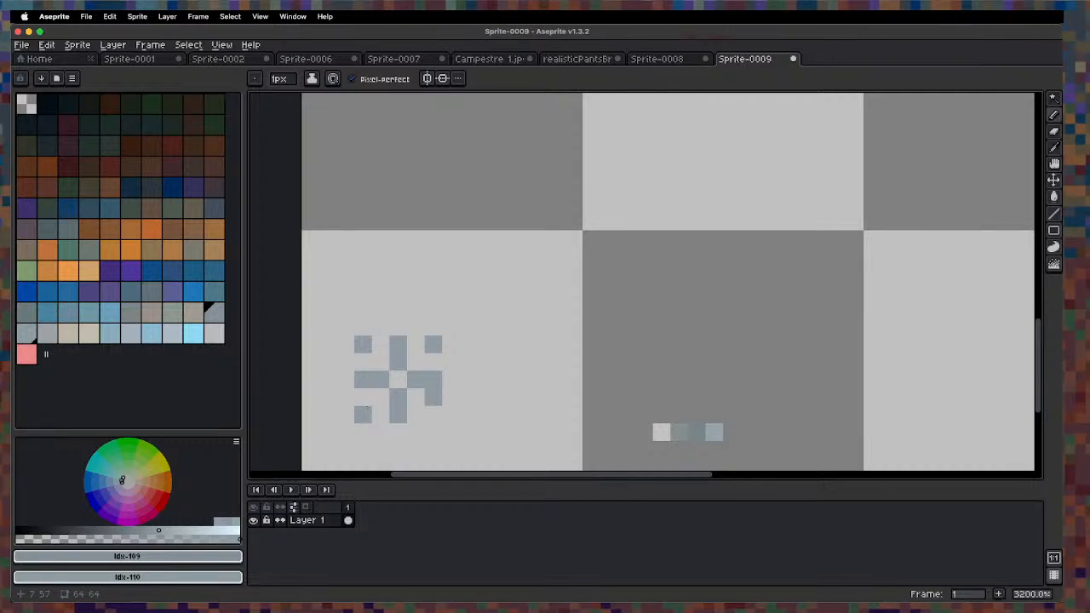
pyautogui.click(434, 415)
pyautogui.click(435, 435)
pyautogui.click(454, 347)
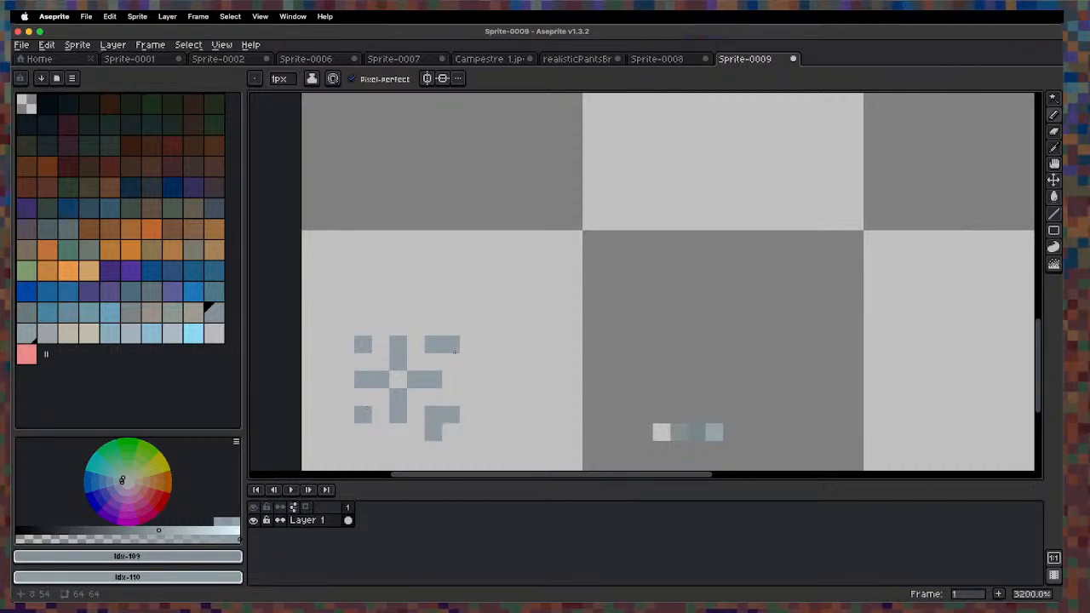
pyautogui.click(344, 414)
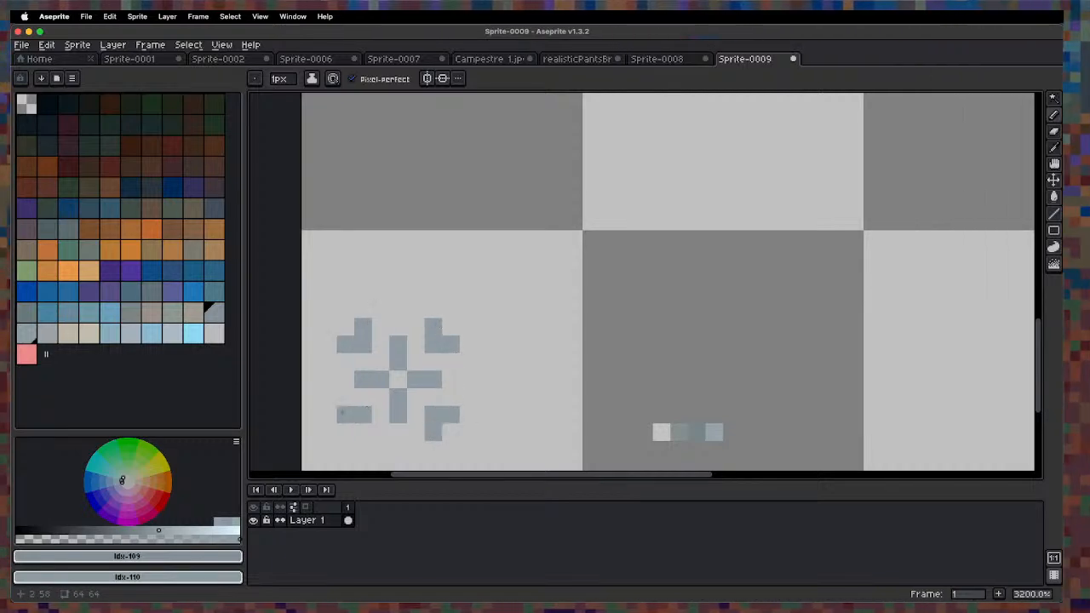
pyautogui.click(339, 376)
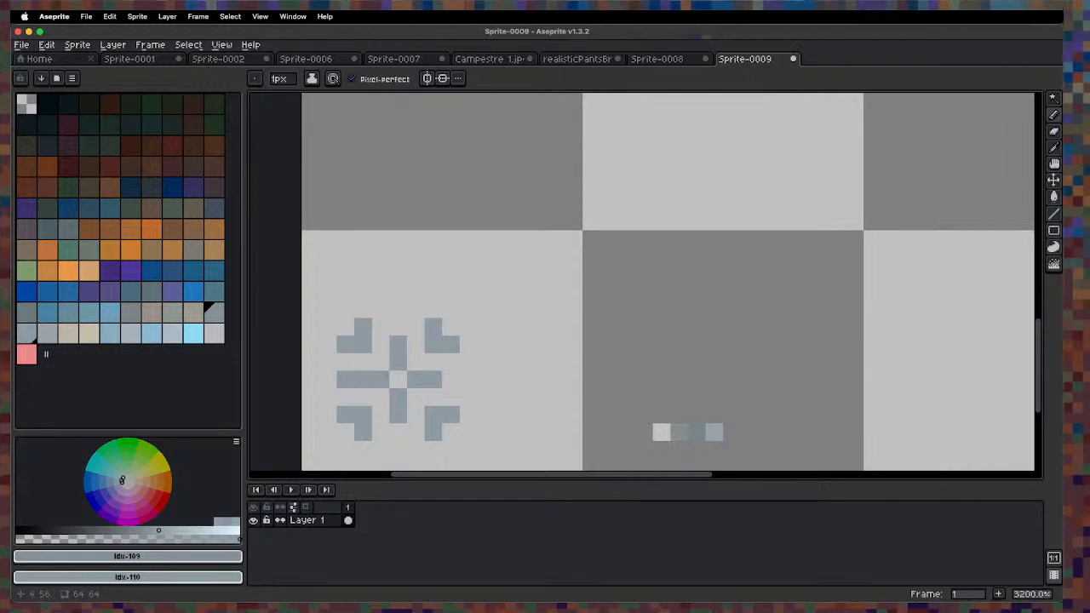
pyautogui.click(399, 325)
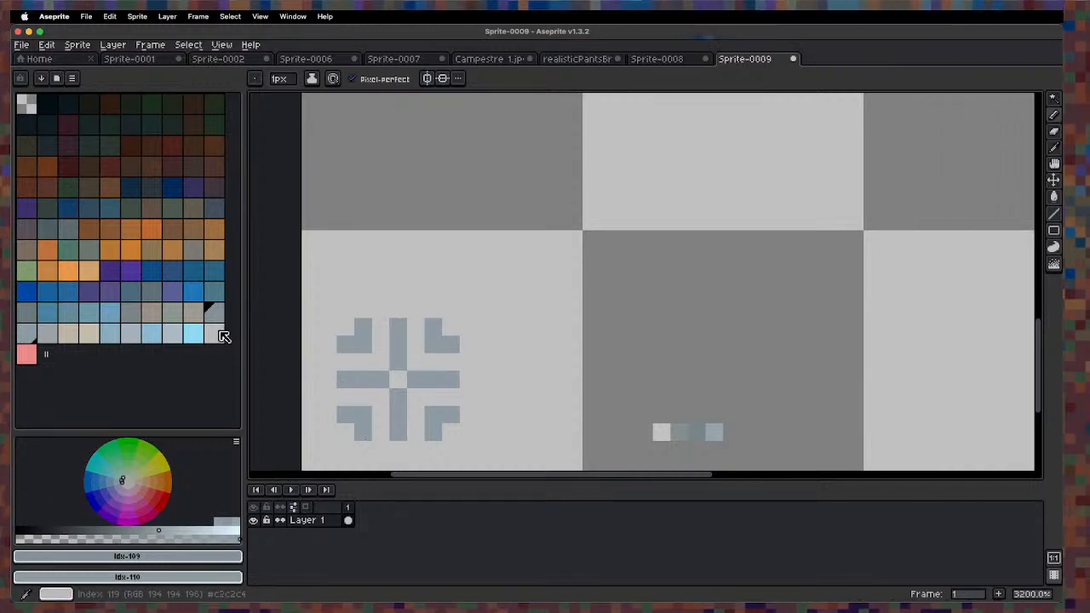
# Colour the motif's centre light grey Idx-119 and capture the 7 × 7 px motif as a custom brush.
pyautogui.click(220, 333)
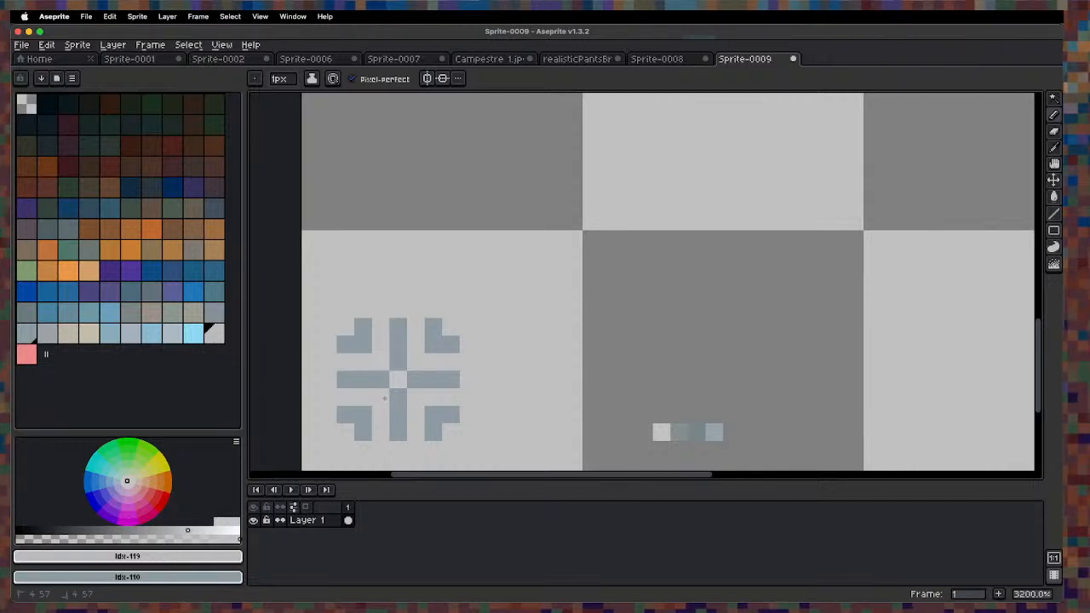
pyautogui.click(413, 376)
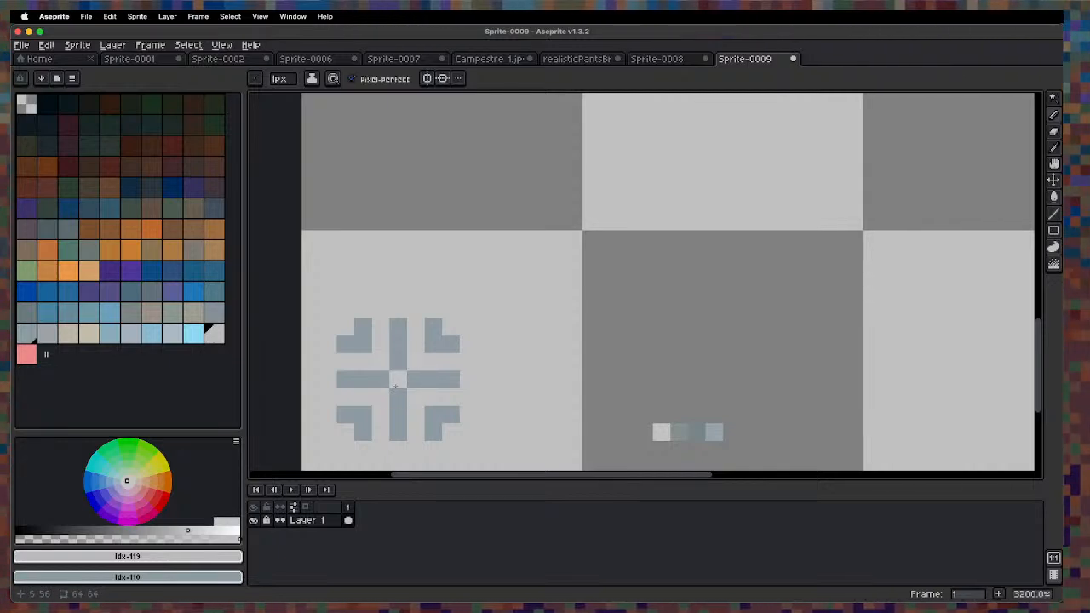
pyautogui.press('m')
pyautogui.moveTo(334, 316); pyautogui.dragTo(462, 443)
pyautogui.press('super+b')
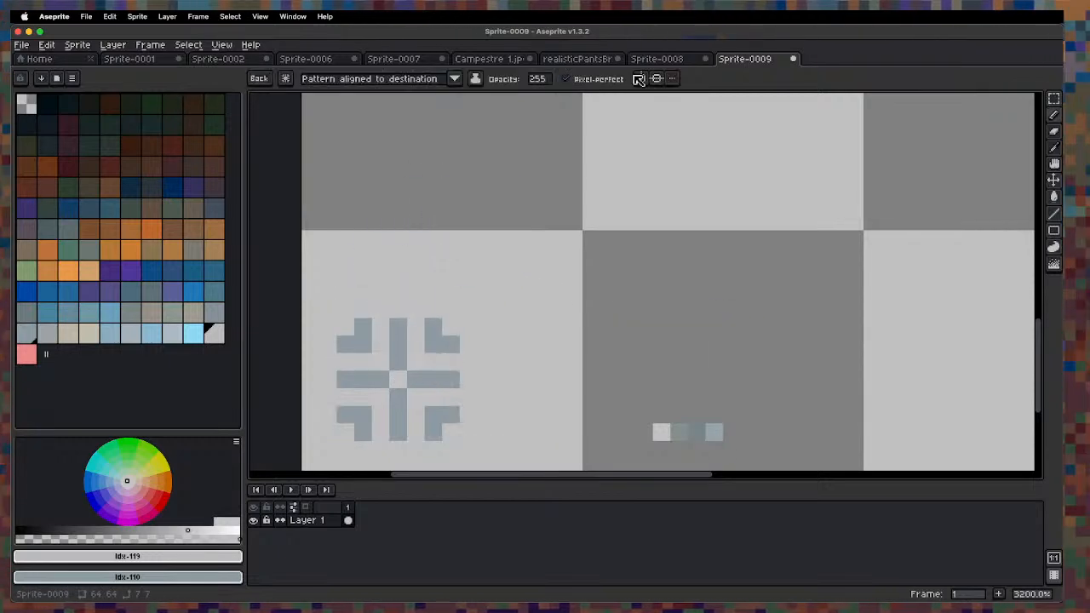
# In Sprite-0008, fill the selected arched side wall with the motif pattern aligned to destination and deselect.
pyautogui.click(658, 60)
pyautogui.press('g')
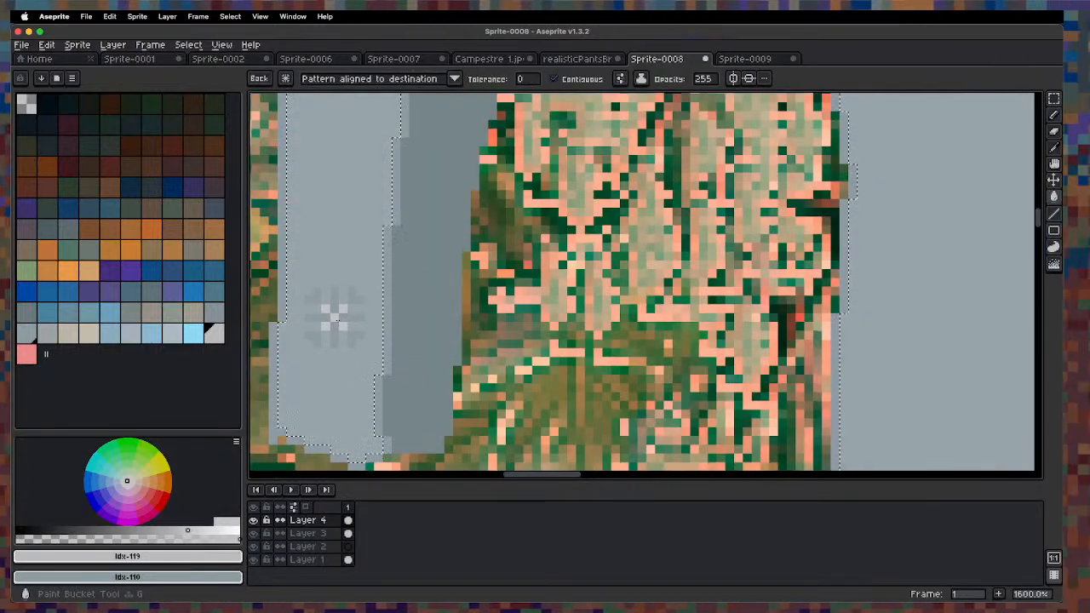
pyautogui.click(338, 315)
pyautogui.scroll(-9, 353, 315)
pyautogui.scroll(1, 447, 242)
pyautogui.press('space')
pyautogui.moveTo(331, 330); pyautogui.dragTo(449, 316)
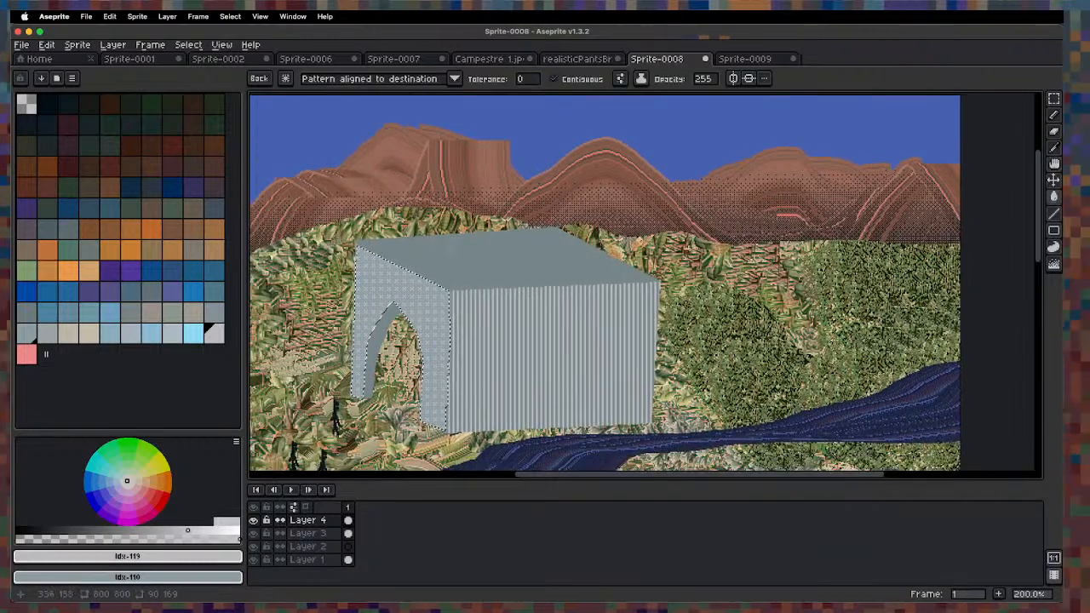
pyautogui.press('super+d')
# Select the structure's plain grey roof with the Magic Wand and clear it.
pyautogui.press('w')
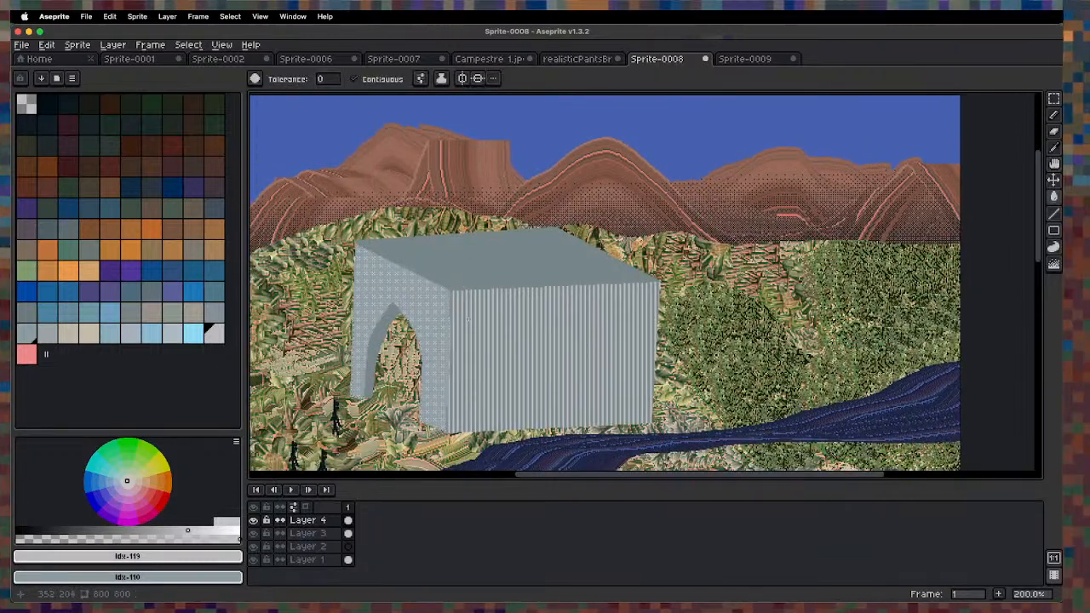
pyautogui.click(456, 269)
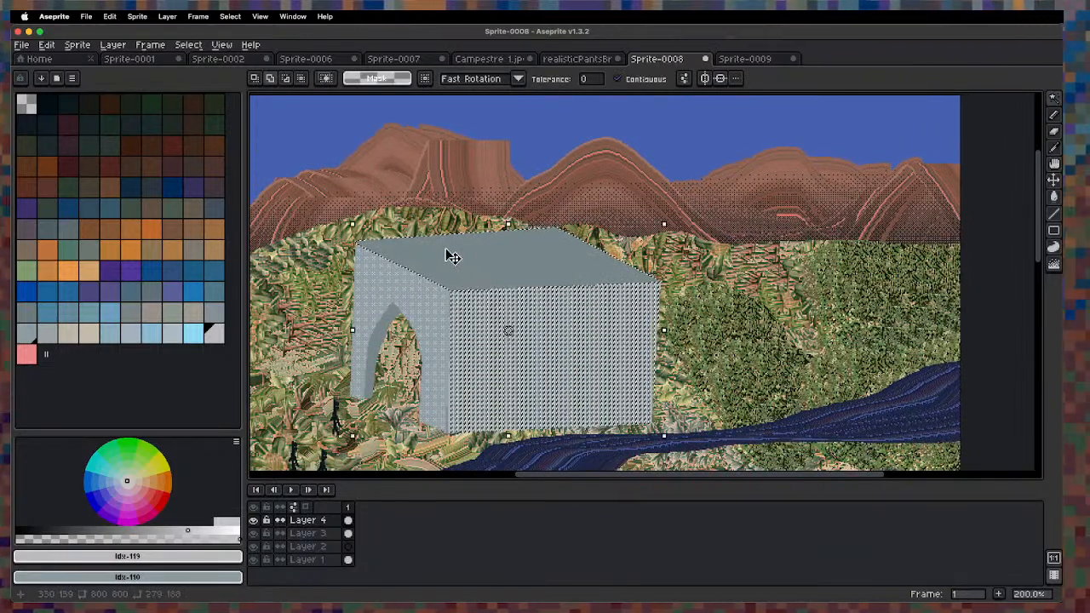
pyautogui.press('Delete')
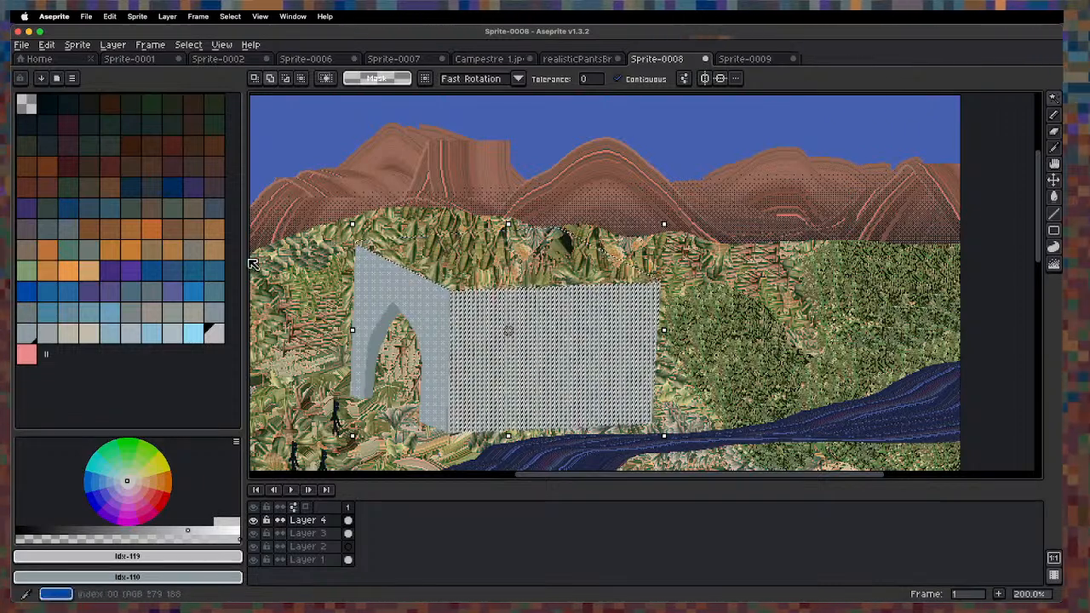
# In Sprite-0009, stretch the cross motif horizontally to 12 px wide and capture the 12 × 7 px result as a custom brush.
pyautogui.click(766, 60)
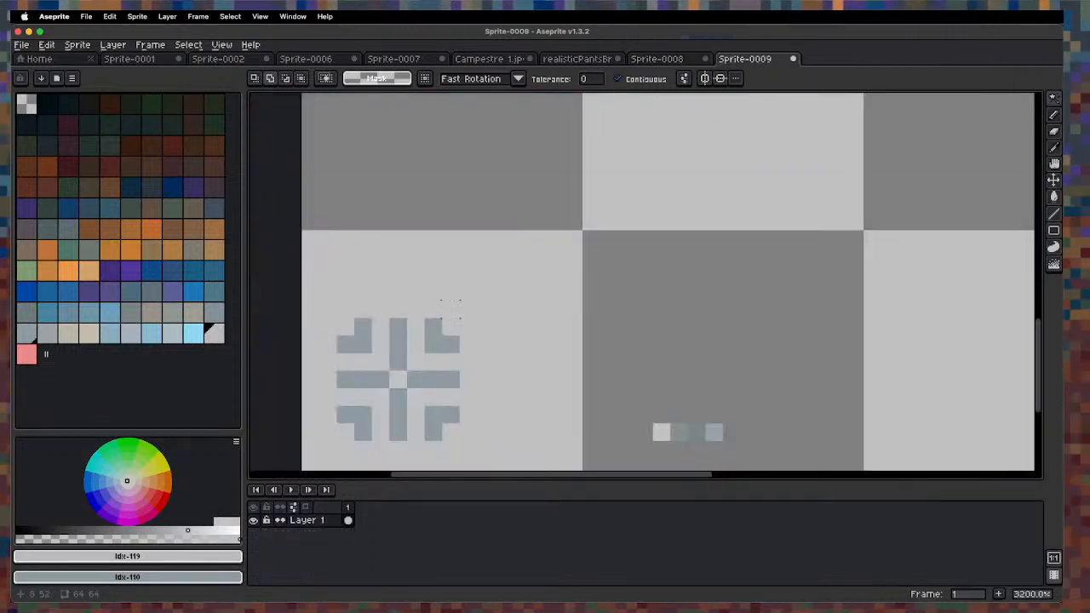
pyautogui.press('m')
pyautogui.moveTo(336, 318); pyautogui.dragTo(465, 446)
pyautogui.moveTo(465, 380); pyautogui.dragTo(545, 392)
pyautogui.hotkey('ctrl', 'd')
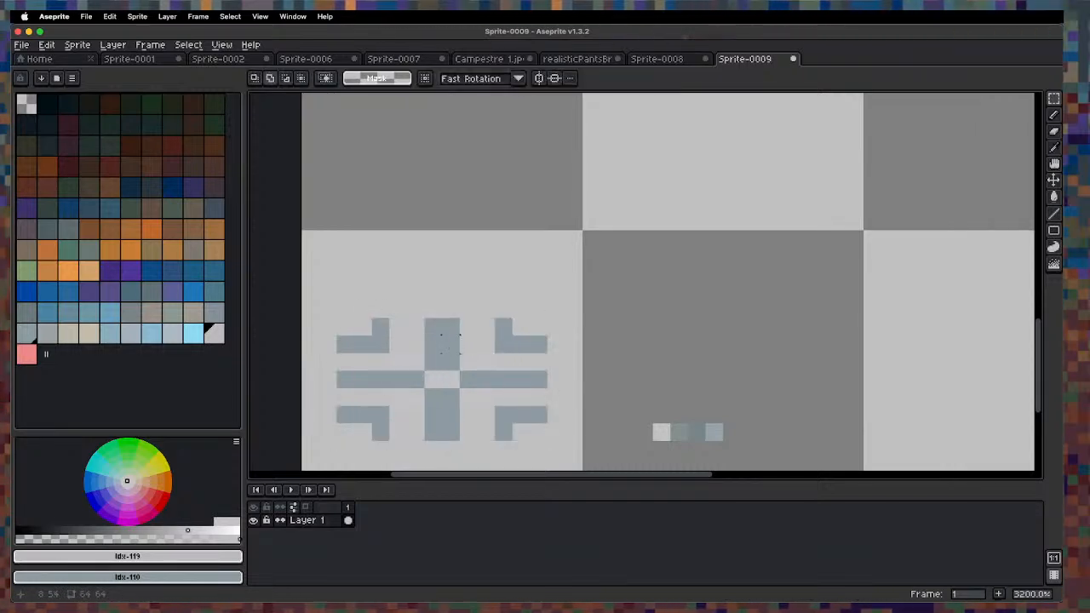
pyautogui.moveTo(337, 319); pyautogui.dragTo(548, 443)
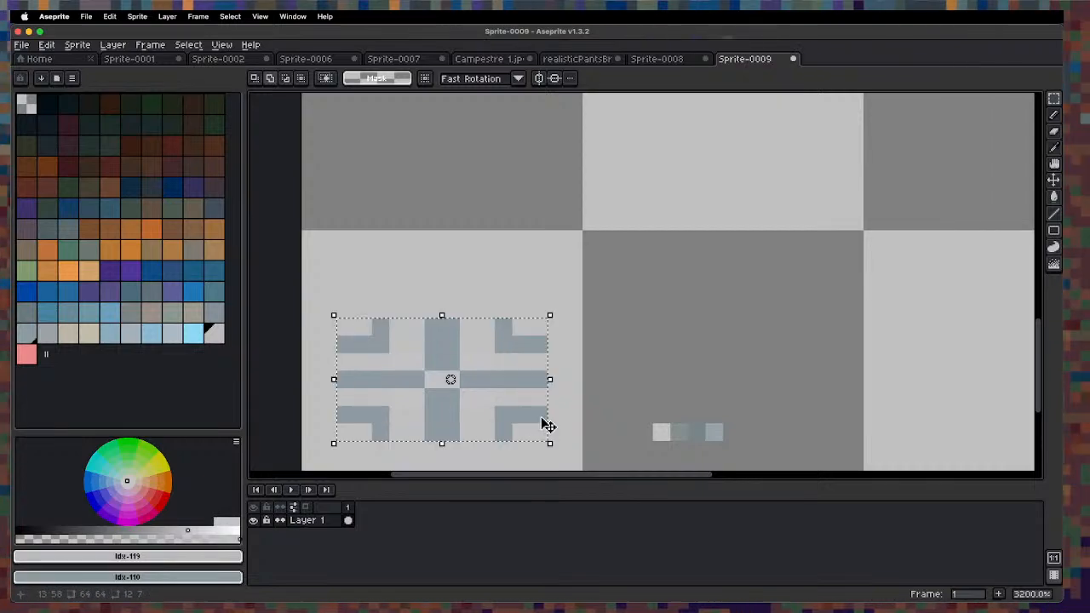
pyautogui.hotkey('ctrl', 'b')
# Return to Sprite-0008 and fill the cleared roof with the stretched motif pattern using the Paint Bucket.
pyautogui.click(657, 59)
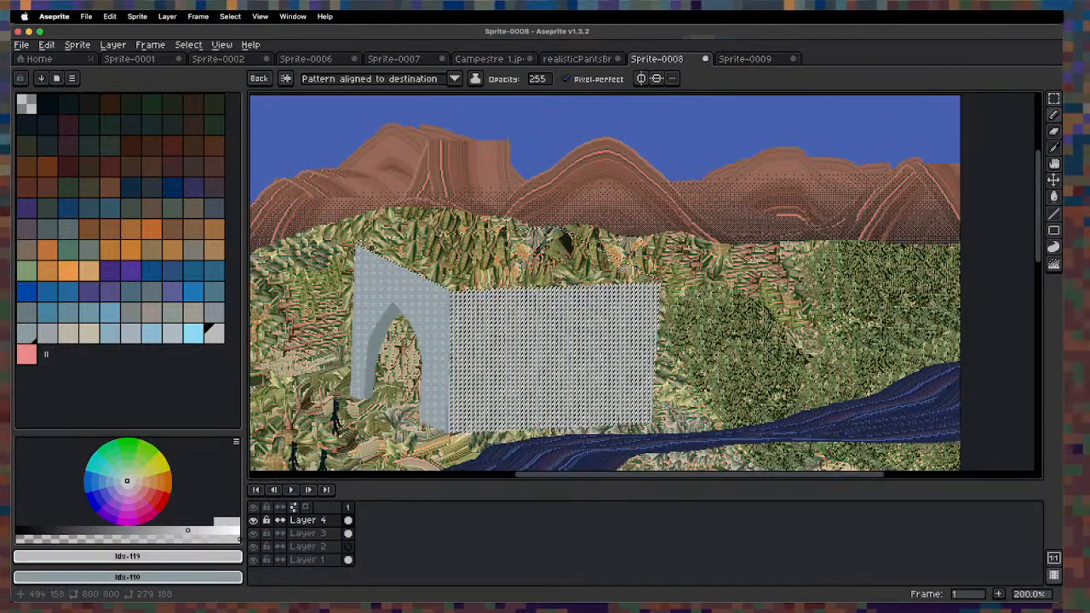
pyautogui.press('g')
pyautogui.click(511, 260)
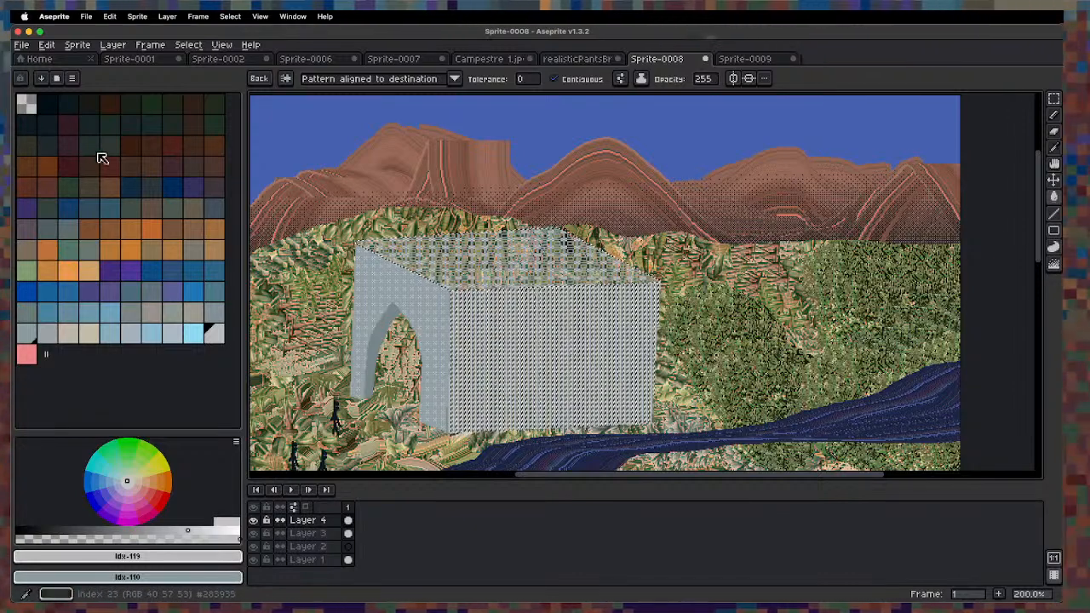
# Close the roof pattern's gaps with repeated outlines alternating between Idx-73 and Idx-110, and deselect.
pyautogui.click(89, 248)
pyautogui.hotkey('shift', 'o')
pyautogui.press('Return')
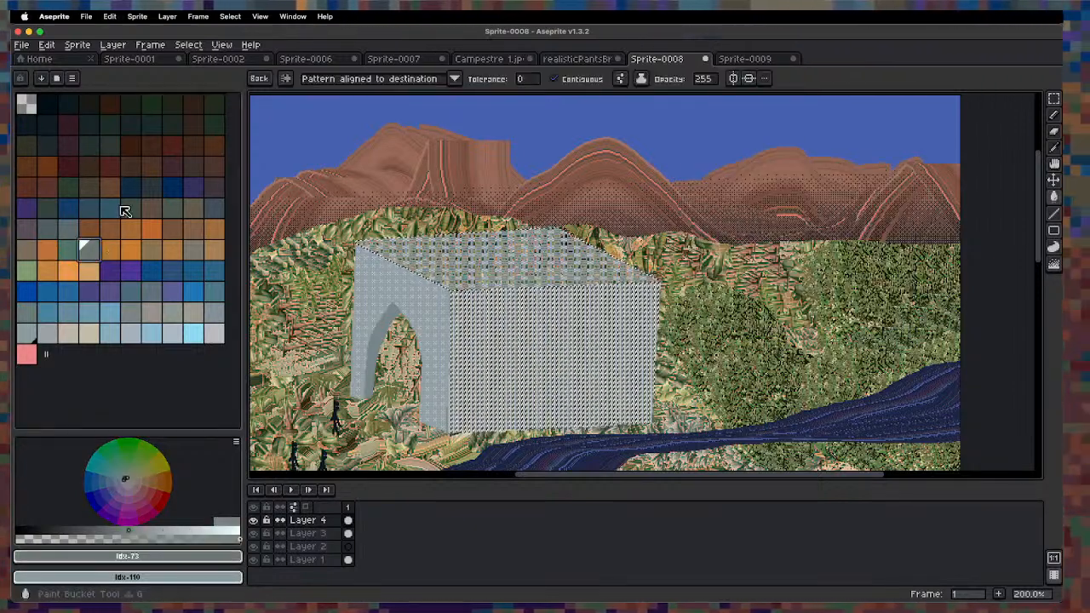
pyautogui.press('x')
pyautogui.hotkey('shift', 'o')
pyautogui.press('Return')
pyautogui.press('x')
pyautogui.hotkey('shift', 'o')
pyautogui.press('Return')
pyautogui.press('x')
pyautogui.hotkey('shift', 'o')
pyautogui.press('Return')
pyautogui.press('x')
pyautogui.hotkey('shift', 'o')
pyautogui.press('Return')
pyautogui.press('x')
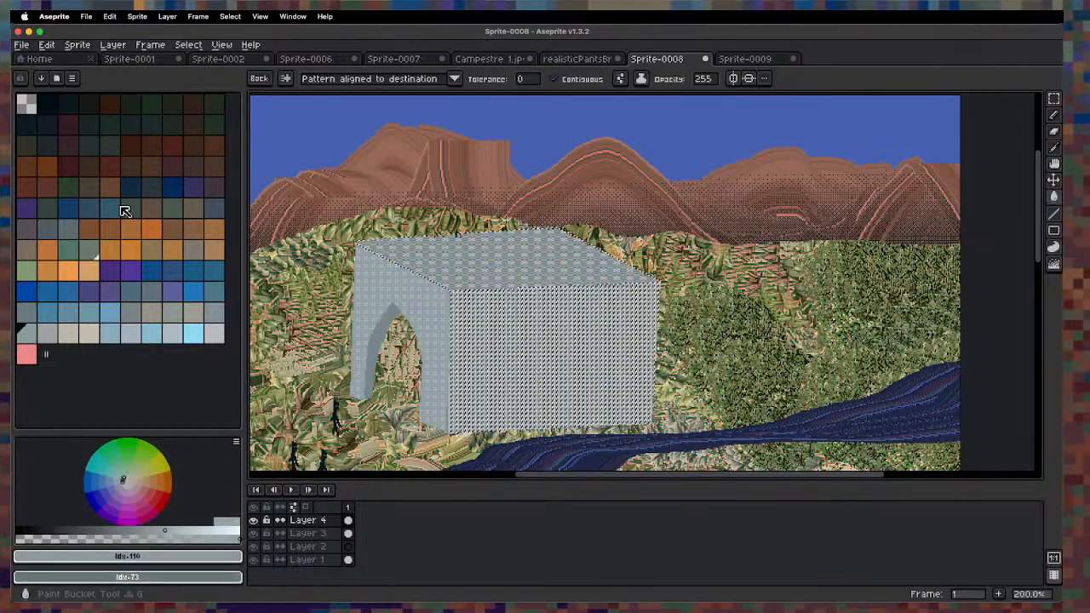
pyautogui.hotkey('shift', 'o')
pyautogui.press('Return')
pyautogui.press('g')
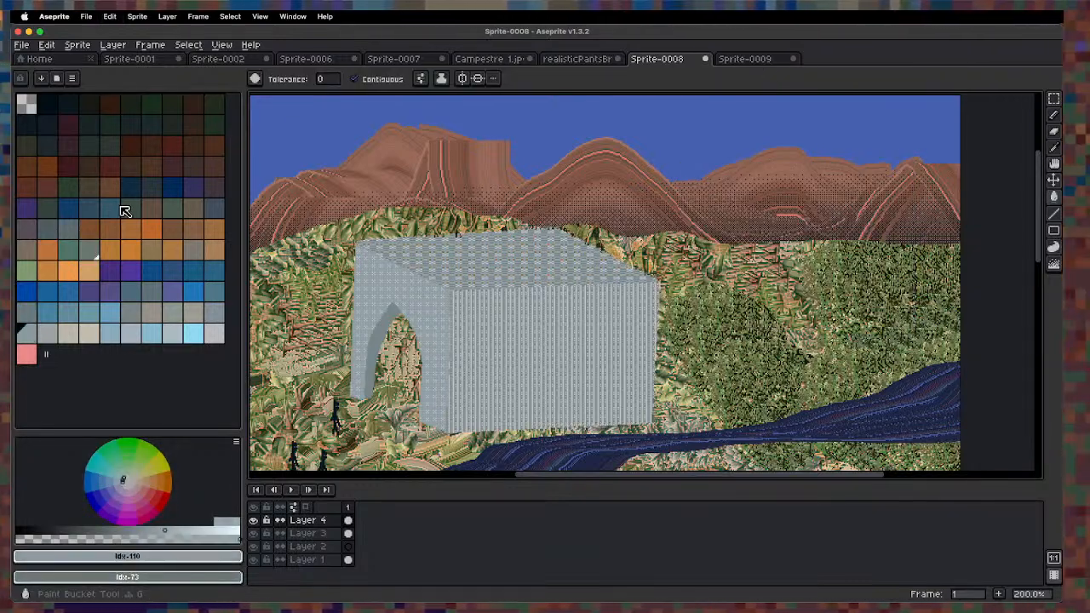
# Inspect the patterned structure and the surrounding landscape, river and figures at several magnifications.
pyautogui.press('1')
pyautogui.press('space')
pyautogui.scroll(3, 443, 232)
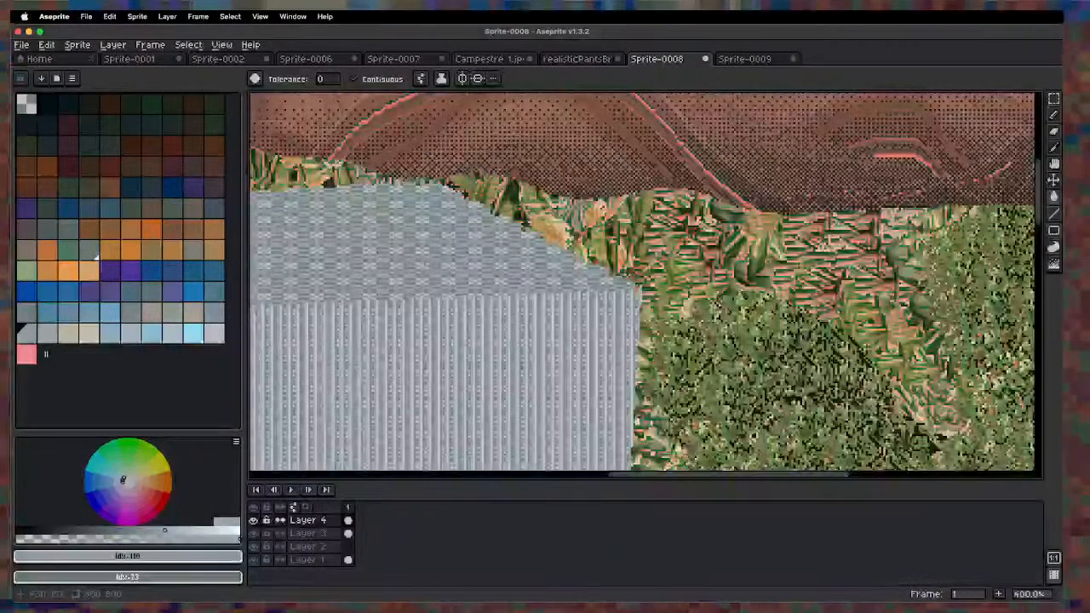
pyautogui.scroll(-3, 441, 298)
pyautogui.press('space')
pyautogui.moveTo(428, 367)
pyautogui.mouseDown()
pyautogui.moveTo(549, 304)
pyautogui.moveTo(538, 262)
pyautogui.mouseUp()
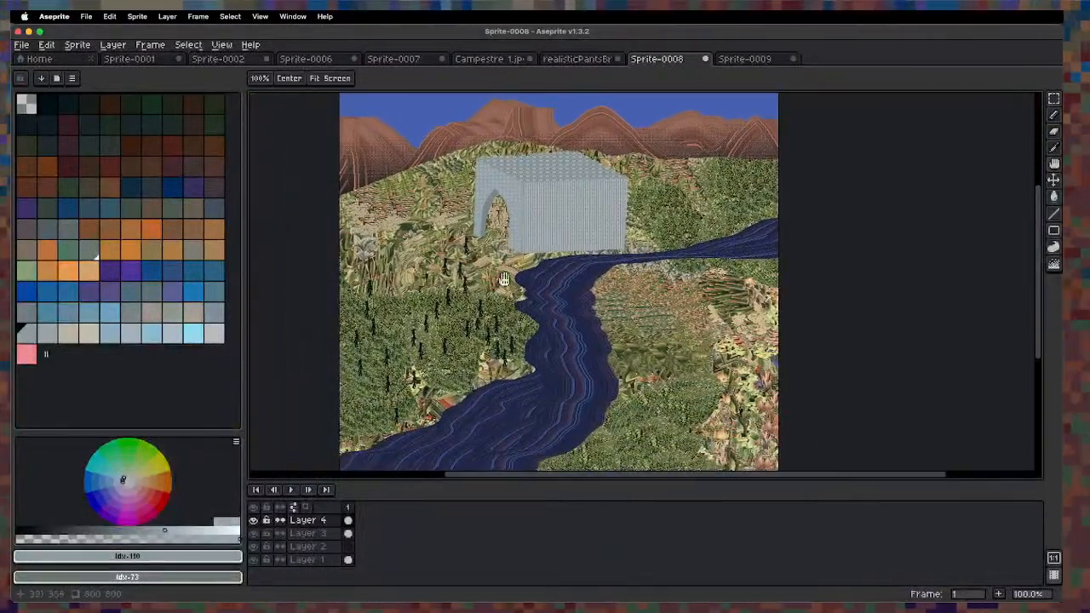
pyautogui.scroll(1, 474, 272)
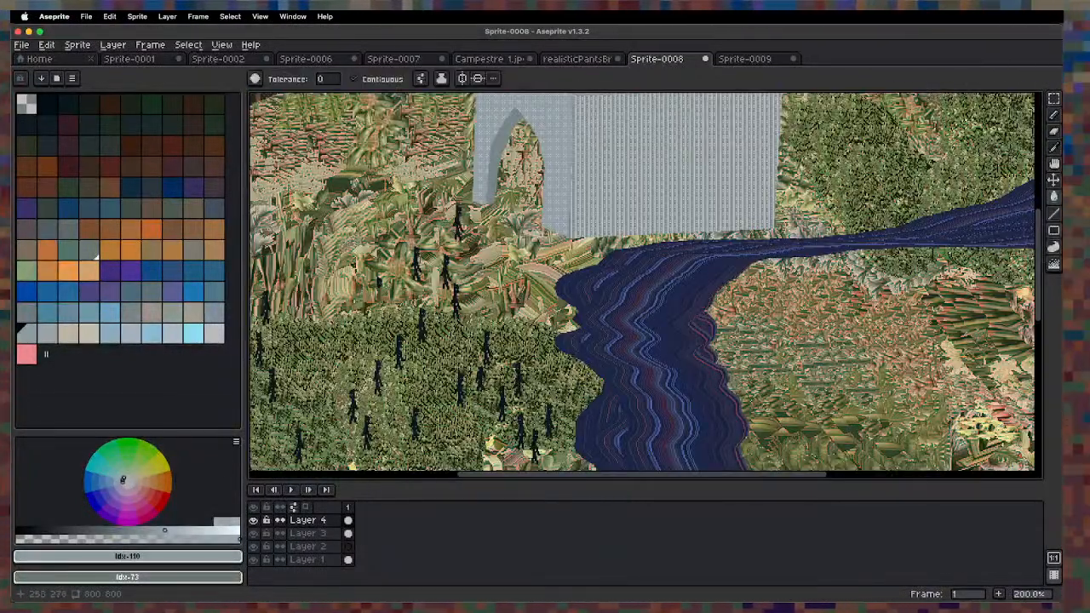
pyautogui.scroll(-1, 475, 284)
pyautogui.press('space')
pyautogui.moveTo(519, 307); pyautogui.dragTo(452, 212)
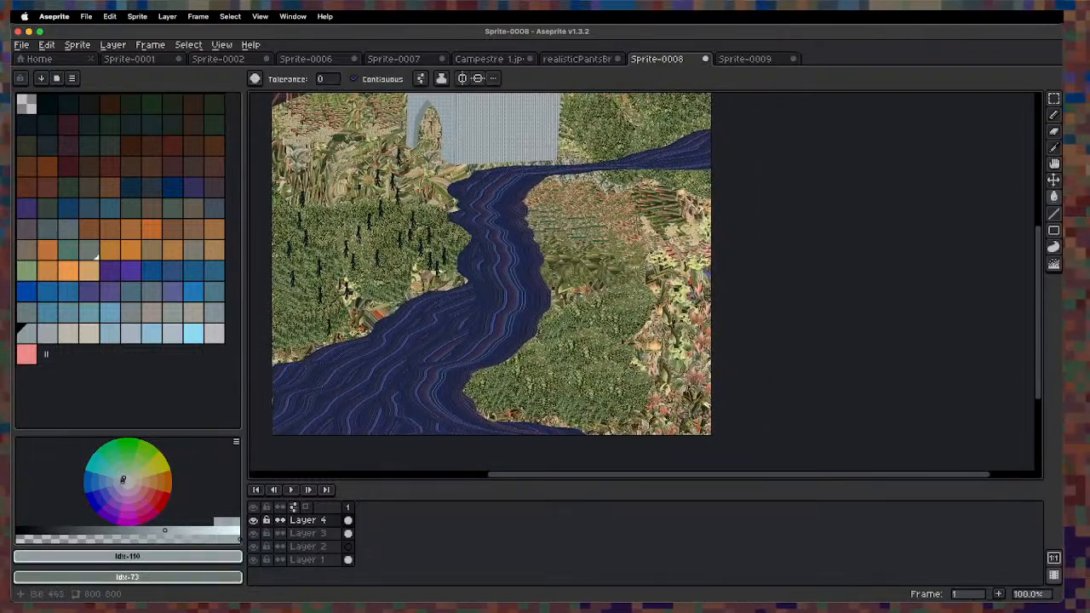
# Draw a filled seated figure with one raised knee and an outstretched leg on the southeast riverbank in dark Idx-1 with the Contour tool.
pyautogui.click(51, 106)
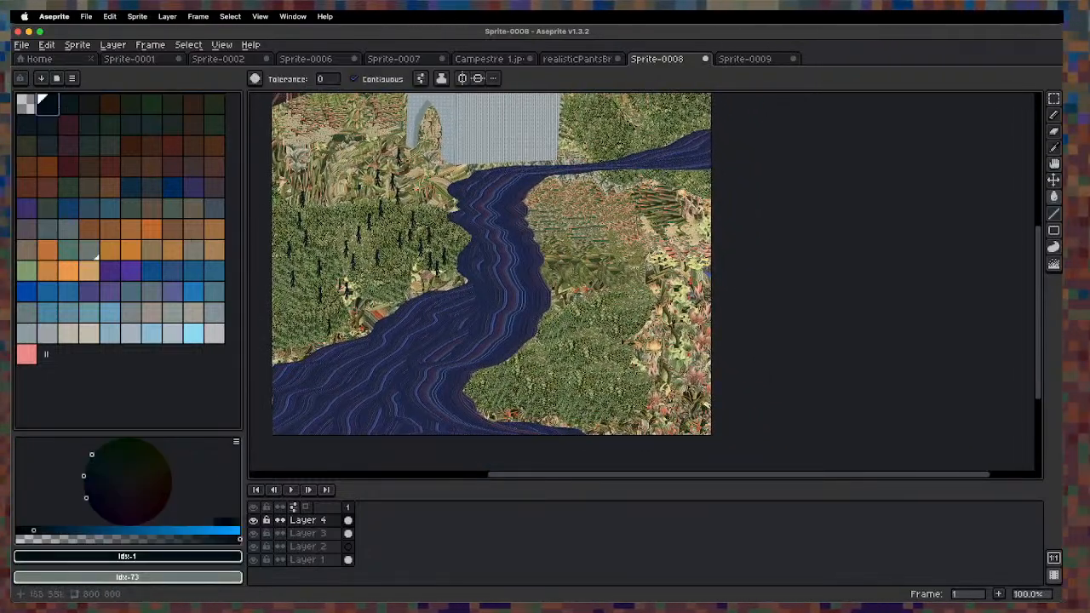
pyautogui.press('d')
pyautogui.scroll(3, 613, 388)
pyautogui.scroll(-3, 588, 362)
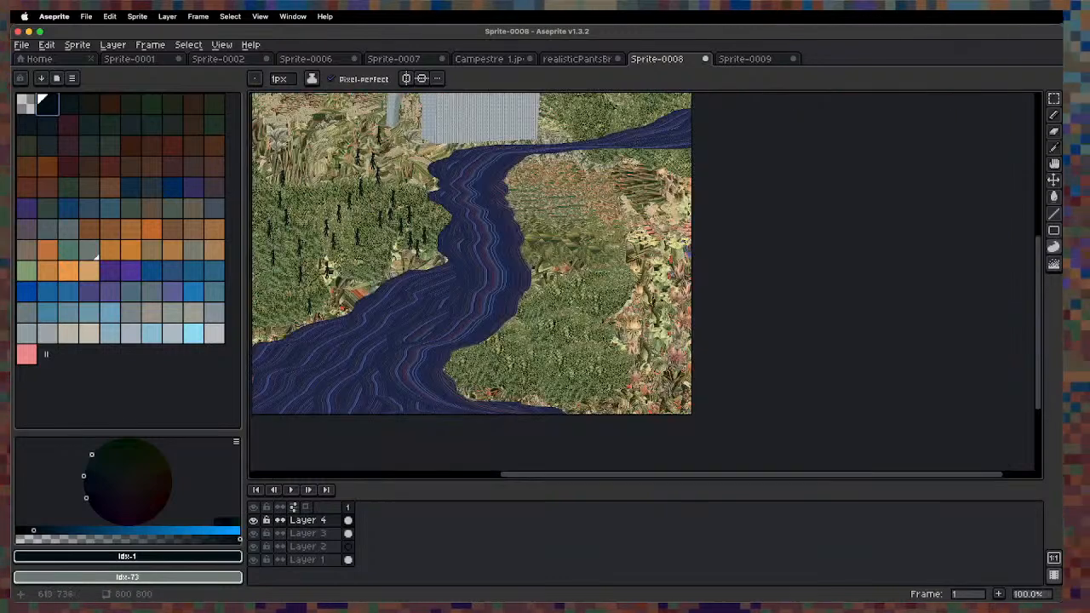
pyautogui.scroll(1, 589, 379)
pyautogui.press('space')
pyautogui.moveTo(585, 393); pyautogui.dragTo(563, 396)
pyautogui.moveTo(632, 199)
pyautogui.mouseDown()
pyautogui.moveTo(595, 230)
pyautogui.moveTo(579, 189)
pyautogui.mouseUp()
pyautogui.press('super+z')
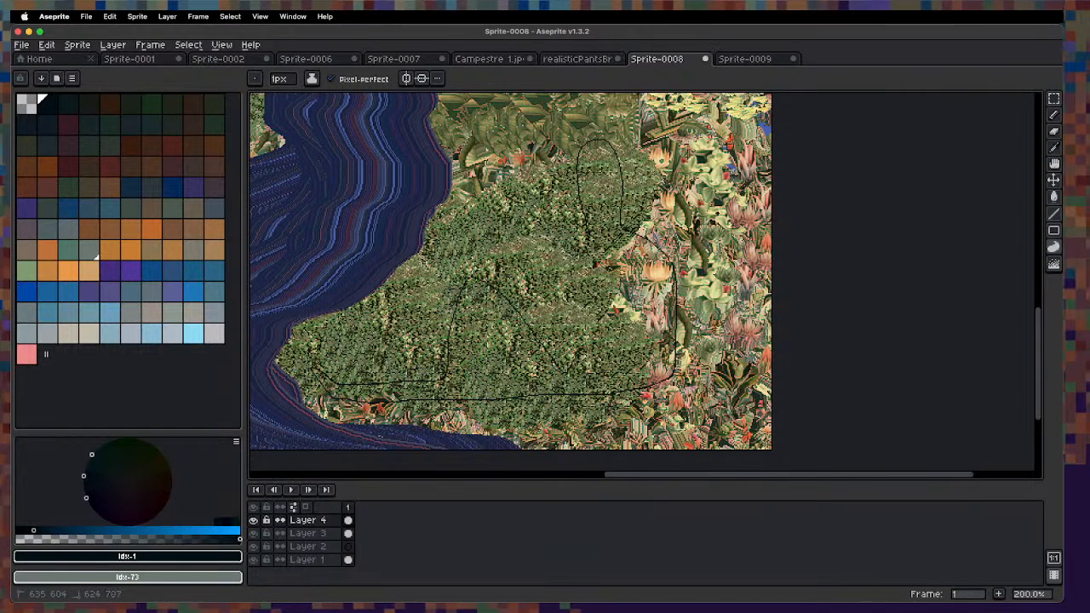
pyautogui.click(596, 244)
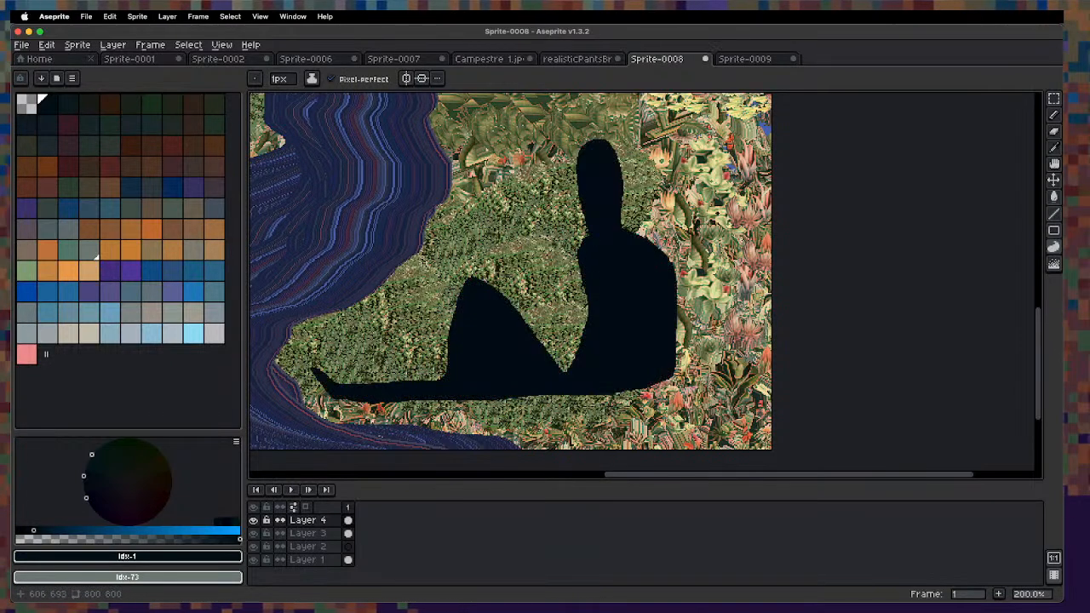
# Add a filled bent arm reaching from the seated figure's shoulder to its raised knee.
pyautogui.scroll(2, 582, 261)
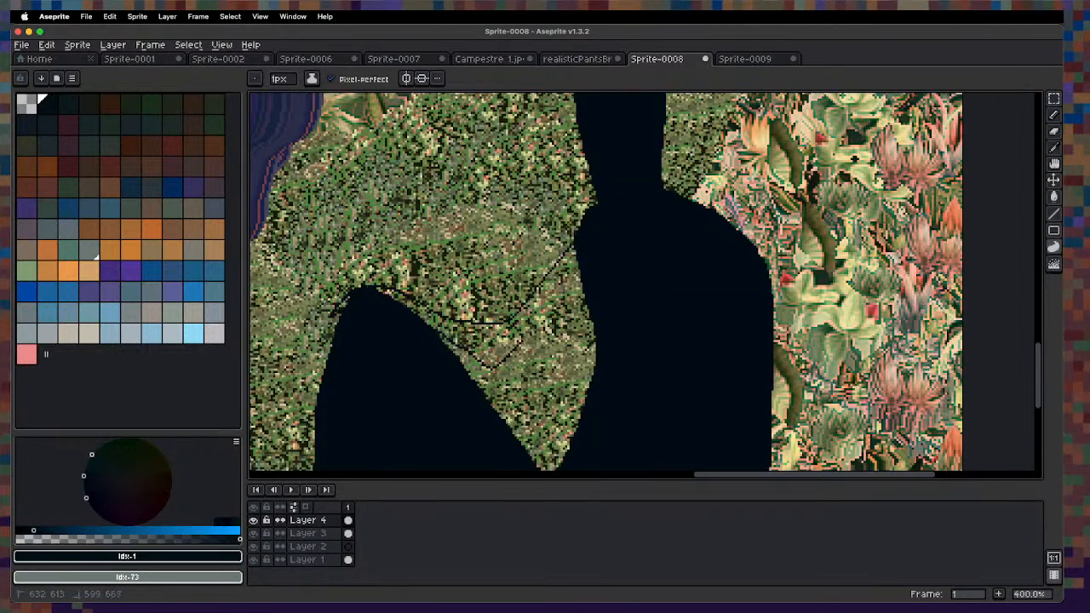
pyautogui.scroll(-3, 592, 222)
pyautogui.scroll(3, 580, 234)
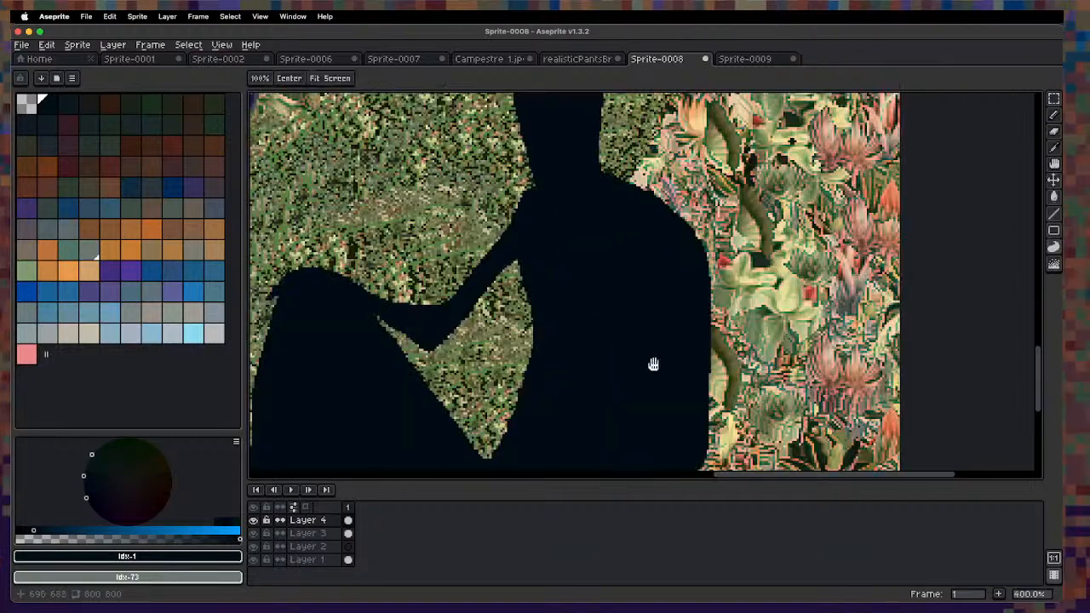
# Cut a triangular gap beneath the seated figure's raised knee with a Lasso selection.
pyautogui.scroll(-3, 580, 234)
pyautogui.scroll(3, 508, 303)
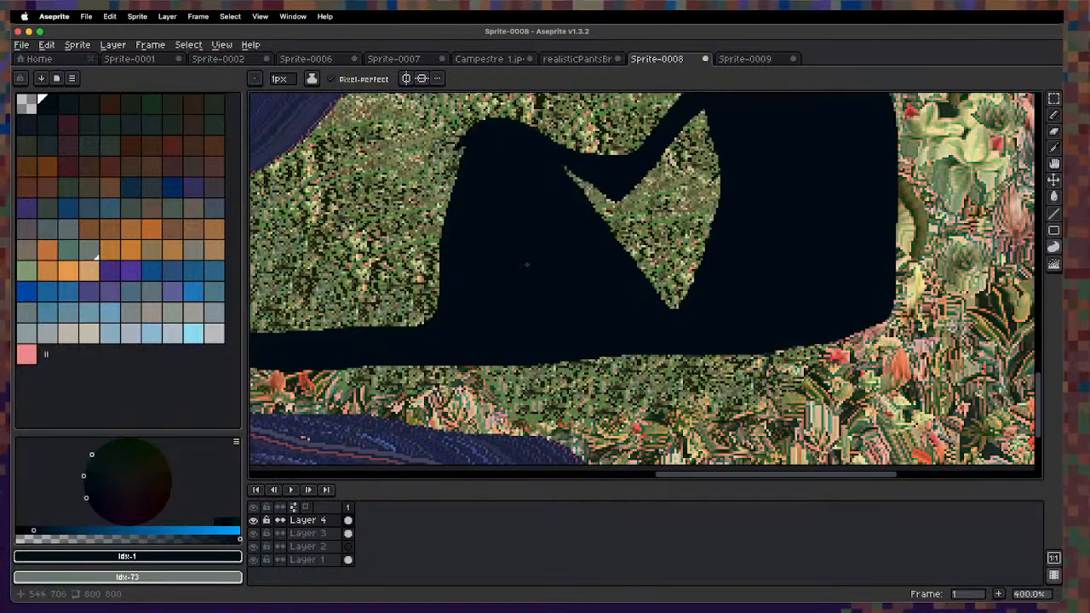
pyautogui.press('q')
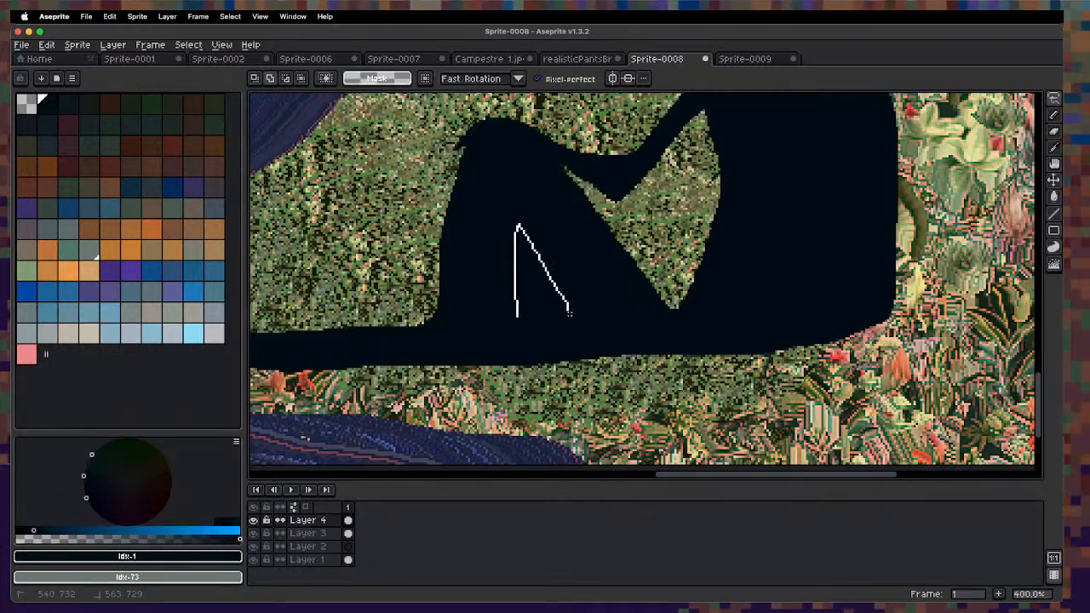
pyautogui.moveTo(569, 314); pyautogui.dragTo(528, 316)
pyautogui.scroll(-3, 528, 316)
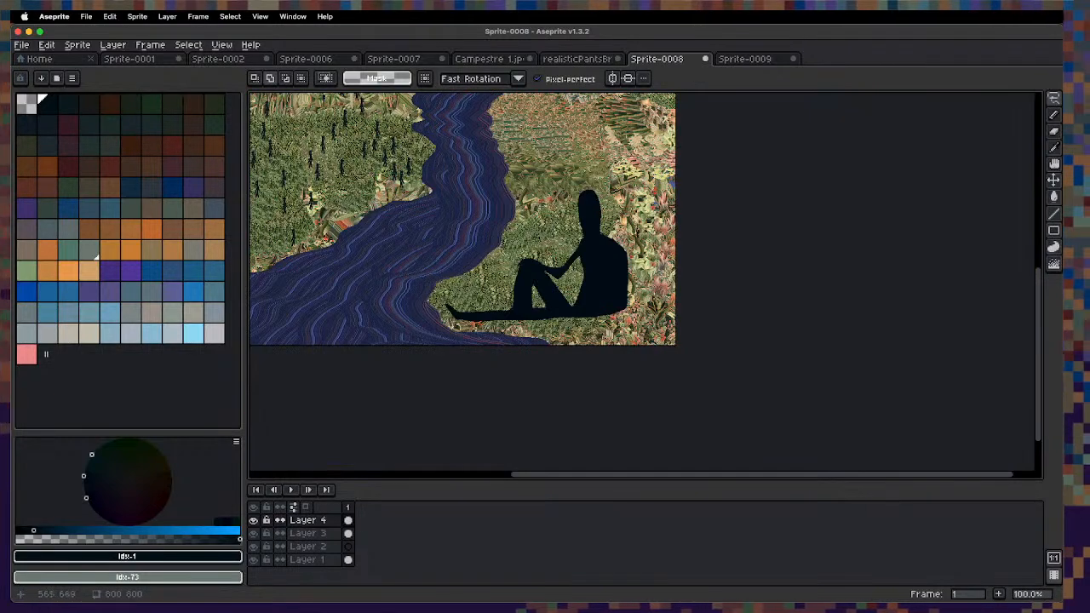
# Sample the silhouette's dark colour #000d15 and add a filled pointed foot below the raised leg with the Contour tool.
pyautogui.scroll(1, 506, 328)
pyautogui.keyDown('alt'); pyautogui.click(539, 285); pyautogui.keyUp('alt')
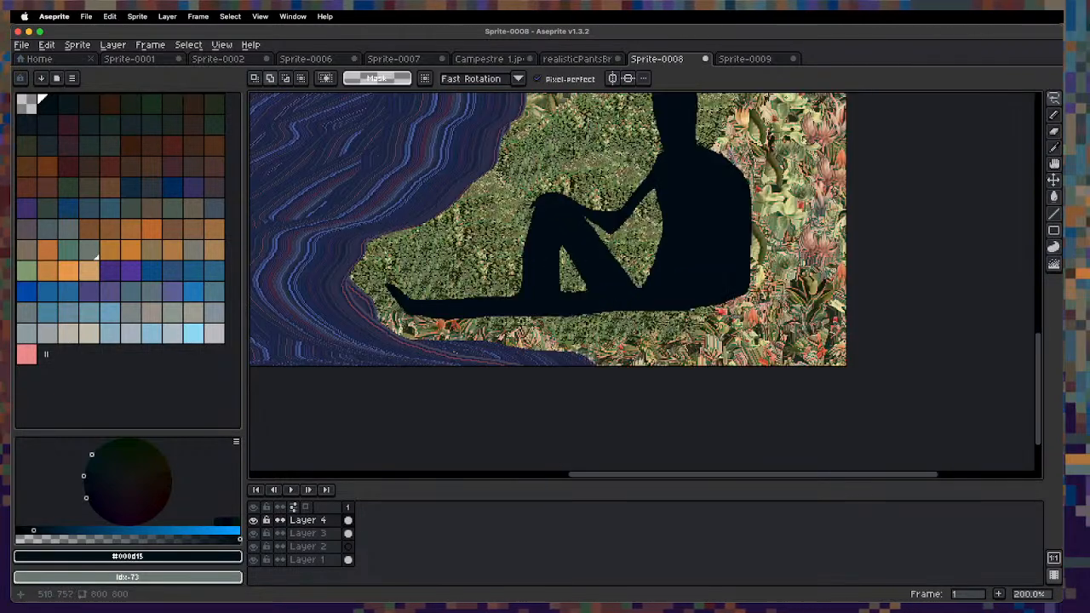
pyautogui.press('d')
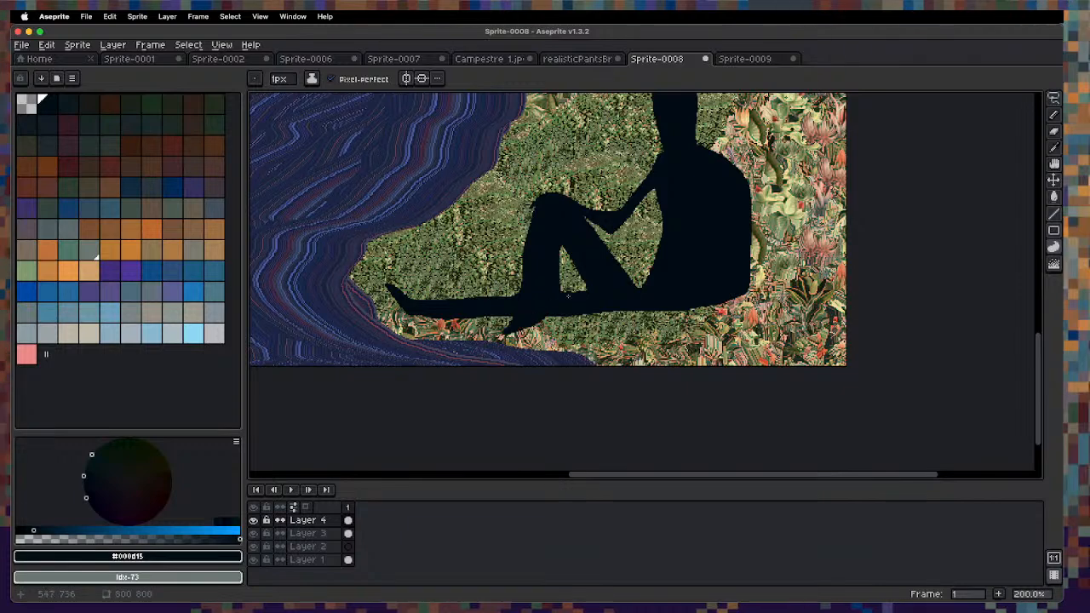
pyautogui.scroll(-1, 545, 315)
# Widen the gap under the raised knee by lassoing and deleting an area about 32 × 47 px, and deselect.
pyautogui.scroll(2, 554, 257)
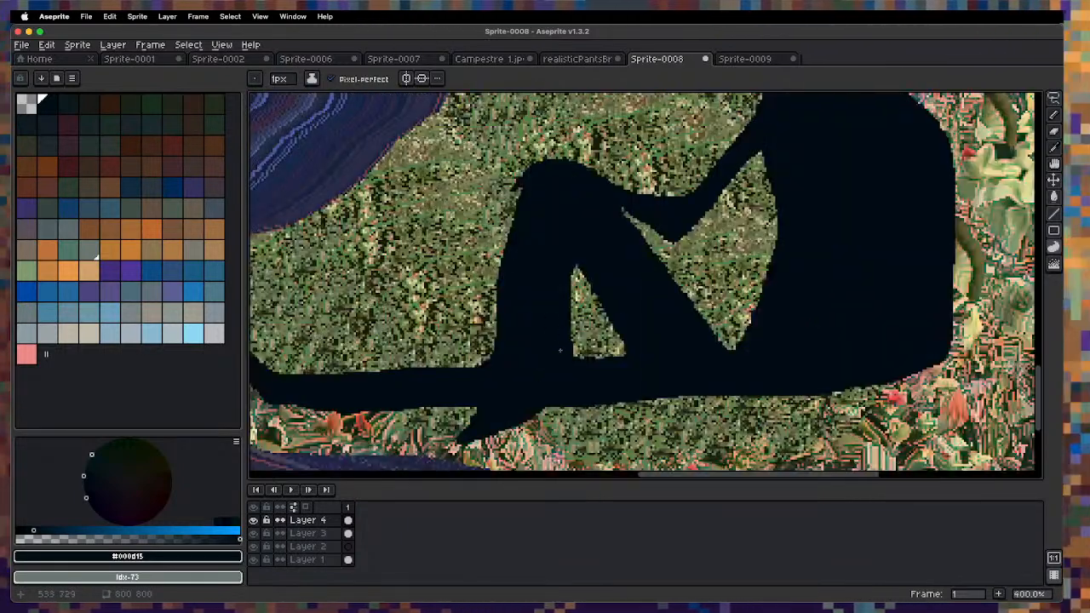
pyautogui.press('q')
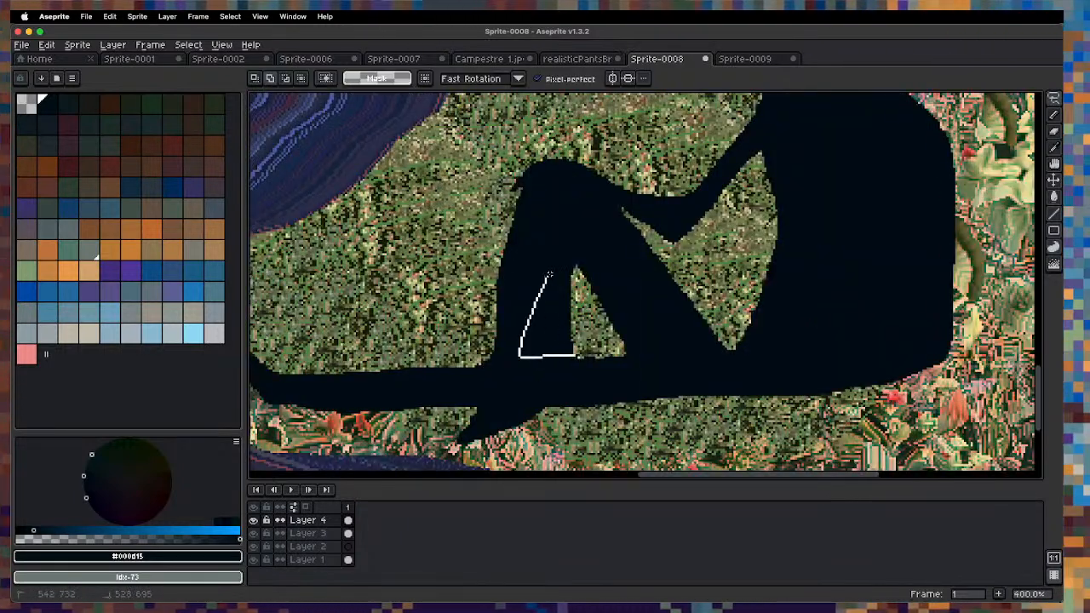
pyautogui.moveTo(569, 258); pyautogui.dragTo(592, 358)
pyautogui.press('BackSpace')
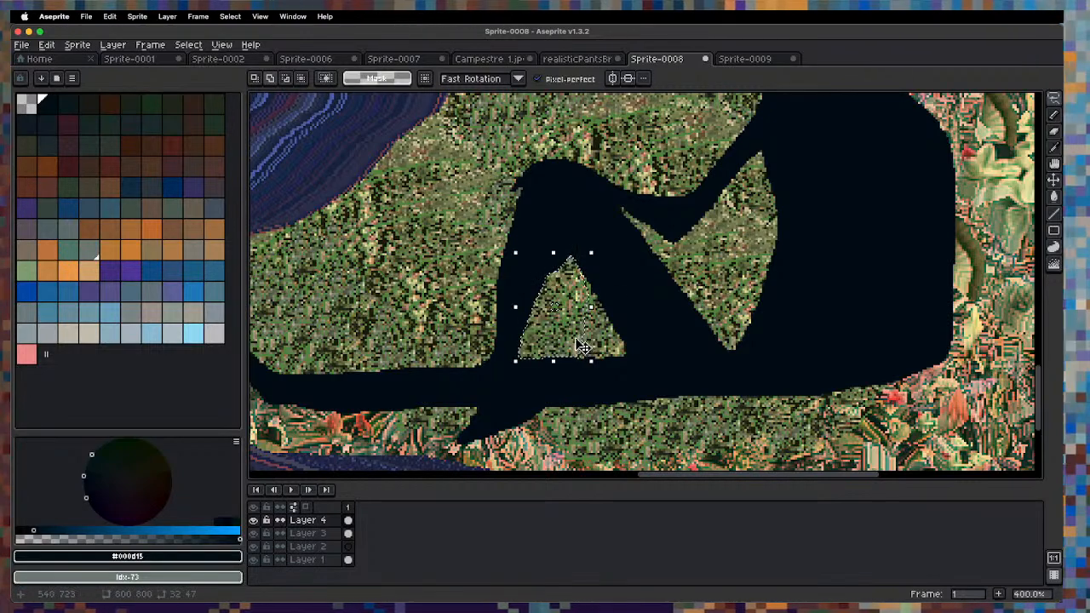
pyautogui.press('super+d')
pyautogui.scroll(-3, 586, 295)
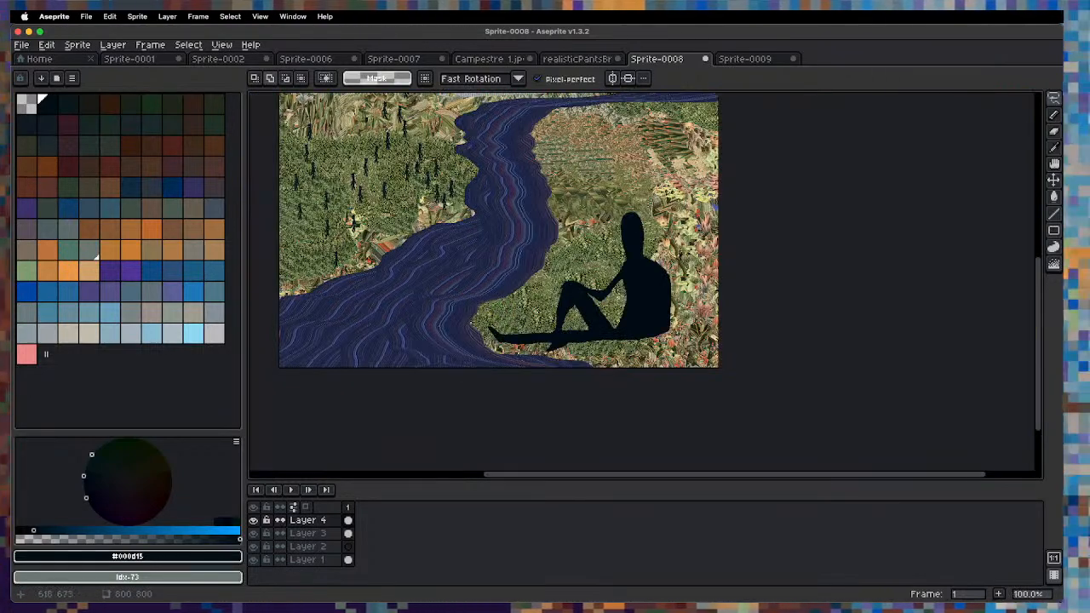
# Cut a narrow slit about 7 × 28 px inside the lower edge of the figure's back to separate the rear arm.
pyautogui.scroll(3, 672, 300)
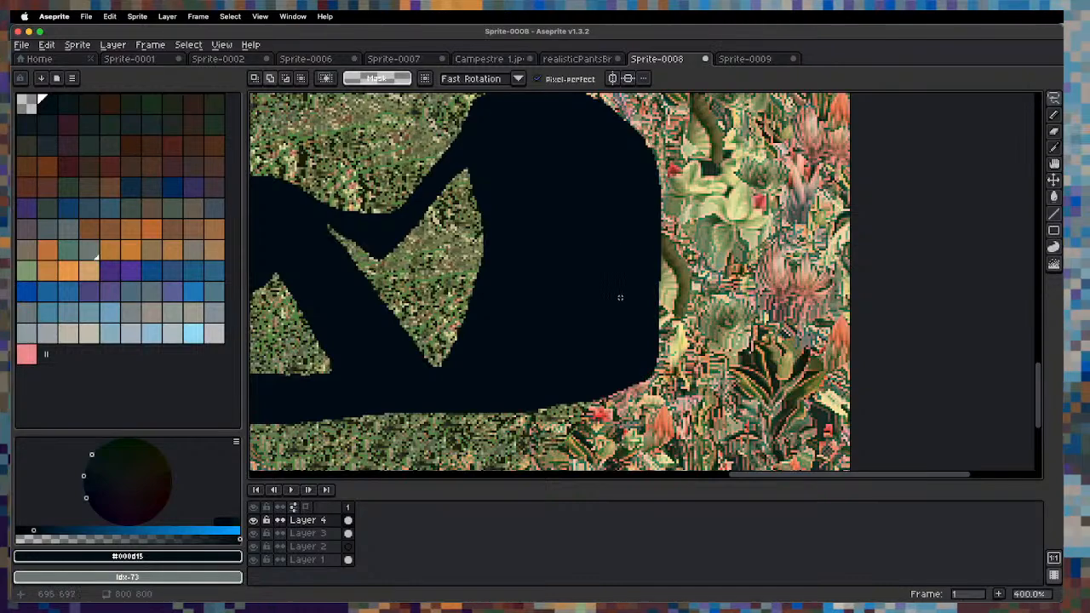
pyautogui.moveTo(617, 352); pyautogui.dragTo(618, 358)
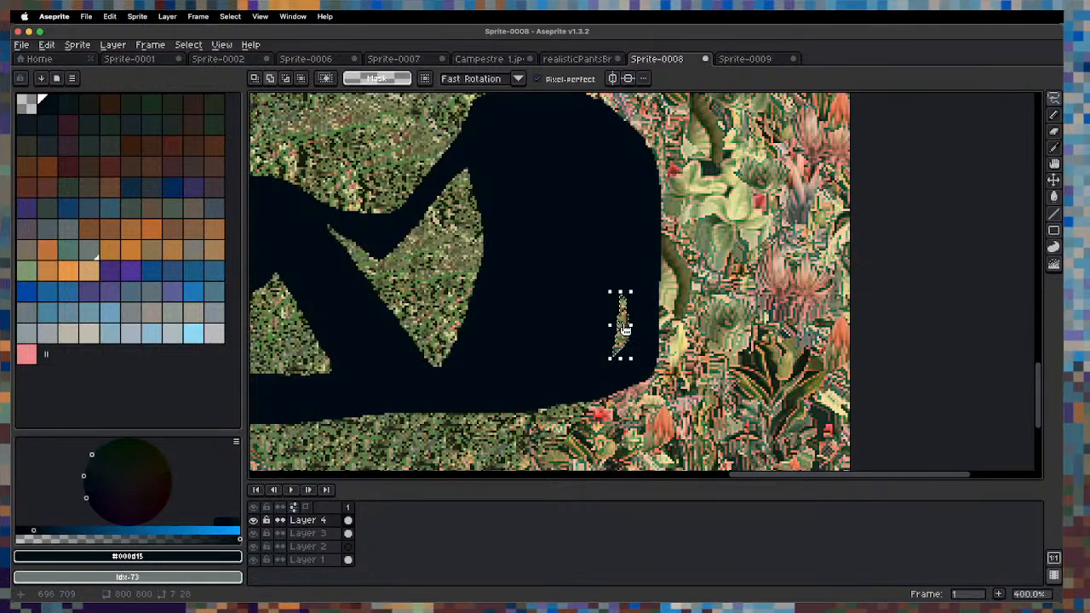
pyautogui.scroll(-3, 633, 324)
# Draw a closed eye with three lashes on the seated figure's face in orange Idx-66 using the 1px Pencil.
pyautogui.scroll(3, 613, 249)
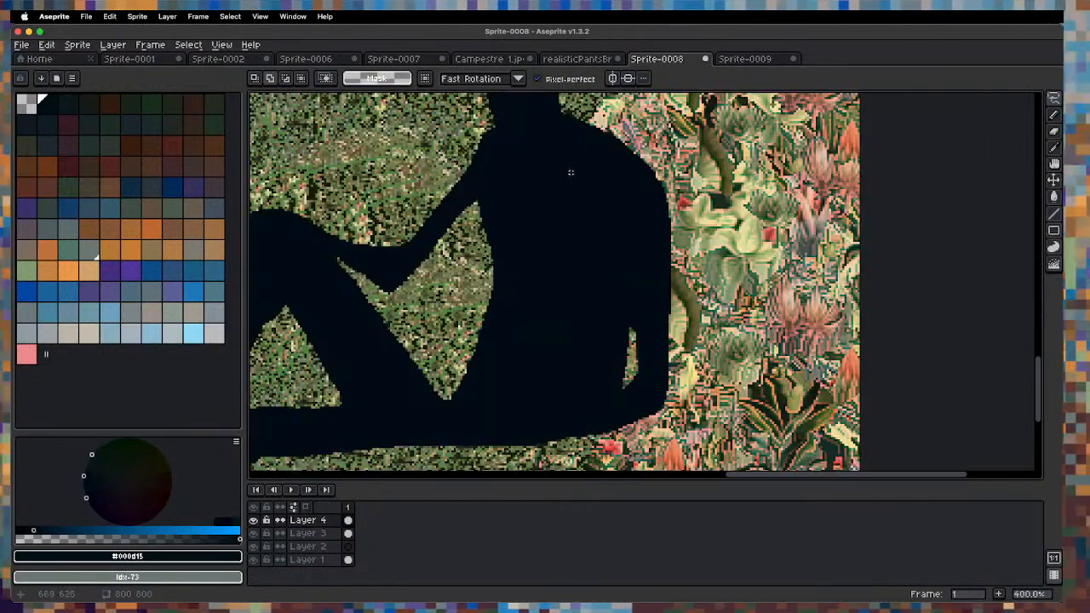
pyautogui.press('x')
pyautogui.press('b')
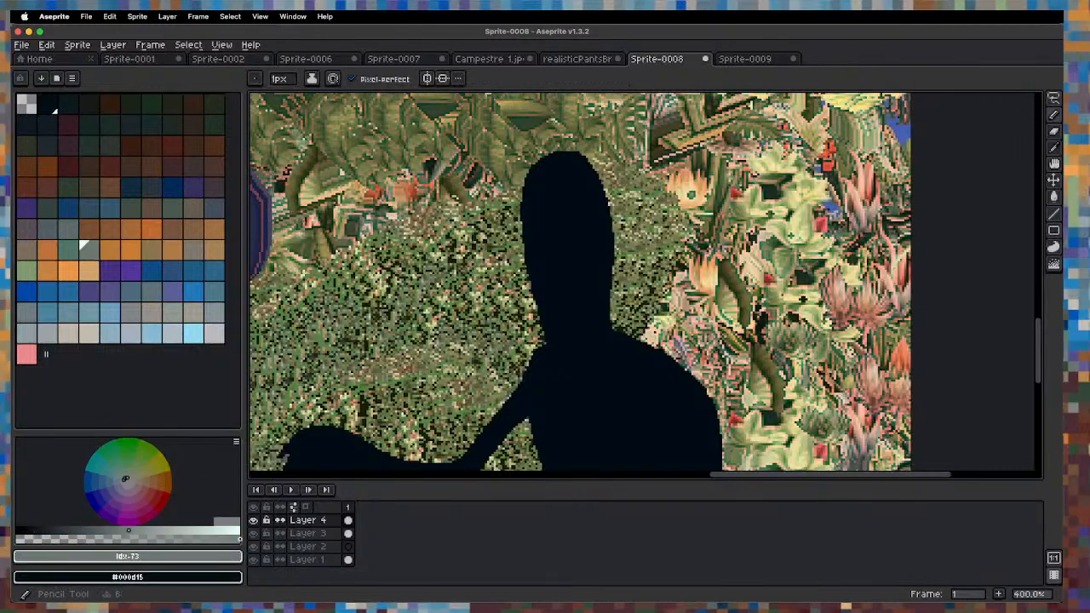
pyautogui.click(153, 236)
pyautogui.scroll(10, 528, 237)
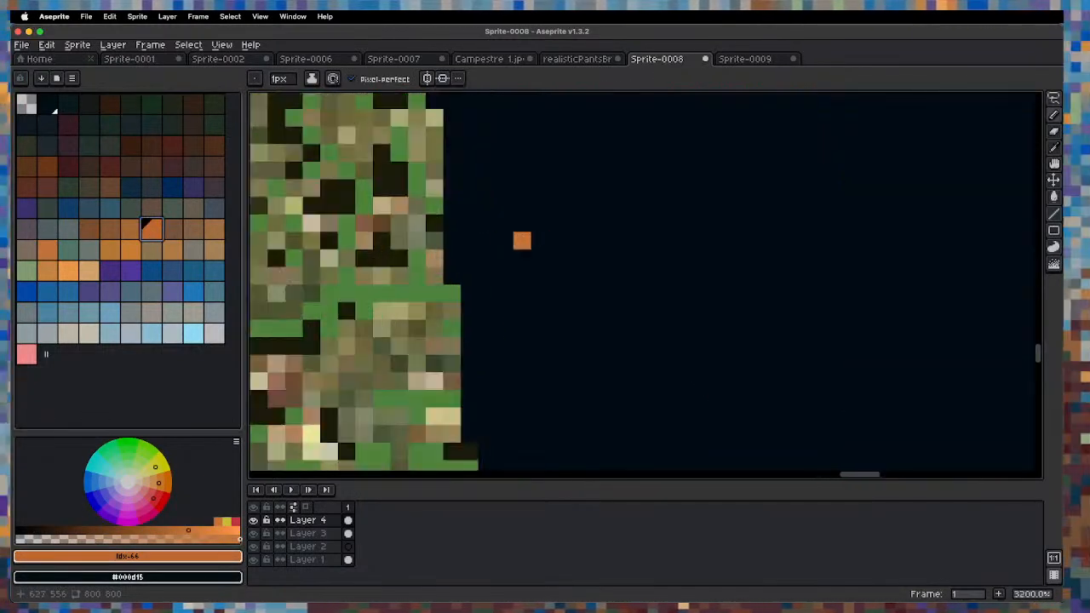
pyautogui.click(505, 241)
pyautogui.moveTo(563, 268); pyautogui.dragTo(577, 279)
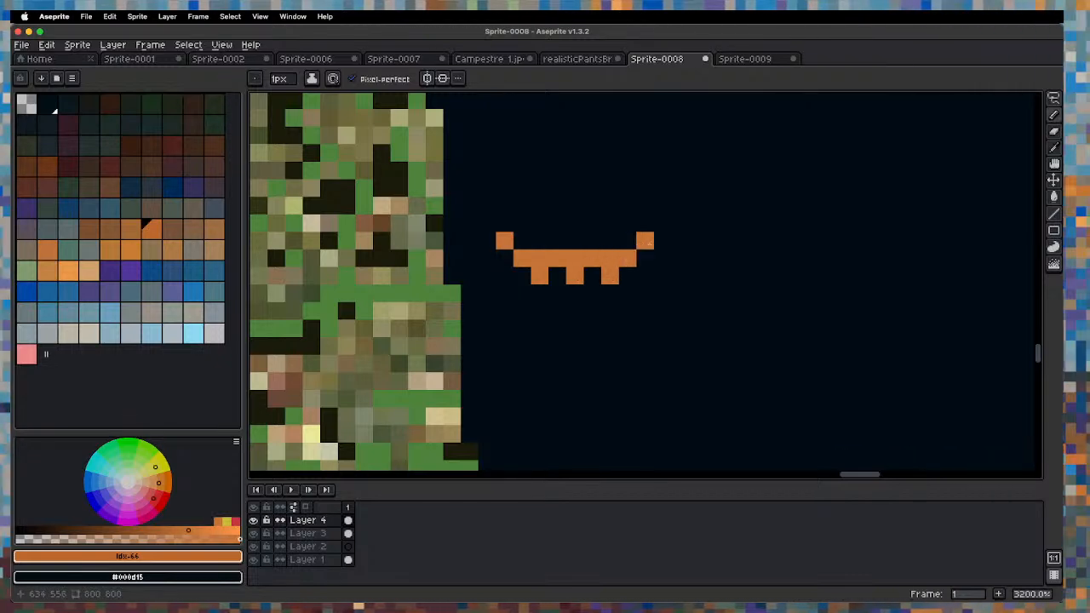
# Duplicate the closed eye with a rectangular selection, place the copy beside it slightly lower, and deselect.
pyautogui.hscroll(5, 597, 255)
pyautogui.press('m')
pyautogui.moveTo(296, 220)
pyautogui.mouseDown()
pyautogui.moveTo(478, 295)
pyautogui.moveTo(535, 273)
pyautogui.moveTo(652, 286)
pyautogui.mouseUp()
pyautogui.press('super+d')
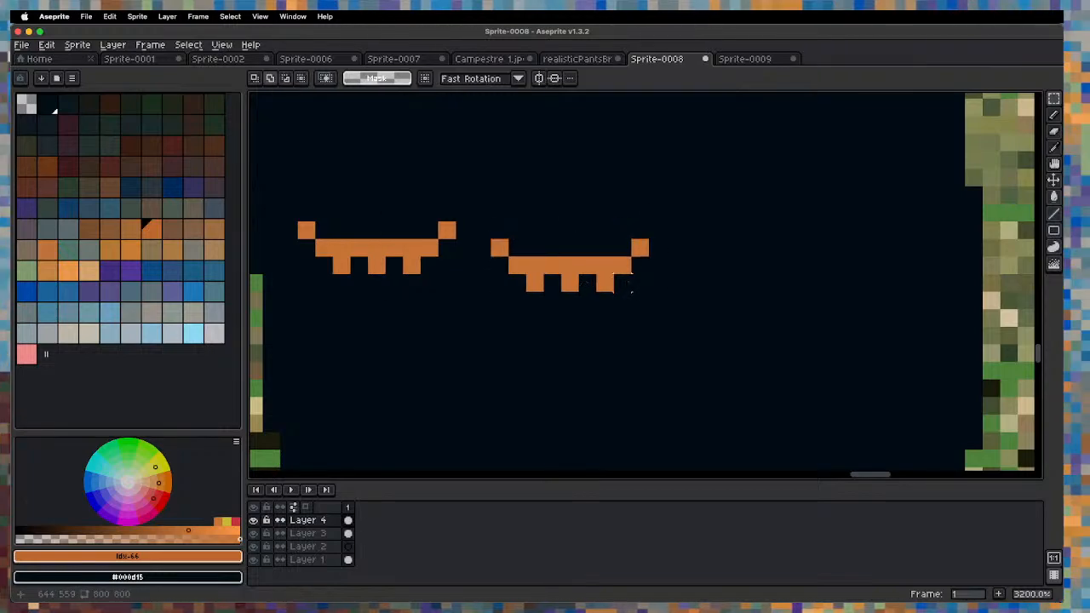
pyautogui.press('1')
# Draw a small filled mouth below the eyes in orange Idx-66 with the Pencil.
pyautogui.press('4')
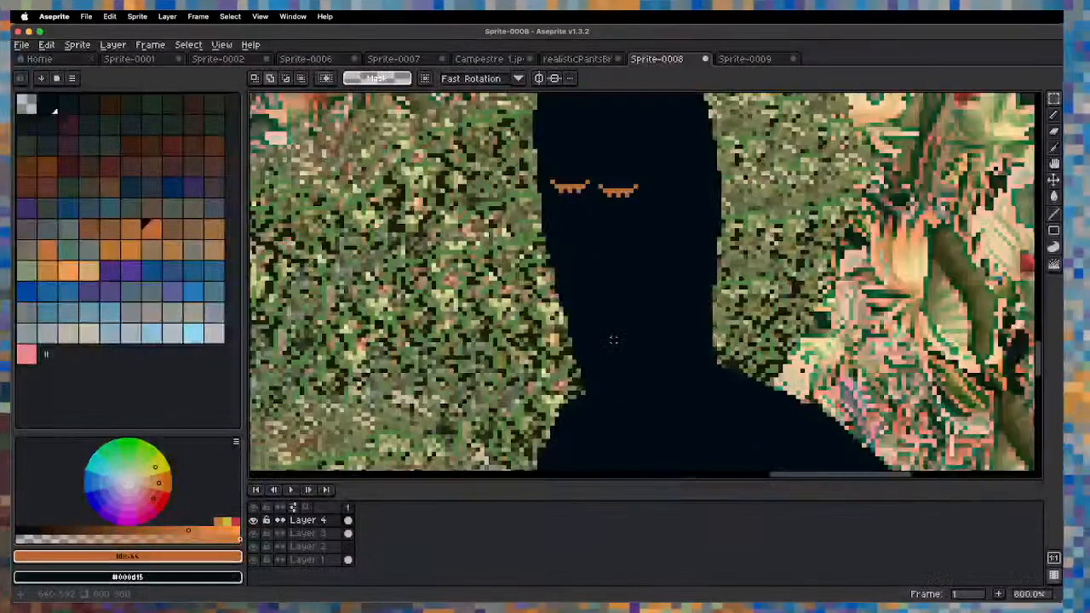
pyautogui.press('b')
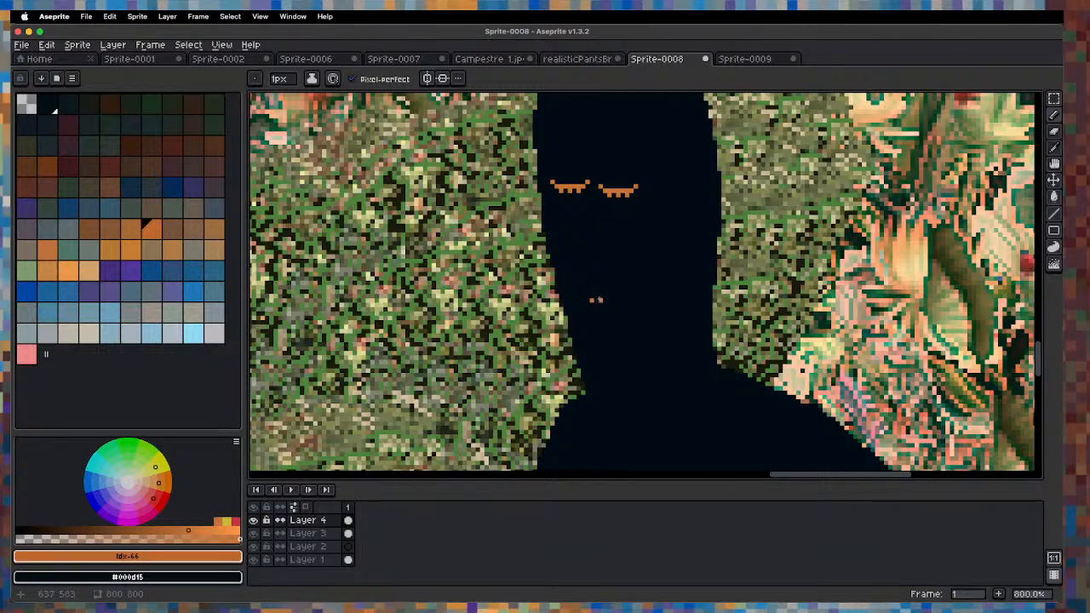
pyautogui.scroll(4, 593, 303)
pyautogui.moveTo(575, 307); pyautogui.dragTo(629, 305)
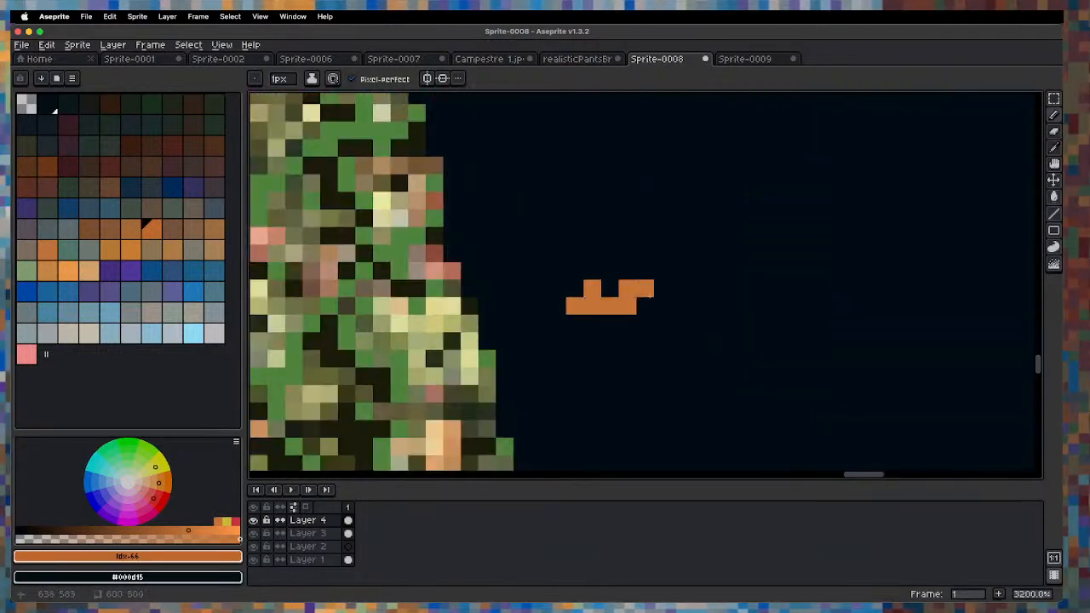
pyautogui.click(645, 306)
pyautogui.click(593, 323)
pyautogui.click(610, 324)
pyautogui.click(627, 324)
pyautogui.press('1')
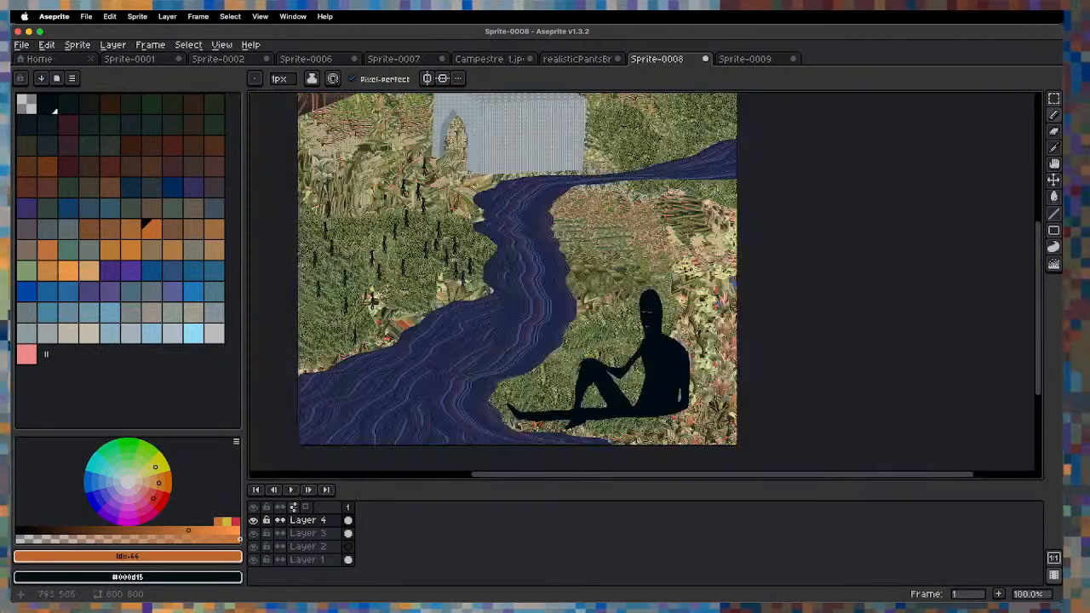
# Ready the Lasso tool for work around the seated figure's head and shoulders.
pyautogui.press('2')
pyautogui.press('3')
pyautogui.press('4')
pyautogui.moveTo(540, 395); pyautogui.dragTo(518, 304)
pyautogui.press('q')
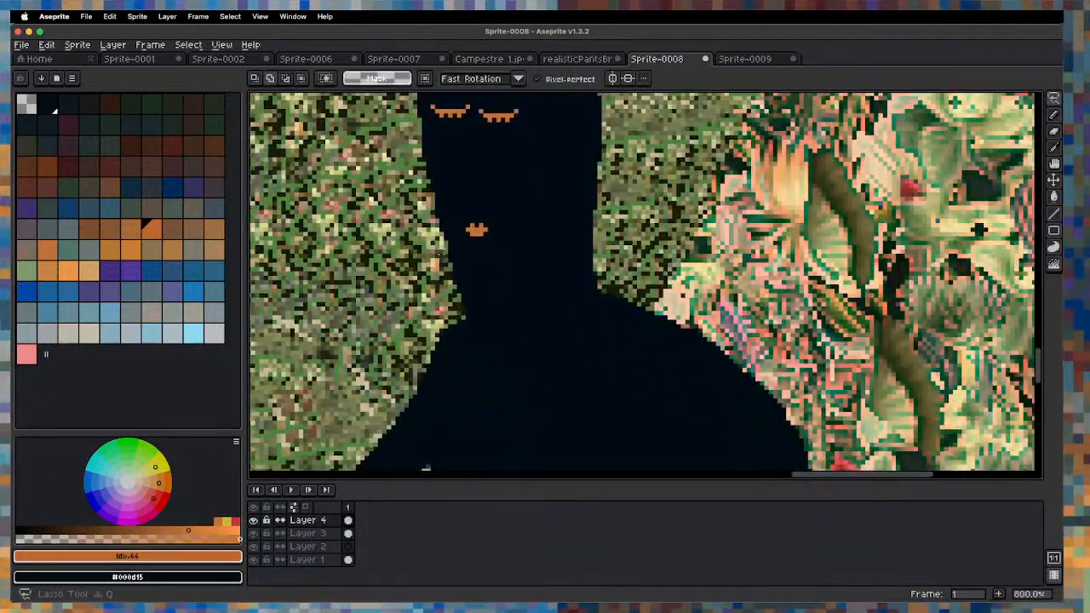
# Cut away the dark silhouette on both sides of the neck with the Lasso to shape a chin and narrower neck.
pyautogui.moveTo(433, 242)
pyautogui.mouseDown()
pyautogui.moveTo(520, 300)
pyautogui.moveTo(455, 325)
pyautogui.moveTo(414, 329)
pyautogui.mouseUp()
pyautogui.press('Delete')
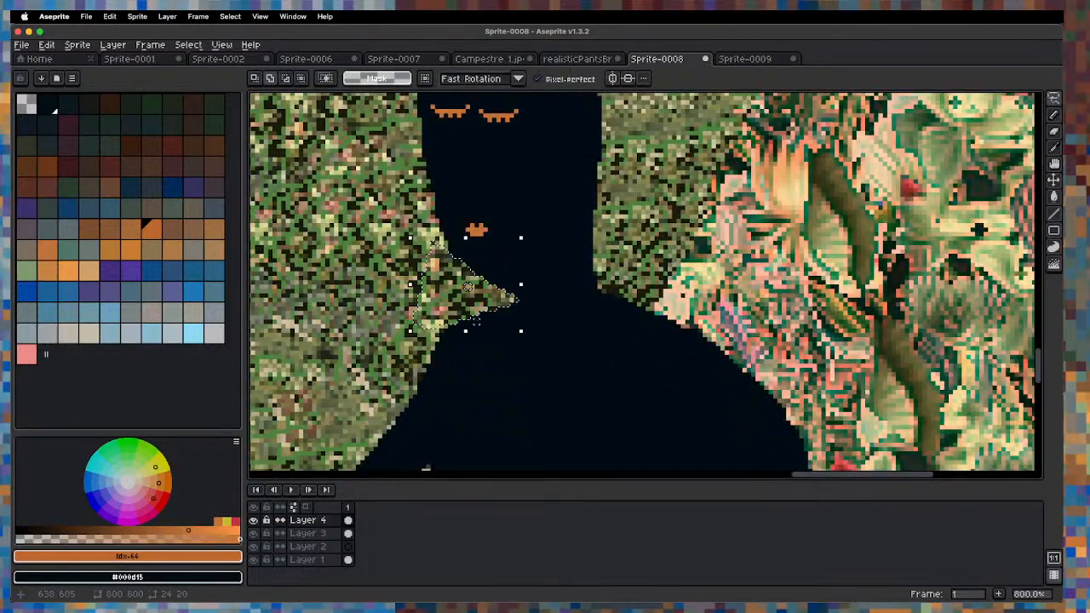
pyautogui.moveTo(559, 304)
pyautogui.mouseDown()
pyautogui.moveTo(618, 179)
pyautogui.moveTo(641, 272)
pyautogui.moveTo(644, 303)
pyautogui.mouseUp()
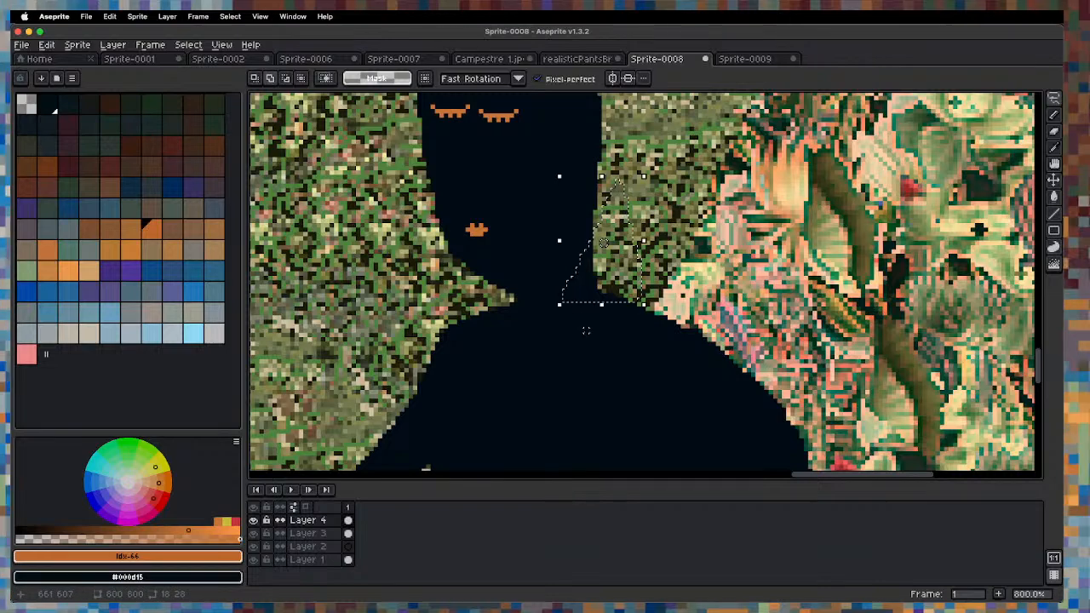
pyautogui.press('Delete')
# Cut an oval patch about 28 by 20 pixels out of the upper part of the seated figure's head.
pyautogui.press('1')
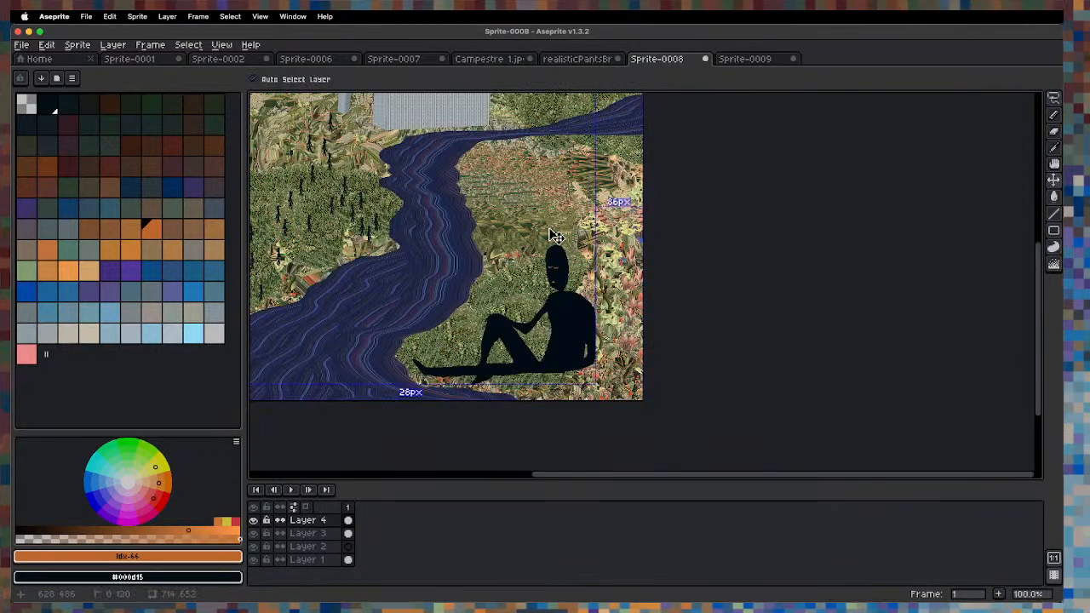
pyautogui.press('-')
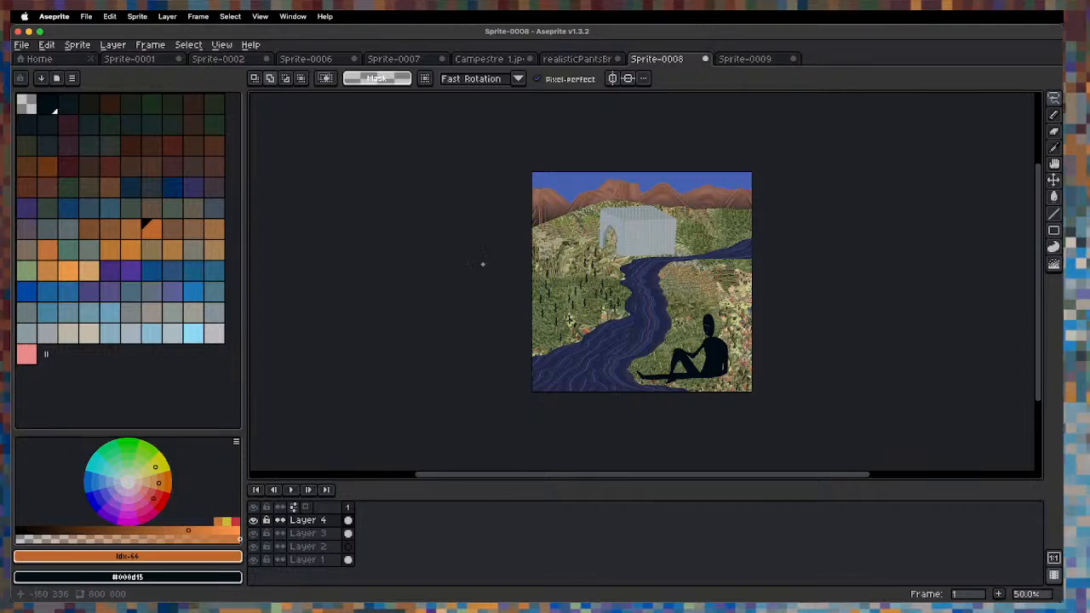
pyautogui.press('2')
pyautogui.press('space')
pyautogui.moveTo(645, 321); pyautogui.dragTo(312, 244)
pyautogui.moveTo(966, 411); pyautogui.dragTo(677, 260)
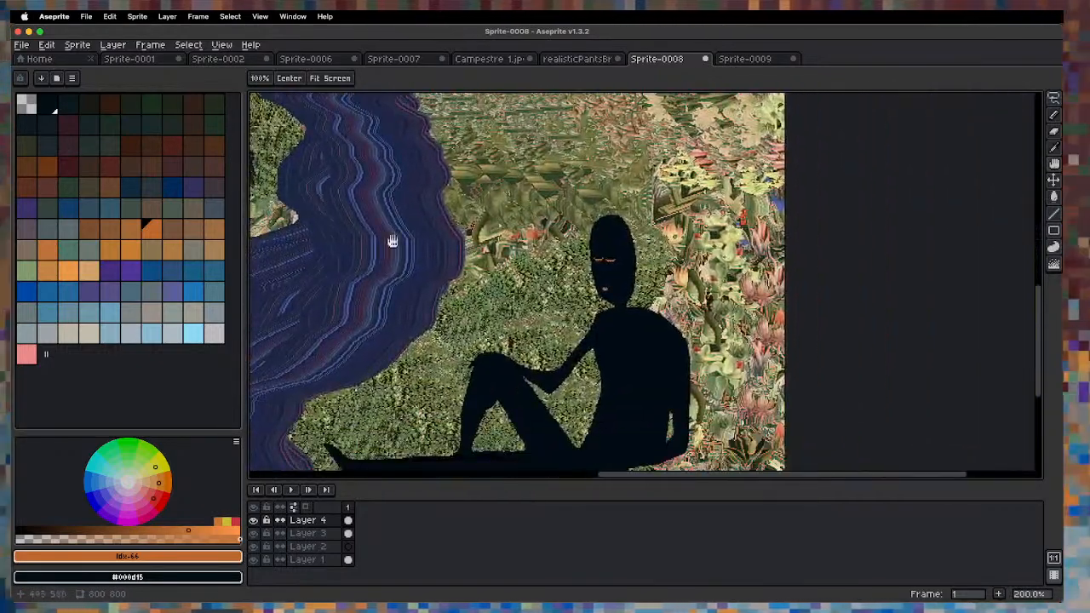
pyautogui.moveTo(392, 242); pyautogui.dragTo(290, 226)
pyautogui.press('1')
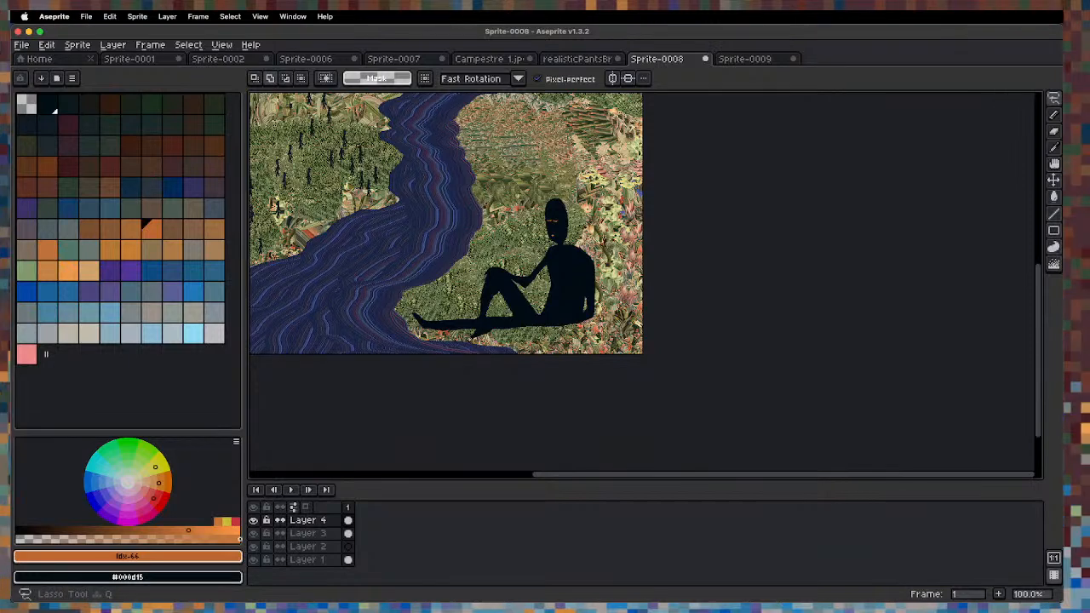
pyautogui.press('4')
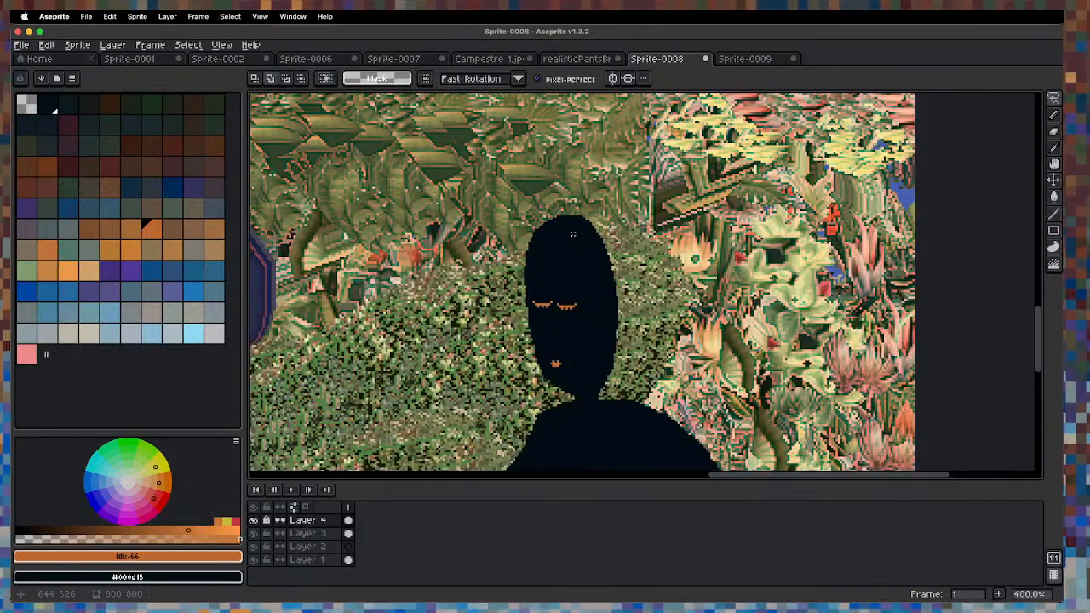
pyautogui.press('4')
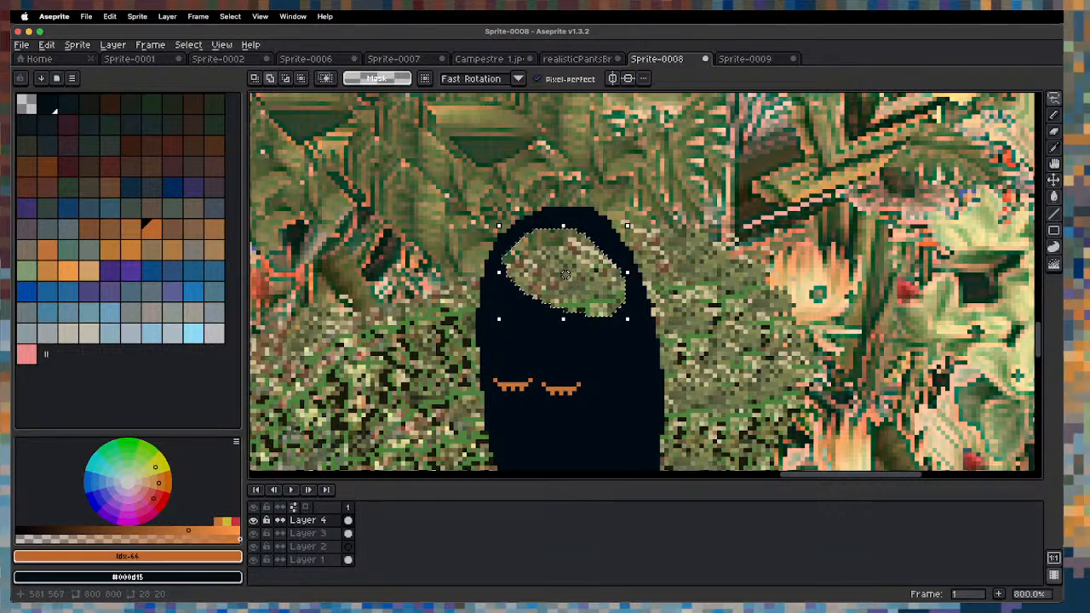
# Set the two drawing colours to dark grey-green idx-24 and tan idx-76, with the Pencil tool ready.
pyautogui.press('x')
pyautogui.click(113, 149)
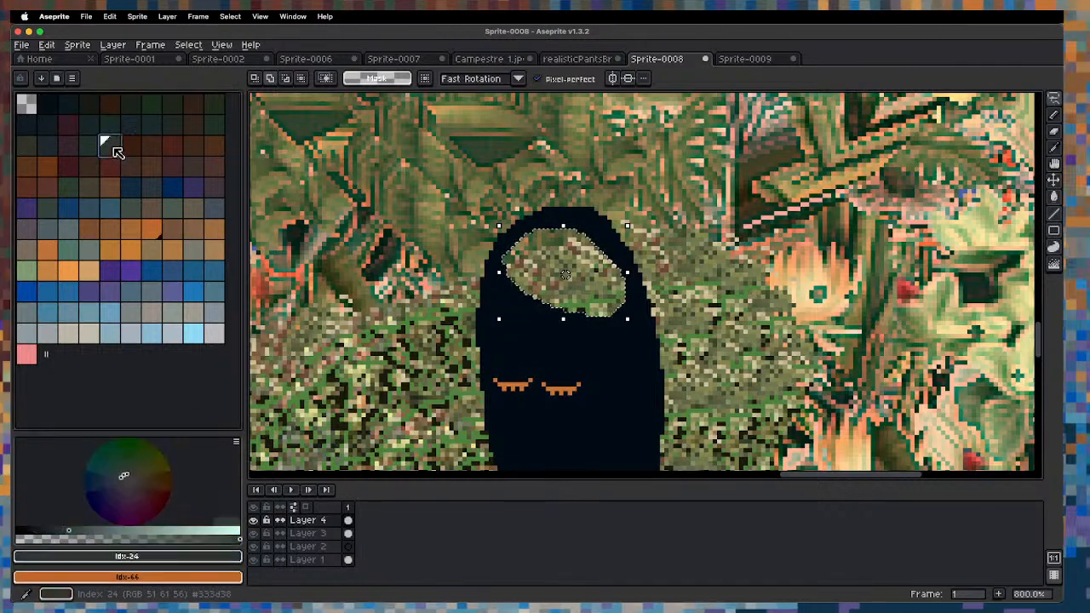
pyautogui.press('x')
pyautogui.click(152, 249)
pyautogui.press('b')
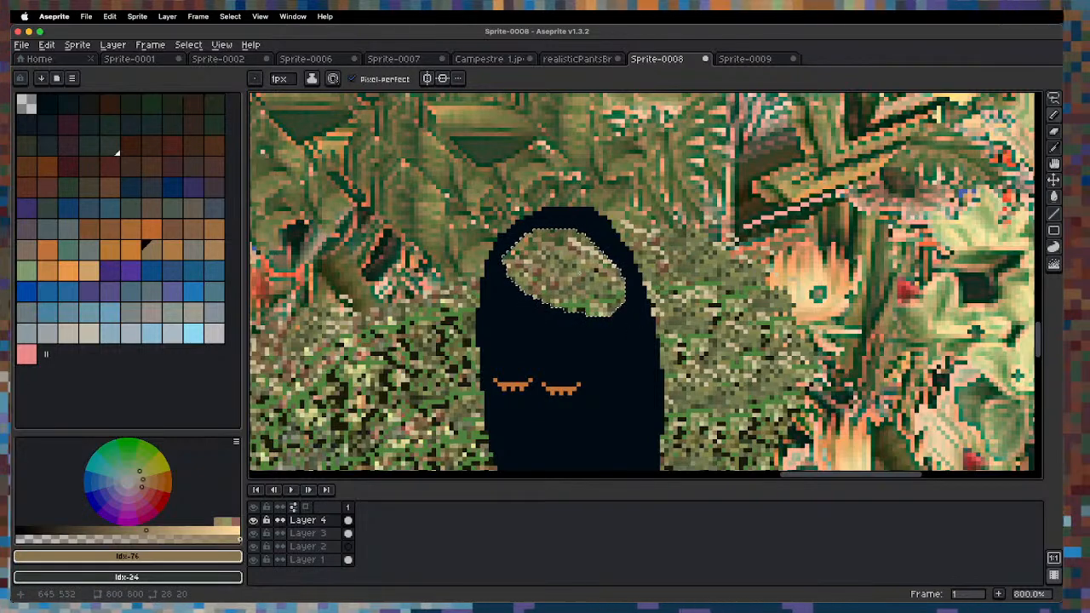
# Fill the selected oval on the head with stripes by repeatedly applying one-direction outlines in alternating idx-24 and idx-76, and deselect it.
pyautogui.press('x')
pyautogui.hotkey('shift', 'o')
pyautogui.press('Return')
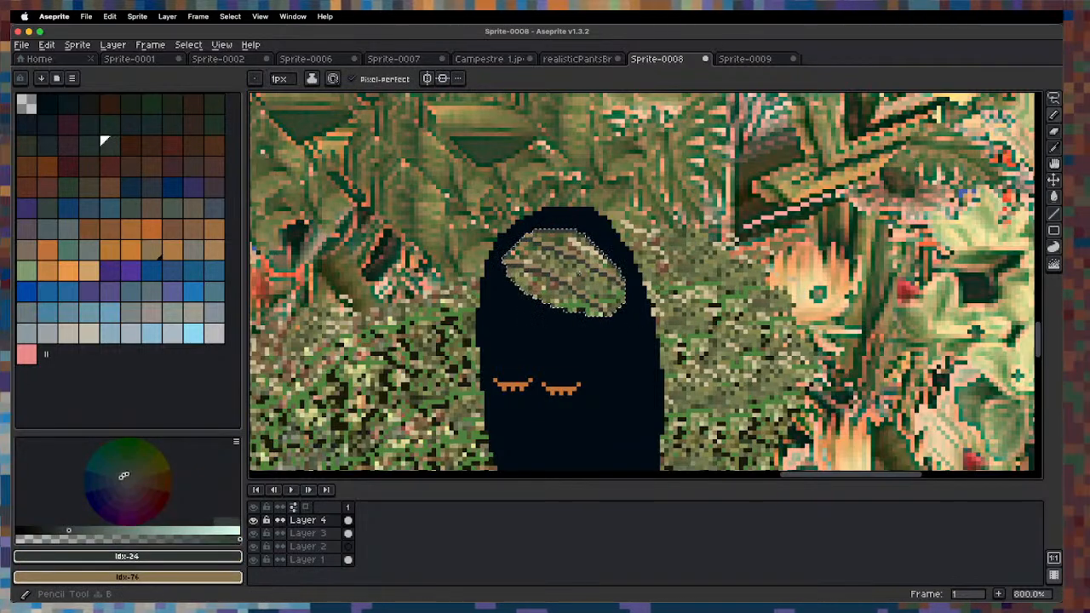
pyautogui.hotkey('shift', 'o')
pyautogui.press('Return')
pyautogui.press('x')
pyautogui.press('x')
pyautogui.hotkey('shift', 'o')
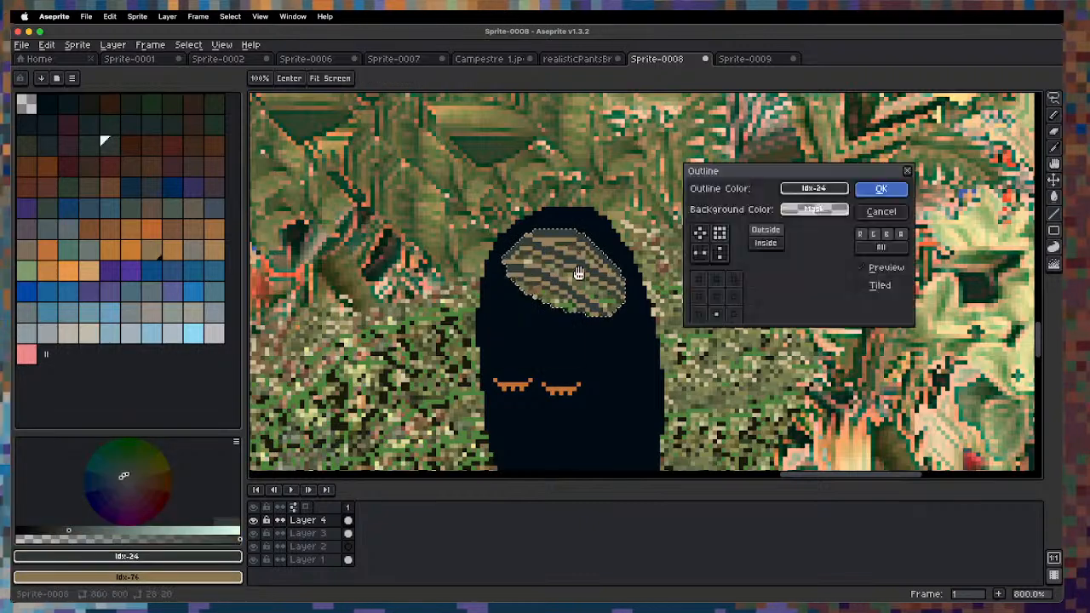
pyautogui.press('Return')
pyautogui.press('x')
pyautogui.hotkey('shift', 'o')
pyautogui.press('Return')
pyautogui.press('x')
pyautogui.hotkey('shift', 'o')
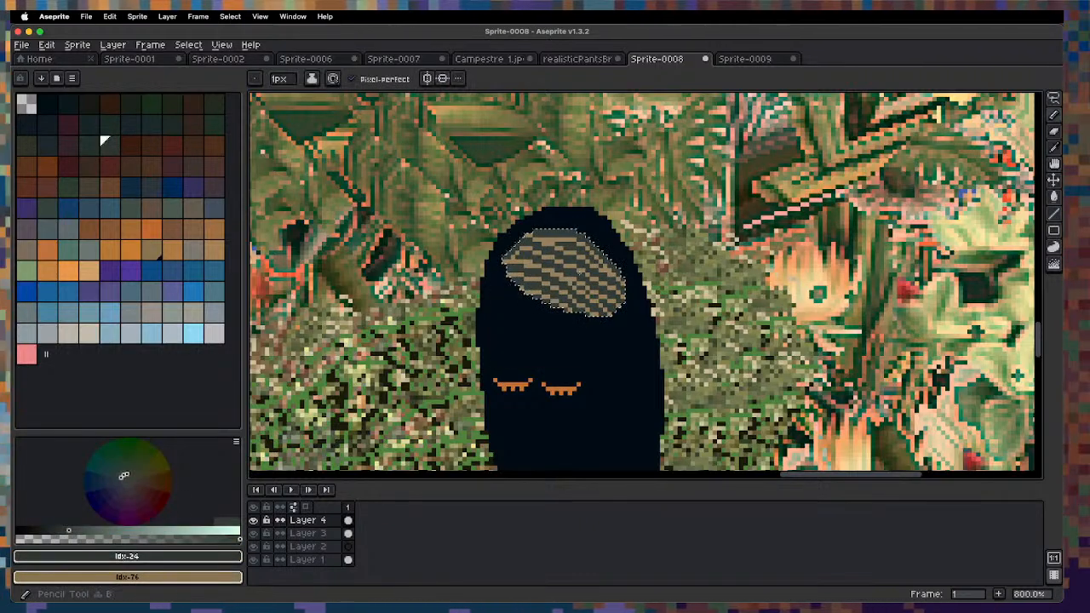
pyautogui.press('x')
pyautogui.hotkey('shift', 'o')
pyautogui.press('space')
pyautogui.press('super+d')
# Draw a small cluster of interleaved tan idx-76 and dark idx-24 pixels with the 1 px Pencil in Sprite-0009.
pyautogui.press('1')
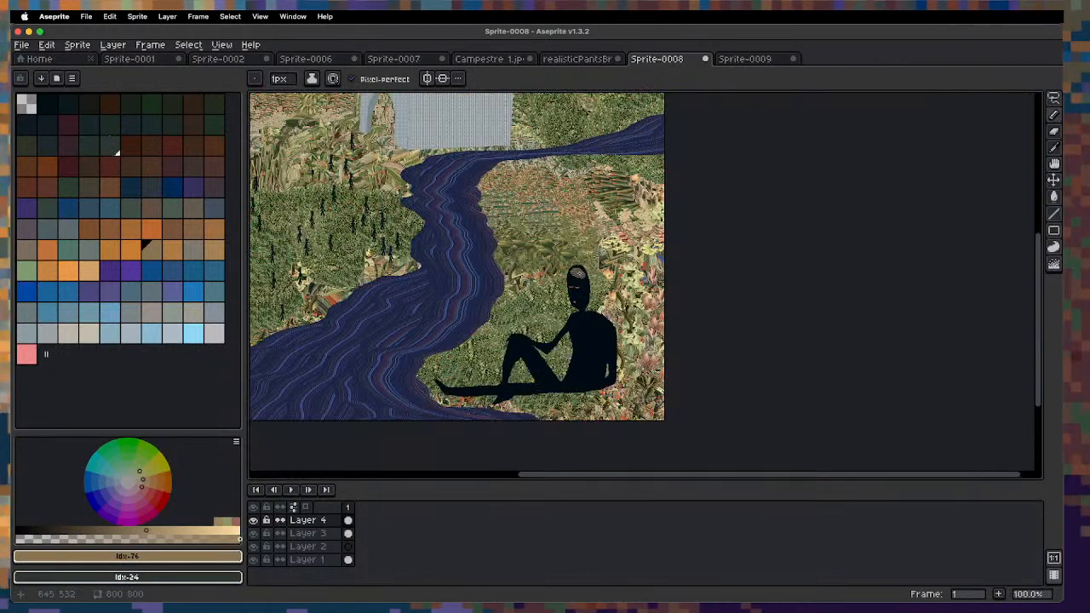
pyautogui.scroll(5, 561, 247)
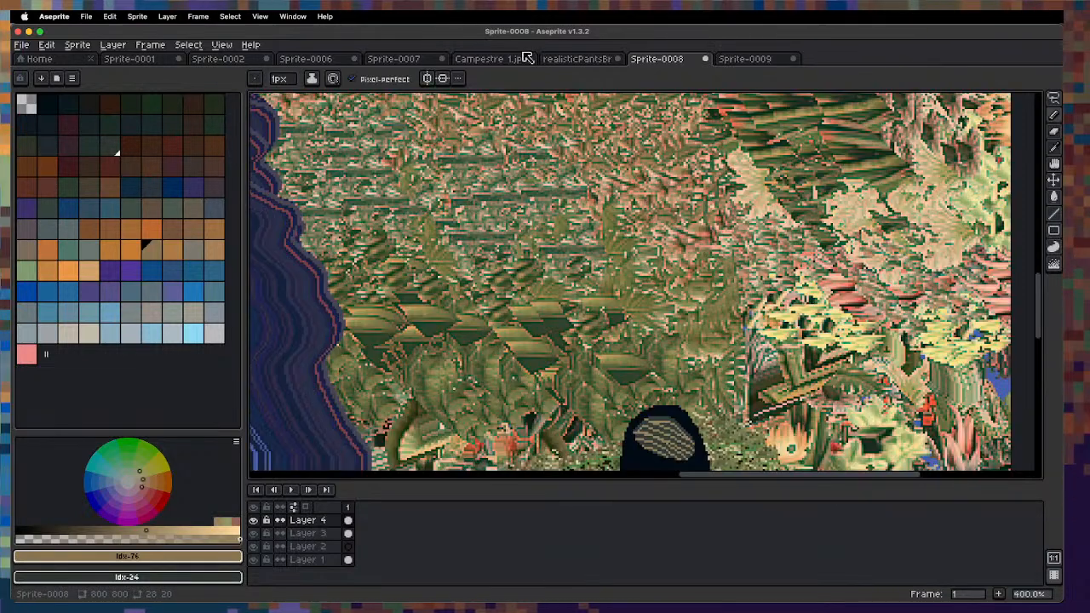
pyautogui.click(744, 59)
pyautogui.moveTo(641, 242)
pyautogui.mouseDown()
pyautogui.moveTo(484, 243)
pyautogui.moveTo(538, 241)
pyautogui.moveTo(513, 256)
pyautogui.moveTo(553, 345)
pyautogui.mouseUp()
pyautogui.press('x')
pyautogui.moveTo(518, 255); pyautogui.dragTo(567, 359)
pyautogui.press('x')
pyautogui.moveTo(553, 238)
pyautogui.mouseDown()
pyautogui.moveTo(571, 308)
pyautogui.moveTo(606, 290)
pyautogui.mouseUp()
pyautogui.press('x')
pyautogui.press('x')
pyautogui.press('x')
pyautogui.moveTo(587, 220); pyautogui.dragTo(624, 273)
pyautogui.press('x')
pyautogui.moveTo(588, 221); pyautogui.dragTo(658, 273)
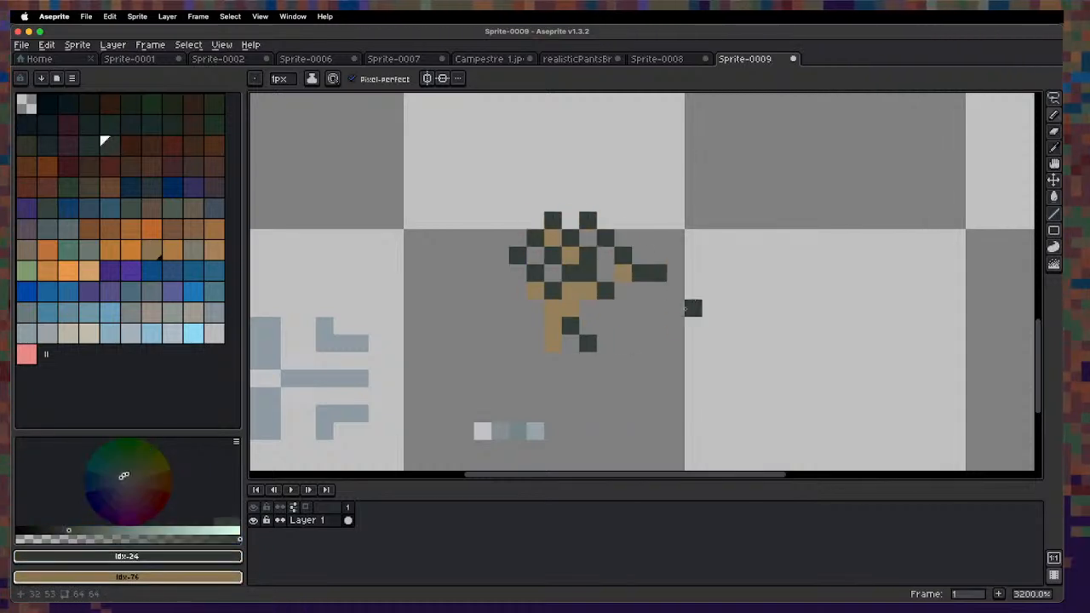
pyautogui.press('x')
pyautogui.moveTo(624, 203); pyautogui.dragTo(658, 274)
# Turn the tan and dark pixel cluster into a custom brush and set it to Paint brush mode in Sprite-0008.
pyautogui.press('m')
pyautogui.moveTo(501, 185)
pyautogui.mouseDown()
pyautogui.moveTo(691, 335)
pyautogui.moveTo(640, 292)
pyautogui.moveTo(641, 170)
pyautogui.mouseUp()
pyautogui.press('b')
pyautogui.hotkey('ctrl', 'z')
pyautogui.click(657, 59)
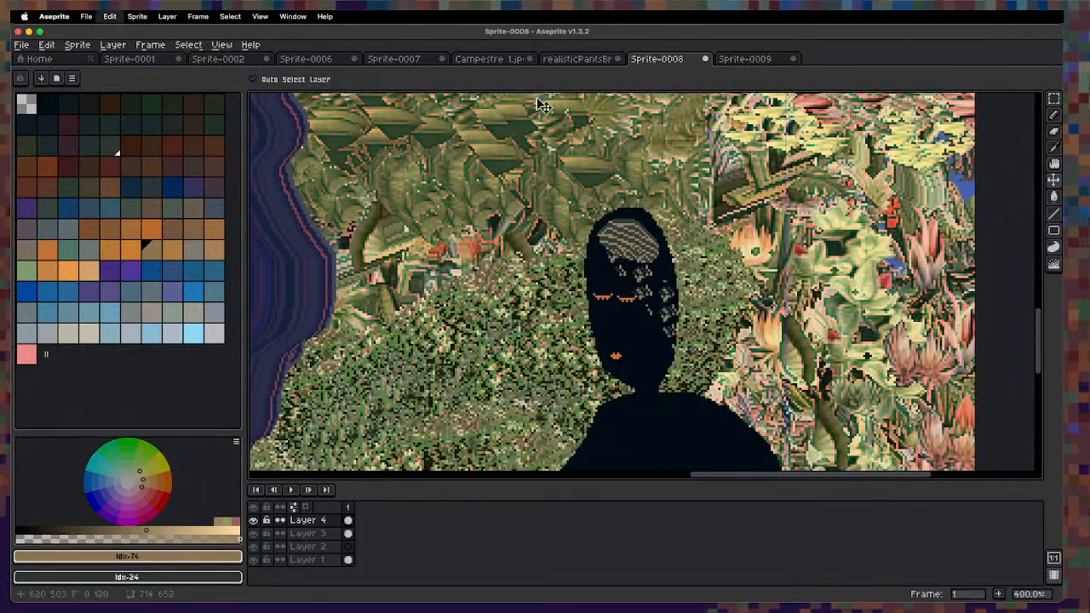
pyautogui.click(400, 86)
pyautogui.click(377, 117)
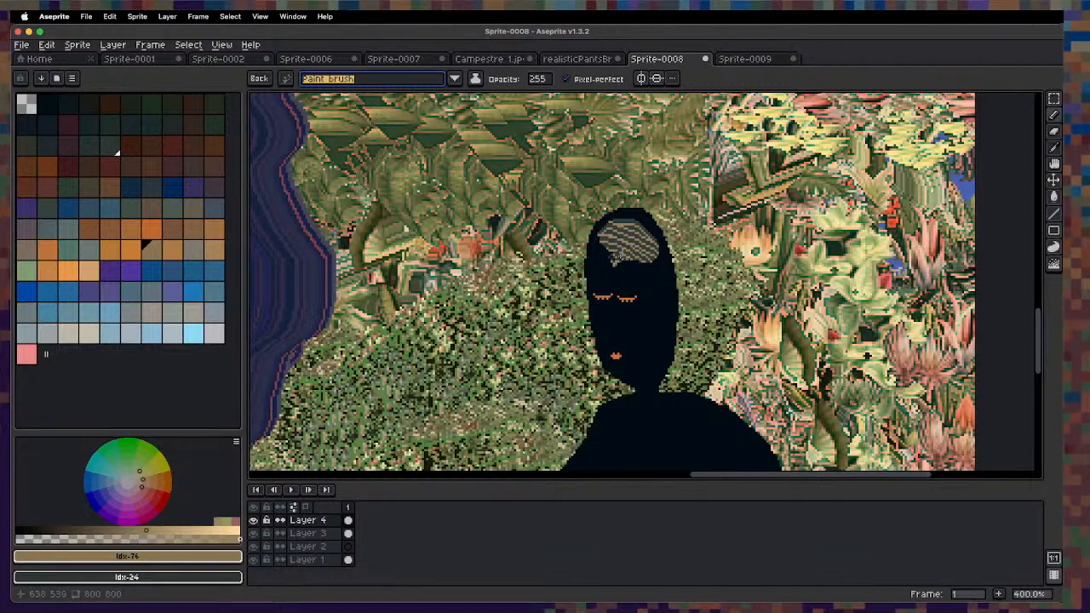
# Paint long hair over the top of the figure's head and down both sides of the face with the custom brush.
pyautogui.moveTo(612, 237)
pyautogui.mouseDown()
pyautogui.moveTo(654, 287)
pyautogui.moveTo(692, 366)
pyautogui.mouseUp()
pyautogui.moveTo(664, 260); pyautogui.dragTo(694, 342)
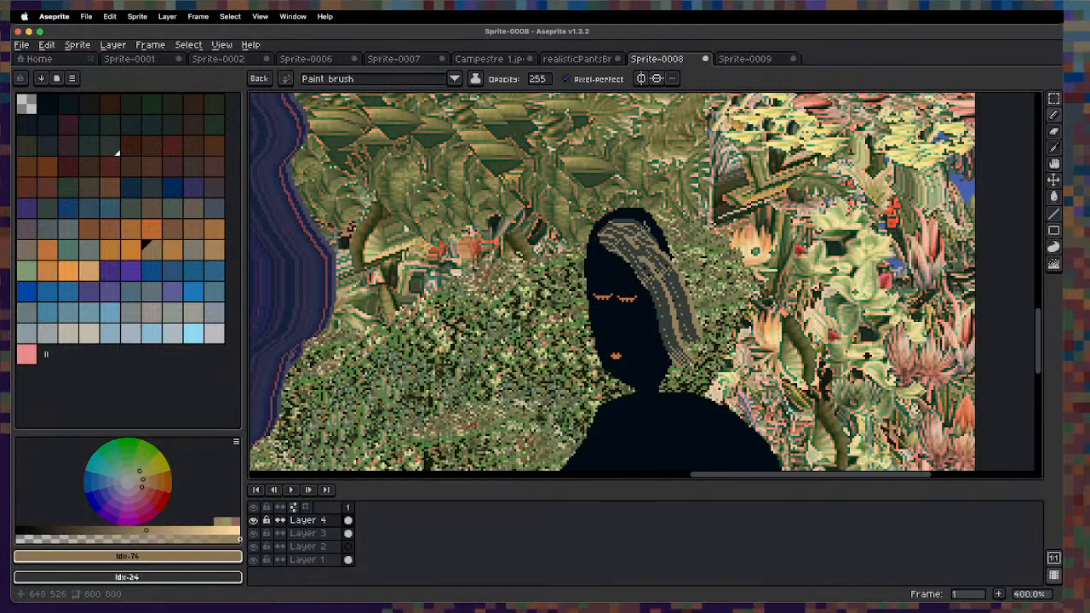
pyautogui.moveTo(643, 229)
pyautogui.mouseDown()
pyautogui.moveTo(693, 319)
pyautogui.moveTo(690, 369)
pyautogui.mouseUp()
pyautogui.moveTo(677, 288); pyautogui.dragTo(685, 385)
pyautogui.moveTo(668, 317); pyautogui.dragTo(679, 380)
pyautogui.moveTo(624, 241)
pyautogui.mouseDown()
pyautogui.moveTo(634, 224)
pyautogui.moveTo(604, 215)
pyautogui.moveTo(582, 311)
pyautogui.moveTo(585, 400)
pyautogui.mouseUp()
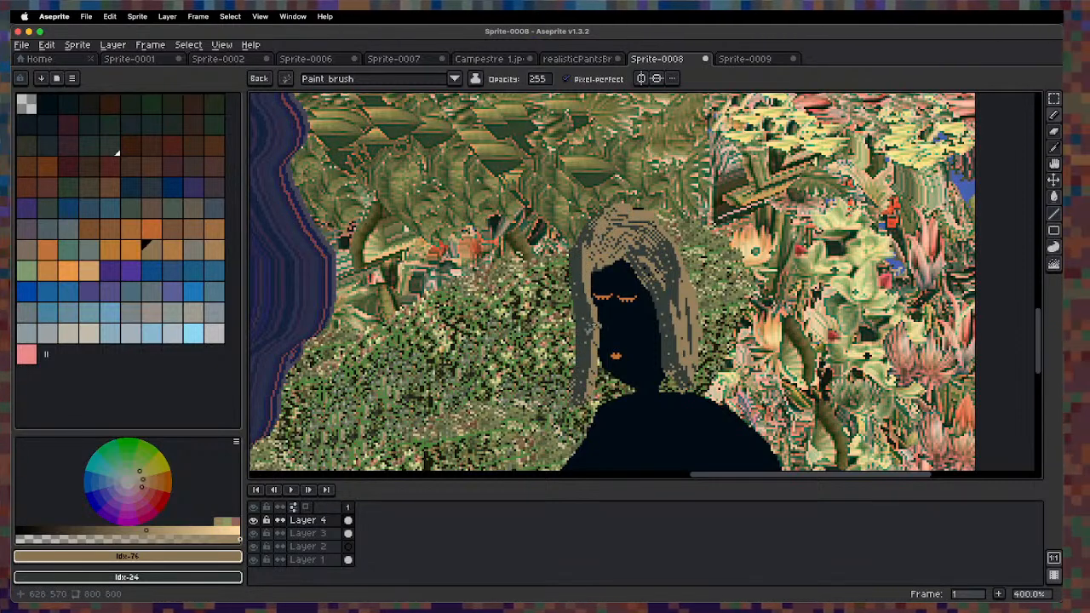
# Widen the hair's left edge with dark #333d38 and add a thin 1 px strand in tan #95805d.
pyautogui.click(103, 140)
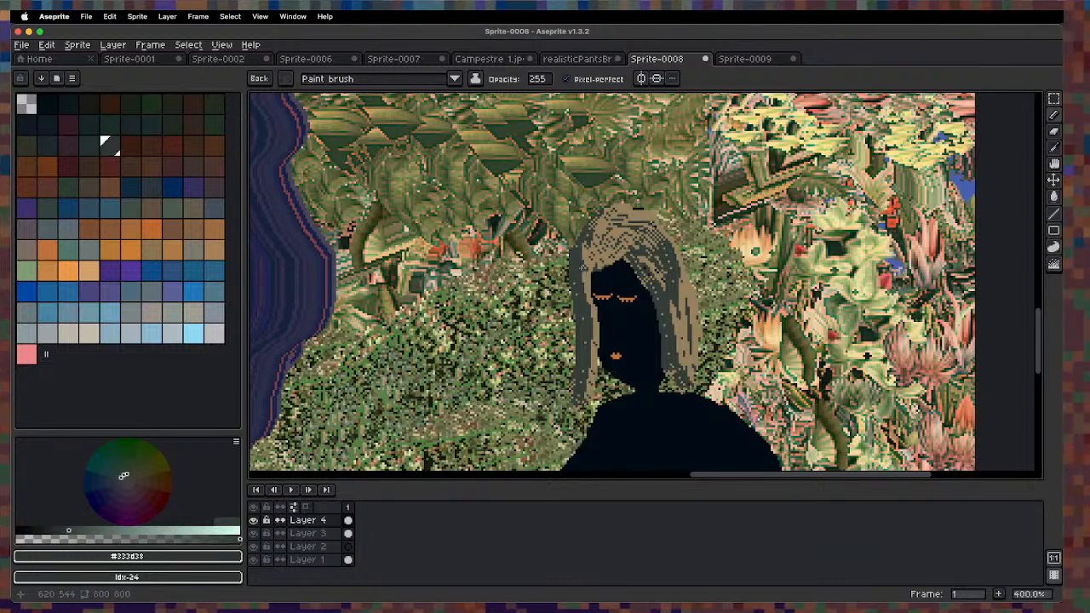
pyautogui.moveTo(589, 242); pyautogui.dragTo(569, 351)
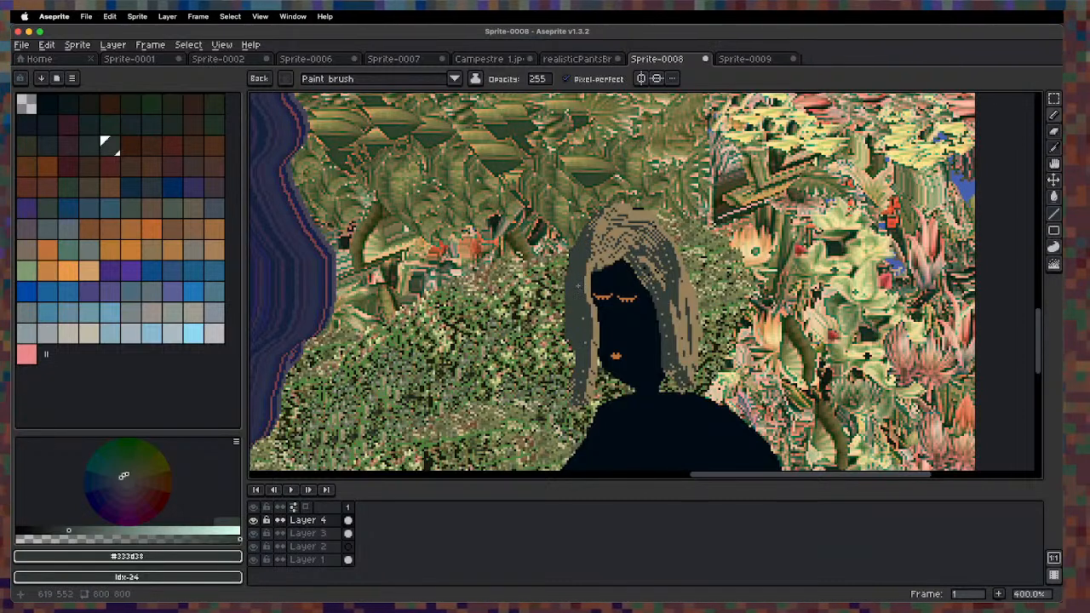
pyautogui.press('Escape')
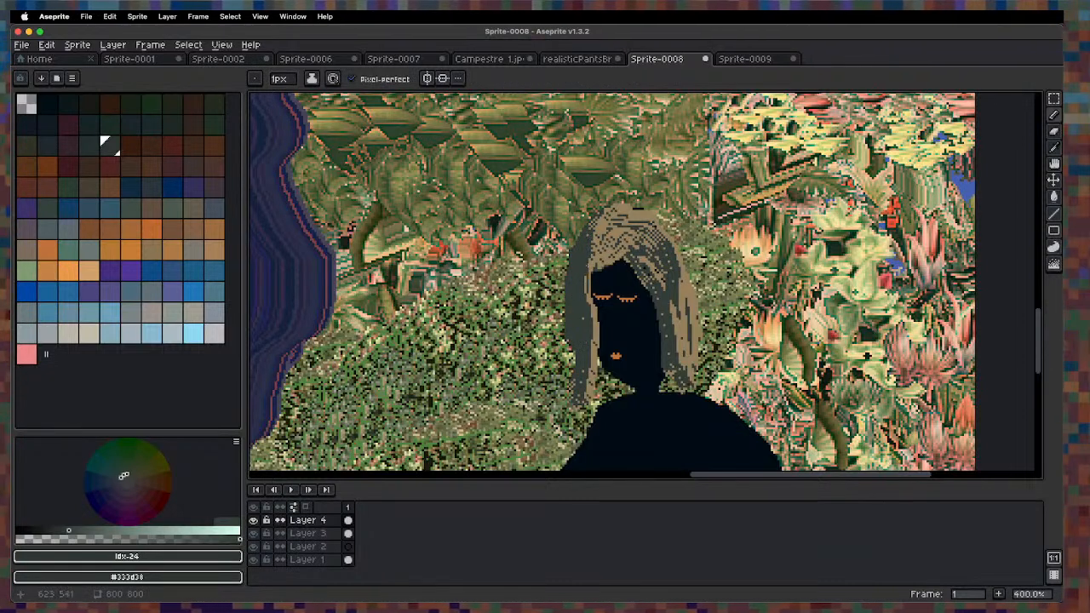
pyautogui.keyDown('alt'); pyautogui.click(606, 245); pyautogui.keyUp('alt')
pyautogui.moveTo(584, 239); pyautogui.dragTo(573, 354)
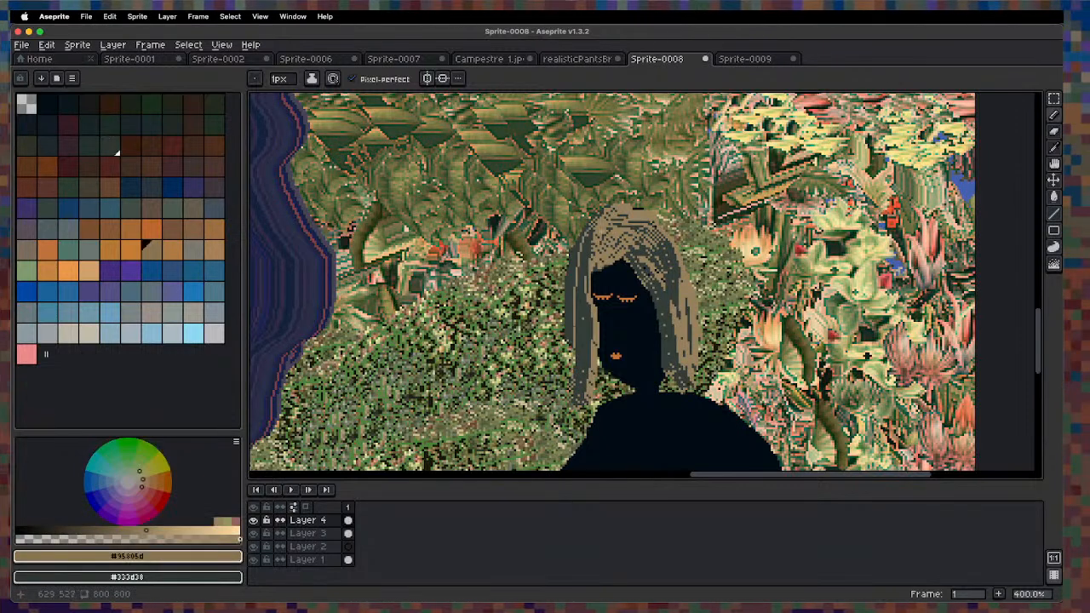
# Undo the hair strokes and the striped fill on the figure's head.
pyautogui.scroll(-3, 661, 324)
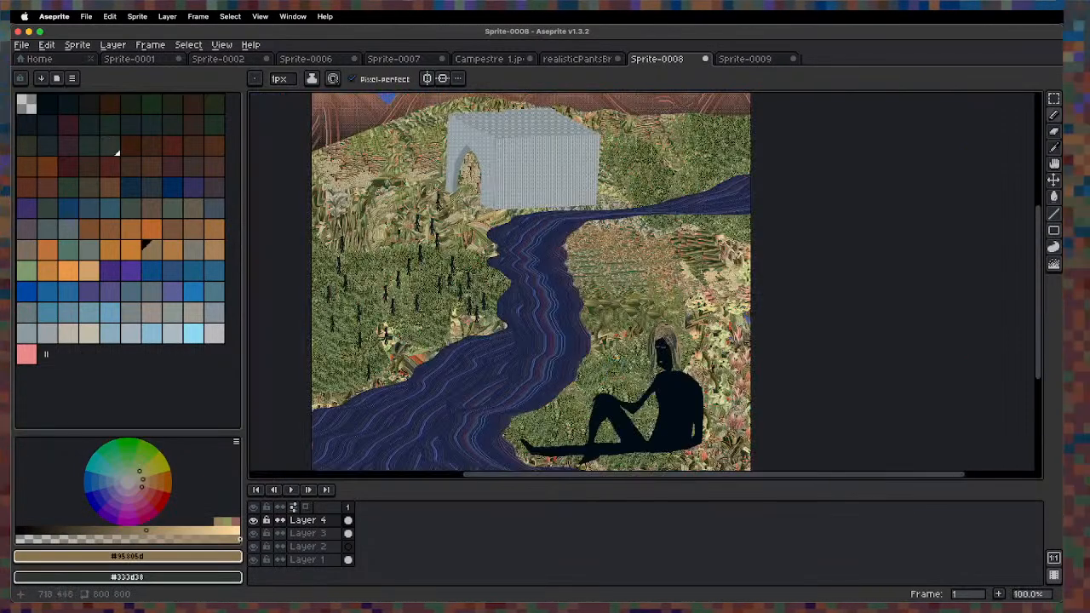
pyautogui.hotkey('ctrl', 'z')
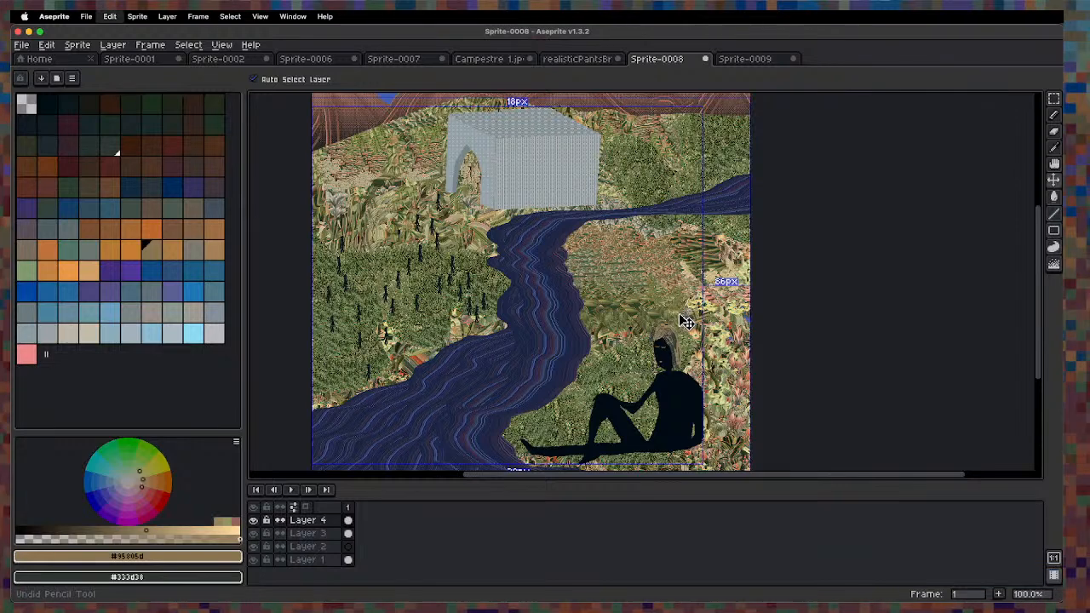
pyautogui.hotkey('ctrl', 'z')
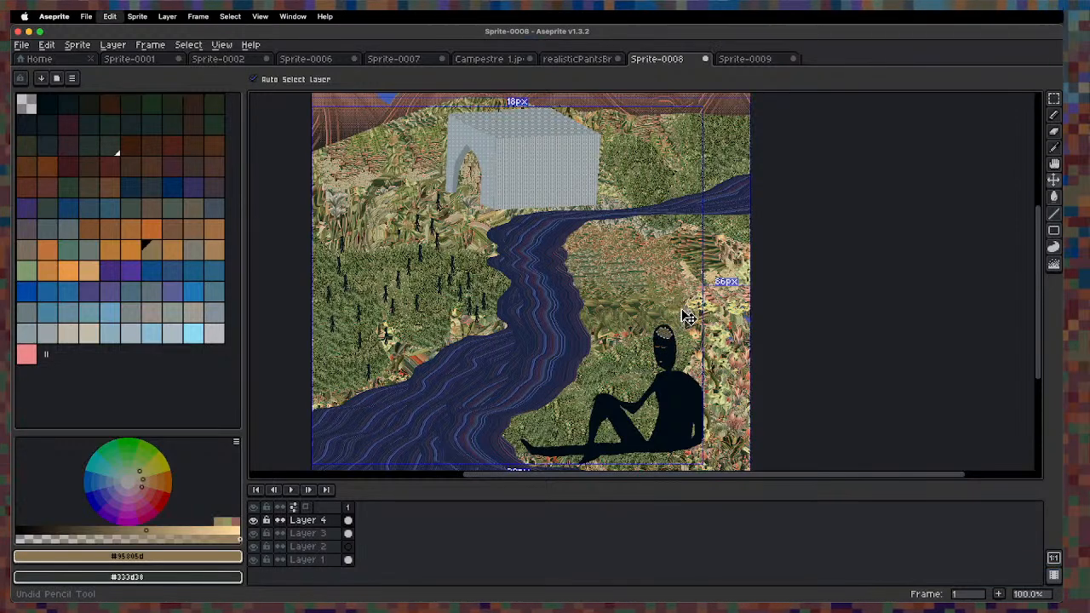
pyautogui.press('b')
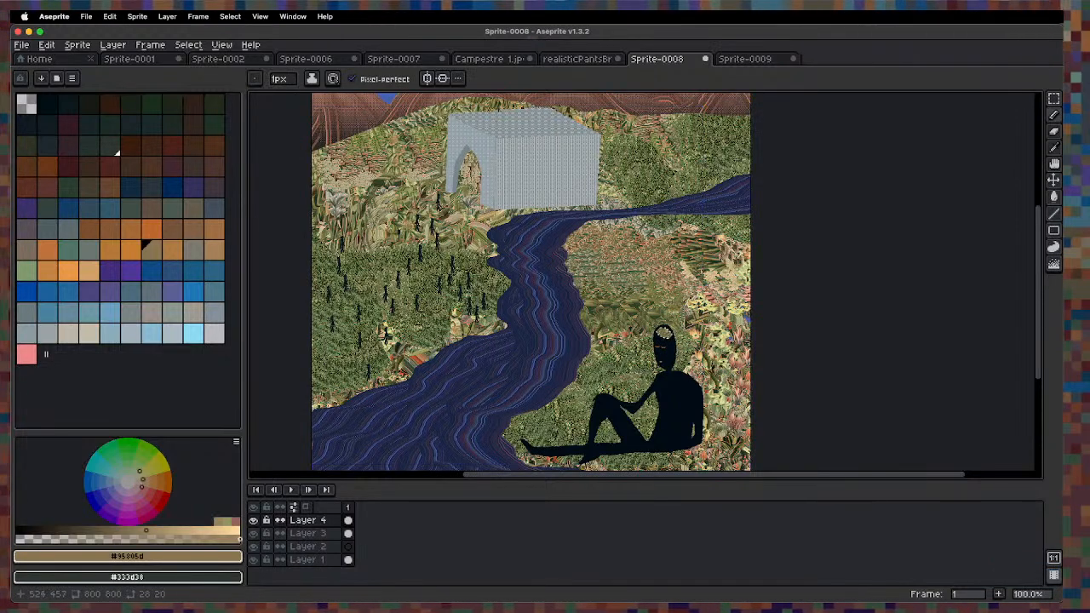
# Capture a 3 by 1 pixel tan-dark-tan row in Sprite-0009 as a custom brush and return to Sprite-0008.
pyautogui.click(737, 59)
pyautogui.scroll(-2, 601, 256)
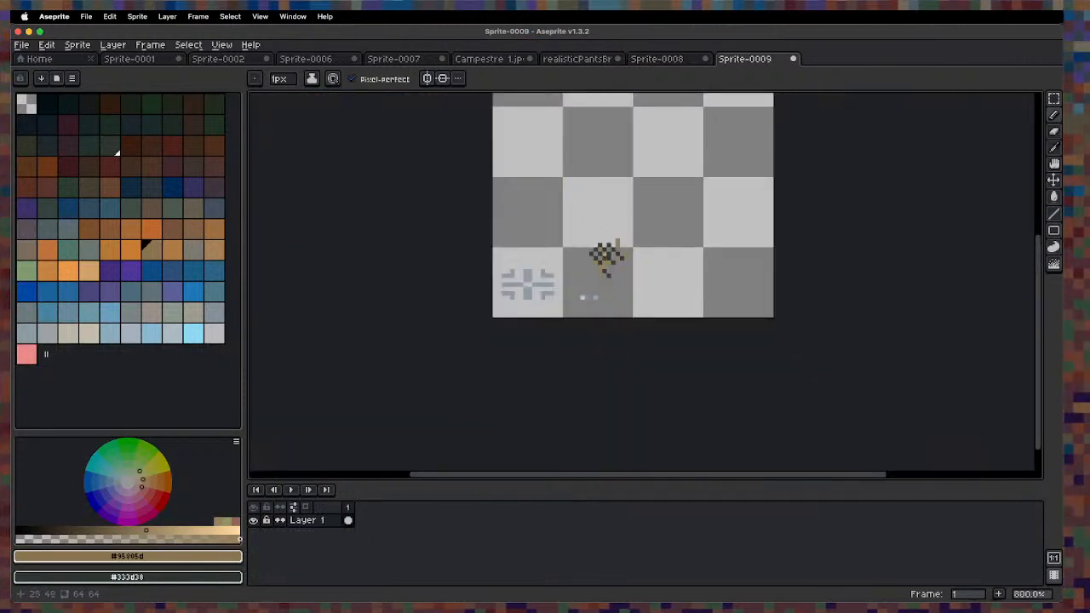
pyautogui.scroll(3, 587, 294)
pyautogui.click(623, 293)
pyautogui.press('m')
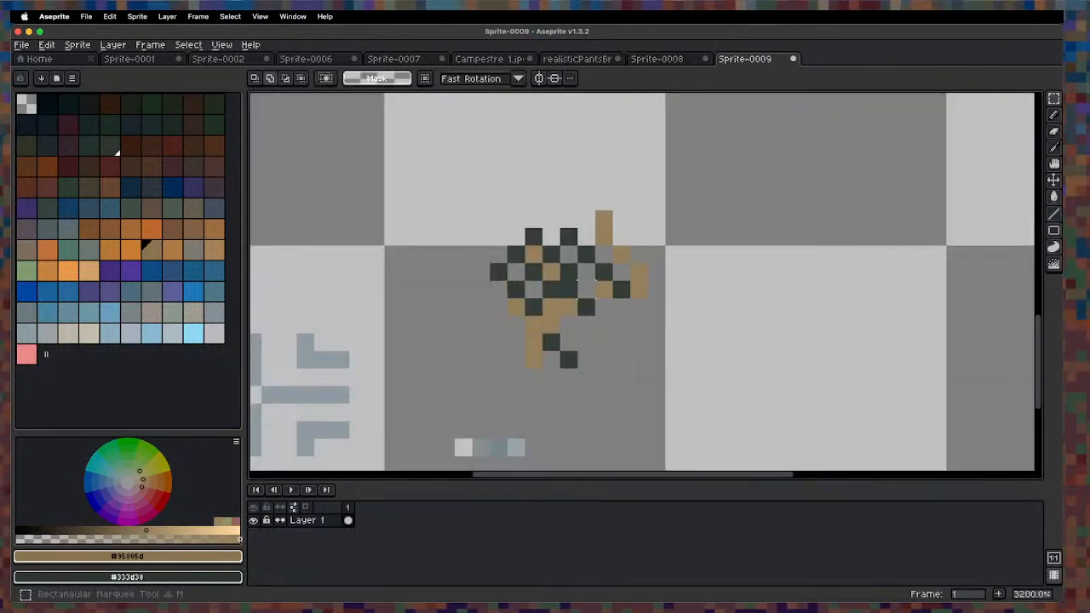
pyautogui.moveTo(601, 289); pyautogui.dragTo(641, 292)
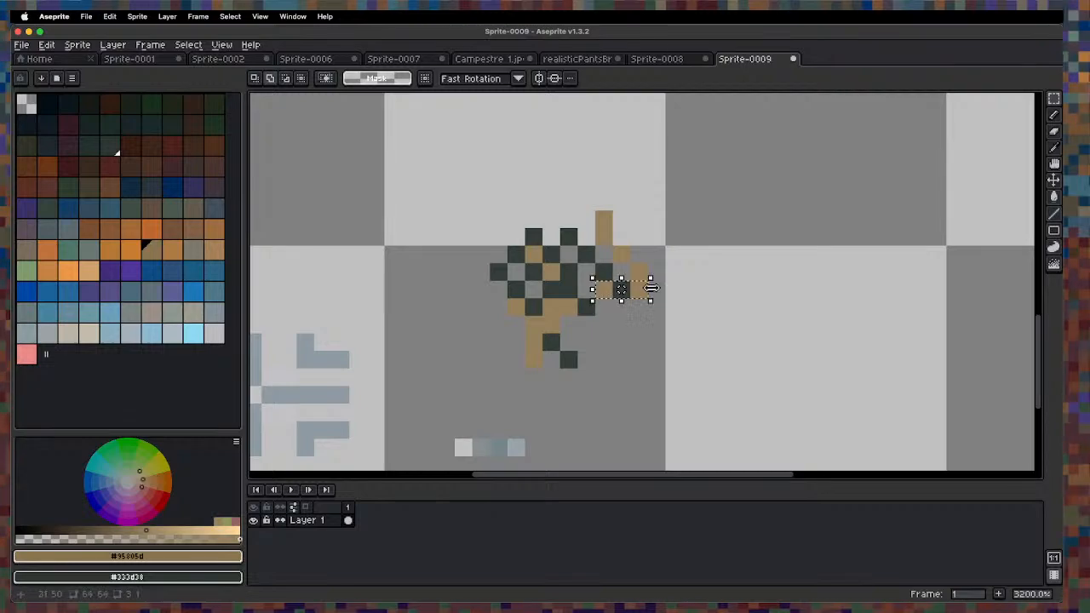
pyautogui.press('super+b')
pyautogui.click(680, 60)
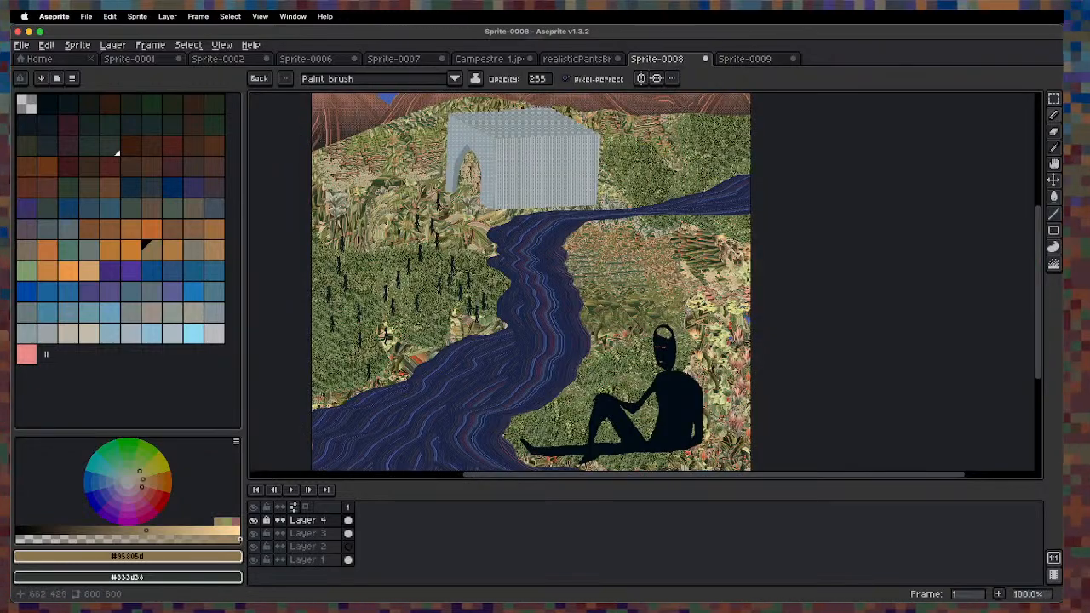
# Paint one thin curved hair strand from the head's oval opening down the right side of the face.
pyautogui.scroll(4, 571, 265)
pyautogui.moveTo(571, 265); pyautogui.dragTo(571, 256)
pyautogui.moveTo(607, 224); pyautogui.dragTo(682, 440)
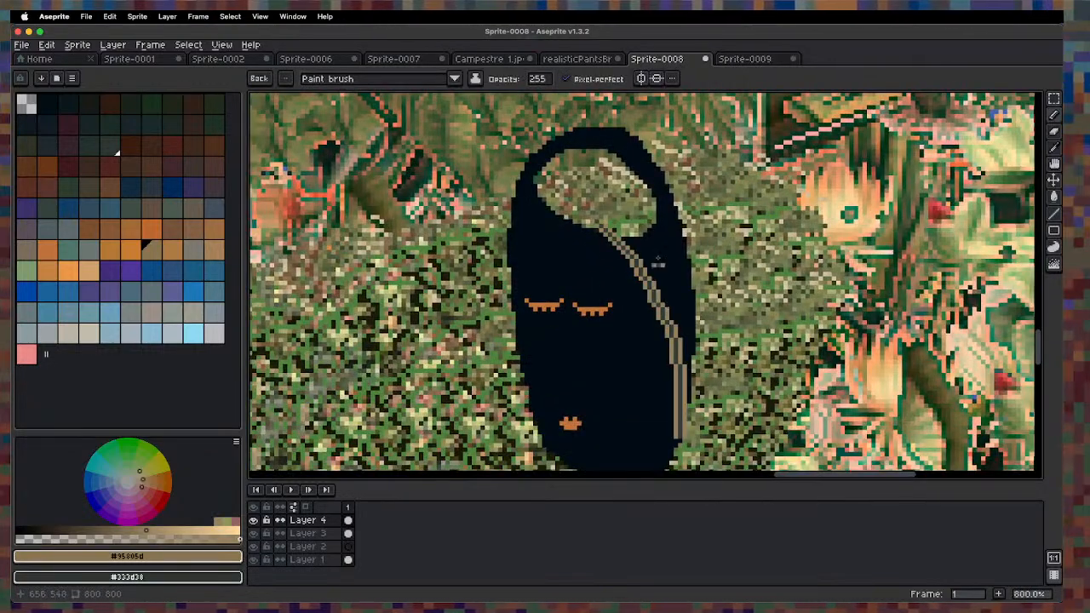
pyautogui.scroll(-2, 614, 226)
pyautogui.scroll(1, 614, 226)
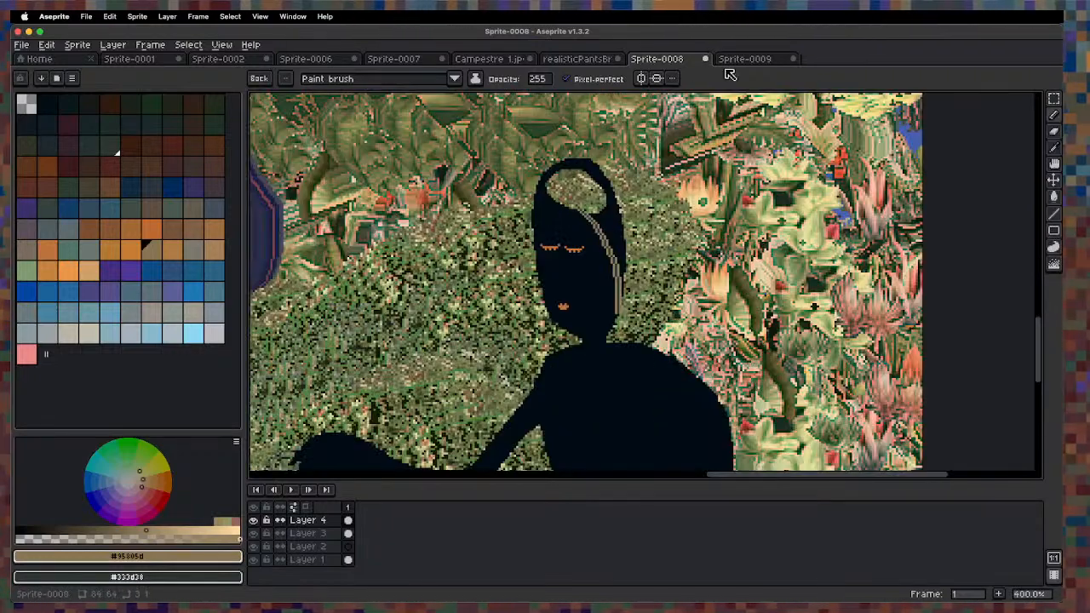
# In Sprite-0009, set the custom brush to Pattern aligned to destination and paint a one-pixel-high row of tan and dark pixels.
pyautogui.click(745, 58)
pyautogui.moveTo(606, 154); pyautogui.dragTo(600, 373)
pyautogui.moveTo(476, 298); pyautogui.dragTo(599, 288)
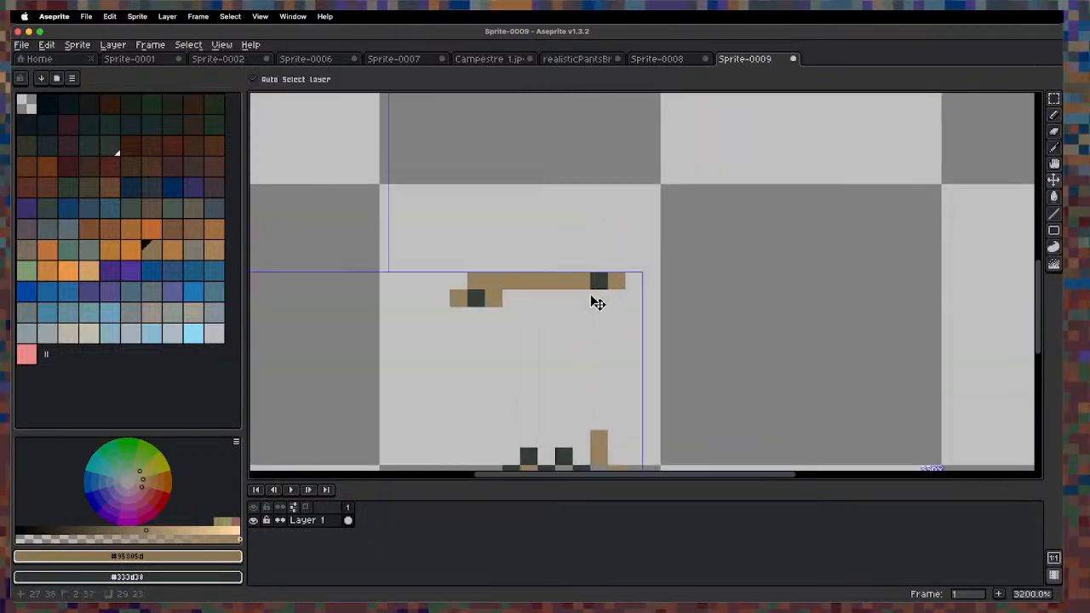
pyautogui.press('super+z')
pyautogui.click(454, 79)
pyautogui.click(375, 108)
pyautogui.moveTo(434, 316); pyautogui.dragTo(673, 315)
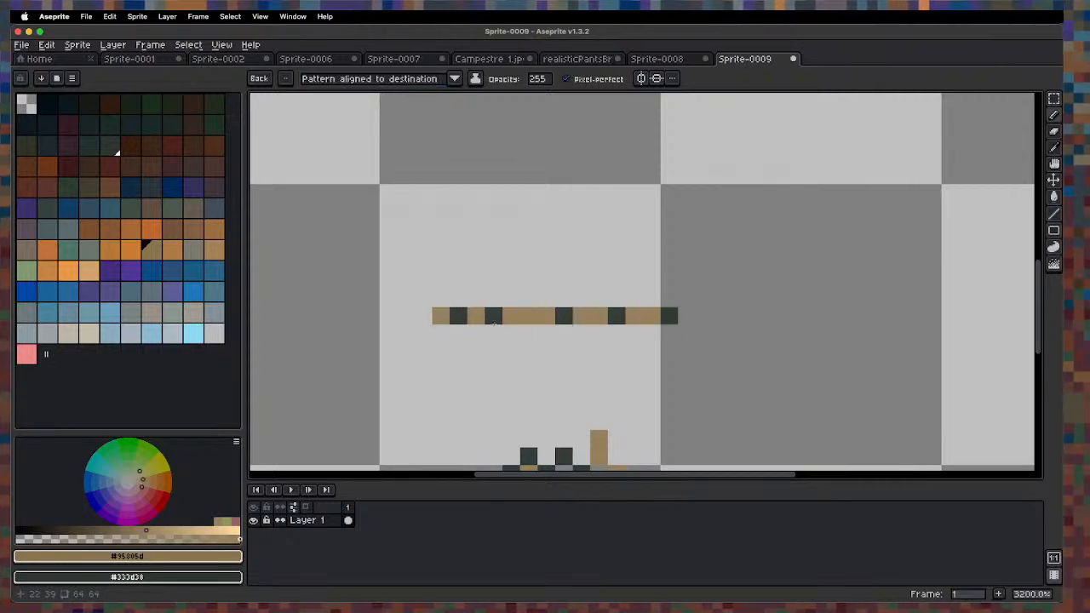
pyautogui.moveTo(494, 281); pyautogui.dragTo(468, 286)
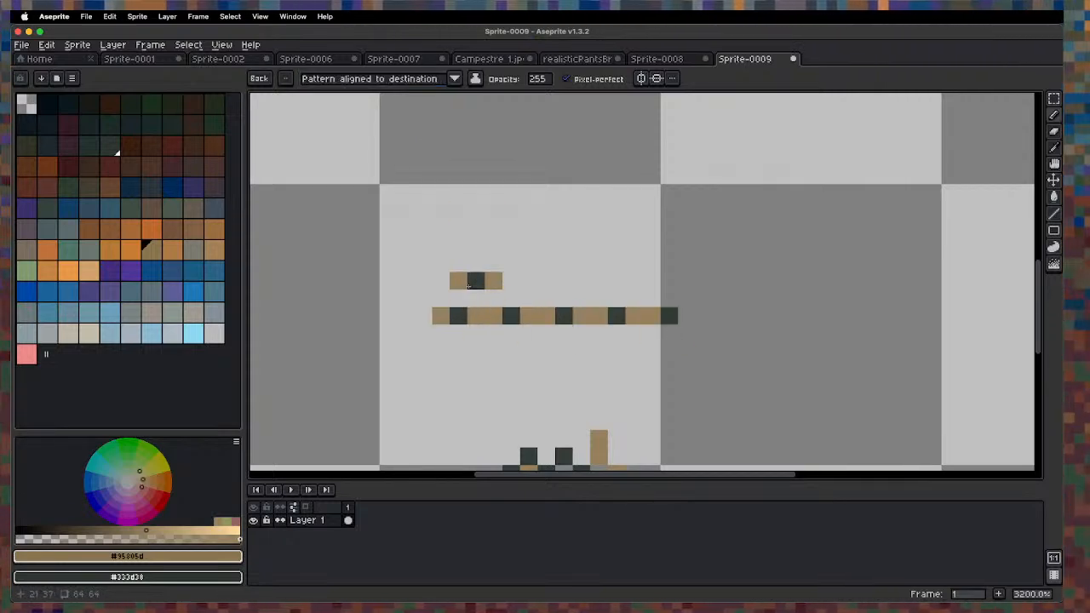
# Add grey Idx-78 pixels to the tan-dark row and capture the whole row as a custom brush.
pyautogui.click(201, 256)
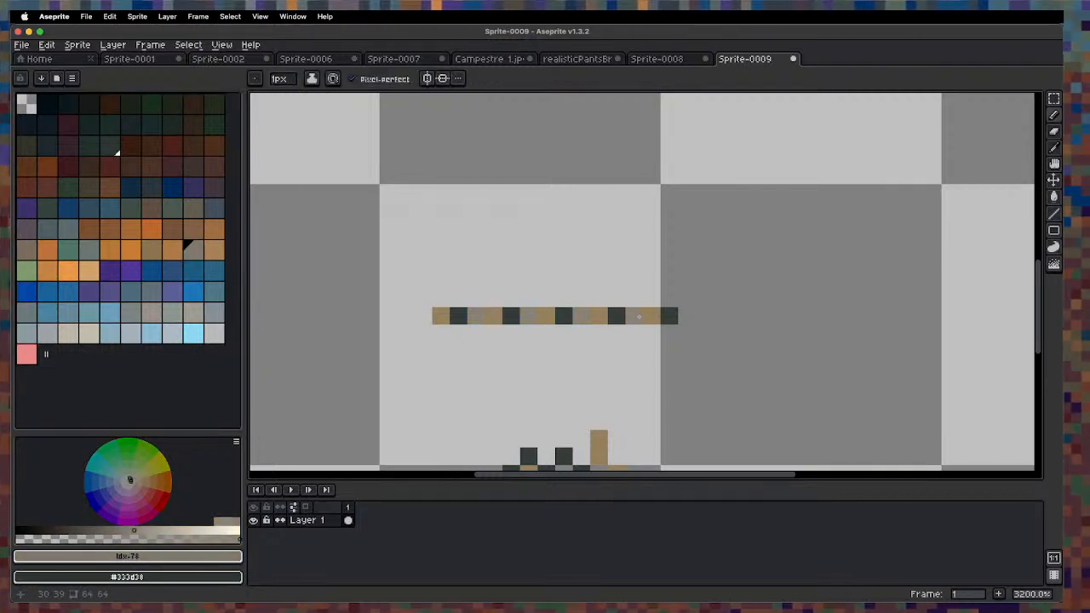
pyautogui.press('m')
pyautogui.moveTo(434, 312); pyautogui.dragTo(670, 320)
pyautogui.press('super+b')
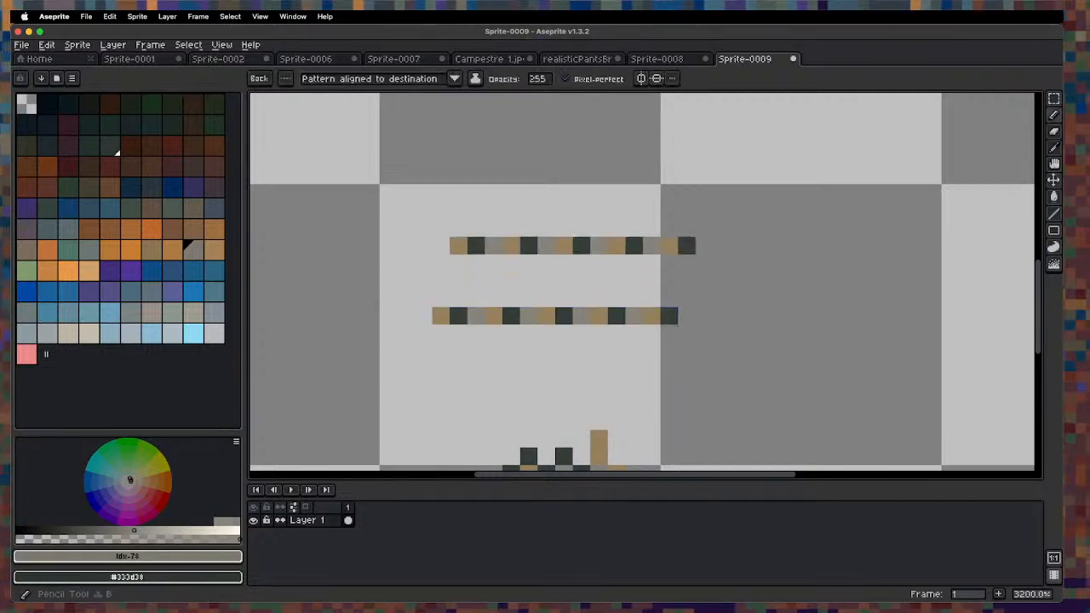
# Return to Sprite-0008, undo the test stroke on the head, and switch the custom brush to Paint brush mode.
pyautogui.click(668, 59)
pyautogui.moveTo(570, 202); pyautogui.dragTo(630, 305)
pyautogui.press('super+z')
pyautogui.click(415, 80)
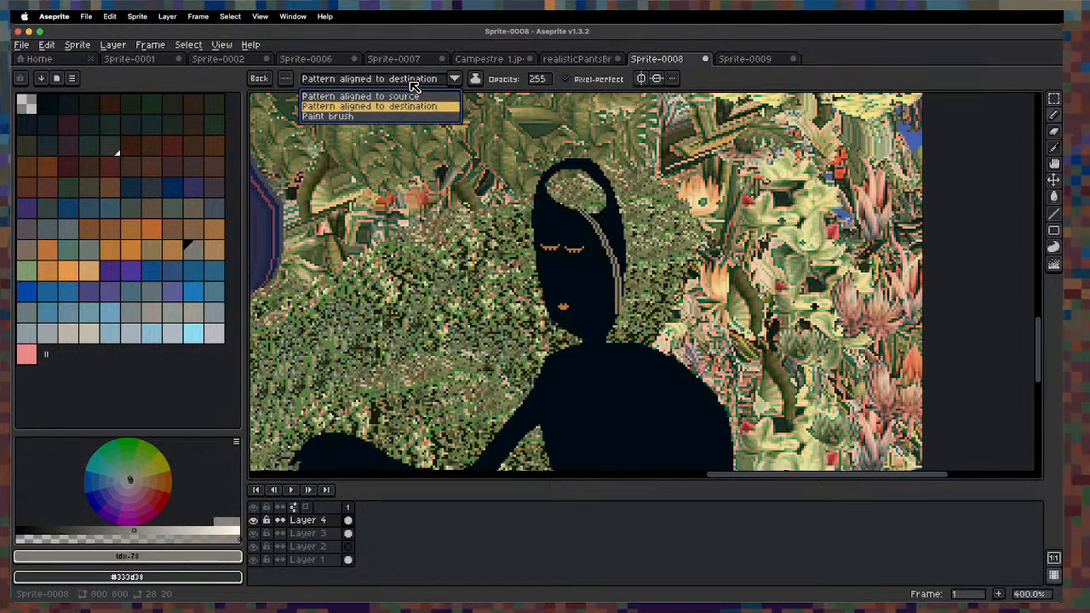
pyautogui.click(400, 116)
pyautogui.press('super+z')
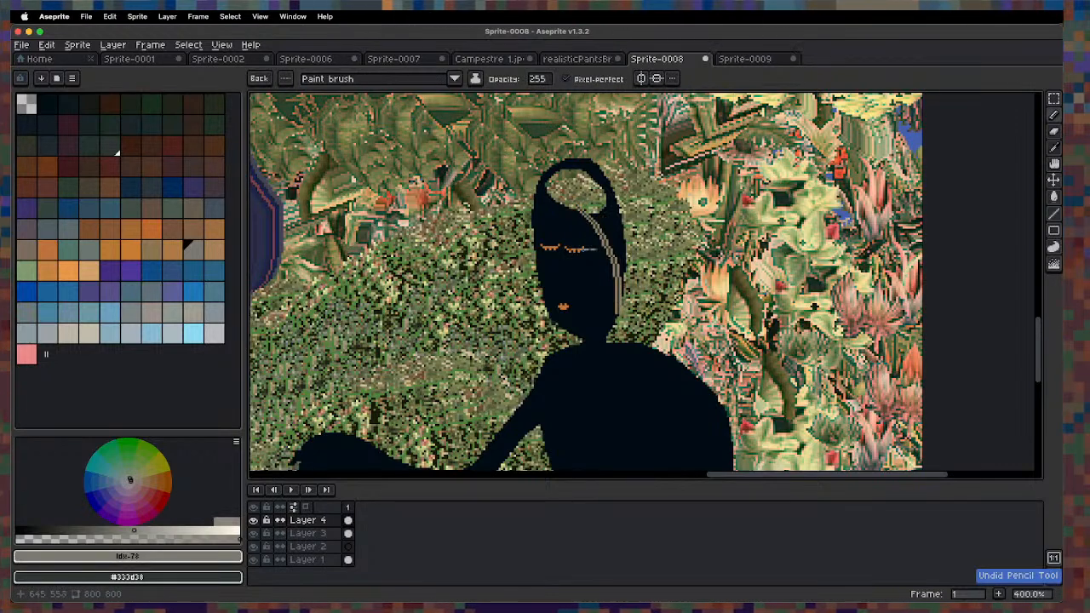
# Paint long striped hair locks from the parting down both sides of the face to the shoulders.
pyautogui.moveTo(569, 211)
pyautogui.mouseDown()
pyautogui.moveTo(631, 252)
pyautogui.moveTo(656, 324)
pyautogui.mouseUp()
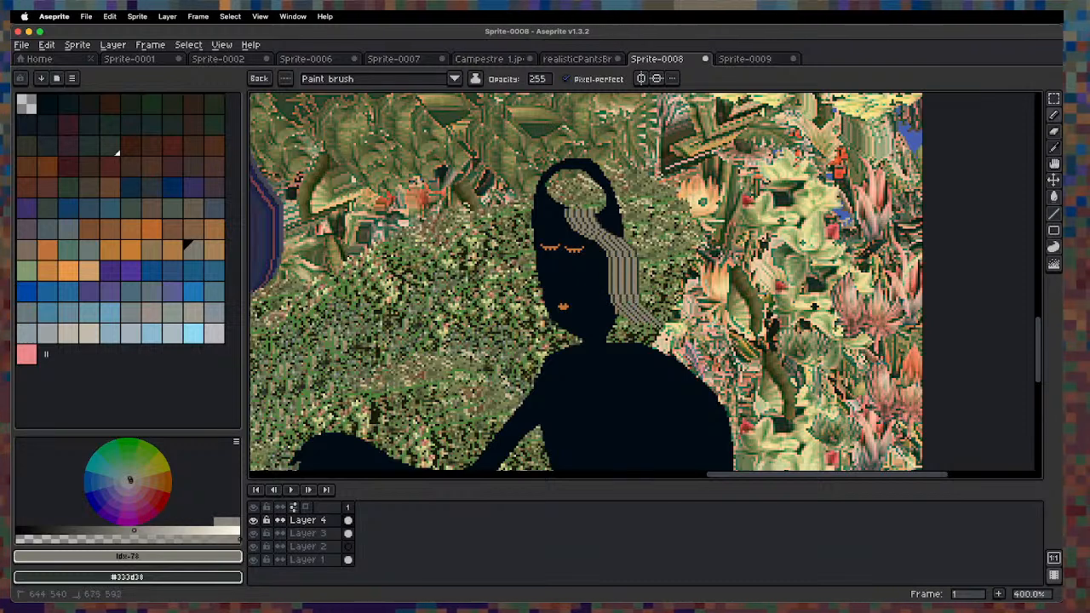
pyautogui.moveTo(585, 203)
pyautogui.mouseDown()
pyautogui.moveTo(637, 251)
pyautogui.moveTo(646, 285)
pyautogui.mouseUp()
pyautogui.moveTo(591, 215); pyautogui.dragTo(648, 343)
pyautogui.moveTo(641, 313)
pyautogui.mouseDown()
pyautogui.moveTo(626, 324)
pyautogui.moveTo(628, 352)
pyautogui.mouseUp()
pyautogui.moveTo(554, 194)
pyautogui.mouseDown()
pyautogui.moveTo(508, 255)
pyautogui.moveTo(512, 337)
pyautogui.mouseUp()
pyautogui.moveTo(526, 270); pyautogui.dragTo(520, 387)
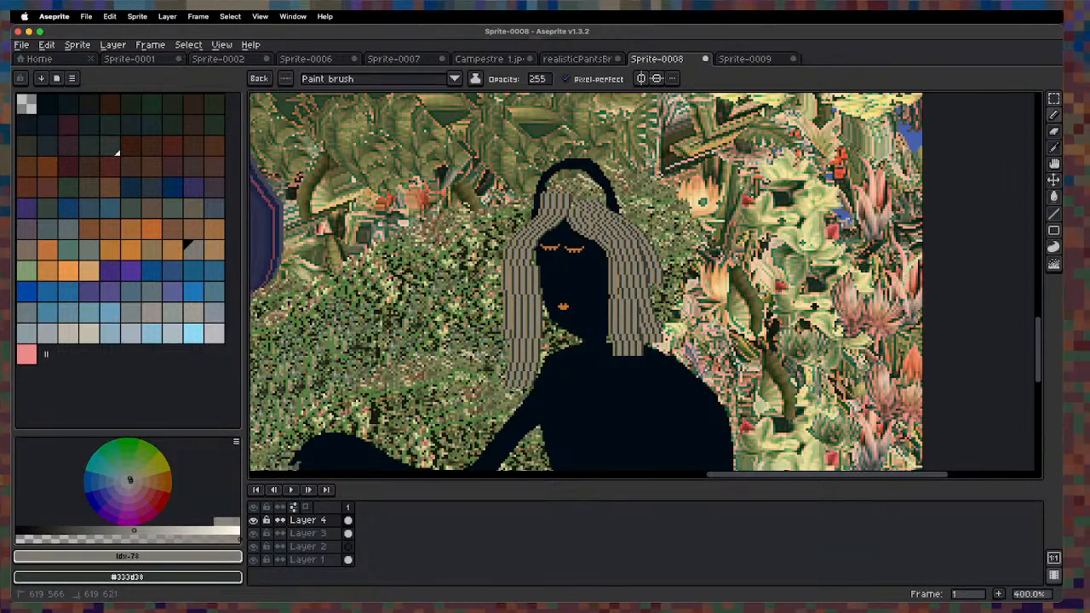
# Extend the striped hair over the crown, thickening it on both sides of the head.
pyautogui.moveTo(524, 234); pyautogui.dragTo(514, 306)
pyautogui.moveTo(524, 239)
pyautogui.mouseDown()
pyautogui.moveTo(544, 184)
pyautogui.moveTo(588, 223)
pyautogui.moveTo(604, 213)
pyautogui.moveTo(620, 229)
pyautogui.mouseUp()
pyautogui.moveTo(584, 185)
pyautogui.mouseDown()
pyautogui.moveTo(644, 238)
pyautogui.moveTo(646, 306)
pyautogui.mouseUp()
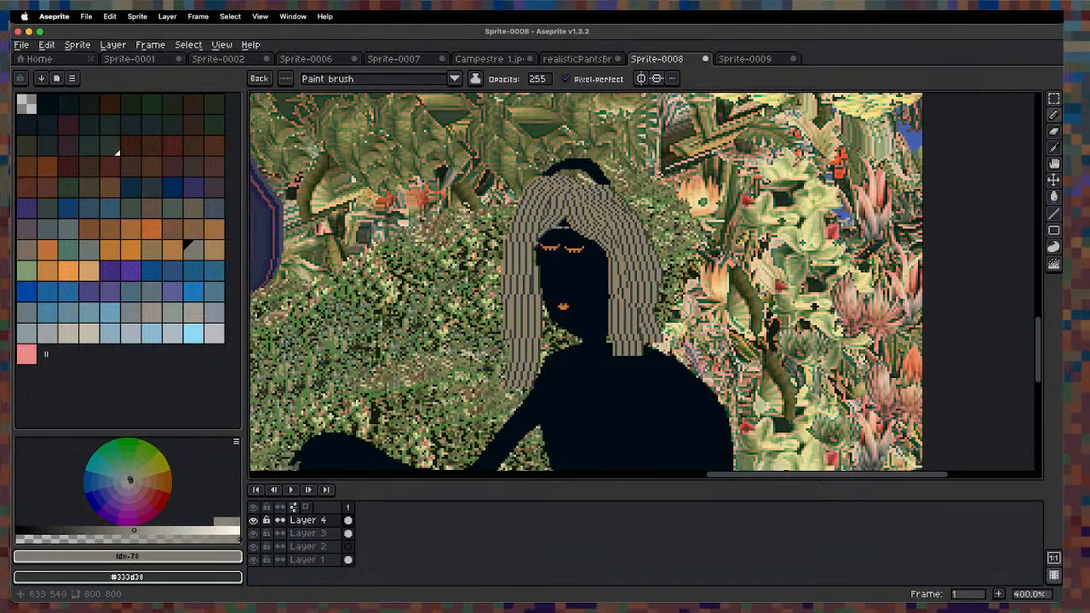
# Lasso the outer band of the hair together with the dark cap above it and delete that area.
pyautogui.press('q')
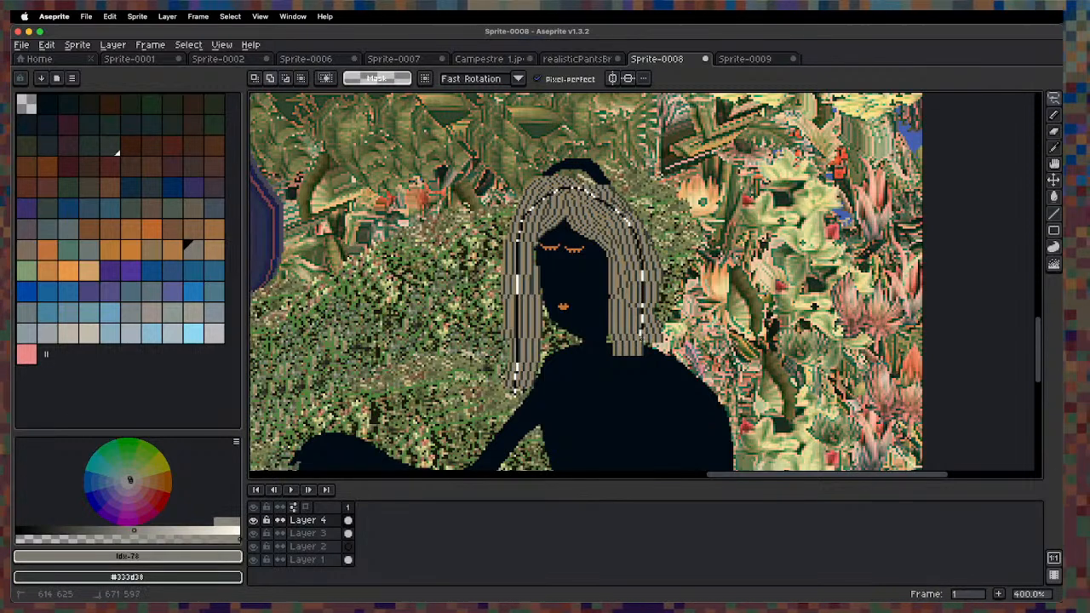
pyautogui.moveTo(680, 324)
pyautogui.mouseDown()
pyautogui.moveTo(627, 160)
pyautogui.moveTo(500, 235)
pyautogui.mouseUp()
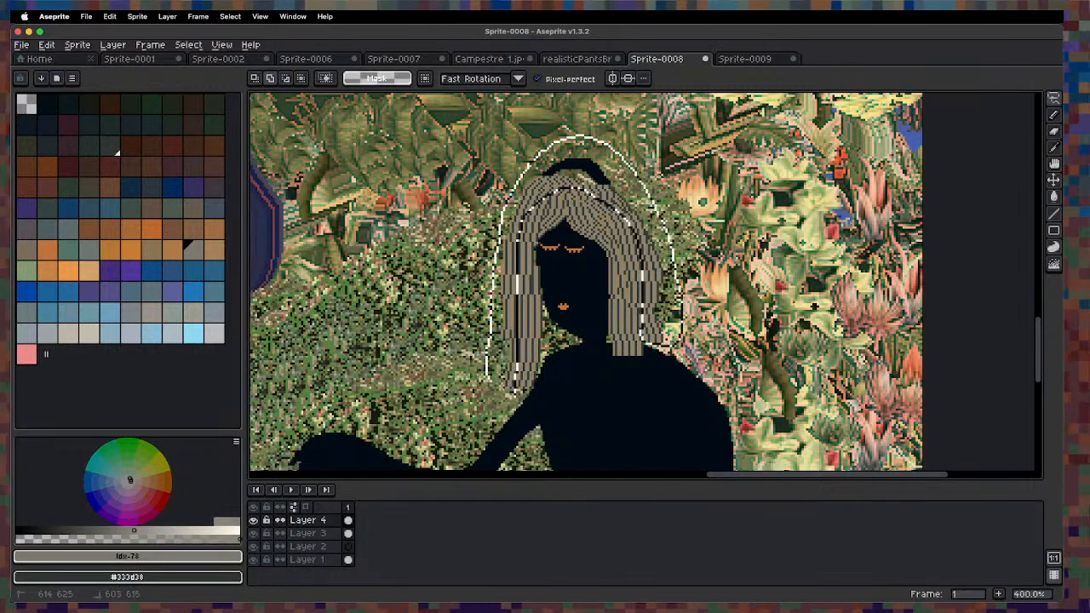
pyautogui.press('1')
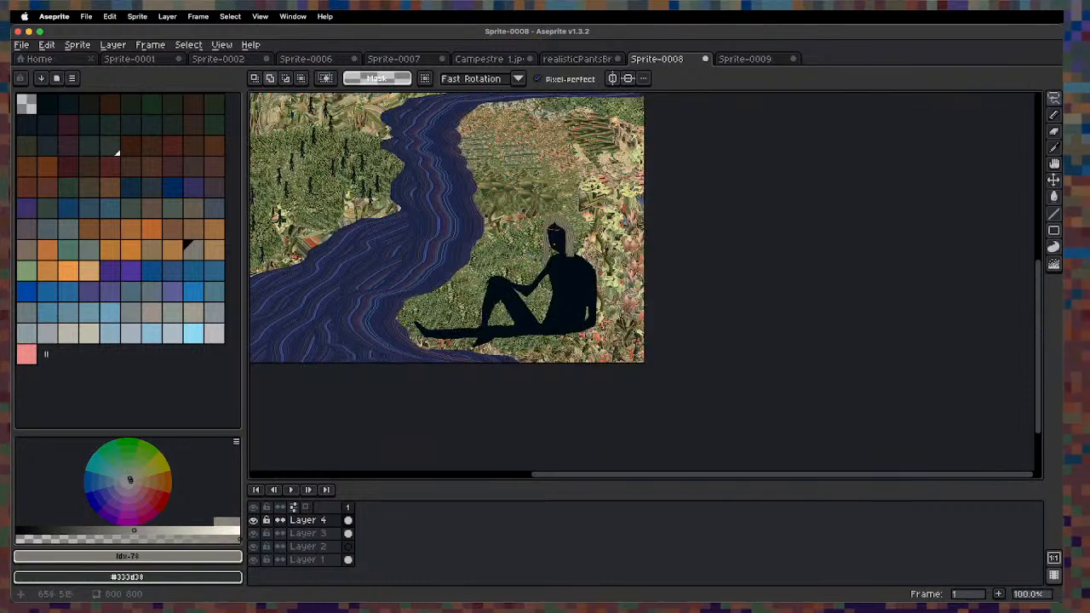
# Fray the right lock's ends with a 1 px pencil in #000d15, and erase the left lock's lower end into uneven strands.
pyautogui.scroll(6, 561, 250)
pyautogui.moveTo(578, 381); pyautogui.dragTo(549, 289)
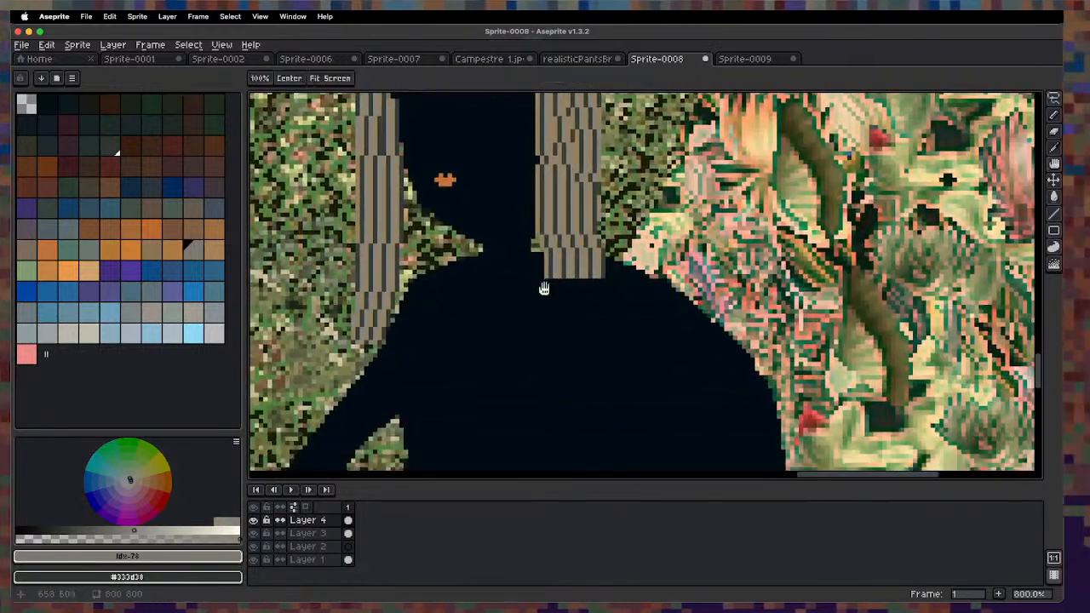
pyautogui.keyDown('alt'); pyautogui.click(562, 347); pyautogui.keyUp('alt')
pyautogui.press('b')
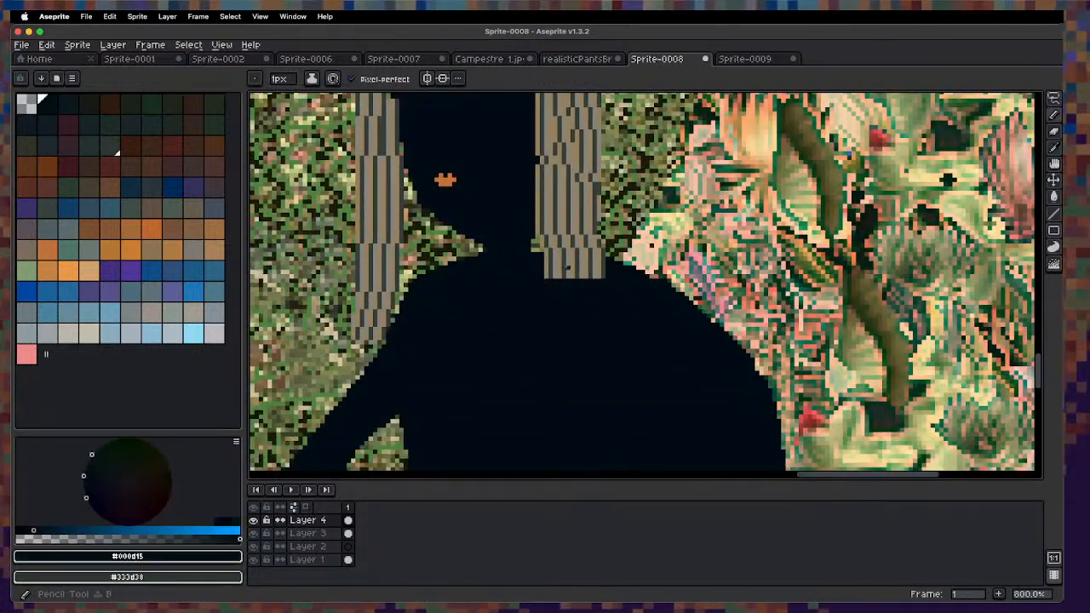
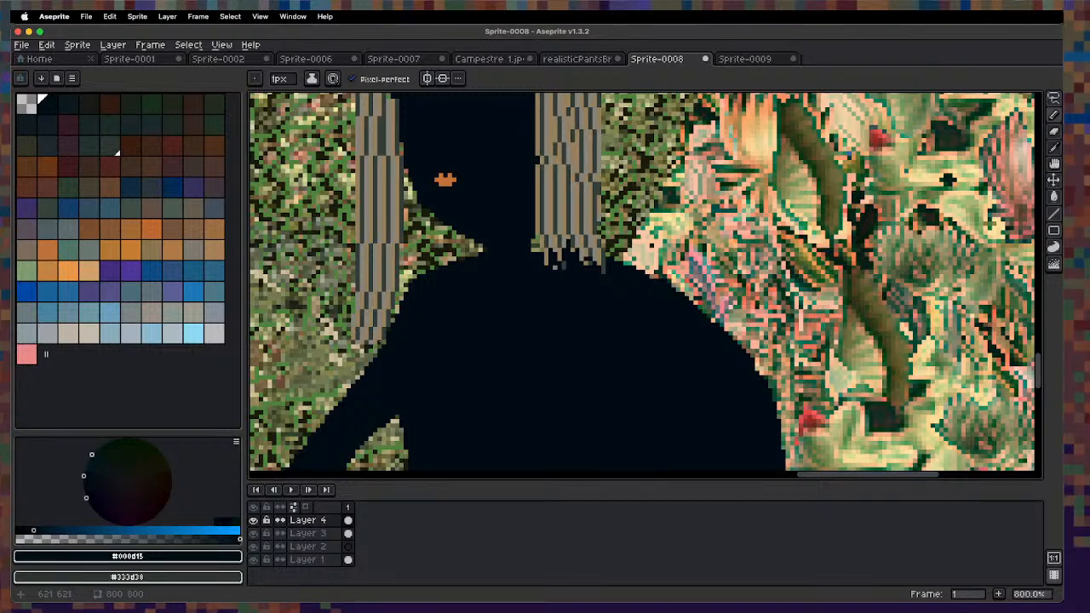
pyautogui.press('e')
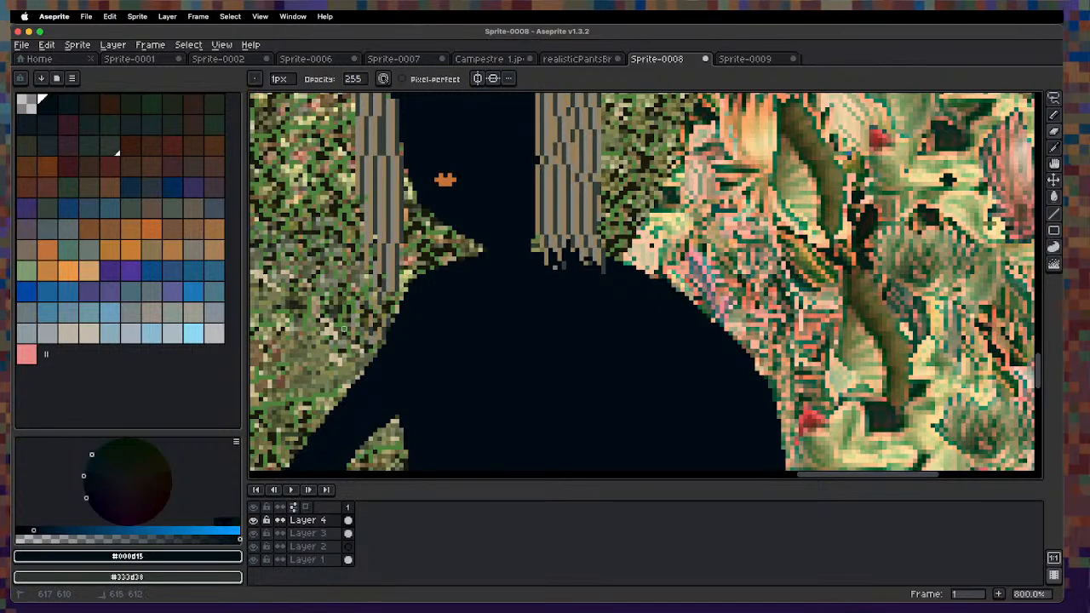
pyautogui.press('1')
pyautogui.press('2')
pyautogui.press('space')
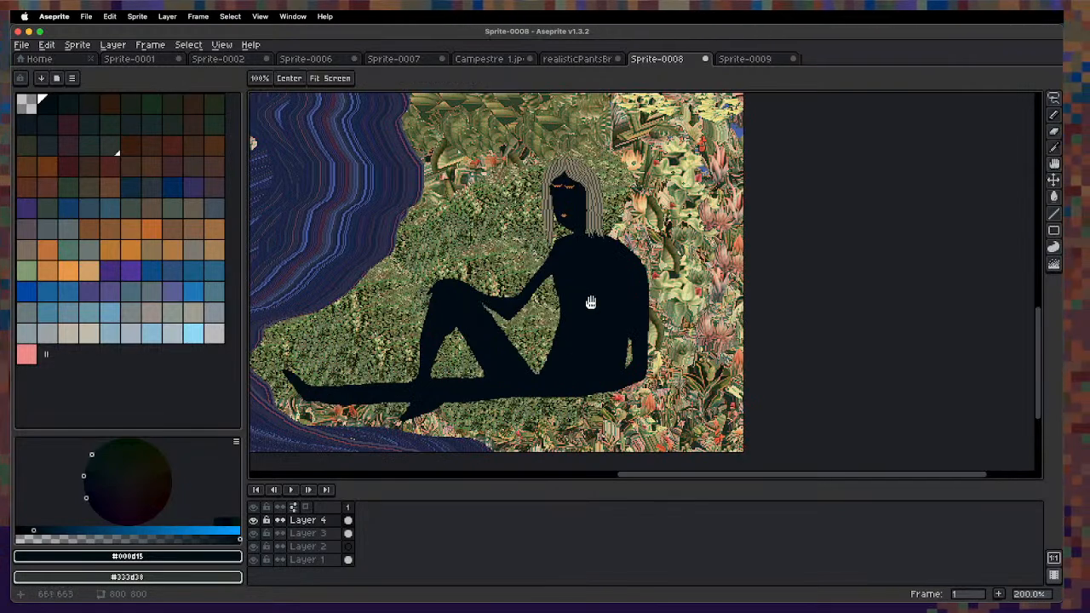
pyautogui.moveTo(591, 302); pyautogui.dragTo(490, 303)
pyautogui.press('w')
pyautogui.click(490, 303)
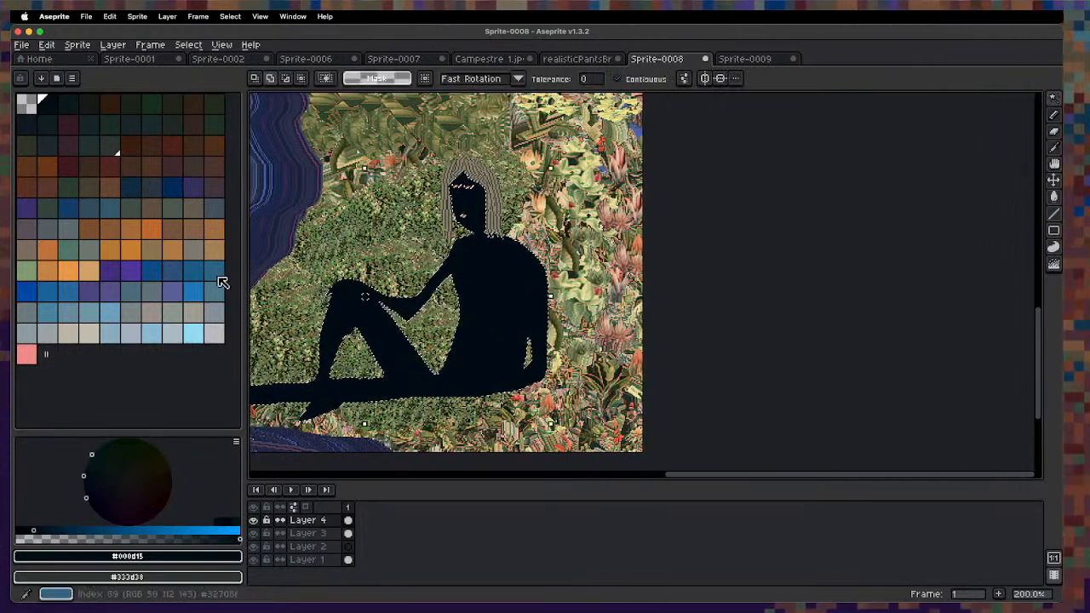
# Add a filled contour in #000d15 that widens the front of the torso just below the arm.
pyautogui.press('4')
pyautogui.press('i')
pyautogui.press('d')
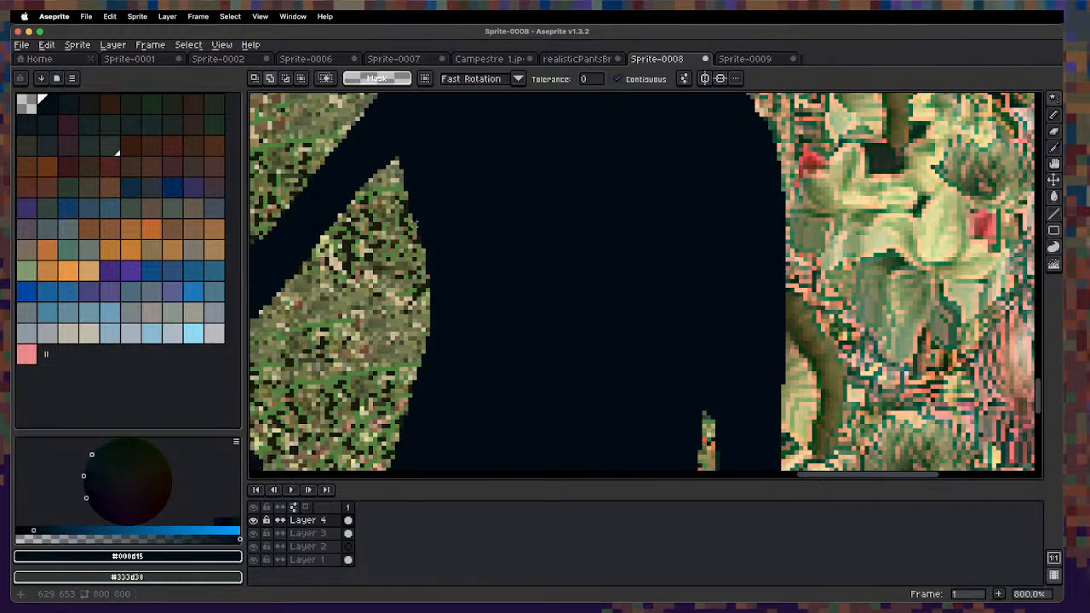
pyautogui.moveTo(391, 242)
pyautogui.mouseDown()
pyautogui.moveTo(412, 315)
pyautogui.moveTo(433, 310)
pyautogui.mouseUp()
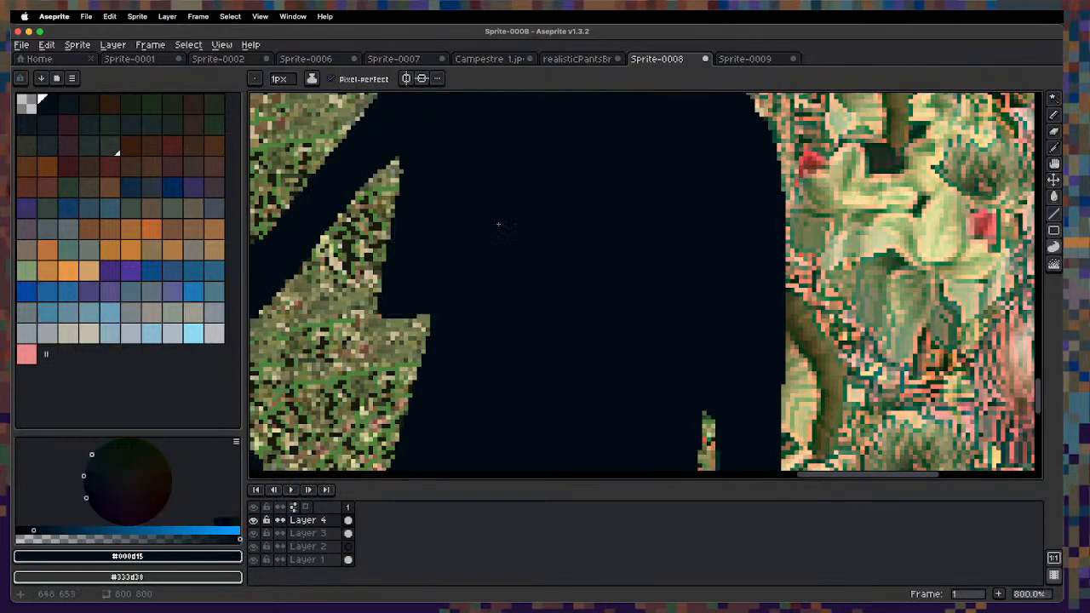
# Fill the lower part of the gap between thigh and torso with #000d15 contour shapes, rounding the belly and hip.
pyautogui.press('1')
pyautogui.press('2')
pyautogui.press('3')
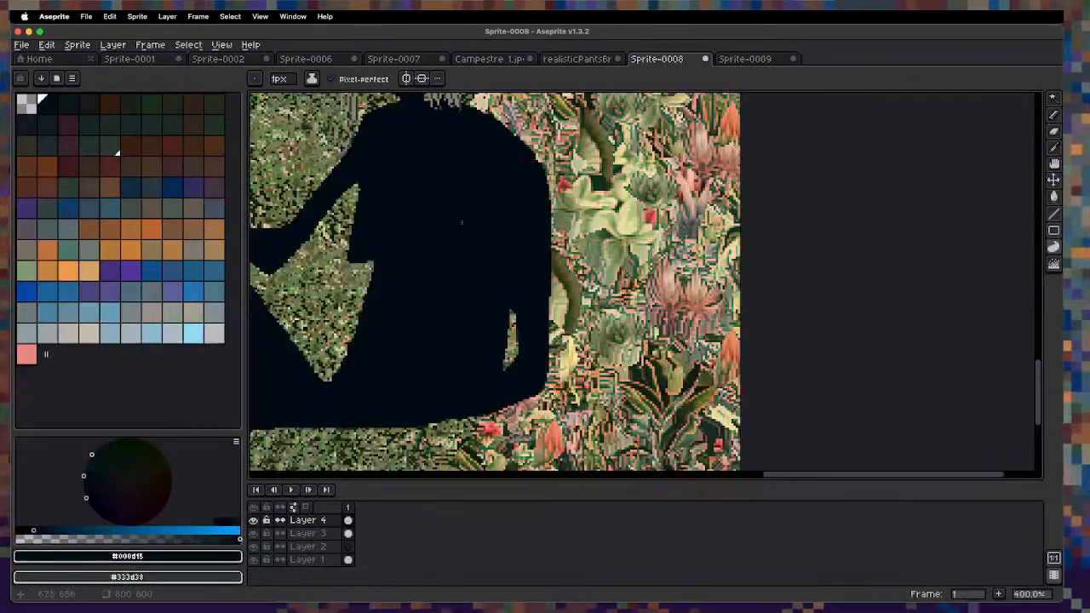
pyautogui.press('1')
pyautogui.press('2')
pyautogui.press('3')
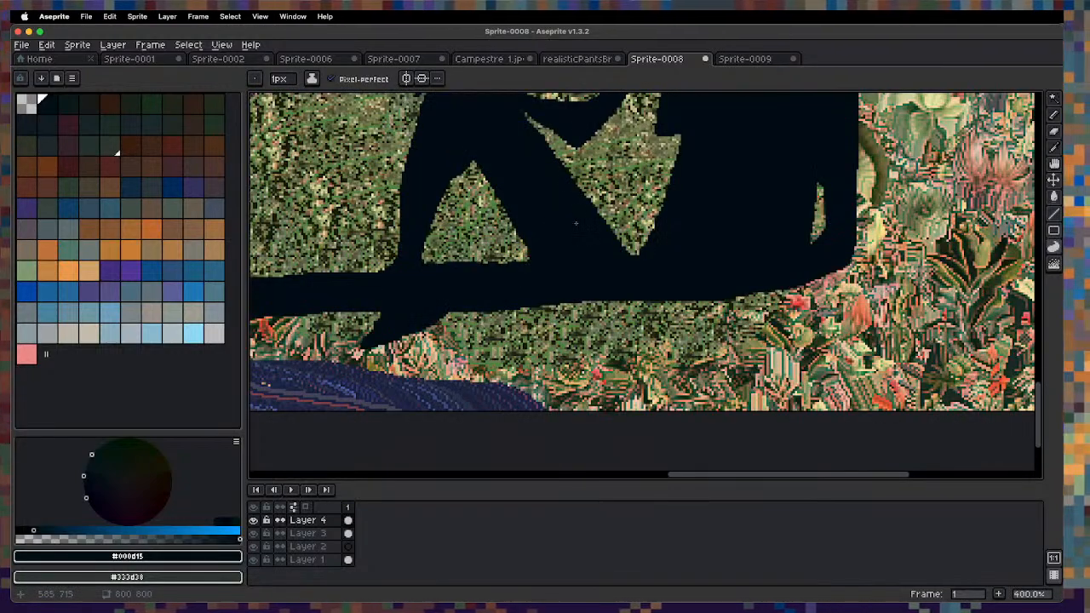
pyautogui.press('1')
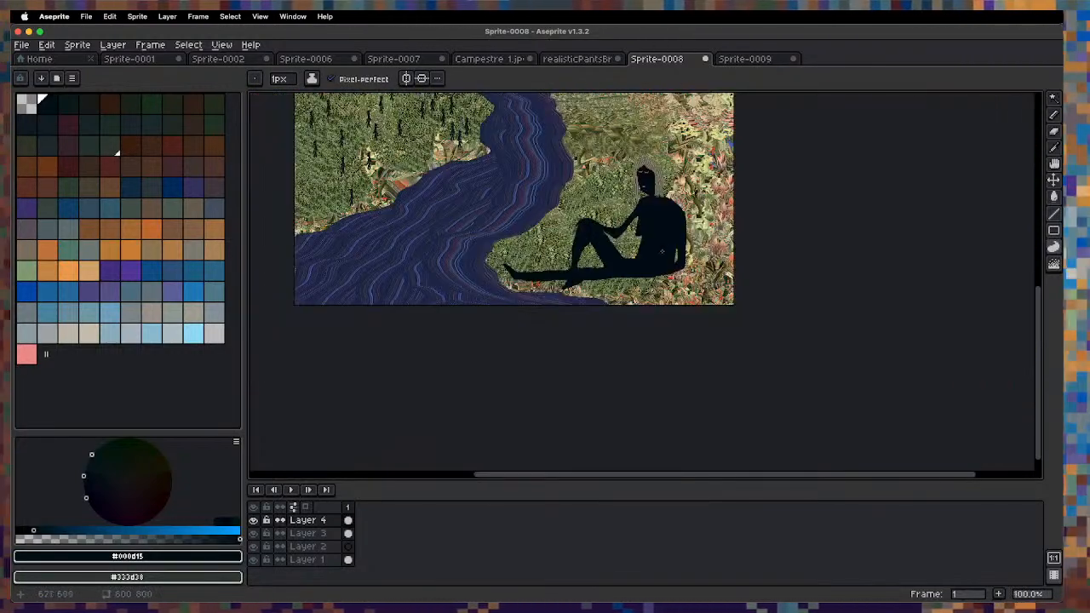
pyautogui.press('3')
pyautogui.press('4')
pyautogui.moveTo(402, 207); pyautogui.dragTo(537, 294)
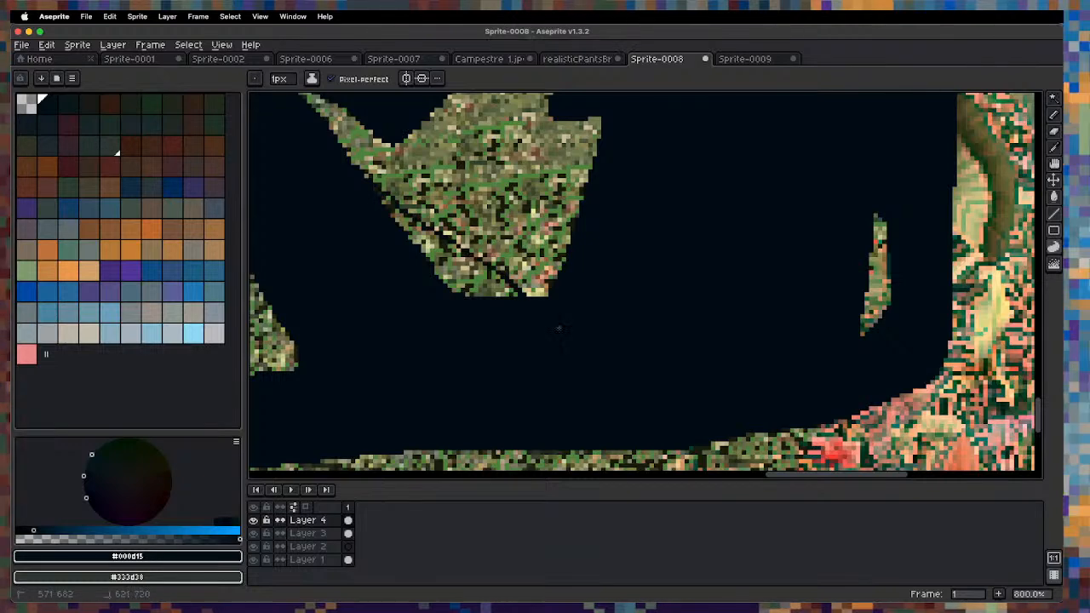
pyautogui.moveTo(582, 208)
pyautogui.mouseDown()
pyautogui.moveTo(517, 271)
pyautogui.moveTo(588, 272)
pyautogui.mouseUp()
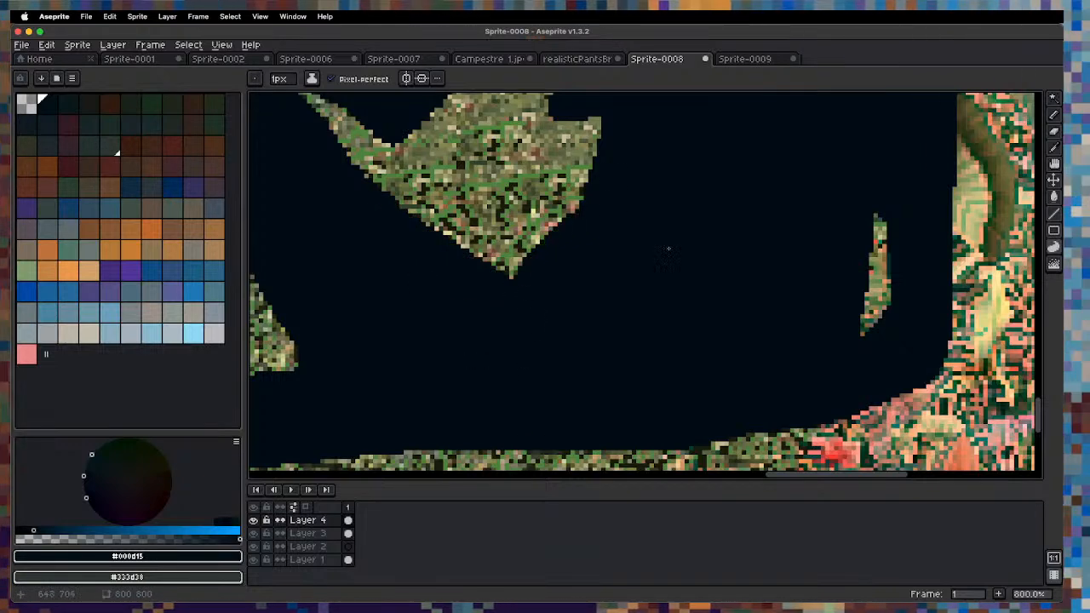
# Examine the whole landscape at 100% zoom, from the seated figure up to the mountains and sky.
pyautogui.press('1')
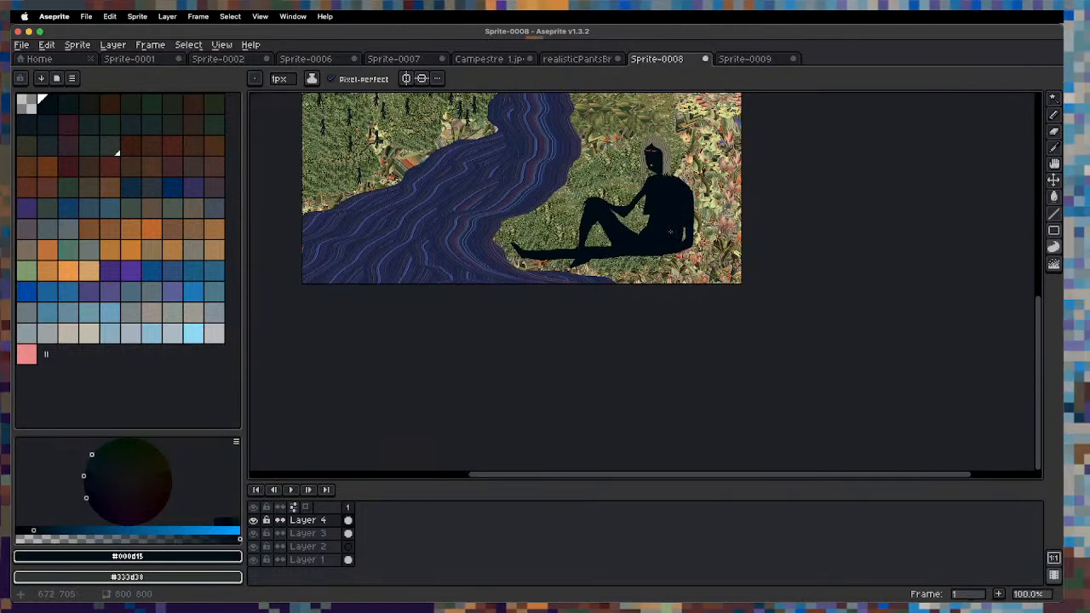
pyautogui.press('3')
pyautogui.press('1')
pyautogui.press('space')
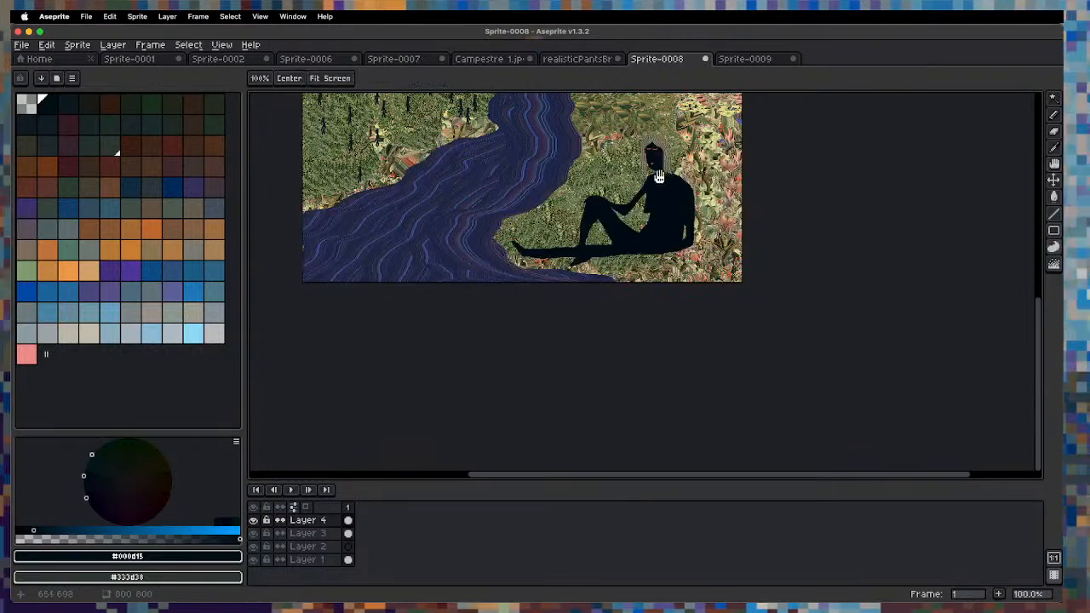
pyautogui.moveTo(662, 156); pyautogui.dragTo(629, 263)
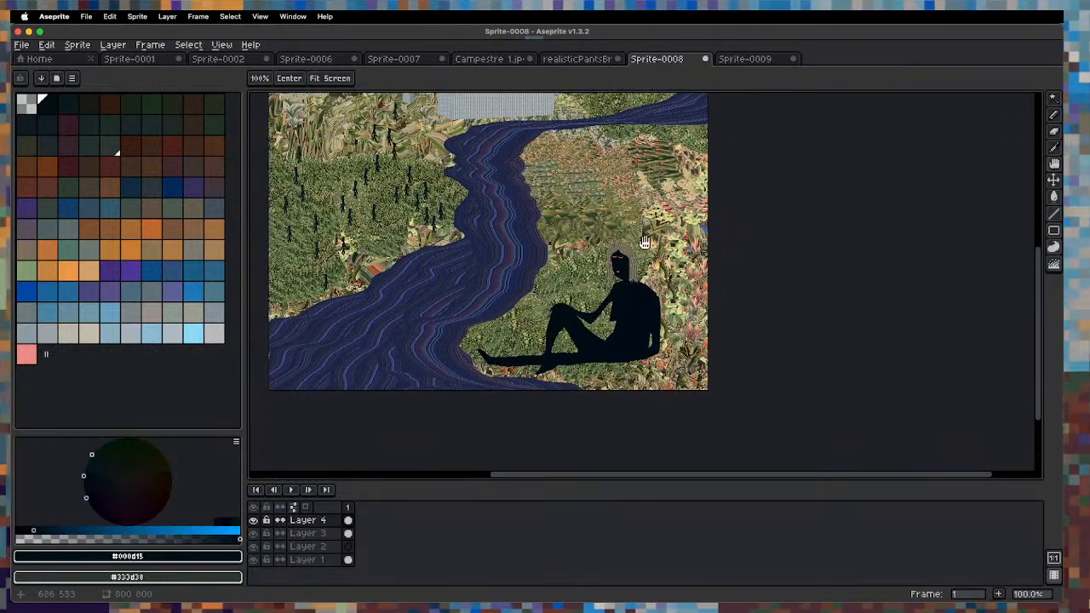
pyautogui.press('space')
pyautogui.moveTo(551, 251)
pyautogui.mouseDown()
pyautogui.moveTo(601, 384)
pyautogui.moveTo(589, 408)
pyautogui.mouseUp()
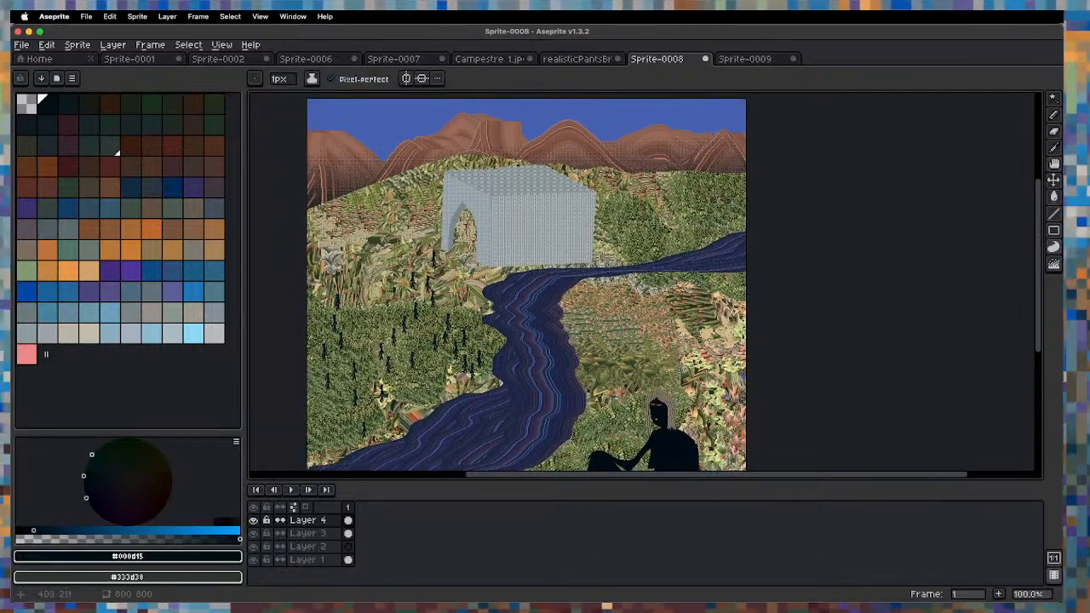
pyautogui.press('space')
pyautogui.moveTo(511, 189); pyautogui.dragTo(535, 341)
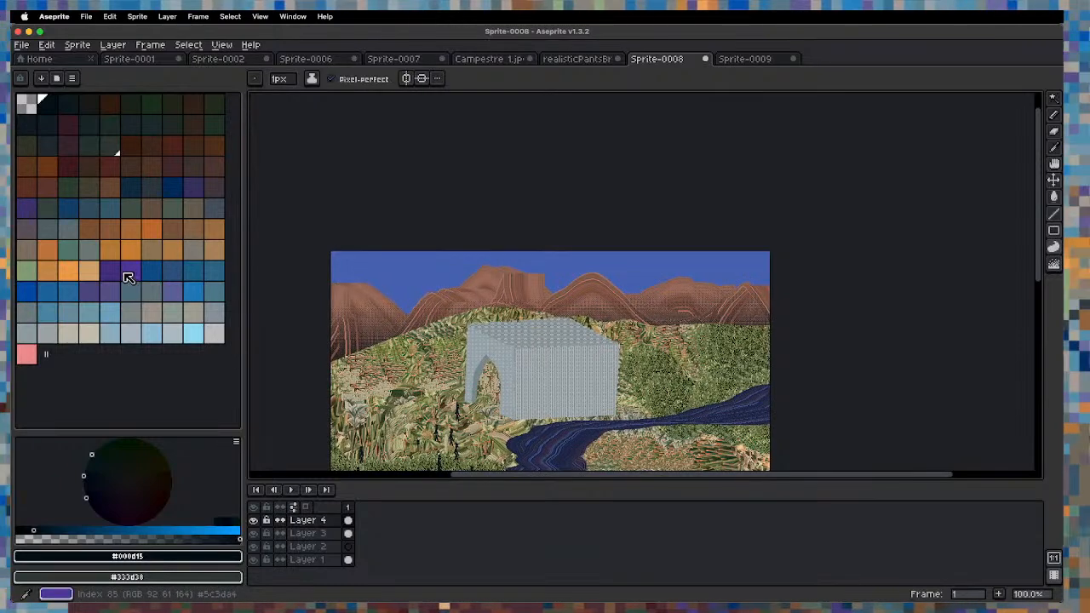
# Fill the blue sky on Layer 1 with purple Idx-84, undoing the mistaken fill on Layer 4.
pyautogui.click(112, 273)
pyautogui.press('g')
pyautogui.click(431, 283)
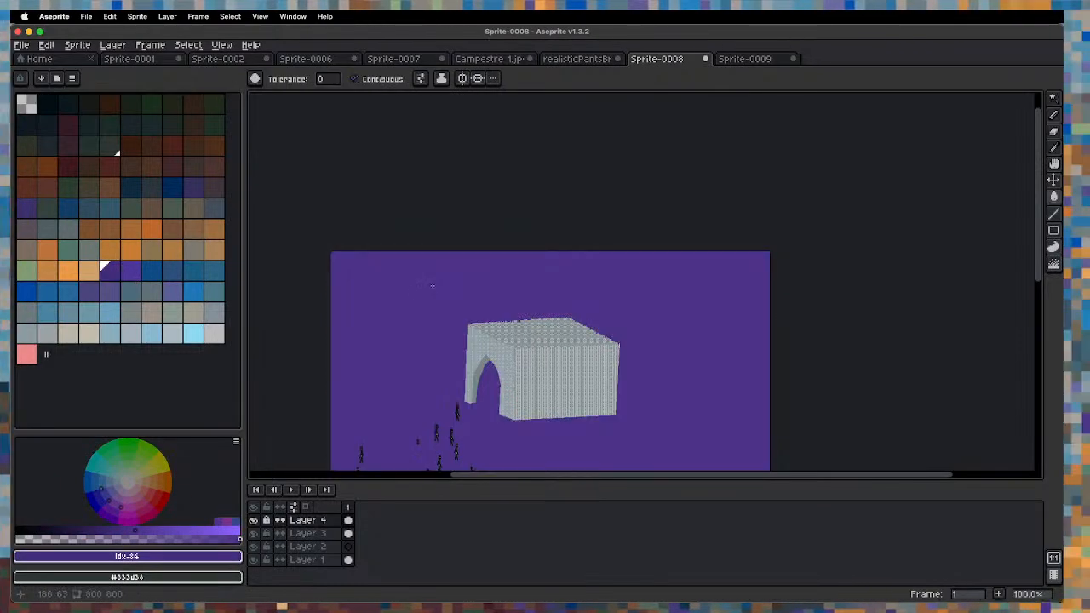
pyautogui.hotkey('ctrl', 'z')
pyautogui.click(307, 560)
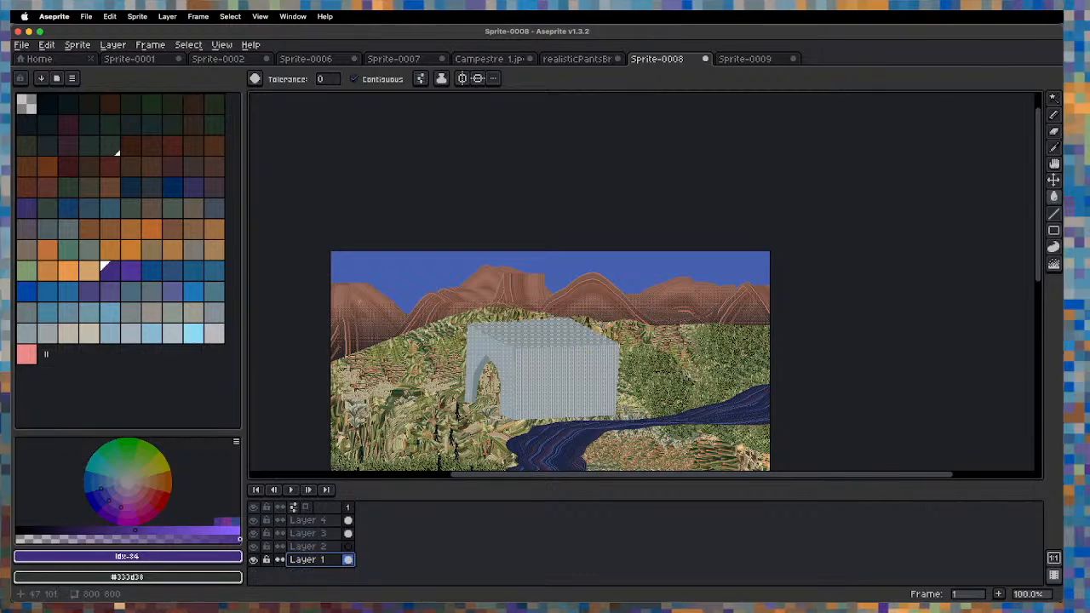
pyautogui.click(401, 270)
# Examine the landscape under the purple sky, from the mountains down to the river and the seated figure.
pyautogui.press('space')
pyautogui.moveTo(406, 423)
pyautogui.mouseDown()
pyautogui.moveTo(356, 236)
pyautogui.moveTo(353, 248)
pyautogui.mouseUp()
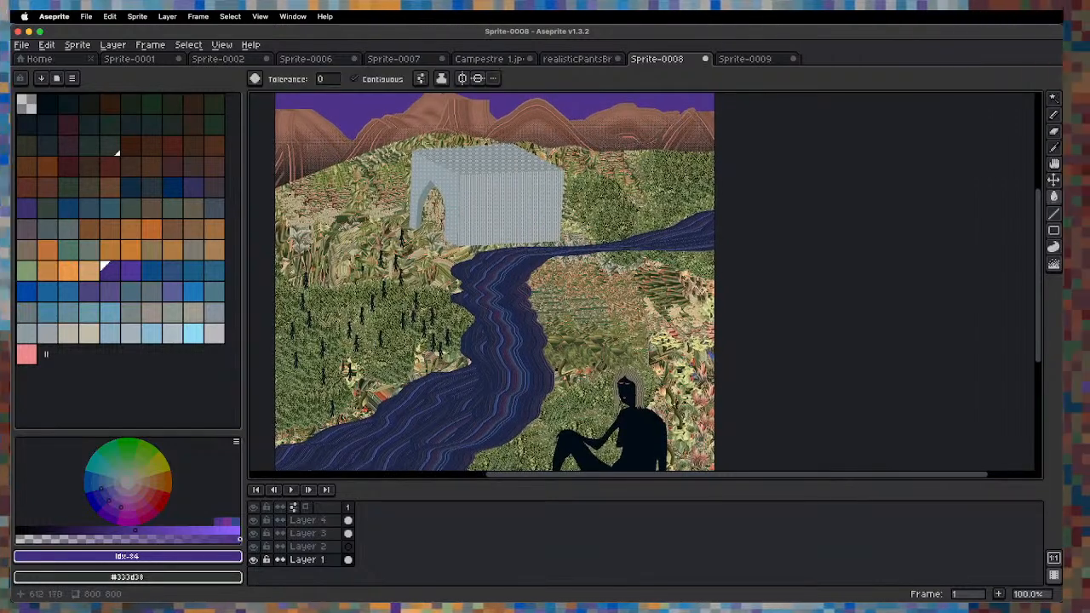
pyautogui.press('m')
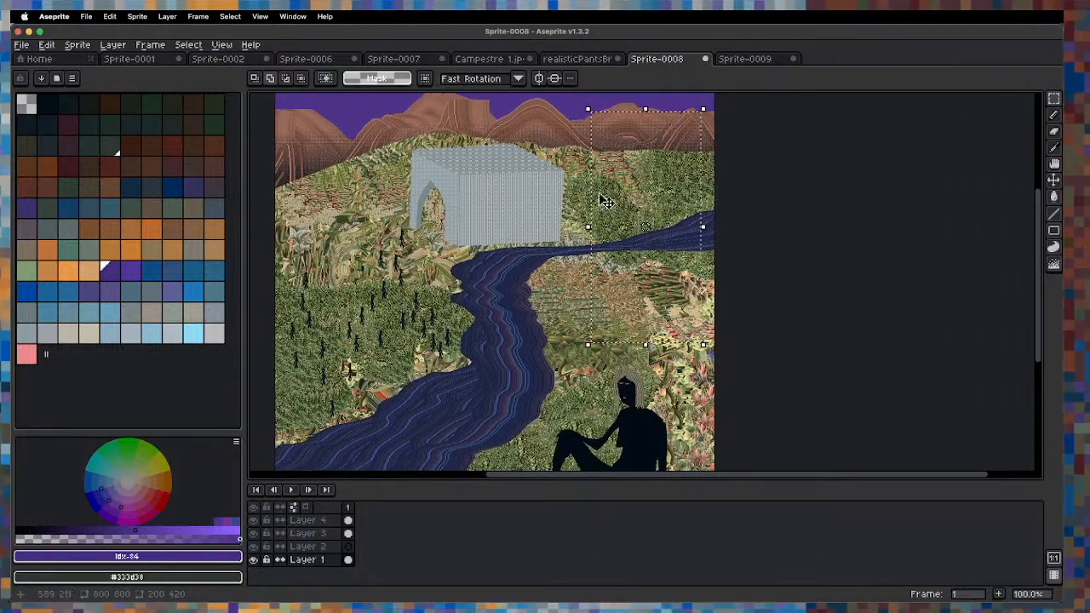
pyautogui.moveTo(488, 117); pyautogui.dragTo(694, 337)
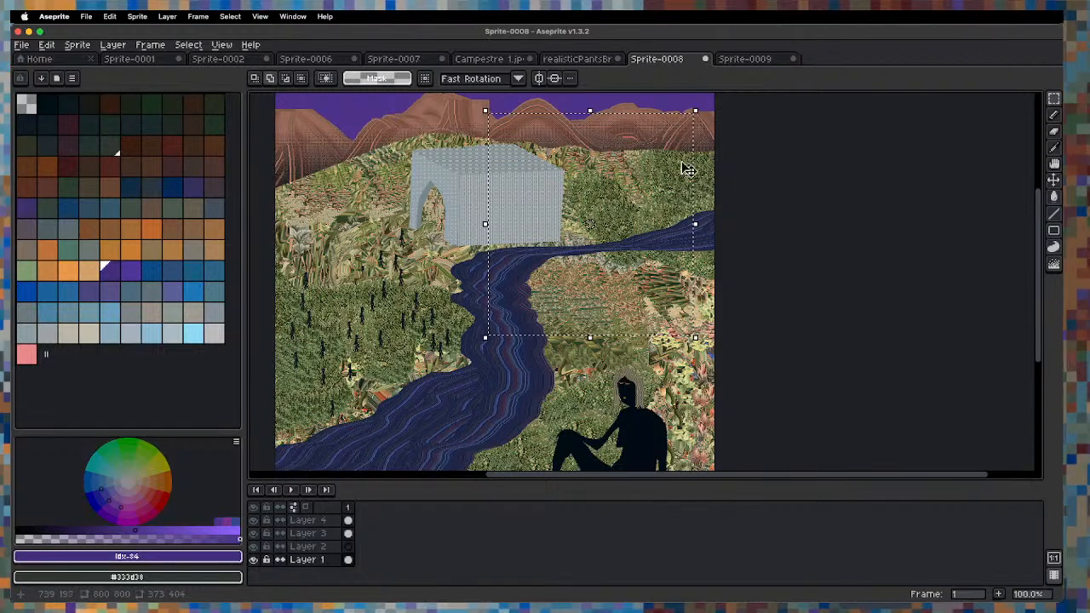
pyautogui.press('space')
pyautogui.moveTo(768, 203); pyautogui.dragTo(781, 114)
pyautogui.moveTo(767, 207); pyautogui.dragTo(753, 250)
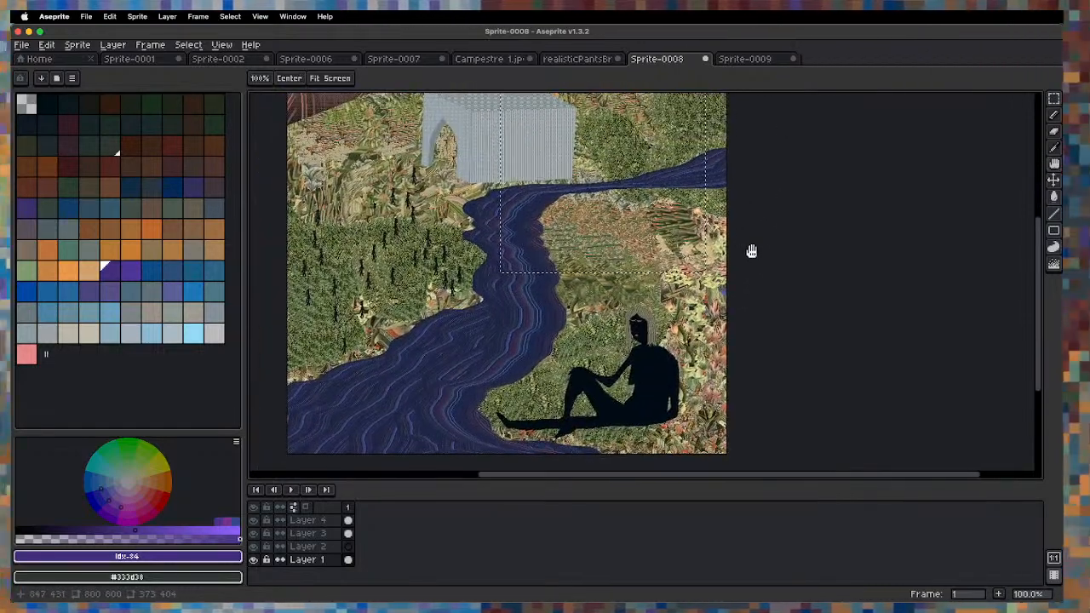
pyautogui.click(376, 309)
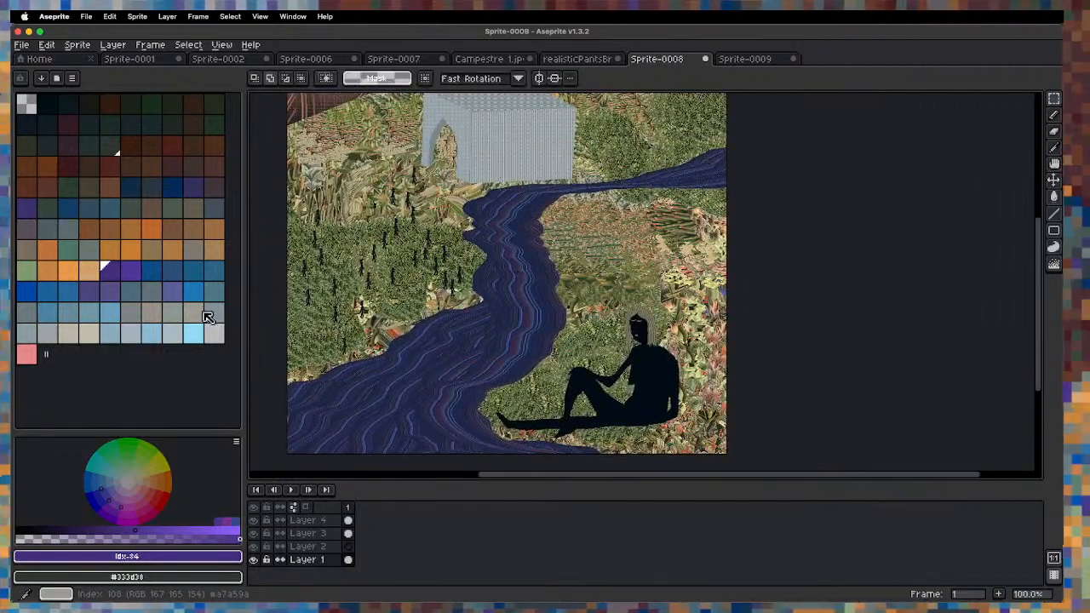
# Draw a filled brown Idx-67 boat hull with a dark Idx-49 interior on Layer 4, in the lower part of the river.
pyautogui.click(174, 227)
pyautogui.press('4')
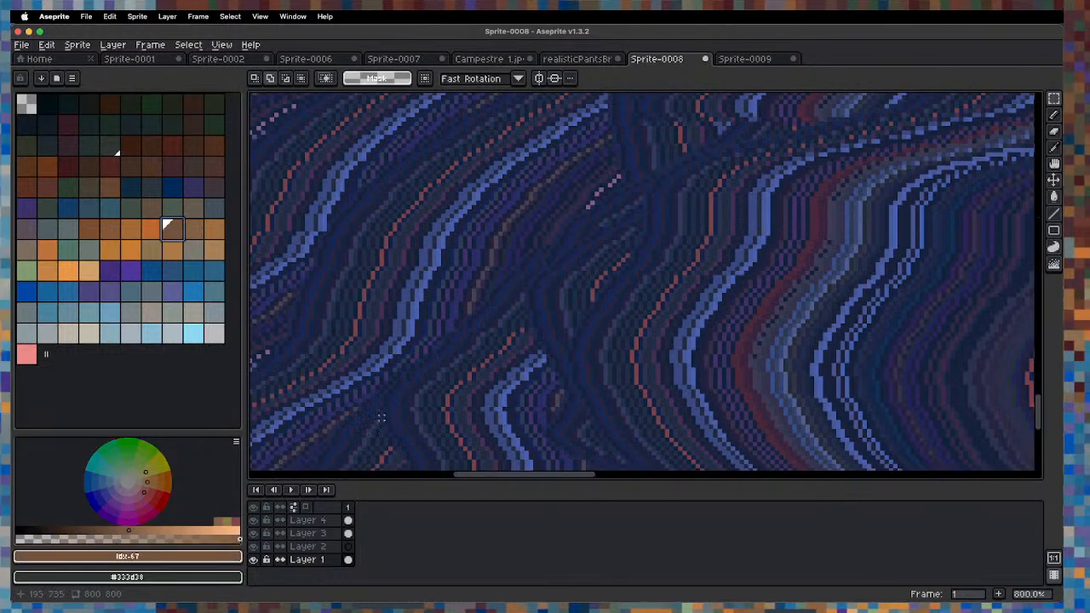
pyautogui.press('d')
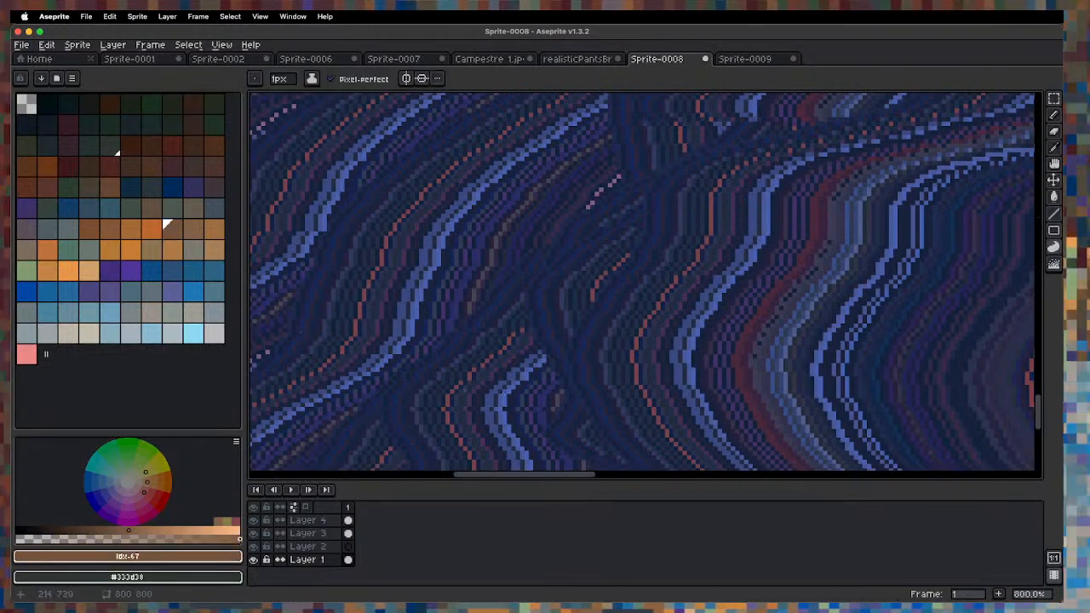
pyautogui.click(310, 520)
pyautogui.moveTo(319, 274)
pyautogui.mouseDown()
pyautogui.moveTo(484, 420)
pyautogui.moveTo(640, 378)
pyautogui.moveTo(665, 341)
pyautogui.moveTo(401, 286)
pyautogui.mouseUp()
pyautogui.moveTo(342, 271)
pyautogui.mouseDown()
pyautogui.moveTo(477, 342)
pyautogui.moveTo(631, 352)
pyautogui.moveTo(477, 294)
pyautogui.moveTo(413, 285)
pyautogui.mouseUp()
pyautogui.click(214, 188)
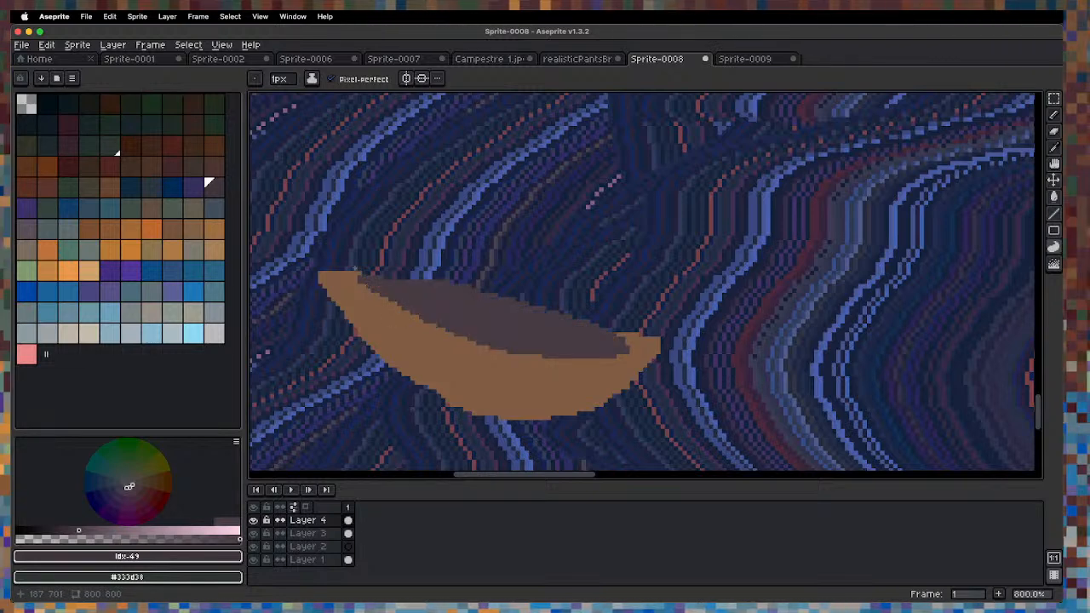
# Draw a light grey Idx-119 skeleton sitting in the boat, with a filled skull, a thin spine and an outlined rib cage.
pyautogui.click(213, 334)
pyautogui.scroll(4, 436, 255)
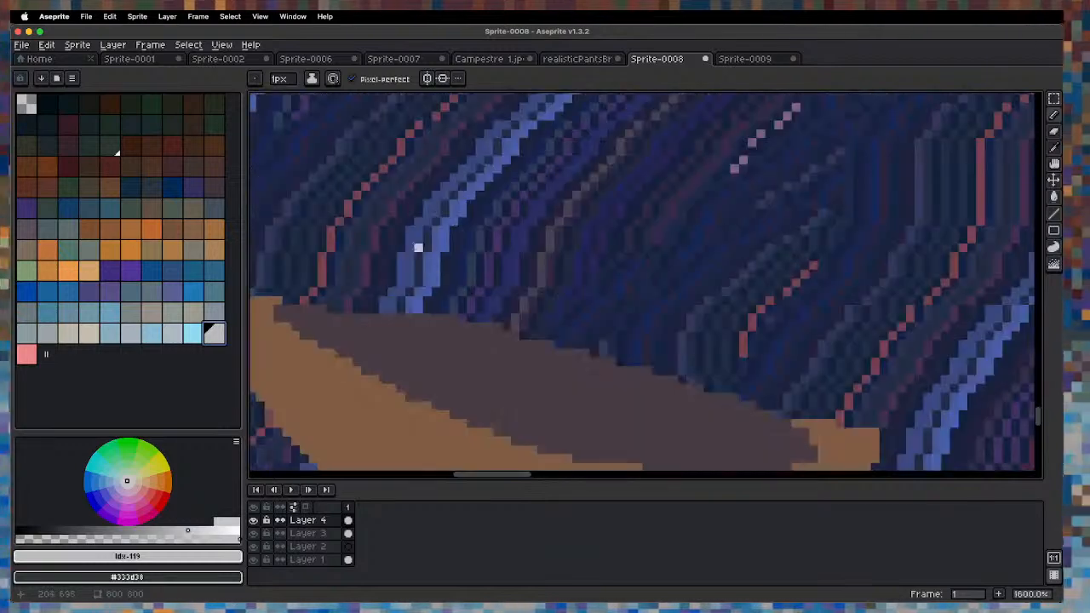
pyautogui.moveTo(407, 226)
pyautogui.mouseDown()
pyautogui.moveTo(454, 288)
pyautogui.moveTo(400, 203)
pyautogui.moveTo(422, 240)
pyautogui.moveTo(427, 218)
pyautogui.moveTo(444, 270)
pyautogui.mouseUp()
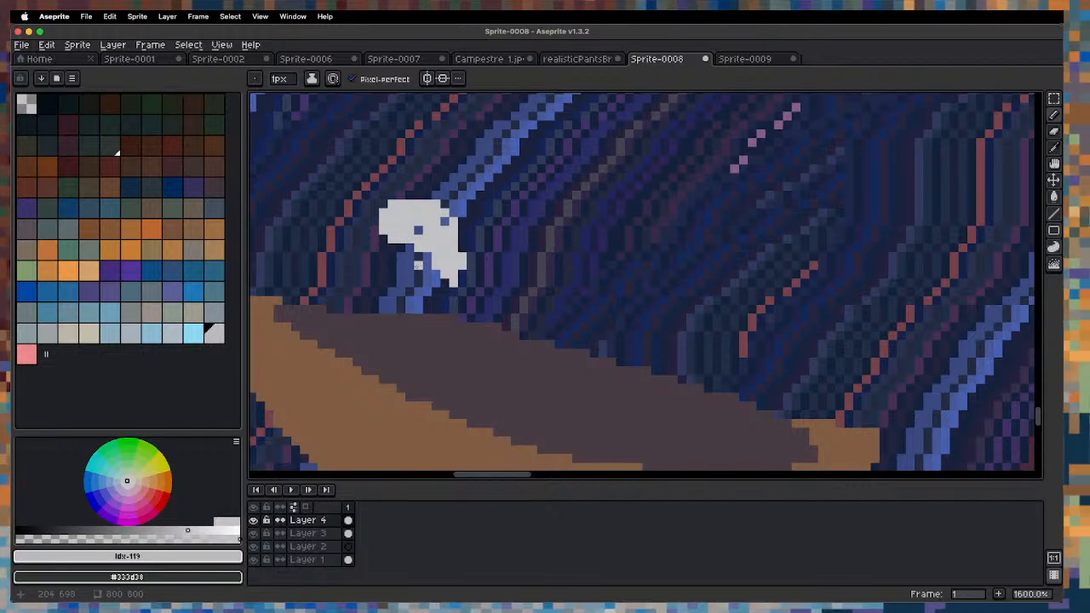
pyautogui.moveTo(418, 265); pyautogui.dragTo(393, 283)
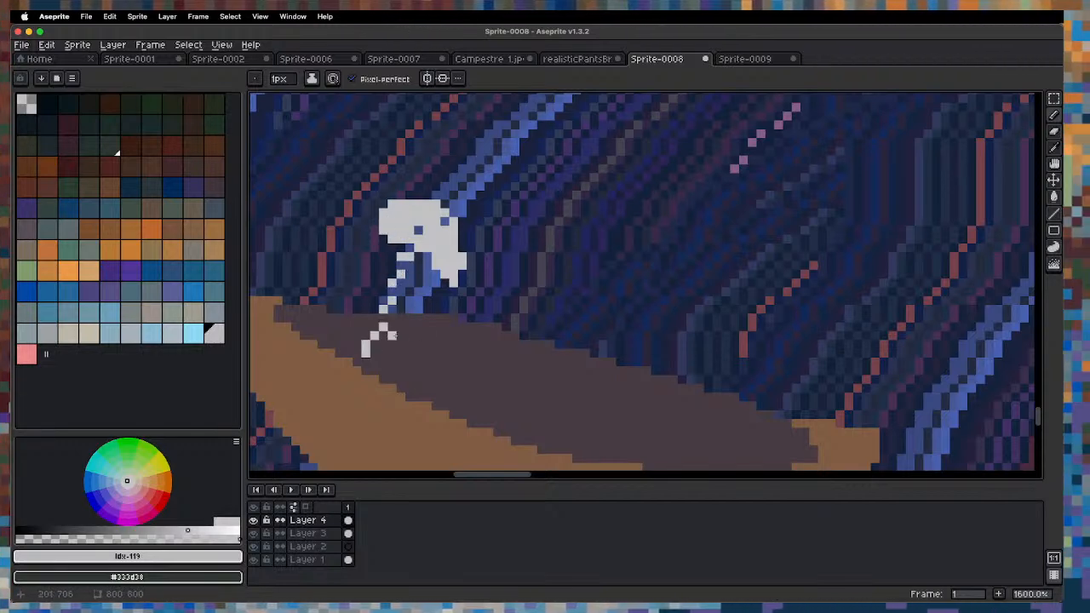
pyautogui.moveTo(392, 335)
pyautogui.mouseDown()
pyautogui.moveTo(442, 344)
pyautogui.moveTo(435, 405)
pyautogui.mouseUp()
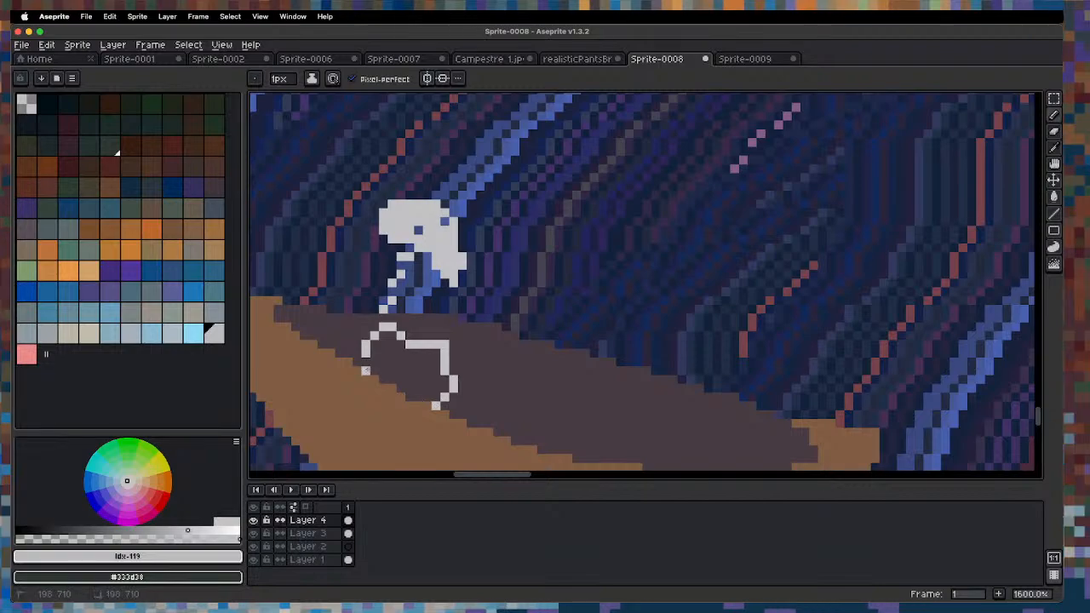
pyautogui.moveTo(364, 370)
pyautogui.mouseDown()
pyautogui.moveTo(401, 382)
pyautogui.moveTo(386, 340)
pyautogui.mouseUp()
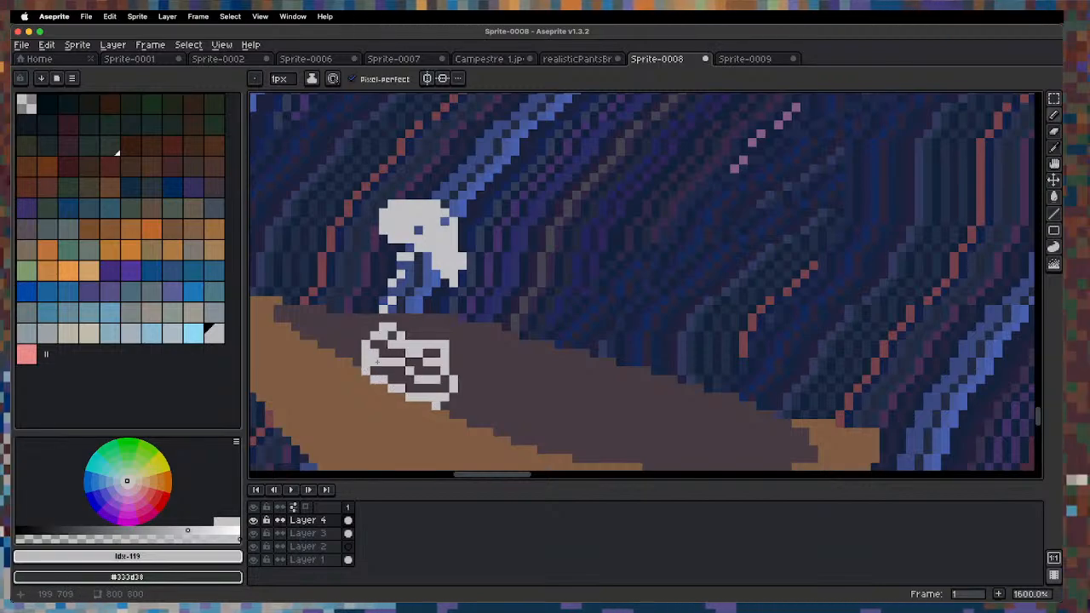
# Draw the skeleton's raised arm in light grey, with an elbow joint and a forearm reaching up and out over the water.
pyautogui.press('1')
pyautogui.scroll(5, 407, 321)
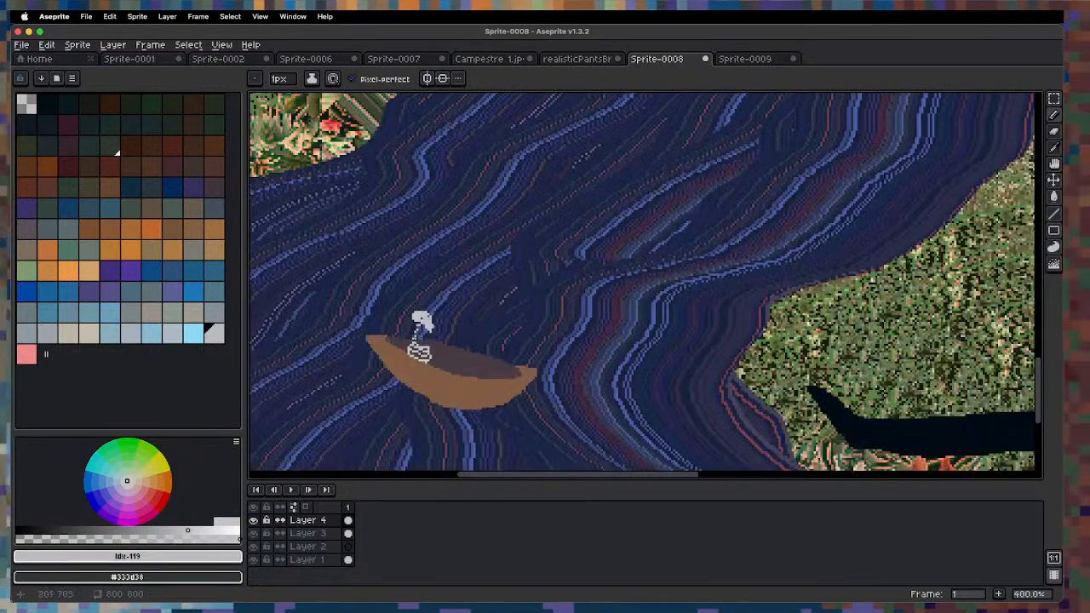
pyautogui.moveTo(426, 338); pyautogui.dragTo(563, 267)
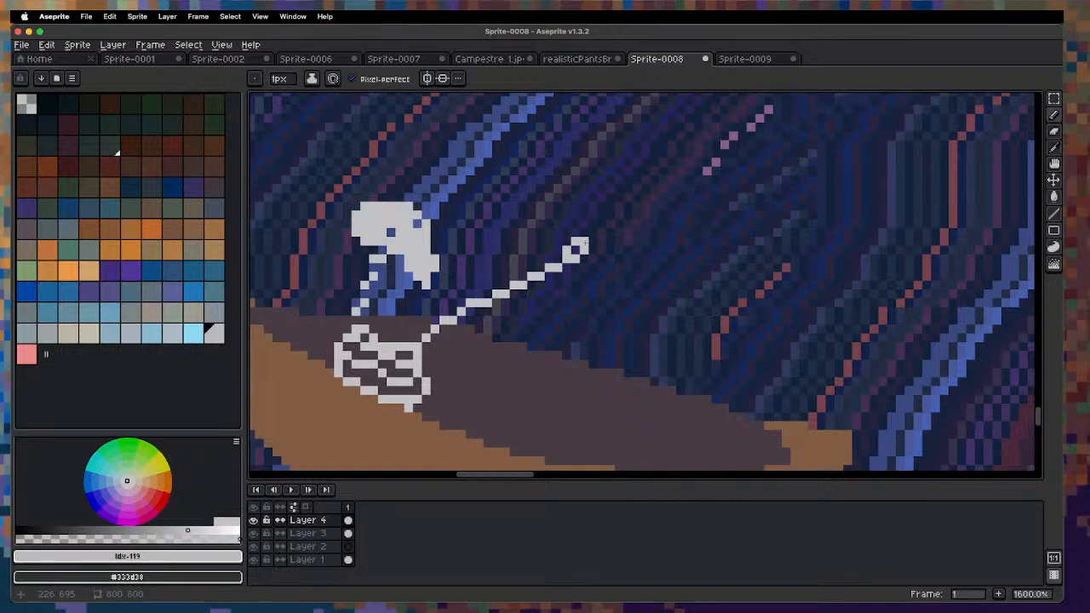
pyautogui.moveTo(585, 239)
pyautogui.mouseDown()
pyautogui.moveTo(645, 188)
pyautogui.moveTo(547, 291)
pyautogui.moveTo(509, 297)
pyautogui.mouseUp()
pyautogui.press('space')
pyautogui.scroll(-5, 526, 312)
pyautogui.scroll(5, 531, 307)
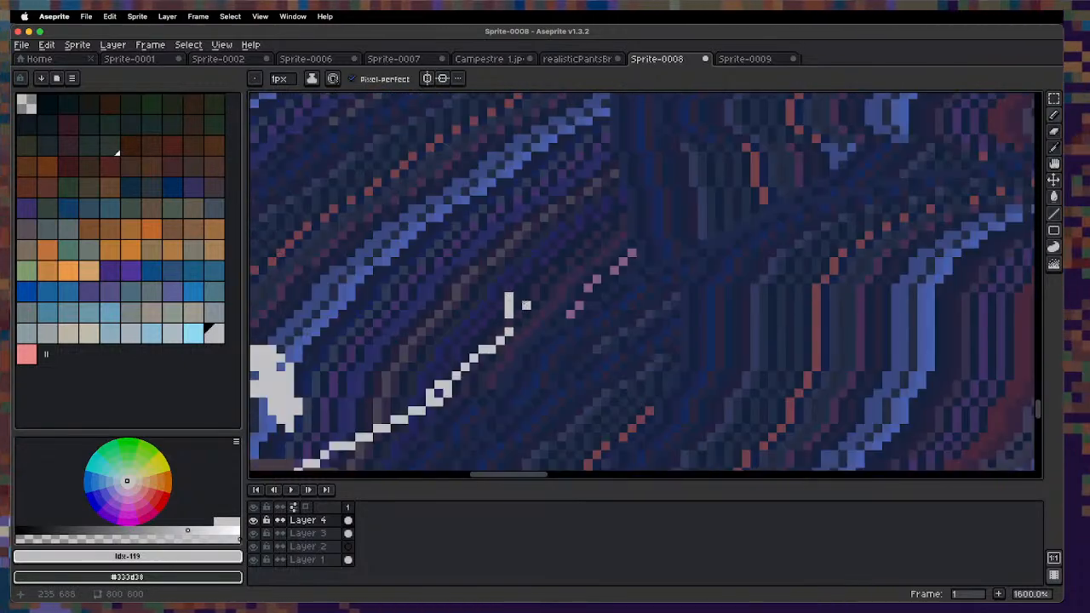
# Build the open hand at the end of the raised arm from single pixels, with spread fingers and a separate thumb.
pyautogui.press('super+z')
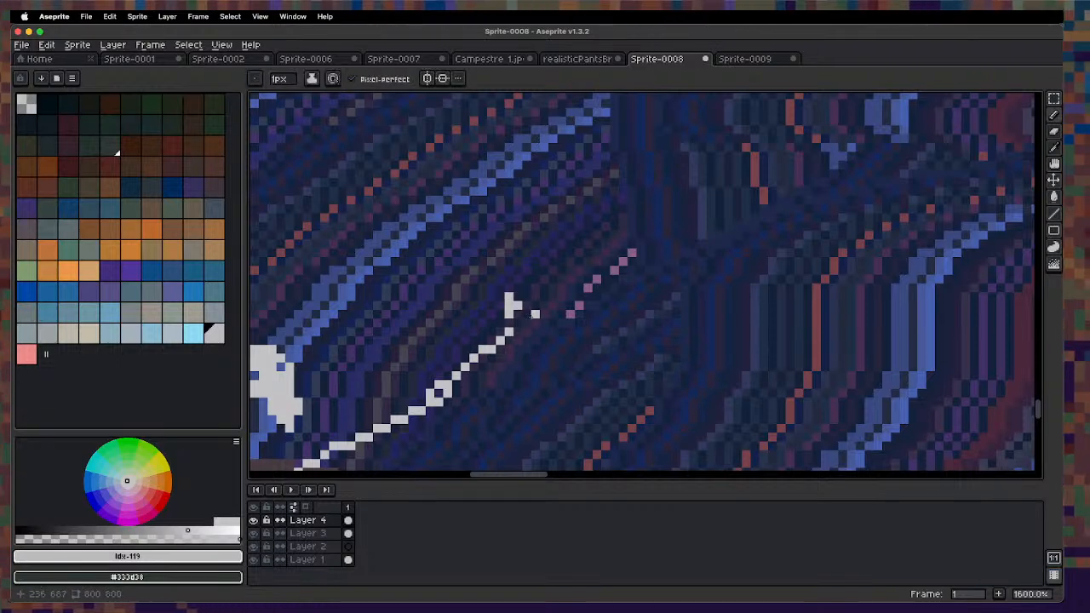
pyautogui.click(517, 288)
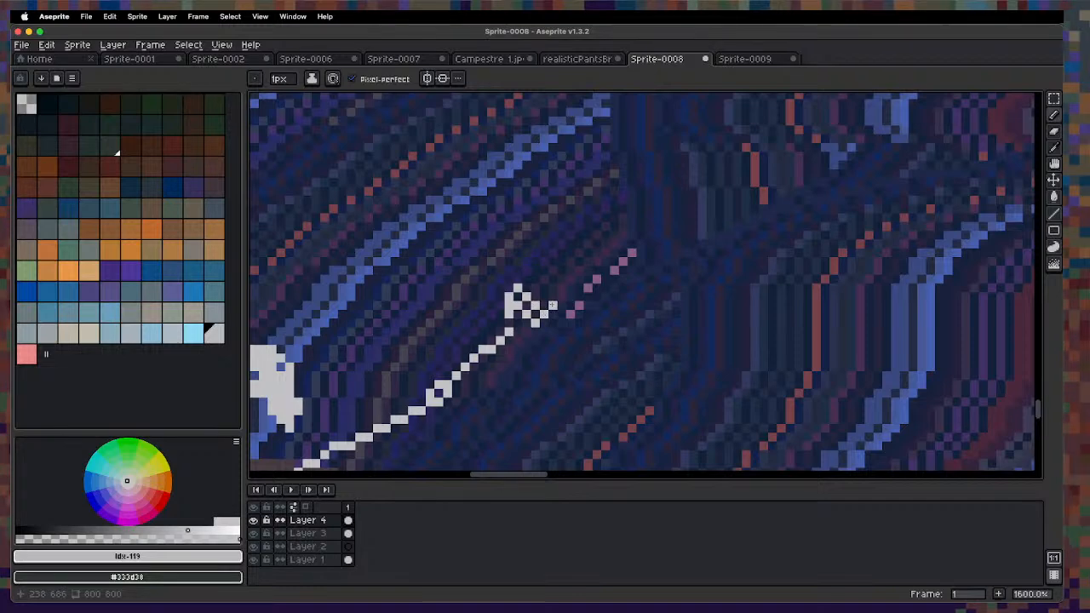
pyautogui.click(526, 279)
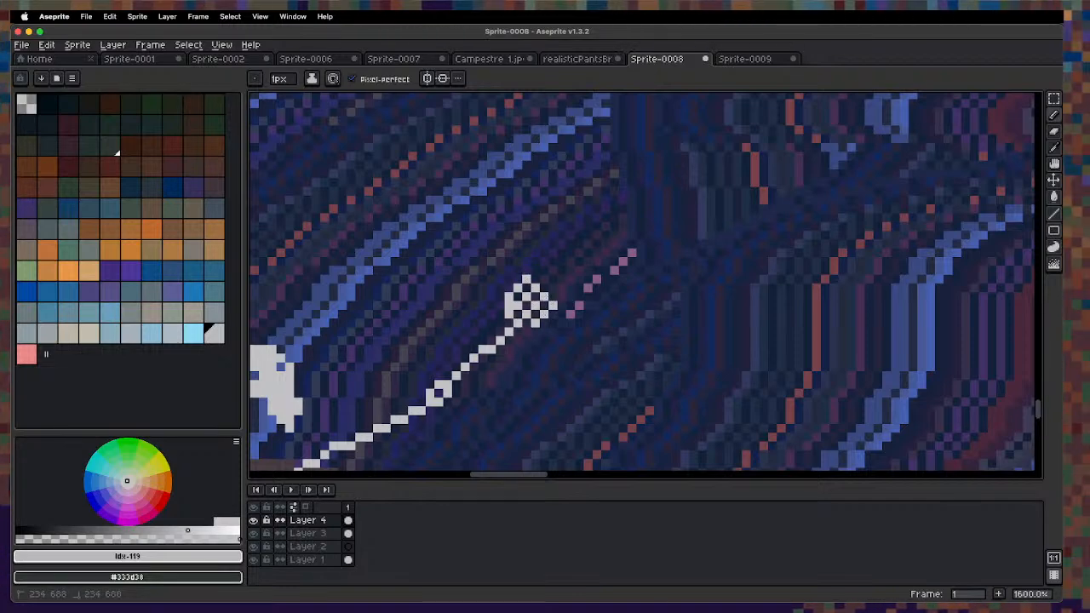
pyautogui.press('1')
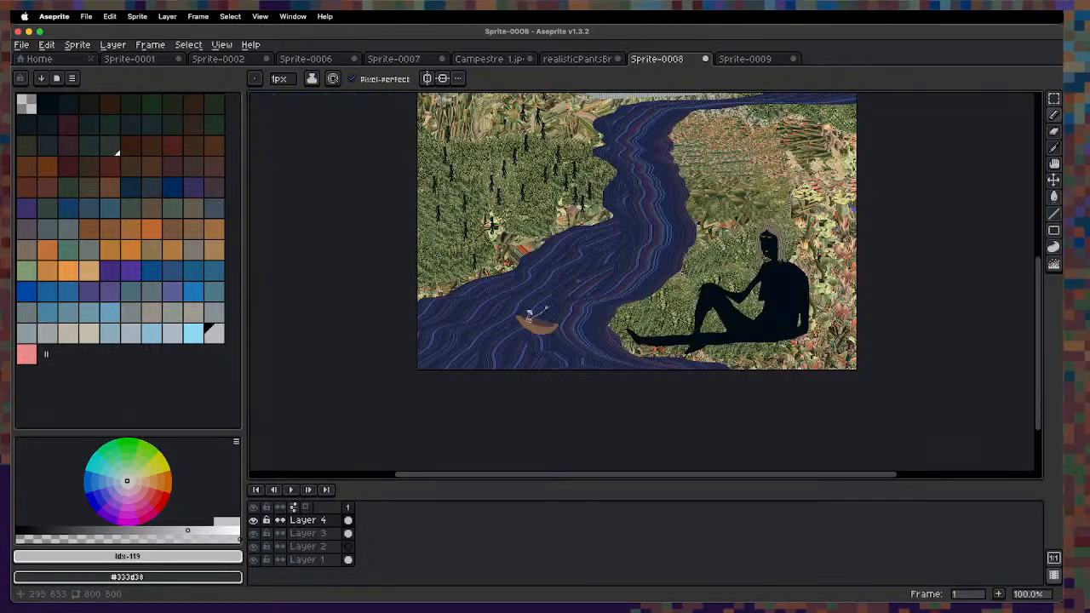
pyautogui.scroll(8, 550, 339)
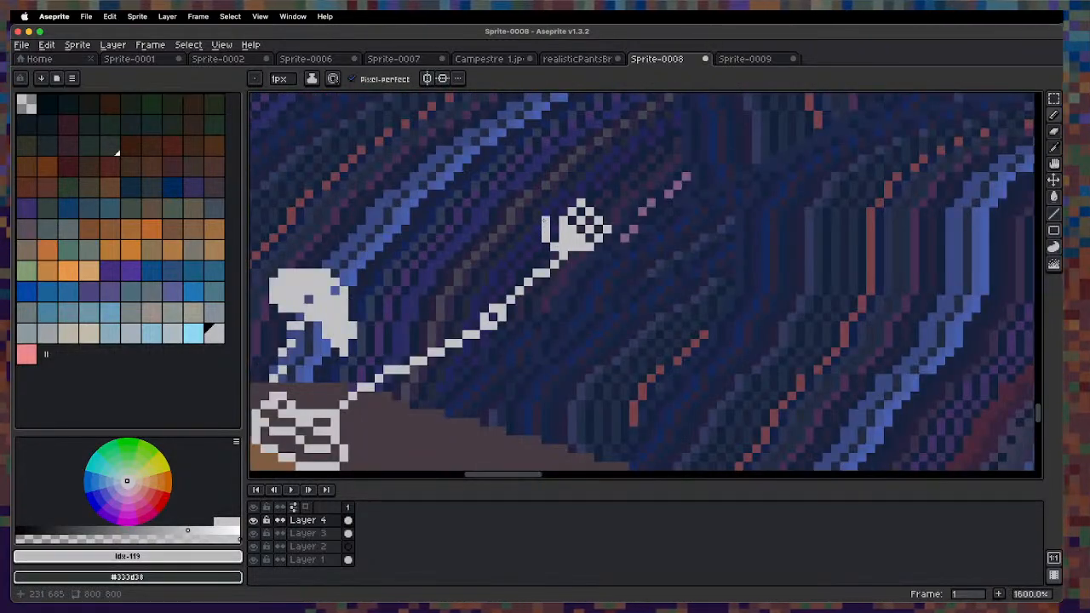
# Add the skeleton's other arm as a horizontal light grey line from the shoulder towards the near end of the boat.
pyautogui.press('1')
pyautogui.press('2')
pyautogui.scroll(7, 489, 373)
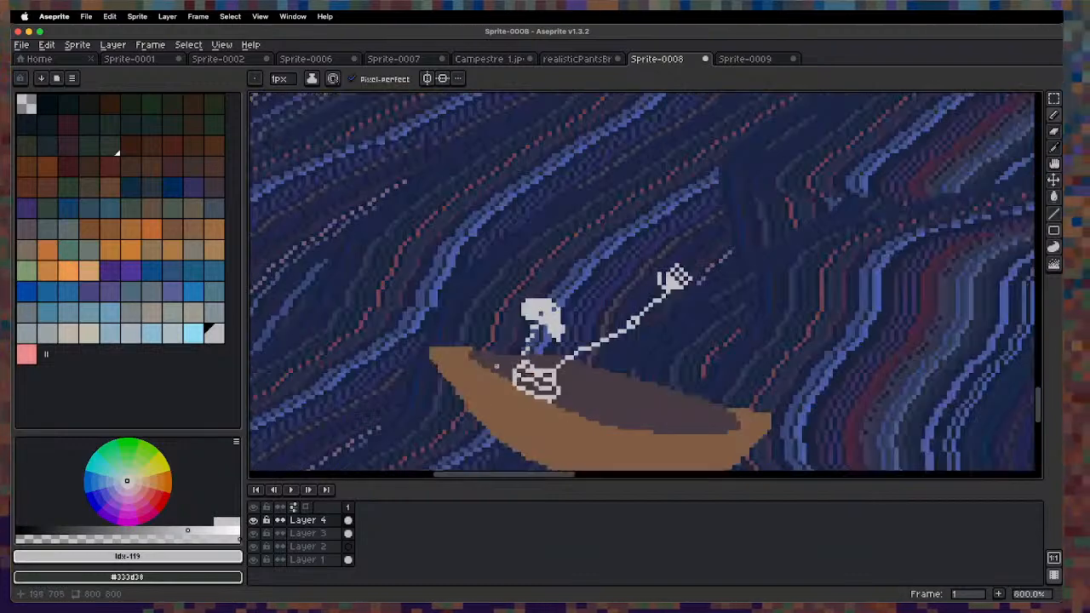
pyautogui.click(481, 368)
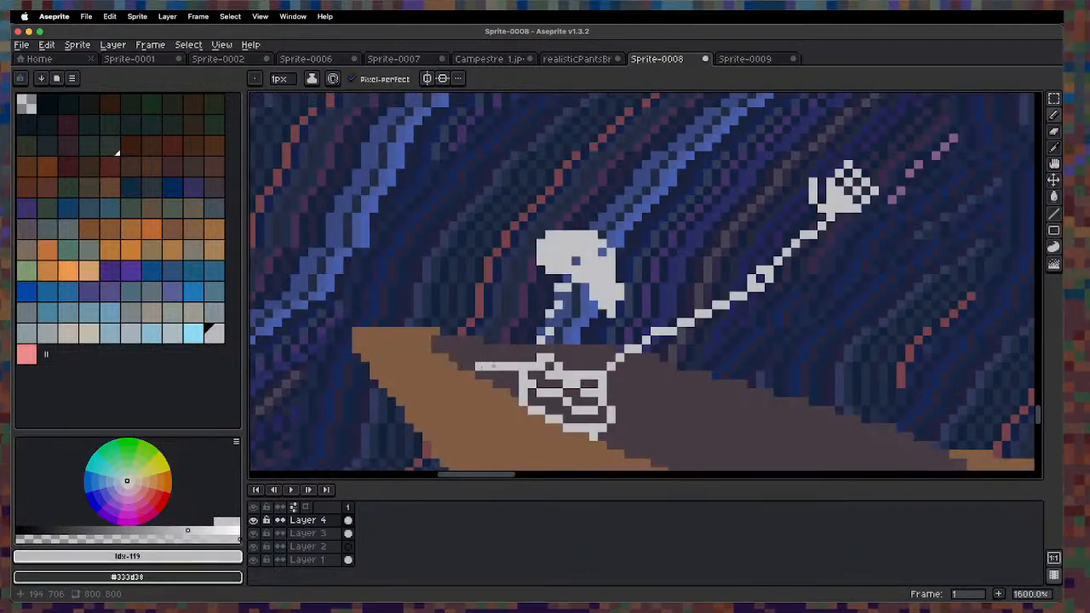
pyautogui.press('1')
pyautogui.press('space')
pyautogui.moveTo(558, 354); pyautogui.dragTo(582, 291)
# Try drawing thin water ripples in the river blue #394a80 along the boat's underside.
pyautogui.press('3')
pyautogui.press('space')
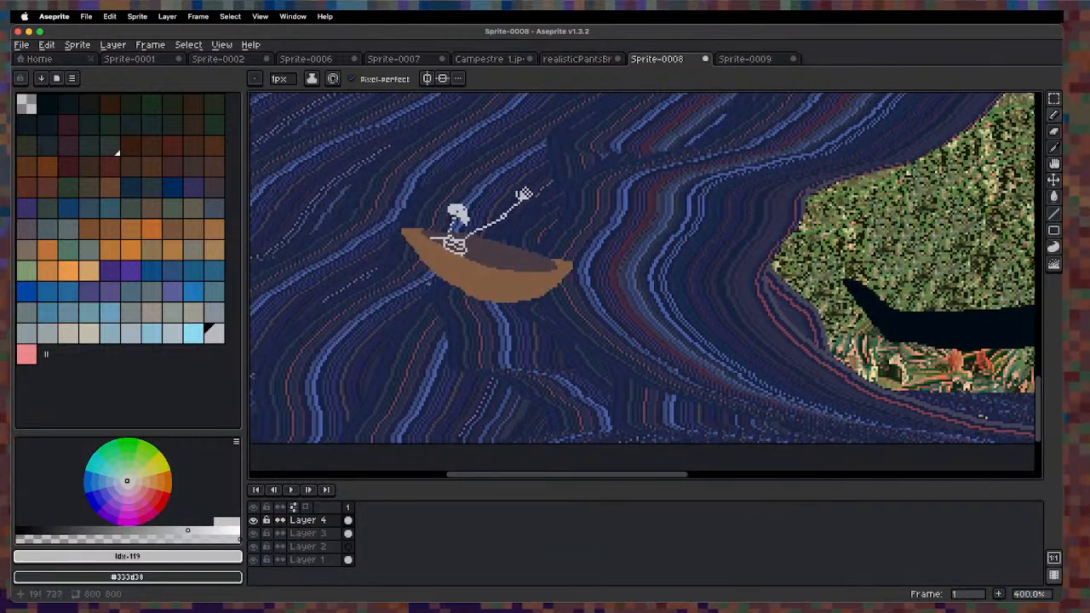
pyautogui.click(194, 292)
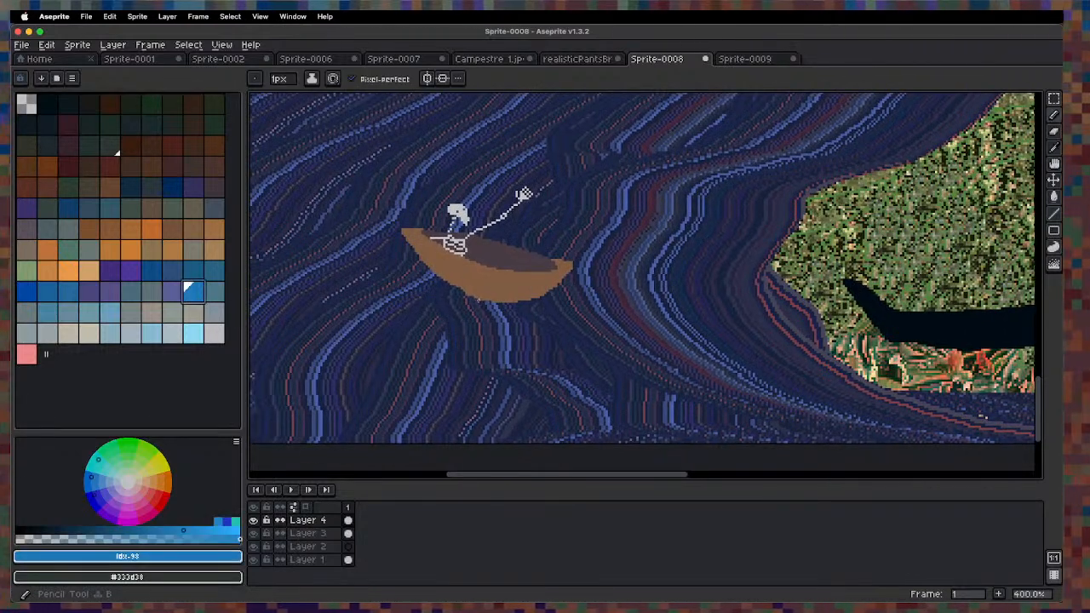
pyautogui.keyDown('alt'); pyautogui.click(486, 302); pyautogui.keyUp('alt')
pyautogui.keyDown('alt'); pyautogui.click(501, 308); pyautogui.keyUp('alt')
pyautogui.keyDown('alt'); pyautogui.click(501, 305); pyautogui.keyUp('alt')
pyautogui.moveTo(467, 294); pyautogui.dragTo(594, 312)
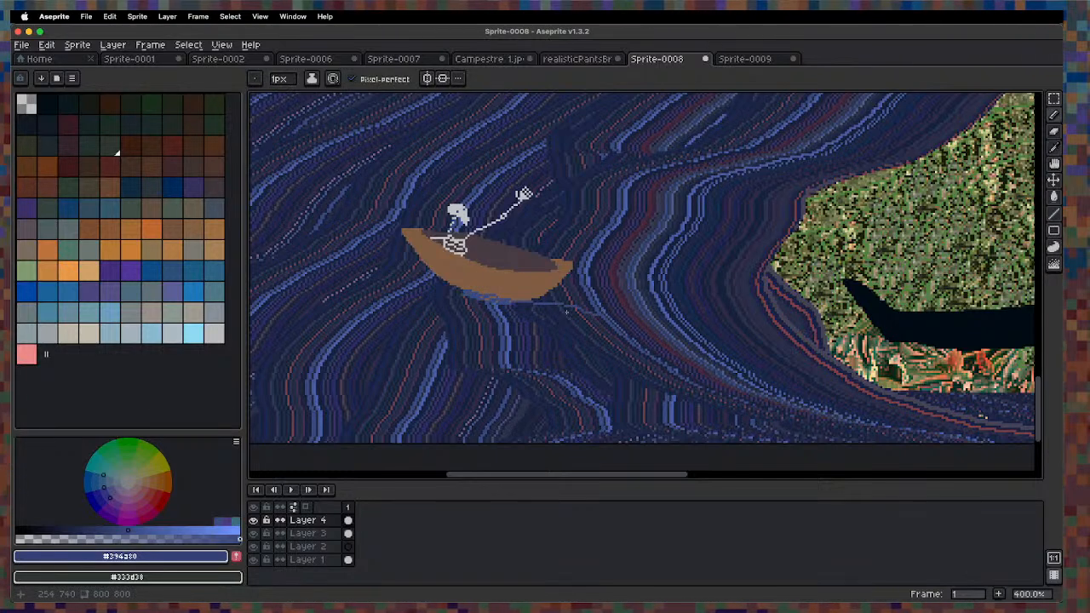
pyautogui.press('super+z')
# Erase the rounded underside of the boat to give the hull a flatter, more angular bottom.
pyautogui.press('space')
pyautogui.moveTo(571, 262); pyautogui.dragTo(546, 380)
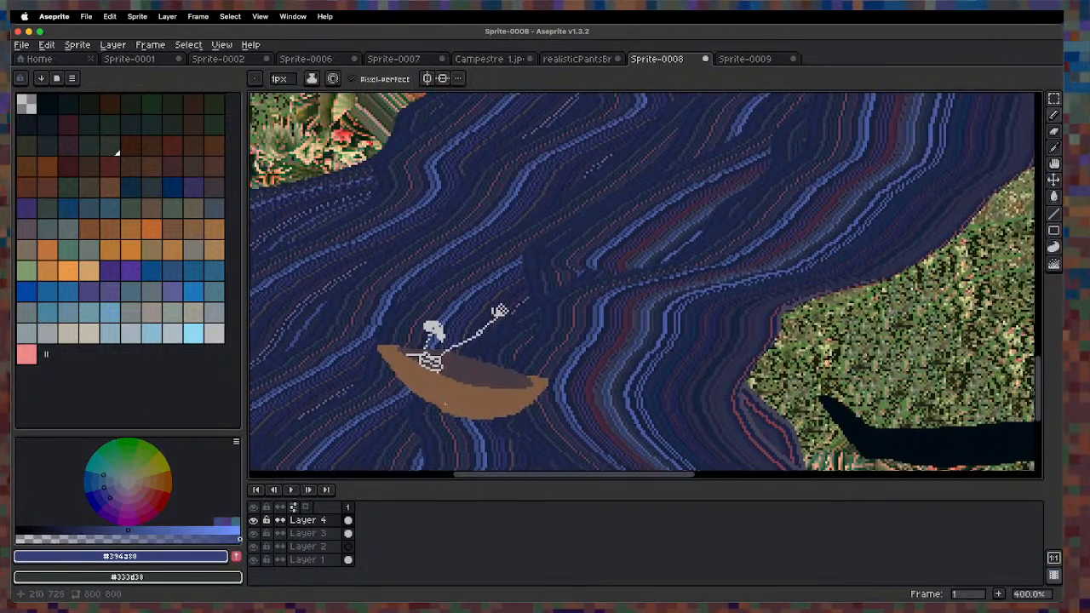
pyautogui.moveTo(440, 412)
pyautogui.mouseDown()
pyautogui.moveTo(514, 418)
pyautogui.moveTo(437, 412)
pyautogui.moveTo(488, 419)
pyautogui.moveTo(443, 411)
pyautogui.moveTo(474, 413)
pyautogui.mouseUp()
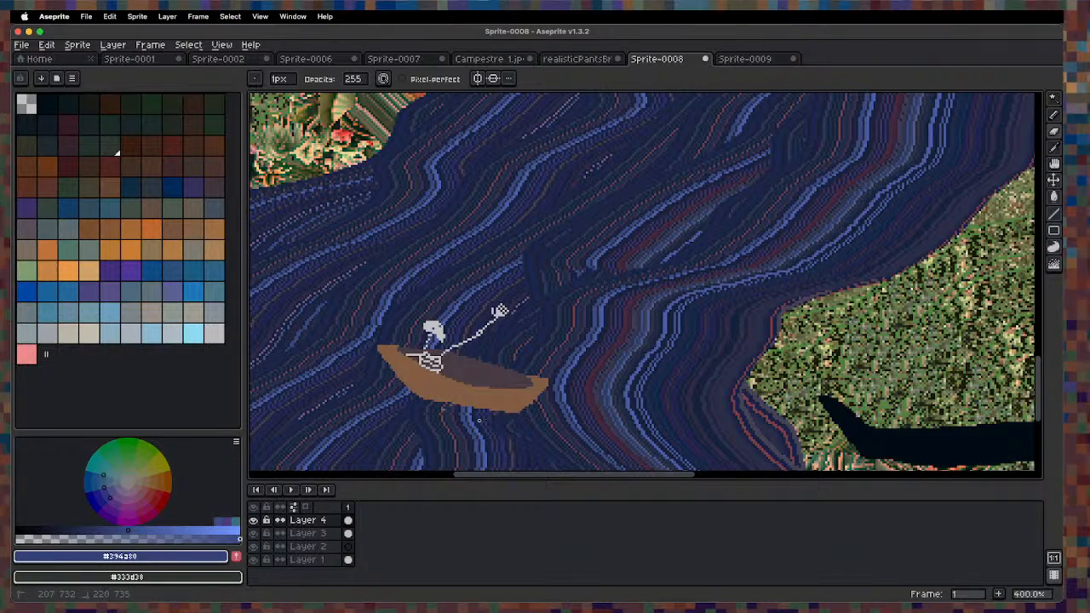
pyautogui.press('1')
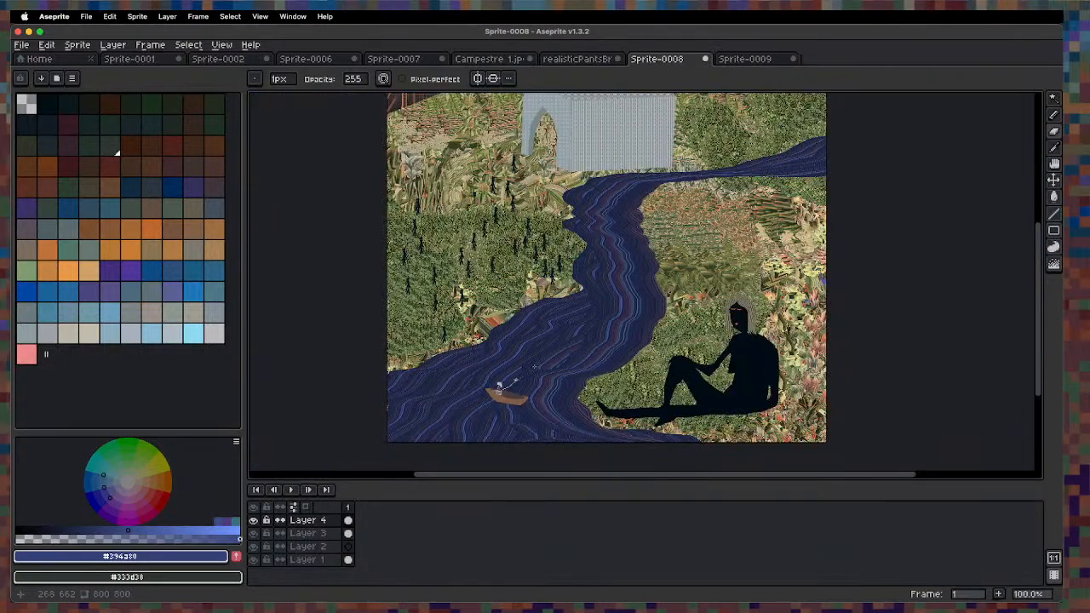
# Outline the boat's dark interior in the hull brown #815e44, selecting the areas on both sides of the skeleton with the Magic Wand.
pyautogui.scroll(6, 501, 388)
pyautogui.keyDown('alt'); pyautogui.click(330, 312); pyautogui.keyUp('alt')
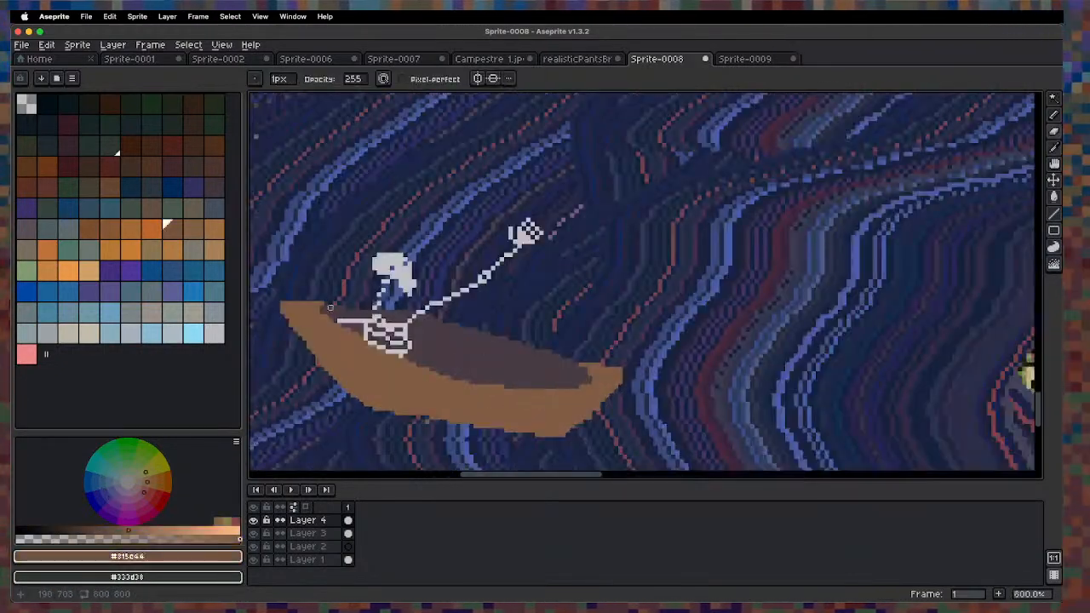
pyautogui.press('b')
pyautogui.moveTo(322, 303); pyautogui.dragTo(361, 305)
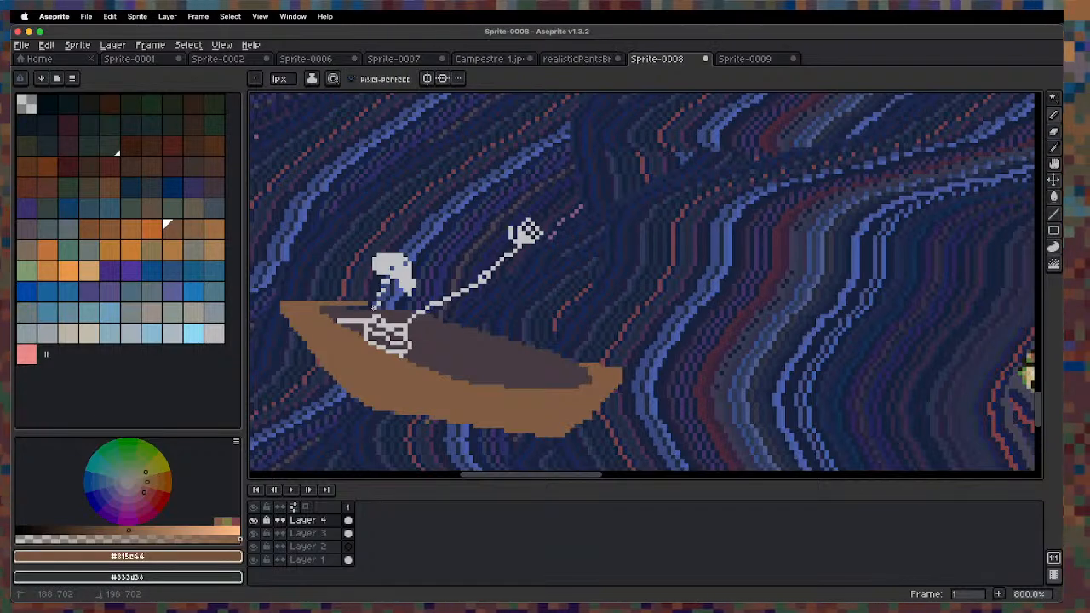
pyautogui.press('w')
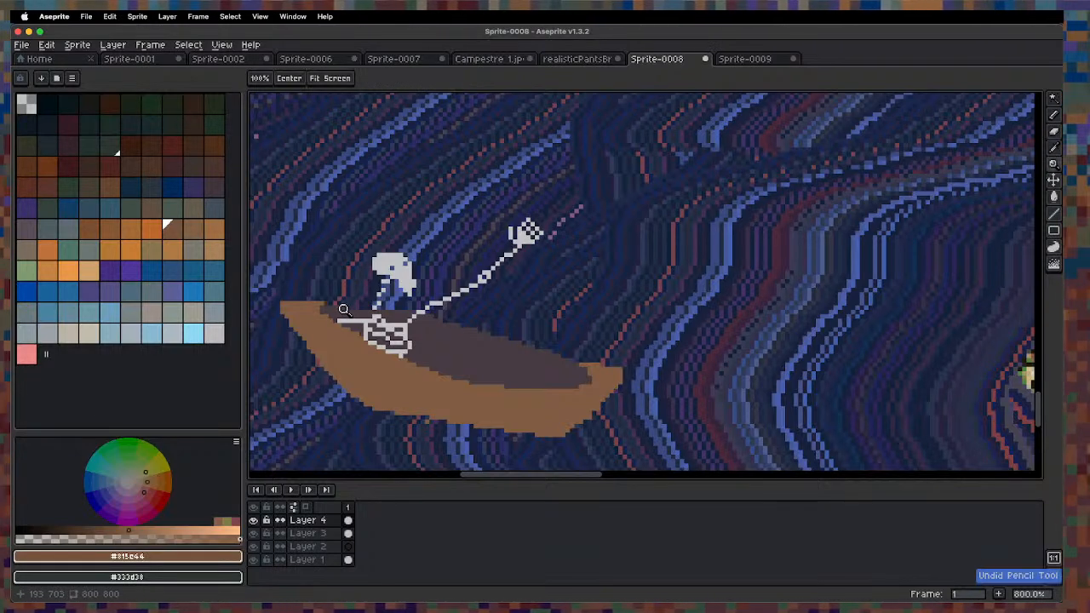
pyautogui.click(494, 372)
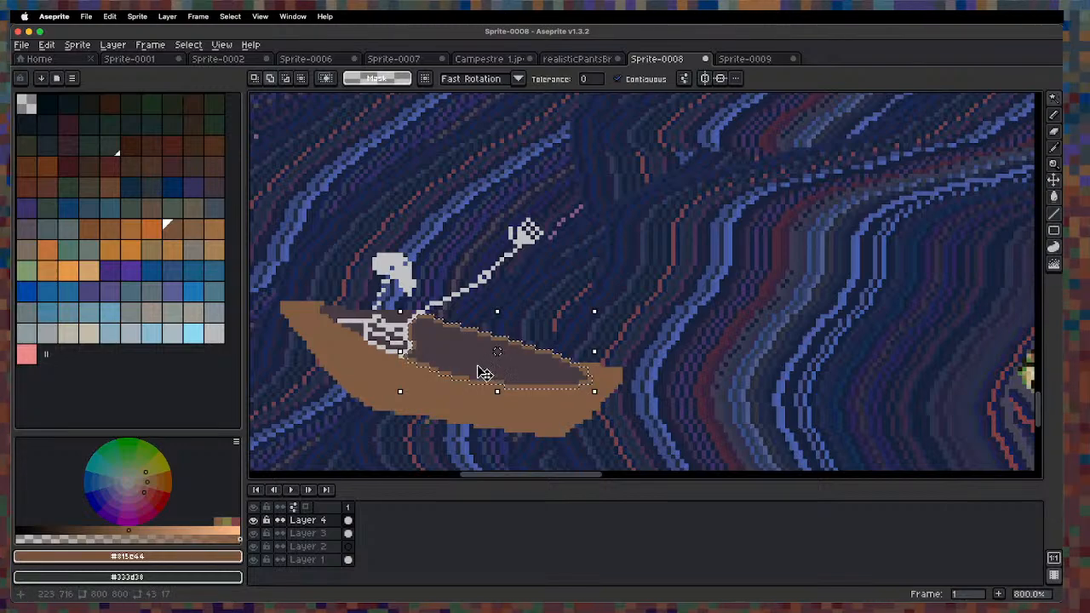
pyautogui.press('super+d')
pyautogui.scroll(-7, 469, 351)
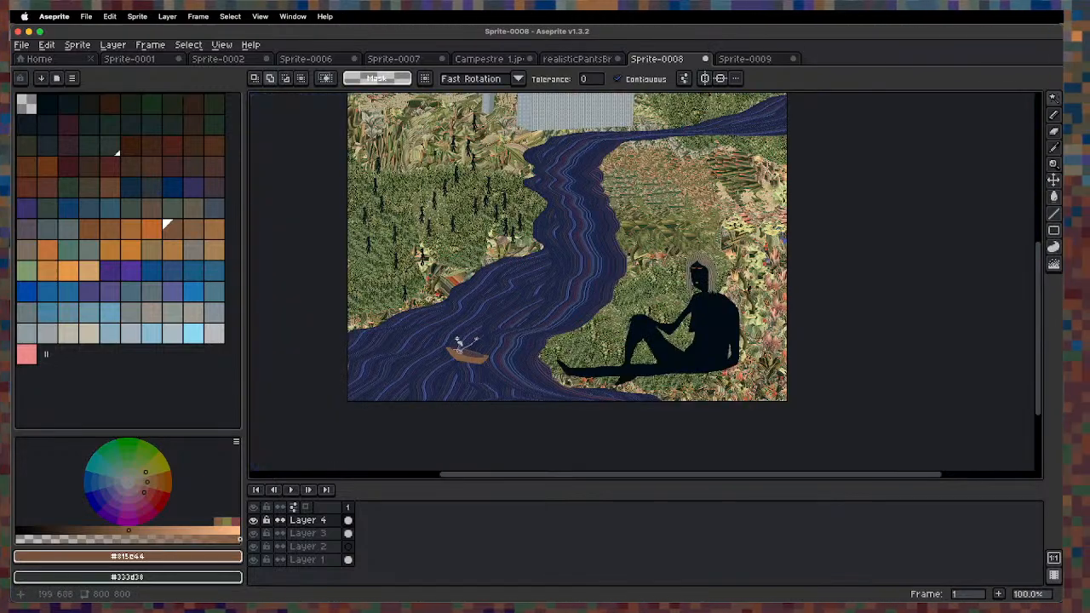
pyautogui.scroll(9, 469, 351)
pyautogui.click(457, 321)
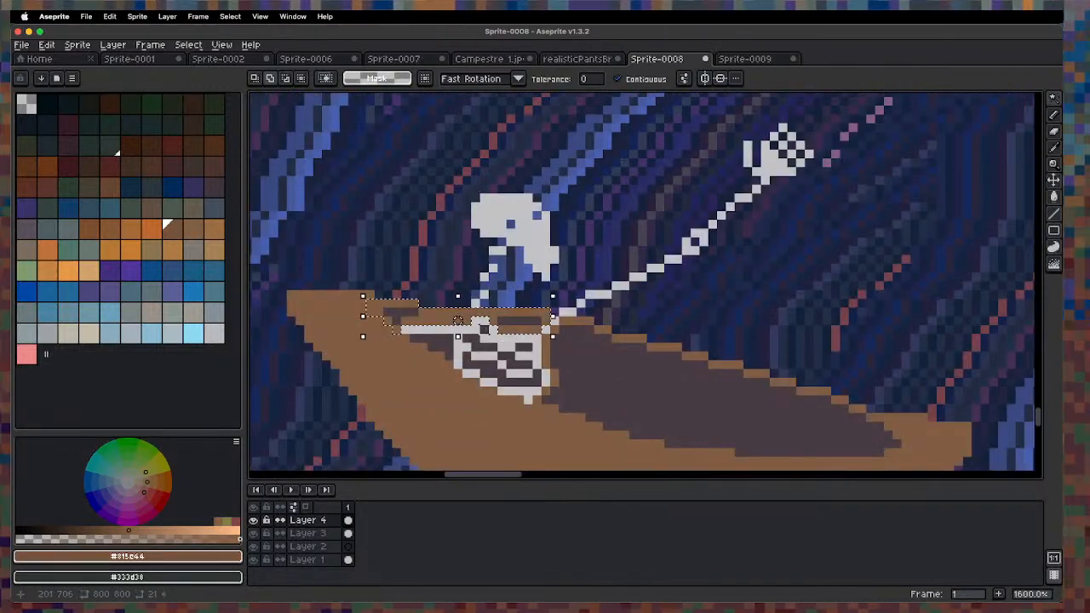
# Undo the last edits around the skeleton's end of the boat's interior, restoring the earlier selection.
pyautogui.press('super+d')
pyautogui.scroll(-9, 458, 321)
pyautogui.press('super+z')
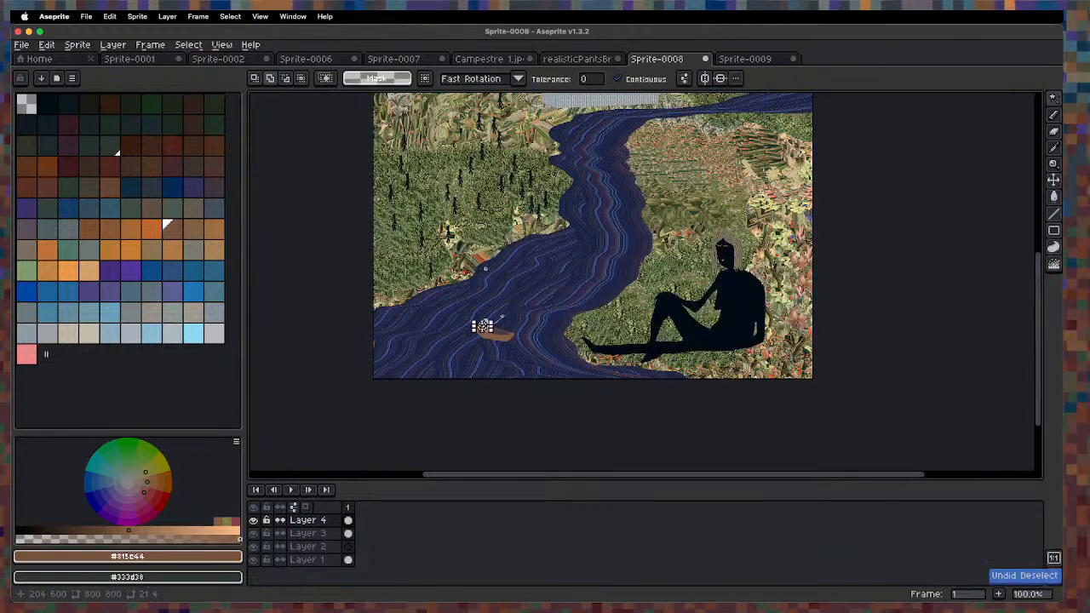
pyautogui.scroll(5, 482, 326)
pyautogui.press('v')
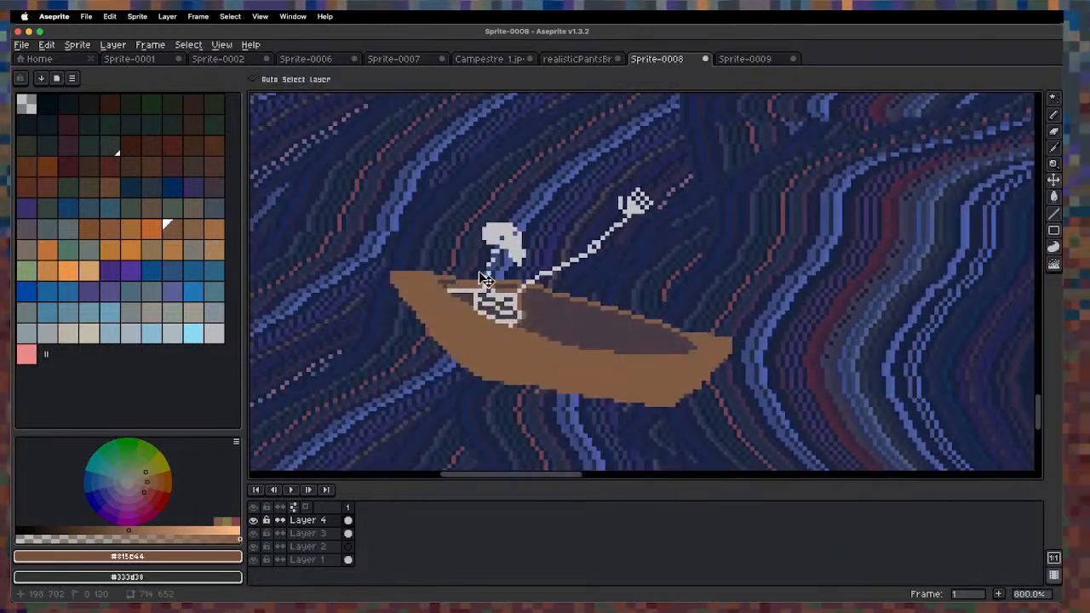
pyautogui.press('super+z')
pyautogui.press('super+z')
pyautogui.press('b')
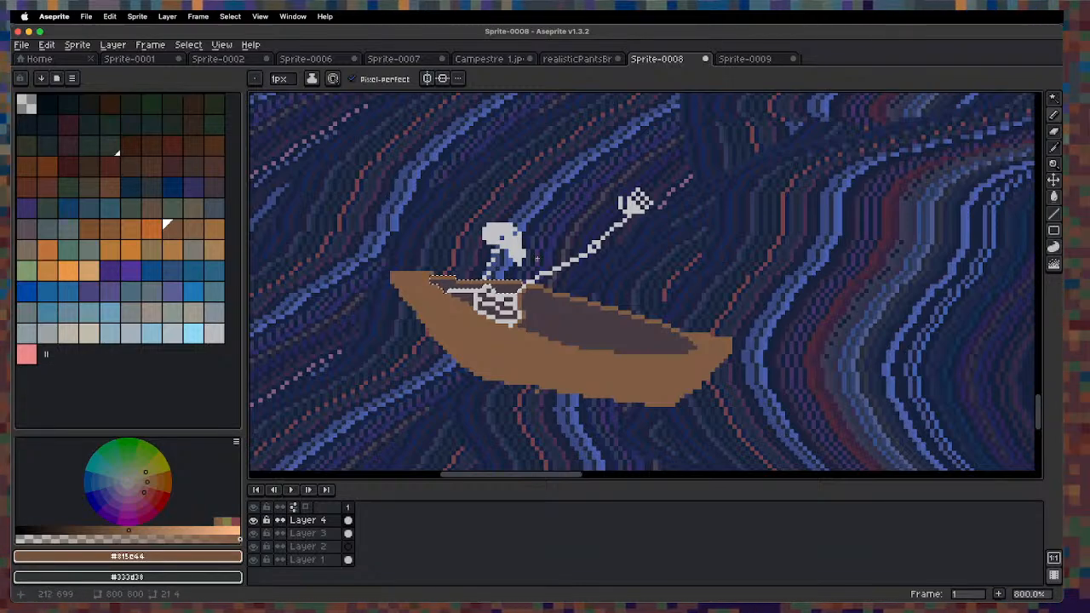
# Move the seated figure's right-hand closed eye slightly down and outward on the face with the rectangular marquee.
pyautogui.press('1')
pyautogui.hscroll(5, 624, 257)
pyautogui.scroll(2, 624, 256)
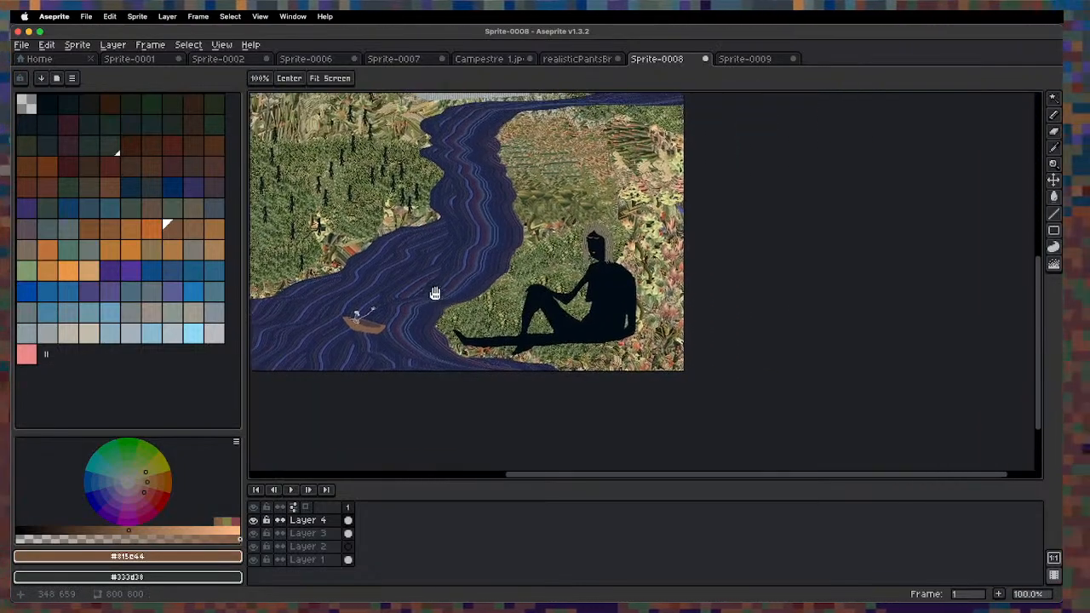
pyautogui.scroll(3, 533, 242)
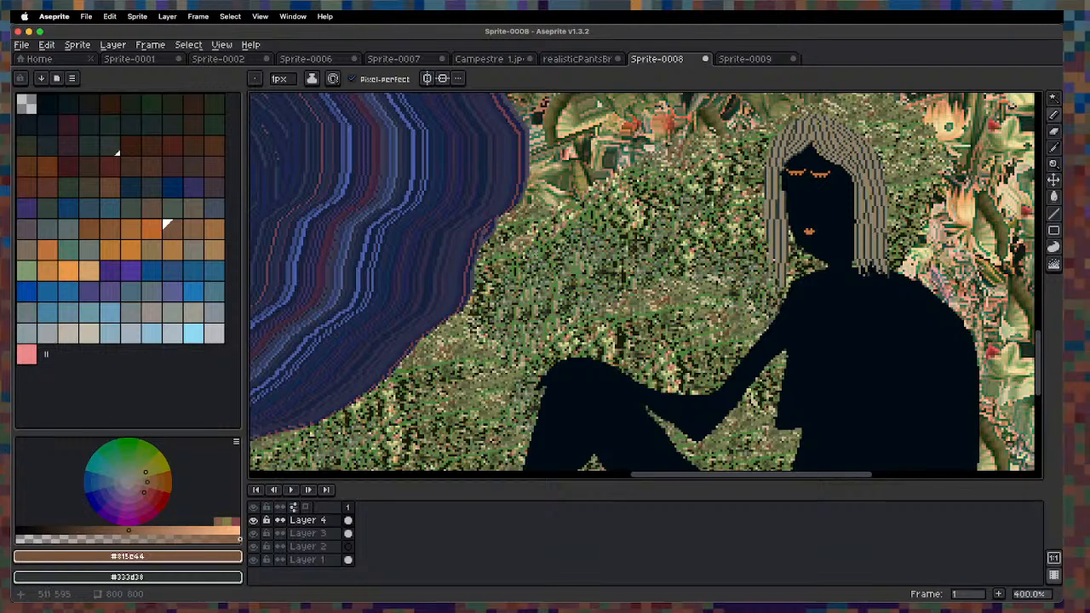
pyautogui.press('1')
pyautogui.press('2')
pyautogui.press('3')
pyautogui.press('4')
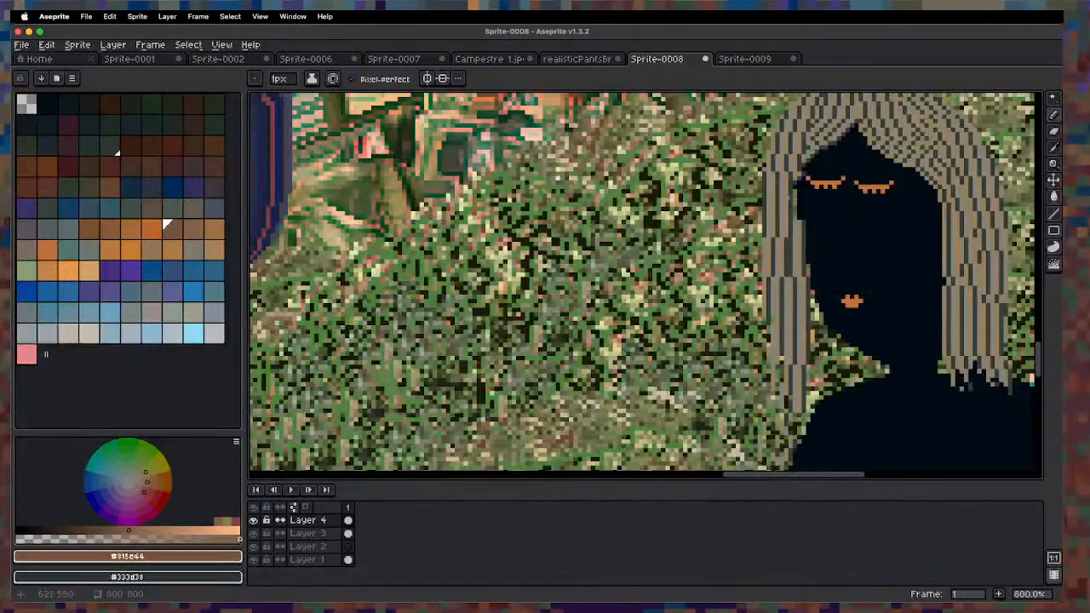
pyautogui.press('space')
pyautogui.moveTo(774, 248); pyautogui.dragTo(453, 333)
pyautogui.press('m')
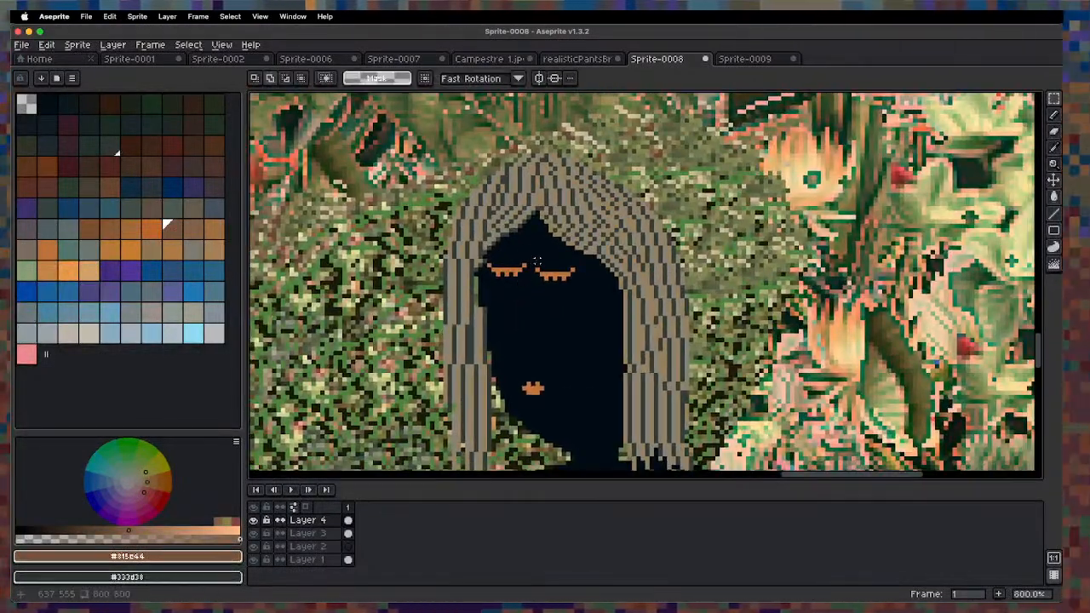
pyautogui.moveTo(538, 260)
pyautogui.mouseDown()
pyautogui.moveTo(608, 299)
pyautogui.moveTo(621, 323)
pyautogui.moveTo(602, 329)
pyautogui.moveTo(621, 320)
pyautogui.moveTo(583, 310)
pyautogui.mouseUp()
pyautogui.press('super+d')
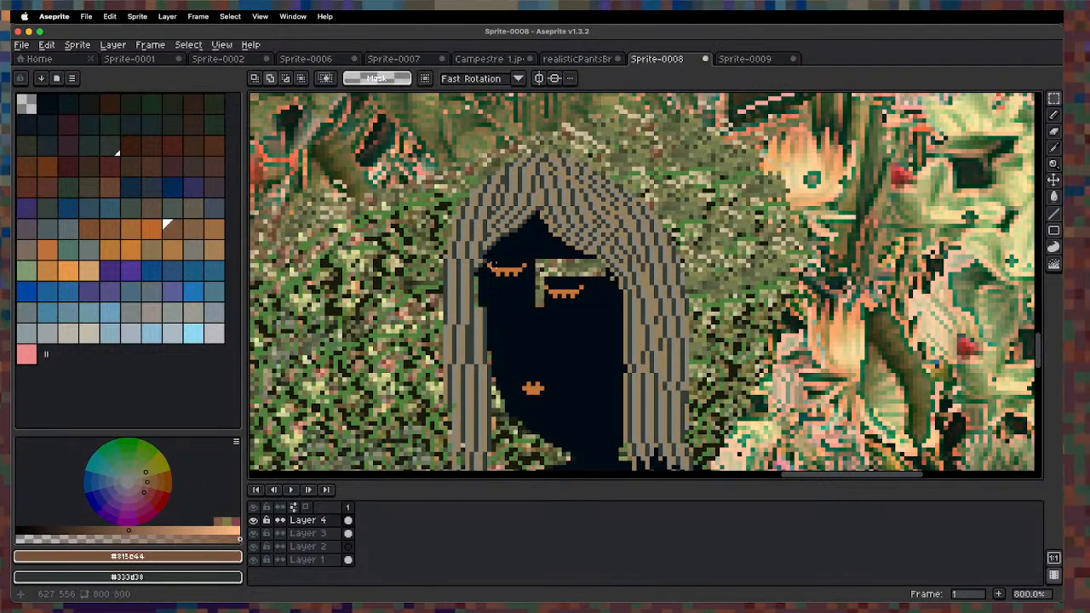
# Move the seated figure's left-hand closed eye down to line up with the other eye.
pyautogui.moveTo(491, 265)
pyautogui.mouseDown()
pyautogui.moveTo(530, 284)
pyautogui.moveTo(498, 288)
pyautogui.mouseUp()
pyautogui.click(509, 282)
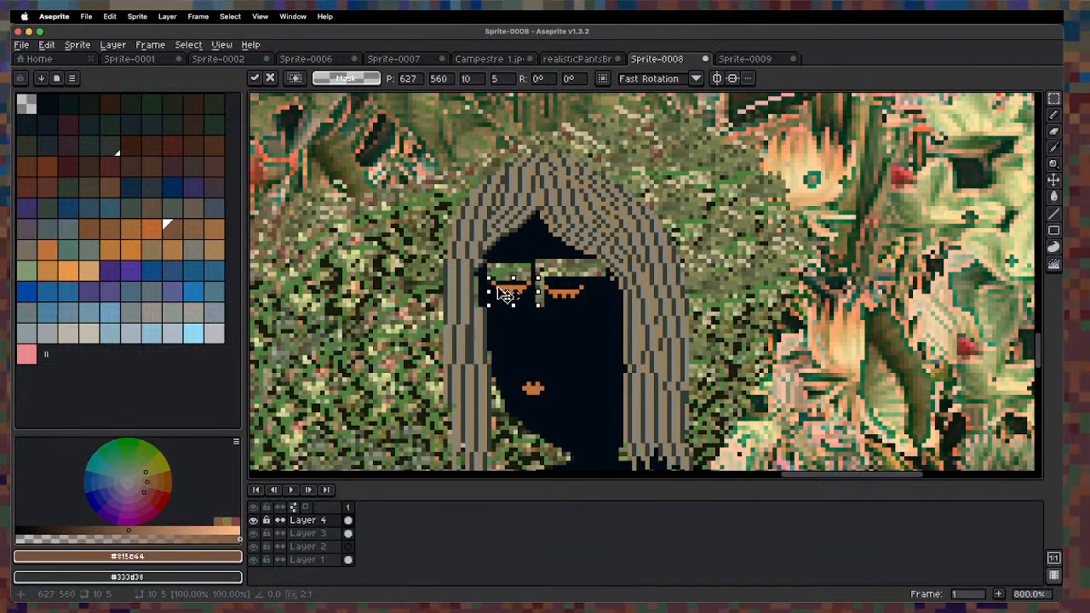
pyautogui.click(546, 319)
# Fill the transparent gaps left around the moved eyes with the figure's near-black #000d15, sampled from the face.
pyautogui.scroll(-3, 546, 318)
pyautogui.scroll(4, 546, 318)
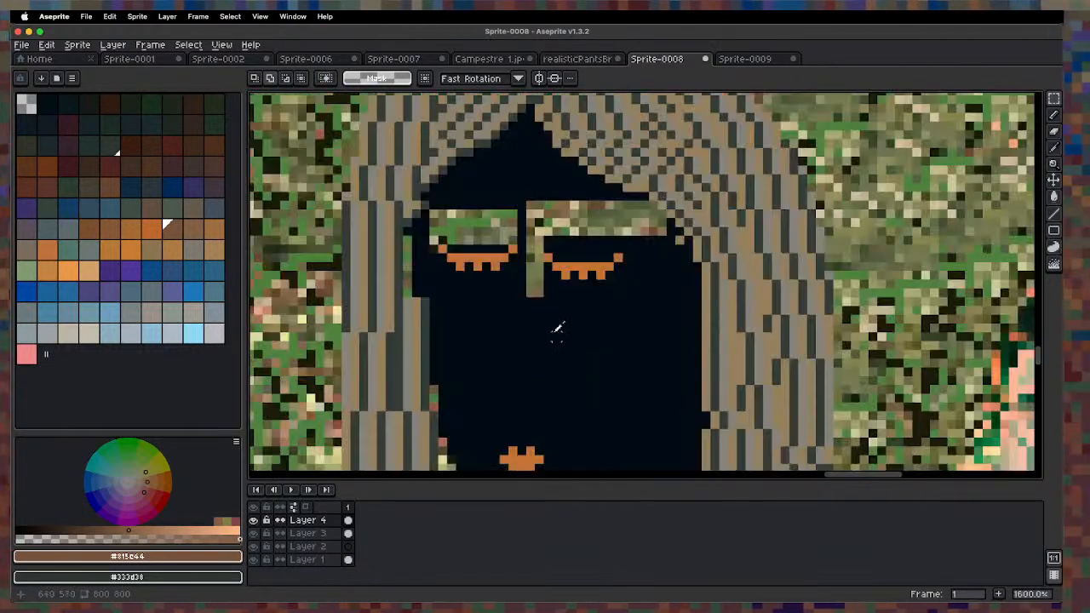
pyautogui.keyDown('alt'); pyautogui.click(554, 332); pyautogui.keyUp('alt')
pyautogui.press('g')
pyautogui.click(539, 285)
pyautogui.click(513, 240)
pyautogui.scroll(-8, 512, 240)
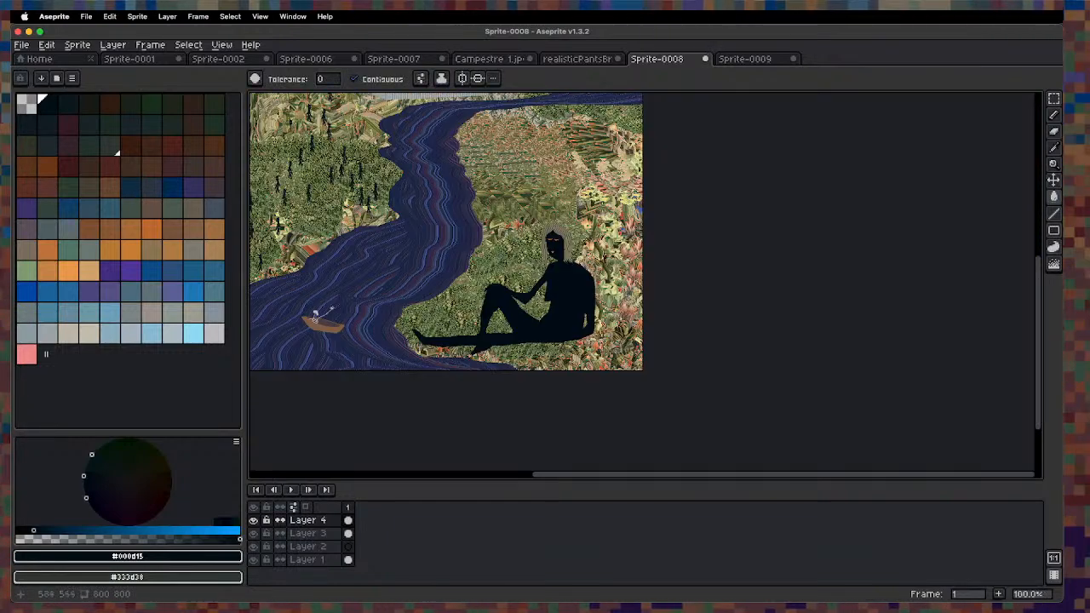
# Move both eyes together further down the face and fill the gap above them with #000d15.
pyautogui.scroll(6, 549, 245)
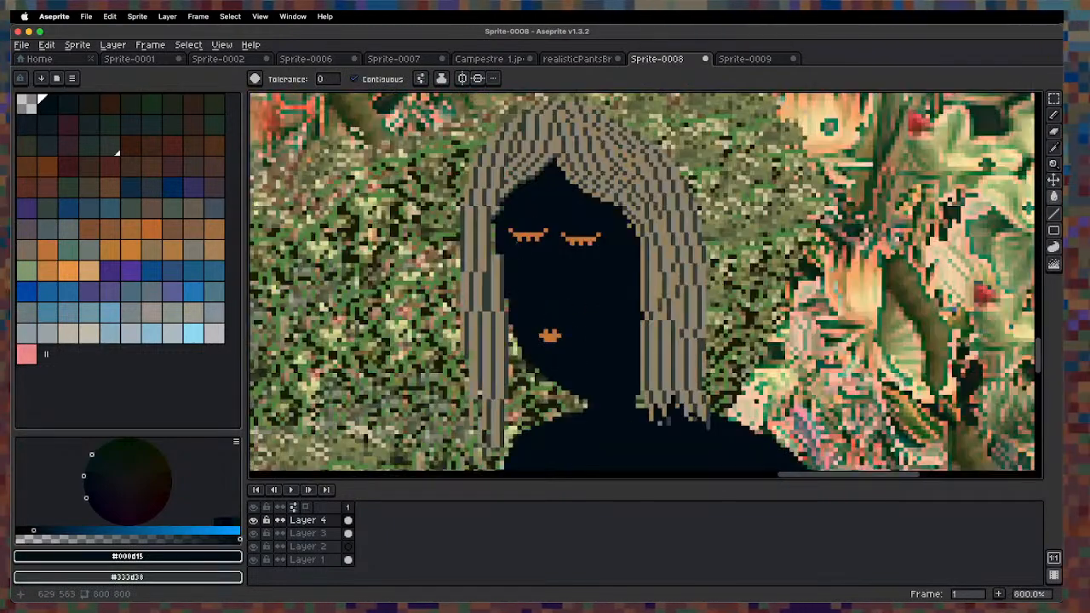
pyautogui.press('m')
pyautogui.moveTo(509, 230)
pyautogui.mouseDown()
pyautogui.moveTo(617, 255)
pyautogui.moveTo(592, 253)
pyautogui.moveTo(584, 284)
pyautogui.moveTo(581, 258)
pyautogui.moveTo(596, 267)
pyautogui.mouseUp()
pyautogui.press('super+d')
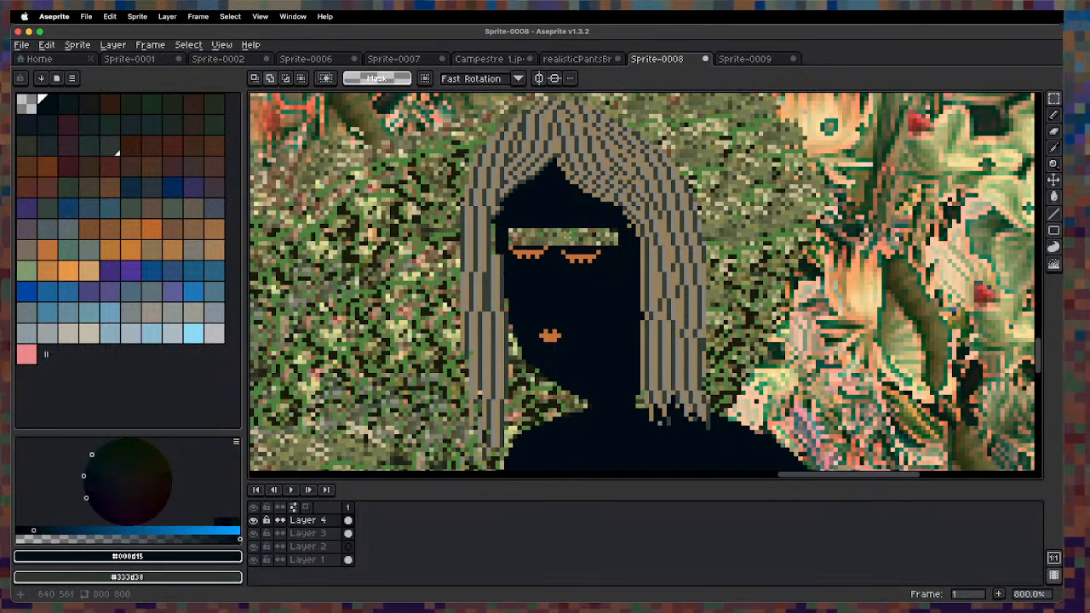
pyautogui.press('g')
pyautogui.click(585, 232)
pyautogui.press('1')
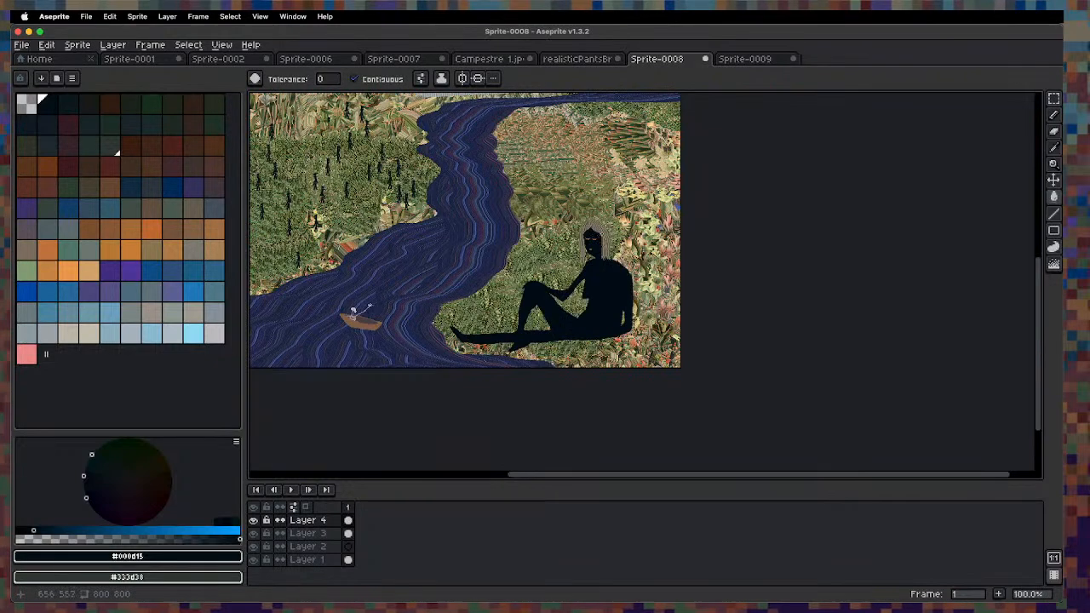
# Draw a filled purple ellipse about 165 × 209 px across the far river, with a smaller flat ellipse above it.
pyautogui.moveTo(566, 193); pyautogui.dragTo(598, 392)
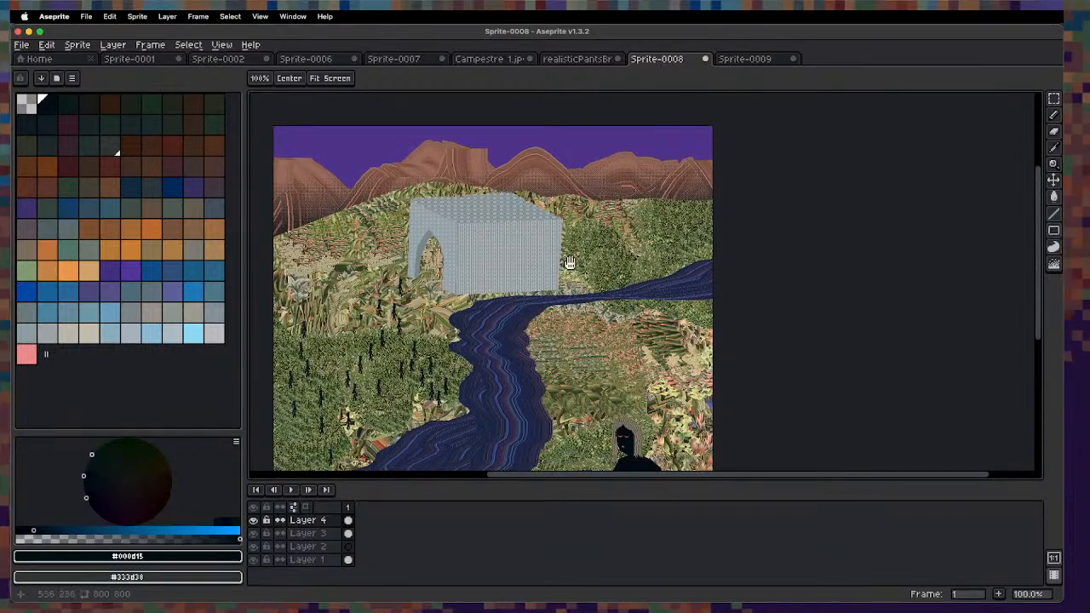
pyautogui.moveTo(568, 323)
pyautogui.mouseDown()
pyautogui.moveTo(563, 349)
pyautogui.moveTo(537, 281)
pyautogui.moveTo(547, 311)
pyautogui.mouseUp()
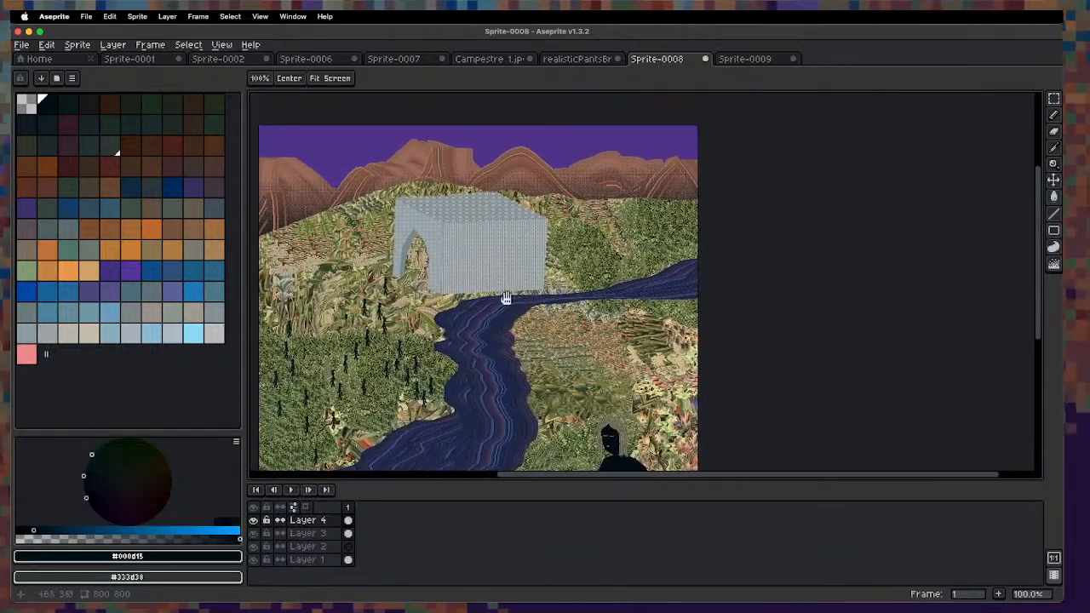
pyautogui.click(131, 269)
pyautogui.hotkey('shift', 'u')
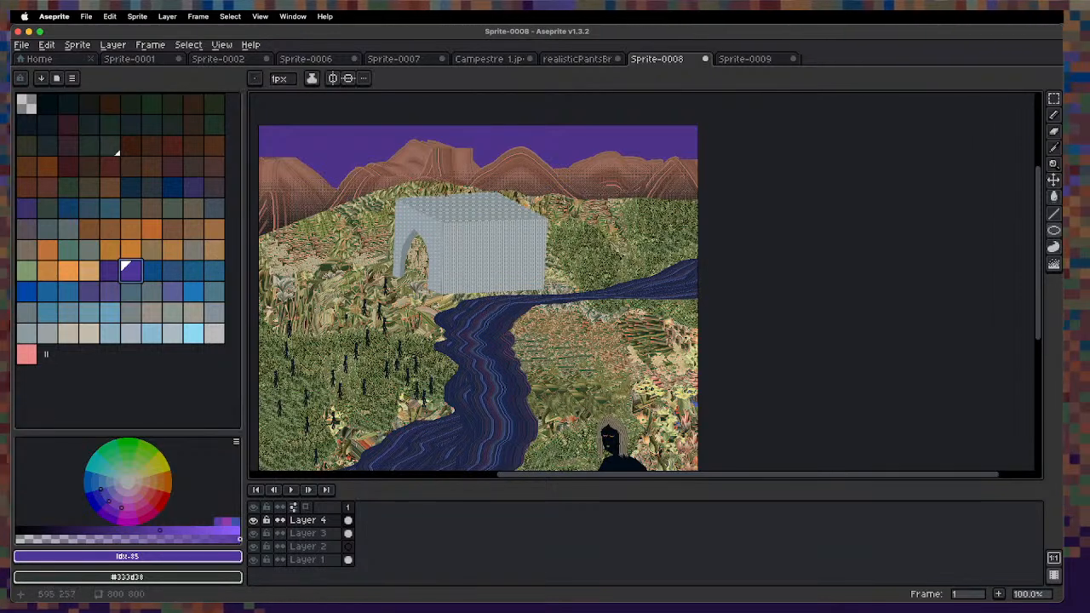
pyautogui.moveTo(575, 265); pyautogui.dragTo(610, 332)
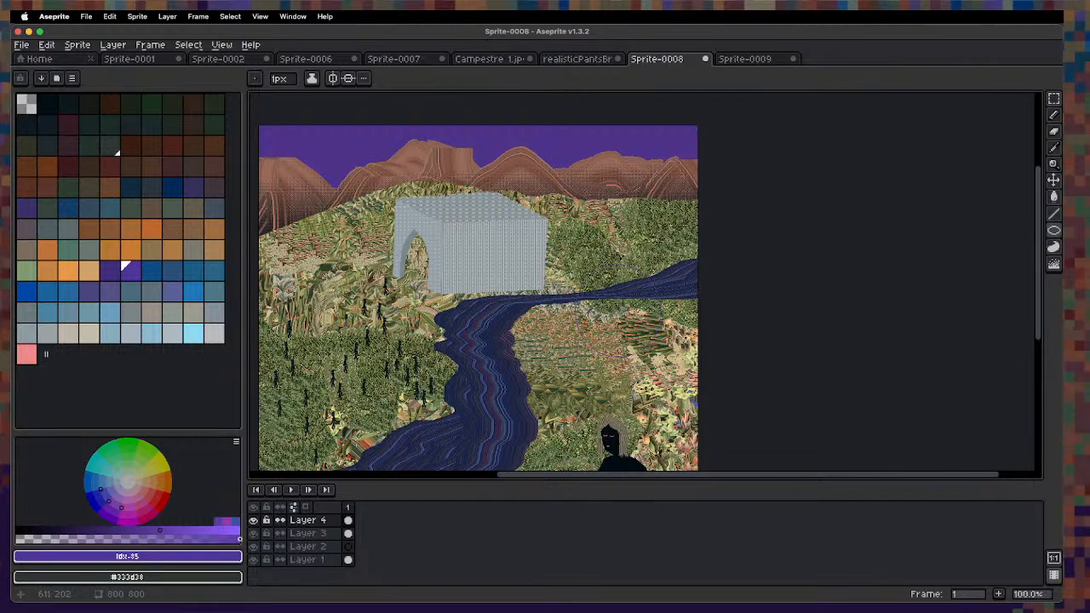
pyautogui.hotkey('shift', 'u')
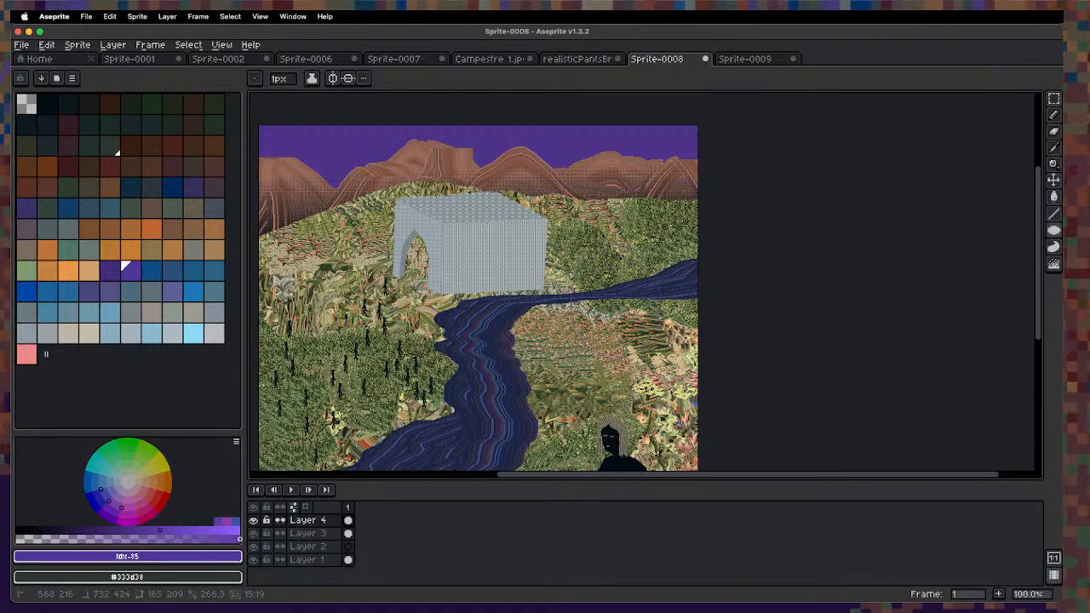
pyautogui.moveTo(569, 244); pyautogui.dragTo(661, 359)
pyautogui.moveTo(587, 226)
pyautogui.mouseDown()
pyautogui.moveTo(647, 246)
pyautogui.moveTo(604, 216)
pyautogui.moveTo(649, 230)
pyautogui.mouseUp()
pyautogui.press('super+z')
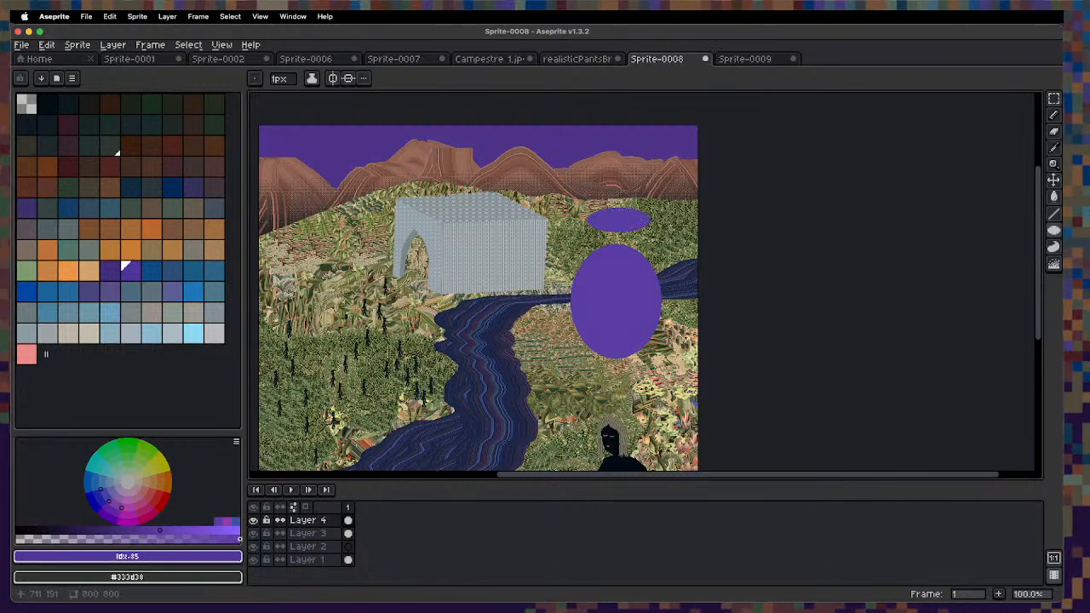
# Join the two purple ellipses into a vase by drawing two vertical neck lines and filling between them.
pyautogui.scroll(5, 634, 232)
pyautogui.press('b')
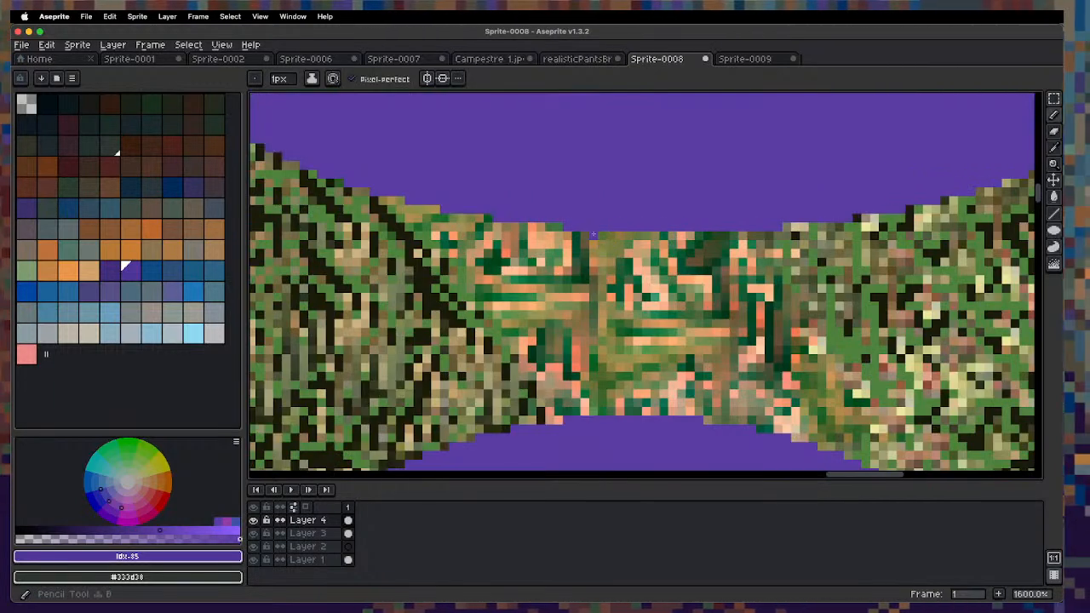
pyautogui.scroll(-3, 579, 224)
pyautogui.scroll(2, 579, 224)
pyautogui.moveTo(553, 243); pyautogui.dragTo(554, 345)
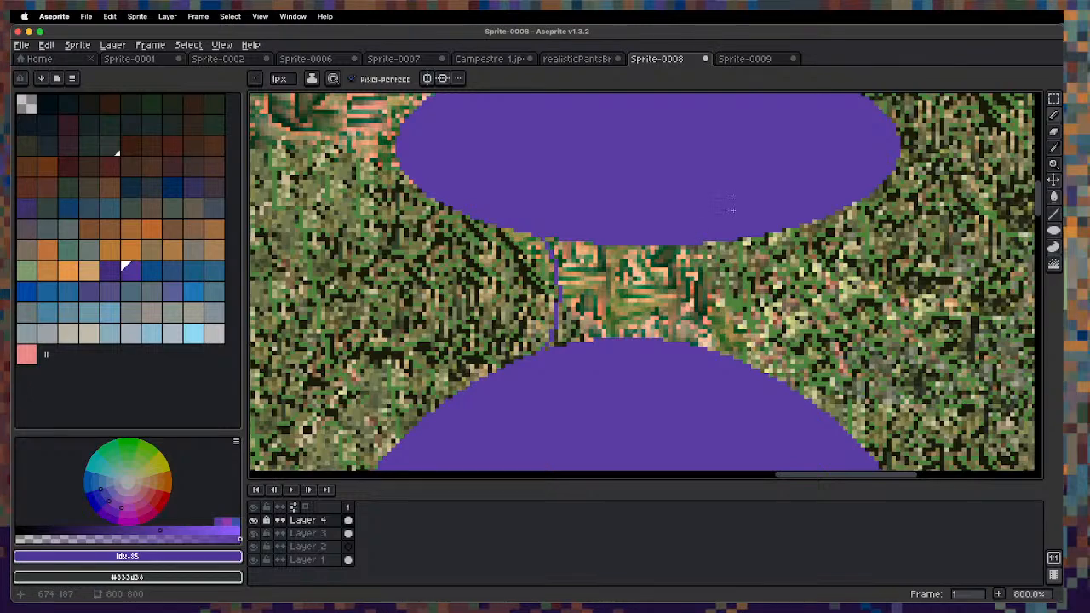
pyautogui.moveTo(716, 245); pyautogui.dragTo(716, 347)
pyautogui.press('g')
pyautogui.click(641, 275)
pyautogui.scroll(-5, 640, 275)
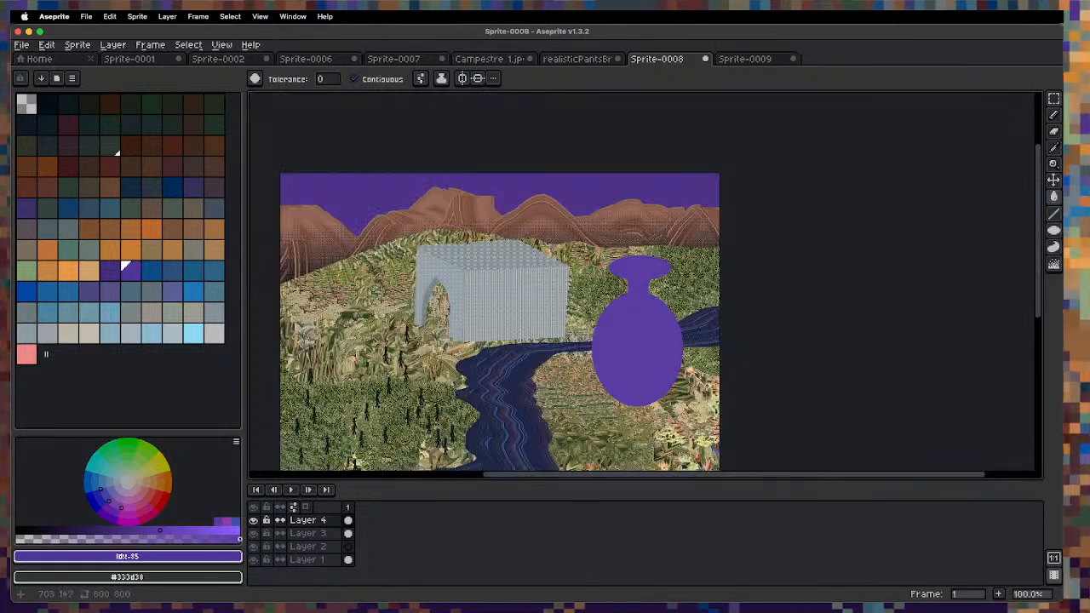
# Select the purple vase with the Magic Wand and delete it.
pyautogui.press('space')
pyautogui.moveTo(619, 365); pyautogui.dragTo(572, 256)
pyautogui.moveTo(572, 309); pyautogui.dragTo(595, 290)
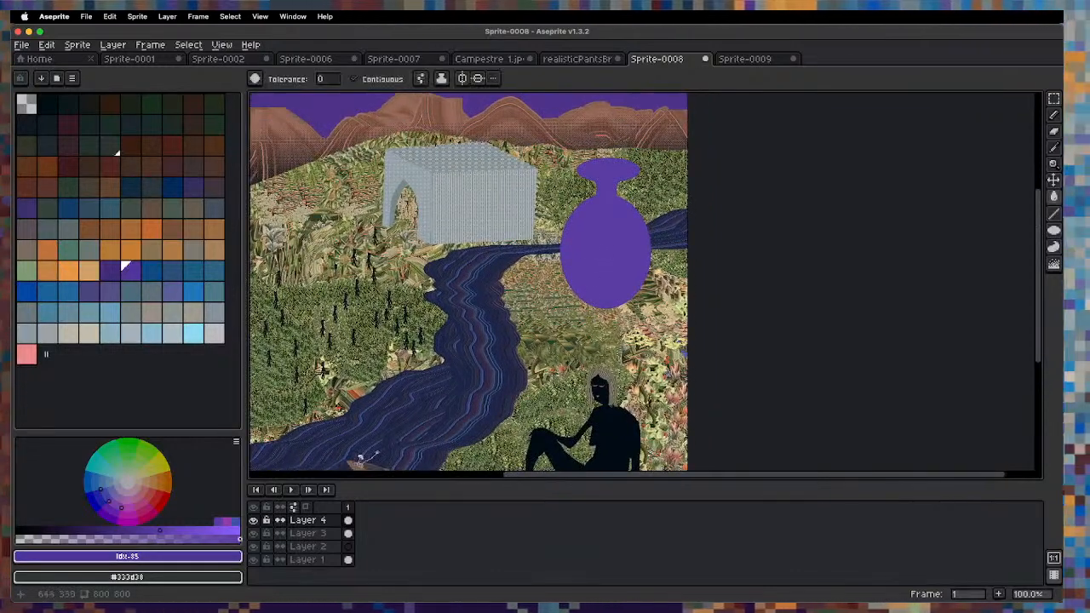
pyautogui.press('w')
pyautogui.click(614, 270)
pyautogui.press('Delete')
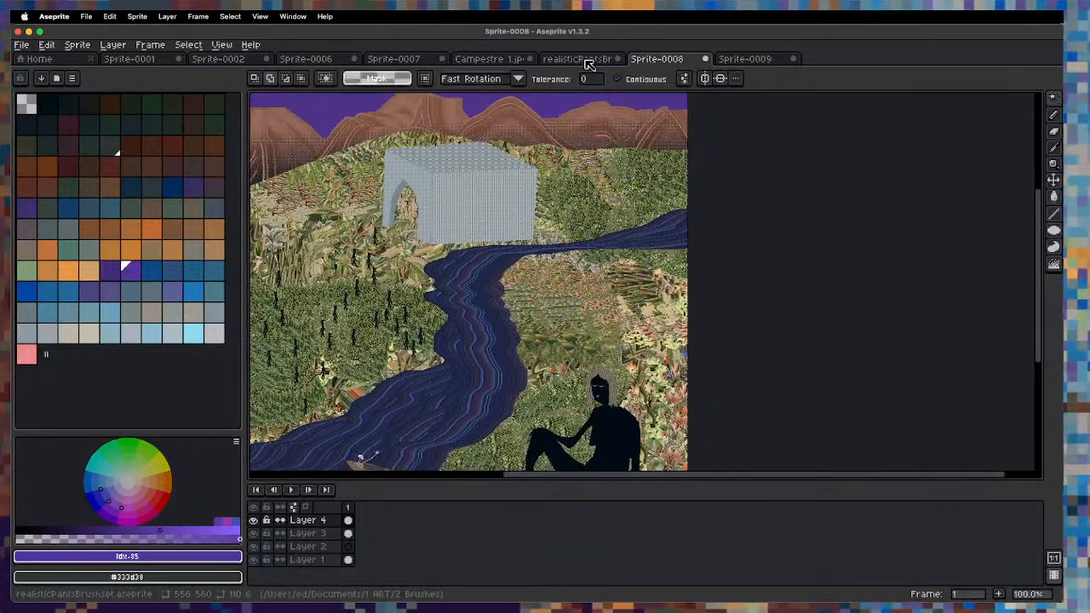
pyautogui.press('super+Tab')
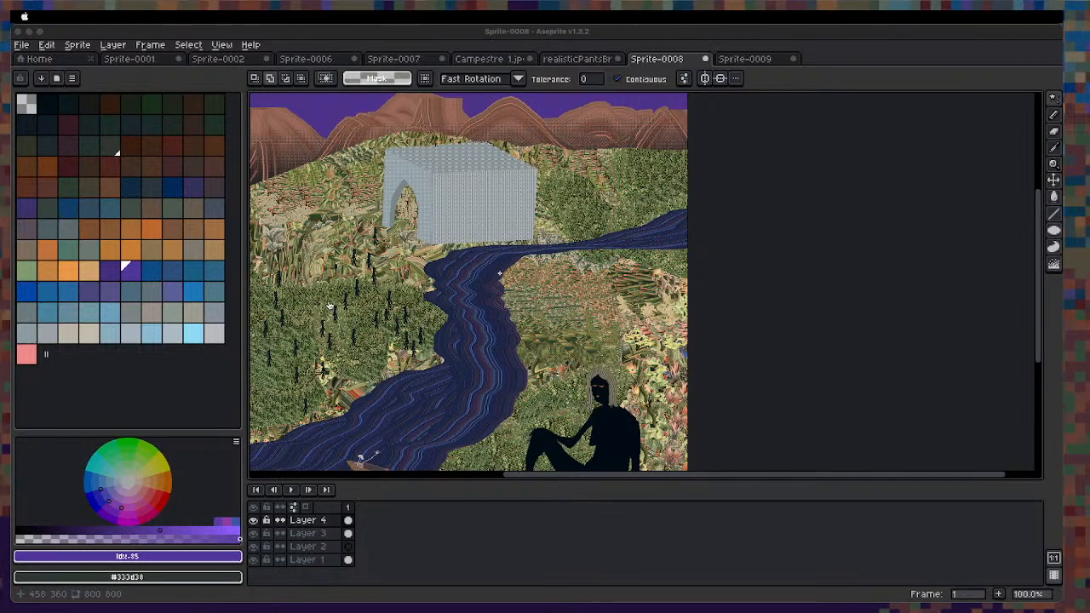
pyautogui.press('space')
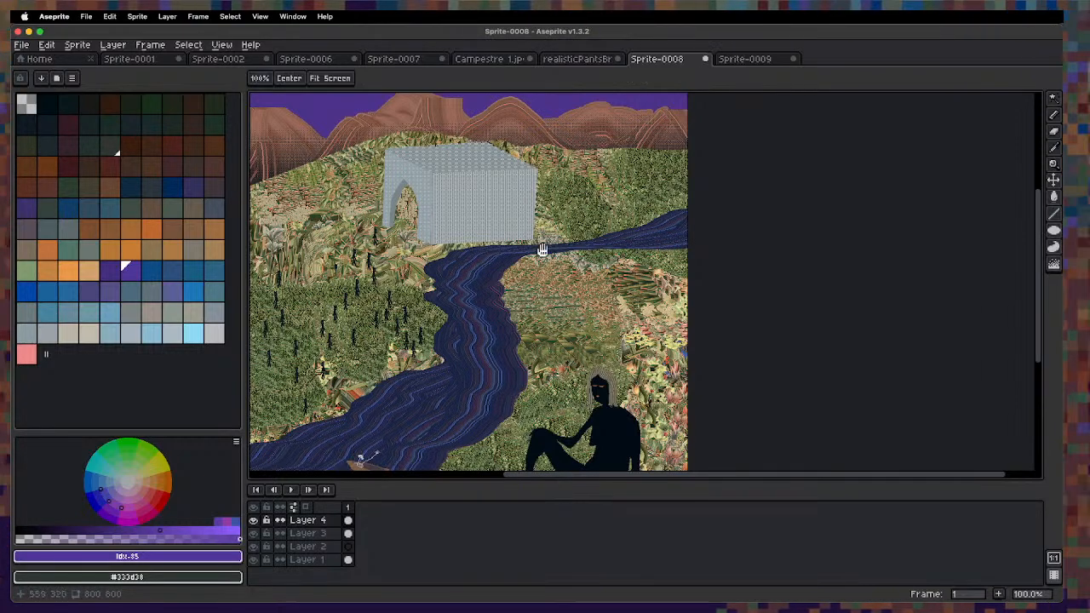
pyautogui.moveTo(501, 229); pyautogui.dragTo(533, 375)
pyautogui.moveTo(514, 281); pyautogui.dragTo(504, 245)
pyautogui.moveTo(599, 354); pyautogui.dragTo(555, 318)
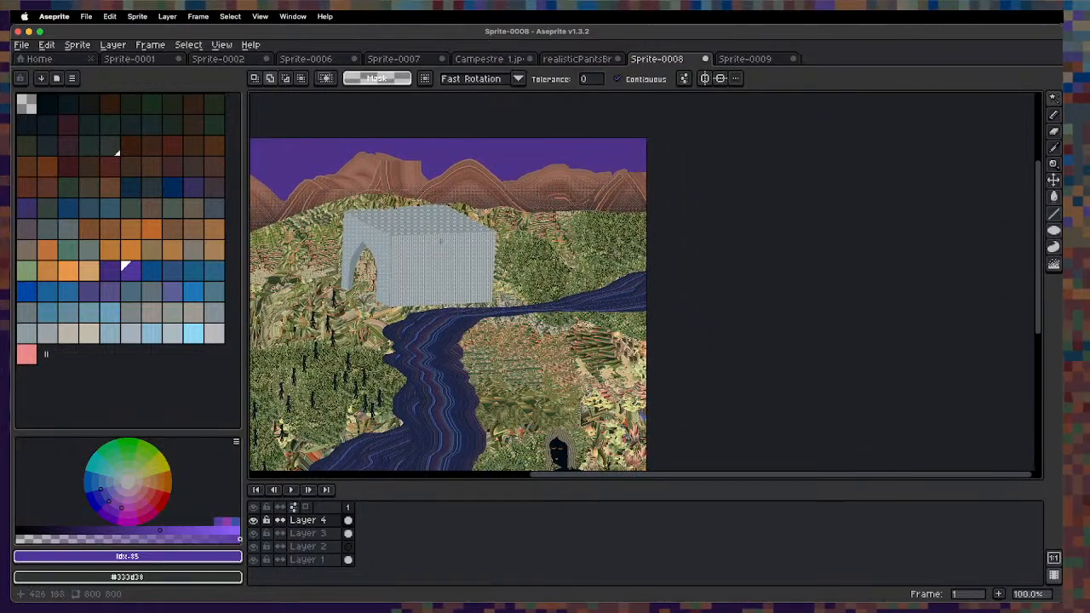
# Add a new layer above Layer 4 and choose the light grey palette colour Idx-115.
pyautogui.click(325, 520)
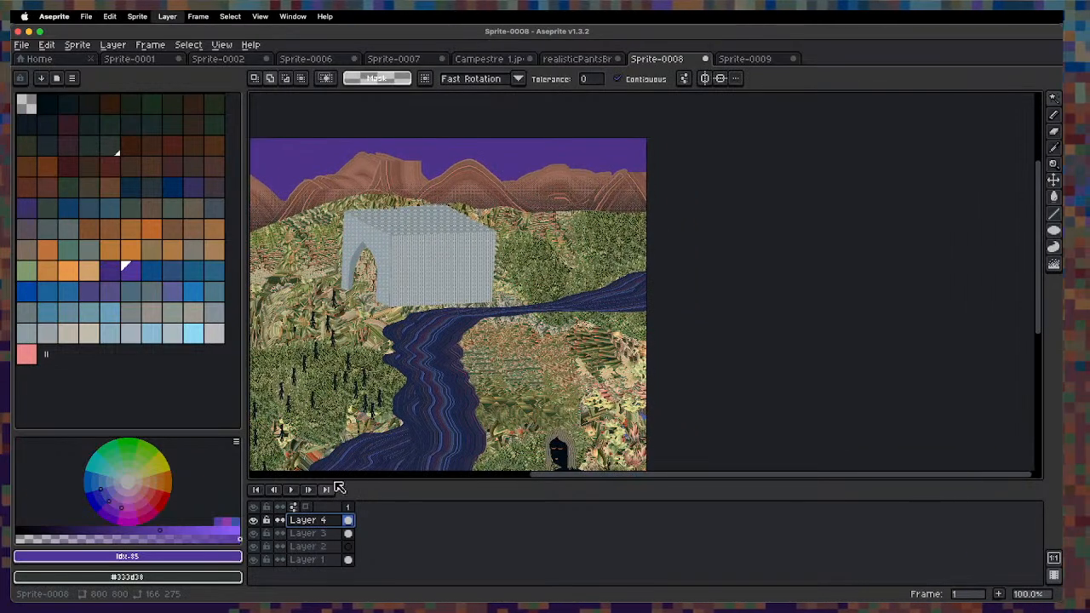
pyautogui.hotkey('shift', 'n')
pyautogui.moveTo(404, 199); pyautogui.dragTo(421, 252)
pyautogui.moveTo(479, 321); pyautogui.dragTo(460, 270)
pyautogui.click(134, 332)
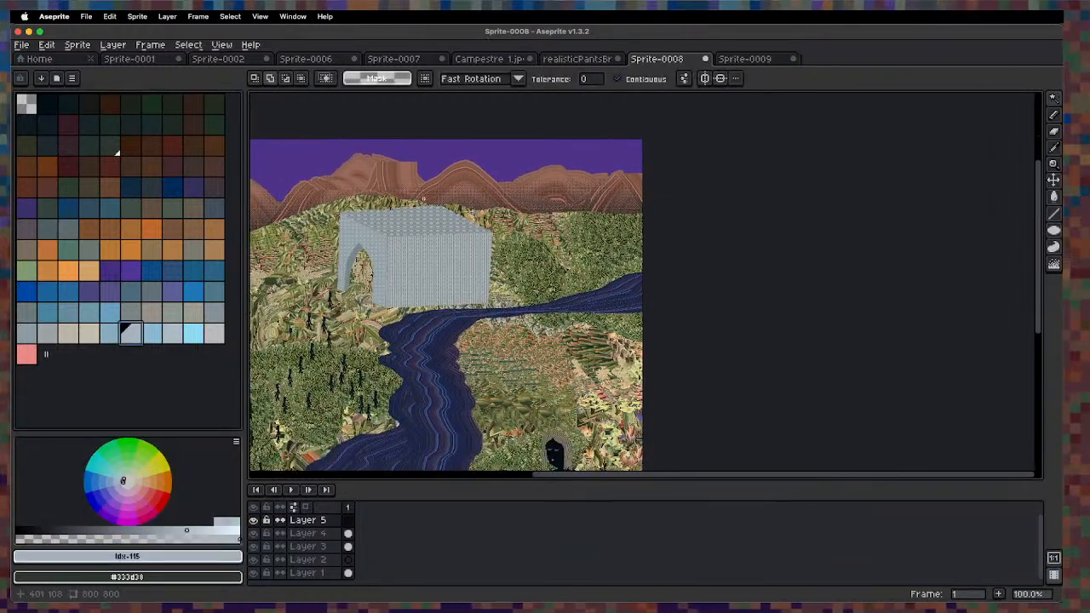
# Draw a filled light grey X-shaped form about 360 × 340 px with the Contour tool, overlapping the arched building and far river.
pyautogui.press('d')
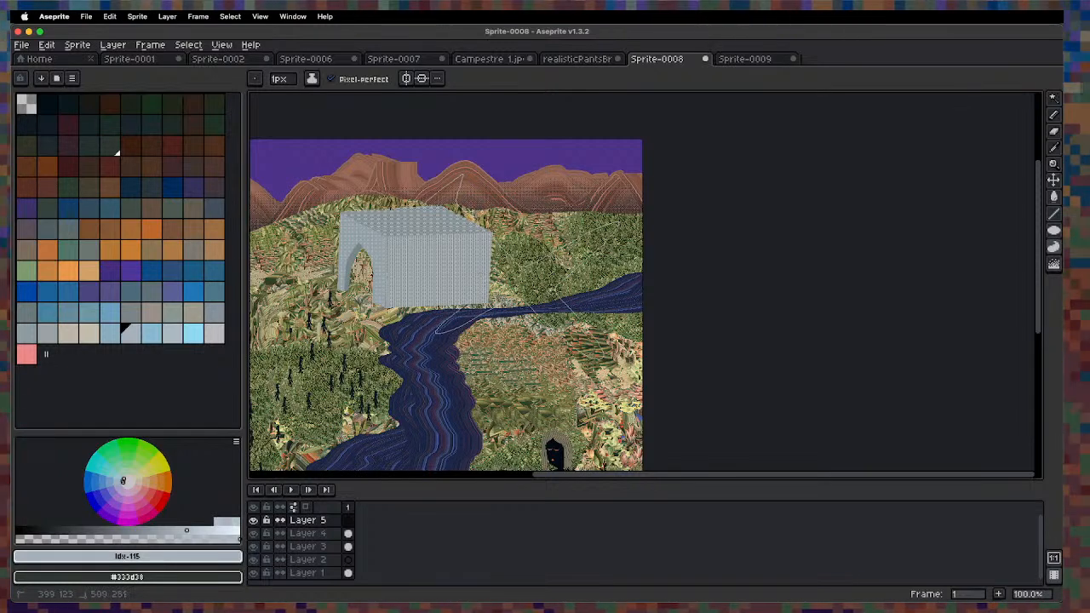
pyautogui.moveTo(445, 199); pyautogui.dragTo(474, 201)
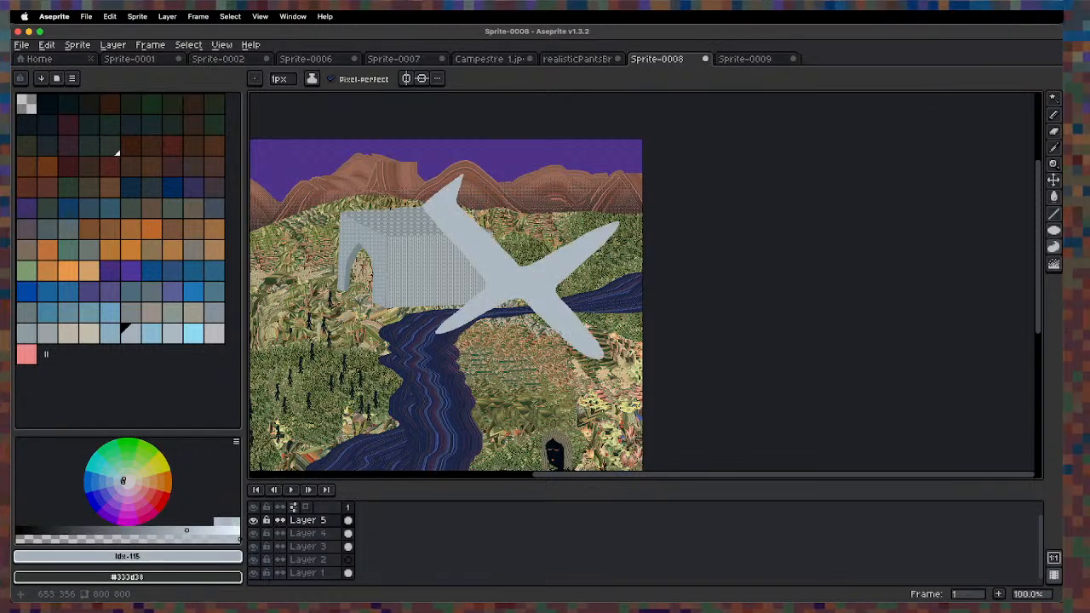
pyautogui.press('3')
pyautogui.press('1')
pyautogui.press('space')
pyautogui.moveTo(503, 373); pyautogui.dragTo(503, 321)
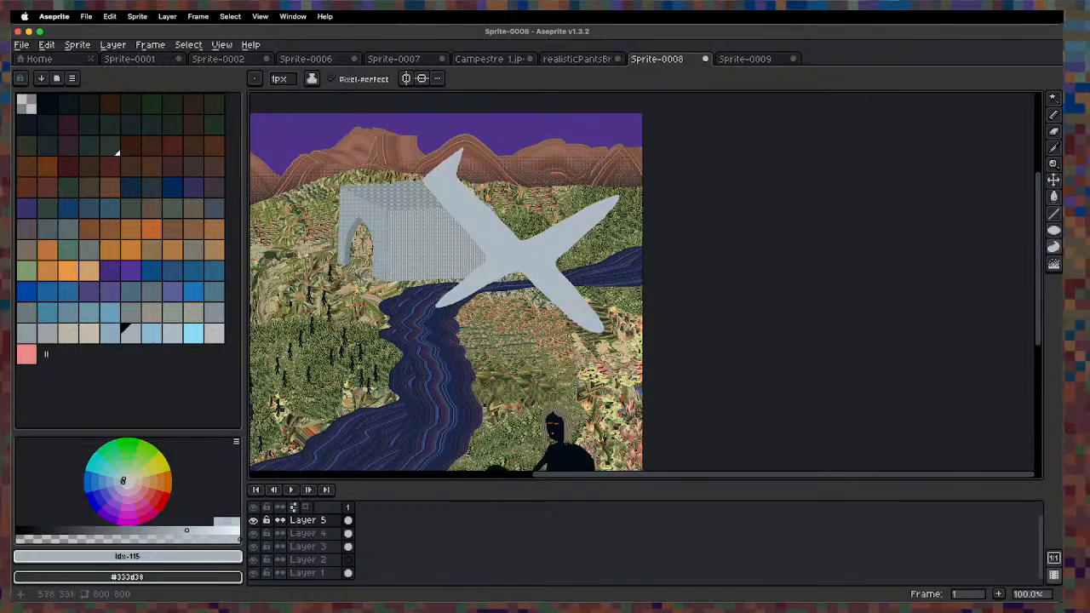
# Select the whole light grey X-shaped form with the Magic Wand.
pyautogui.press('3')
pyautogui.press('space')
pyautogui.moveTo(596, 409)
pyautogui.mouseDown()
pyautogui.moveTo(438, 287)
pyautogui.moveTo(525, 292)
pyautogui.moveTo(423, 267)
pyautogui.mouseUp()
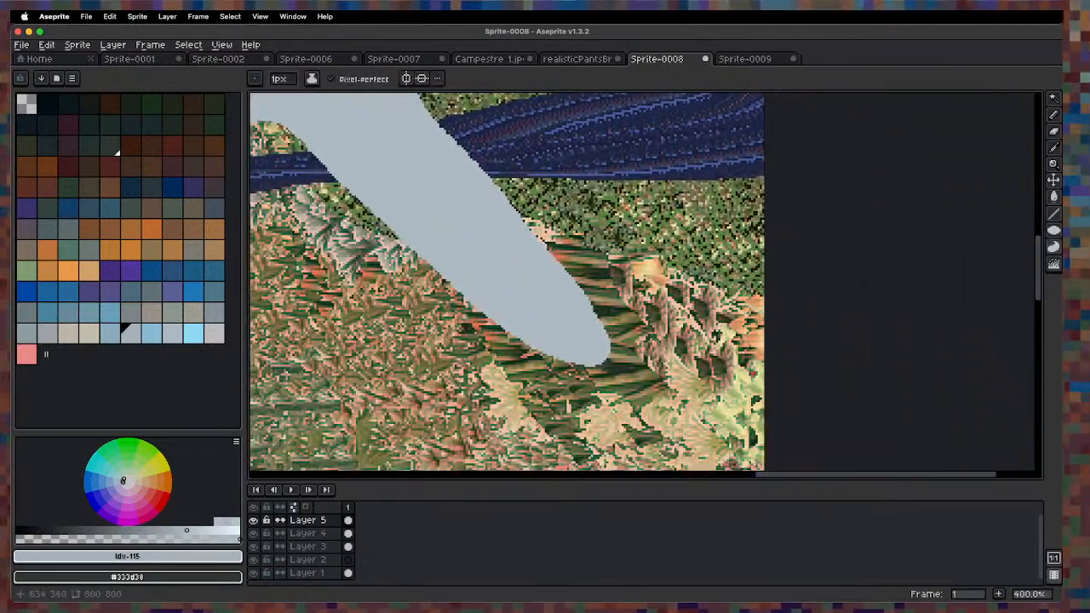
pyautogui.press('w')
pyautogui.click(423, 219)
pyautogui.press('1')
pyautogui.press('space')
pyautogui.moveTo(414, 193); pyautogui.dragTo(414, 290)
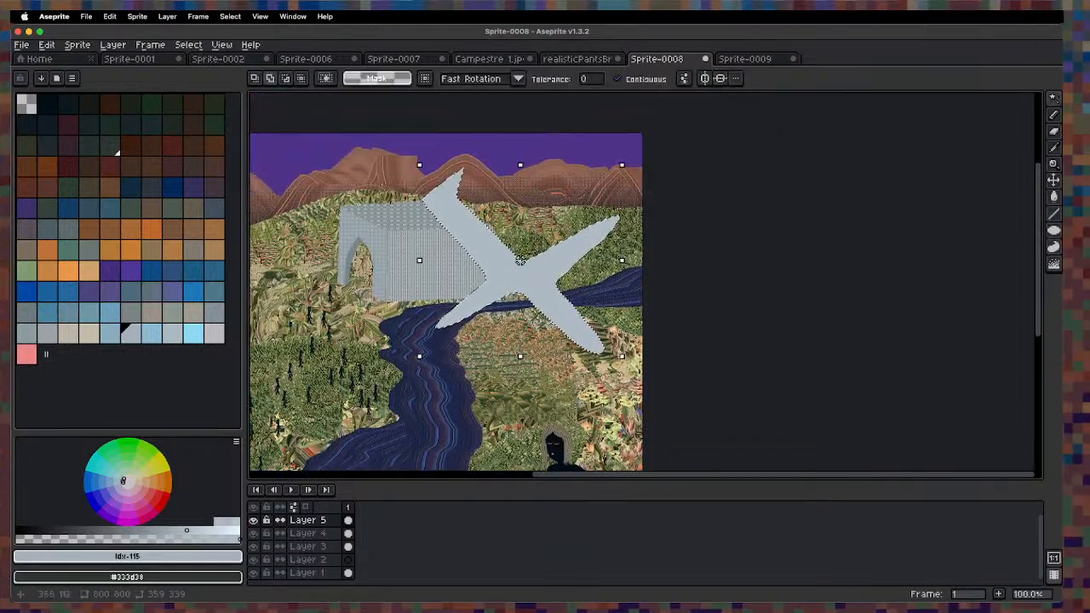
pyautogui.click(216, 312)
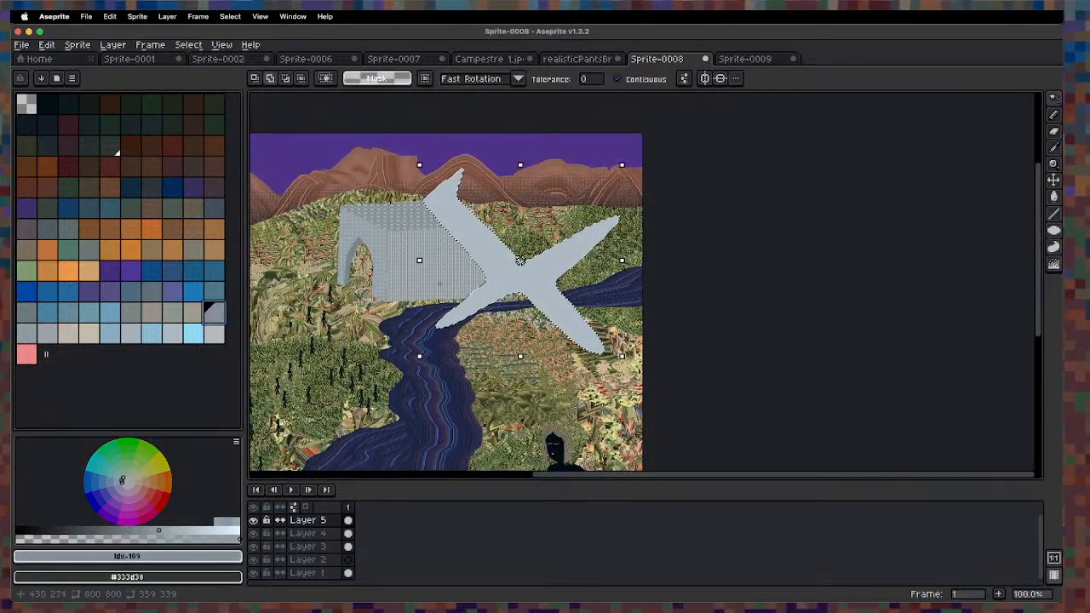
pyautogui.press('b')
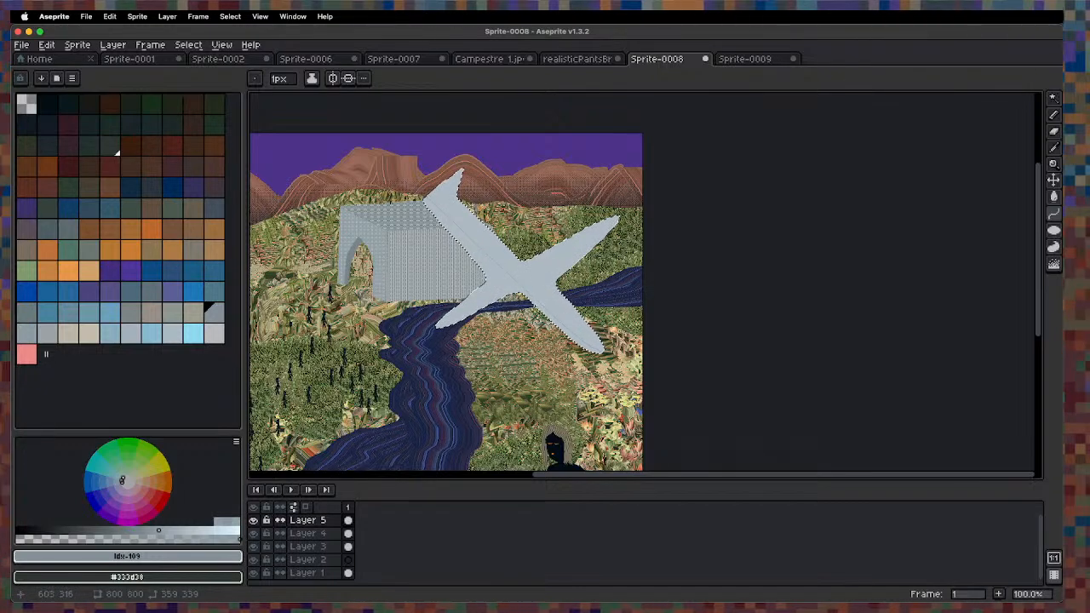
pyautogui.press('super+z')
pyautogui.press('super+z')
pyautogui.press('super+z')
pyautogui.press('super+z')
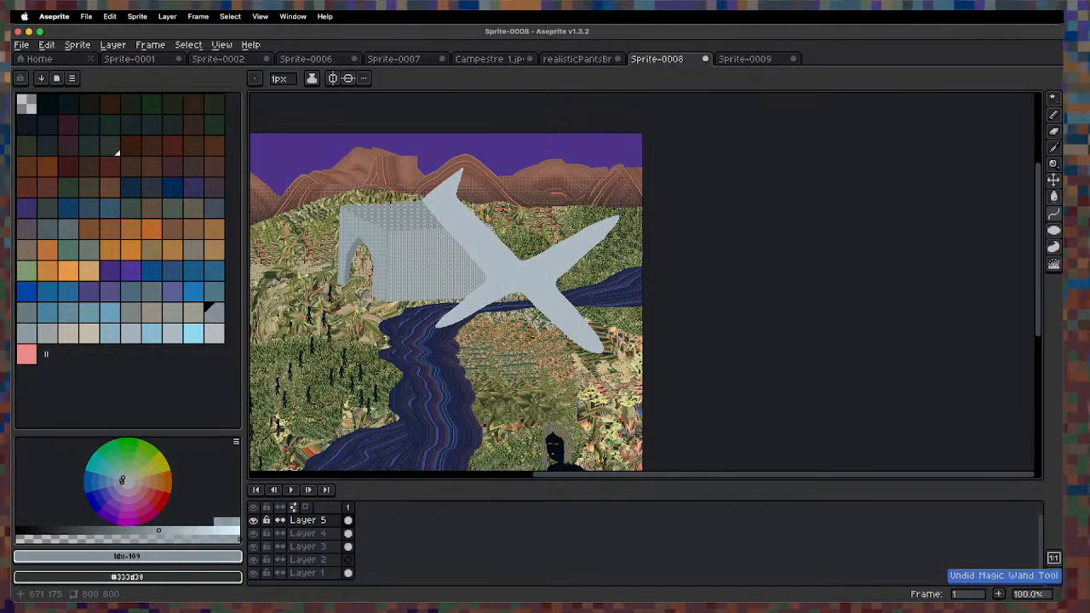
pyautogui.press('super+shift+z')
pyautogui.press('super+shift+z')
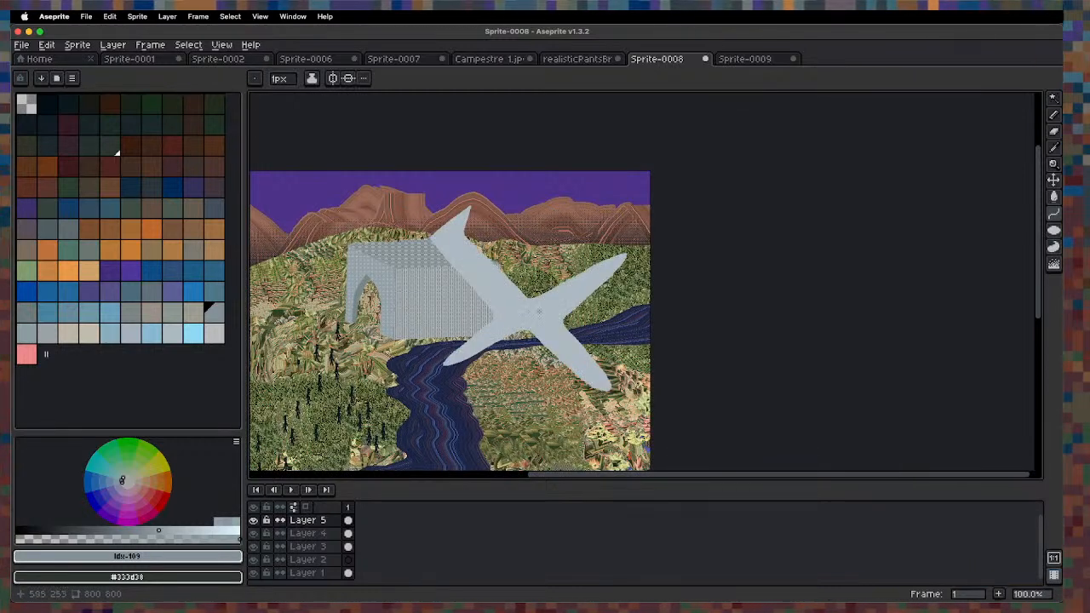
pyautogui.scroll(1, 533, 310)
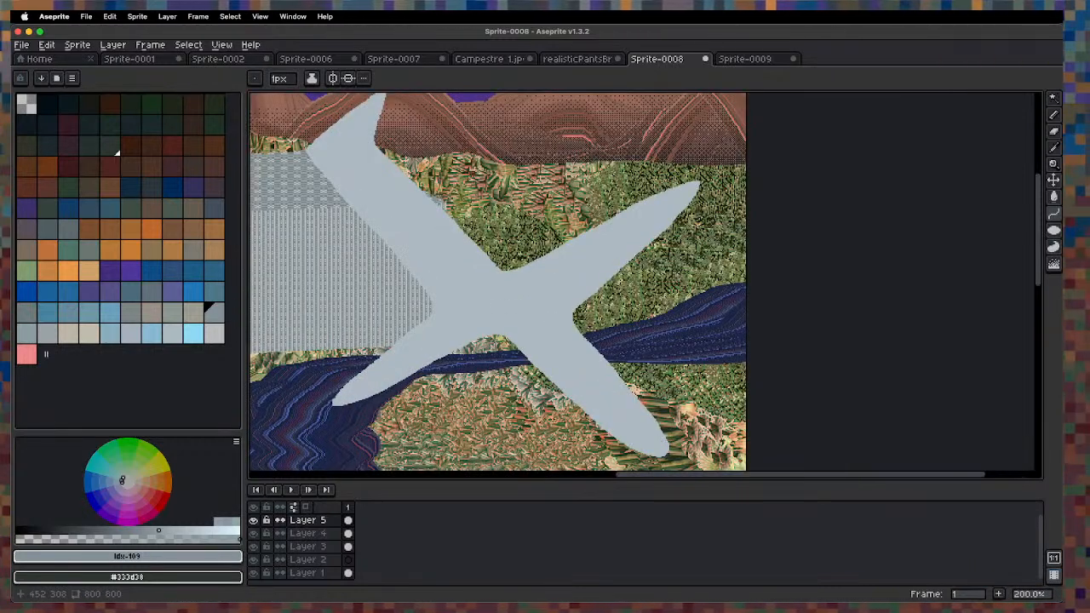
pyautogui.scroll(-1, 366, 358)
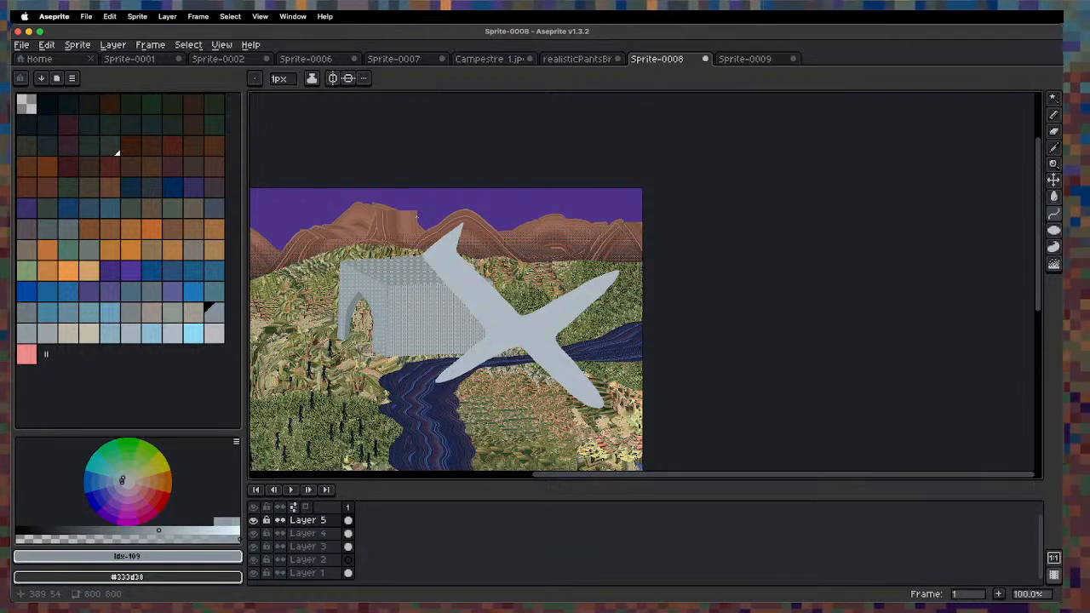
# Lasso the lower-right tip of the grey X-shaped form, rotate it and shift it slightly away as a broken-off nose.
pyautogui.press('m')
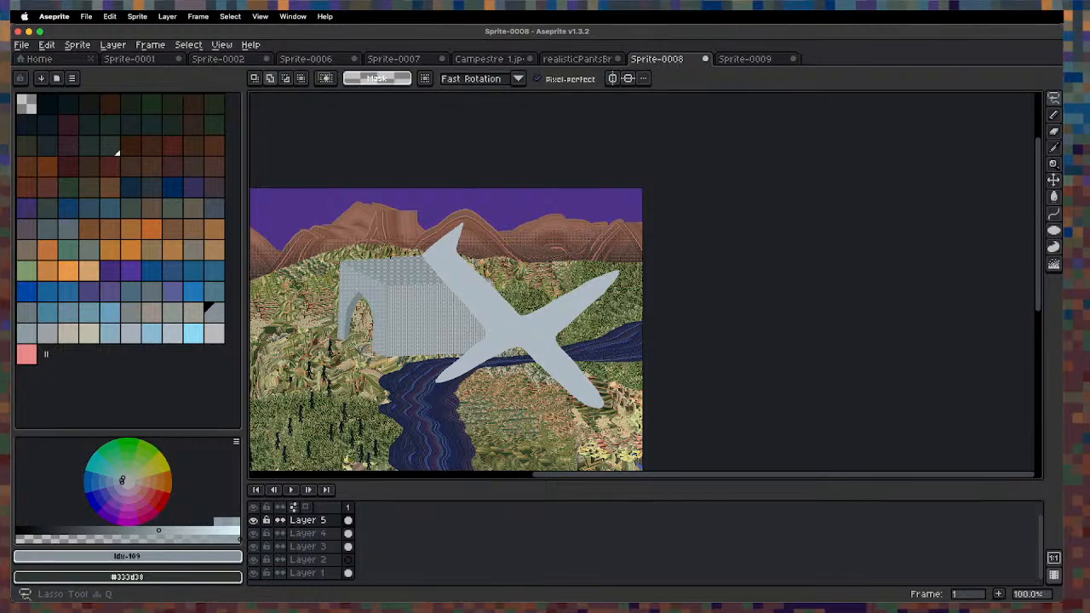
pyautogui.scroll(3, 552, 399)
pyautogui.moveTo(595, 350)
pyautogui.mouseDown()
pyautogui.moveTo(477, 416)
pyautogui.moveTo(573, 438)
pyautogui.moveTo(615, 136)
pyautogui.mouseUp()
pyautogui.press('space')
pyautogui.moveTo(714, 186)
pyautogui.mouseDown()
pyautogui.moveTo(678, 237)
pyautogui.moveTo(679, 261)
pyautogui.mouseUp()
pyautogui.scroll(-3, 644, 308)
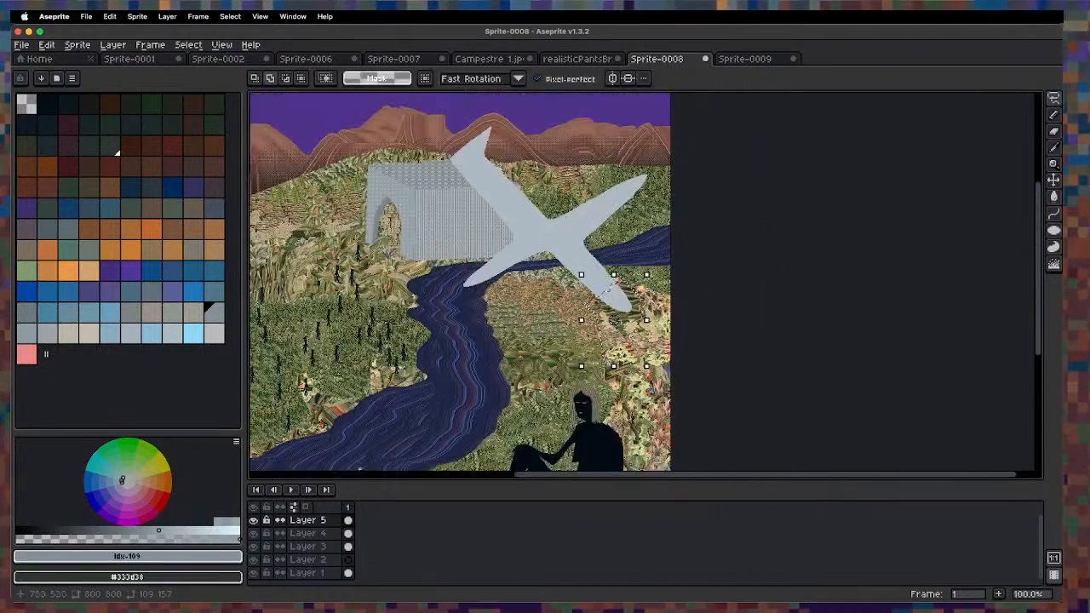
pyautogui.moveTo(578, 371); pyautogui.dragTo(628, 382)
pyautogui.moveTo(635, 345); pyautogui.dragTo(655, 333)
pyautogui.press('super+d')
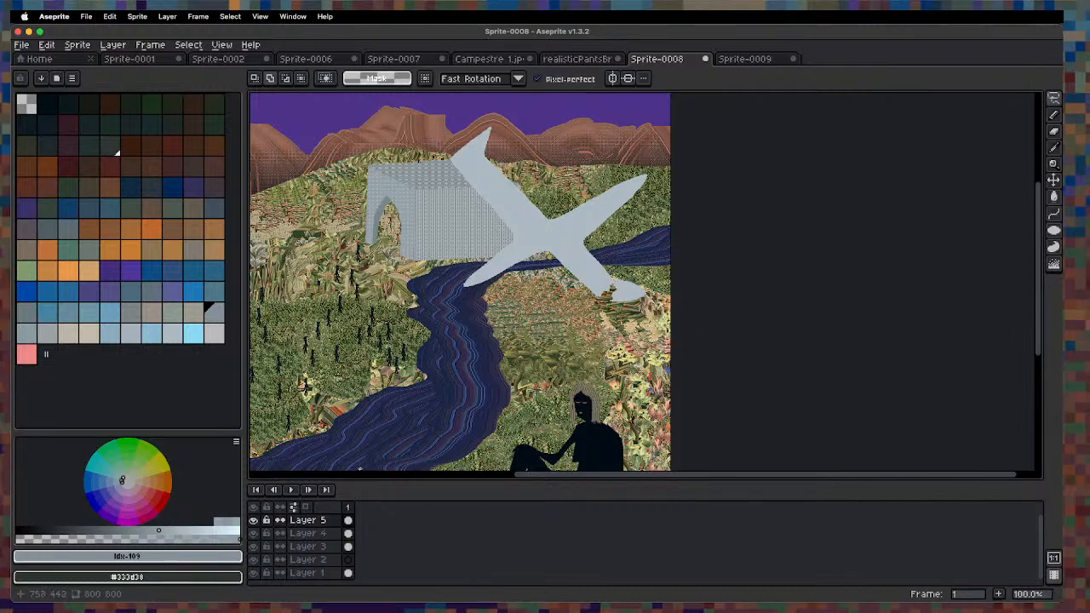
# Select the grey form with the Magic Wand and draw a darker grey Idx-109 cockpit patch on the broken-off nose with the Contour tool.
pyautogui.press('space')
pyautogui.moveTo(583, 210); pyautogui.dragTo(577, 278)
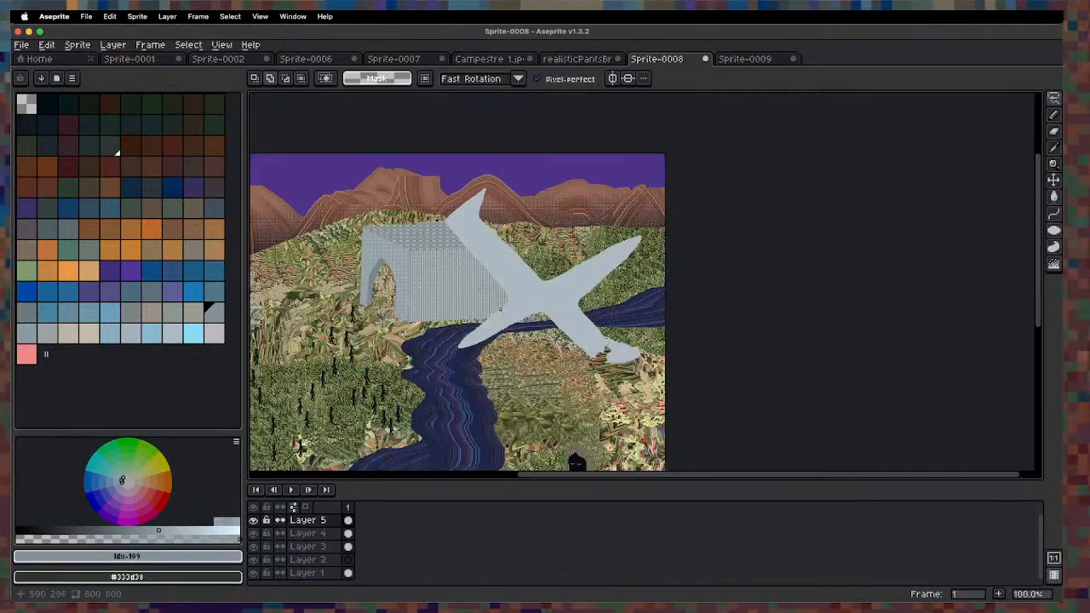
pyautogui.scroll(5, 629, 365)
pyautogui.click(193, 291)
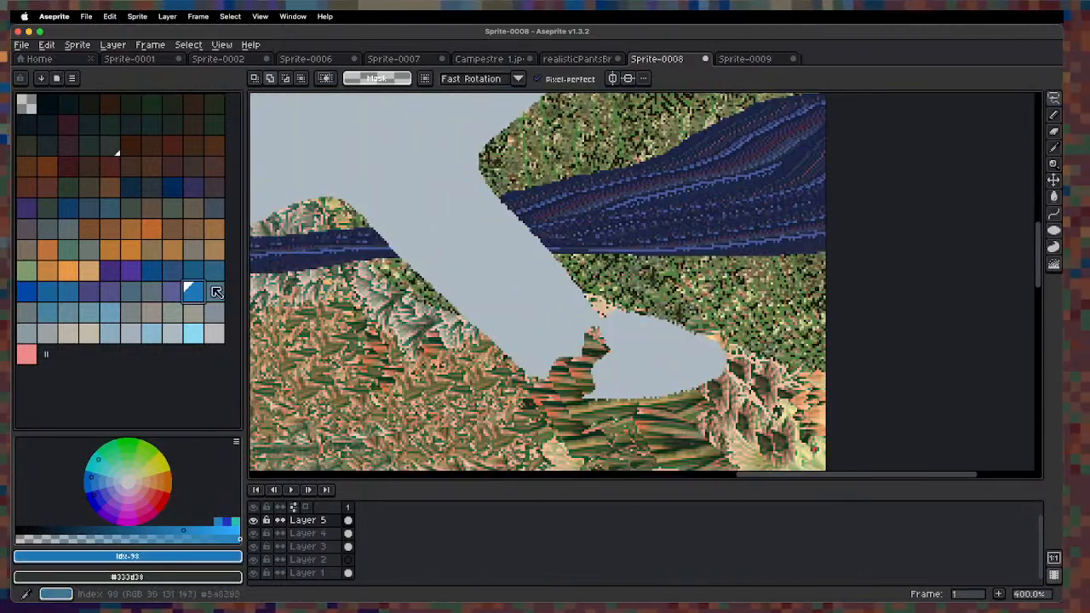
pyautogui.click(220, 314)
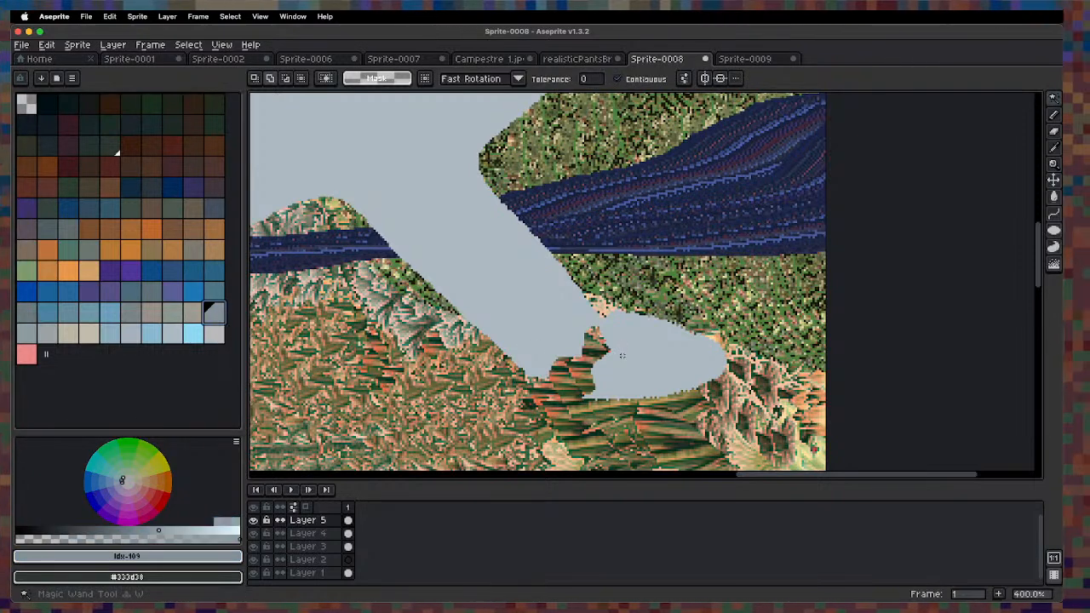
pyautogui.press('d')
pyautogui.moveTo(656, 318)
pyautogui.mouseDown()
pyautogui.moveTo(724, 351)
pyautogui.moveTo(663, 315)
pyautogui.mouseUp()
pyautogui.moveTo(518, 290); pyautogui.dragTo(555, 358)
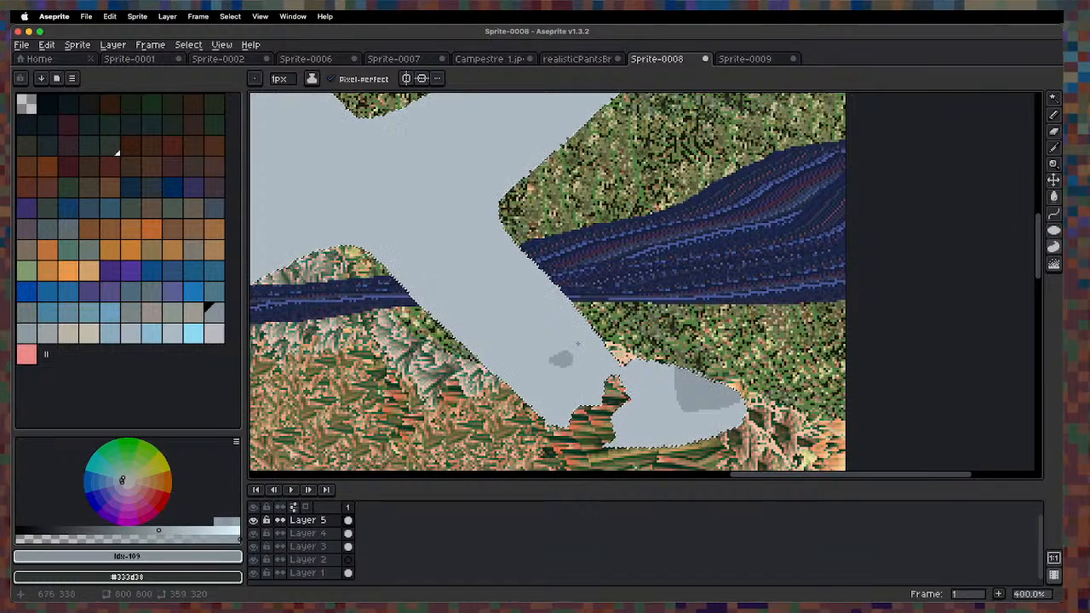
pyautogui.moveTo(509, 319); pyautogui.dragTo(513, 315)
pyautogui.moveTo(471, 276); pyautogui.dragTo(499, 339)
pyautogui.moveTo(529, 362)
pyautogui.mouseDown()
pyautogui.moveTo(516, 352)
pyautogui.moveTo(526, 361)
pyautogui.mouseUp()
pyautogui.moveTo(482, 331); pyautogui.dragTo(509, 330)
pyautogui.press('super+z')
pyautogui.press('super+z')
pyautogui.press('super+z')
pyautogui.press('super+z')
pyautogui.press('super+z')
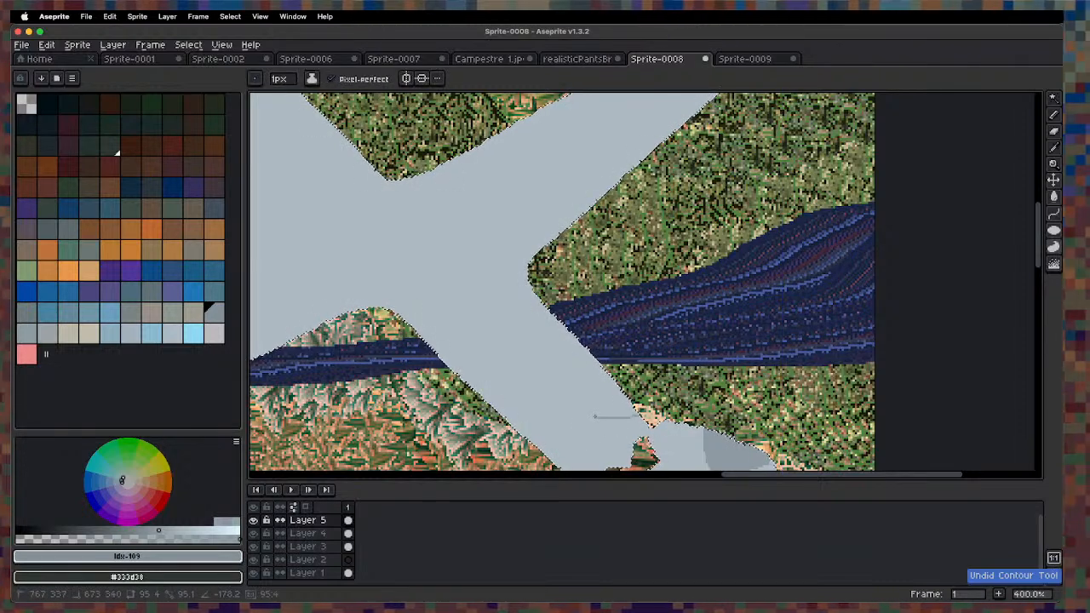
pyautogui.hotkey('shift', 'u')
pyautogui.moveTo(588, 420); pyautogui.dragTo(611, 438)
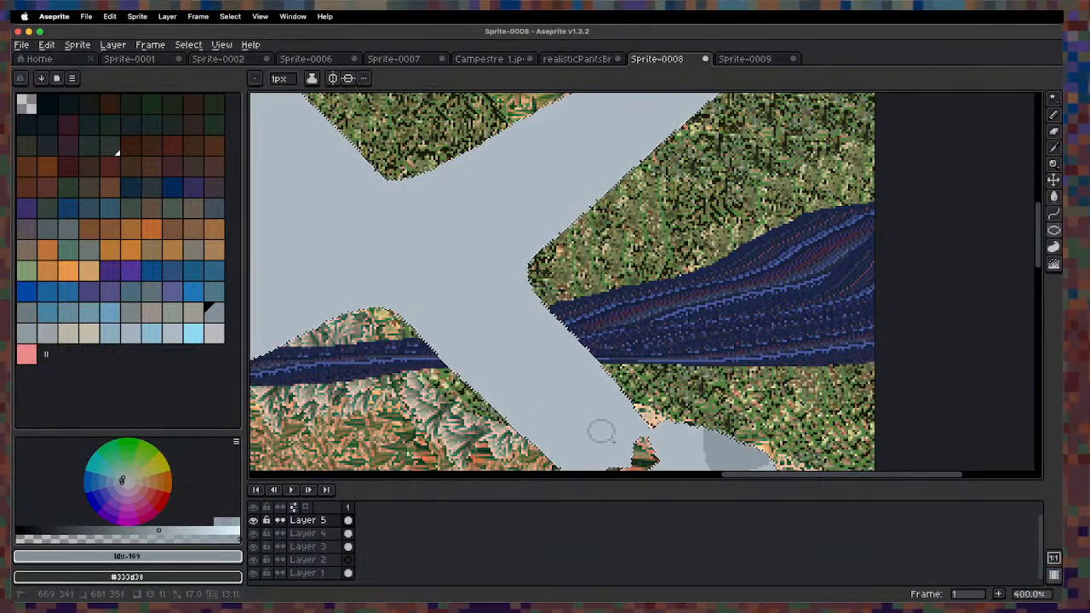
pyautogui.press('super+z')
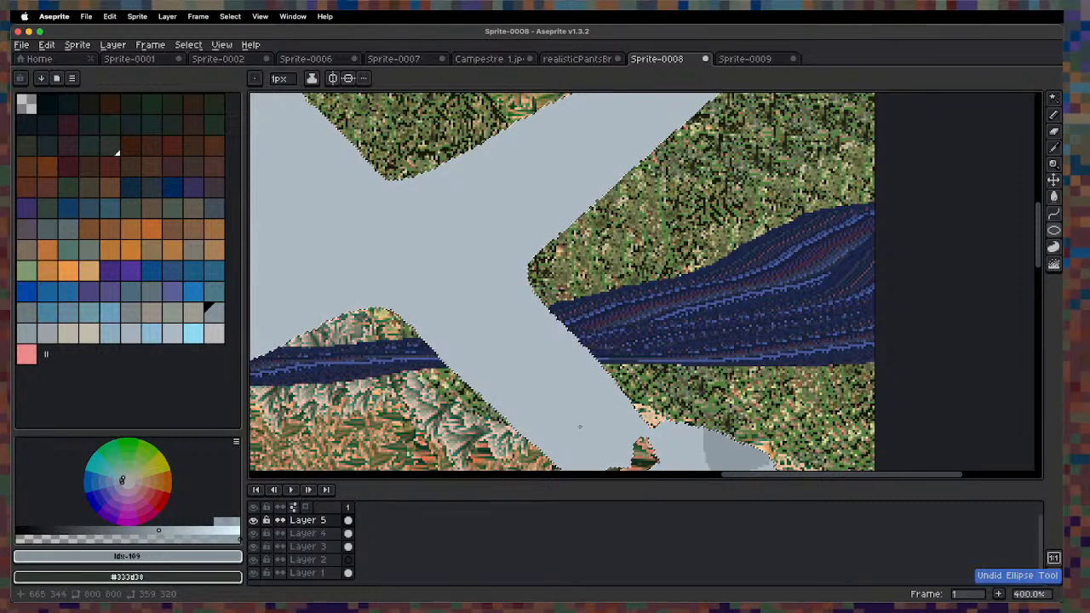
# Draw a small filled Idx-109 circle near the broken end of the fuselage and turn it into a custom brush.
pyautogui.hotkey('shift', 'u')
pyautogui.moveTo(581, 417); pyautogui.dragTo(602, 438)
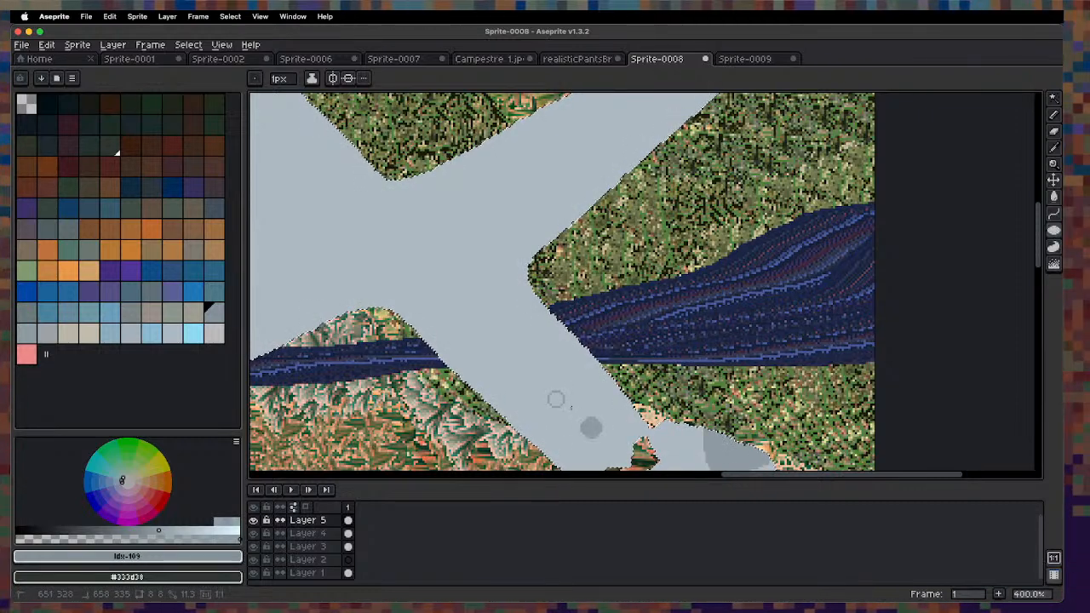
pyautogui.moveTo(548, 391); pyautogui.dragTo(569, 413)
pyautogui.press('super+z')
pyautogui.press('w')
pyautogui.click(594, 433)
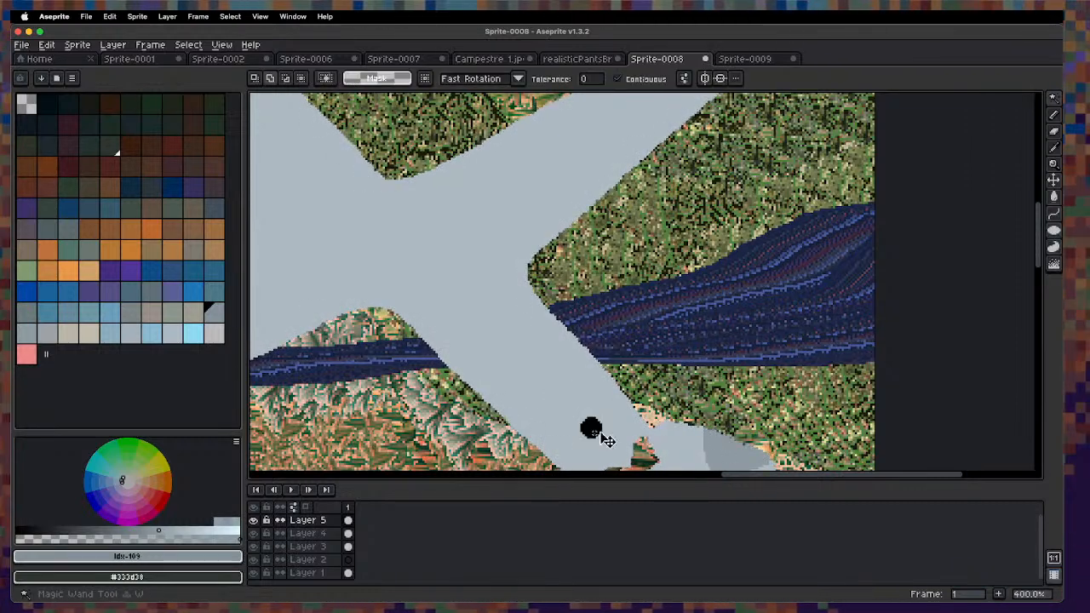
pyautogui.press('super+b')
# Stamp a row of round grey windows with the circle brush along the whole fuselage, from the break up to the tail.
pyautogui.click(562, 402)
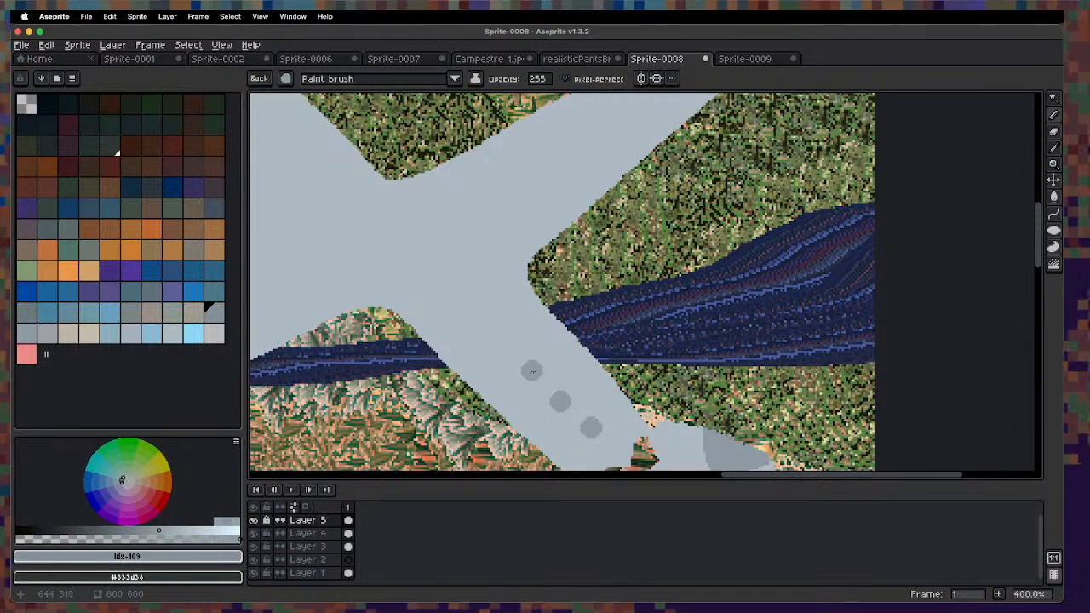
pyautogui.click(478, 320)
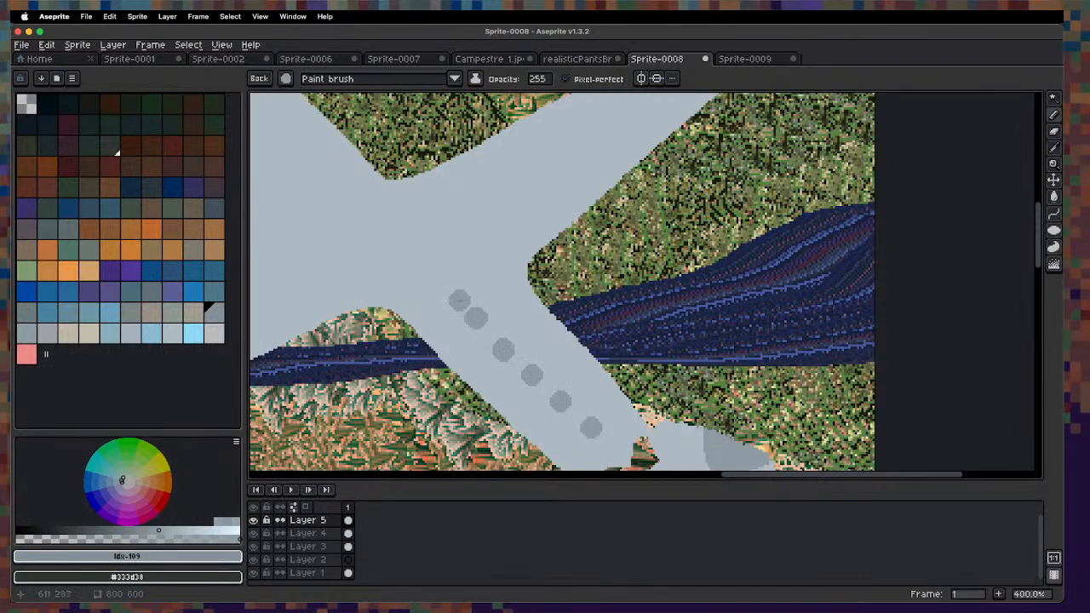
pyautogui.click(447, 293)
pyautogui.scroll(-3, 451, 227)
pyautogui.scroll(2, 455, 207)
pyautogui.scroll(-1, 559, 323)
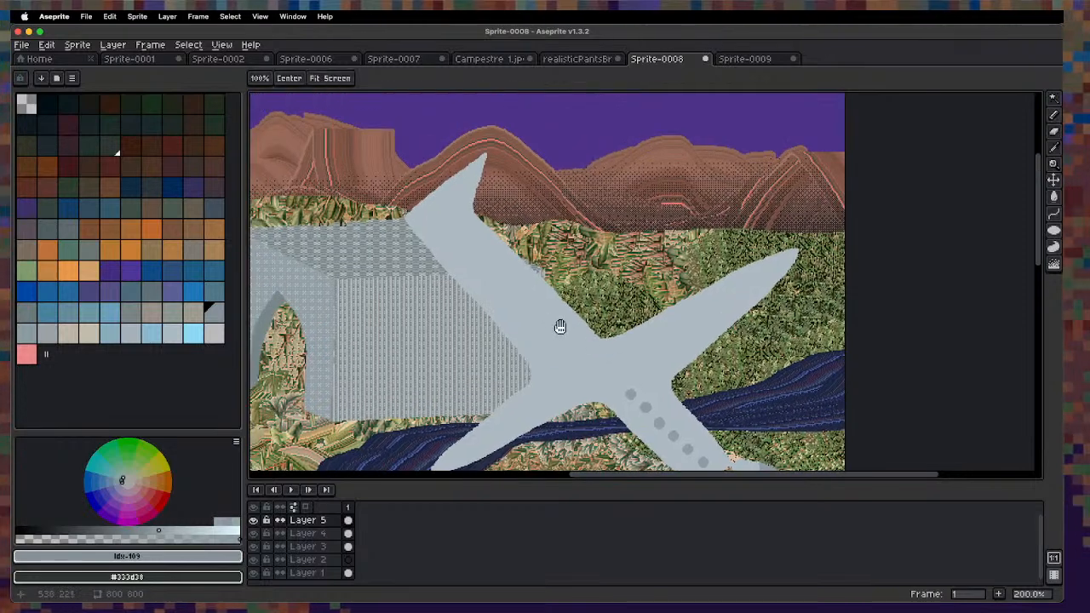
pyautogui.press('super+z')
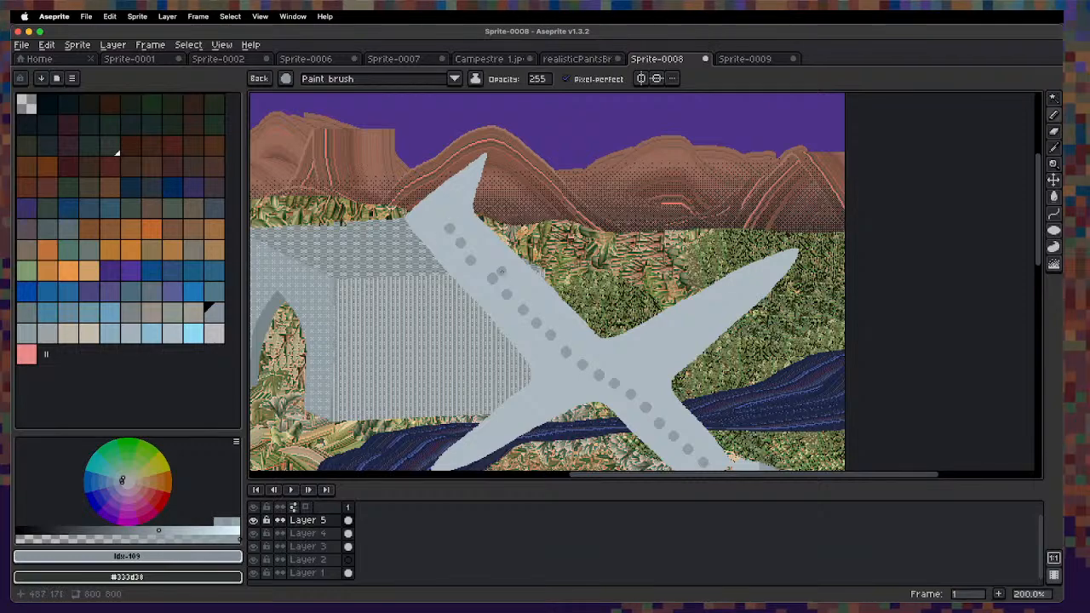
pyautogui.press('w')
pyautogui.click(469, 275)
pyautogui.click(172, 290)
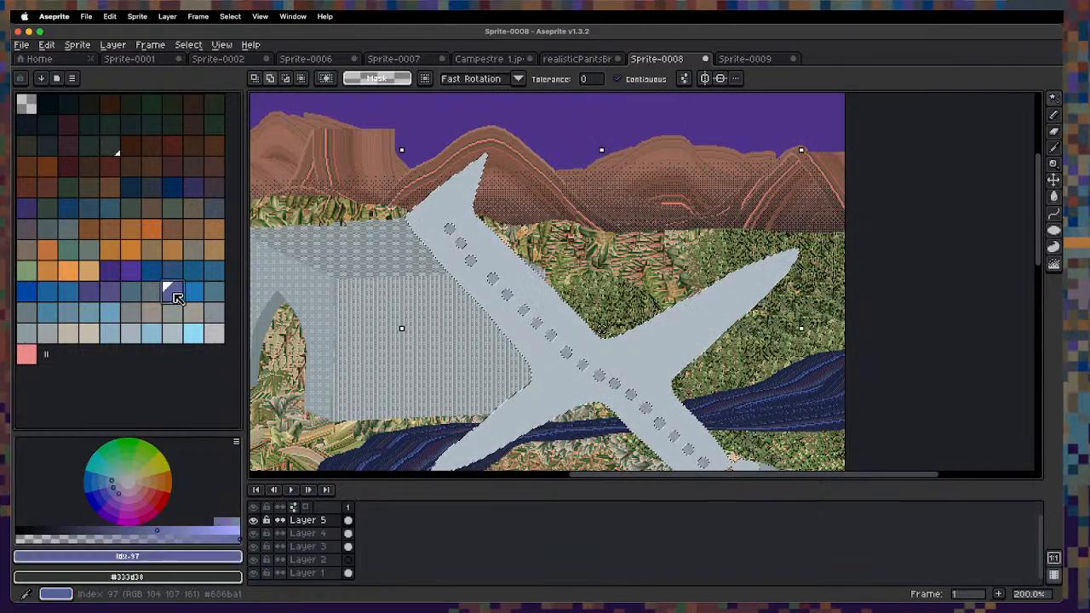
pyautogui.press('b')
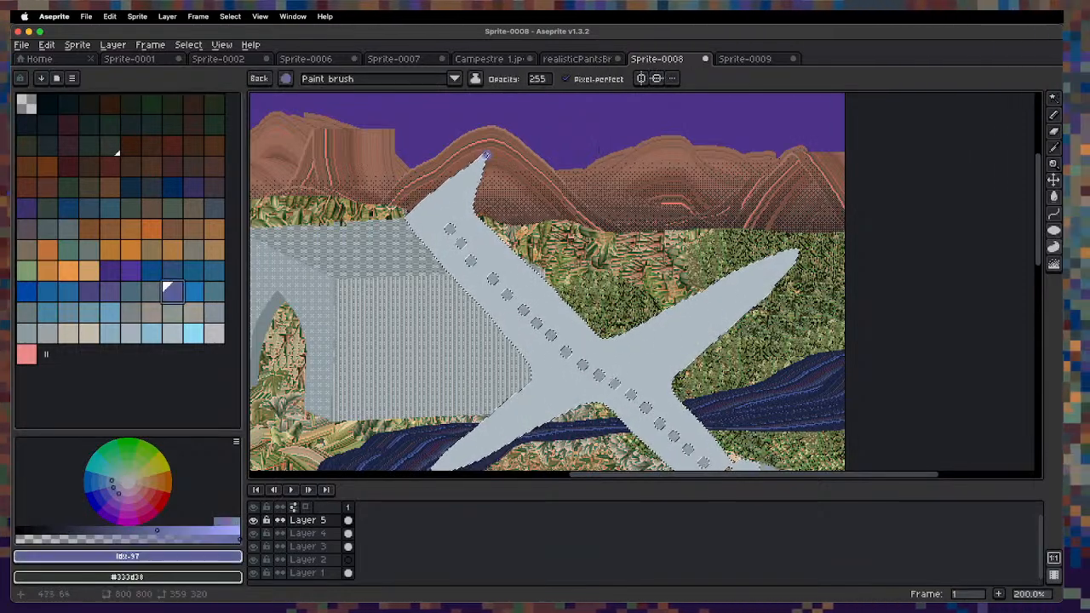
pyautogui.moveTo(521, 142)
pyautogui.mouseDown()
pyautogui.moveTo(405, 217)
pyautogui.moveTo(524, 138)
pyautogui.mouseUp()
pyautogui.press('super+z')
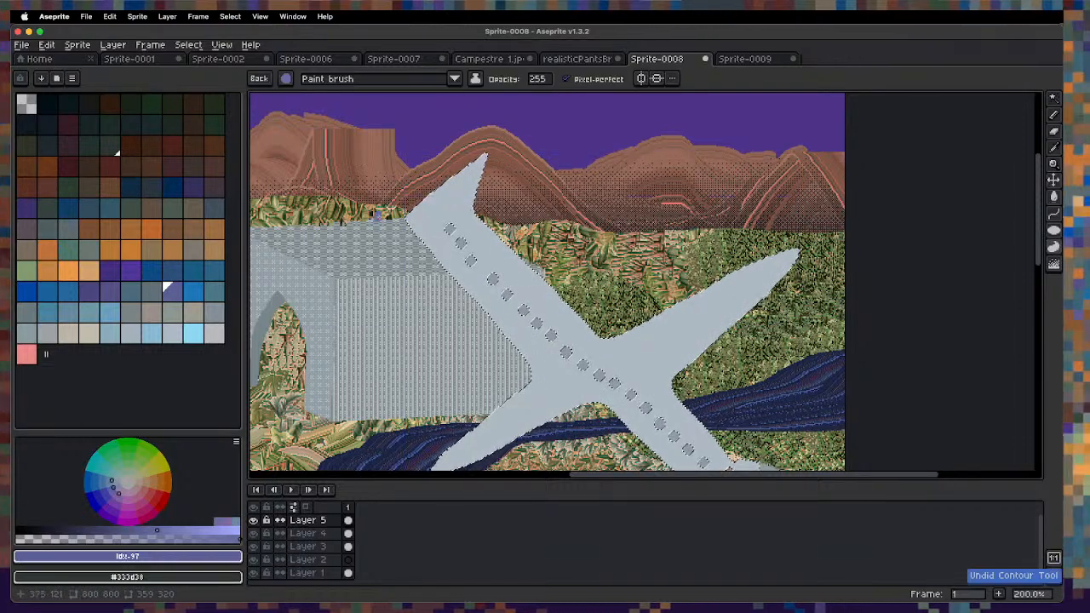
pyautogui.press('Escape')
pyautogui.scroll(-1, 440, 223)
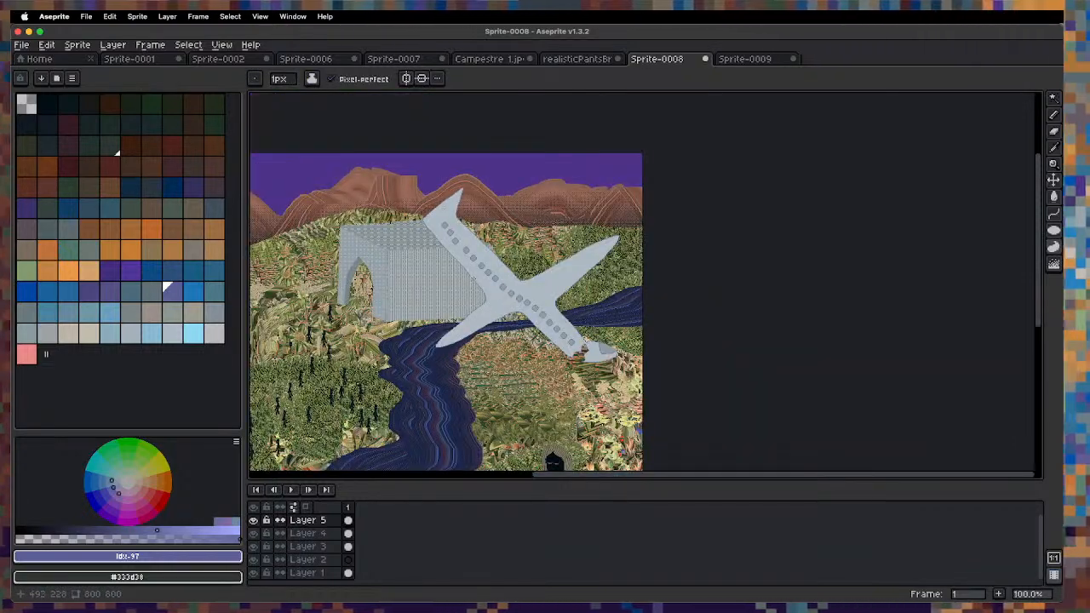
# Add a new layer above Layer 4 and draw a filled jagged red (HSV 0°, 80, 87) spill below the plane's break with the Contour tool.
pyautogui.scroll(-3, 516, 384)
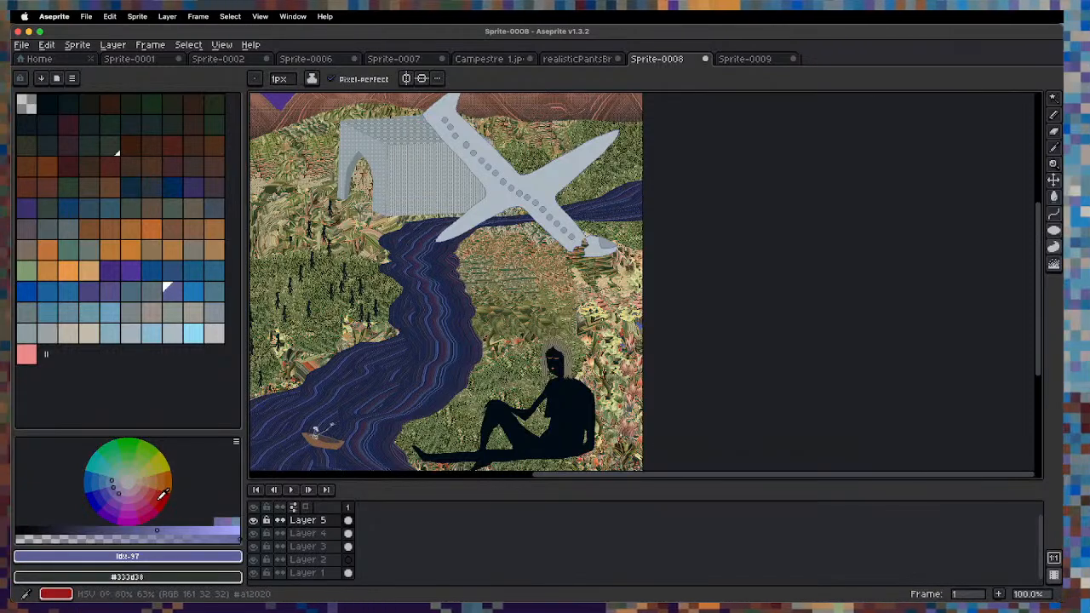
pyautogui.click(162, 485)
pyautogui.moveTo(196, 530); pyautogui.dragTo(211, 531)
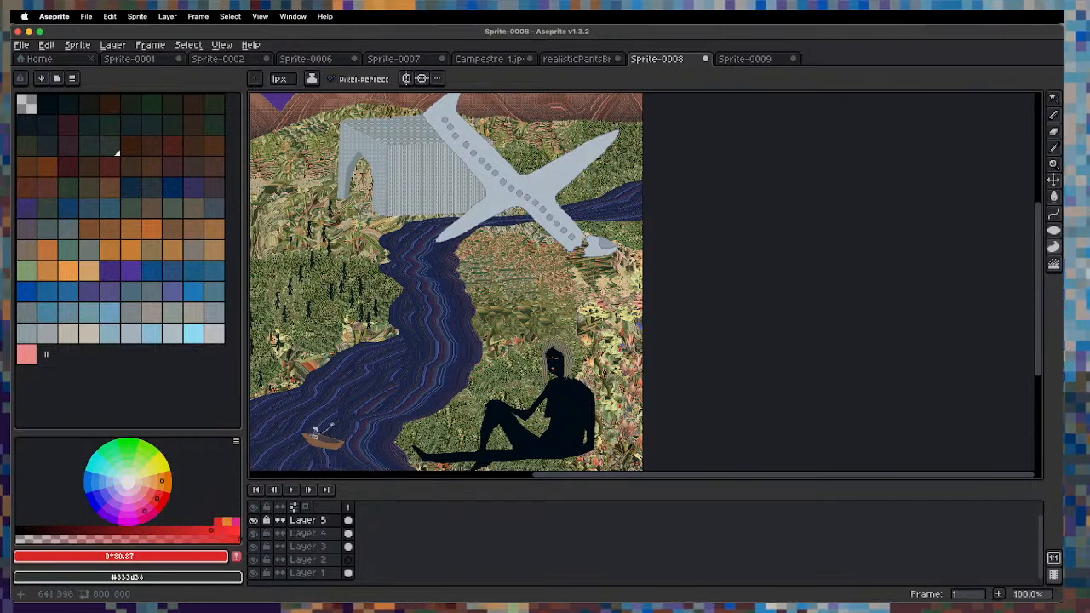
pyautogui.click(341, 533)
pyautogui.hotkey('shift', 'n')
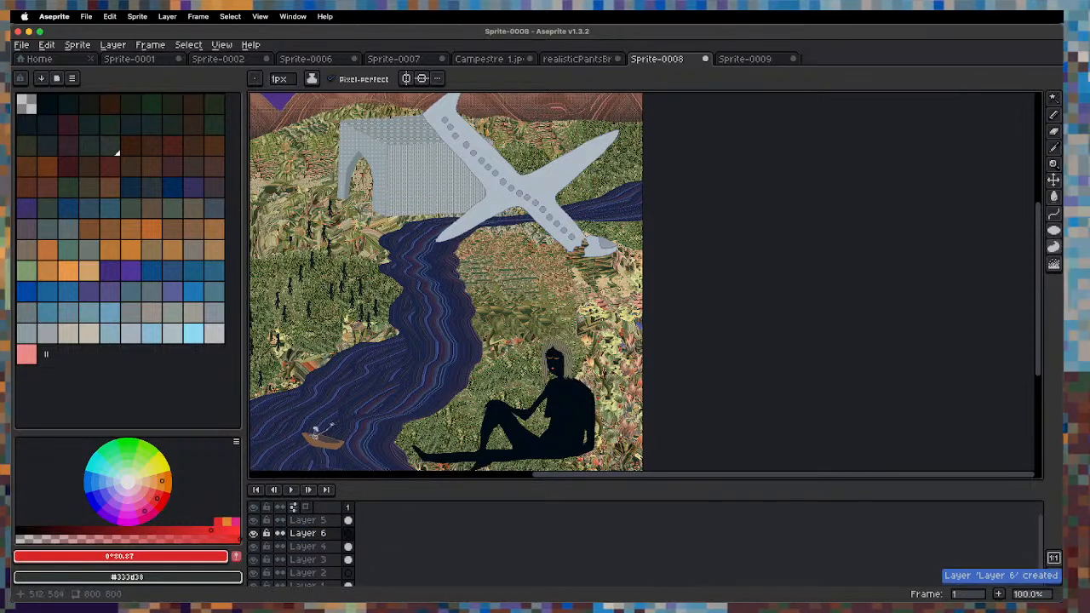
pyautogui.press('d')
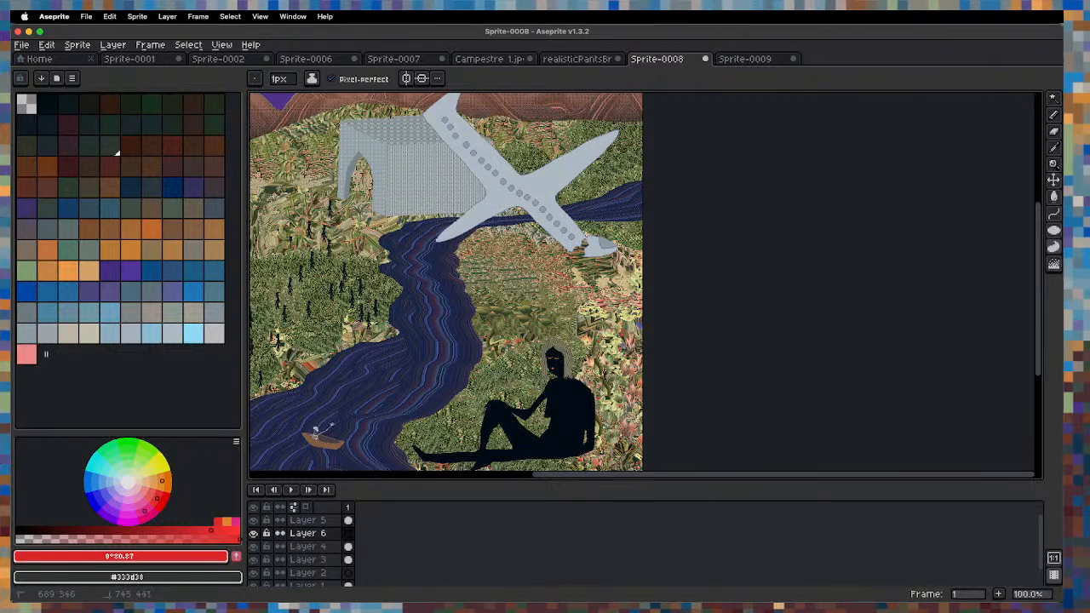
pyautogui.moveTo(589, 242); pyautogui.dragTo(585, 246)
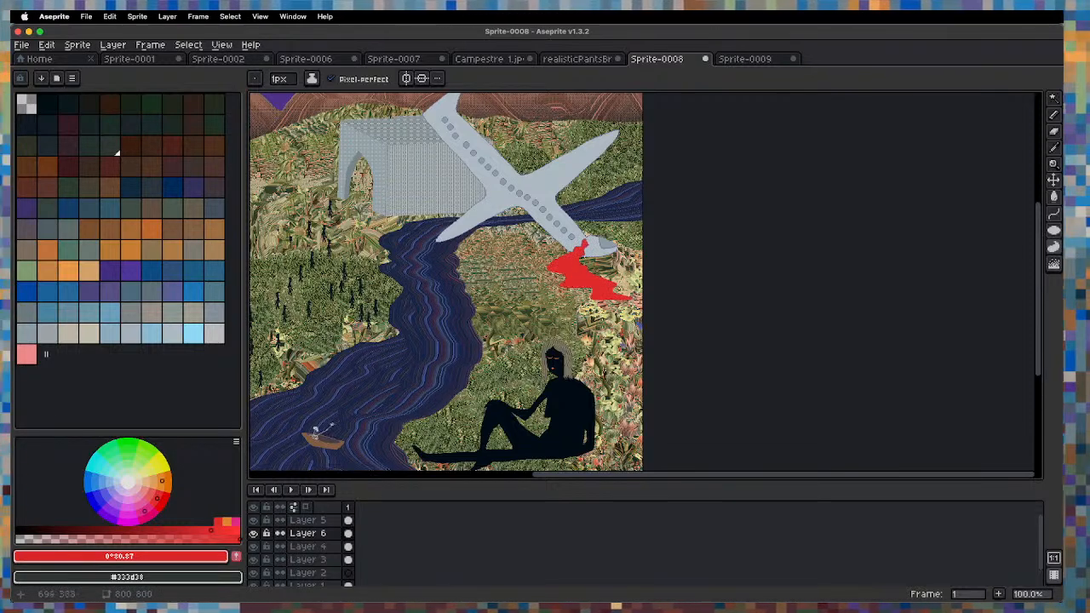
# Fill the red spill with a Bayer Matrix 8x8 gradient from #df2c2c to the stronger red HSV 0°, 100, 87 towards its lower-right end.
pyautogui.scroll(1, 415, 277)
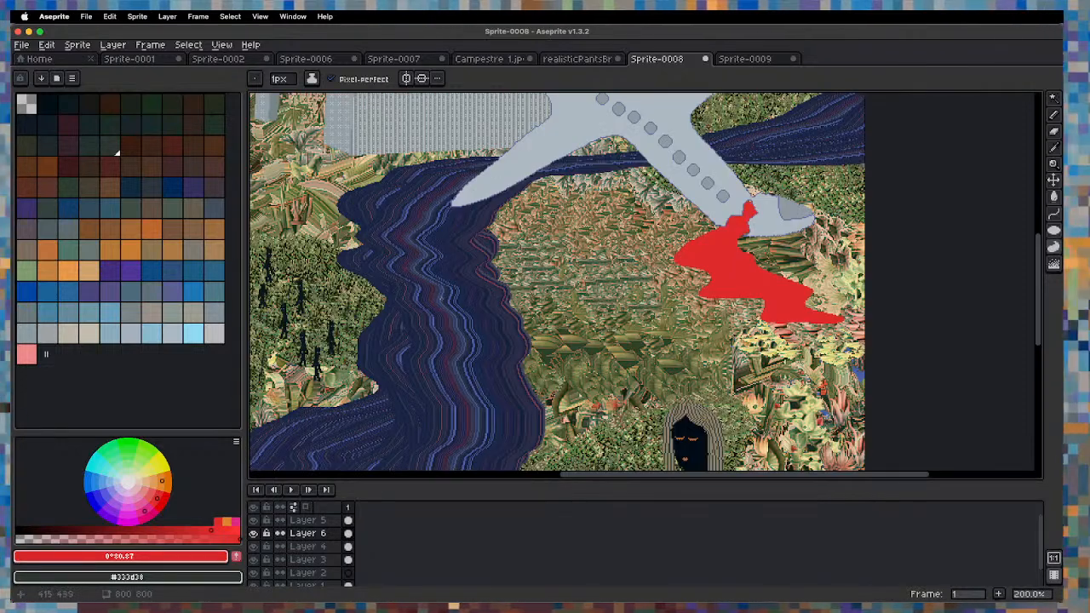
pyautogui.click(170, 482)
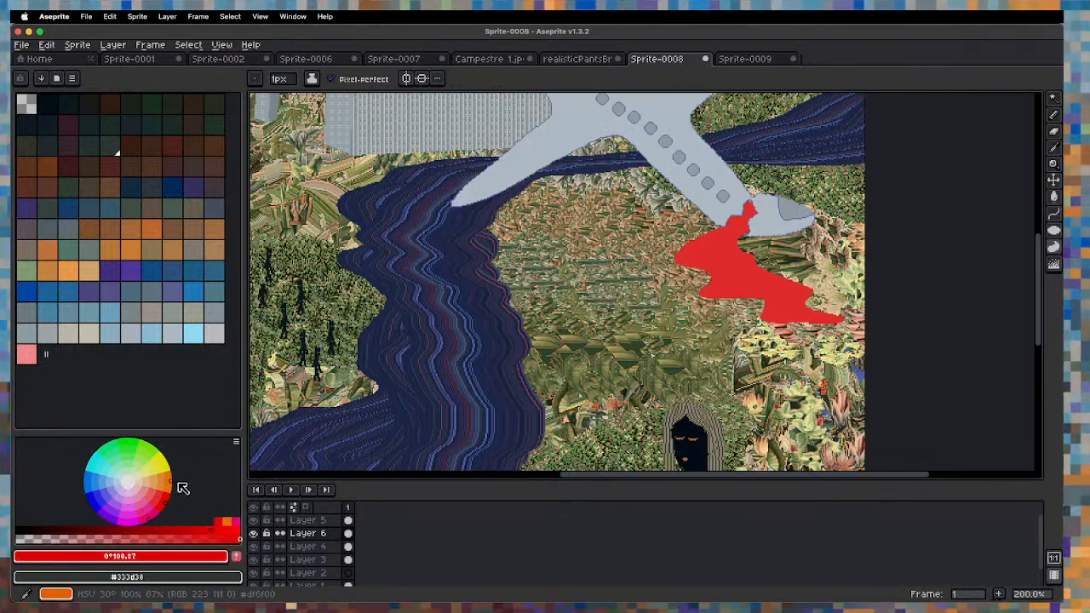
pyautogui.hotkey('shift', 'g')
pyautogui.press('x')
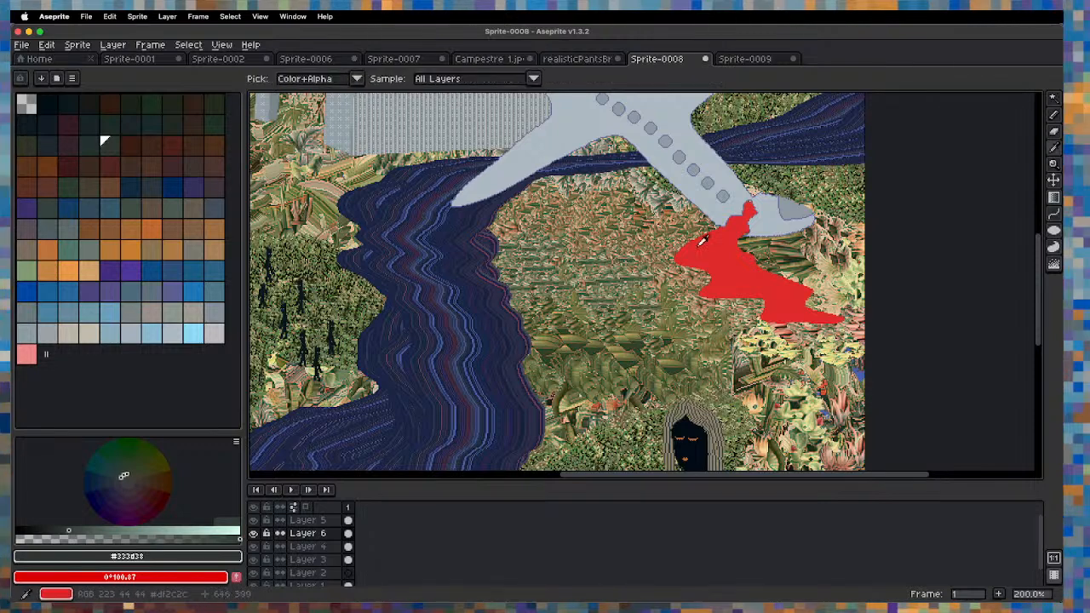
pyautogui.keyDown('alt'); pyautogui.click(703, 240); pyautogui.keyUp('alt')
pyautogui.moveTo(701, 253); pyautogui.dragTo(777, 294)
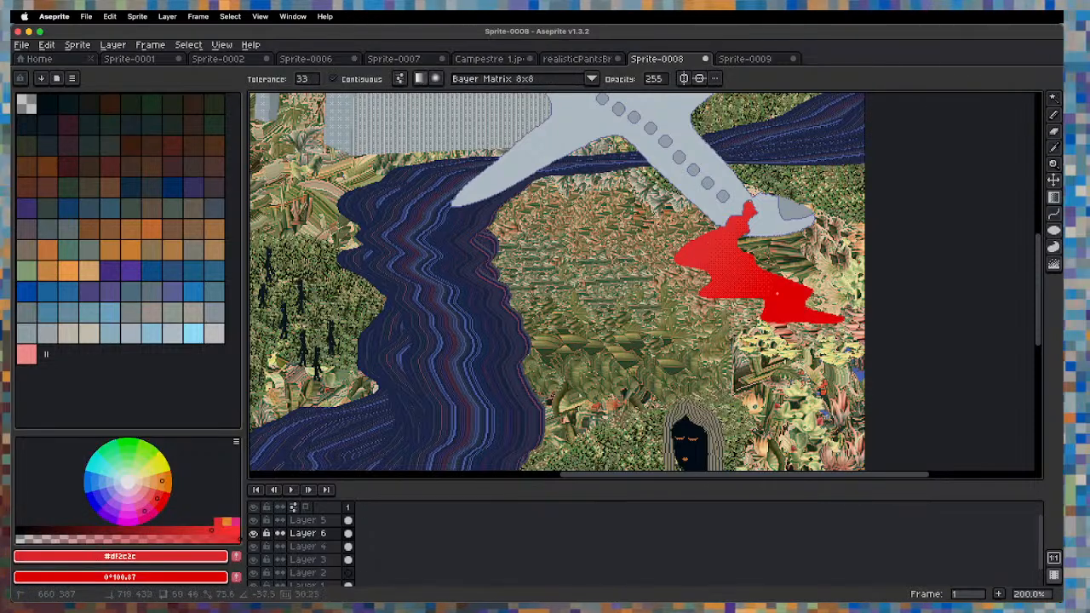
# Undo the red spill's gradient and refill the spill with a Bayer Matrix 8x8 gradient running from its lower-left edge towards the upper right.
pyautogui.press('super+z')
pyautogui.moveTo(749, 215)
pyautogui.mouseDown()
pyautogui.moveTo(727, 271)
pyautogui.moveTo(751, 213)
pyautogui.mouseUp()
pyautogui.press('super+z')
pyautogui.press('super+z')
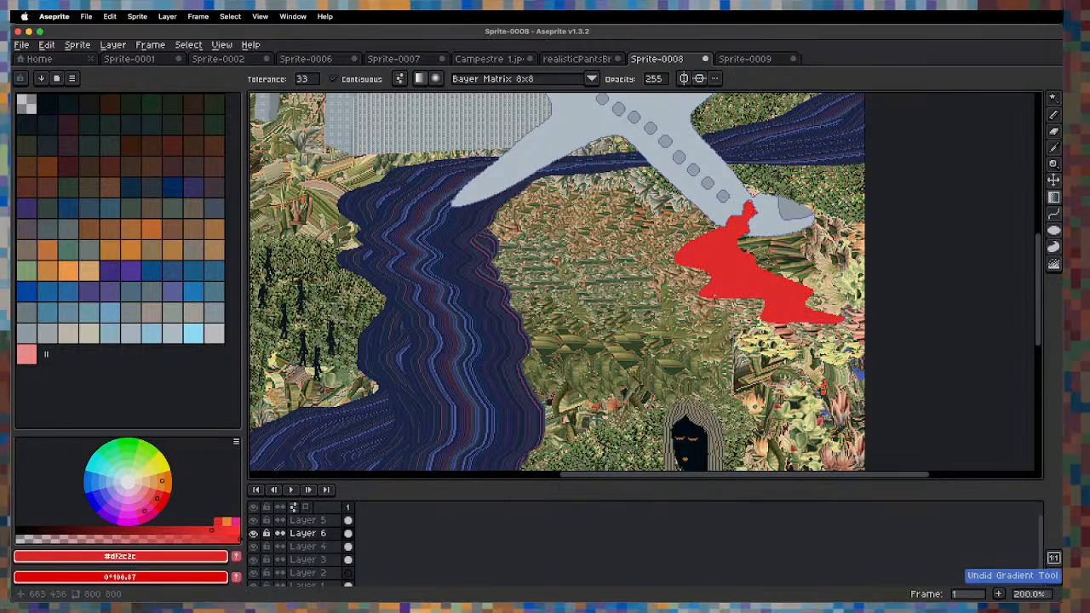
pyautogui.moveTo(714, 292); pyautogui.dragTo(764, 239)
pyautogui.scroll(-1, 759, 231)
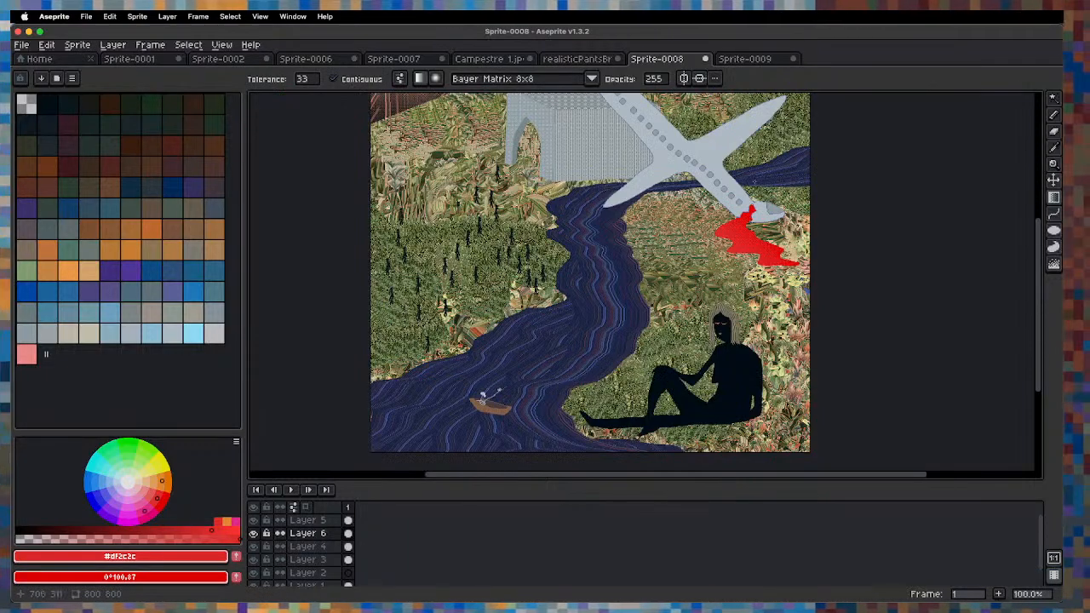
# Examine the plane, its windows and the red spill within the full landscape, shrinking the timeline for more canvas space.
pyautogui.moveTo(786, 197); pyautogui.dragTo(654, 294)
pyautogui.scroll(1, 653, 294)
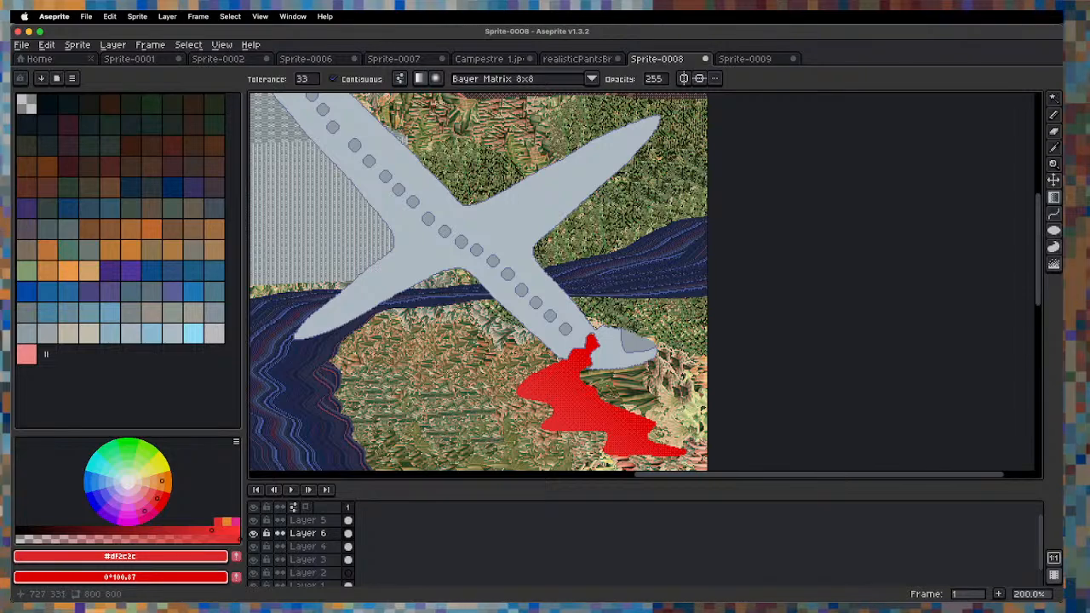
pyautogui.scroll(-1, 579, 261)
pyautogui.scroll(1, 519, 234)
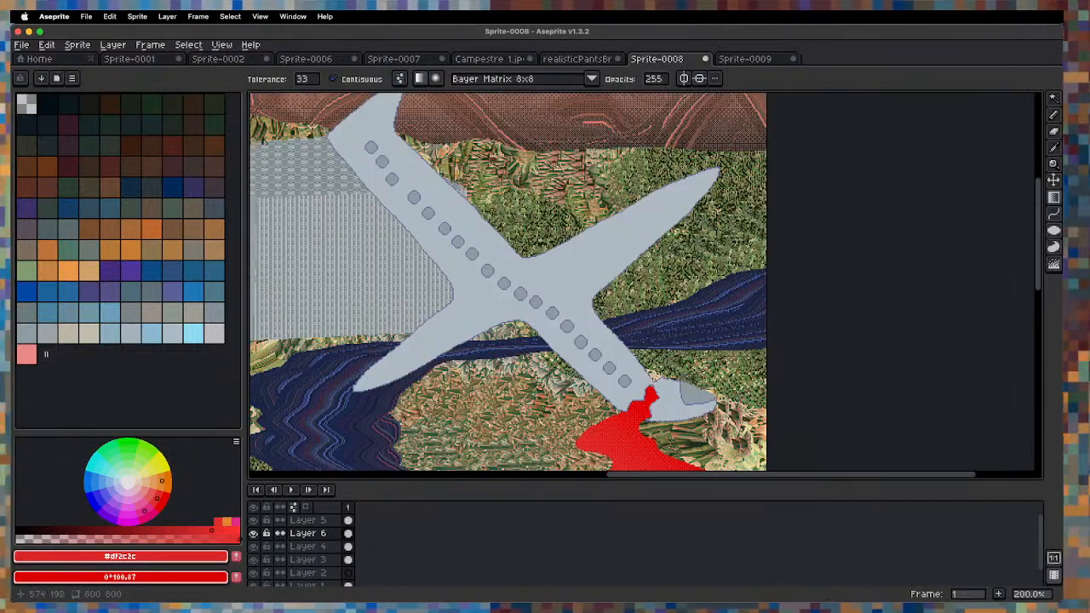
pyautogui.scroll(-1, 538, 229)
pyautogui.moveTo(490, 227)
pyautogui.mouseDown()
pyautogui.moveTo(554, 280)
pyautogui.moveTo(540, 214)
pyautogui.moveTo(596, 151)
pyautogui.moveTo(652, 275)
pyautogui.moveTo(645, 288)
pyautogui.moveTo(564, 211)
pyautogui.moveTo(577, 183)
pyautogui.moveTo(570, 124)
pyautogui.moveTo(585, 141)
pyautogui.mouseUp()
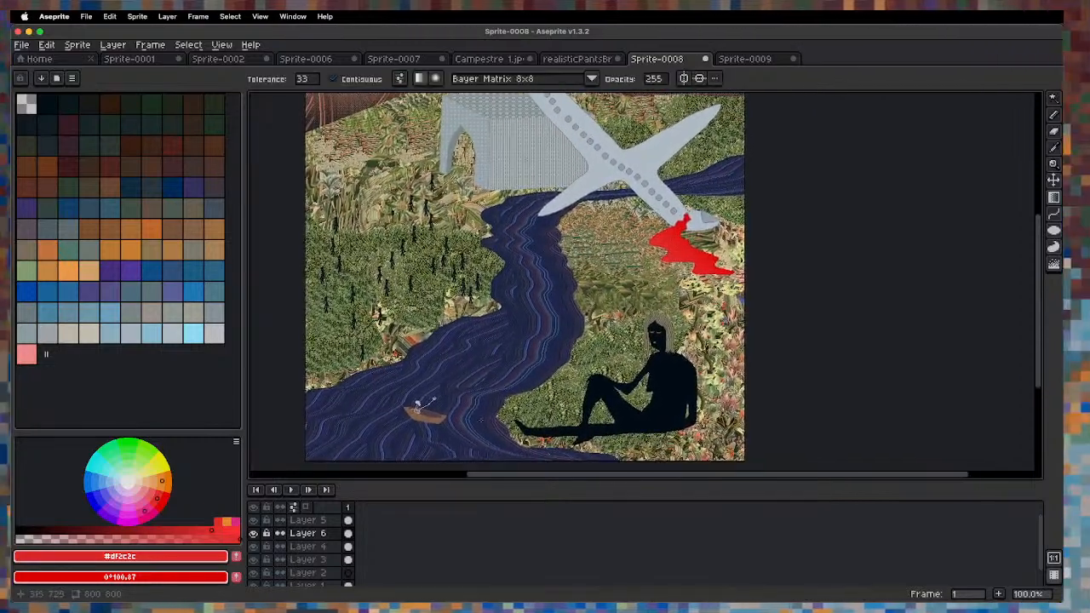
pyautogui.moveTo(496, 482); pyautogui.dragTo(496, 548)
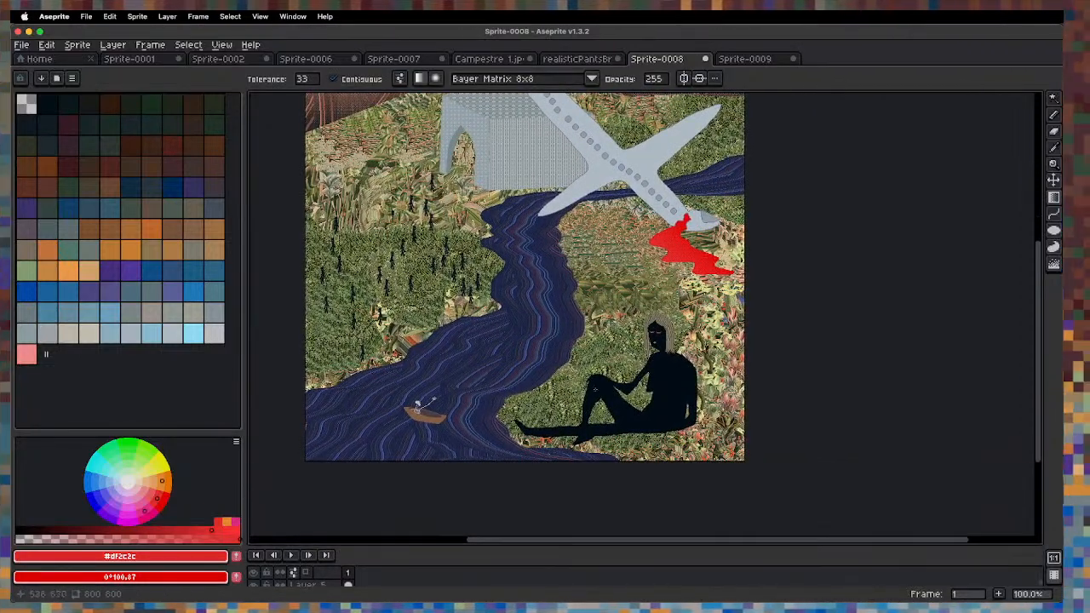
pyautogui.moveTo(641, 328); pyautogui.dragTo(640, 386)
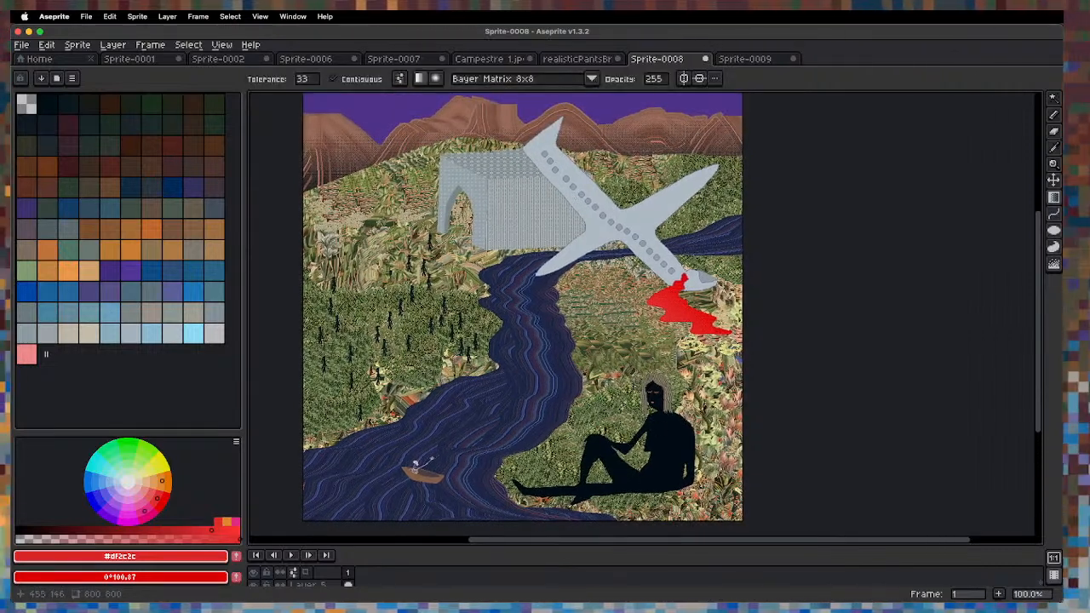
# Lasso the plane's lower-left wing tip with a jagged cut edge, try rotating it, and undo that rotation.
pyautogui.scroll(4, 548, 276)
pyautogui.press('q')
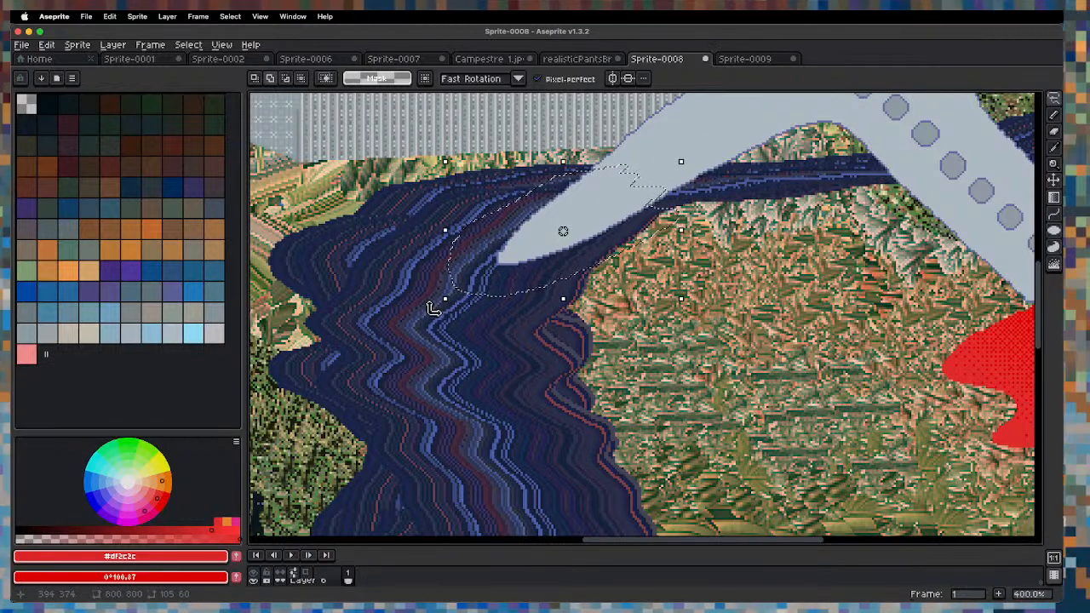
pyautogui.moveTo(432, 308)
pyautogui.mouseDown()
pyautogui.moveTo(417, 286)
pyautogui.moveTo(420, 294)
pyautogui.mouseUp()
pyautogui.press('super+z')
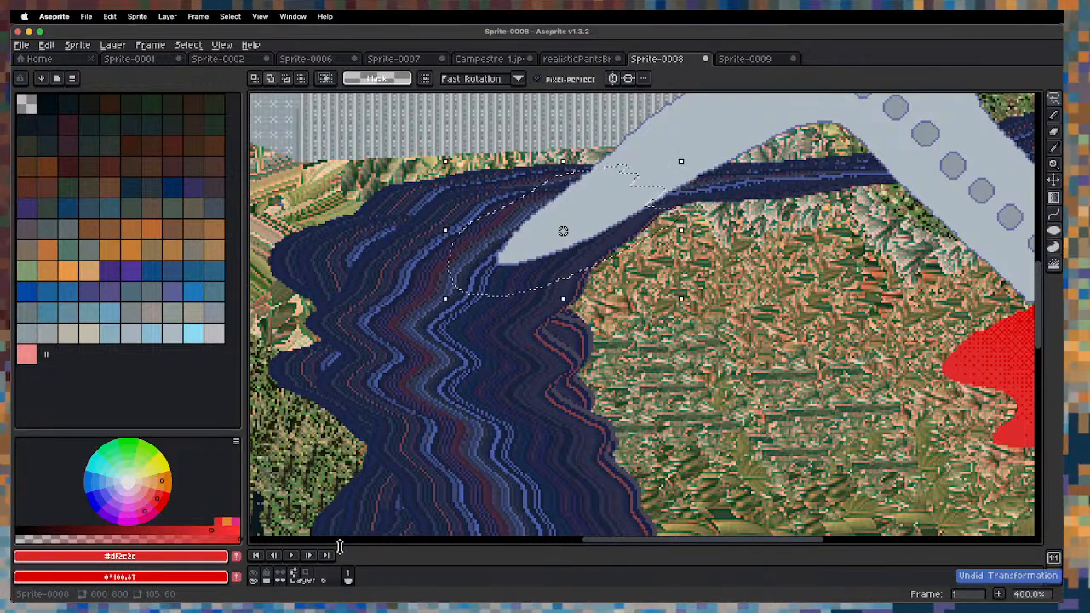
# Enlarge the timeline, make Layer 5 active, and rotate the selected wing tip by -20.6° so it breaks away from the wing.
pyautogui.moveTo(339, 546); pyautogui.dragTo(330, 470)
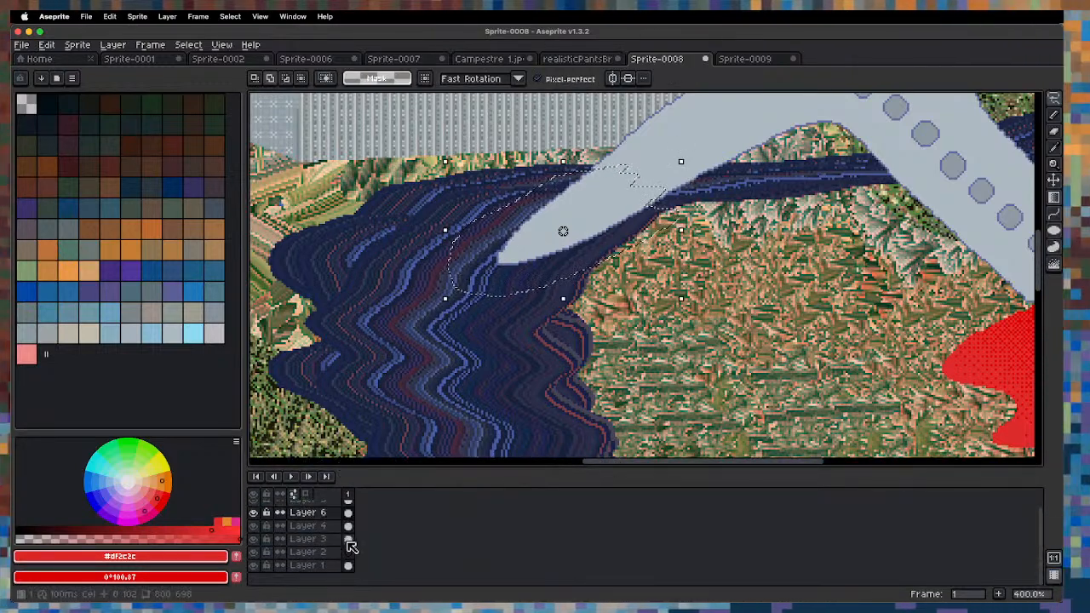
pyautogui.press('Up')
pyautogui.click(325, 515)
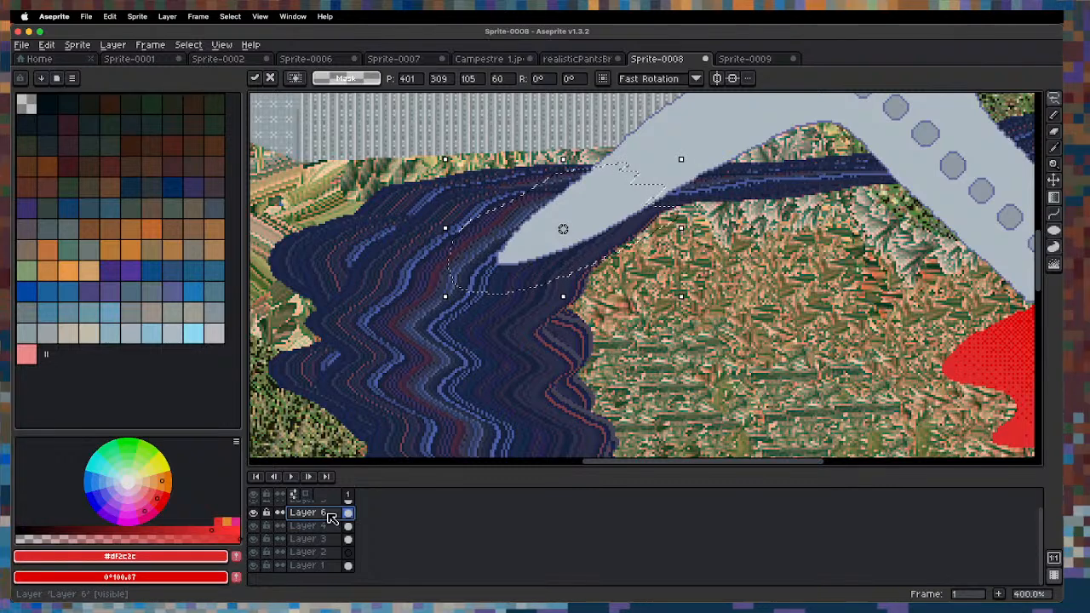
pyautogui.click(327, 504)
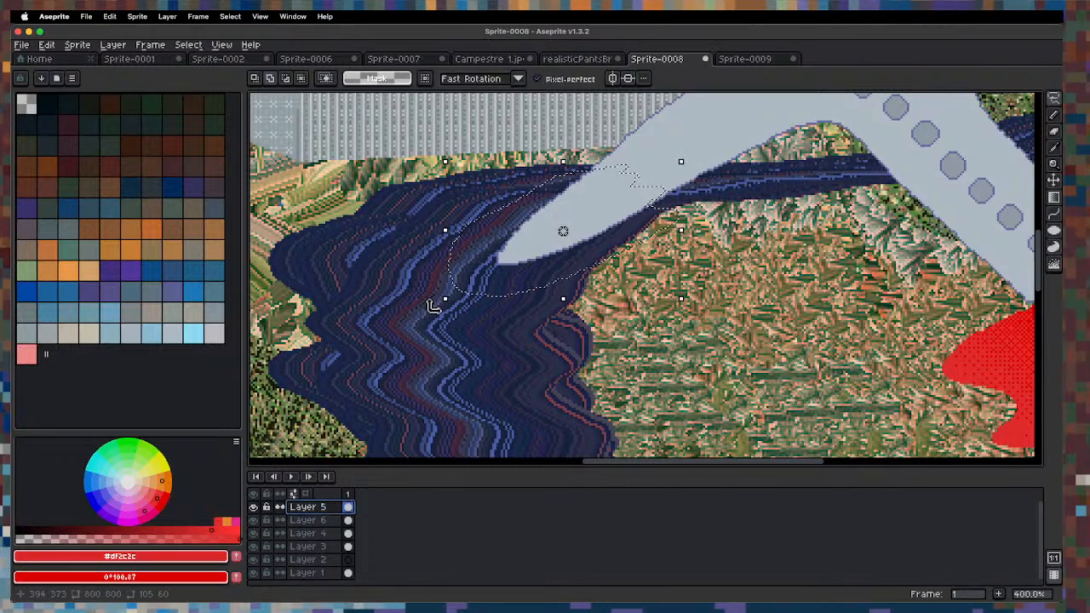
pyautogui.moveTo(433, 306); pyautogui.dragTo(405, 269)
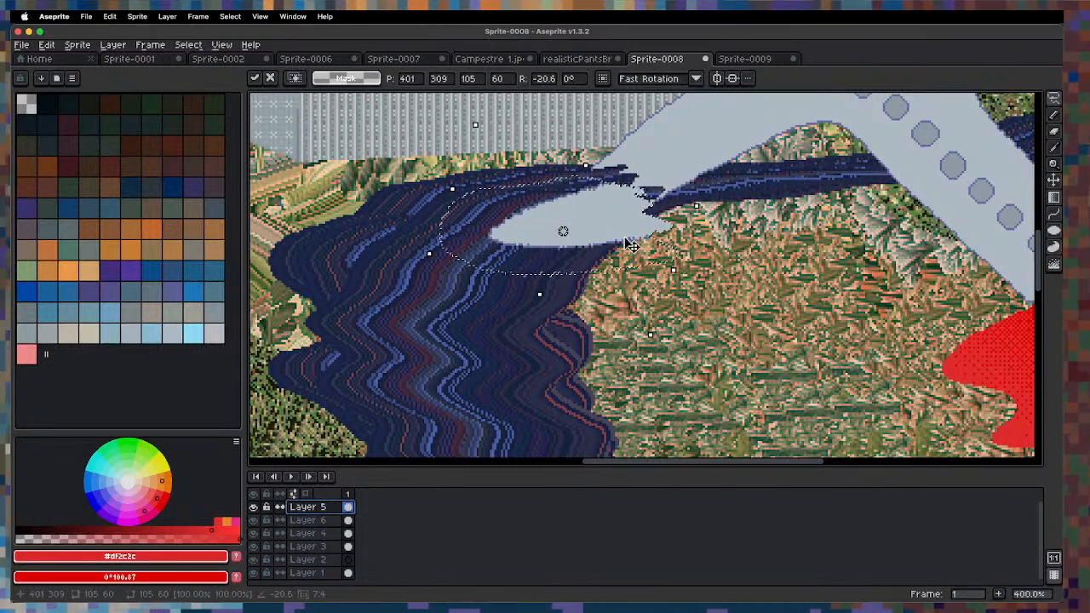
pyautogui.press('Return')
# Check how the broken wing tip reads in the full picture and inspect the seated figure's face and body.
pyautogui.press('1')
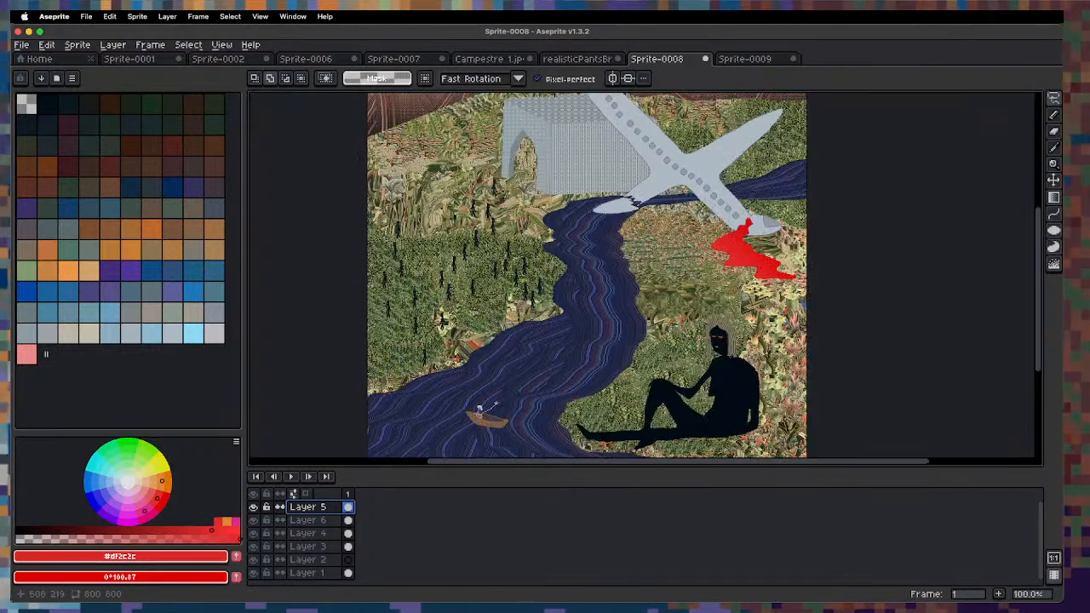
pyautogui.press('space')
pyautogui.moveTo(675, 188); pyautogui.dragTo(619, 311)
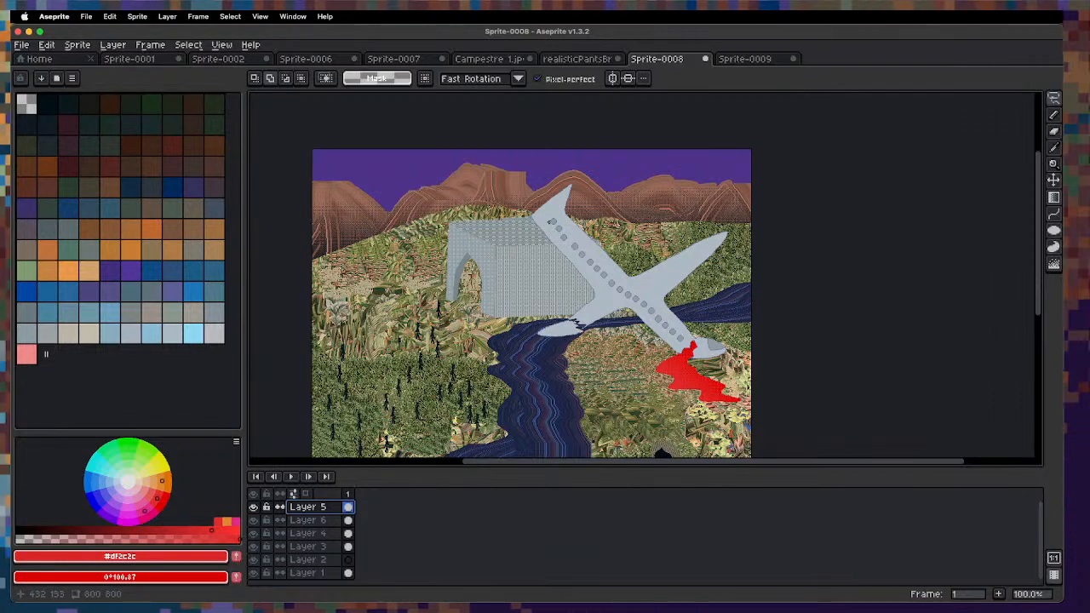
pyautogui.press('space')
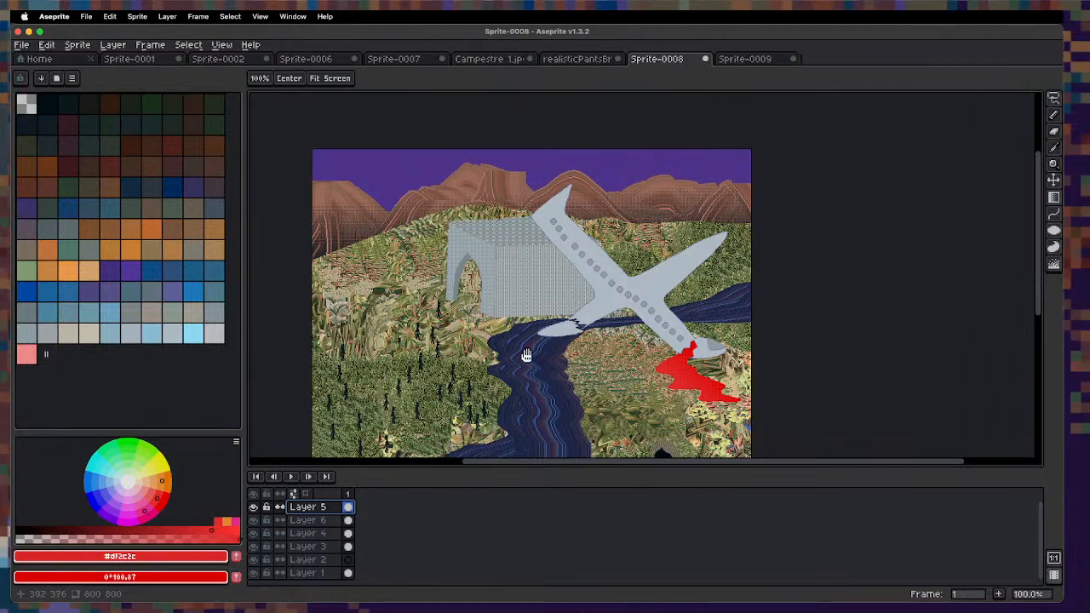
pyautogui.moveTo(515, 347); pyautogui.dragTo(508, 246)
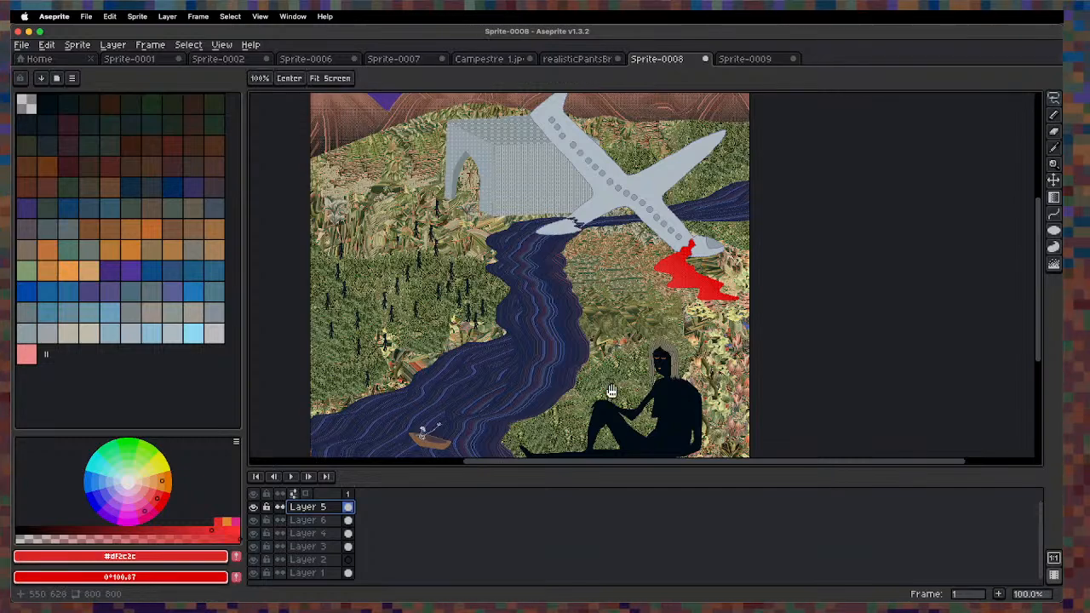
pyautogui.scroll(-5, 610, 396)
pyautogui.hscroll(2, 609, 395)
pyautogui.scroll(6, 637, 266)
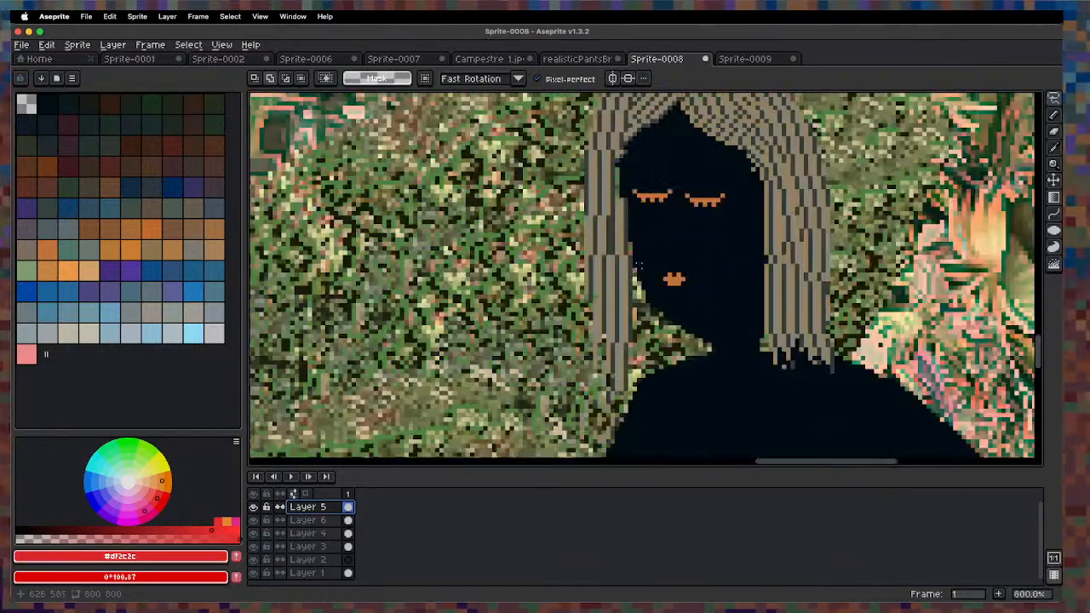
pyautogui.scroll(-5, 640, 203)
pyautogui.press('space')
pyautogui.moveTo(639, 203); pyautogui.dragTo(747, 217)
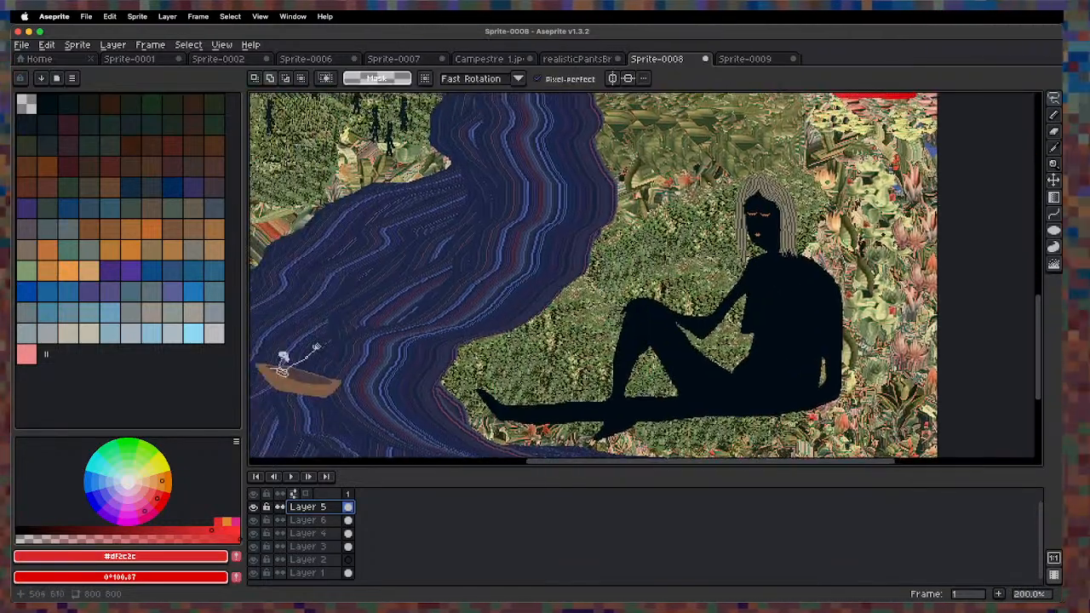
pyautogui.press('space')
pyautogui.moveTo(576, 254); pyautogui.dragTo(615, 301)
# Review the whole landscape, looking closely at the skeleton's boat on the river and the plane beside the arched building.
pyautogui.scroll(-2, 603, 269)
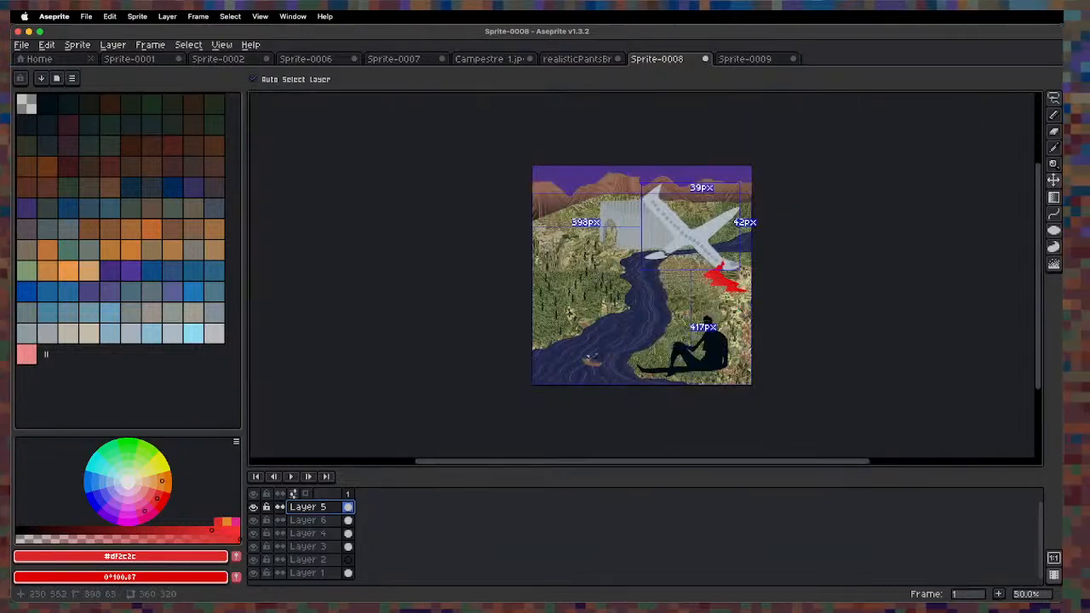
pyautogui.scroll(2, 597, 263)
pyautogui.scroll(-1, 594, 265)
pyautogui.press('space')
pyautogui.moveTo(560, 251); pyautogui.dragTo(531, 164)
pyautogui.moveTo(540, 233); pyautogui.dragTo(535, 307)
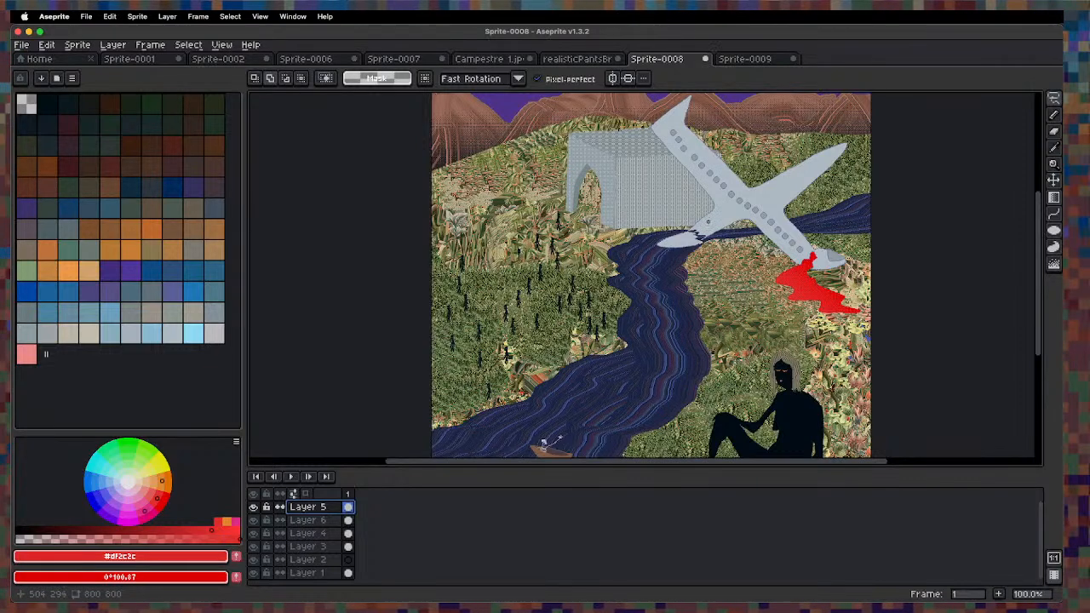
pyautogui.press('space')
pyautogui.moveTo(617, 410)
pyautogui.mouseDown()
pyautogui.moveTo(622, 366)
pyautogui.moveTo(550, 327)
pyautogui.moveTo(538, 372)
pyautogui.moveTo(556, 366)
pyautogui.mouseUp()
pyautogui.scroll(1, 591, 364)
pyautogui.press('space')
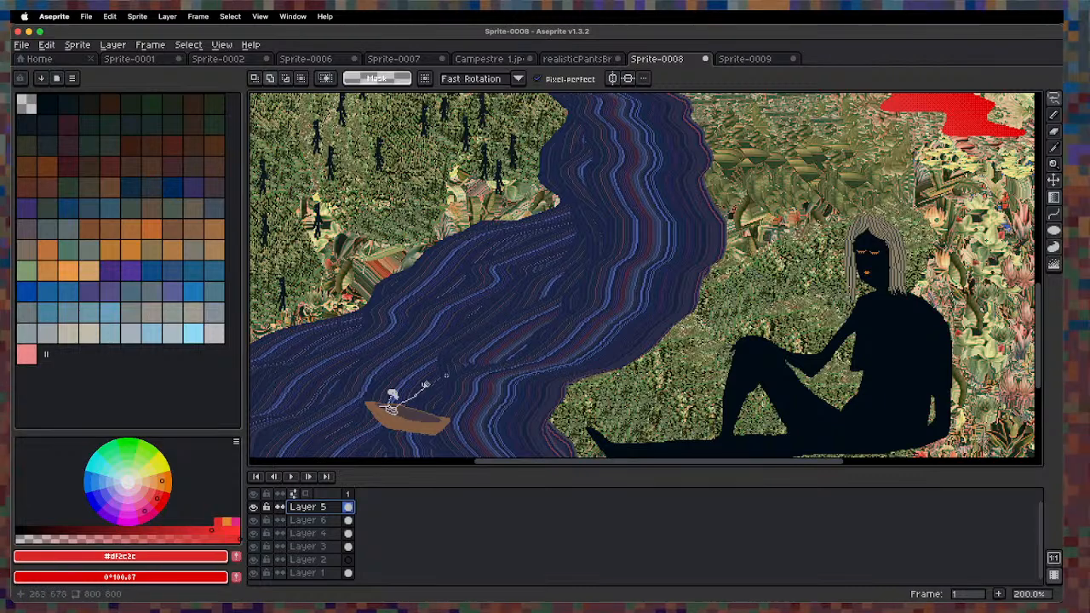
pyautogui.scroll(3, 424, 385)
pyautogui.scroll(-5, 400, 392)
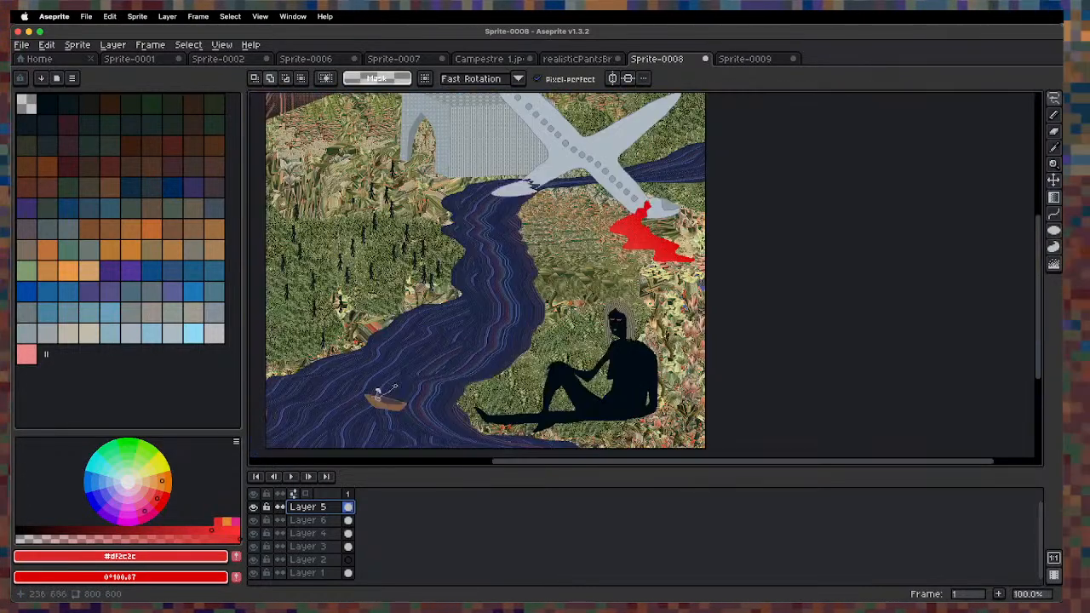
pyautogui.press('space')
pyautogui.moveTo(441, 253); pyautogui.dragTo(447, 328)
pyautogui.scroll(3, 485, 264)
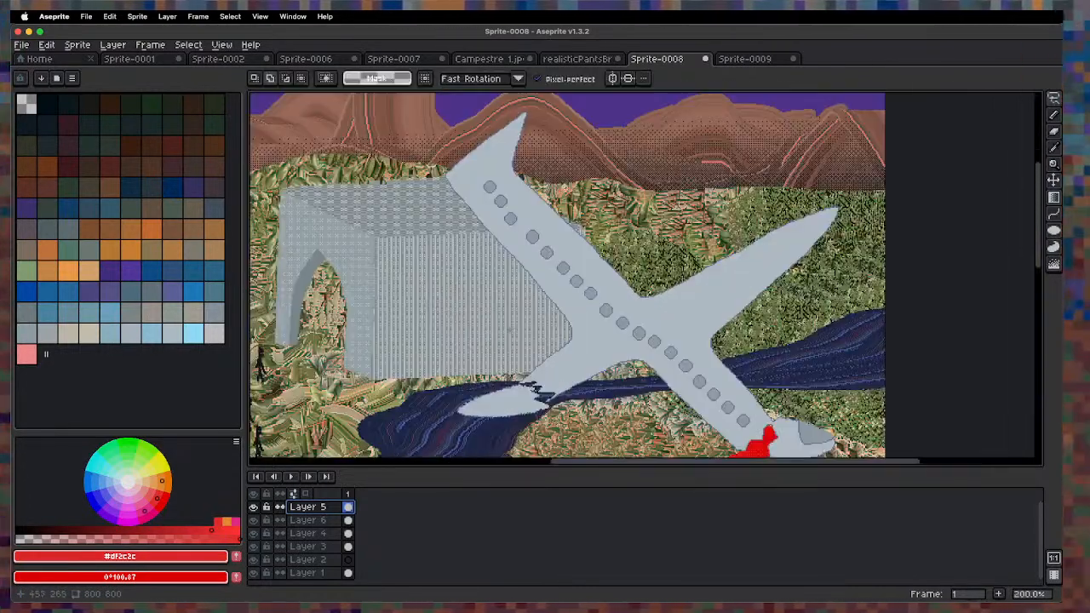
pyautogui.scroll(-3, 509, 317)
# Select the plane's main body on Layer 5 with the Magic Wand, and set Idx-111 as foreground and Idx-99 as background colour.
pyautogui.press('w')
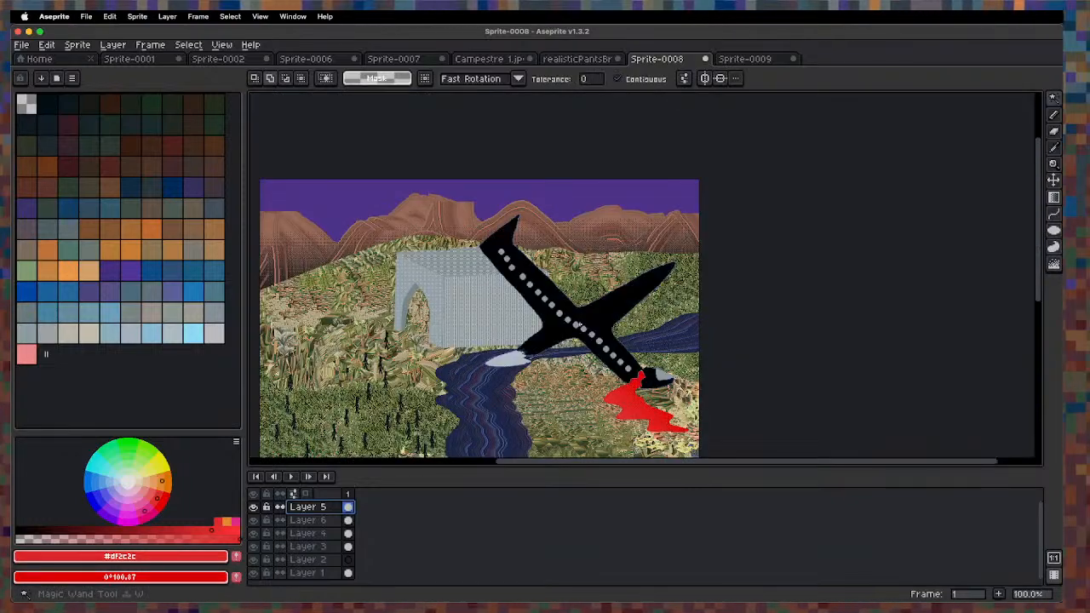
pyautogui.click(602, 325)
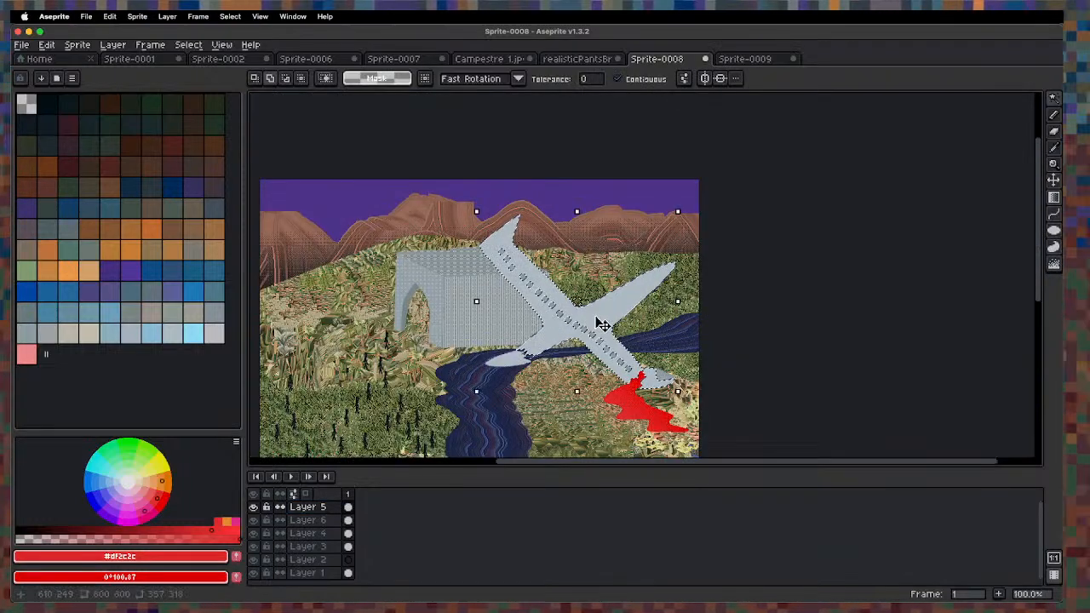
pyautogui.click(194, 271)
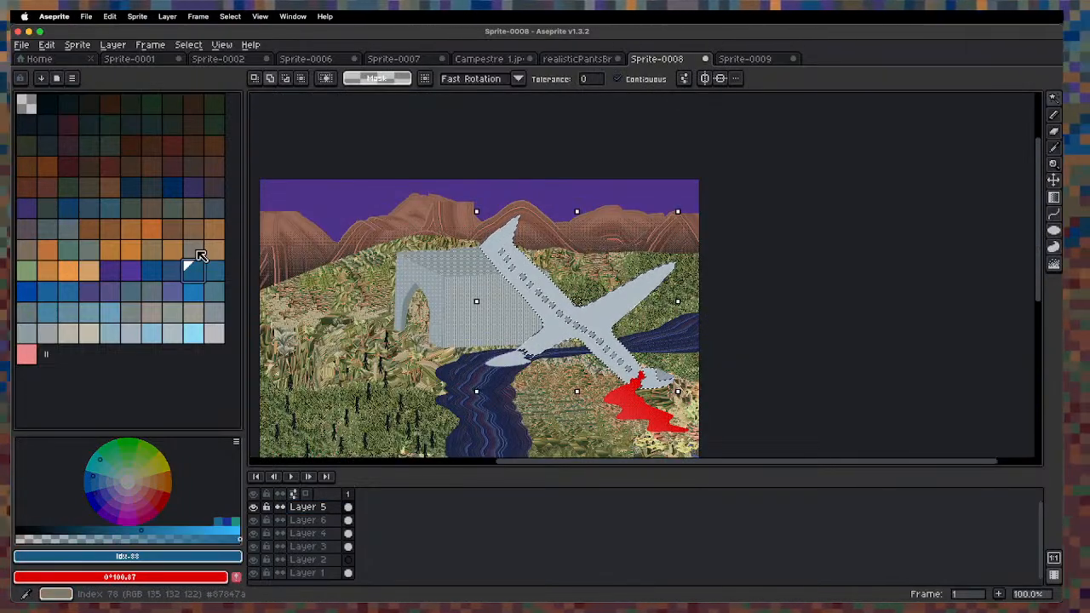
pyautogui.click(217, 293)
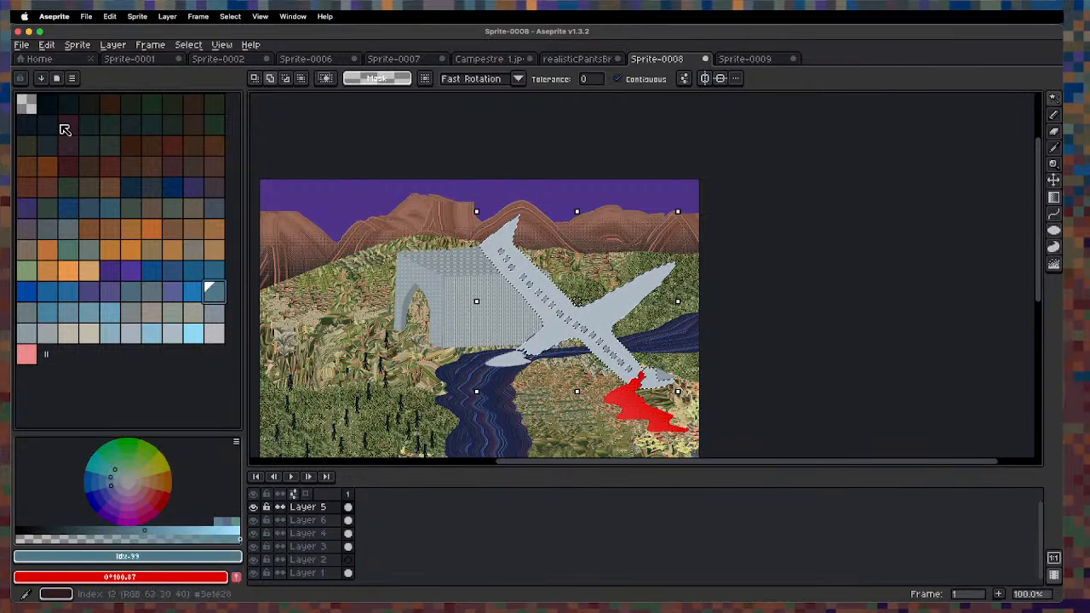
pyautogui.press('x')
pyautogui.click(53, 335)
# Try shading the plane's body with a Bayer Matrix 8x8 gradient from Idx-111 at the top to Idx-99 at the bottom.
pyautogui.hotkey('shift', 'g')
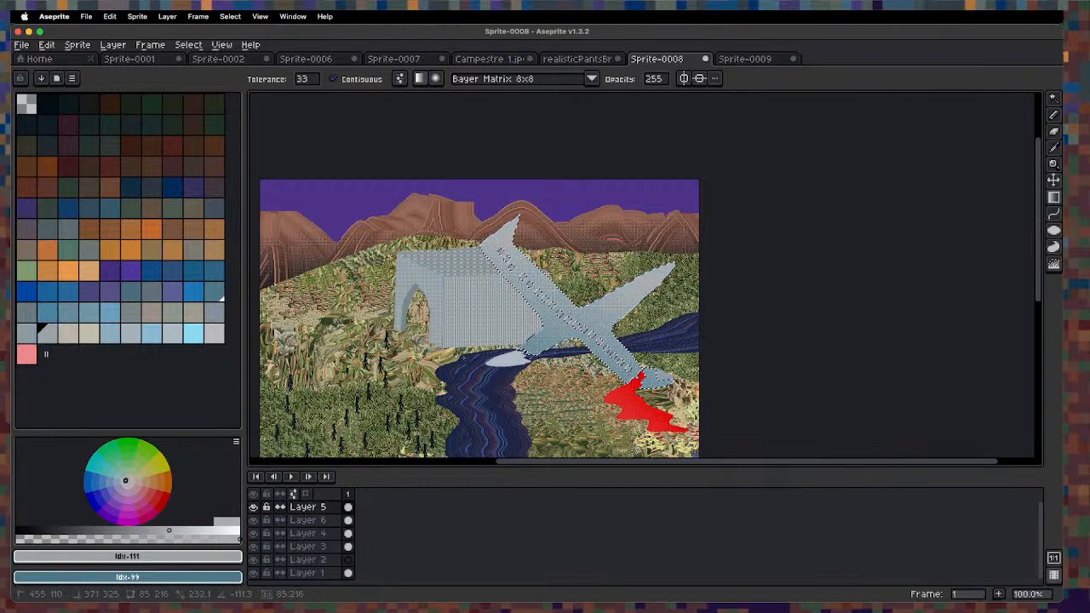
pyautogui.press('super+z')
pyautogui.moveTo(607, 307); pyautogui.dragTo(598, 346)
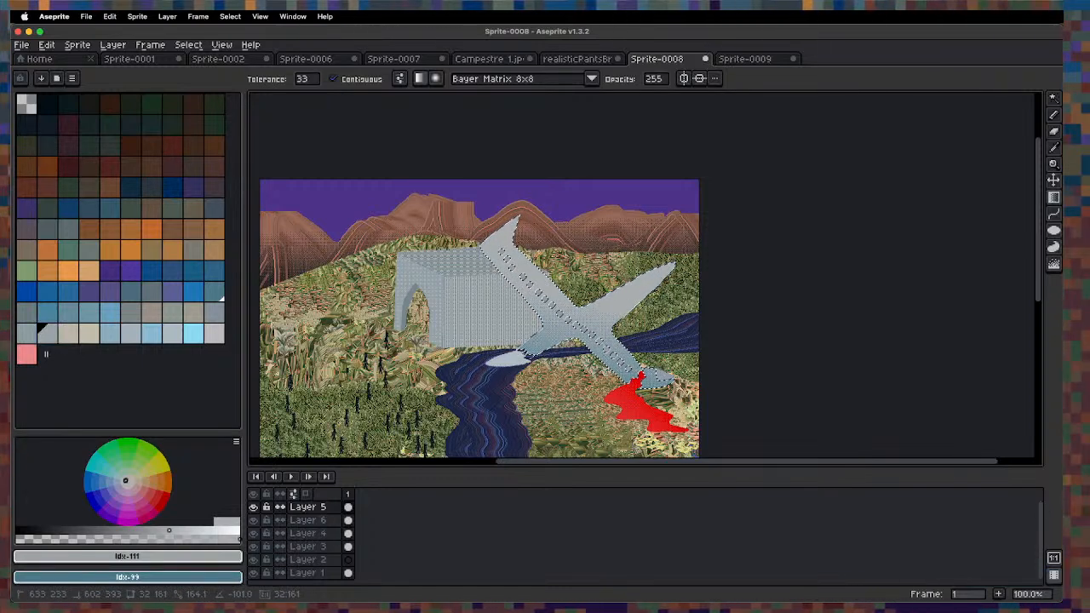
pyautogui.scroll(1, 559, 326)
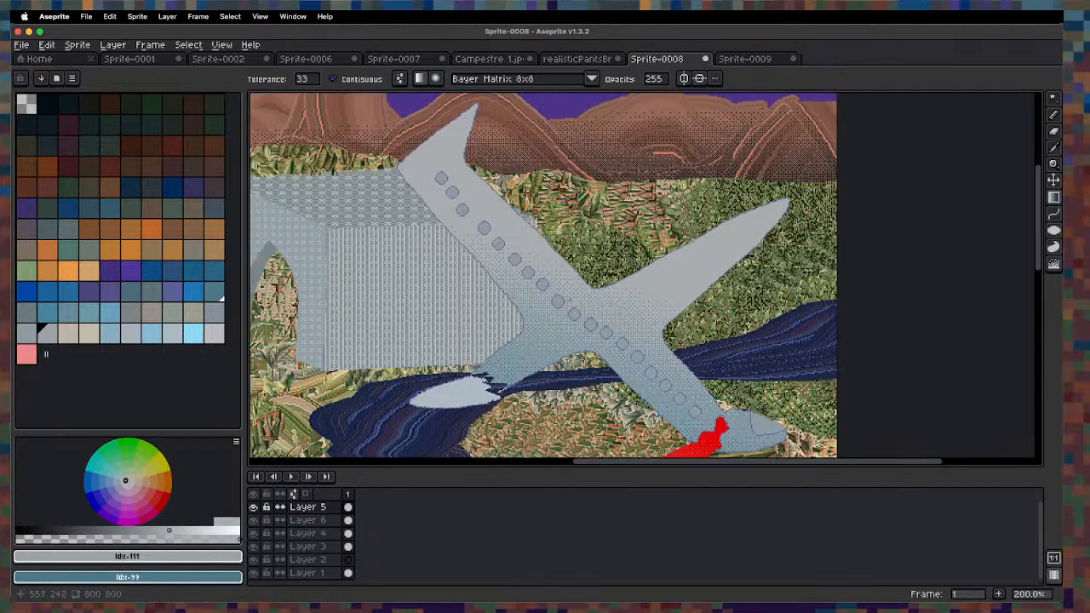
pyautogui.moveTo(827, 213); pyautogui.dragTo(504, 295)
pyautogui.scroll(-1, 782, 224)
# Undo the plane's gradient shading and the selection of its body.
pyautogui.press('super+z')
pyautogui.press('super+z')
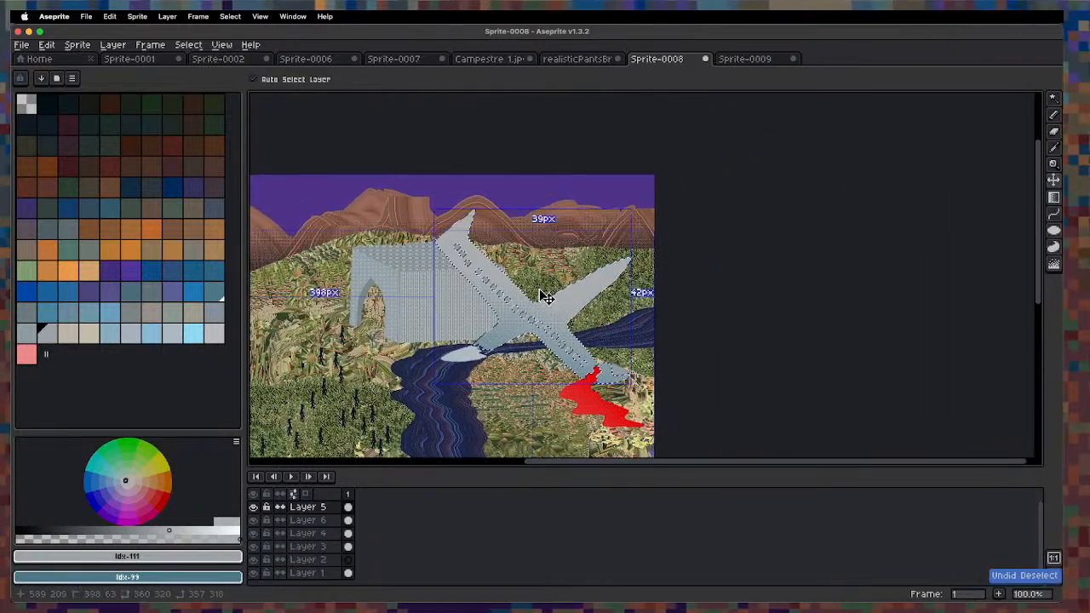
pyautogui.press('super+z')
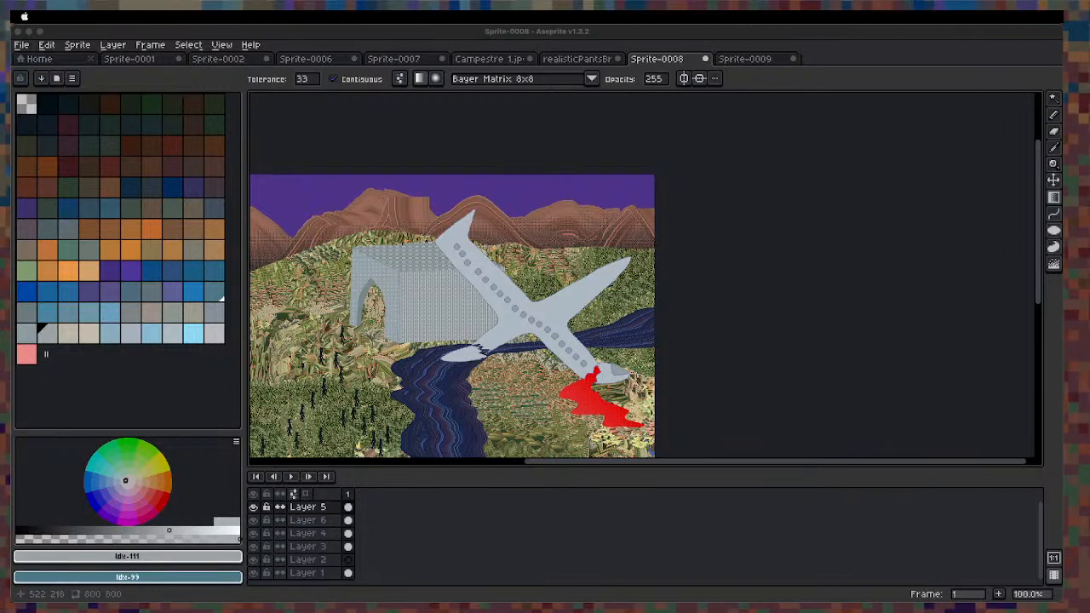
pyautogui.moveTo(537, 394); pyautogui.dragTo(610, 326)
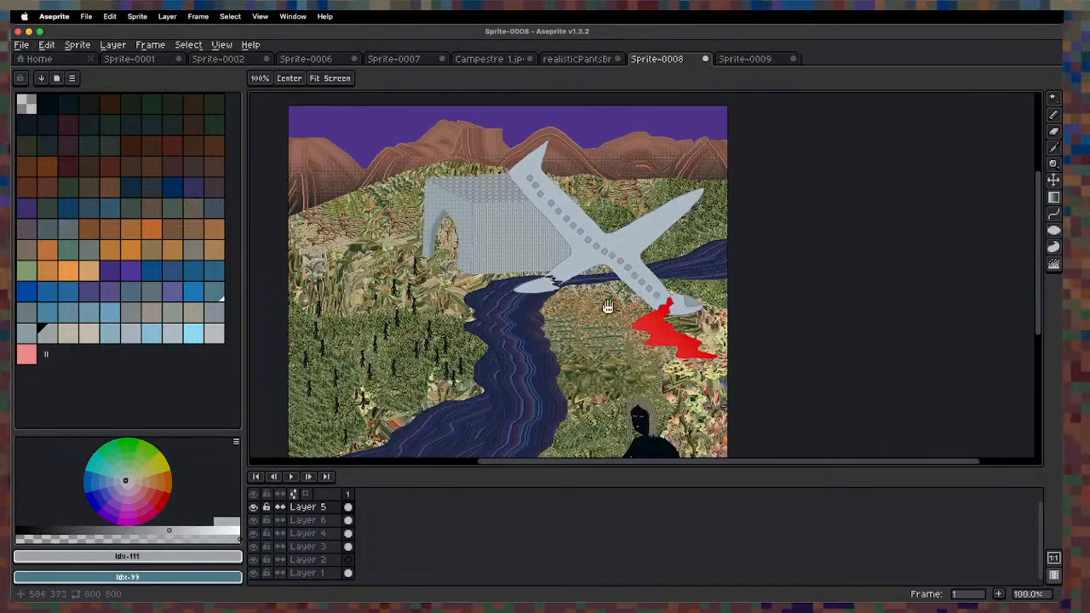
pyautogui.scroll(1, 569, 273)
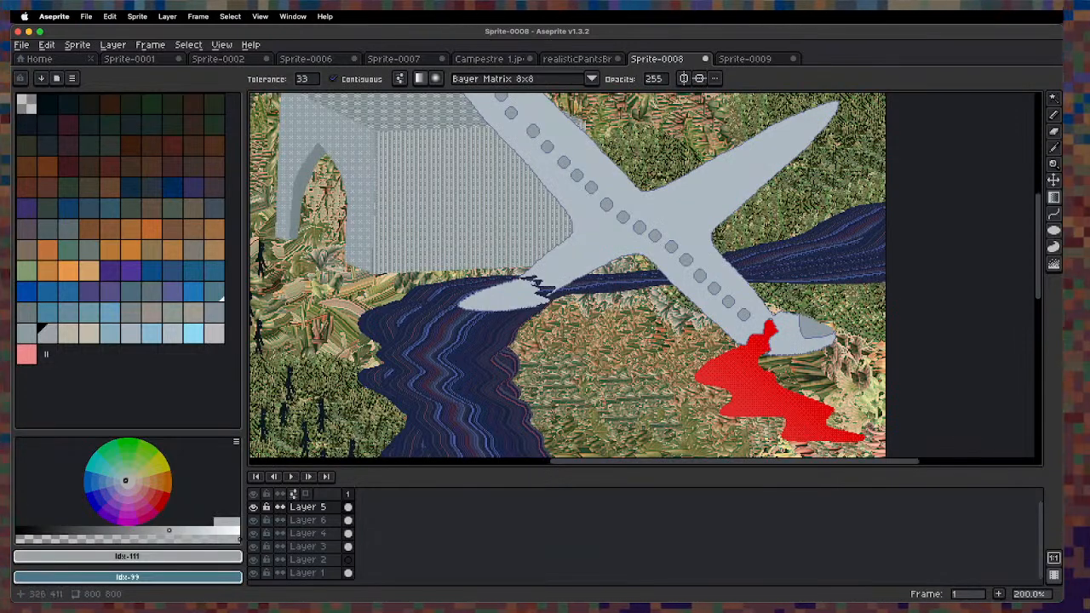
# Set Idx-1 as the foreground colour and add a new layer directly above Layer 6 for the plane's shadow.
pyautogui.click(53, 107)
pyautogui.click(317, 519)
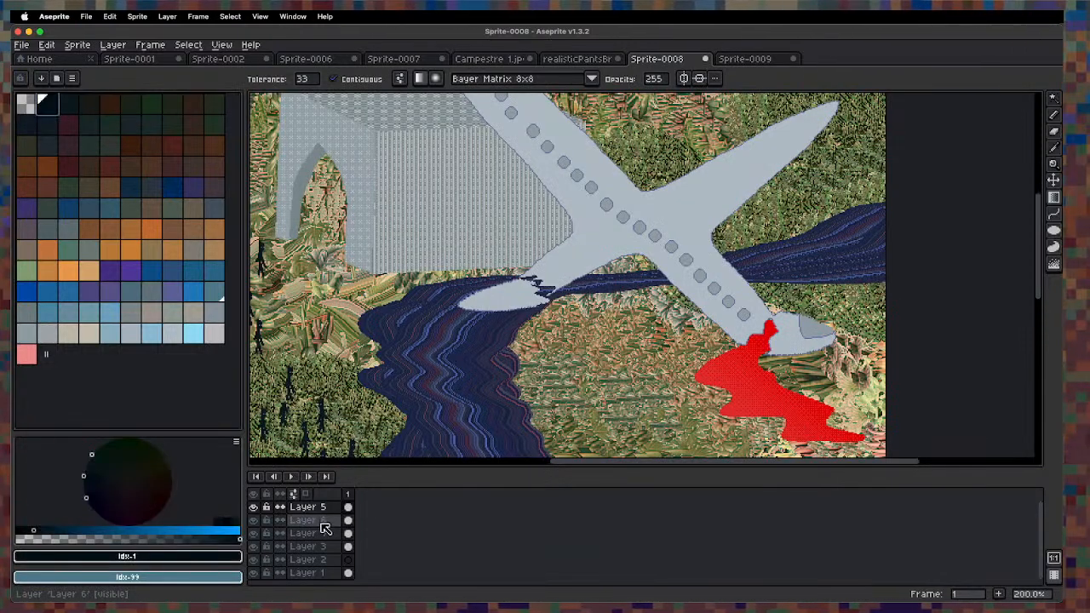
pyautogui.hotkey('shift', 'b')
pyautogui.hotkey('shift', 'n')
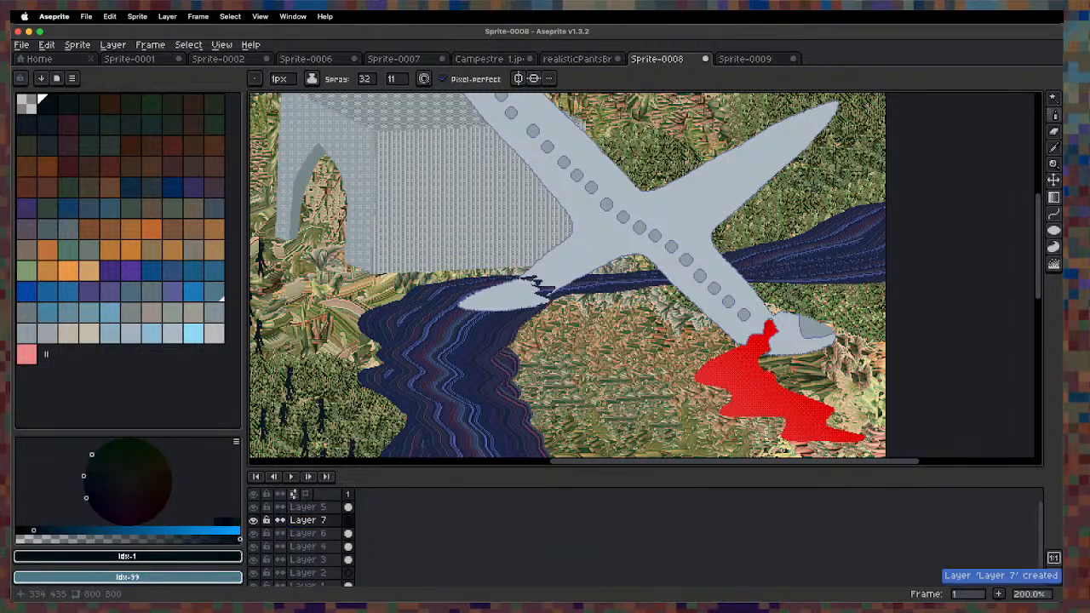
# Draw a filled dark shadow with the Contour tool beneath the plane's front fuselage, running from the river to the nose break.
pyautogui.scroll(-1, 503, 347)
pyautogui.scroll(1, 502, 348)
pyautogui.moveTo(503, 348); pyautogui.dragTo(479, 320)
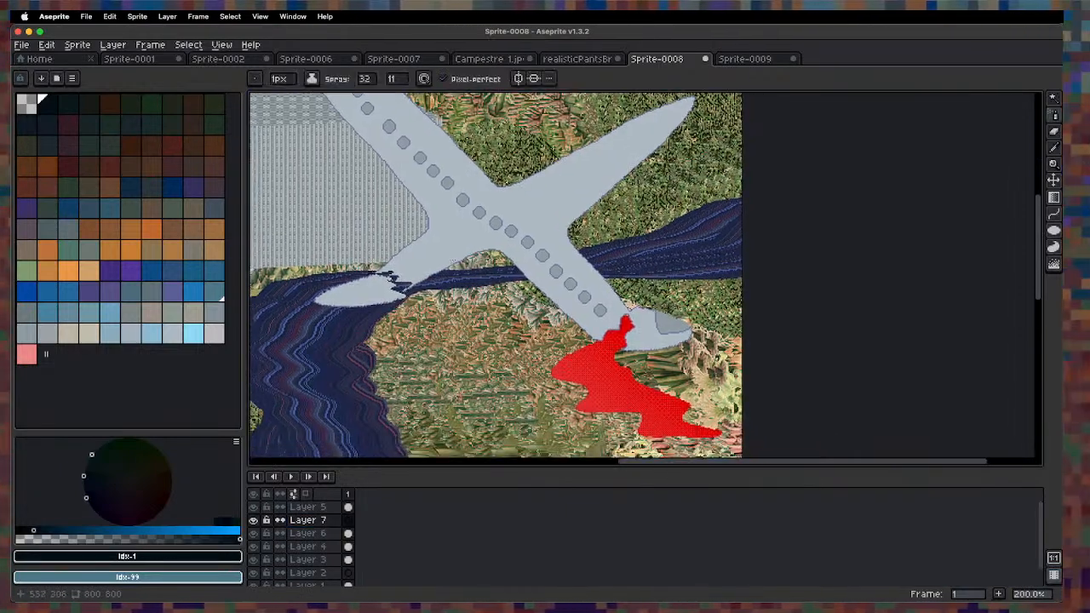
pyautogui.press('d')
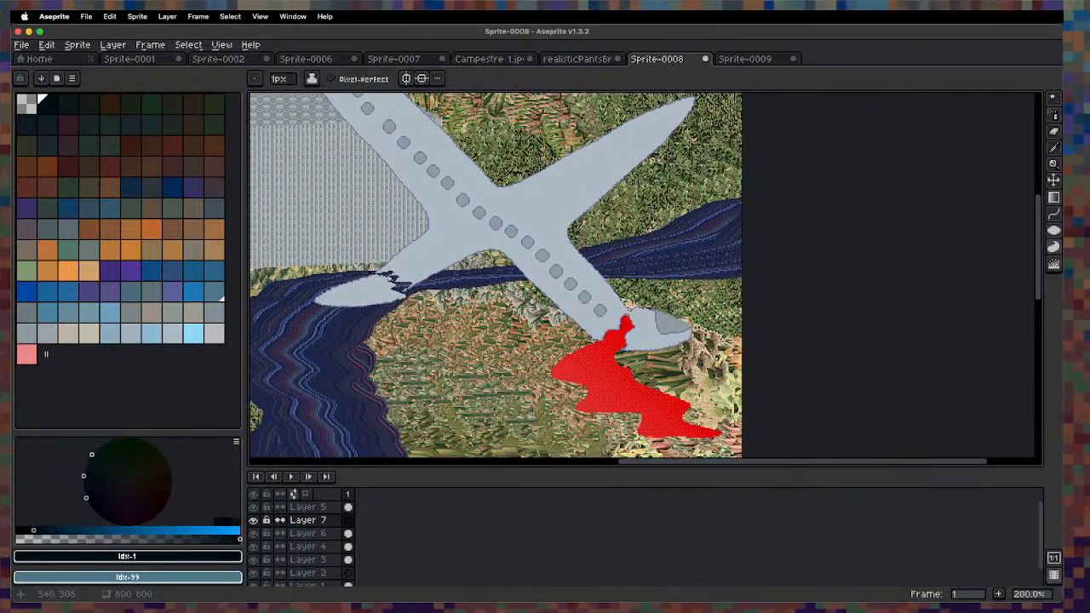
pyautogui.moveTo(462, 286); pyautogui.dragTo(575, 334)
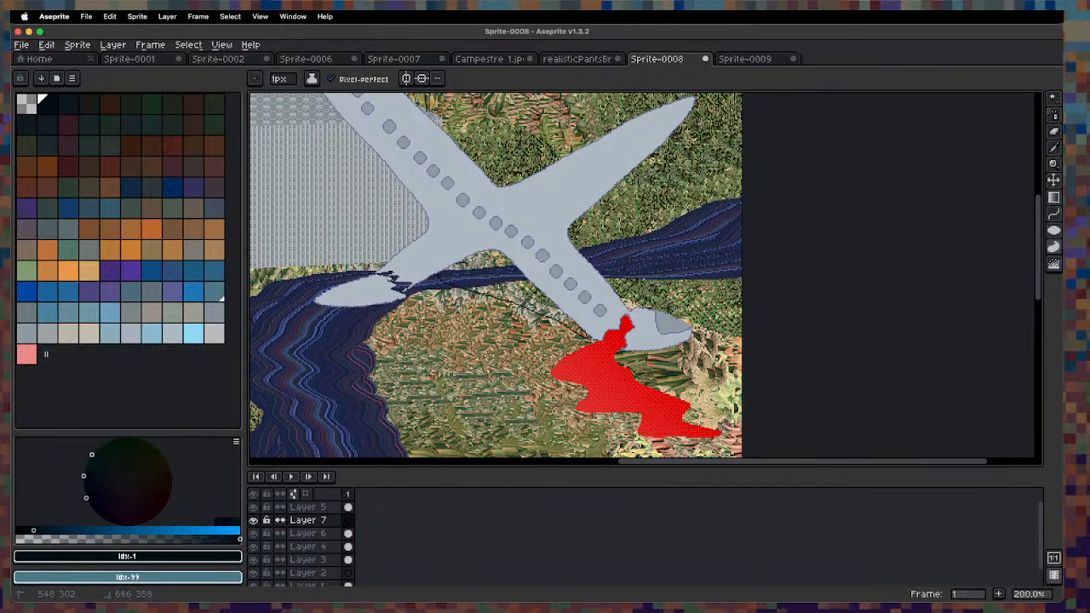
pyautogui.moveTo(514, 287); pyautogui.dragTo(443, 272)
pyautogui.moveTo(462, 227); pyautogui.dragTo(568, 212)
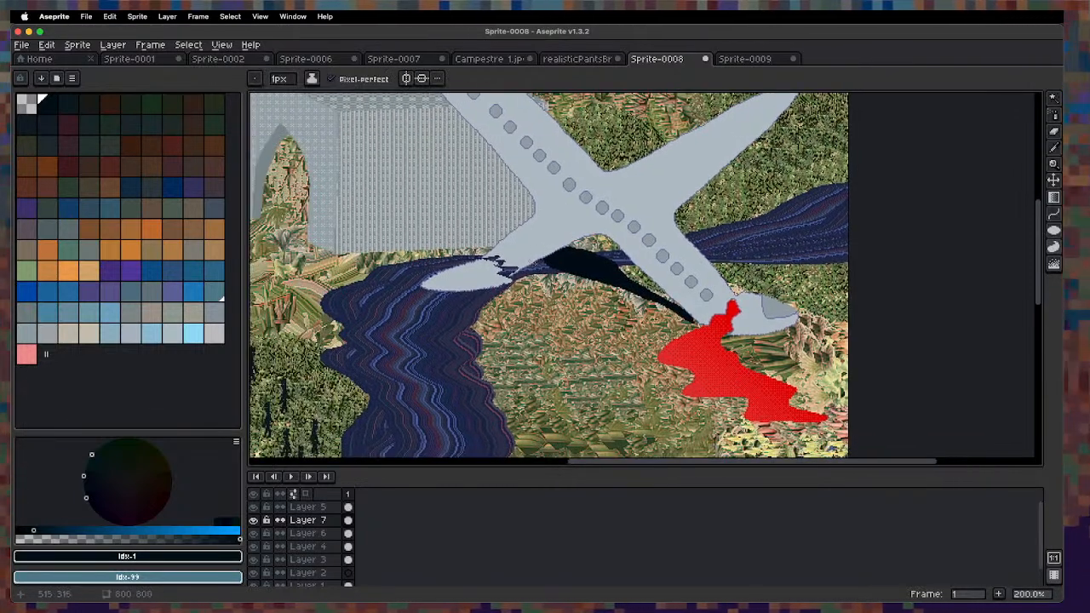
# Extend the dark shadow beneath both wings, from the broken wing across the river to beyond the intact wing.
pyautogui.moveTo(508, 268); pyautogui.dragTo(540, 268)
pyautogui.moveTo(630, 257)
pyautogui.mouseDown()
pyautogui.moveTo(498, 291)
pyautogui.moveTo(623, 245)
pyautogui.moveTo(477, 294)
pyautogui.moveTo(618, 212)
pyautogui.moveTo(562, 264)
pyautogui.moveTo(487, 299)
pyautogui.mouseUp()
pyautogui.press('super+z')
pyautogui.moveTo(471, 235)
pyautogui.mouseDown()
pyautogui.moveTo(593, 259)
pyautogui.moveTo(629, 300)
pyautogui.mouseUp()
# Draw the dark shadow of the plane's tail and rear fuselage across the arched building's wall, redoing the first outline.
pyautogui.moveTo(518, 339); pyautogui.dragTo(477, 266)
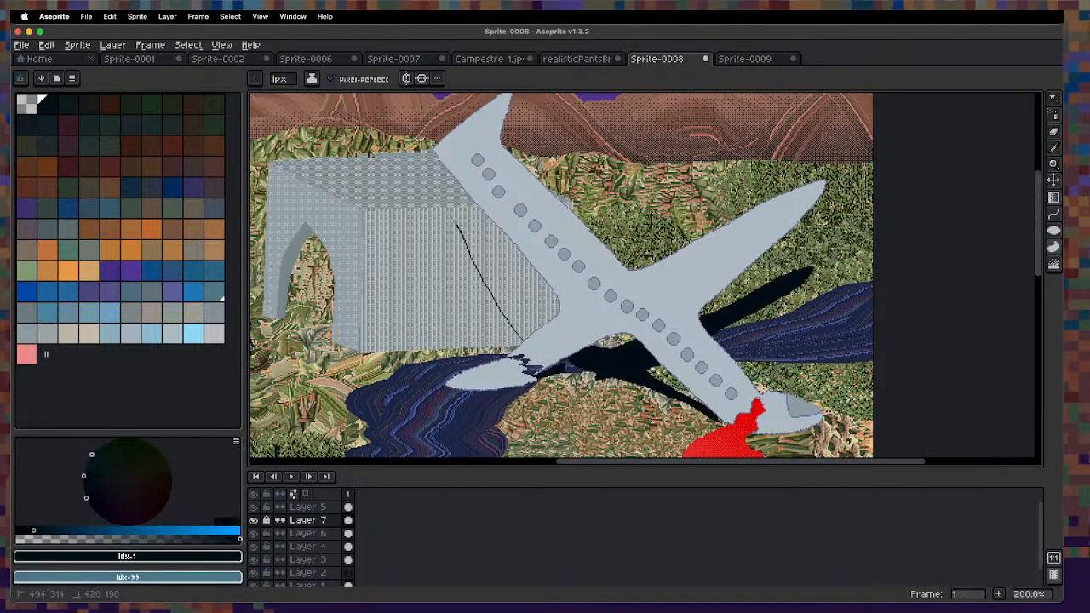
pyautogui.moveTo(456, 224); pyautogui.dragTo(451, 212)
pyautogui.press('super+z')
pyautogui.moveTo(435, 154); pyautogui.dragTo(452, 194)
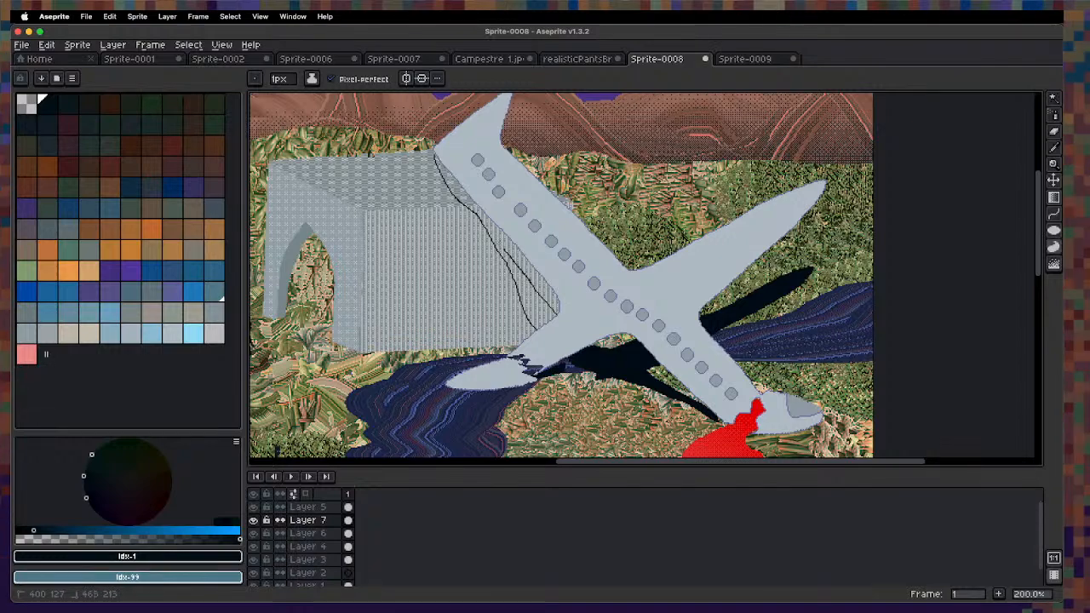
pyautogui.moveTo(472, 205); pyautogui.dragTo(460, 190)
pyautogui.scroll(-1, 501, 211)
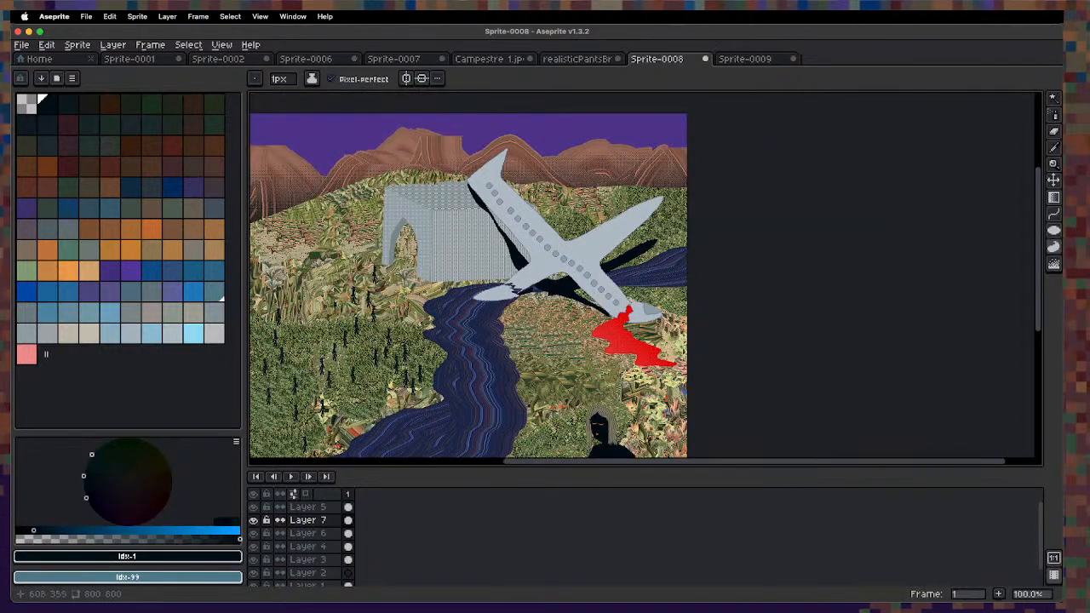
# Select the plane's shadow with the Magic Wand, clear it, and refill it with semi-transparent #000d15 at alpha 83.
pyautogui.press('w')
pyautogui.click(564, 286)
pyautogui.scroll(3, 539, 298)
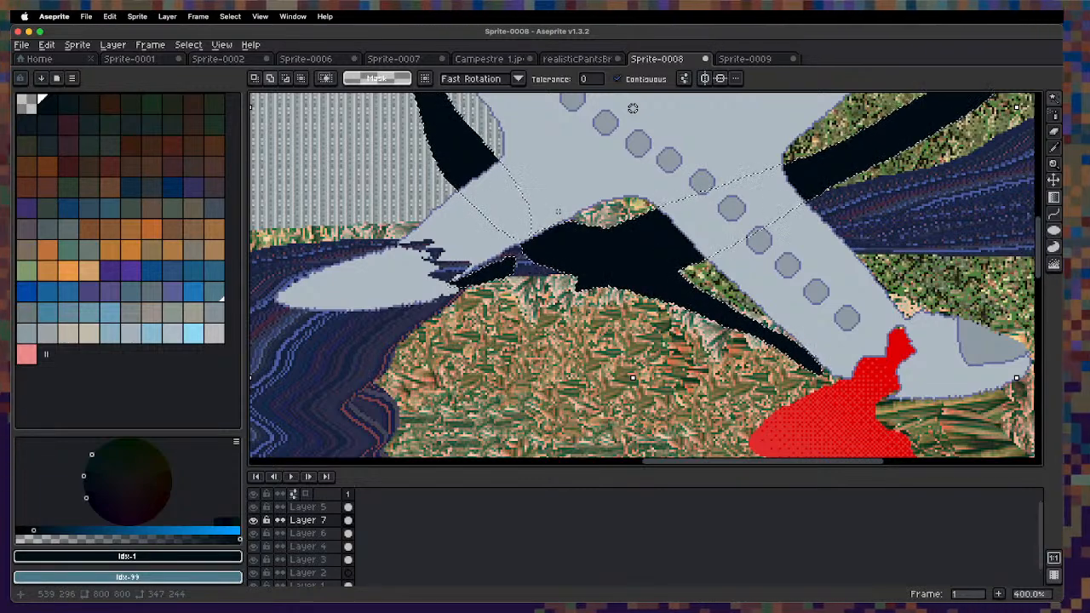
pyautogui.press('Delete')
pyautogui.click(96, 535)
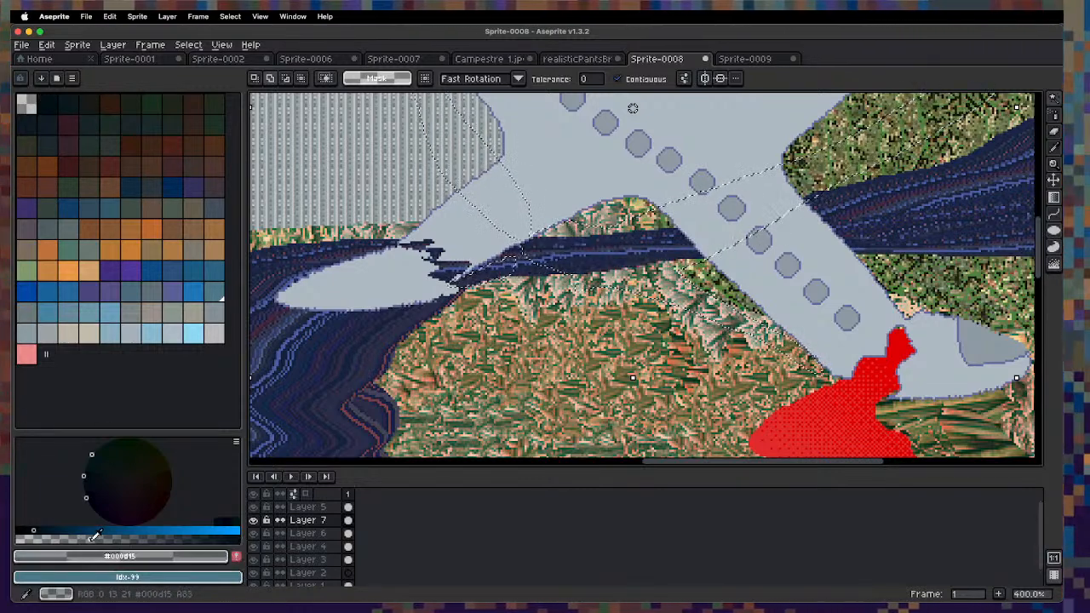
pyautogui.press('g')
pyautogui.click(583, 268)
pyautogui.scroll(-3, 582, 269)
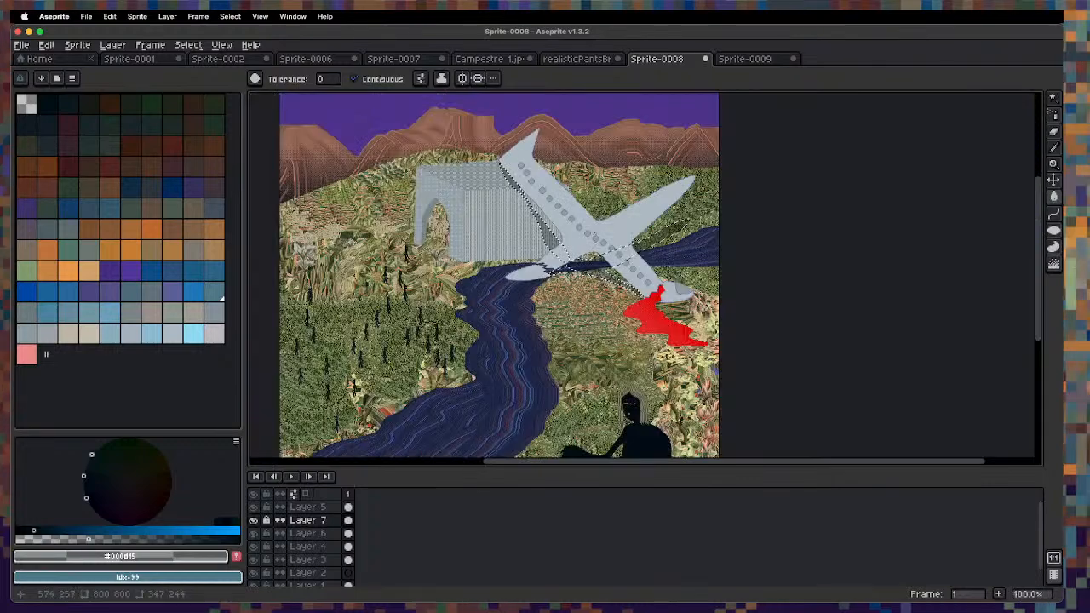
pyautogui.scroll(3, 596, 234)
pyautogui.scroll(-3, 652, 198)
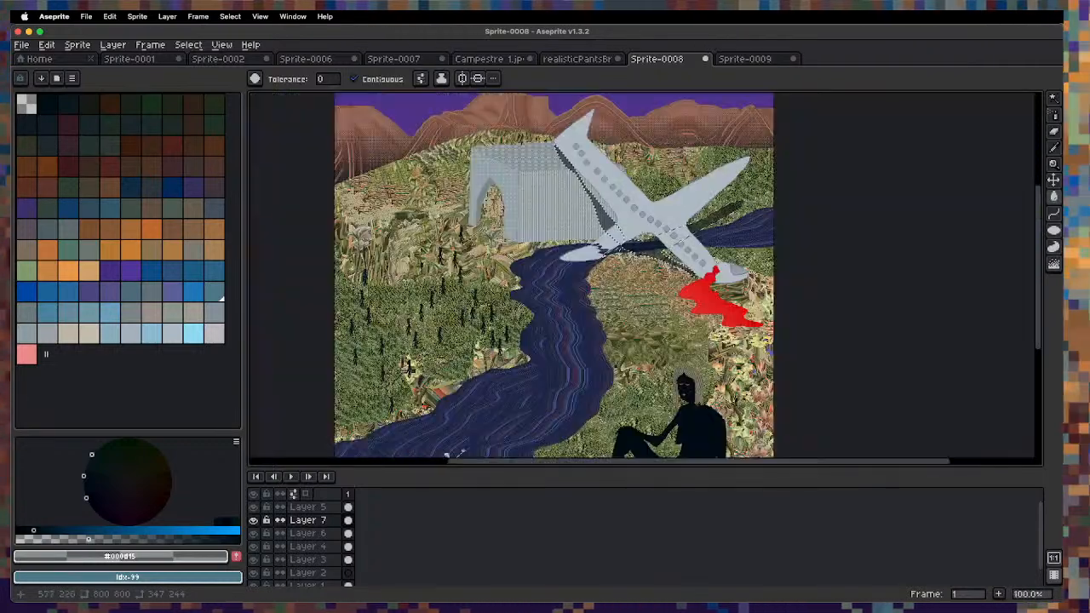
# Set transparent Idx-0 as foreground and semi-transparent #000d15 as background for the Gradient tool.
pyautogui.press('x')
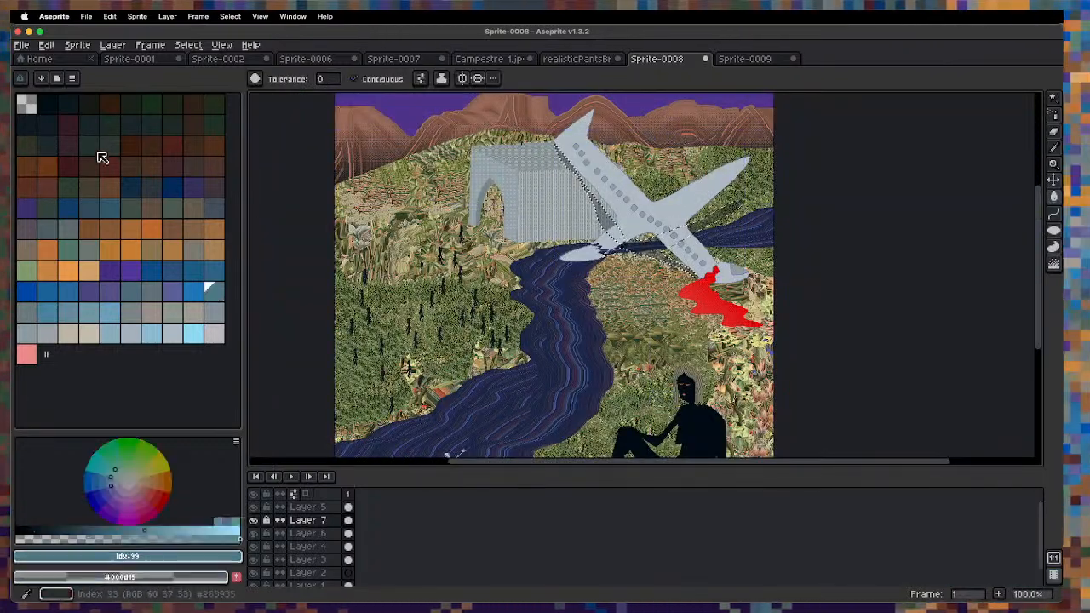
pyautogui.click(34, 97)
pyautogui.hotkey('shift', 'g')
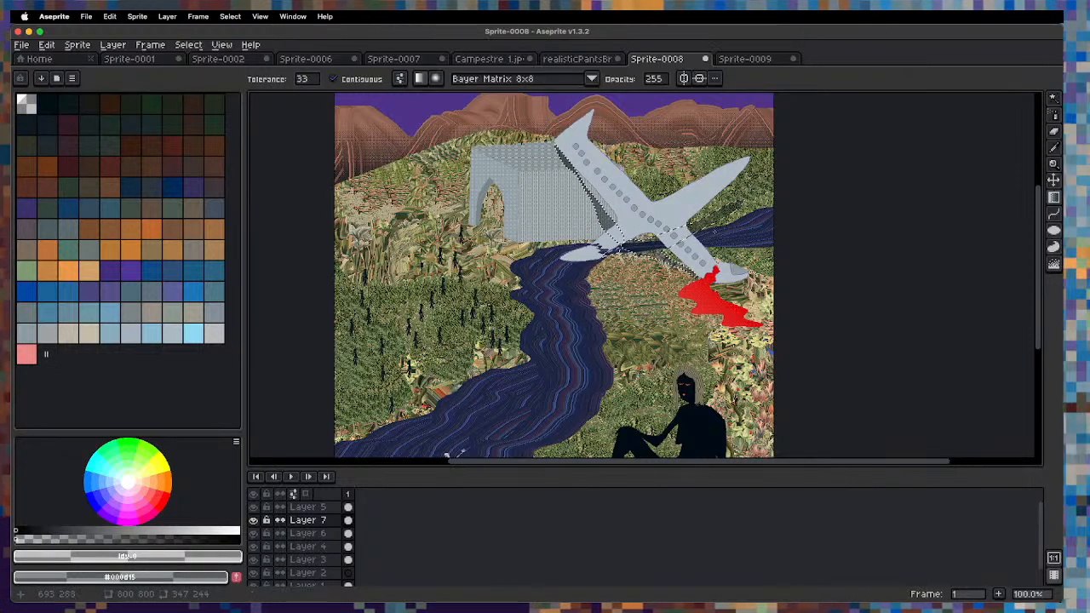
# Clear the selection, try diagonal Bayer Matrix 8x8 gradients over the landscape, and undo them.
pyautogui.press('h')
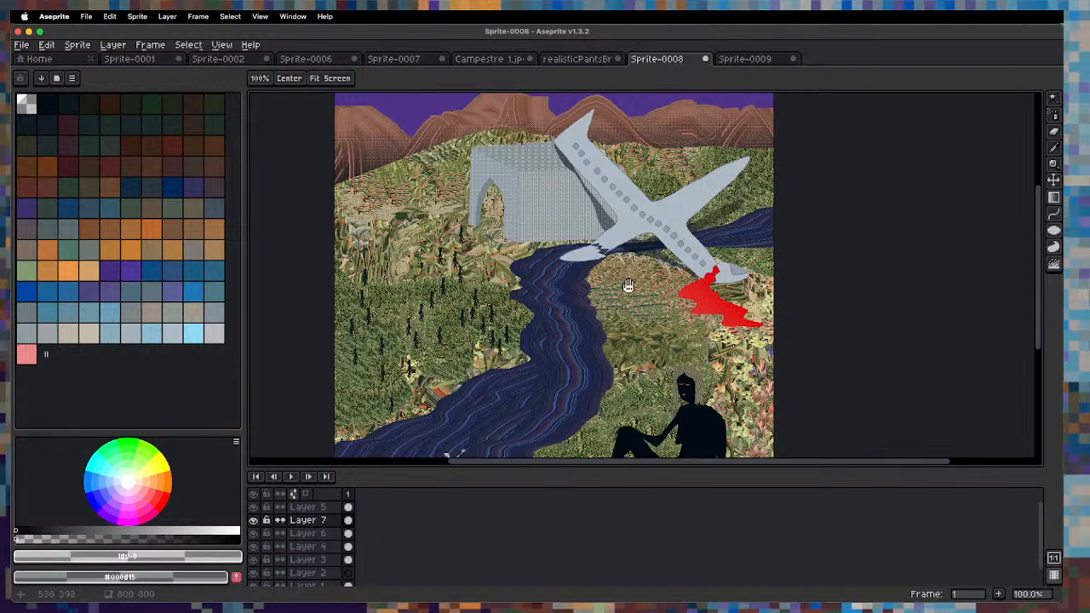
pyautogui.moveTo(629, 287); pyautogui.dragTo(331, 449)
pyautogui.press('super+z')
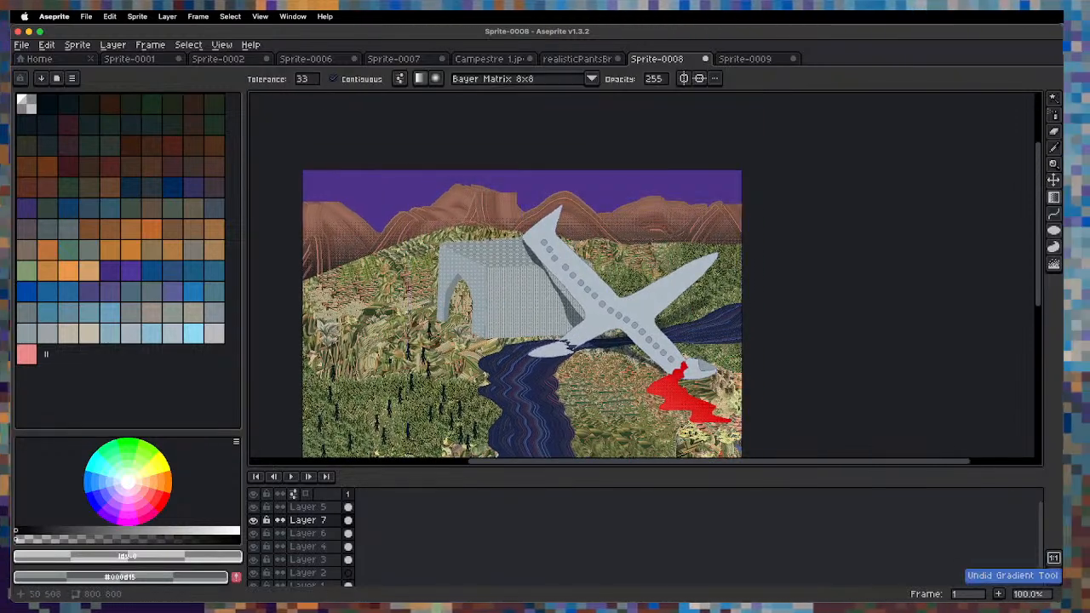
pyautogui.moveTo(379, 407); pyautogui.dragTo(687, 312)
pyautogui.press('super+z')
pyautogui.press('super+z')
# Darken the landscape towards its right side with a transparent-to-#000d15 gradient on Layer 7, and add a new layer above Layer 5.
pyautogui.moveTo(499, 301); pyautogui.dragTo(705, 300)
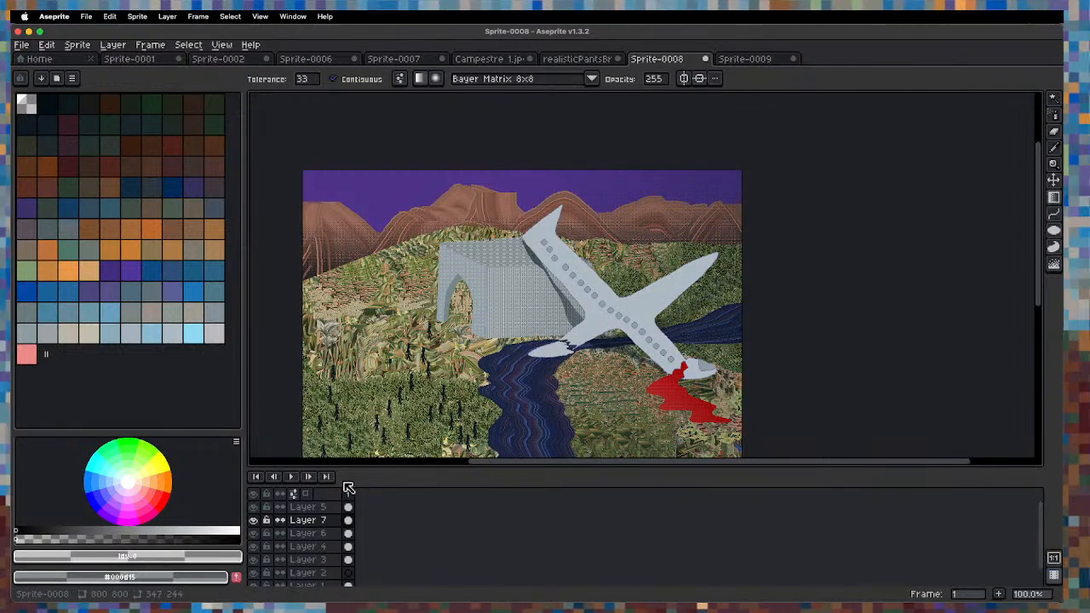
pyautogui.click(330, 508)
pyautogui.hotkey('shift', 'n')
# Set semi-transparent light grey #c2c2c4 as the foreground colour, keeping transparent Idx-0 as the background.
pyautogui.moveTo(403, 397); pyautogui.dragTo(409, 348)
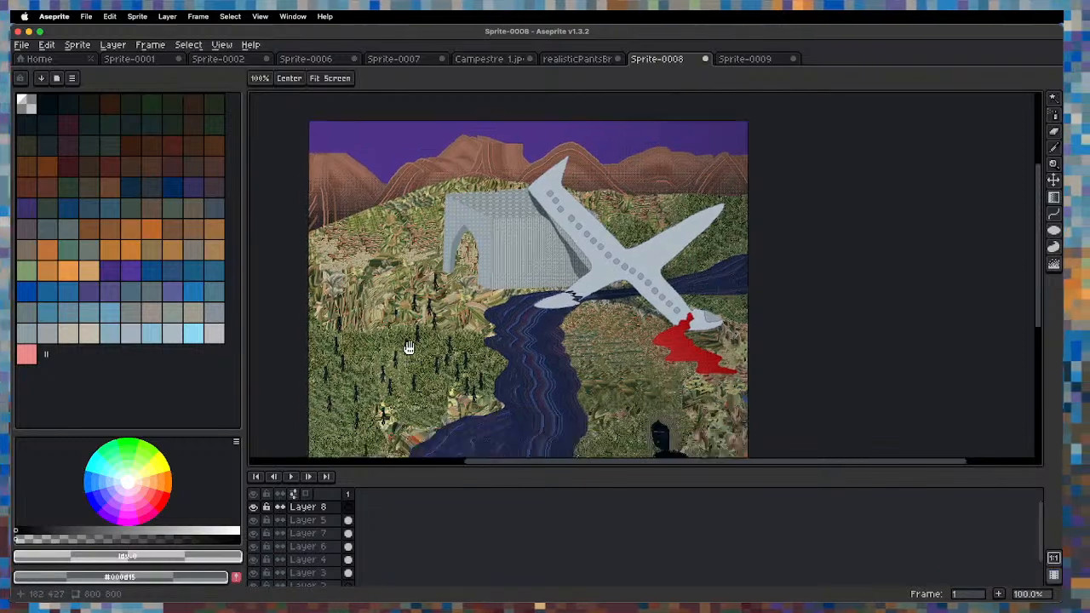
pyautogui.scroll(4, 412, 340)
pyautogui.scroll(-4, 415, 337)
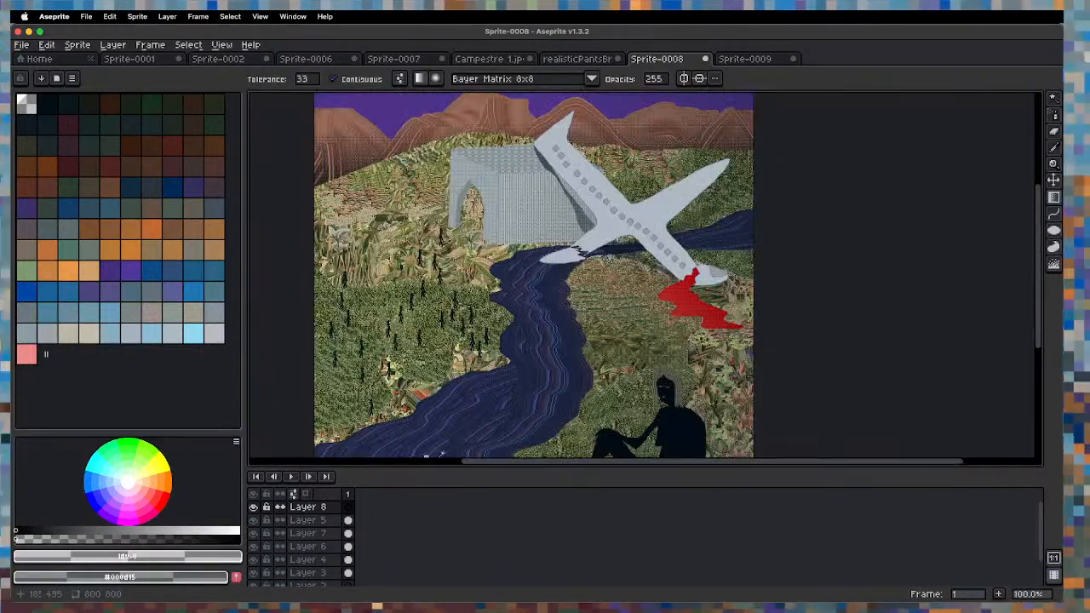
pyautogui.press('x')
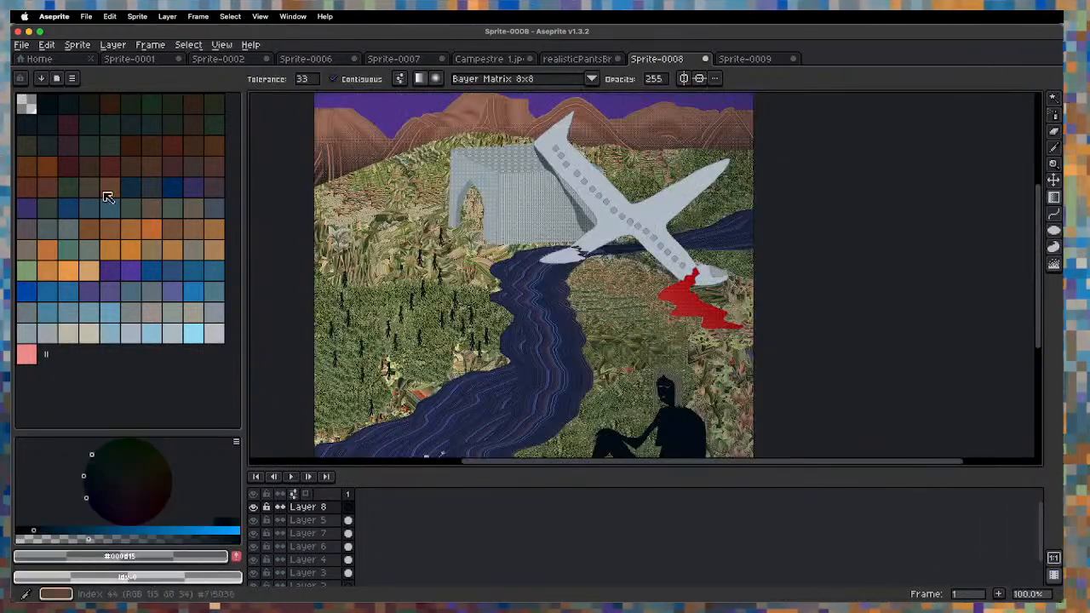
pyautogui.click(214, 336)
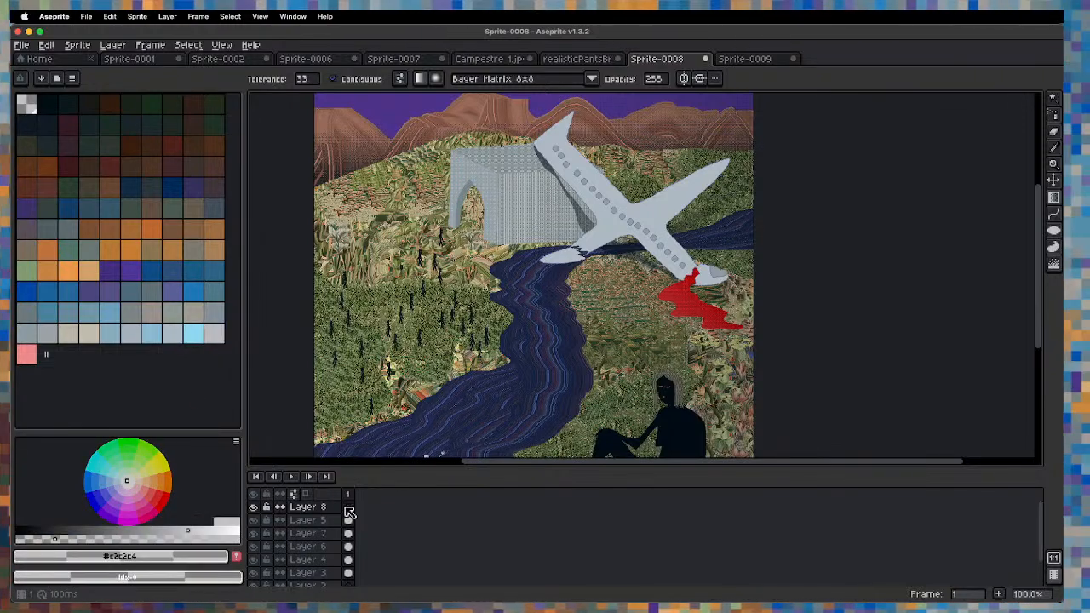
# Examine the riverbank at the landscape's left edge and the plane's fuselage between the windows up close.
pyautogui.scroll(5, 412, 283)
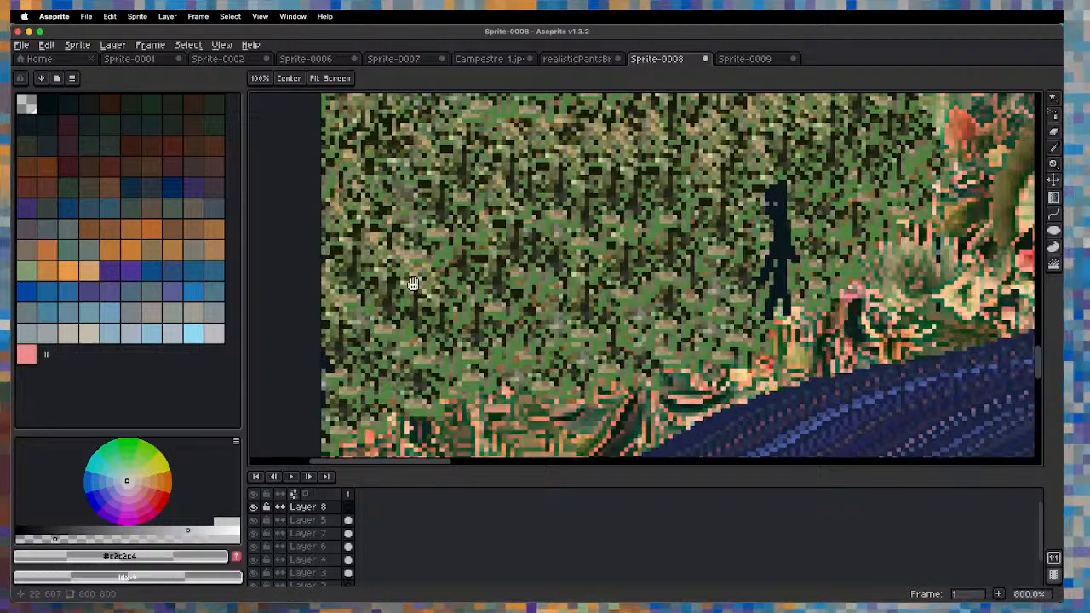
pyautogui.moveTo(412, 284); pyautogui.dragTo(419, 173)
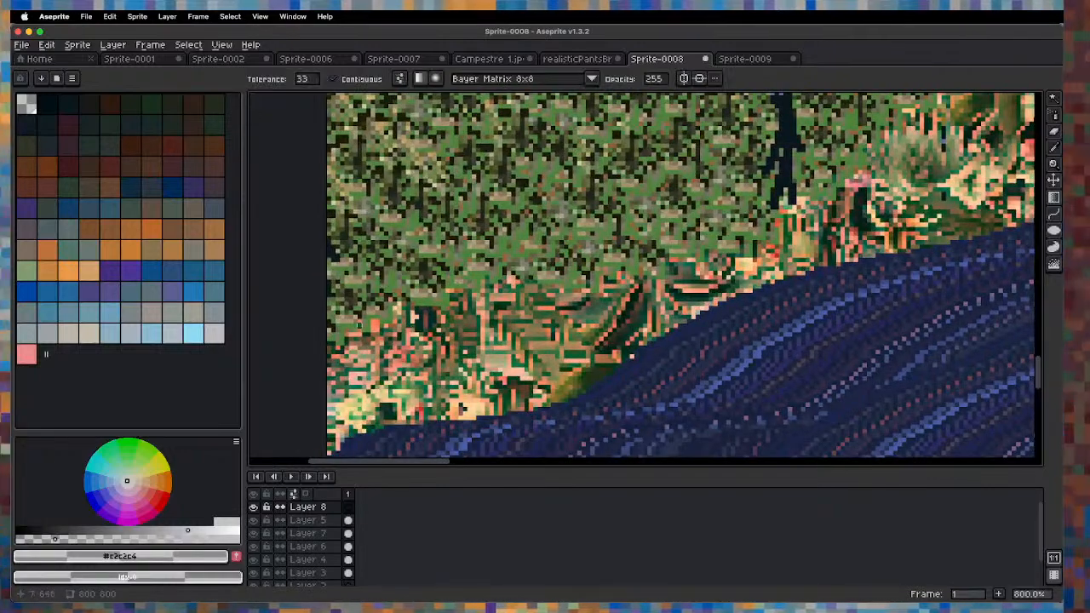
pyautogui.scroll(-5, 572, 323)
pyautogui.scroll(5, 572, 322)
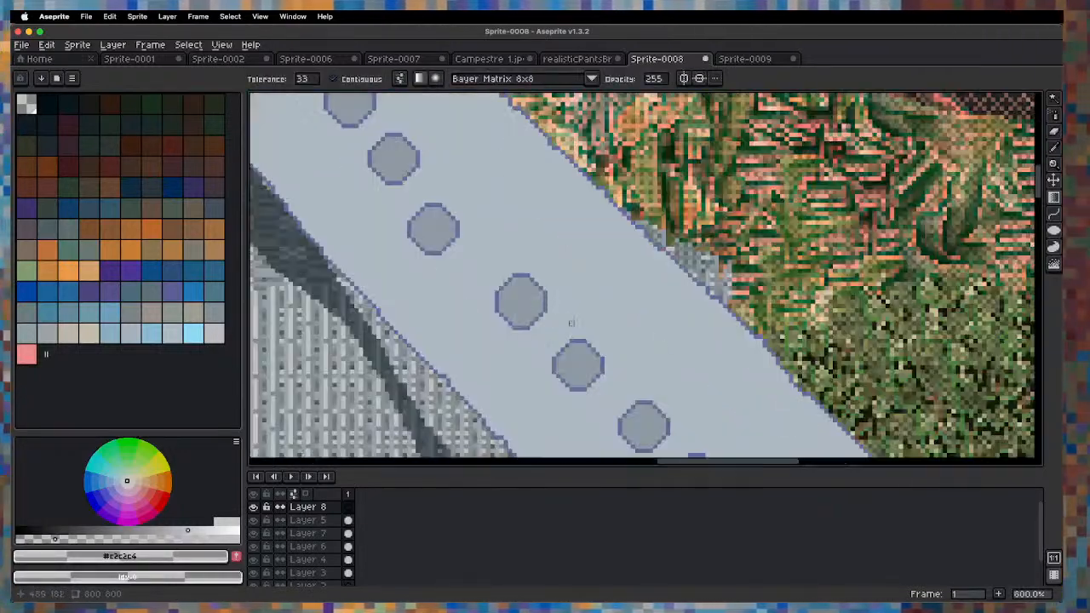
pyautogui.press('b')
pyautogui.scroll(5, 511, 238)
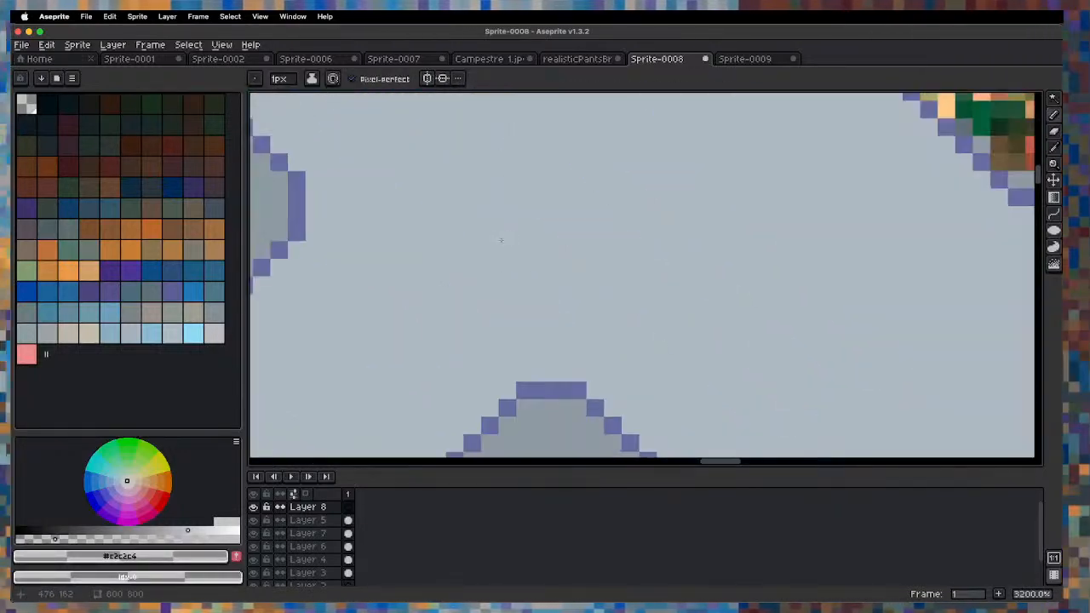
pyautogui.press('x')
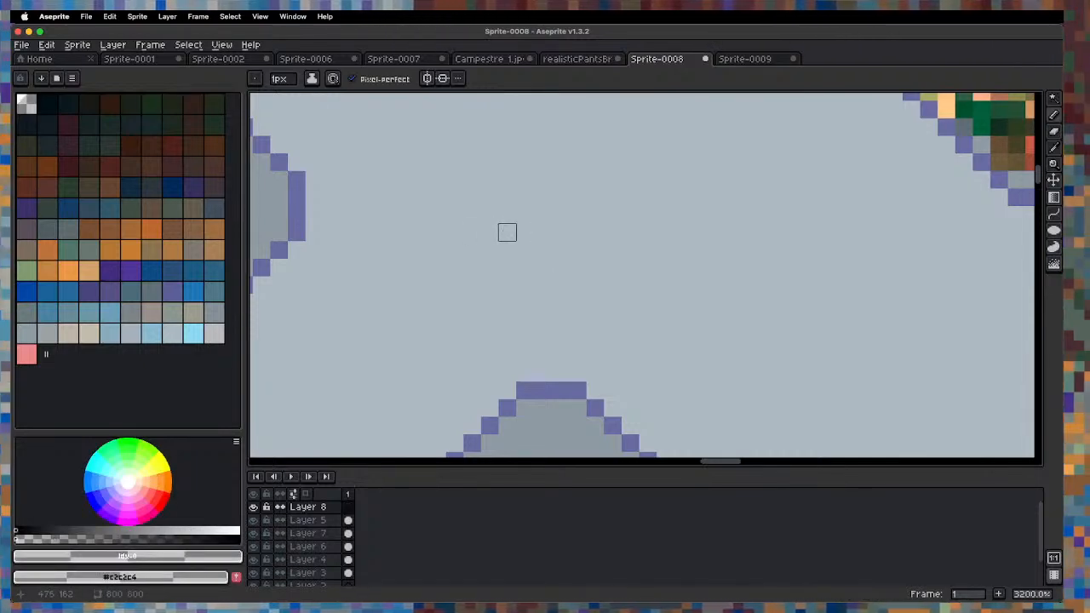
pyautogui.press('x')
# Add a new layer above Layer 8 and set Idx-119 as foreground and Idx-1 as background colour.
pyautogui.hotkey('shift', 'n')
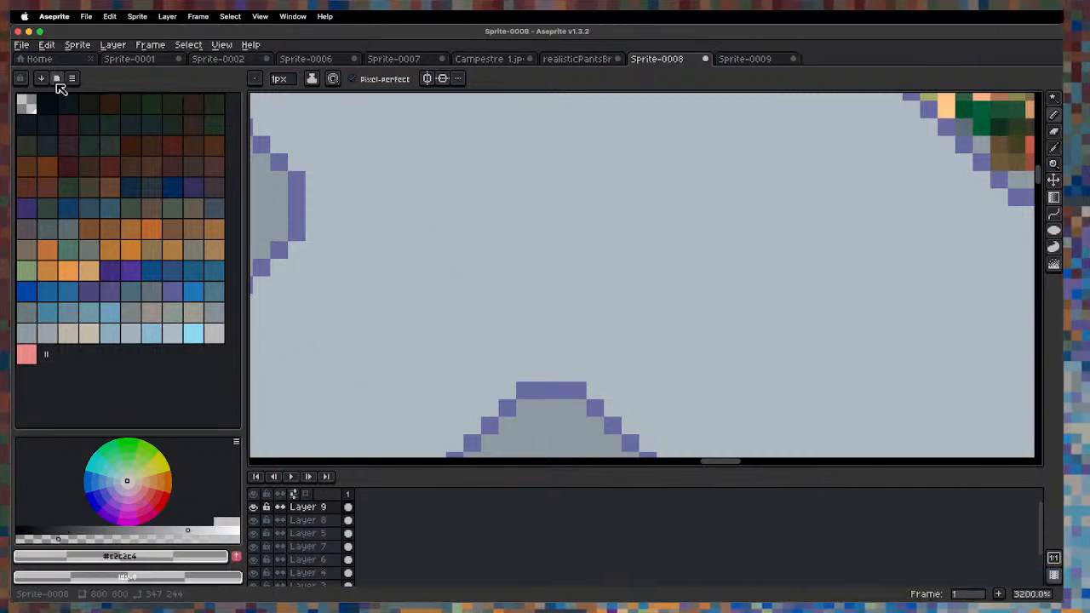
pyautogui.click(49, 105)
pyautogui.press('x')
pyautogui.click(214, 334)
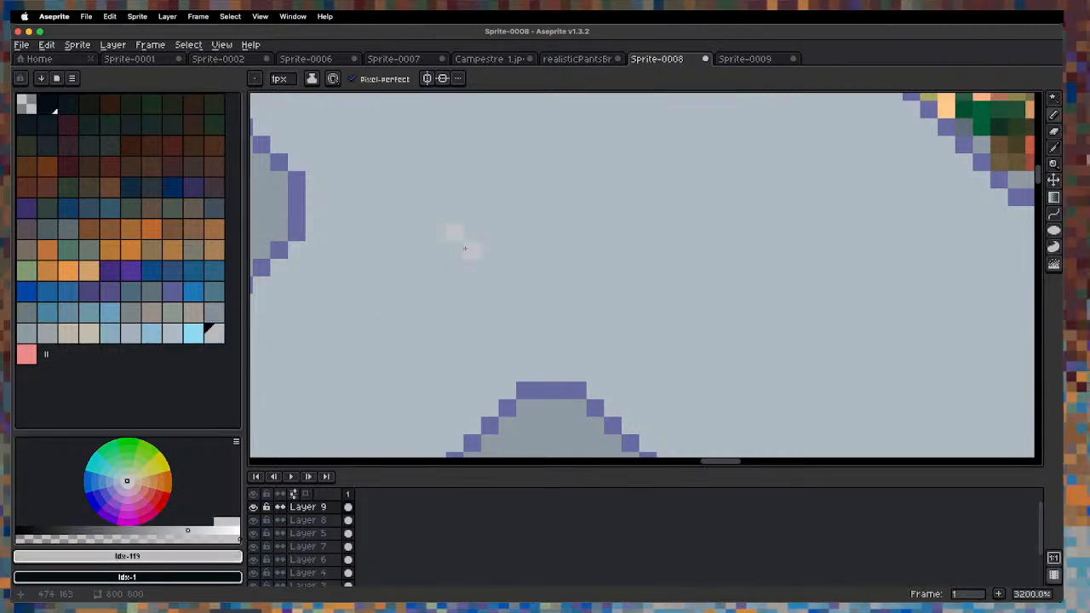
# Paint the first two columns of a small pixel pattern on the fuselage with 1 px Idx-1 and Idx-119 pixels.
pyautogui.scroll(-3, 455, 250)
pyautogui.scroll(3, 455, 250)
pyautogui.press('x')
pyautogui.moveTo(456, 271)
pyautogui.mouseDown()
pyautogui.moveTo(474, 288)
pyautogui.moveTo(475, 273)
pyautogui.moveTo(469, 328)
pyautogui.mouseUp()
pyautogui.press('x')
pyautogui.press('x')
pyautogui.press('x')
pyautogui.click(456, 308)
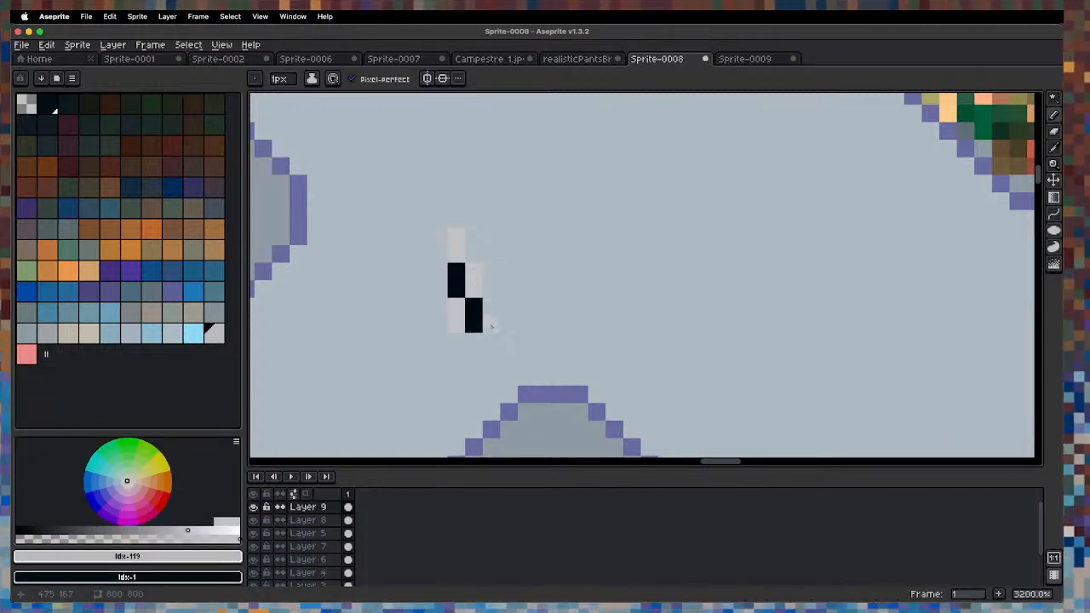
# Add a third column on the pattern's right side with alternating Idx-1 and Idx-119 pixels, and darken the middle column's upper pixels.
pyautogui.rightClick(491, 307)
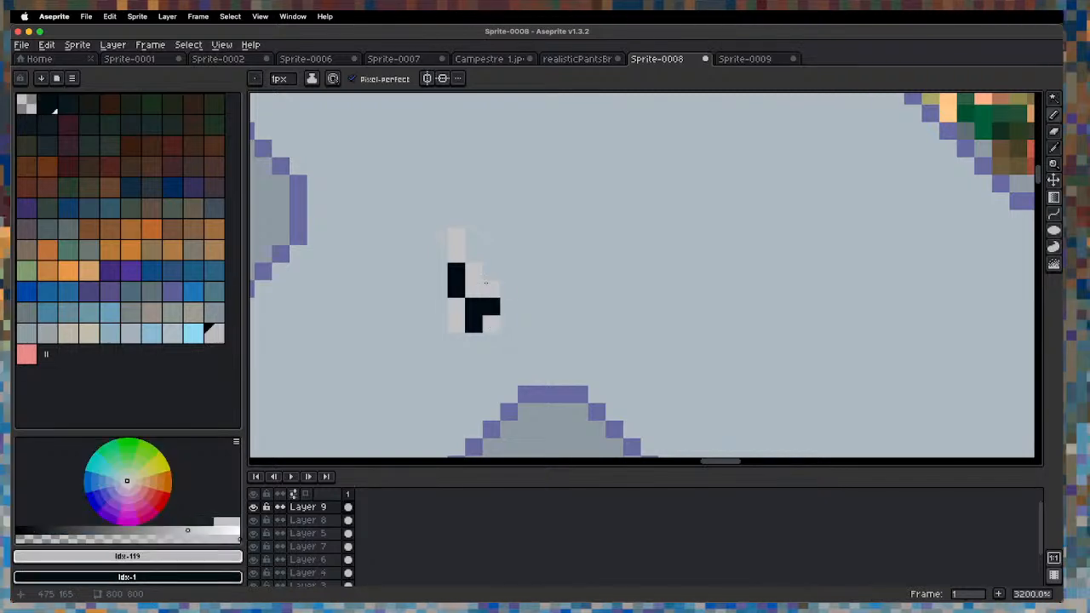
pyautogui.rightClick(491, 271)
pyautogui.press('x')
pyautogui.click(488, 236)
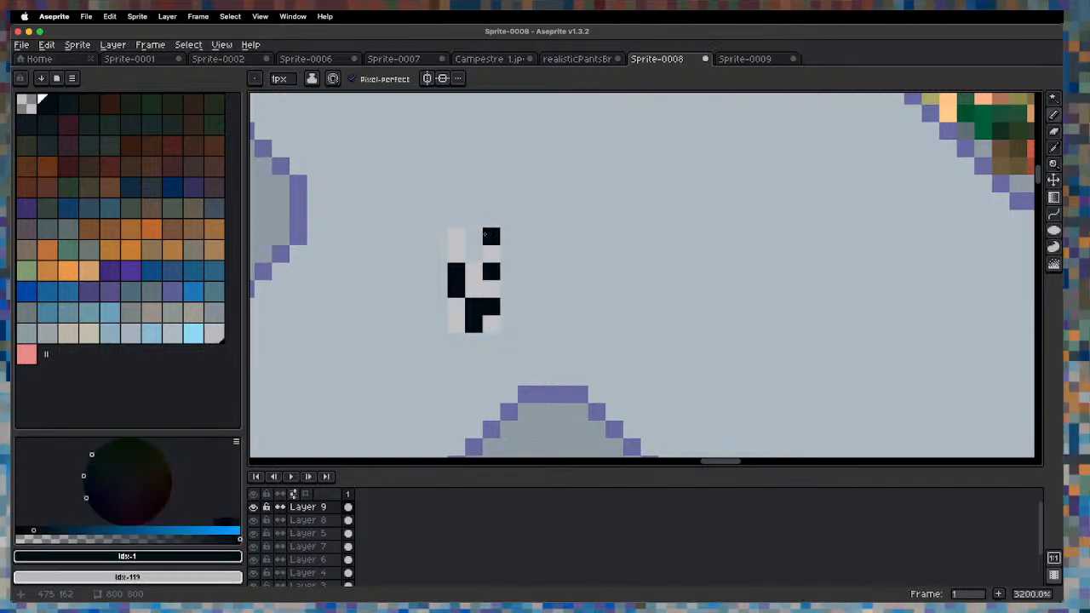
pyautogui.click(473, 253)
pyautogui.press('x')
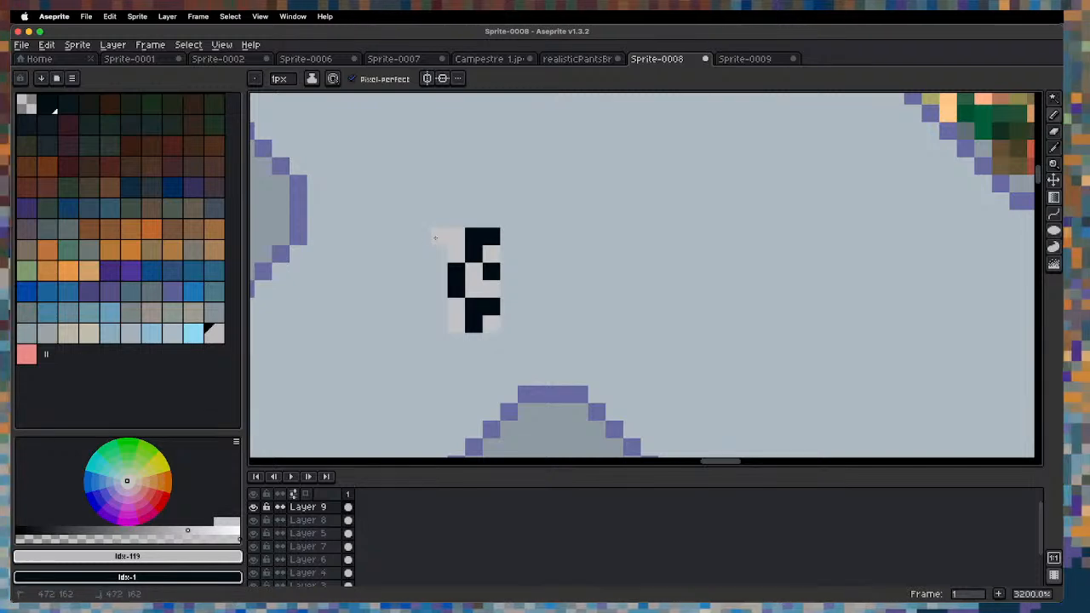
# Add a column of Idx-1 and Idx-119 pixels on the pattern's left side, completing a block 4 pixels wide and 6 high.
pyautogui.press('x')
pyautogui.click(439, 254)
pyautogui.click(439, 271)
pyautogui.press('x')
pyautogui.click(438, 290)
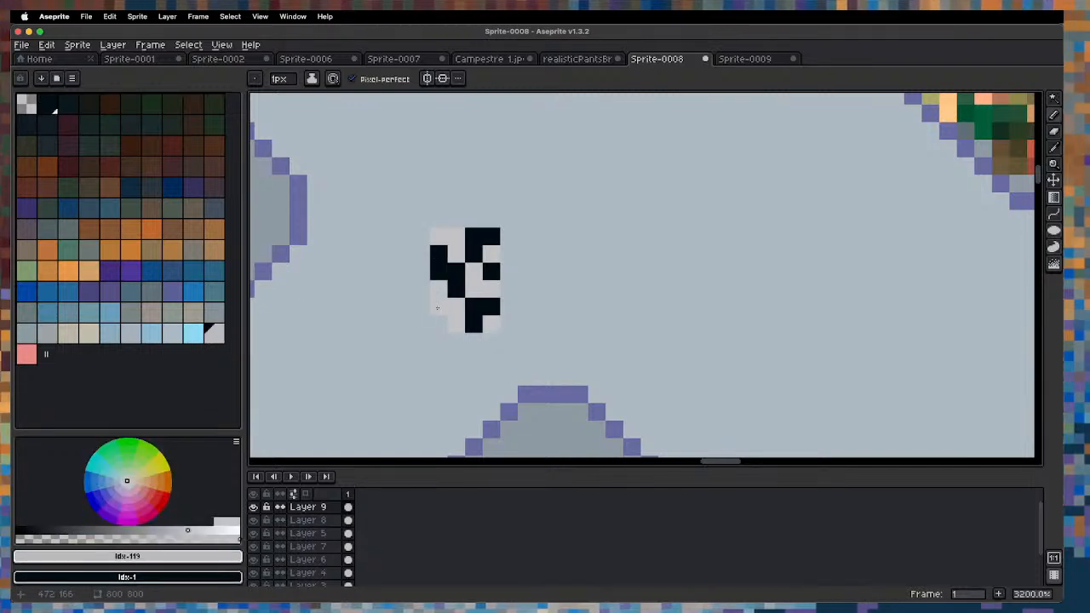
pyautogui.press('x')
pyautogui.click(437, 325)
pyautogui.press('m')
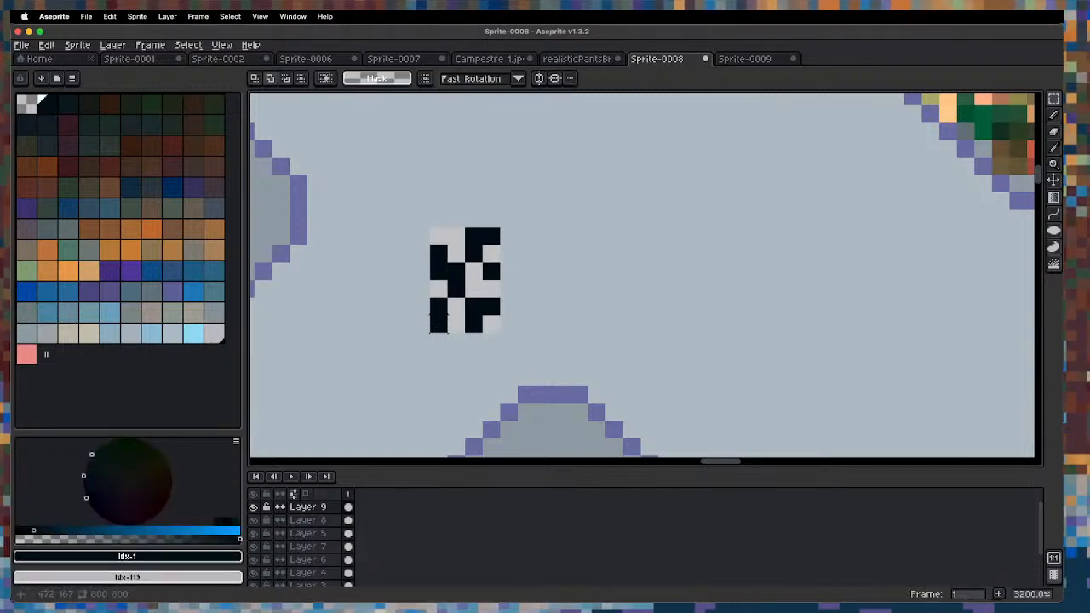
# Turn the 4 by 6 pixel pattern block into a custom brush and fill the whole of Layer 9 with it.
pyautogui.moveTo(428, 335)
pyautogui.mouseDown()
pyautogui.moveTo(503, 244)
pyautogui.moveTo(503, 225)
pyautogui.mouseUp()
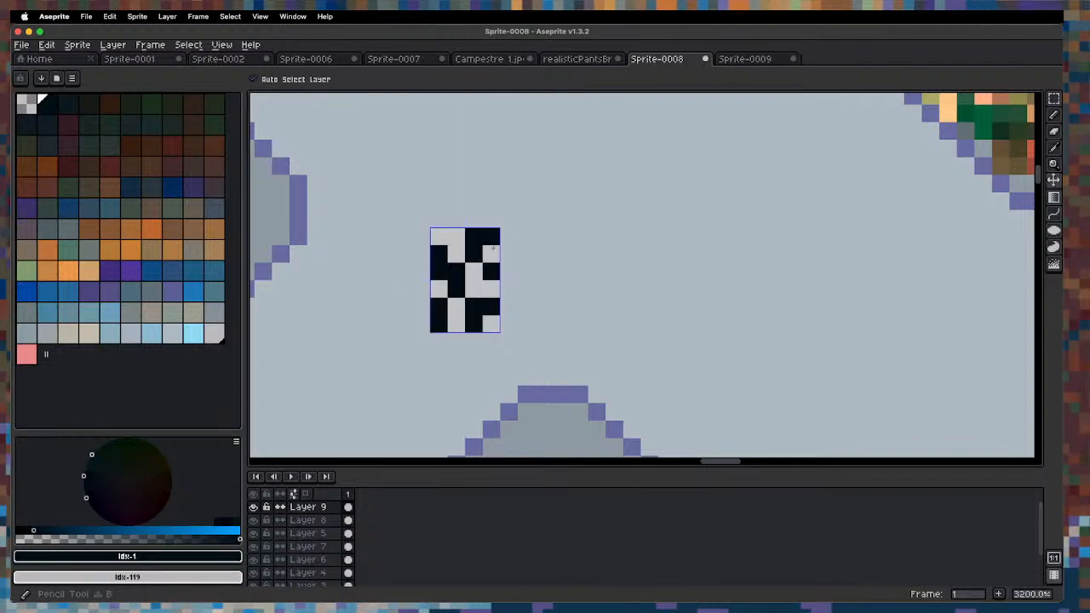
pyautogui.press('super+b')
pyautogui.press('g')
pyautogui.click(407, 278)
pyautogui.scroll(-9, 463, 291)
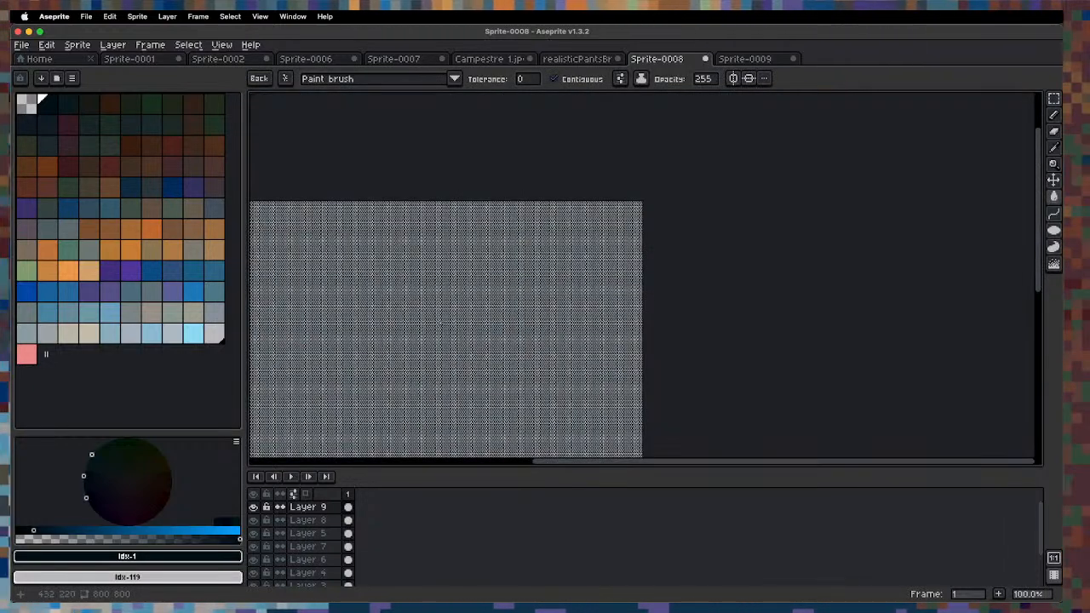
# Lower the opacity of Layer 9 to about 28 so the pattern only faintly overlays the landscape.
pyautogui.scroll(1, 446, 288)
pyautogui.scroll(-1, 453, 287)
pyautogui.press('space')
pyautogui.moveTo(399, 360); pyautogui.dragTo(513, 217)
pyautogui.doubleClick(312, 507)
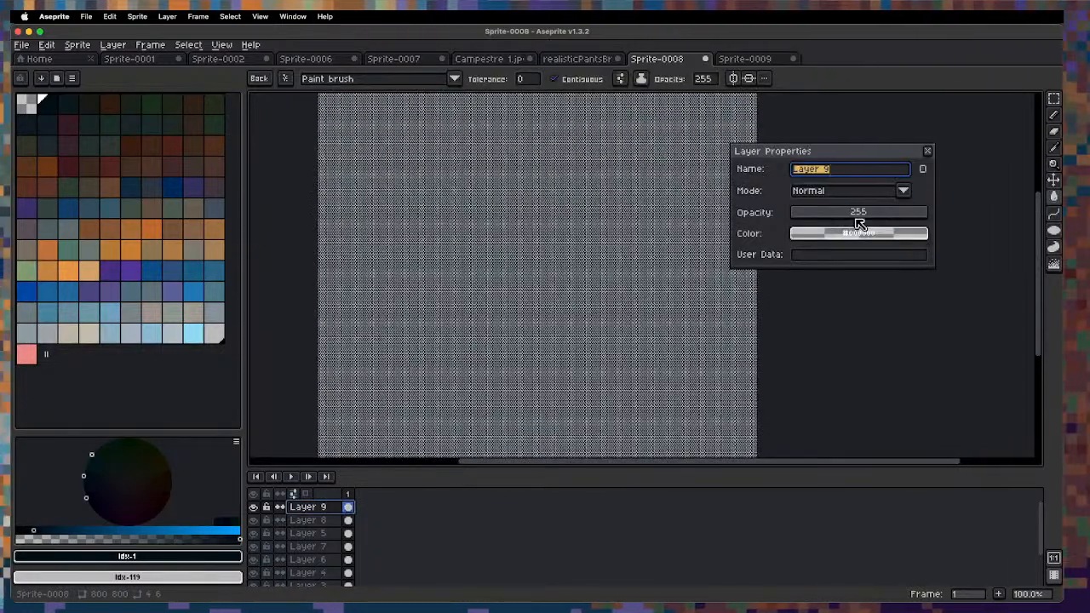
pyautogui.moveTo(856, 214); pyautogui.dragTo(807, 216)
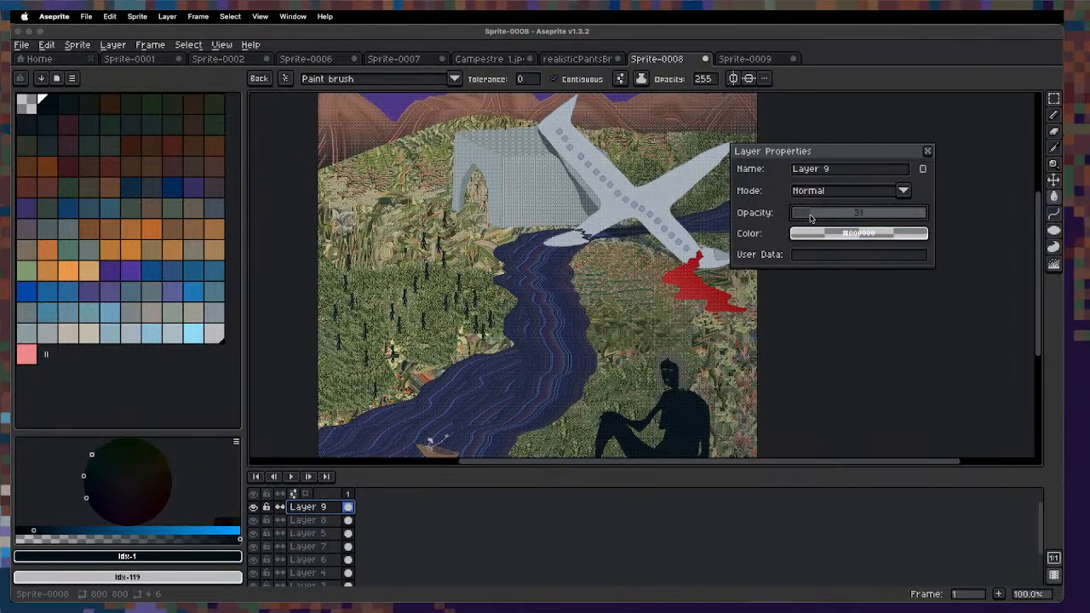
pyautogui.press('2')
pyautogui.press('3')
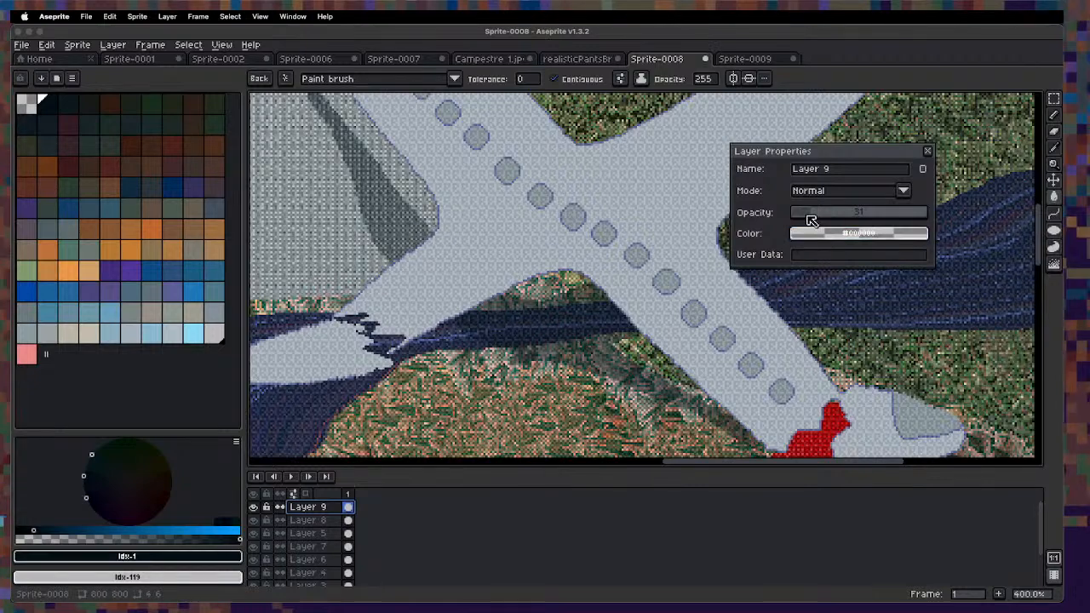
pyautogui.moveTo(812, 221); pyautogui.dragTo(824, 220)
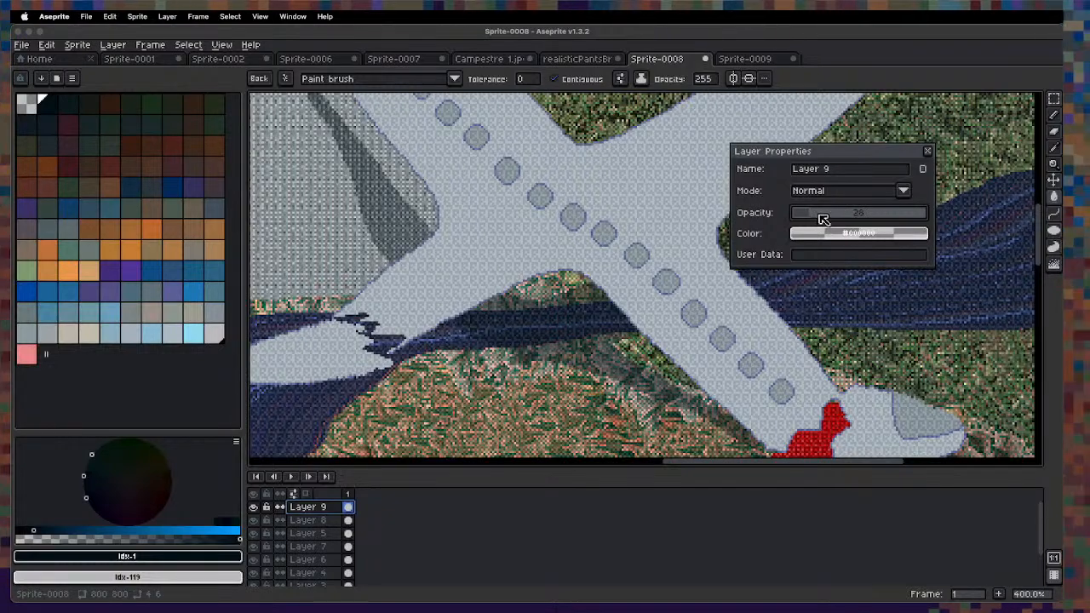
pyautogui.click(927, 152)
pyautogui.click(351, 510)
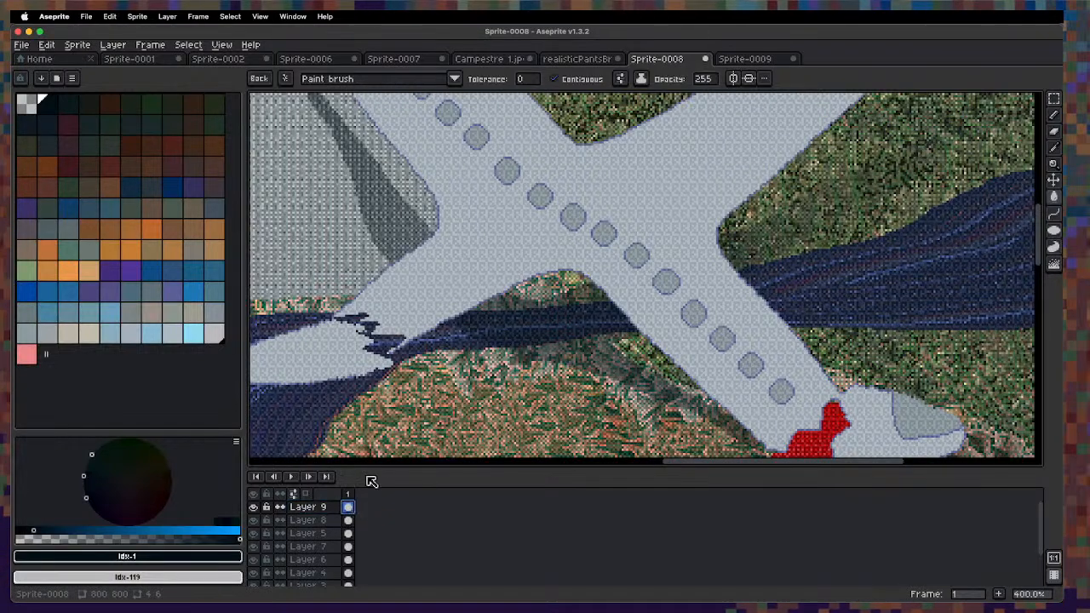
# Clear the pattern from Layer 9 and replace the custom brush with the 1 px pencil.
pyautogui.press('Delete')
pyautogui.scroll(4, 451, 218)
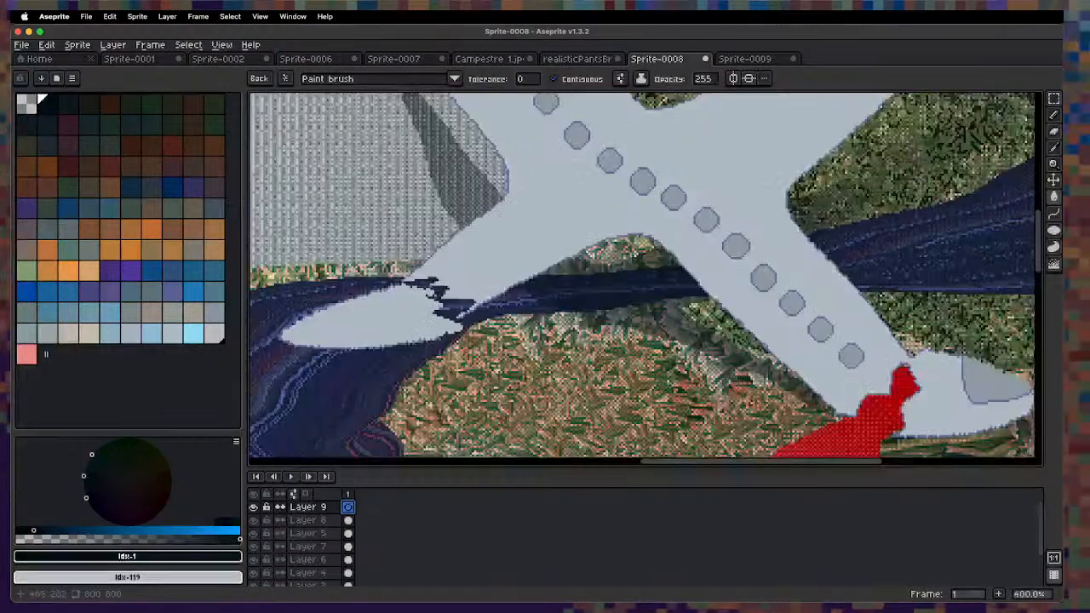
pyautogui.press('b')
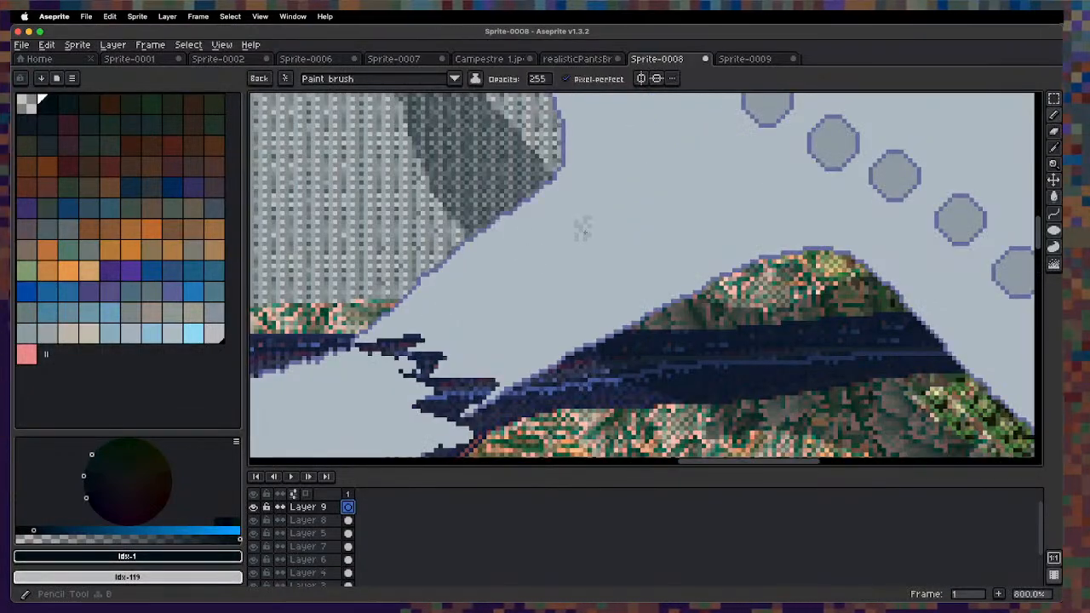
pyautogui.press('Escape')
# Paint a block 4 pixels wide and 2 high on the fuselage, offsetting two-pixel runs of Idx-1 and Idx-119 between rows.
pyautogui.press('3')
pyautogui.press('4')
pyautogui.press('5')
pyautogui.press('6')
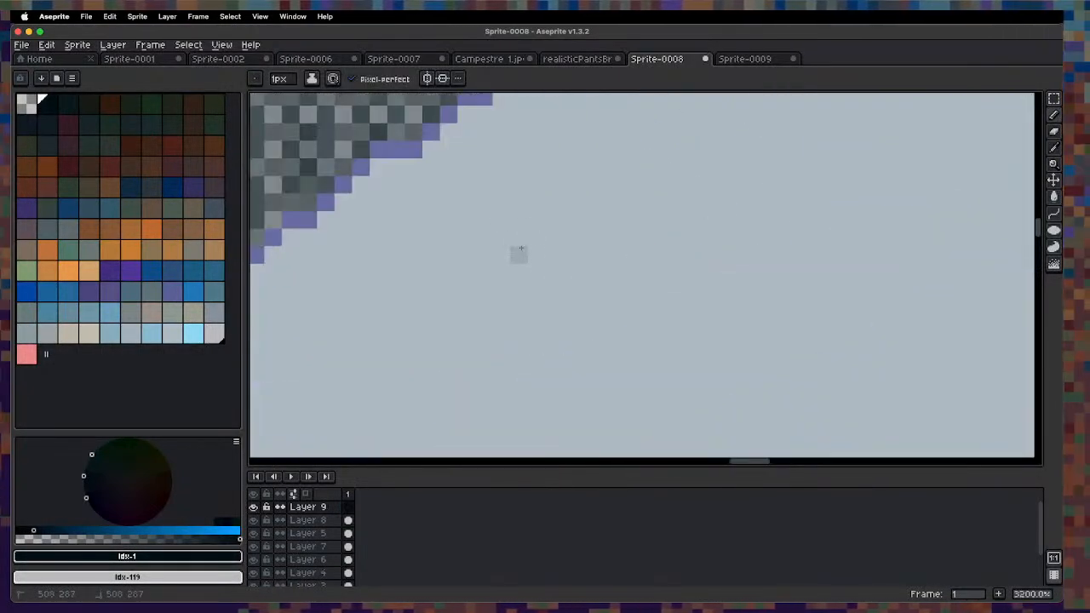
pyautogui.click(519, 255)
pyautogui.click(552, 254)
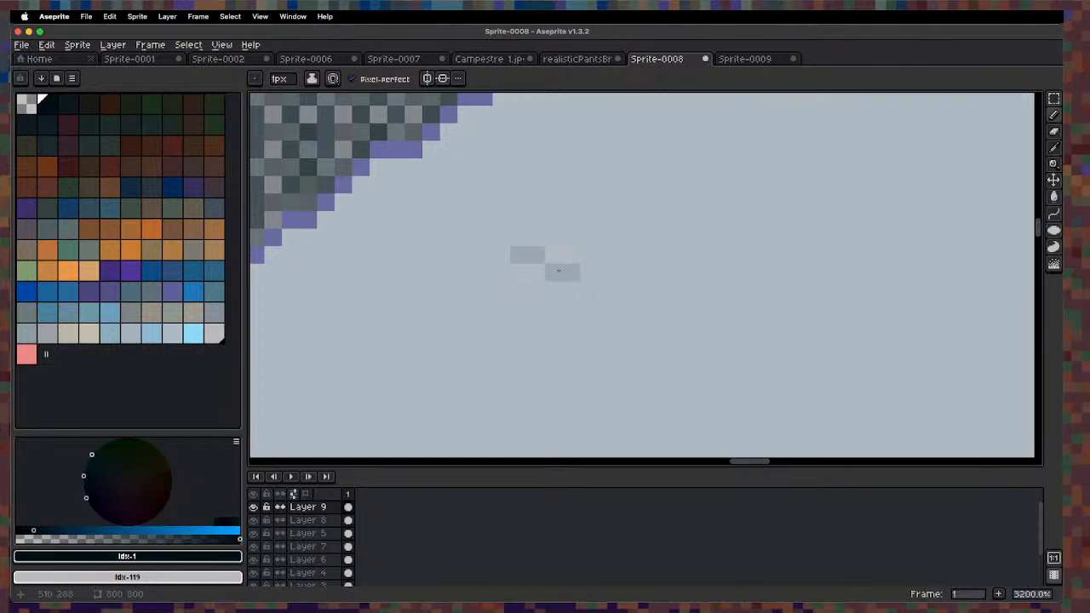
# Capture the 4 by 2 pixel block as a custom brush and fill Layer 9 with the repeating pattern.
pyautogui.press('m')
pyautogui.moveTo(511, 248); pyautogui.dragTo(579, 279)
pyautogui.press('v')
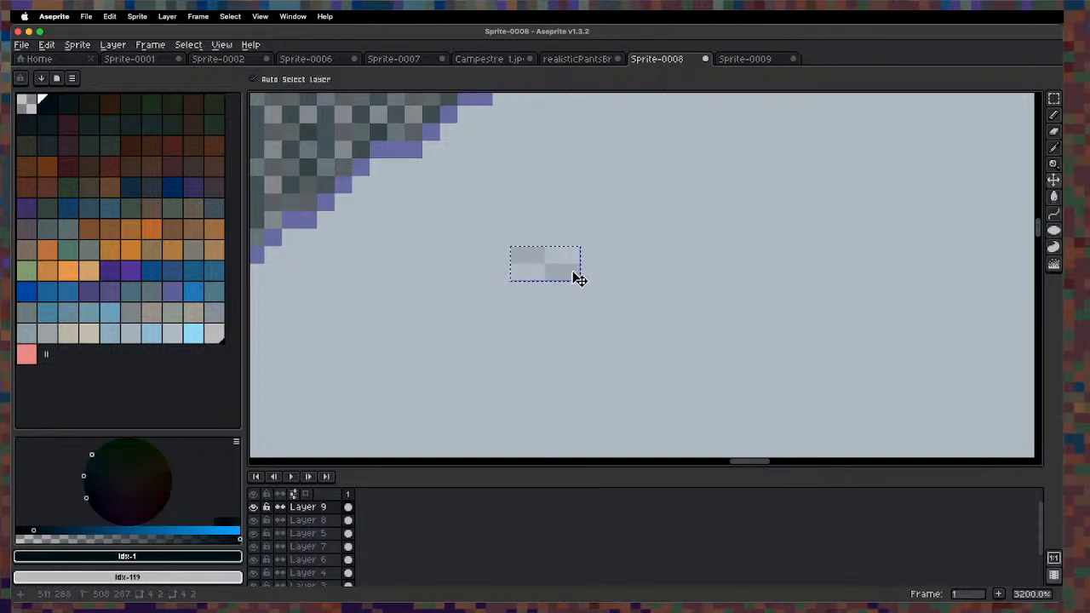
pyautogui.press('super+b')
pyautogui.press('g')
pyautogui.click(487, 333)
pyautogui.press('1')
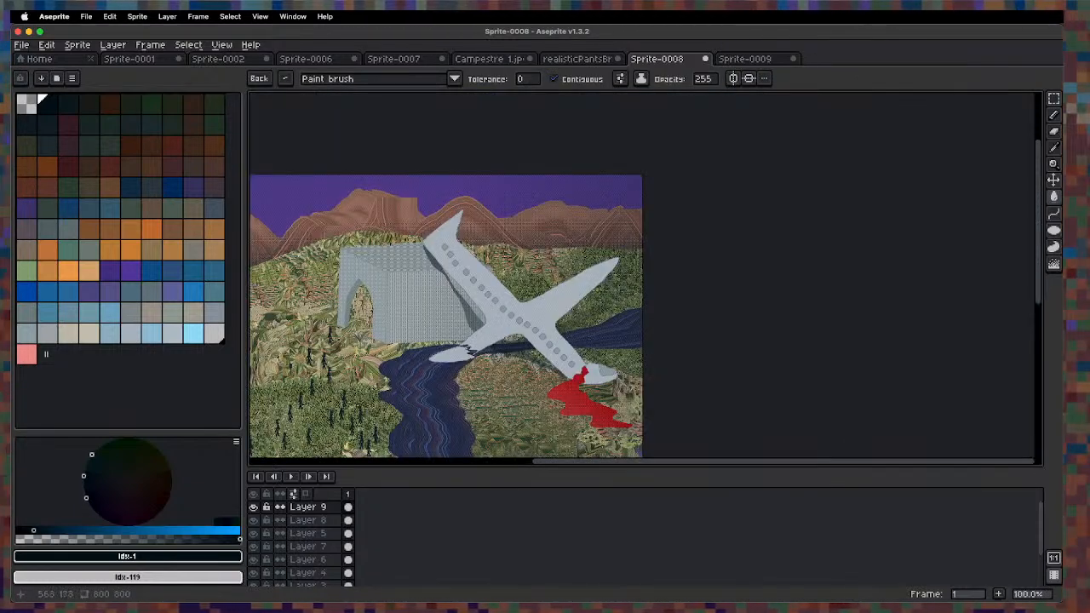
# Examine the new pattern overlay on the airplane up close and across the whole landscape.
pyautogui.scroll(4, 487, 313)
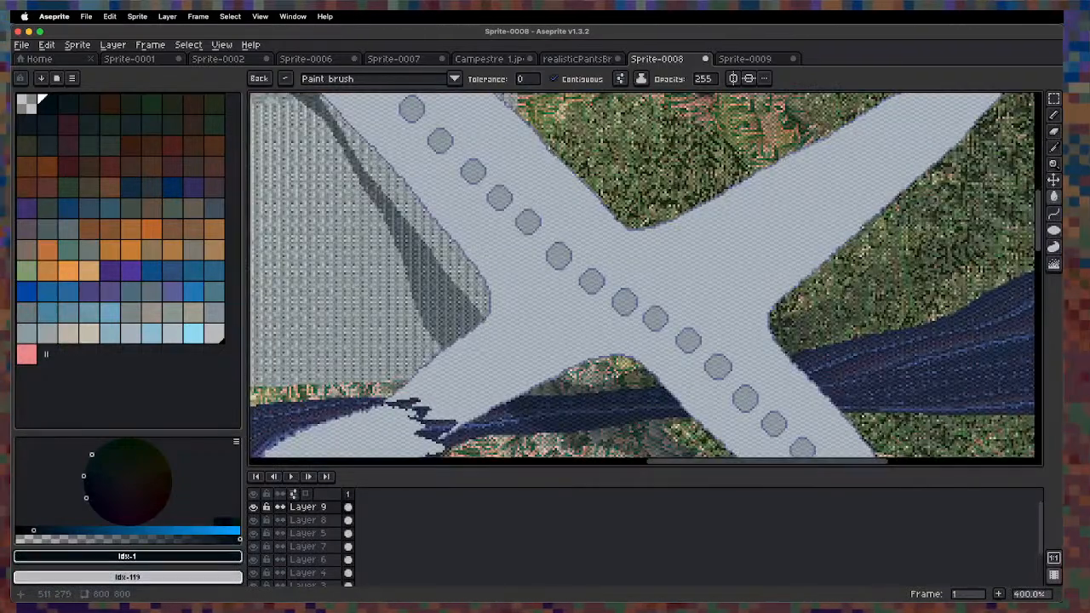
pyautogui.scroll(-3, 491, 314)
pyautogui.scroll(1, 495, 310)
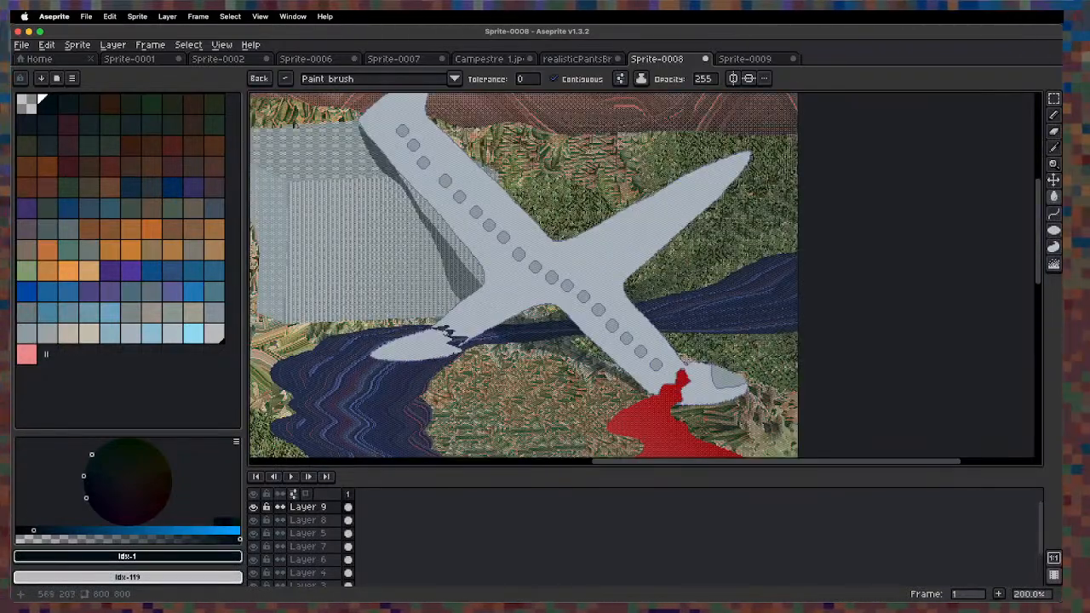
pyautogui.scroll(-1, 486, 362)
pyautogui.moveTo(426, 332)
pyautogui.mouseDown()
pyautogui.moveTo(446, 286)
pyautogui.moveTo(538, 224)
pyautogui.mouseUp()
pyautogui.press('v')
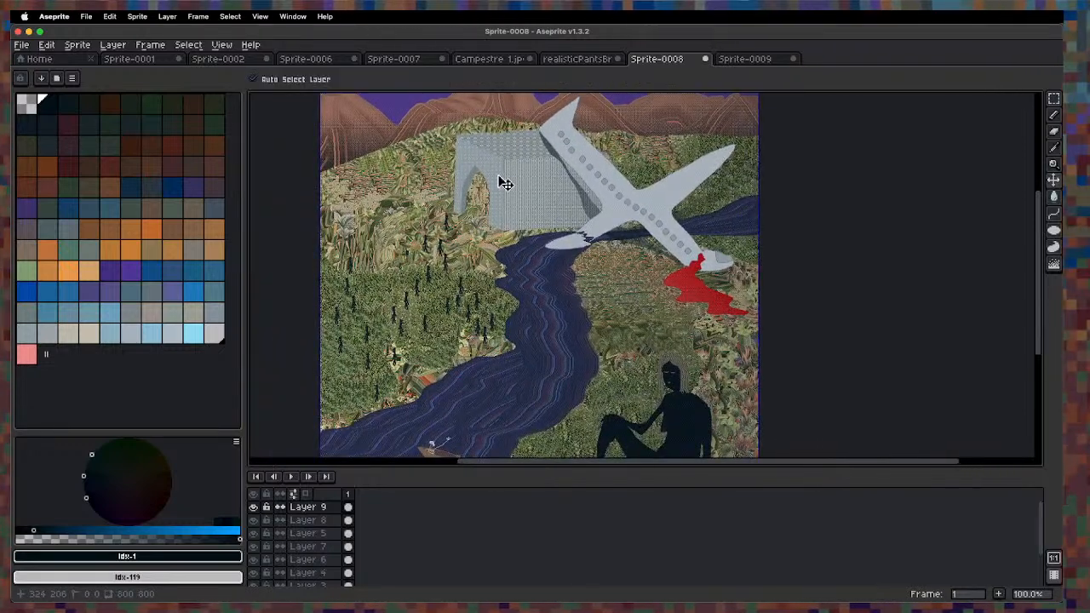
pyautogui.press('super+0')
pyautogui.moveTo(588, 259); pyautogui.dragTo(424, 258)
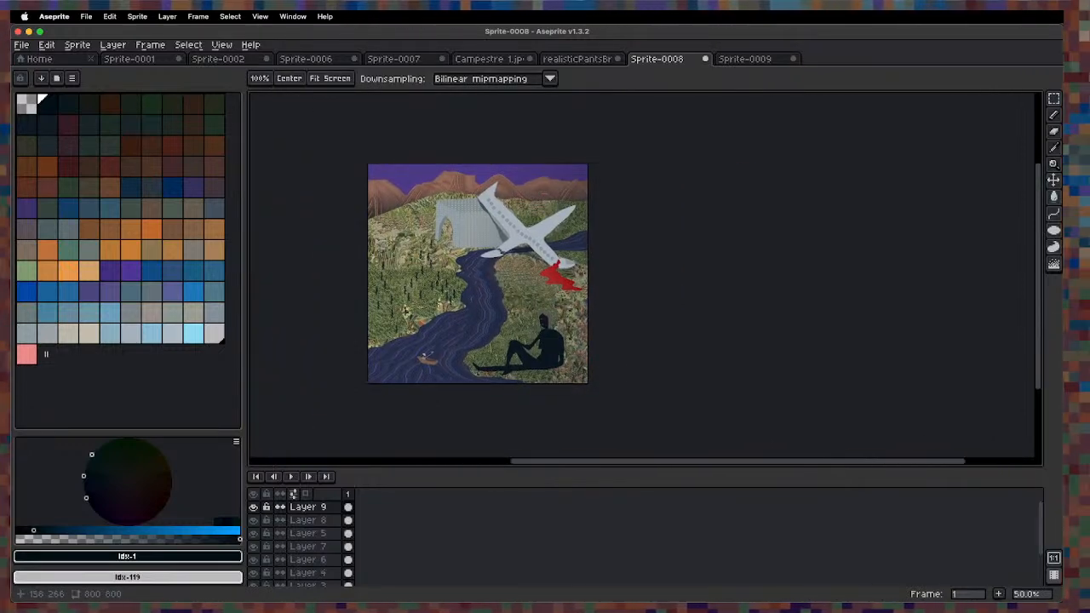
pyautogui.press('super+alt+c')
pyautogui.press('Escape')
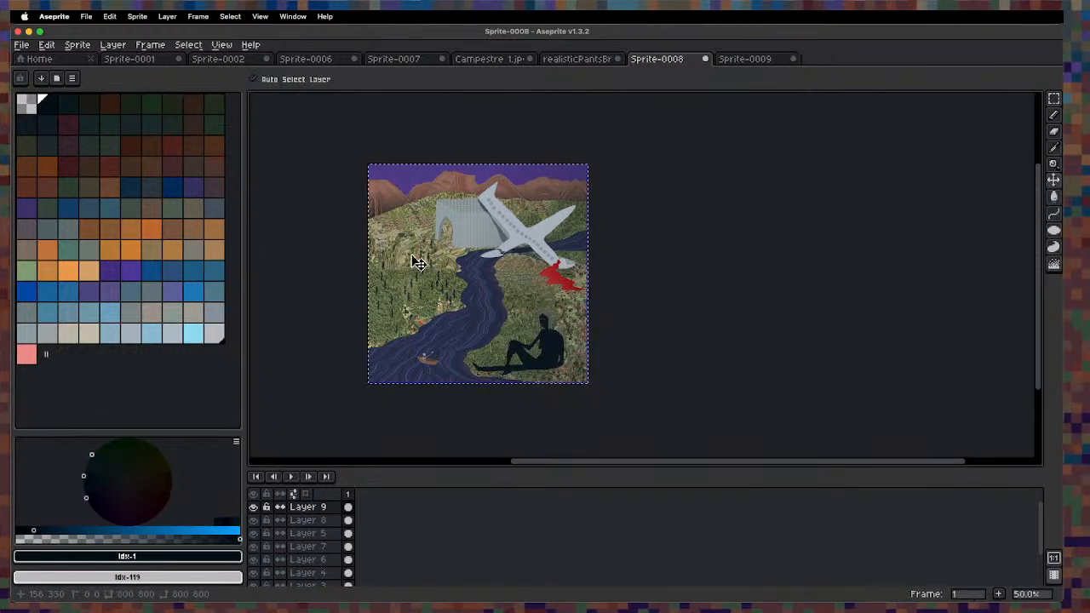
# Select the entire Layer 9 pattern and rotate it by -90°.
pyautogui.press('super+a')
pyautogui.press('super+t')
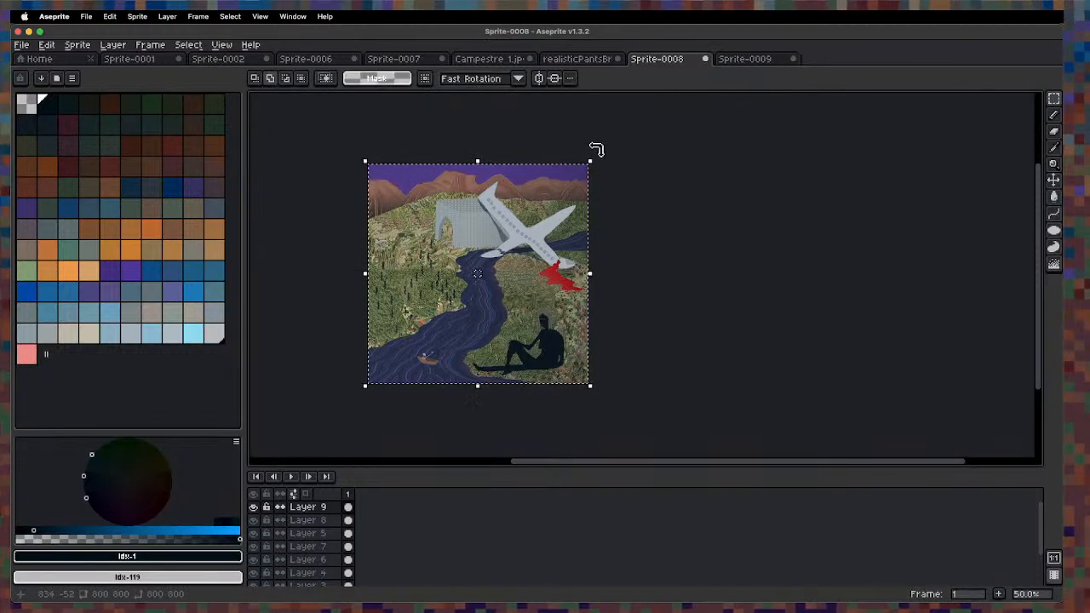
pyautogui.moveTo(604, 158); pyautogui.dragTo(555, 345)
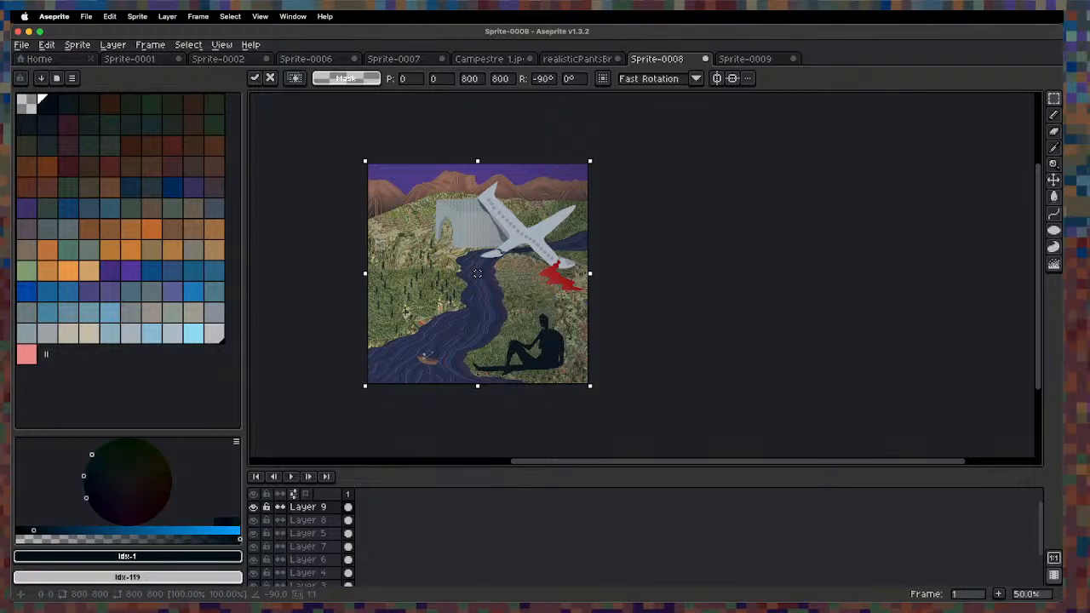
pyautogui.scroll(6, 503, 298)
pyautogui.scroll(2, 511, 304)
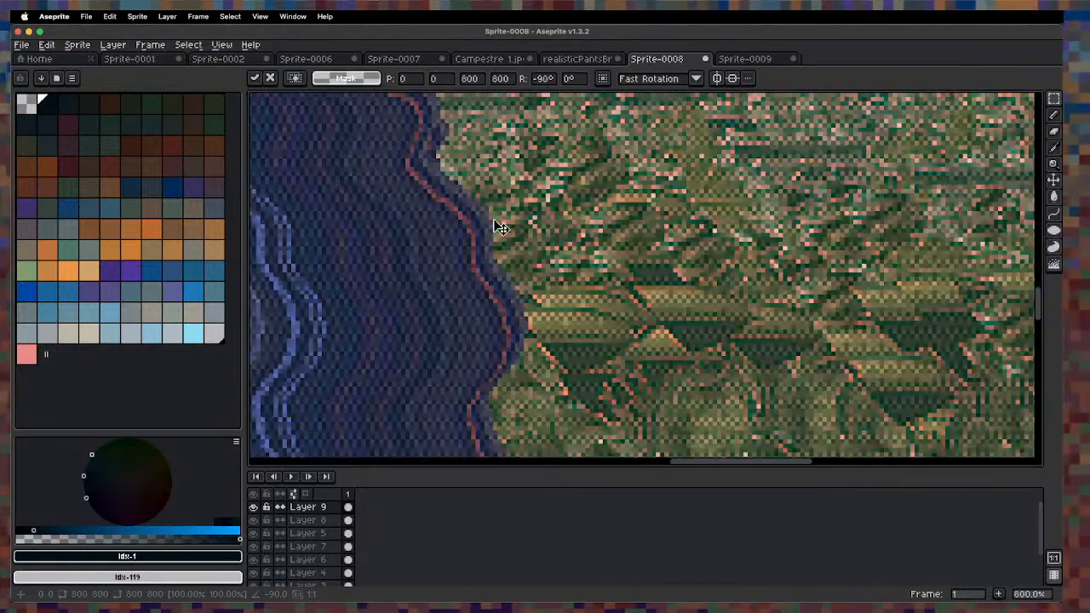
pyautogui.press('Return')
# Flatten all layers from Layer 9 down to Layer 1 into a single layer.
pyautogui.scroll(-6, 440, 280)
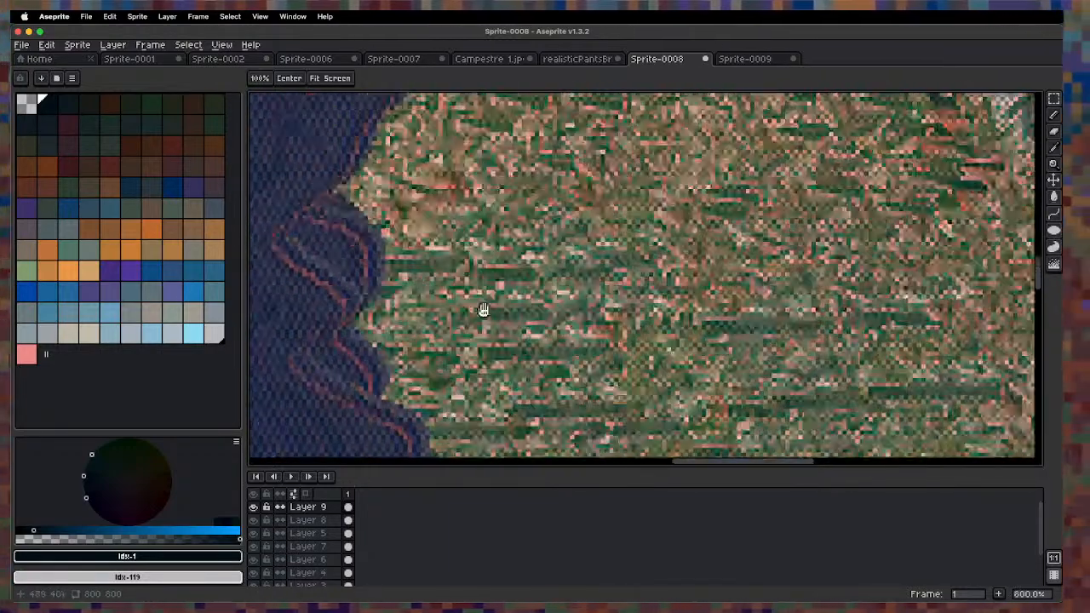
pyautogui.scroll(1, 499, 195)
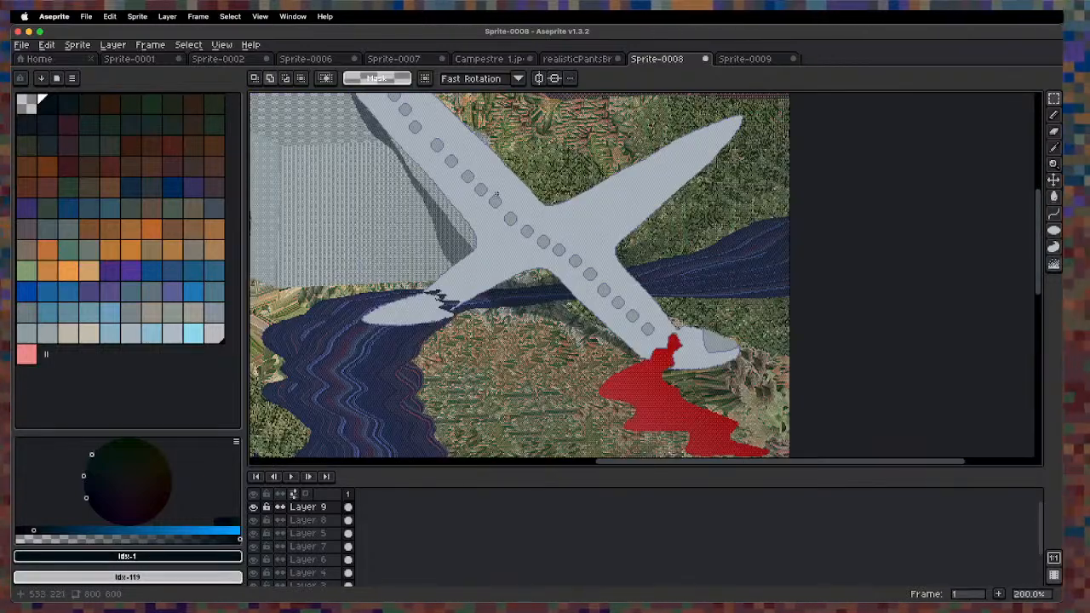
pyautogui.scroll(-1, 494, 192)
pyautogui.scroll(1, 490, 194)
pyautogui.scroll(-1, 483, 197)
pyautogui.press('space')
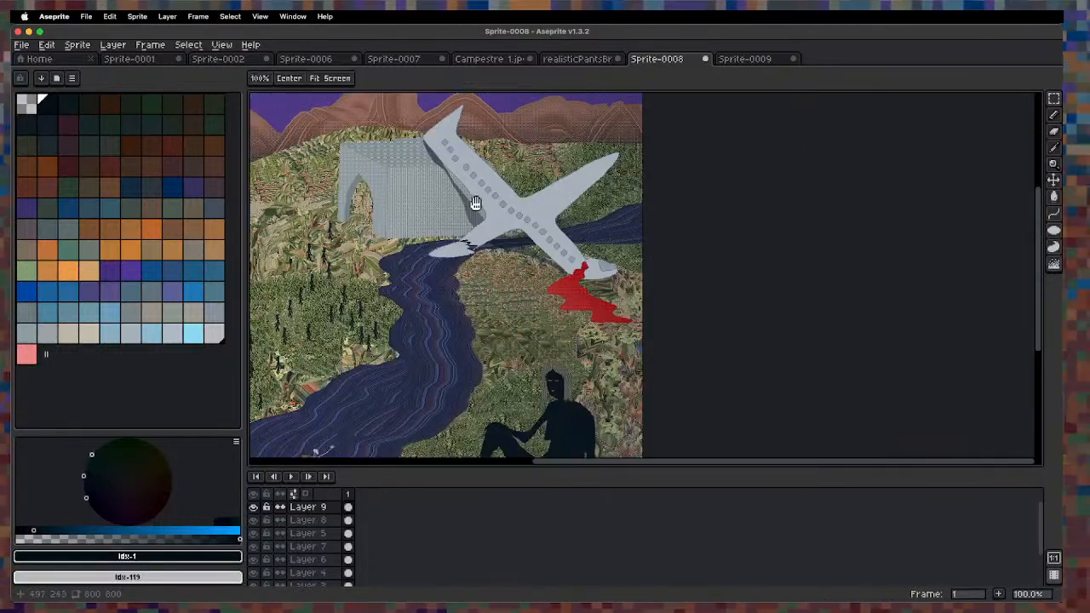
pyautogui.moveTo(476, 204); pyautogui.dragTo(556, 180)
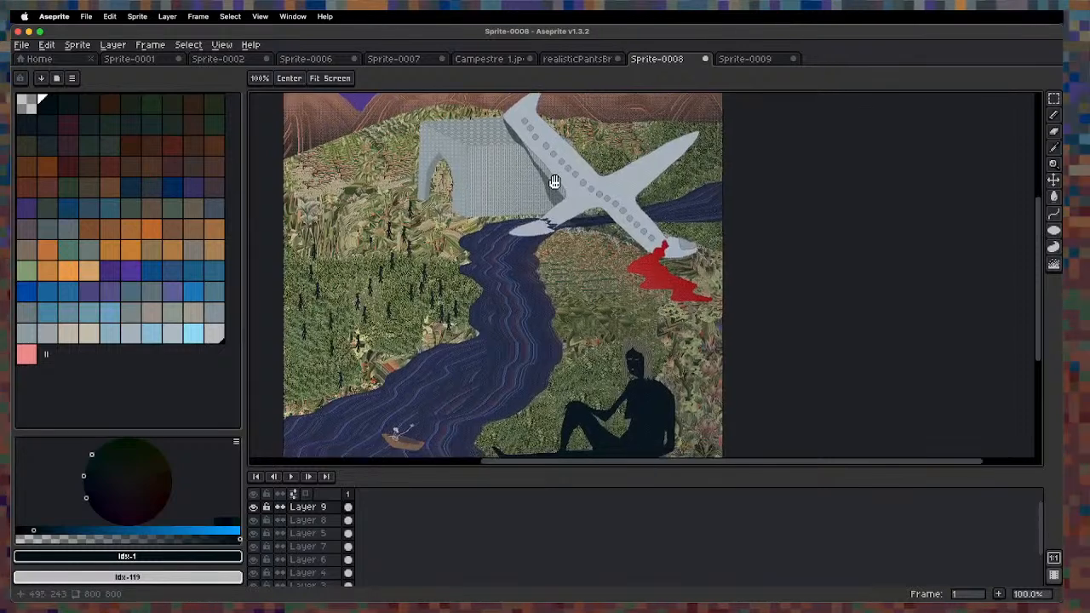
pyautogui.click(311, 511)
pyautogui.scroll(-3, 312, 514)
pyautogui.keyDown('shift'); pyautogui.click(308, 579); pyautogui.keyUp('shift')
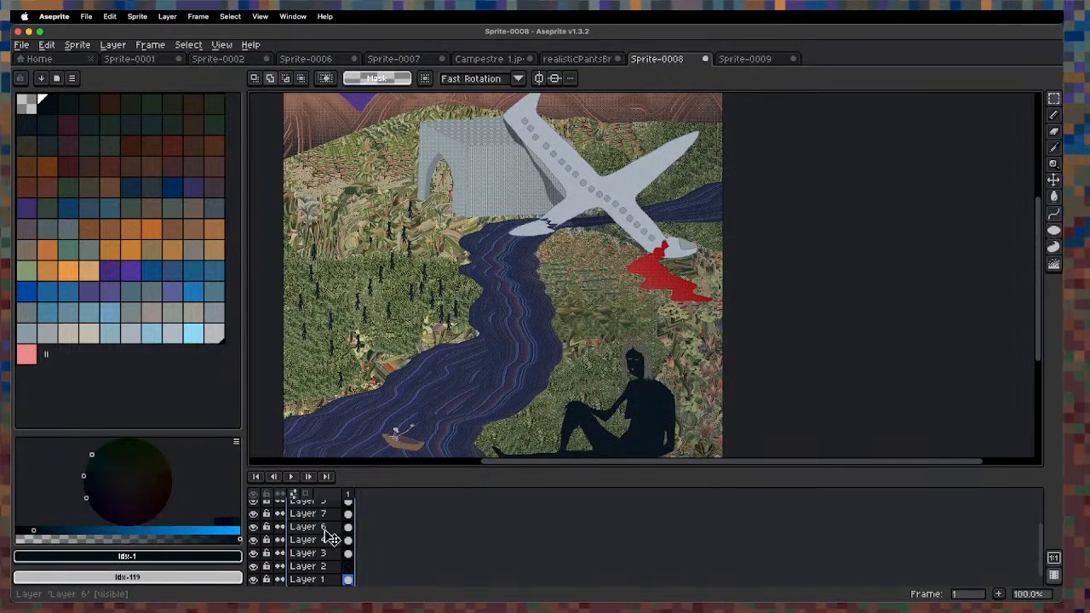
pyautogui.rightClick(329, 536)
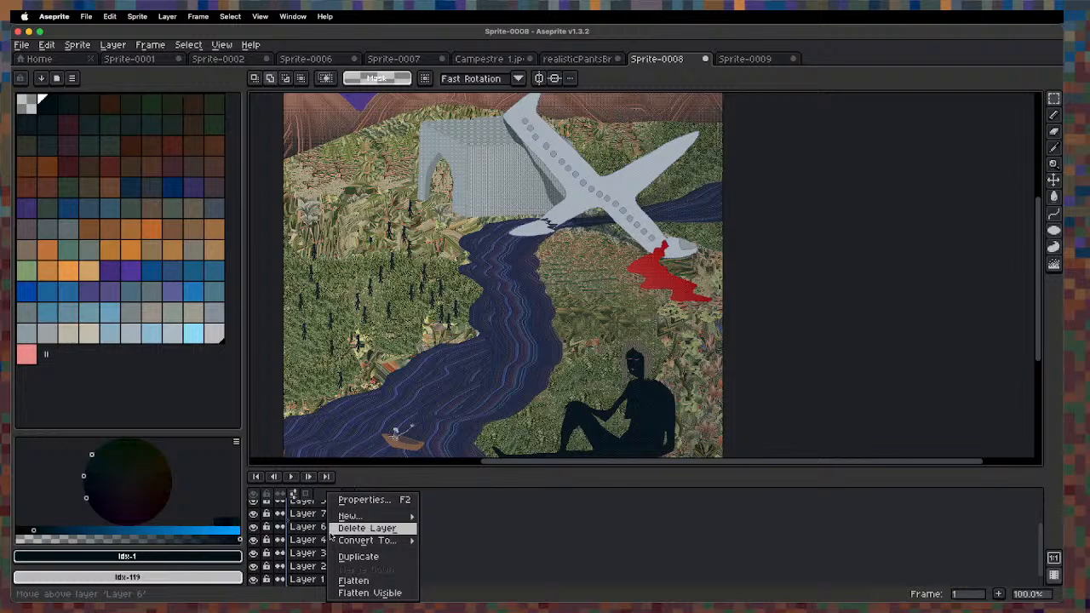
pyautogui.click(354, 581)
# Inspect the flattened landscape, bridge and airplane at several zoom levels.
pyautogui.scroll(3, 404, 207)
pyautogui.scroll(-3, 393, 230)
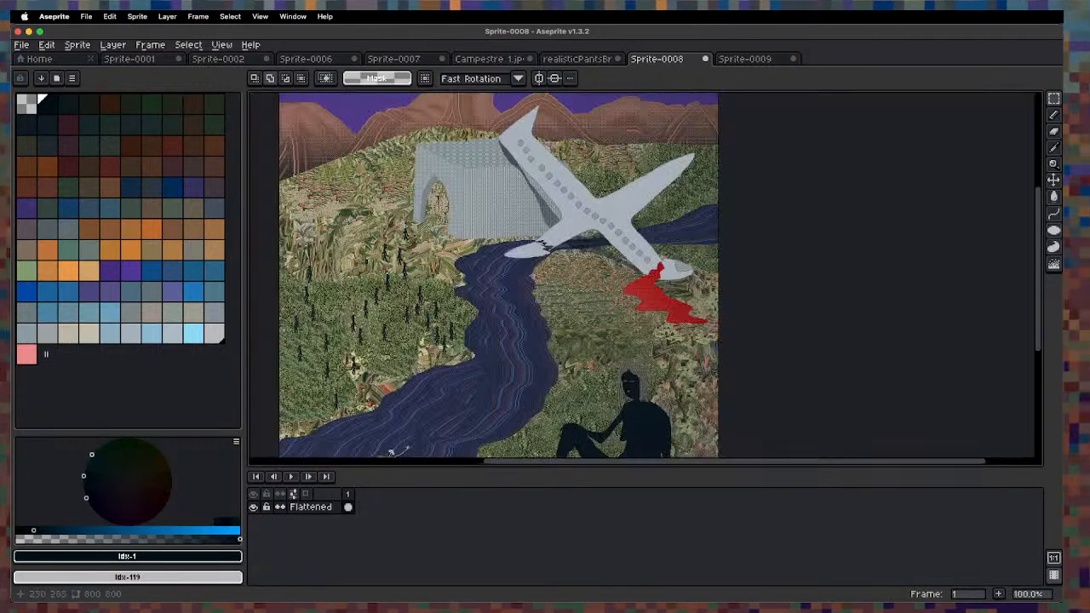
pyautogui.press('space')
pyautogui.moveTo(430, 201); pyautogui.dragTo(417, 376)
pyautogui.moveTo(416, 255); pyautogui.dragTo(463, 195)
pyautogui.scroll(3, 468, 272)
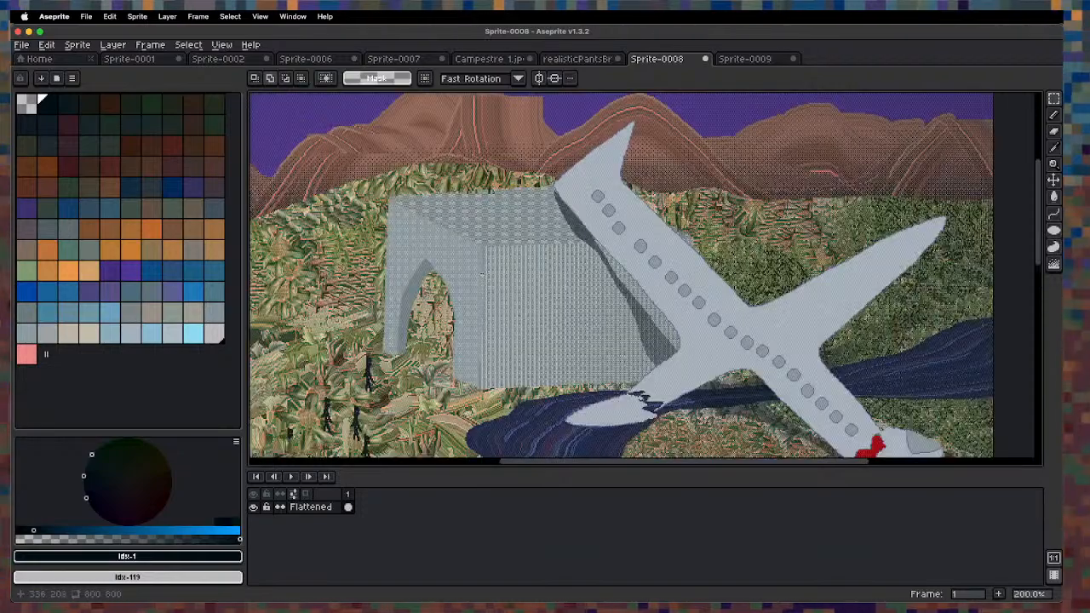
pyautogui.scroll(-3, 468, 273)
pyautogui.scroll(2, 469, 272)
pyautogui.press('space')
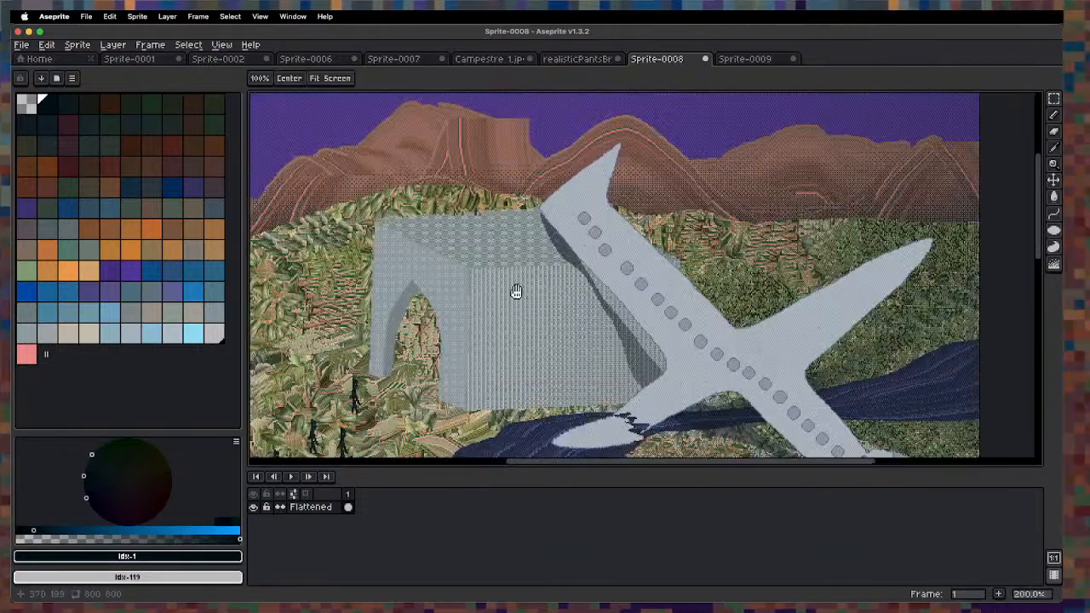
pyautogui.moveTo(513, 292); pyautogui.dragTo(433, 295)
pyautogui.scroll(2, 447, 364)
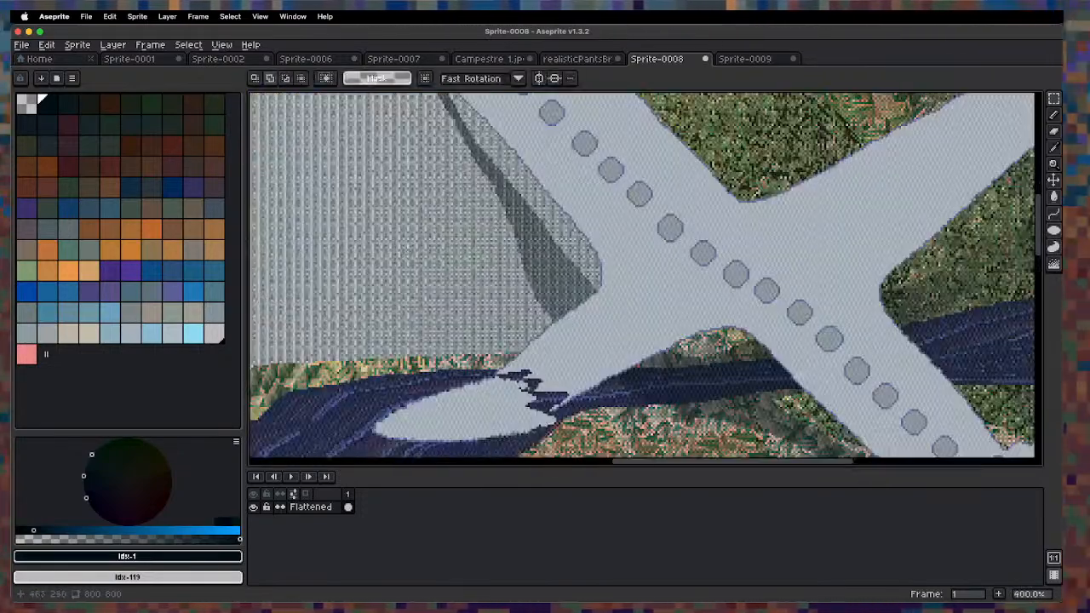
pyautogui.scroll(-2, 451, 362)
pyautogui.press('space')
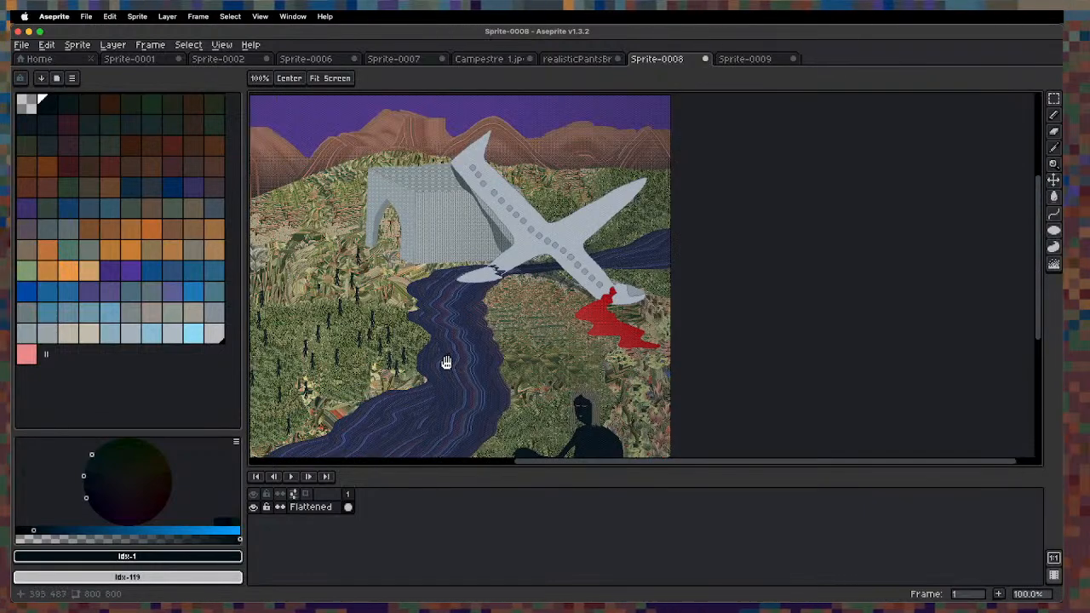
# Duplicate the Flattened layer.
pyautogui.rightClick(317, 511)
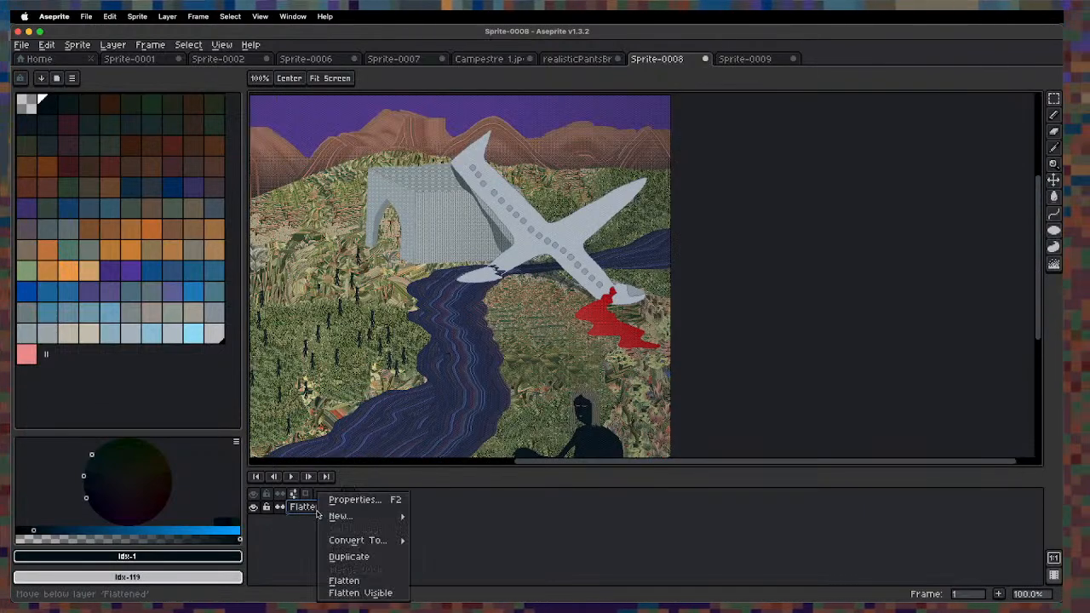
pyautogui.click(358, 557)
# Set the Flattened Copy layer to Color Dodge blending with an opacity of 107.
pyautogui.doubleClick(326, 509)
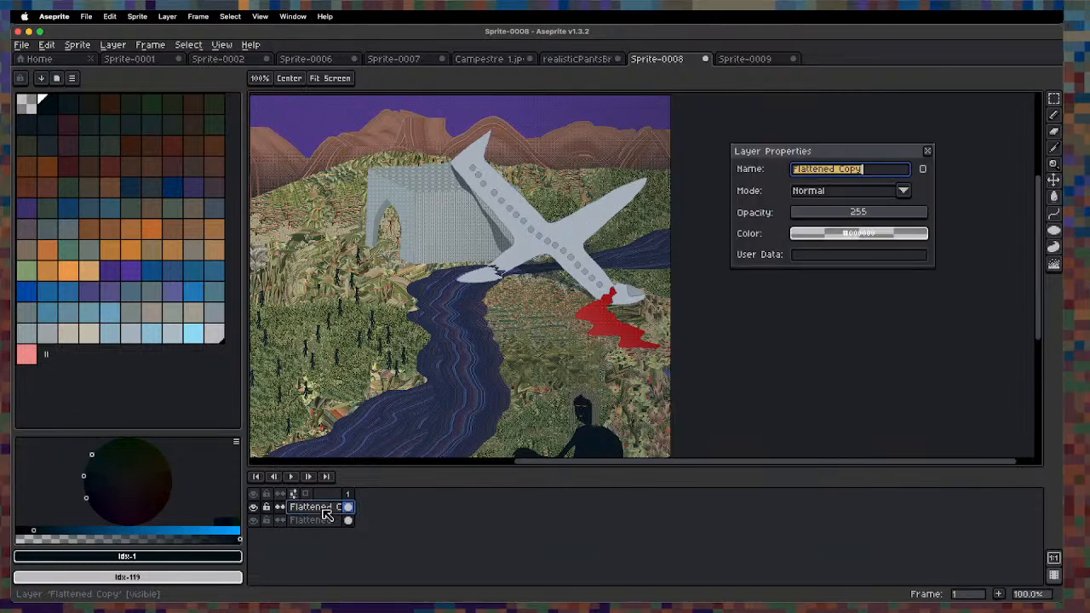
pyautogui.click(836, 191)
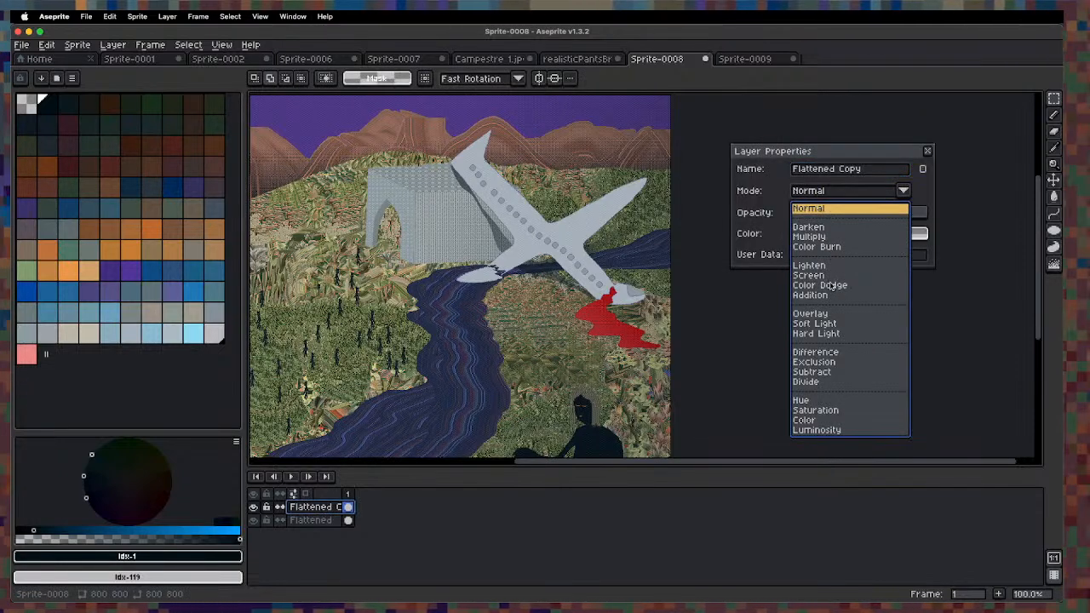
pyautogui.click(830, 286)
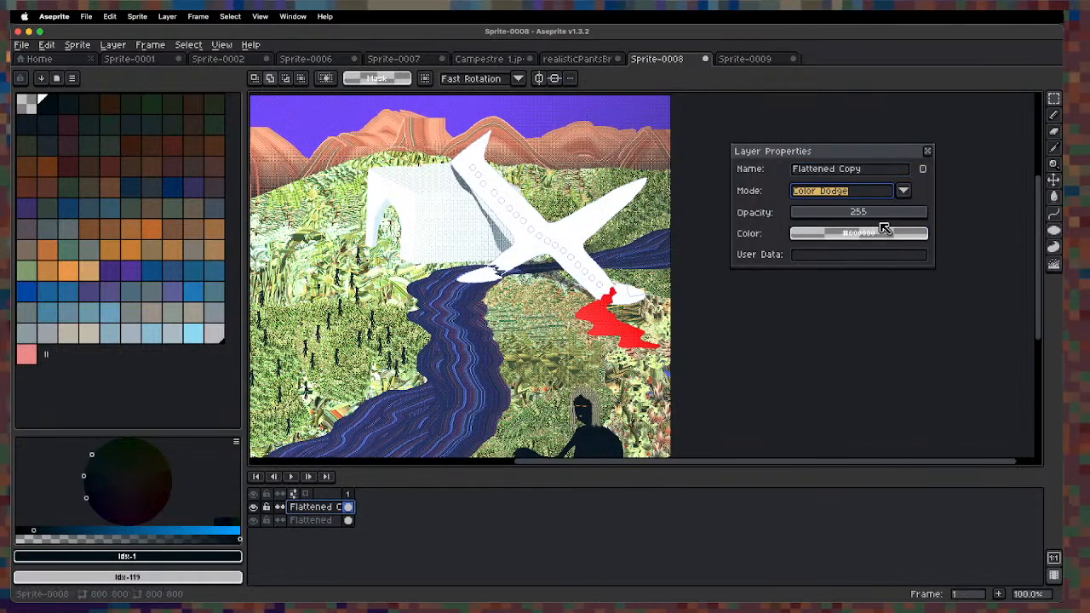
pyautogui.click(874, 214)
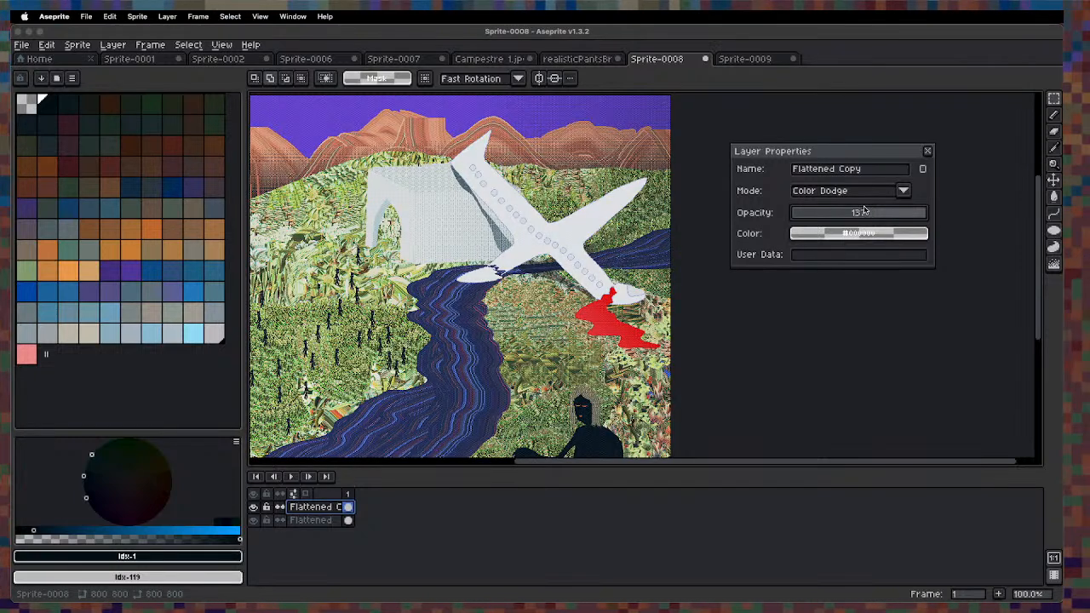
pyautogui.moveTo(864, 210); pyautogui.dragTo(842, 215)
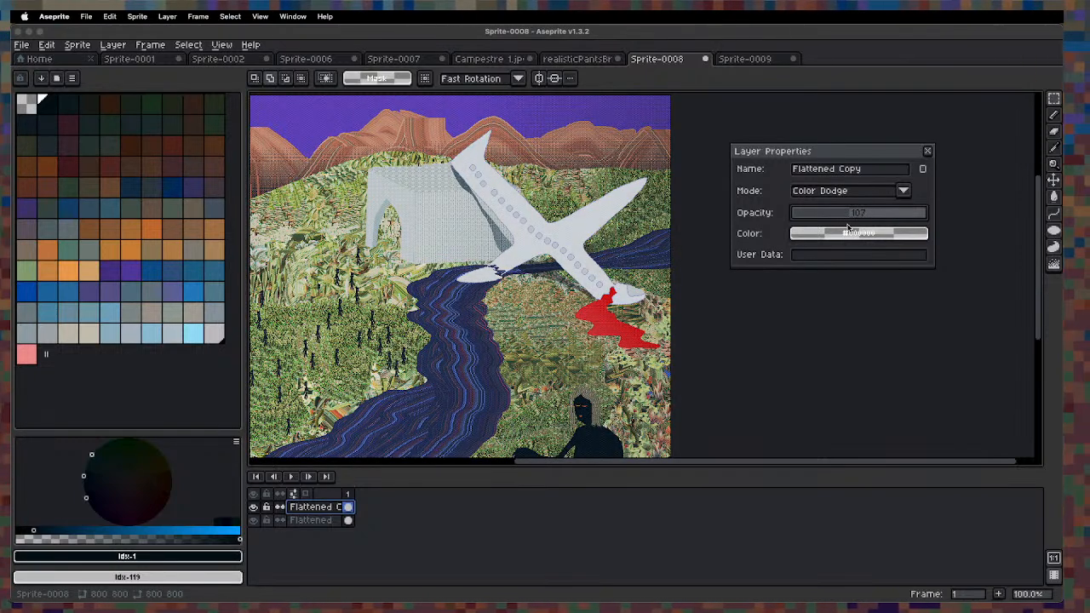
pyautogui.click(929, 151)
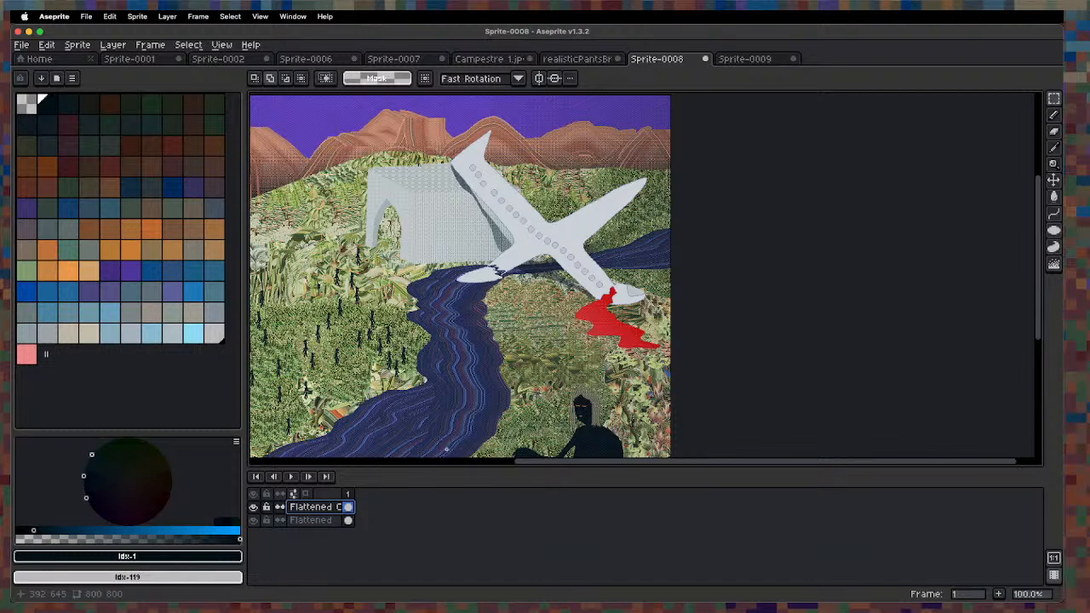
# Apply the sharpen-3x3 convolution matrix to the lower Flattened layer.
pyautogui.click(343, 521)
pyautogui.press('F9')
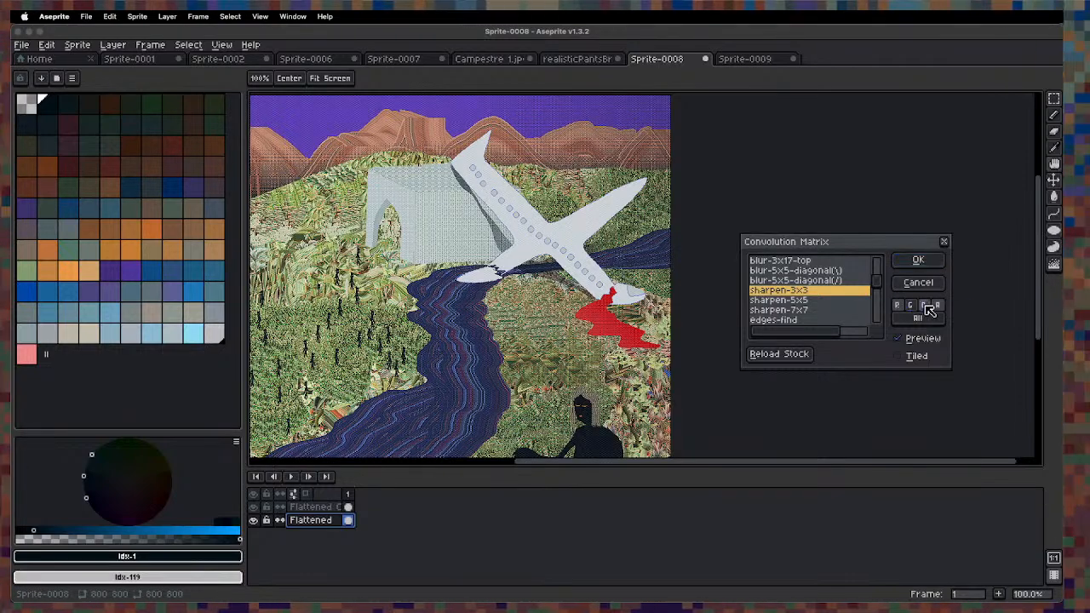
pyautogui.click(927, 260)
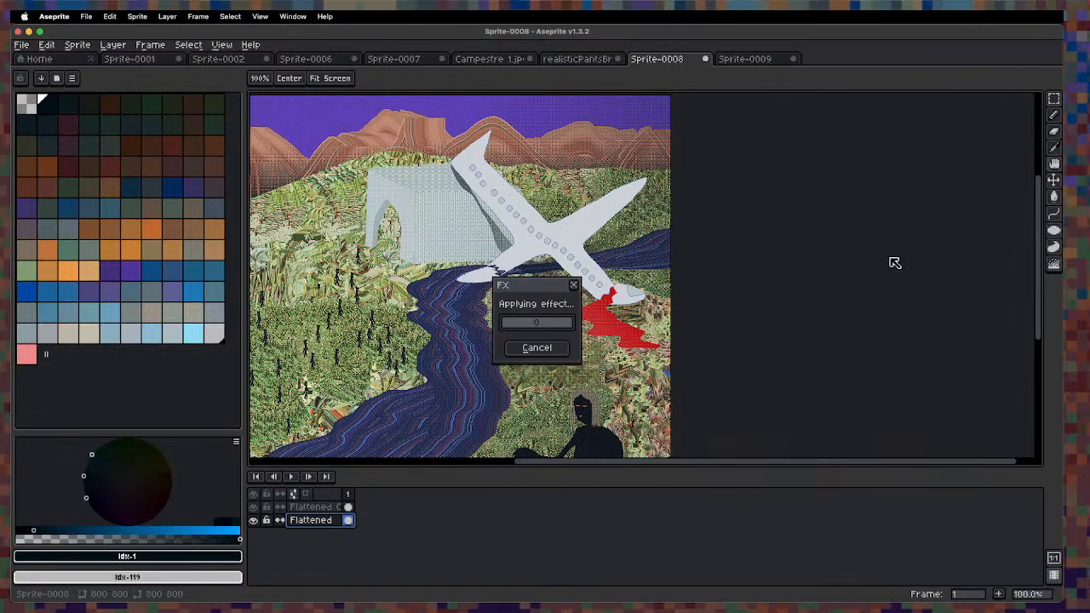
# Inspect the sharpened landscape, zooming in on the red stain and the airplane's nose.
pyautogui.scroll(1, 589, 346)
pyautogui.scroll(2, 590, 357)
pyautogui.scroll(-3, 590, 358)
pyautogui.press('space')
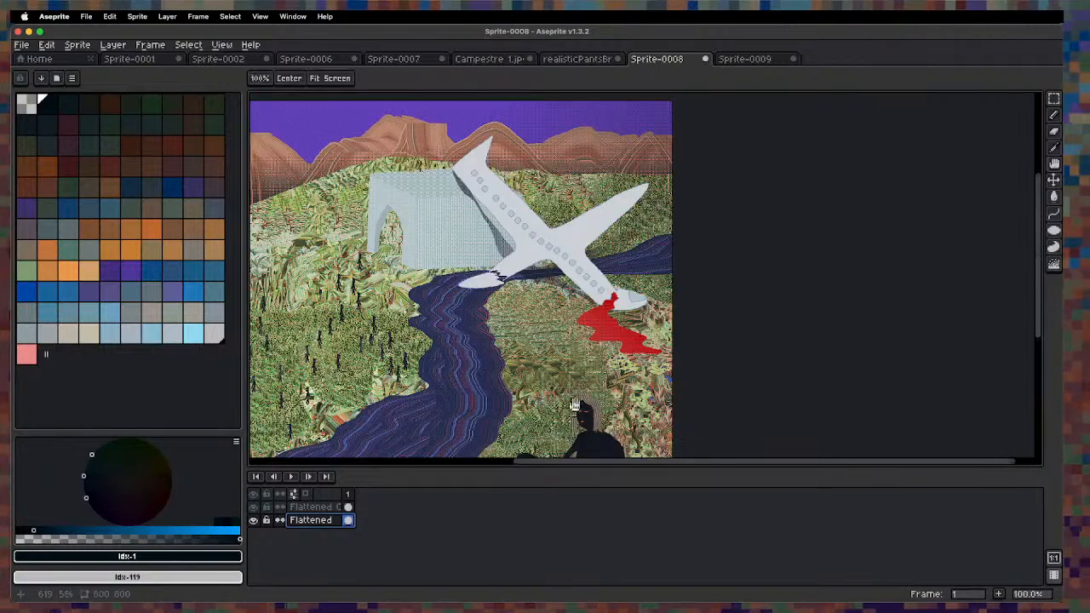
pyautogui.moveTo(581, 391); pyautogui.dragTo(575, 310)
pyautogui.scroll(2, 615, 220)
pyautogui.press('space')
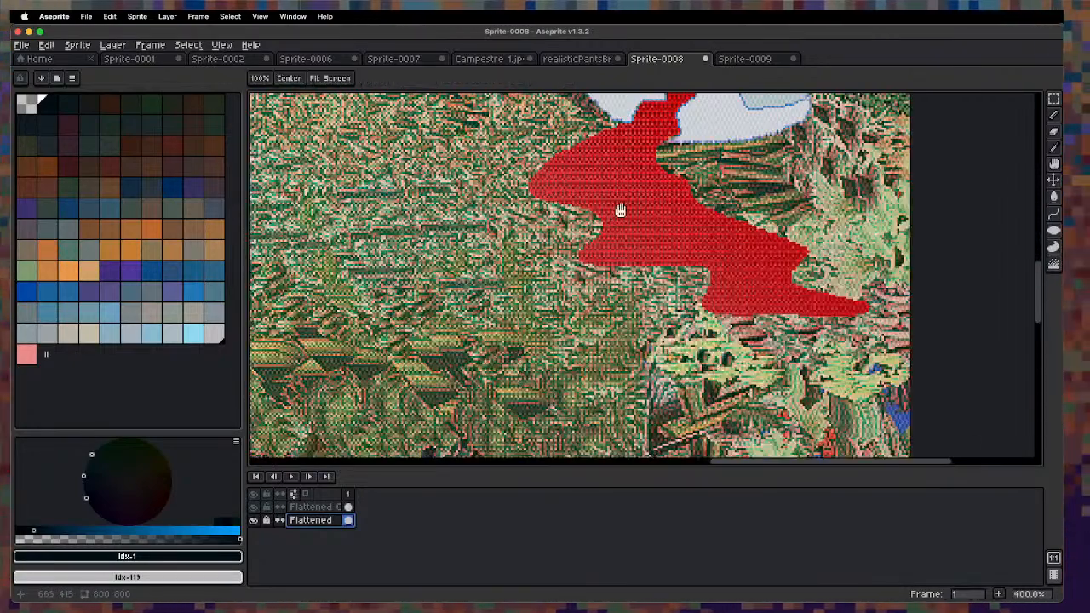
pyautogui.moveTo(621, 212); pyautogui.dragTo(554, 310)
# Flatten the Flattened Copy and Flattened layers into a single layer.
pyautogui.moveTo(315, 508); pyautogui.dragTo(320, 523)
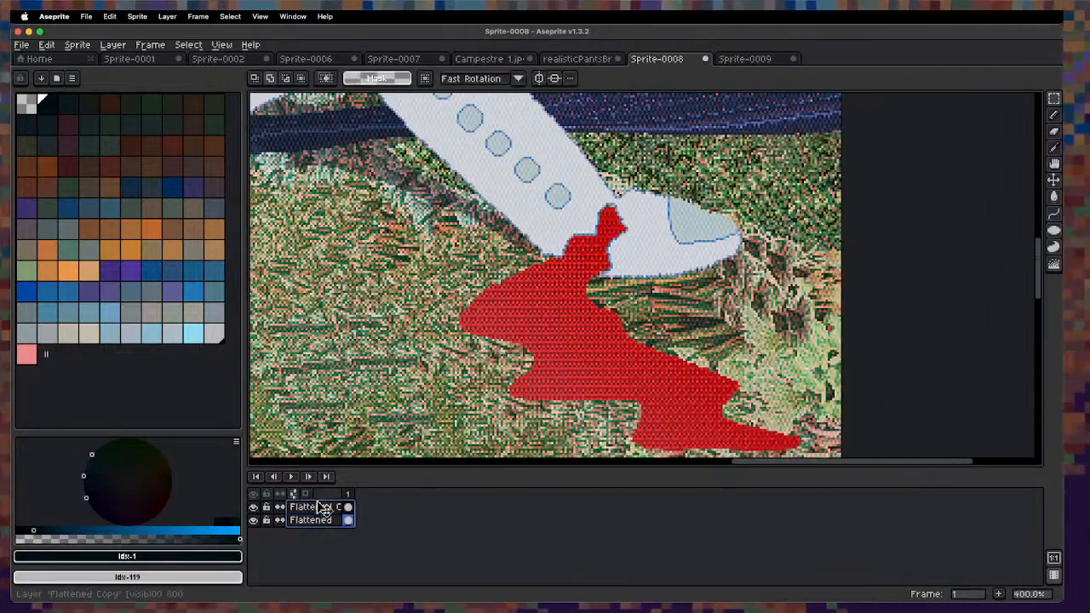
pyautogui.rightClick(322, 514)
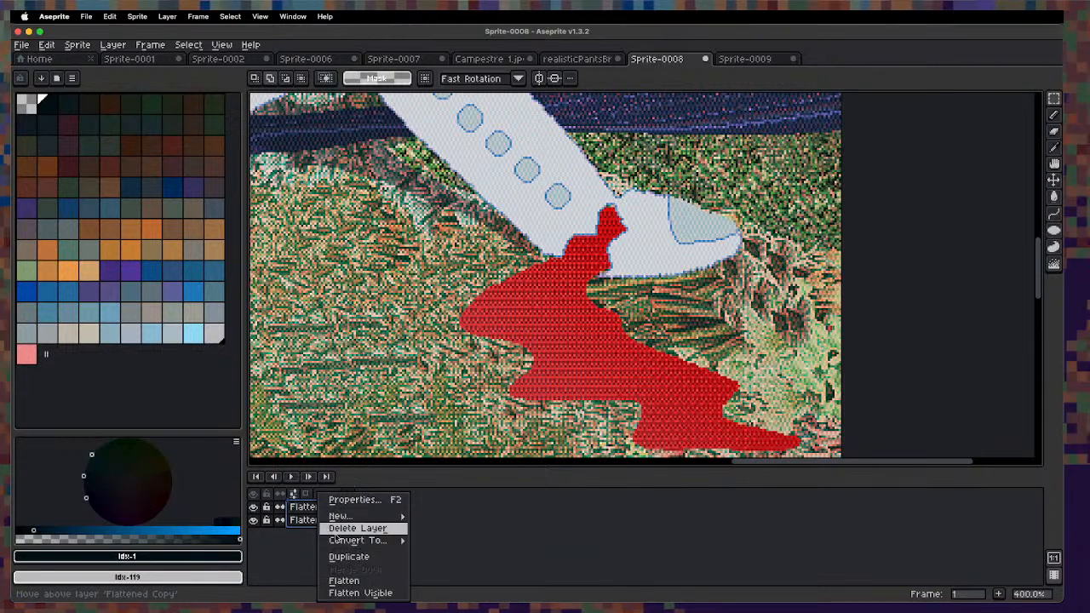
pyautogui.click(377, 578)
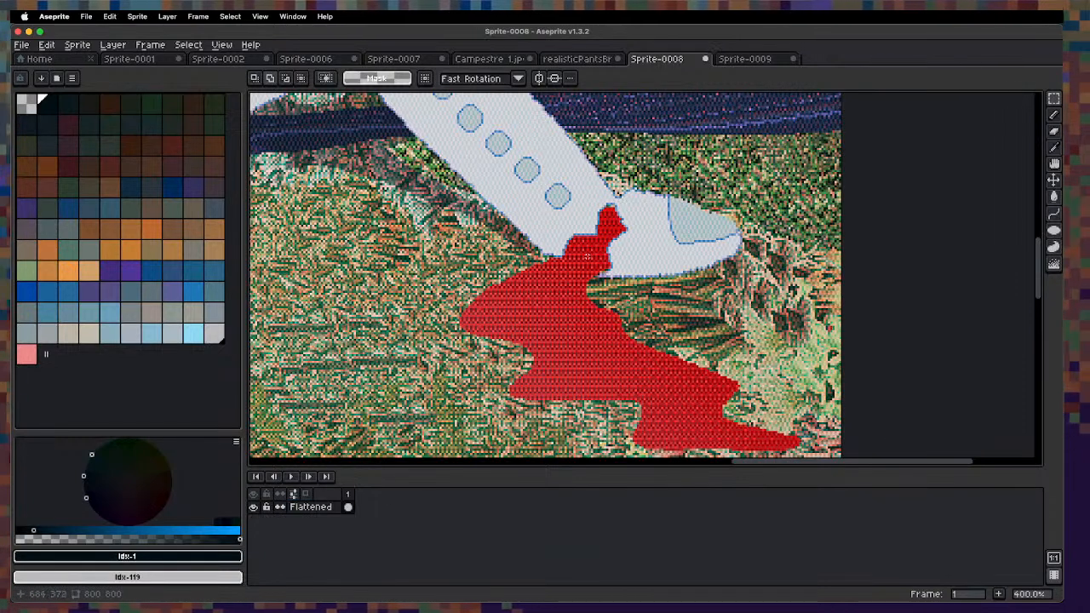
# Capture a small lassoed patch of the red stain as a custom brush and paint textured strokes along the stain's edges and interior.
pyautogui.press('q')
pyautogui.moveTo(606, 230); pyautogui.dragTo(610, 252)
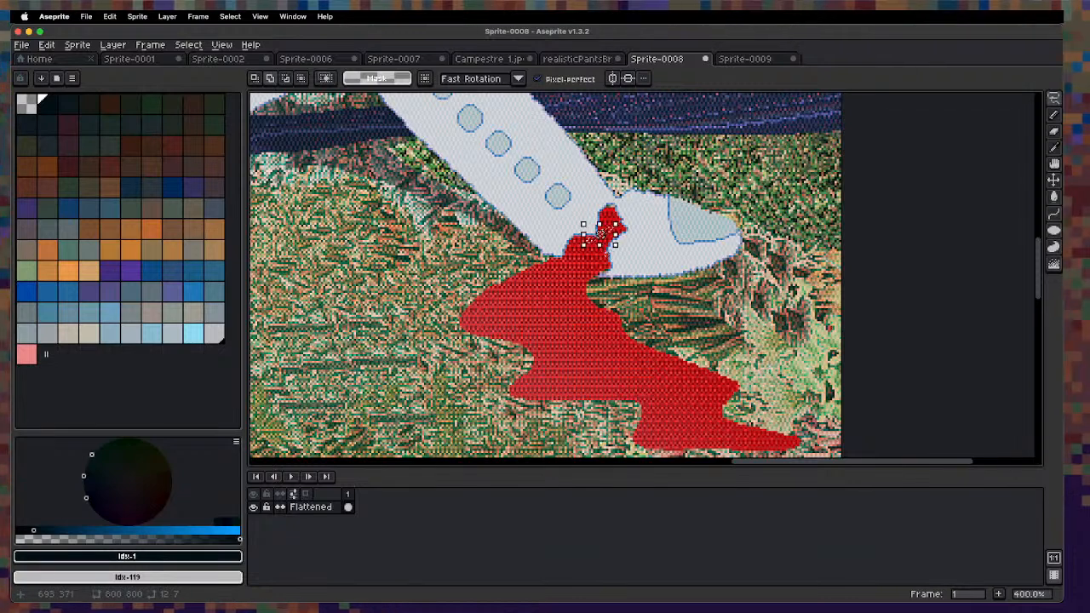
pyautogui.press('super+b')
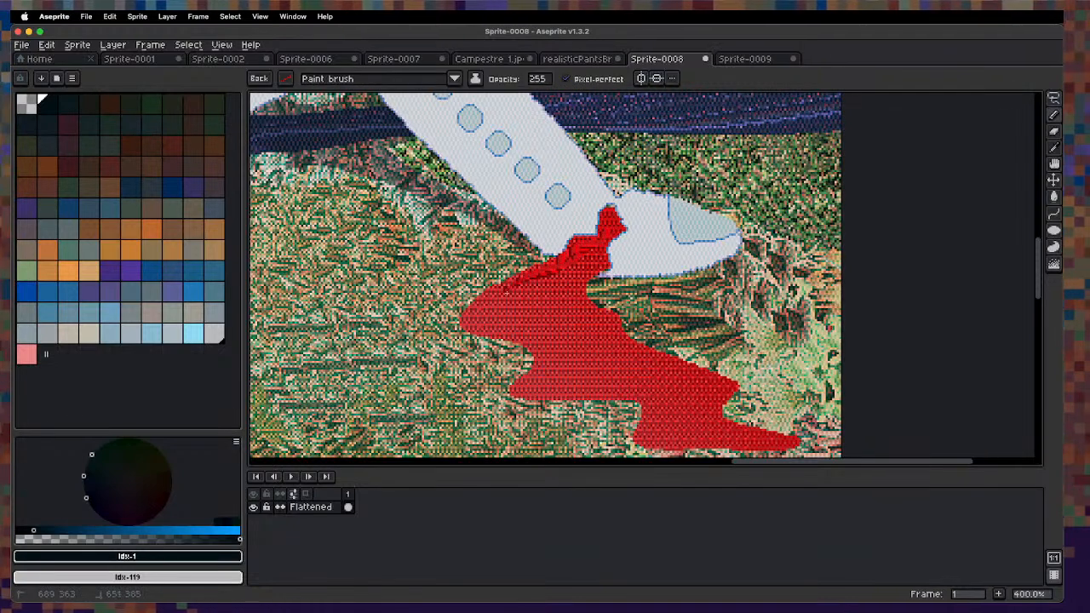
pyautogui.moveTo(507, 290)
pyautogui.mouseDown()
pyautogui.moveTo(455, 333)
pyautogui.moveTo(535, 359)
pyautogui.moveTo(535, 388)
pyautogui.moveTo(630, 403)
pyautogui.moveTo(649, 430)
pyautogui.moveTo(699, 441)
pyautogui.moveTo(801, 439)
pyautogui.mouseUp()
pyautogui.moveTo(605, 242)
pyautogui.mouseDown()
pyautogui.moveTo(575, 298)
pyautogui.moveTo(607, 341)
pyautogui.moveTo(677, 379)
pyautogui.moveTo(728, 426)
pyautogui.mouseUp()
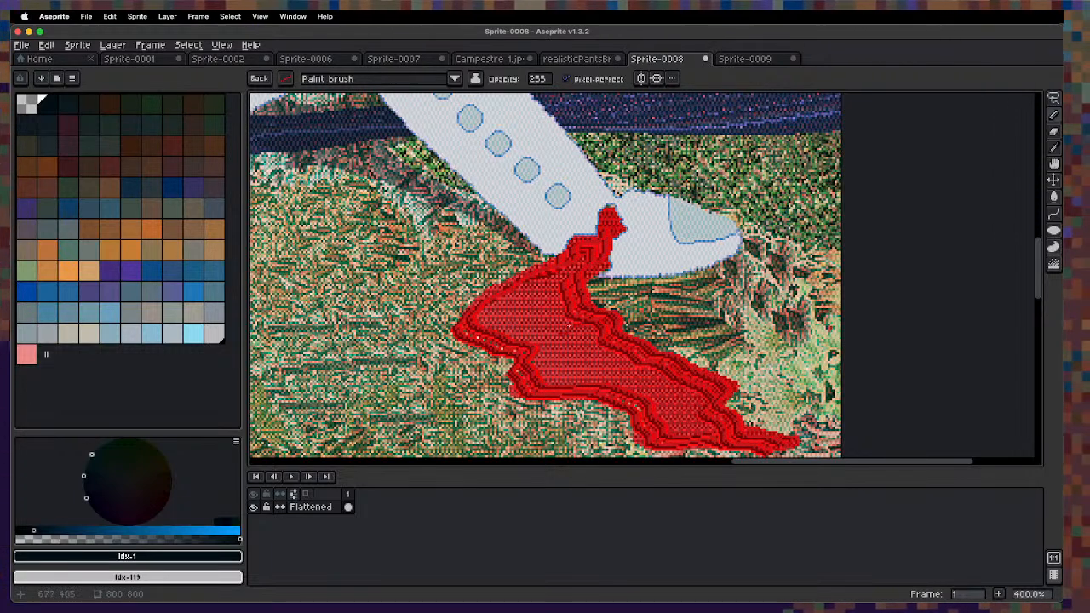
pyautogui.moveTo(567, 271)
pyautogui.mouseDown()
pyautogui.moveTo(592, 345)
pyautogui.moveTo(694, 394)
pyautogui.moveTo(668, 438)
pyautogui.moveTo(515, 337)
pyautogui.moveTo(482, 298)
pyautogui.moveTo(575, 362)
pyautogui.moveTo(712, 417)
pyautogui.mouseUp()
# Examine the textured red stain, the river, the seated figure and the surrounding fields at several zoom levels.
pyautogui.press('1')
pyautogui.press('space')
pyautogui.moveTo(623, 370); pyautogui.dragTo(586, 206)
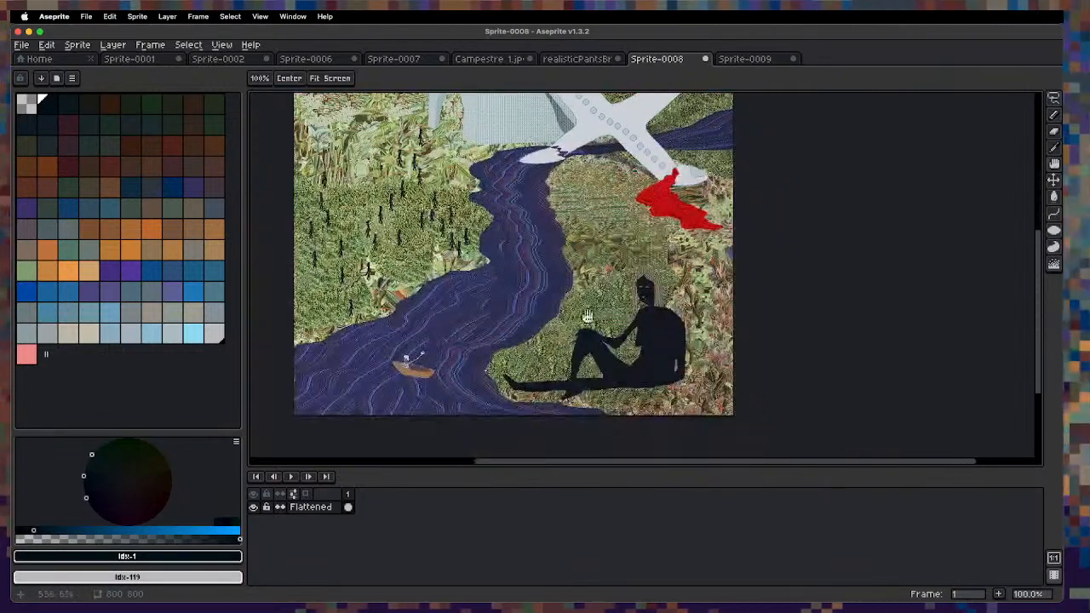
pyautogui.moveTo(515, 342); pyautogui.dragTo(628, 304)
pyautogui.press('2')
pyautogui.press('space')
pyautogui.moveTo(614, 197); pyautogui.dragTo(570, 426)
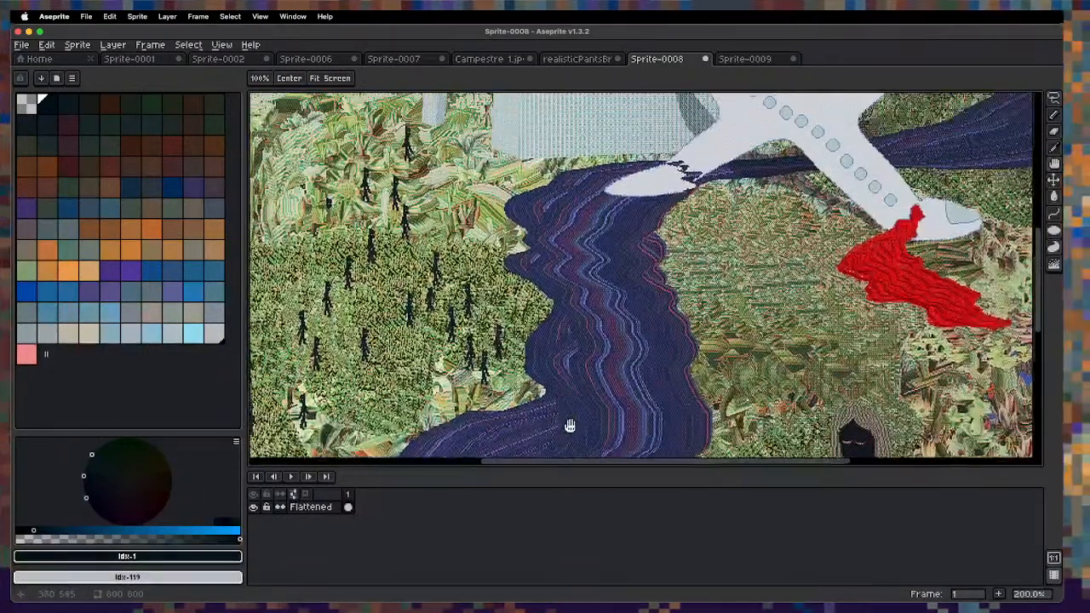
pyautogui.moveTo(597, 295); pyautogui.dragTo(591, 385)
pyautogui.press('3')
pyautogui.press('1')
pyautogui.press('space')
pyautogui.press('2')
# Undo the red brush strokes, the flattening, the sharpening and the copy layer's blend settings.
pyautogui.press('v')
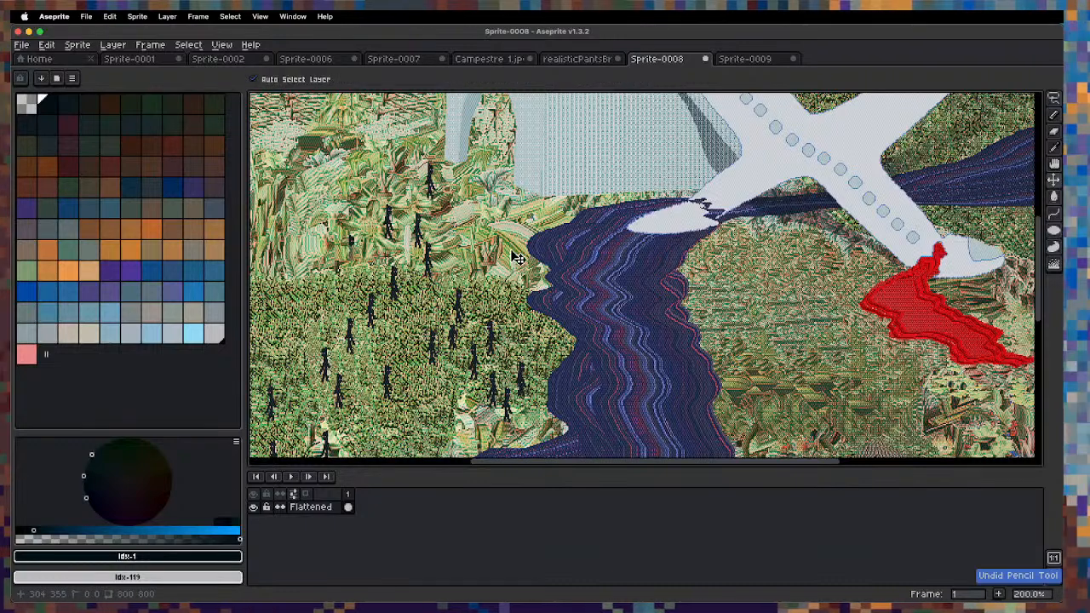
pyautogui.press('super+z')
pyautogui.press('super+z')
pyautogui.press('super+z')
pyautogui.press('super+z')
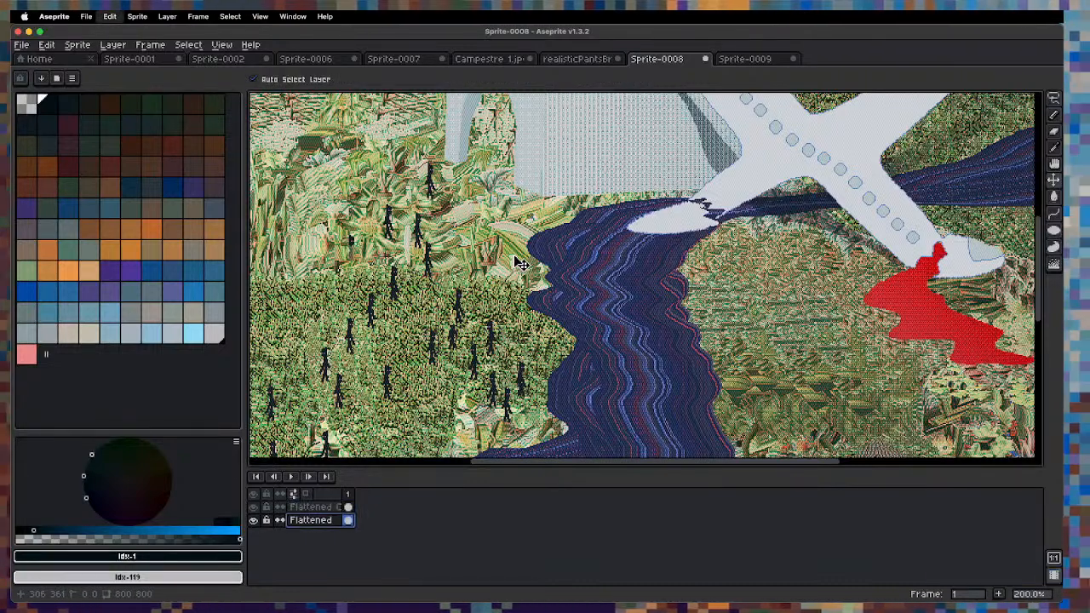
pyautogui.press('super+z')
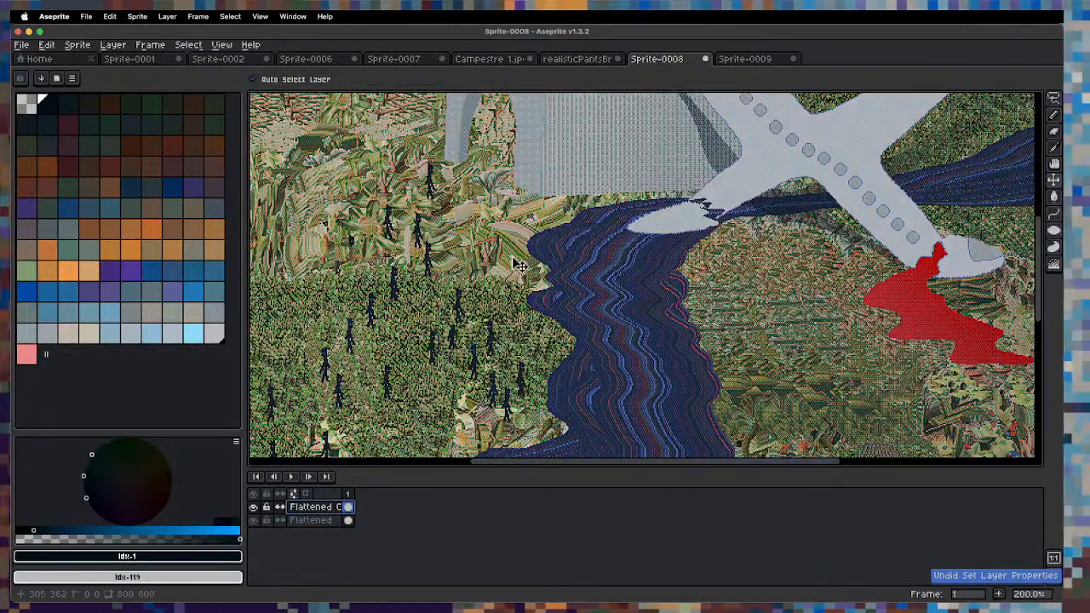
# Set the Flattened Copy layer to Color Dodge again with an opacity of 81.
pyautogui.press('b')
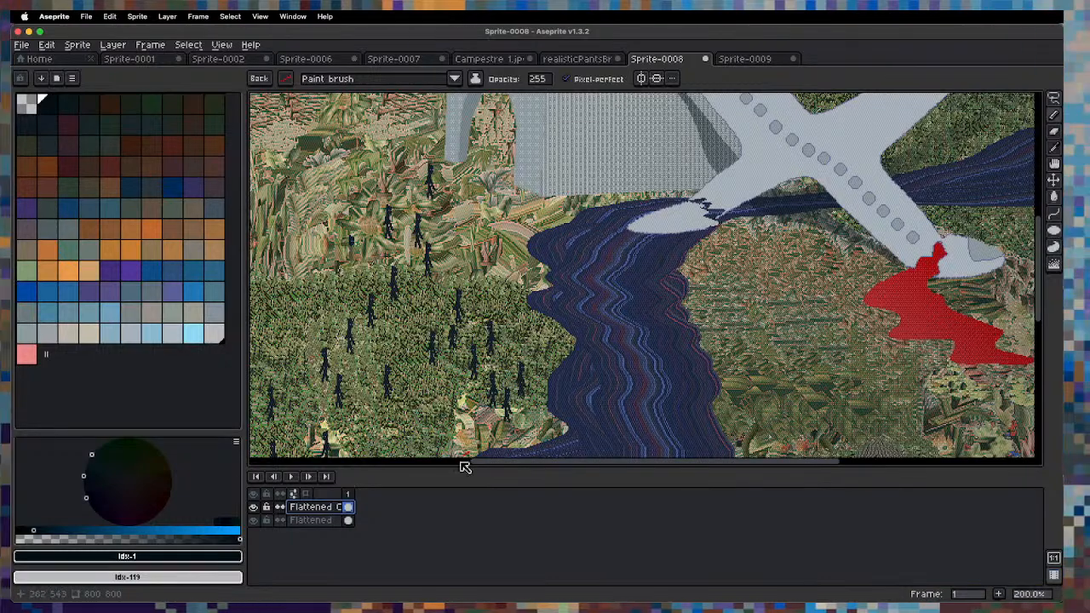
pyautogui.doubleClick(329, 509)
pyautogui.click(862, 191)
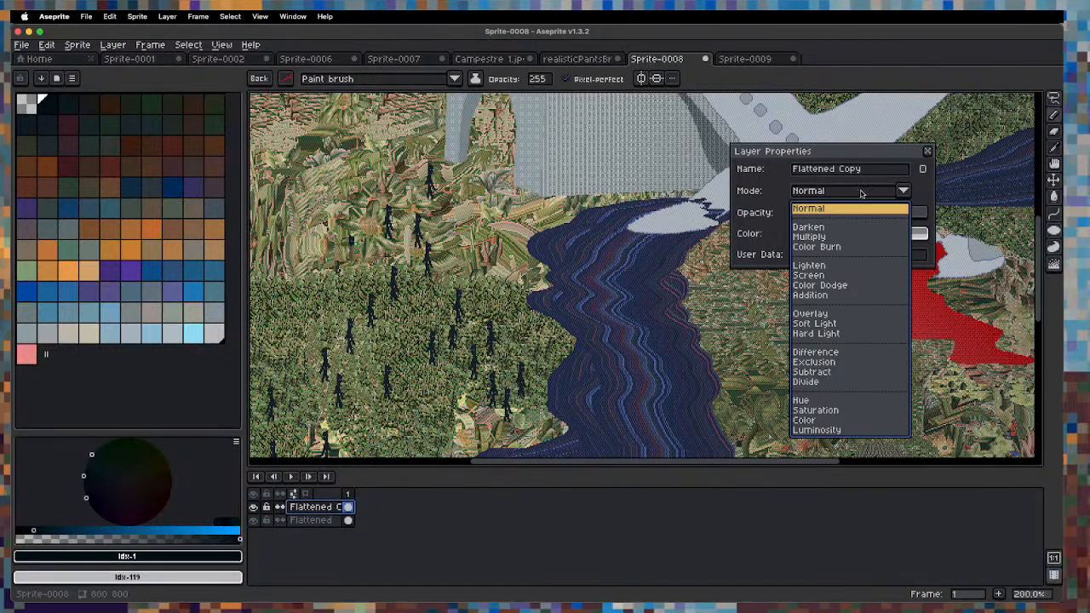
pyautogui.click(820, 285)
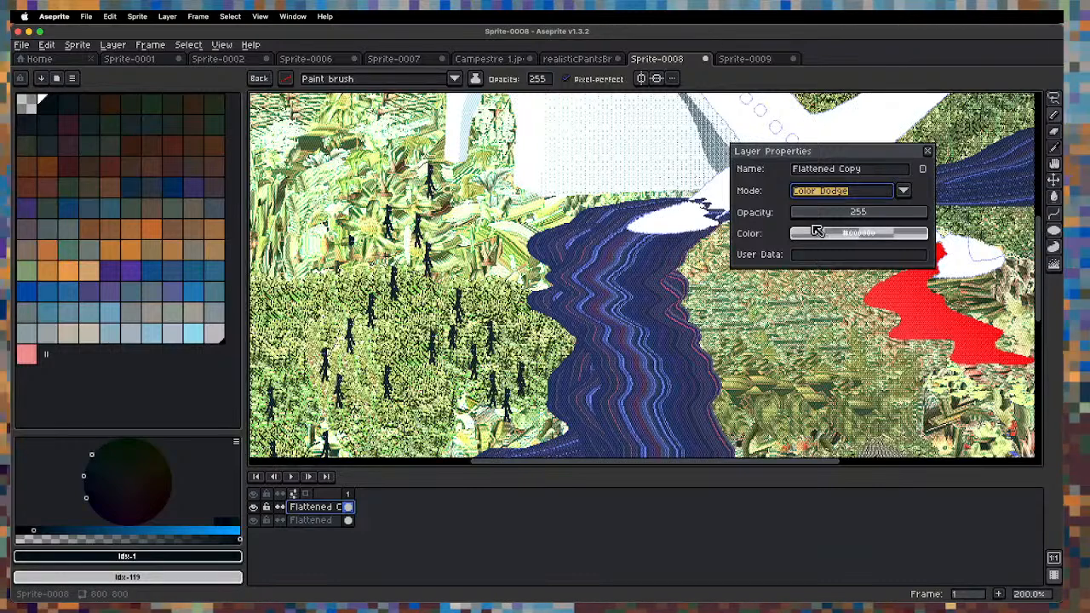
pyautogui.moveTo(842, 213); pyautogui.dragTo(833, 214)
# Switch the Flattened Copy layer's blend mode to Overlay and set its opacity to 216.
pyautogui.click(844, 193)
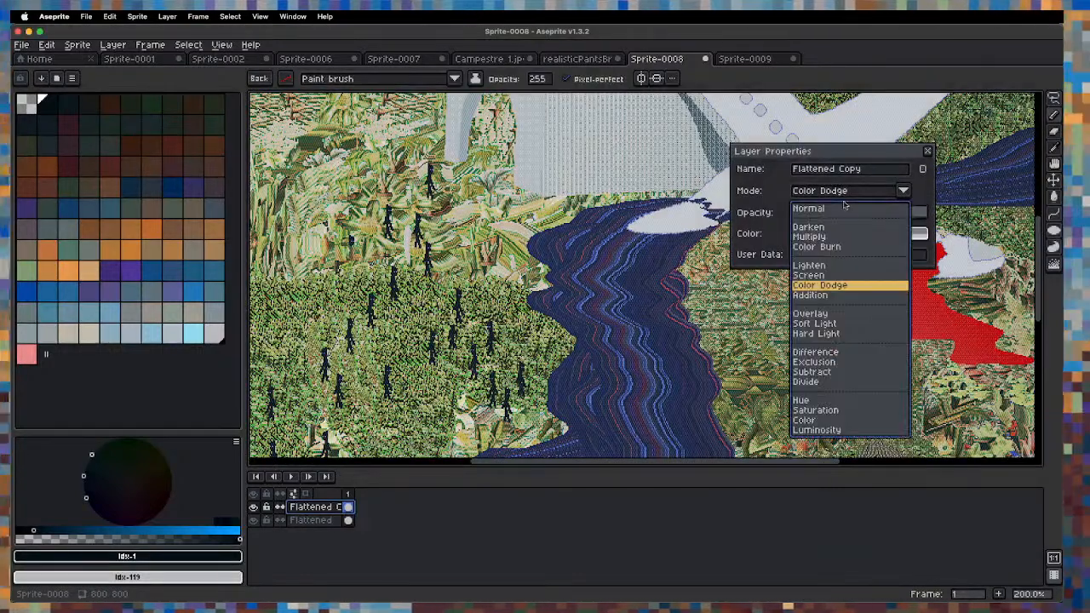
pyautogui.click(816, 314)
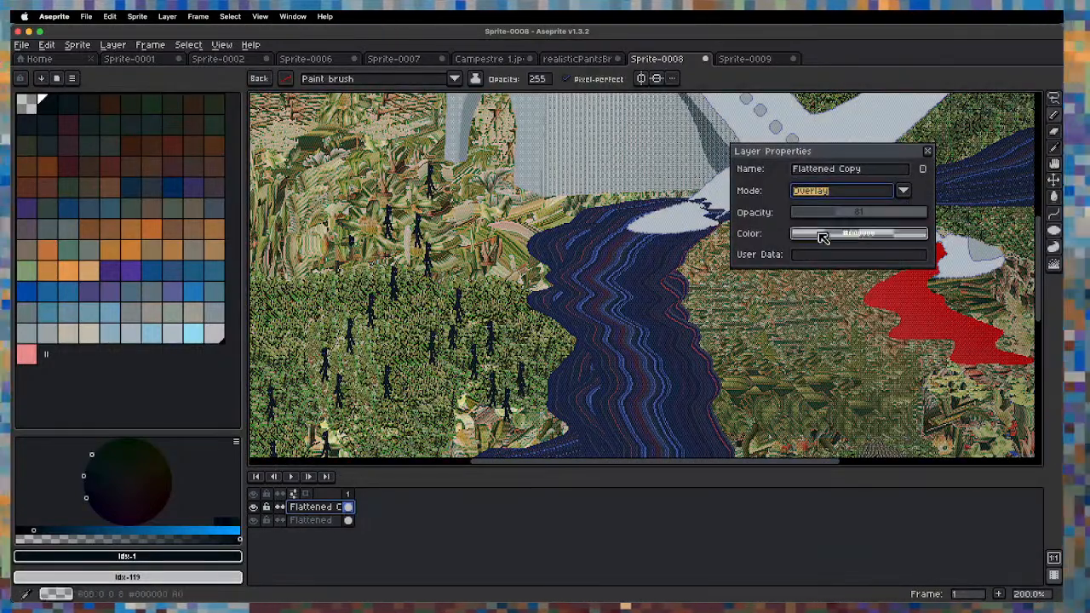
pyautogui.click(908, 216)
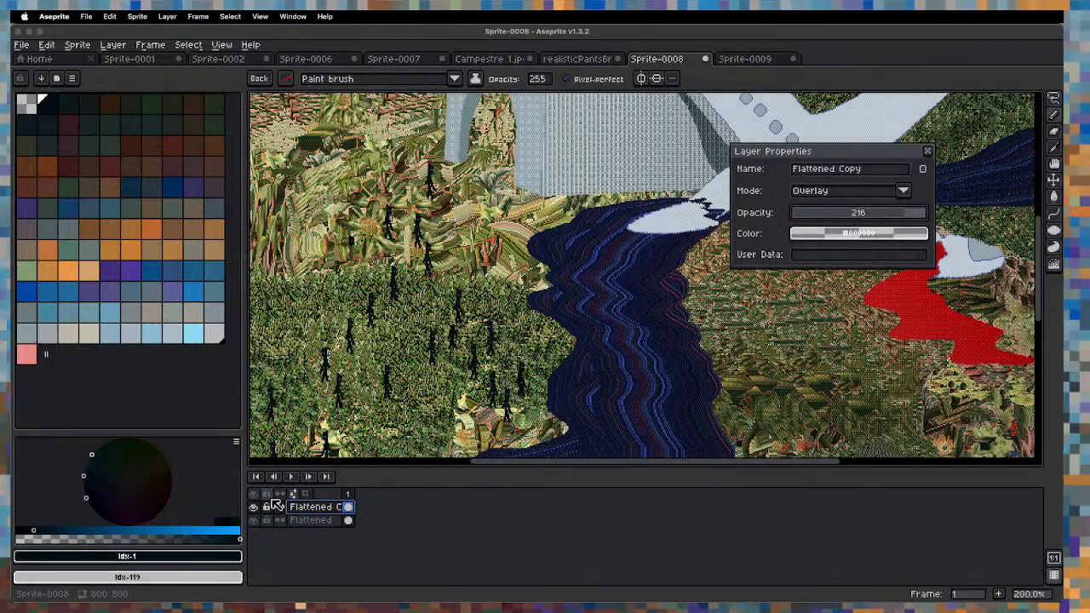
# Compare the landscape with the Flattened Copy layer hidden and shown, and set its opacity to 155.
pyautogui.click(255, 507)
pyautogui.press('1')
pyautogui.click(256, 507)
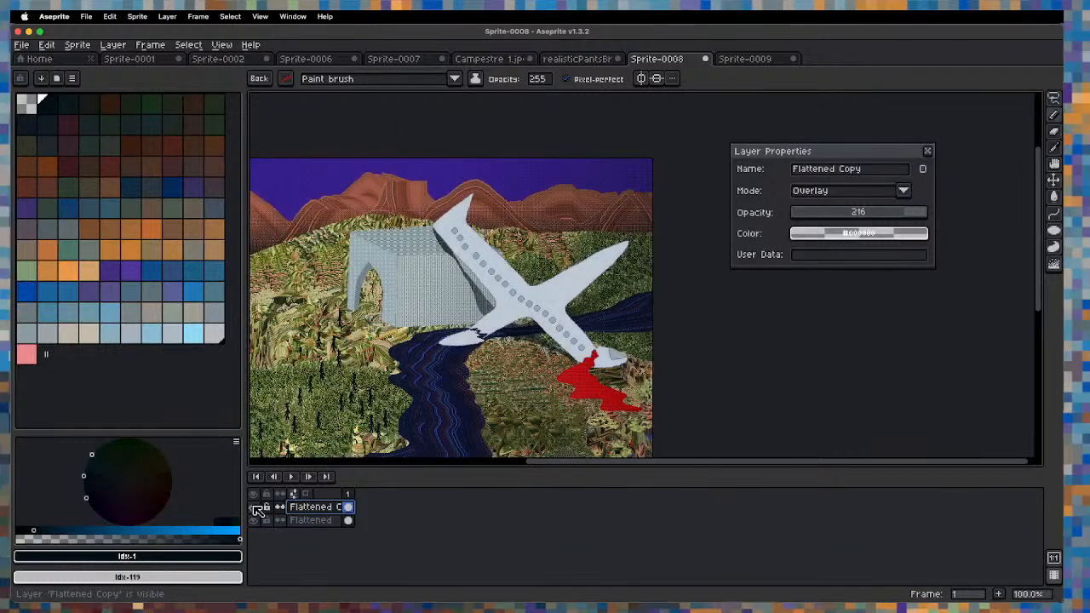
pyautogui.click(254, 508)
pyautogui.click(256, 506)
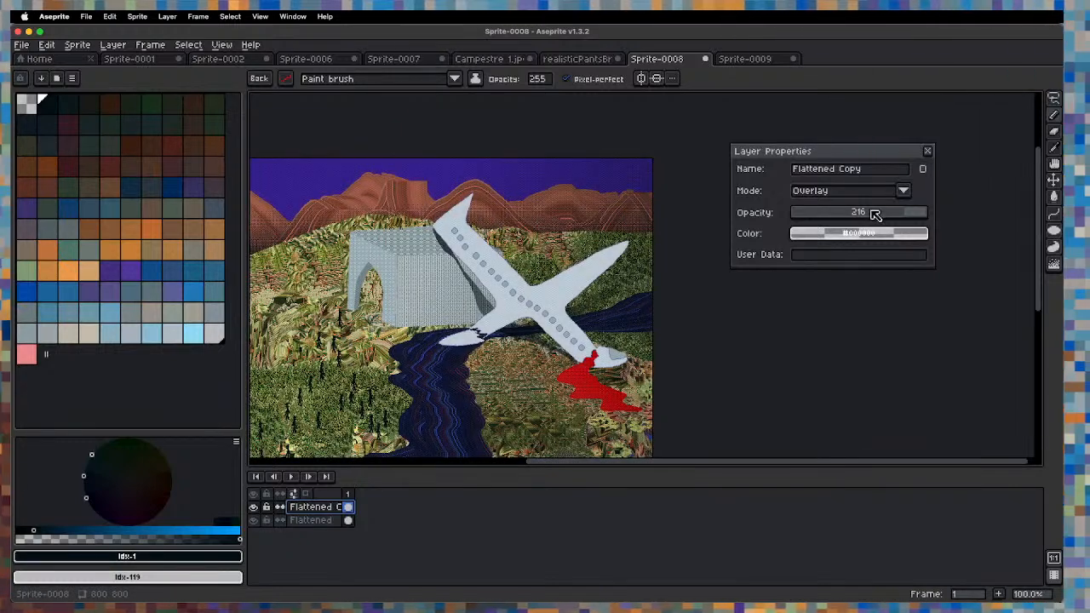
pyautogui.moveTo(876, 214)
pyautogui.mouseDown()
pyautogui.moveTo(850, 213)
pyautogui.moveTo(859, 221)
pyautogui.mouseUp()
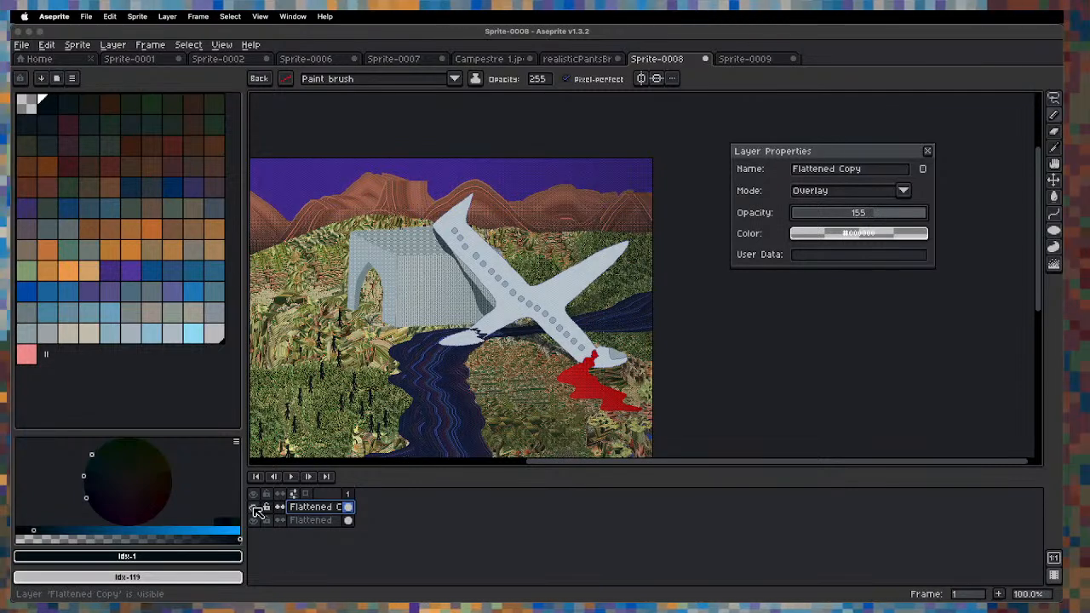
# Toggle the Flattened Copy layer's visibility to recheck the Overlay effect, and reduce its opacity to about 103.
pyautogui.click(256, 508)
pyautogui.click(256, 509)
pyautogui.click(257, 511)
pyautogui.click(256, 508)
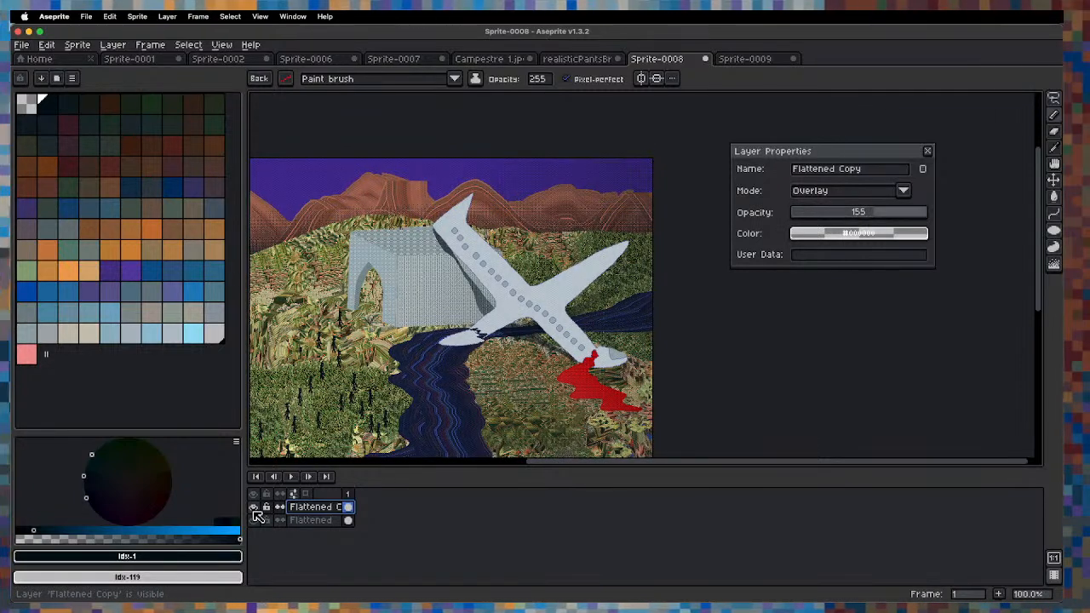
pyautogui.click(256, 510)
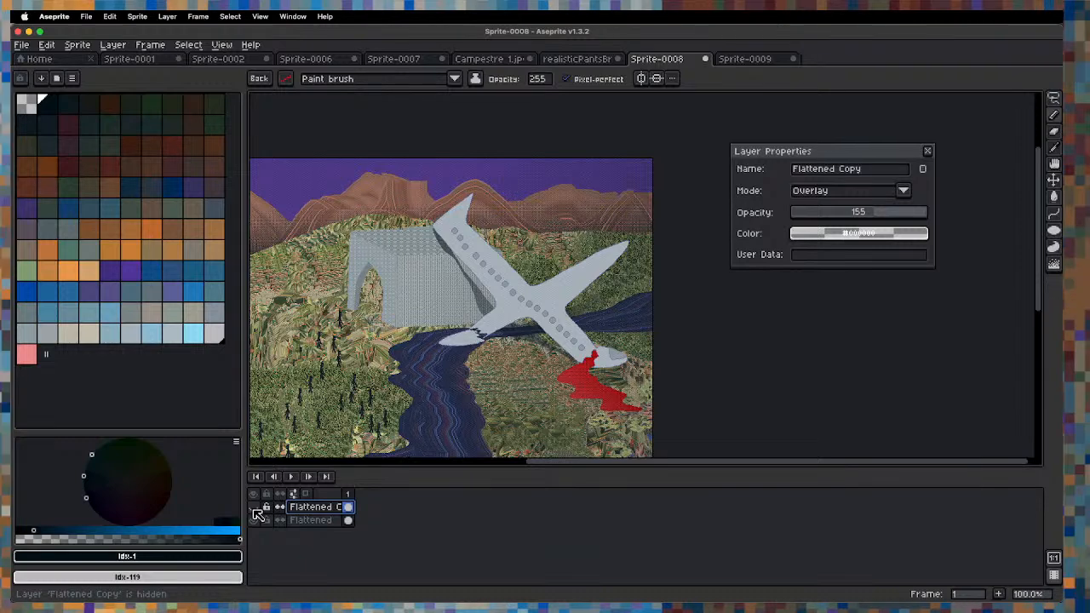
pyautogui.click(257, 510)
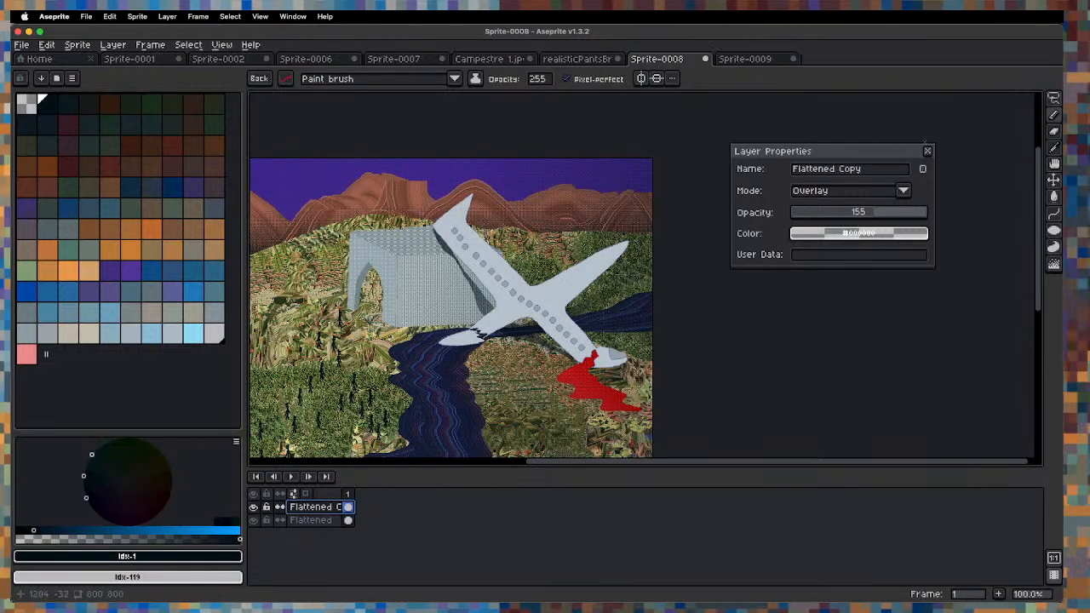
pyautogui.moveTo(883, 218); pyautogui.dragTo(857, 213)
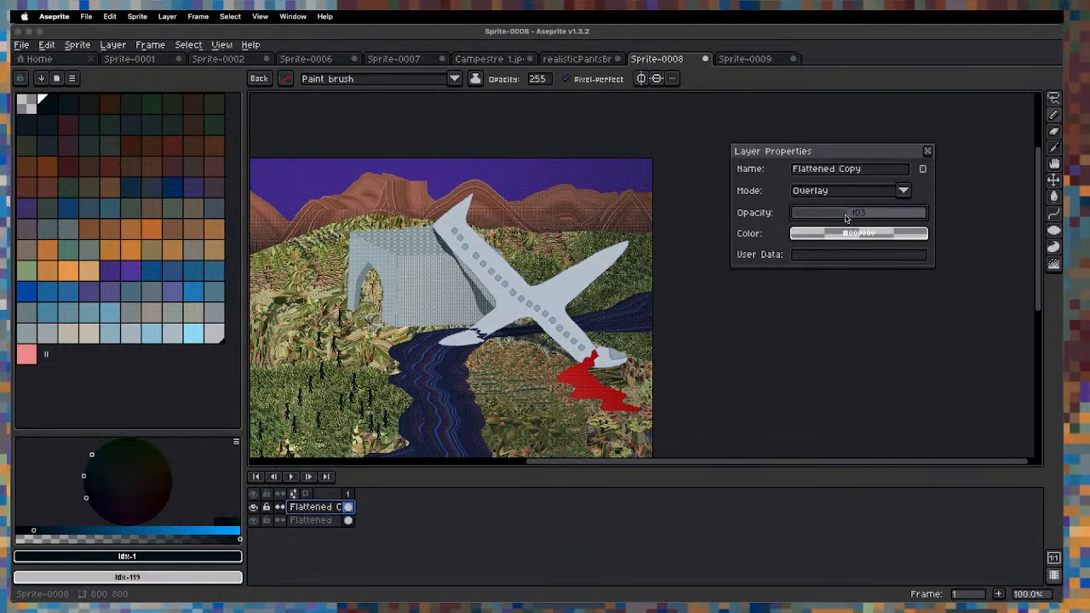
# Close the layer properties and flatten the Flattened Copy and Flattened layers into a single layer.
pyautogui.click(929, 151)
pyautogui.scroll(3, 536, 348)
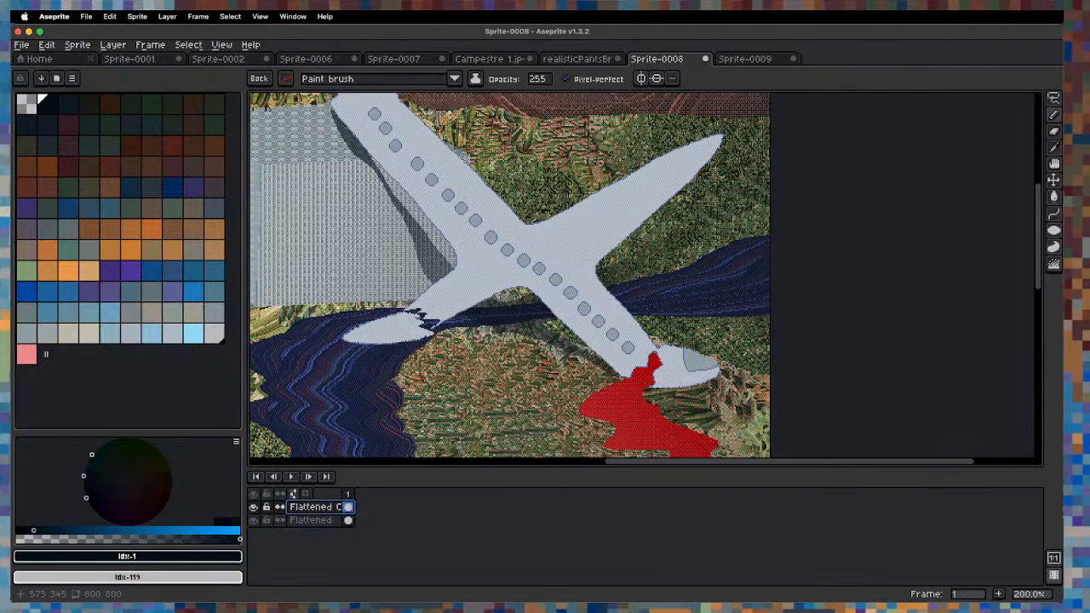
pyautogui.scroll(-3, 547, 355)
pyautogui.press('space')
pyautogui.scroll(6, 521, 390)
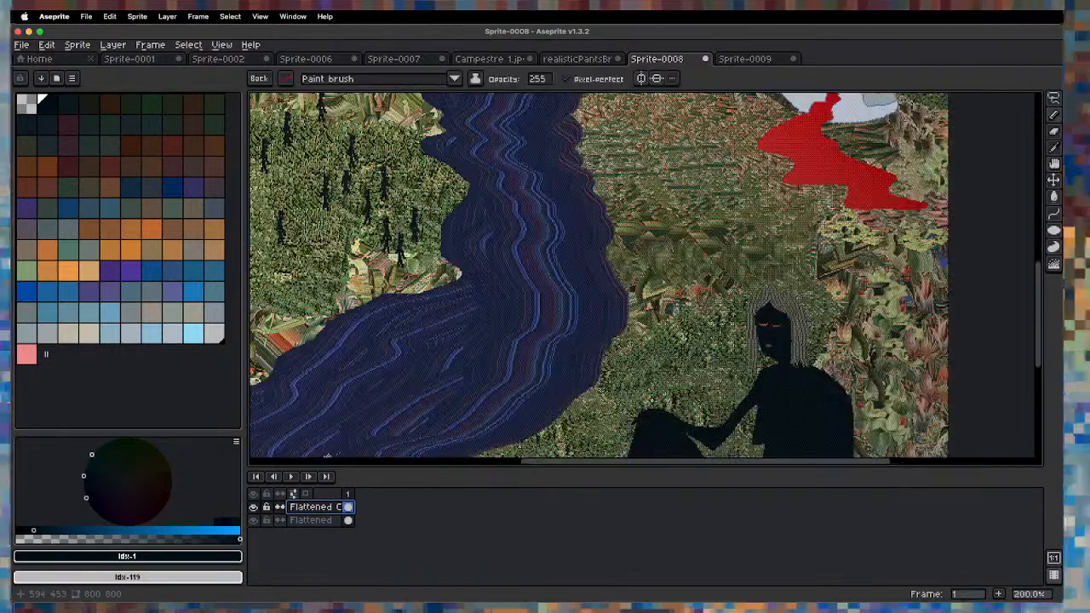
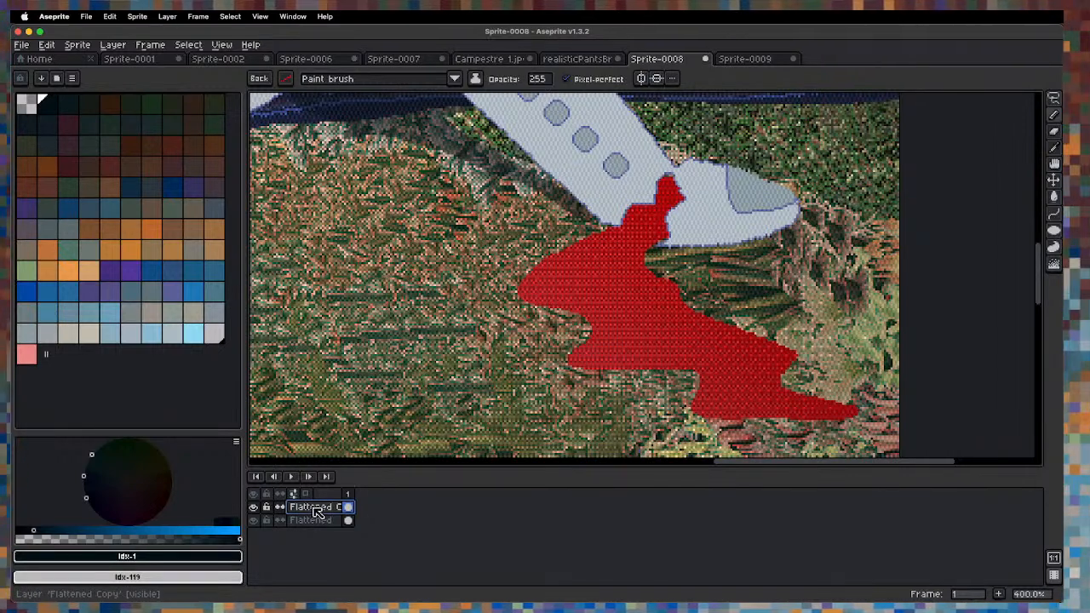
pyautogui.moveTo(328, 507); pyautogui.dragTo(327, 527)
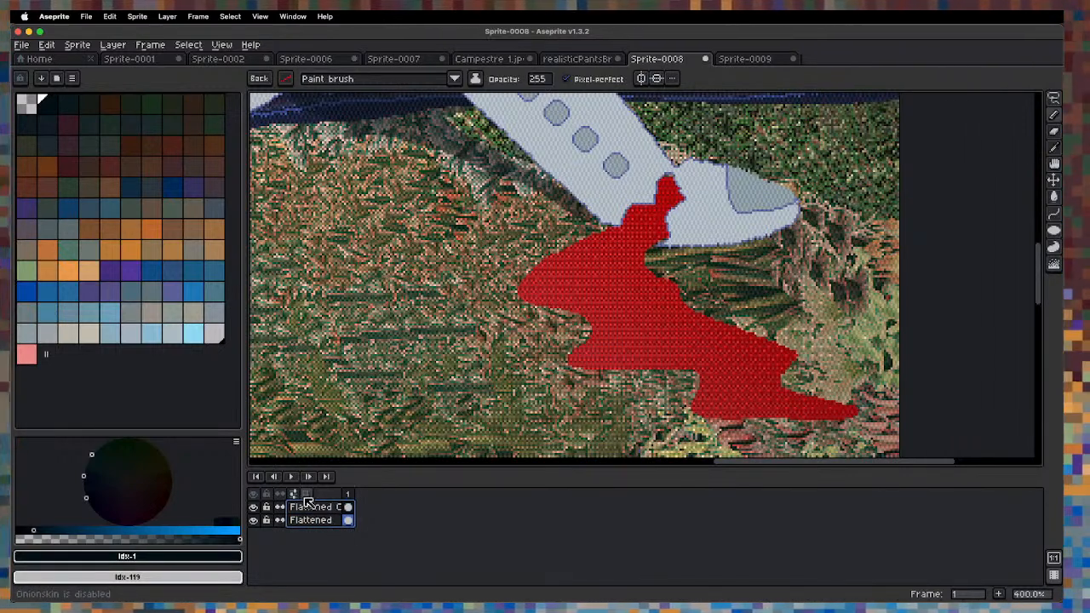
pyautogui.moveTo(320, 526); pyautogui.dragTo(330, 504)
pyautogui.rightClick(330, 503)
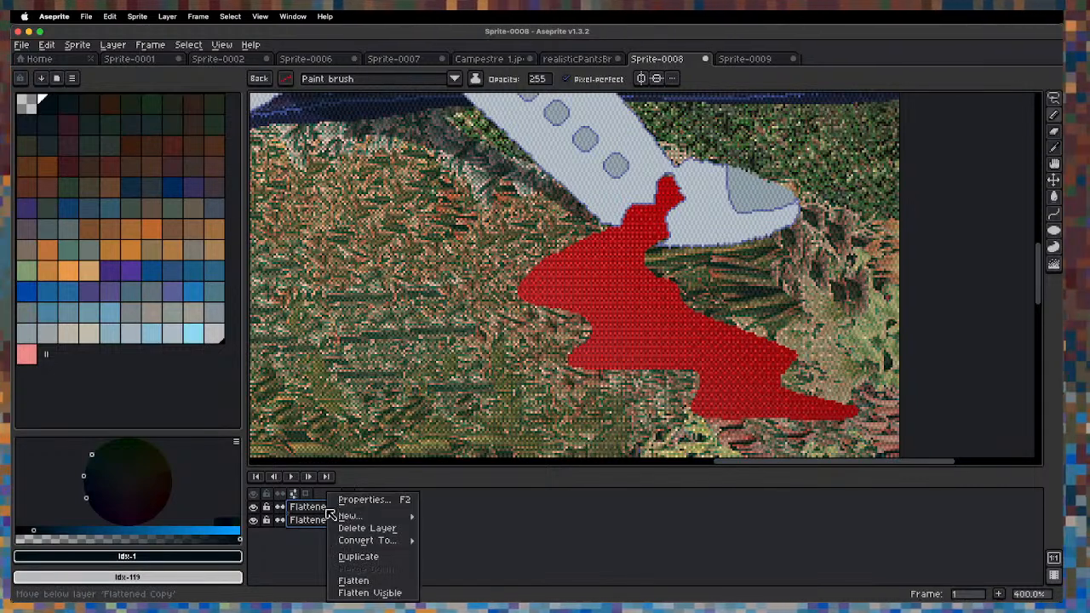
pyautogui.click(375, 581)
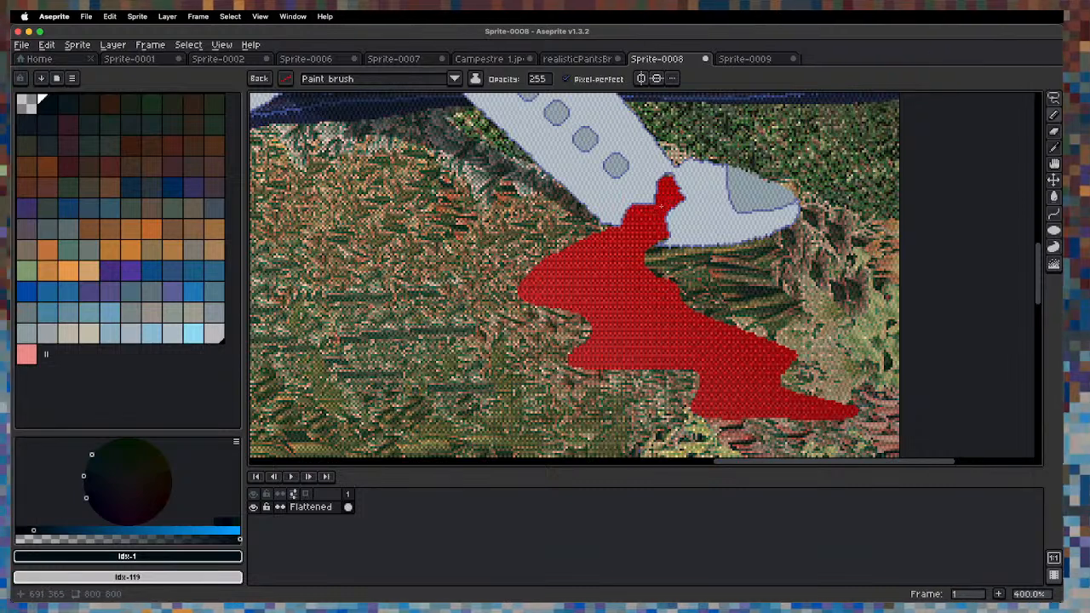
# Texture the red pool below the plane's nose with flowing brush strokes that follow its outline until it is covered.
pyautogui.moveTo(661, 290)
pyautogui.mouseDown()
pyautogui.moveTo(783, 363)
pyautogui.moveTo(785, 383)
pyautogui.moveTo(835, 421)
pyautogui.mouseUp()
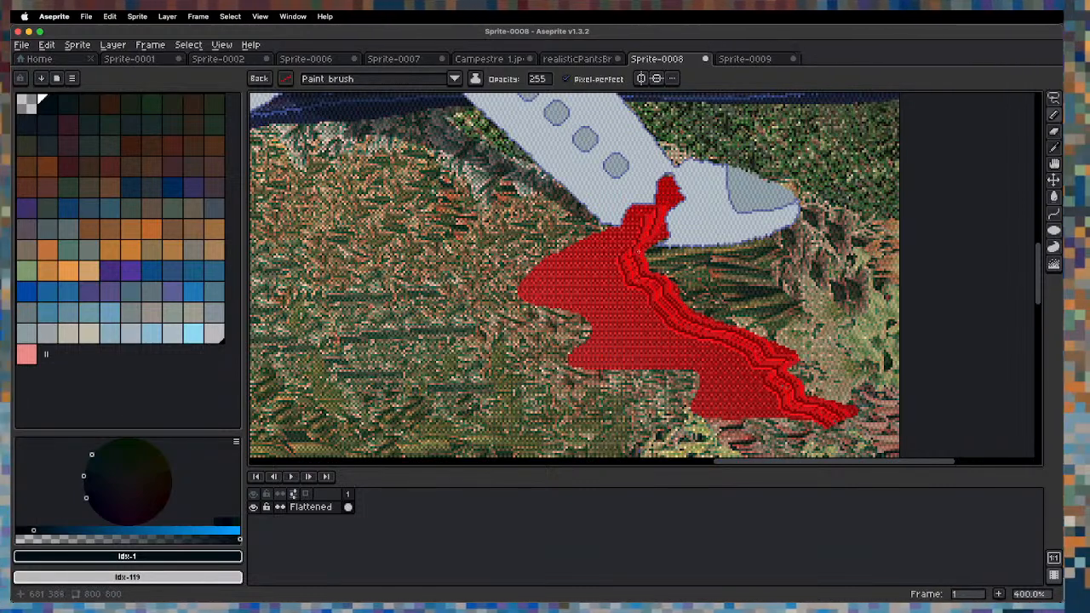
pyautogui.moveTo(514, 269)
pyautogui.mouseDown()
pyautogui.moveTo(591, 316)
pyautogui.moveTo(562, 365)
pyautogui.moveTo(719, 384)
pyautogui.moveTo(689, 410)
pyautogui.moveTo(838, 410)
pyautogui.moveTo(602, 348)
pyautogui.moveTo(716, 340)
pyautogui.mouseUp()
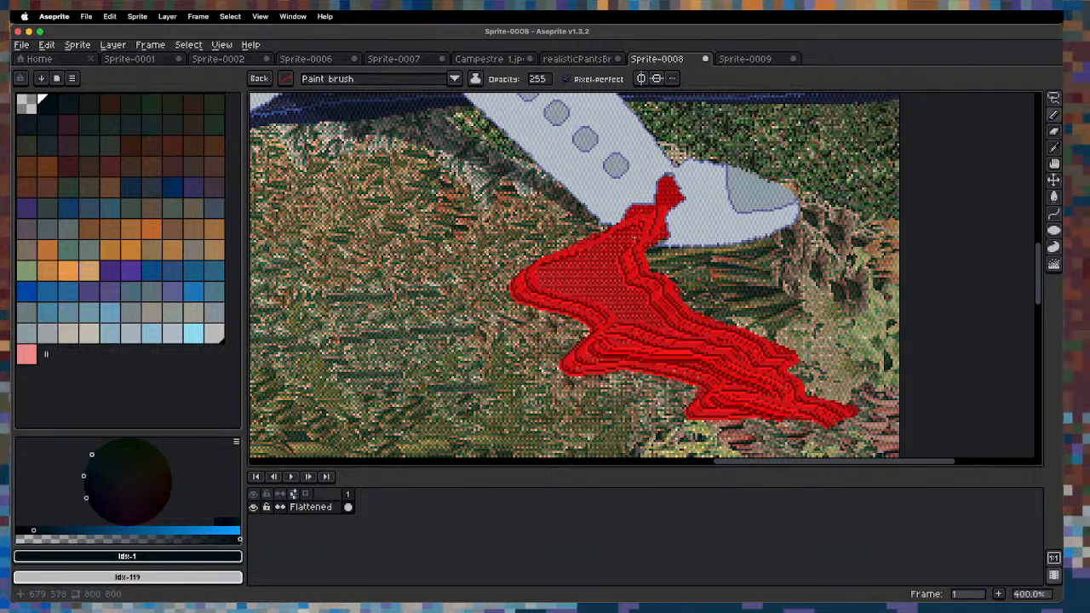
pyautogui.moveTo(554, 268)
pyautogui.mouseDown()
pyautogui.moveTo(600, 302)
pyautogui.moveTo(669, 305)
pyautogui.mouseUp()
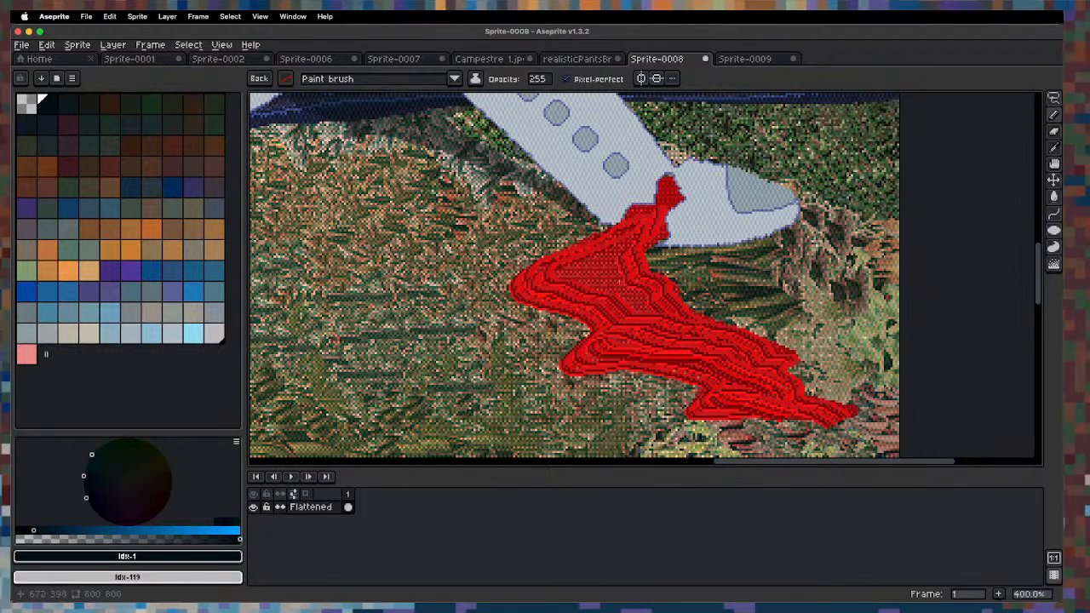
pyautogui.moveTo(635, 239)
pyautogui.mouseDown()
pyautogui.moveTo(583, 260)
pyautogui.moveTo(652, 302)
pyautogui.mouseUp()
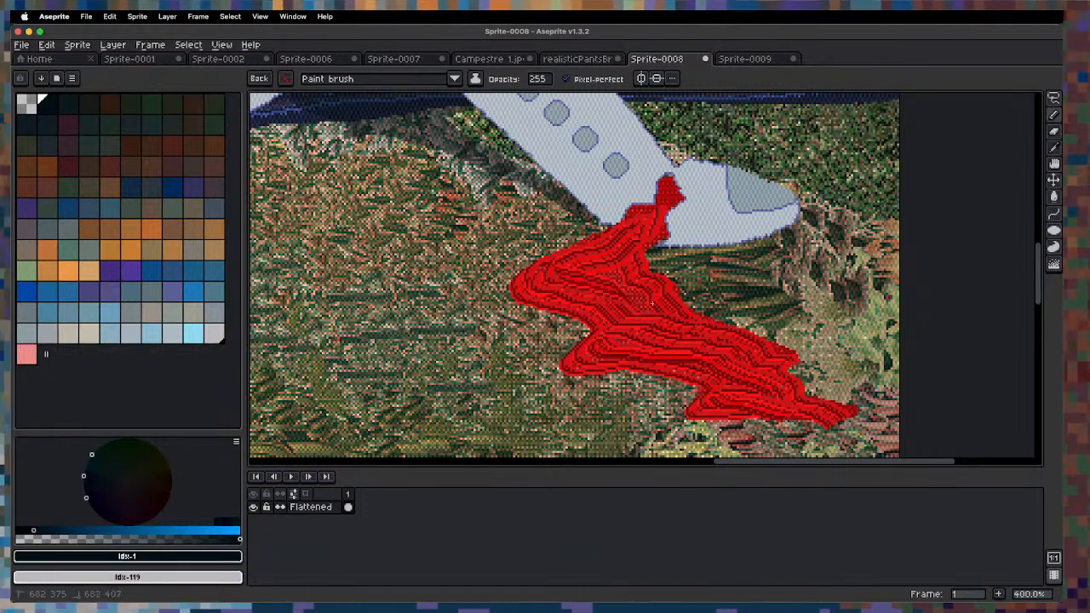
pyautogui.moveTo(605, 271); pyautogui.dragTo(663, 315)
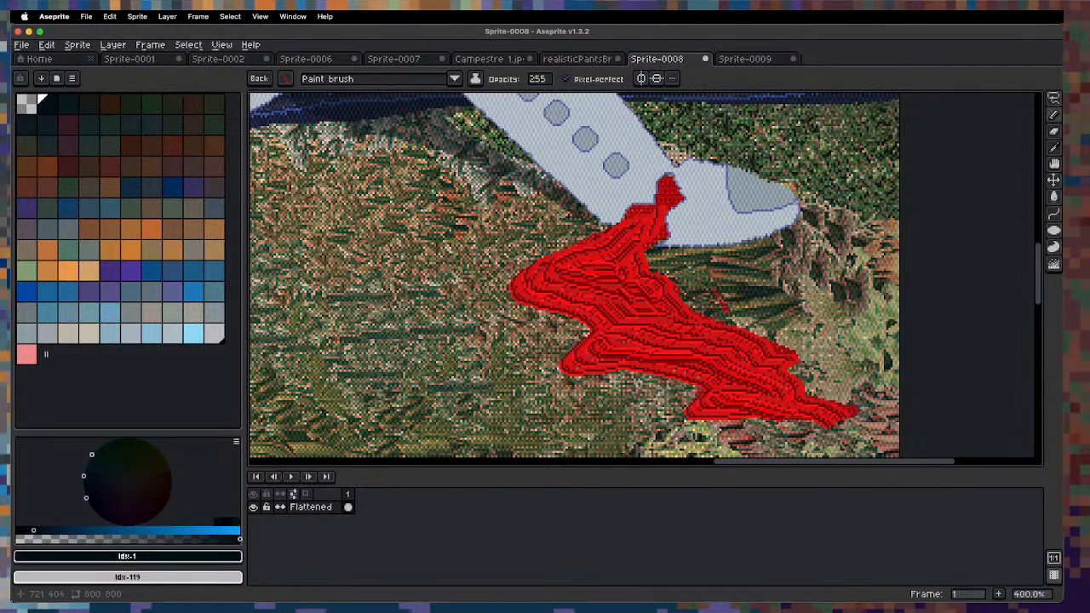
pyautogui.scroll(-3, 727, 301)
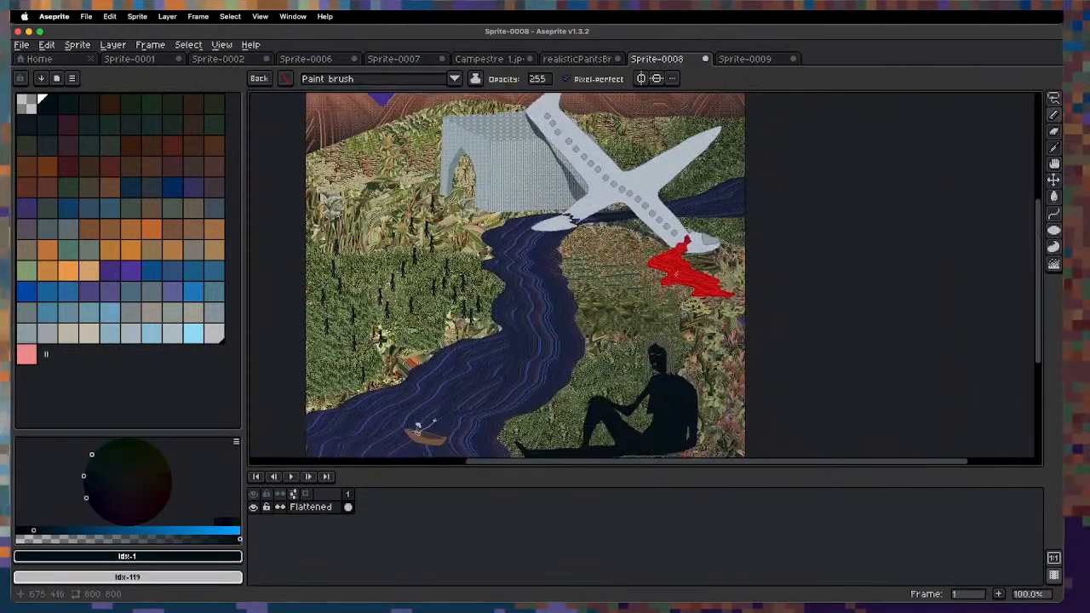
pyautogui.scroll(3, 647, 277)
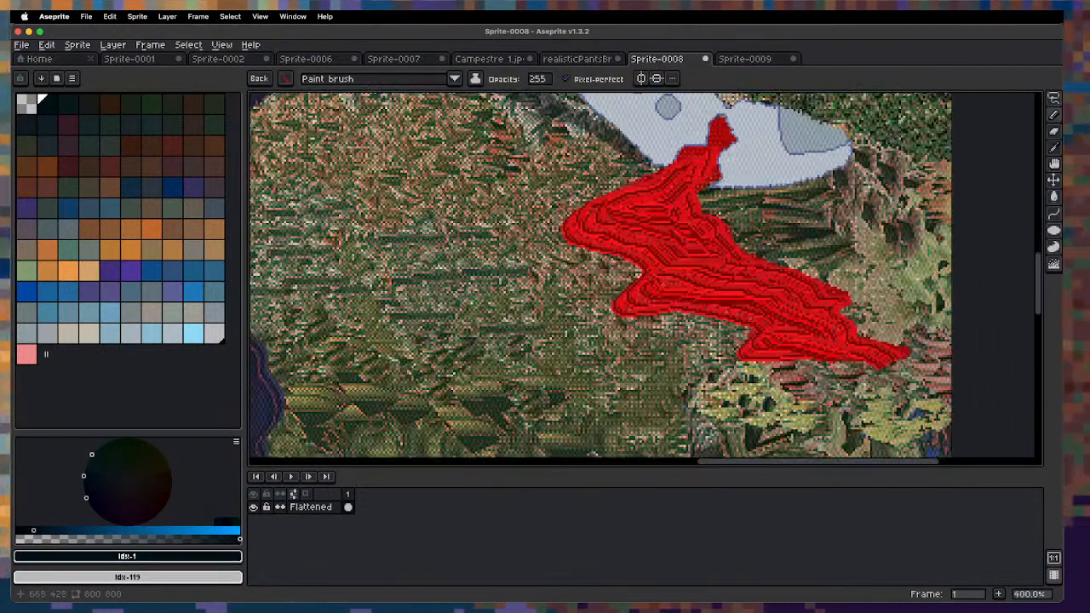
# Draw a small diagonal bone near the red pool's left end with the 1 px pencil in light grey Idx-119.
pyautogui.click(213, 338)
pyautogui.press('Escape')
pyautogui.hscroll(-1, 626, 242)
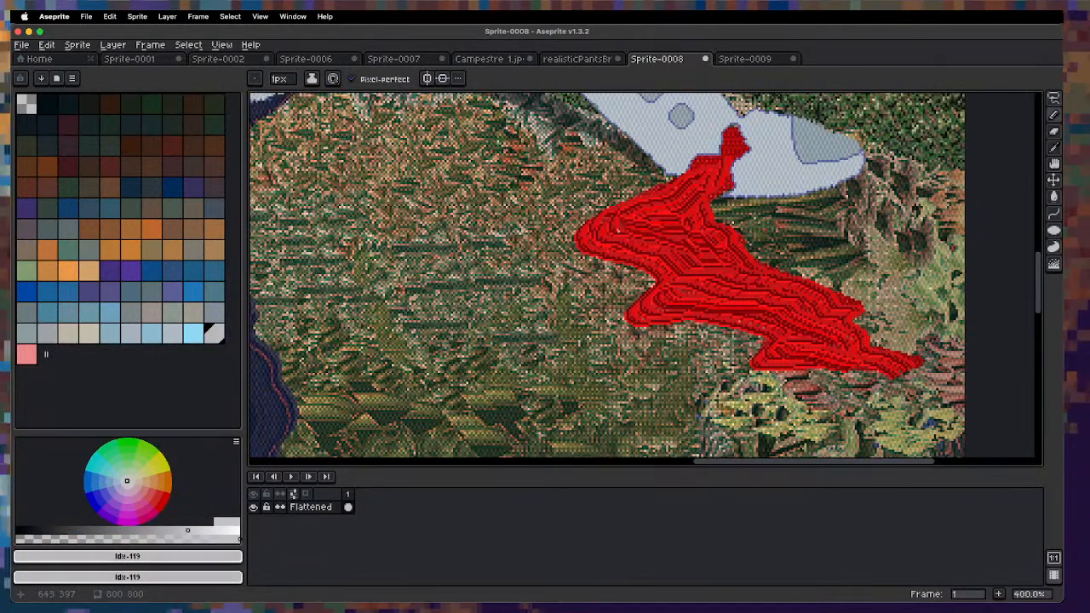
pyautogui.scroll(4, 612, 247)
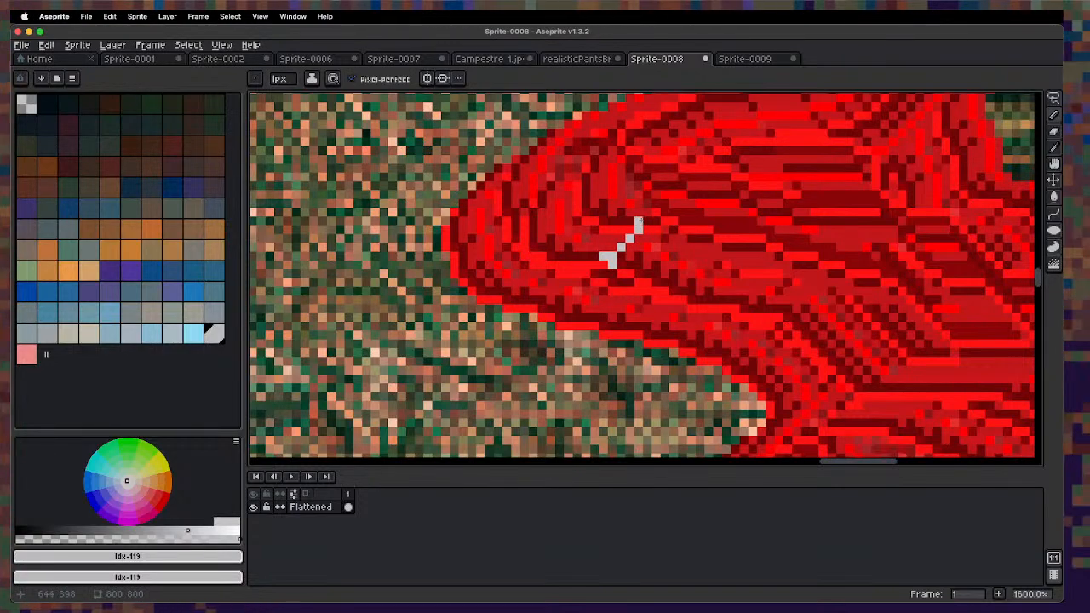
pyautogui.scroll(-8, 643, 229)
pyautogui.scroll(5, 682, 223)
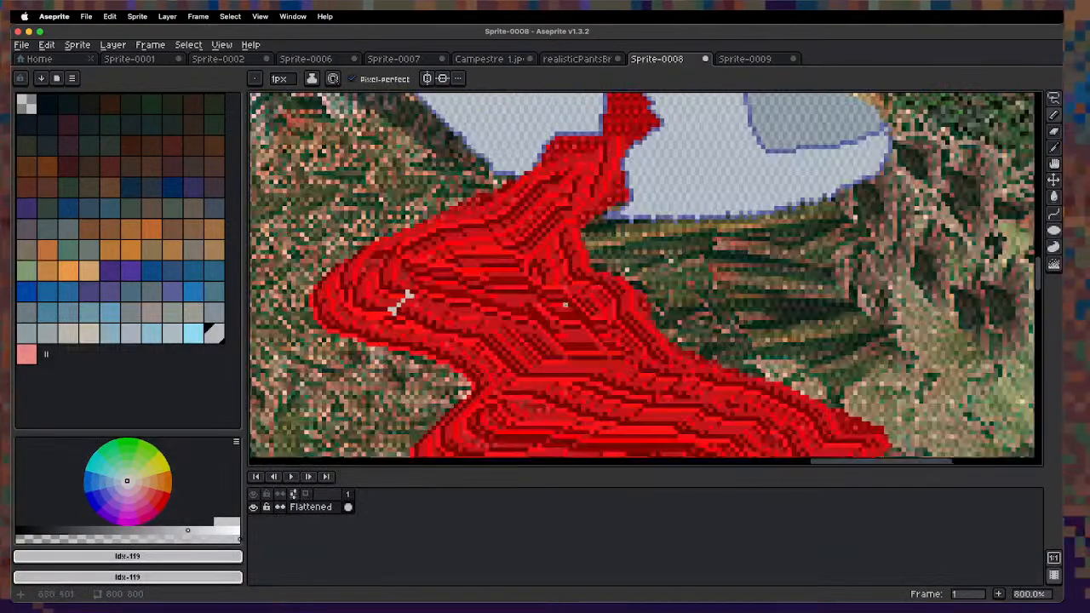
# Draw a small skull, a ribcage and several thin bones in light grey across the middle of the red pool.
pyautogui.moveTo(611, 289)
pyautogui.mouseDown()
pyautogui.moveTo(623, 294)
pyautogui.moveTo(605, 284)
pyautogui.moveTo(596, 298)
pyautogui.mouseUp()
pyautogui.moveTo(631, 358)
pyautogui.mouseDown()
pyautogui.moveTo(670, 374)
pyautogui.moveTo(658, 372)
pyautogui.moveTo(670, 362)
pyautogui.moveTo(632, 365)
pyautogui.mouseUp()
pyautogui.moveTo(527, 277); pyautogui.dragTo(531, 314)
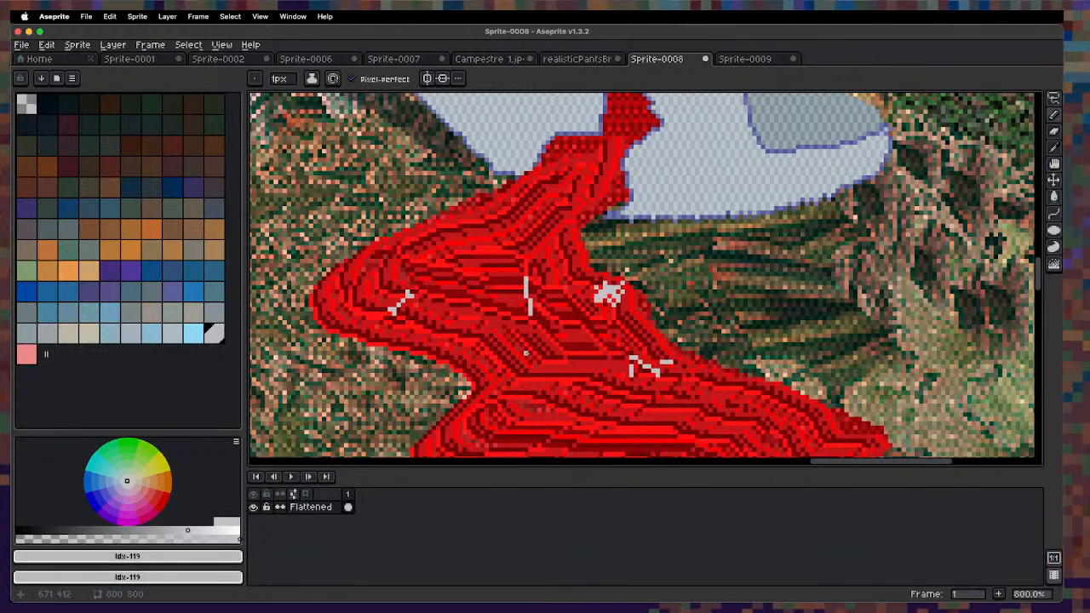
pyautogui.moveTo(527, 356)
pyautogui.mouseDown()
pyautogui.moveTo(504, 375)
pyautogui.moveTo(527, 383)
pyautogui.mouseUp()
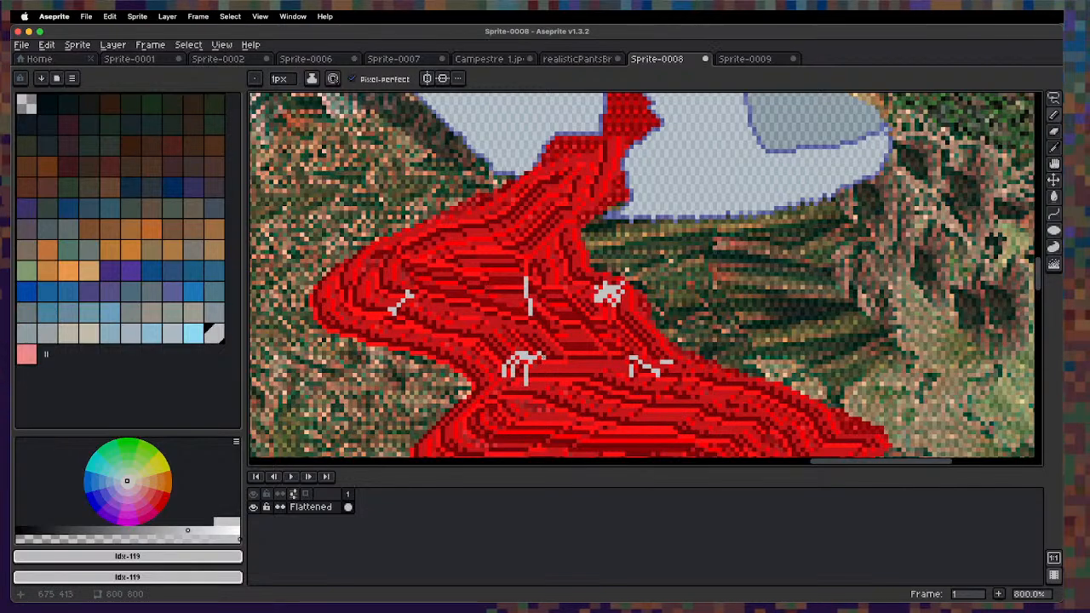
pyautogui.press('1')
# Draw a long diagonal bone in the pool's lower part and a second light-grey skull on its right edge.
pyautogui.scroll(6, 607, 314)
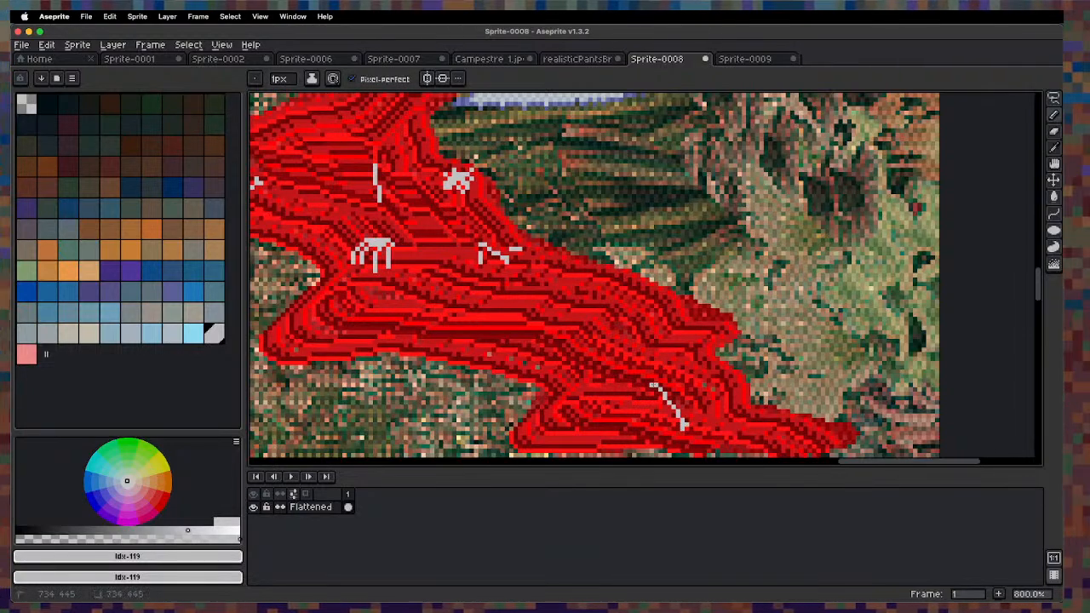
pyautogui.moveTo(695, 385); pyautogui.dragTo(613, 261)
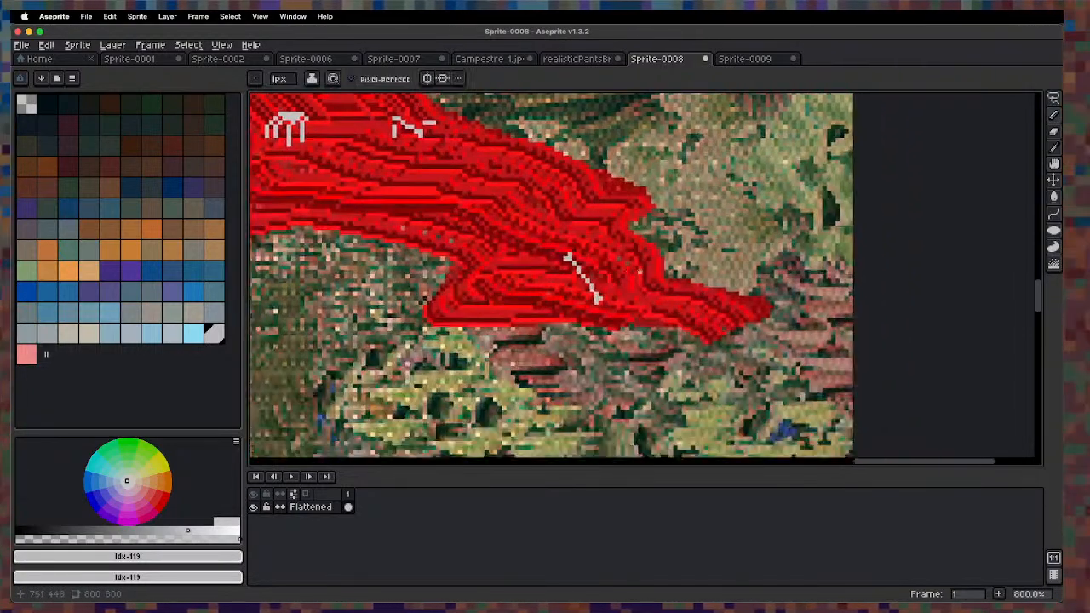
pyautogui.scroll(-7, 635, 268)
pyautogui.scroll(7, 634, 254)
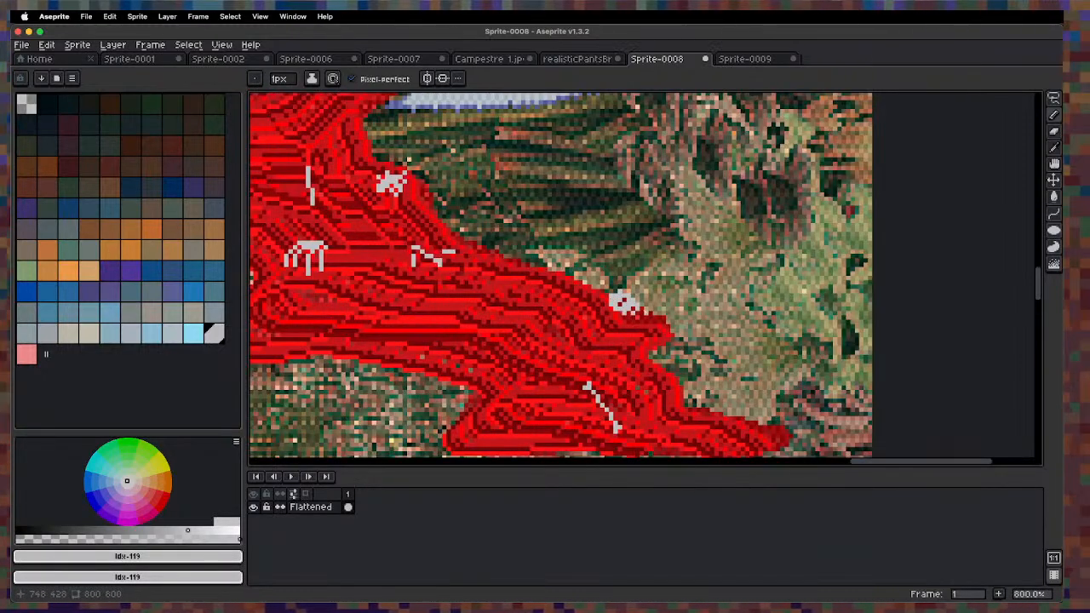
# Draw a small curved bone near the pool's lower tip and scatter single light-grey pixels through the lower part.
pyautogui.press('space')
pyautogui.moveTo(628, 377); pyautogui.dragTo(611, 266)
pyautogui.moveTo(681, 310)
pyautogui.mouseDown()
pyautogui.moveTo(707, 313)
pyautogui.moveTo(696, 312)
pyautogui.mouseUp()
pyautogui.click(514, 239)
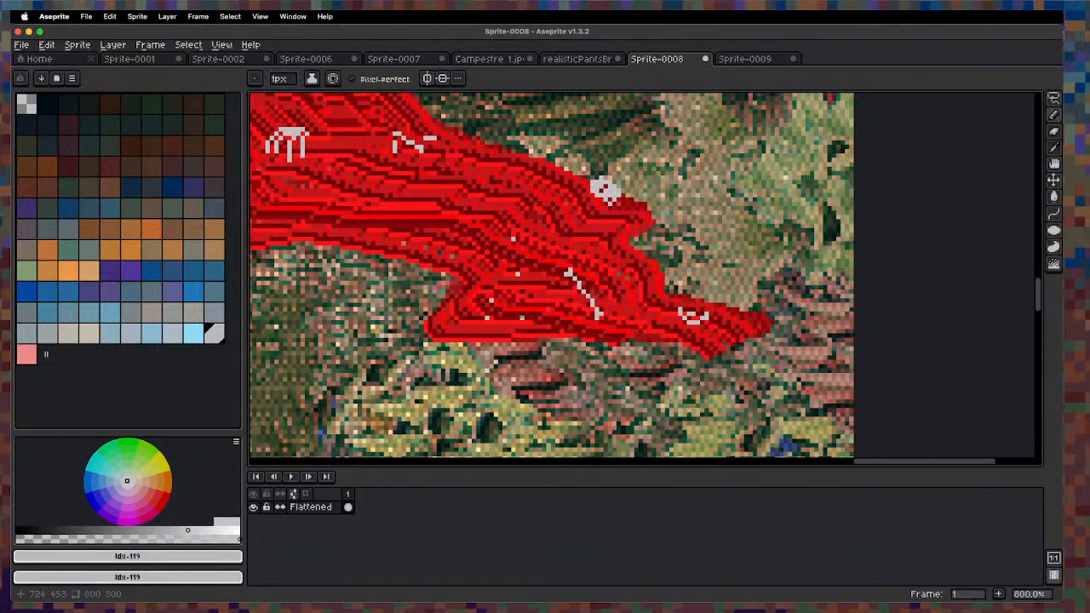
pyautogui.click(549, 294)
pyautogui.hotkey('shift', 'b')
pyautogui.press('1')
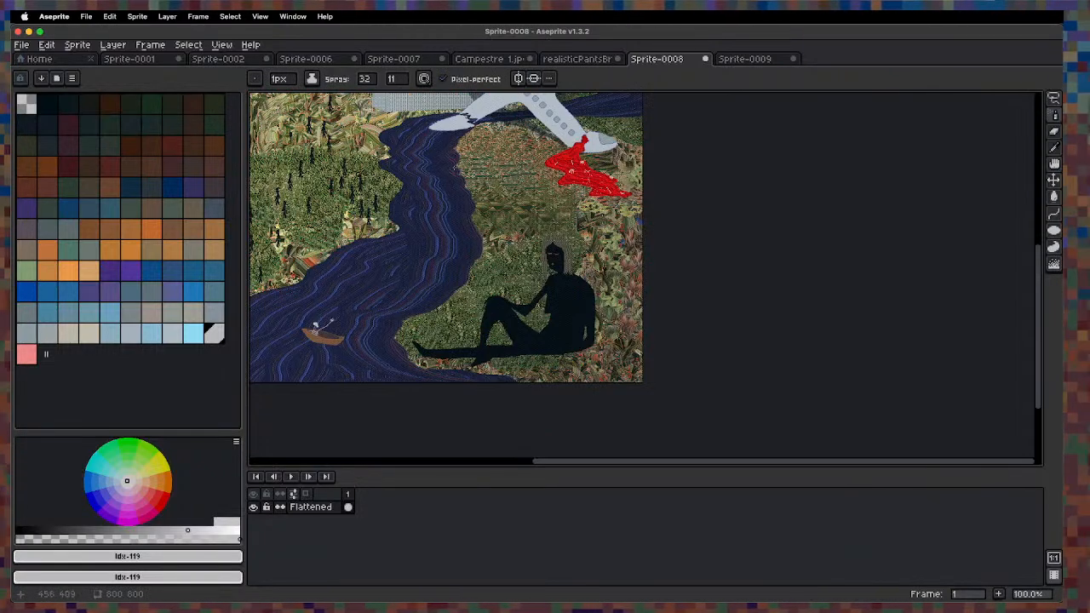
pyautogui.press('space')
pyautogui.moveTo(472, 188); pyautogui.dragTo(472, 273)
pyautogui.press('2')
pyautogui.press('super+z')
pyautogui.click(626, 248)
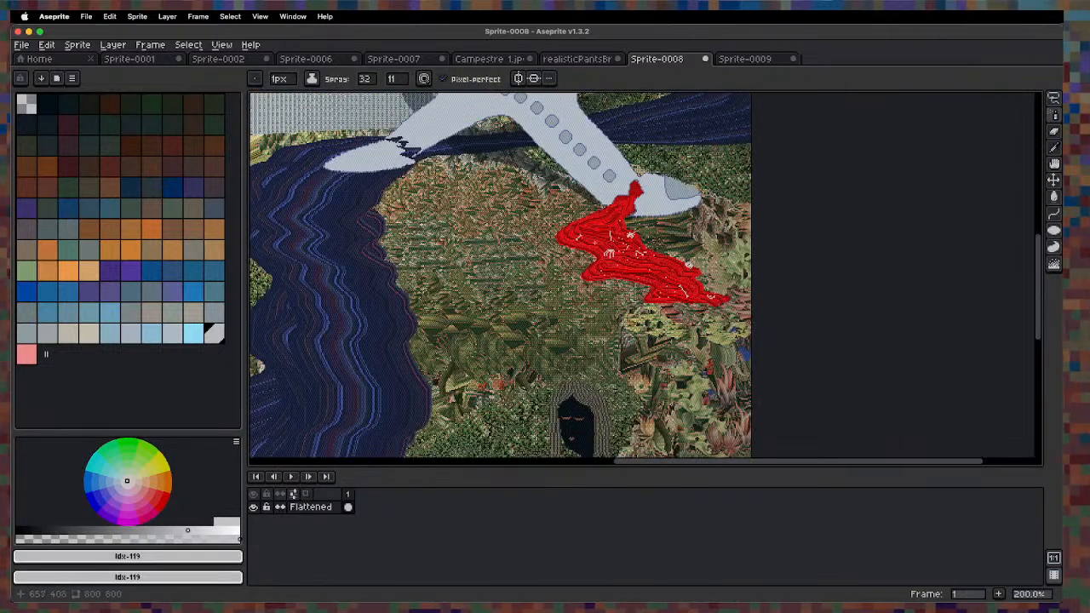
pyautogui.press('super+z')
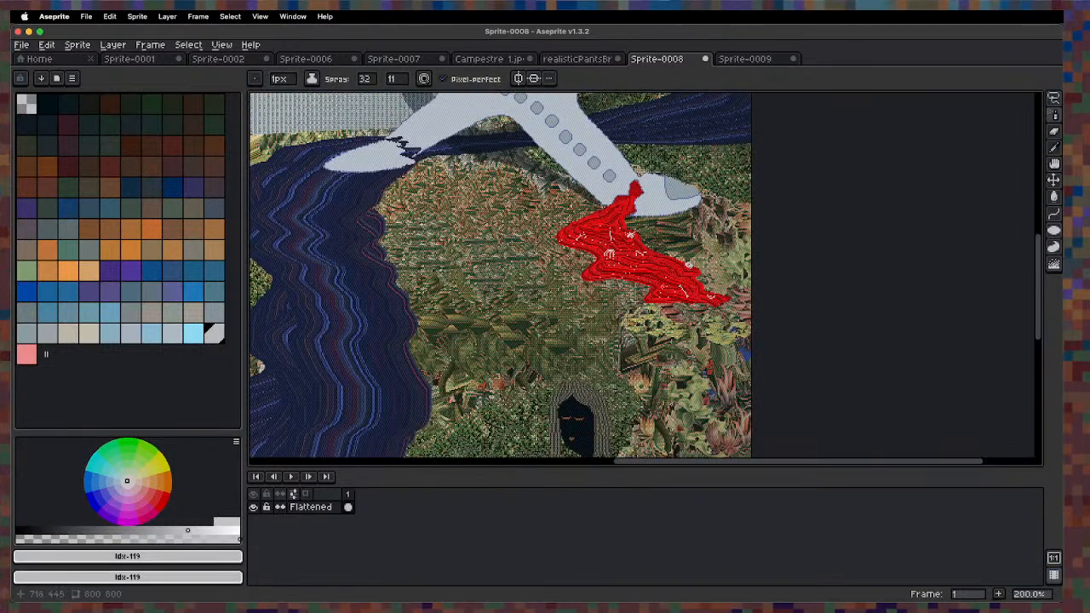
# Add another light-grey bone and small fragments to the upper part of the red pool with the 1 px pencil.
pyautogui.press('b')
pyautogui.press('4')
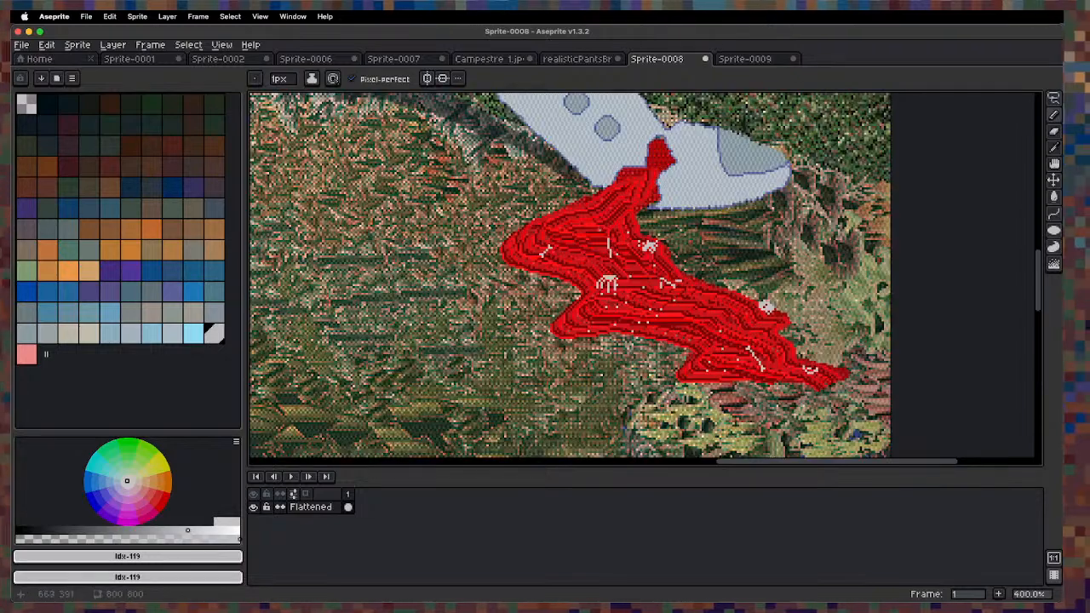
pyautogui.press('4')
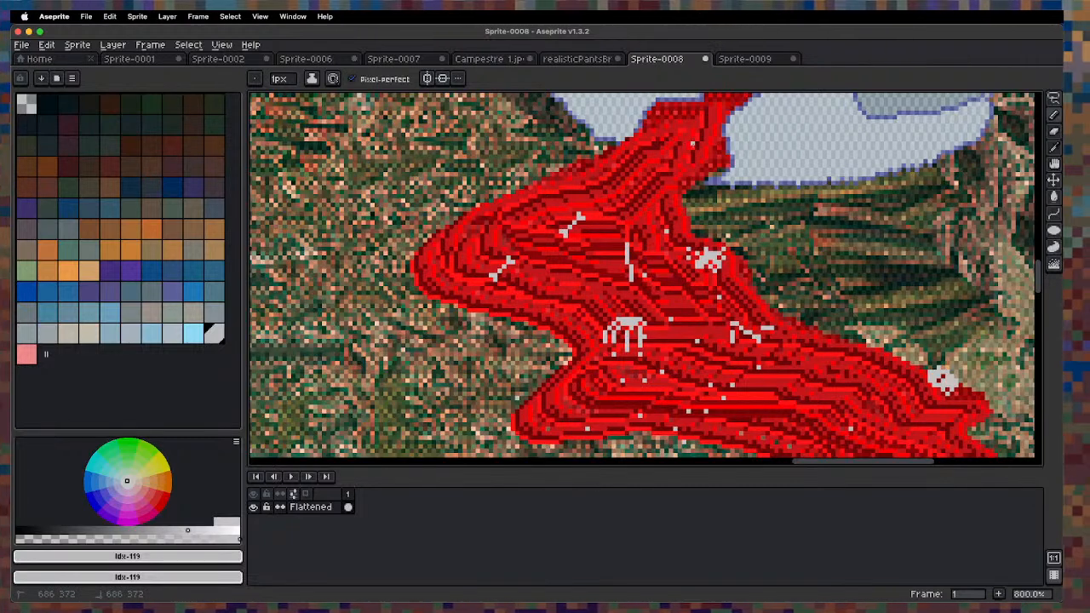
pyautogui.click(680, 156)
pyautogui.click(670, 133)
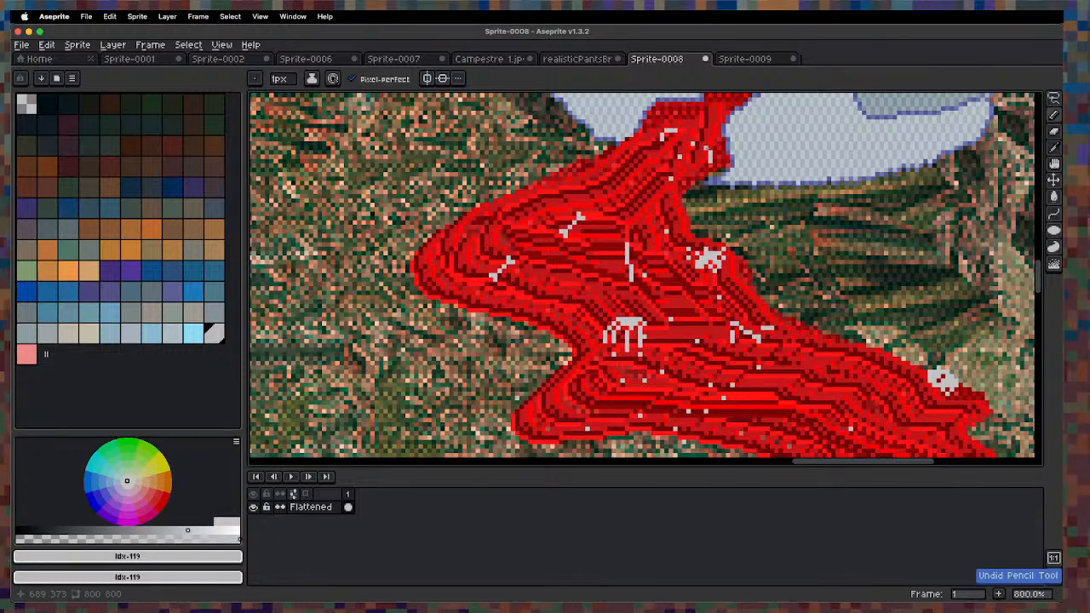
# Examine the whole landscape, from the red pool and the seated figure up to the plane and mountains.
pyautogui.scroll(-7, 734, 158)
pyautogui.scroll(1, 788, 144)
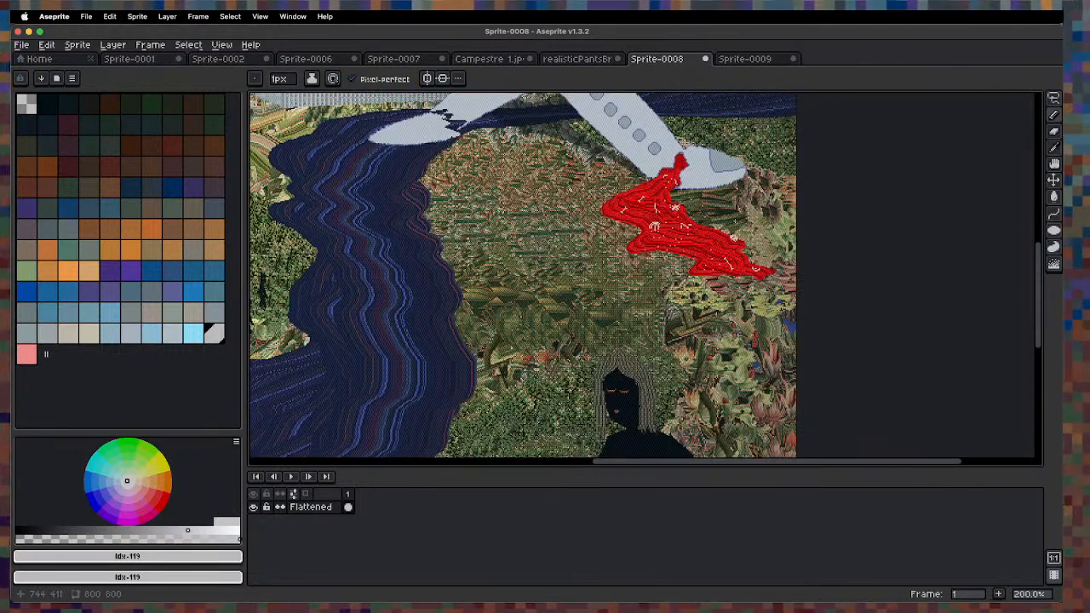
pyautogui.scroll(-1, 736, 219)
pyautogui.scroll(1, 699, 304)
pyautogui.scroll(-1, 696, 307)
pyautogui.moveTo(681, 335); pyautogui.dragTo(610, 194)
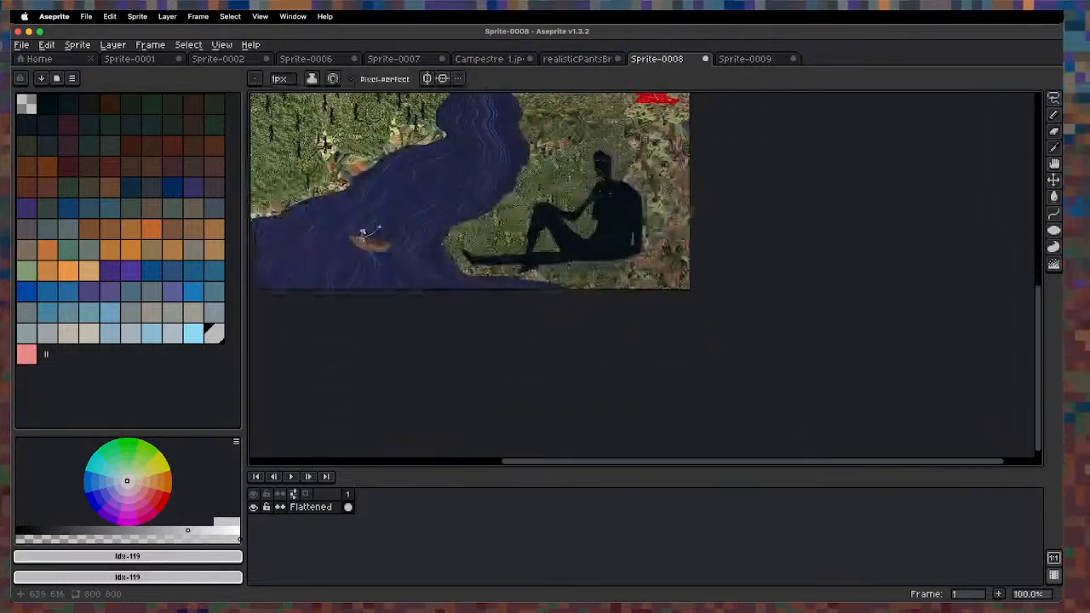
pyautogui.scroll(3, 610, 194)
pyautogui.scroll(-3, 589, 222)
pyautogui.moveTo(530, 181)
pyautogui.mouseDown()
pyautogui.moveTo(567, 261)
pyautogui.moveTo(667, 395)
pyautogui.mouseUp()
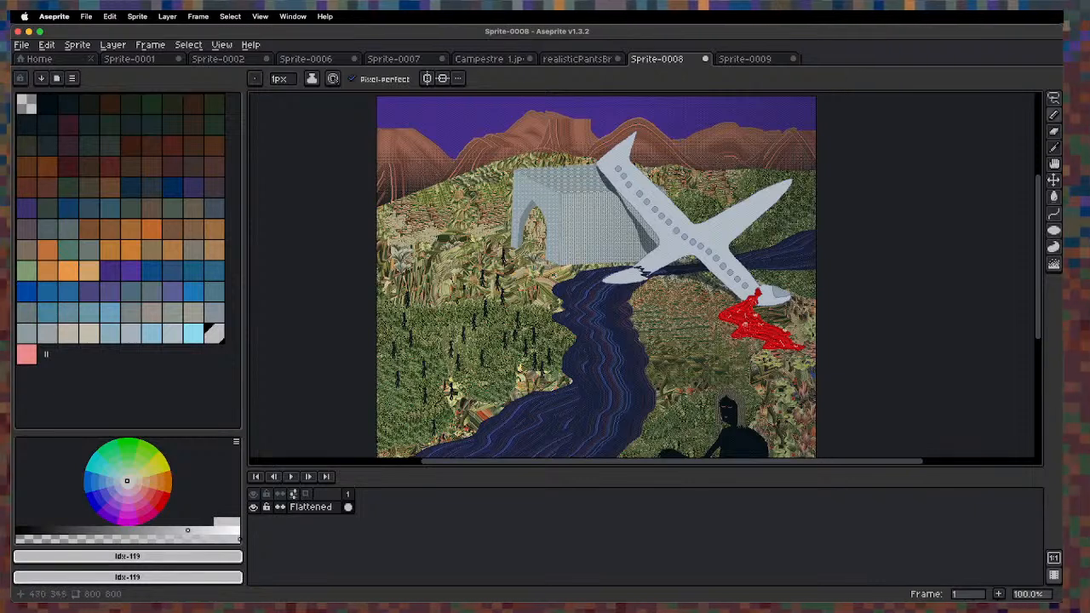
# Select the entire canvas, stroke its border in orange Idx-82, and clear the selection.
pyautogui.press('super+a')
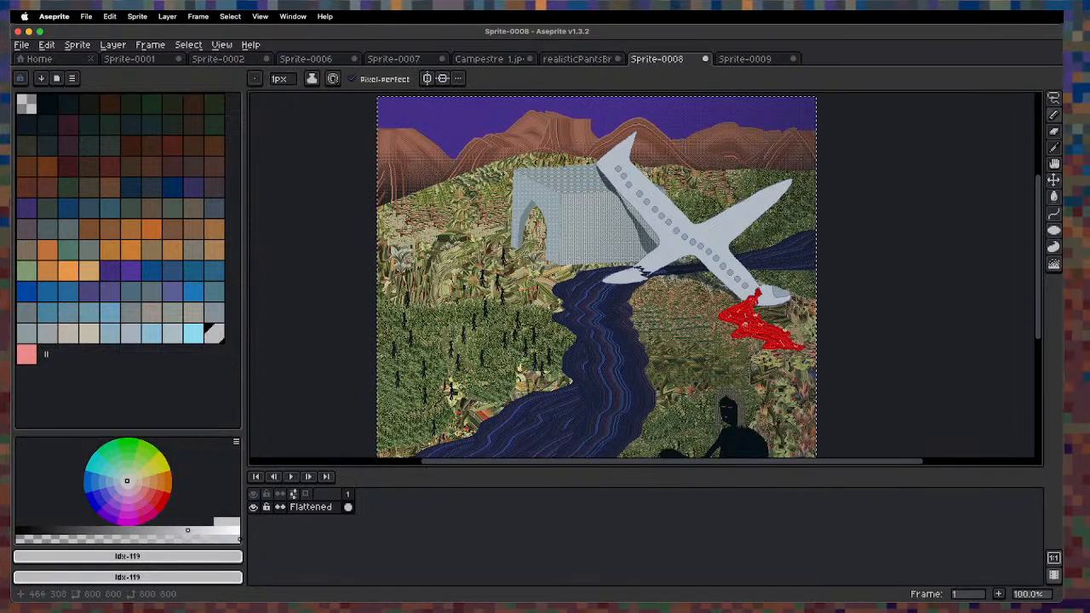
pyautogui.click(69, 271)
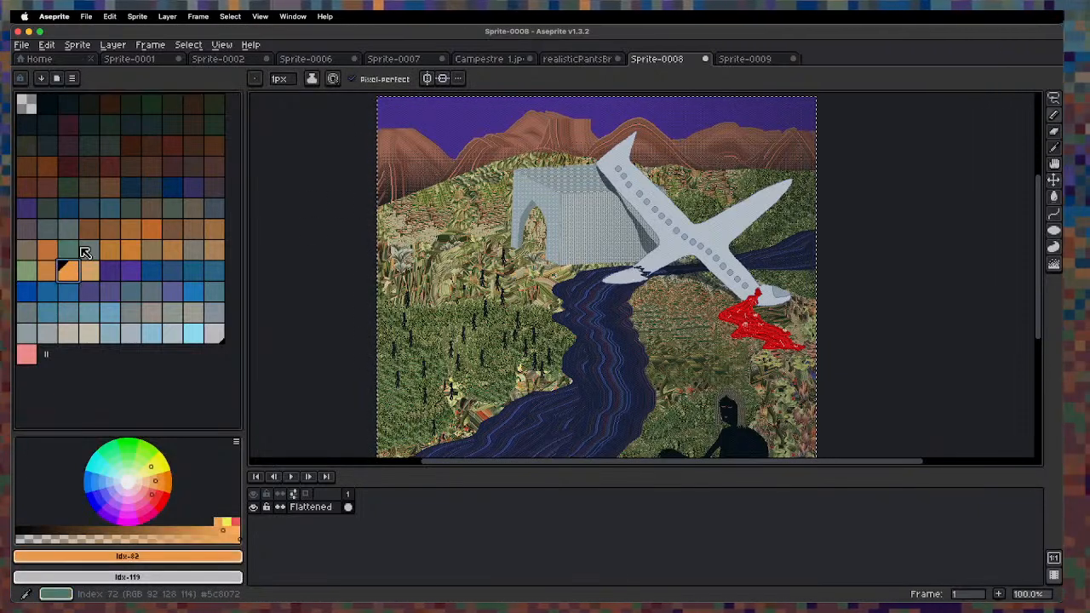
pyautogui.press('s')
pyautogui.press('Escape')
pyautogui.scroll(1, 400, 100)
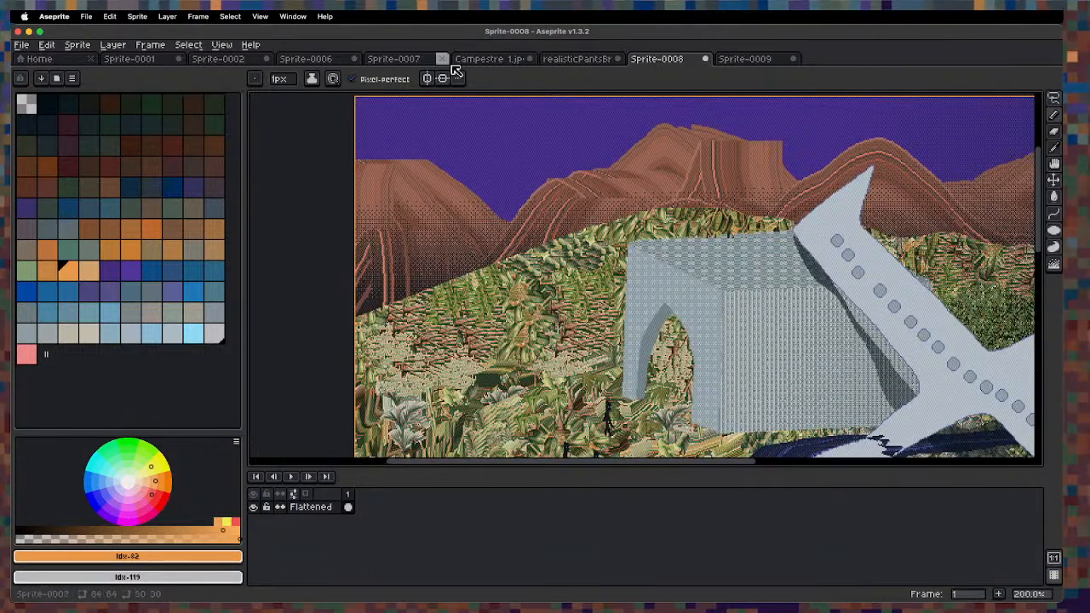
# Close realisticPantsBrushset.aseprite and Sprite-0009 without saving their changes.
pyautogui.click(579, 58)
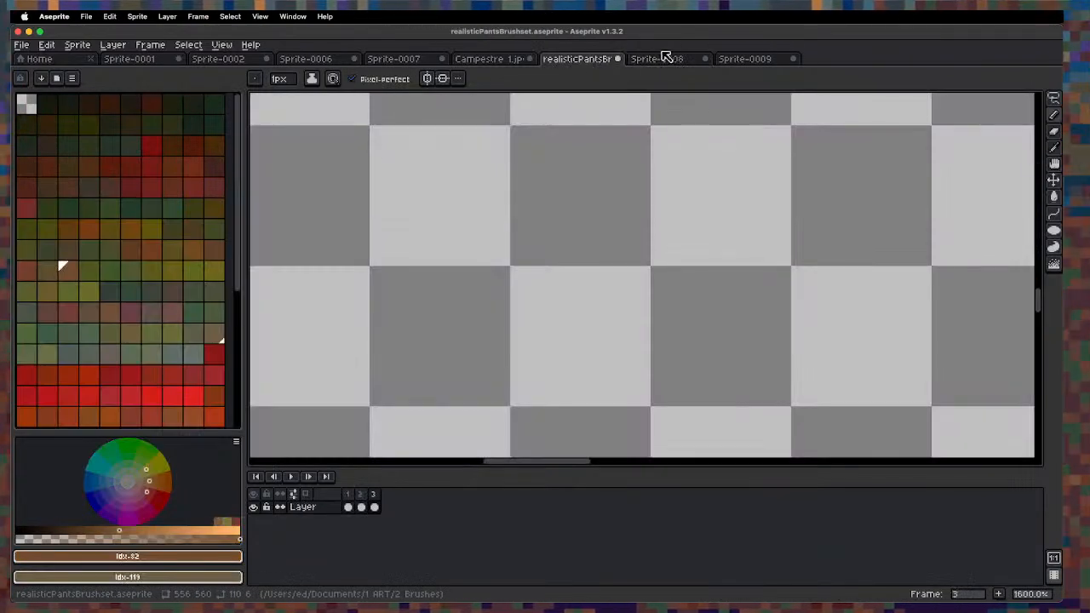
pyautogui.click(618, 59)
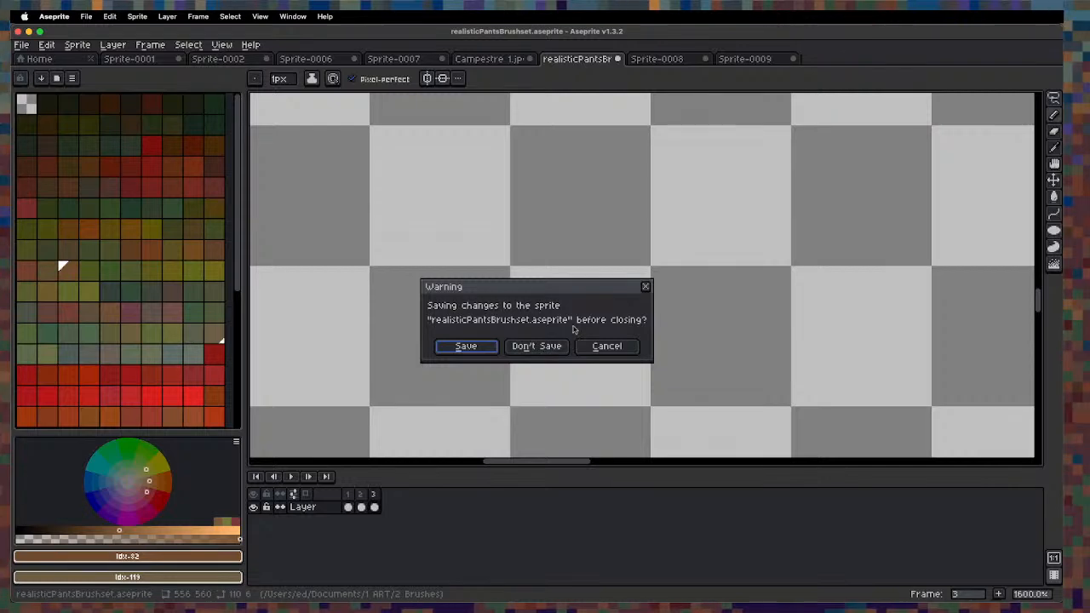
pyautogui.click(537, 346)
pyautogui.click(658, 60)
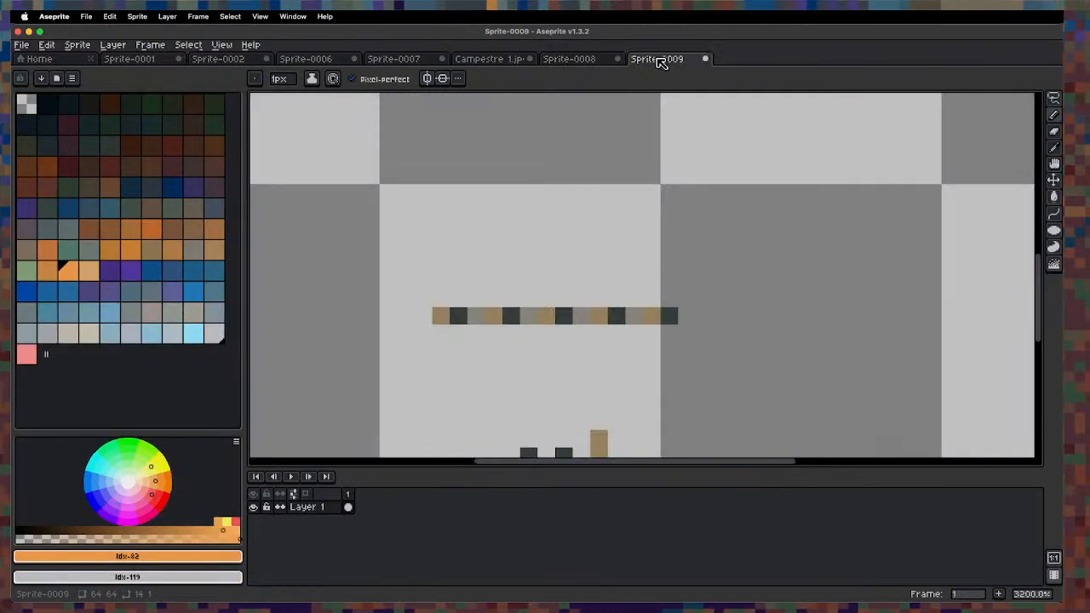
pyautogui.click(705, 58)
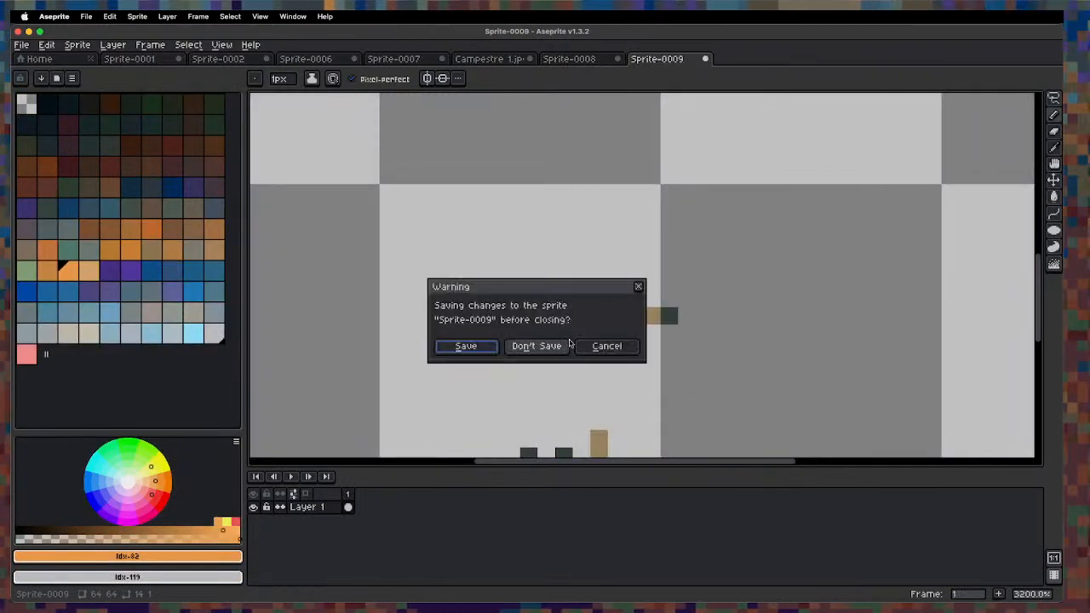
pyautogui.click(537, 345)
# Close Campestre 1.jpg and Sprite-0007, discarding the changes in both.
pyautogui.click(490, 59)
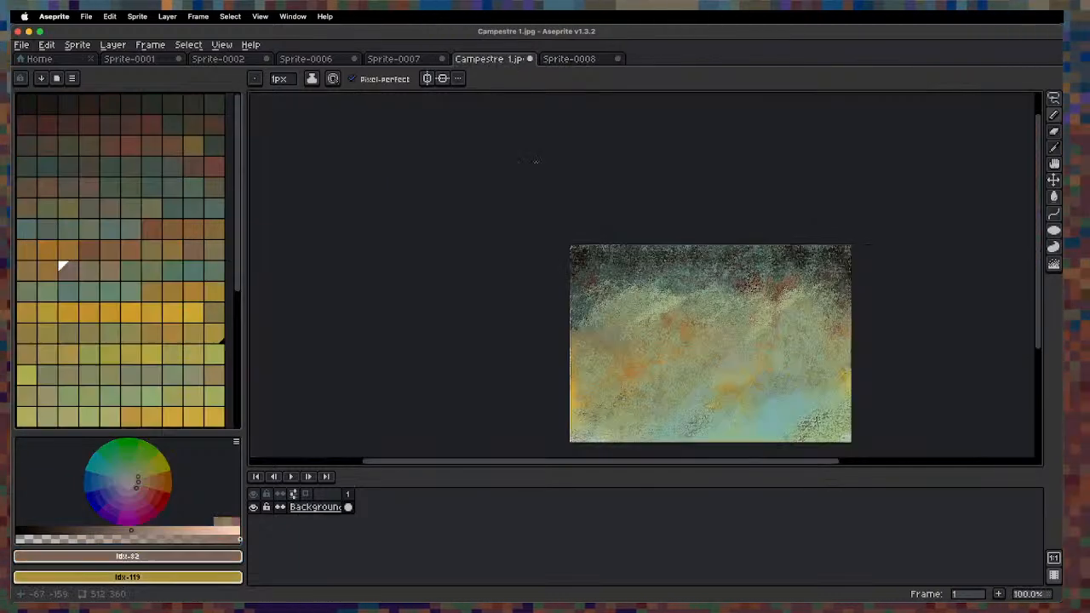
pyautogui.click(533, 59)
pyautogui.click(536, 346)
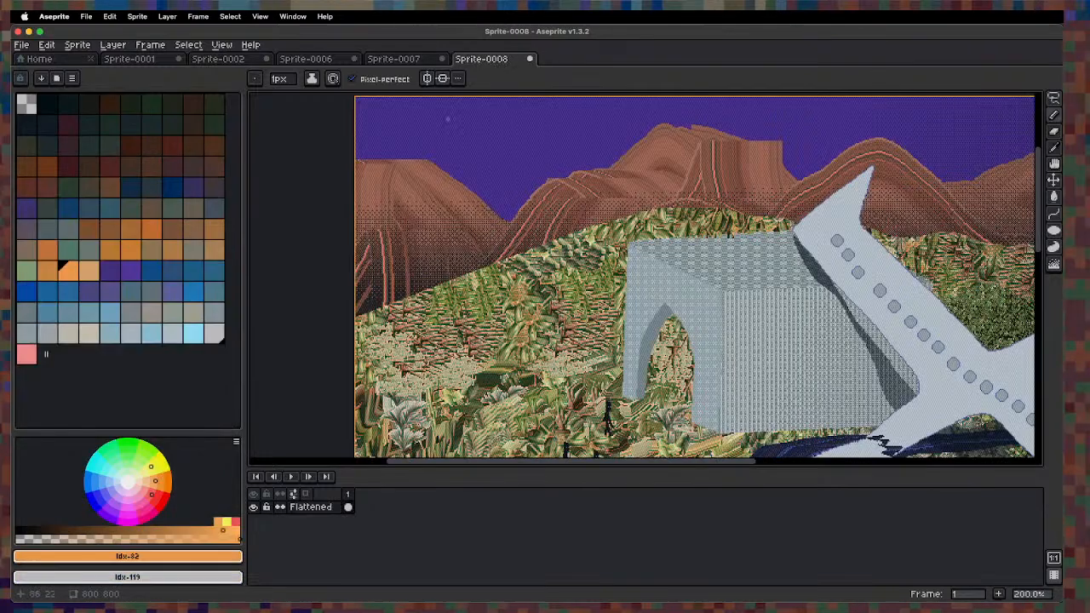
pyautogui.click(414, 59)
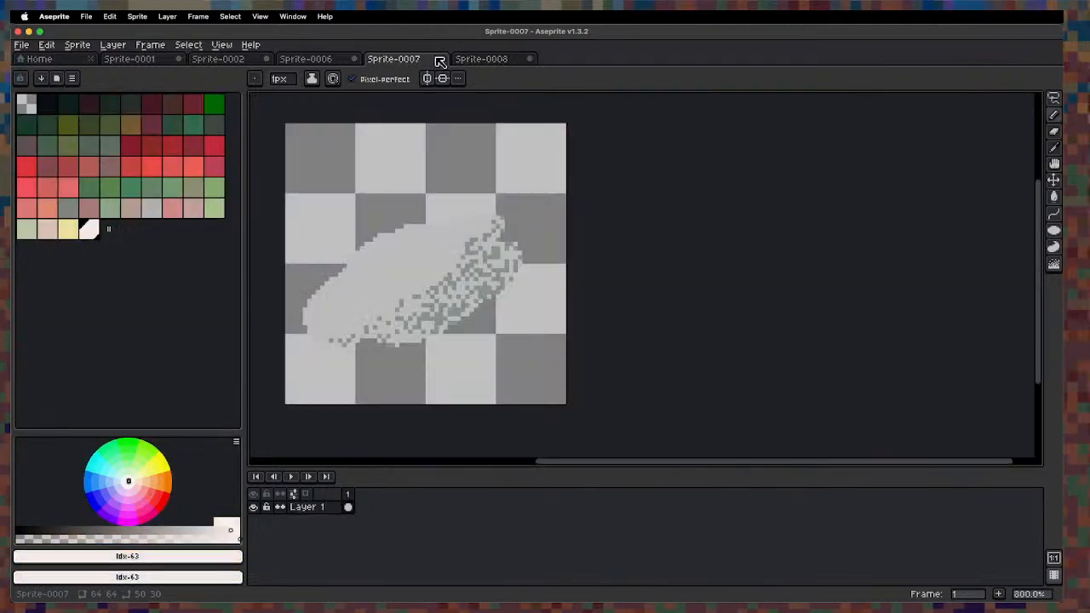
pyautogui.click(441, 59)
pyautogui.click(535, 346)
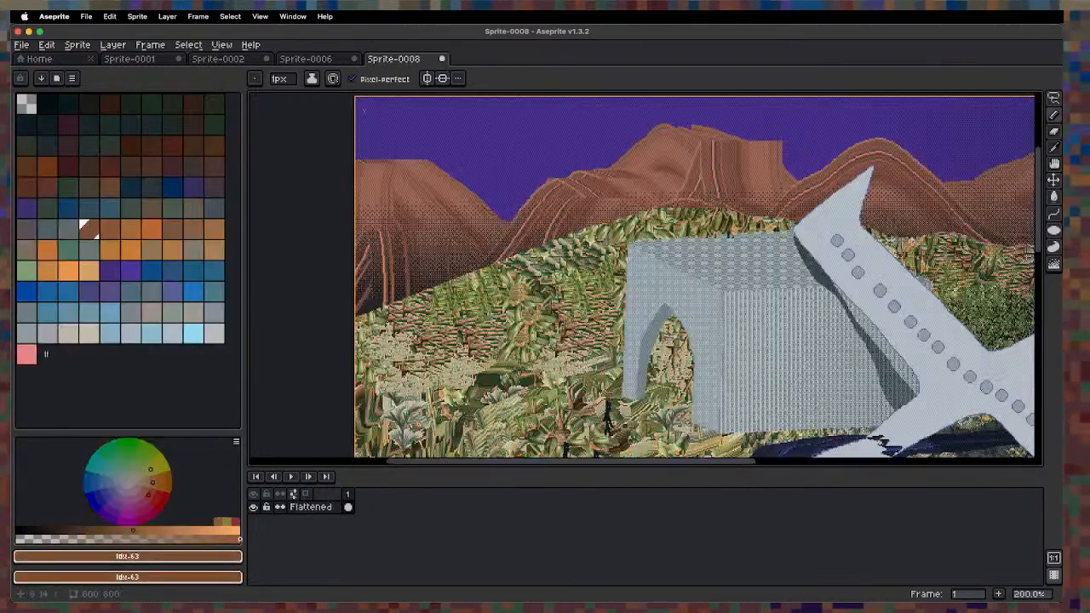
# Look at the garden arch picture in Sprite-0006 and examine the framed Sprite-0008 landscape both close up and as a whole.
pyautogui.click(337, 58)
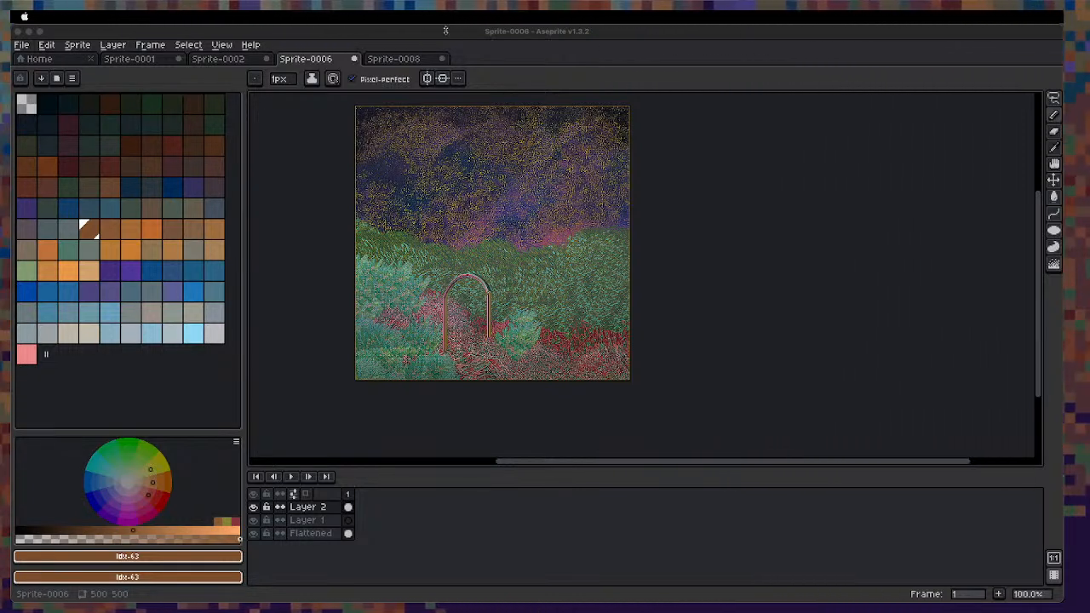
pyautogui.click(309, 60)
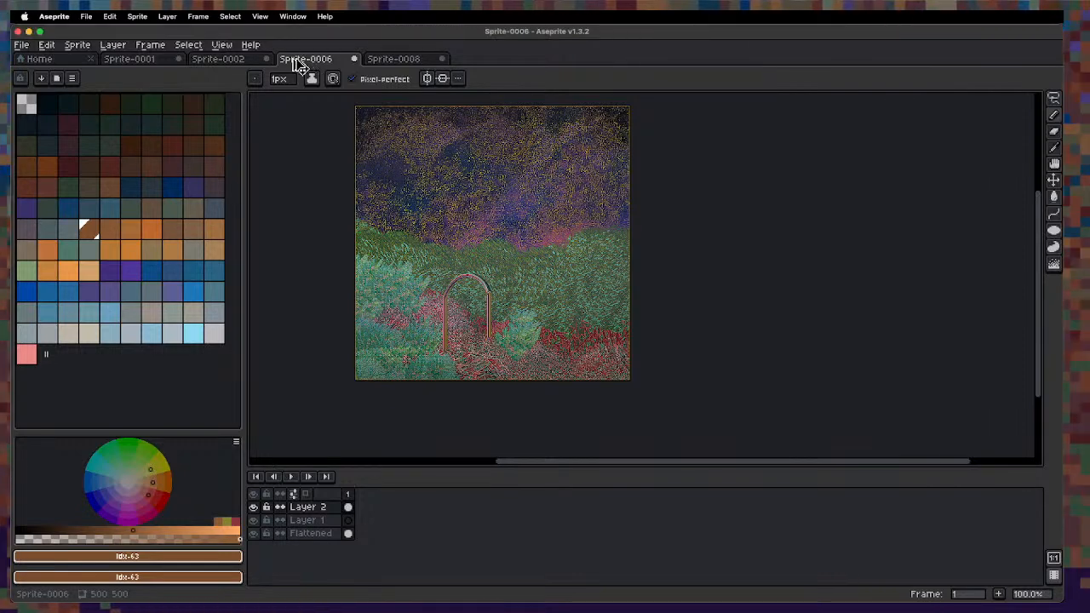
pyautogui.click(400, 60)
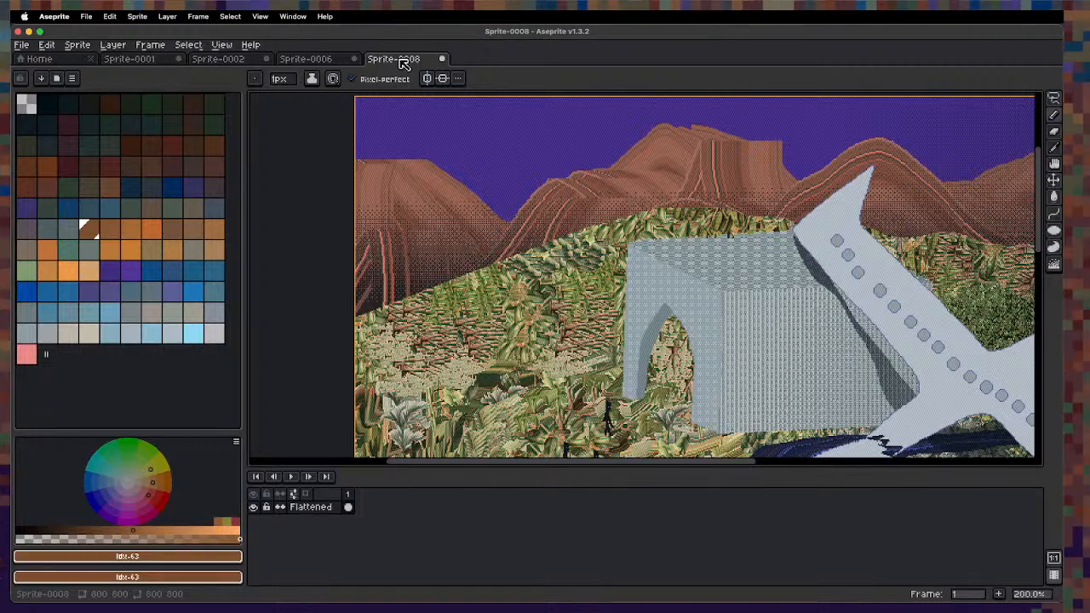
pyautogui.scroll(-3, 488, 171)
pyautogui.scroll(4, 488, 171)
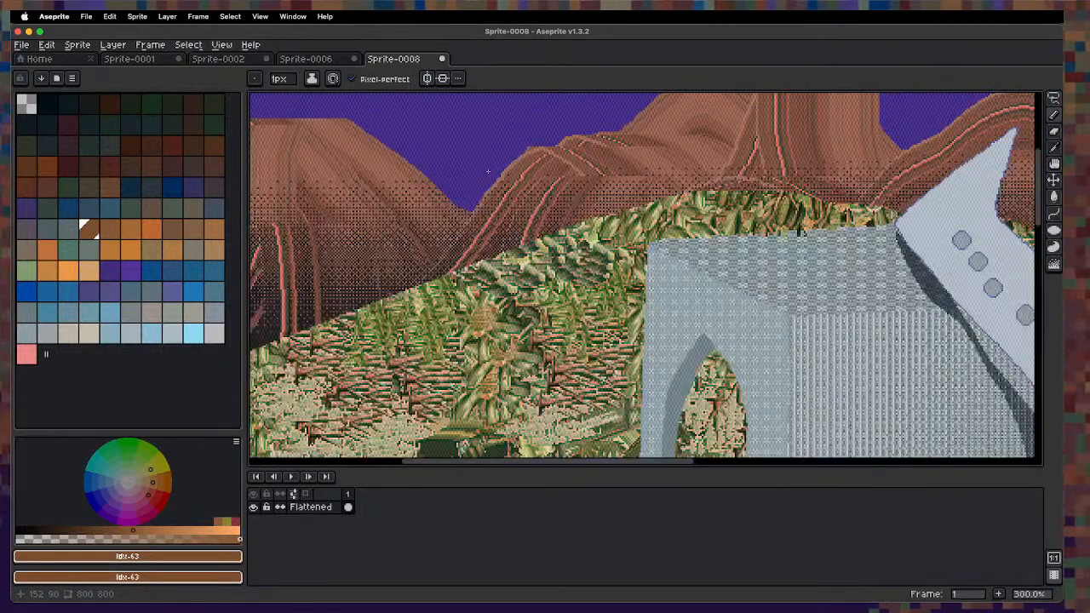
pyautogui.scroll(-5, 488, 171)
pyautogui.scroll(2, 487, 172)
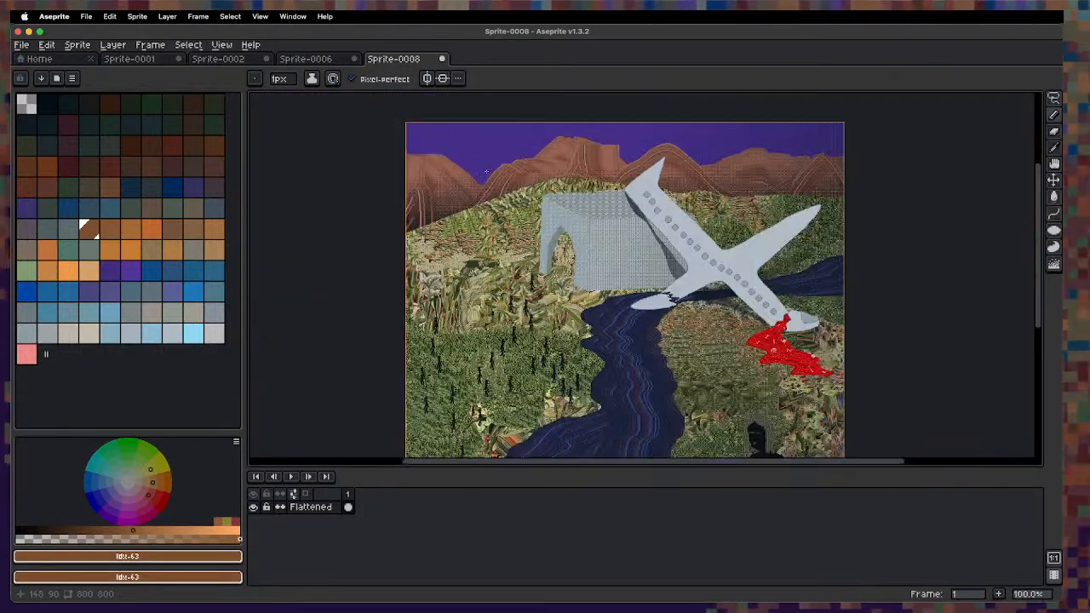
pyautogui.scroll(2, 487, 172)
pyautogui.scroll(-4, 487, 172)
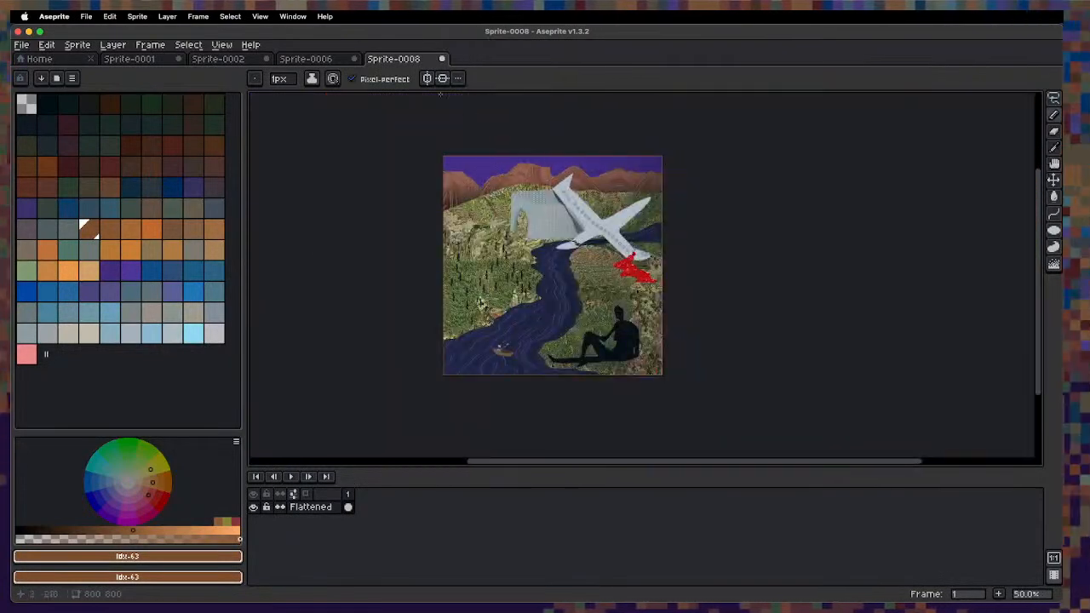
# Compare the arch and foliage of Sprite-0006 with the river, plane and seated figure in Sprite-0008.
pyautogui.click(340, 60)
pyautogui.scroll(1, 444, 215)
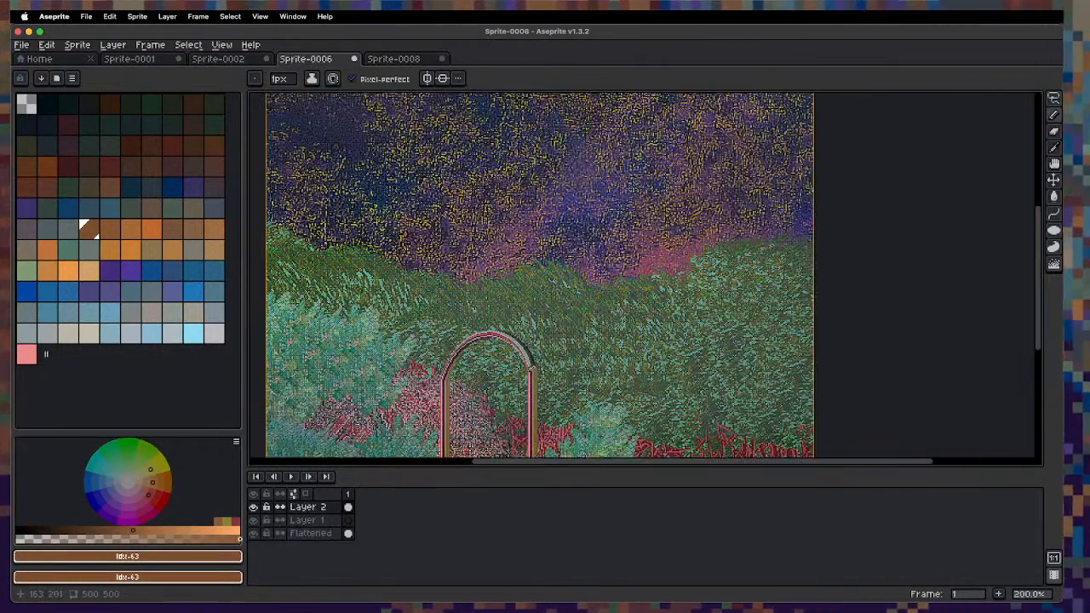
pyautogui.scroll(-1, 444, 215)
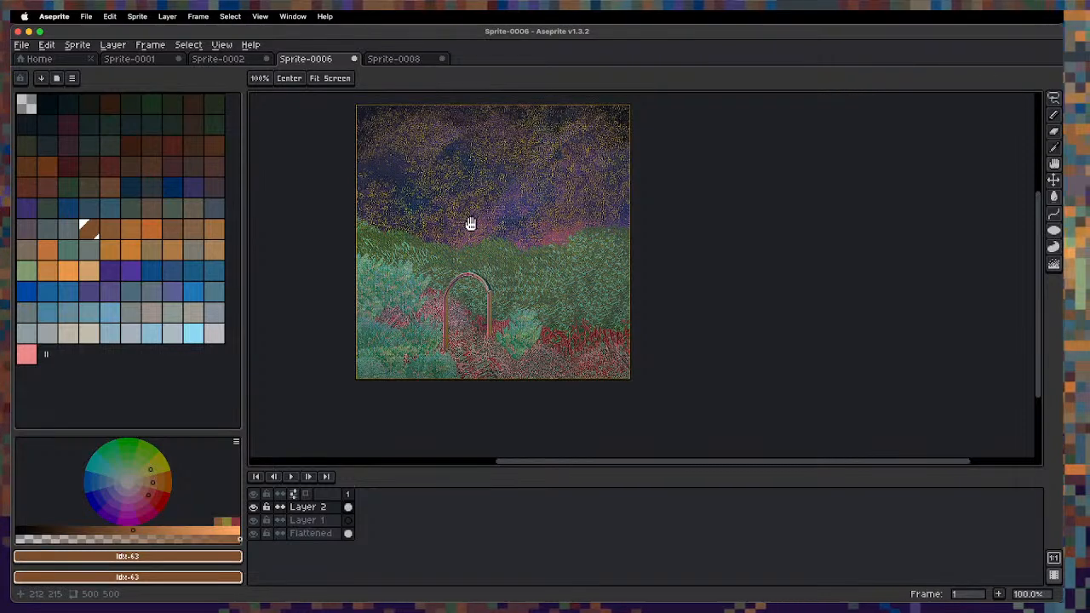
pyautogui.moveTo(470, 224); pyautogui.dragTo(389, 258)
pyautogui.click(413, 59)
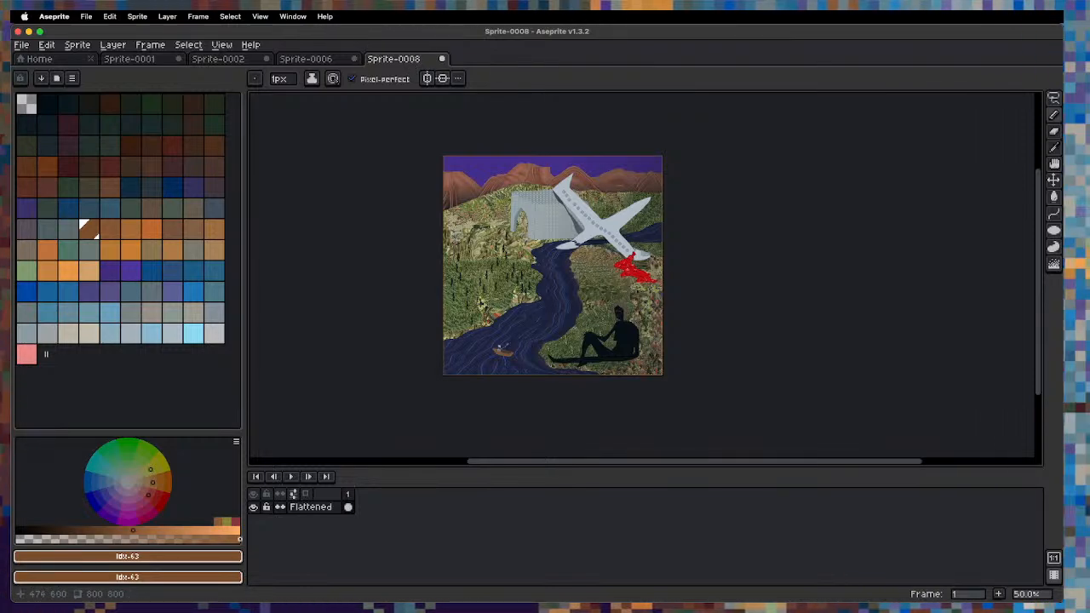
pyautogui.scroll(4, 616, 253)
pyautogui.scroll(-3, 616, 253)
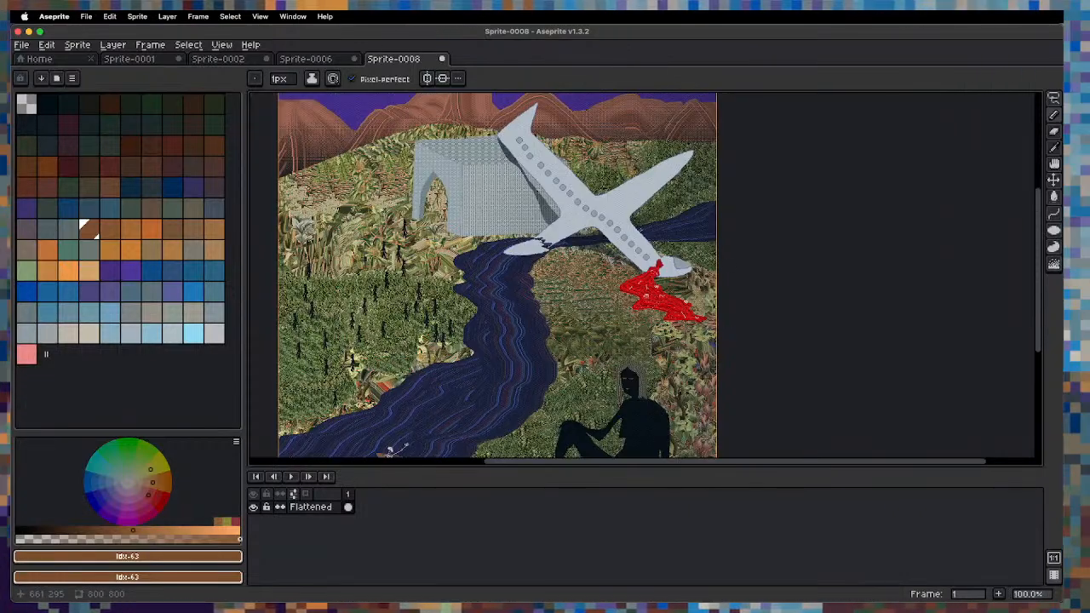
pyautogui.scroll(-3, 599, 260)
pyautogui.scroll(3, 570, 231)
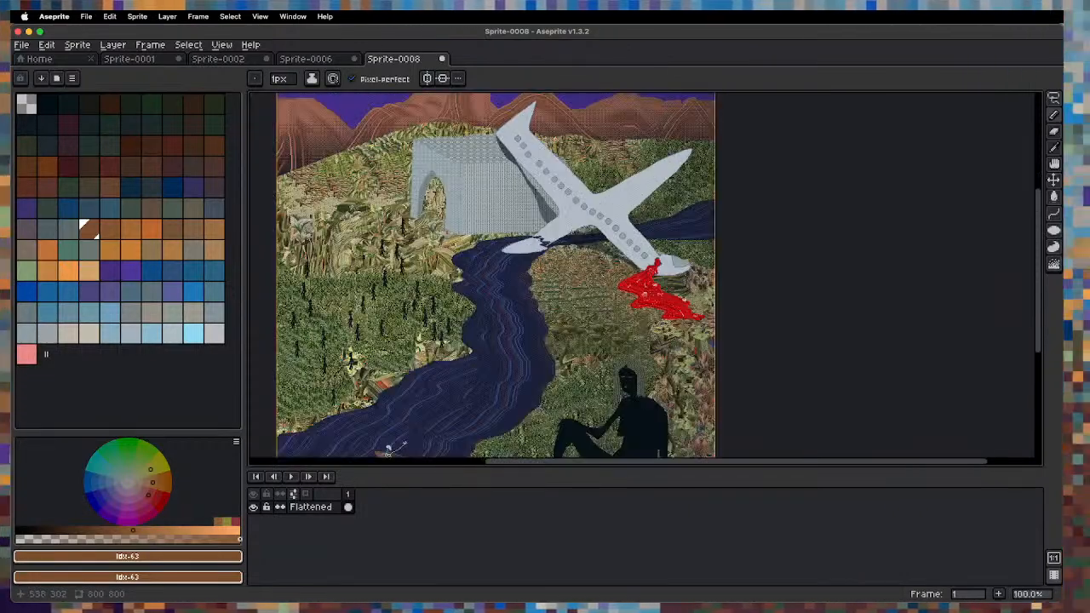